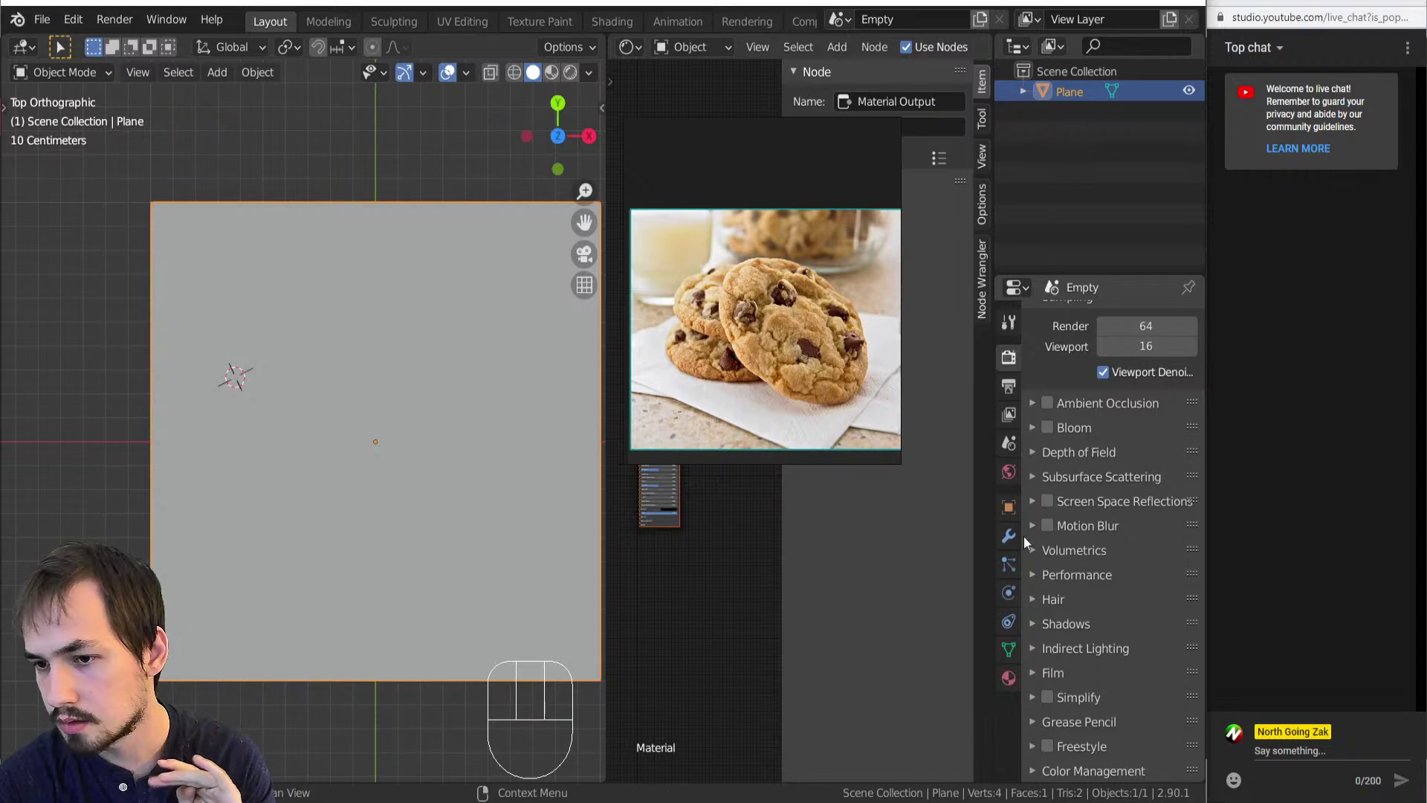
# Look through the plane's material properties for a displacement option, checking the Surface, Settings and Viewport Display sections.
pyautogui.click(1009, 679)
pyautogui.scroll(-5, 1100, 694)
pyautogui.scroll(8, 1105, 690)
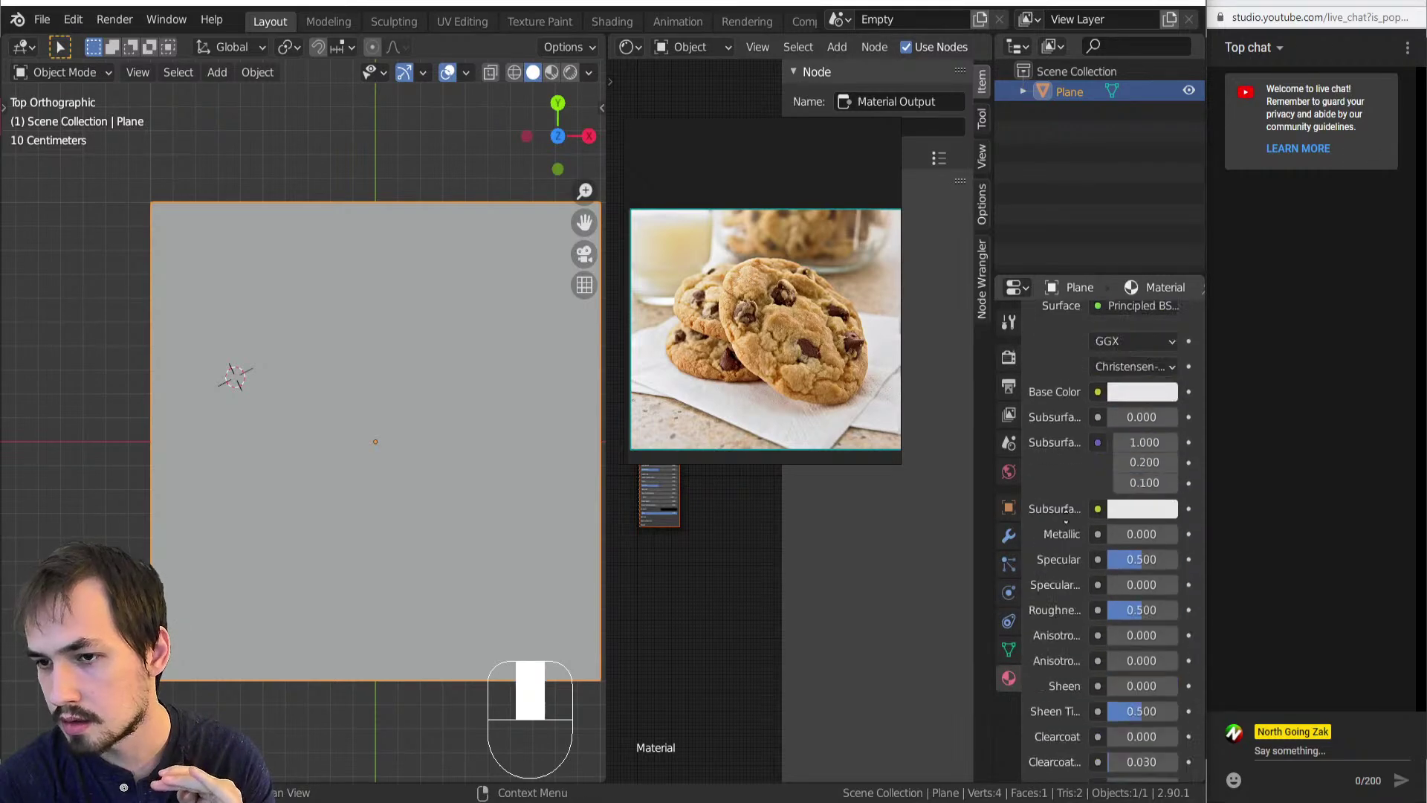
pyautogui.click(1052, 462)
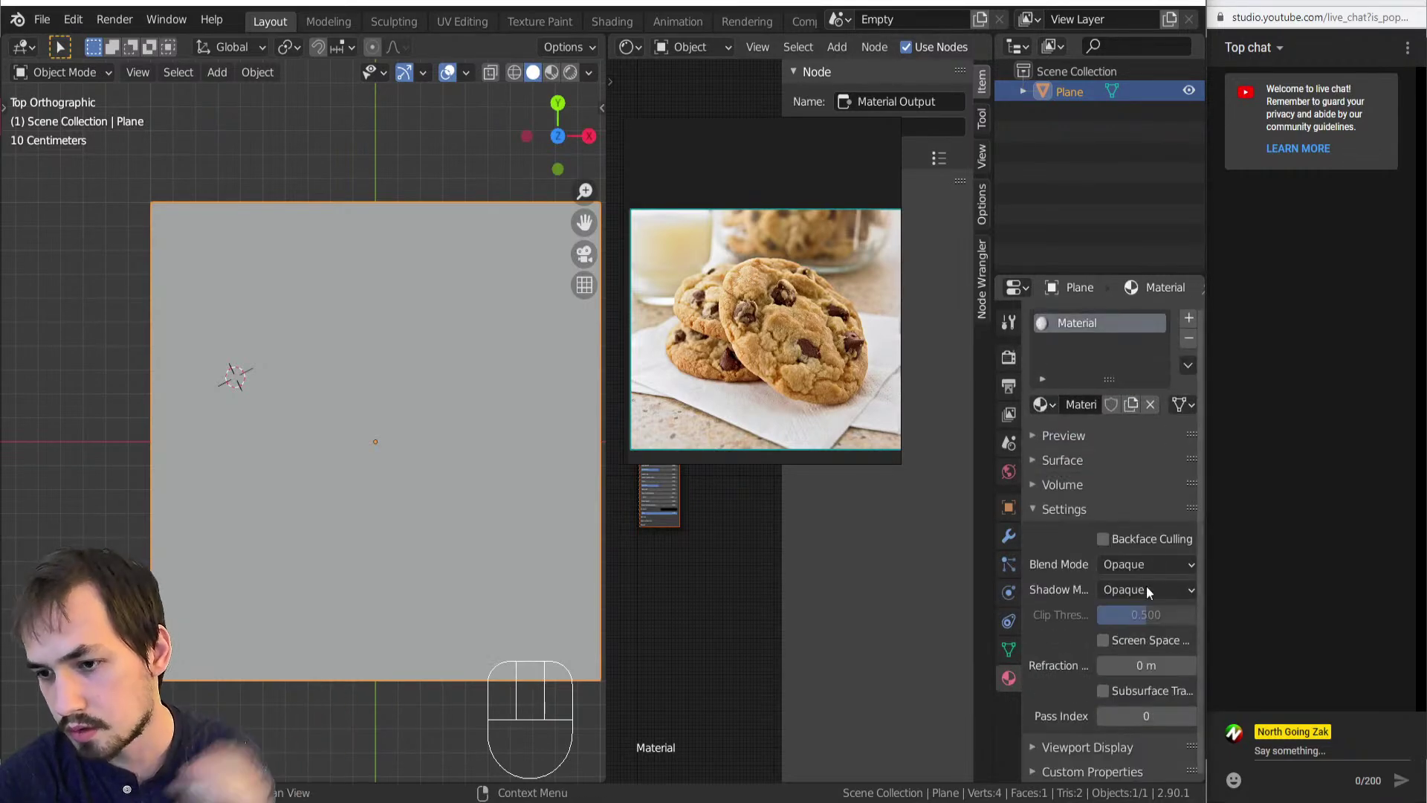
pyautogui.moveTo(1100, 684); pyautogui.dragTo(1100, 636, button='middle')
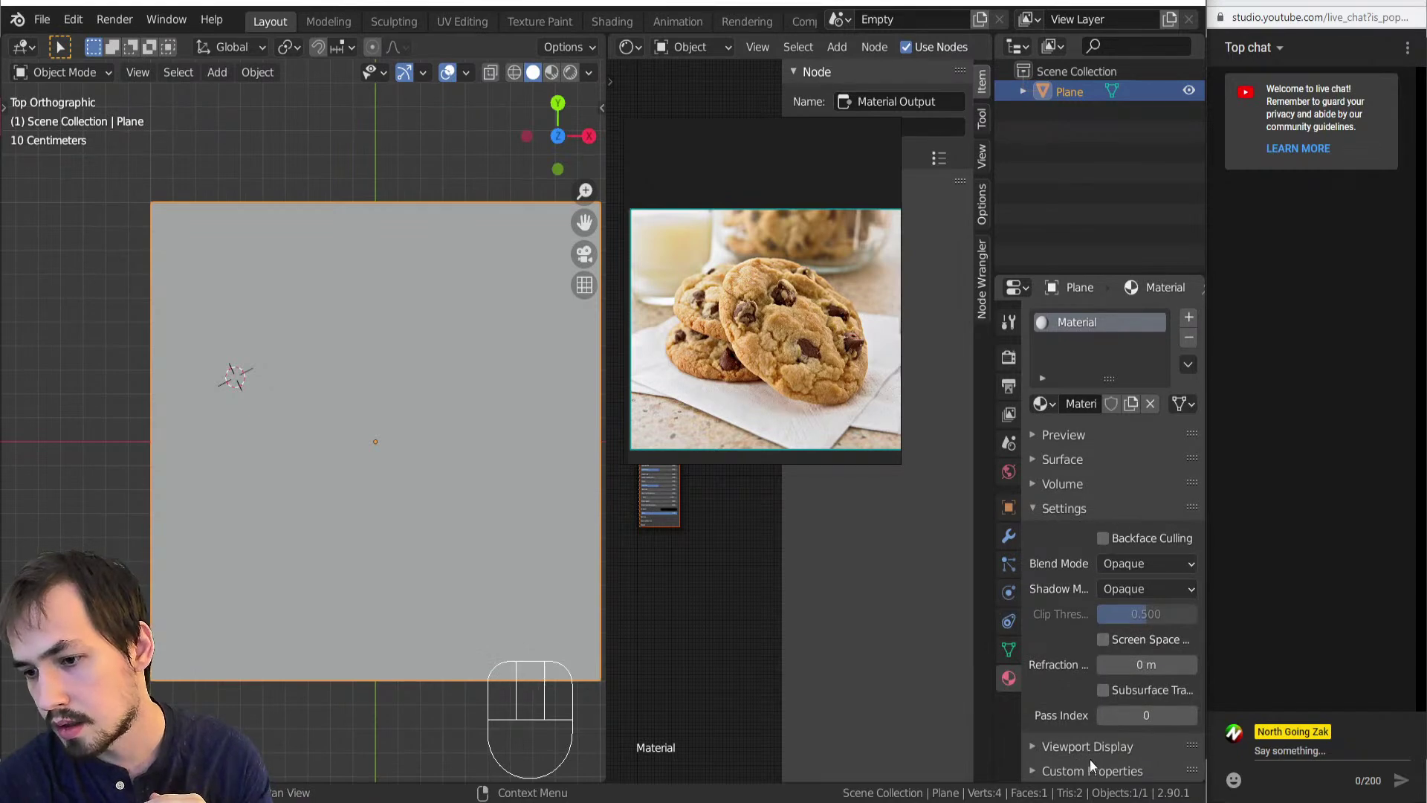
pyautogui.click(1097, 740)
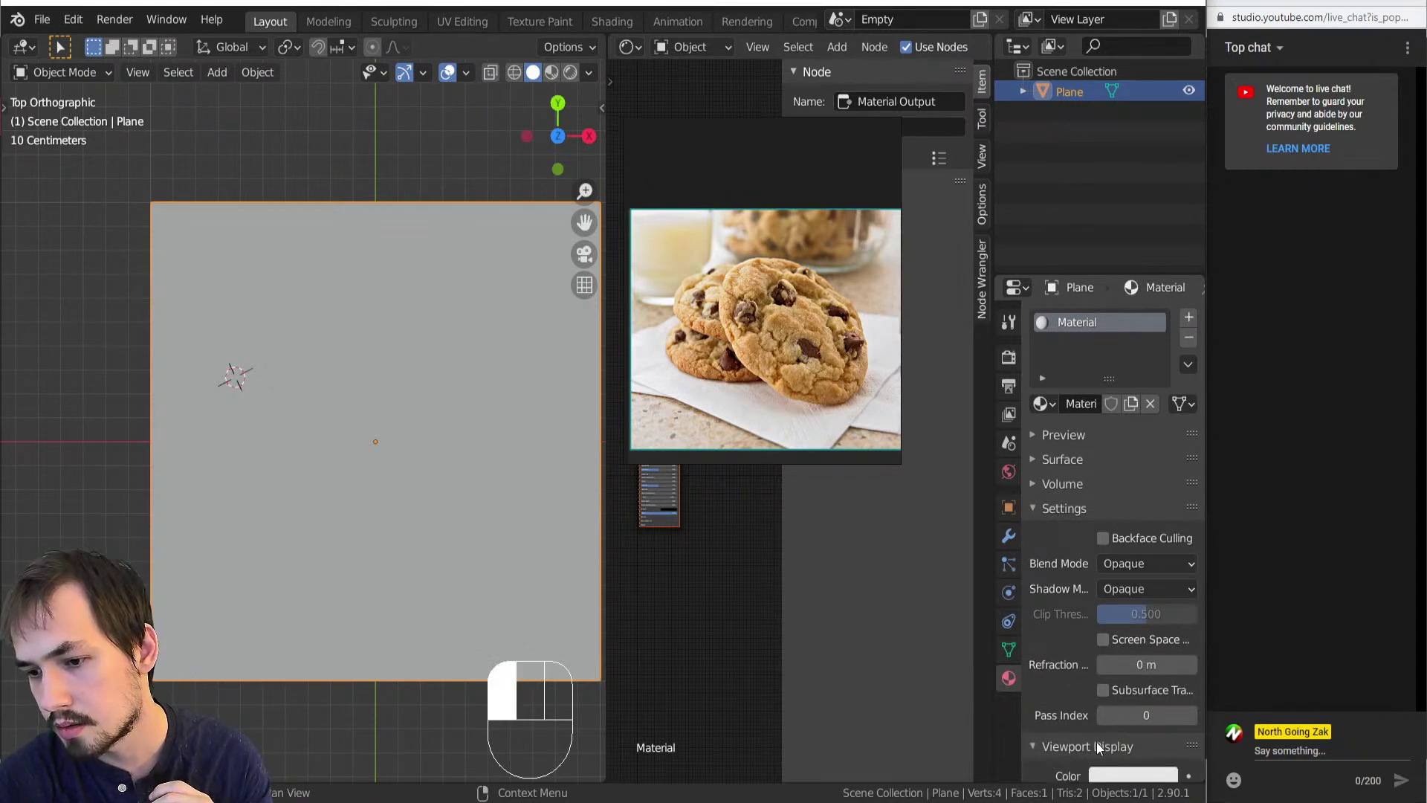
pyautogui.moveTo(1095, 742); pyautogui.dragTo(1097, 450, button='middle')
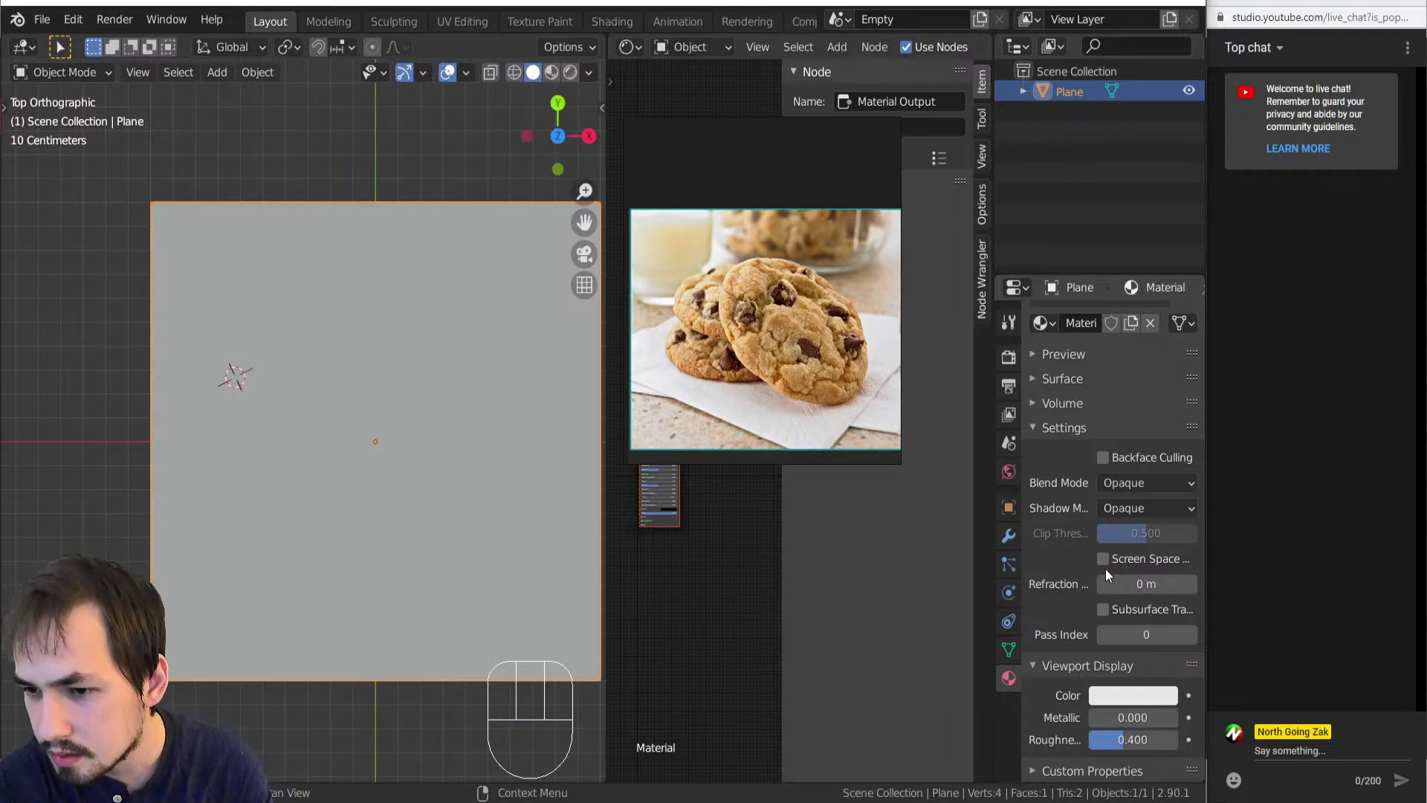
pyautogui.moveTo(1085, 568); pyautogui.dragTo(1075, 479, button='middle')
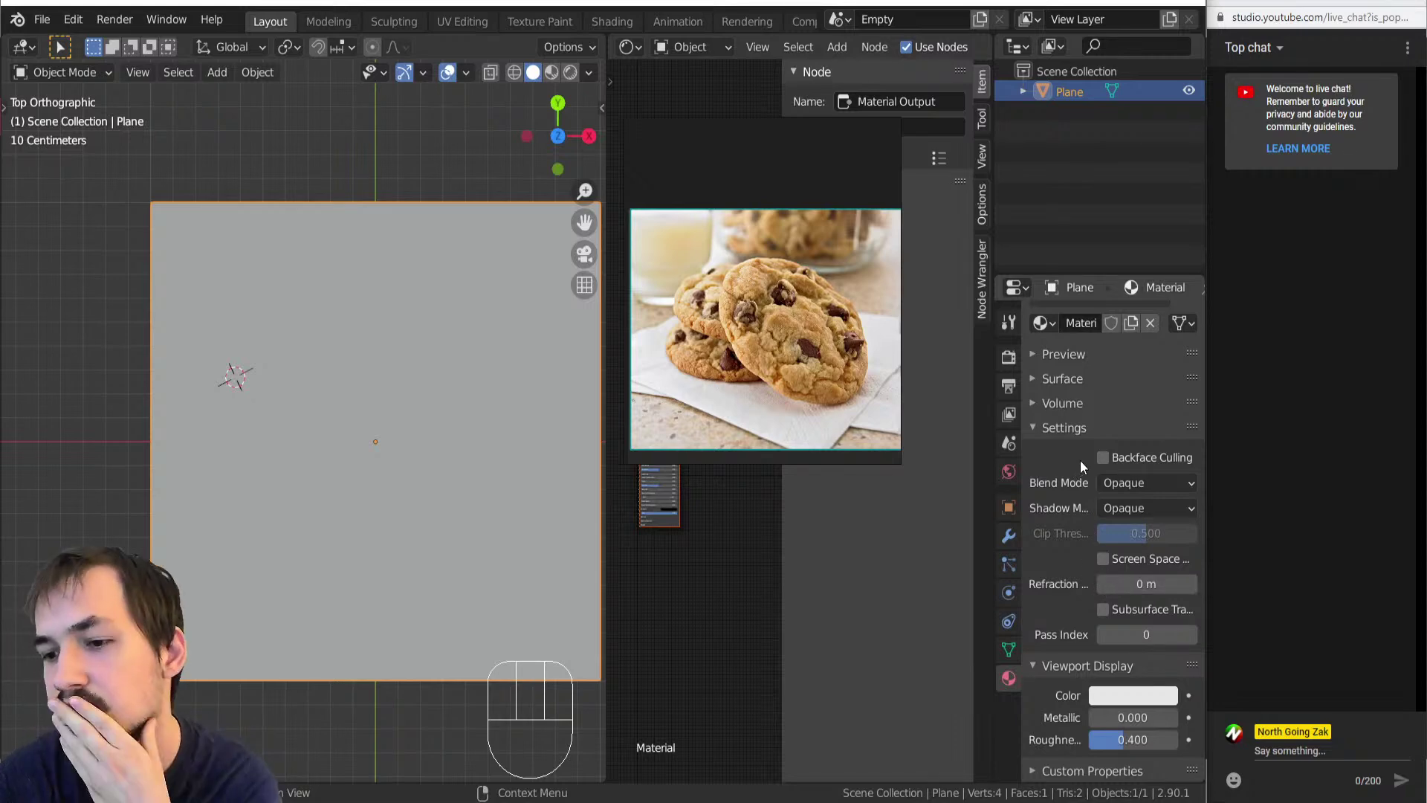
pyautogui.scroll(2, 1068, 486)
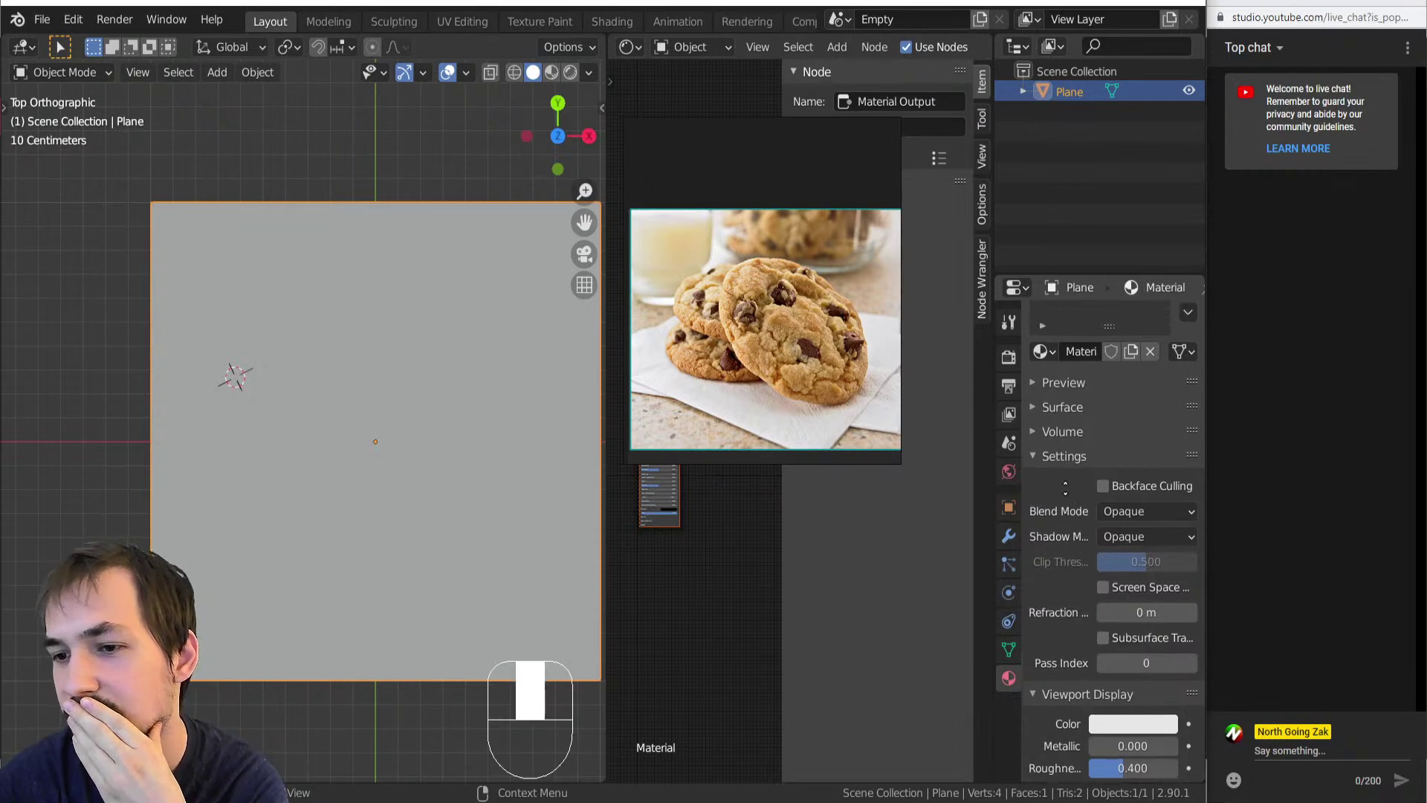
pyautogui.click(1074, 434)
pyautogui.scroll(-6, 1075, 434)
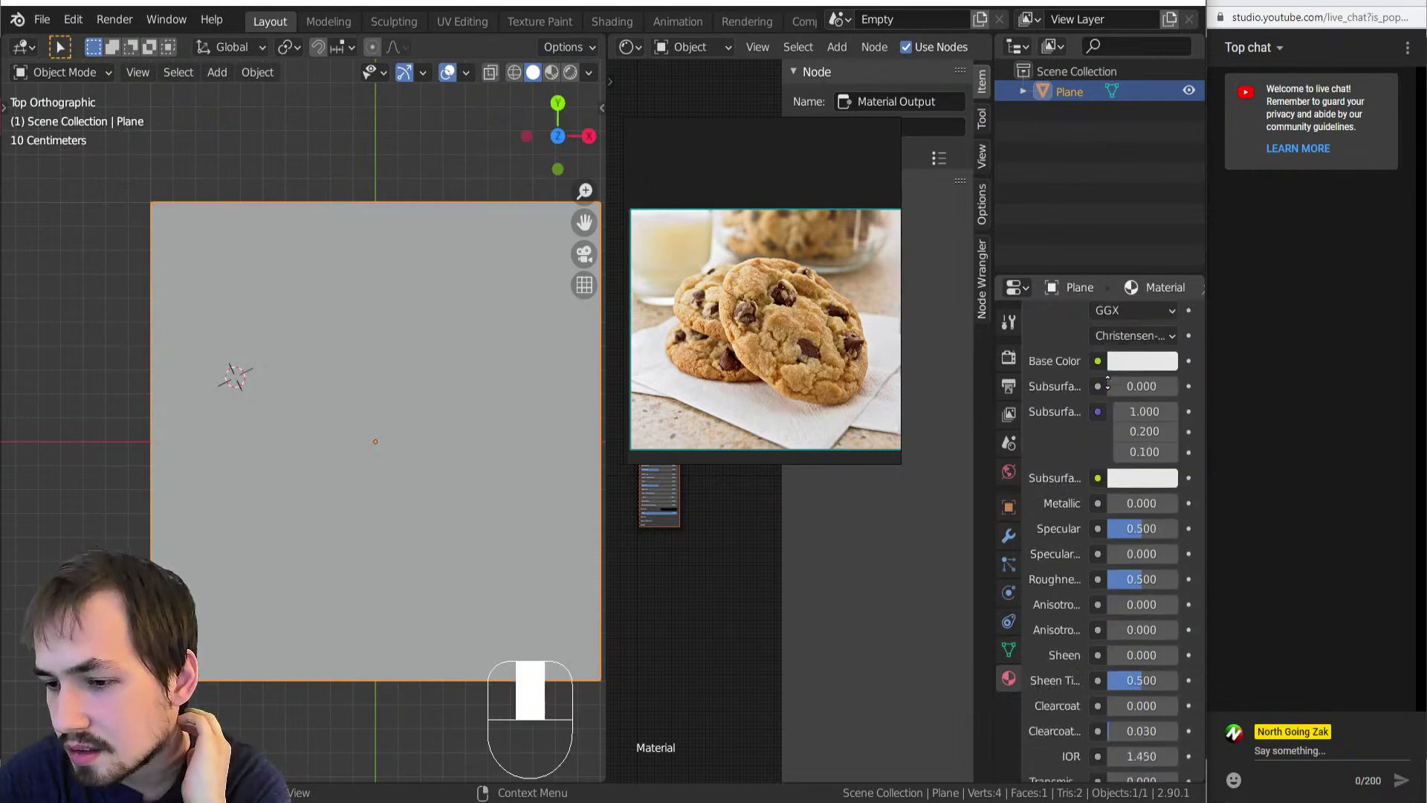
pyautogui.scroll(-18, 1070, 523)
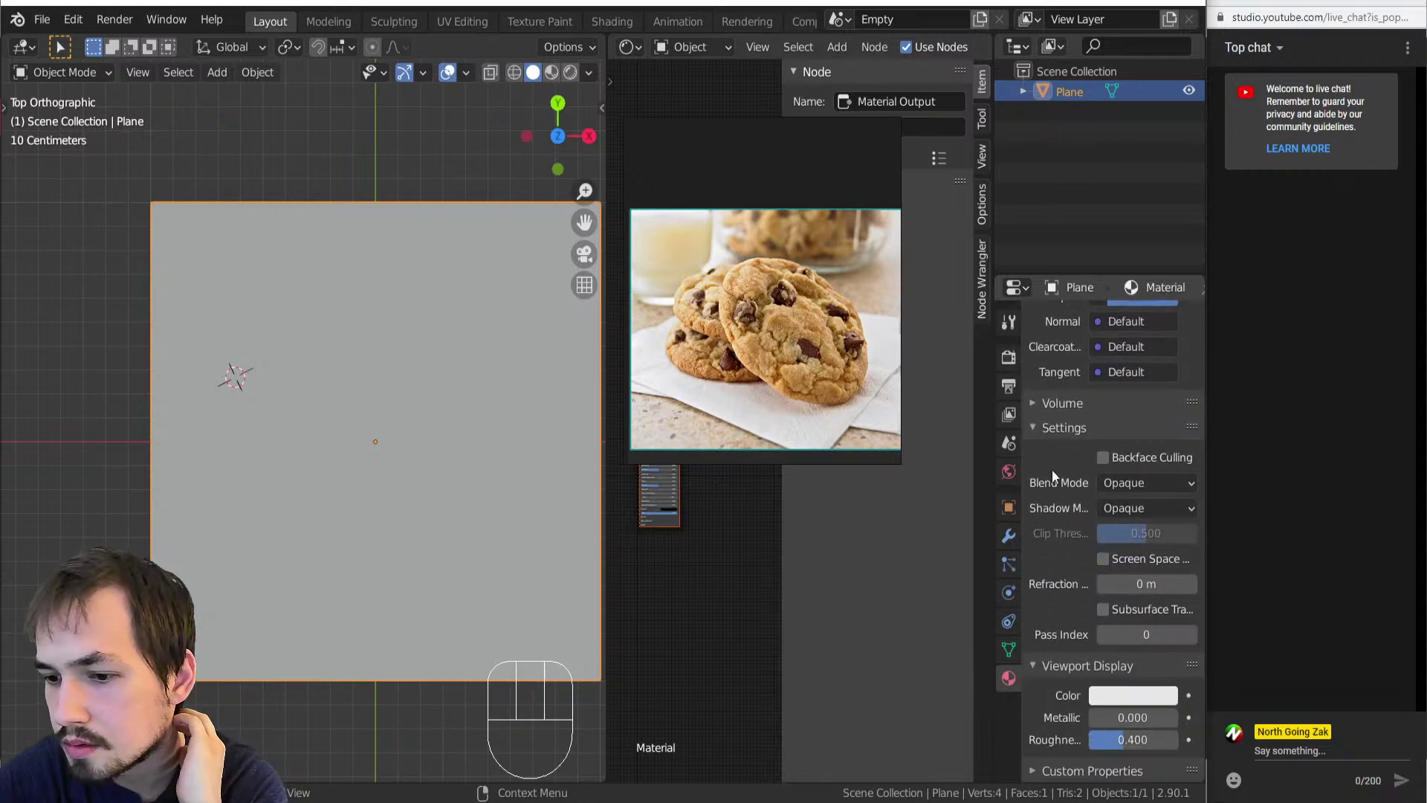
pyautogui.click(1055, 405)
# Look through the scene's render and output properties for a displacement option.
pyautogui.click(1007, 357)
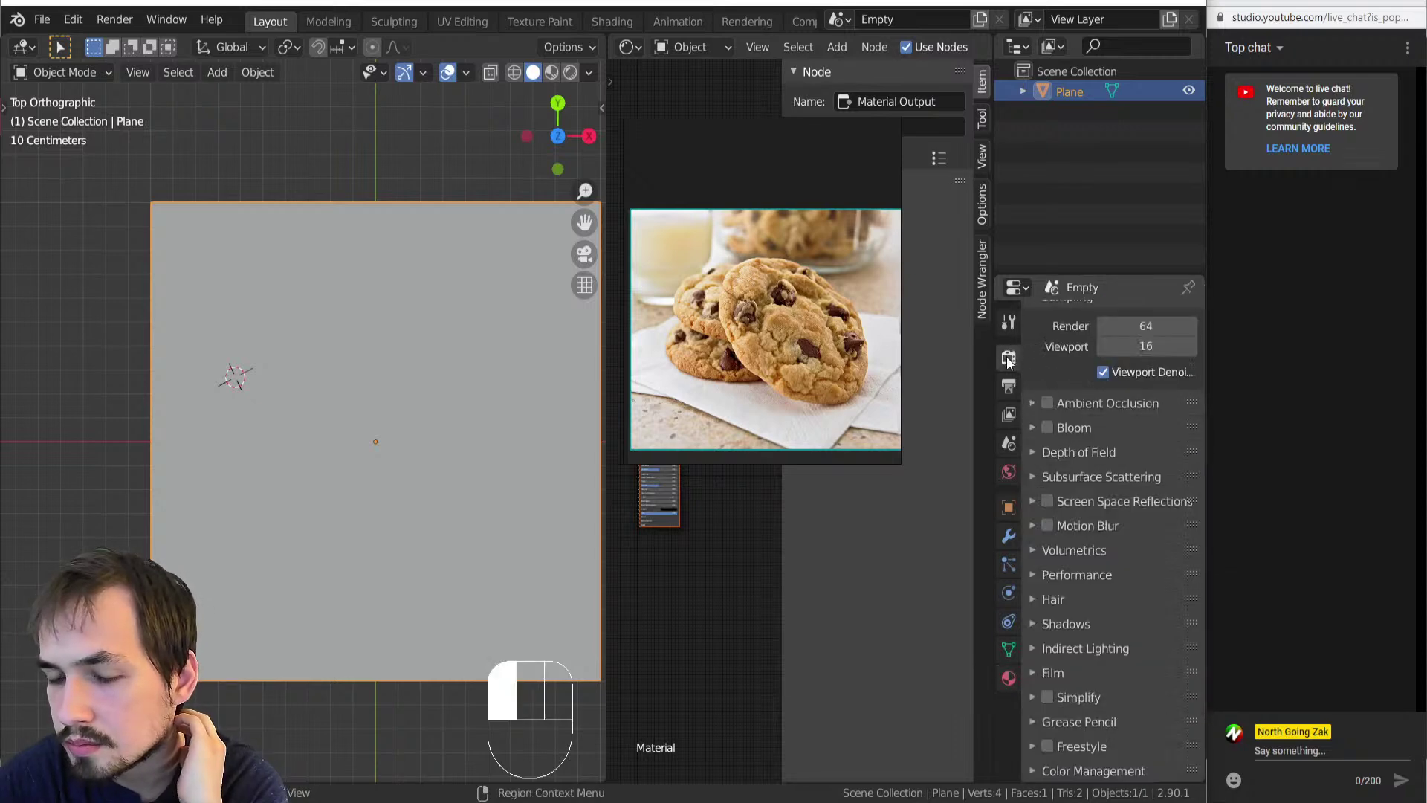
pyautogui.moveTo(1063, 617); pyautogui.dragTo(1062, 584, button='middle')
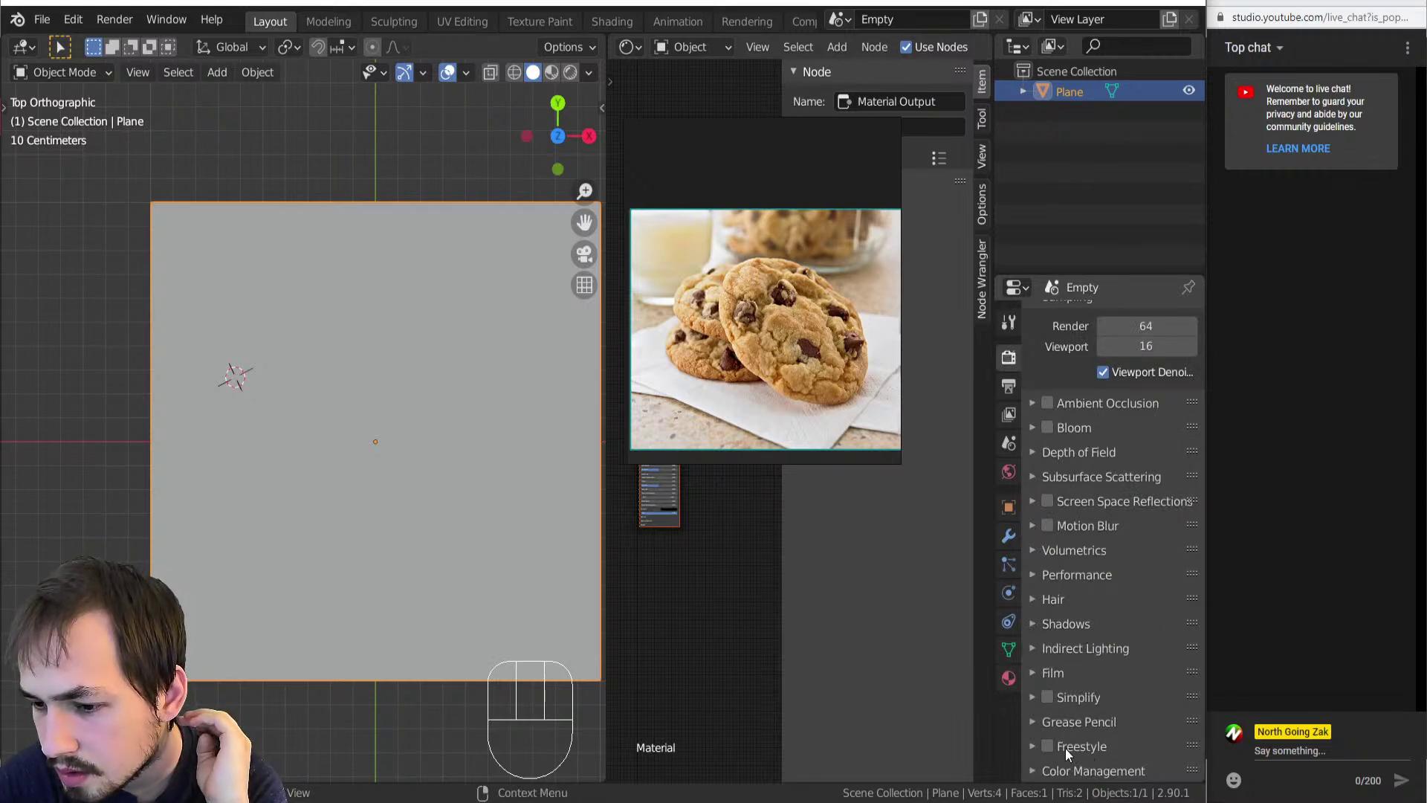
pyautogui.click(1056, 409)
pyautogui.click(1059, 407)
pyautogui.click(1005, 312)
pyautogui.click(1008, 384)
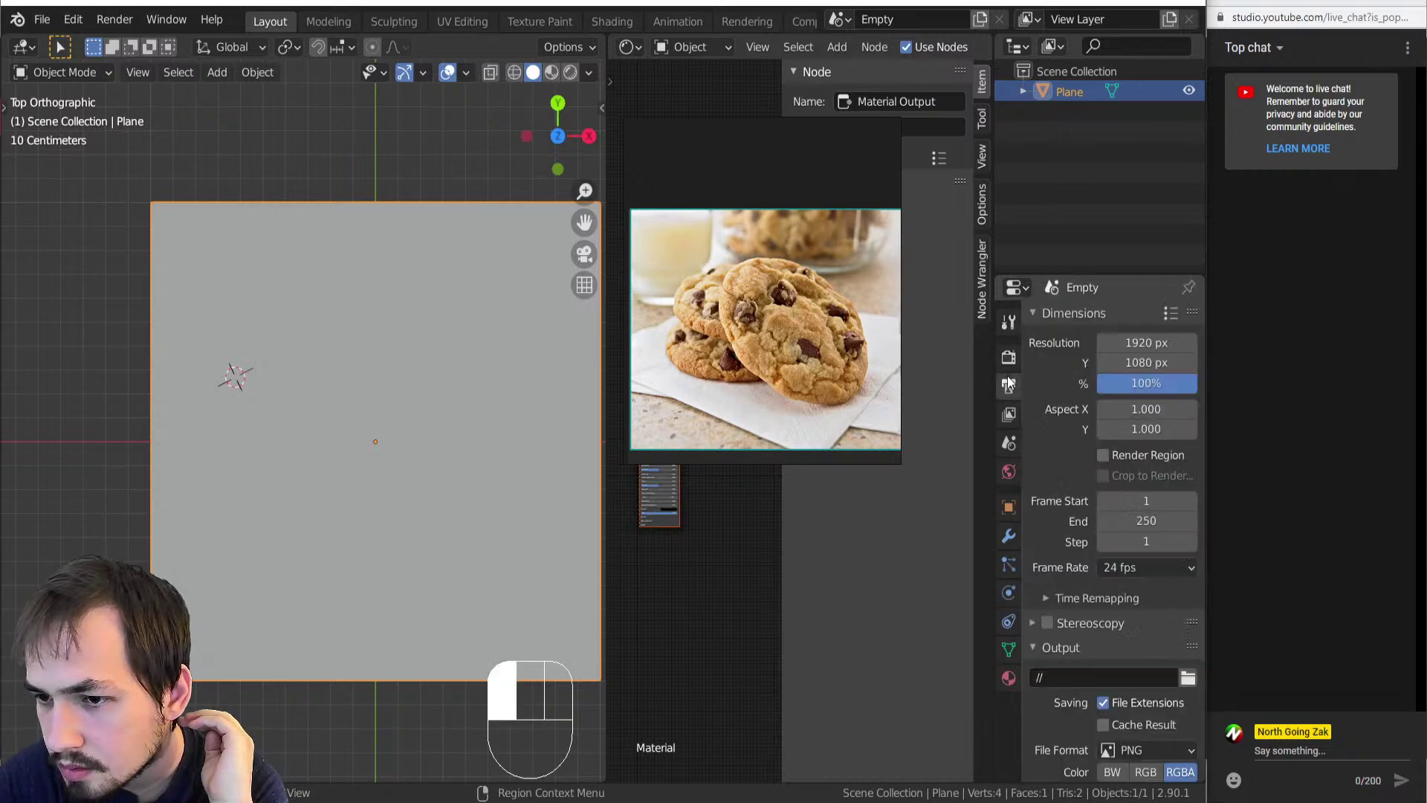
pyautogui.scroll(-5, 1070, 483)
# Enlarge the properties editor by shrinking the outliner, and switch the 3D viewport to Rendered shading.
pyautogui.moveTo(334, 483); pyautogui.dragTo(375, 525, button='middle')
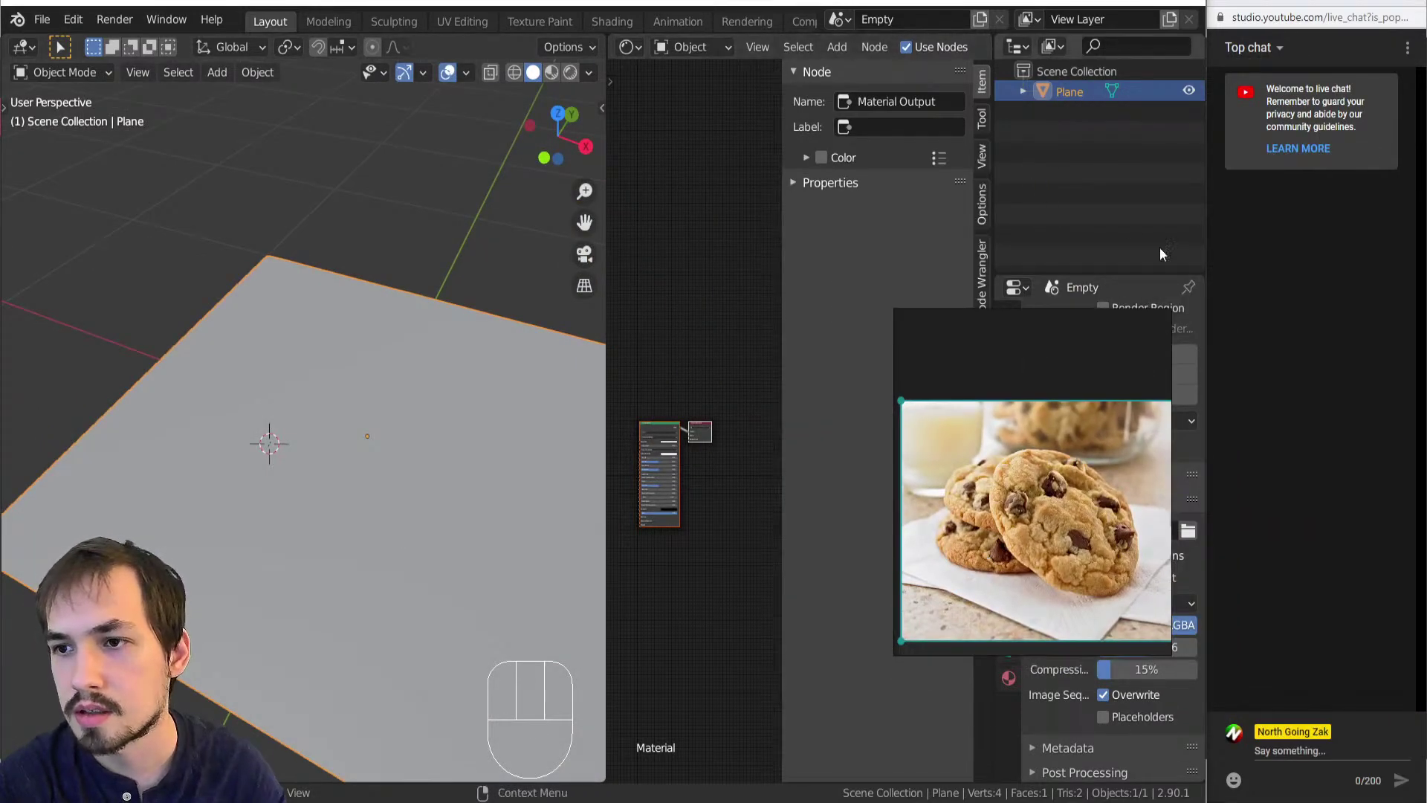
pyautogui.moveTo(1202, 279); pyautogui.dragTo(1189, 112)
pyautogui.scroll(2, 684, 469)
pyautogui.moveTo(675, 526); pyautogui.dragTo(702, 476, button='middle')
pyautogui.moveTo(275, 420); pyautogui.dragTo(320, 502, button='middle')
pyautogui.press('z')
pyautogui.click(329, 279)
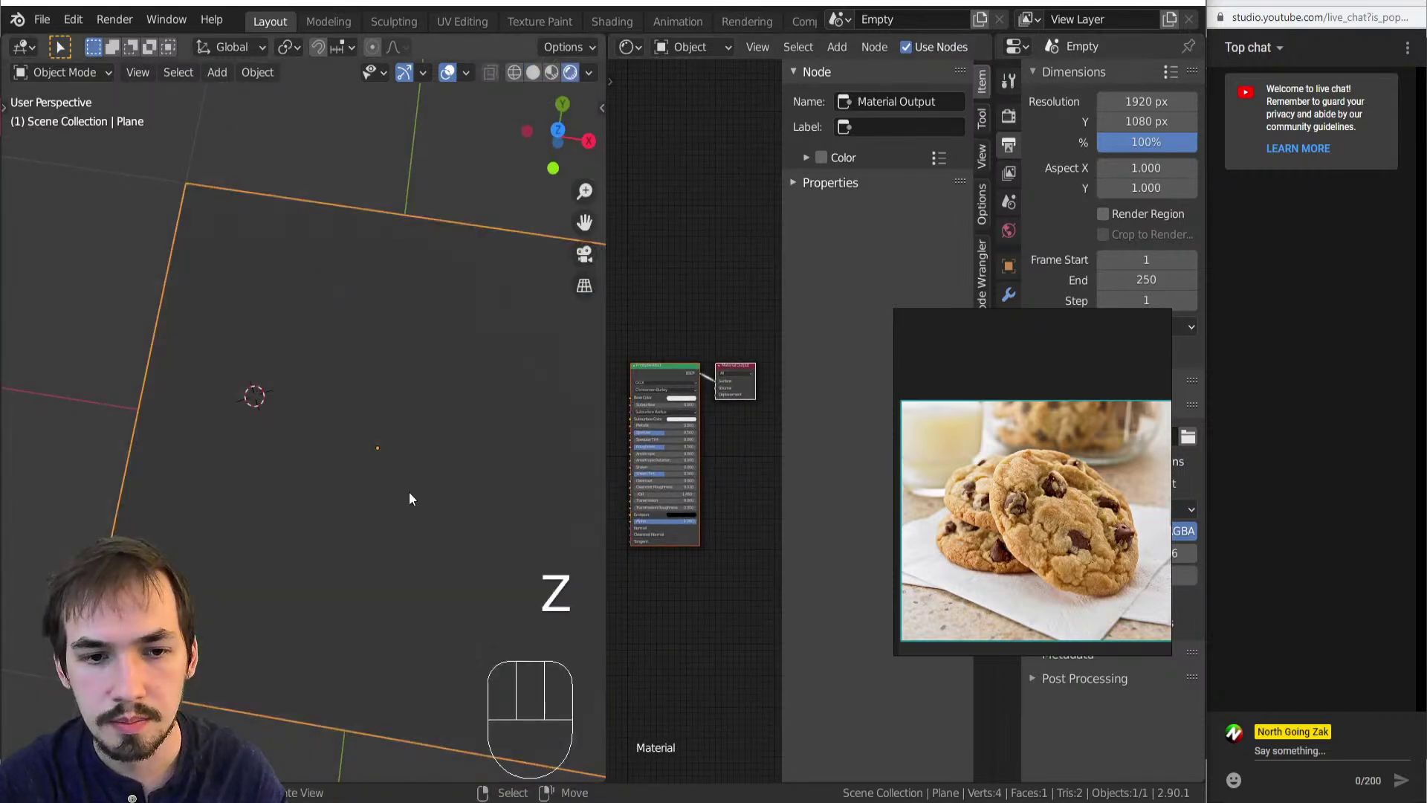
# Set the render engine to Cycles and move the cookie reference image off the render settings.
pyautogui.click(1009, 115)
pyautogui.scroll(2, 1045, 119)
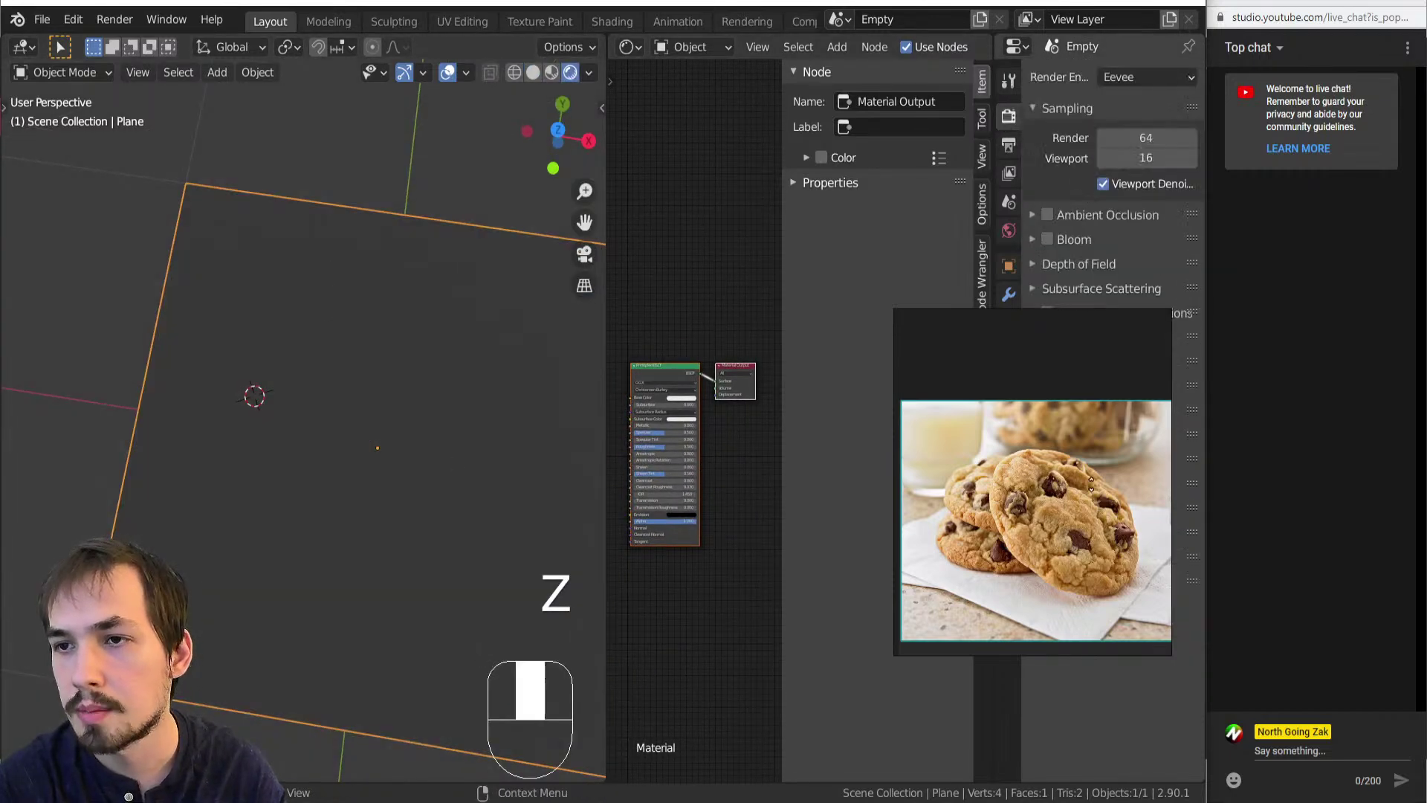
pyautogui.click(1135, 77)
pyautogui.click(1138, 141)
pyautogui.moveTo(1097, 425); pyautogui.dragTo(808, 353)
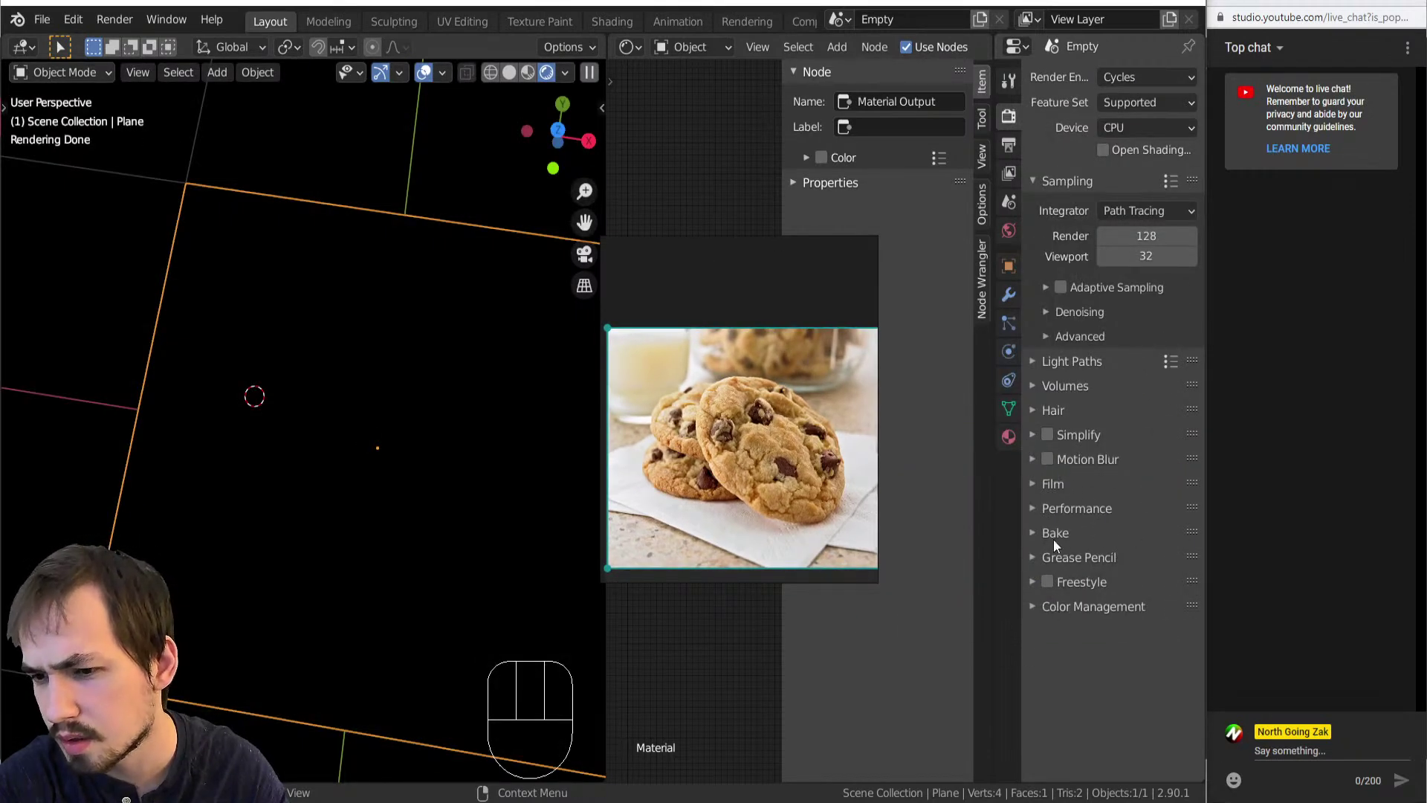
# Examine the Cycles render settings and the plane's material settings to find the displacement options.
pyautogui.click(1039, 492)
pyautogui.click(1039, 483)
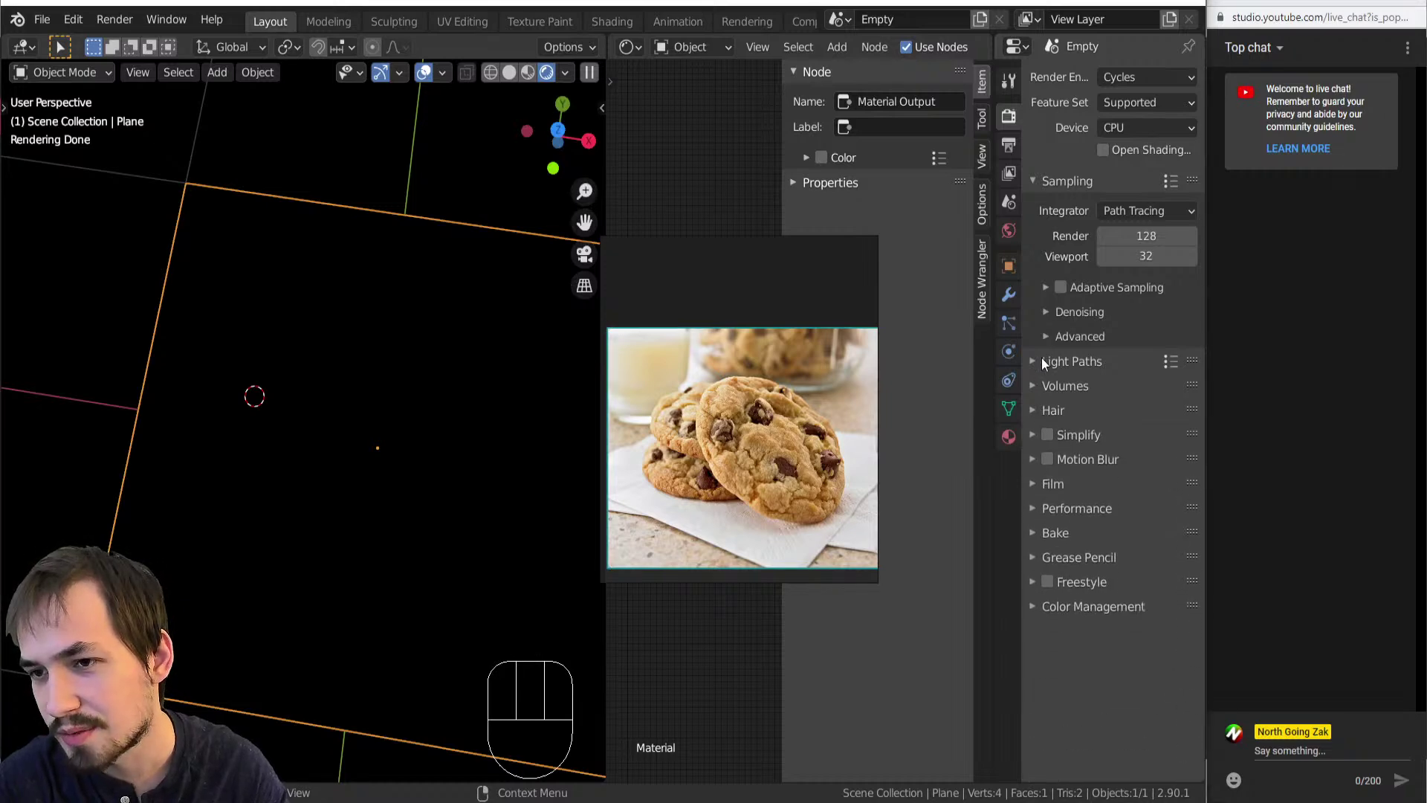
pyautogui.click(1008, 147)
pyautogui.click(1009, 437)
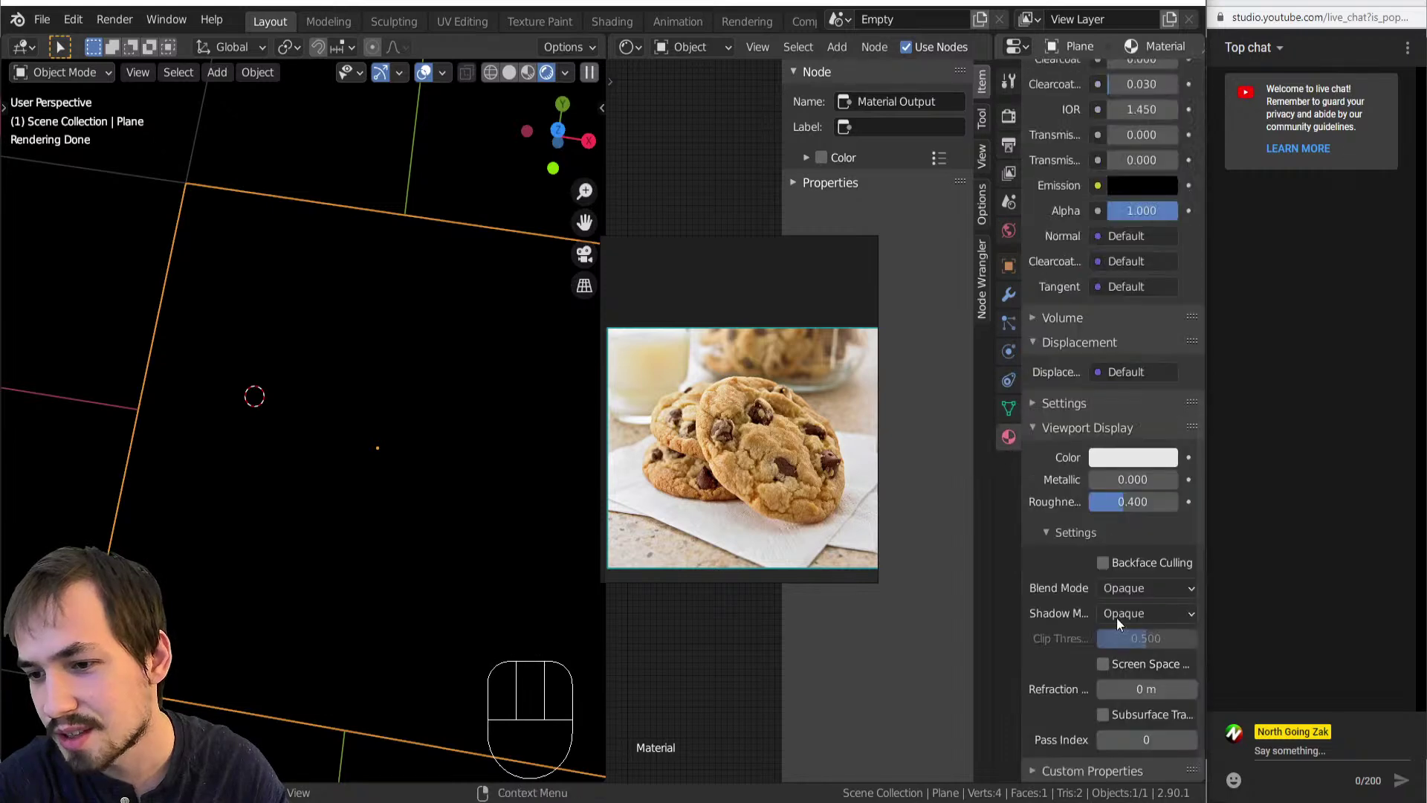
pyautogui.middleClick(1088, 631)
pyautogui.moveTo(1084, 628); pyautogui.dragTo(1074, 573, button='middle')
pyautogui.click(1058, 399)
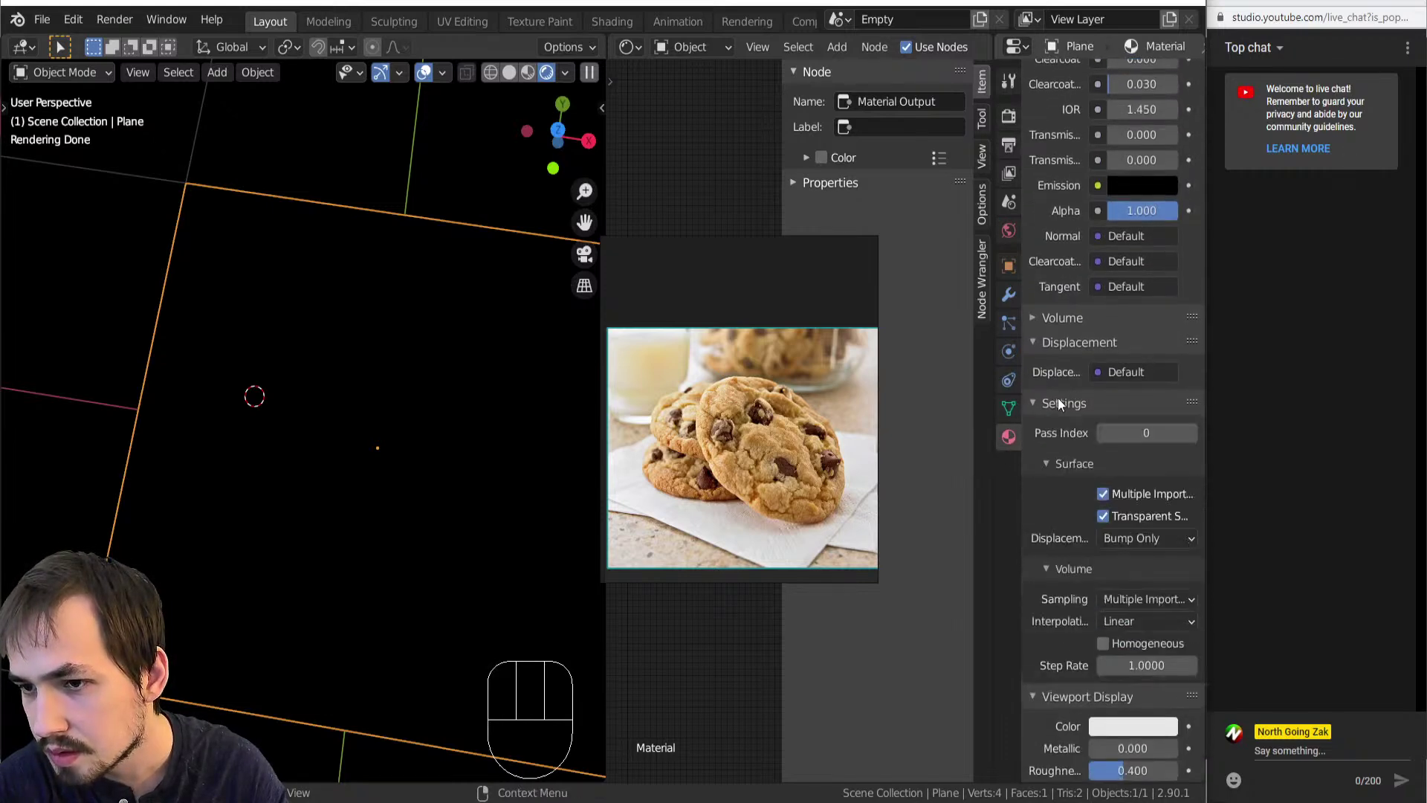
pyautogui.click(1058, 402)
pyautogui.click(1128, 373)
pyautogui.click(1121, 375)
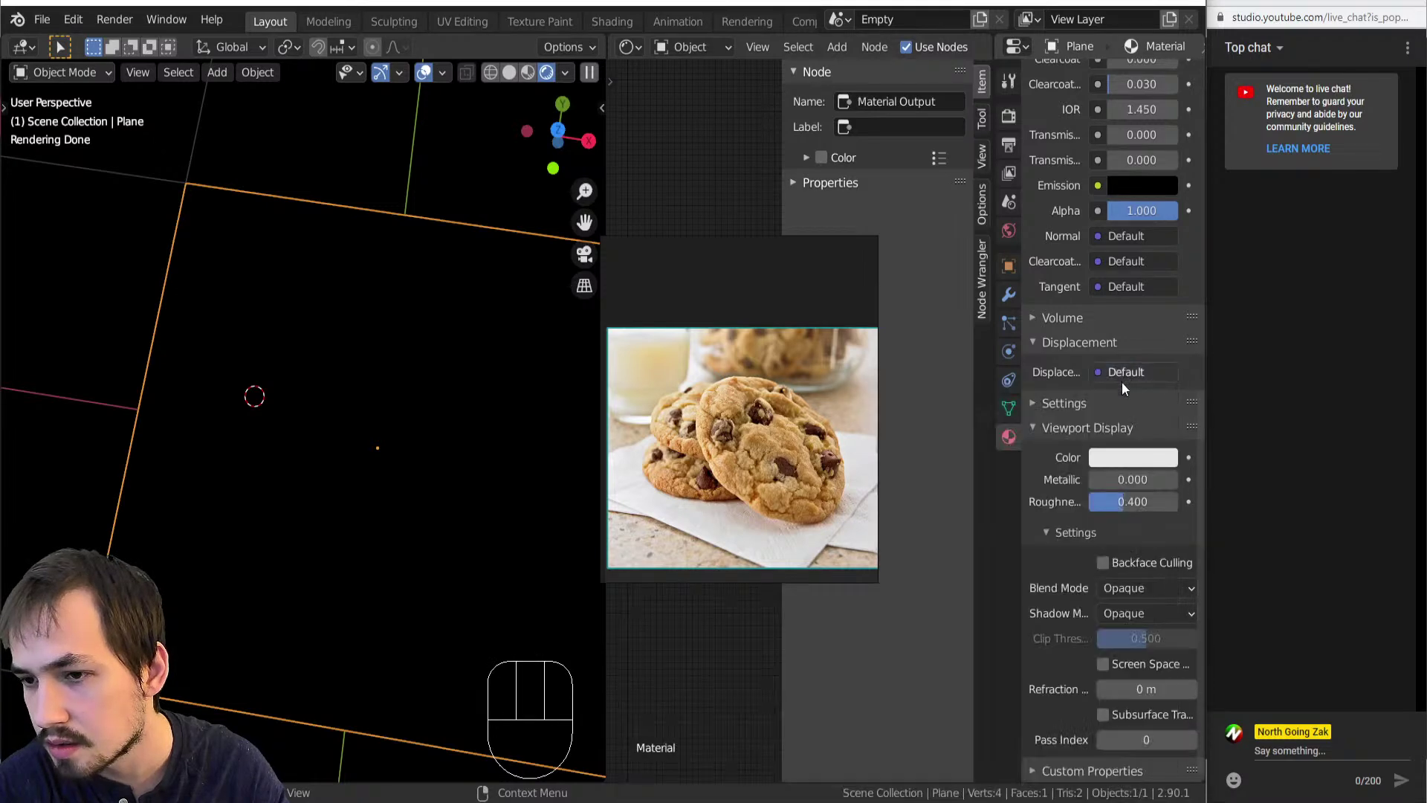
# Set the material's surface displacement method to Displacement and Bump.
pyautogui.click(1087, 428)
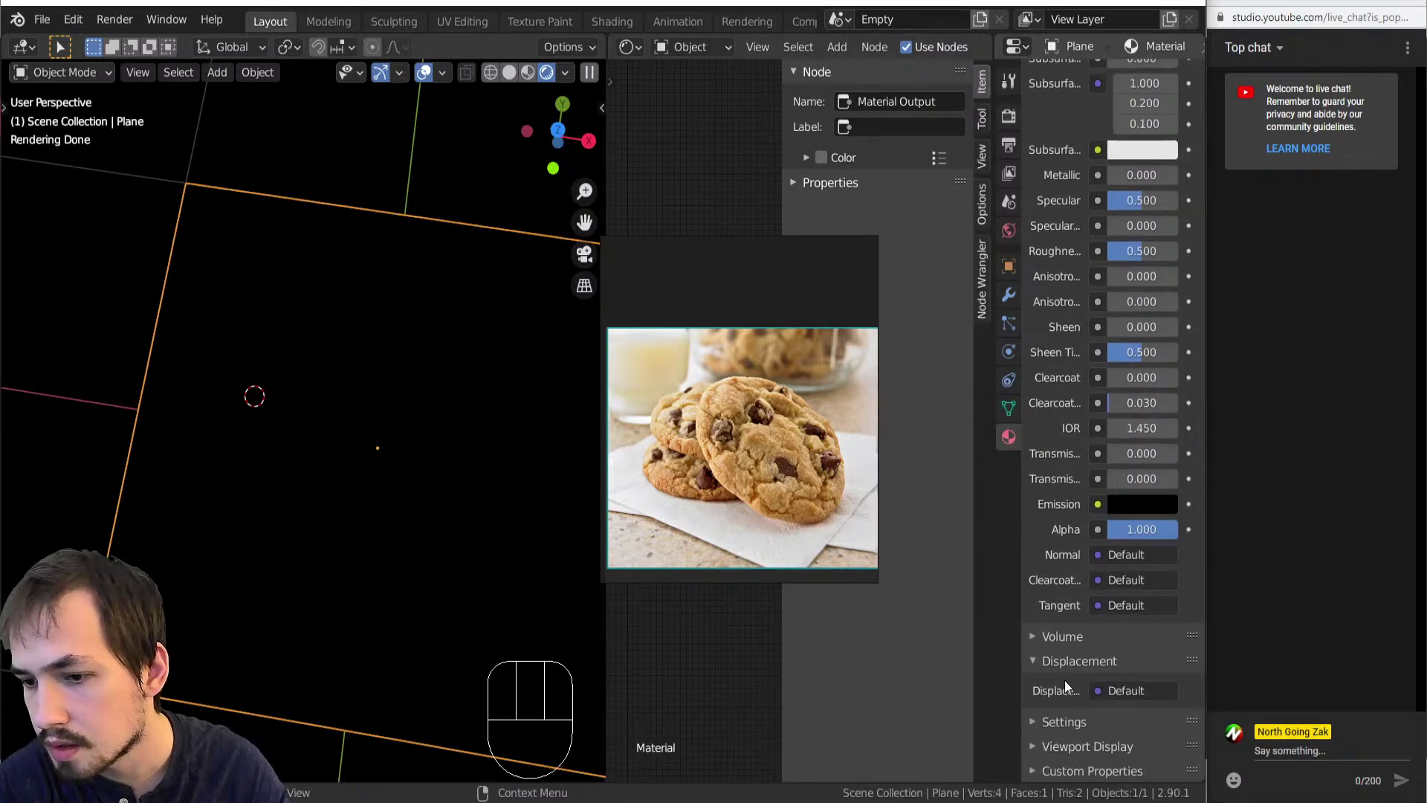
pyautogui.click(1072, 721)
pyautogui.moveTo(1072, 721); pyautogui.dragTo(1059, 458, button='middle')
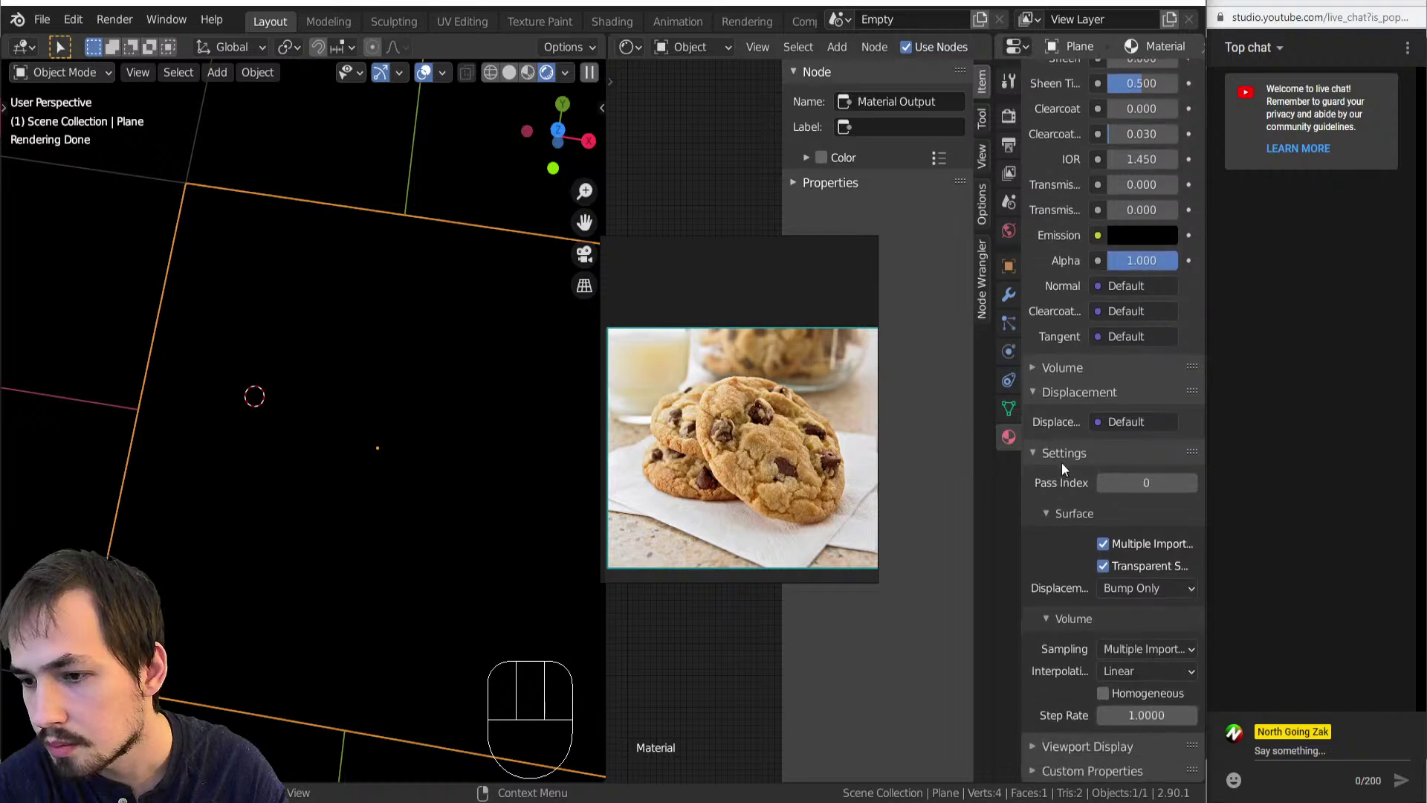
pyautogui.click(1121, 587)
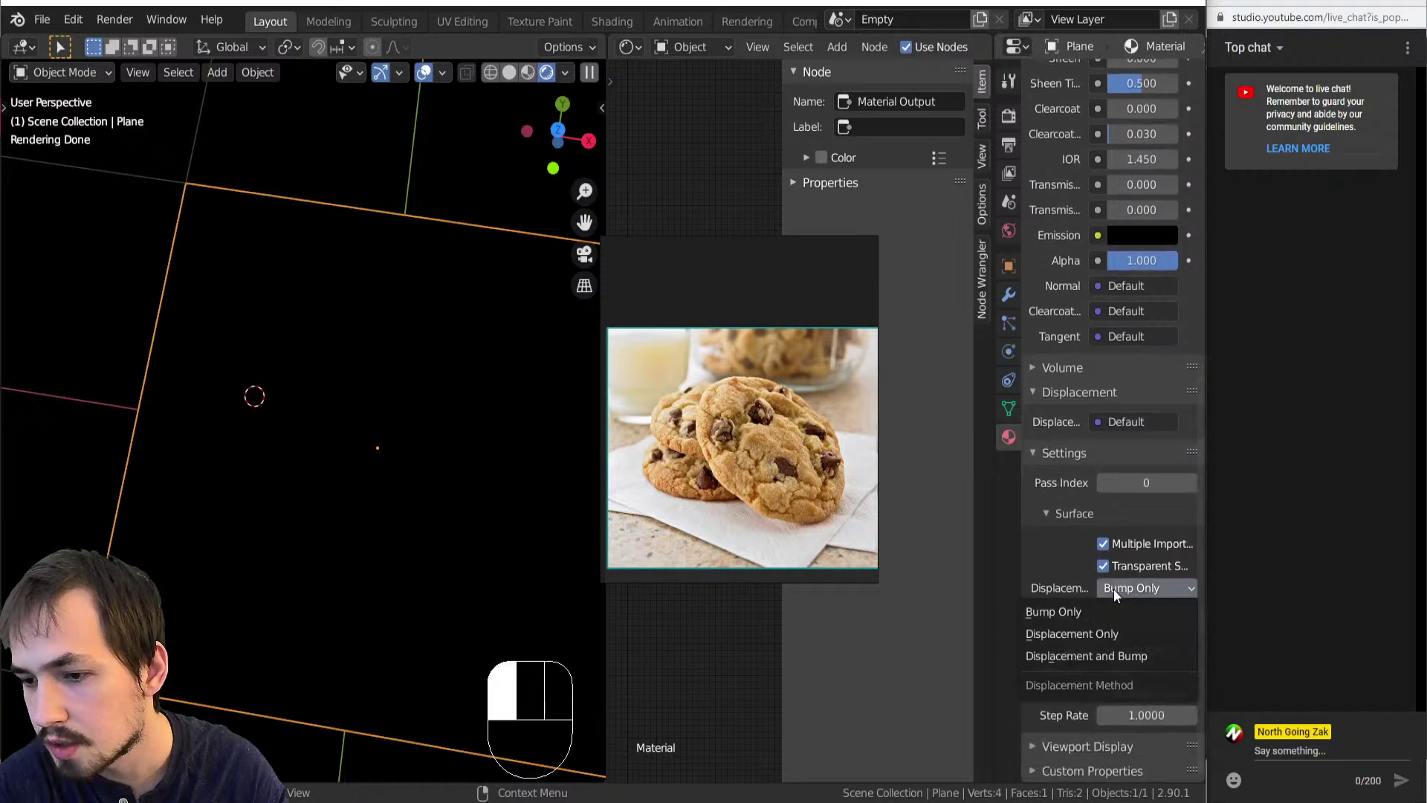
pyautogui.click(1096, 658)
# Hide the node editor's sidebar and shrink and move the cookie reference image to the empty area below the Principled BSDF node.
pyautogui.moveTo(406, 600); pyautogui.dragTo(416, 573, button='middle')
pyautogui.moveTo(739, 451); pyautogui.dragTo(875, 593)
pyautogui.moveTo(989, 38); pyautogui.dragTo(1033, 37)
pyautogui.moveTo(736, 560); pyautogui.dragTo(937, 536)
pyautogui.scroll(2, 786, 472)
pyautogui.moveTo(787, 471); pyautogui.dragTo(986, 239, button='middle')
pyautogui.press('n')
pyautogui.moveTo(874, 311); pyautogui.dragTo(918, 251, button='middle')
pyautogui.moveTo(1047, 529); pyautogui.dragTo(899, 558)
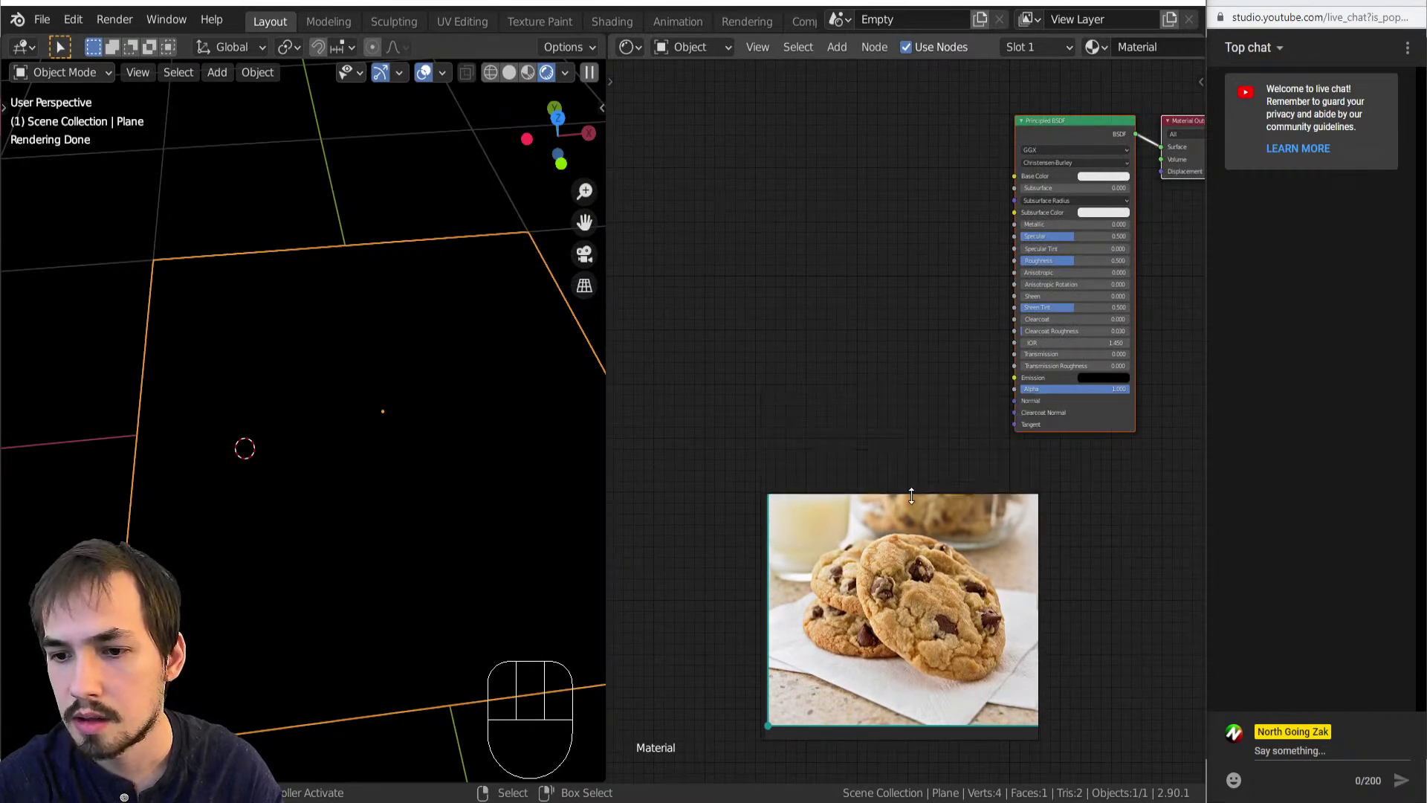
pyautogui.moveTo(912, 495); pyautogui.dragTo(912, 522)
pyautogui.moveTo(874, 644); pyautogui.dragTo(1008, 683)
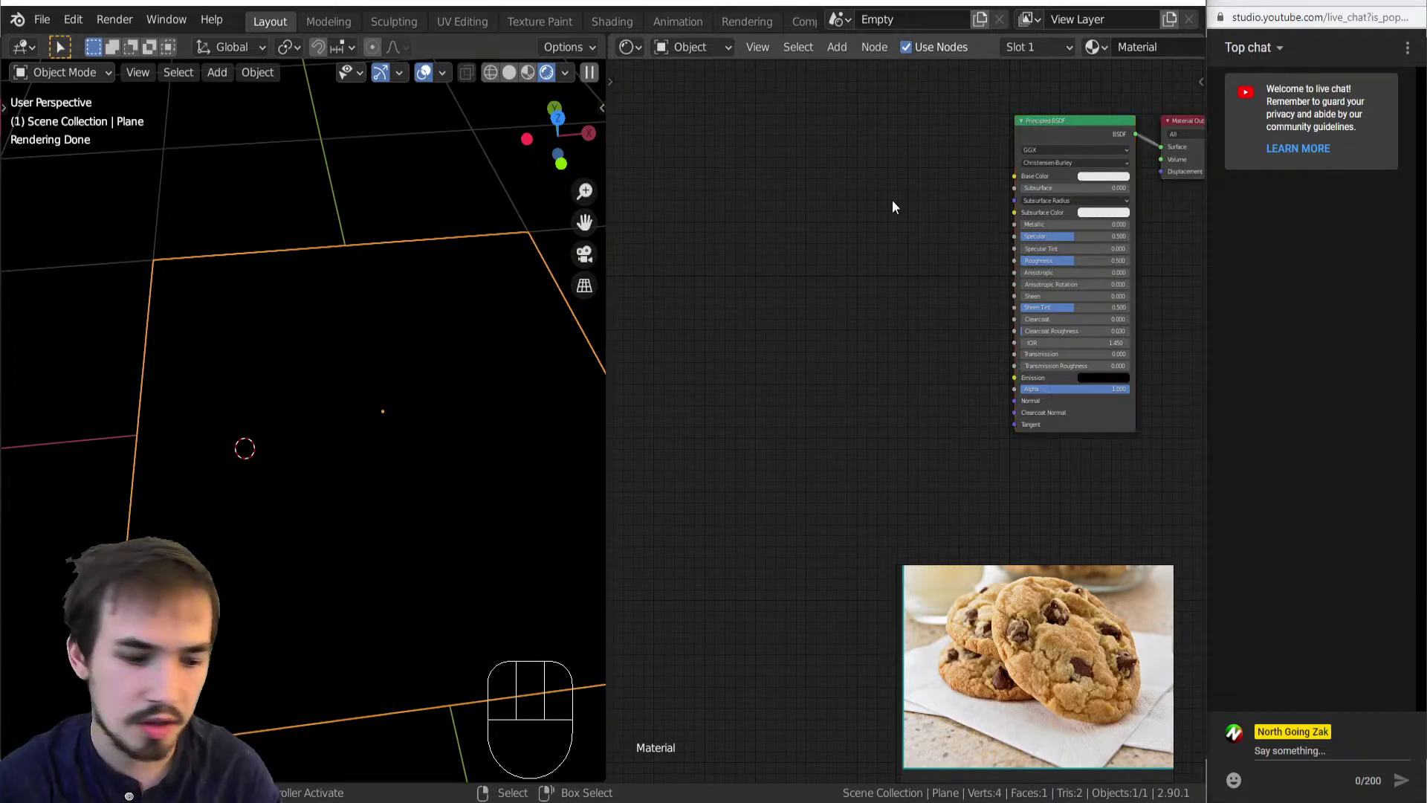
# Add a Texture Coordinate node to the left of the Principled BSDF and preview its UV output on the plane.
pyautogui.hotkey('shift', 'a')
pyautogui.click(667, 260)
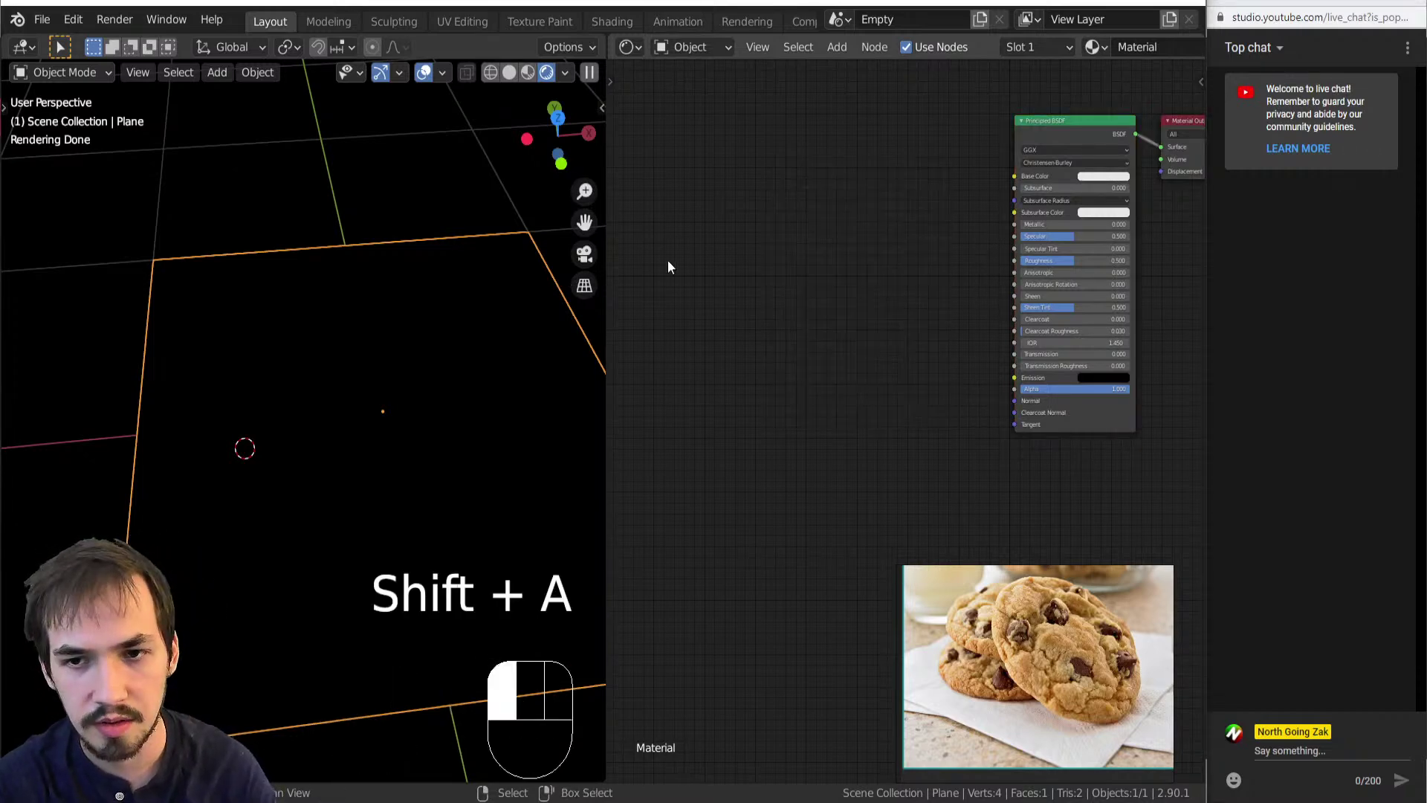
pyautogui.hotkey('shift', 'a')
pyautogui.press('i')
pyautogui.press('x')
pyautogui.click(667, 255)
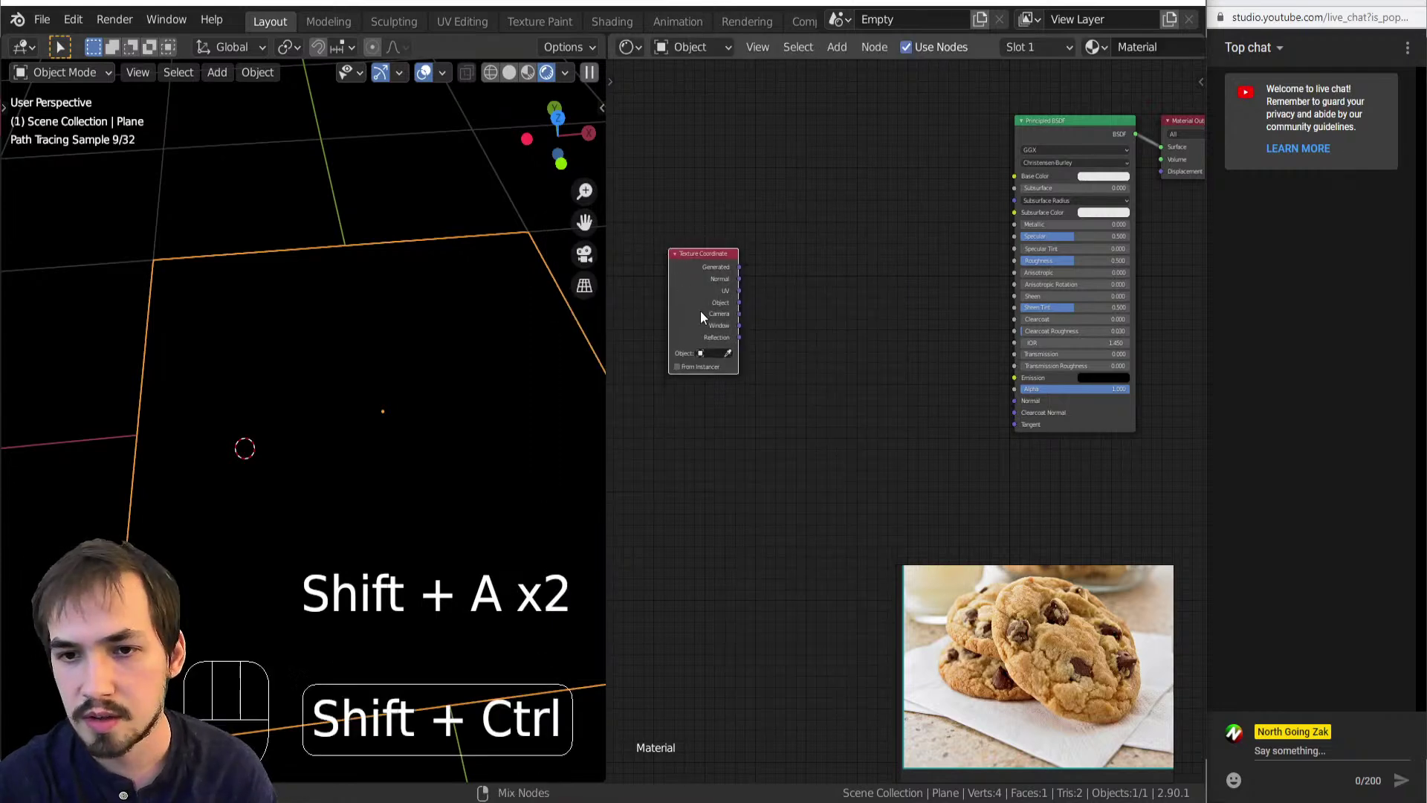
pyautogui.keyDown('ctrl'); pyautogui.keyDown('shift'); pyautogui.click(701, 311); pyautogui.keyUp('shift'); pyautogui.keyUp('ctrl')
pyautogui.keyDown('ctrl'); pyautogui.keyDown('shift'); pyautogui.click(700, 311); pyautogui.keyUp('shift'); pyautogui.keyUp('ctrl')
# Insert a Gradient Texture node between the UV output and the viewer, with its gradient type set to Spherical.
pyautogui.hotkey('shift', 'a')
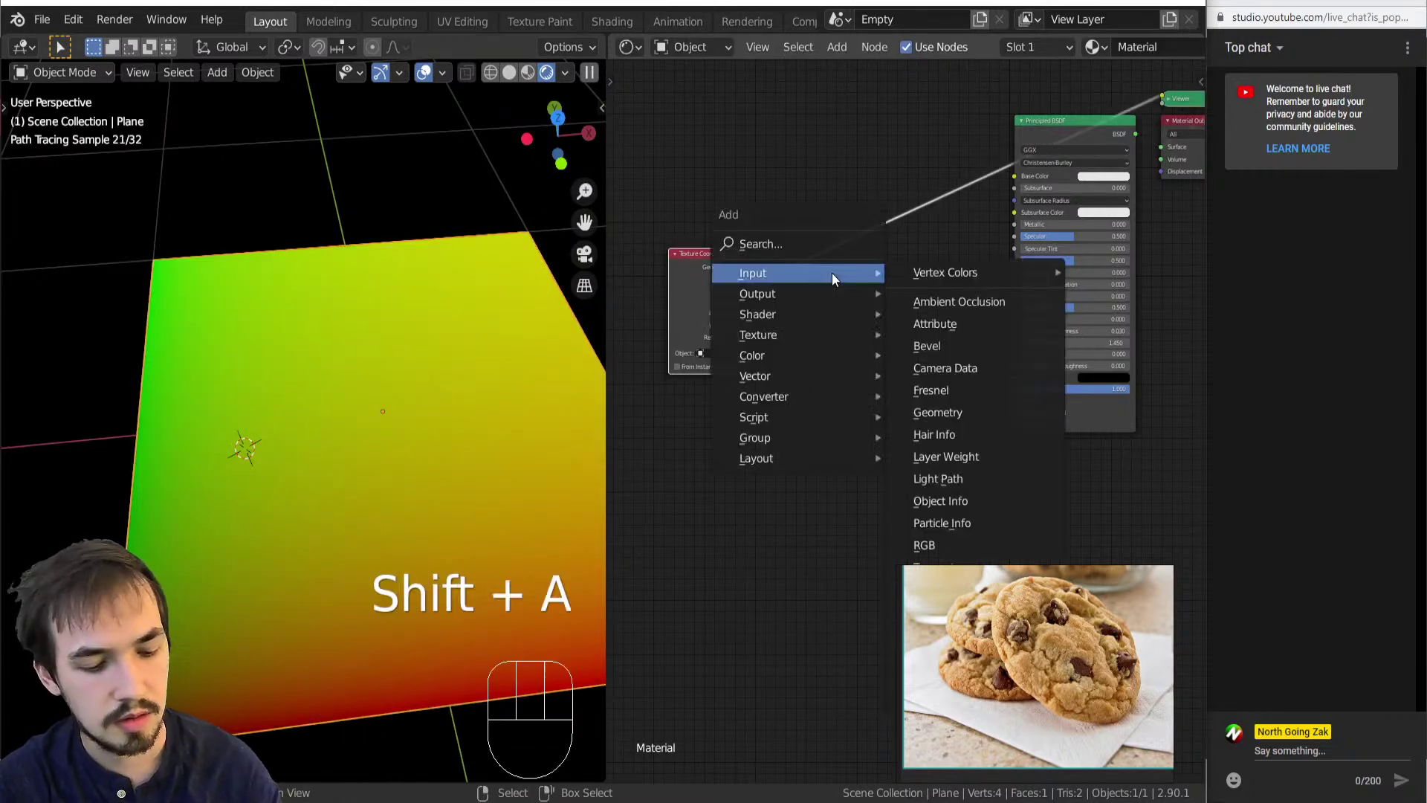
pyautogui.press('t')
pyautogui.press('g')
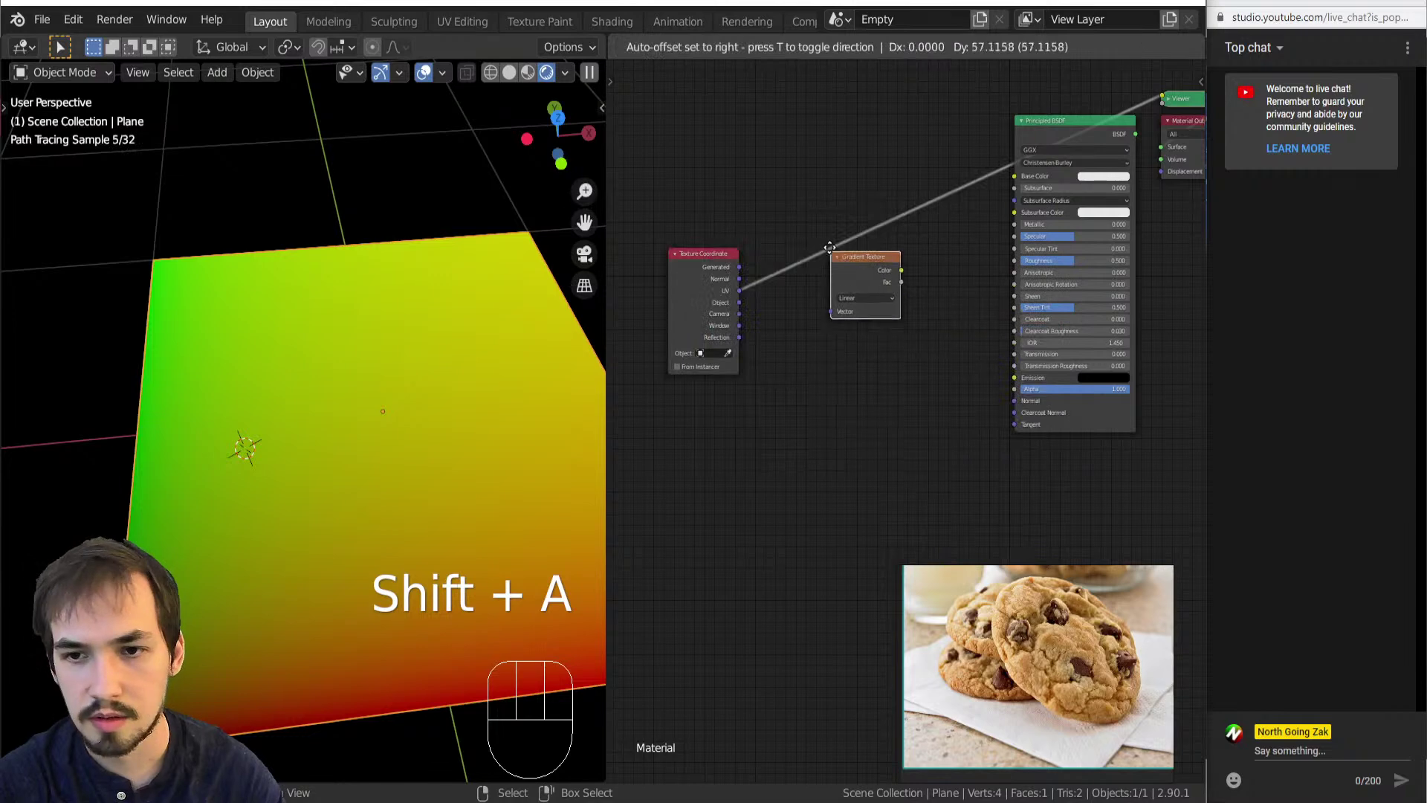
pyautogui.click(782, 226)
pyautogui.click(817, 272)
pyautogui.click(795, 295)
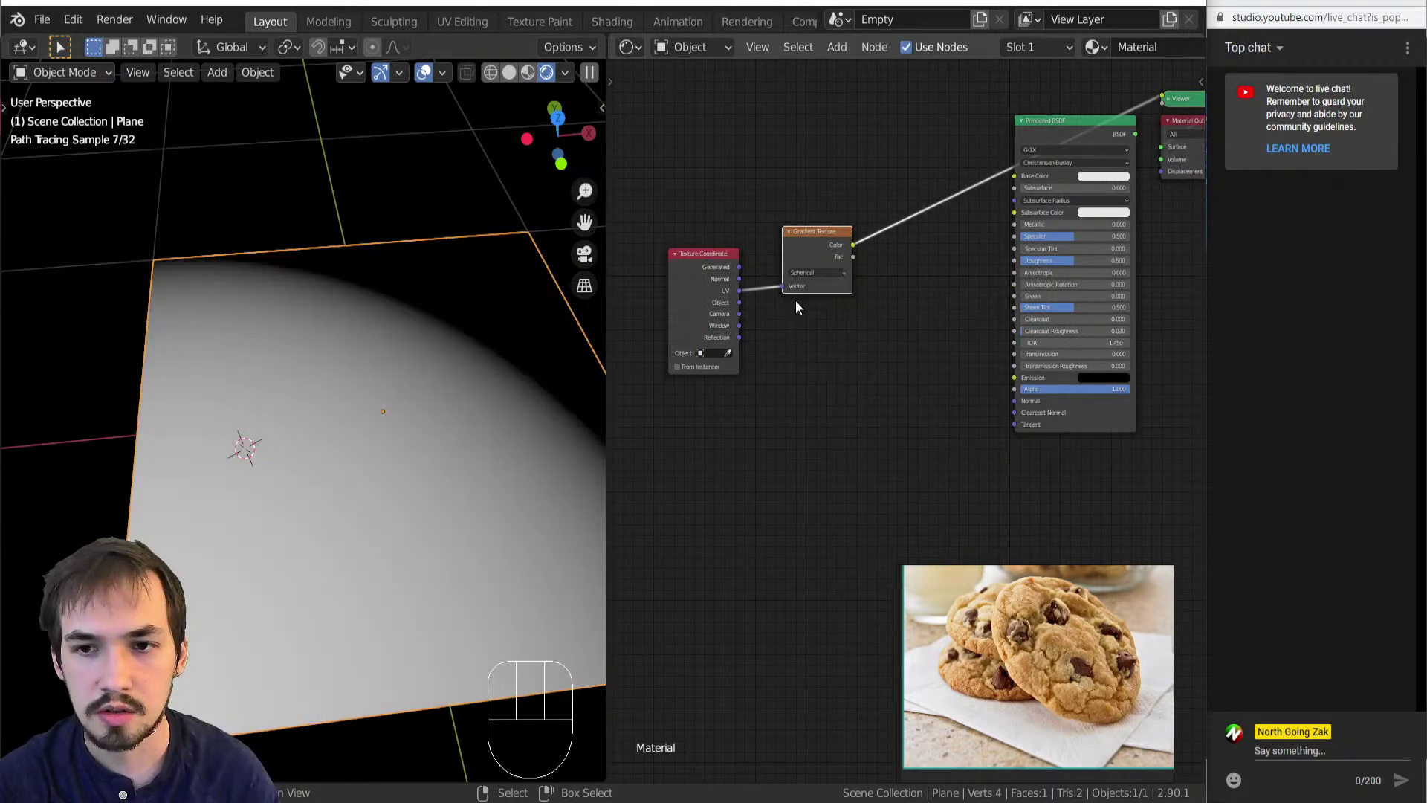
pyautogui.scroll(2, 790, 293)
pyautogui.moveTo(788, 291); pyautogui.dragTo(892, 422, button='middle')
pyautogui.click(889, 324)
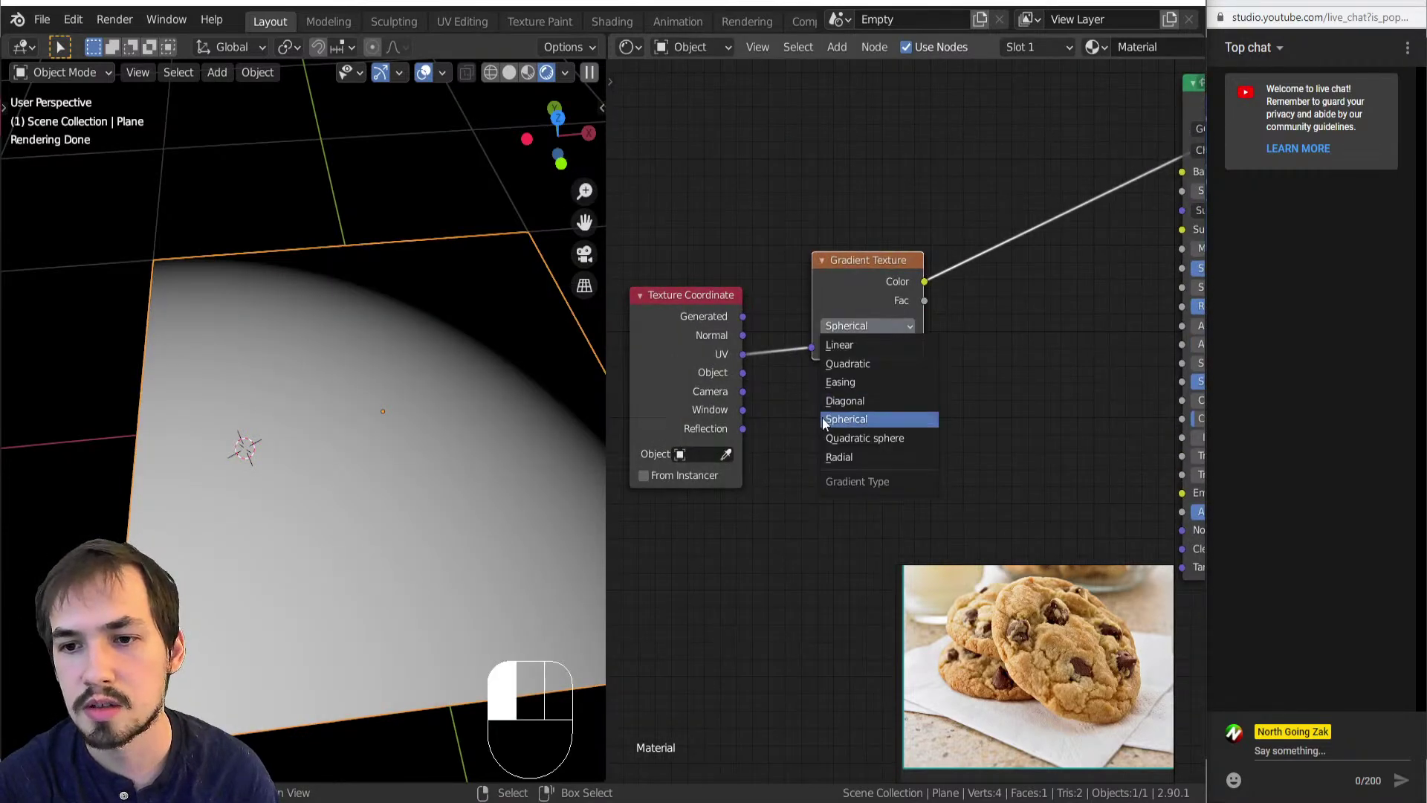
pyautogui.click(855, 320)
pyautogui.scroll(-3, 854, 401)
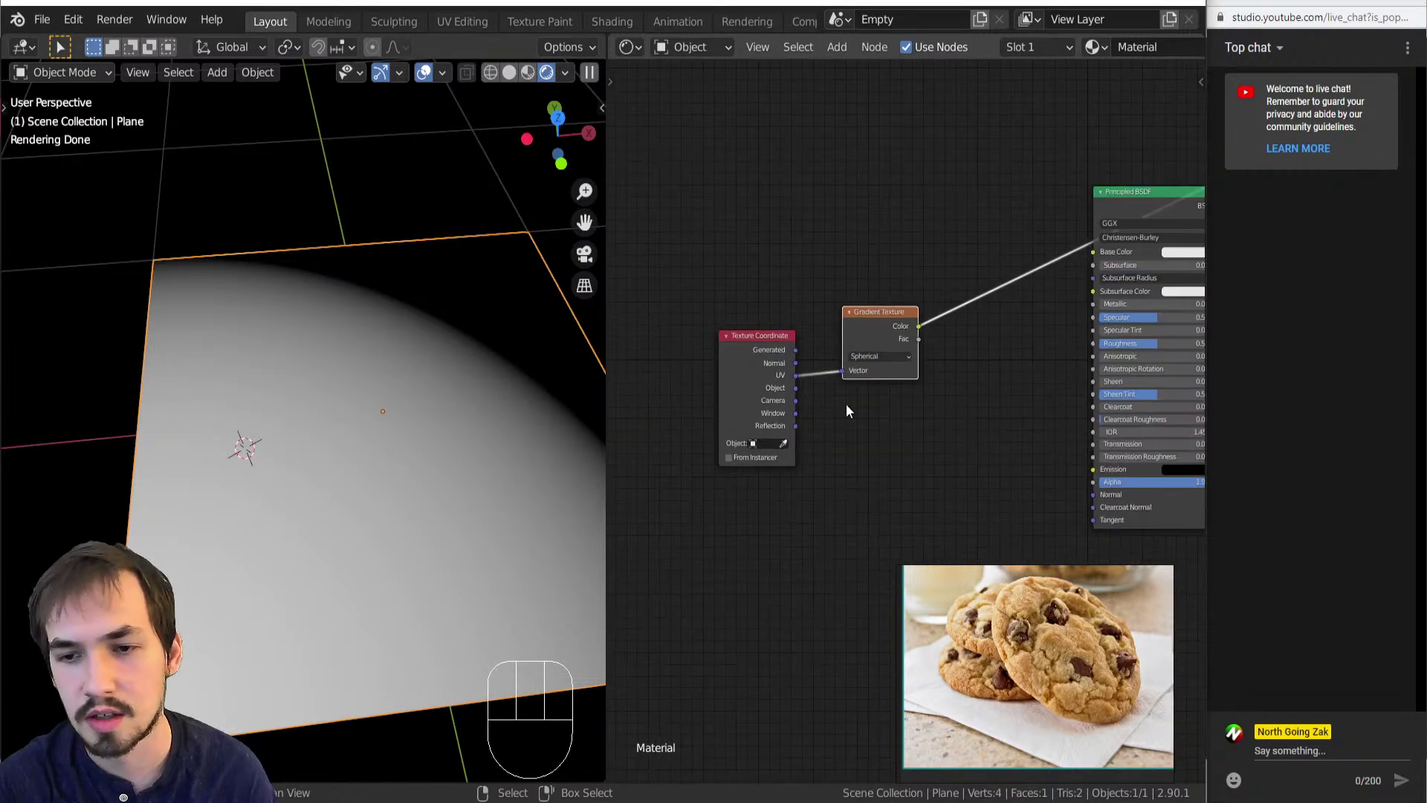
# Insert a Vector Math node set to Add between the Texture Coordinate and Gradient Texture nodes.
pyautogui.hotkey('shift', 'a')
pyautogui.press('n')
pyautogui.press('v')
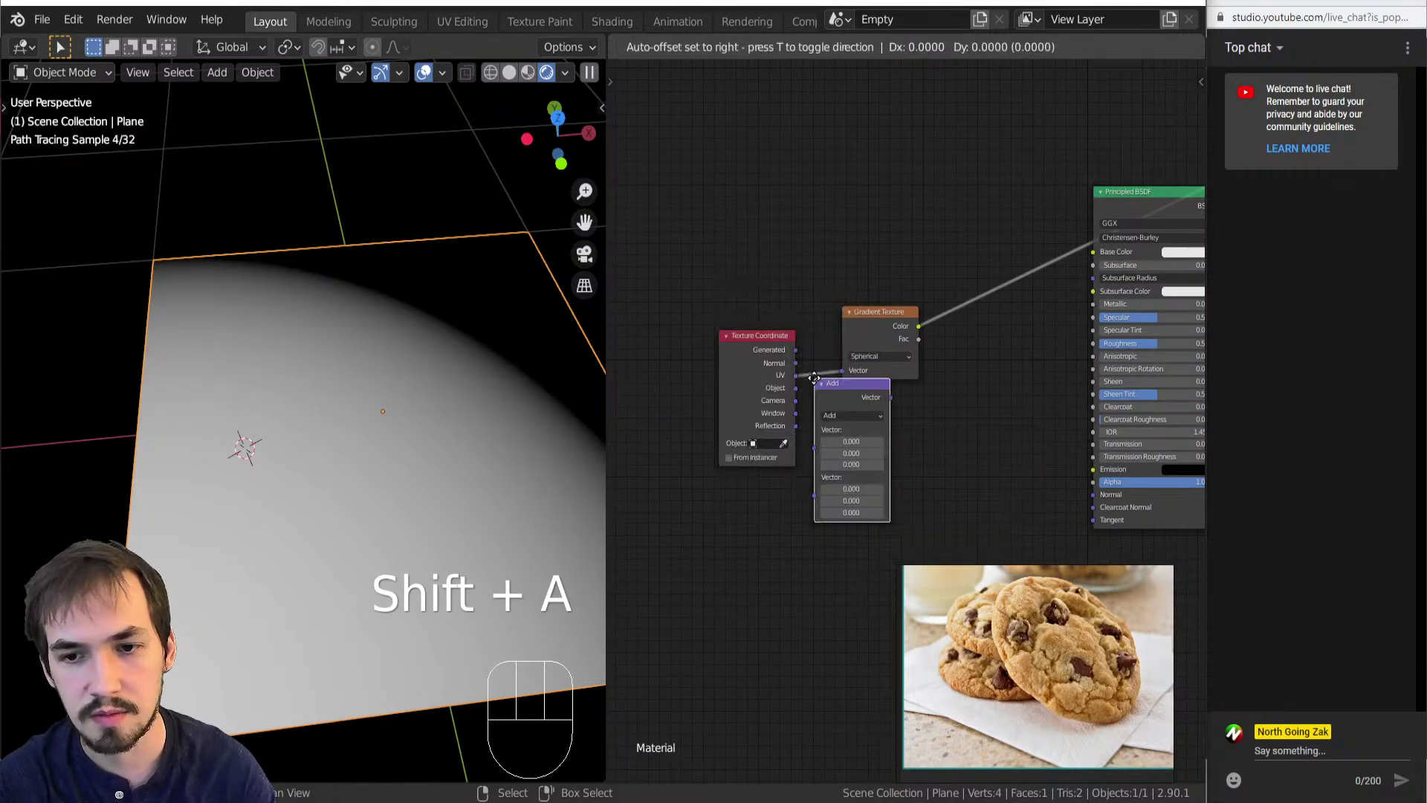
pyautogui.click(840, 351)
pyautogui.moveTo(695, 292); pyautogui.dragTo(921, 482)
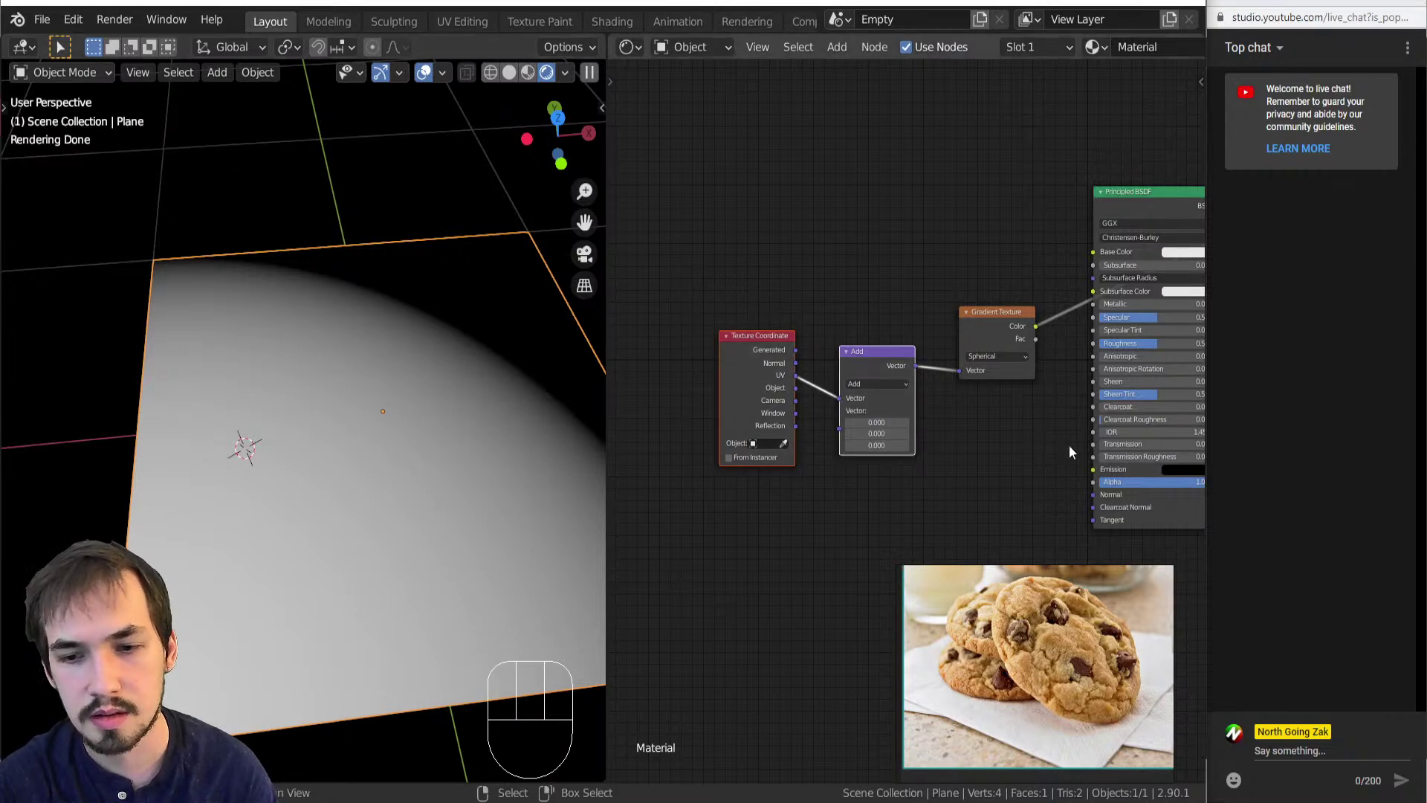
# Set the Add node's X and Y offsets to -0.5 and adjust its Z offset.
pyautogui.click(877, 423)
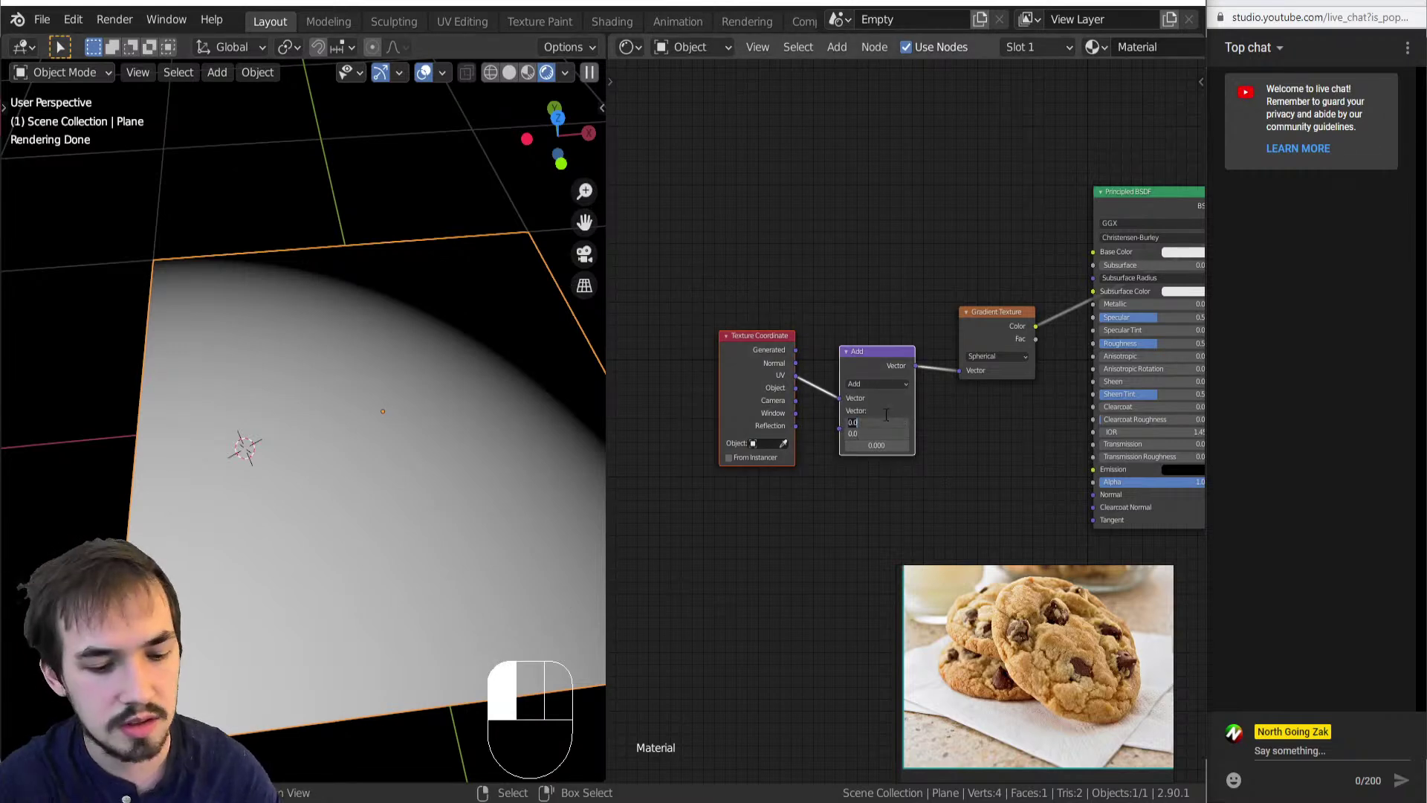
pyautogui.write('-.5')
pyautogui.press('Return')
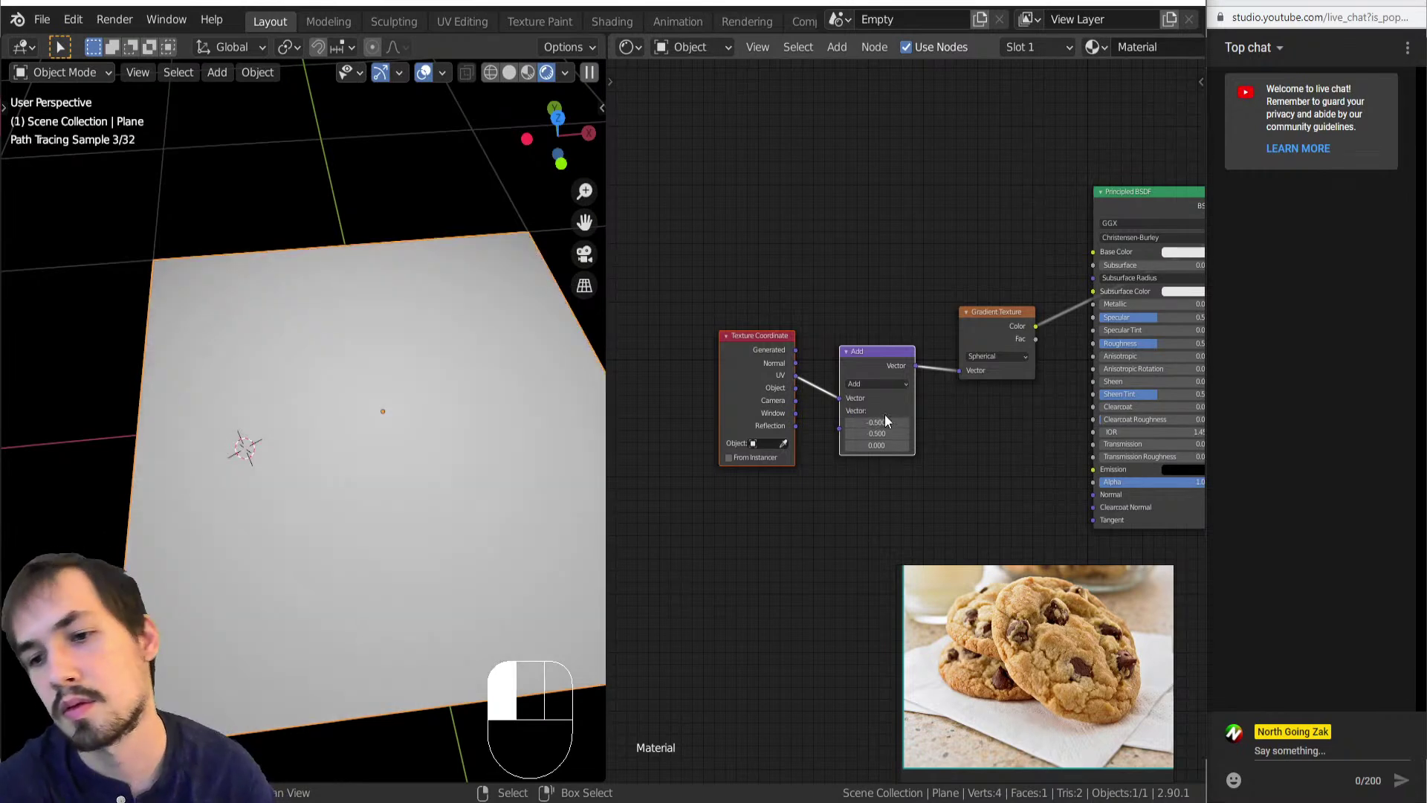
pyautogui.keyDown('shift'); pyautogui.moveTo(877, 445); pyautogui.dragTo(903, 445); pyautogui.keyUp('shift')
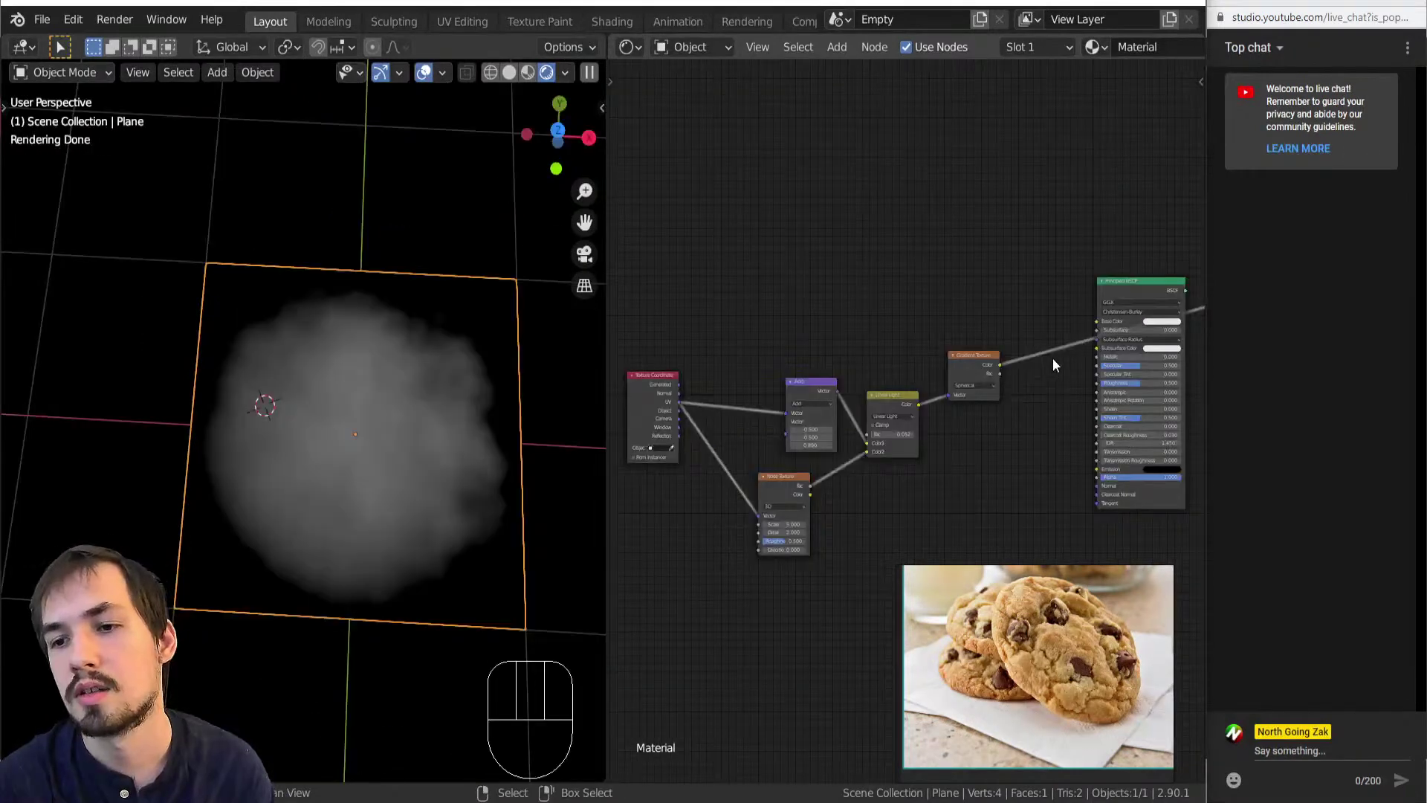
# Move the Principled BSDF farther away from the Gradient Texture node to make room between them.
pyautogui.moveTo(1053, 358); pyautogui.dragTo(730, 333, button='middle')
pyautogui.moveTo(779, 281); pyautogui.dragTo(952, 381)
pyautogui.moveTo(790, 404); pyautogui.dragTo(1042, 360, button='middle')
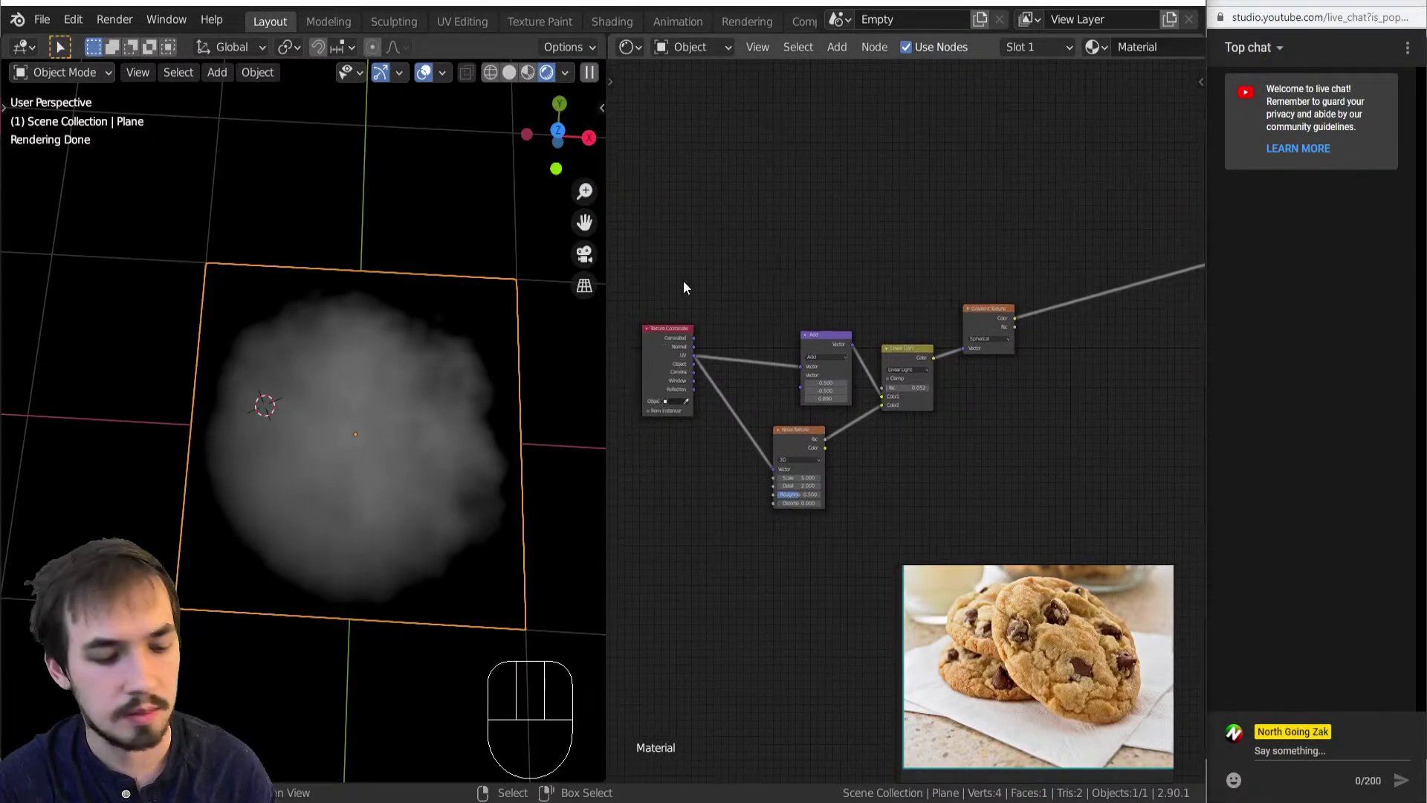
# Add a Frame above the Texture Coordinate node and label it Dough.
pyautogui.hotkey('shift', 'a')
pyautogui.press('f')
pyautogui.click(642, 286)
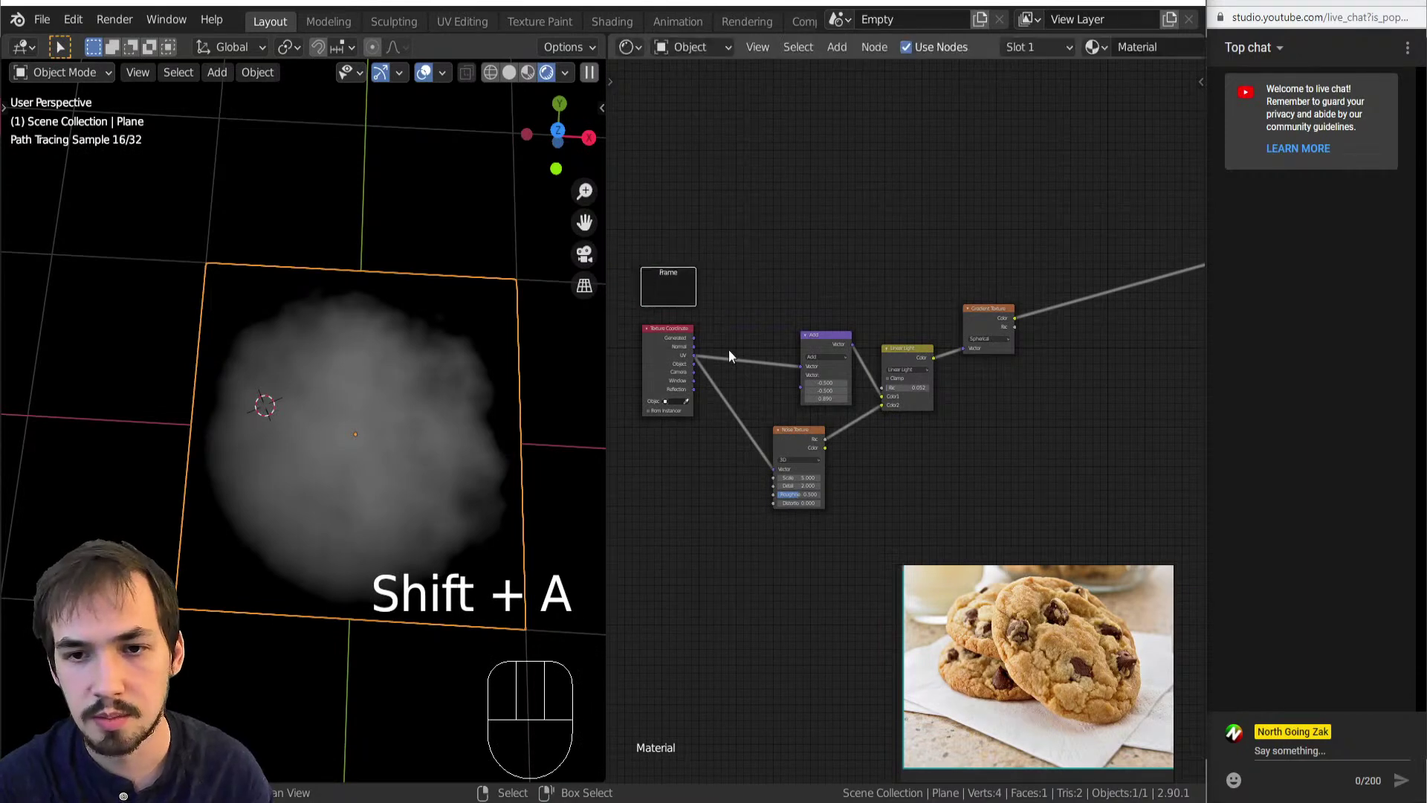
pyautogui.press('n')
pyautogui.click(1117, 161)
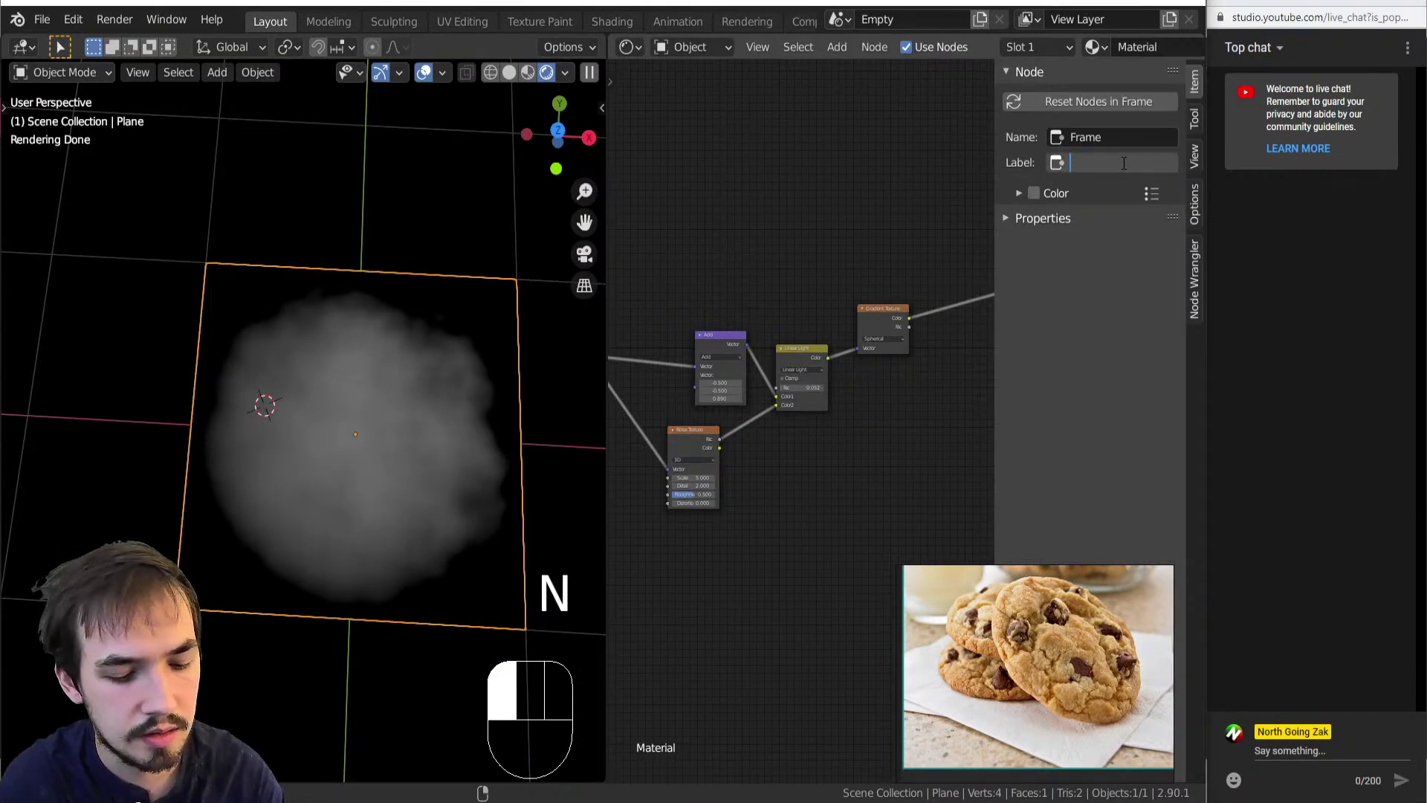
pyautogui.write('Dog')
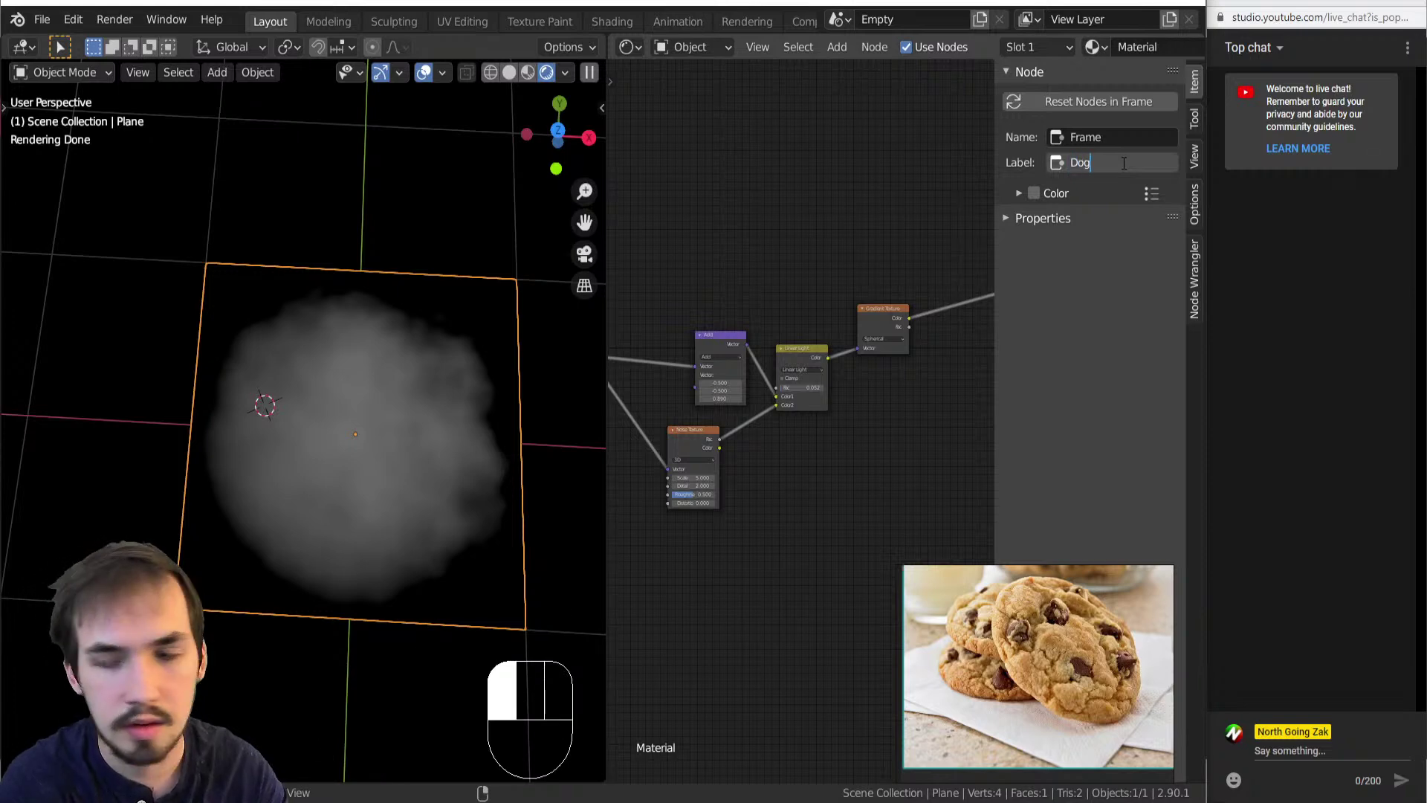
pyautogui.press('BackSpace')
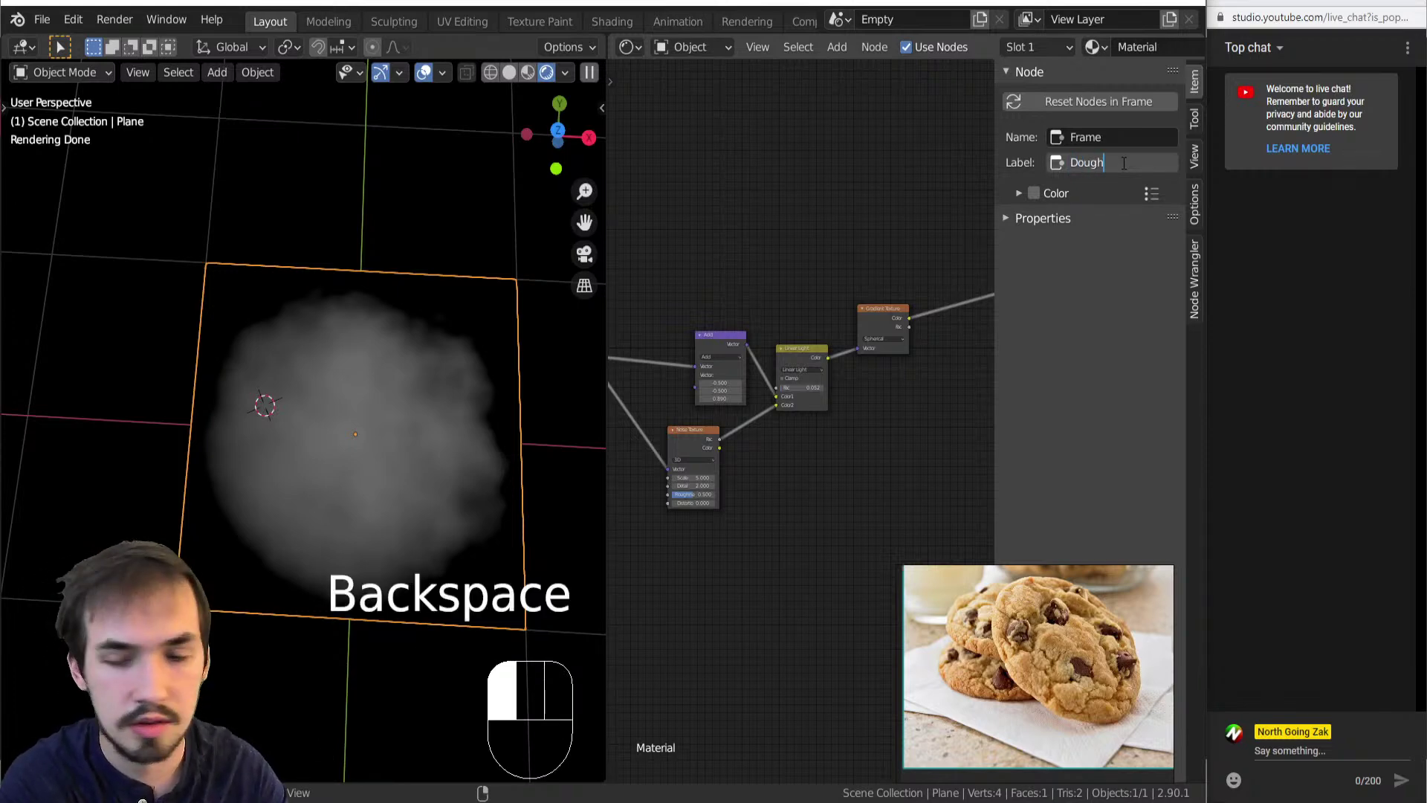
pyautogui.click(1122, 163)
# Place the Texture Coordinate, Add, Noise Texture, Linear Light and Gradient Texture nodes inside the Dough frame and move the frame down.
pyautogui.scroll(-3, 773, 479)
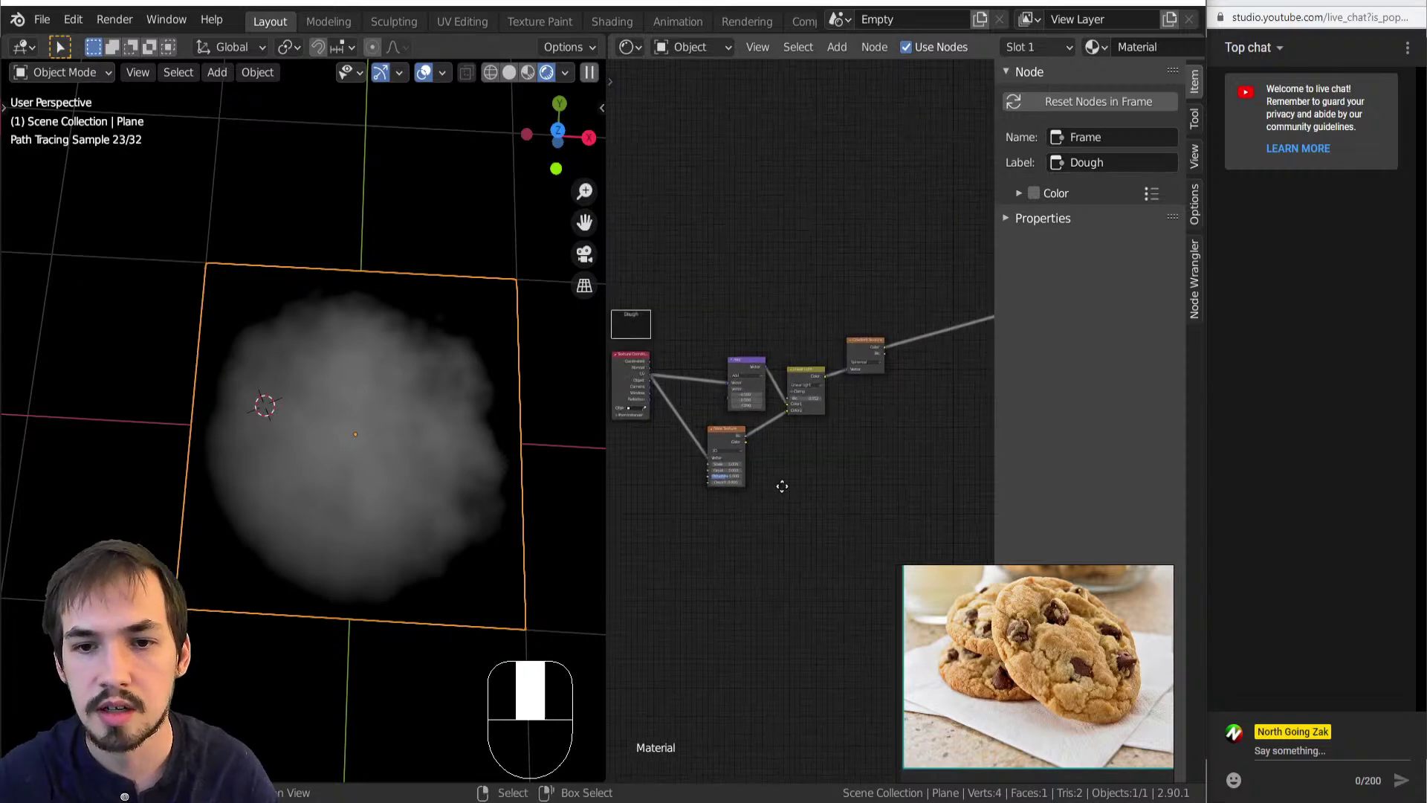
pyautogui.moveTo(638, 537); pyautogui.dragTo(944, 381)
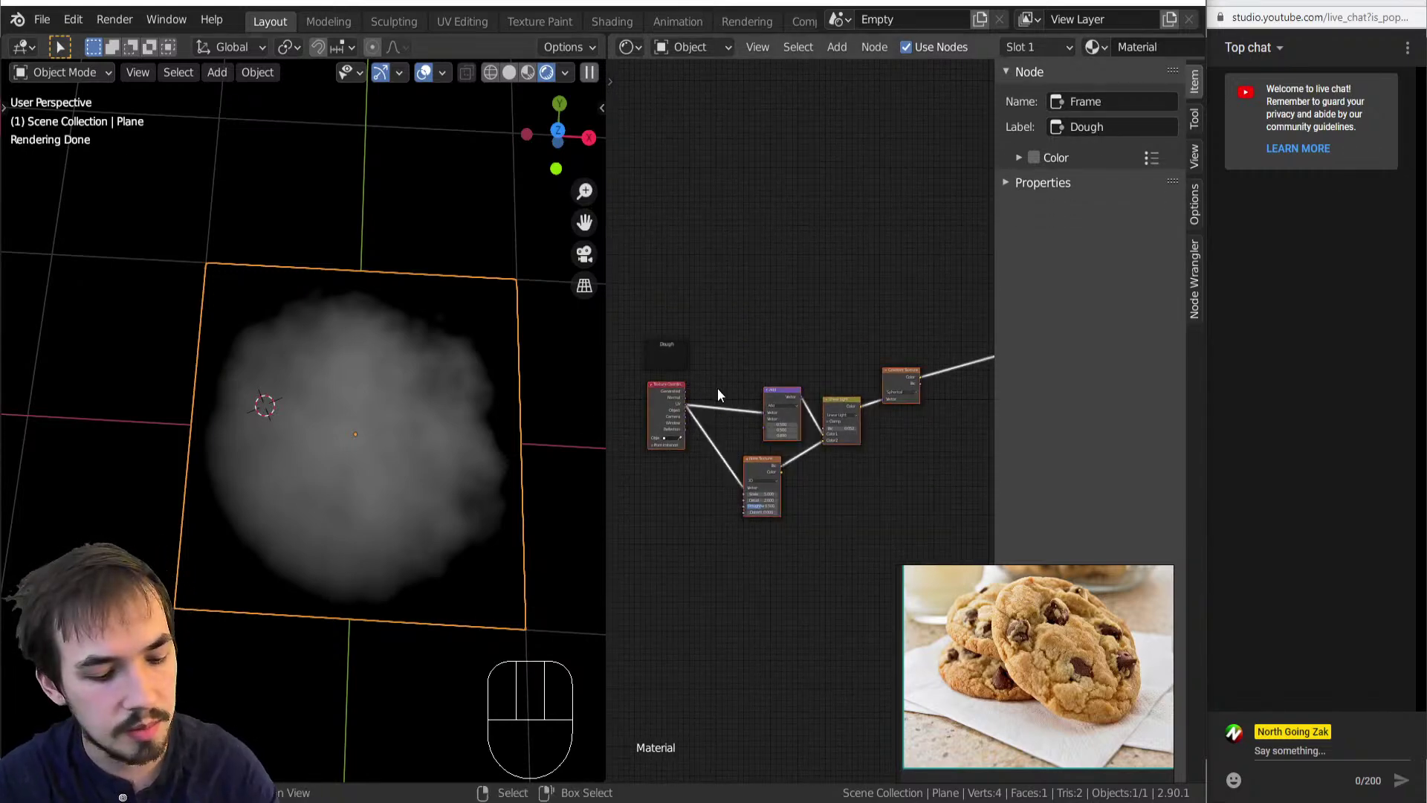
pyautogui.press('g')
pyautogui.click(686, 351)
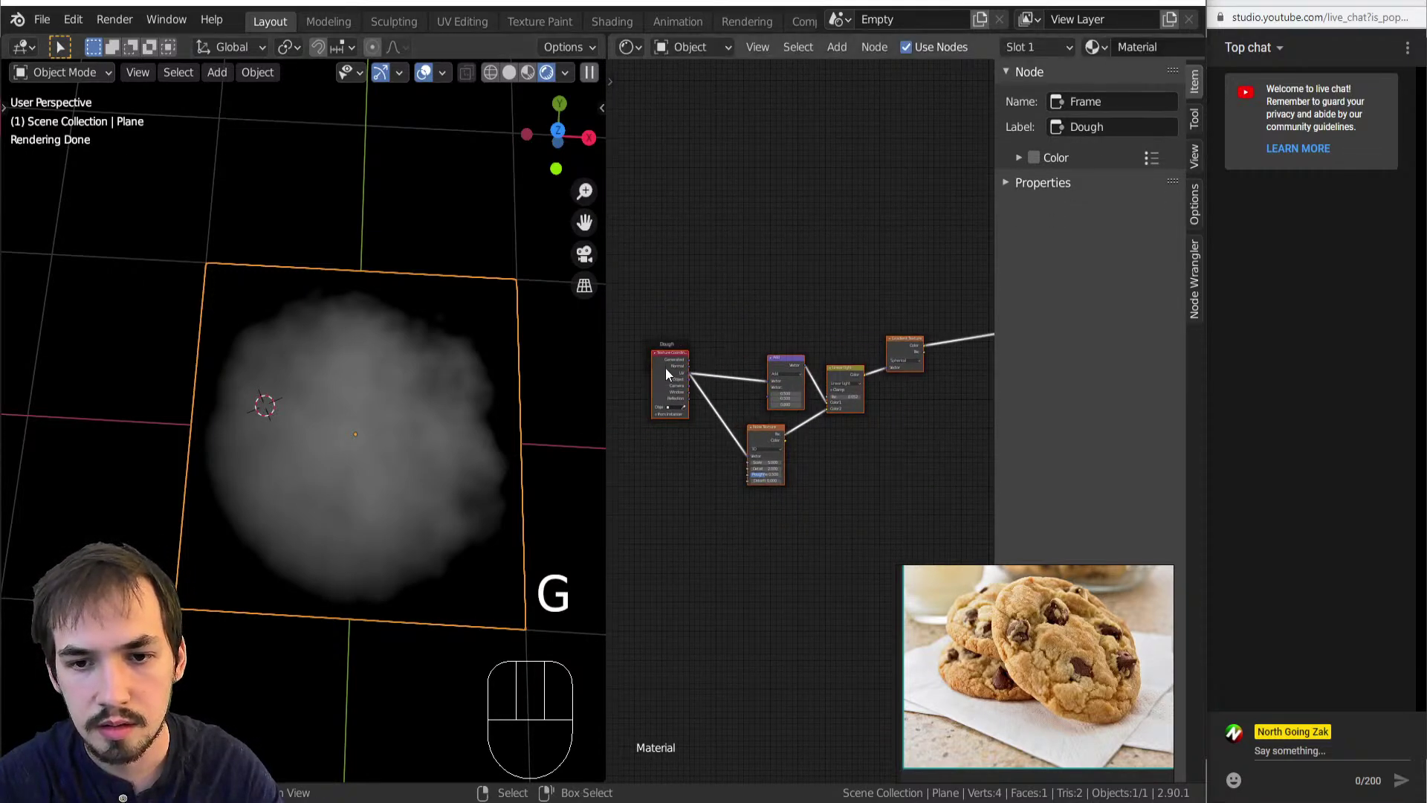
pyautogui.press('g')
pyautogui.click(668, 359)
pyautogui.moveTo(751, 339); pyautogui.dragTo(727, 458)
pyautogui.scroll(-5, 717, 455)
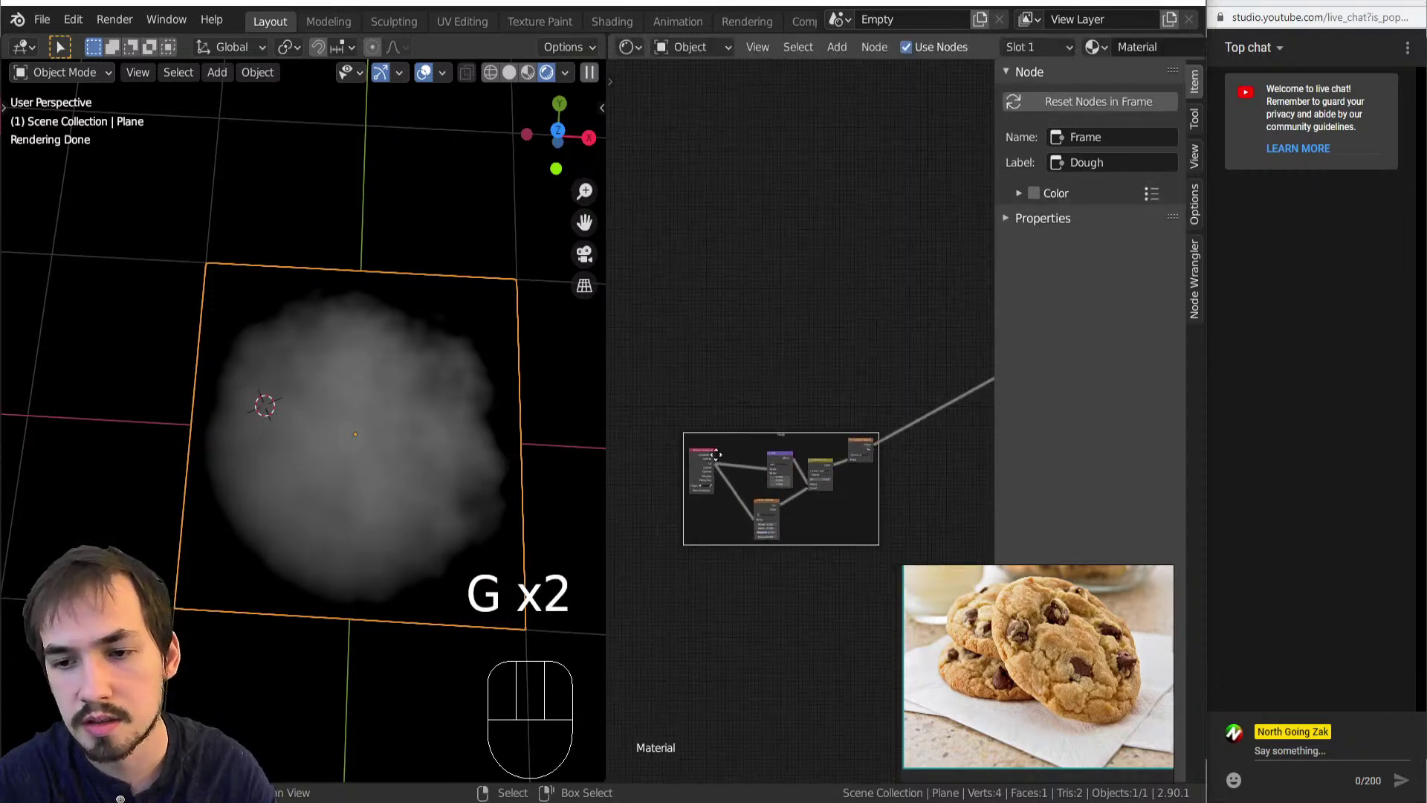
# Add a Voronoi Texture node in the empty space above the Dough frame.
pyautogui.moveTo(762, 303); pyautogui.dragTo(733, 341, button='middle')
pyautogui.click(725, 355)
pyautogui.hotkey('shift', 'a')
pyautogui.moveTo(725, 353)
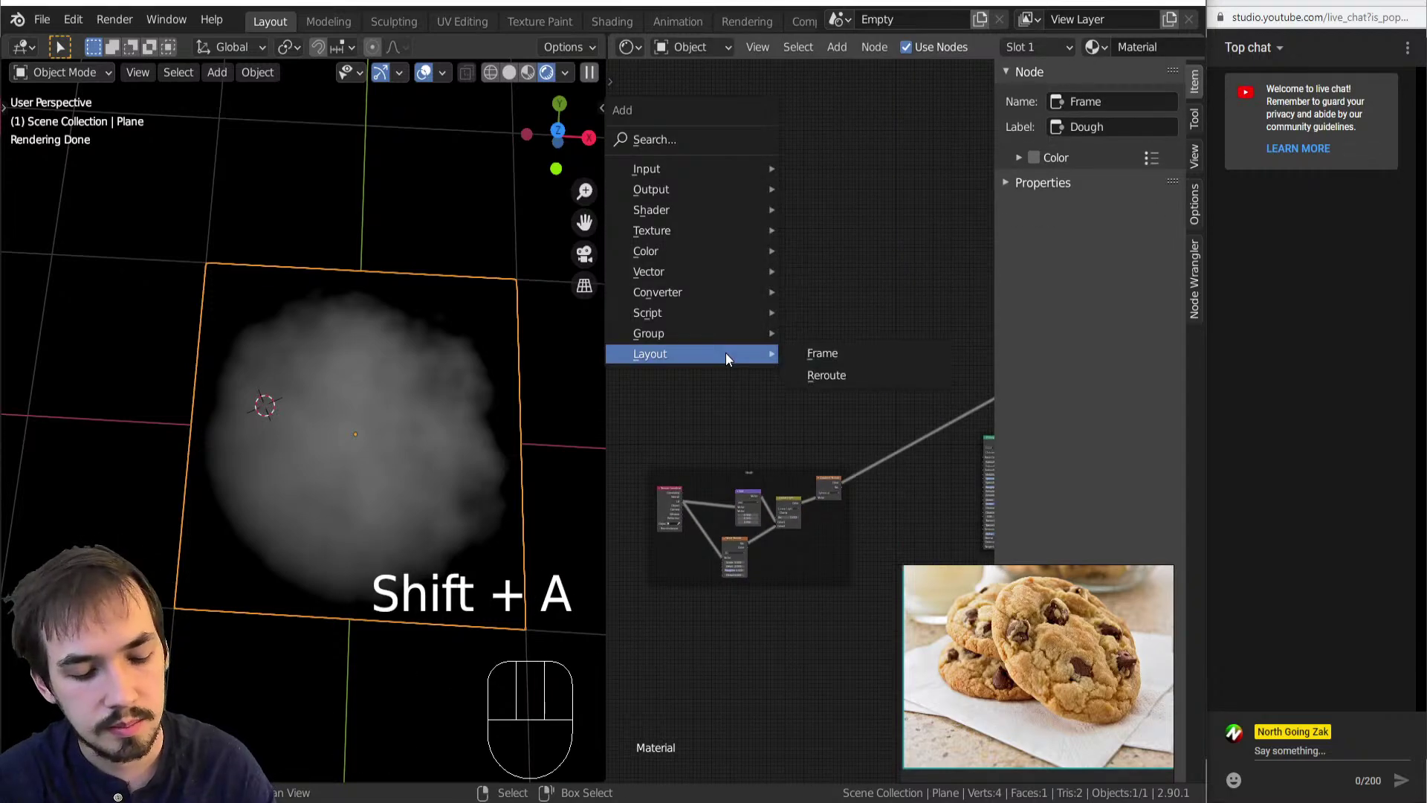
pyautogui.press('t')
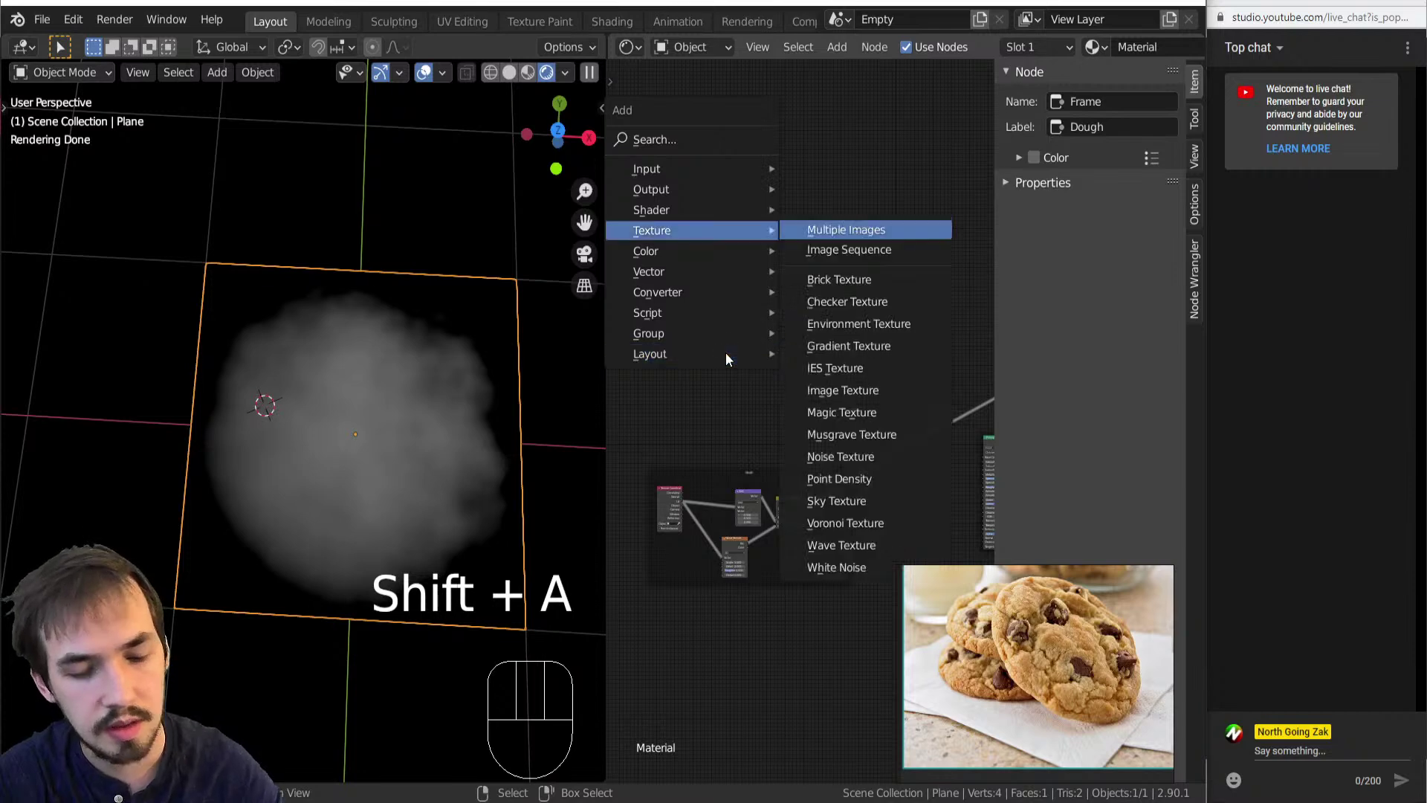
pyautogui.press('v')
pyautogui.click(726, 350)
# Preview the Voronoi Texture's Distance output on the plane.
pyautogui.scroll(5, 749, 368)
pyautogui.moveTo(714, 373); pyautogui.dragTo(788, 437, button='middle')
pyautogui.scroll(3, 784, 437)
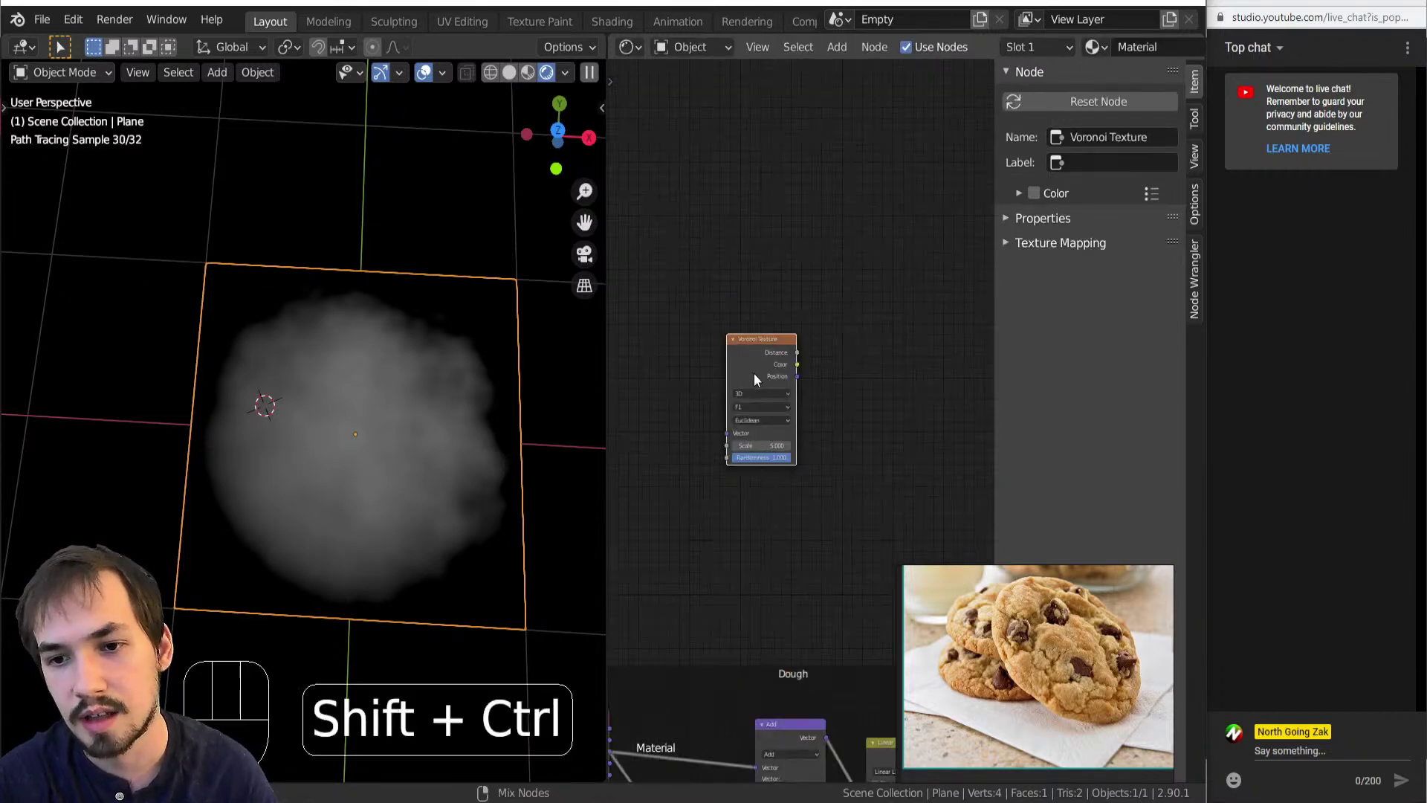
pyautogui.keyDown('ctrl'); pyautogui.keyDown('shift'); pyautogui.click(748, 371); pyautogui.keyUp('shift'); pyautogui.keyUp('ctrl')
pyautogui.scroll(3, 739, 477)
pyautogui.scroll(6, 761, 471)
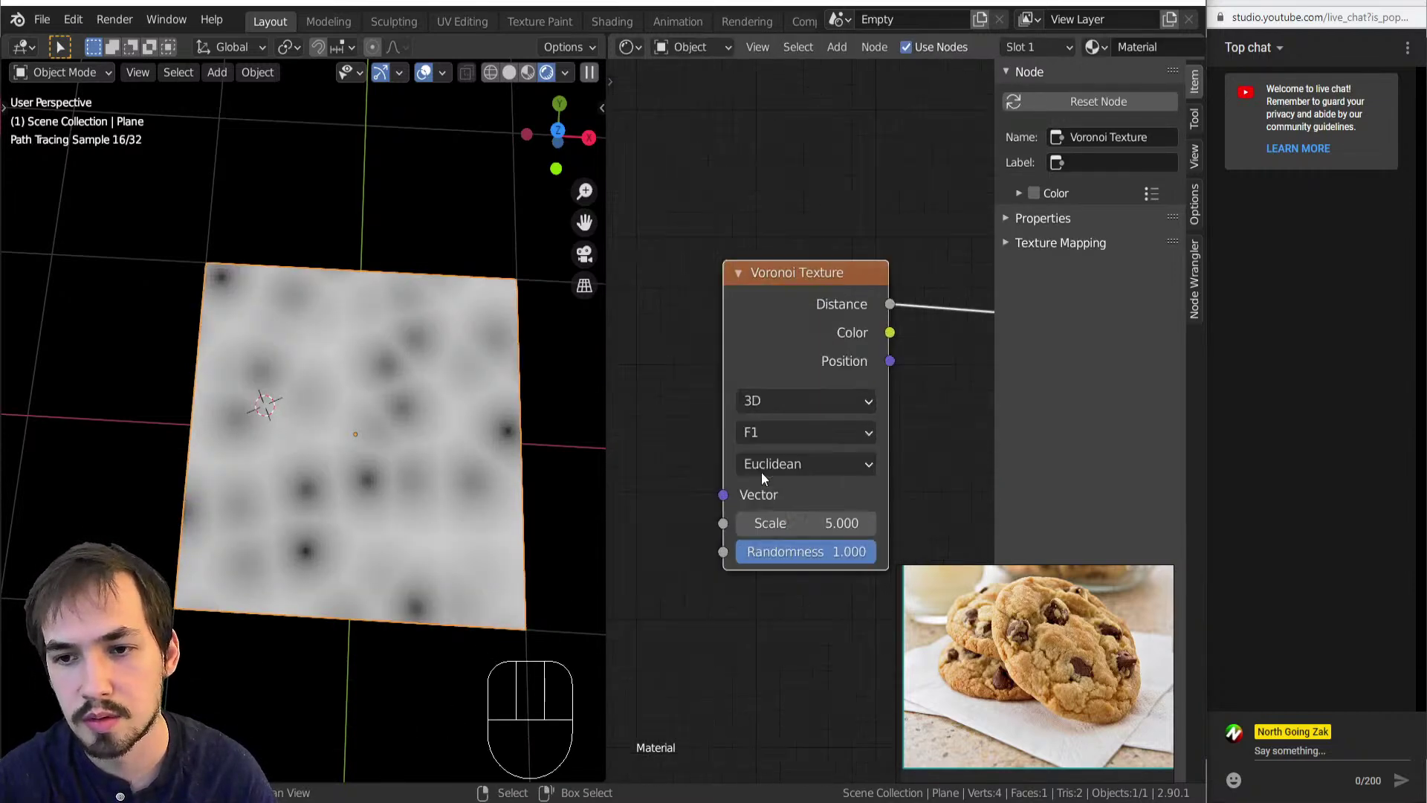
# Feed the UV output of a new Texture Coordinate node into the Voronoi Texture's Vector and set its feature to Distance To Edge.
pyautogui.scroll(-5, 764, 395)
pyautogui.scroll(-2, 677, 405)
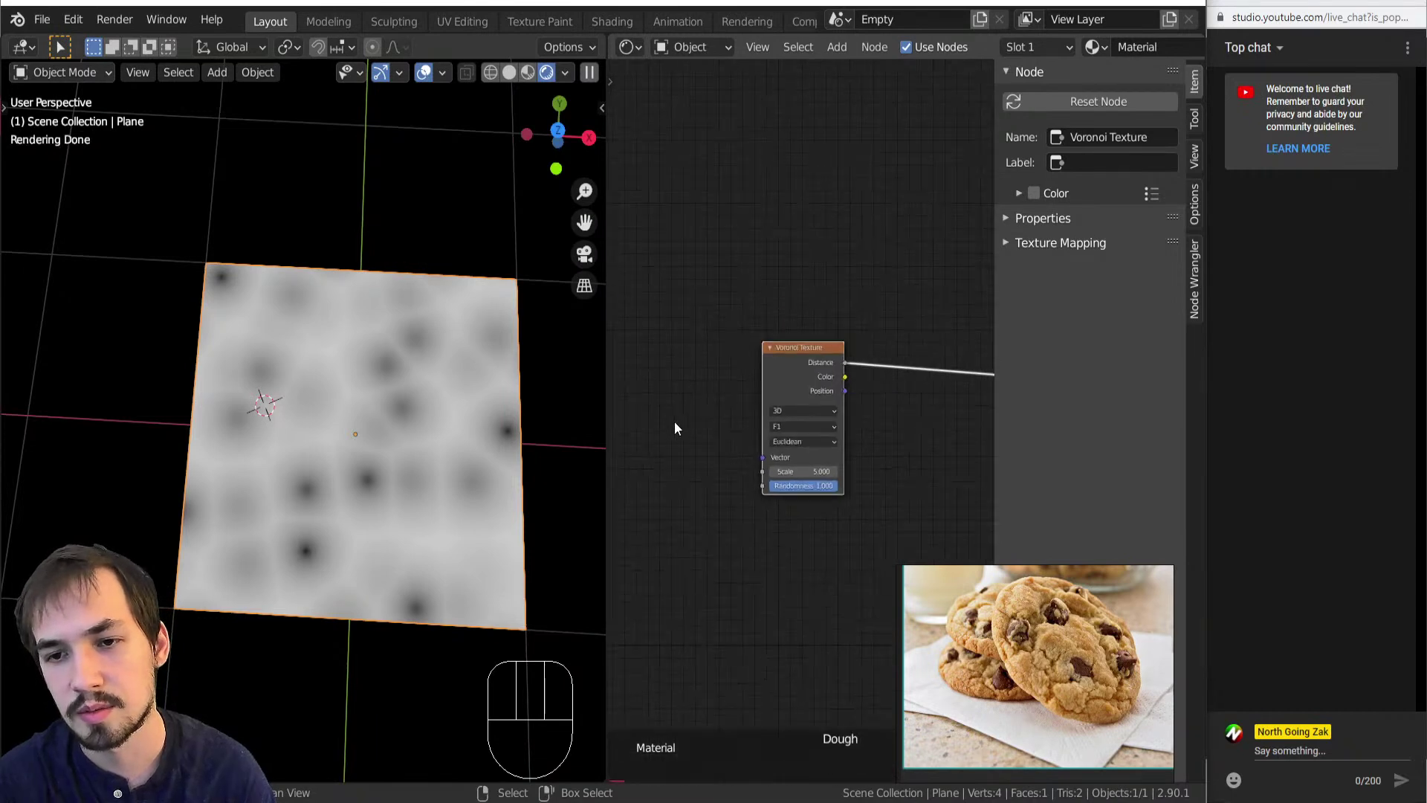
pyautogui.hotkey('shift', 'a')
pyautogui.press('i')
pyautogui.press('x')
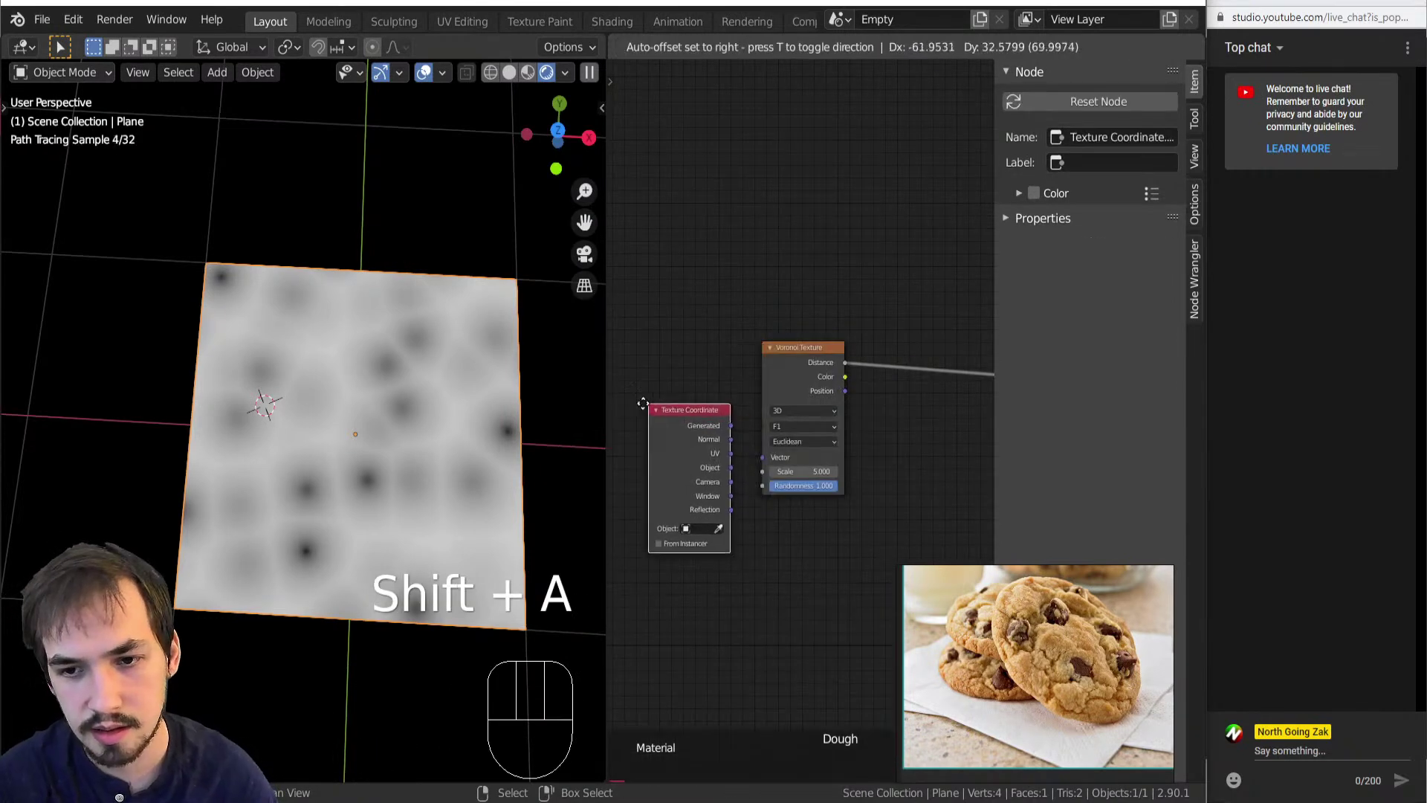
pyautogui.click(629, 408)
pyautogui.moveTo(714, 460); pyautogui.dragTo(773, 458)
pyautogui.scroll(2, 797, 443)
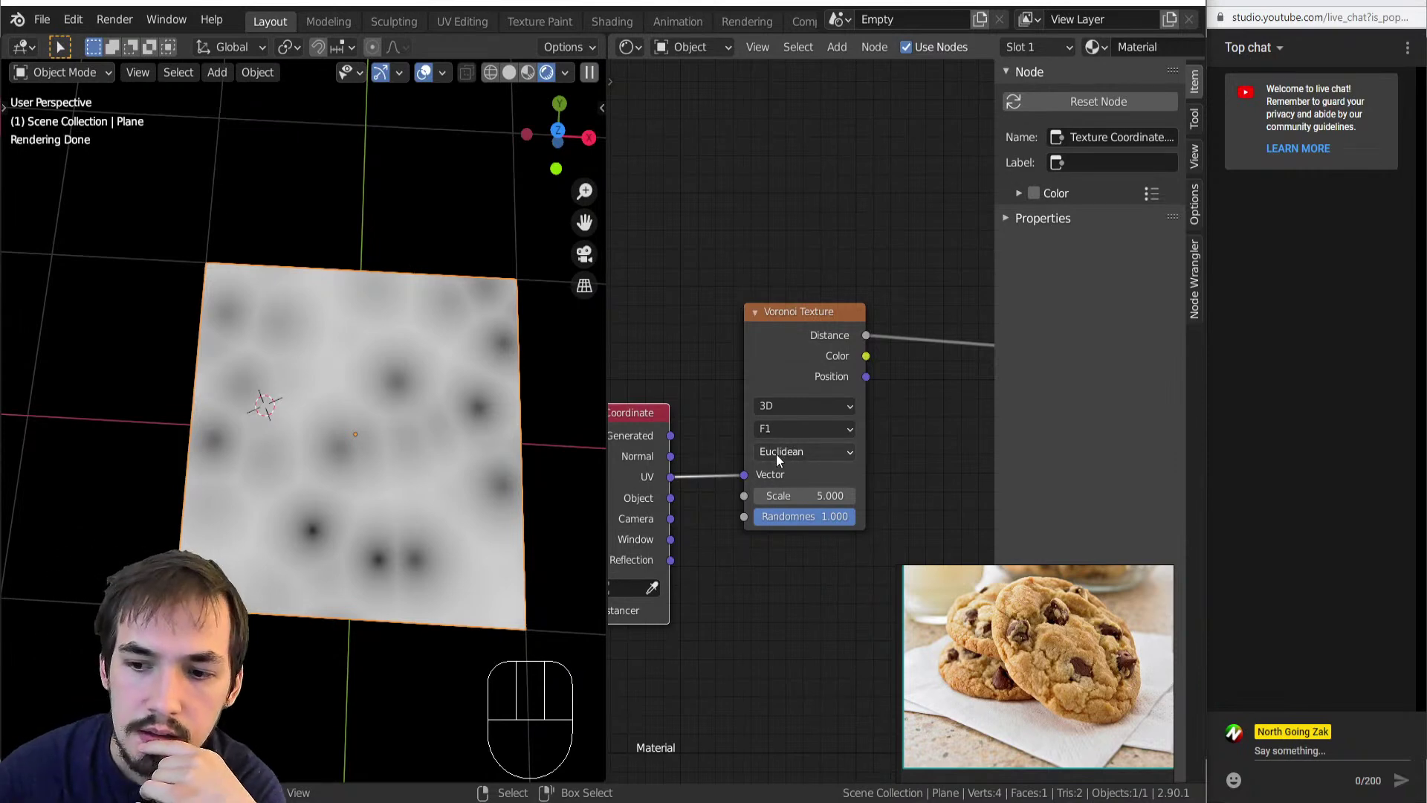
pyautogui.click(786, 428)
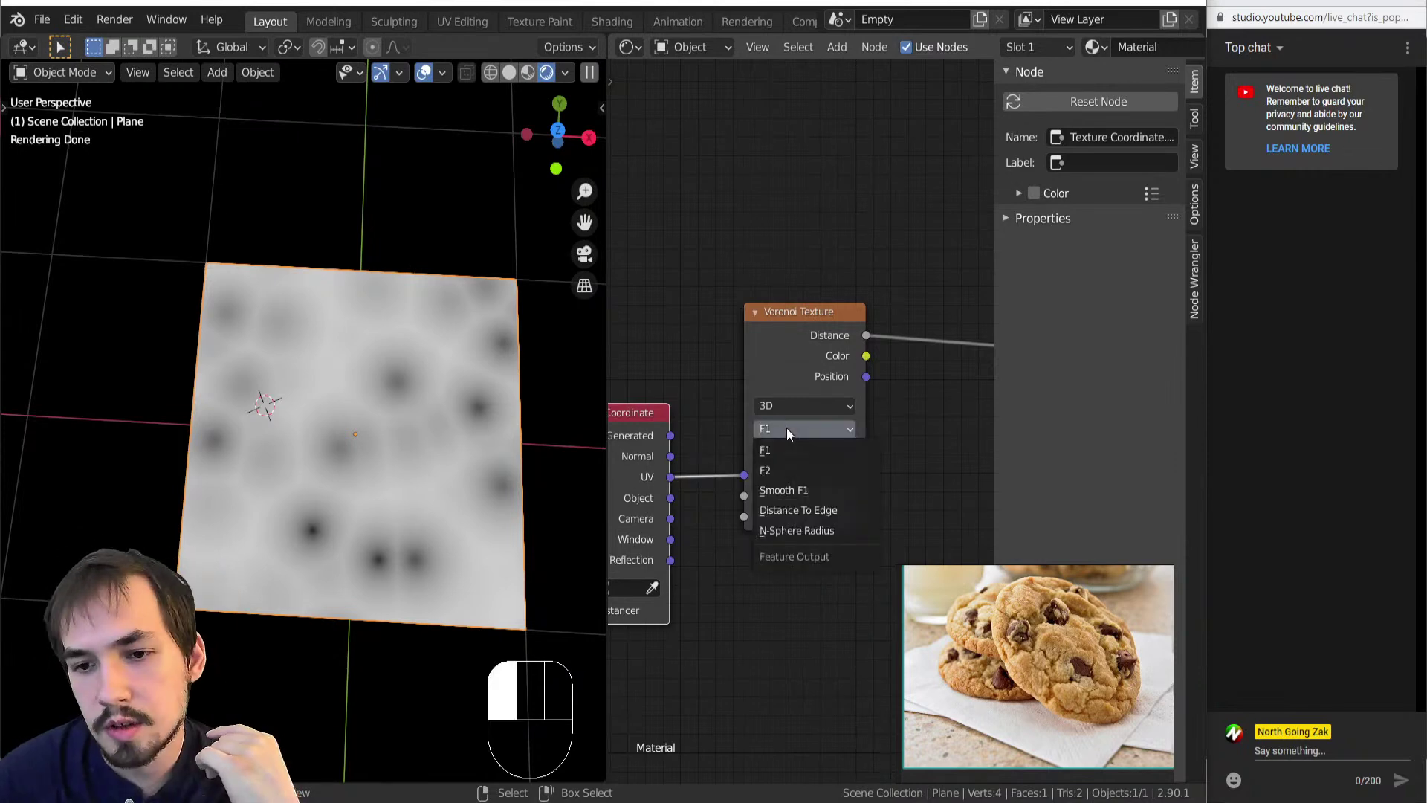
pyautogui.click(805, 510)
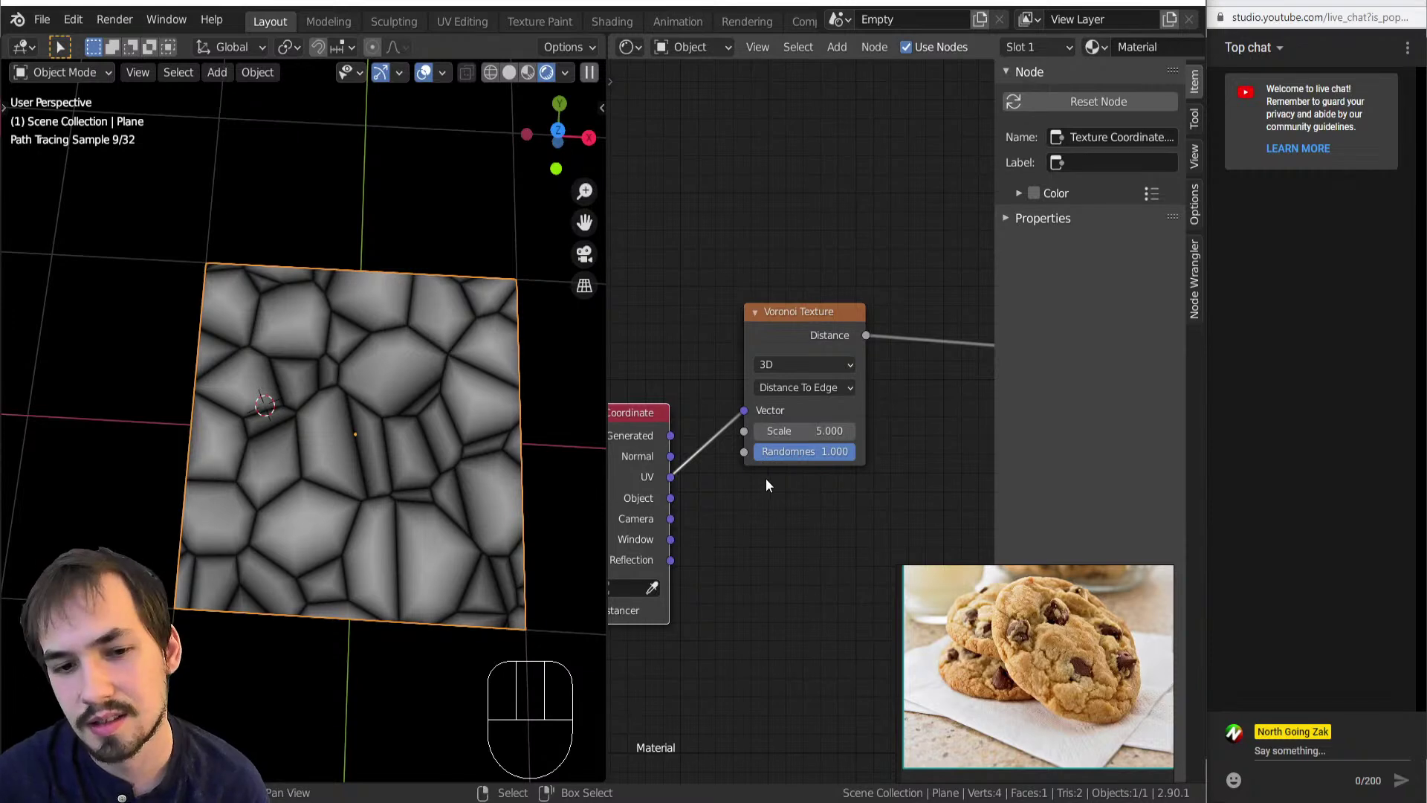
pyautogui.scroll(-2, 748, 483)
pyautogui.hotkey('shift', 'a')
pyautogui.moveTo(904, 370)
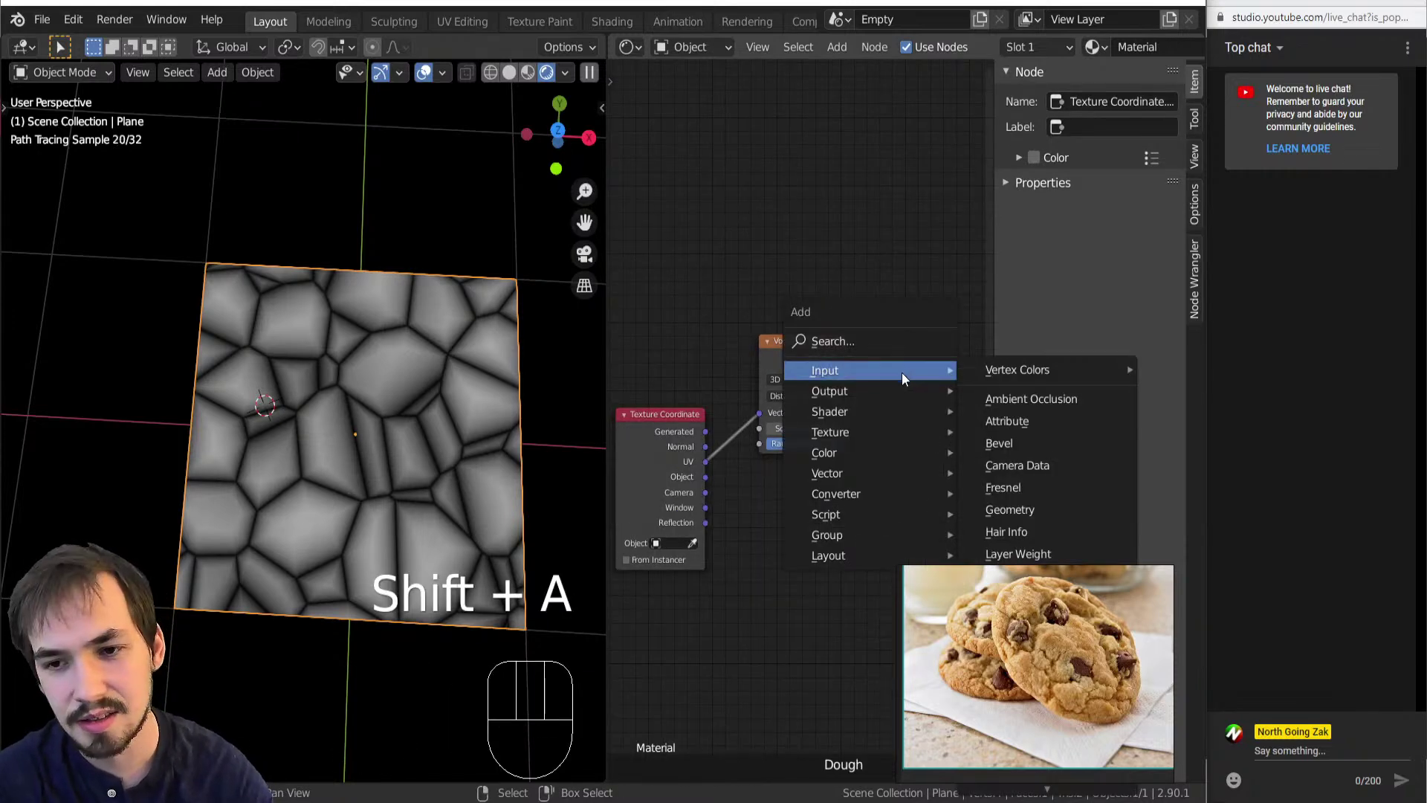
pyautogui.press('n')
pyautogui.press('a')
pyautogui.click(872, 325)
pyautogui.moveTo(872, 325); pyautogui.dragTo(787, 329, button='middle')
pyautogui.keyDown('ctrl'); pyautogui.keyDown('shift'); pyautogui.click(752, 366); pyautogui.keyUp('shift'); pyautogui.keyUp('ctrl')
pyautogui.click(840, 351)
pyautogui.press('Delete')
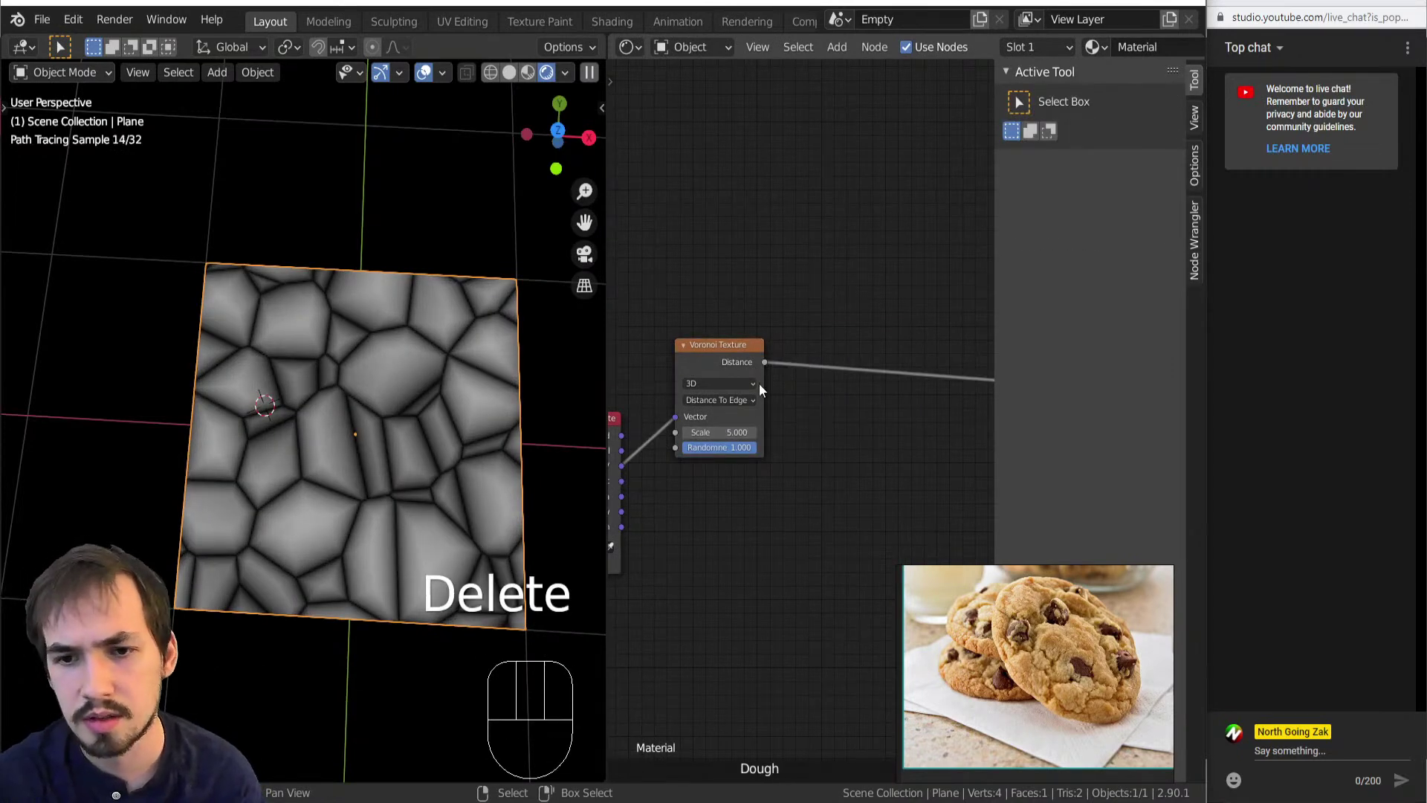
# Insert a ColorRamp after the Voronoi Texture and slide its black stop toward white until only separate chip-like patches remain.
pyautogui.hotkey('shift', 'a')
pyautogui.moveTo(738, 363)
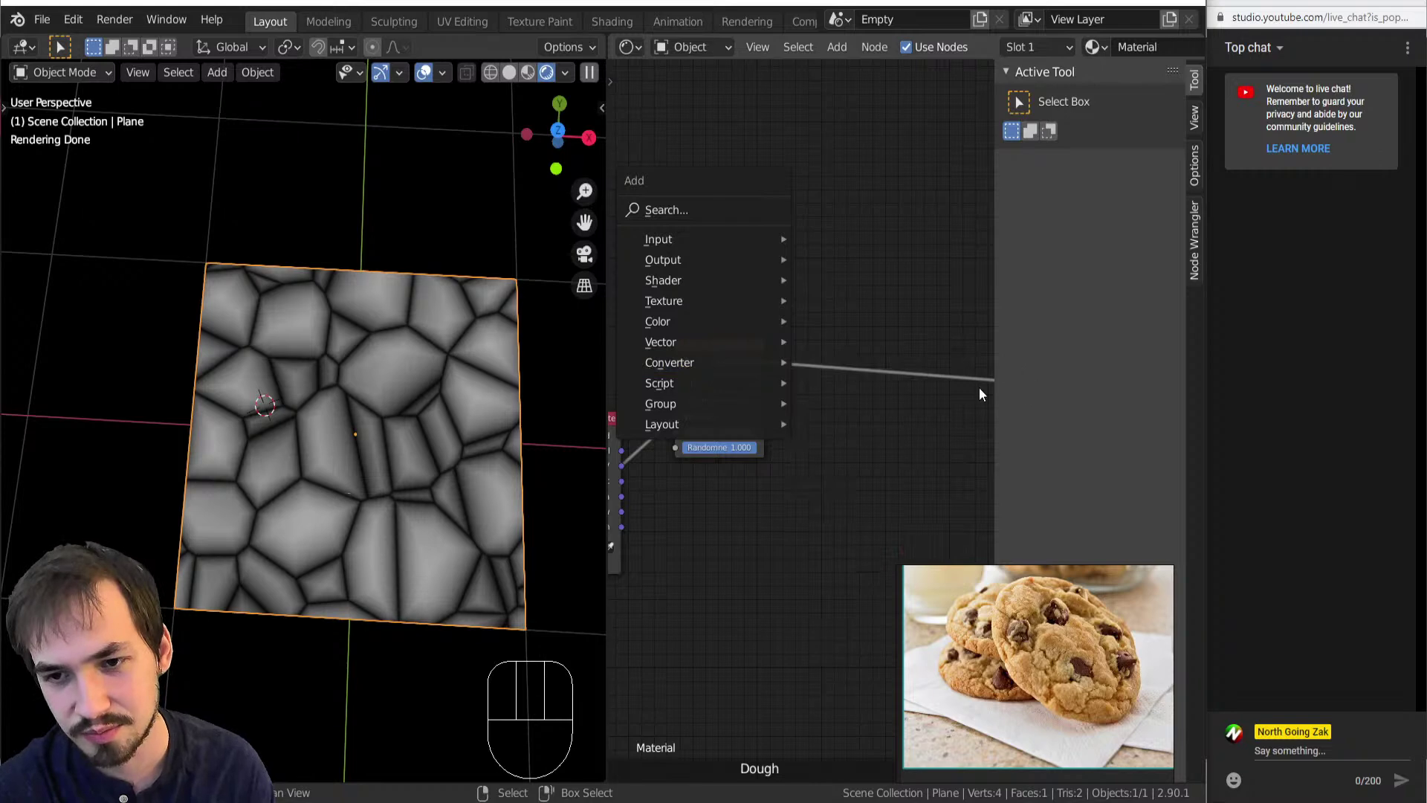
pyautogui.hotkey('shift', 'a')
pyautogui.moveTo(851, 388)
pyautogui.click(951, 427)
pyautogui.click(796, 297)
pyautogui.moveTo(830, 379)
pyautogui.mouseDown()
pyautogui.moveTo(872, 370)
pyautogui.moveTo(855, 377)
pyautogui.mouseUp()
pyautogui.scroll(-3, 844, 492)
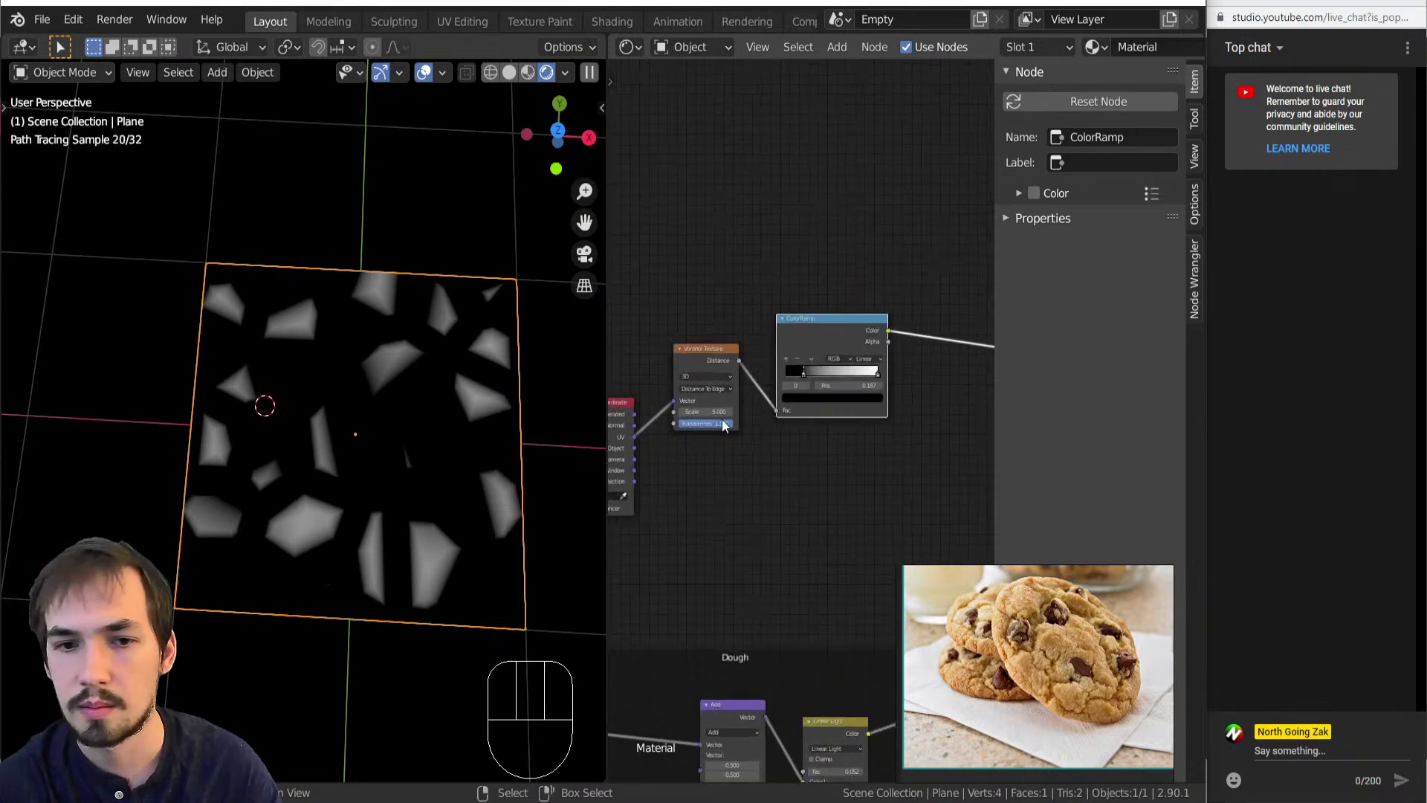
pyautogui.moveTo(723, 420); pyautogui.dragTo(743, 422, button='middle')
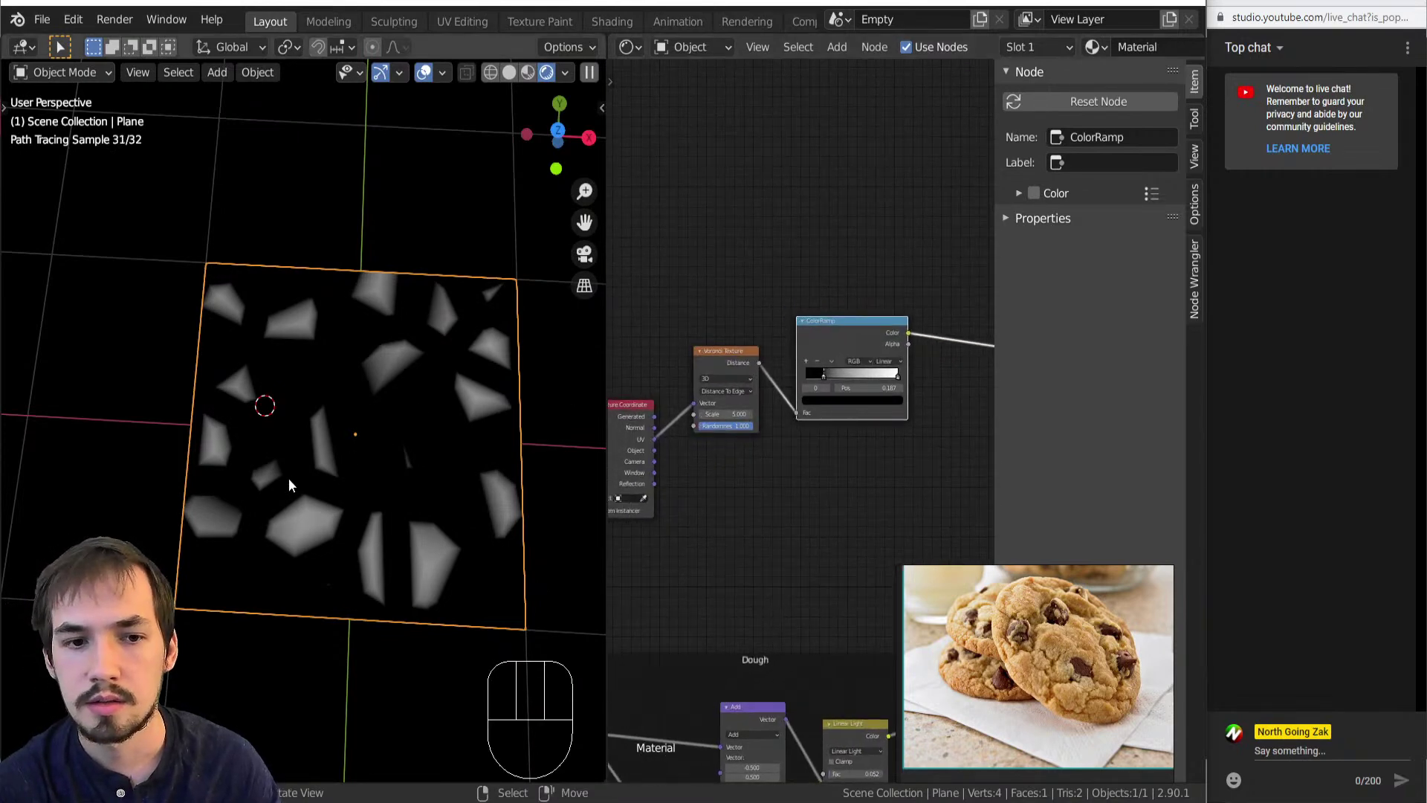
# Reposition the Principled BSDF node so it sits level with the Material Output node.
pyautogui.scroll(3, 296, 468)
pyautogui.scroll(-5, 838, 475)
pyautogui.moveTo(838, 475); pyautogui.dragTo(886, 443, button='middle')
pyautogui.moveTo(816, 487); pyautogui.dragTo(811, 445, button='middle')
pyautogui.moveTo(897, 357); pyautogui.dragTo(733, 340, button='middle')
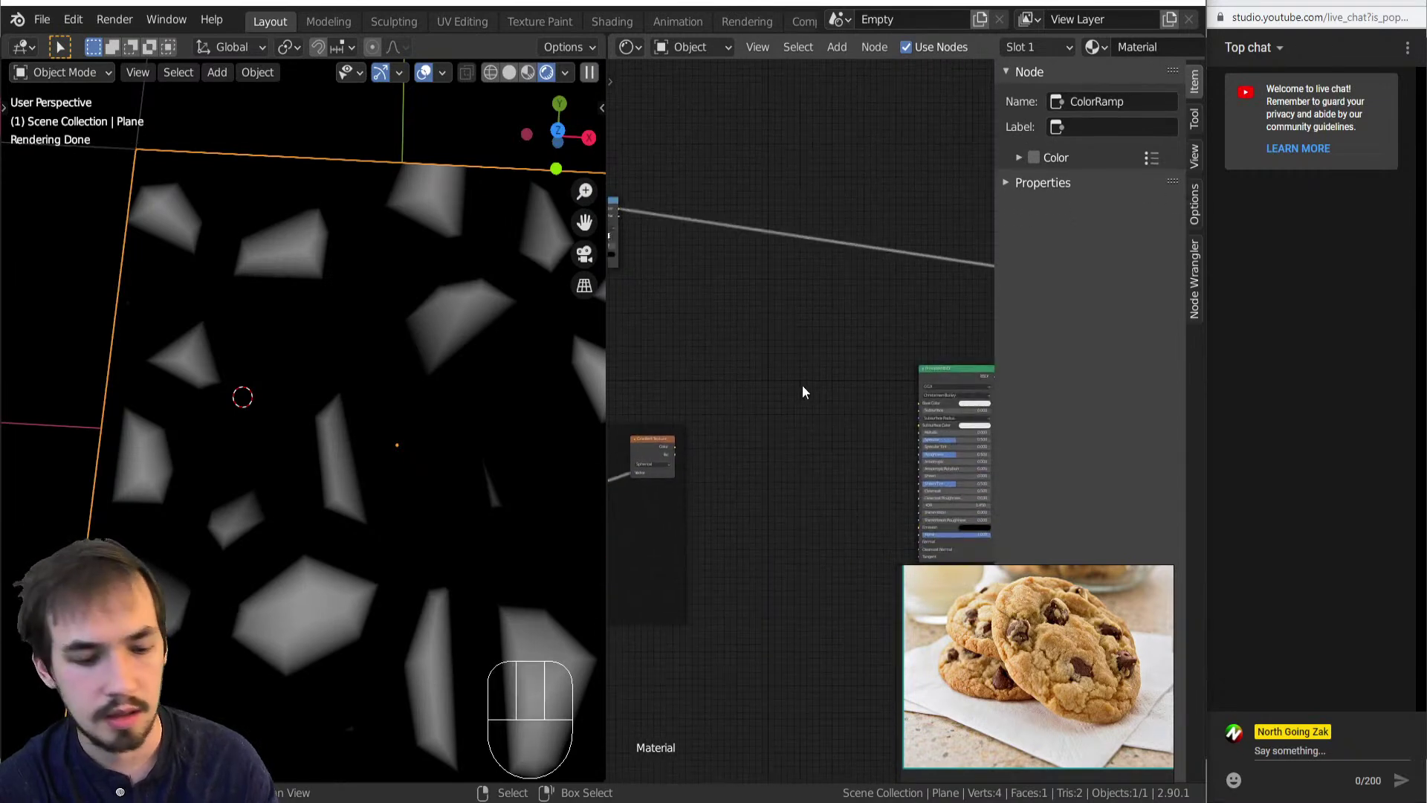
pyautogui.moveTo(802, 385); pyautogui.dragTo(630, 346, button='middle')
pyautogui.moveTo(800, 332); pyautogui.dragTo(711, 225)
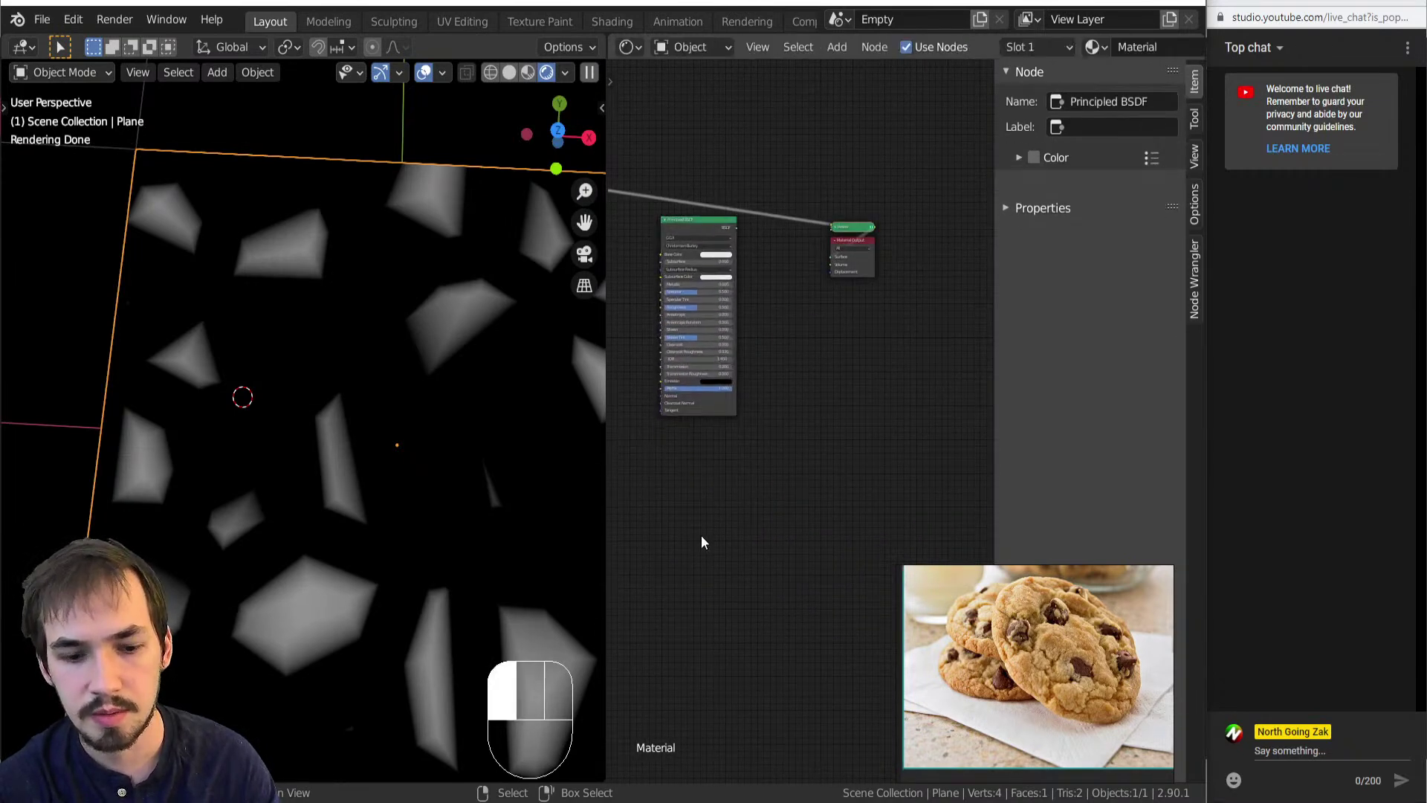
# Add a Displacement node below the Principled BSDF and connect its output to the Material Output's Displacement input.
pyautogui.hotkey('shift', 'a')
pyautogui.moveTo(700, 535)
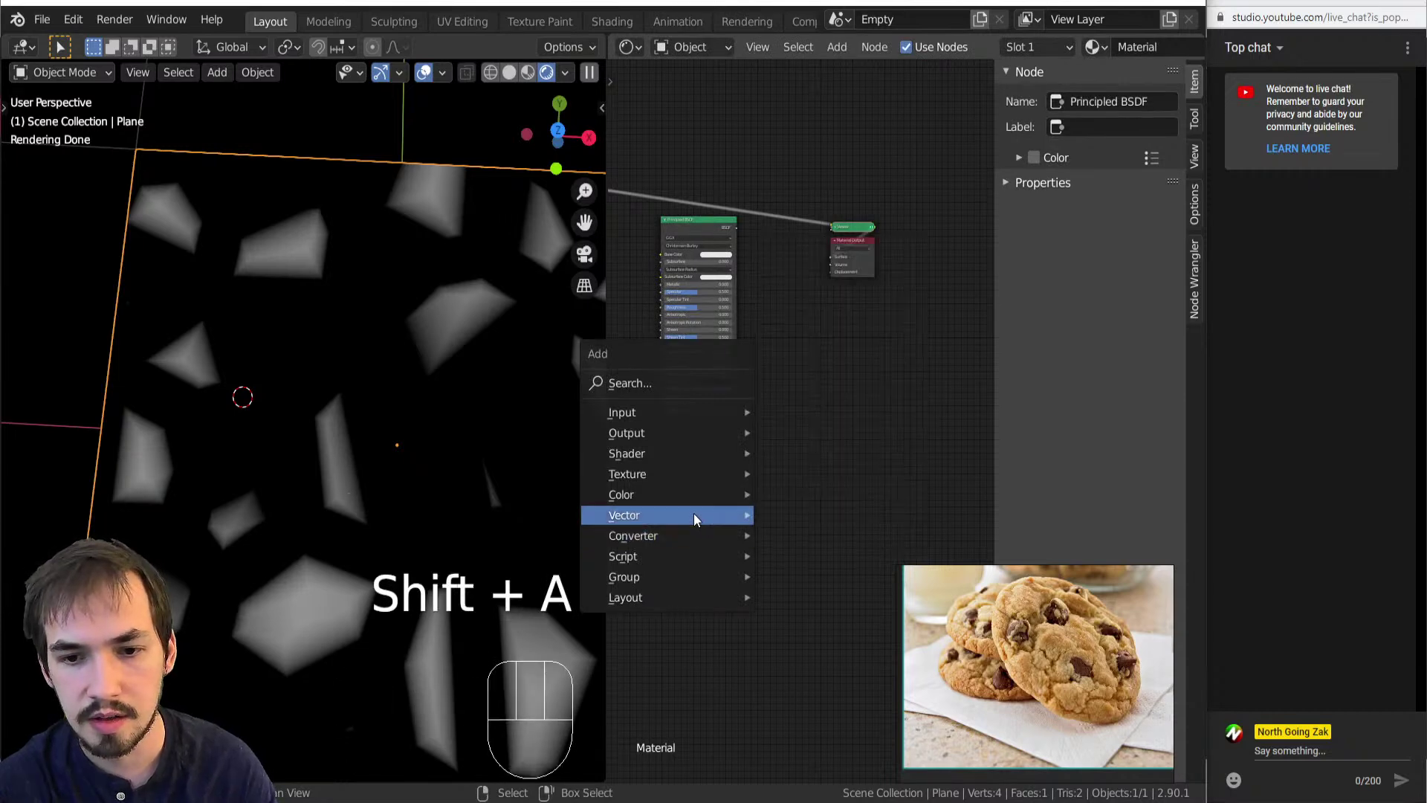
pyautogui.hotkey('shift', 'a')
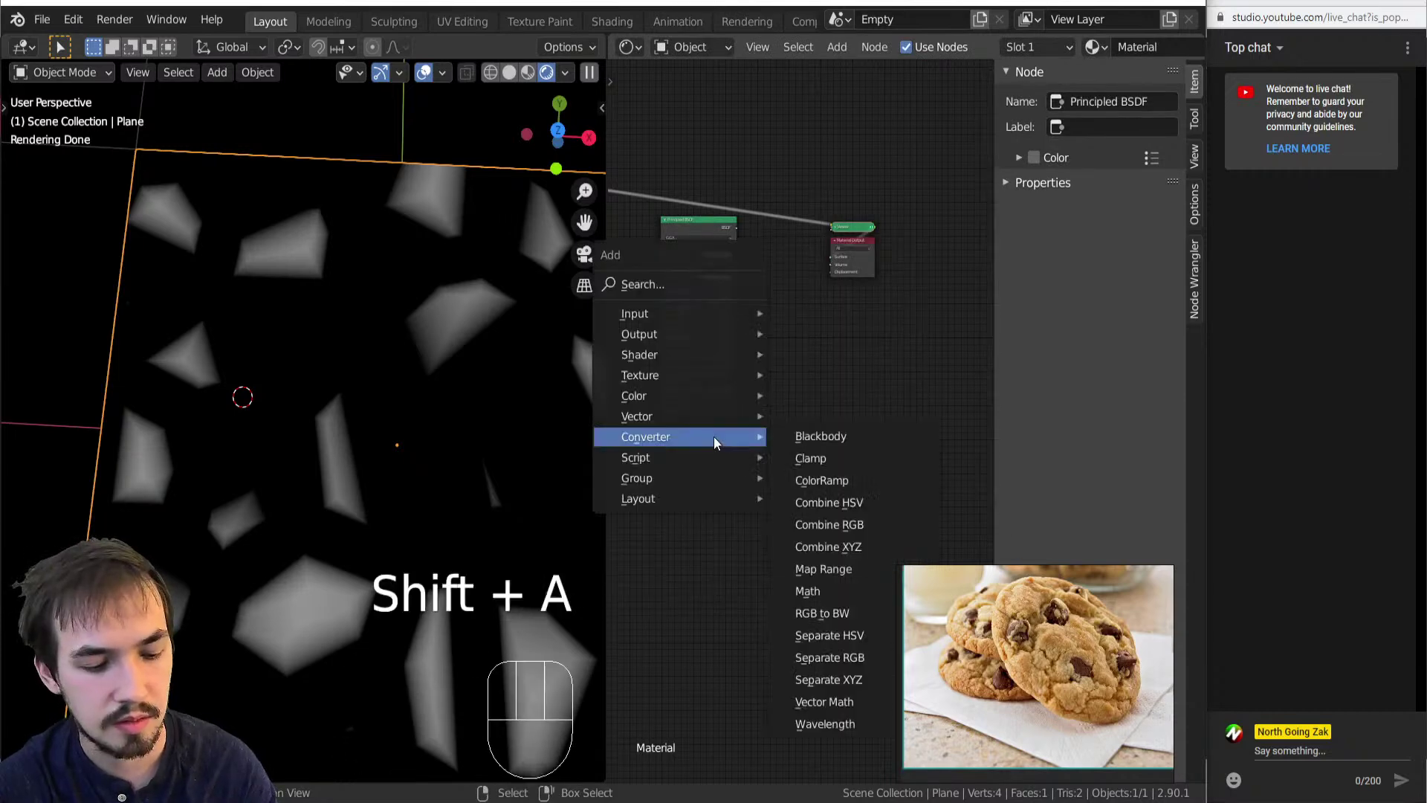
pyautogui.moveTo(715, 416)
pyautogui.click(809, 436)
pyautogui.click(677, 446)
pyautogui.scroll(5, 690, 446)
pyautogui.moveTo(690, 446); pyautogui.dragTo(772, 508, button='middle')
pyautogui.keyDown('ctrl'); pyautogui.keyDown('shift'); pyautogui.click(761, 502); pyautogui.keyUp('shift'); pyautogui.keyUp('ctrl')
pyautogui.moveTo(779, 530); pyautogui.dragTo(941, 258)
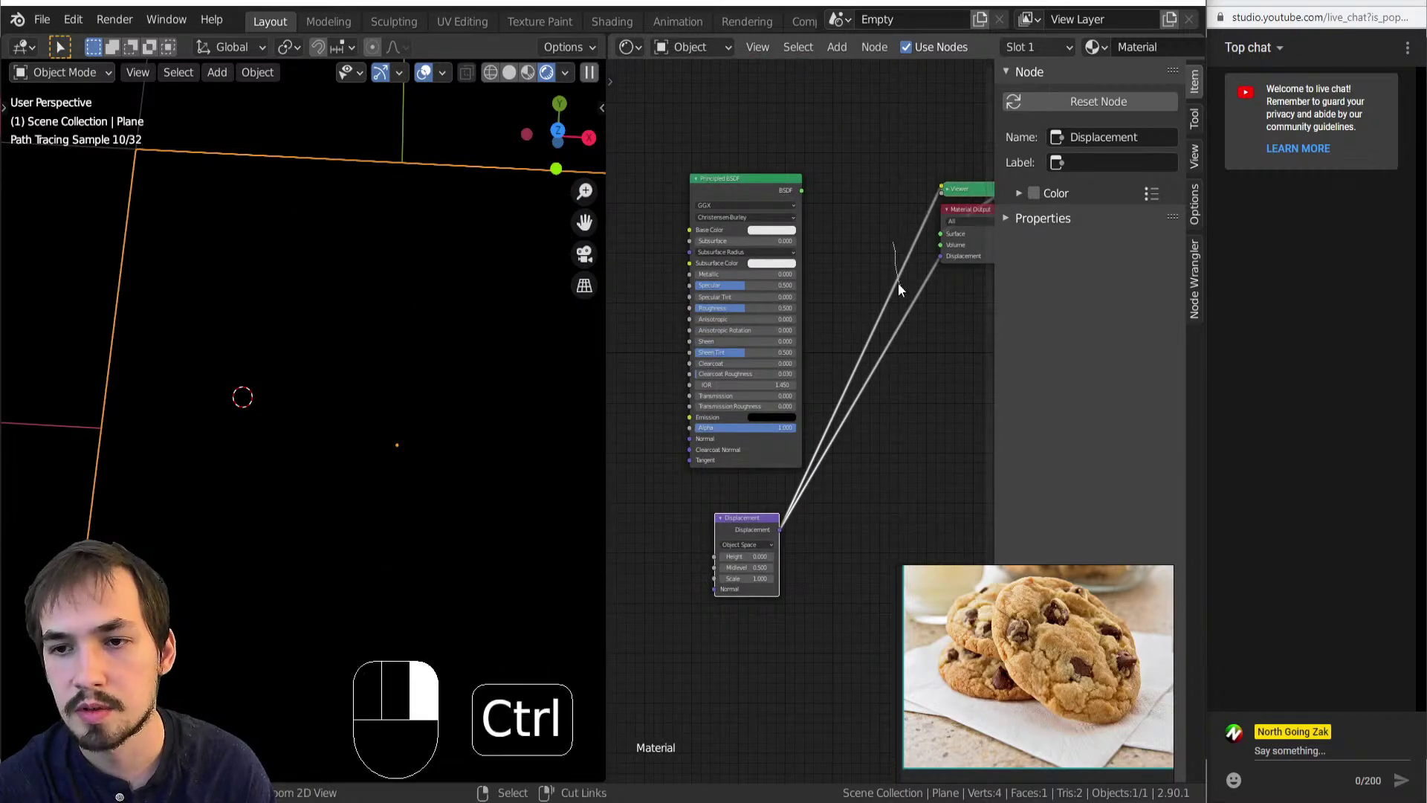
# Try the Principled BSDF as the surface shader and switch the surface preview to the Dough frame's Gradient Texture.
pyautogui.keyDown('ctrl'); pyautogui.keyDown('shift'); pyautogui.click(816, 182); pyautogui.keyUp('shift'); pyautogui.keyUp('ctrl')
pyautogui.moveTo(801, 191); pyautogui.dragTo(938, 231)
pyautogui.moveTo(805, 333); pyautogui.dragTo(848, 349, button='middle')
pyautogui.scroll(-2, 848, 348)
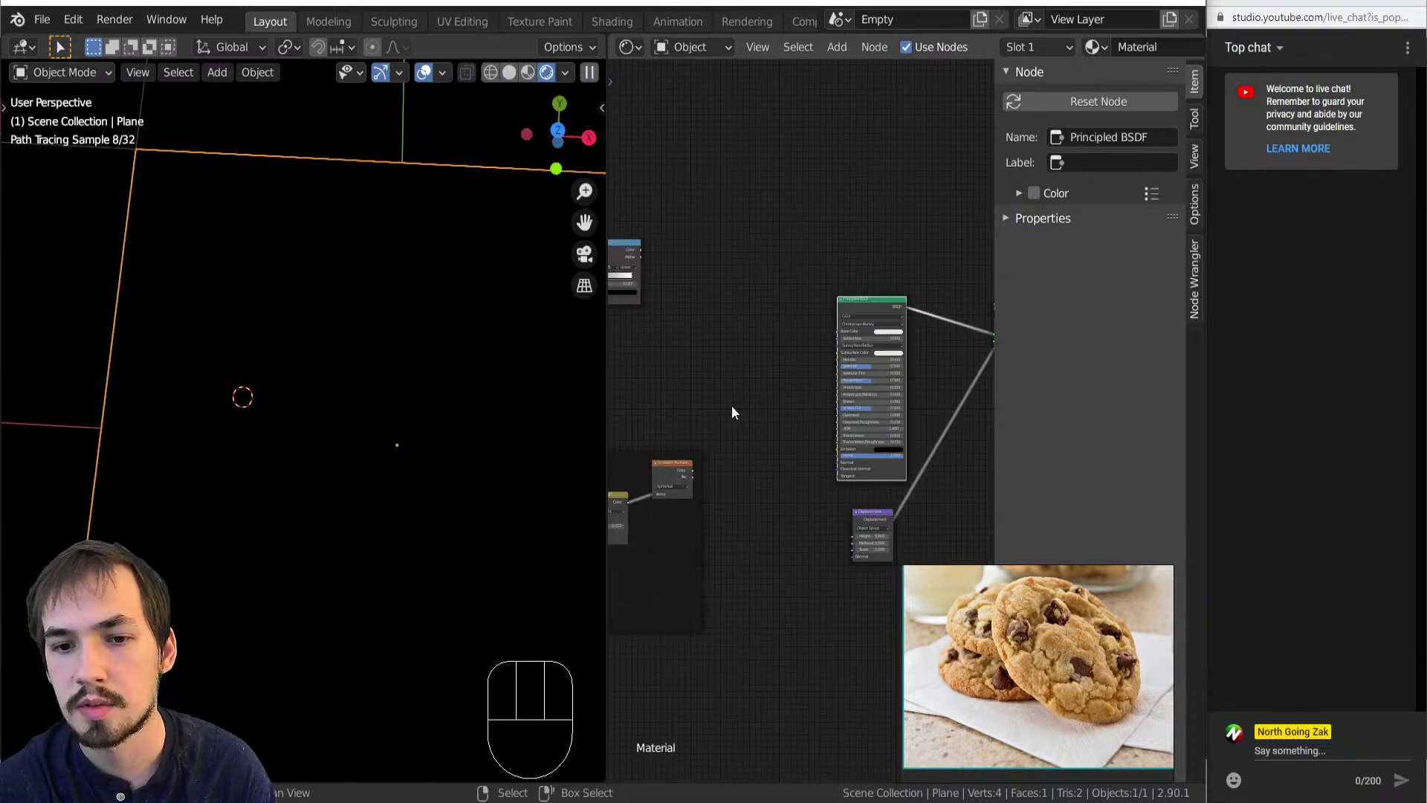
pyautogui.moveTo(739, 403); pyautogui.dragTo(867, 394, button='middle')
pyautogui.keyDown('ctrl'); pyautogui.keyDown('shift'); pyautogui.click(809, 467); pyautogui.keyUp('shift'); pyautogui.keyUp('ctrl')
pyautogui.moveTo(809, 462); pyautogui.dragTo(717, 420, button='middle')
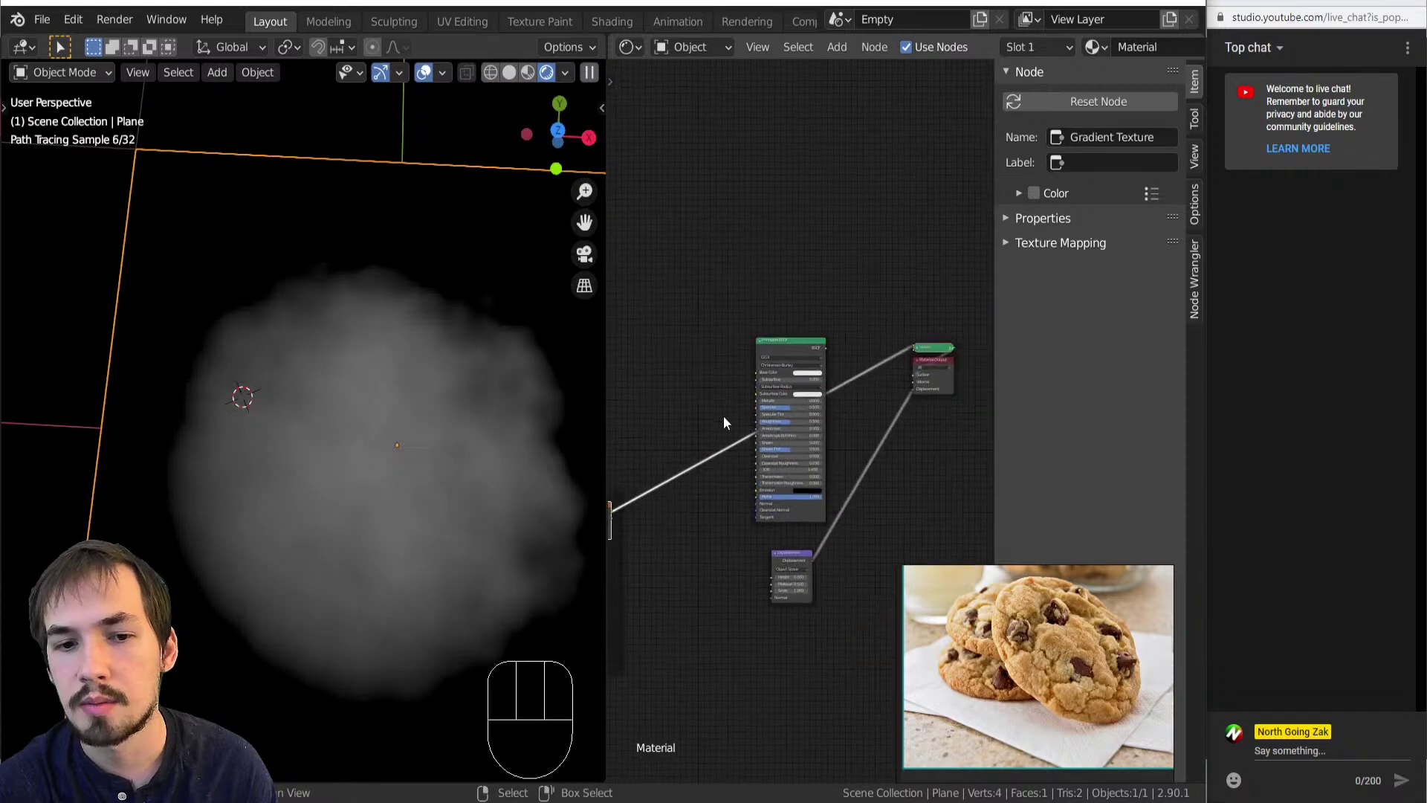
# Connect the Gradient Texture's Color output to the Displacement node's Height input and check the plane from a low angle.
pyautogui.moveTo(417, 478); pyautogui.dragTo(355, 331, button='middle')
pyautogui.moveTo(716, 589); pyautogui.dragTo(817, 500, button='middle')
pyautogui.scroll(5, 758, 440)
pyautogui.moveTo(675, 425); pyautogui.dragTo(654, 404, button='middle')
pyautogui.moveTo(650, 402)
pyautogui.mouseDown()
pyautogui.moveTo(689, 440)
pyautogui.moveTo(885, 501)
pyautogui.moveTo(872, 500)
pyautogui.mouseUp()
pyautogui.scroll(-3, 748, 473)
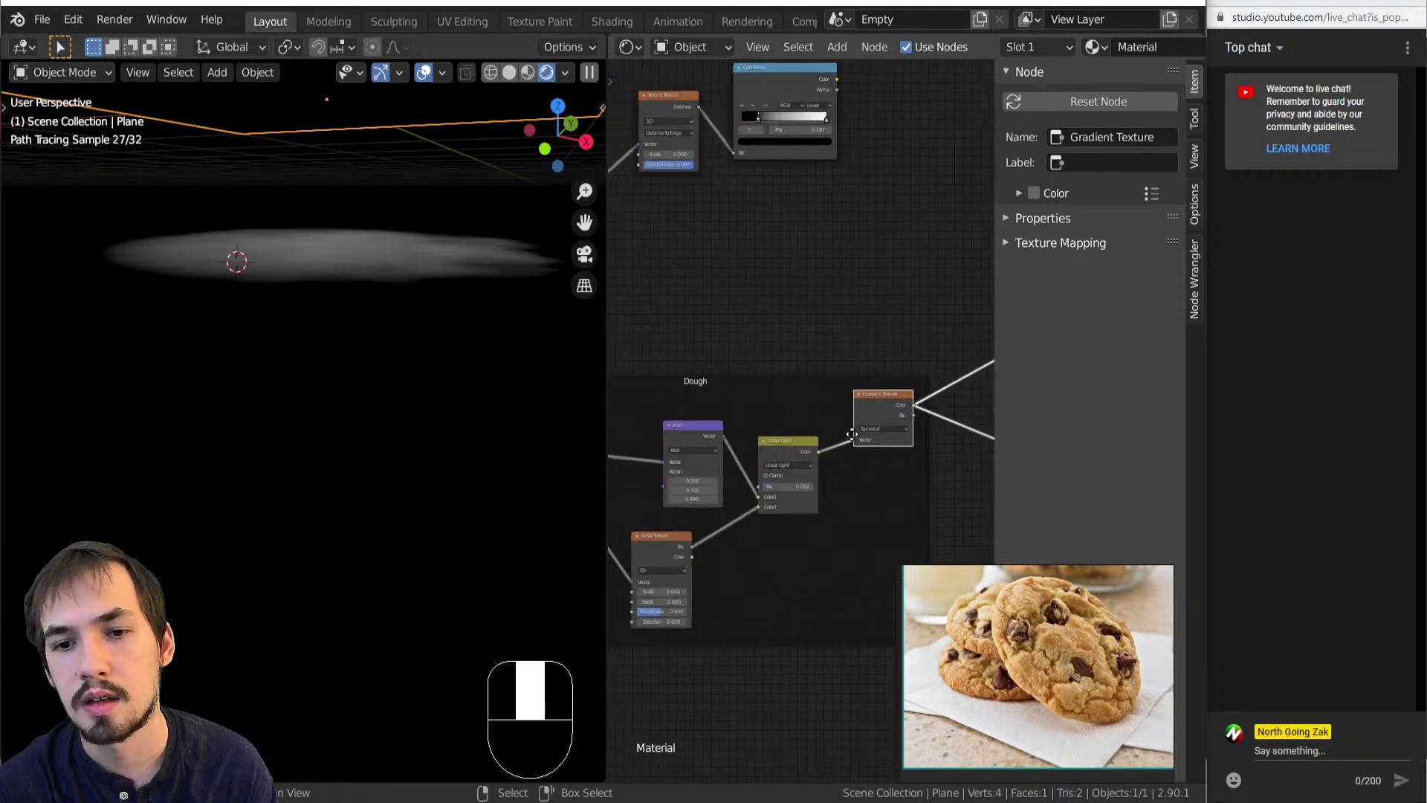
pyautogui.scroll(3, 658, 433)
pyautogui.moveTo(492, 460); pyautogui.dragTo(494, 502, button='middle')
pyautogui.scroll(-6, 741, 508)
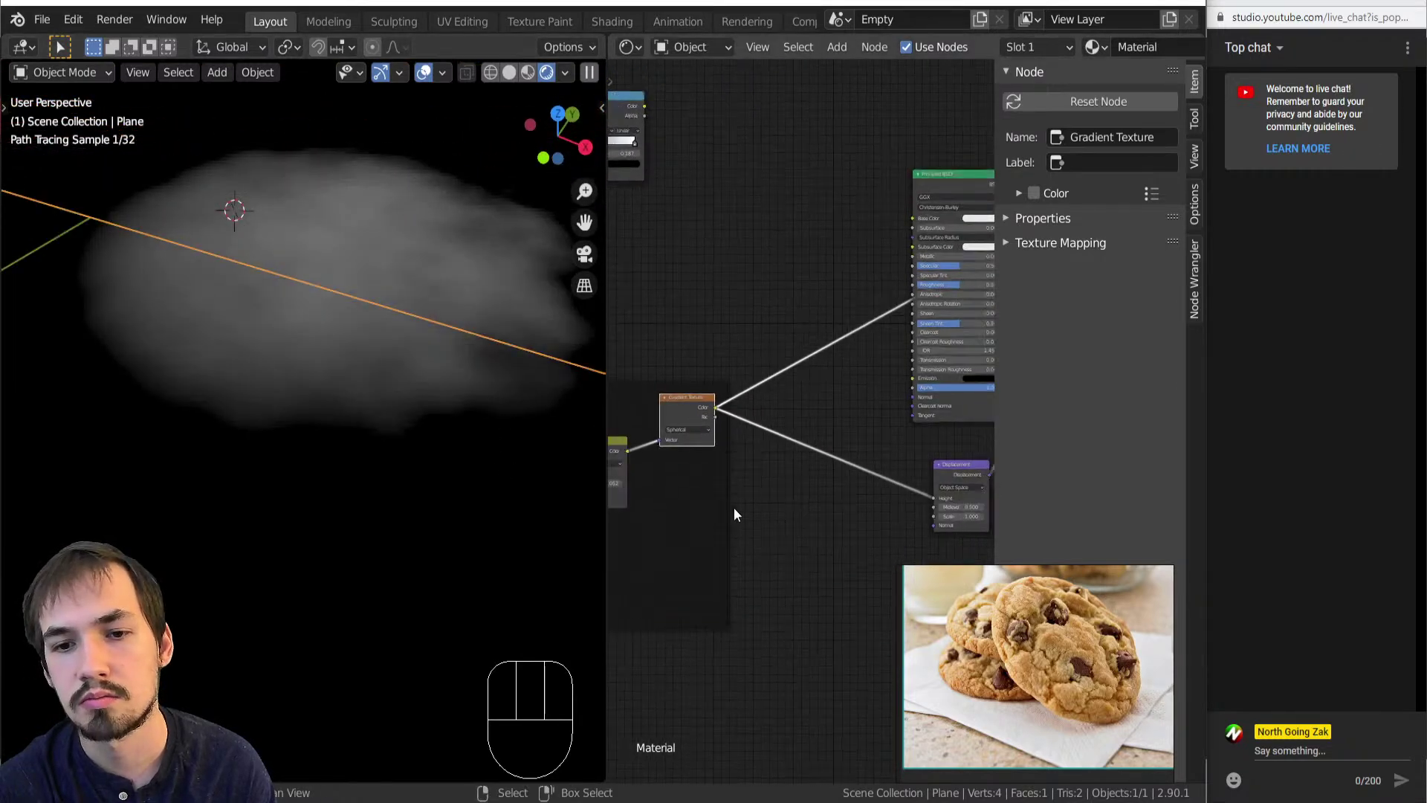
# Preview the Gradient Texture's Fac output on the plane and check the displaced shape from a low angle.
pyautogui.moveTo(806, 503); pyautogui.dragTo(712, 540, button='middle')
pyautogui.scroll(8, 811, 471)
pyautogui.scroll(-8, 713, 540)
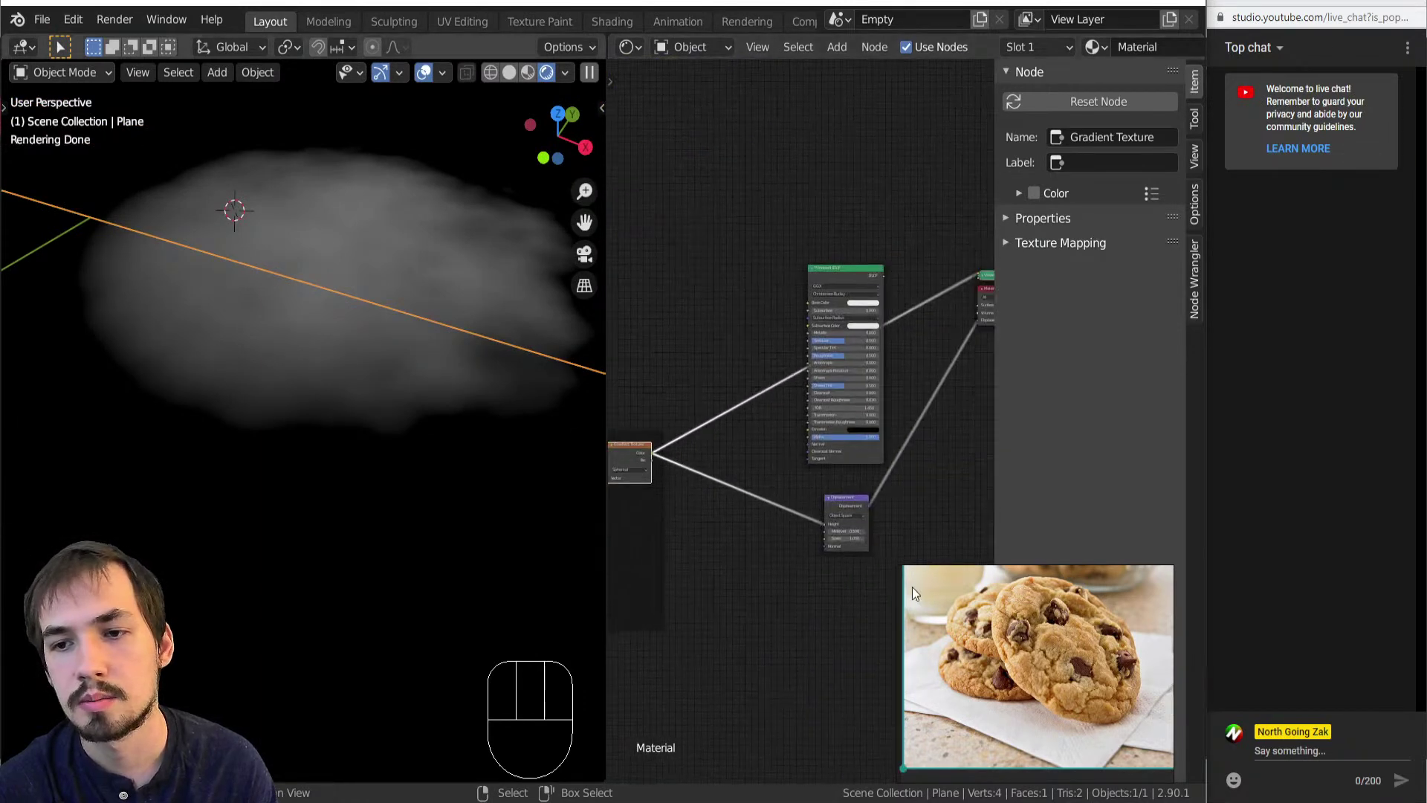
pyautogui.keyDown('ctrl'); pyautogui.keyDown('shift'); pyautogui.click(628, 449); pyautogui.keyUp('shift'); pyautogui.keyUp('ctrl')
pyautogui.moveTo(230, 403); pyautogui.dragTo(243, 349, button='middle')
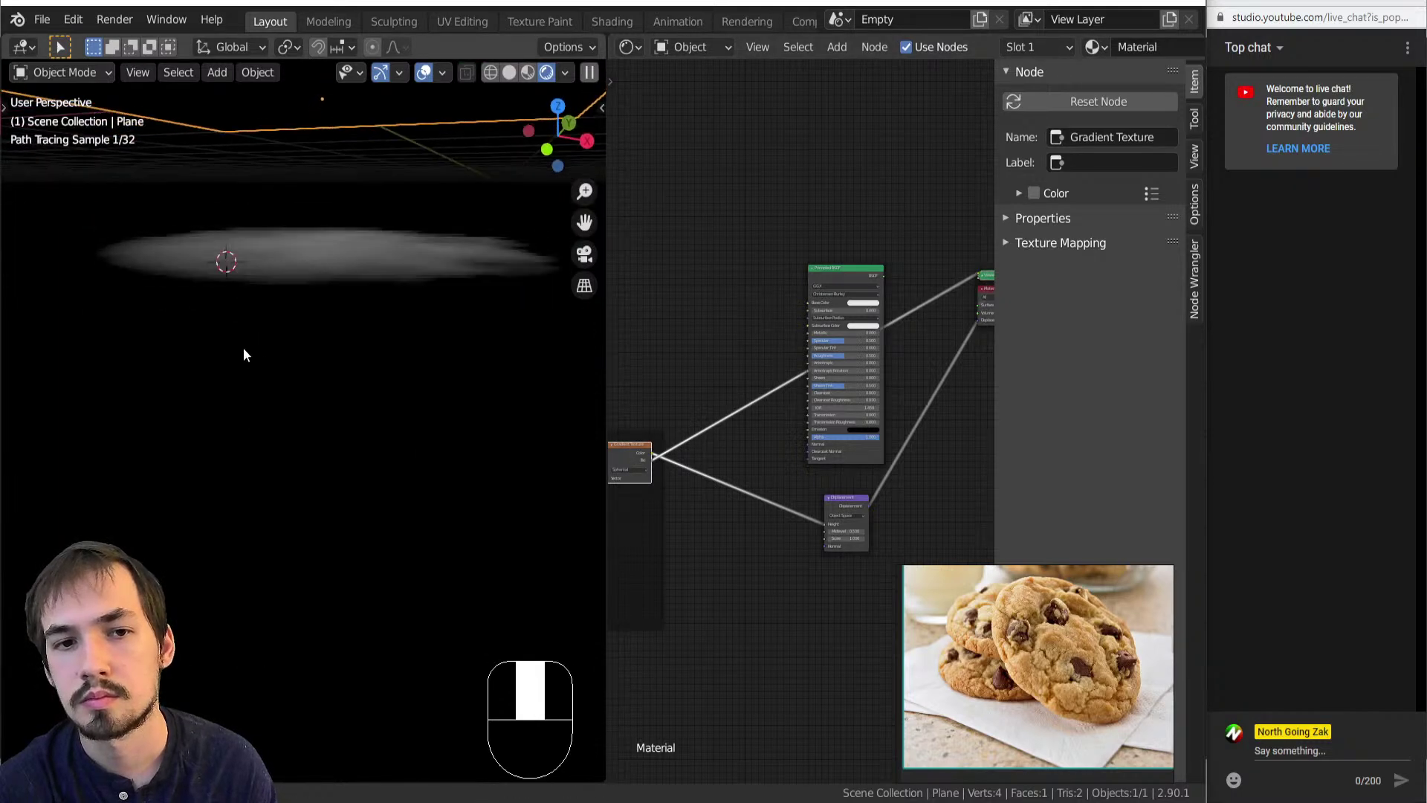
# Try a different Scale on the Displacement node, then undo the change.
pyautogui.scroll(3, 866, 565)
pyautogui.scroll(4, 867, 559)
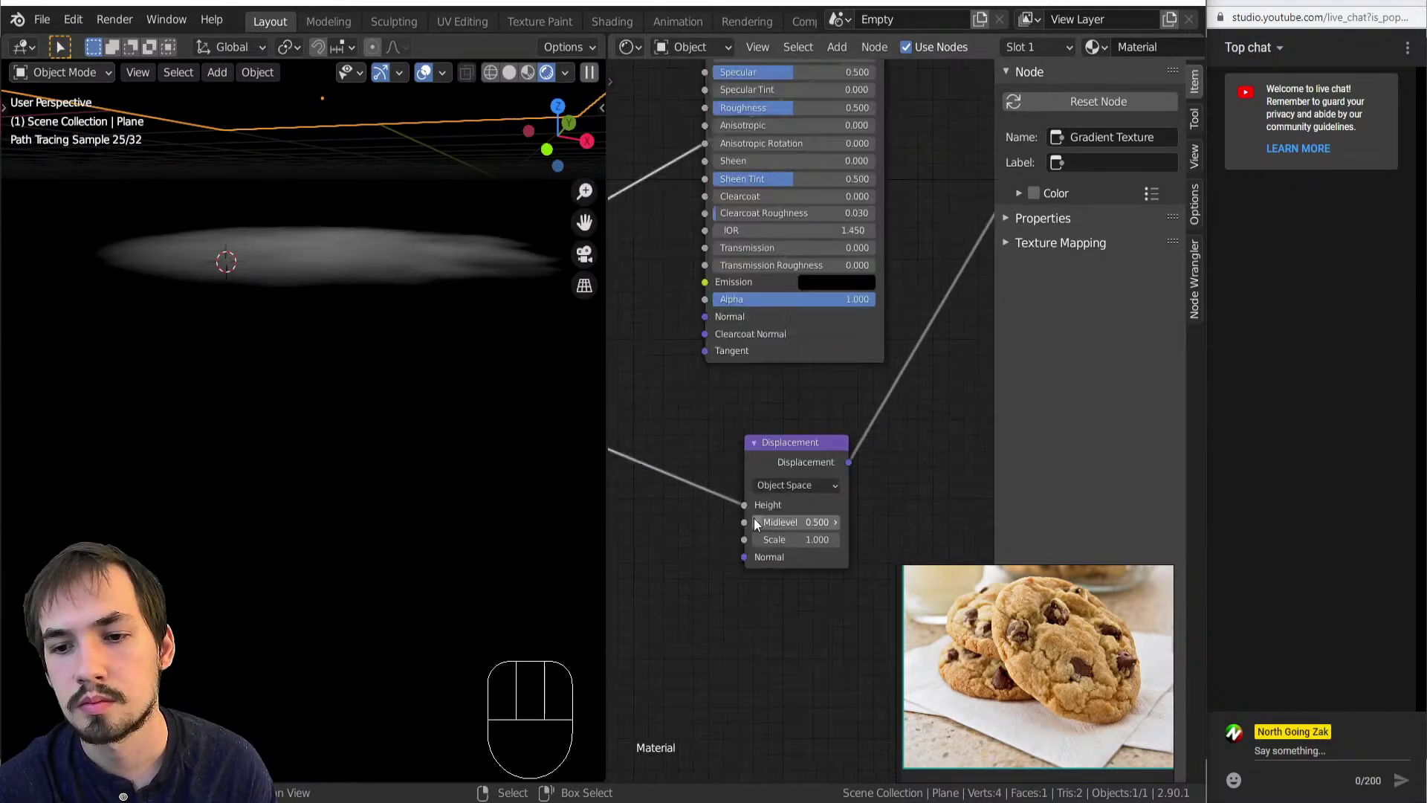
pyautogui.moveTo(795, 539); pyautogui.dragTo(825, 540)
pyautogui.hotkey('ctrl', 'z')
# Preview the Dough frame's Noise Texture, Add, Linear Light and Gradient Texture nodes one after another on the plane.
pyautogui.moveTo(427, 401); pyautogui.dragTo(431, 476, button='middle')
pyautogui.moveTo(738, 555); pyautogui.dragTo(764, 497, button='middle')
pyautogui.scroll(-7, 764, 496)
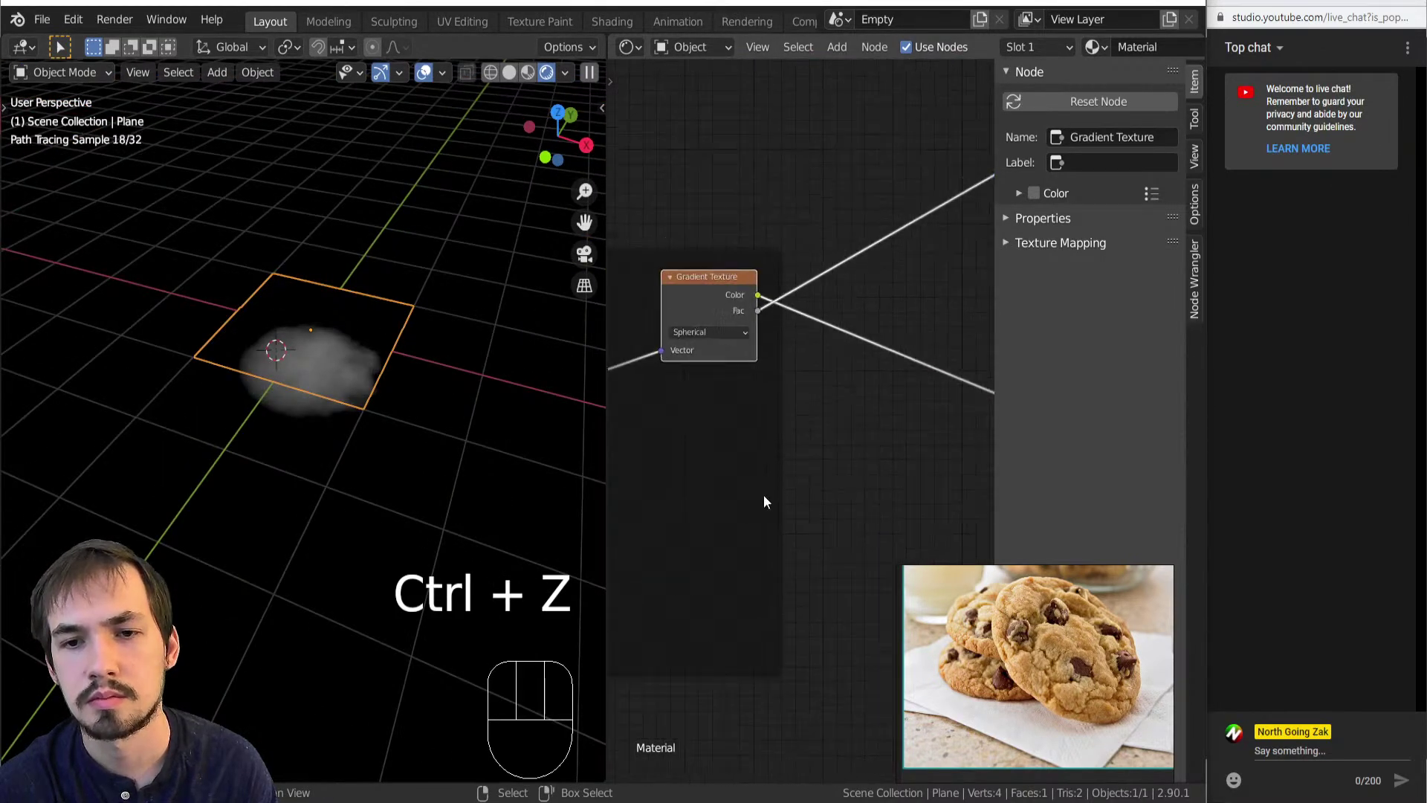
pyautogui.moveTo(679, 452); pyautogui.dragTo(921, 475, button='middle')
pyautogui.moveTo(758, 478); pyautogui.dragTo(829, 430, button='middle')
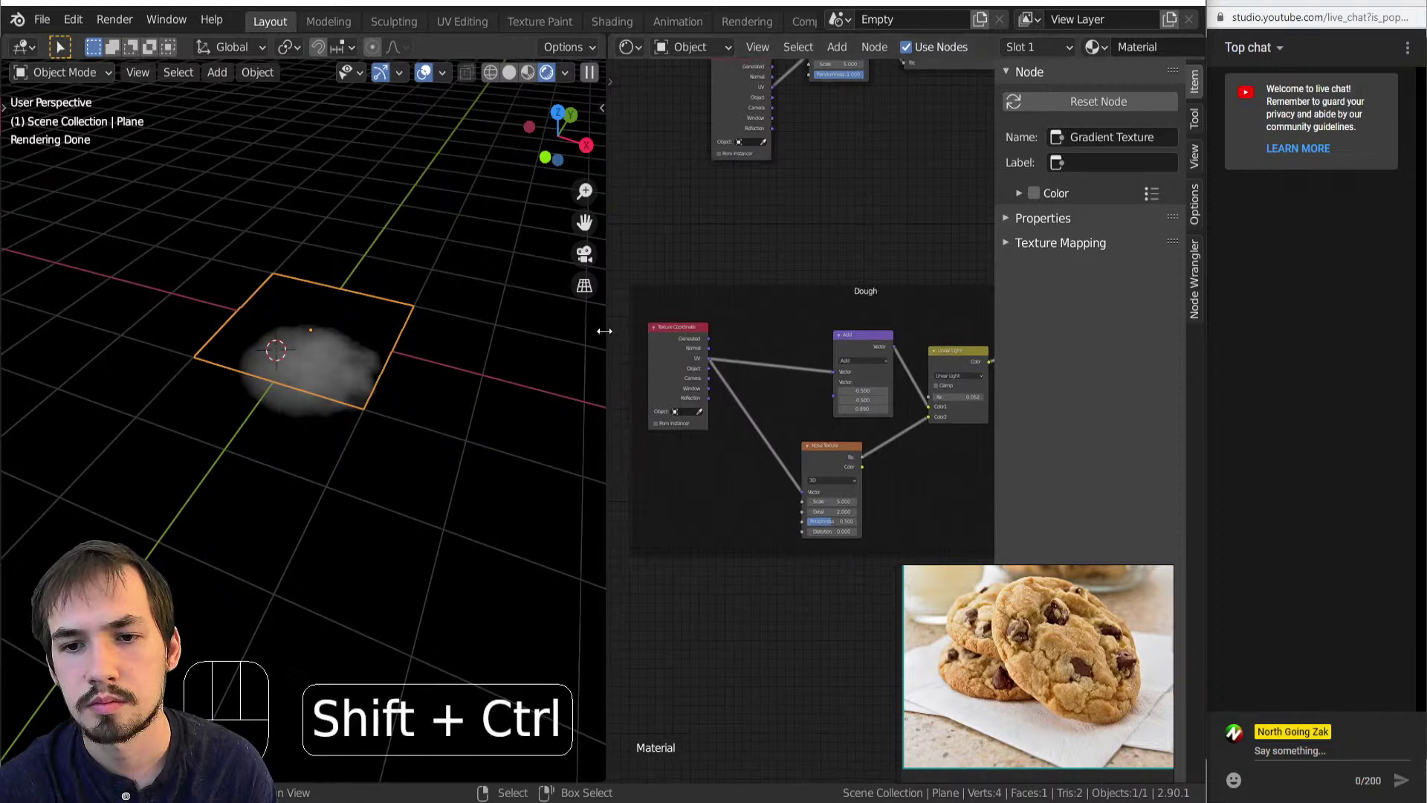
pyautogui.keyDown('ctrl'); pyautogui.keyDown('shift'); pyautogui.click(820, 464); pyautogui.keyUp('shift'); pyautogui.keyUp('ctrl')
pyautogui.keyDown('ctrl'); pyautogui.keyDown('shift'); pyautogui.click(848, 370); pyautogui.keyUp('shift'); pyautogui.keyUp('ctrl')
pyautogui.keyDown('ctrl'); pyautogui.keyDown('shift'); pyautogui.click(957, 357); pyautogui.keyUp('shift'); pyautogui.keyUp('ctrl')
pyautogui.moveTo(958, 357); pyautogui.dragTo(737, 320, button='middle')
pyautogui.keyDown('ctrl'); pyautogui.keyDown('shift'); pyautogui.click(772, 327); pyautogui.keyUp('shift'); pyautogui.keyUp('ctrl')
# Try a finer adjustment of the Displacement node's Scale and undo it.
pyautogui.moveTo(784, 394); pyautogui.dragTo(968, 334, button='middle')
pyautogui.scroll(5, 828, 403)
pyautogui.keyDown('shift'); pyautogui.moveTo(903, 354); pyautogui.dragTo(829, 353); pyautogui.keyUp('shift')
pyautogui.hotkey('ctrl', 'z')
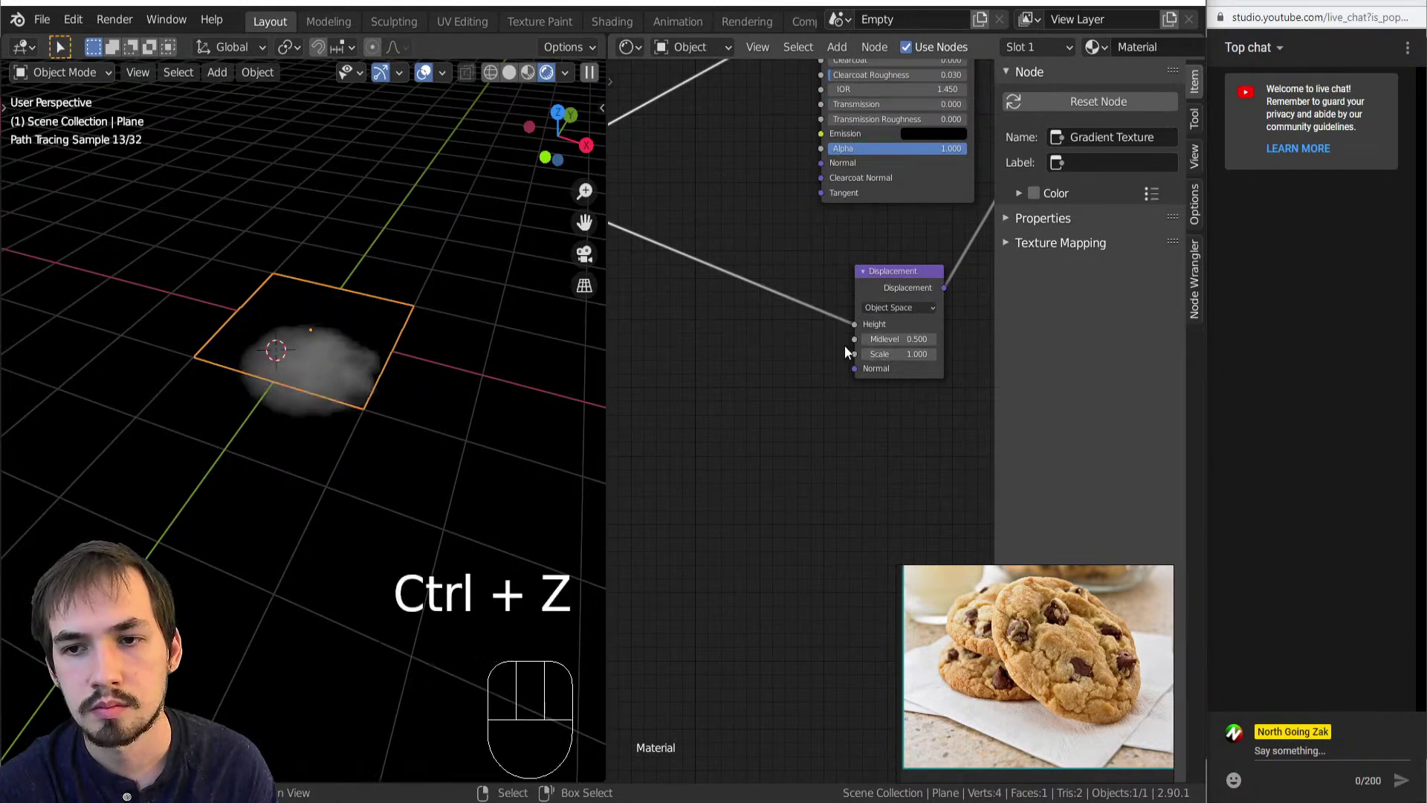
pyautogui.scroll(-2, 844, 347)
pyautogui.press('z')
pyautogui.moveTo(381, 217); pyautogui.dragTo(321, 299, button='middle')
pyautogui.scroll(-6, 812, 358)
pyautogui.moveTo(812, 358); pyautogui.dragTo(793, 402, button='middle')
pyautogui.scroll(5, 877, 531)
pyautogui.scroll(2, 884, 531)
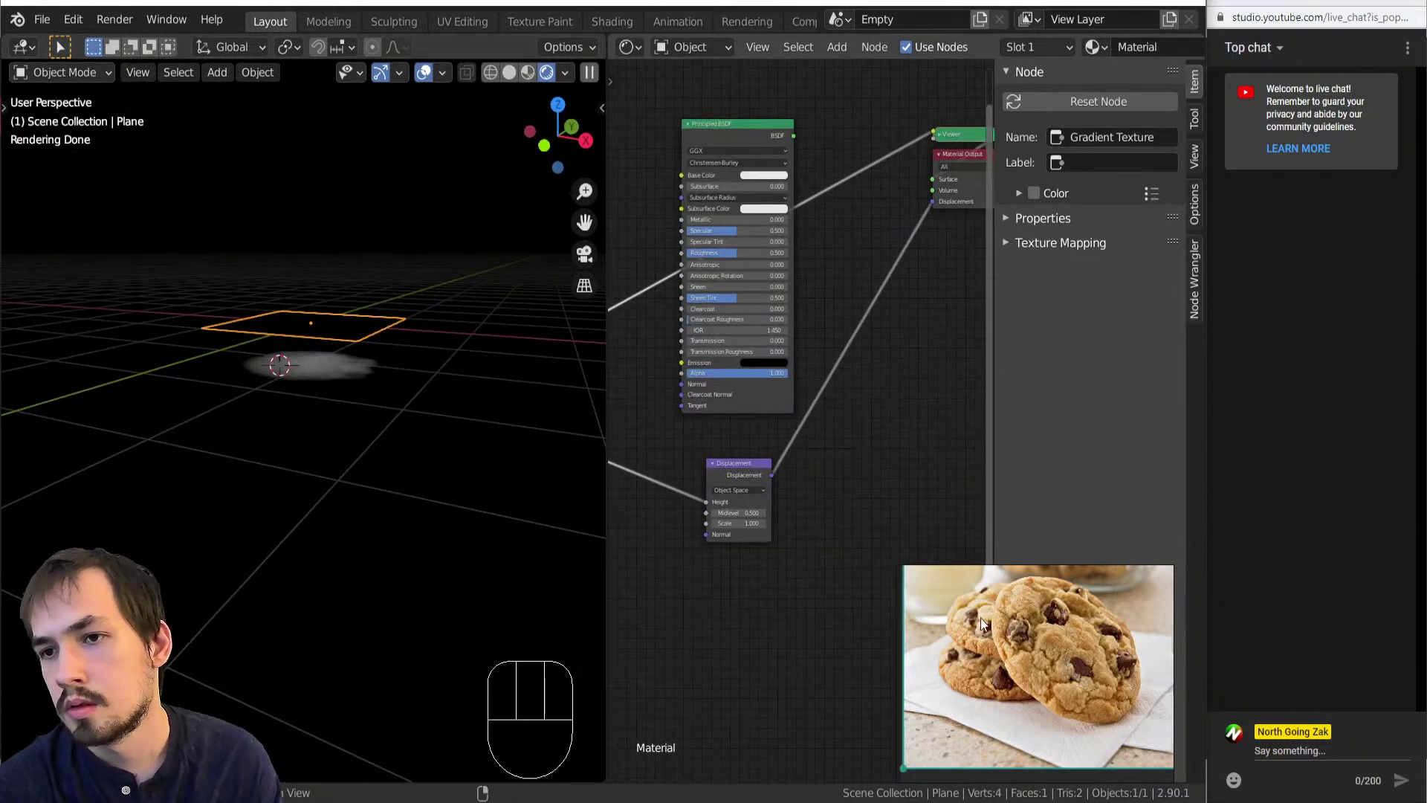
# Hide the node editor's sidebar, move the cookie reference image aside and open a Properties editor beside the node editor.
pyautogui.moveTo(985, 611); pyautogui.dragTo(767, 550, button='right')
pyautogui.click(1193, 126)
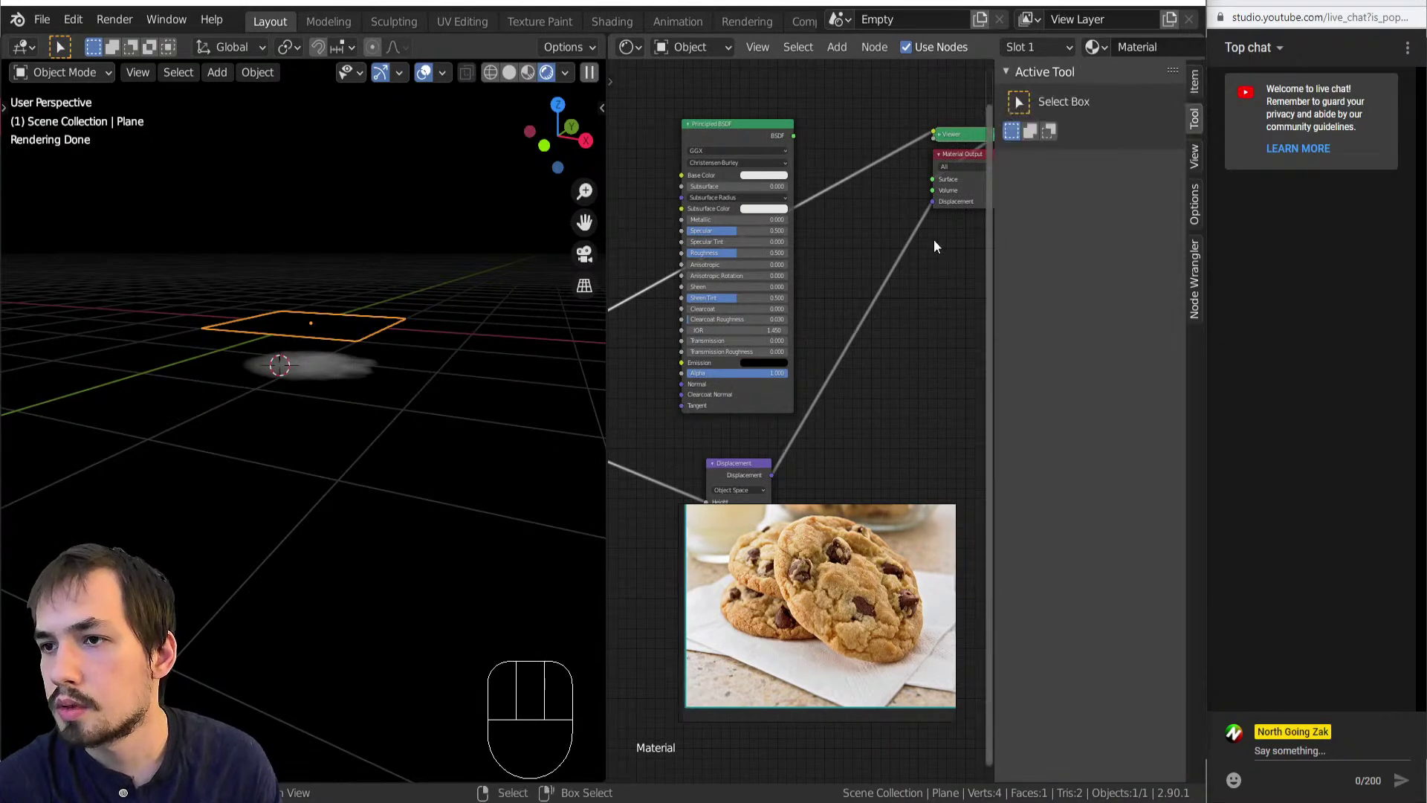
pyautogui.press('n')
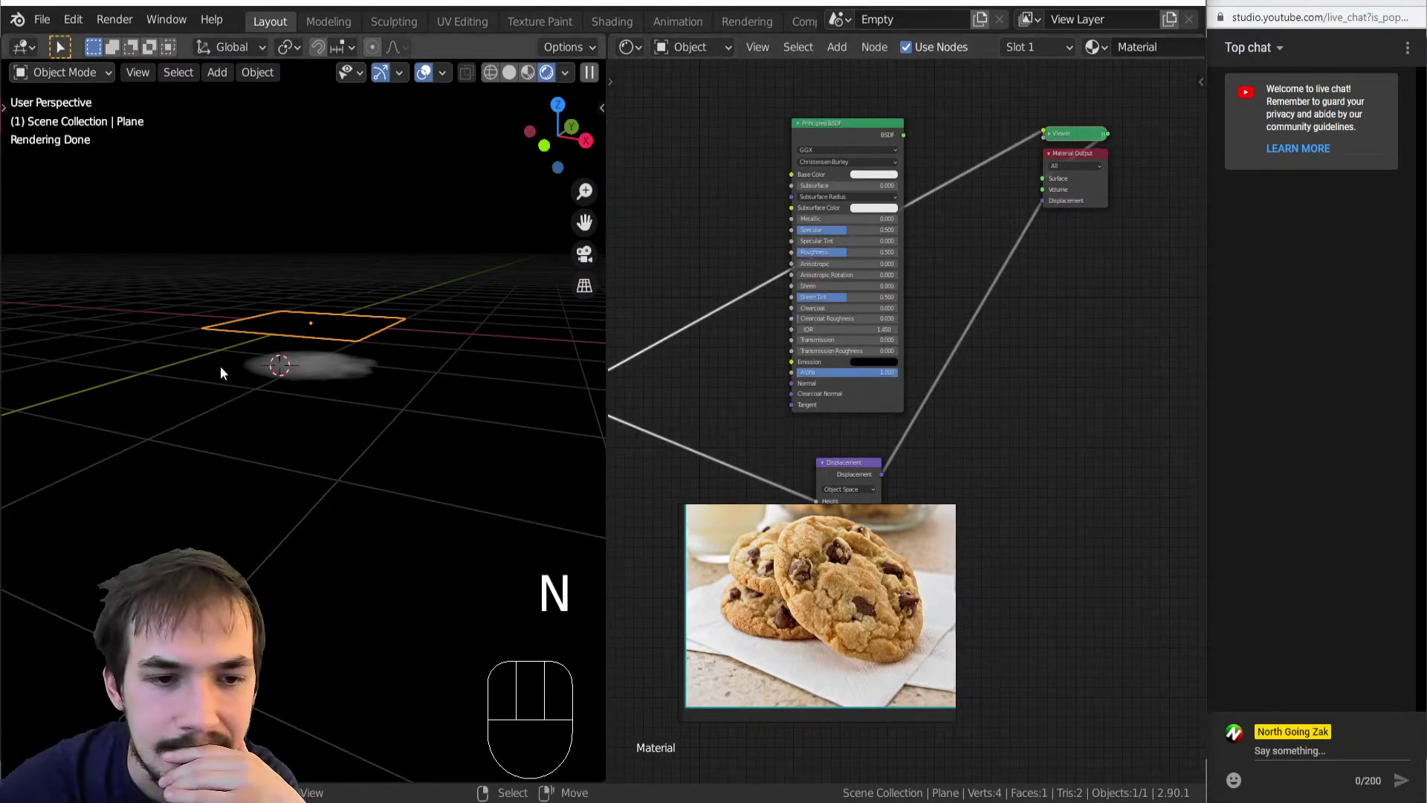
pyautogui.moveTo(214, 414); pyautogui.dragTo(315, 440, button='middle')
pyautogui.moveTo(805, 598); pyautogui.dragTo(814, 653, button='right')
pyautogui.moveTo(1201, 32); pyautogui.dragTo(894, 141)
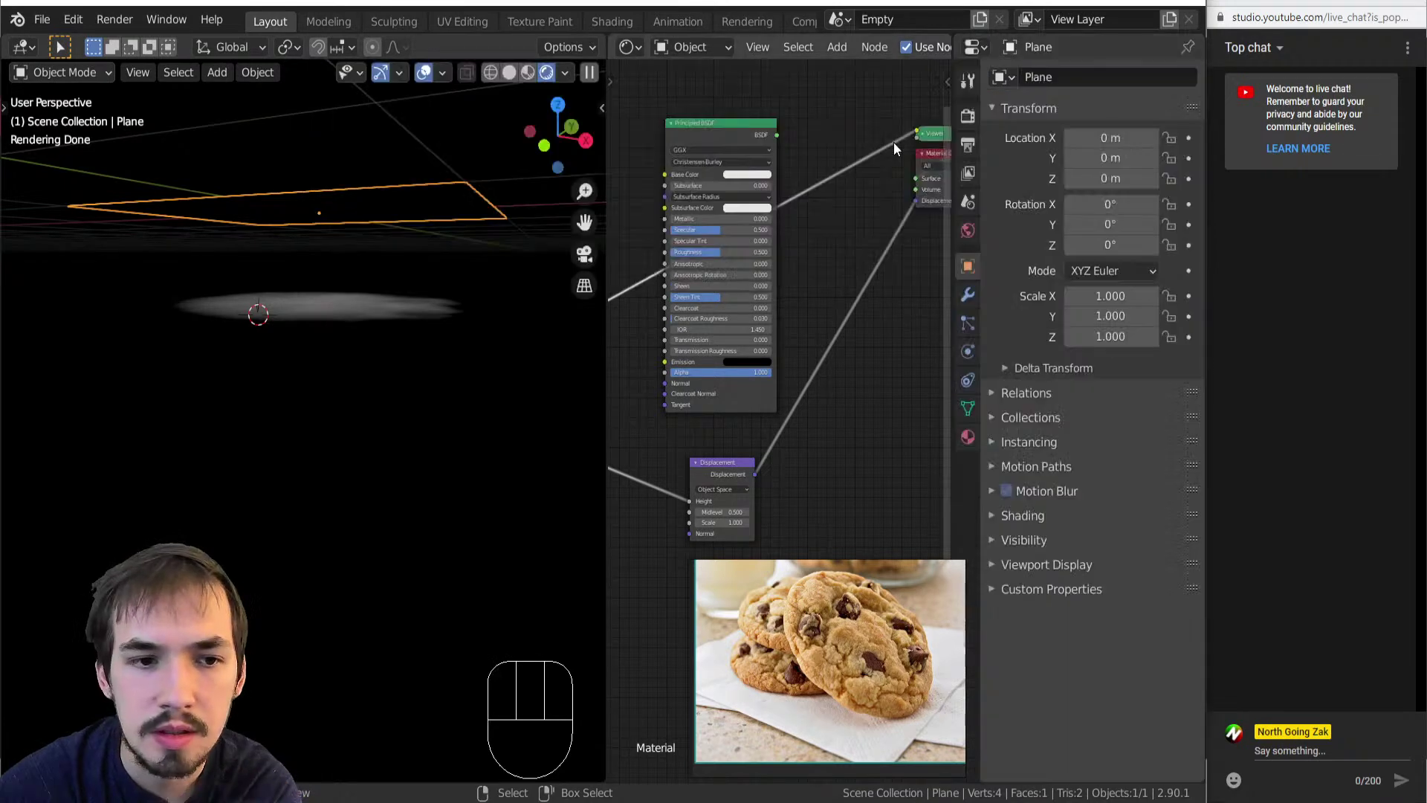
# Preview the Gradient Texture again and move the Principled BSDF node above the link running to the Viewer.
pyautogui.moveTo(725, 447); pyautogui.dragTo(643, 376, button='middle')
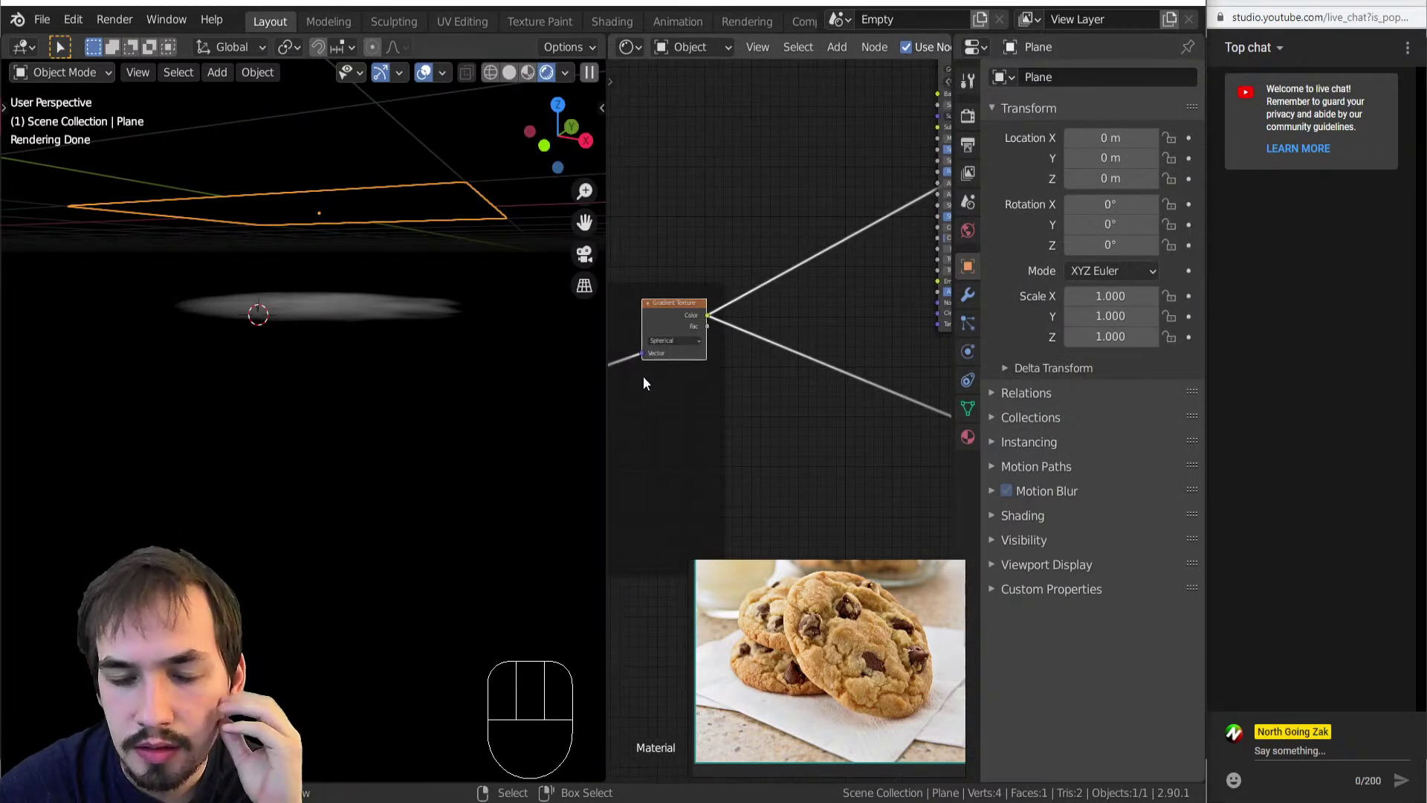
pyautogui.moveTo(738, 387); pyautogui.dragTo(911, 461, button='middle')
pyautogui.keyDown('ctrl'); pyautogui.keyDown('shift'); pyautogui.click(848, 301); pyautogui.keyUp('shift'); pyautogui.keyUp('ctrl')
pyautogui.scroll(-1, 850, 305)
pyautogui.keyDown('ctrl'); pyautogui.keyDown('shift'); pyautogui.click(849, 306); pyautogui.keyUp('shift'); pyautogui.keyUp('ctrl')
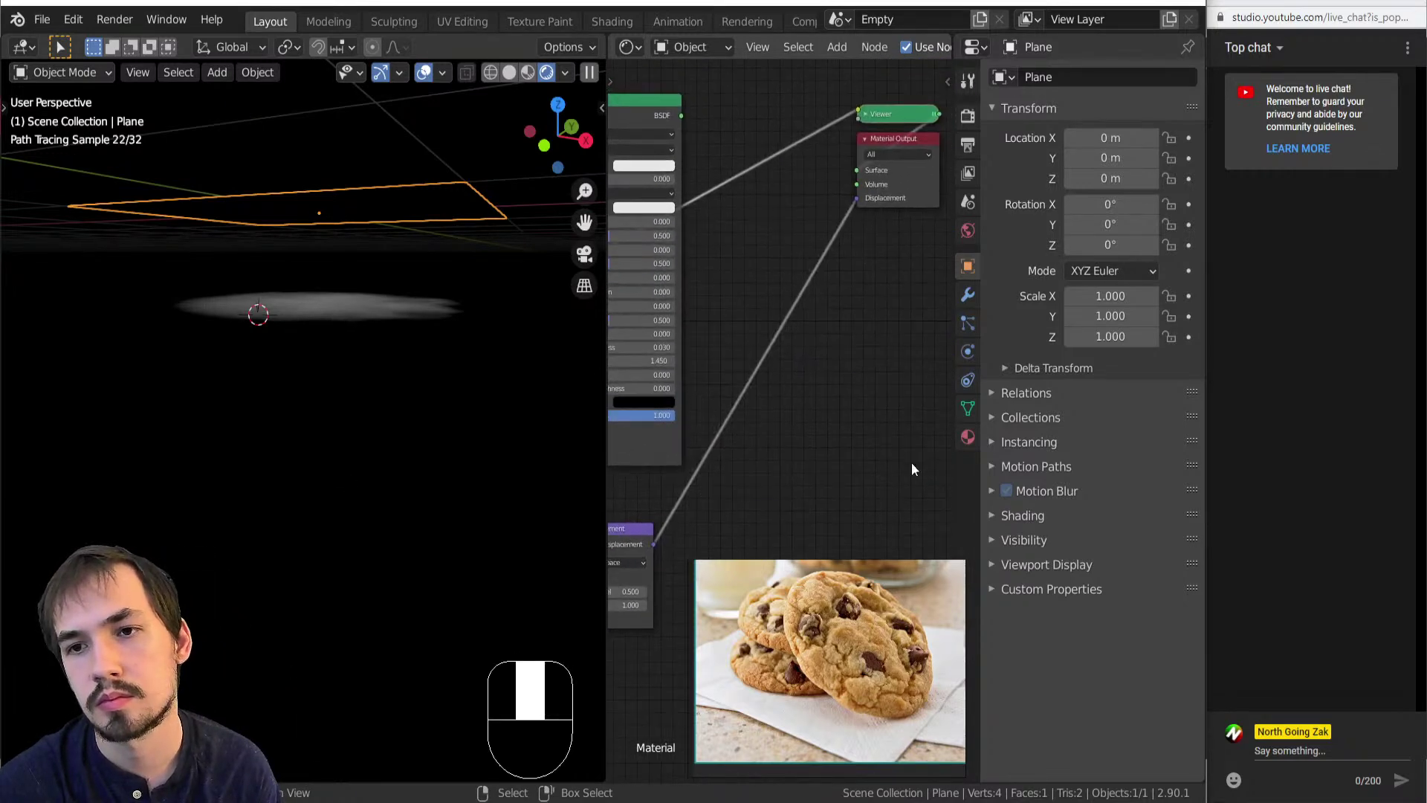
pyautogui.scroll(-4, 788, 405)
pyautogui.moveTo(695, 198); pyautogui.dragTo(712, 668)
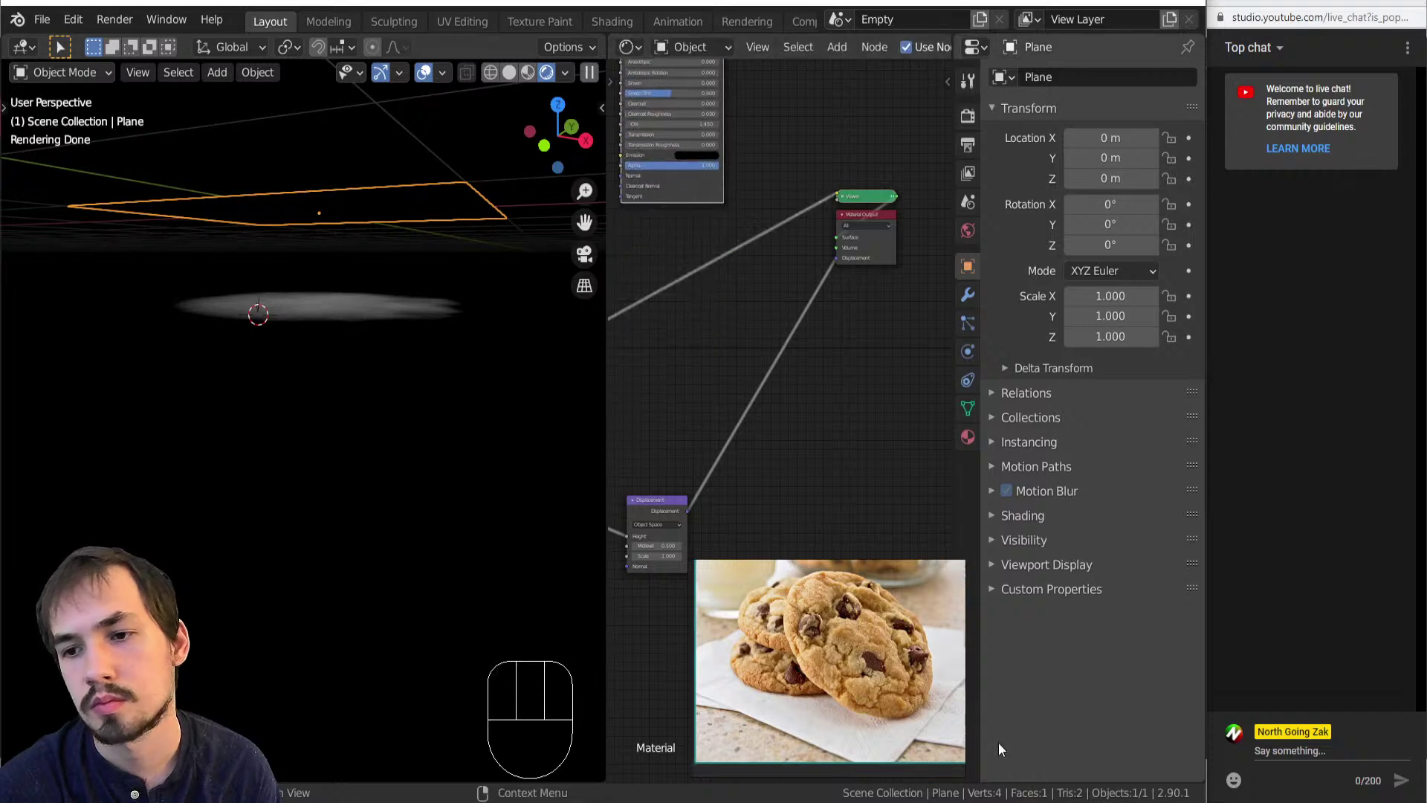
# Try another displacement method in the material's surface settings and return it to Displacement and Bump.
pyautogui.click(968, 437)
pyautogui.click(1027, 544)
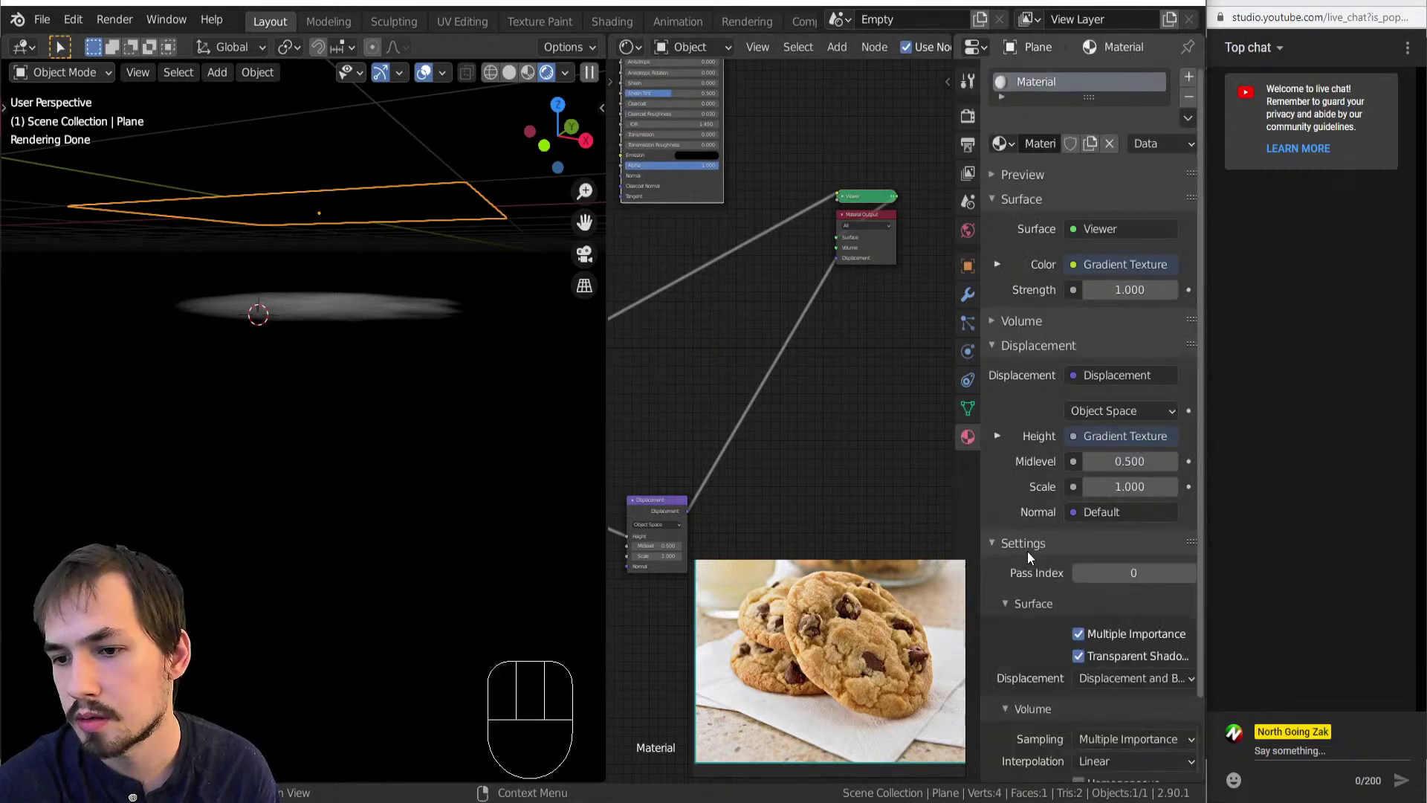
pyautogui.scroll(-3, 1037, 572)
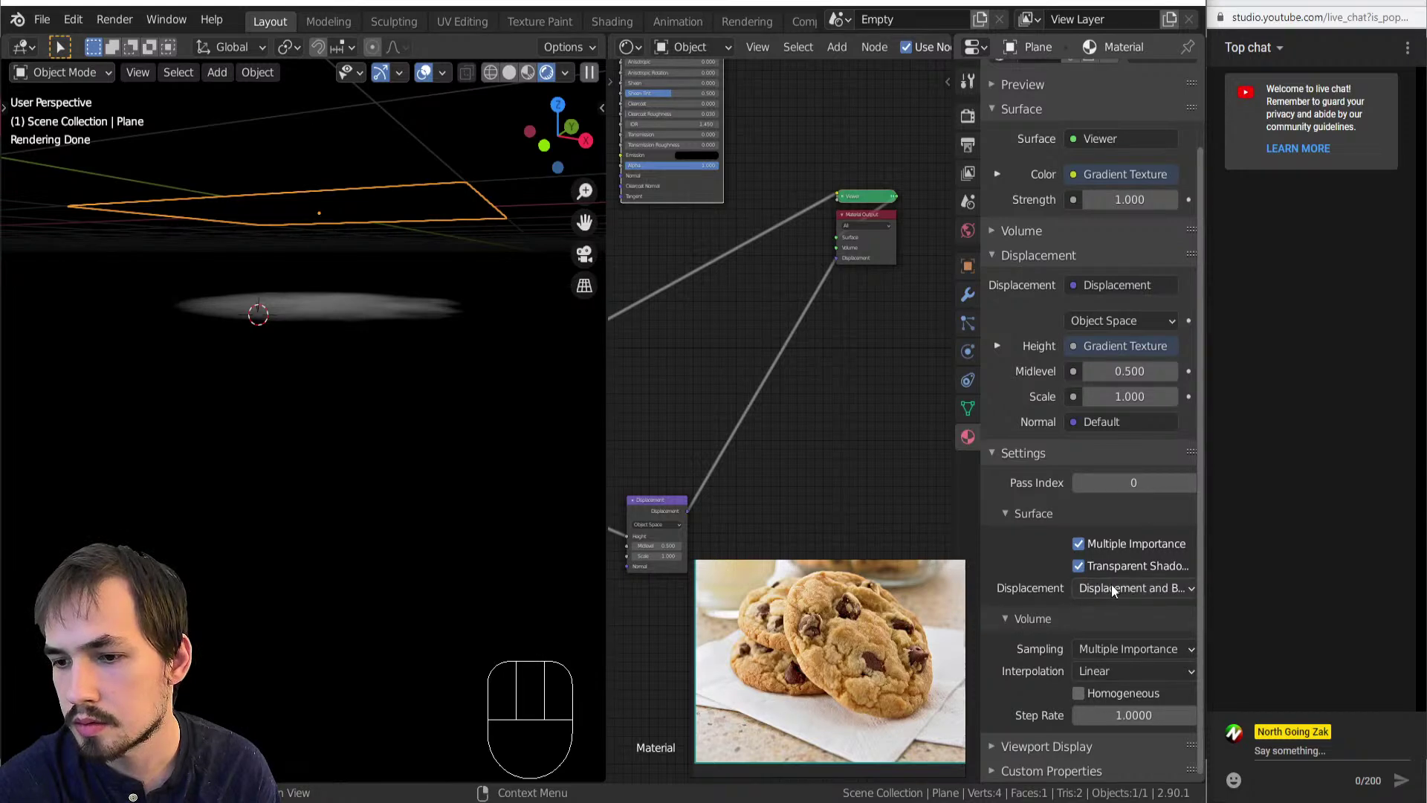
pyautogui.click(1112, 588)
pyautogui.click(1091, 622)
pyautogui.click(1115, 585)
pyautogui.click(1097, 653)
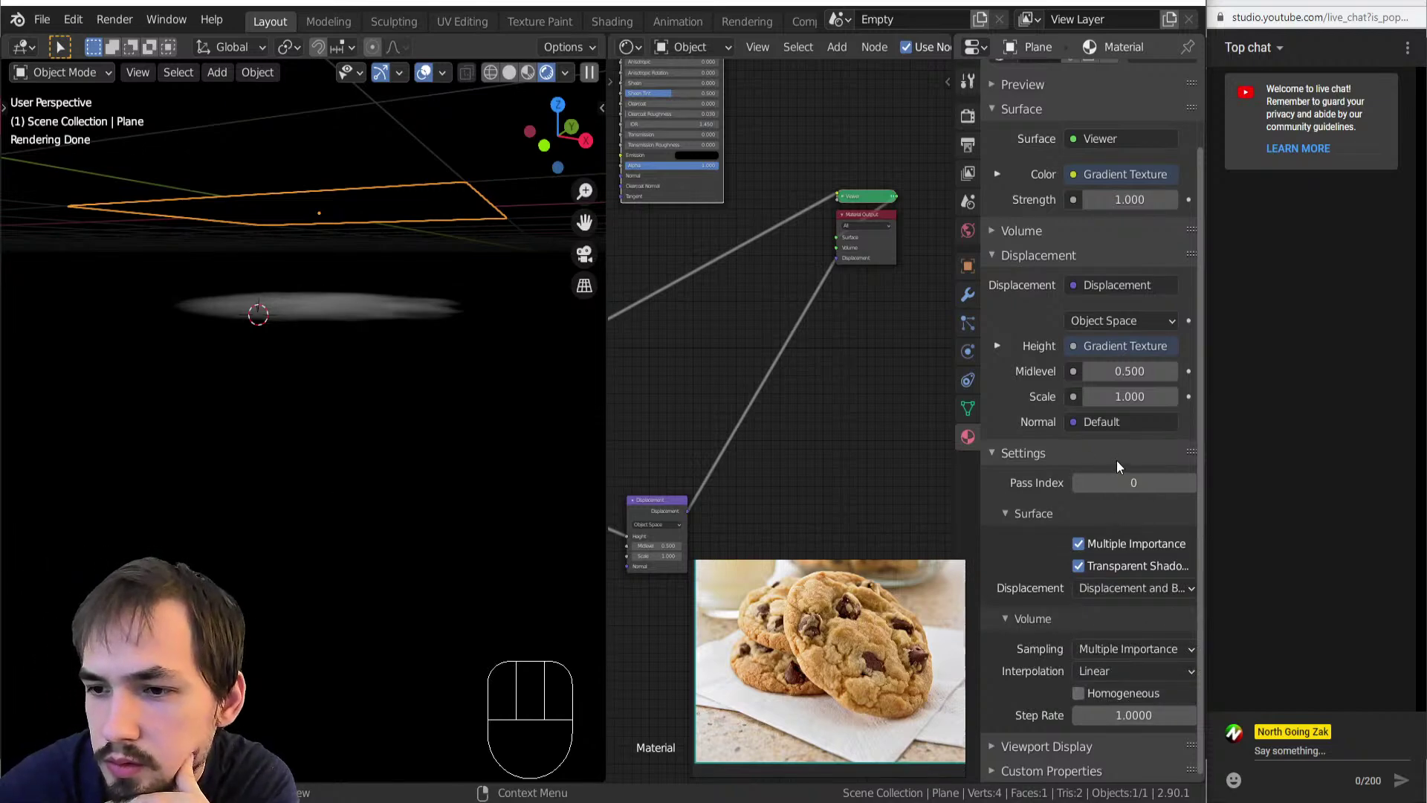
# Open the Cycles render settings and check the plane again from farther above.
pyautogui.click(967, 117)
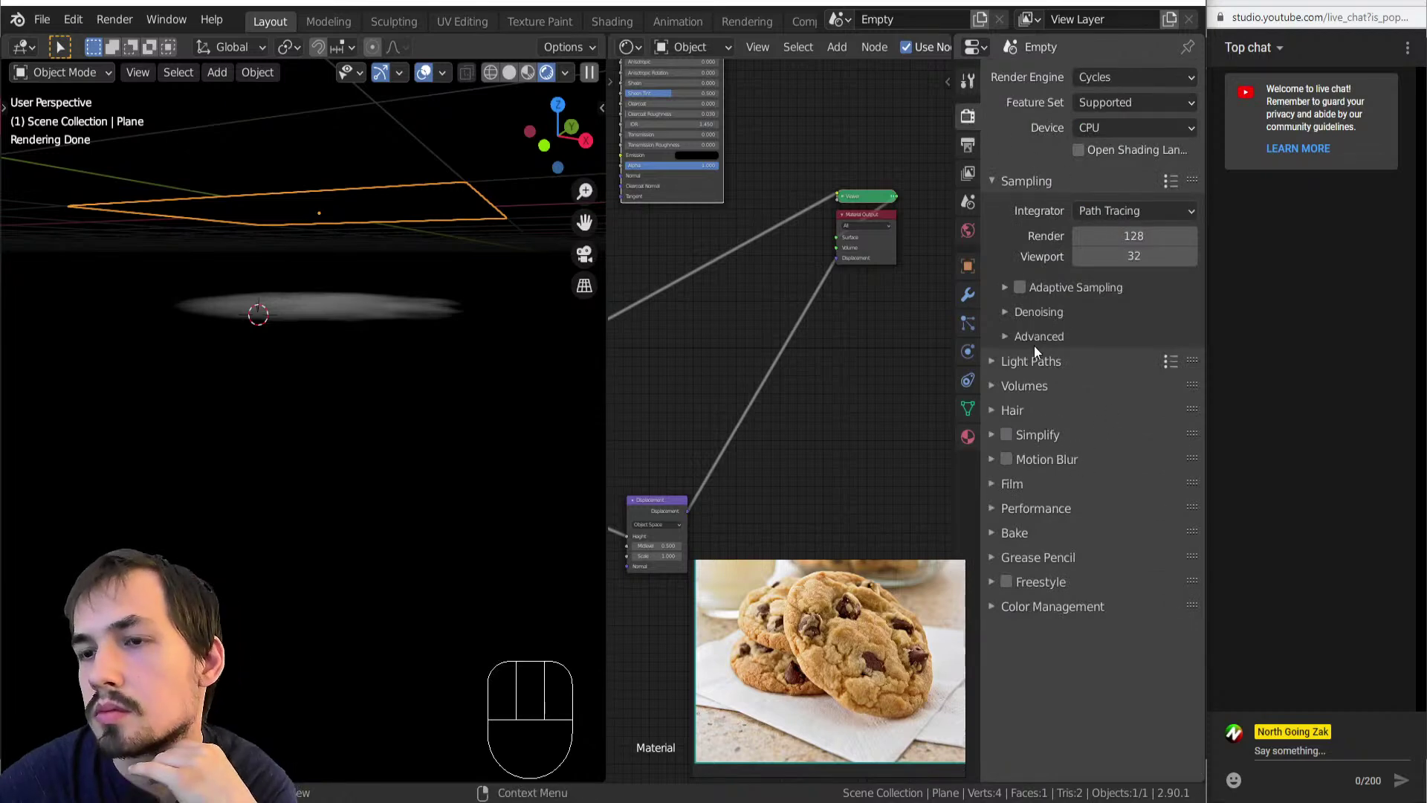
pyautogui.press('z')
pyautogui.press('z')
pyautogui.moveTo(278, 325); pyautogui.dragTo(262, 379, button='middle')
pyautogui.scroll(-4, 275, 379)
# Subdivide the whole plane six times in Edit Mode, return to Object Mode and check the displaced dough up close.
pyautogui.press('Tab')
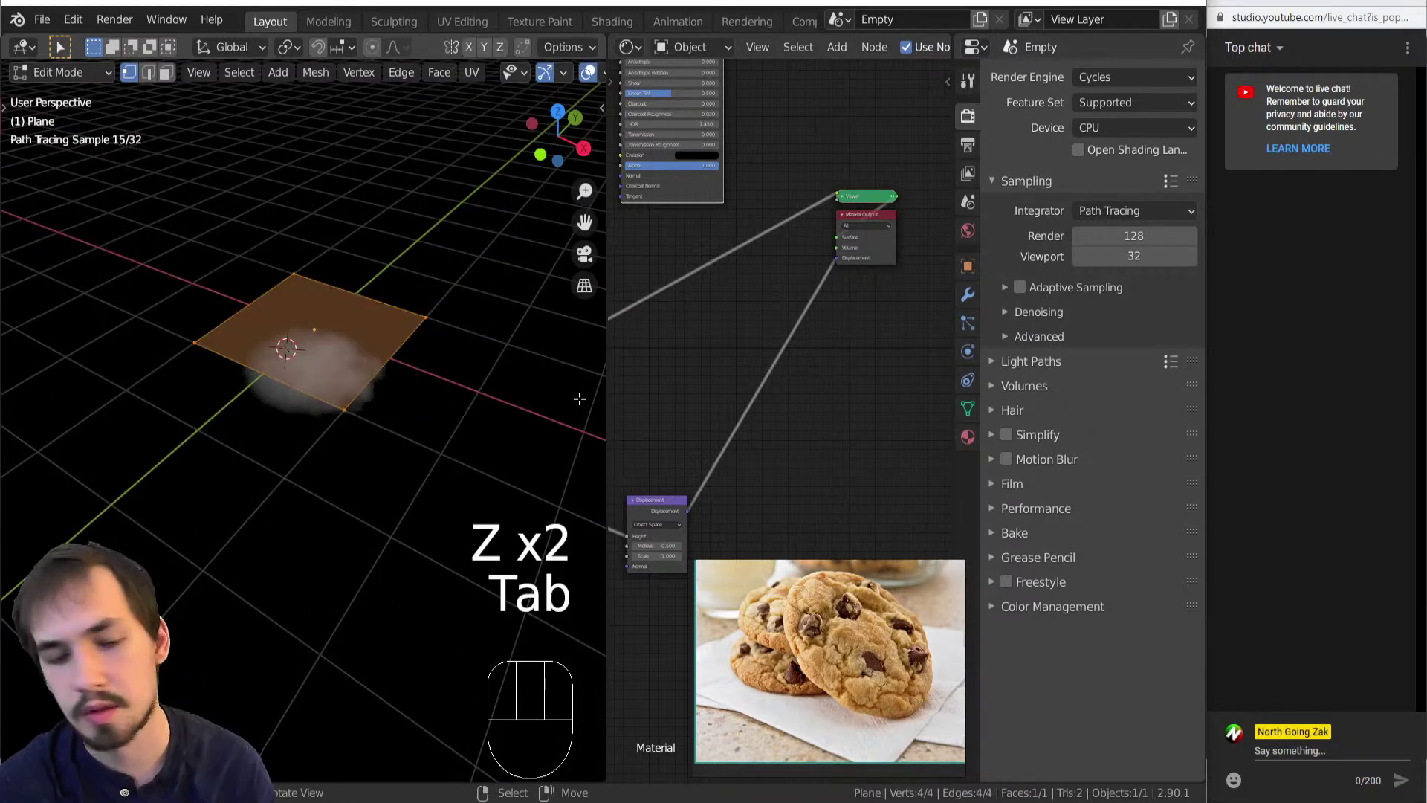
pyautogui.press('s')
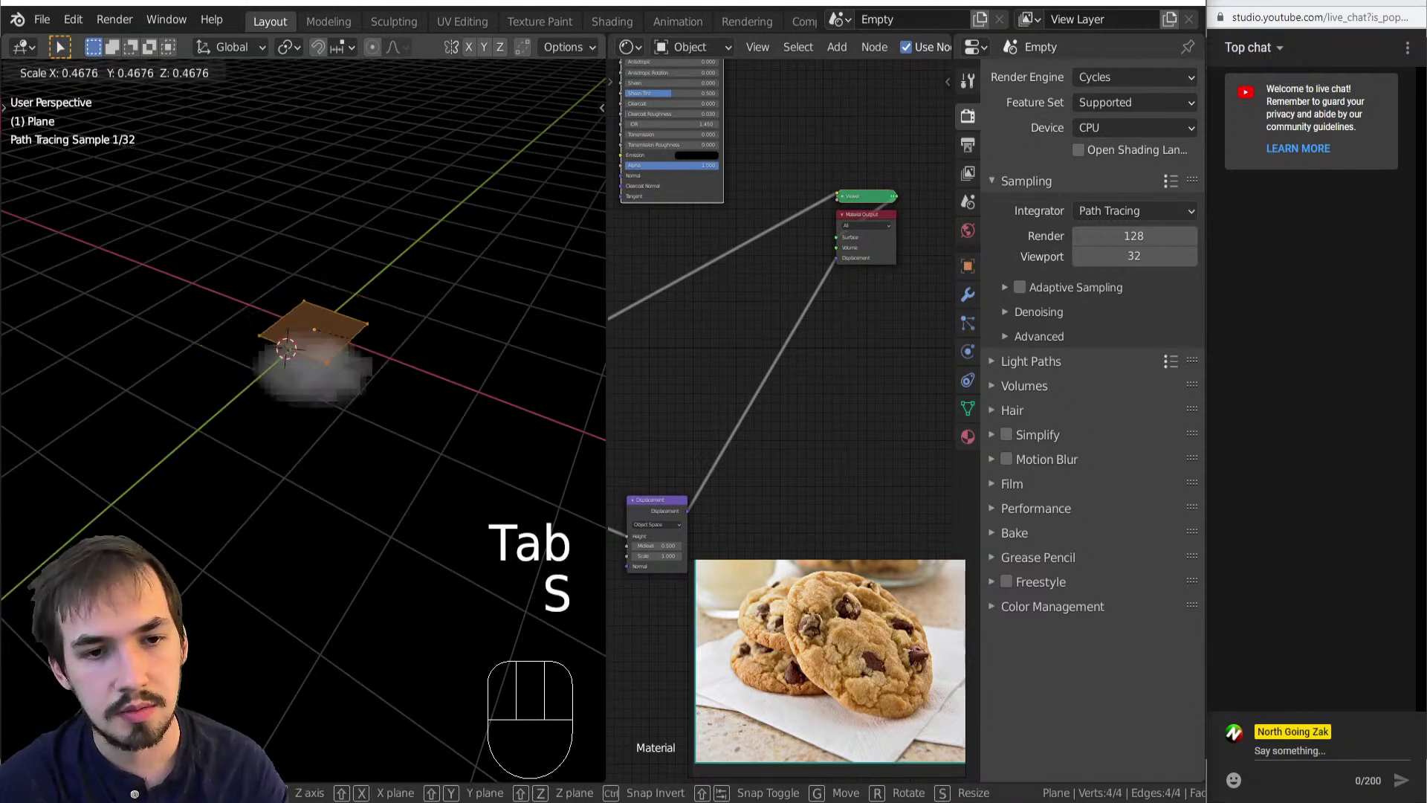
pyautogui.rightClick(565, 396)
pyautogui.press('w')
pyautogui.click(376, 315)
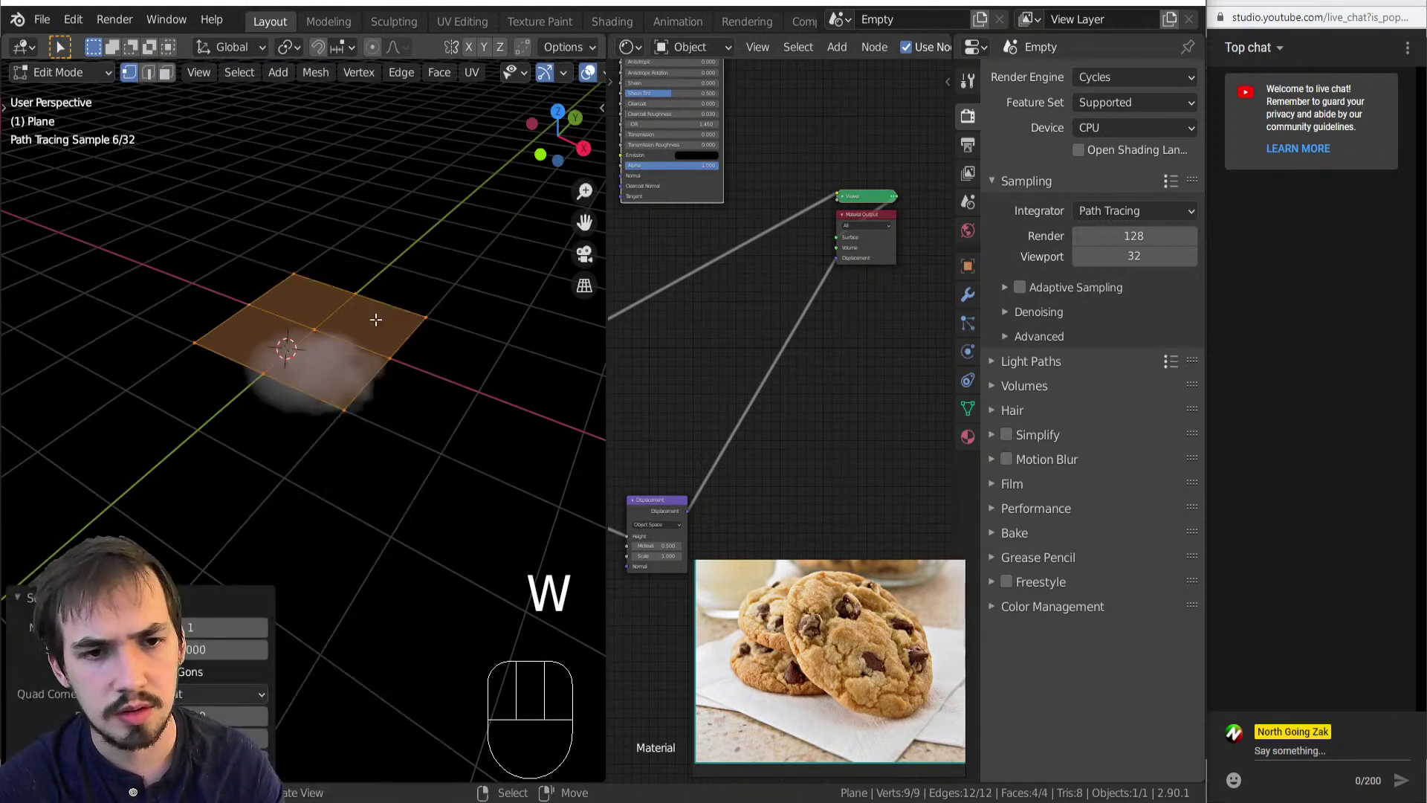
pyautogui.press('w')
pyautogui.click(376, 318)
pyautogui.press('w')
pyautogui.click(376, 318)
pyautogui.press('w')
pyautogui.click(376, 319)
pyautogui.press('w')
pyautogui.press('w')
pyautogui.click(376, 318)
pyautogui.press('w')
pyautogui.press('Tab')
pyautogui.scroll(6, 239, 426)
pyautogui.scroll(3, 239, 426)
pyautogui.moveTo(247, 434)
pyautogui.keyDown('shift'); pyautogui.mouseDown(button='middle')
pyautogui.moveTo(278, 486)
pyautogui.moveTo(293, 447)
pyautogui.moveTo(322, 451)
pyautogui.mouseUp(button='middle'); pyautogui.keyUp('shift')
pyautogui.moveTo(788, 537); pyautogui.dragTo(880, 432, button='middle')
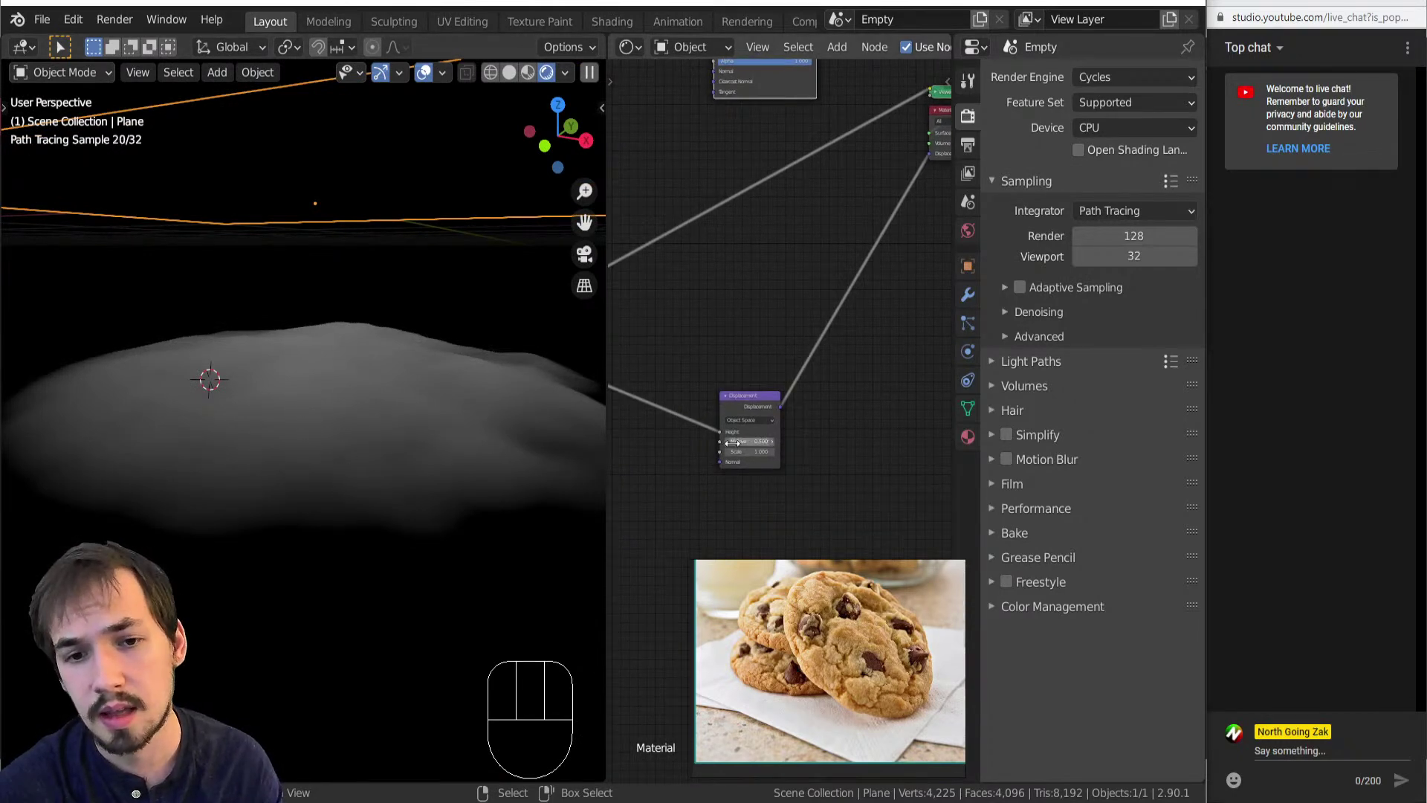
# Set the Displacement node's Midlevel to 0.
pyautogui.scroll(2, 736, 443)
pyautogui.moveTo(708, 449); pyautogui.dragTo(770, 434, button='middle')
pyautogui.scroll(4, 785, 451)
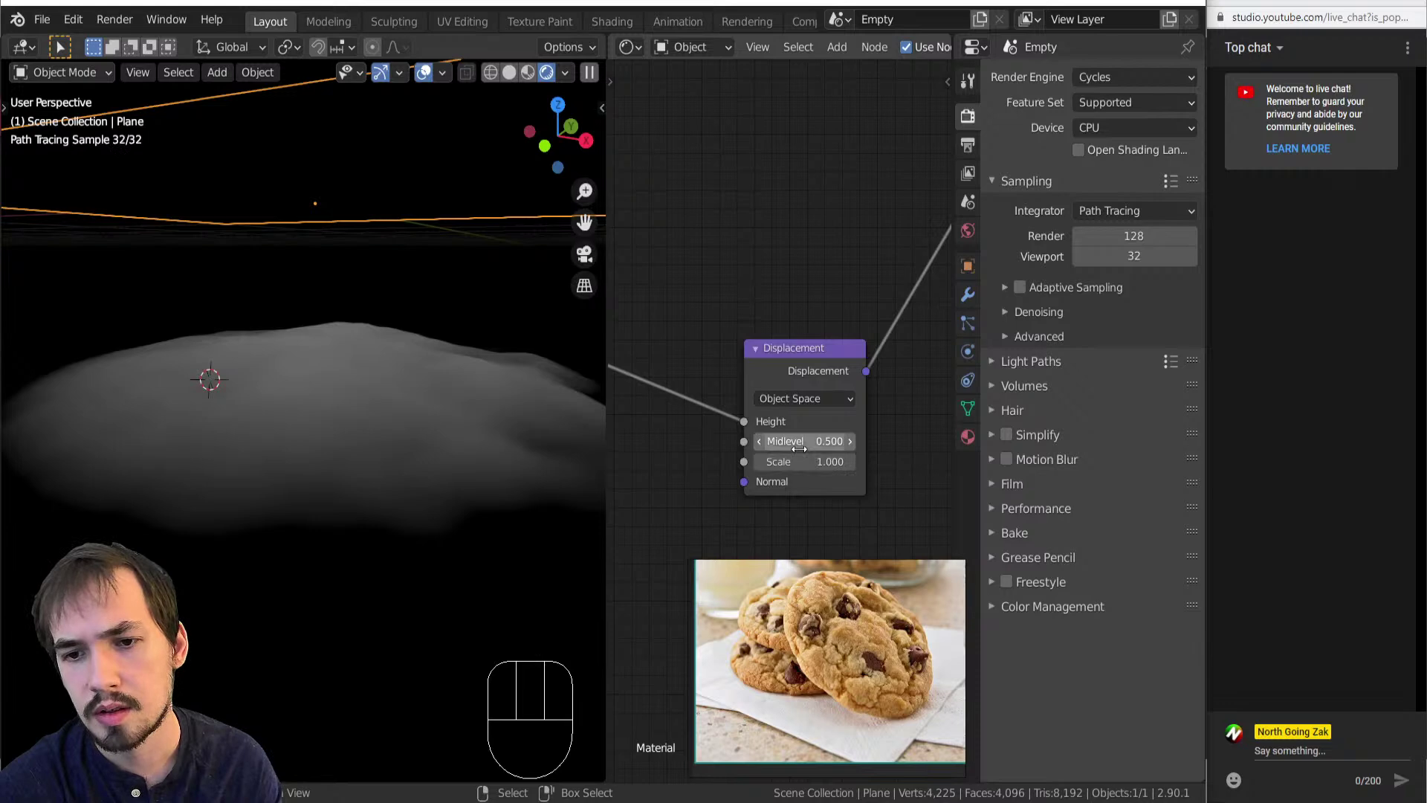
pyautogui.scroll(-6, 789, 447)
pyautogui.scroll(-2, 790, 458)
pyautogui.scroll(-4, 501, 341)
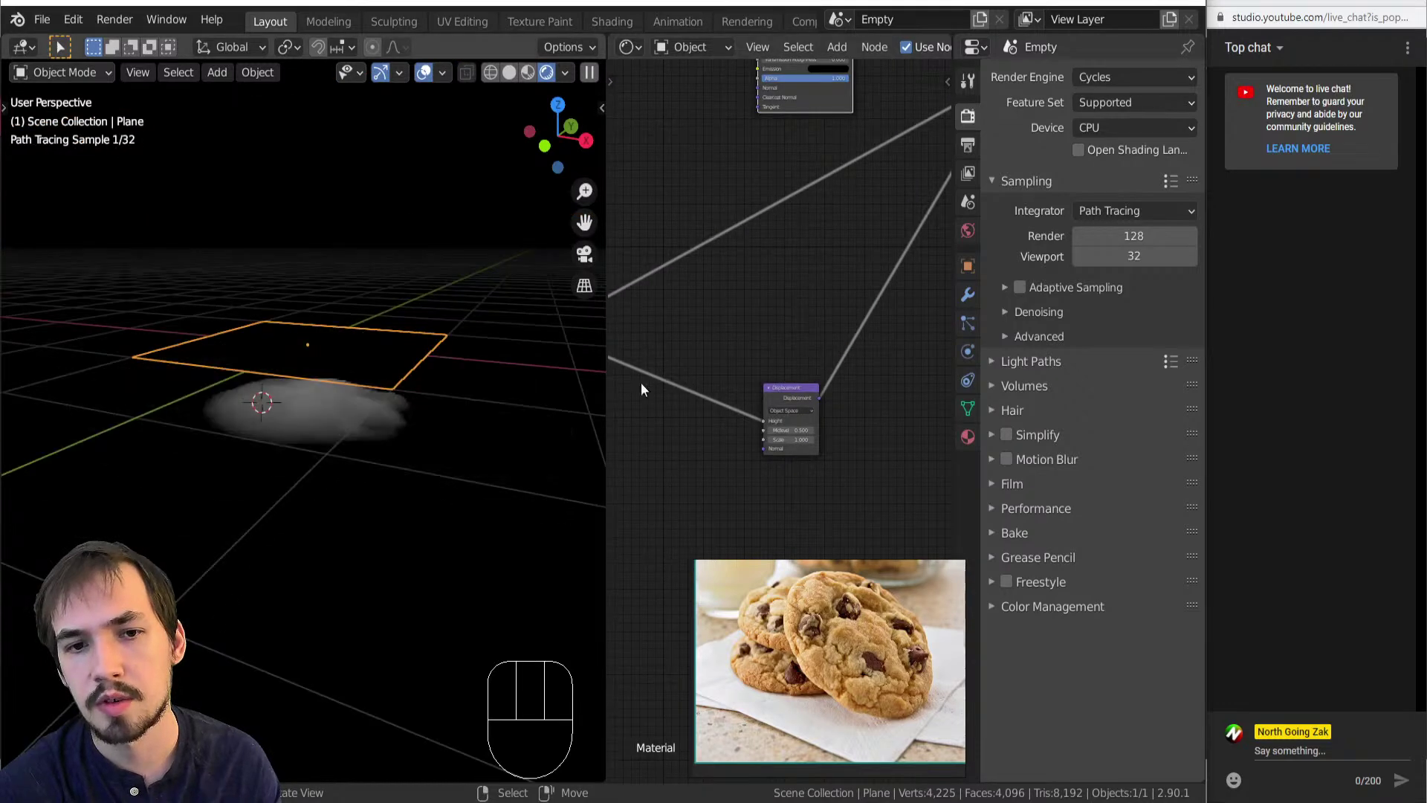
pyautogui.doubleClick(791, 431)
pyautogui.click(793, 440)
pyautogui.scroll(8, 792, 433)
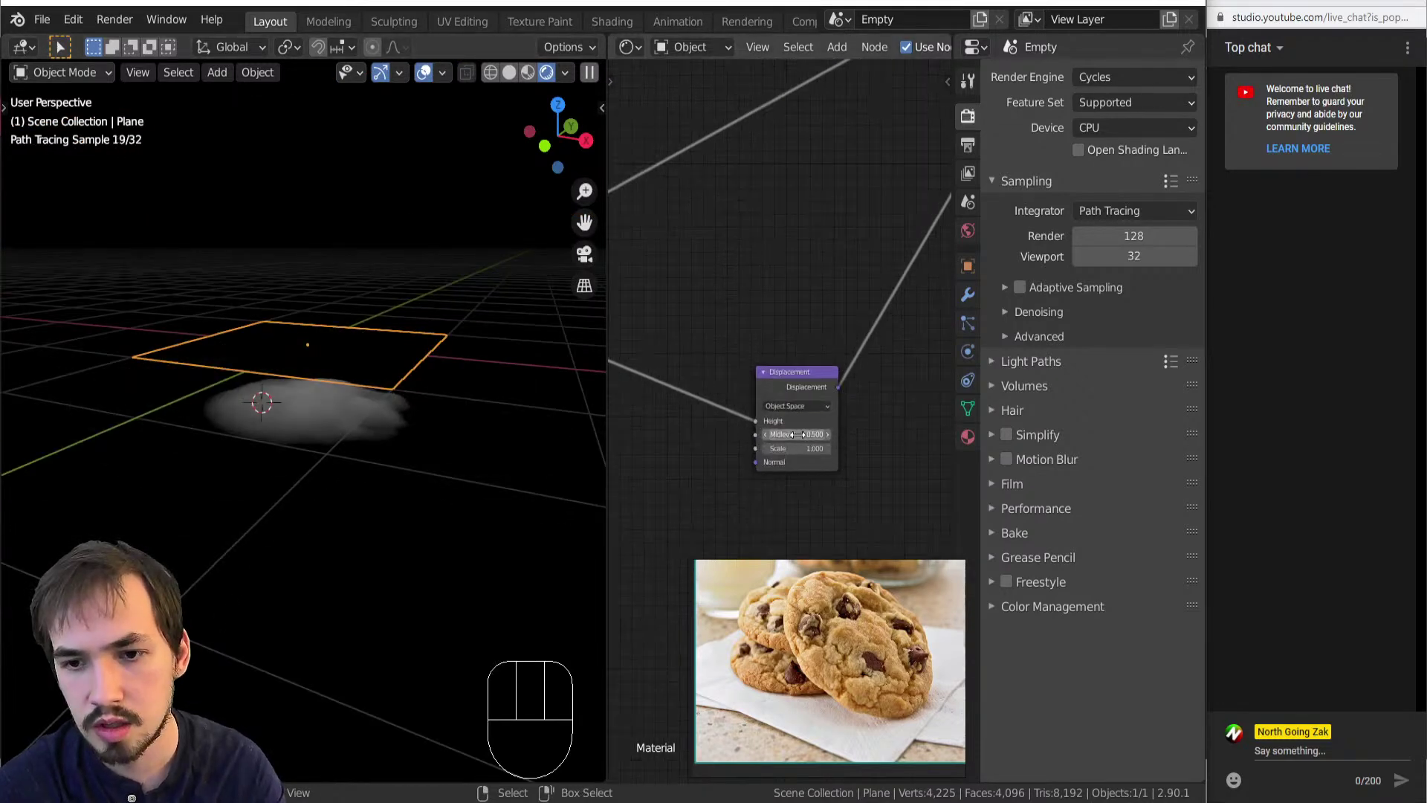
pyautogui.doubleClick(798, 438)
pyautogui.write('0')
pyautogui.press('Return')
# Set the Displacement node's Scale to 2.000 while checking the dough's height from the side.
pyautogui.moveTo(319, 397); pyautogui.dragTo(331, 454, button='middle')
pyautogui.moveTo(803, 459)
pyautogui.keyDown('shift'); pyautogui.mouseDown()
pyautogui.moveTo(840, 458)
pyautogui.moveTo(828, 458)
pyautogui.mouseUp(); pyautogui.keyUp('shift')
pyautogui.moveTo(176, 446); pyautogui.dragTo(197, 413, button='middle')
pyautogui.scroll(-2, 198, 414)
pyautogui.scroll(-4, 709, 506)
pyautogui.moveTo(740, 505); pyautogui.dragTo(825, 505, button='middle')
pyautogui.moveTo(888, 449); pyautogui.dragTo(872, 449)
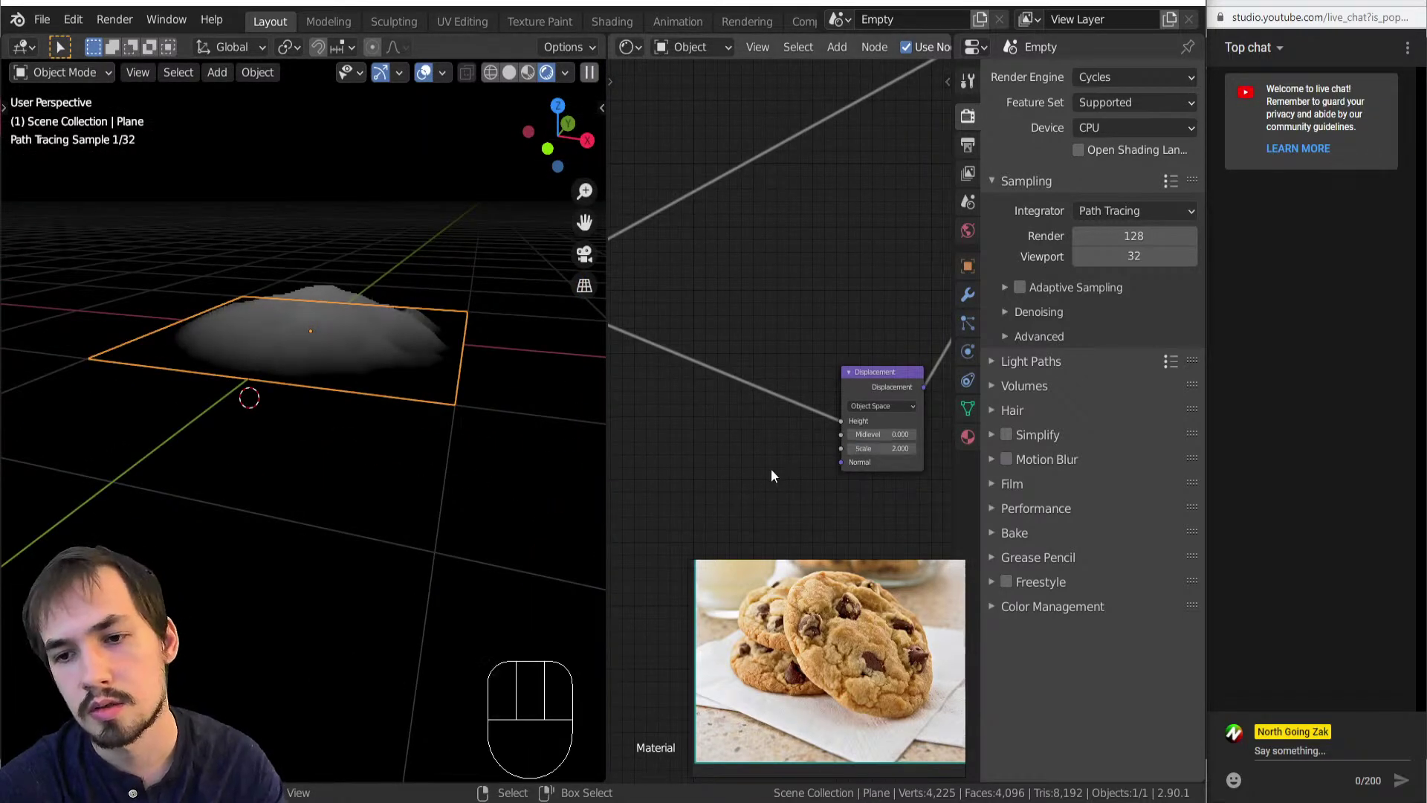
# Insert an RGB Curves node between the Gradient Texture's Color output and the Displacement node's Height input.
pyautogui.scroll(-4, 776, 424)
pyautogui.moveTo(714, 408); pyautogui.dragTo(755, 450, button='middle')
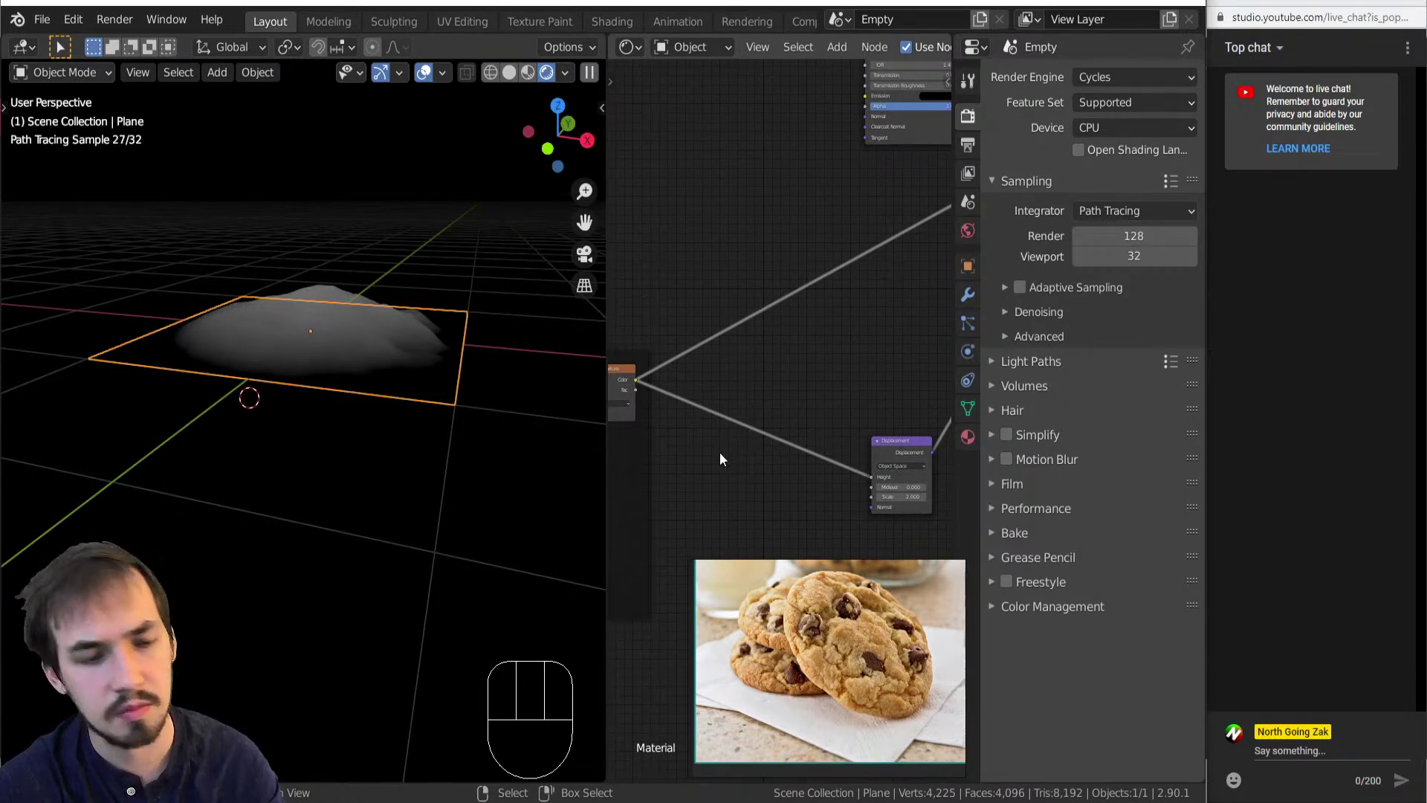
pyautogui.hotkey('shift', 'a')
pyautogui.moveTo(720, 452)
pyautogui.press('c')
pyautogui.press('r')
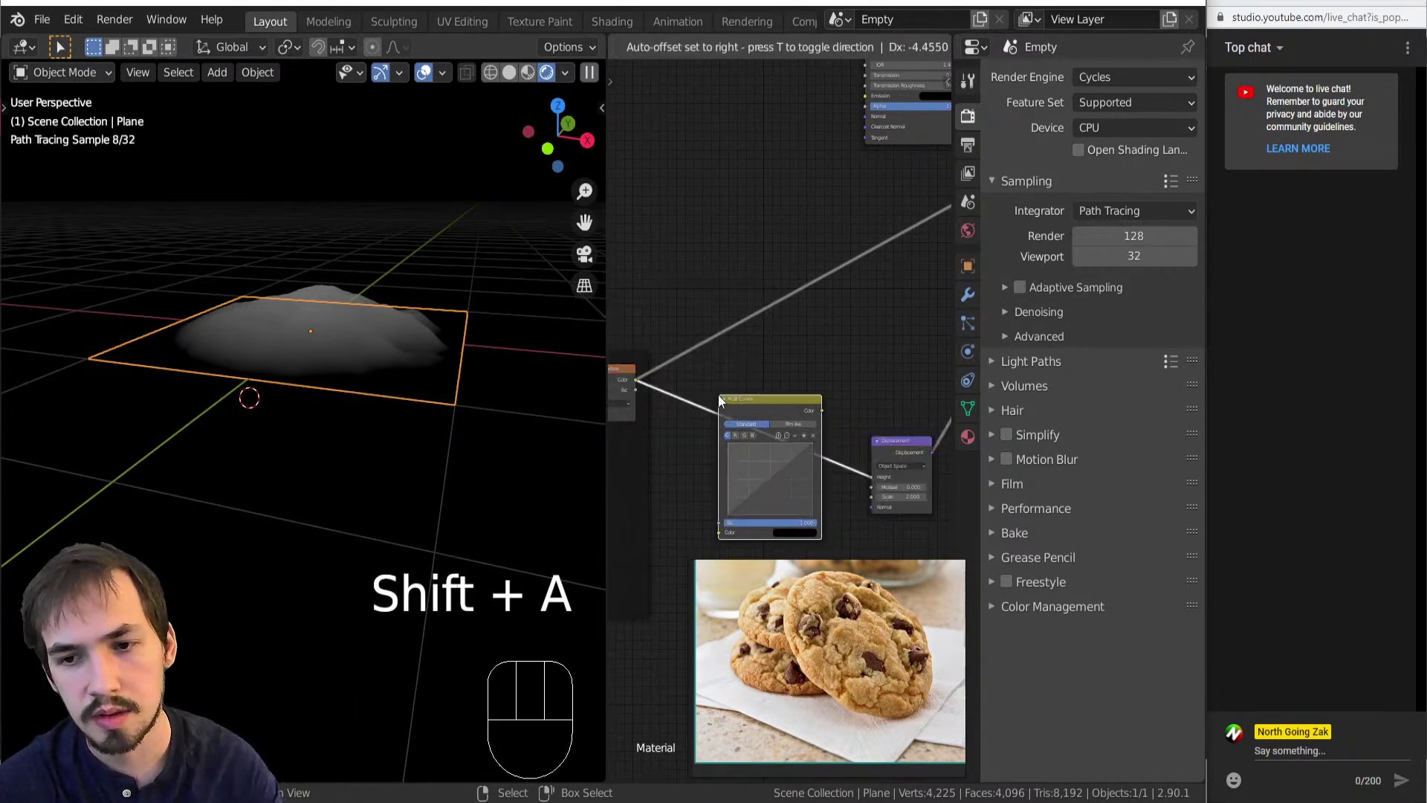
pyautogui.click(718, 395)
pyautogui.scroll(1, 322, 392)
# Add a point that bends the RGB Curves curve upward near its dark end, and undo a trial lowering of its end point.
pyautogui.moveTo(324, 393); pyautogui.dragTo(388, 374, button='middle')
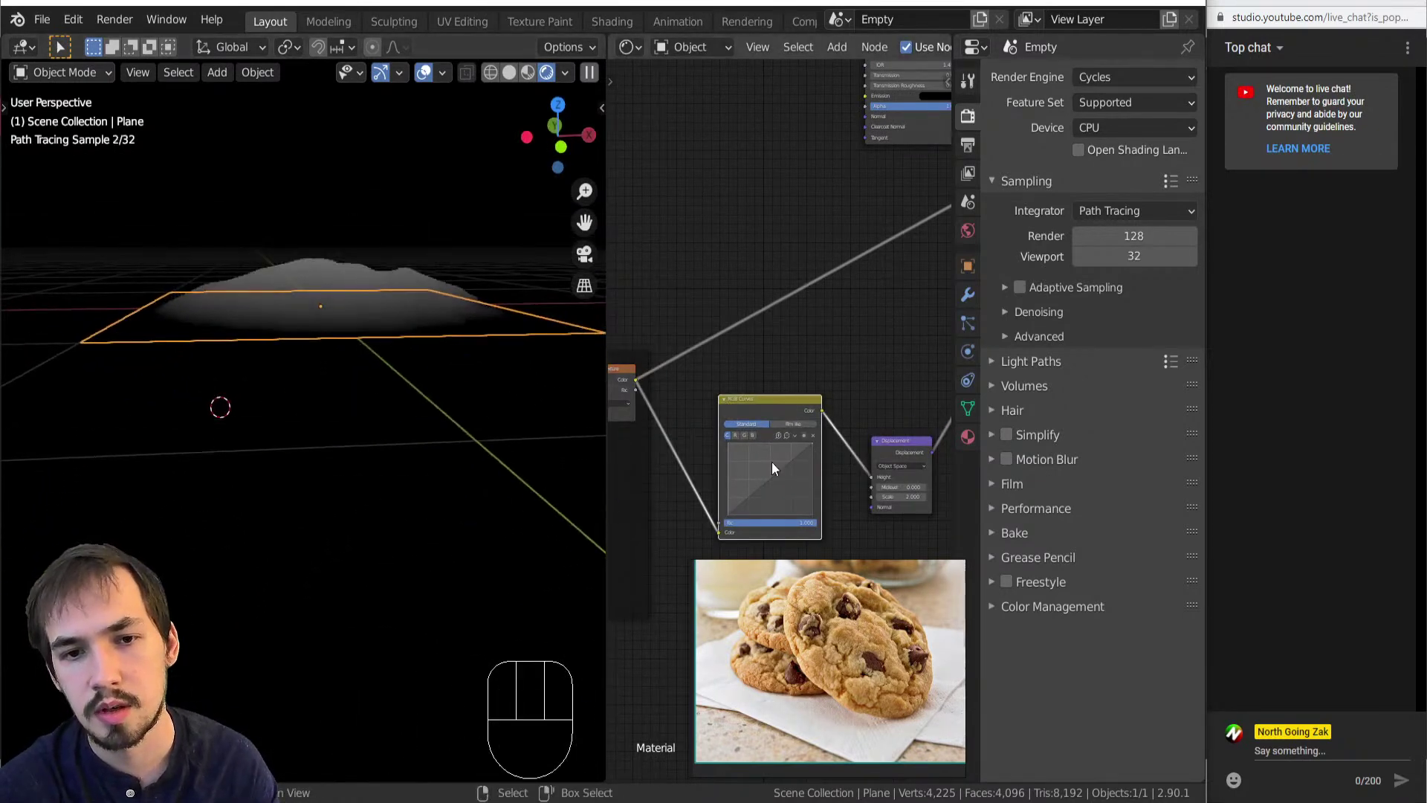
pyautogui.moveTo(768, 489); pyautogui.dragTo(739, 478)
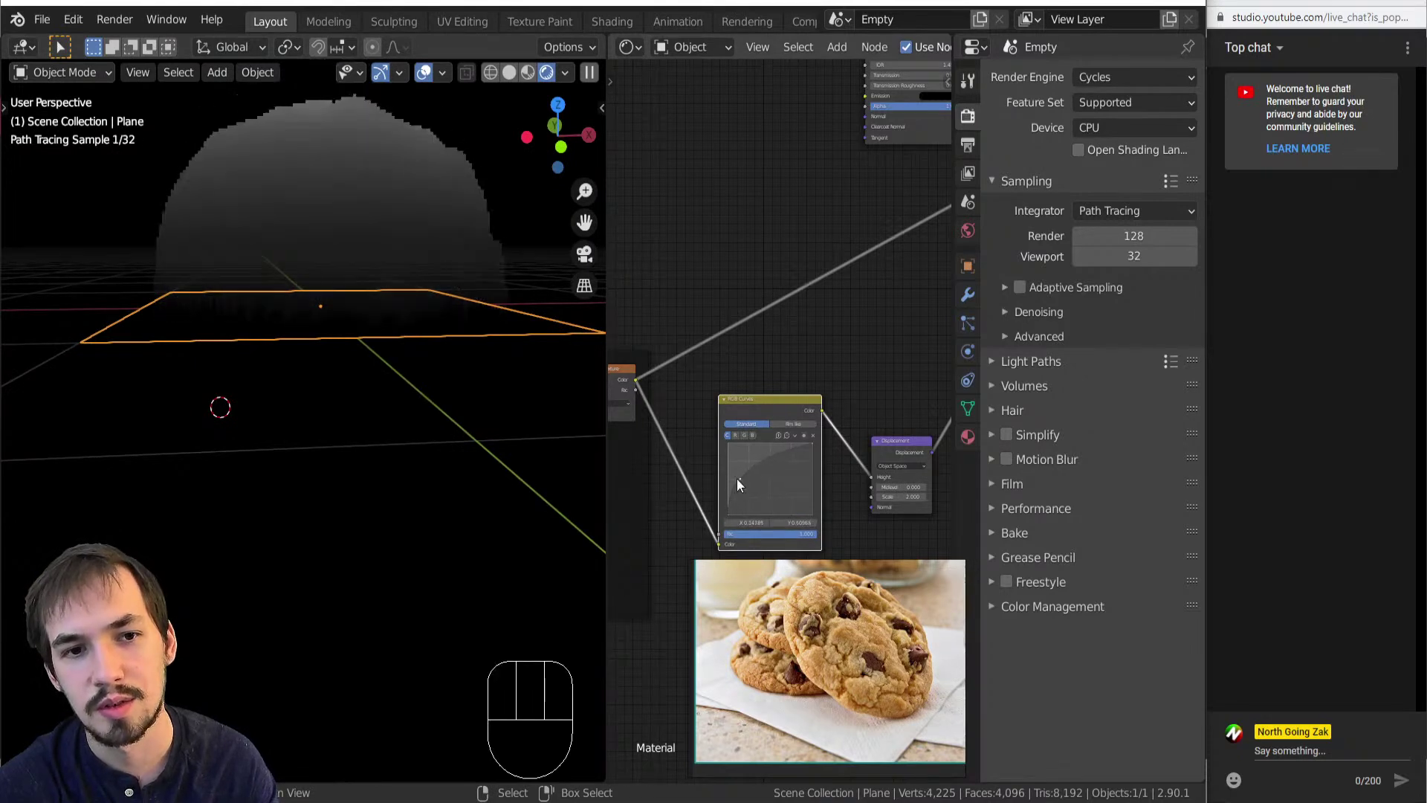
pyautogui.moveTo(808, 446); pyautogui.dragTo(818, 473)
pyautogui.hotkey('ctrl', 'z')
pyautogui.moveTo(350, 287); pyautogui.dragTo(325, 389, button='middle')
pyautogui.moveTo(747, 484); pyautogui.dragTo(751, 480, button='middle')
pyautogui.scroll(1, 749, 478)
# Flatten the RGB Curves curve by lowering its points and bright end, adding a point at X 0.22887, Y 0.24038.
pyautogui.moveTo(744, 477); pyautogui.dragTo(742, 509)
pyautogui.moveTo(832, 461); pyautogui.dragTo(844, 488)
pyautogui.moveTo(745, 511); pyautogui.dragTo(738, 501)
pyautogui.moveTo(315, 421); pyautogui.dragTo(374, 375, button='middle')
pyautogui.moveTo(738, 503); pyautogui.dragTo(730, 507)
pyautogui.moveTo(836, 491); pyautogui.dragTo(841, 501)
pyautogui.click(753, 502)
# Examine the displaced dough from several angles and compare it with the cookie reference image.
pyautogui.moveTo(369, 414); pyautogui.dragTo(115, 347, button='middle')
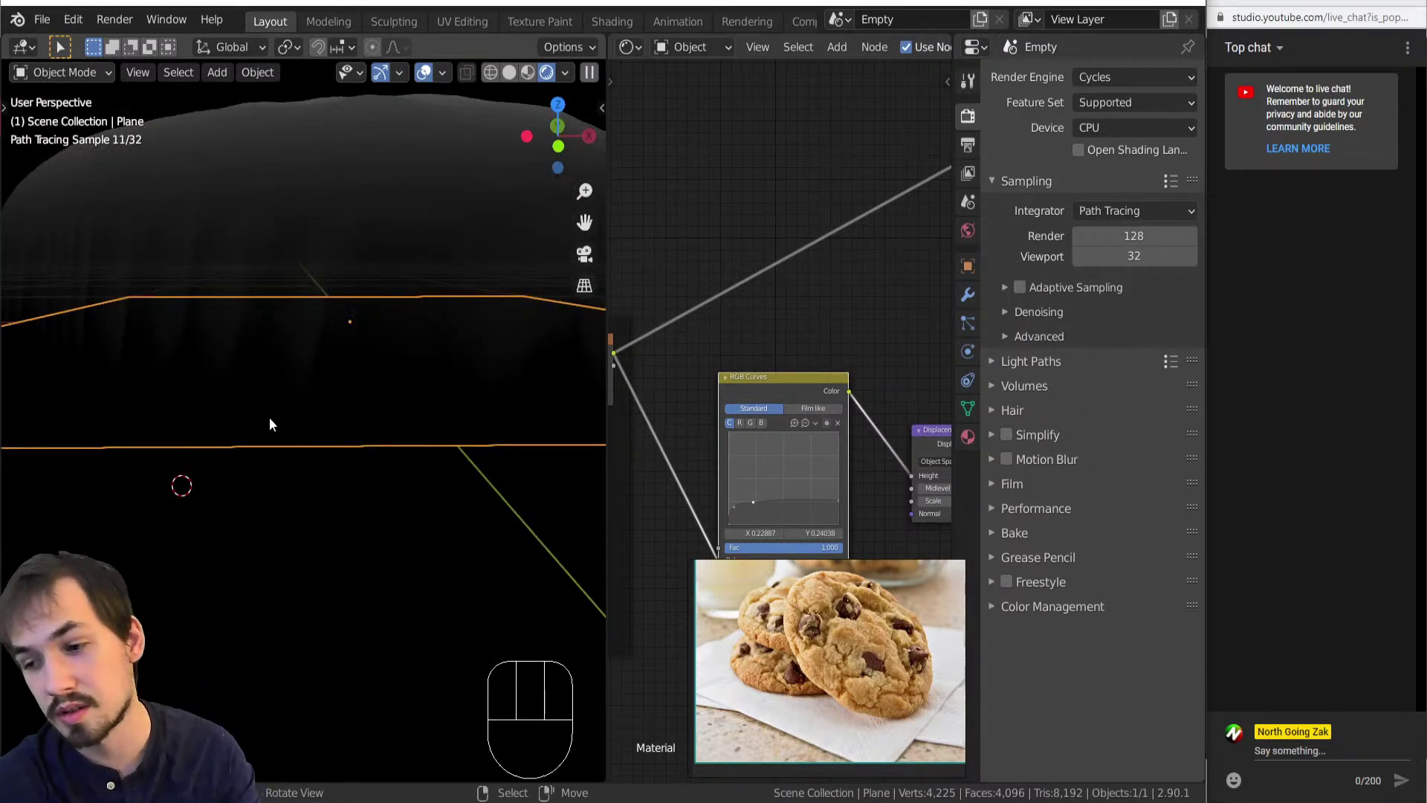
pyautogui.moveTo(270, 421); pyautogui.dragTo(315, 494, button='middle')
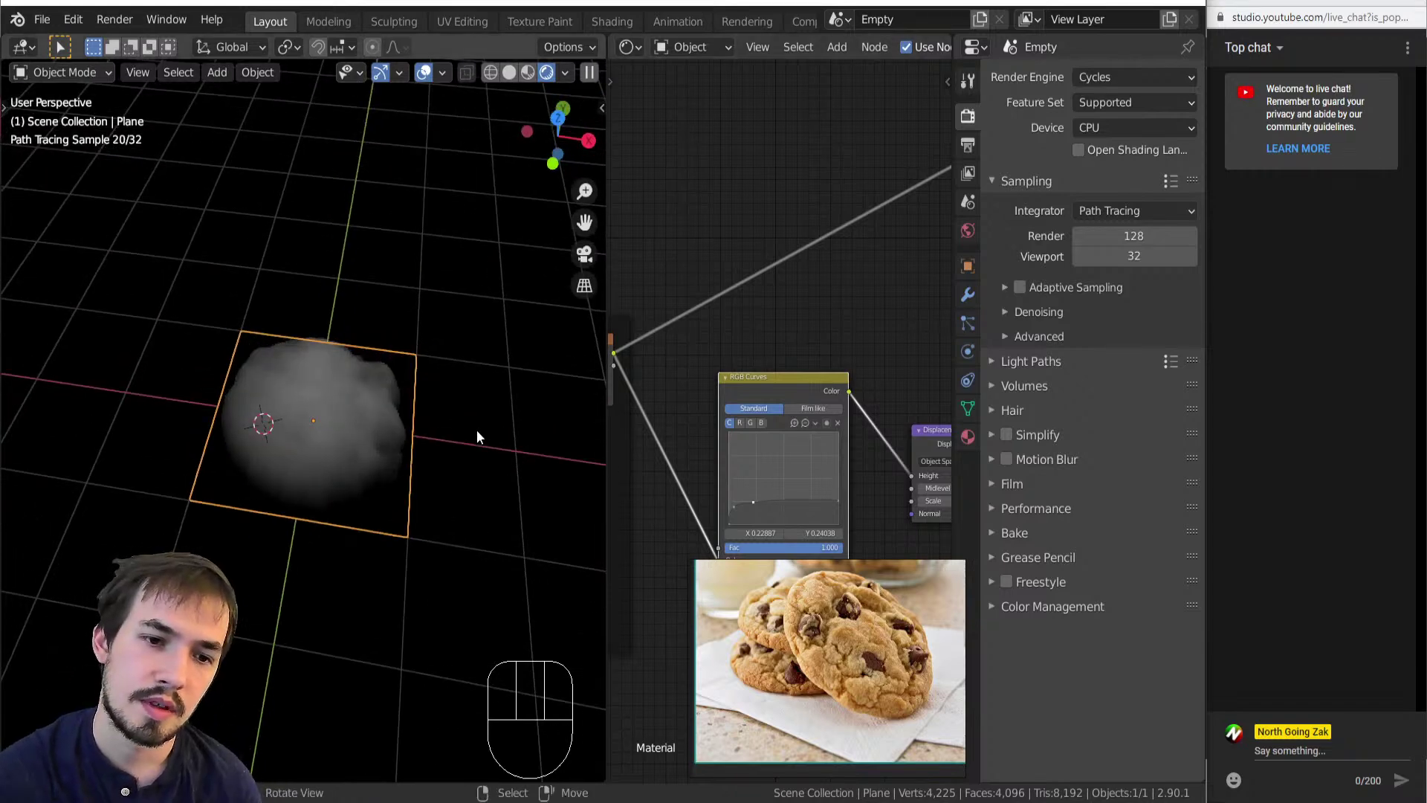
pyautogui.scroll(-3, 477, 431)
pyautogui.scroll(1, 550, 631)
pyautogui.scroll(3, 876, 689)
pyautogui.moveTo(842, 688); pyautogui.dragTo(881, 729, button='middle')
pyautogui.scroll(-3, 855, 713)
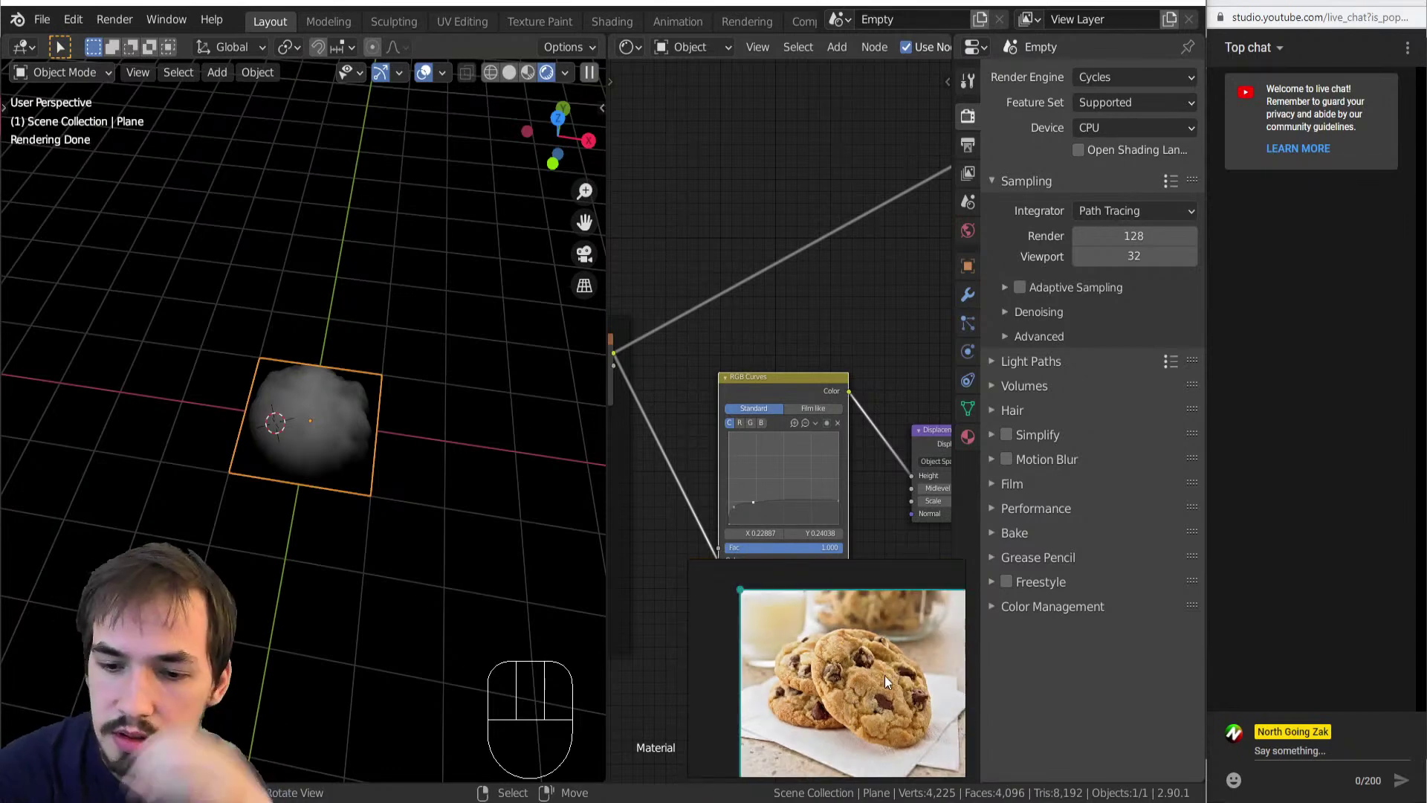
# Add a Frame node above the Texture Coordinate, Voronoi and ColorRamp chain that sits over the Dough frame.
pyautogui.moveTo(782, 488); pyautogui.dragTo(775, 315, button='middle')
pyautogui.scroll(-5, 865, 407)
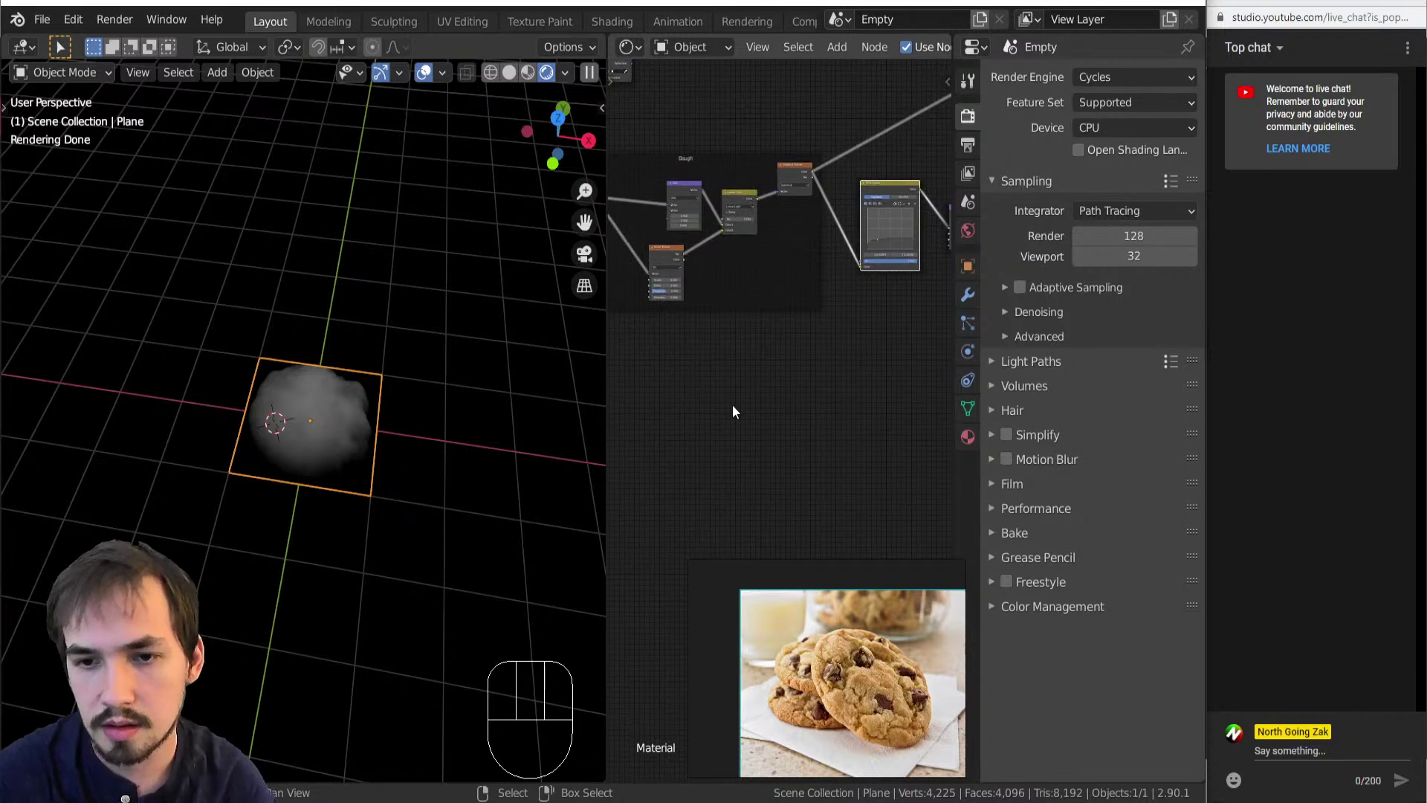
pyautogui.moveTo(720, 355); pyautogui.dragTo(818, 582, button='middle')
pyautogui.hotkey('shift', 'a')
pyautogui.moveTo(694, 205)
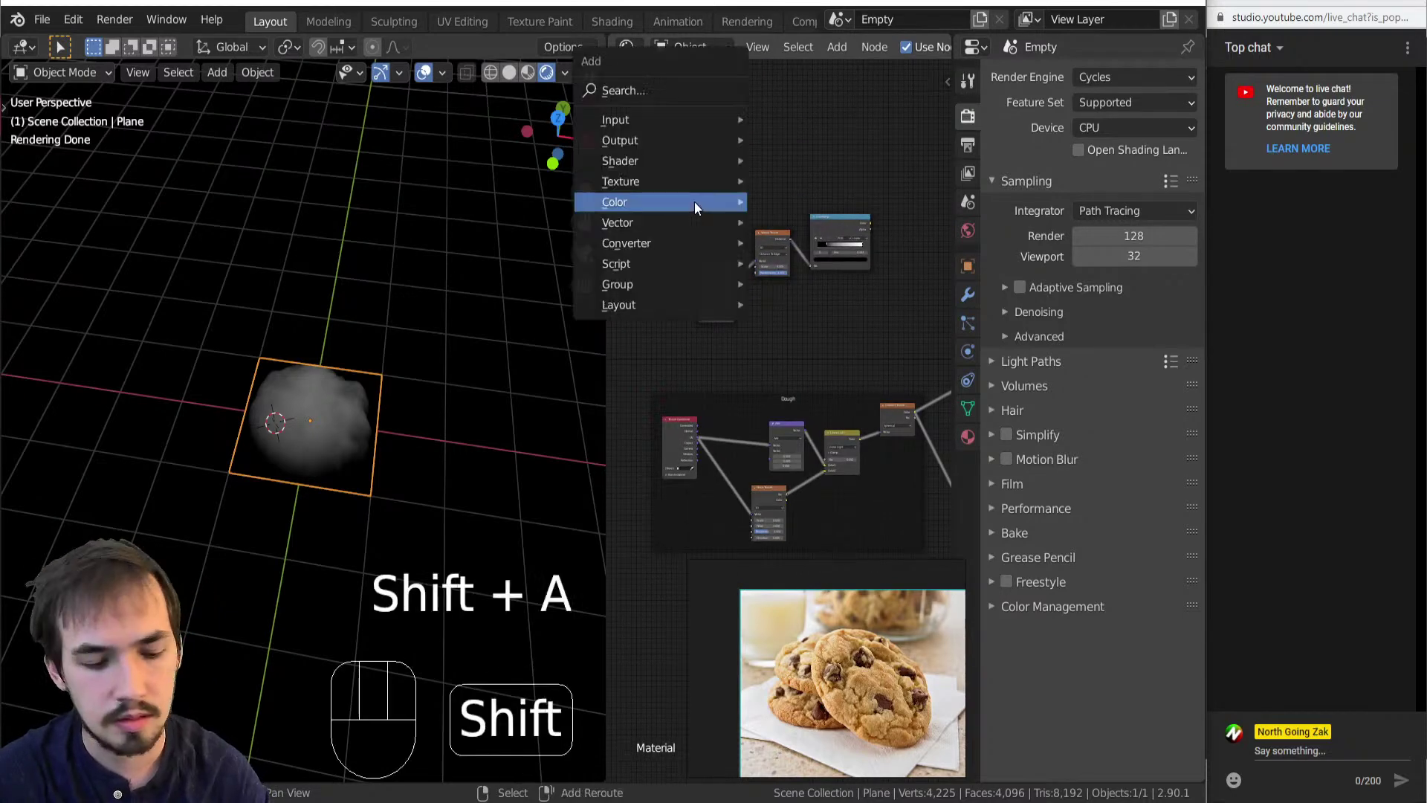
pyautogui.press('l')
pyautogui.press('f')
pyautogui.click(694, 205)
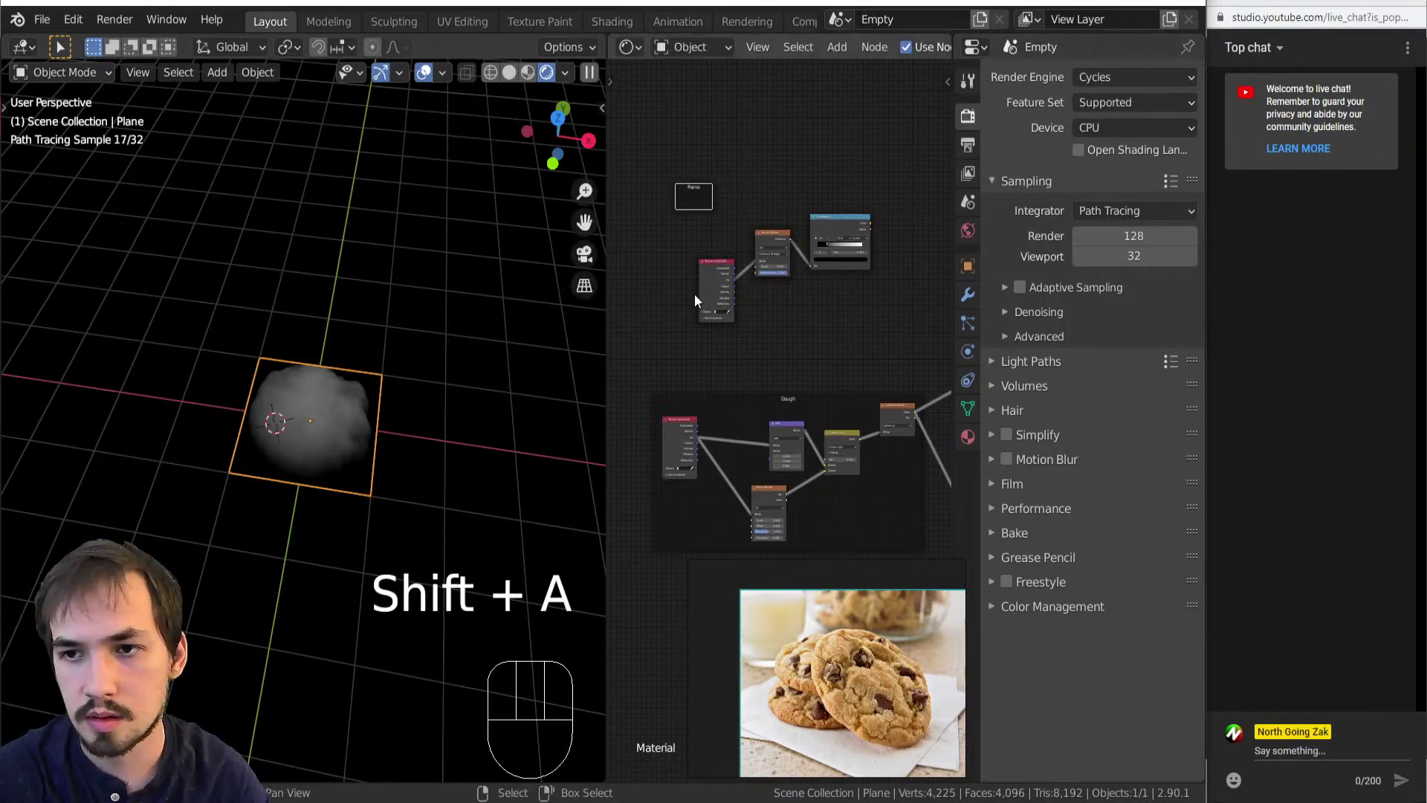
# Label the new frame above the Dough frame as chips.
pyautogui.press('n')
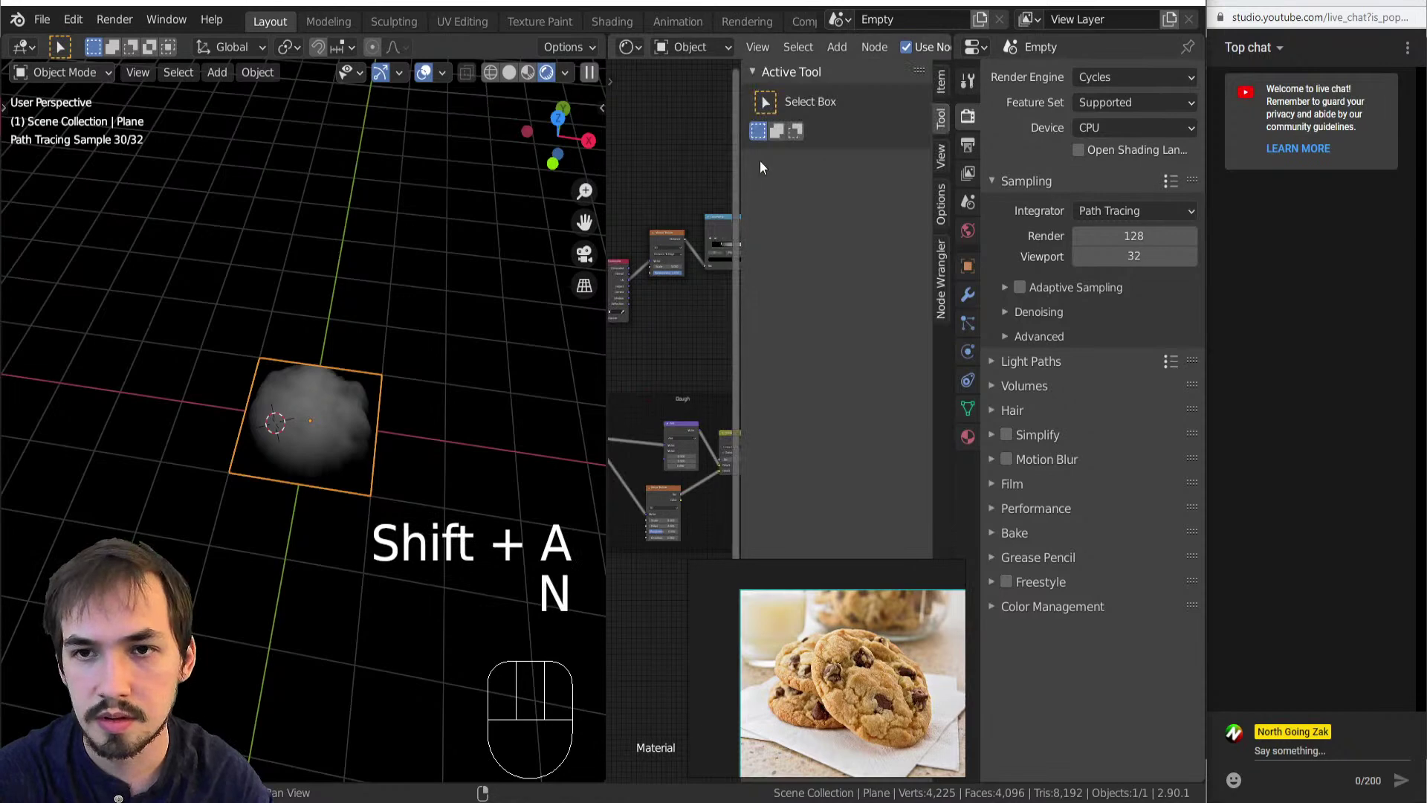
pyautogui.click(940, 81)
pyautogui.click(891, 163)
pyautogui.hotkey('shift', 'c')
pyautogui.press('h')
pyautogui.press('j')
pyautogui.press('i')
pyautogui.press('p')
pyautogui.press('s')
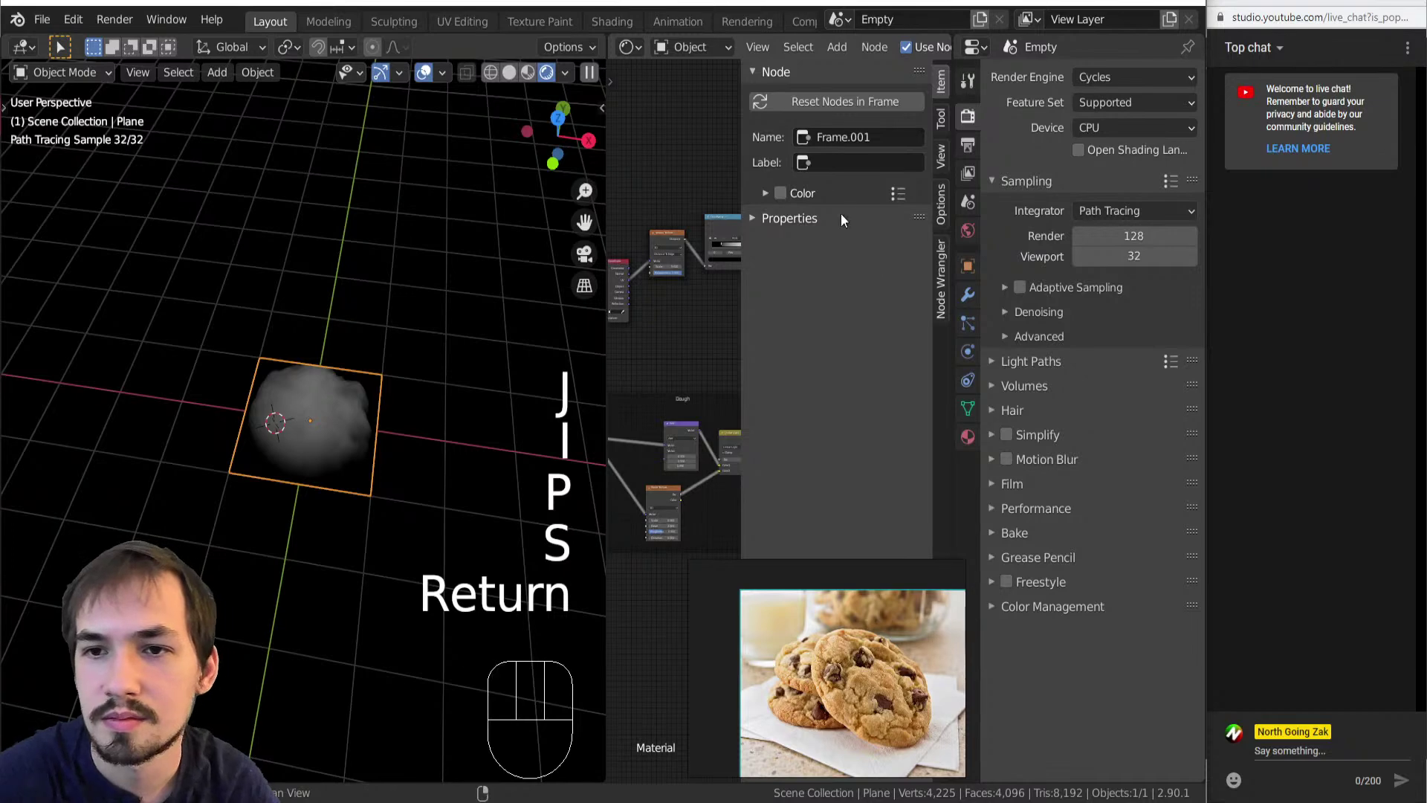
pyautogui.click(832, 162)
pyautogui.write('chips')
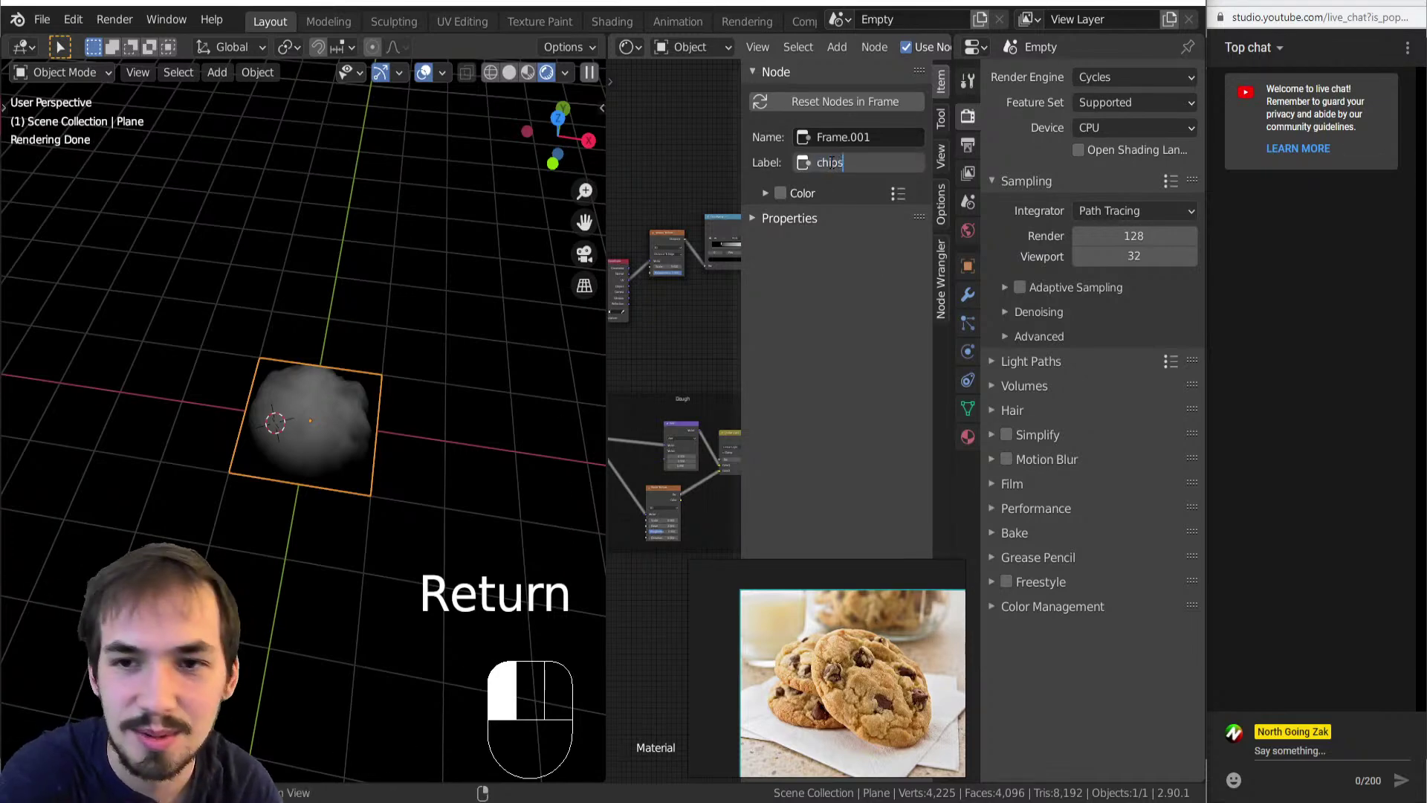
pyautogui.press('Return')
# Move the Texture Coordinate, Voronoi Texture and ColorRamp nodes into the chips frame.
pyautogui.moveTo(684, 318); pyautogui.dragTo(663, 363, button='middle')
pyautogui.press('n')
pyautogui.moveTo(676, 315); pyautogui.dragTo(838, 377)
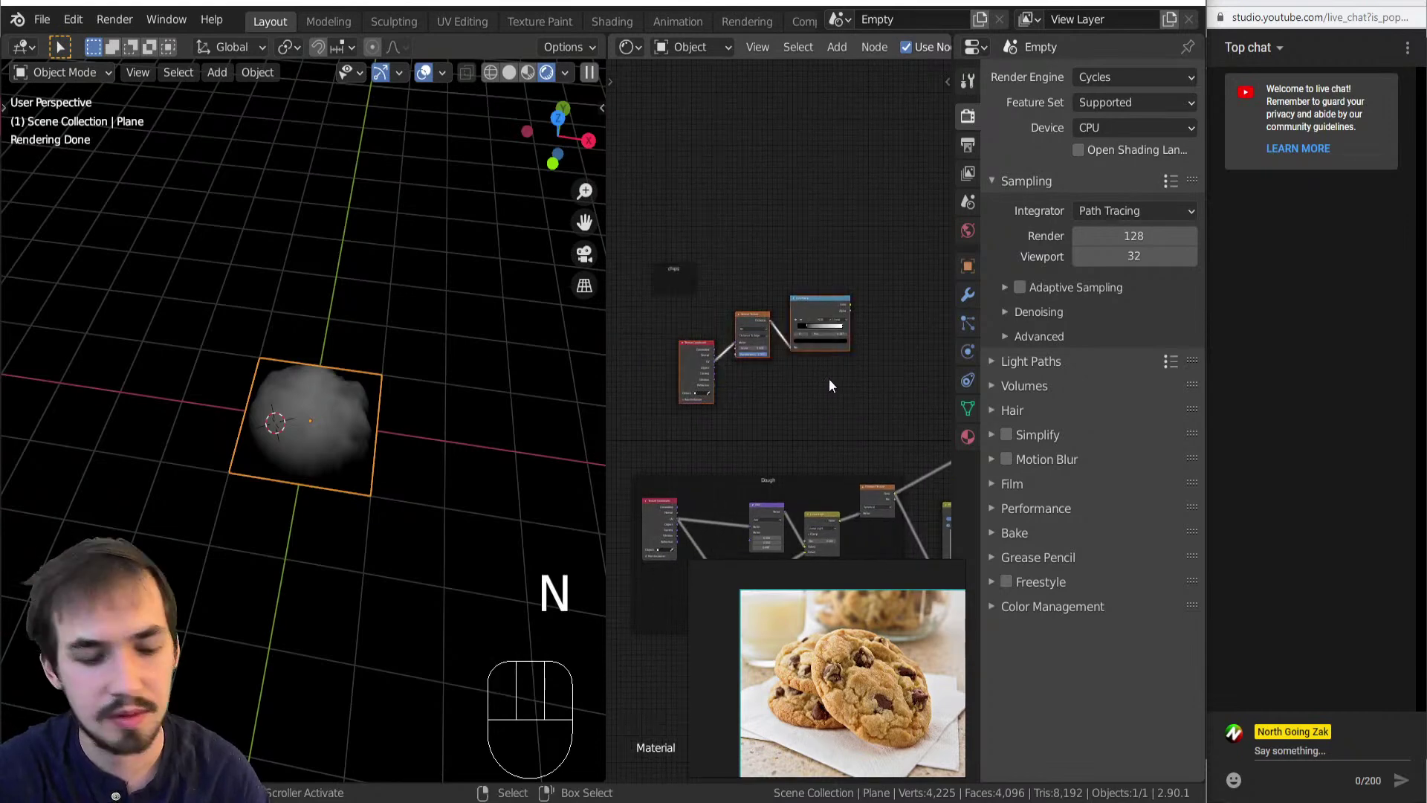
pyautogui.press('g')
pyautogui.click(848, 380)
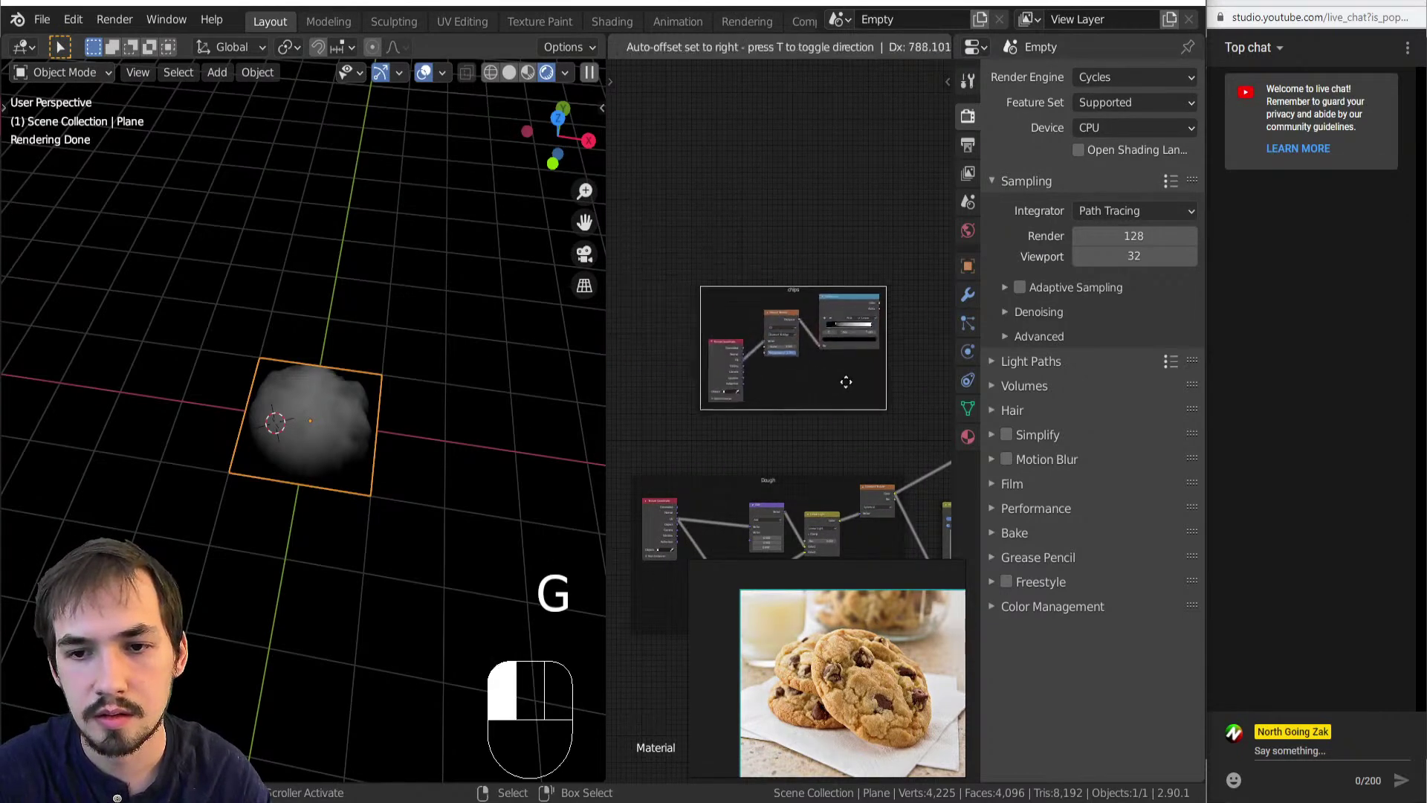
# Duplicate the chips Voronoi Texture above the frame and detach the copy from the frame.
pyautogui.moveTo(771, 471); pyautogui.dragTo(678, 350, button='middle')
pyautogui.click(685, 202)
pyautogui.moveTo(720, 246); pyautogui.dragTo(743, 421, button='middle')
pyautogui.scroll(5, 740, 380)
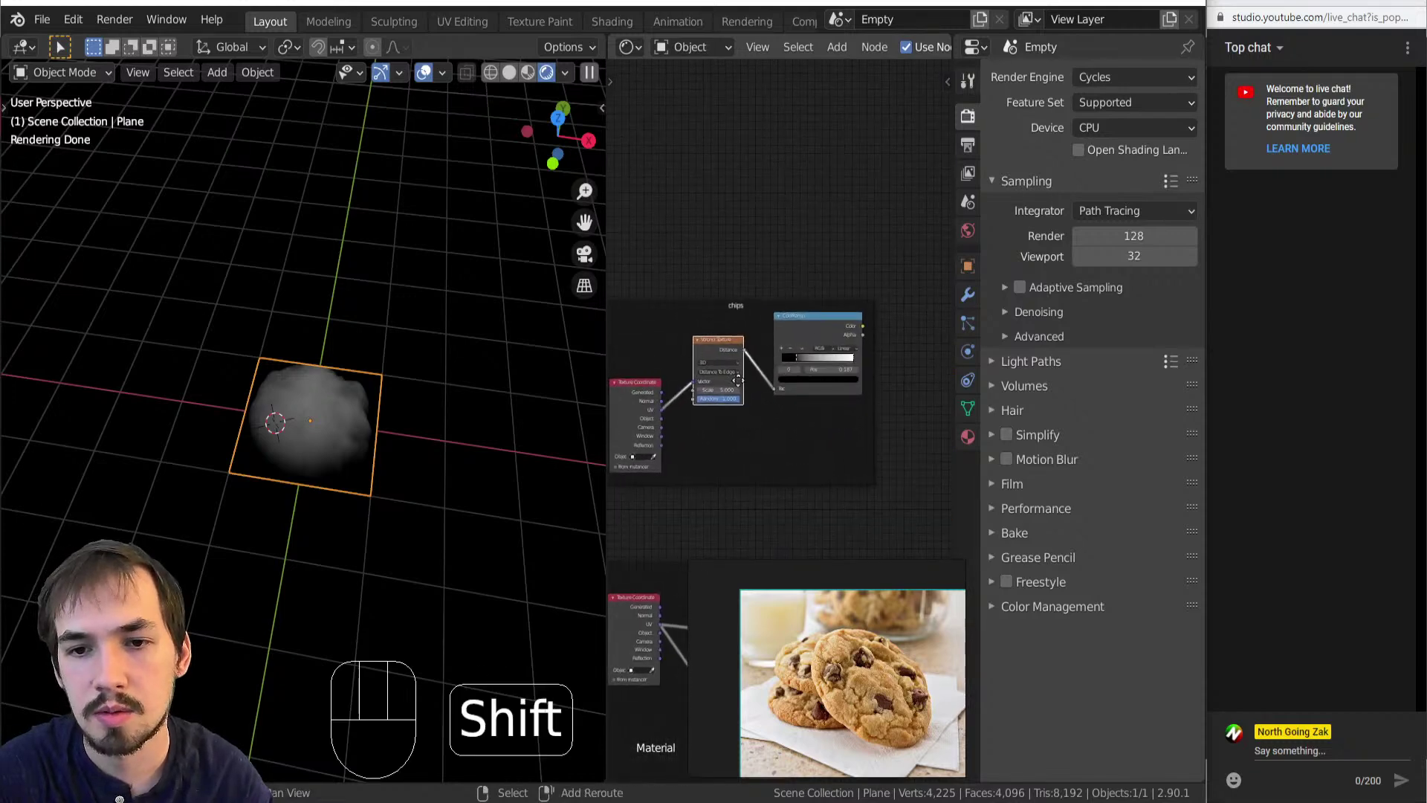
pyautogui.hotkey('shift', 'd')
pyautogui.click(736, 269)
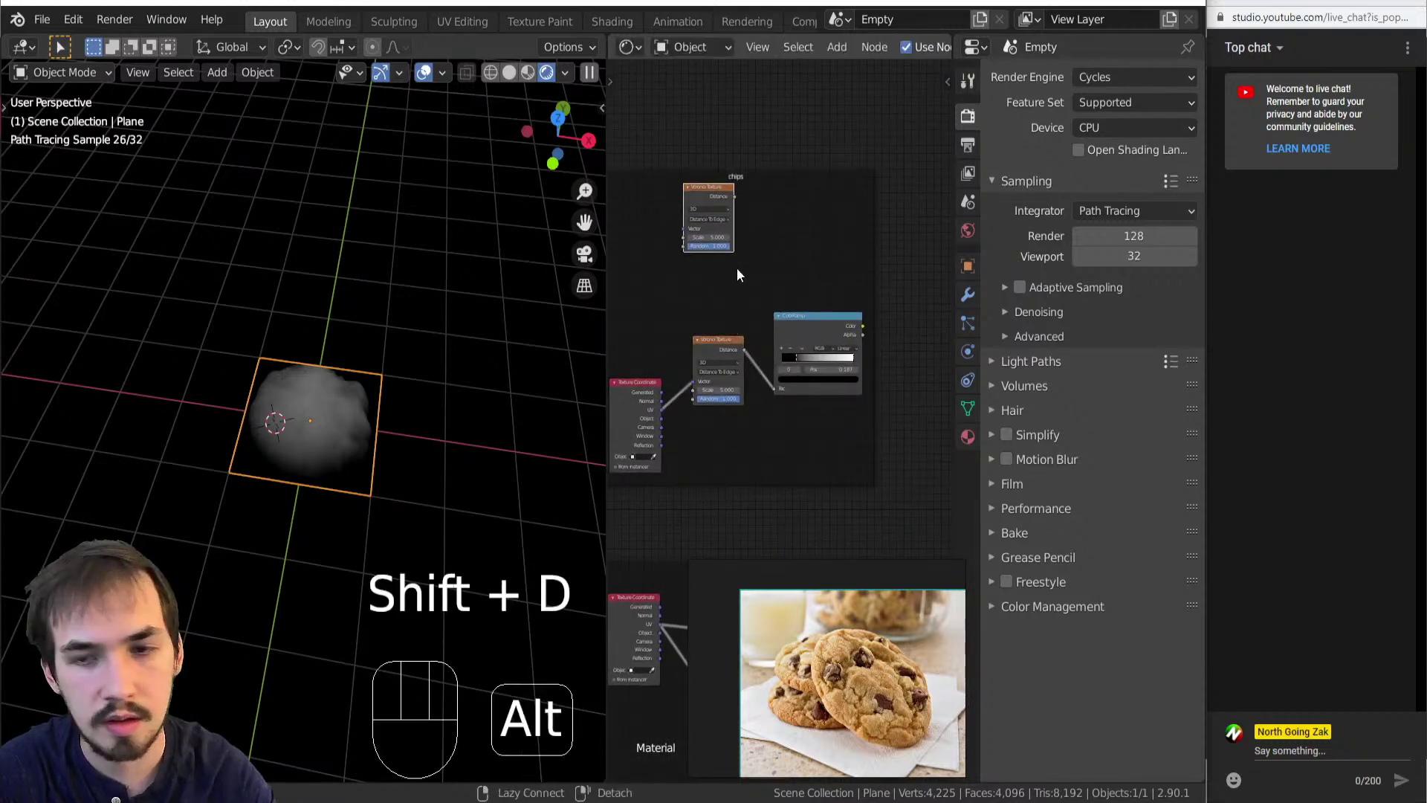
pyautogui.hotkey('alt', 'p')
pyautogui.scroll(1, 707, 253)
pyautogui.moveTo(707, 247); pyautogui.dragTo(786, 363, button='middle')
pyautogui.scroll(4, 787, 364)
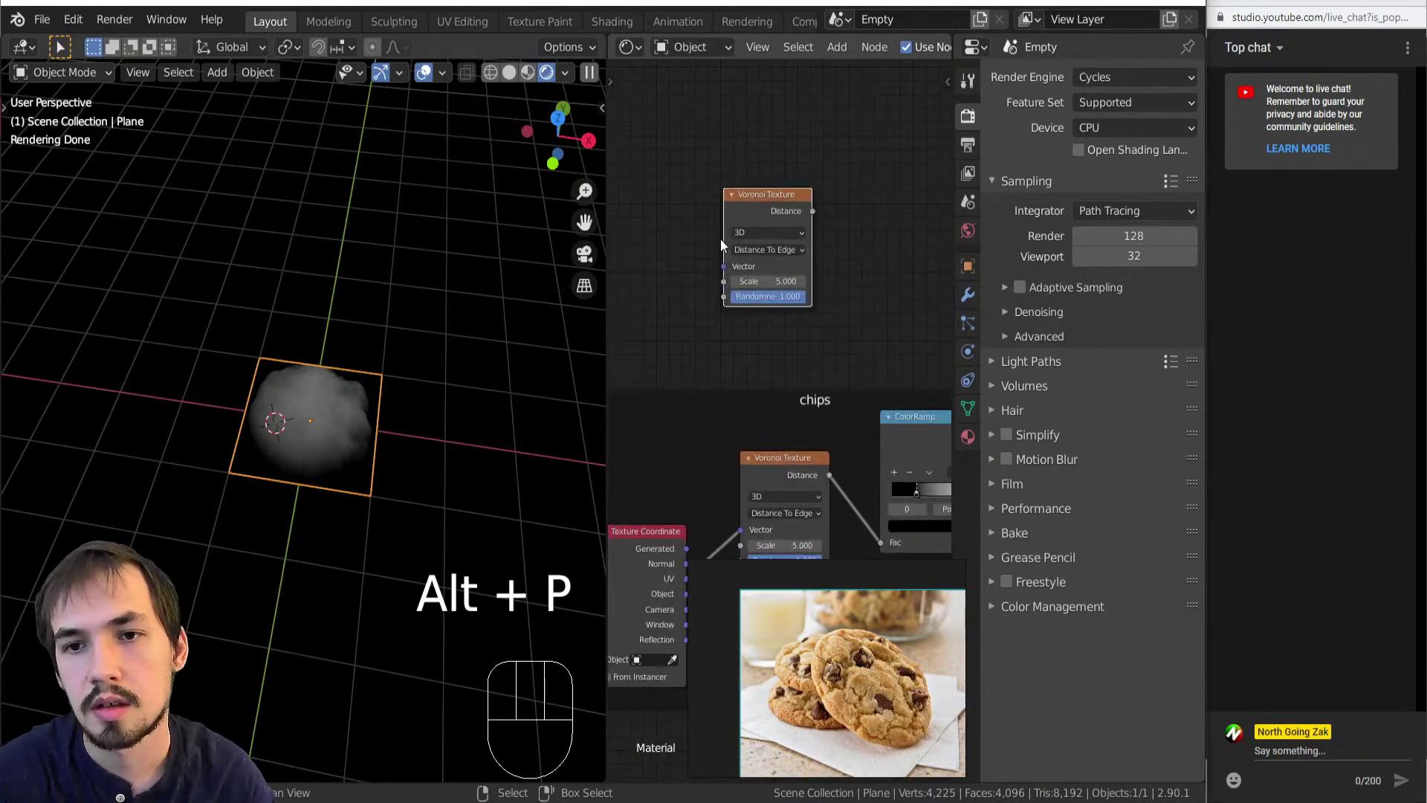
# Preview the duplicated Voronoi Texture on the plane and view the plane closer from above.
pyautogui.scroll(-5, 723, 290)
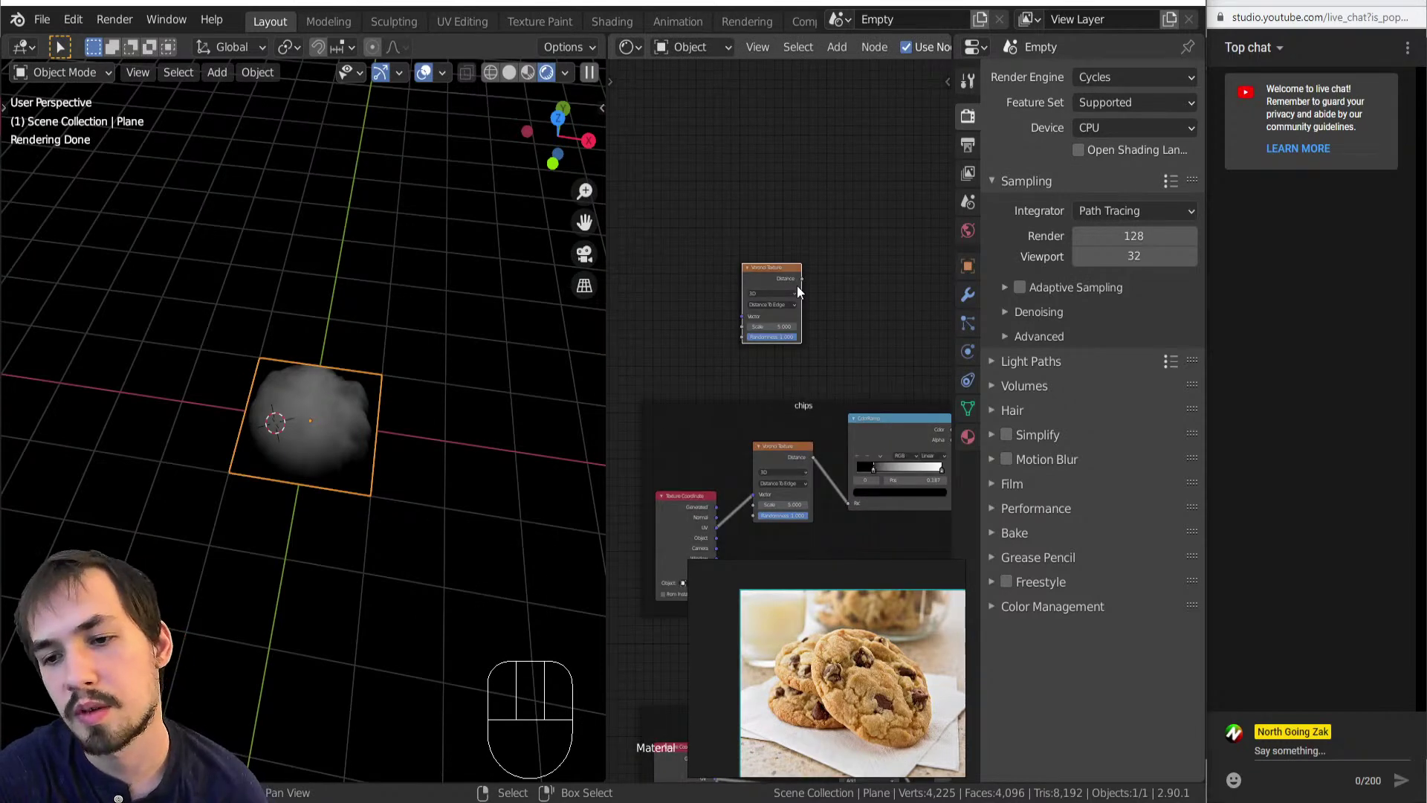
pyautogui.scroll(2, 789, 284)
pyautogui.keyDown('ctrl'); pyautogui.keyDown('shift'); pyautogui.click(751, 225); pyautogui.keyUp('shift'); pyautogui.keyUp('ctrl')
pyautogui.scroll(5, 357, 490)
pyautogui.moveTo(354, 503); pyautogui.dragTo(364, 509, button='middle')
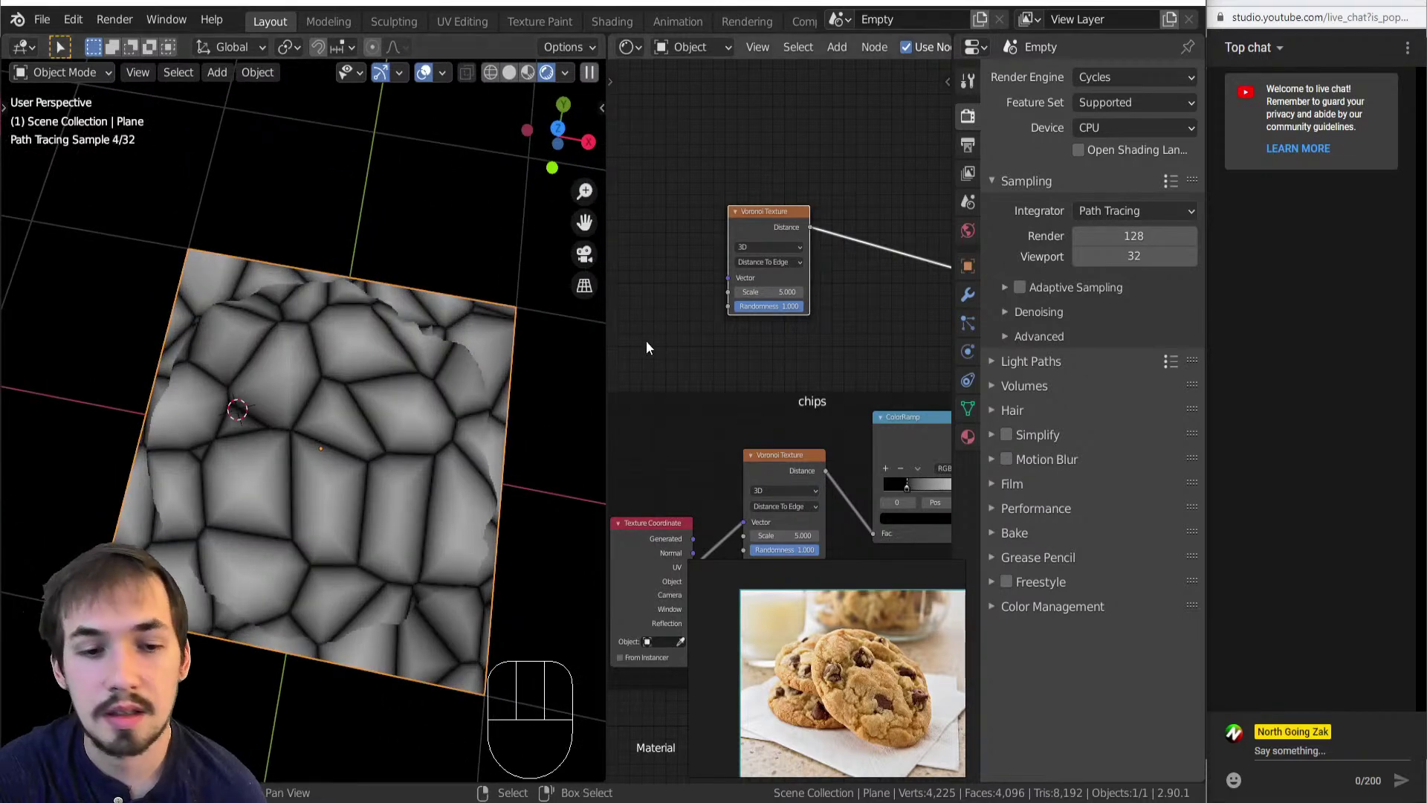
pyautogui.moveTo(746, 305); pyautogui.dragTo(870, 335, button='middle')
pyautogui.hotkey('shift', 'a')
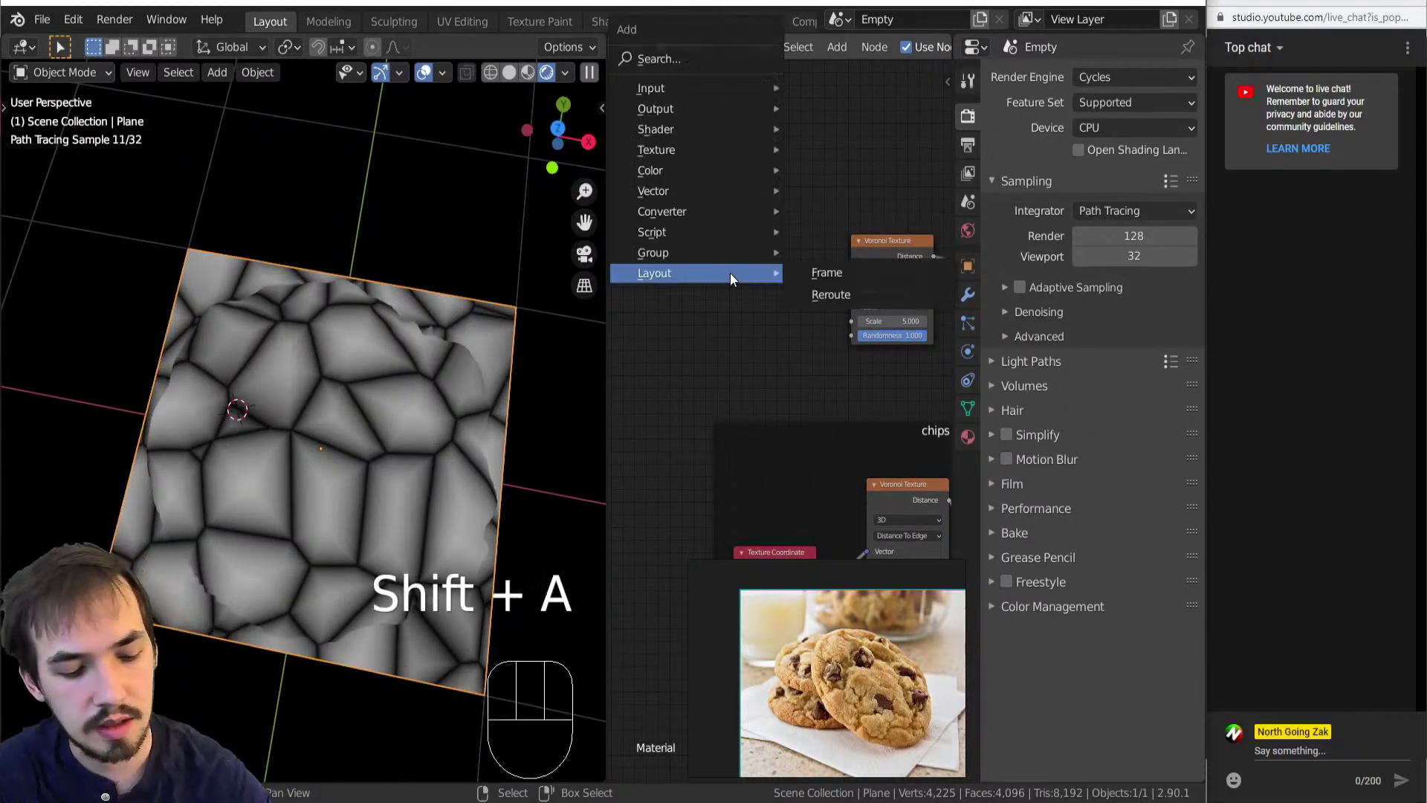
pyautogui.press('t')
pyautogui.press('n')
pyautogui.rightClick(785, 263)
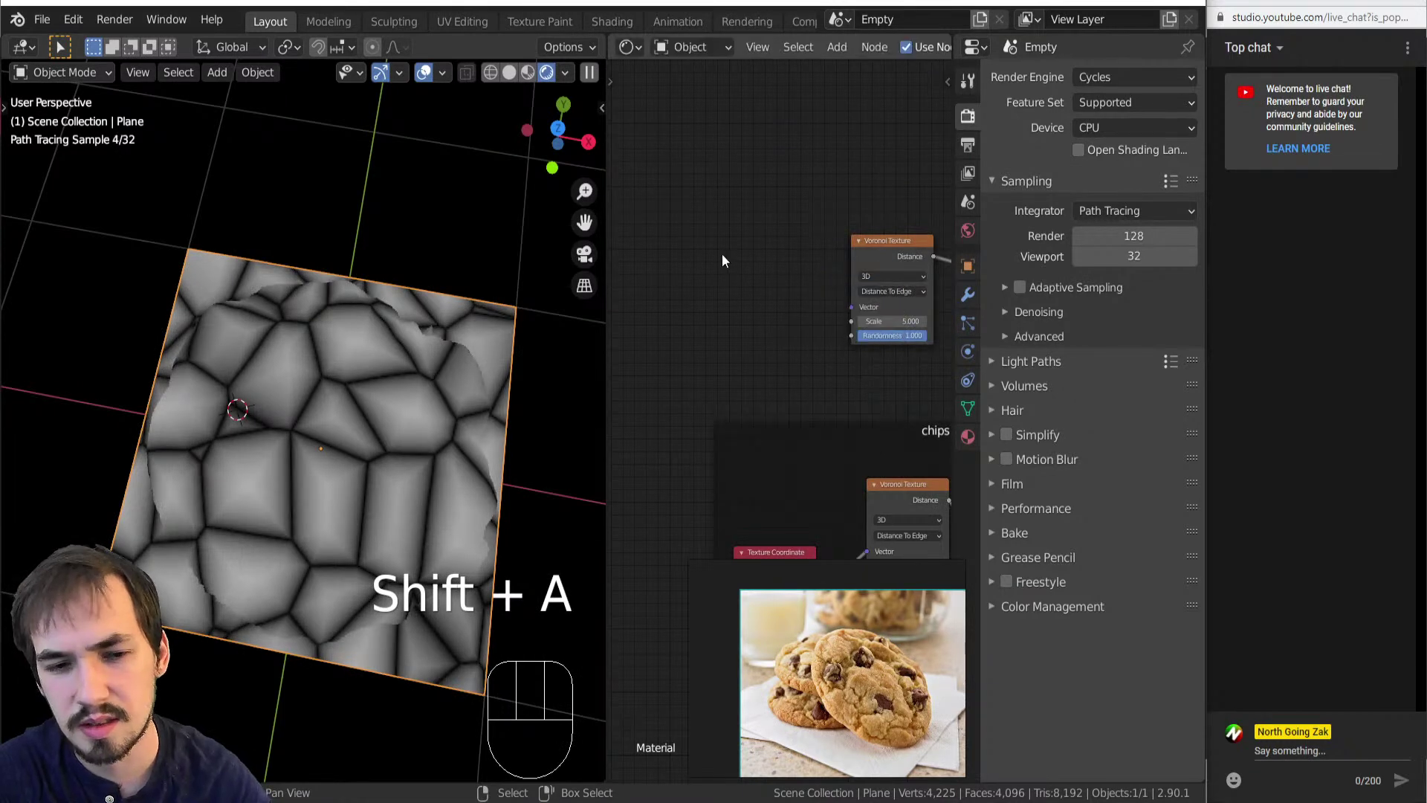
# Add a Texture Coordinate node before the duplicated Voronoi Texture and connect its UV output to the Vector input.
pyautogui.hotkey('shift', 'a')
pyautogui.press('i')
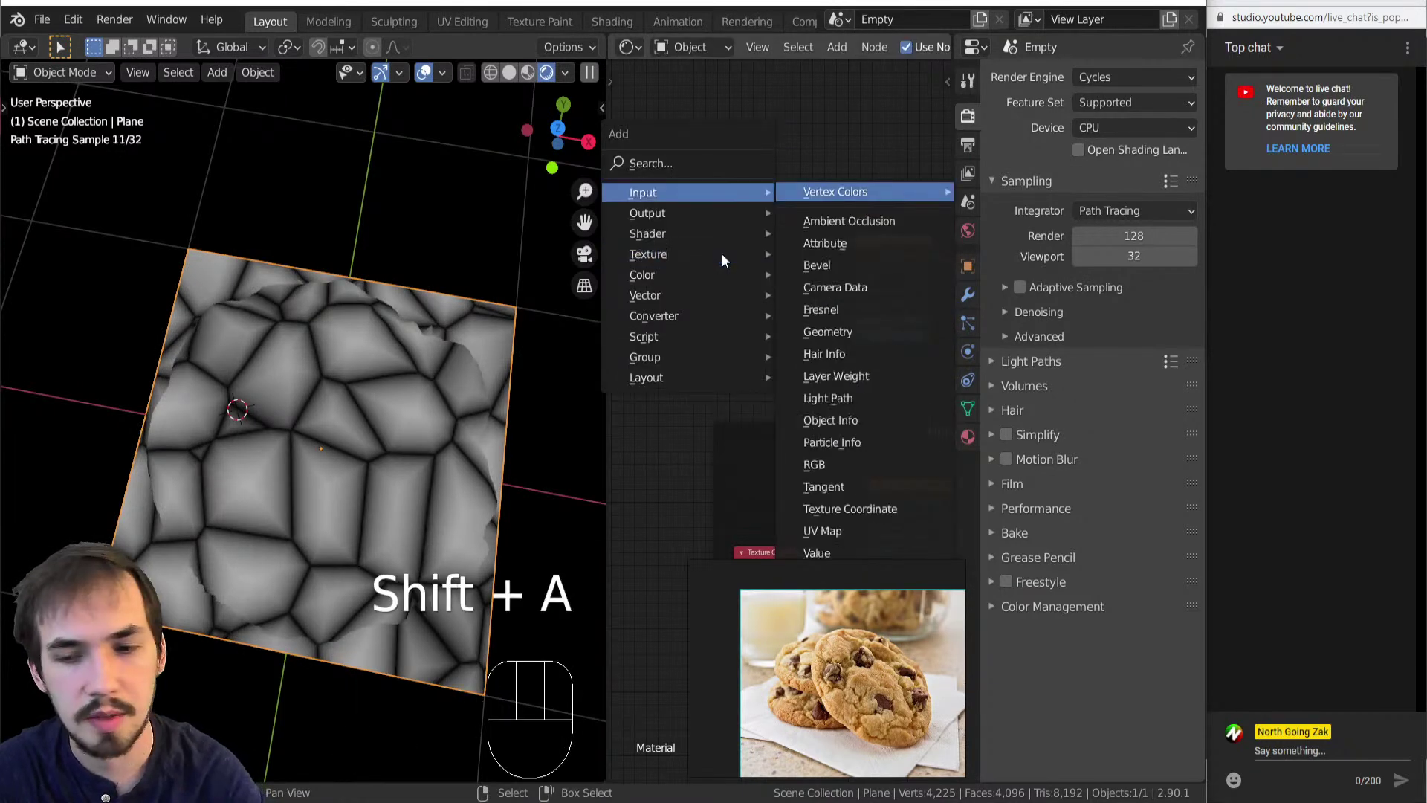
pyautogui.press('x')
pyautogui.click(695, 225)
pyautogui.scroll(2, 731, 321)
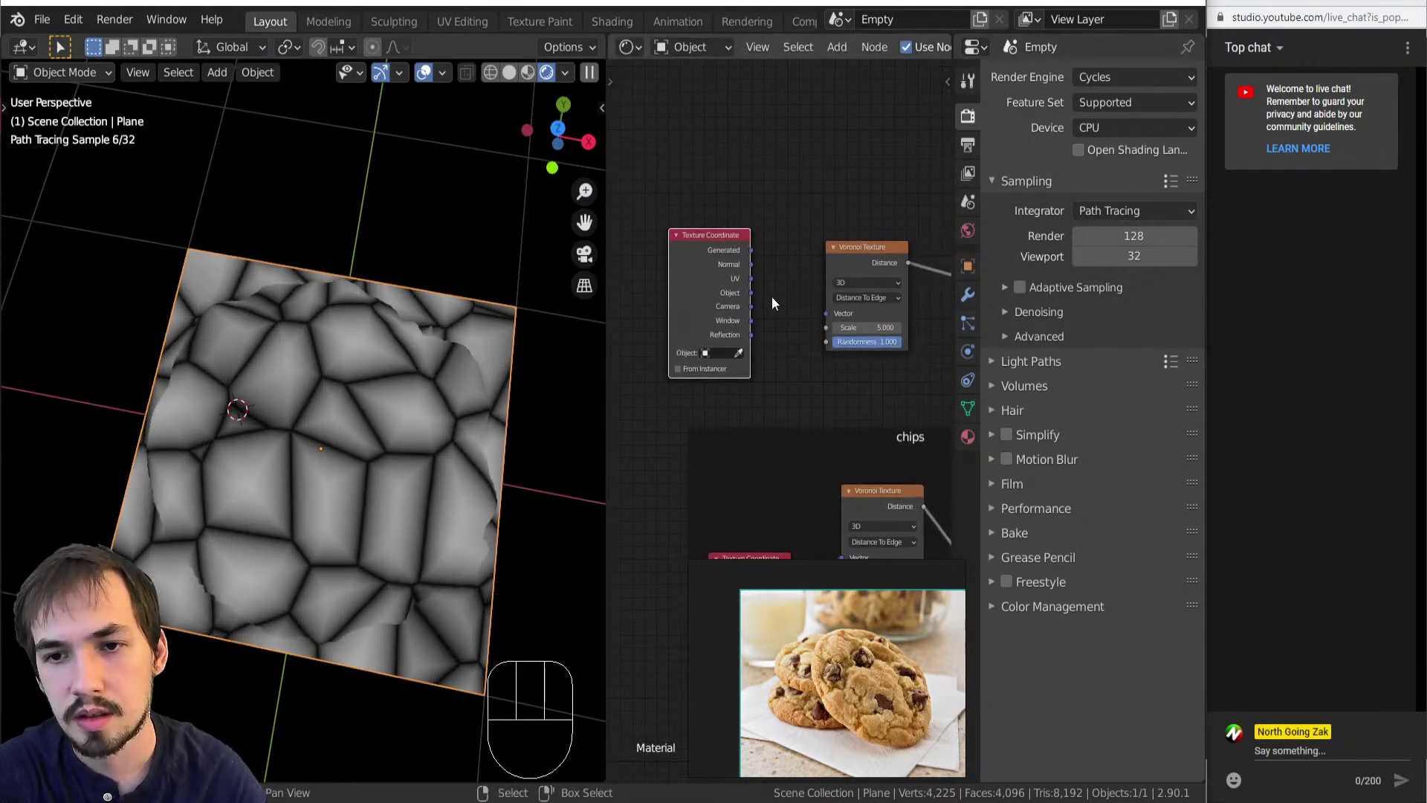
pyautogui.moveTo(731, 320); pyautogui.dragTo(708, 345, button='middle')
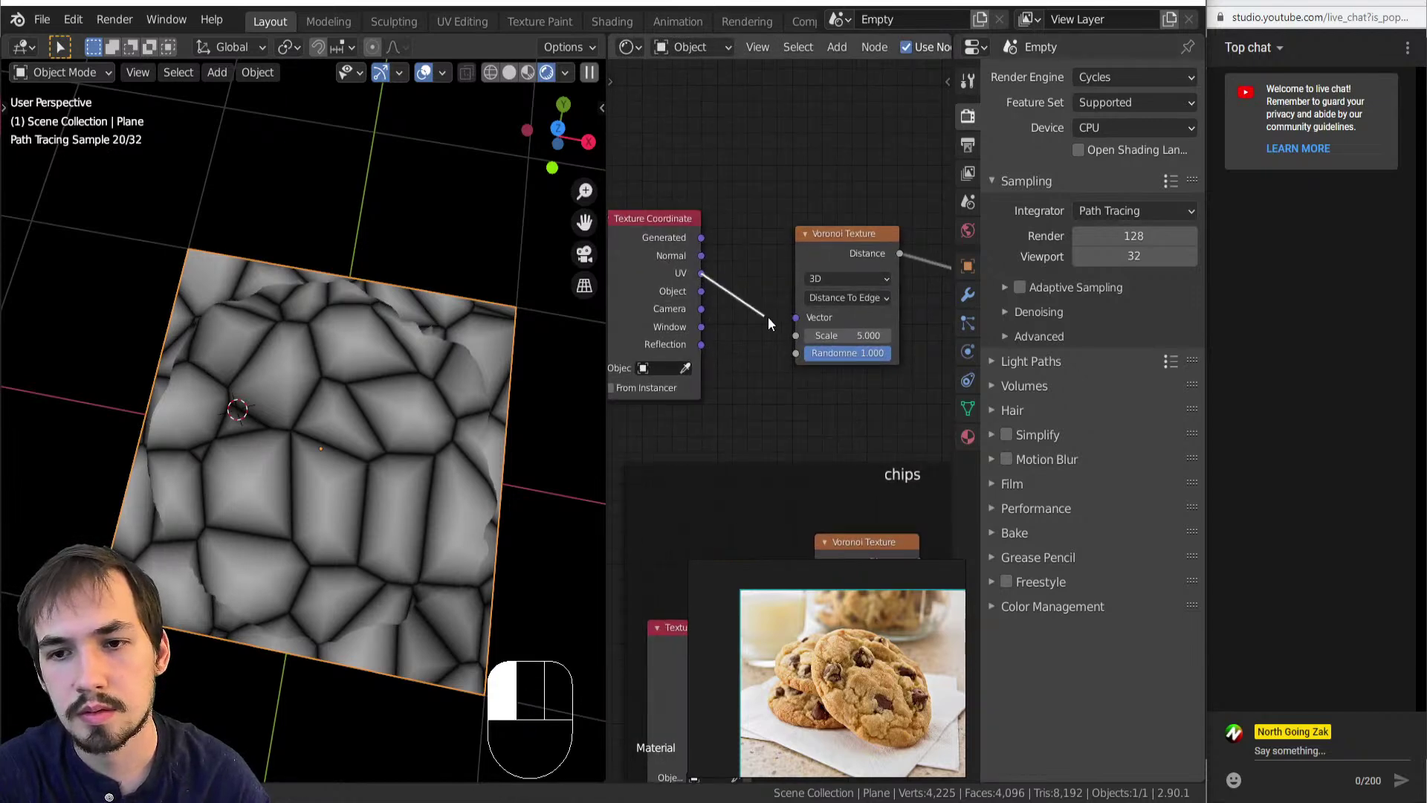
pyautogui.moveTo(795, 325); pyautogui.dragTo(796, 318)
# Try Generated coordinates on the duplicated Voronoi Texture, compare the pattern on the displaced plane, and reconnect the UV output.
pyautogui.moveTo(341, 395); pyautogui.dragTo(268, 327, button='middle')
pyautogui.moveTo(700, 238); pyautogui.dragTo(796, 318)
pyautogui.moveTo(391, 514); pyautogui.dragTo(474, 554, button='middle')
pyautogui.moveTo(354, 553); pyautogui.dragTo(302, 474, button='middle')
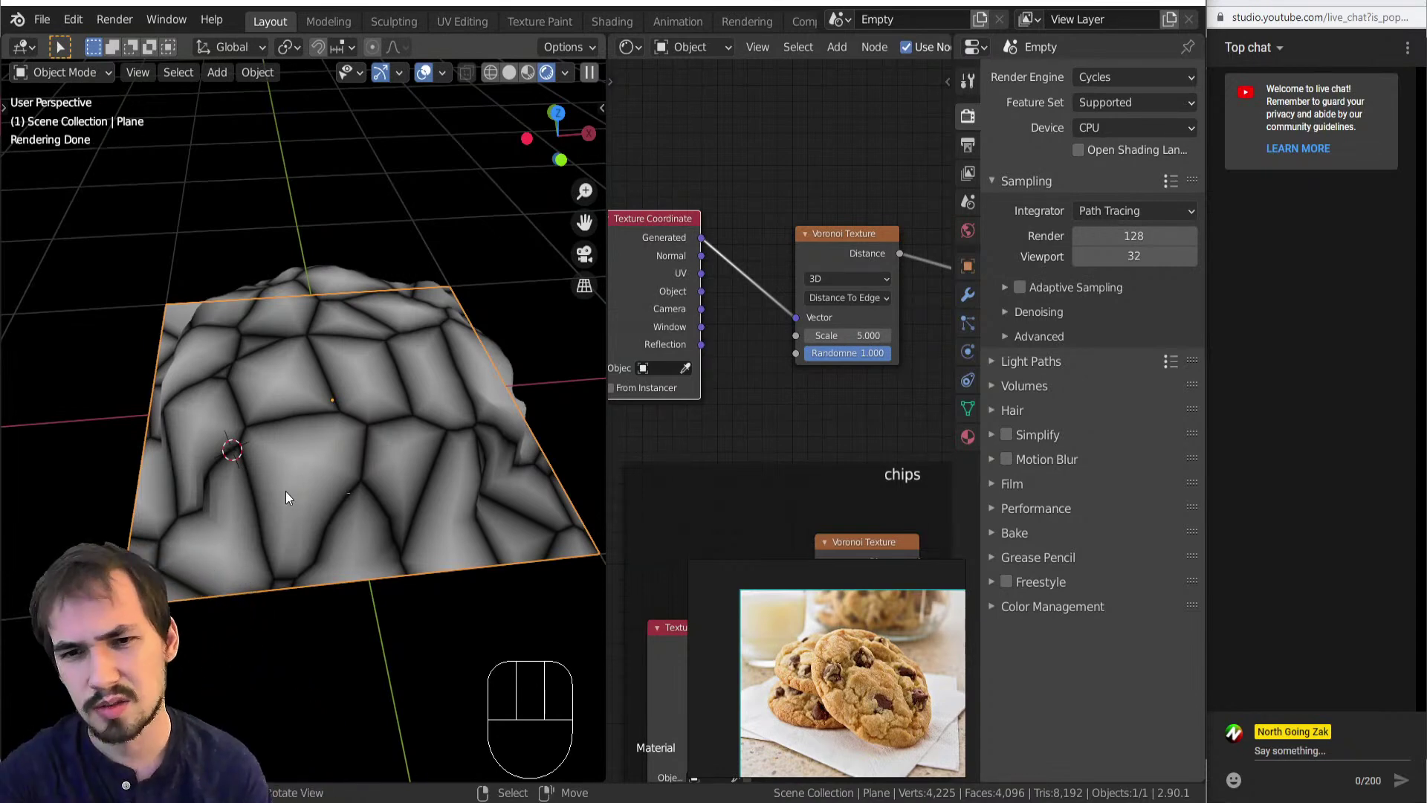
pyautogui.moveTo(700, 273); pyautogui.dragTo(798, 320)
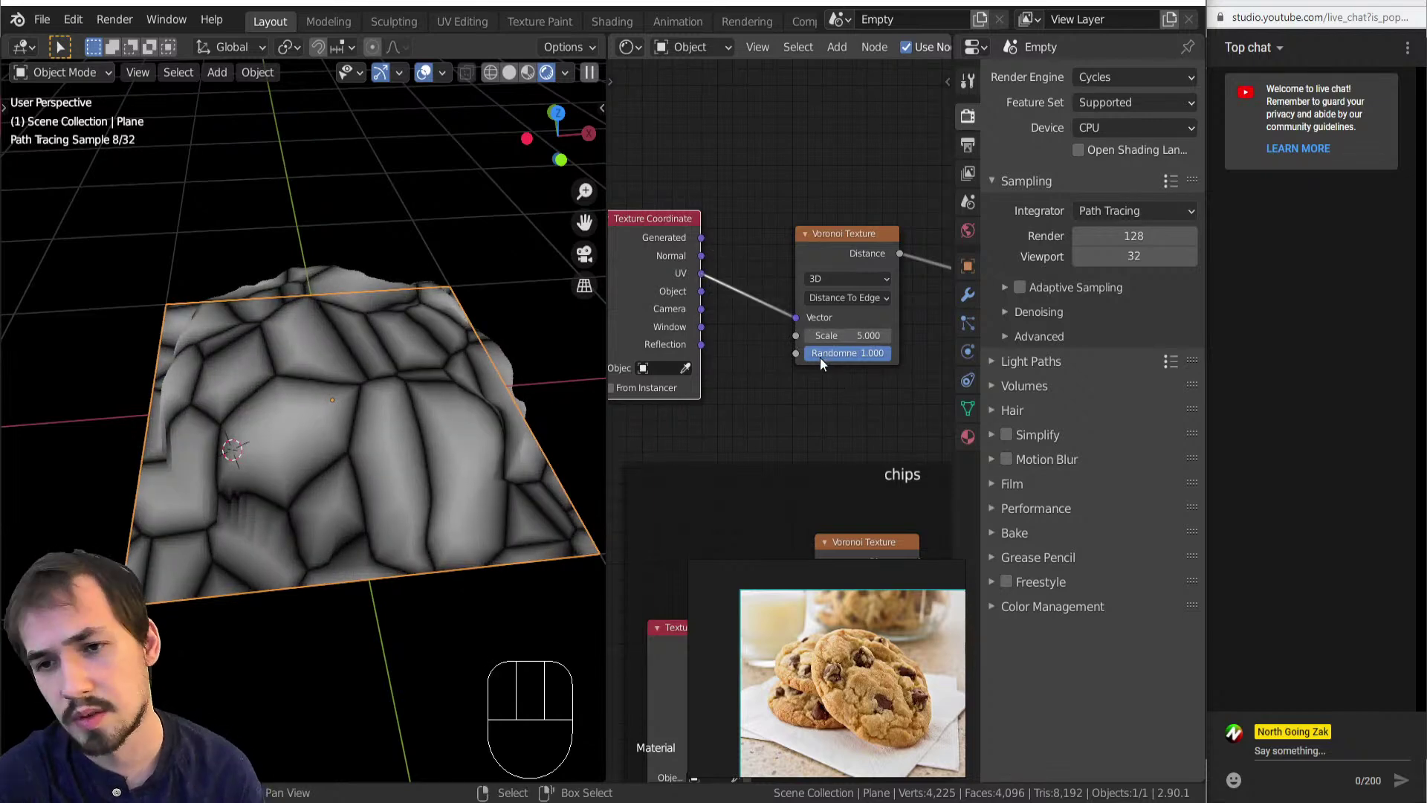
# Set the duplicated Voronoi Texture's Scale to 5.100.
pyautogui.moveTo(841, 328); pyautogui.dragTo(786, 380, button='middle')
pyautogui.scroll(2, 763, 394)
pyautogui.moveTo(773, 354)
pyautogui.mouseDown()
pyautogui.moveTo(820, 354)
pyautogui.moveTo(763, 354)
pyautogui.moveTo(774, 354)
pyautogui.mouseUp()
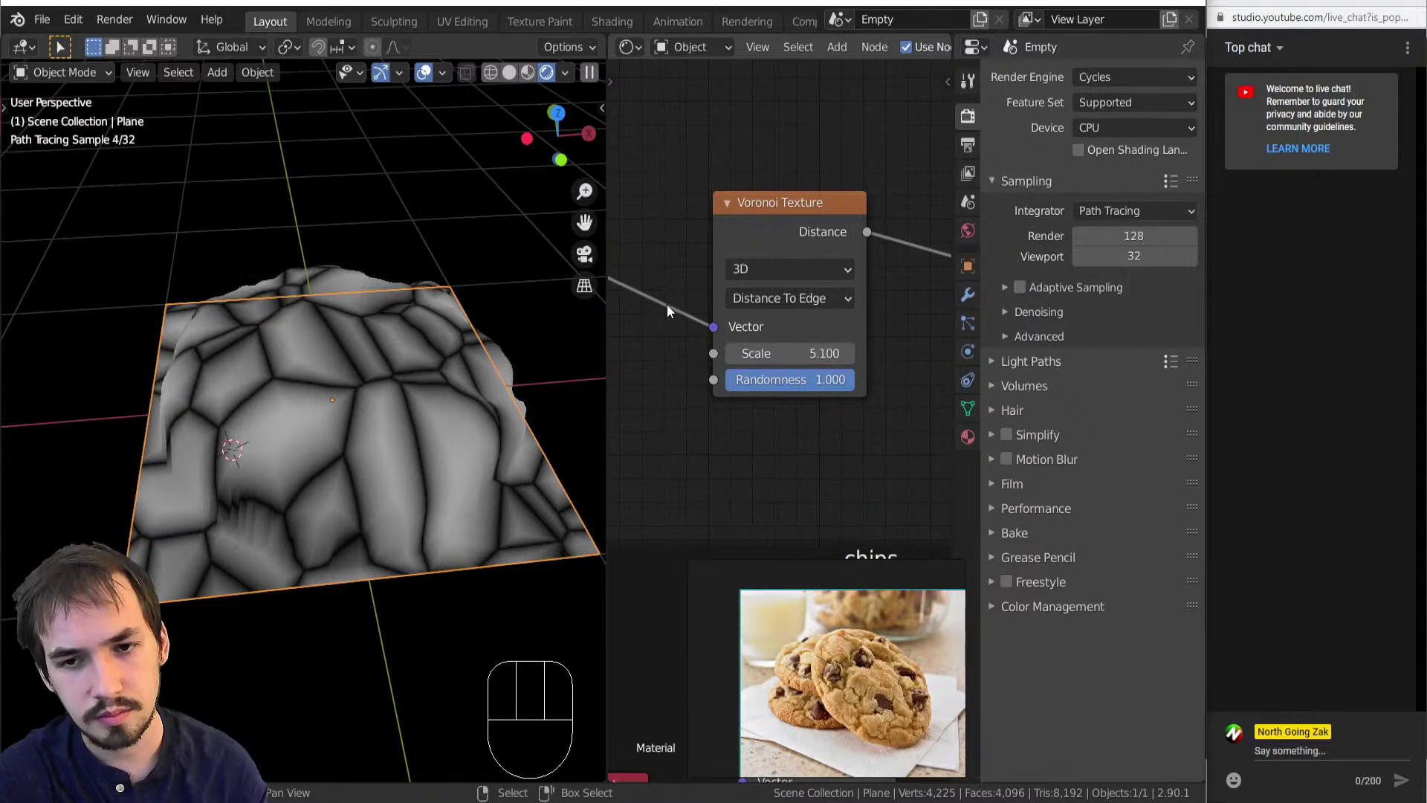
# Insert a MixRGB node between the Texture Coordinate and the duplicated Voronoi Texture, with its blend mode set to Linear Light.
pyautogui.scroll(-3, 738, 362)
pyautogui.hotkey('shift', 'a')
pyautogui.moveTo(746, 366)
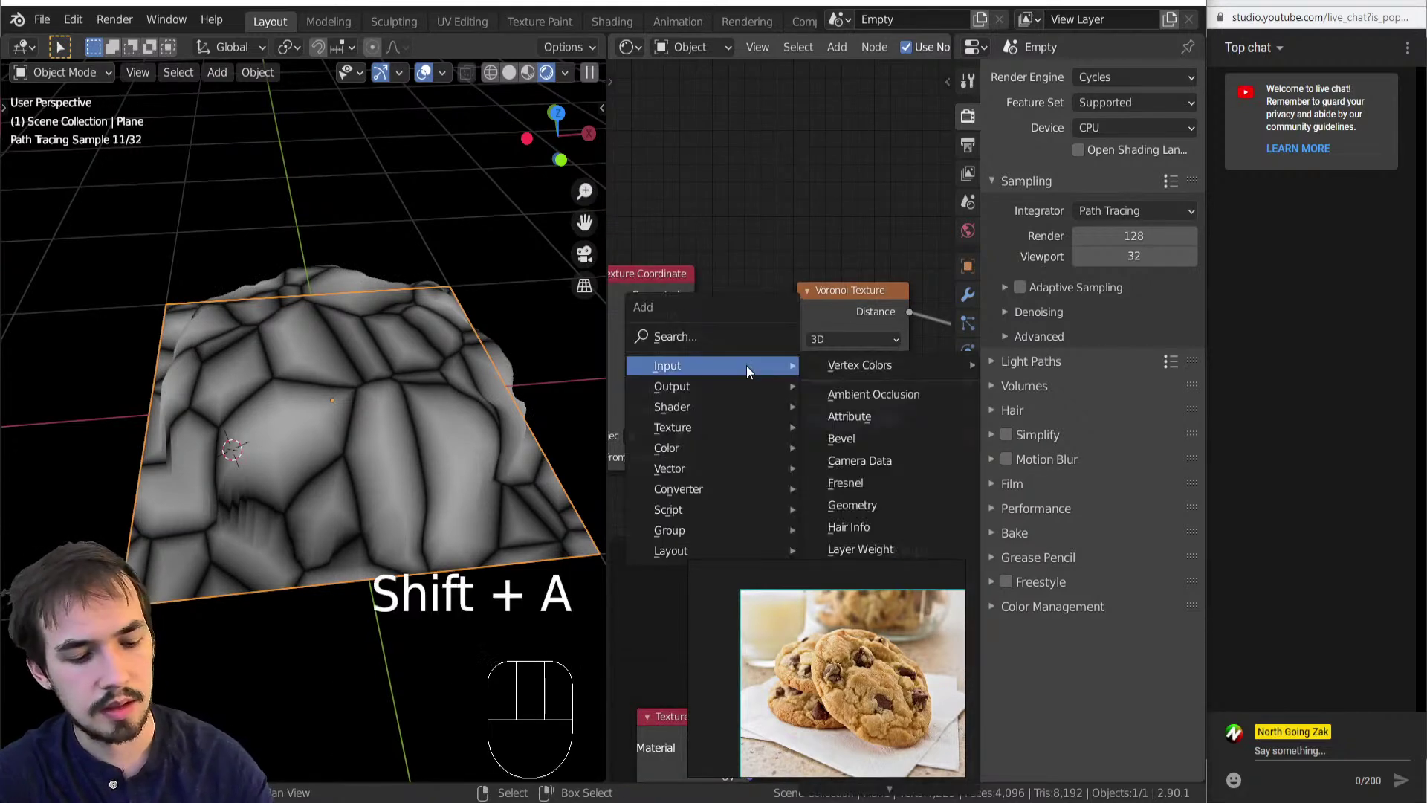
pyautogui.press('c')
pyautogui.press('m')
pyautogui.click(738, 322)
pyautogui.click(806, 380)
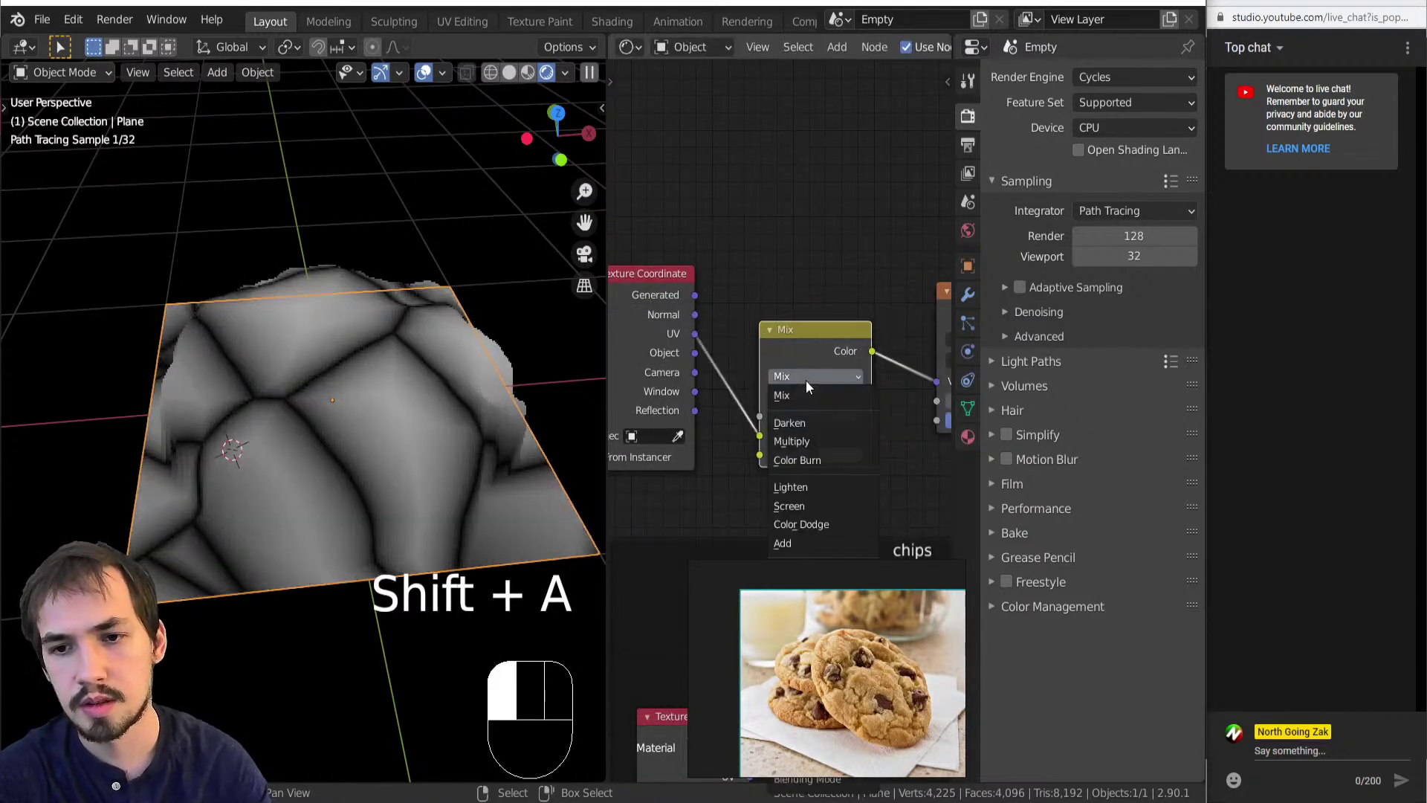
pyautogui.press('a')
pyautogui.click(806, 380)
pyautogui.press('i')
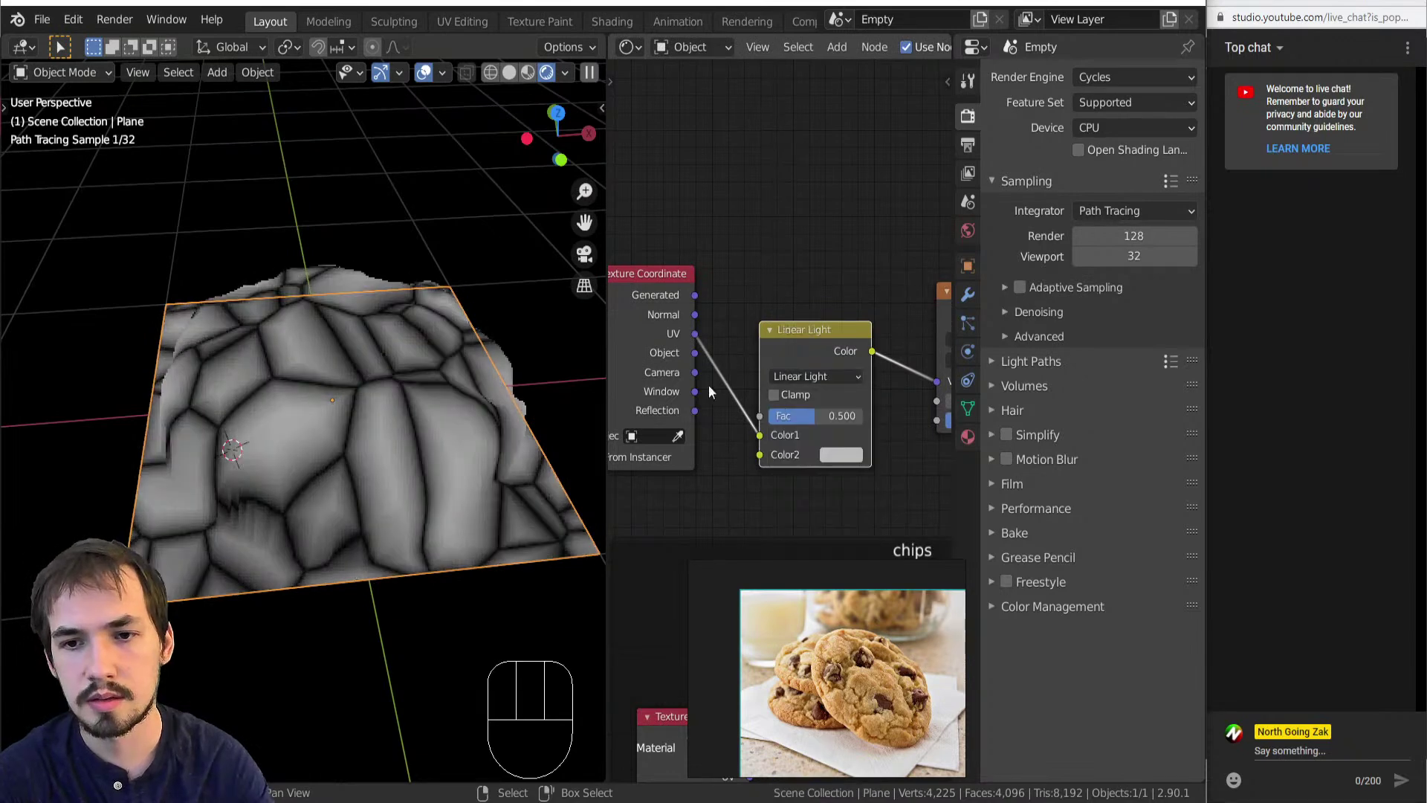
# Move the Linear Light node up and add a Noise Texture above it, feeding the noise Color into Color2.
pyautogui.scroll(-2, 736, 416)
pyautogui.click(719, 429)
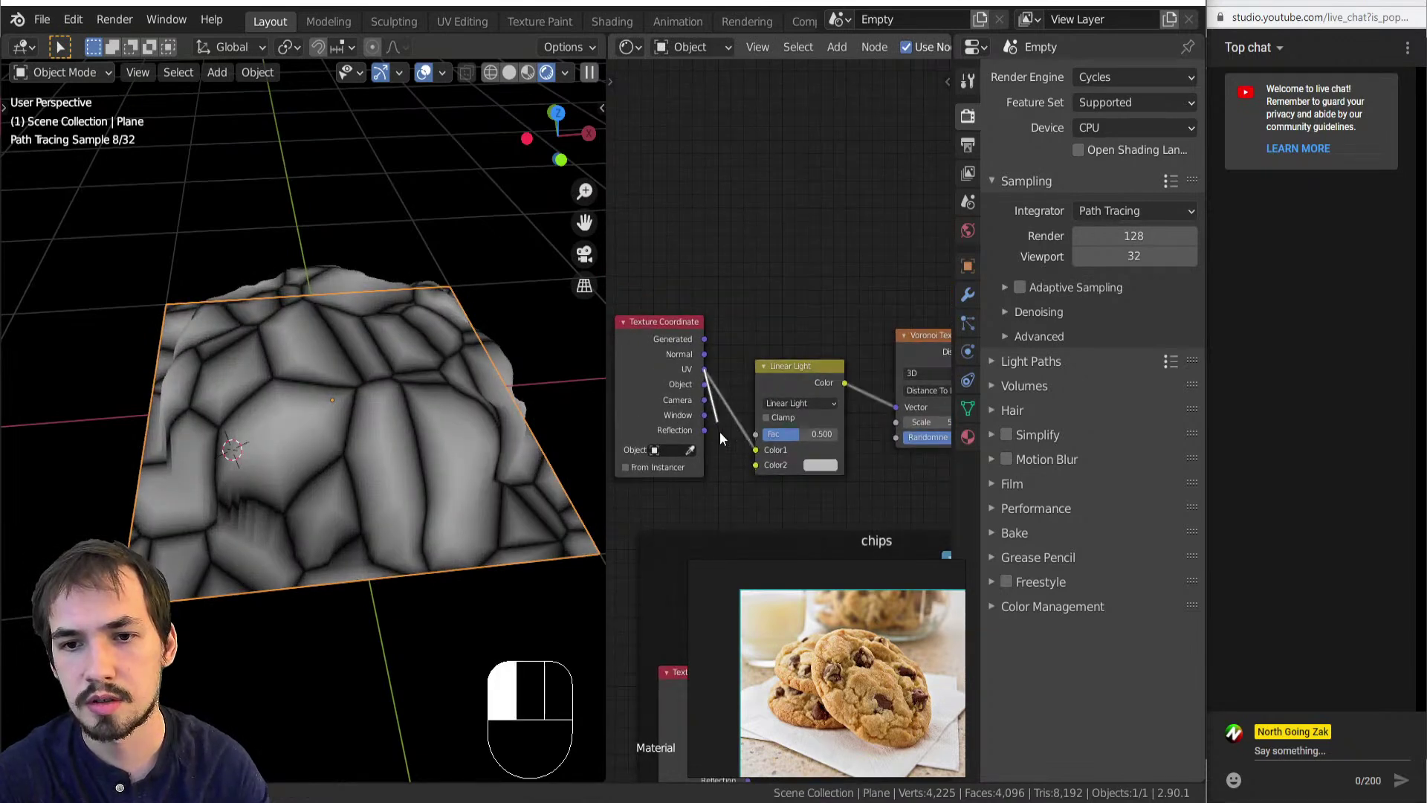
pyautogui.moveTo(727, 388); pyautogui.dragTo(735, 390)
pyautogui.moveTo(781, 372); pyautogui.dragTo(794, 282)
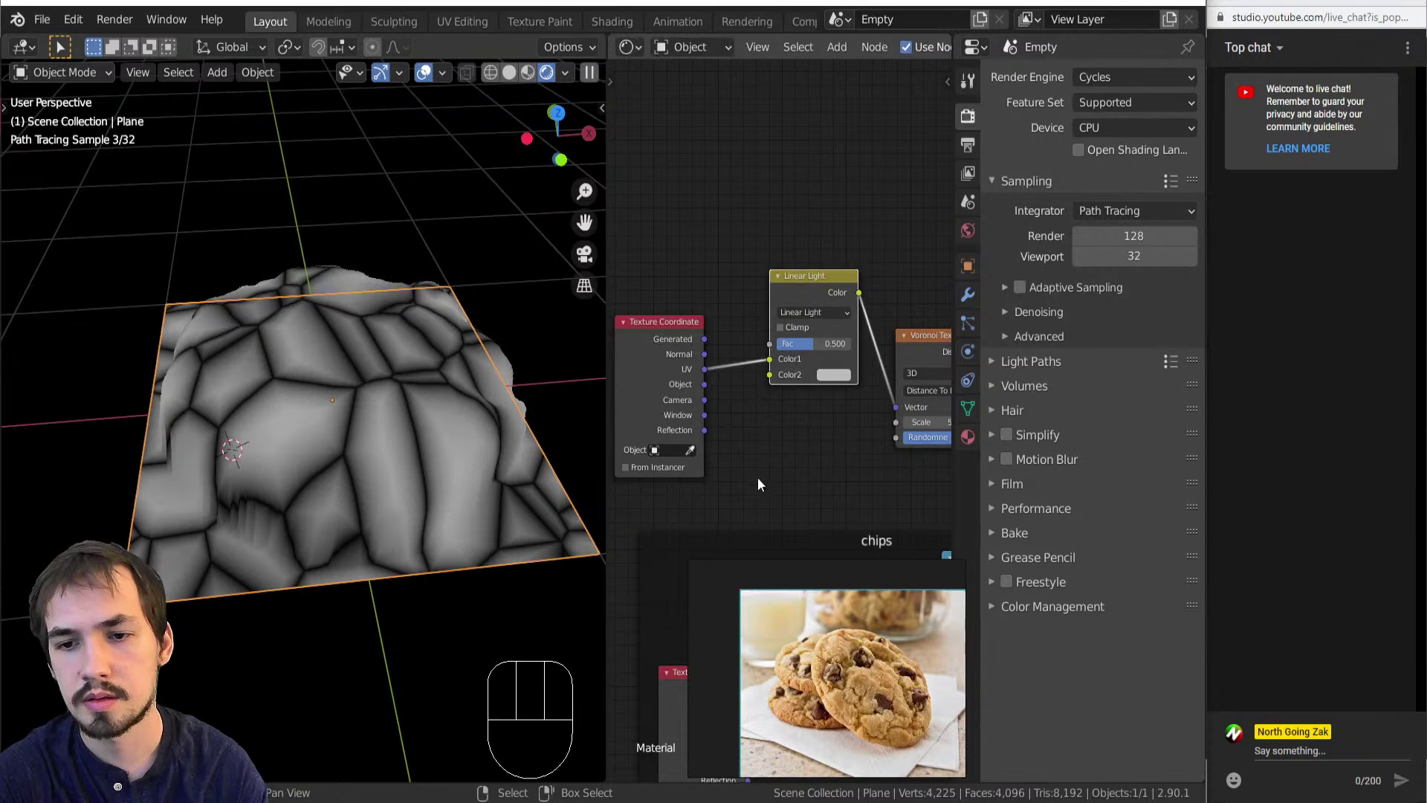
pyautogui.hotkey('shift', 'a')
pyautogui.press('t')
pyautogui.press('n')
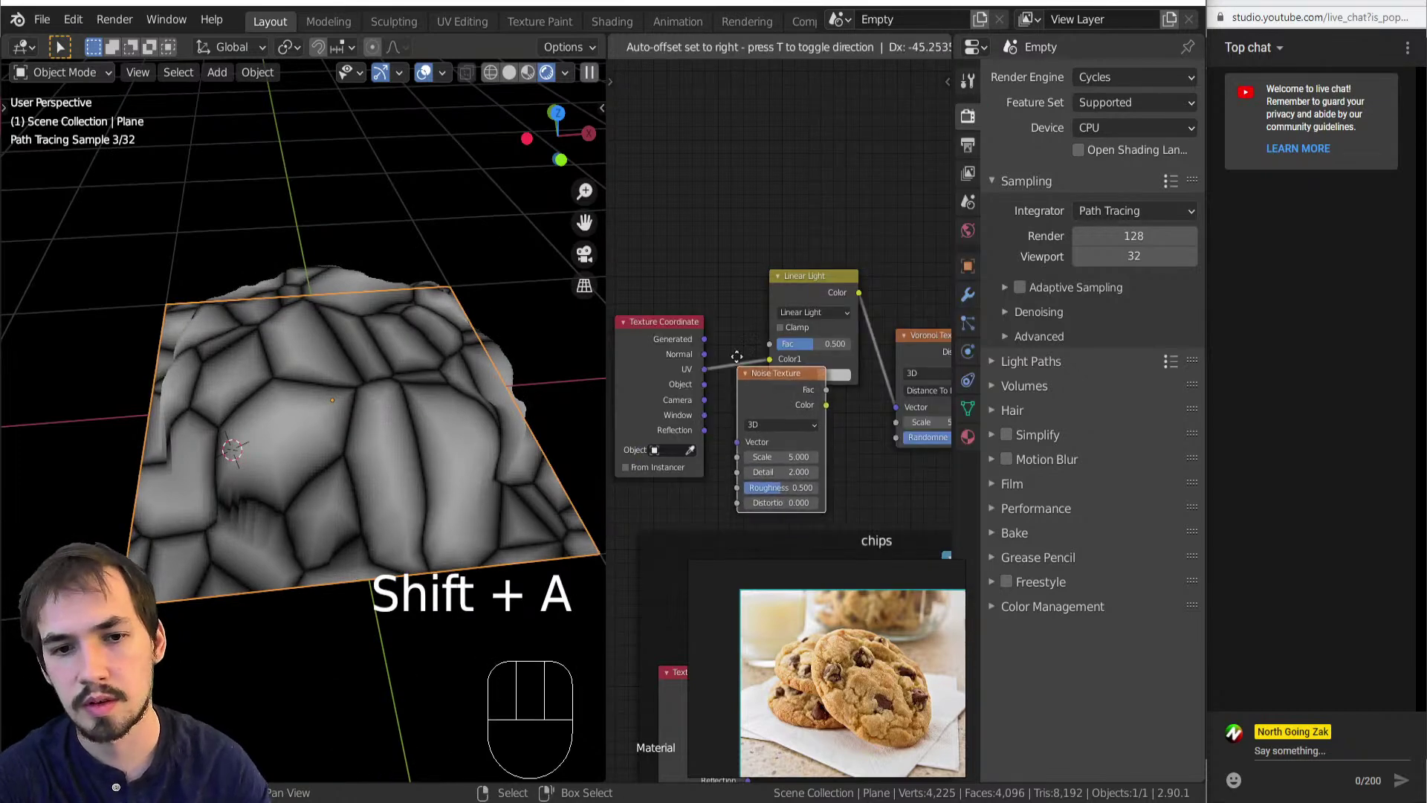
pyautogui.click(746, 160)
pyautogui.moveTo(747, 160); pyautogui.dragTo(747, 201)
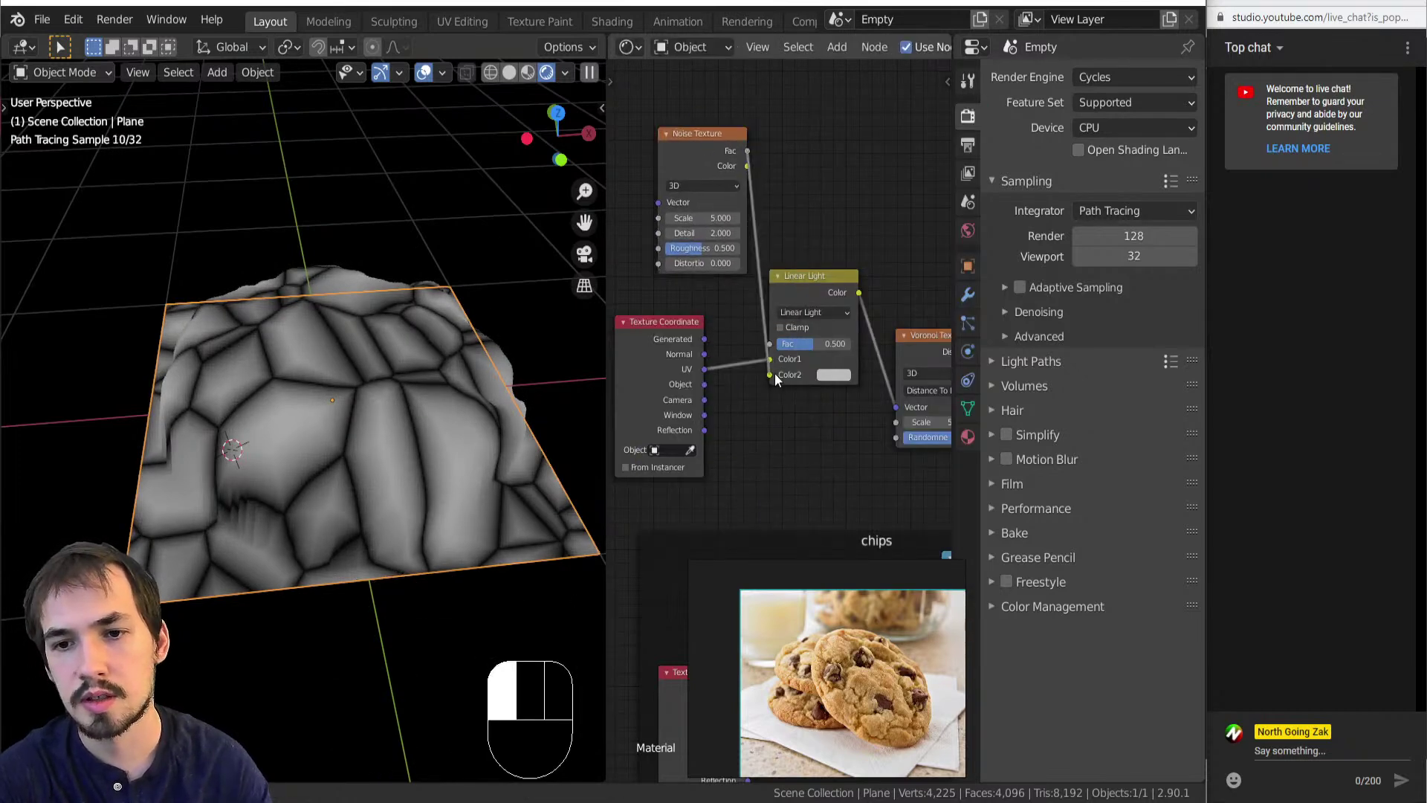
pyautogui.moveTo(778, 381); pyautogui.dragTo(773, 377)
pyautogui.moveTo(752, 305); pyautogui.dragTo(782, 351, button='middle')
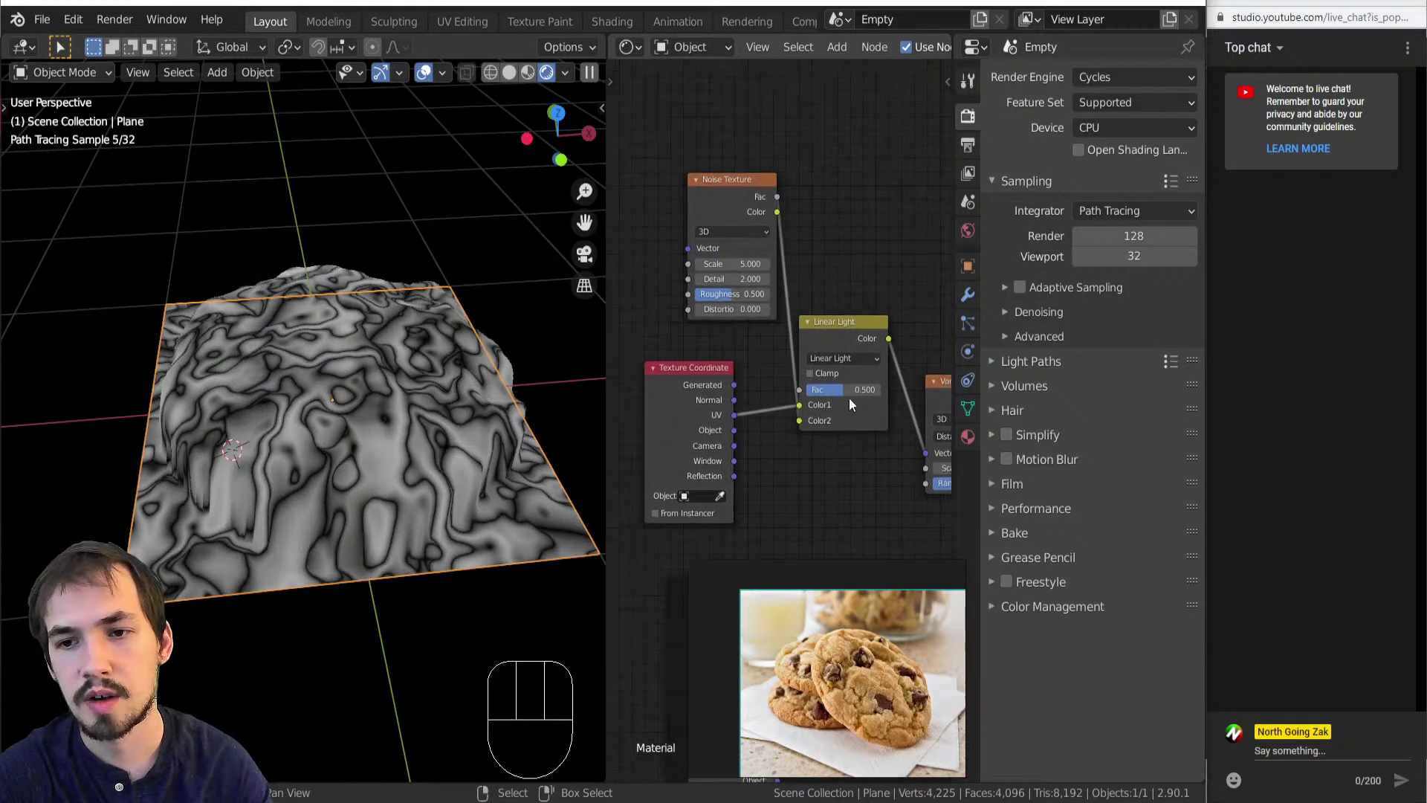
# Set the Linear Light factor to 0.097, move the Texture Coordinate node aside, and connect UV to the Noise Texture's Vector.
pyautogui.moveTo(843, 389); pyautogui.dragTo(819, 369)
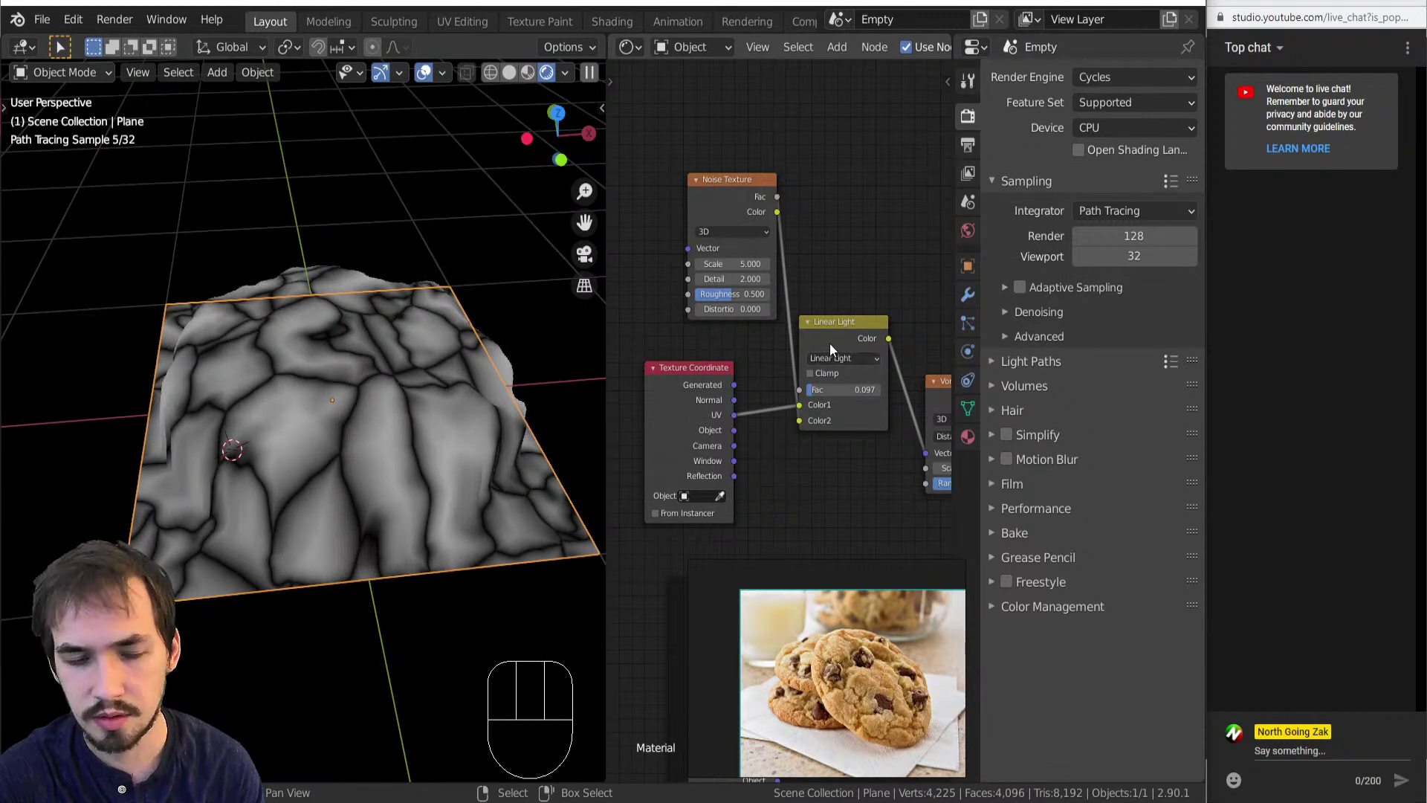
pyautogui.click(854, 341)
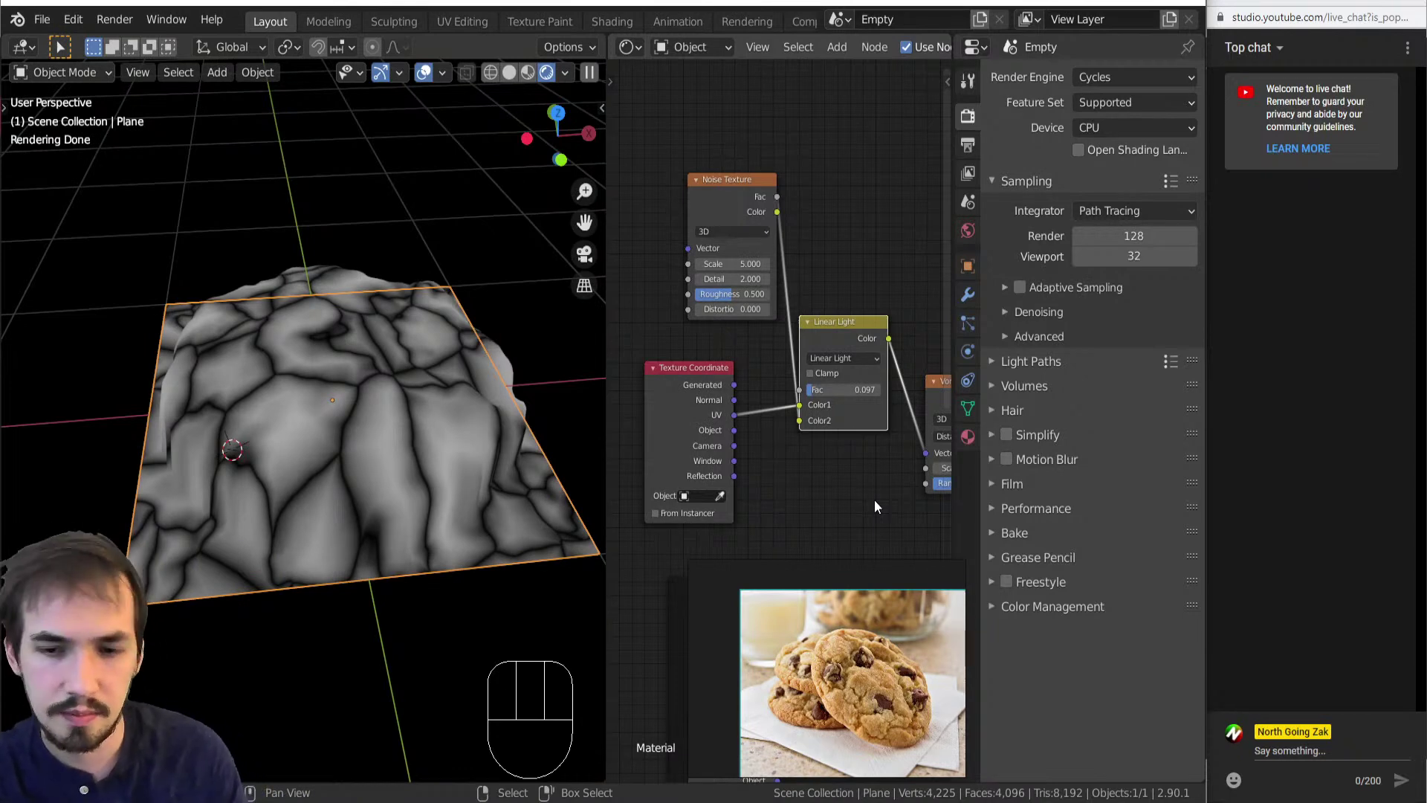
pyautogui.moveTo(733, 400); pyautogui.dragTo(657, 400)
pyautogui.moveTo(695, 405); pyautogui.dragTo(680, 303)
pyautogui.moveTo(693, 248); pyautogui.dragTo(689, 248)
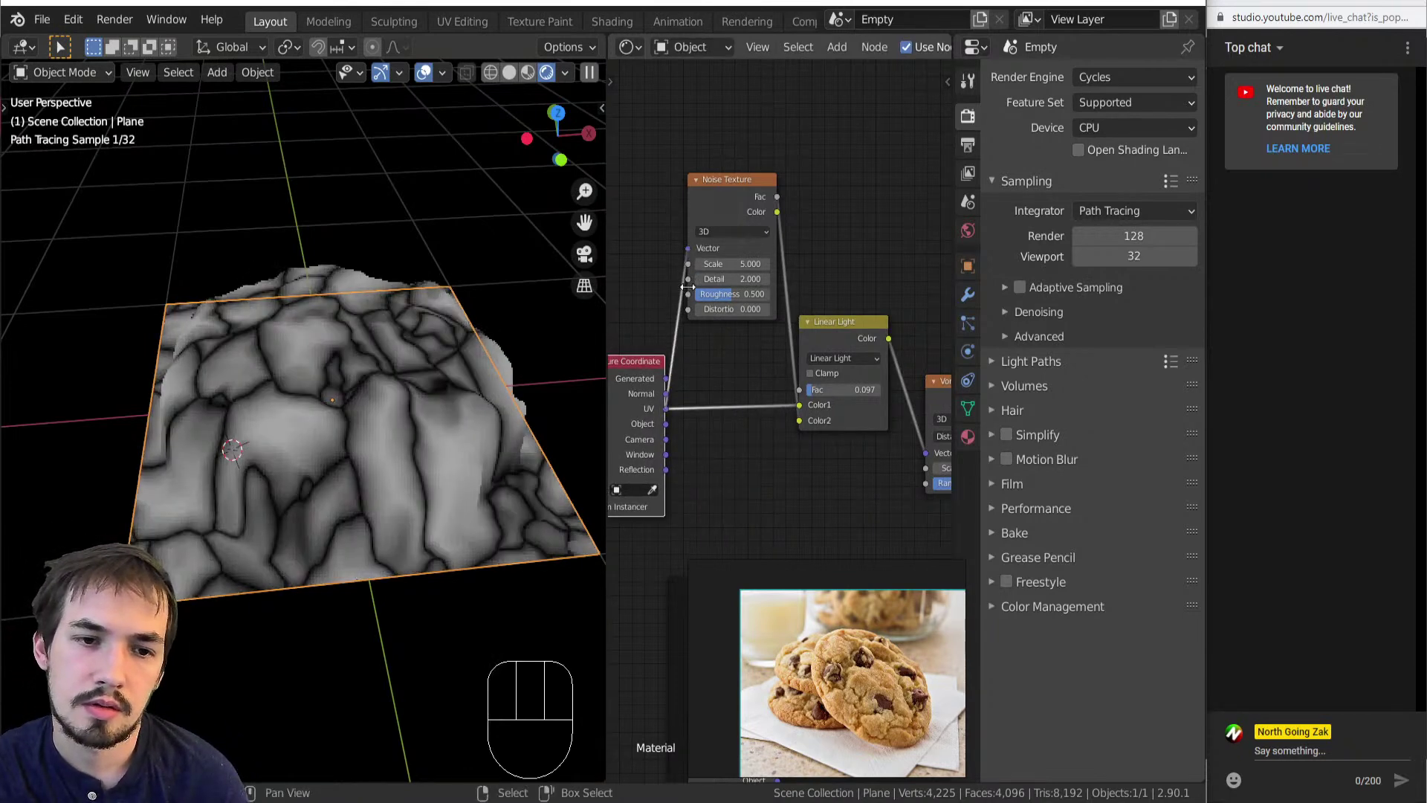
# Fine-tune the Linear Light factor to 0.094 and inspect the distorted cells from above.
pyautogui.moveTo(837, 399)
pyautogui.keyDown('shift'); pyautogui.mouseDown()
pyautogui.moveTo(818, 398)
pyautogui.moveTo(834, 399)
pyautogui.mouseUp(); pyautogui.keyUp('shift')
pyautogui.moveTo(475, 488); pyautogui.dragTo(445, 550, button='middle')
pyautogui.scroll(3, 355, 525)
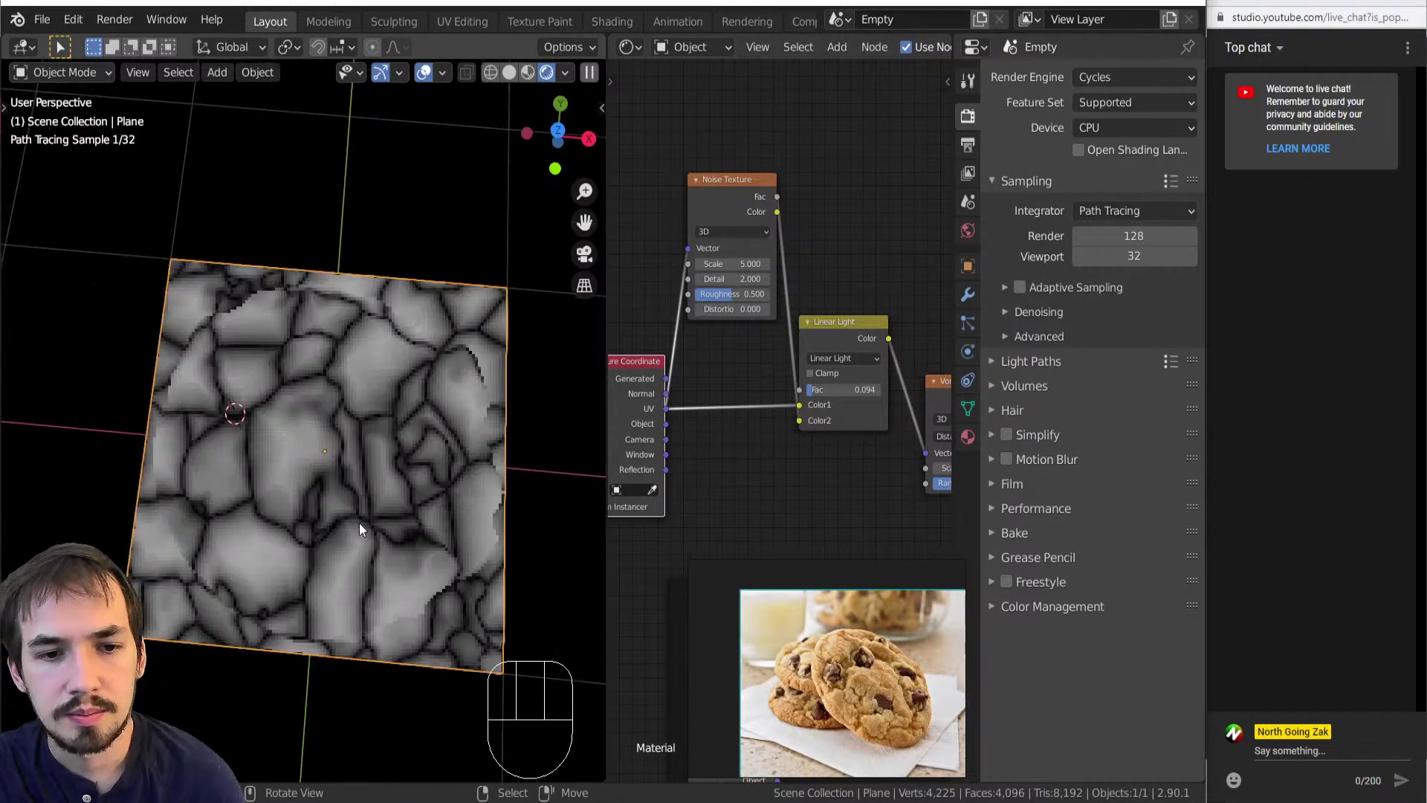
# Move the duplicated Voronoi Texture farther right of the Linear Light node to make room.
pyautogui.moveTo(751, 502); pyautogui.dragTo(737, 470, button='middle')
pyautogui.scroll(-2, 666, 440)
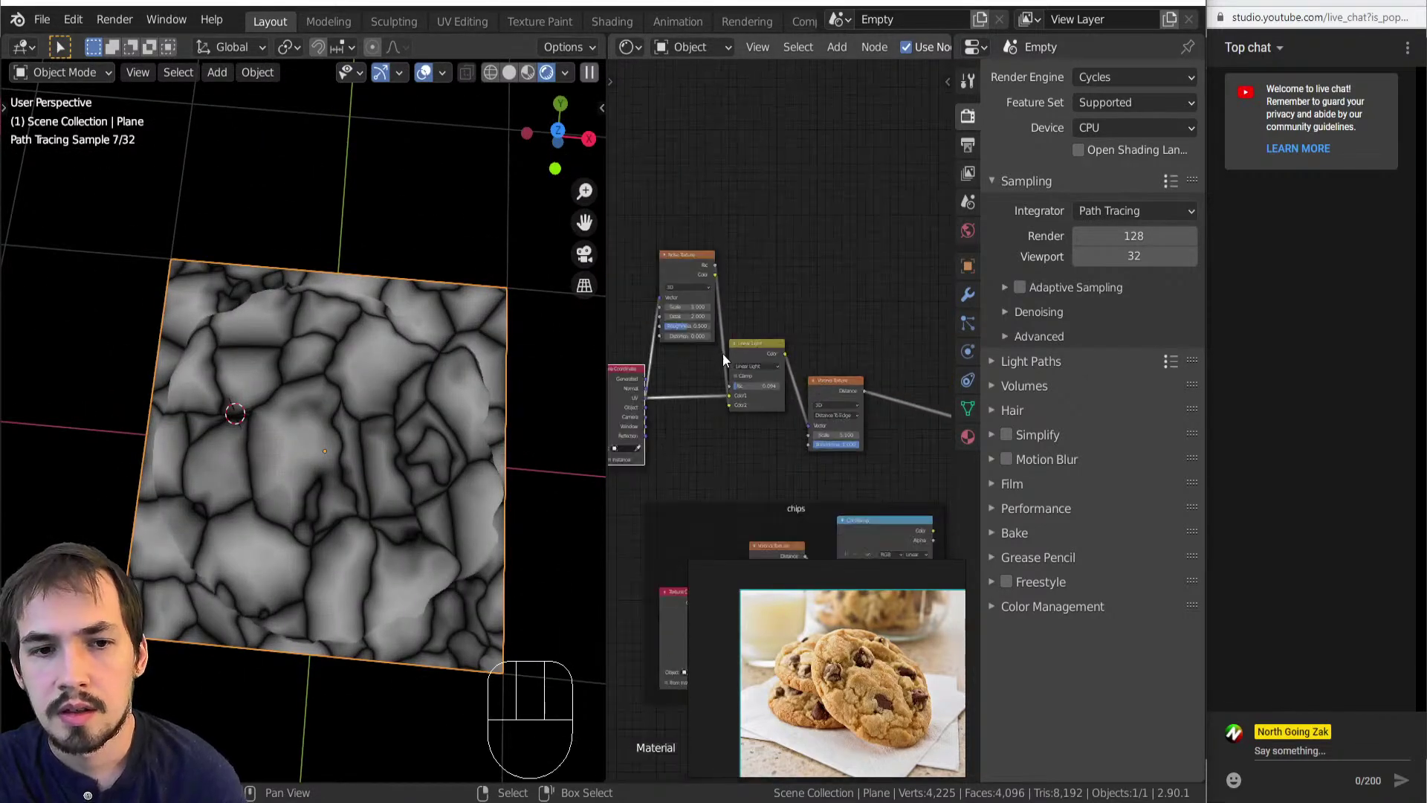
pyautogui.scroll(1, 272, 453)
pyautogui.moveTo(858, 404); pyautogui.dragTo(863, 364, button='middle')
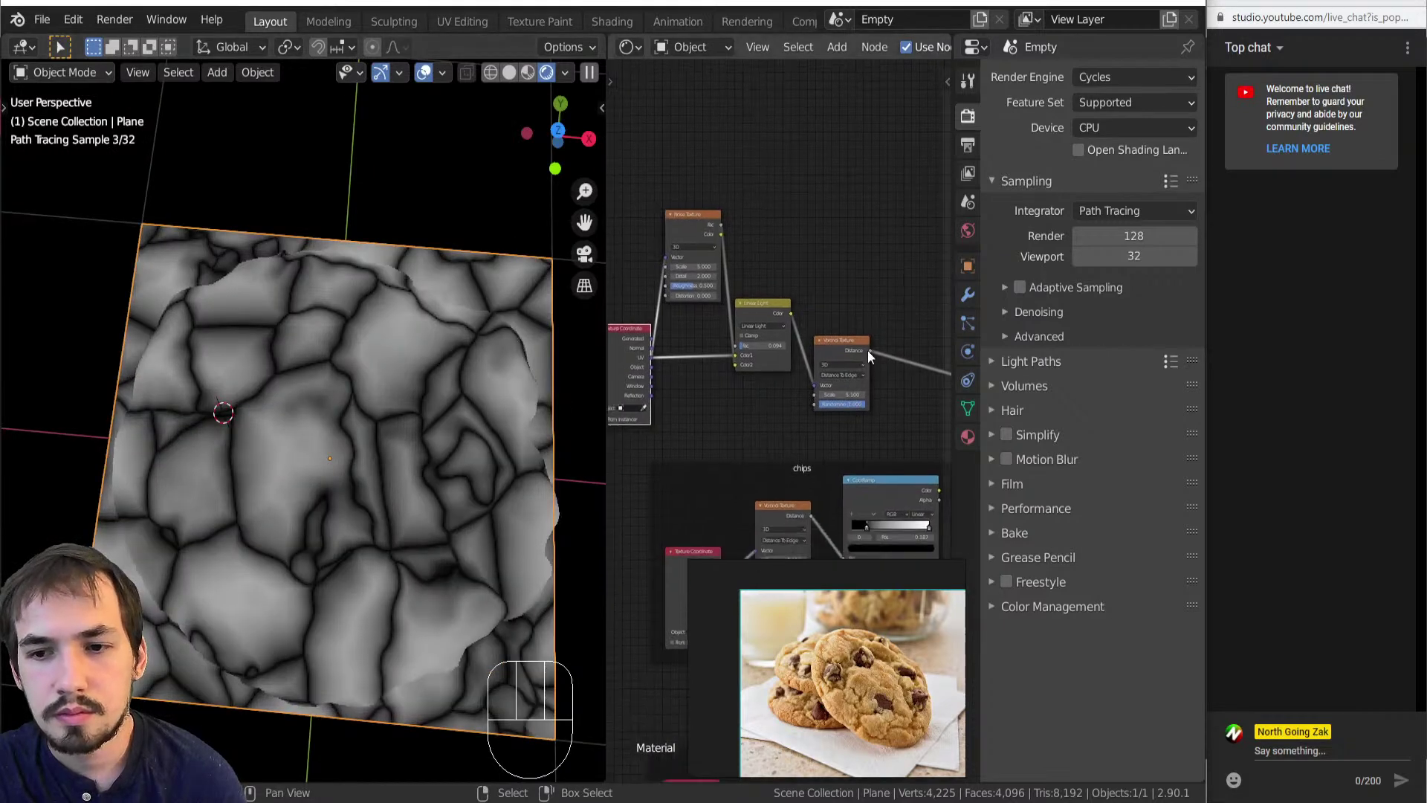
pyautogui.moveTo(844, 351); pyautogui.dragTo(889, 281)
# Duplicate the Noise Texture above the Linear Light node and connect the UV coordinates to the copy's Vector input.
pyautogui.click(680, 233)
pyautogui.hotkey('shift', 'd')
pyautogui.click(755, 161)
pyautogui.moveTo(651, 360); pyautogui.dragTo(743, 186)
pyautogui.moveTo(818, 297); pyautogui.dragTo(756, 353, button='middle')
# Set the duplicated Noise Texture's Scale to 7.500.
pyautogui.scroll(2, 847, 383)
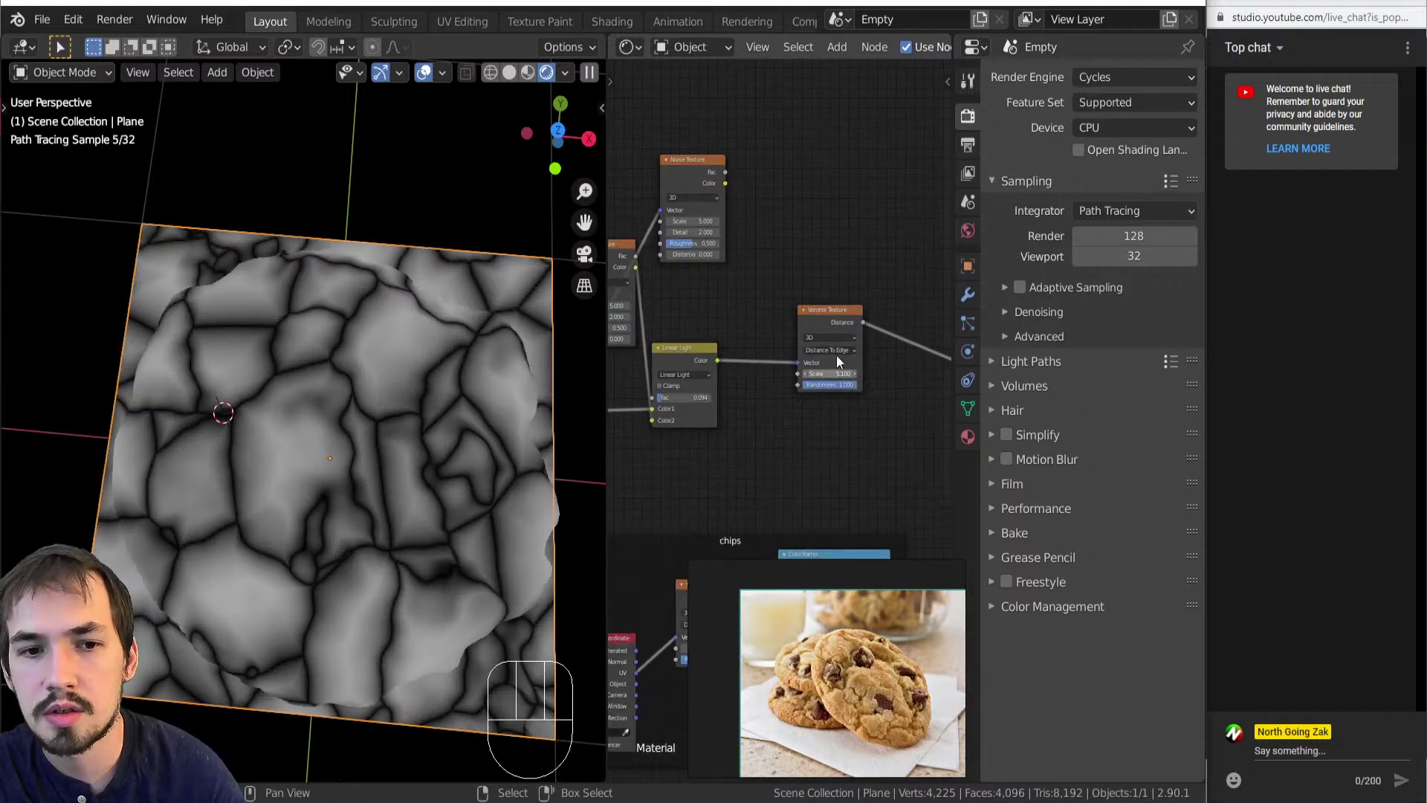
pyautogui.moveTo(759, 190); pyautogui.dragTo(801, 234, button='middle')
pyautogui.moveTo(734, 265); pyautogui.dragTo(752, 264)
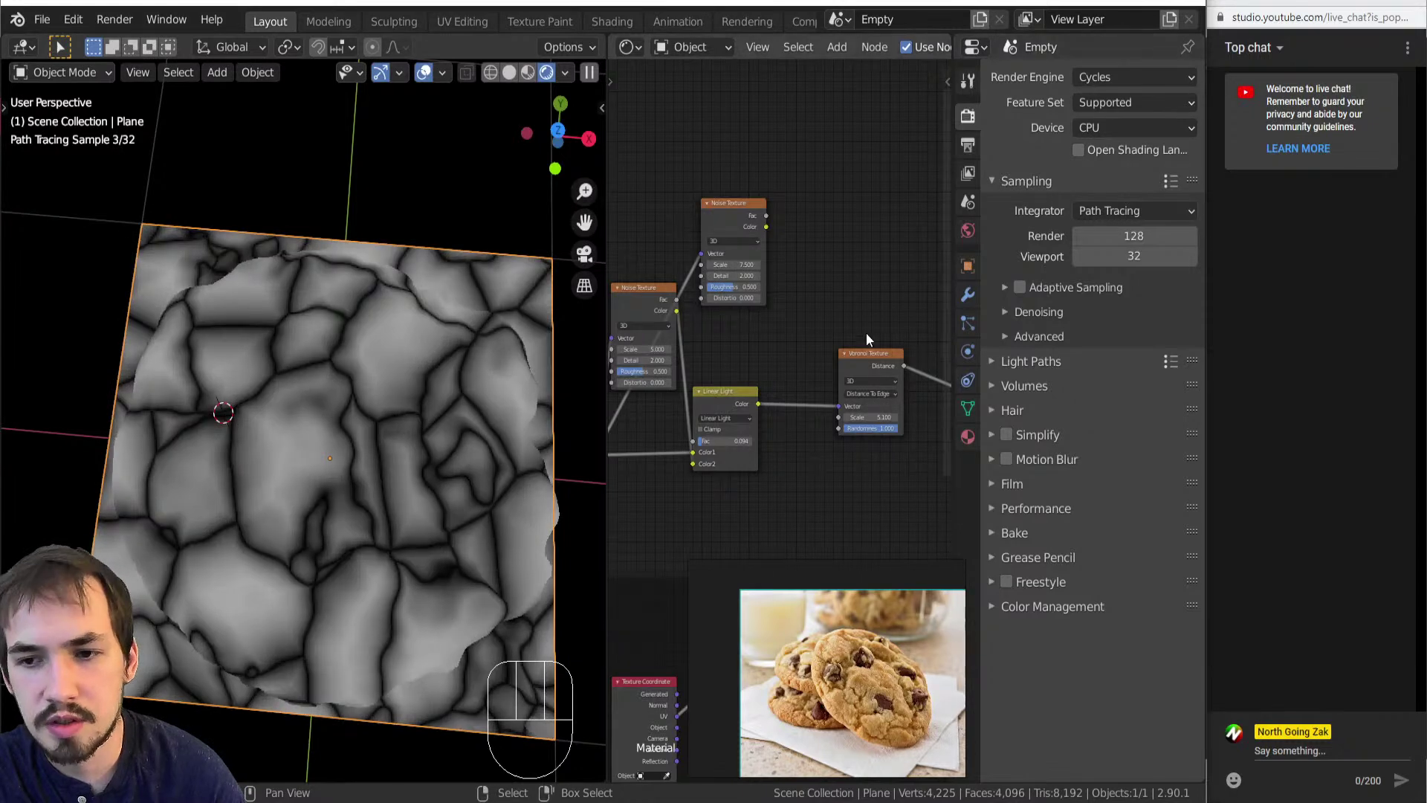
pyautogui.scroll(3, 855, 334)
pyautogui.moveTo(837, 340); pyautogui.dragTo(712, 384, button='middle')
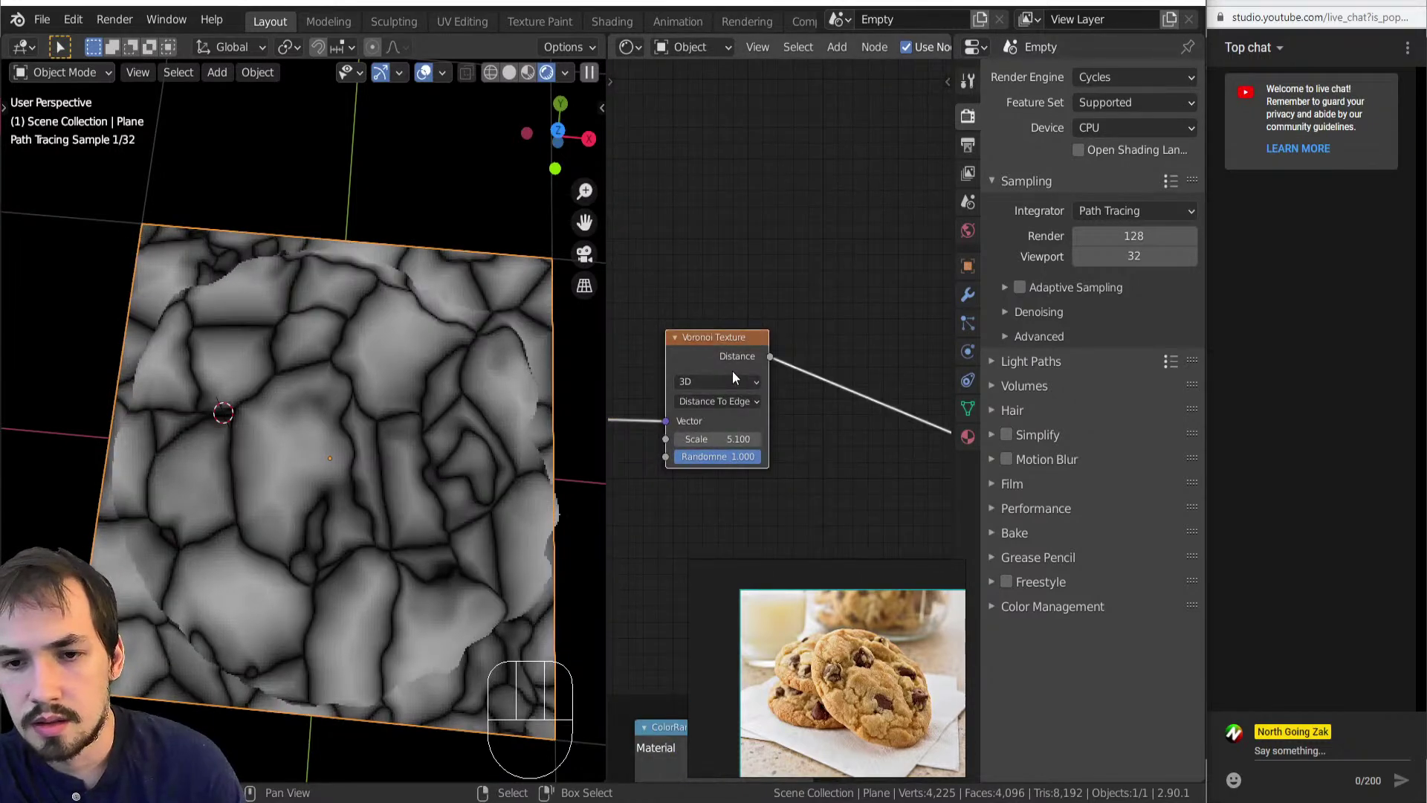
# Insert a MixRGB node after the Voronoi Texture and set its blend mode to Linear Light.
pyautogui.scroll(-2, 833, 416)
pyautogui.hotkey('shift', 'a')
pyautogui.moveTo(866, 417)
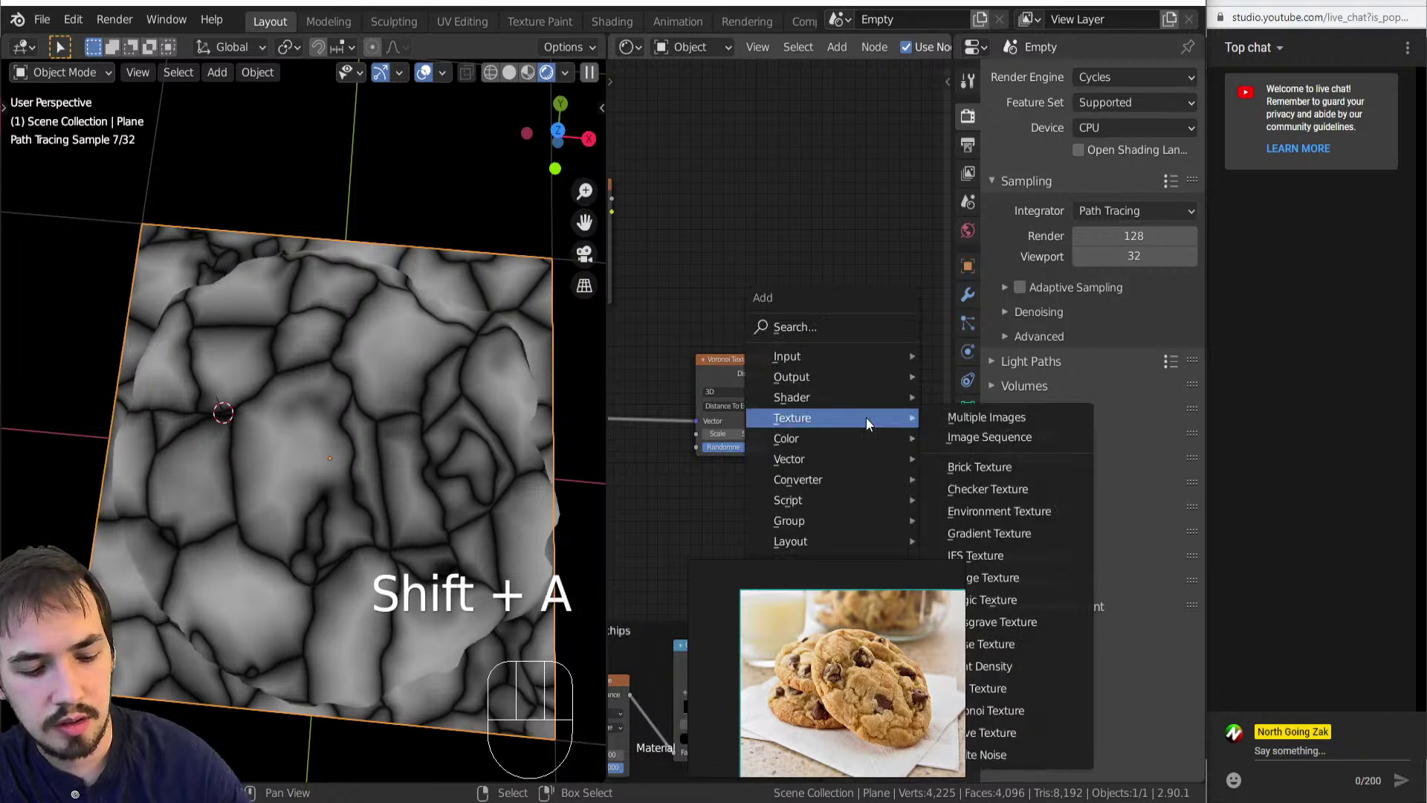
pyautogui.press('c')
pyautogui.press('m')
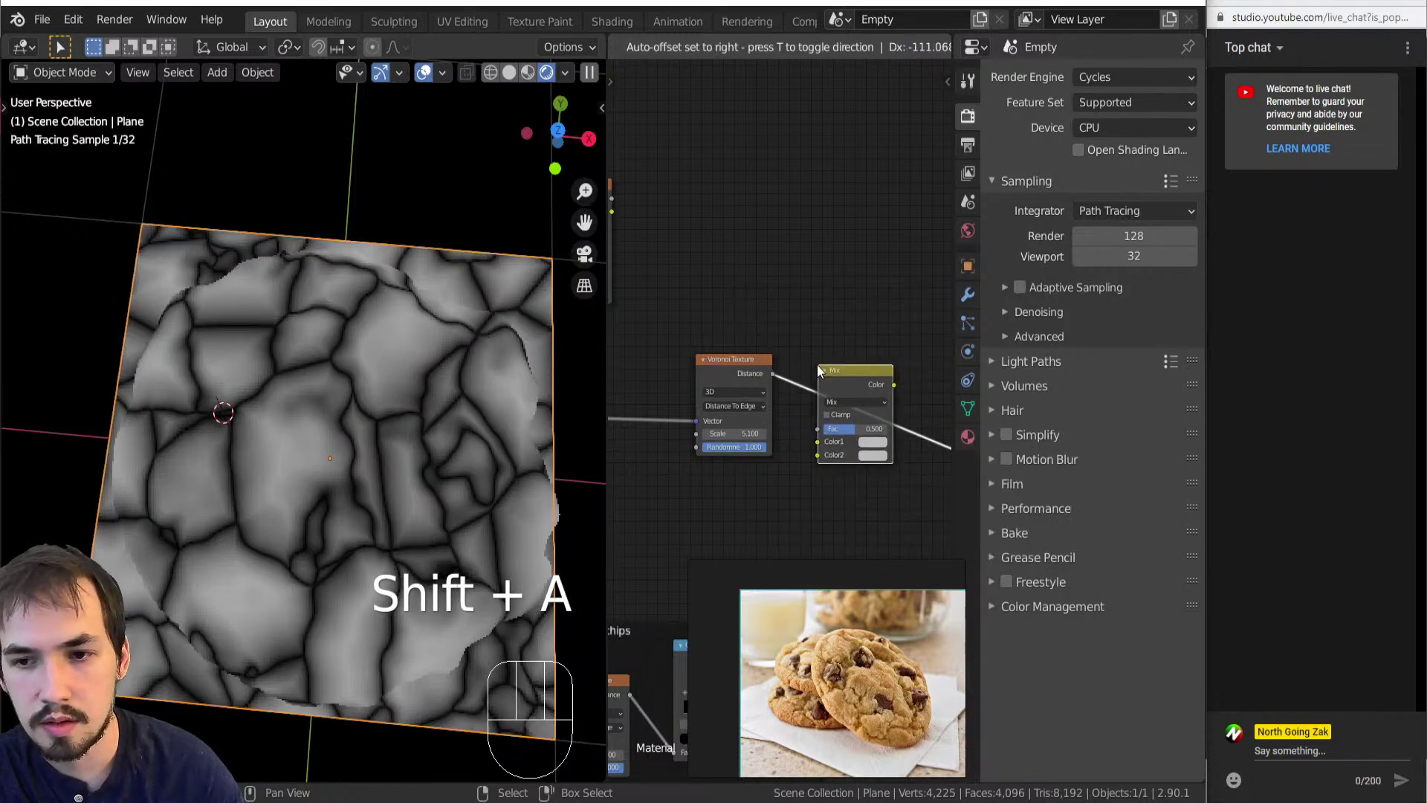
pyautogui.click(849, 397)
pyautogui.moveTo(668, 276)
pyautogui.mouseDown(button='middle')
pyautogui.moveTo(796, 324)
pyautogui.moveTo(728, 301)
pyautogui.mouseUp(button='middle')
pyautogui.click(912, 423)
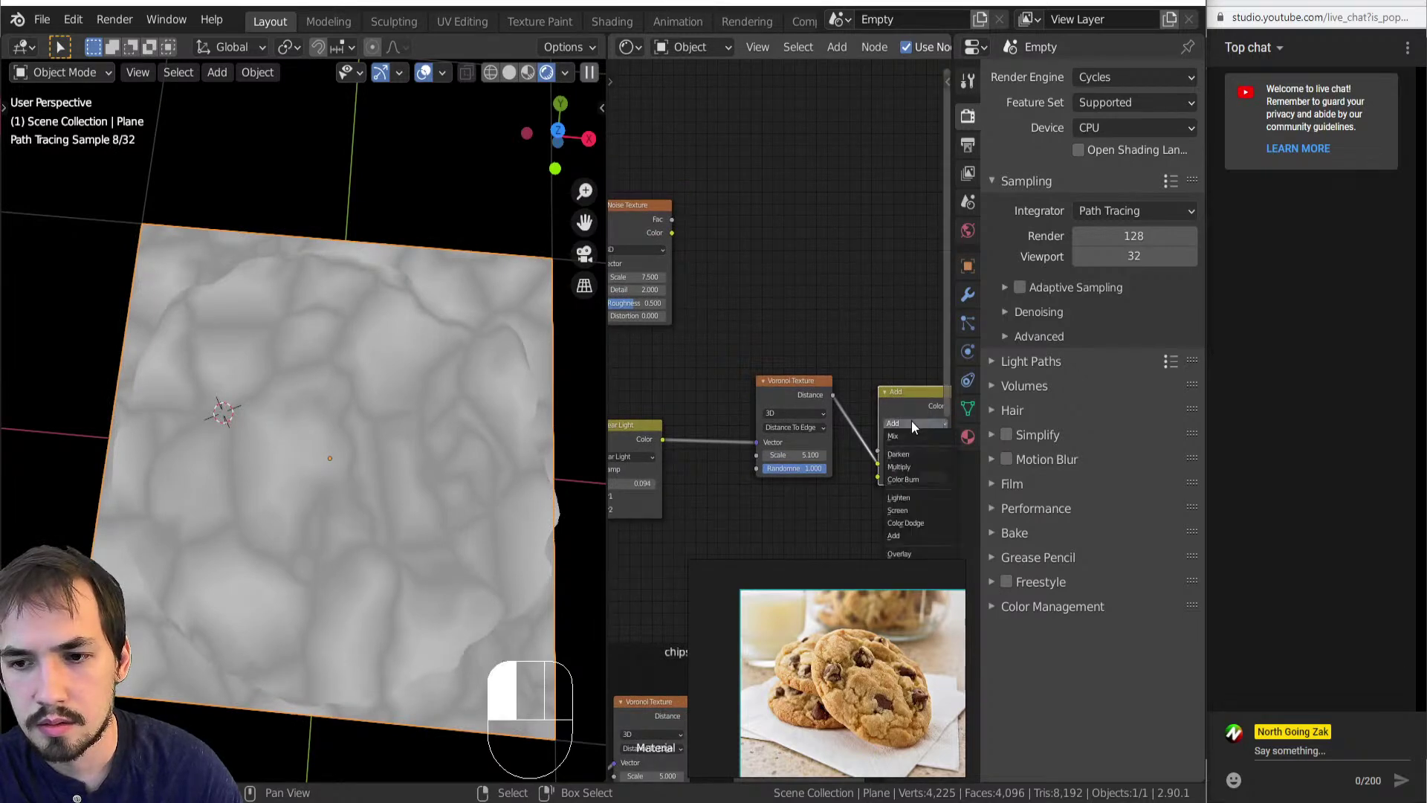
pyautogui.press('i')
# Connect the upper Noise Texture's Fac to the new Linear Light node's Color2 and set the factor to 0.221.
pyautogui.moveTo(671, 221); pyautogui.dragTo(827, 445)
pyautogui.scroll(3, 866, 464)
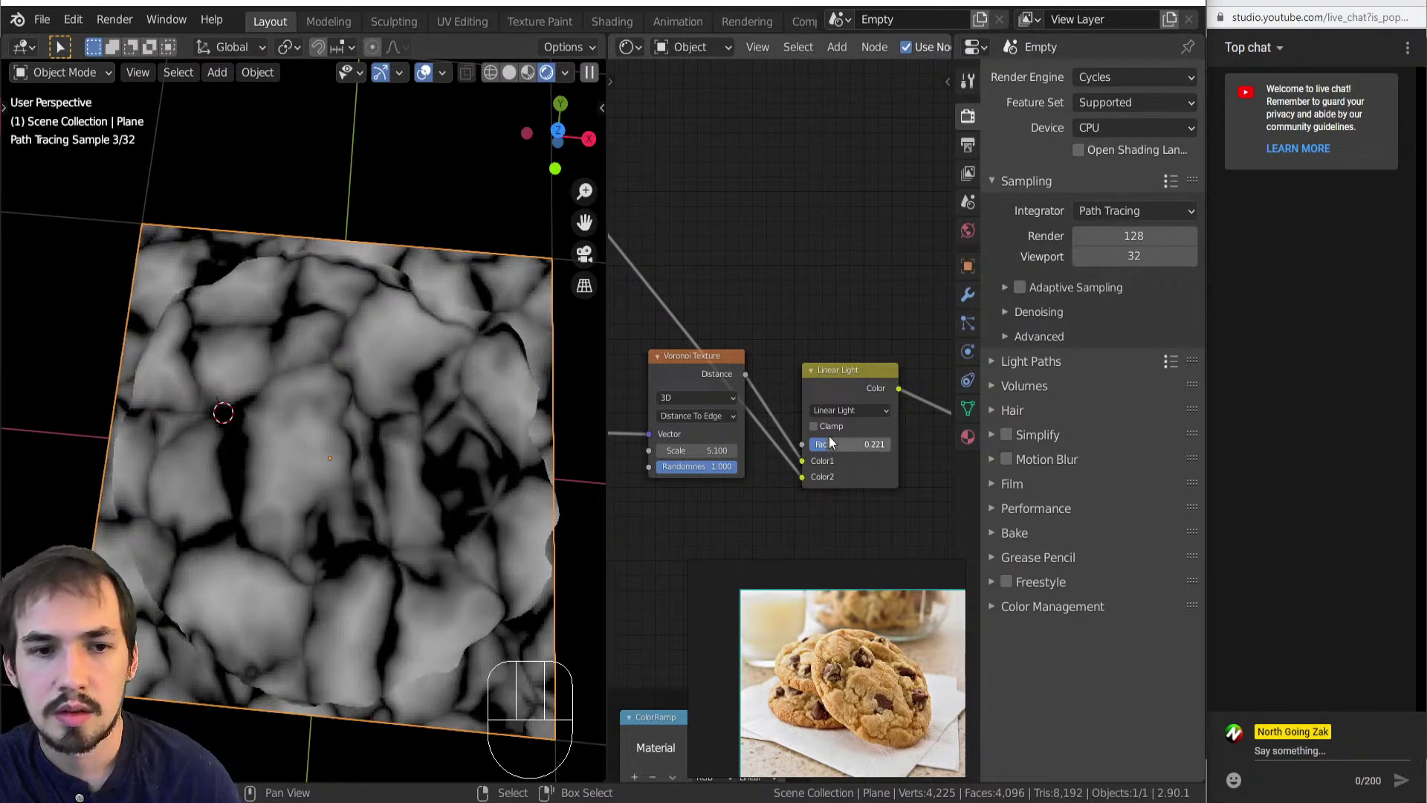
pyautogui.moveTo(315, 508); pyautogui.dragTo(330, 430, button='middle')
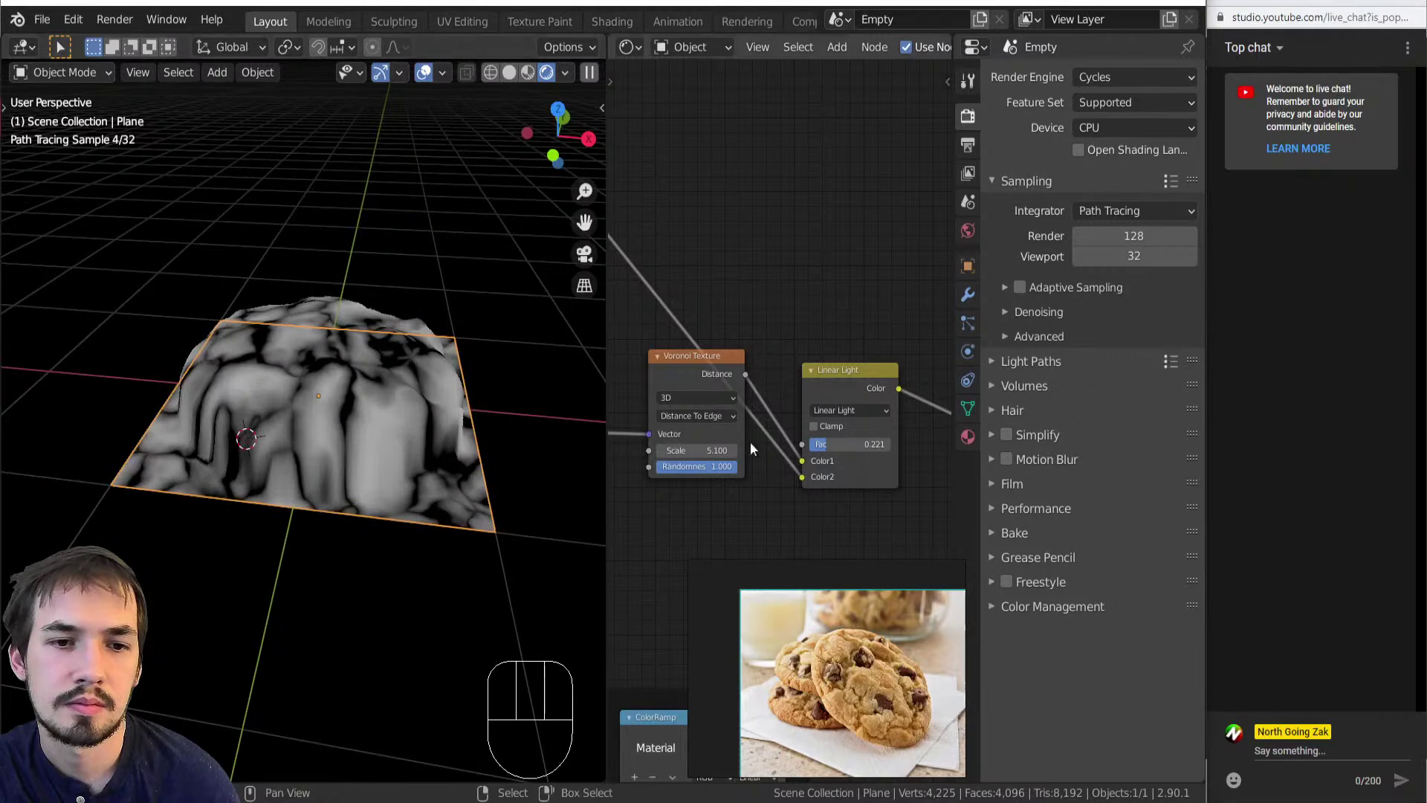
# Preview the Voronoi Texture, upper Noise Texture and new Linear Light outputs in turn on the plane to compare them.
pyautogui.moveTo(679, 370); pyautogui.dragTo(725, 406, button='middle')
pyautogui.moveTo(727, 407)
pyautogui.mouseDown()
pyautogui.moveTo(713, 428)
pyautogui.moveTo(726, 390)
pyautogui.mouseUp()
pyautogui.moveTo(288, 354); pyautogui.dragTo(288, 450, button='middle')
pyautogui.moveTo(677, 422); pyautogui.dragTo(784, 471, button='middle')
pyautogui.scroll(-4, 784, 356)
pyautogui.moveTo(782, 396); pyautogui.dragTo(747, 366, button='middle')
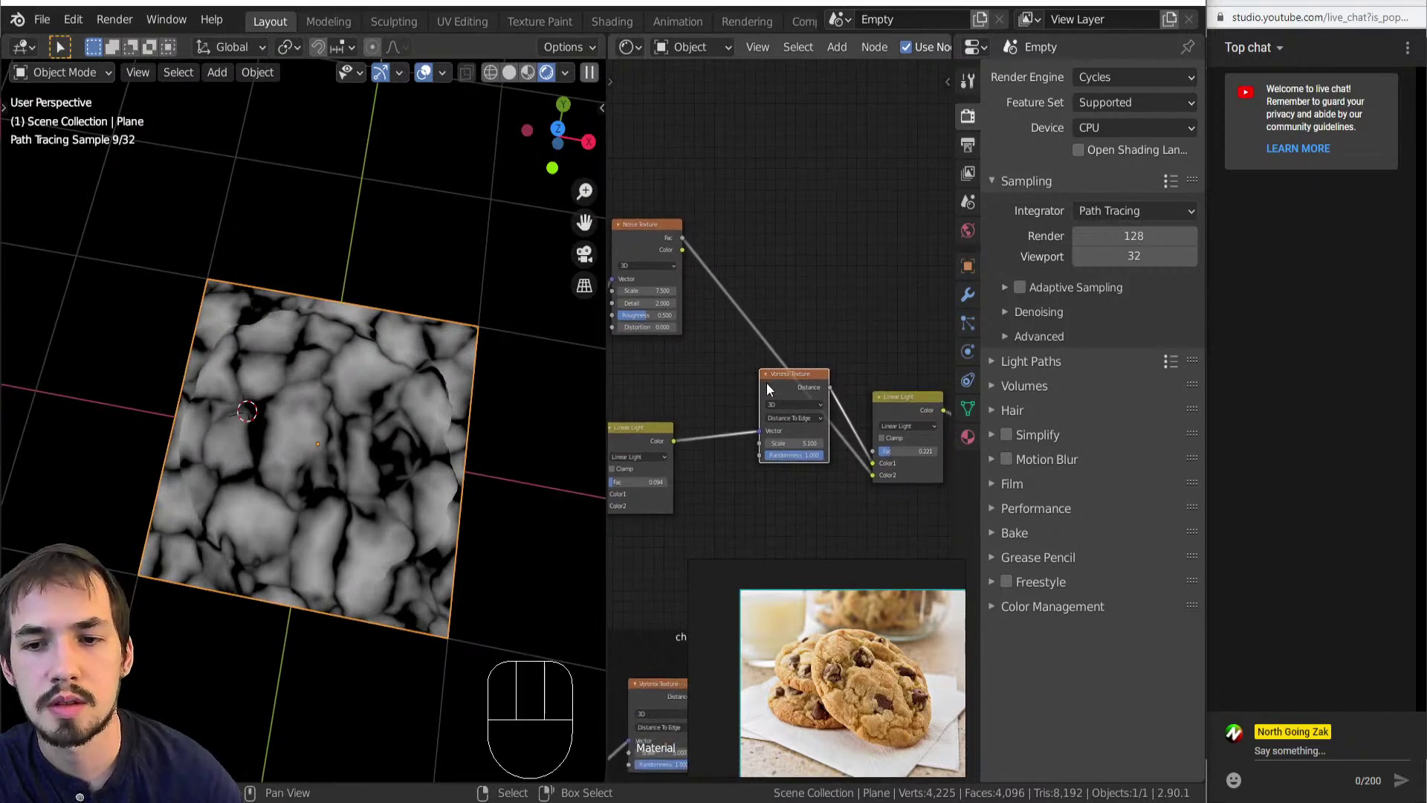
pyautogui.keyDown('ctrl'); pyautogui.keyDown('shift'); pyautogui.click(792, 382); pyautogui.keyUp('shift'); pyautogui.keyUp('ctrl')
pyautogui.keyDown('ctrl'); pyautogui.keyDown('shift'); pyautogui.click(639, 232); pyautogui.keyUp('shift'); pyautogui.keyUp('ctrl')
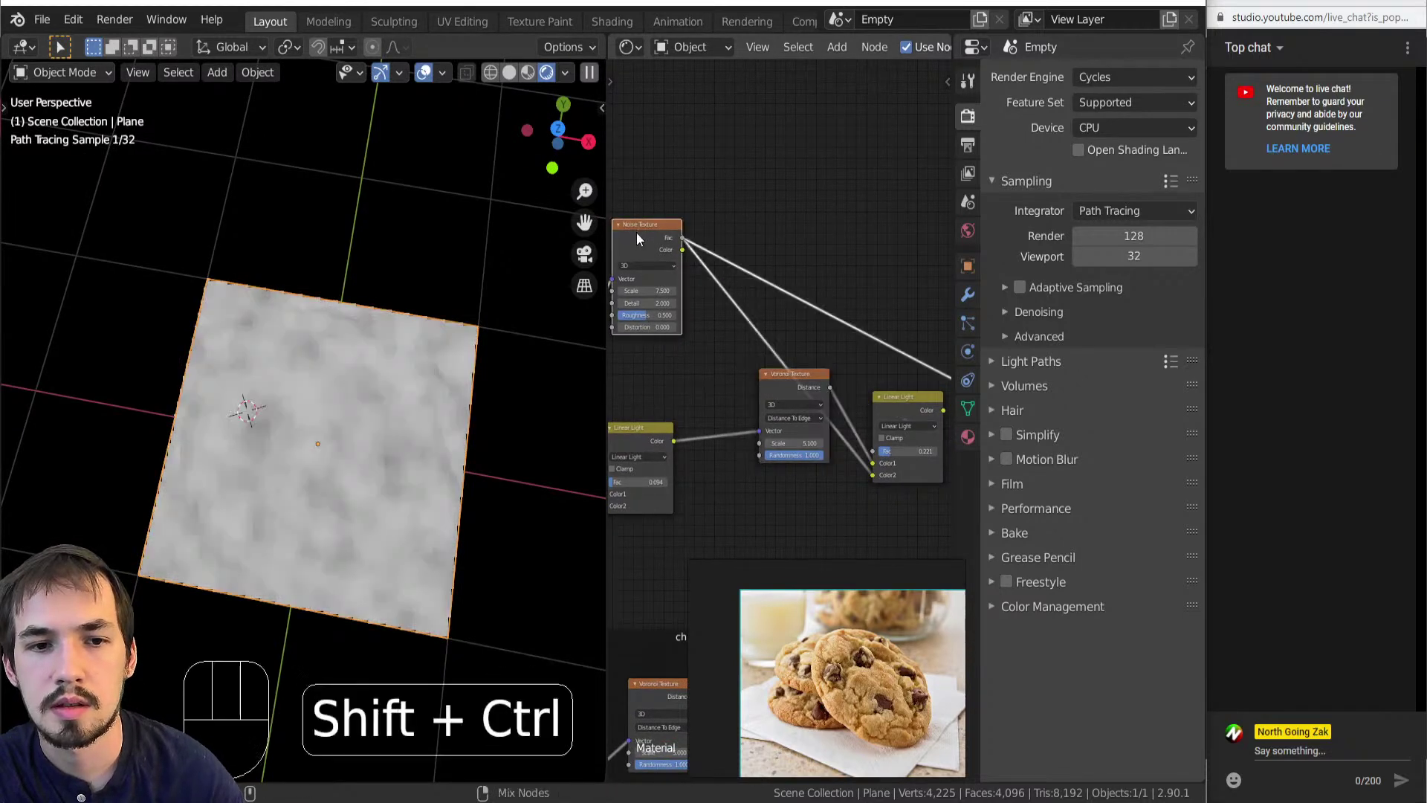
pyautogui.keyDown('ctrl'); pyautogui.keyDown('shift'); pyautogui.click(899, 407); pyautogui.keyUp('shift'); pyautogui.keyUp('ctrl')
# Raise the Voronoi Texture node and insert a ColorRamp between it and the new Linear Light node.
pyautogui.moveTo(781, 417); pyautogui.dragTo(761, 285)
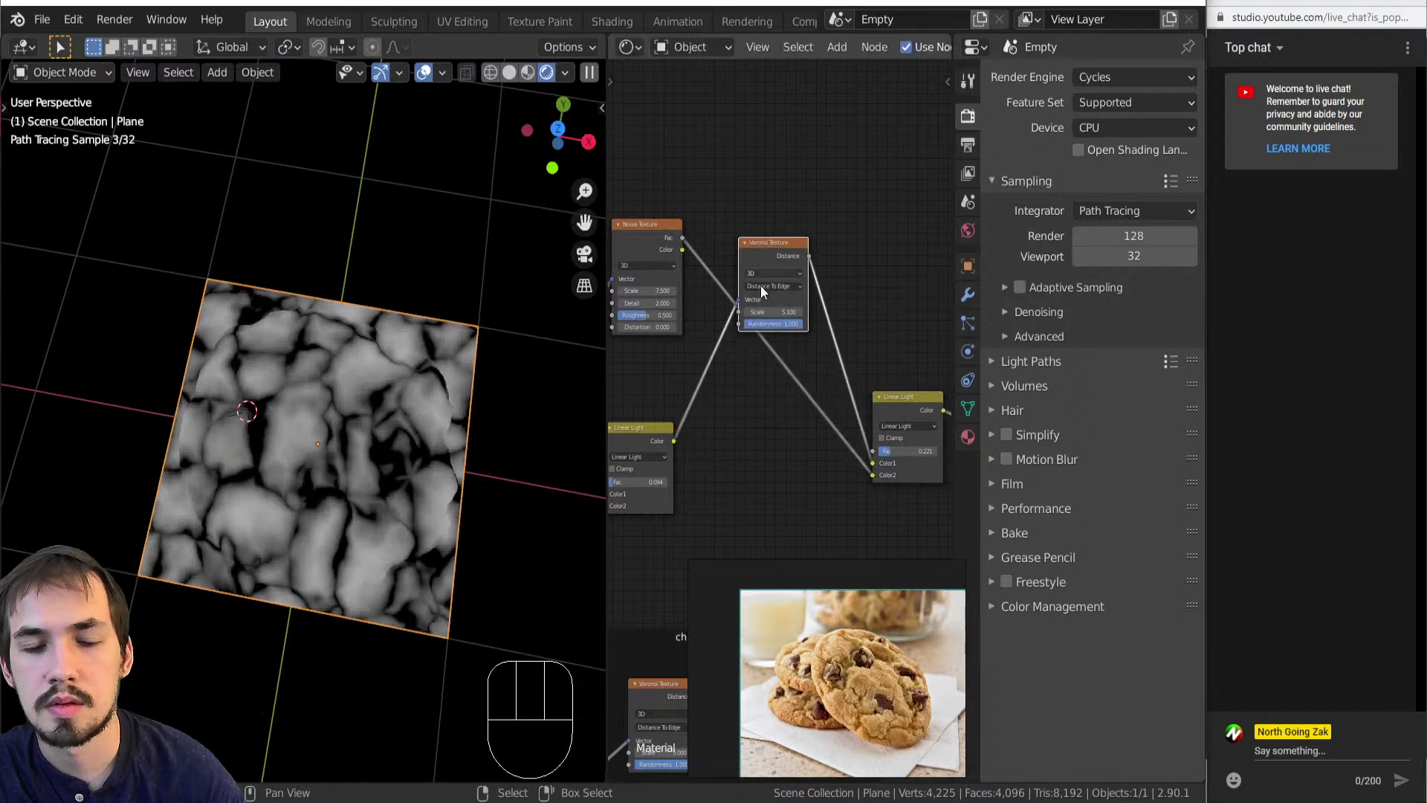
pyautogui.hotkey('shift', 'a')
pyautogui.click(838, 346)
pyautogui.rightClick(837, 347)
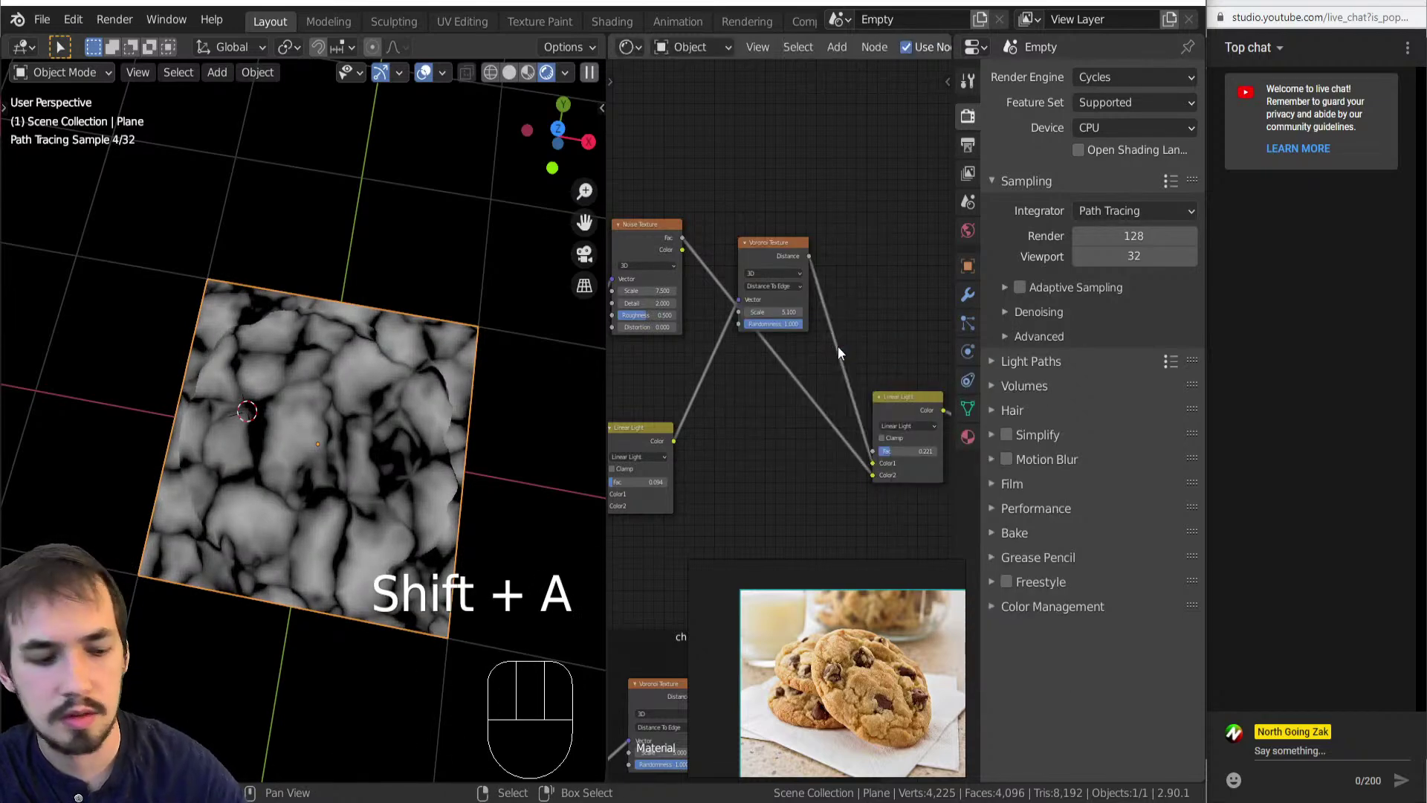
pyautogui.hotkey('shift', 'a')
pyautogui.moveTo(837, 346)
pyautogui.click(922, 408)
pyautogui.click(823, 283)
pyautogui.moveTo(801, 302); pyautogui.dragTo(699, 334, button='middle')
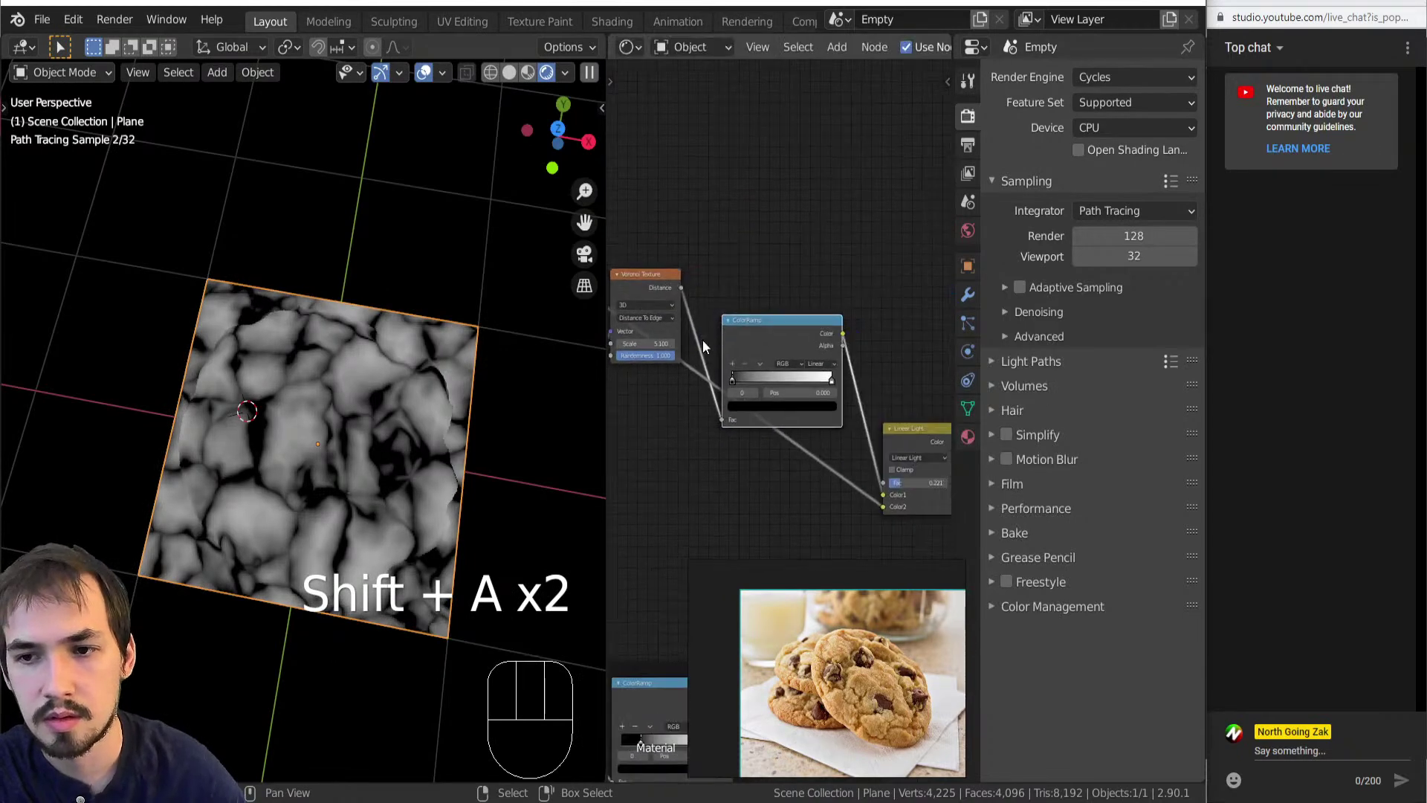
# Set the ColorRamp's interpolation to Ease and move its white stop inward.
pyautogui.scroll(6, 789, 365)
pyautogui.click(829, 336)
pyautogui.click(834, 347)
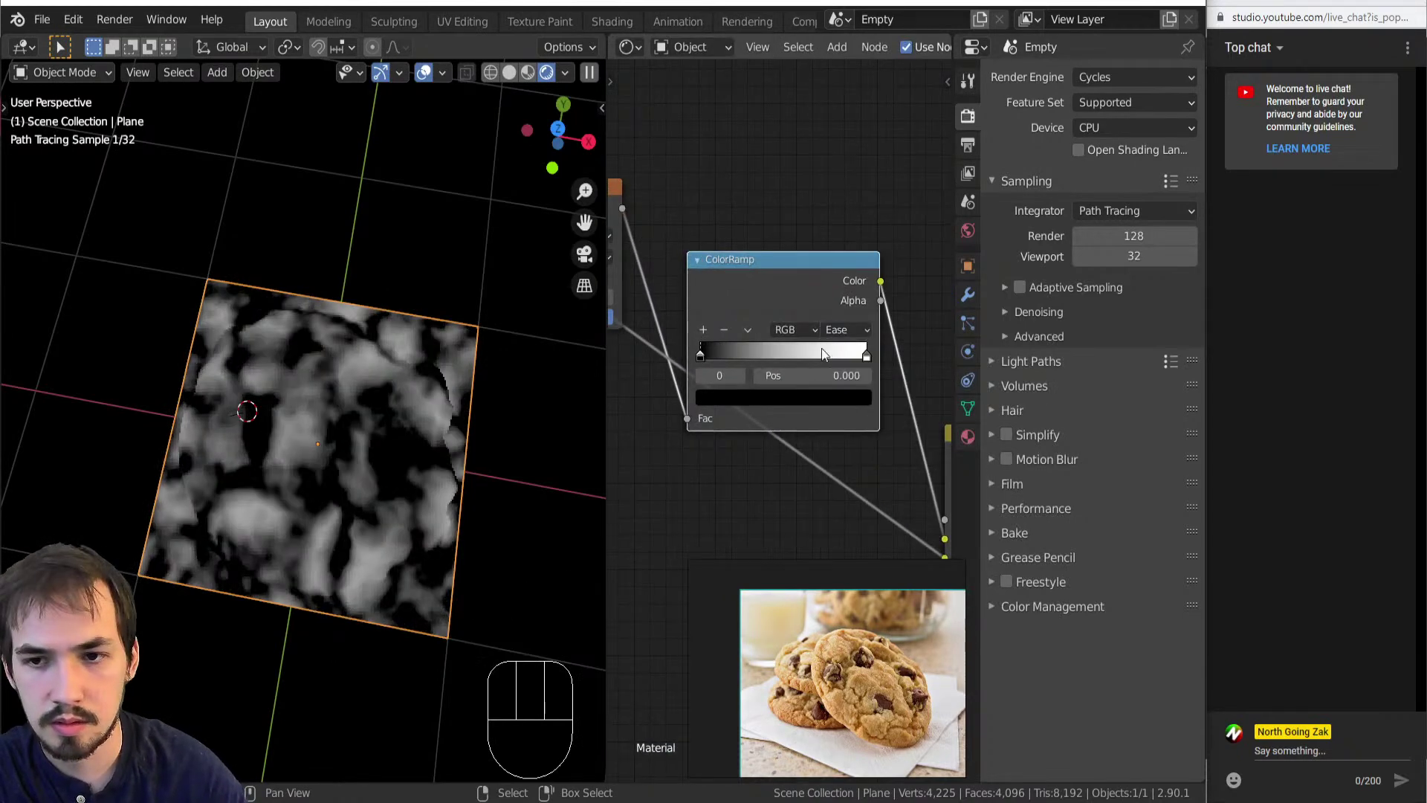
pyautogui.moveTo(866, 354); pyautogui.dragTo(806, 355)
# Lighten the ColorRamp's black stop to gray and compare the Voronoi, ColorRamp and Linear Light outputs on the plane.
pyautogui.click(699, 354)
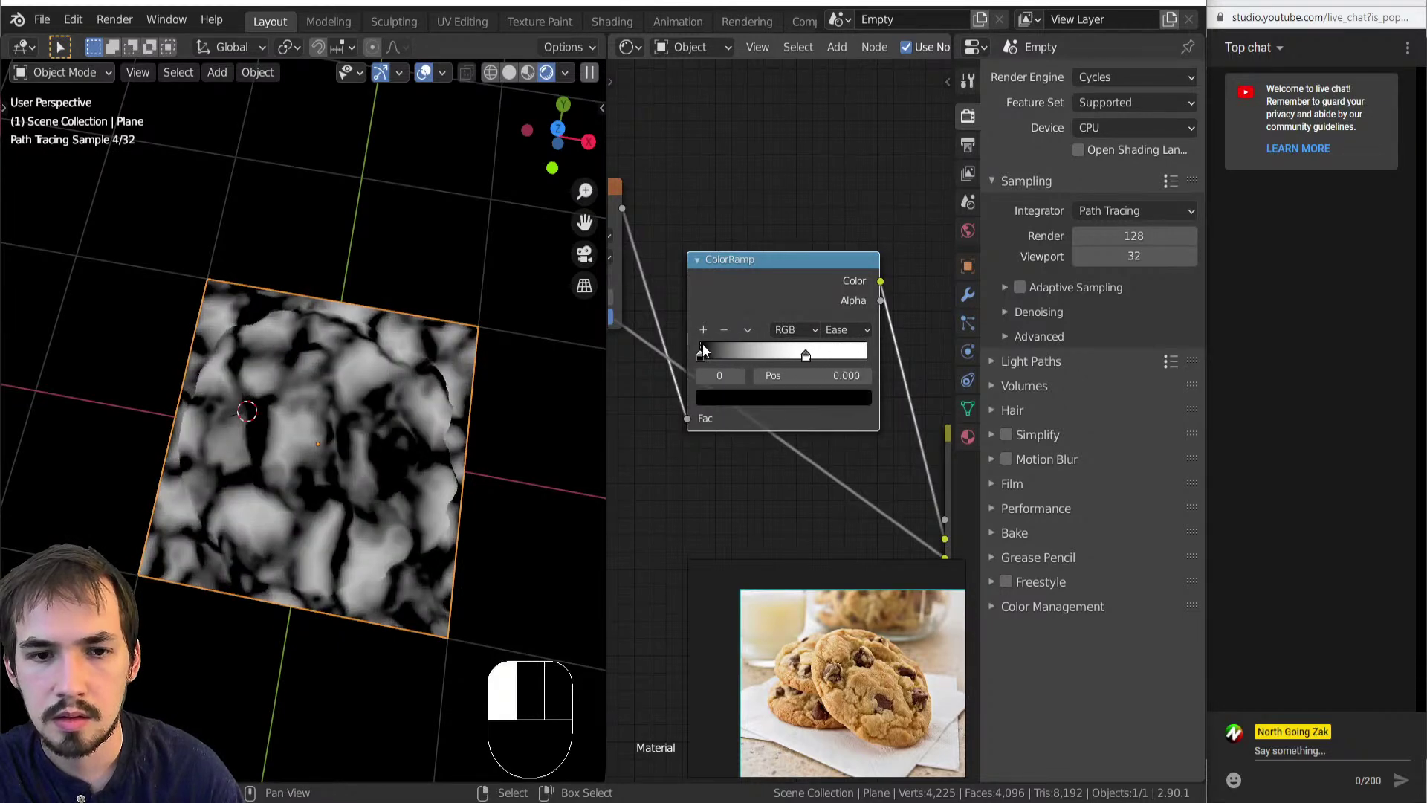
pyautogui.click(774, 399)
pyautogui.moveTo(837, 275); pyautogui.dragTo(833, 227)
pyautogui.scroll(-2, 642, 386)
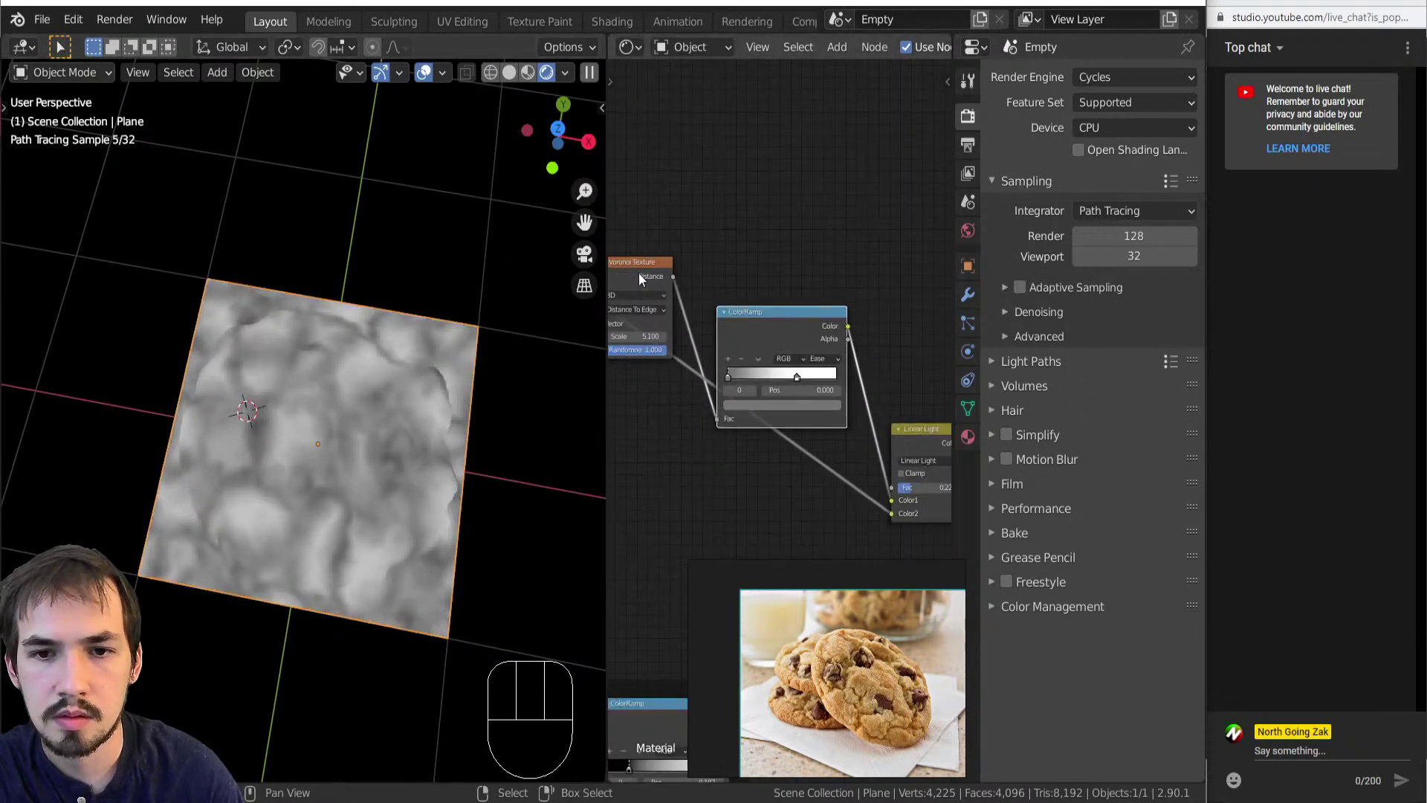
pyautogui.keyDown('ctrl'); pyautogui.keyDown('shift'); pyautogui.click(636, 275); pyautogui.keyUp('shift'); pyautogui.keyUp('ctrl')
pyautogui.keyDown('ctrl'); pyautogui.keyDown('shift'); pyautogui.click(758, 330); pyautogui.keyUp('shift'); pyautogui.keyUp('ctrl')
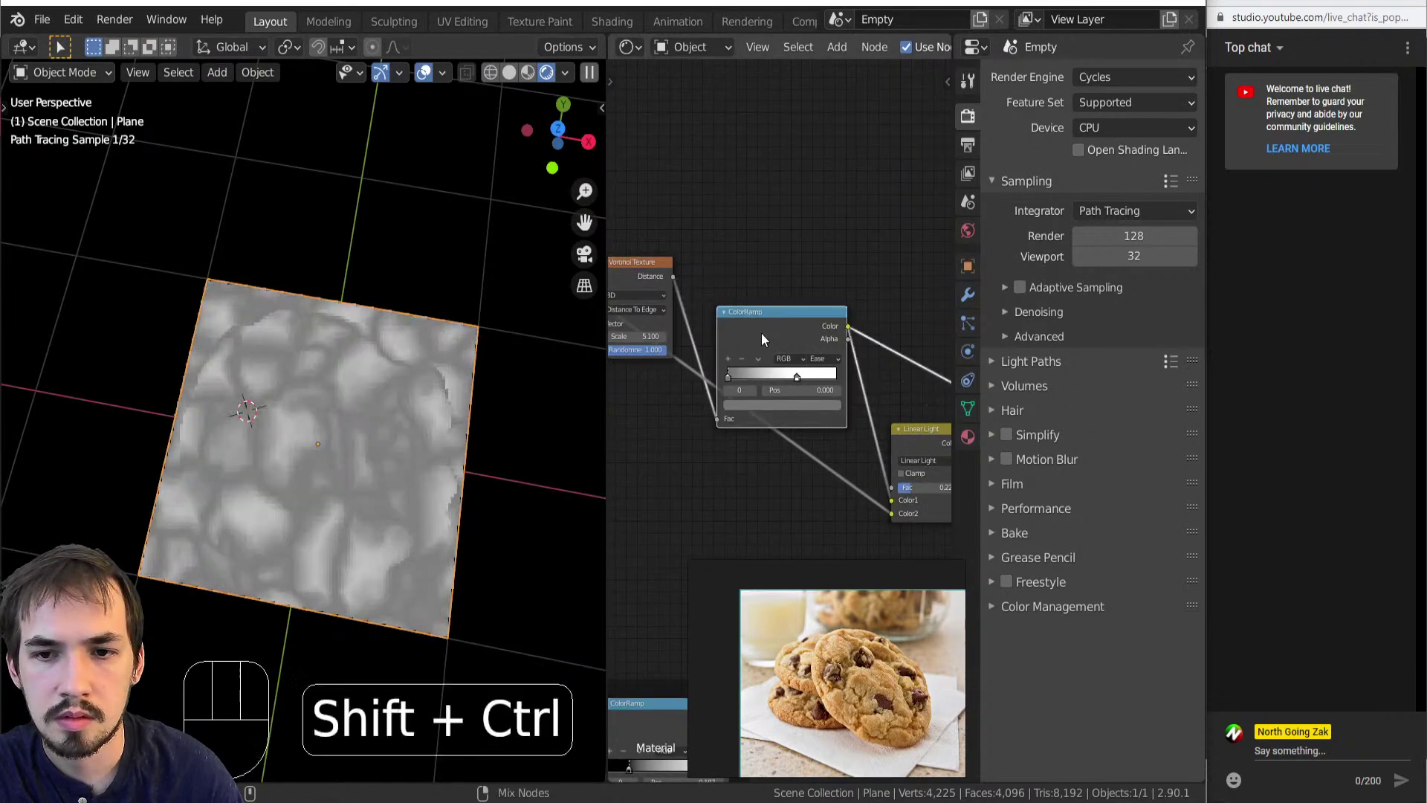
pyautogui.keyDown('ctrl'); pyautogui.keyDown('shift'); pyautogui.click(920, 444); pyautogui.keyUp('shift'); pyautogui.keyUp('ctrl')
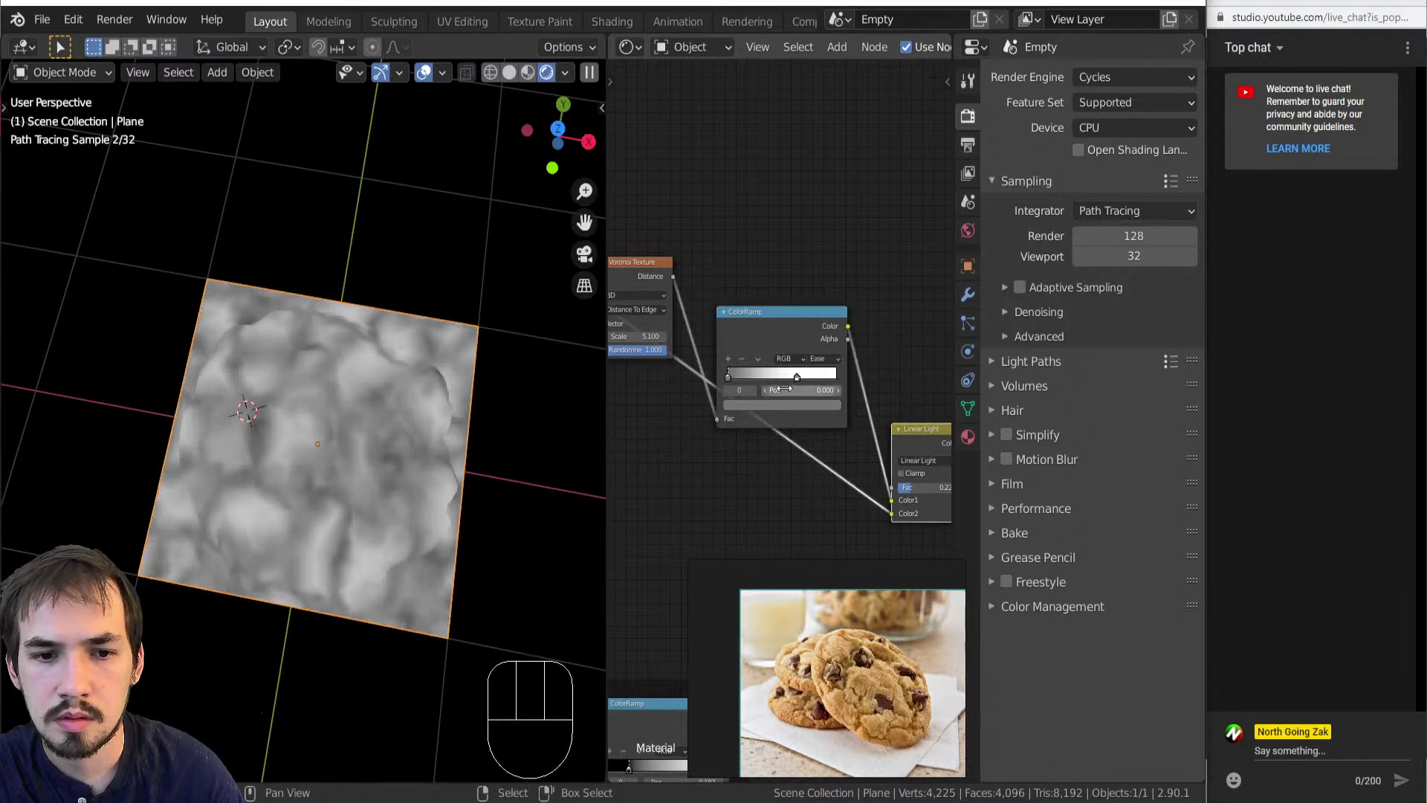
# Set the ColorRamp's white stop position to 0.317 and lower the Voronoi Texture node in the layout.
pyautogui.scroll(2, 749, 379)
pyautogui.moveTo(802, 362); pyautogui.dragTo(757, 363)
pyautogui.moveTo(661, 461); pyautogui.dragTo(796, 488, button='middle')
pyautogui.scroll(-2, 718, 333)
pyautogui.moveTo(724, 308); pyautogui.dragTo(722, 433)
# Set the factor of the Linear Light node after the ColorRamp to 0.435.
pyautogui.moveTo(825, 453); pyautogui.dragTo(621, 359, button='middle')
pyautogui.scroll(2, 828, 424)
pyautogui.moveTo(817, 405)
pyautogui.mouseDown()
pyautogui.moveTo(866, 405)
pyautogui.moveTo(835, 405)
pyautogui.mouseUp()
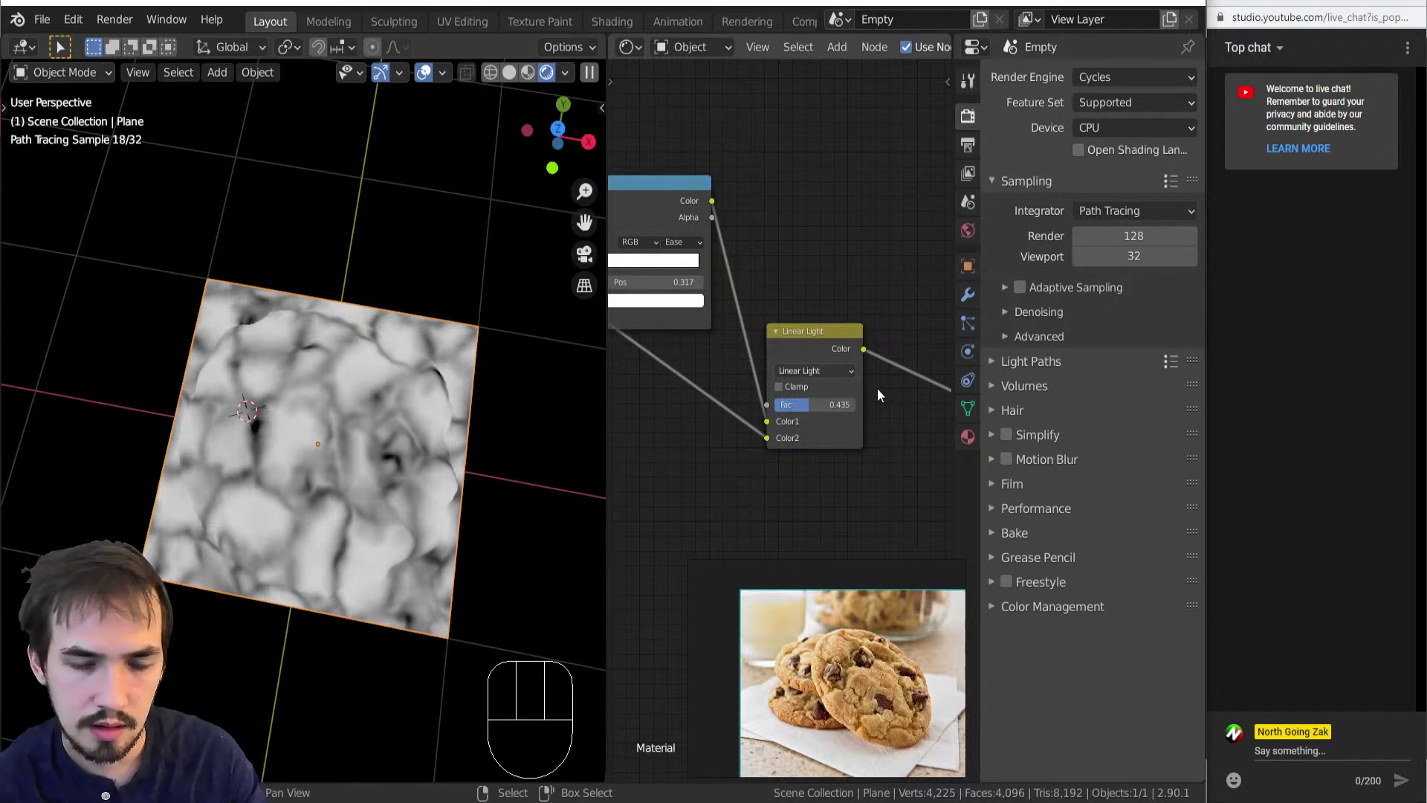
# Examine the crack pattern on the displaced plane from several angles along with its Noise, Voronoi and ColorRamp nodes.
pyautogui.scroll(-2, 819, 369)
pyautogui.moveTo(350, 446); pyautogui.dragTo(387, 387, button='middle')
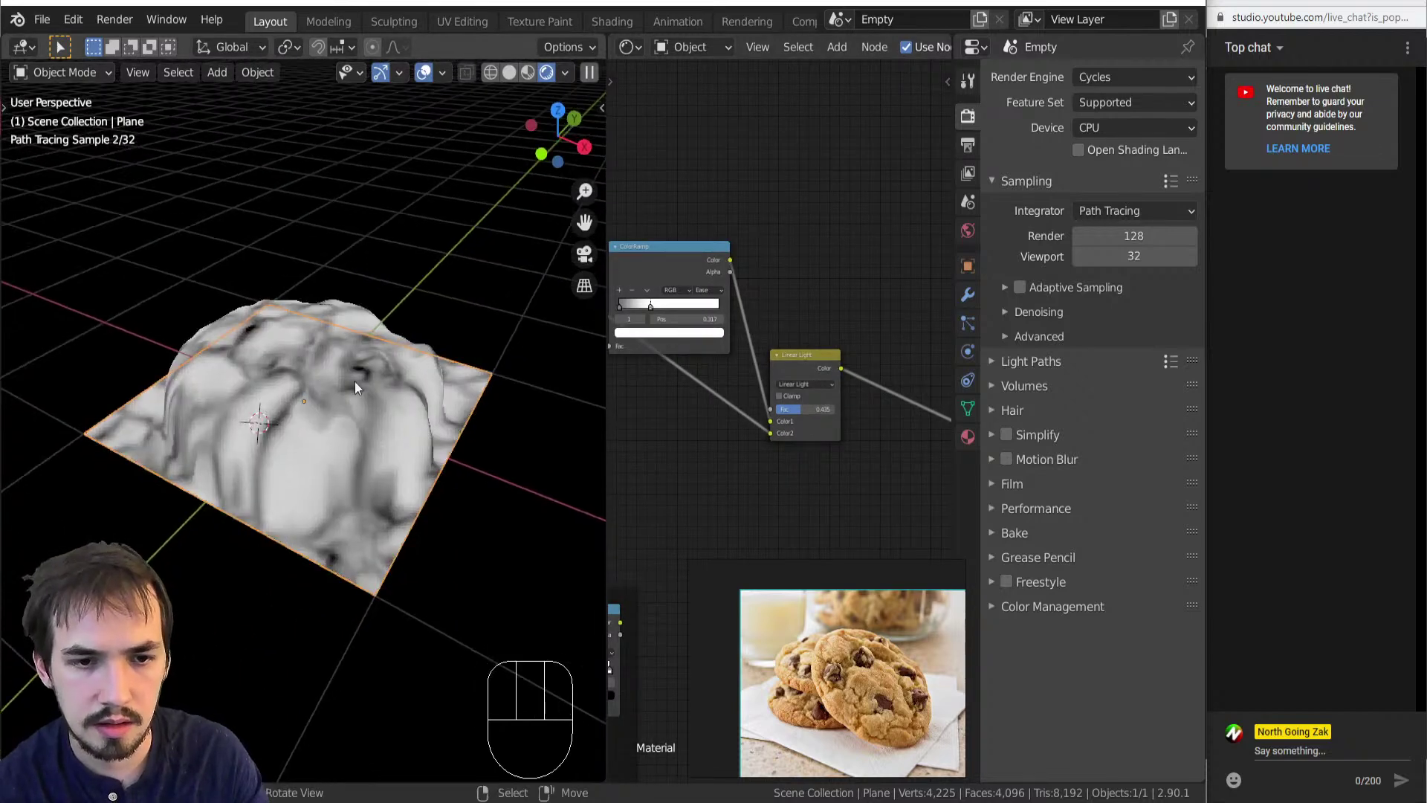
pyautogui.scroll(4, 298, 370)
pyautogui.moveTo(297, 369); pyautogui.dragTo(483, 335, button='middle')
pyautogui.scroll(-2, 761, 439)
pyautogui.moveTo(739, 439); pyautogui.dragTo(930, 438, button='middle')
pyautogui.scroll(-4, 507, 421)
pyautogui.moveTo(732, 383); pyautogui.dragTo(729, 422, button='middle')
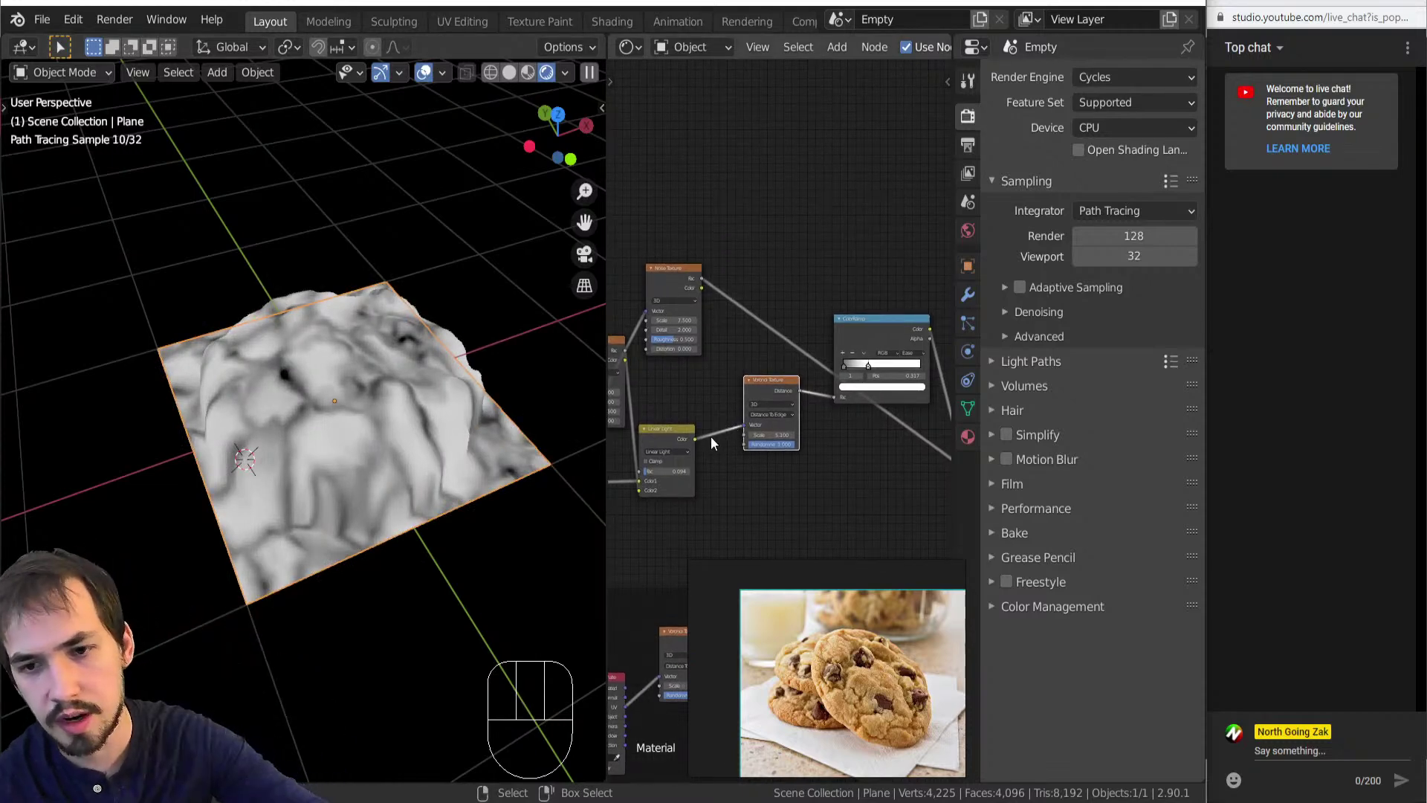
pyautogui.scroll(3, 709, 435)
pyautogui.moveTo(682, 402); pyautogui.dragTo(655, 432, button='middle')
pyautogui.moveTo(364, 430); pyautogui.dragTo(261, 506, button='middle')
pyautogui.scroll(-1, 856, 451)
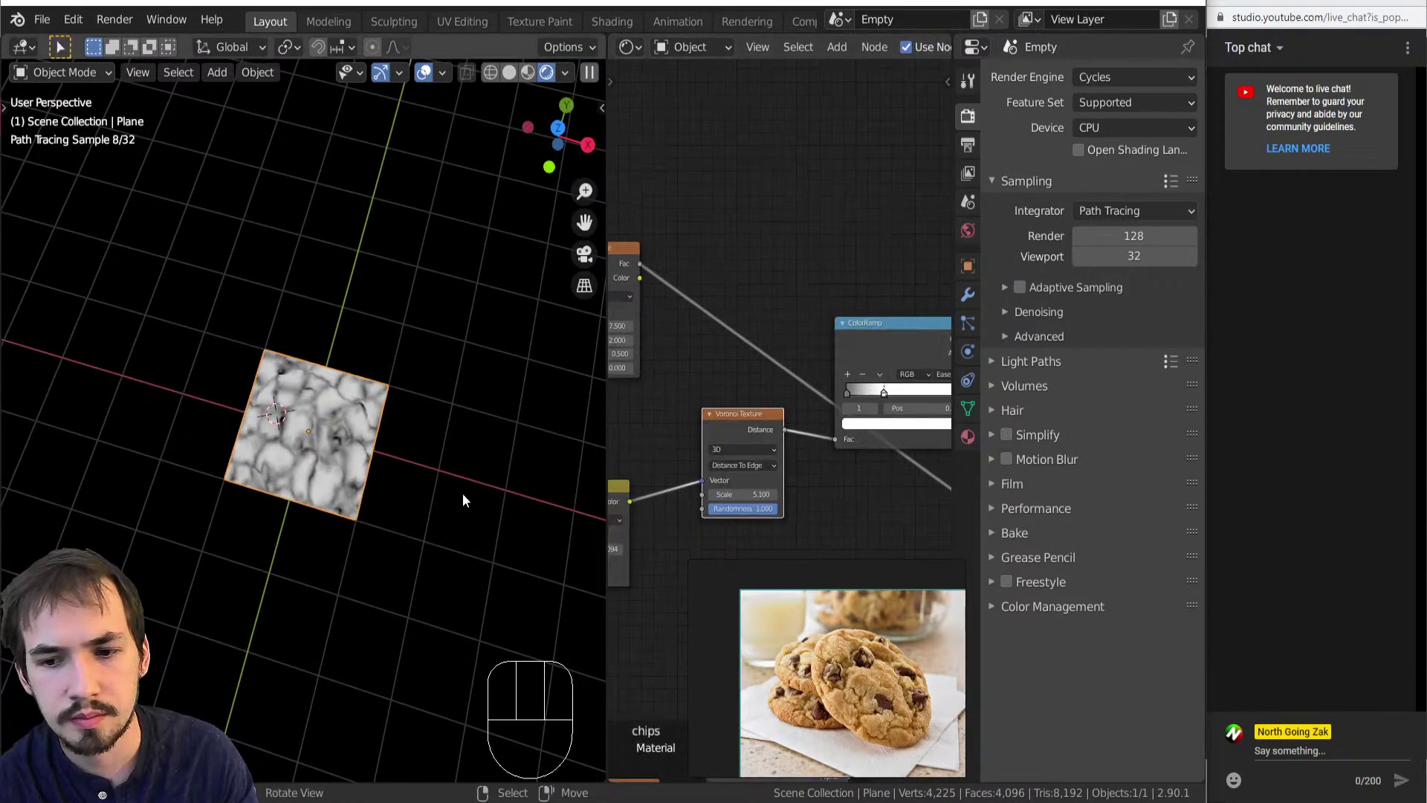
pyautogui.scroll(4, 395, 480)
pyautogui.scroll(-8, 773, 413)
# Move the unconnected Principled BSDF node down between the crack and displacement links.
pyautogui.moveTo(771, 367); pyautogui.dragTo(592, 188, button='middle')
pyautogui.moveTo(707, 451); pyautogui.dragTo(881, 264, button='middle')
pyautogui.scroll(1, 768, 277)
pyautogui.moveTo(775, 277); pyautogui.dragTo(870, 466, button='middle')
pyautogui.moveTo(761, 252); pyautogui.dragTo(784, 361)
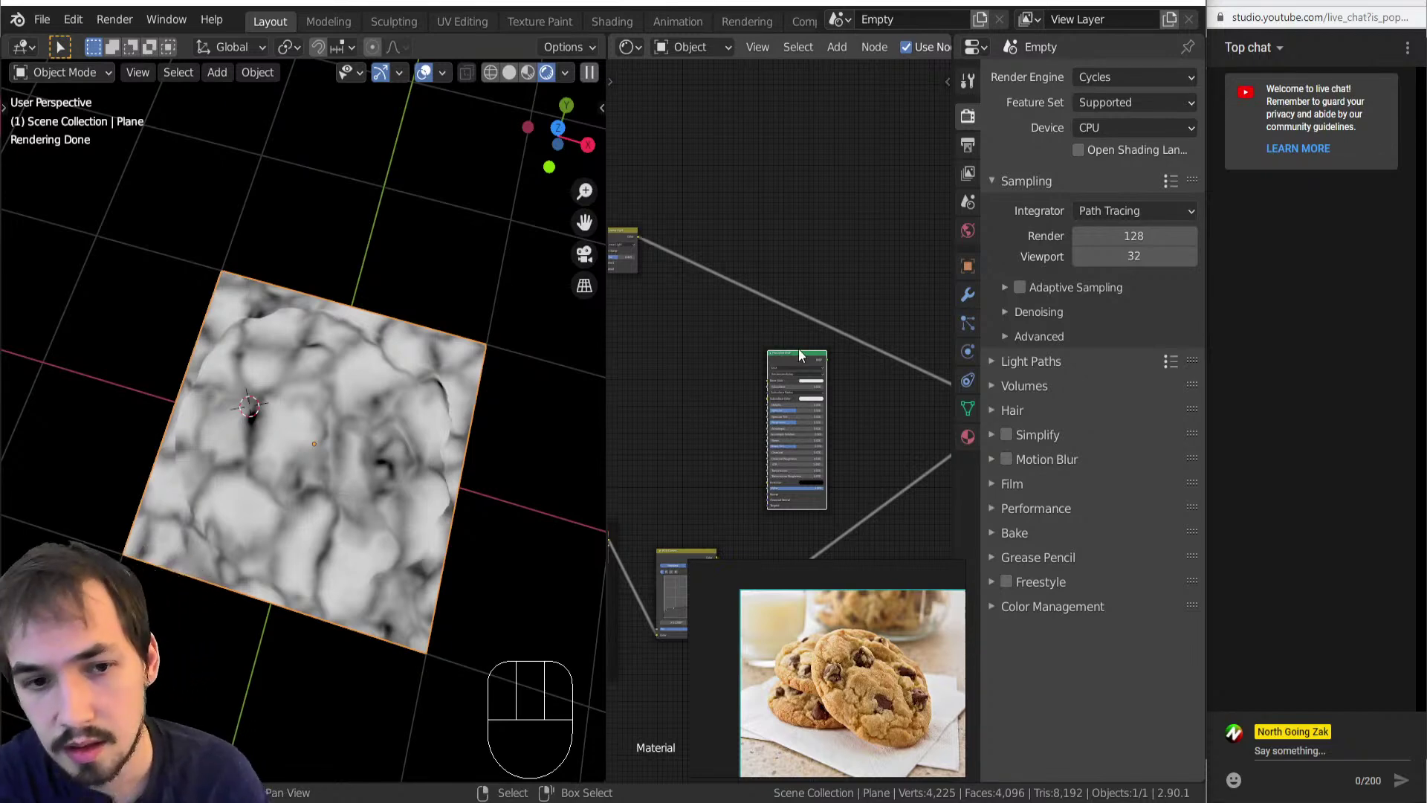
pyautogui.hotkey('shift', 'a')
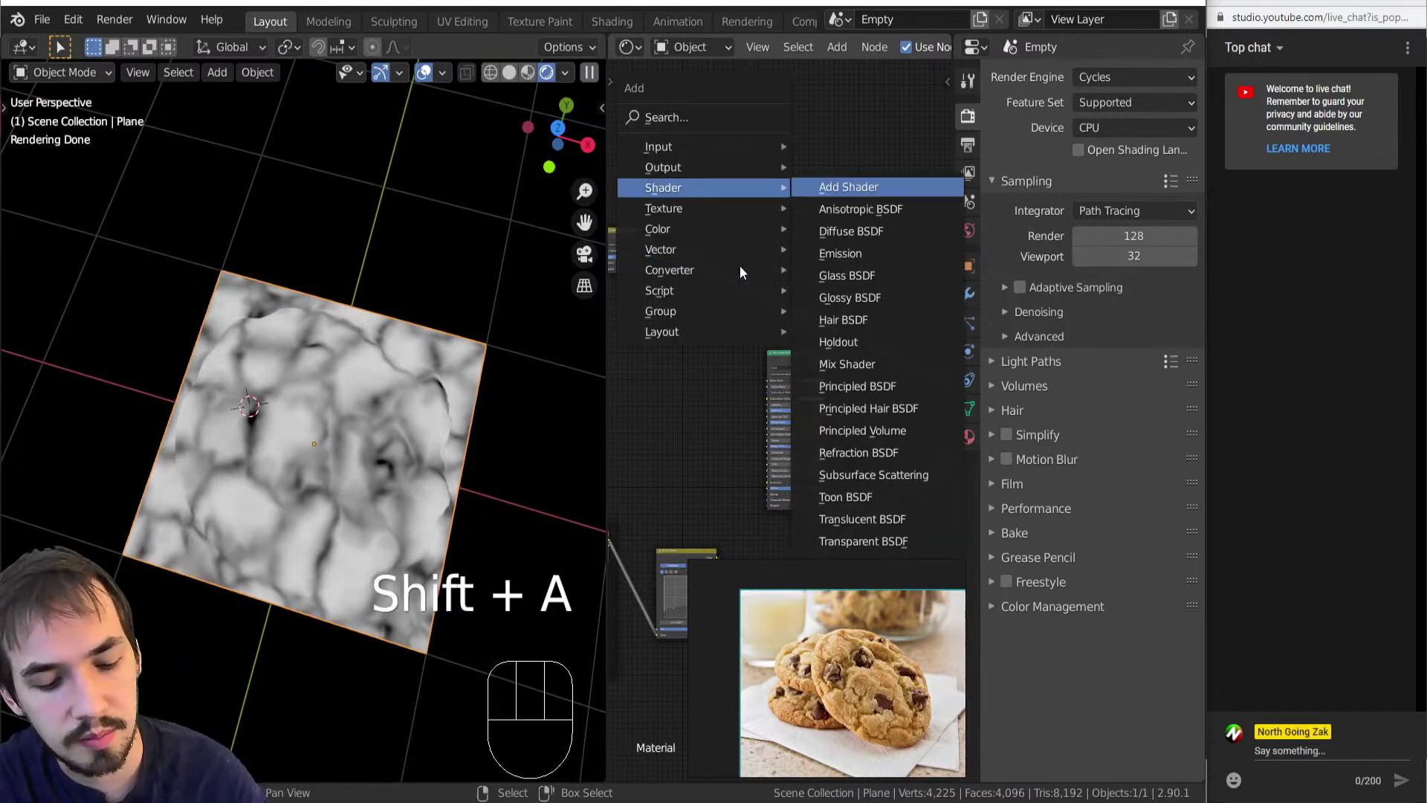
pyautogui.click(739, 265)
pyautogui.rightClick(632, 323)
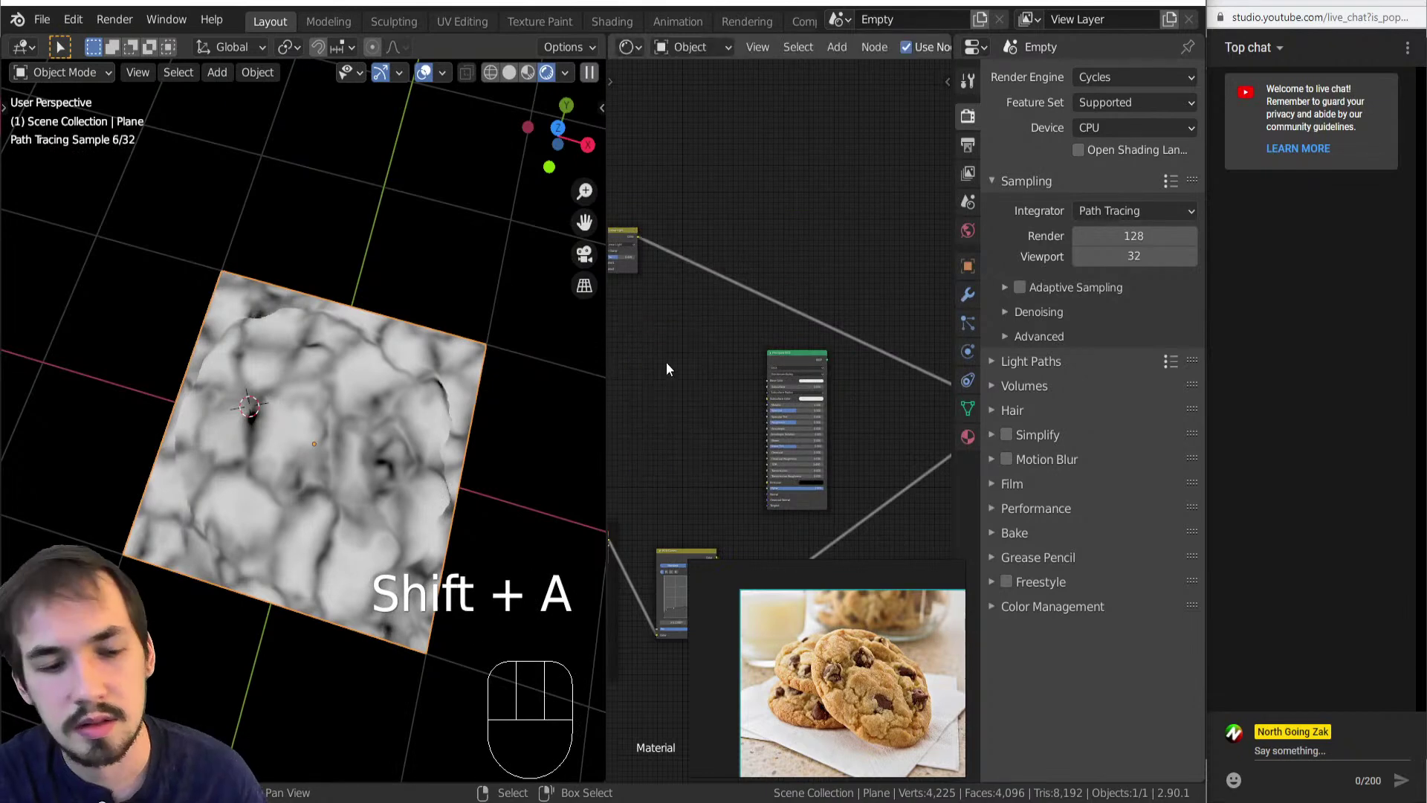
pyautogui.hotkey('shift', 'a')
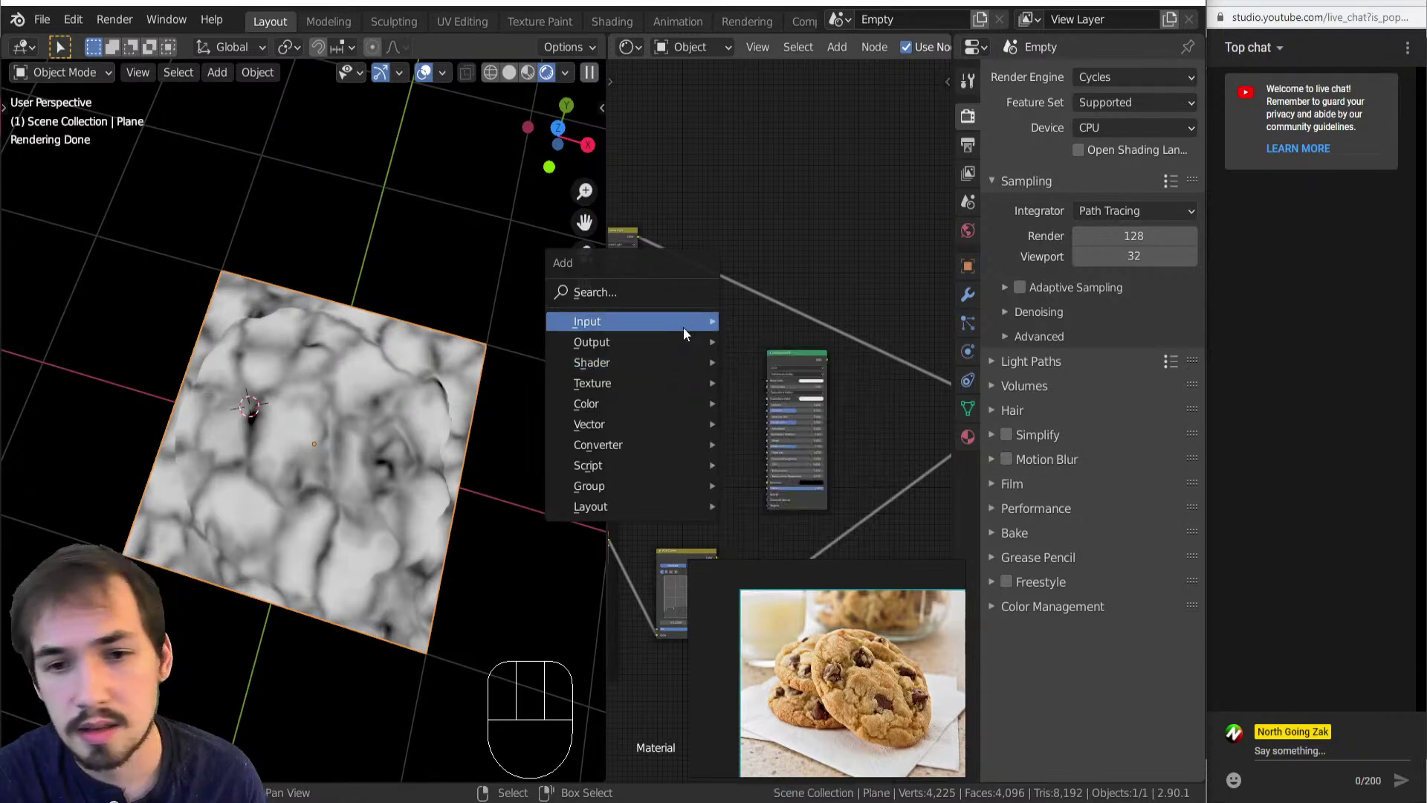
pyautogui.moveTo(683, 324)
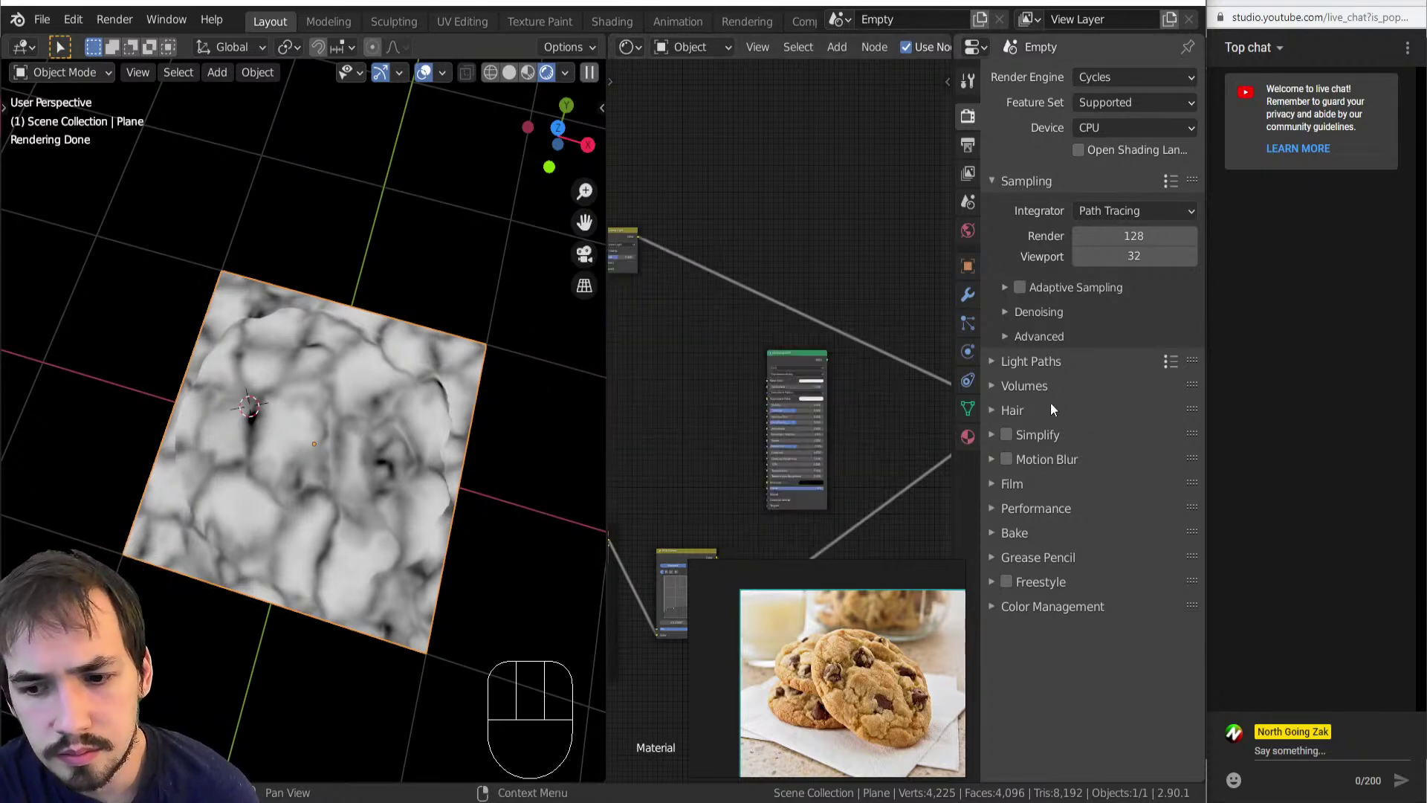
# Examine the displaced shape and trace the crack and dough node chains through to the Material Output.
pyautogui.scroll(-6, 773, 430)
pyautogui.moveTo(752, 421); pyautogui.dragTo(764, 388, button='middle')
pyautogui.scroll(6, 718, 461)
pyautogui.moveTo(718, 461); pyautogui.dragTo(802, 391, button='middle')
pyautogui.moveTo(359, 534); pyautogui.dragTo(552, 535, button='middle')
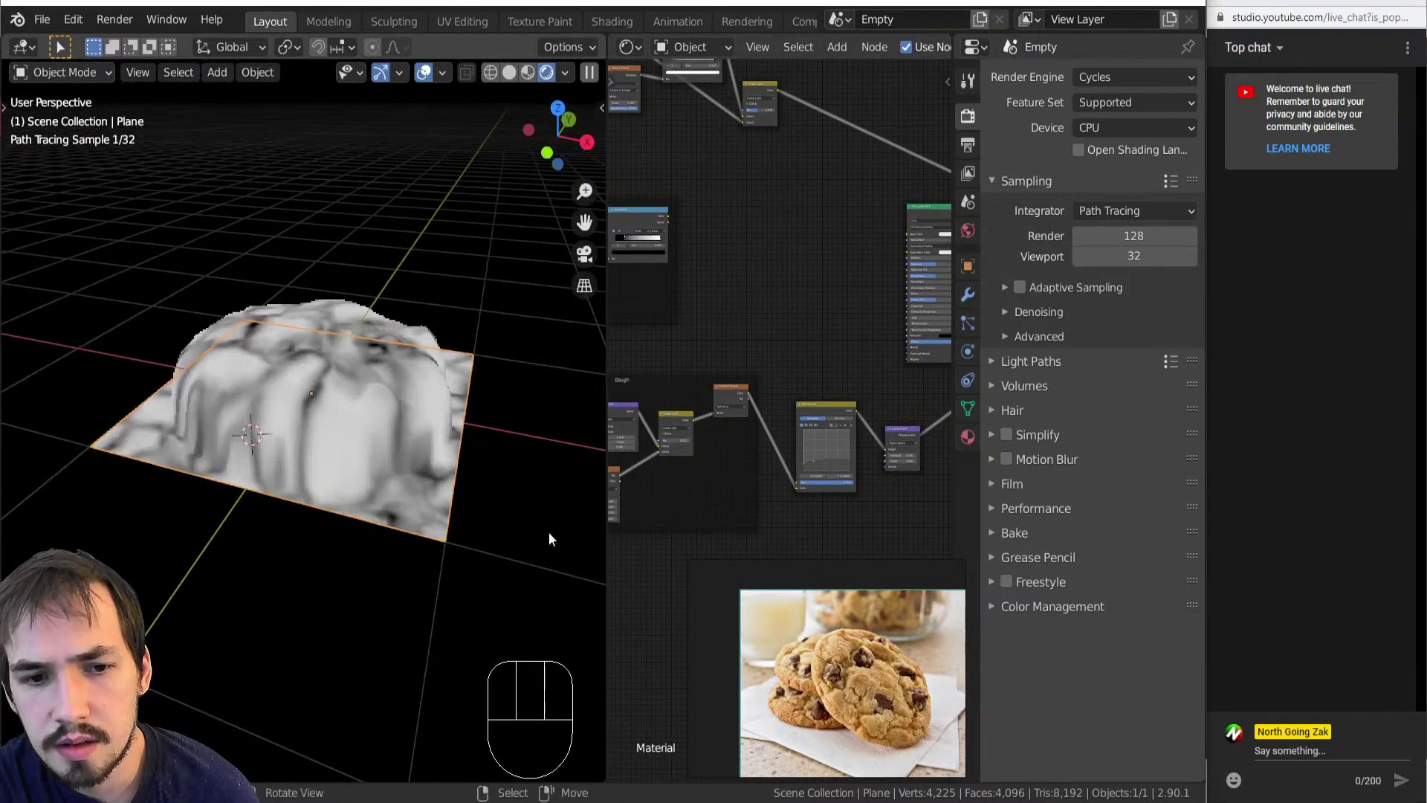
pyautogui.scroll(1, 720, 462)
pyautogui.moveTo(720, 463); pyautogui.dragTo(778, 434, button='middle')
pyautogui.scroll(-4, 789, 354)
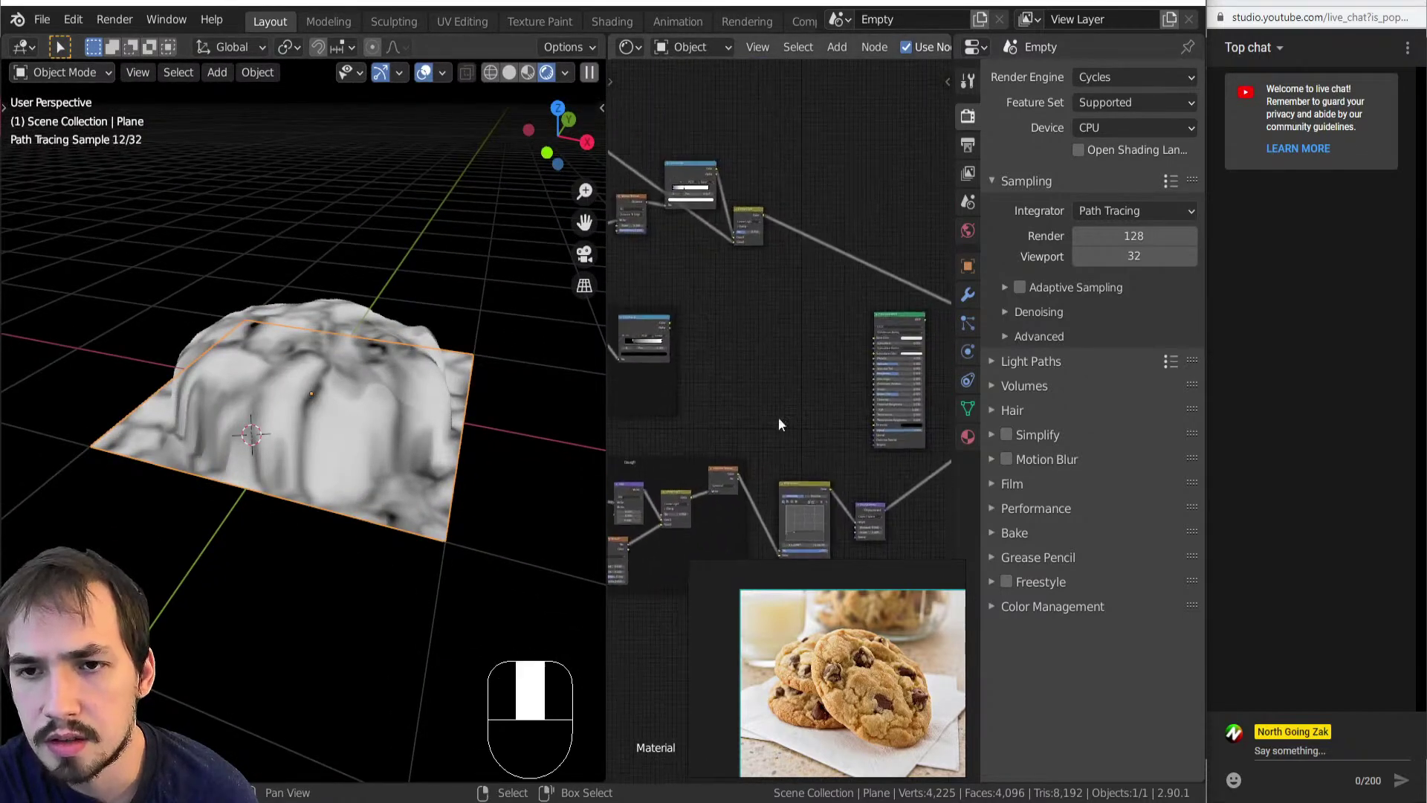
pyautogui.moveTo(848, 507); pyautogui.dragTo(793, 424, button='middle')
pyautogui.scroll(2, 830, 453)
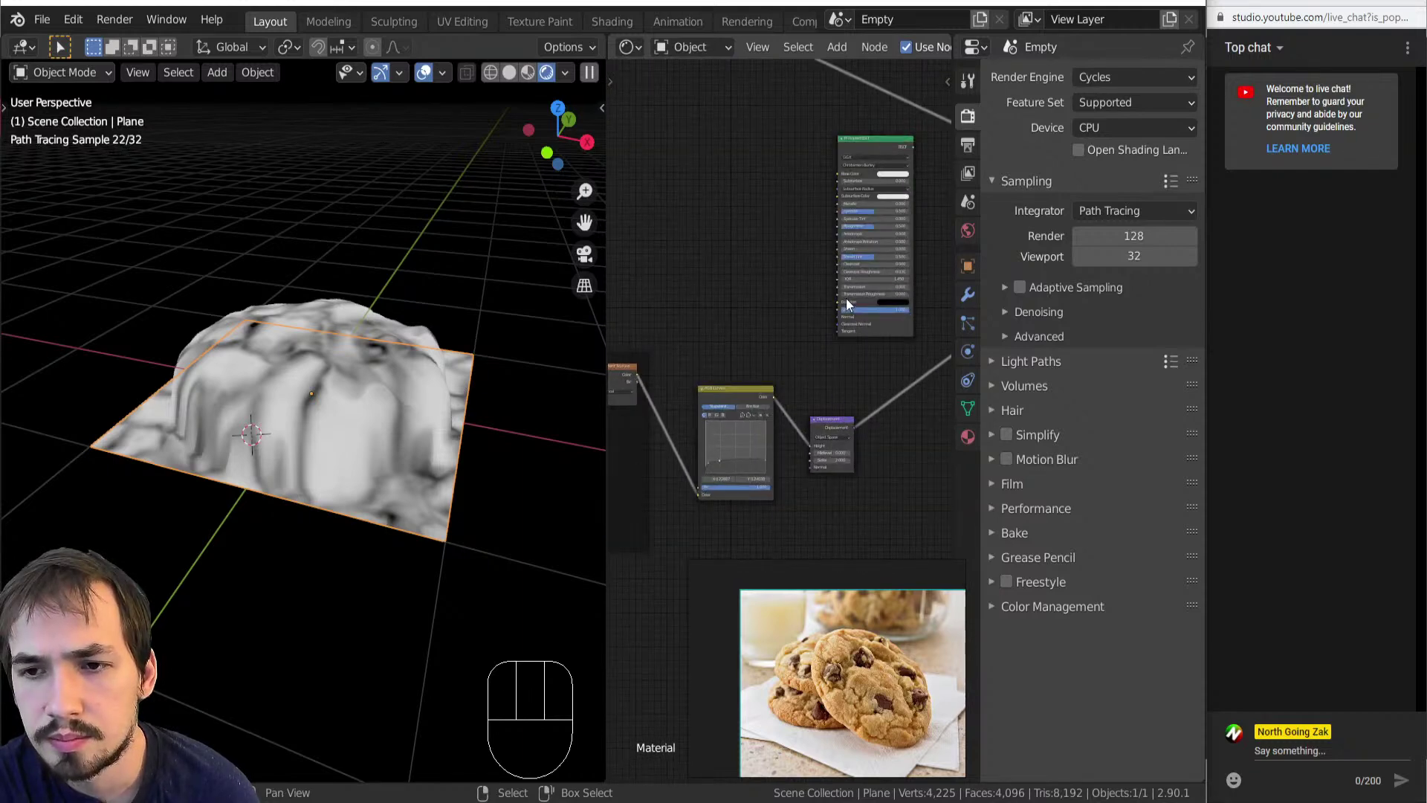
pyautogui.moveTo(846, 240); pyautogui.dragTo(784, 319, button='middle')
pyautogui.scroll(-4, 824, 274)
pyautogui.moveTo(927, 358); pyautogui.dragTo(826, 333, button='middle')
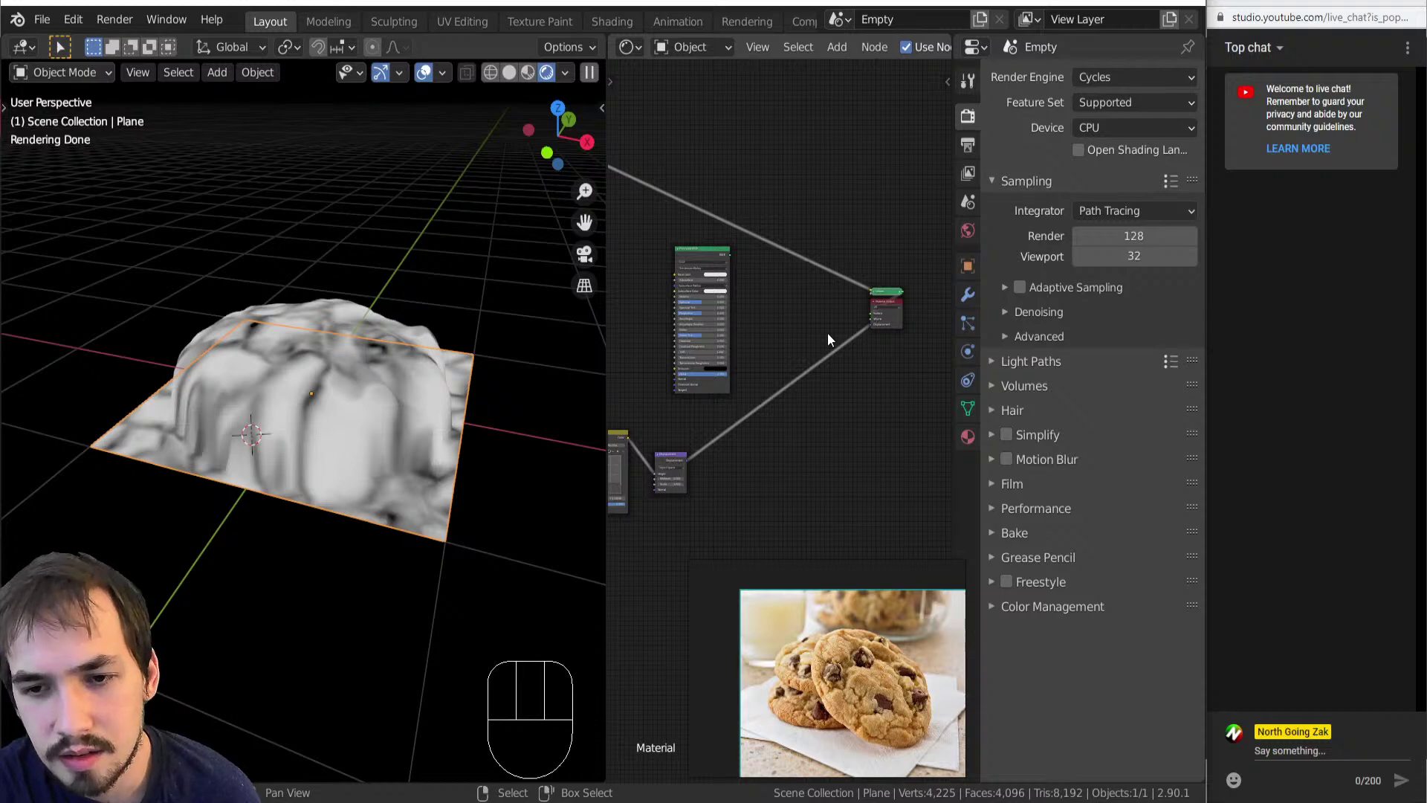
pyautogui.scroll(6, 773, 386)
pyautogui.moveTo(730, 418); pyautogui.dragTo(796, 491, button='middle')
pyautogui.scroll(-3, 758, 446)
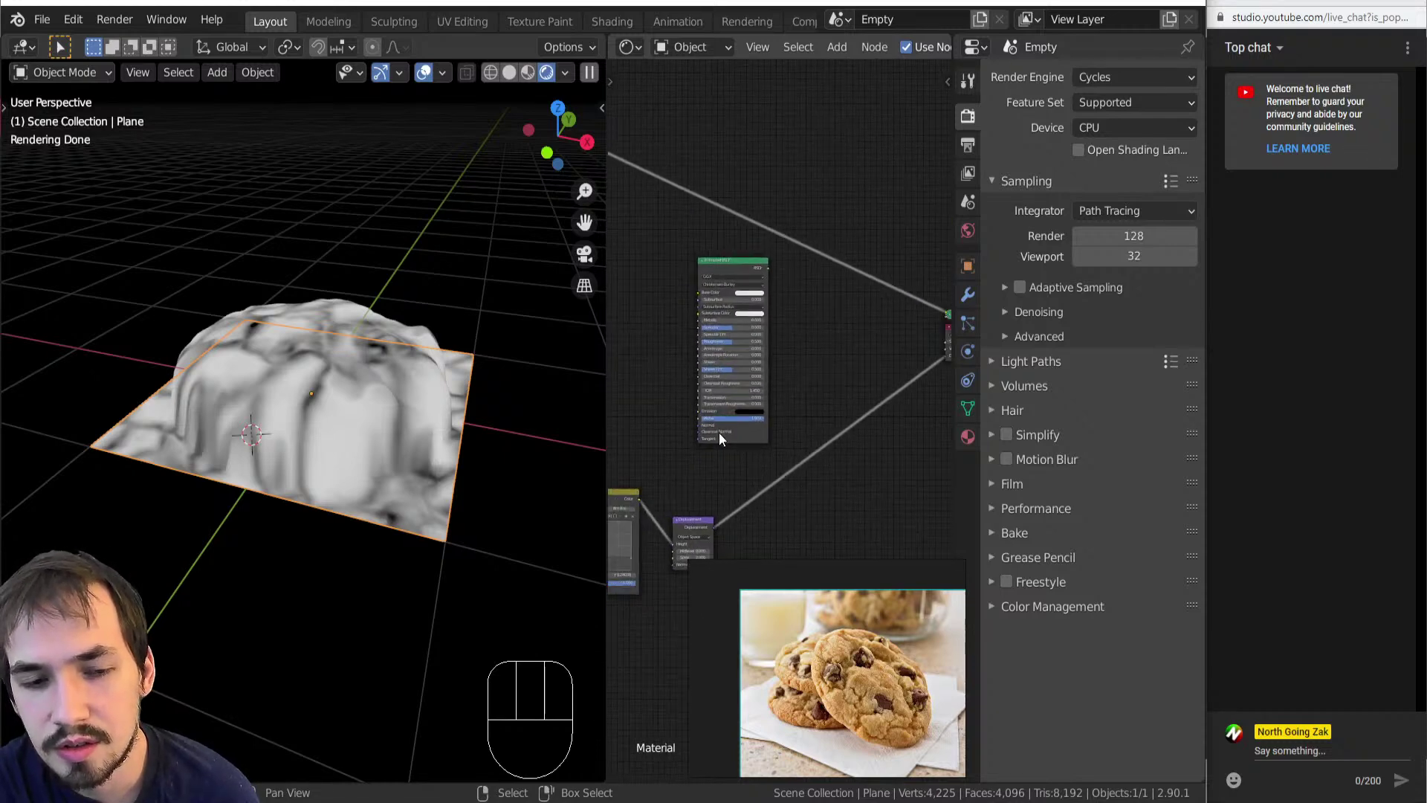
# Delete the Principled BSDF node and preview the dough's RGB Curves output on the plane.
pyautogui.keyDown('ctrl'); pyautogui.keyDown('shift'); pyautogui.click(743, 270); pyautogui.keyUp('shift'); pyautogui.keyUp('ctrl')
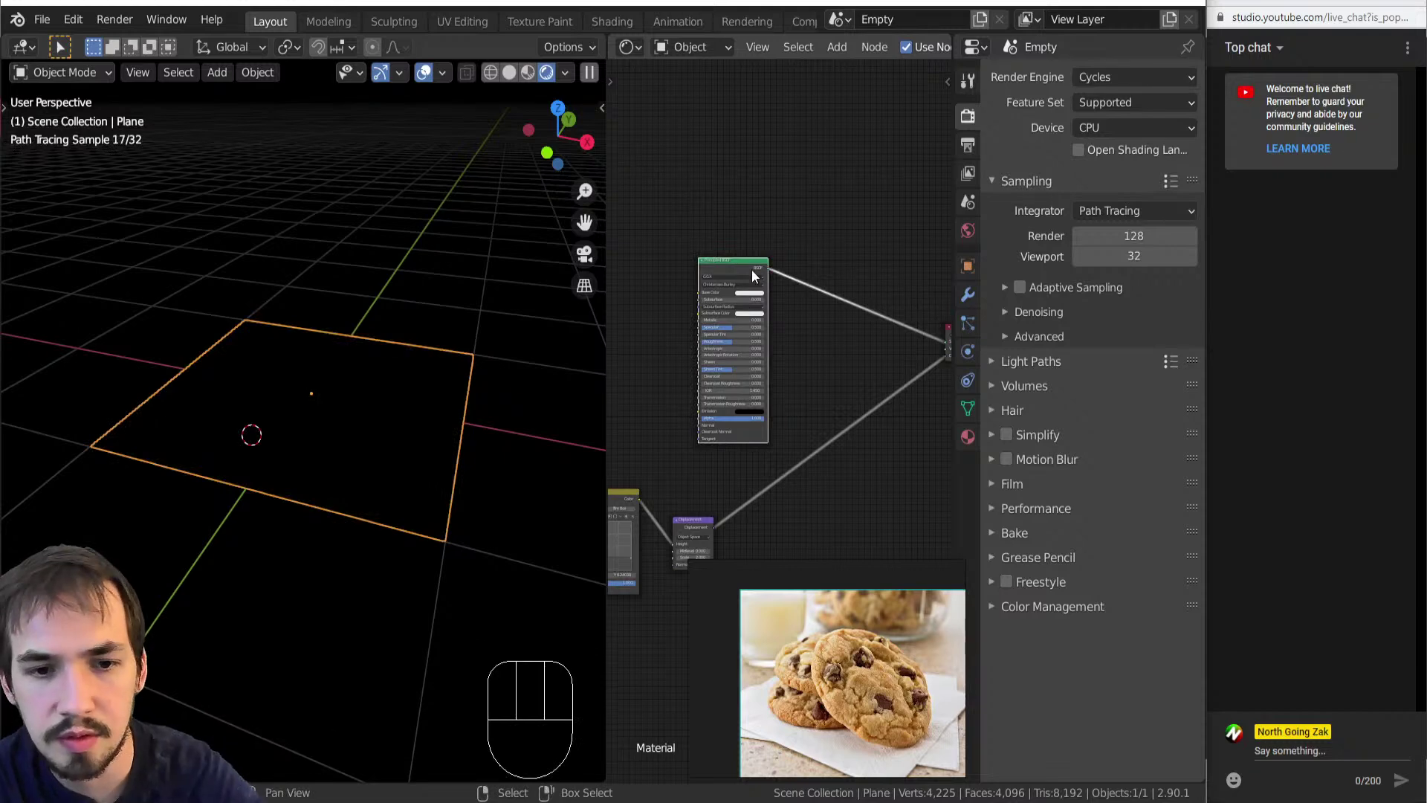
pyautogui.press('Delete')
pyautogui.moveTo(727, 358); pyautogui.dragTo(766, 319, button='middle')
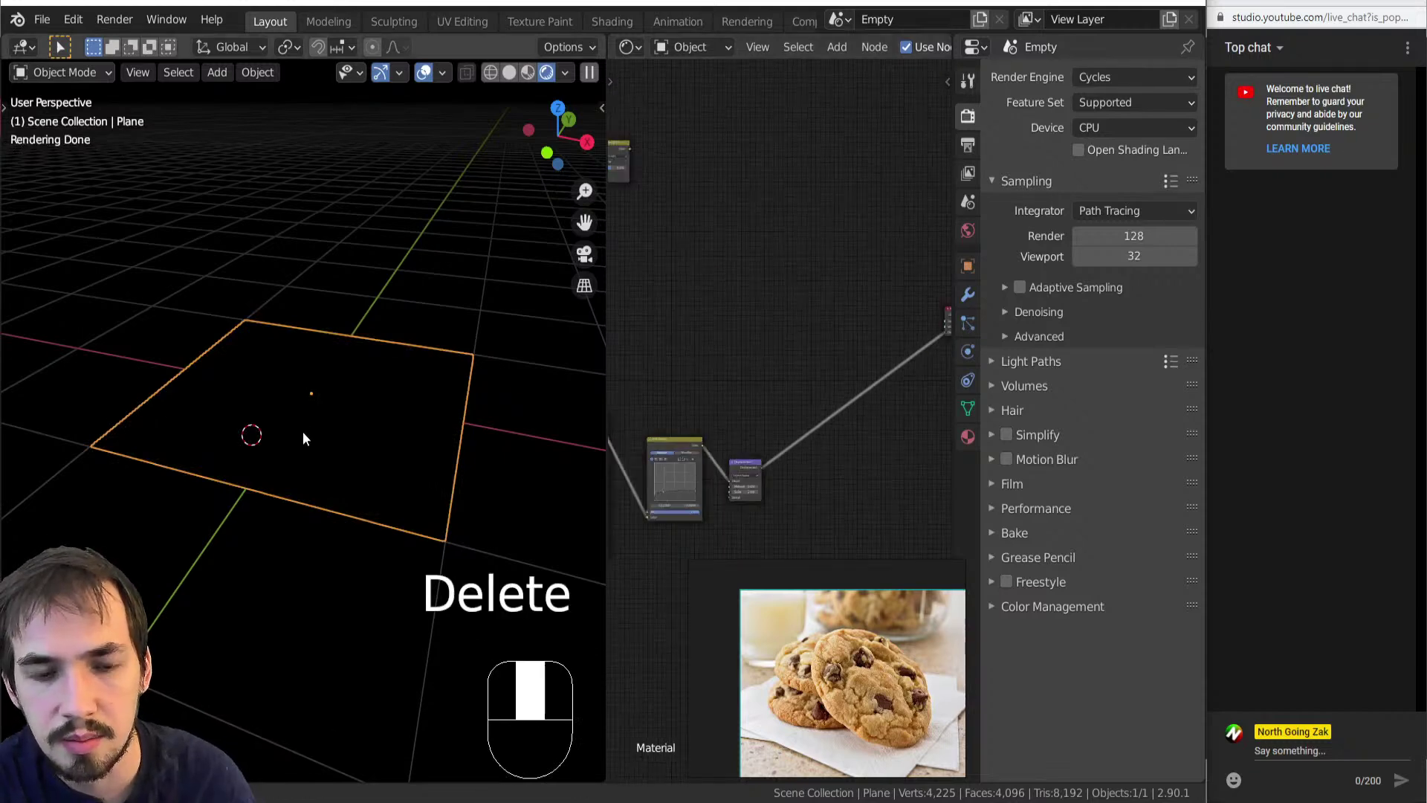
pyautogui.moveTo(309, 433); pyautogui.dragTo(334, 440, button='middle')
pyautogui.moveTo(672, 317); pyautogui.dragTo(715, 320, button='middle')
pyautogui.scroll(1, 772, 452)
pyautogui.keyDown('ctrl'); pyautogui.keyDown('shift'); pyautogui.click(755, 455); pyautogui.keyUp('shift'); pyautogui.keyUp('ctrl')
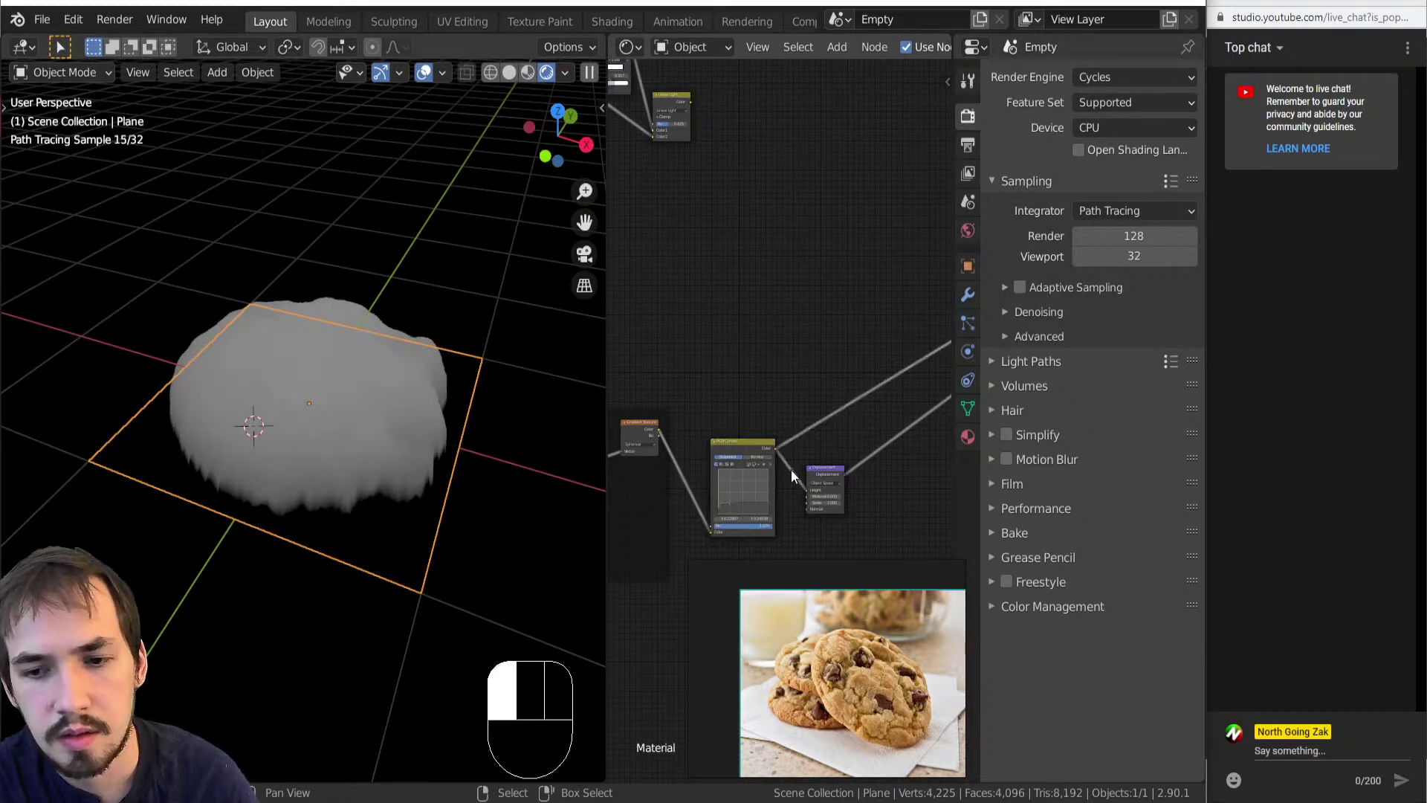
# Insert a MixRGB node between the dough's RGB Curves and Displacement nodes and set it to Linear Light.
pyautogui.hotkey('shift', 'a')
pyautogui.press('c')
pyautogui.press('m')
pyautogui.click(813, 494)
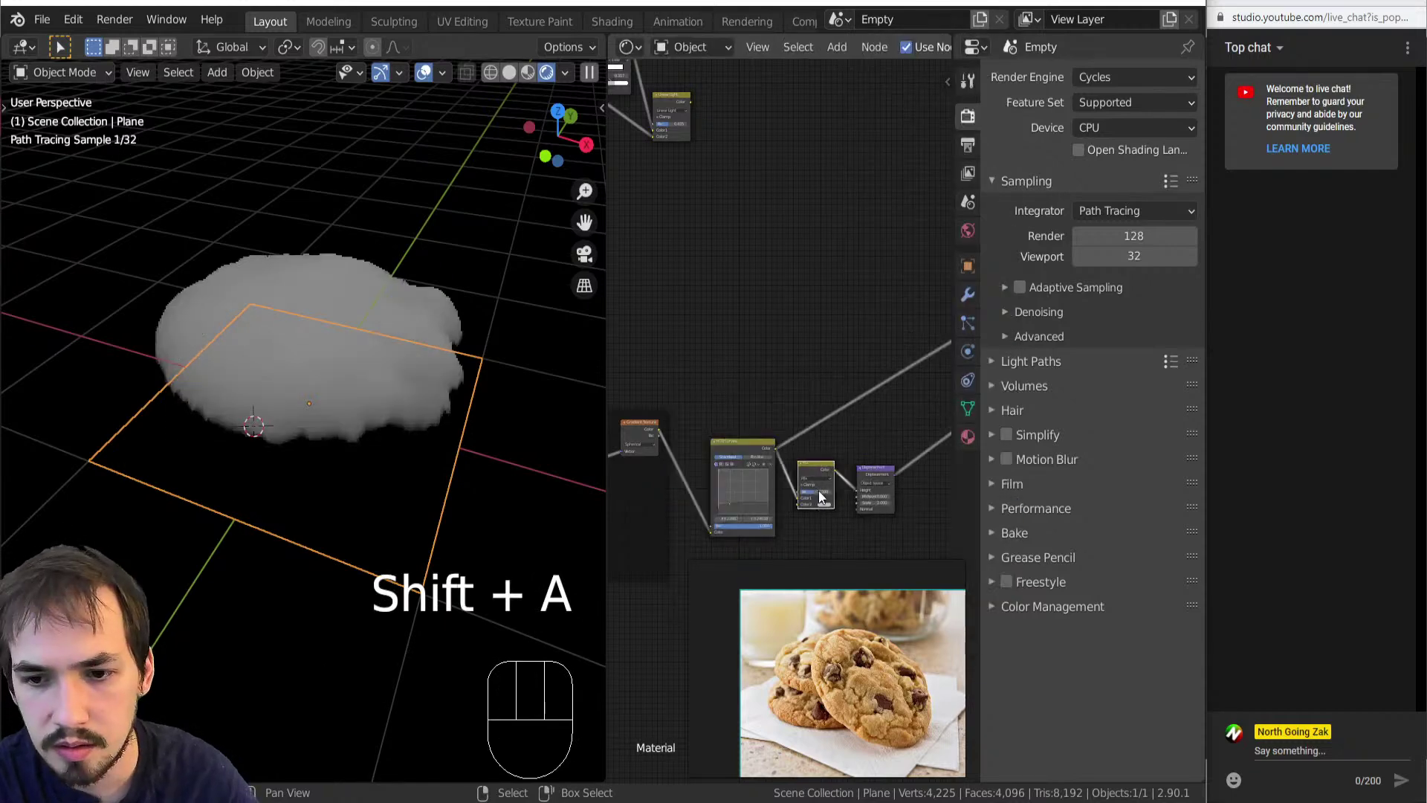
pyautogui.click(822, 479)
pyautogui.press('i')
# Feed the crack pattern's Linear Light color into the new displacement mix node and set its factor to 0.039.
pyautogui.moveTo(691, 103); pyautogui.dragTo(805, 487)
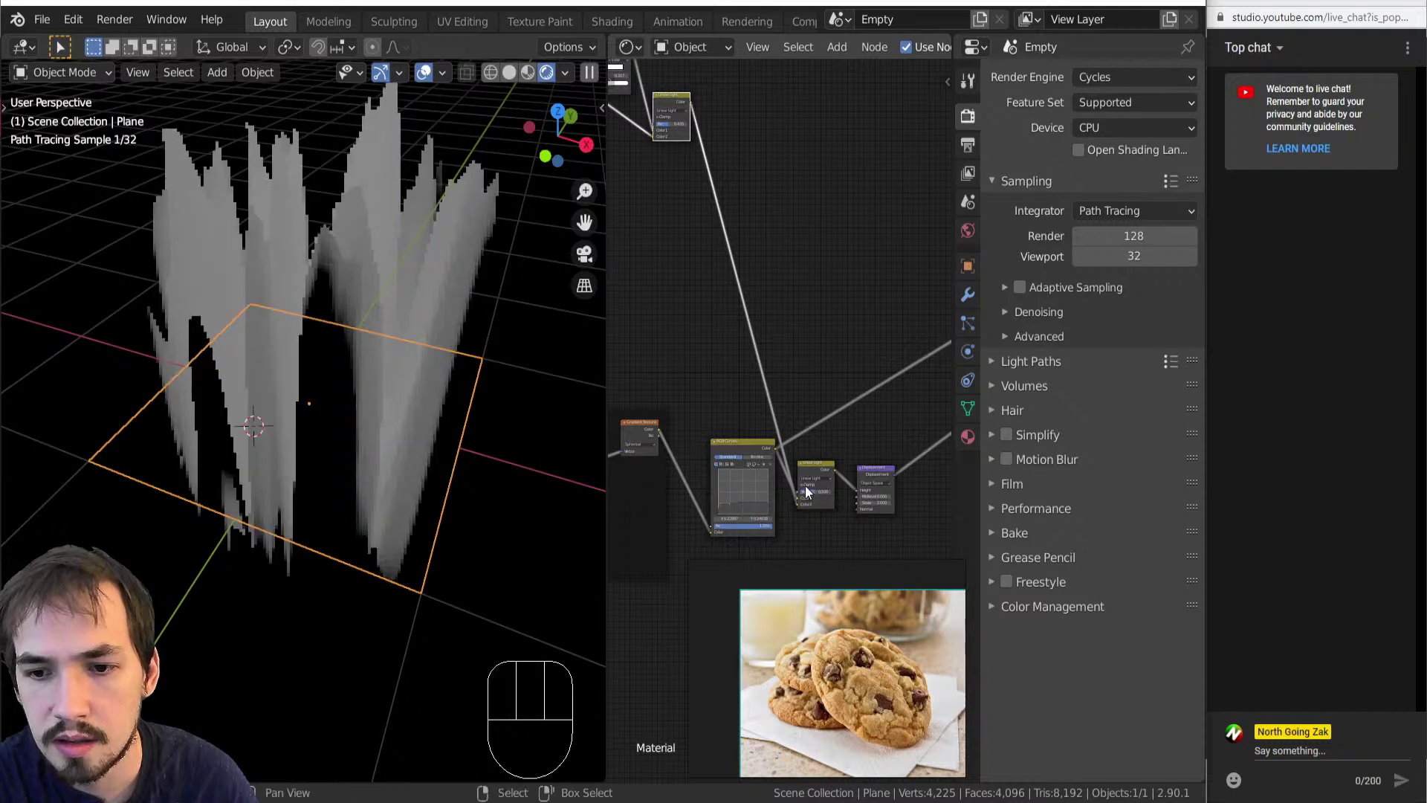
pyautogui.scroll(3, 806, 479)
pyautogui.scroll(1, 780, 424)
pyautogui.moveTo(825, 425); pyautogui.dragTo(803, 424)
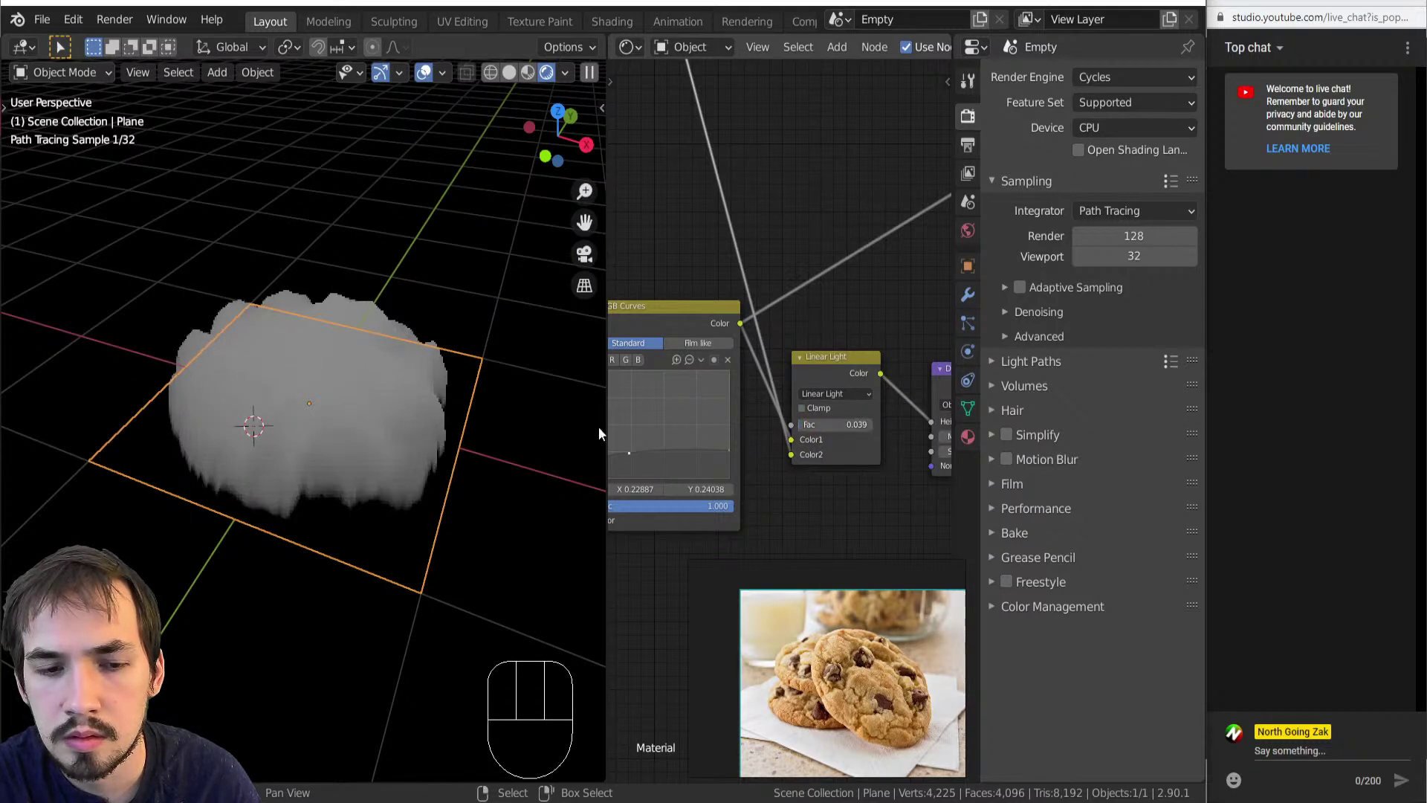
# Add a point light to the scene and move it up and to one side of the displaced plane.
pyautogui.moveTo(87, 481); pyautogui.dragTo(186, 405, button='middle')
pyautogui.scroll(2, 201, 411)
pyautogui.scroll(-4, 780, 409)
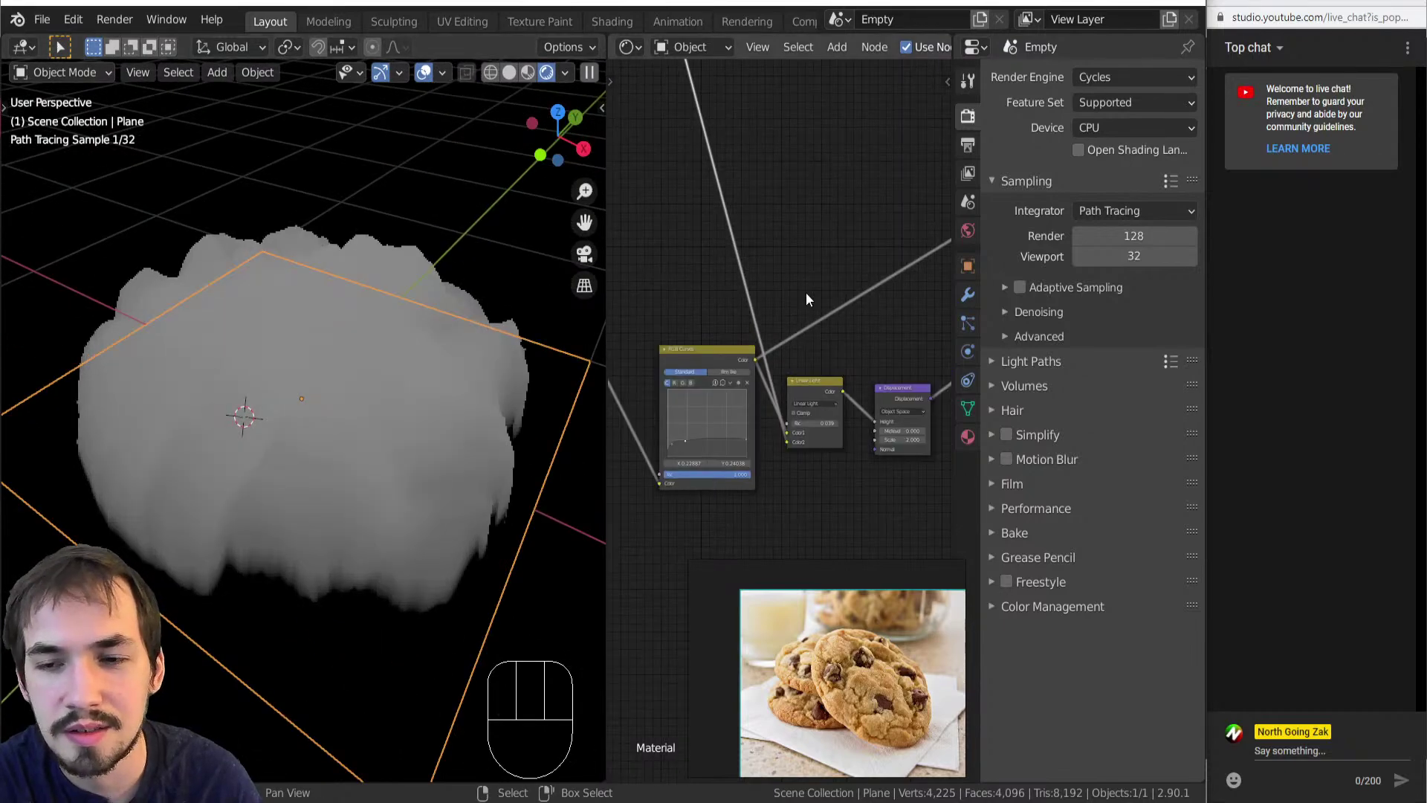
pyautogui.moveTo(810, 309); pyautogui.dragTo(722, 557, button='middle')
pyautogui.scroll(-6, 274, 416)
pyautogui.scroll(-3, 274, 416)
pyautogui.moveTo(280, 413); pyautogui.dragTo(333, 407, button='middle')
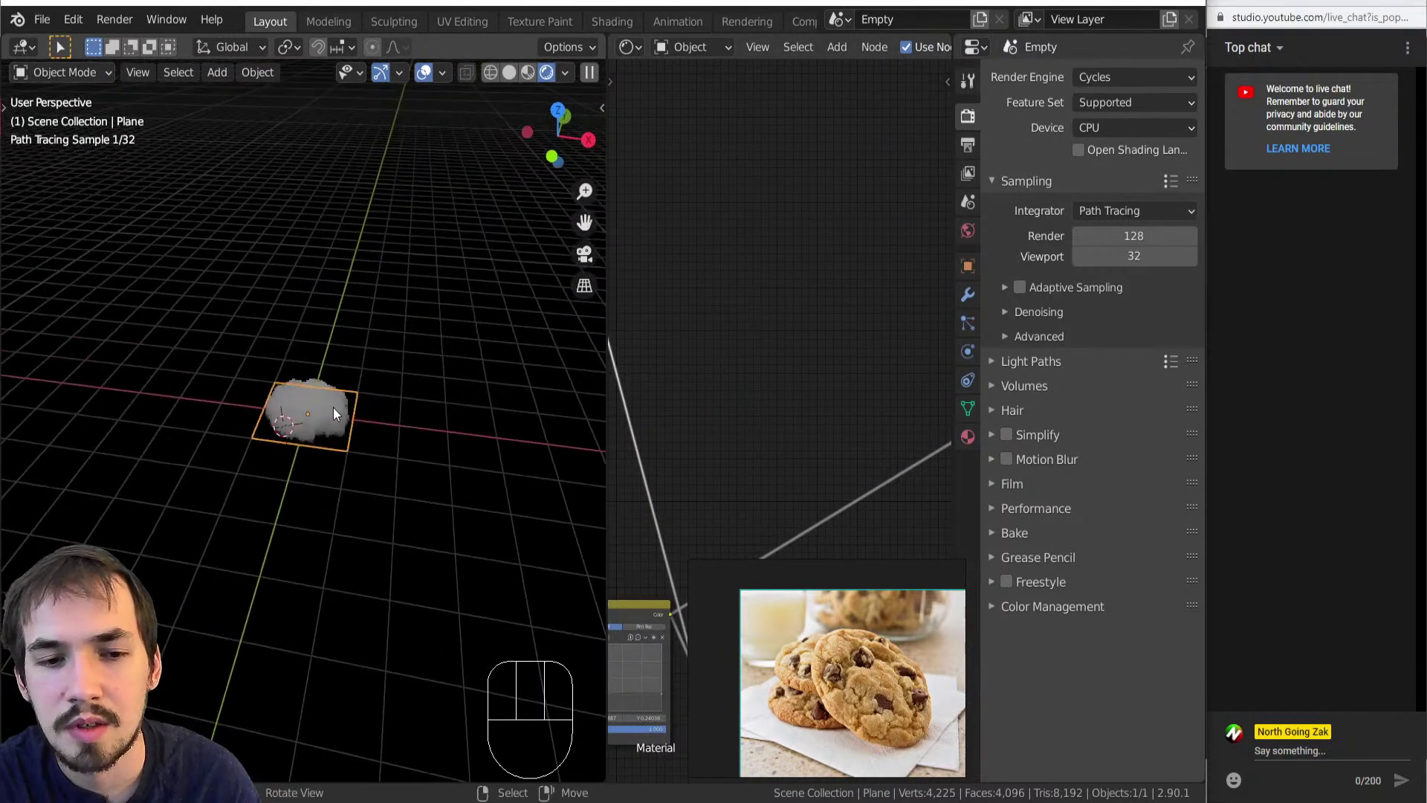
pyautogui.scroll(6, 290, 442)
pyautogui.click(271, 449)
pyautogui.hotkey('shift', 'a')
pyautogui.moveTo(194, 637)
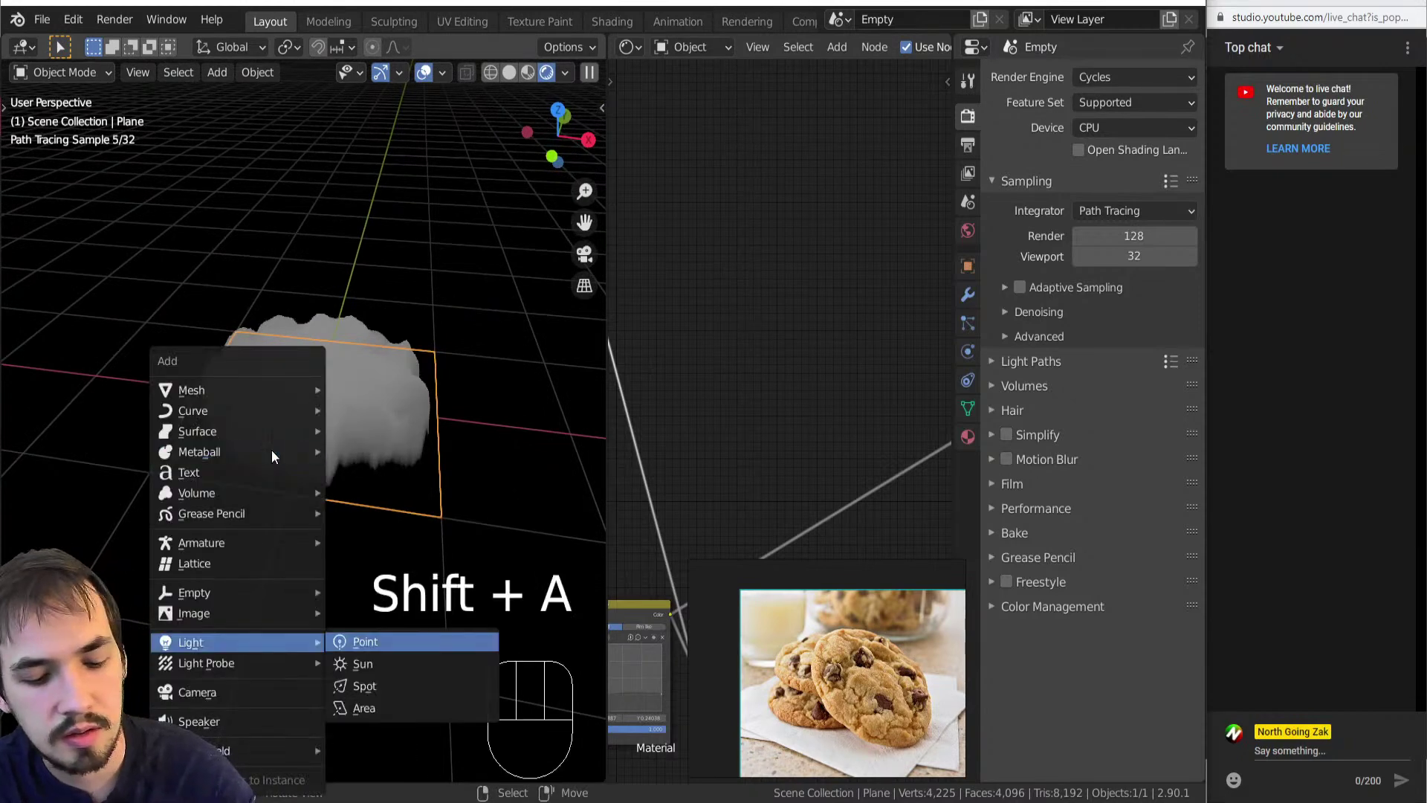
pyautogui.click(360, 637)
pyautogui.press('g')
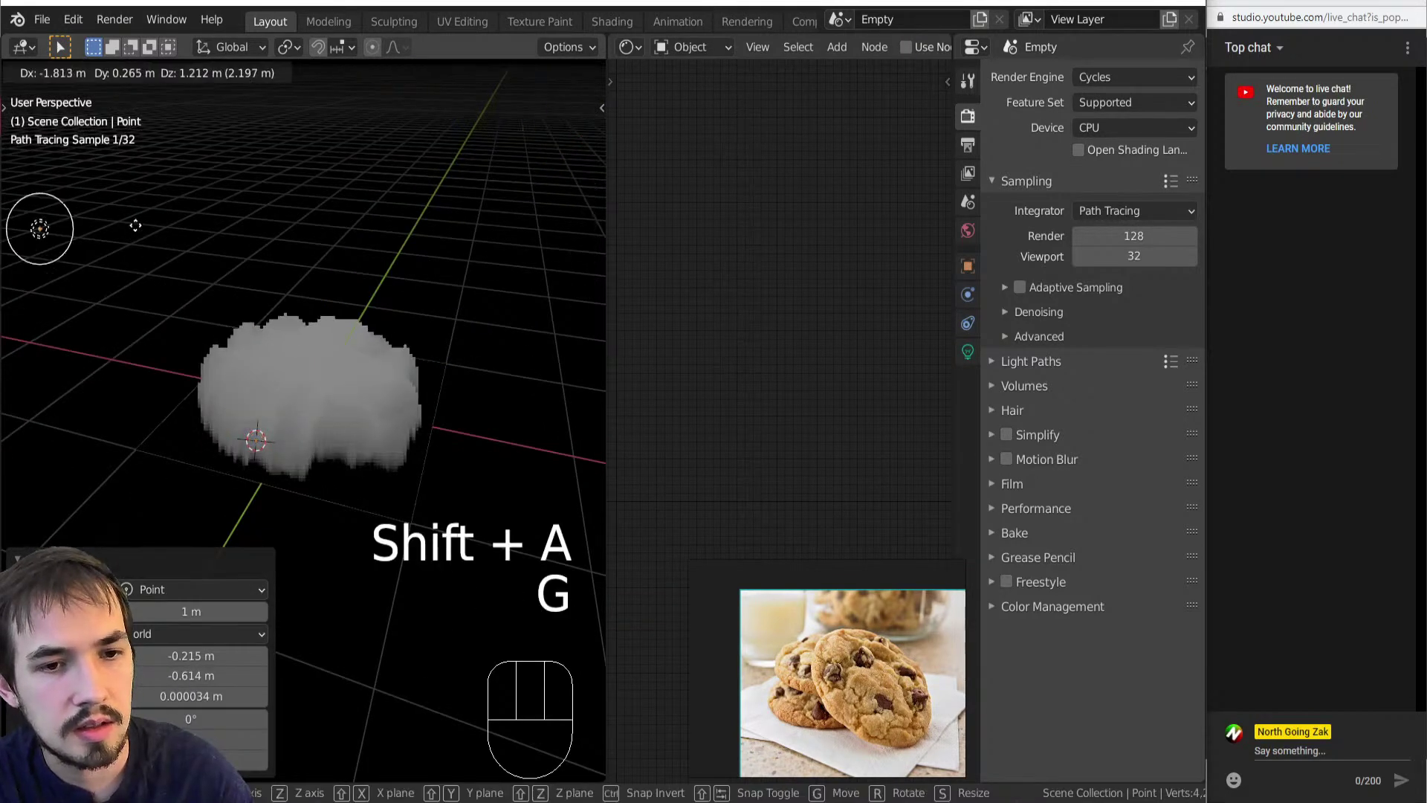
pyautogui.click(119, 237)
# Add a Diffuse BSDF node to the plane's material and connect it to the Material Output's surface.
pyautogui.moveTo(248, 301); pyautogui.dragTo(266, 364, button='middle')
pyautogui.click(310, 436)
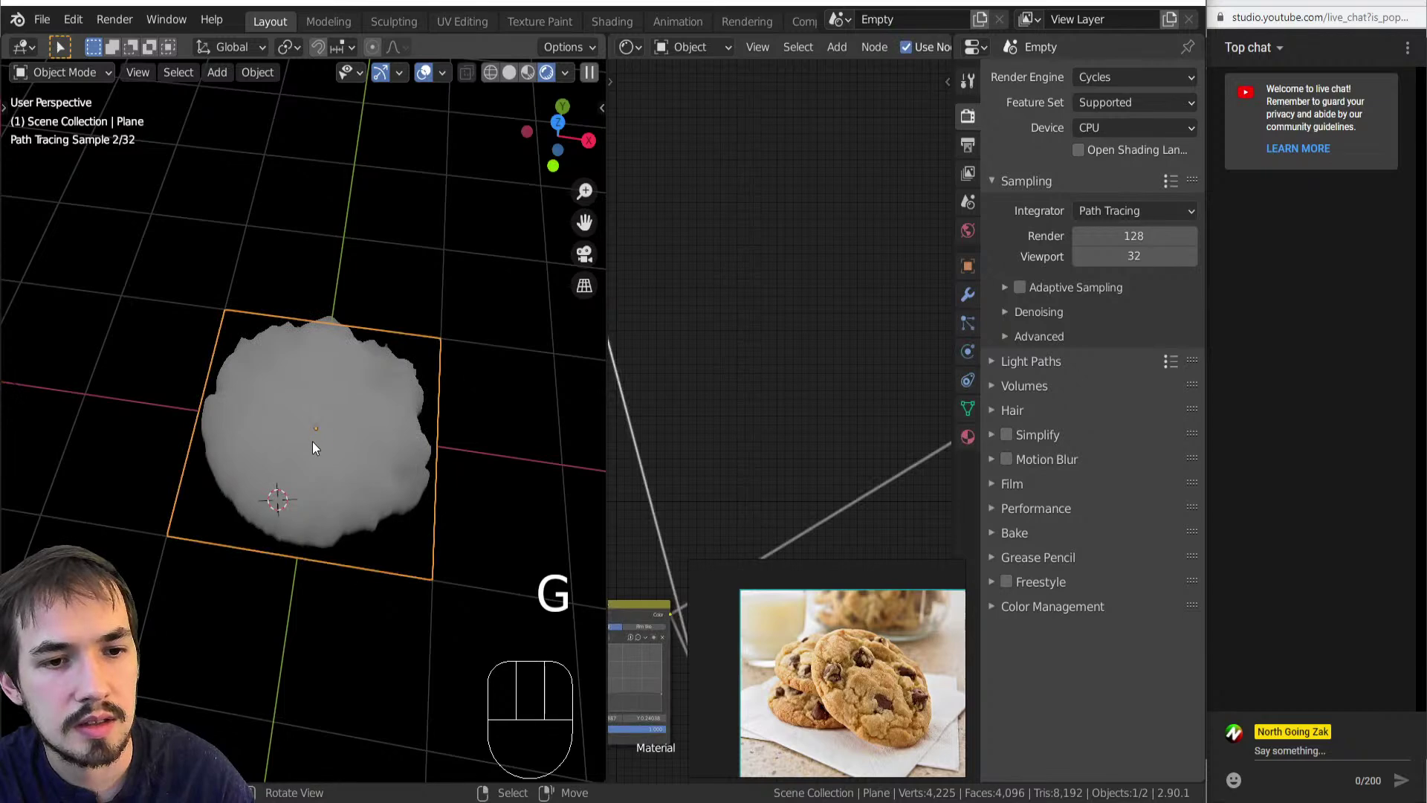
pyautogui.scroll(-3, 309, 424)
pyautogui.moveTo(310, 413); pyautogui.dragTo(232, 350, button='middle')
pyautogui.scroll(-4, 699, 405)
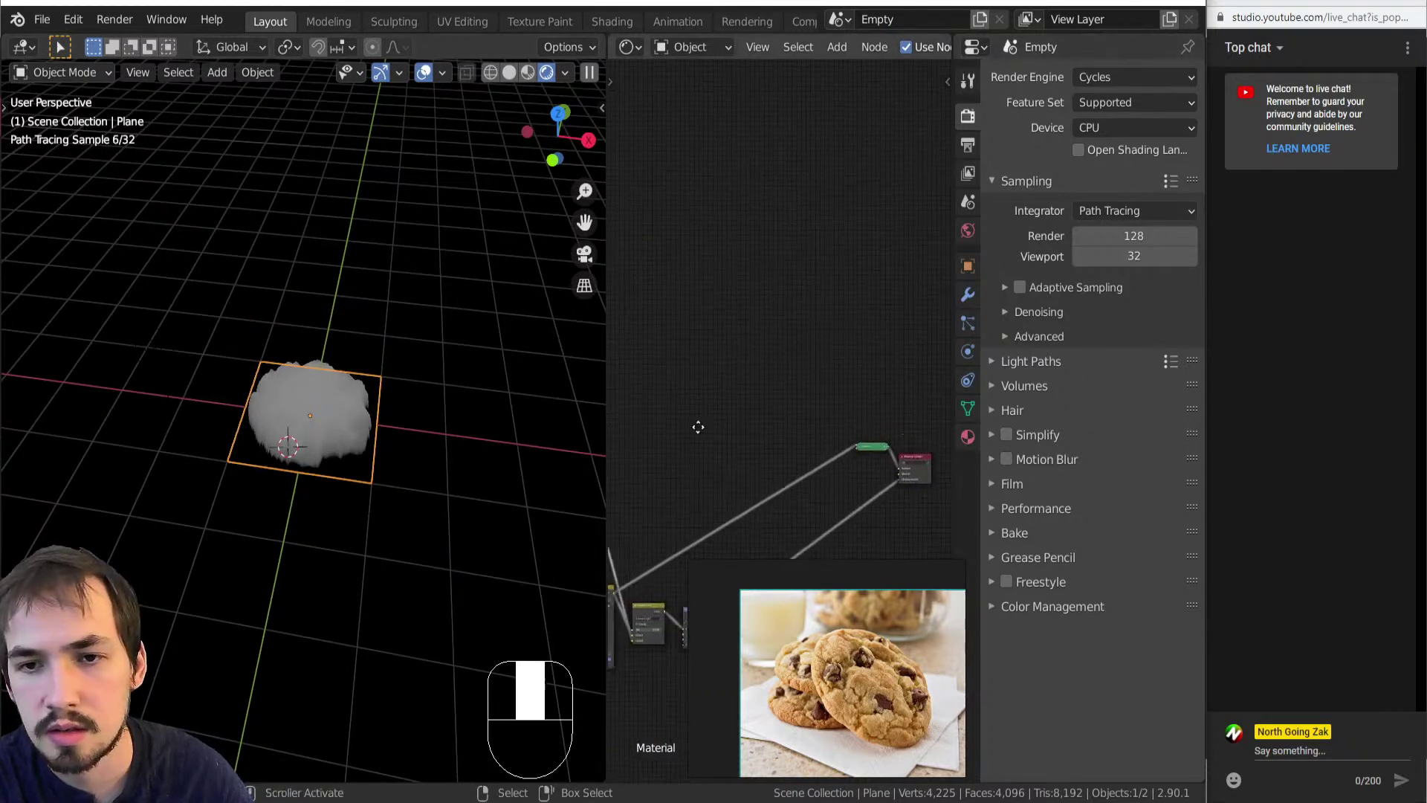
pyautogui.hotkey('shift', 'a')
pyautogui.press('h')
pyautogui.press('d')
pyautogui.click(694, 399)
pyautogui.keyDown('ctrl'); pyautogui.keyDown('shift'); pyautogui.click(706, 405); pyautogui.keyUp('shift'); pyautogui.keyUp('ctrl')
pyautogui.moveTo(294, 452); pyautogui.dragTo(341, 416, button='middle')
pyautogui.scroll(5, 324, 427)
pyautogui.moveTo(296, 495); pyautogui.dragTo(296, 496, button='middle')
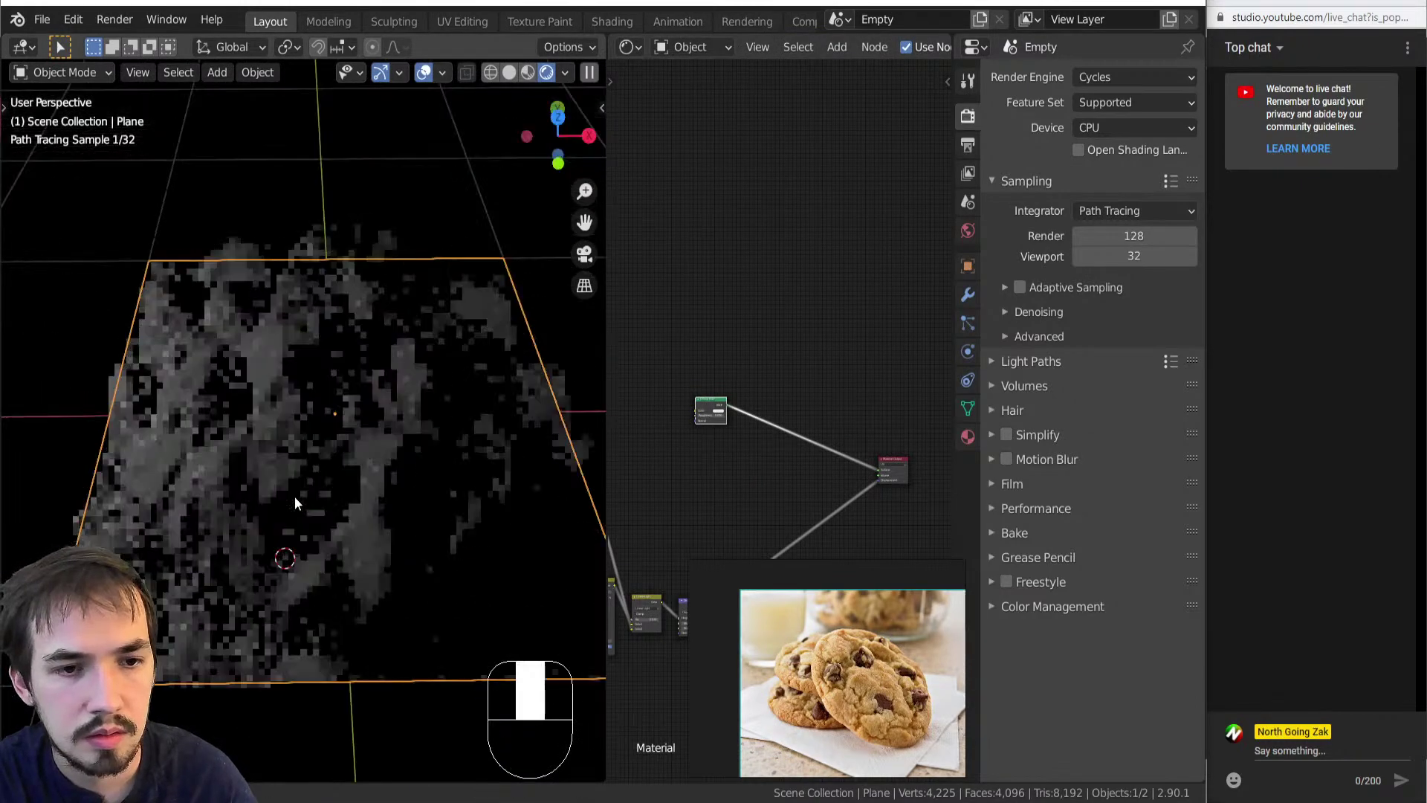
# Set the factor of the Linear Light node feeding the Displacement node to 0.010.
pyautogui.moveTo(742, 547); pyautogui.dragTo(774, 472, button='middle')
pyautogui.scroll(2, 770, 446)
pyautogui.moveTo(761, 410); pyautogui.dragTo(497, 285, button='middle')
pyautogui.moveTo(805, 406); pyautogui.dragTo(653, 429, button='middle')
pyautogui.scroll(5, 788, 394)
pyautogui.scroll(6, 773, 417)
pyautogui.moveTo(774, 407); pyautogui.dragTo(750, 408)
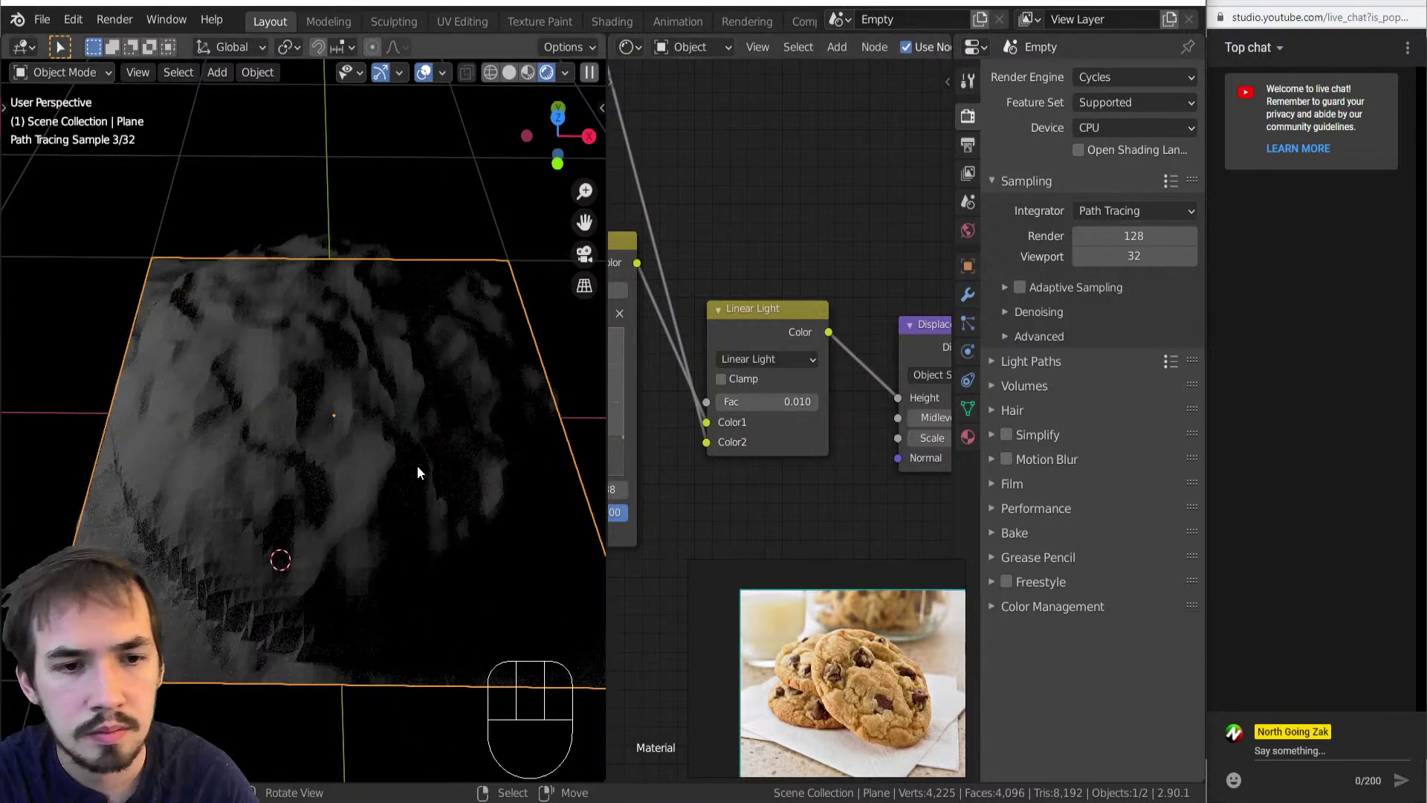
# Subdivide the plane's entire mesh once more and return to Object Mode.
pyautogui.press('Tab')
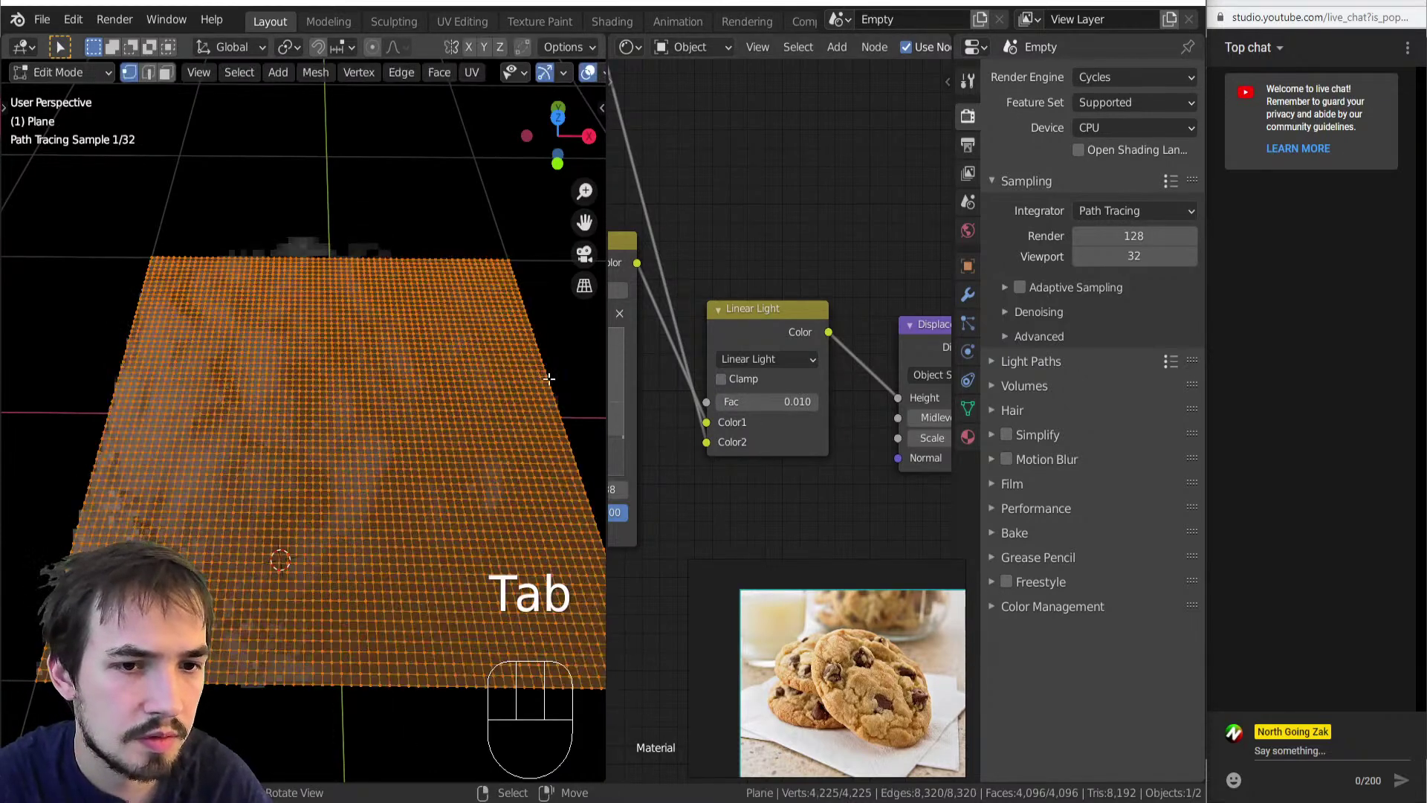
pyautogui.press('w')
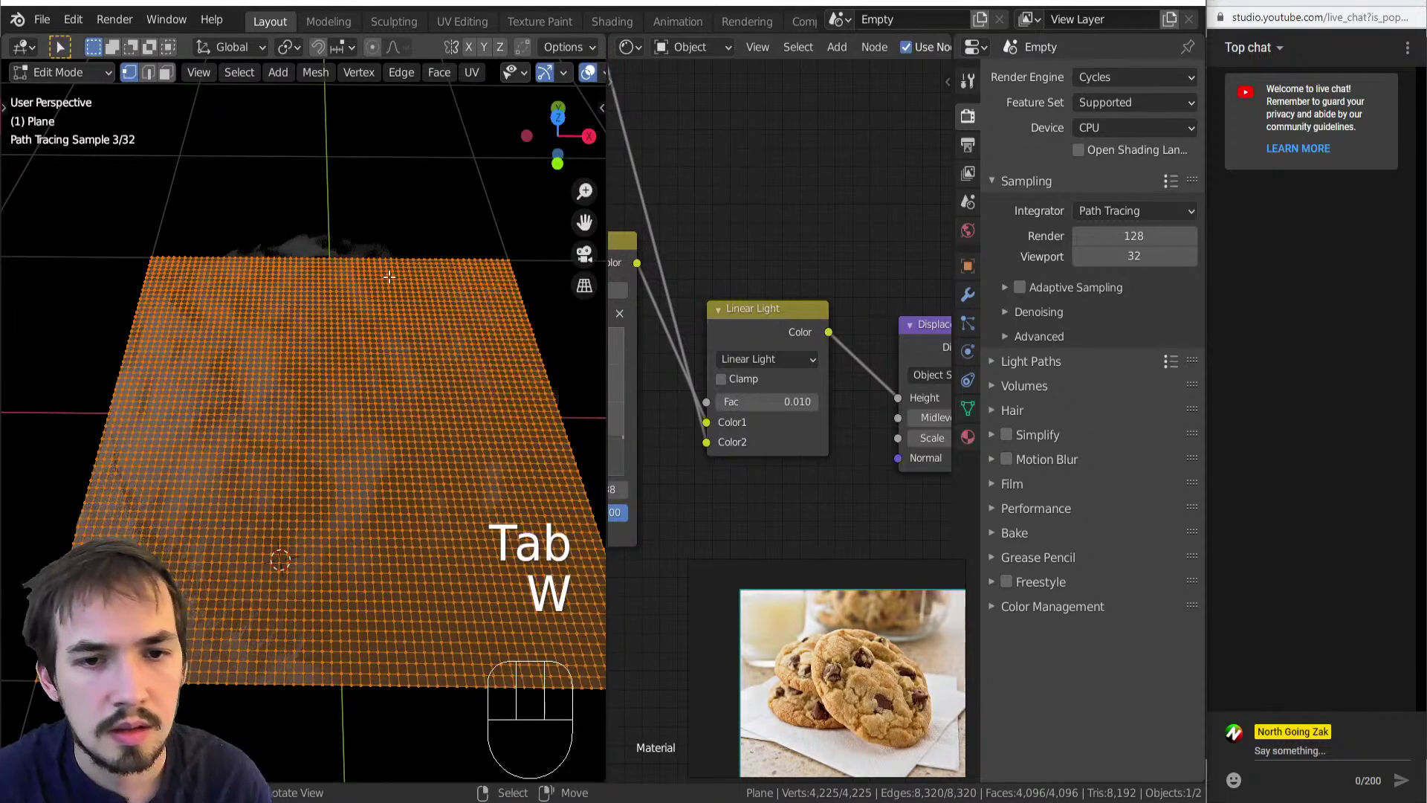
pyautogui.press('w')
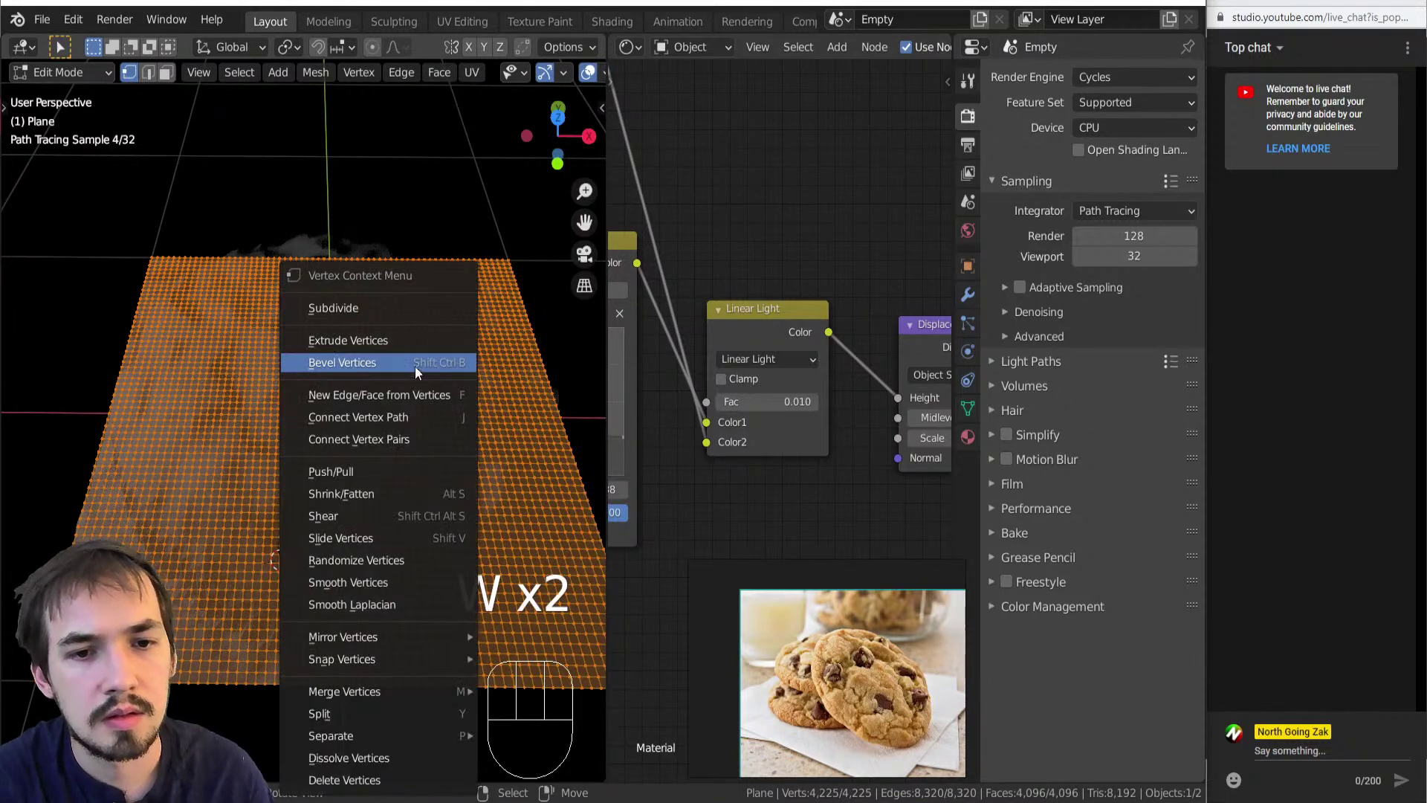
pyautogui.click(398, 311)
pyautogui.press('Tab')
pyautogui.click(77, 403)
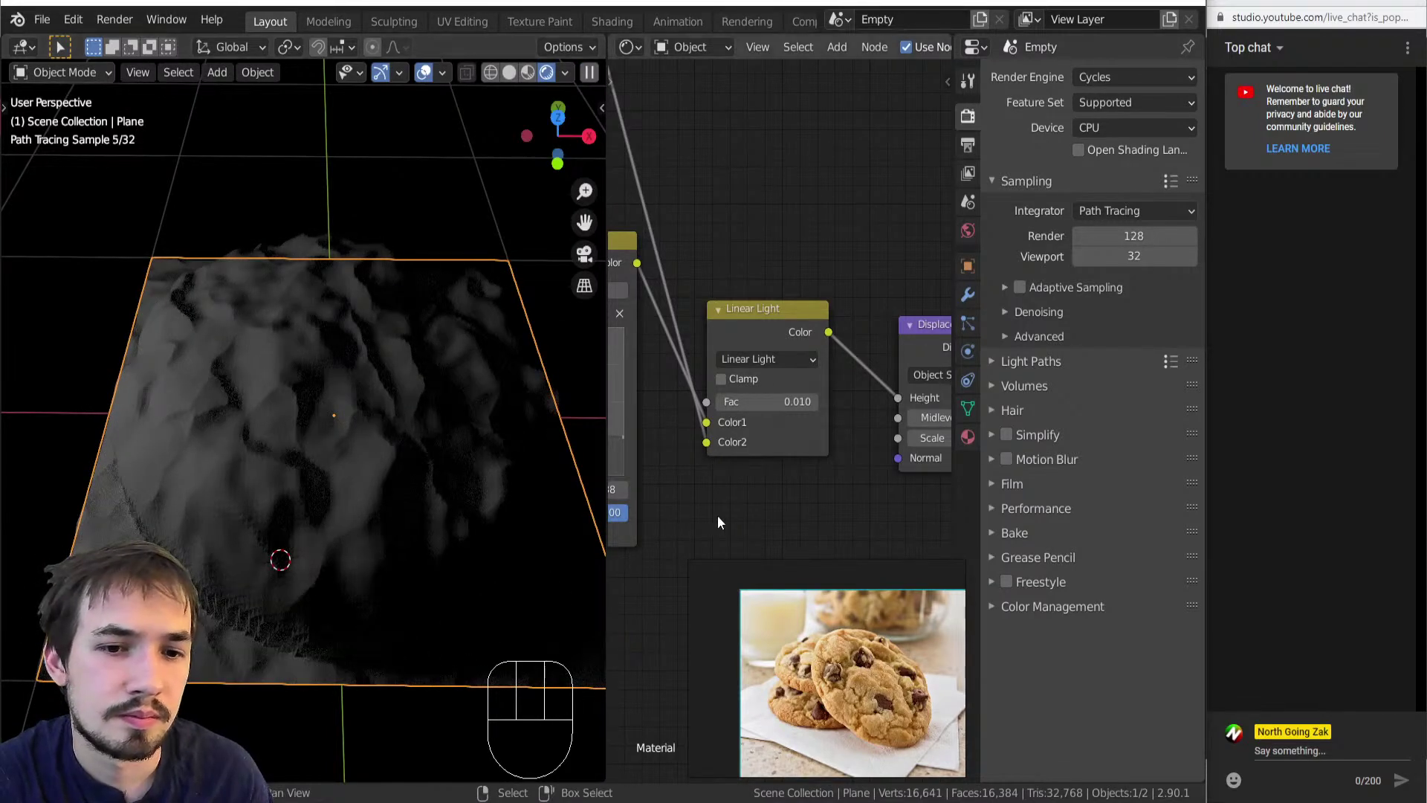
# Spread the stops of the crack pattern's ColorRamp apart, placing the white stop at position 0.000.
pyautogui.scroll(-5, 743, 503)
pyautogui.moveTo(759, 310); pyautogui.dragTo(954, 614, button='middle')
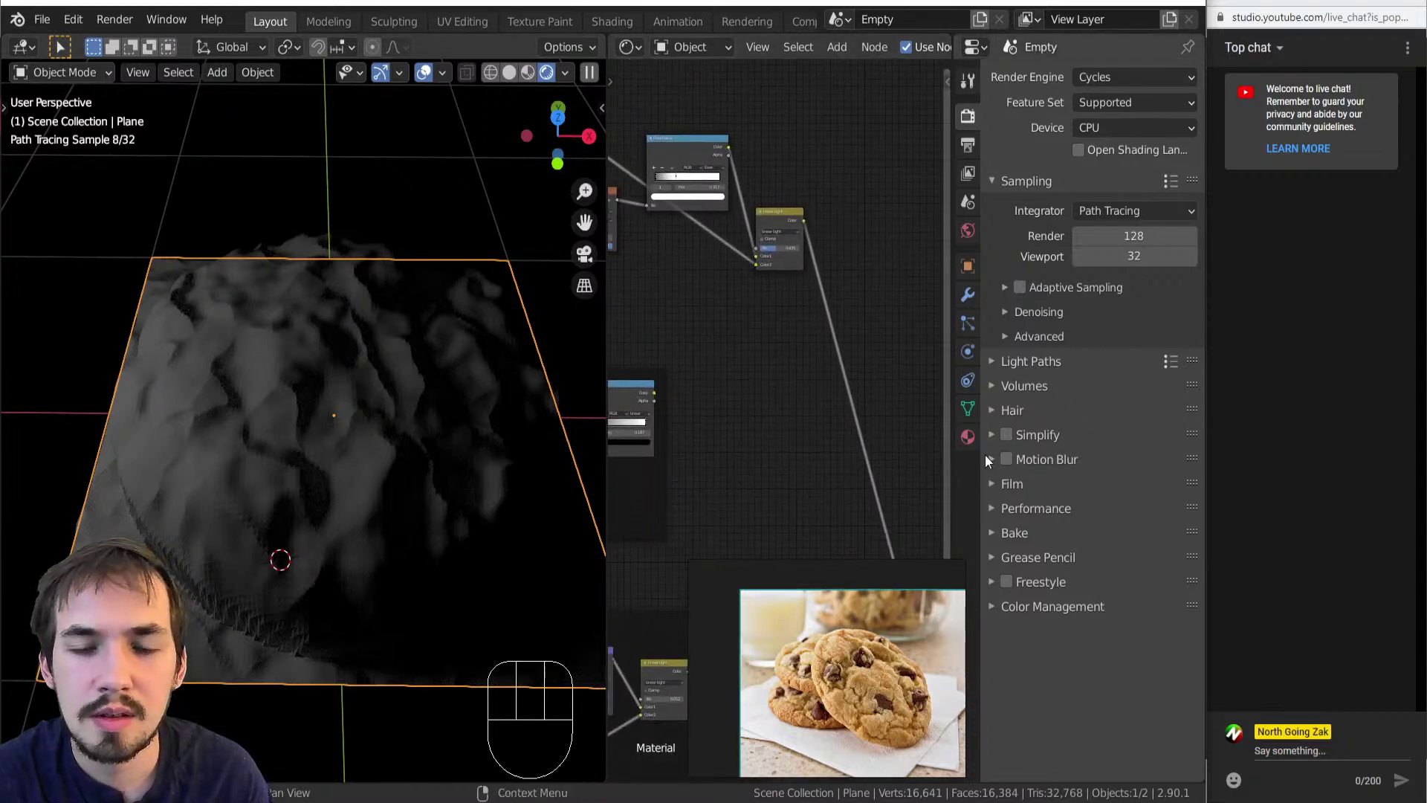
pyautogui.moveTo(685, 303); pyautogui.dragTo(774, 436, button='middle')
pyautogui.scroll(7, 774, 416)
pyautogui.scroll(4, 775, 347)
pyautogui.moveTo(753, 376); pyautogui.dragTo(773, 534, button='middle')
pyautogui.scroll(5, 738, 401)
pyautogui.moveTo(689, 311); pyautogui.dragTo(788, 317)
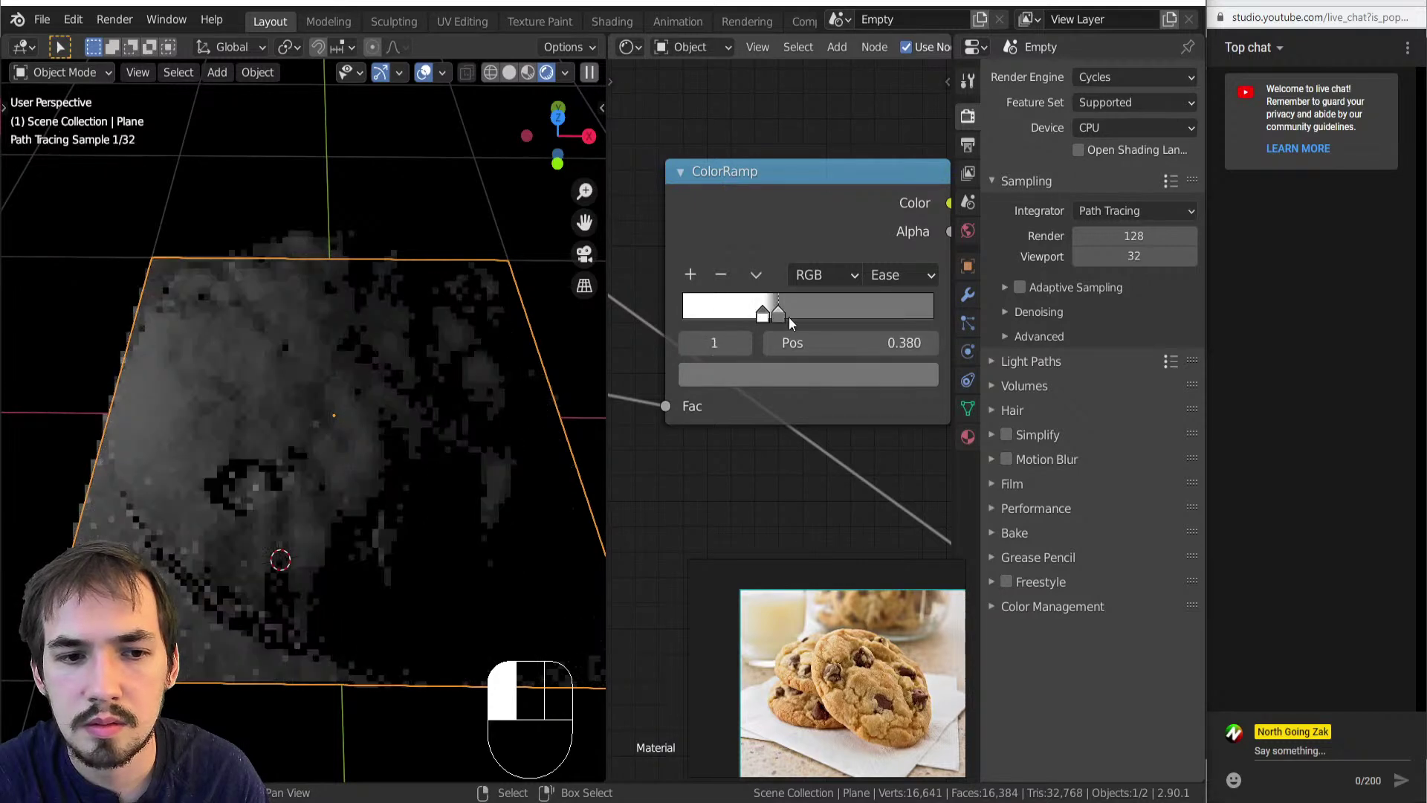
pyautogui.moveTo(947, 336); pyautogui.dragTo(644, 318)
pyautogui.click(760, 318)
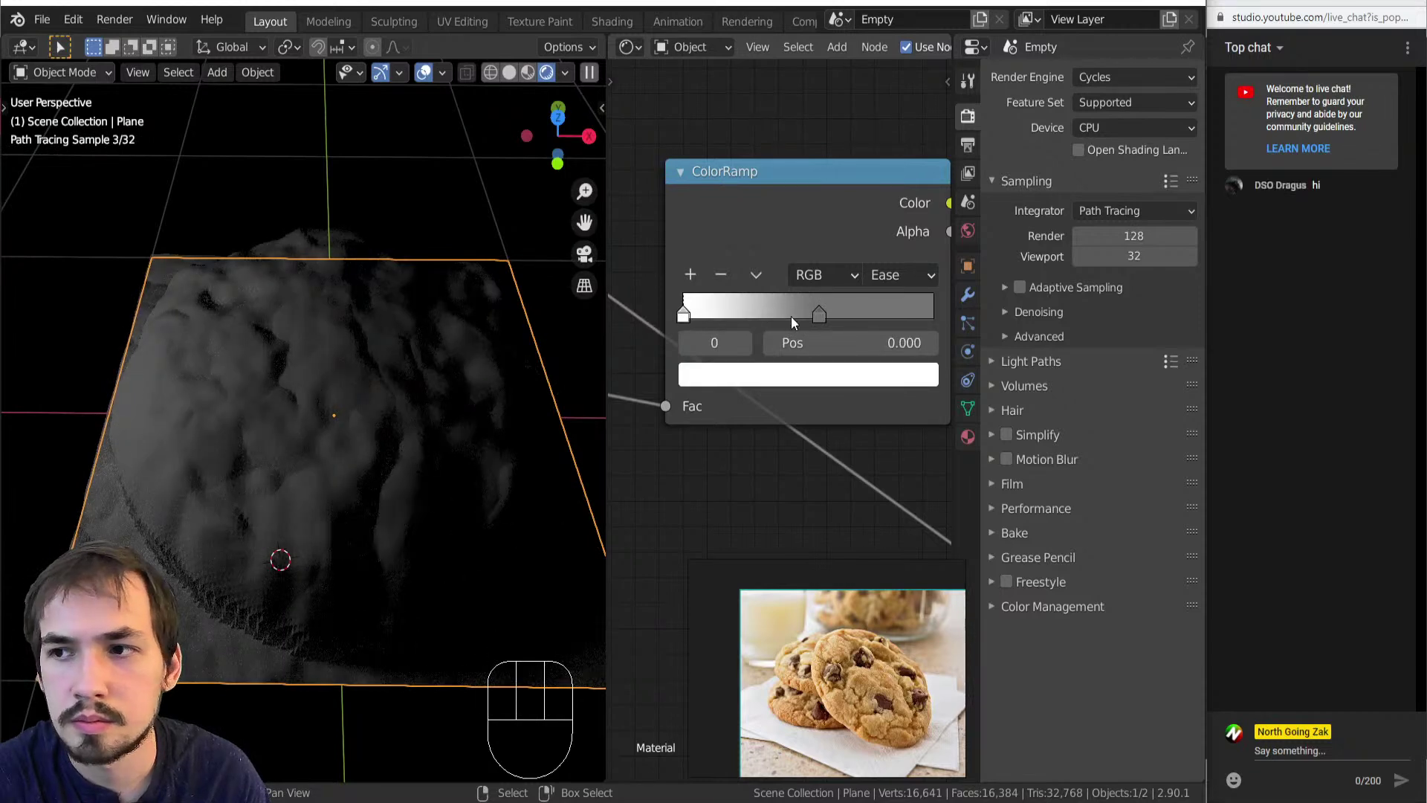
# Set the gray stop of the crack pattern's ColorRamp to position 0.313, keeping the white stop at 0.000.
pyautogui.moveTo(817, 315); pyautogui.dragTo(745, 322)
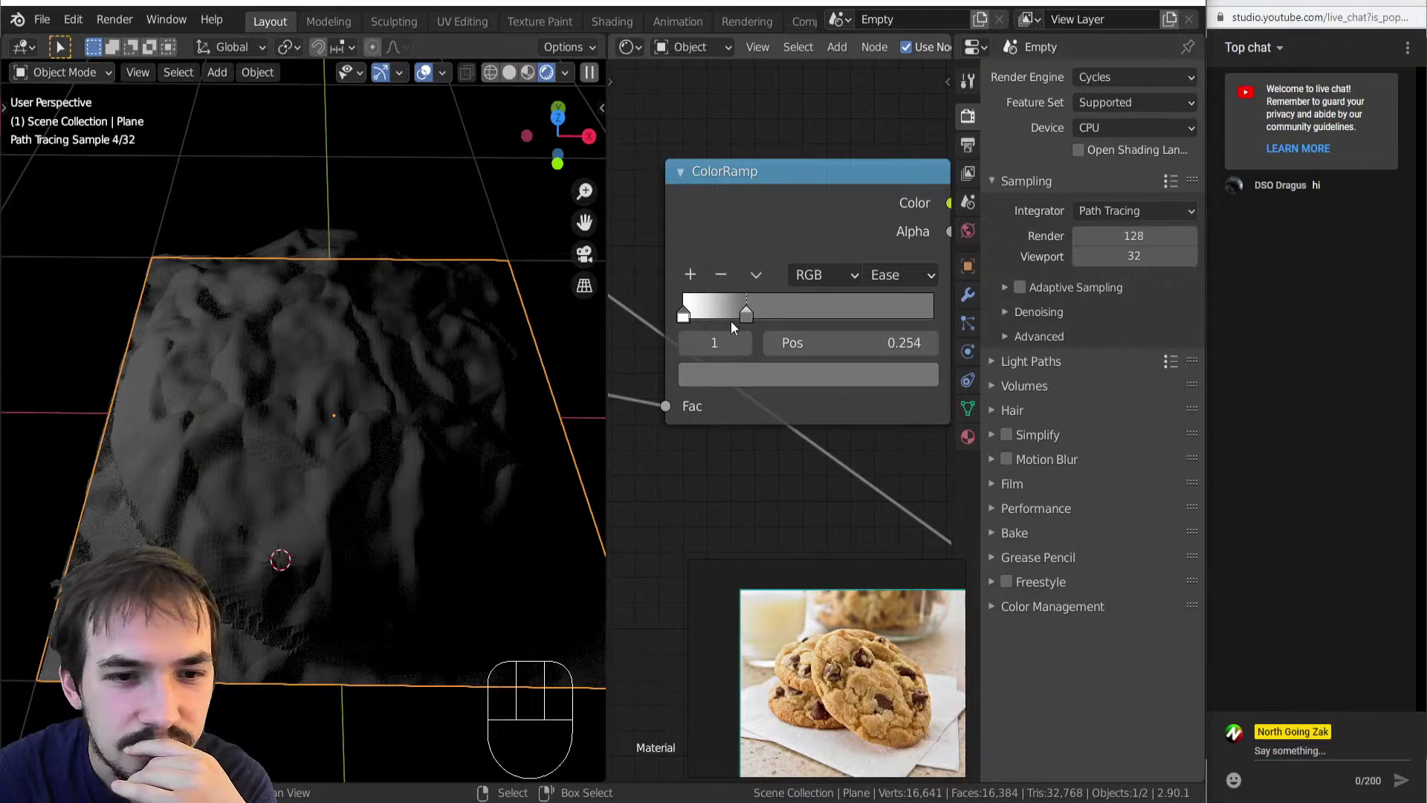
pyautogui.click(746, 318)
pyautogui.moveTo(733, 312)
pyautogui.mouseDown()
pyautogui.moveTo(849, 319)
pyautogui.moveTo(749, 318)
pyautogui.mouseUp()
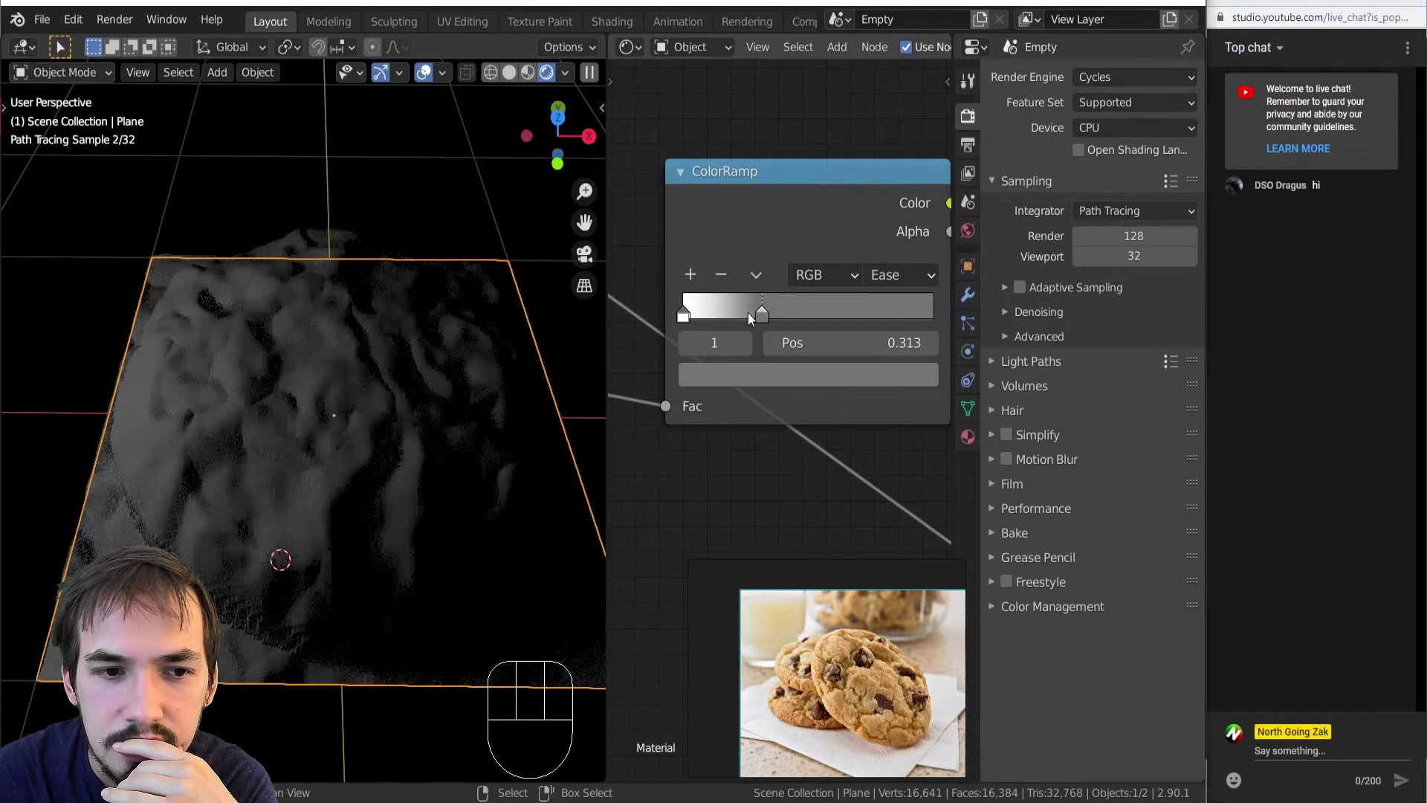
pyautogui.moveTo(684, 314)
pyautogui.mouseDown()
pyautogui.moveTo(716, 315)
pyautogui.moveTo(689, 318)
pyautogui.mouseUp()
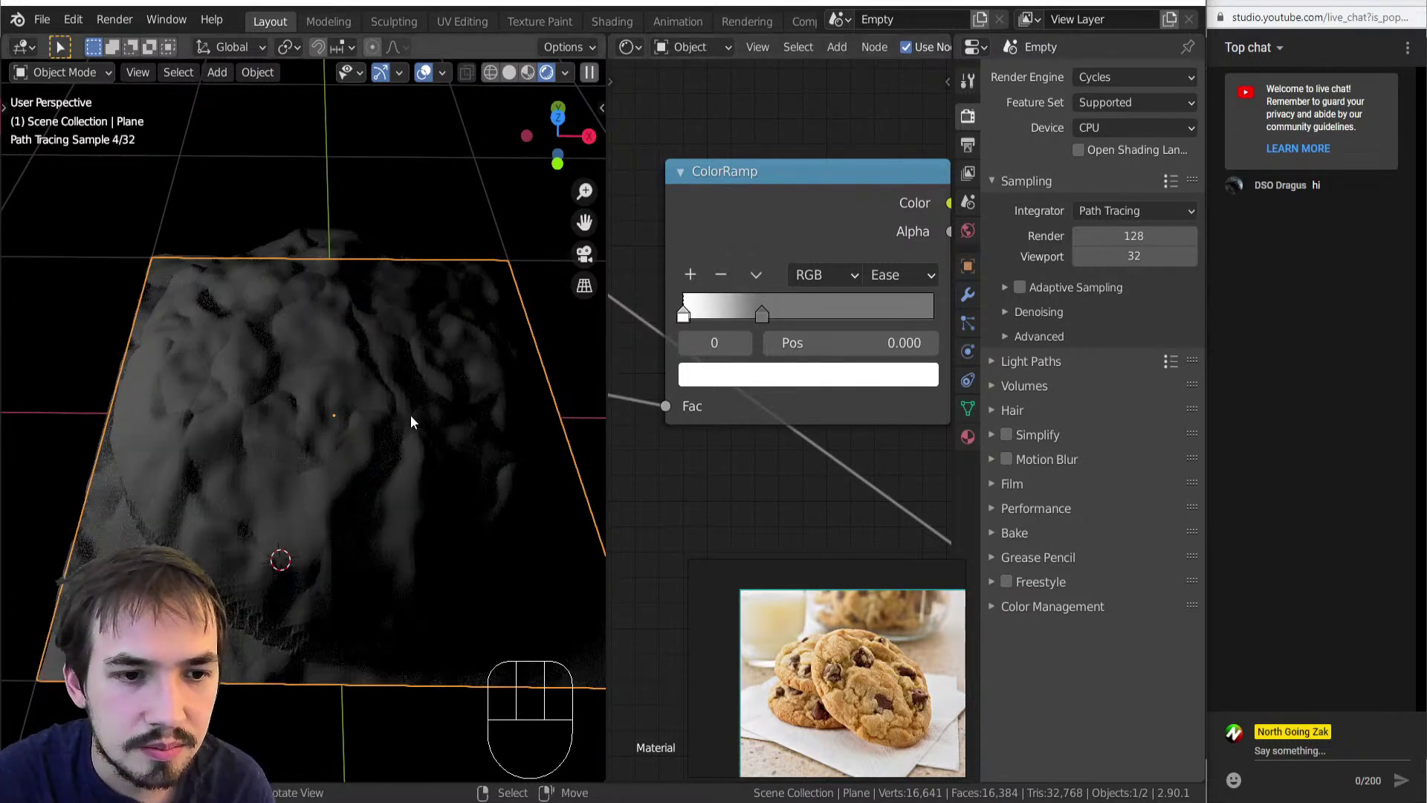
# Move the point light across to the other side of the cookie and reselect the plane.
pyautogui.scroll(-6, 297, 393)
pyautogui.rightClick(171, 362)
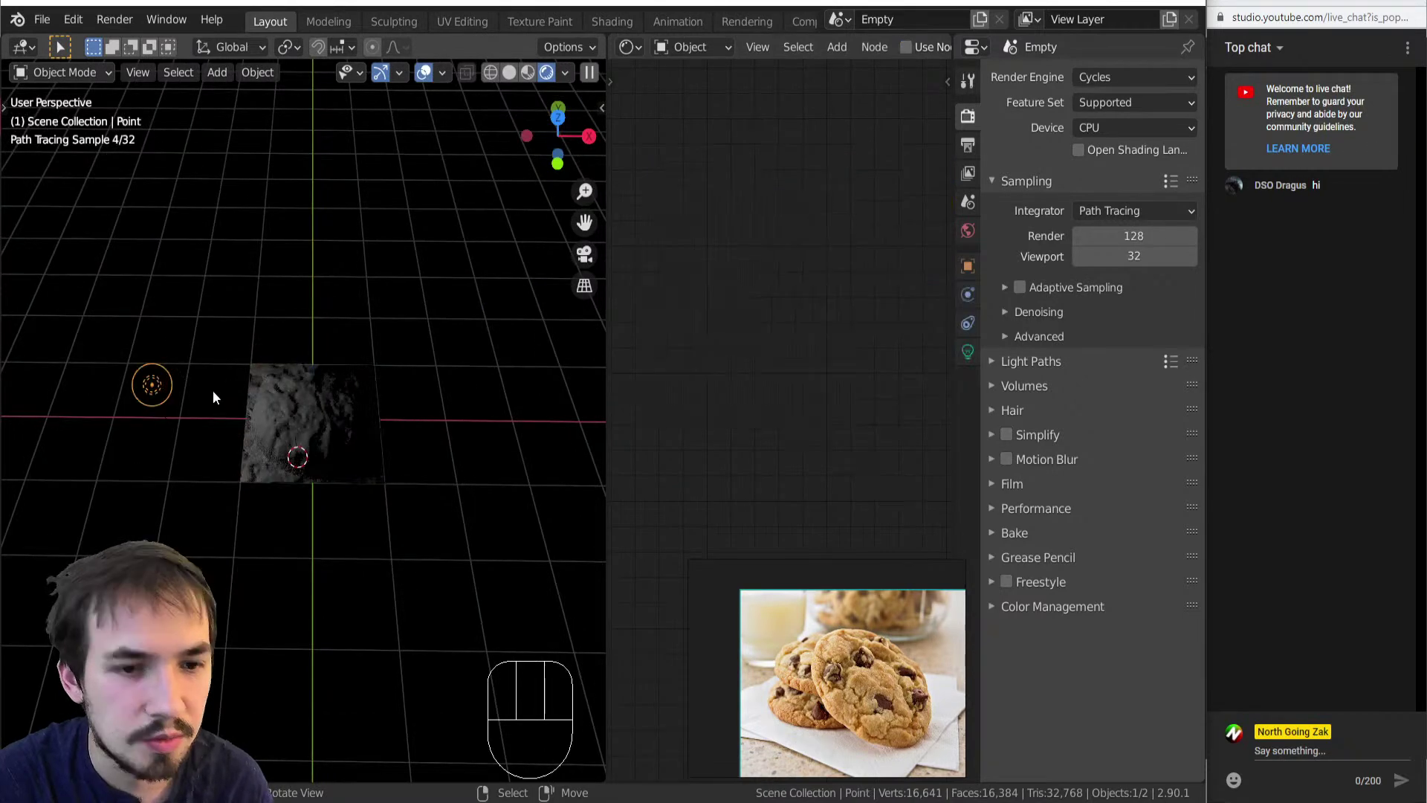
pyautogui.press('g')
pyautogui.click(341, 412)
pyautogui.scroll(8, 298, 438)
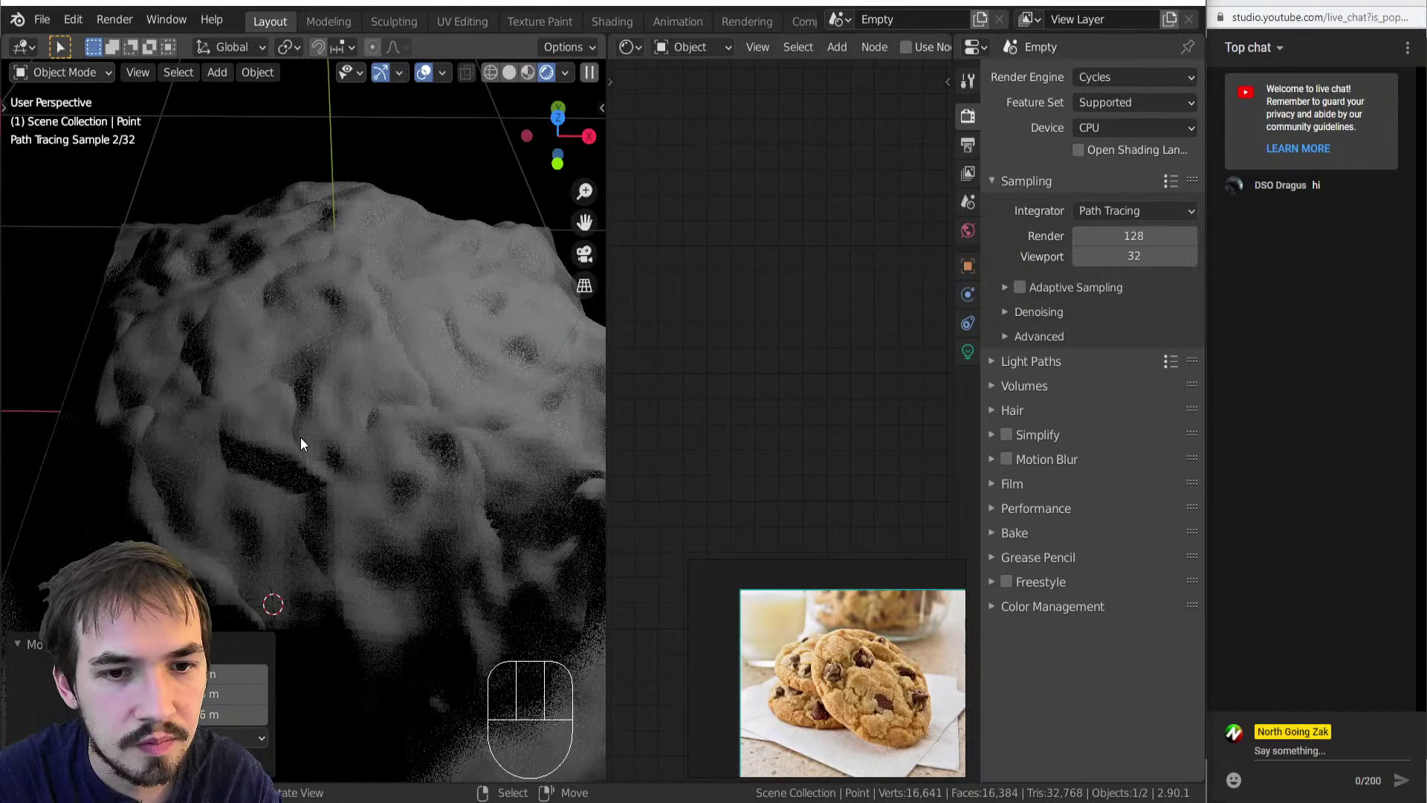
pyautogui.rightClick(301, 437)
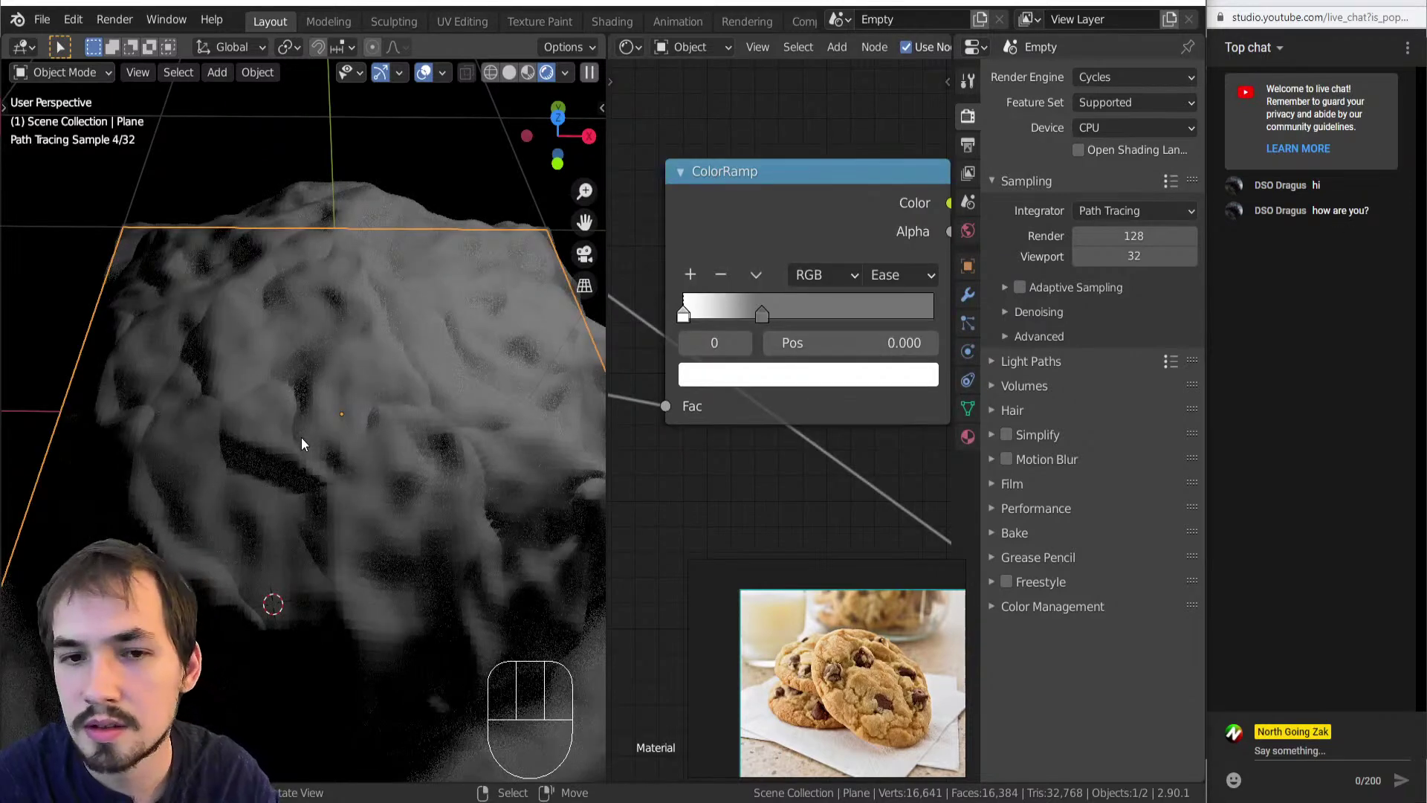
# Examine the lit cookie displacement and review the crack, chip and dough node chains.
pyautogui.scroll(-8, 301, 437)
pyautogui.moveTo(256, 415); pyautogui.dragTo(417, 446, button='middle')
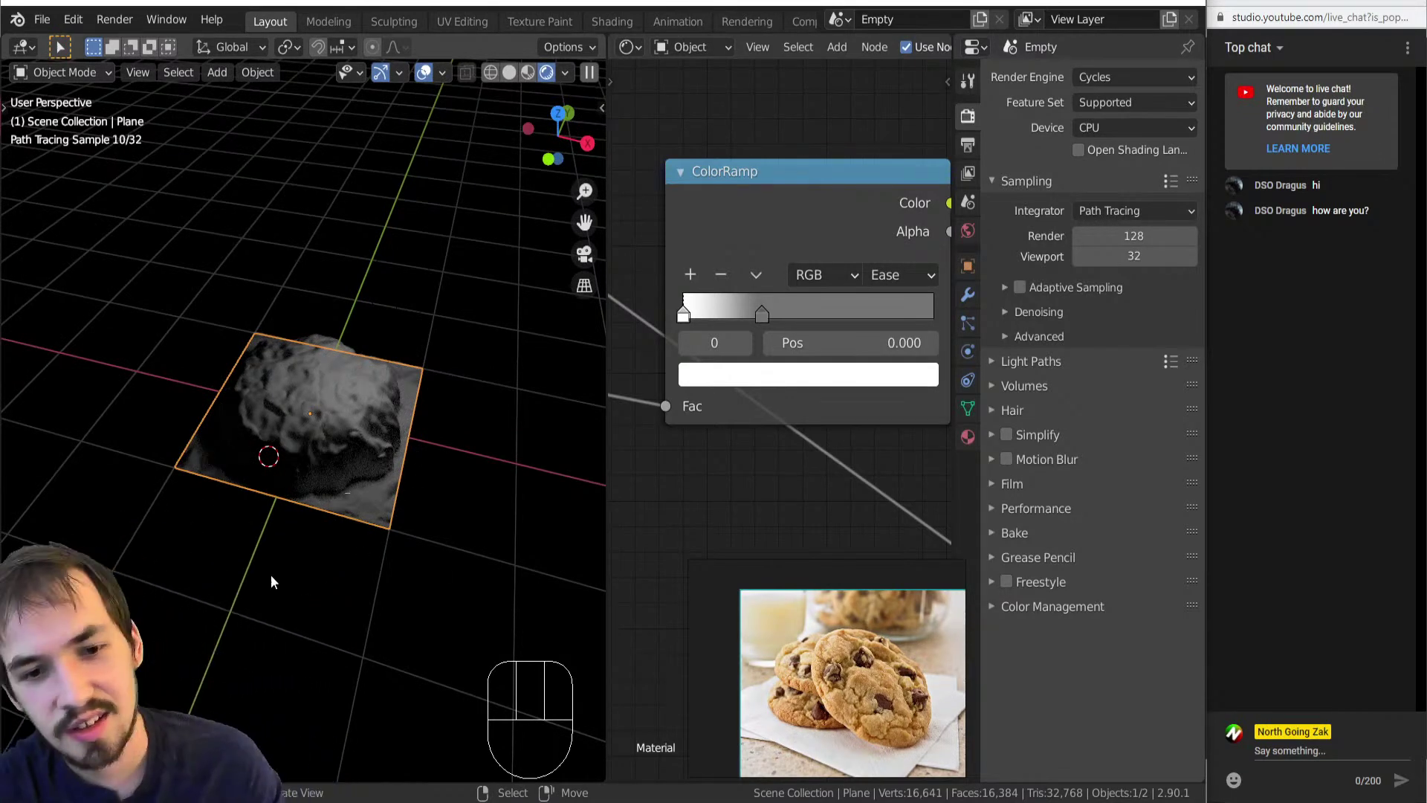
pyautogui.scroll(6, 305, 554)
pyautogui.scroll(-4, 773, 534)
pyautogui.moveTo(755, 503); pyautogui.dragTo(666, 330, button='middle')
pyautogui.scroll(-13, 726, 404)
pyautogui.scroll(-2, 666, 330)
pyautogui.scroll(-4, 639, 409)
pyautogui.moveTo(639, 409); pyautogui.dragTo(785, 468, button='middle')
pyautogui.scroll(4, 657, 455)
pyautogui.scroll(1, 788, 364)
pyautogui.moveTo(788, 364); pyautogui.dragTo(865, 327, button='middle')
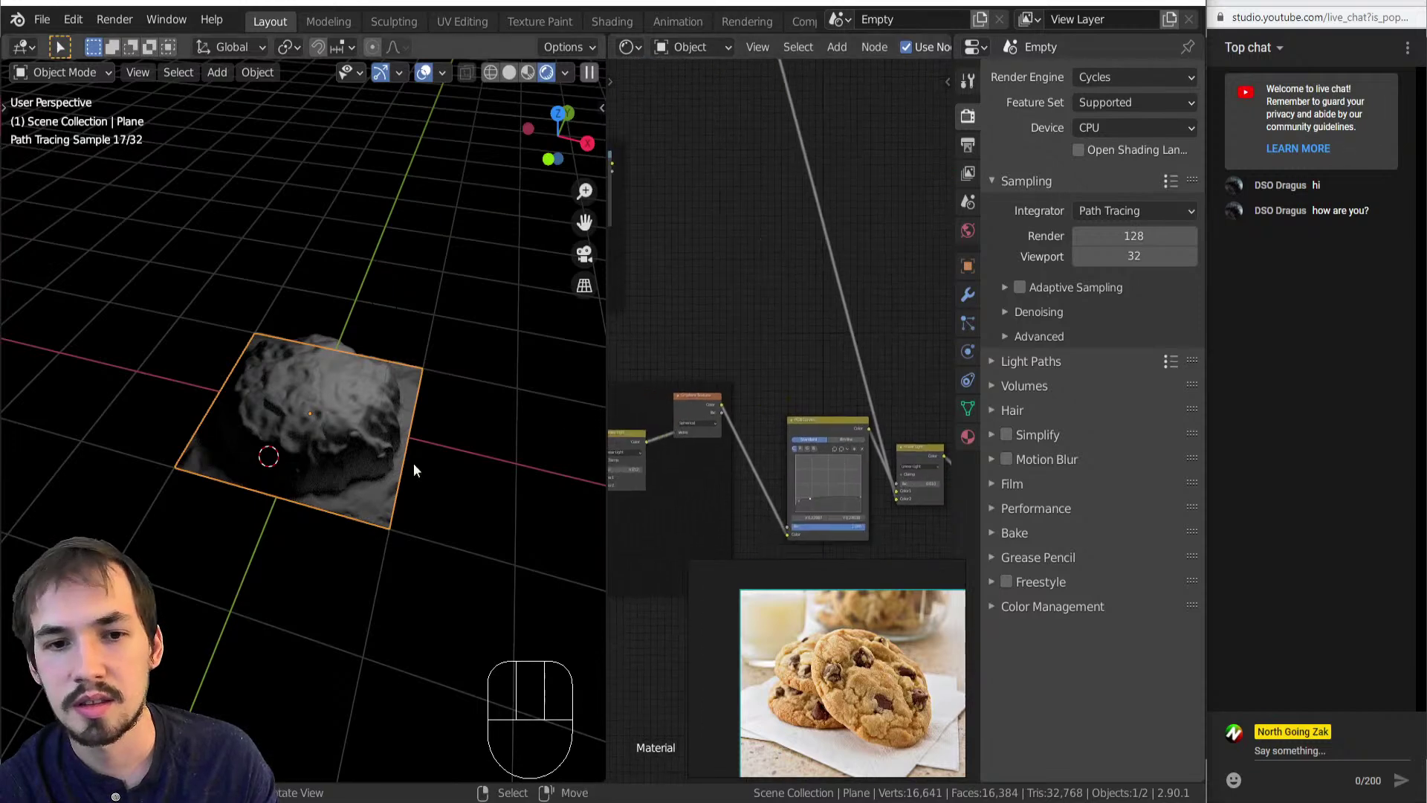
pyautogui.scroll(6, 316, 455)
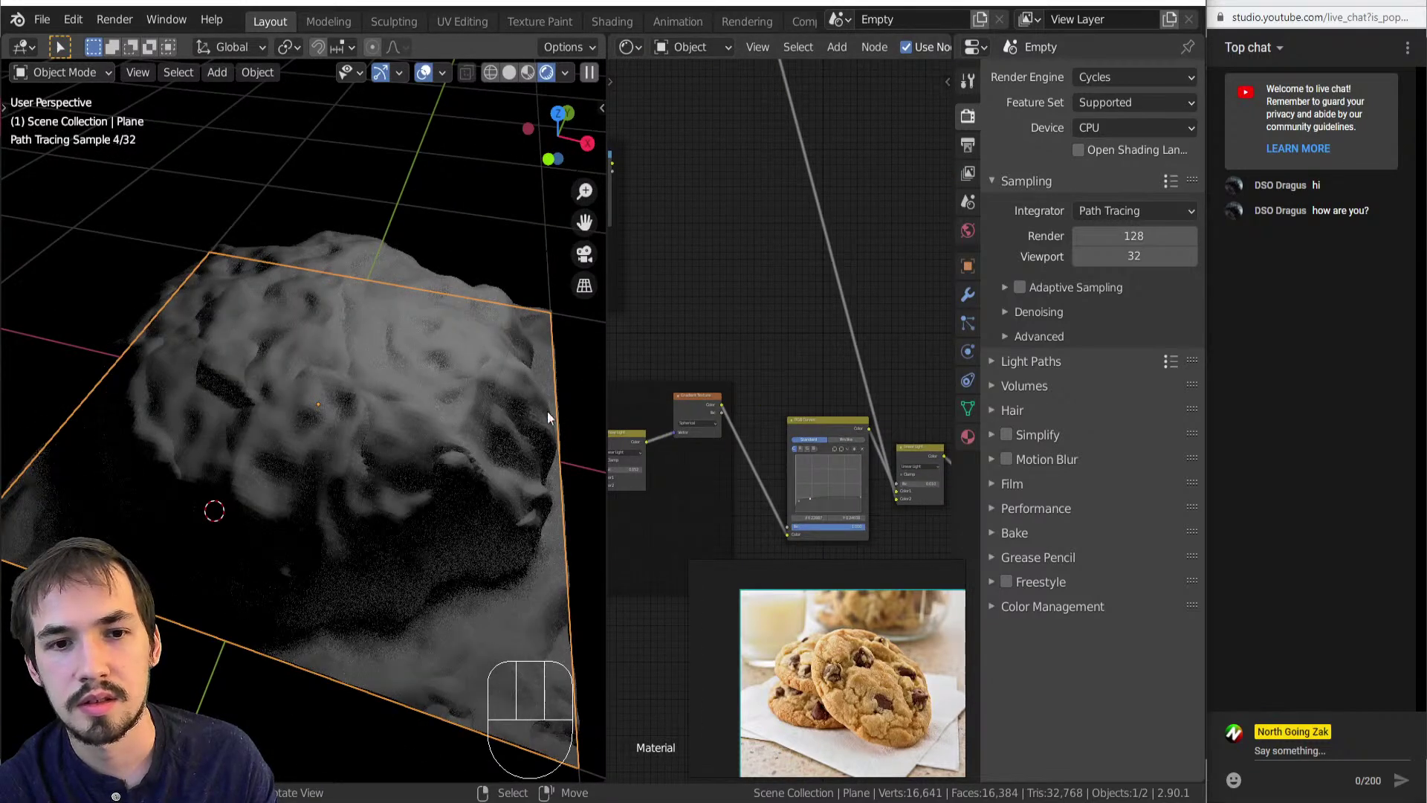
pyautogui.scroll(-6, 667, 367)
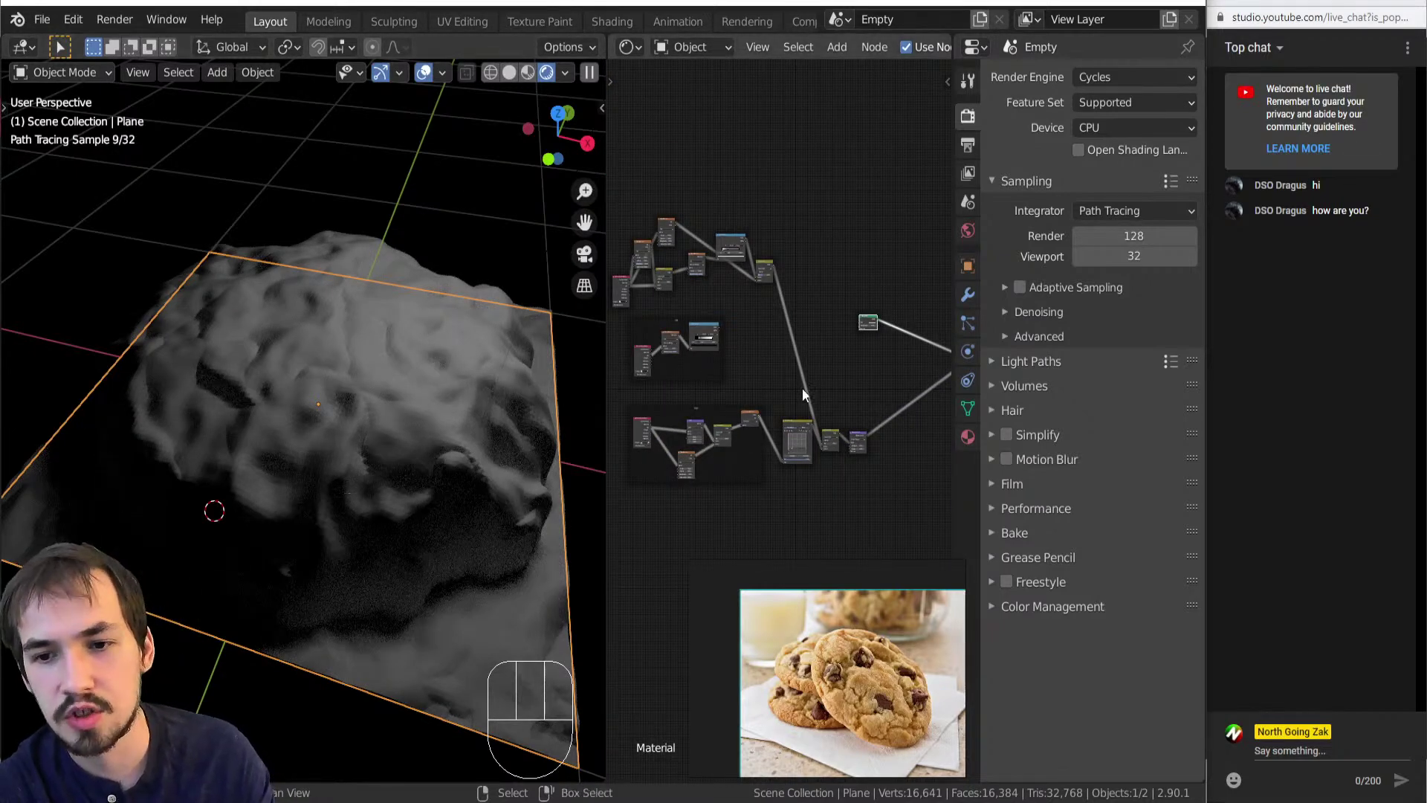
pyautogui.scroll(2, 787, 383)
pyautogui.scroll(3, 724, 361)
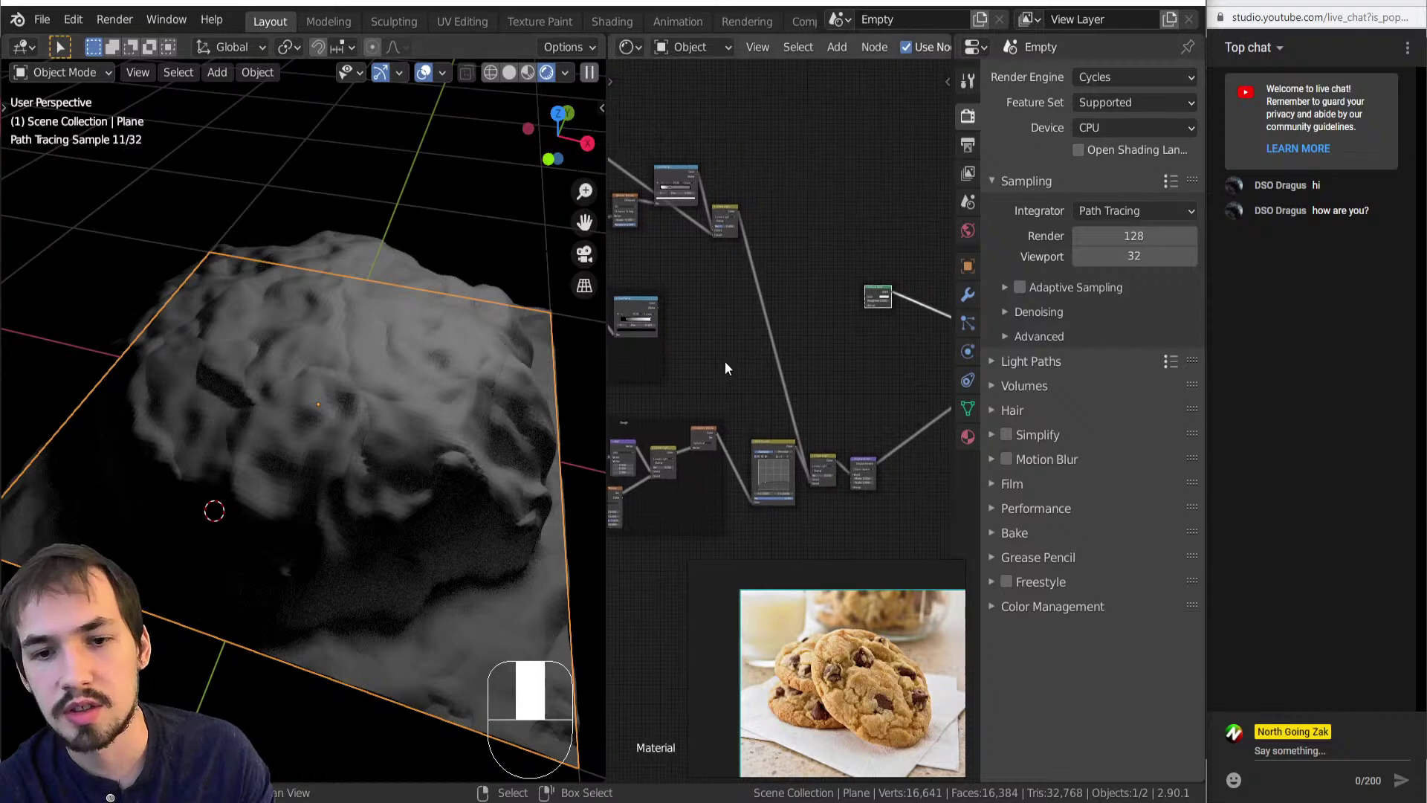
pyautogui.scroll(-5, 714, 375)
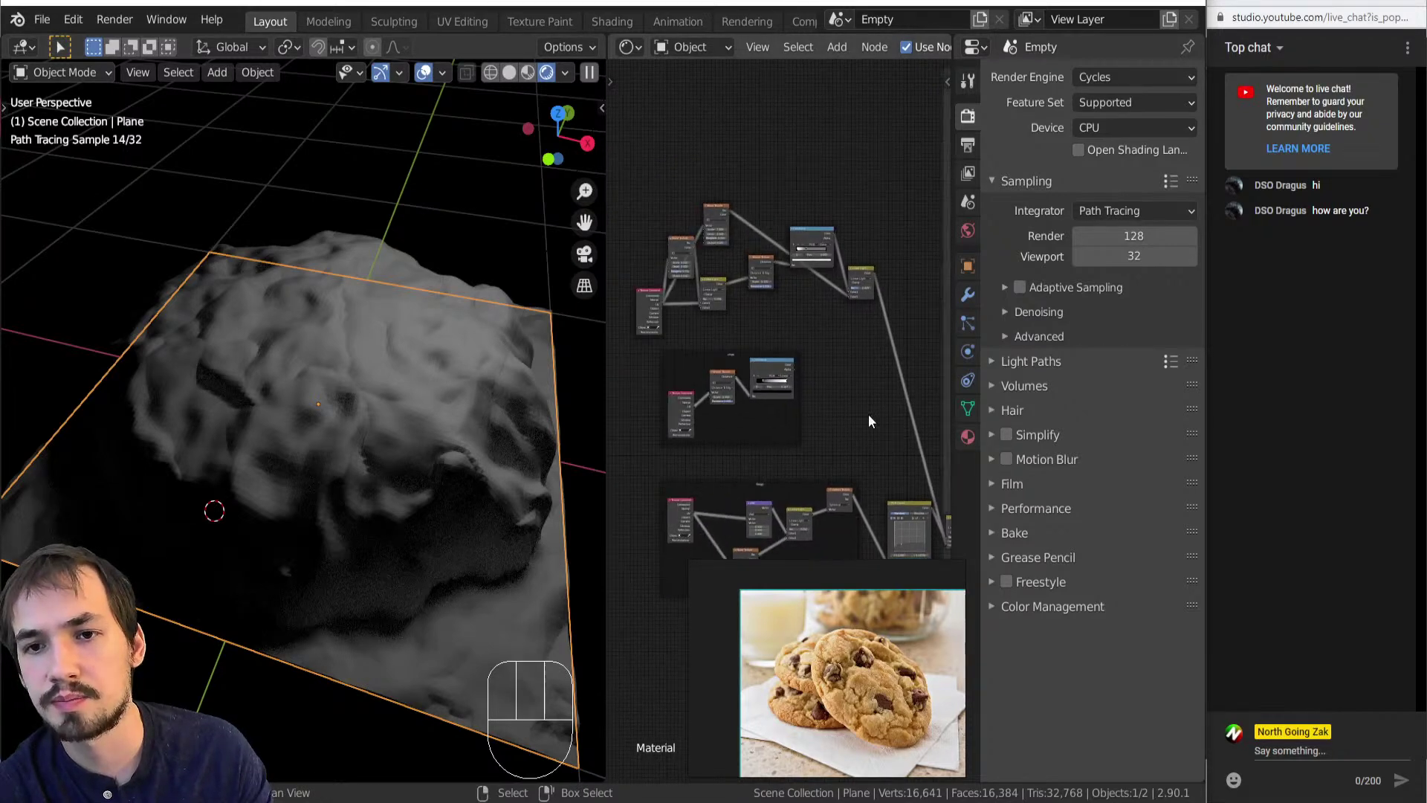
# Enclose the crack pattern nodes in a new frame and position it above the other node frames.
pyautogui.hotkey('shift', 'a')
pyautogui.moveTo(590, 321)
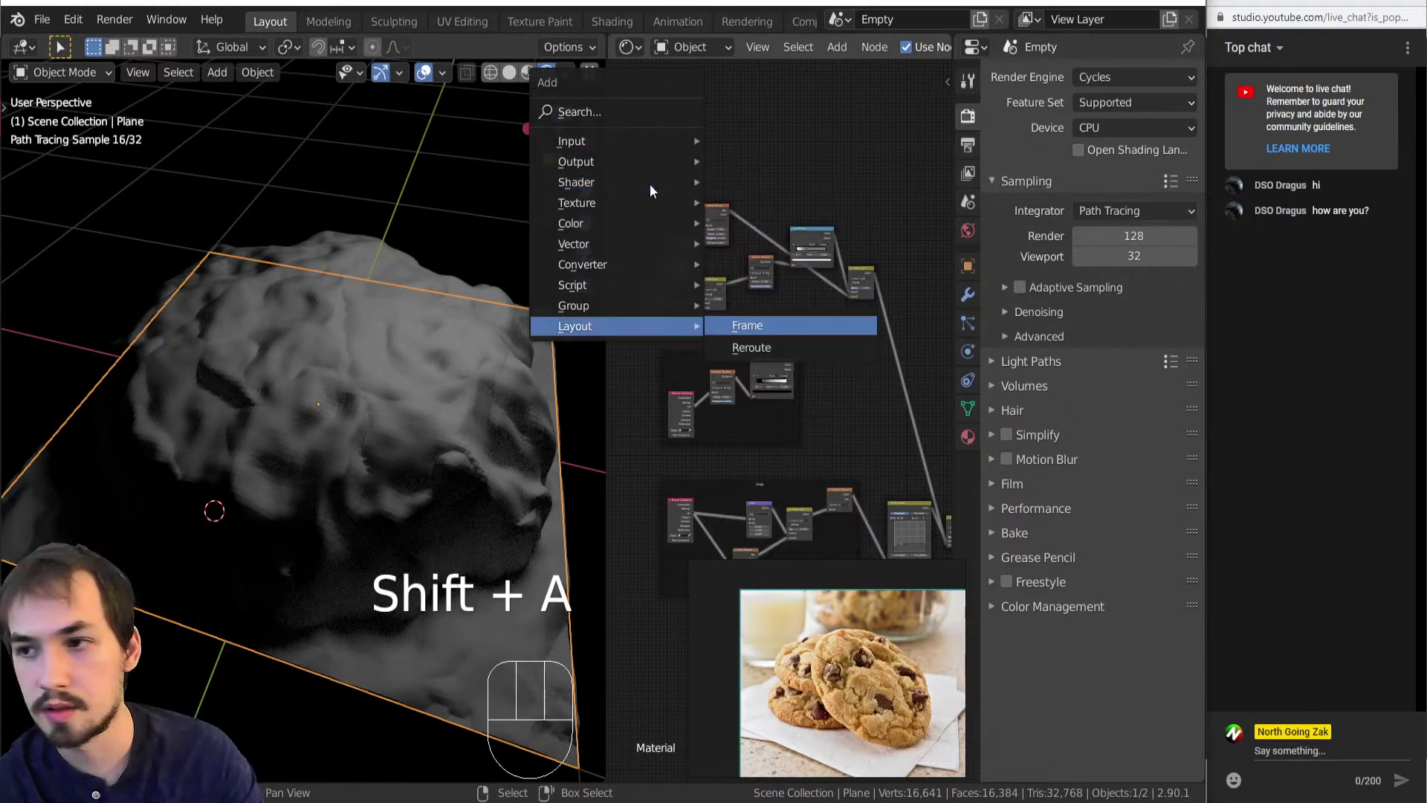
pyautogui.click(654, 322)
pyautogui.click(628, 224)
pyautogui.moveTo(629, 224); pyautogui.dragTo(873, 329)
pyautogui.press('g')
pyautogui.click(643, 197)
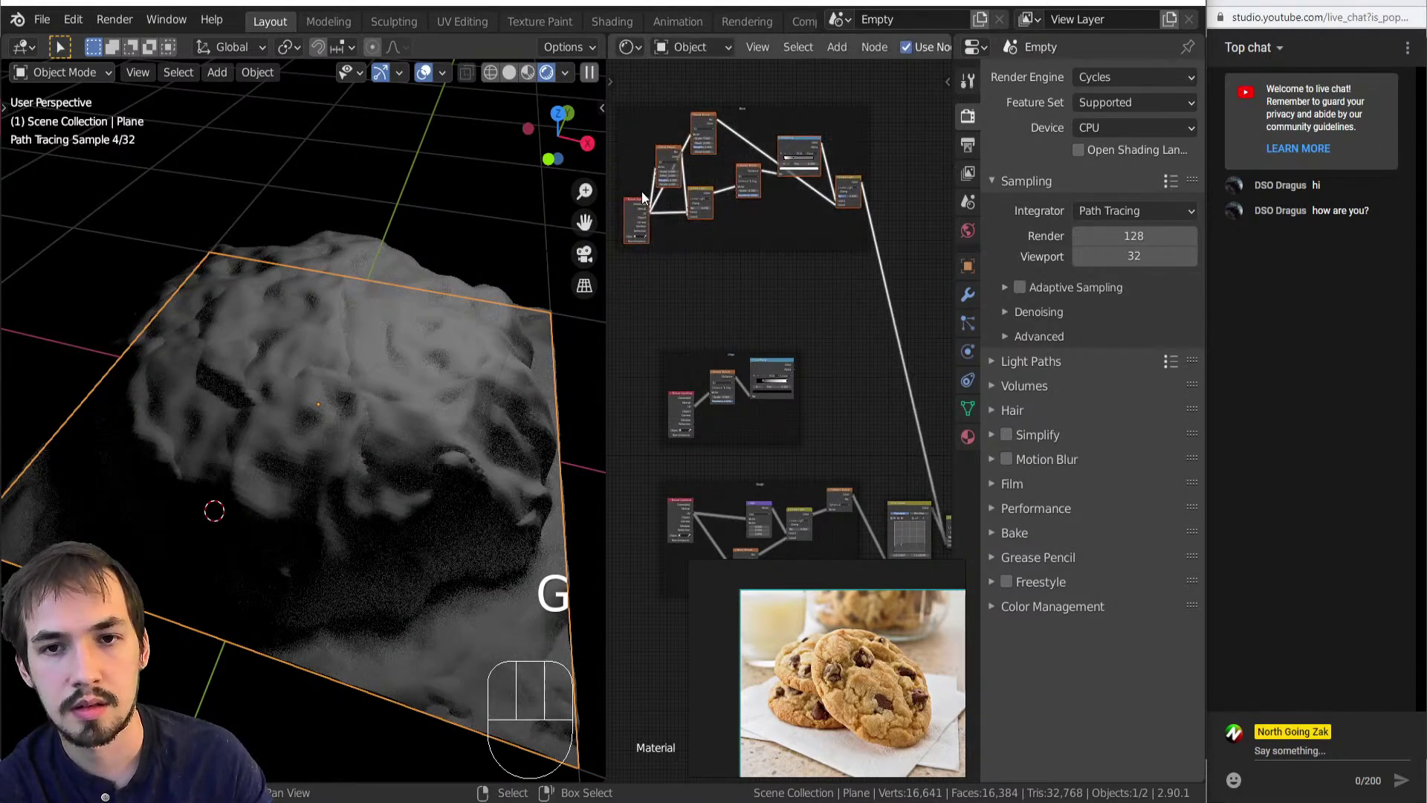
pyautogui.moveTo(738, 223); pyautogui.dragTo(746, 294)
# Label the frame around the crack pattern nodes "Cracks".
pyautogui.press('n')
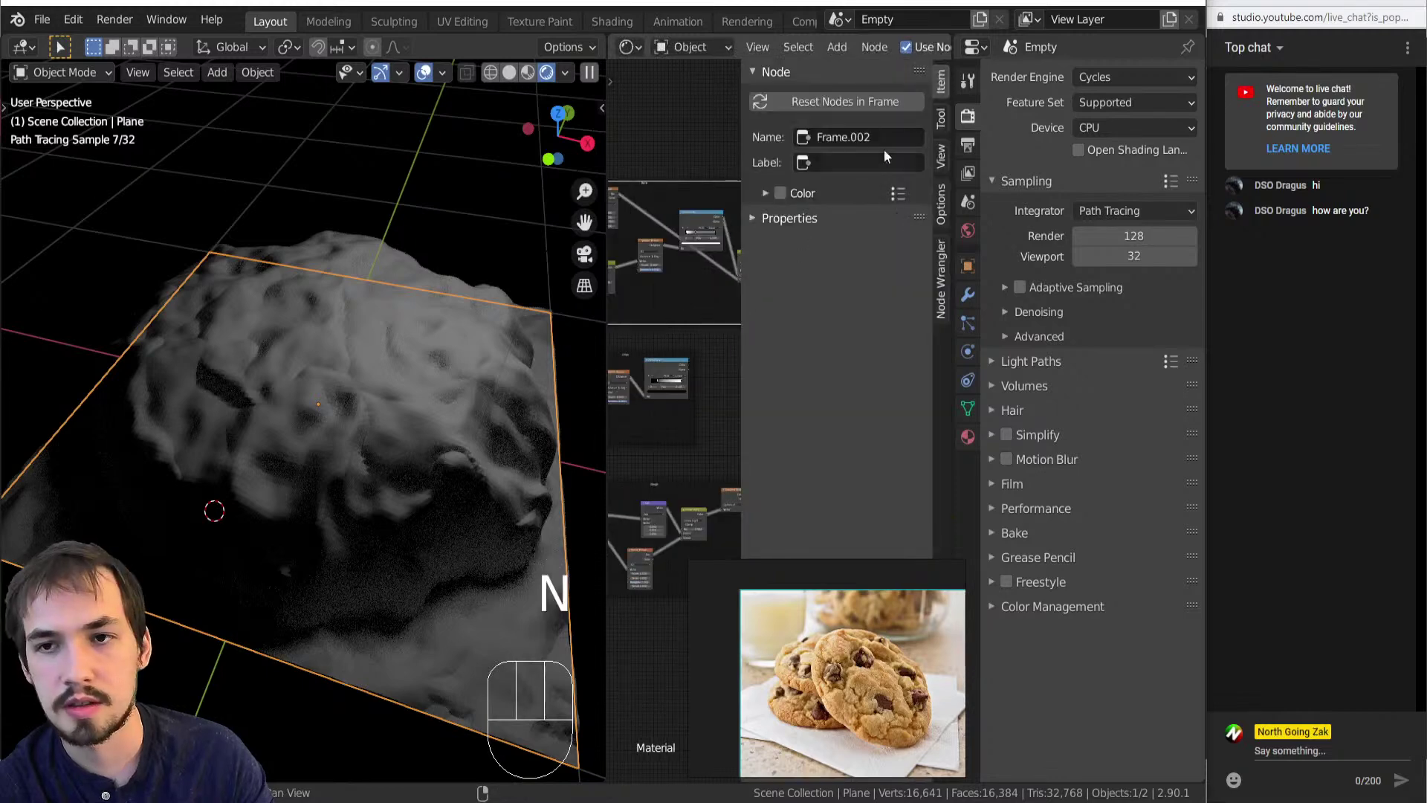
pyautogui.click(864, 137)
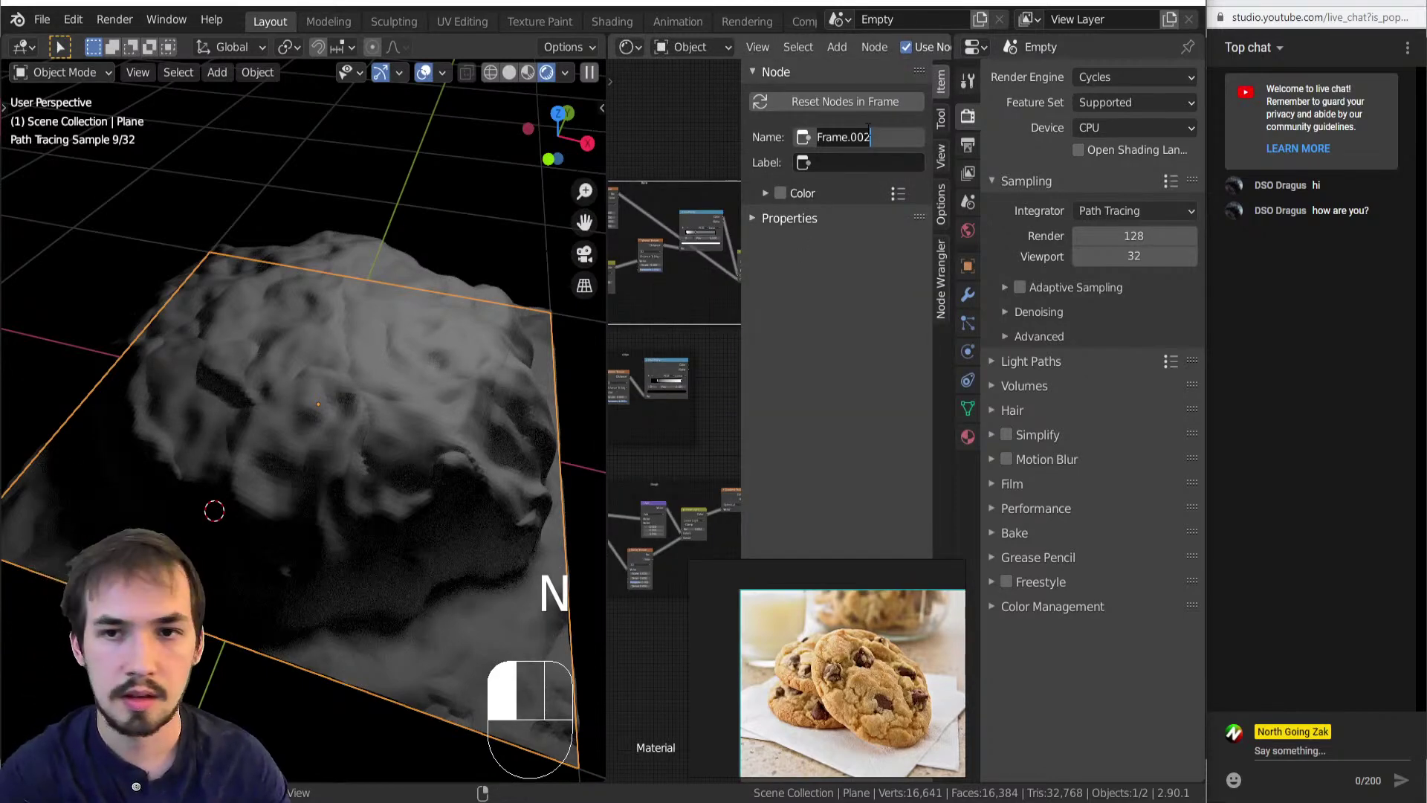
pyautogui.press('Tab')
pyautogui.write('CRacks')
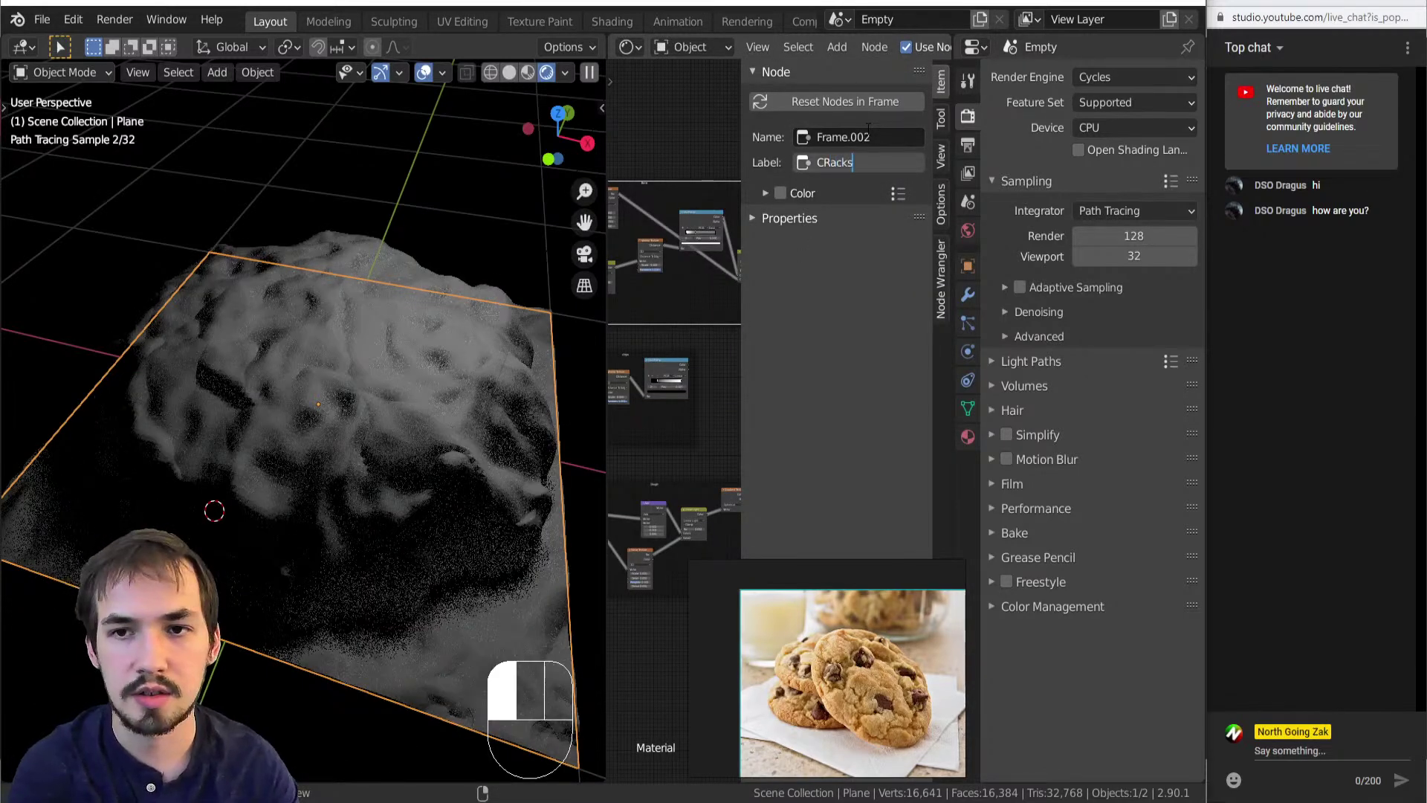
pyautogui.press('Return')
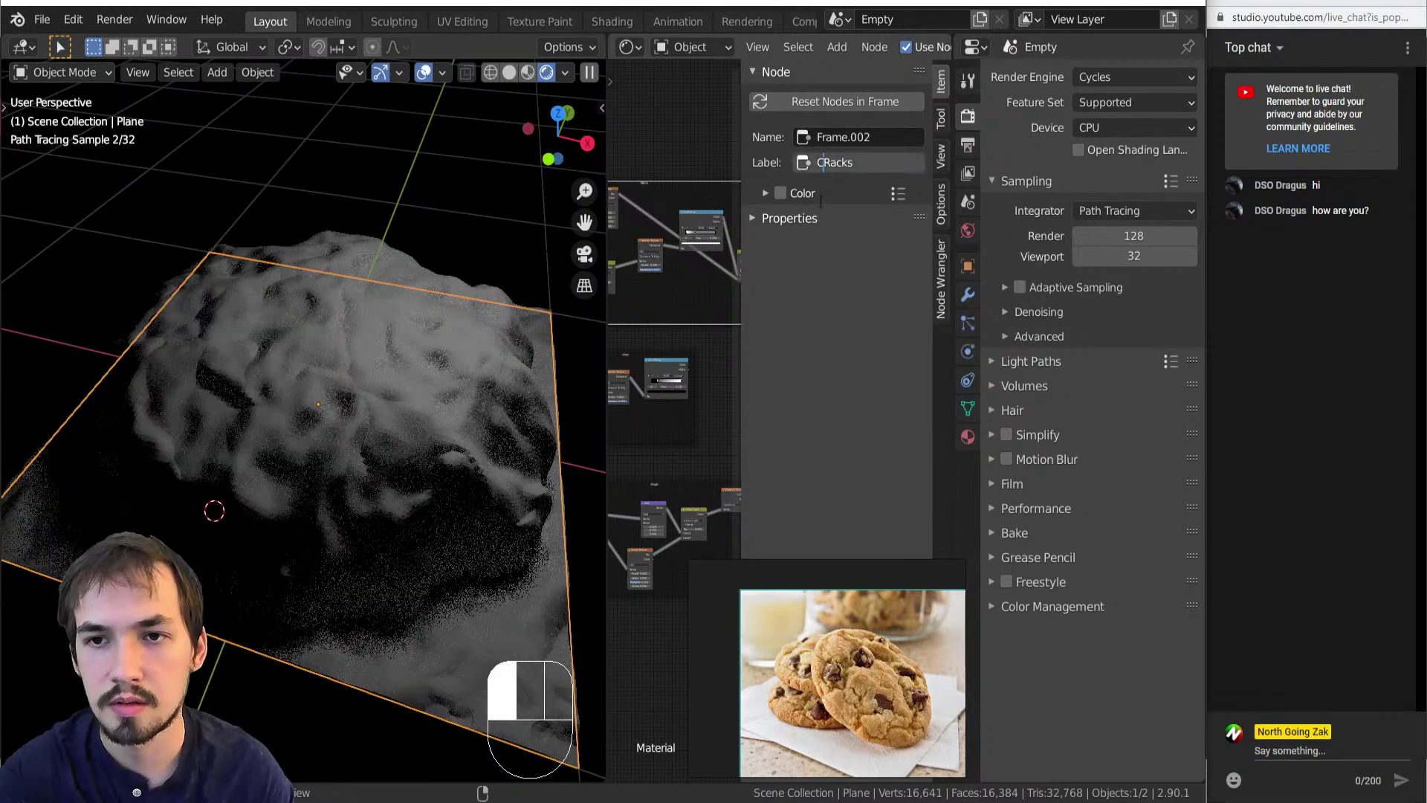
pyautogui.press('Delete')
pyautogui.write('r')
pyautogui.press('Return')
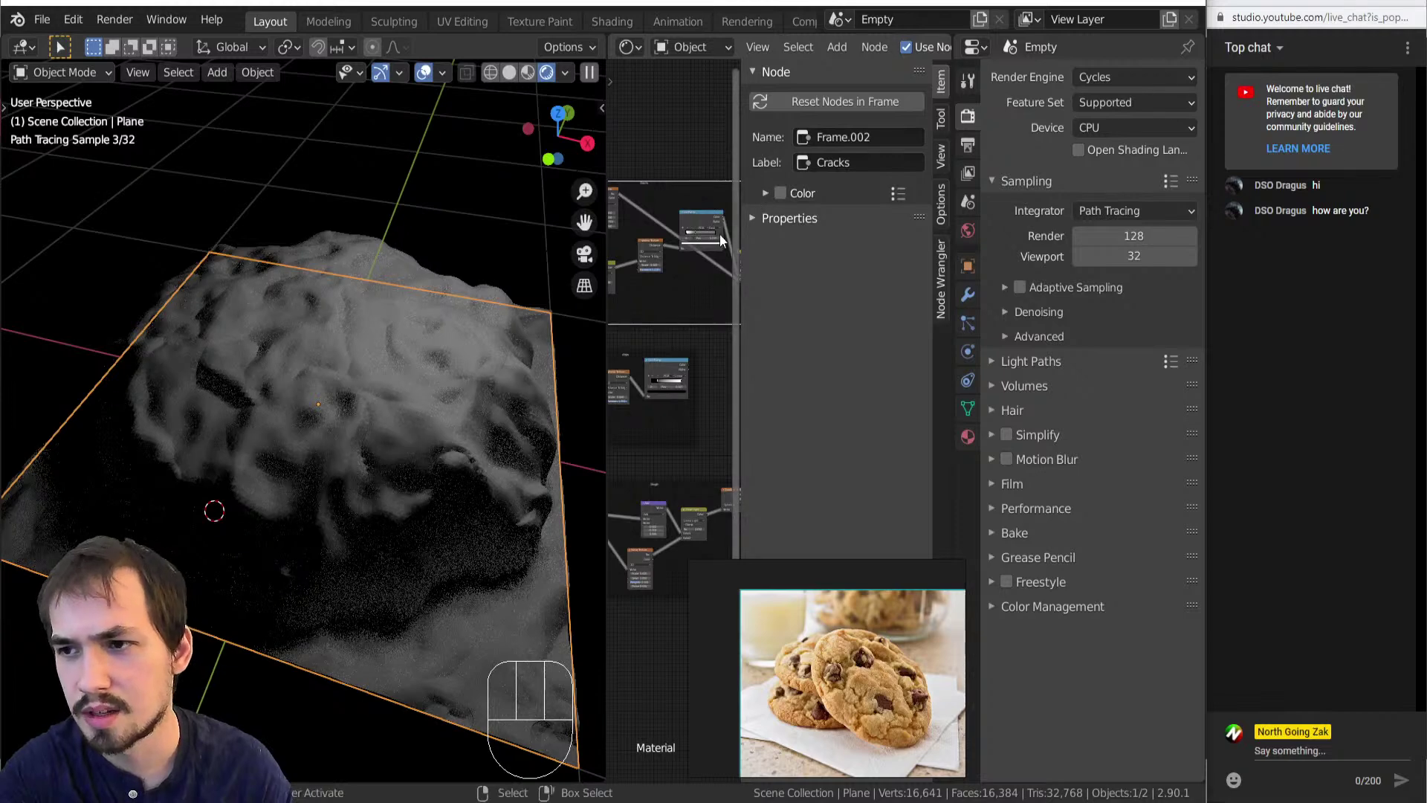
pyautogui.press('n')
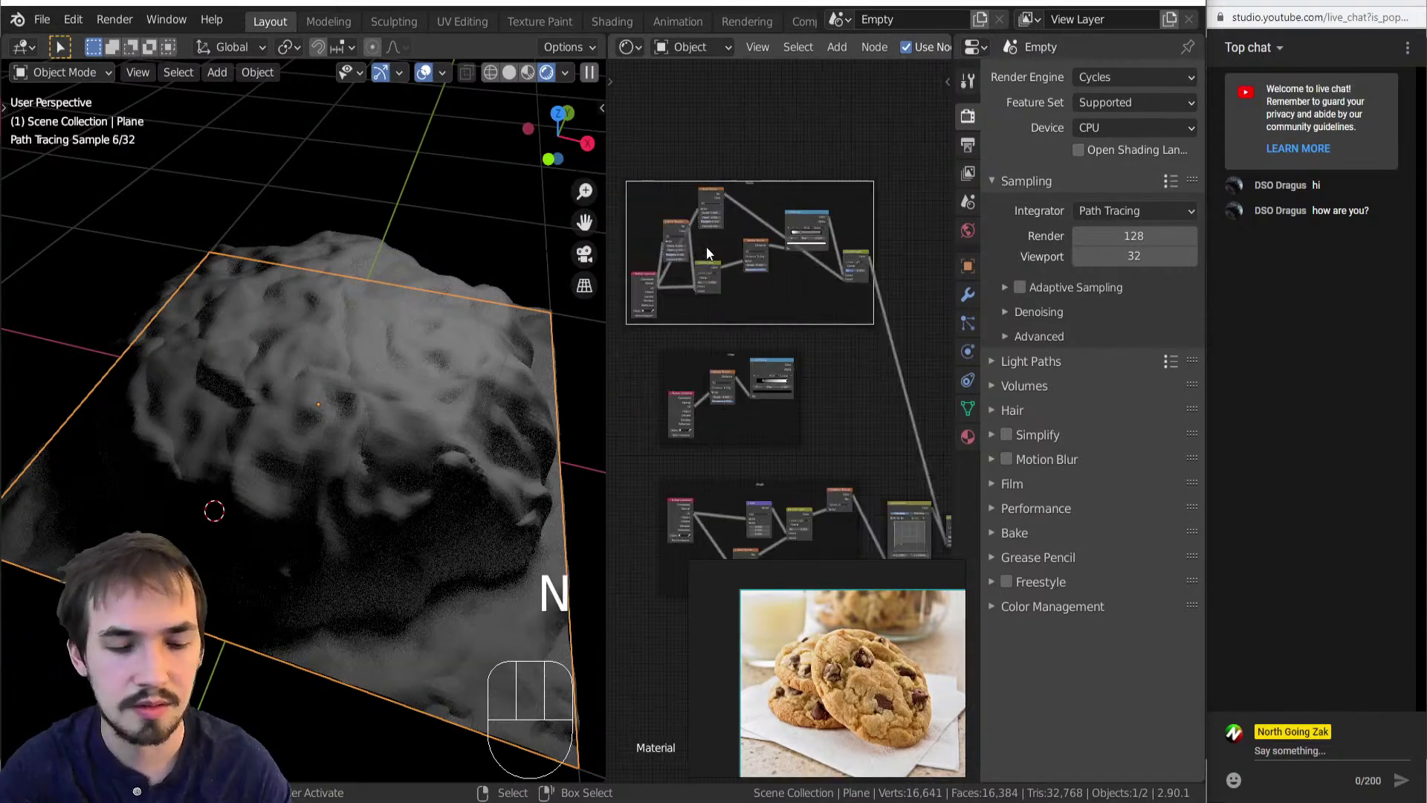
# Examine the crack, chip and dough node frames and follow their links towards the Displacement node.
pyautogui.scroll(4, 751, 447)
pyautogui.scroll(-4, 751, 448)
pyautogui.moveTo(751, 448); pyautogui.dragTo(689, 370, button='middle')
pyautogui.scroll(3, 732, 425)
pyautogui.moveTo(732, 416); pyautogui.dragTo(872, 338, button='middle')
pyautogui.scroll(-3, 699, 327)
pyautogui.scroll(6, 741, 351)
pyautogui.moveTo(759, 373); pyautogui.dragTo(800, 448, button='middle')
pyautogui.scroll(3, 691, 382)
pyautogui.scroll(-4, 698, 381)
pyautogui.moveTo(770, 374); pyautogui.dragTo(849, 384, button='middle')
pyautogui.scroll(-4, 761, 400)
pyautogui.scroll(1, 757, 399)
pyautogui.moveTo(758, 401); pyautogui.dragTo(772, 405, button='middle')
pyautogui.scroll(1, 788, 409)
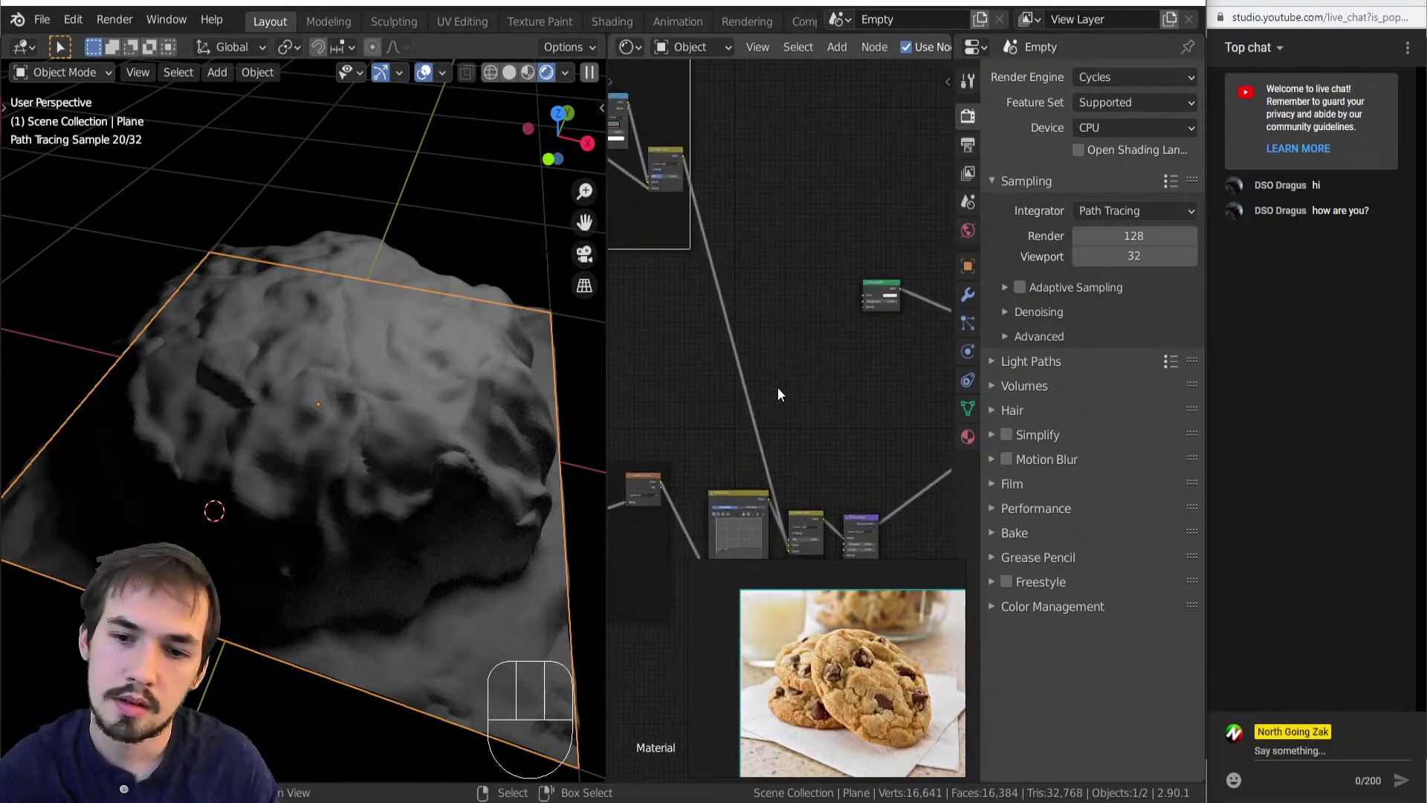
# Duplicate the Linear Light mix node, insert the copy just before the Displacement node, and set its blend mode to Add.
pyautogui.moveTo(786, 467); pyautogui.dragTo(749, 375, button='middle')
pyautogui.scroll(6, 771, 476)
pyautogui.click(747, 412)
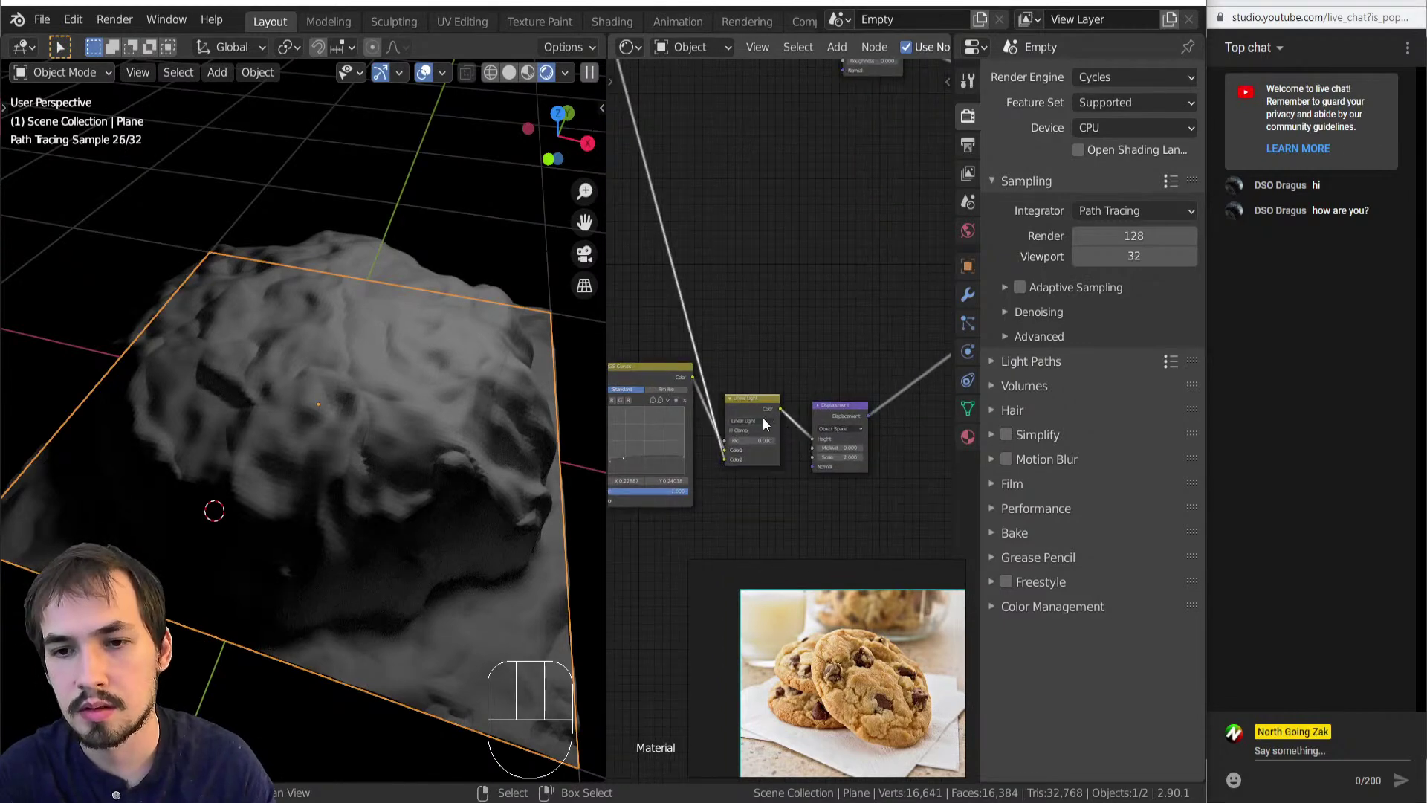
pyautogui.hotkey('shift', 'd')
pyautogui.click(832, 430)
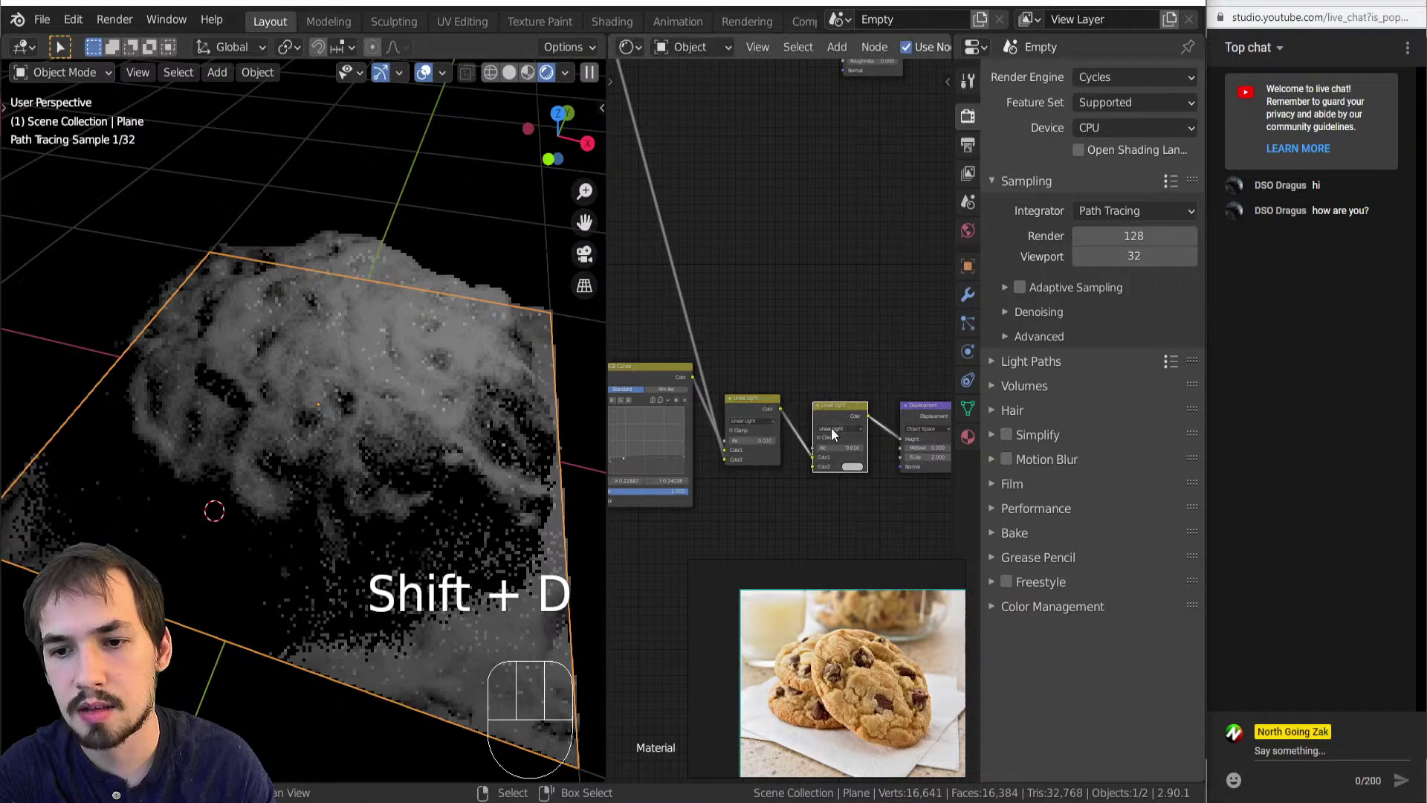
pyautogui.click(832, 431)
pyautogui.click(831, 510)
# Preview the chips ColorRamp, link its colour output to the Add node's second colour, and restore the shader preview.
pyautogui.scroll(-8, 825, 428)
pyautogui.moveTo(621, 276); pyautogui.dragTo(761, 295, button='middle')
pyautogui.keyDown('ctrl'); pyautogui.keyDown('shift'); pyautogui.click(684, 256); pyautogui.keyUp('shift'); pyautogui.keyUp('ctrl')
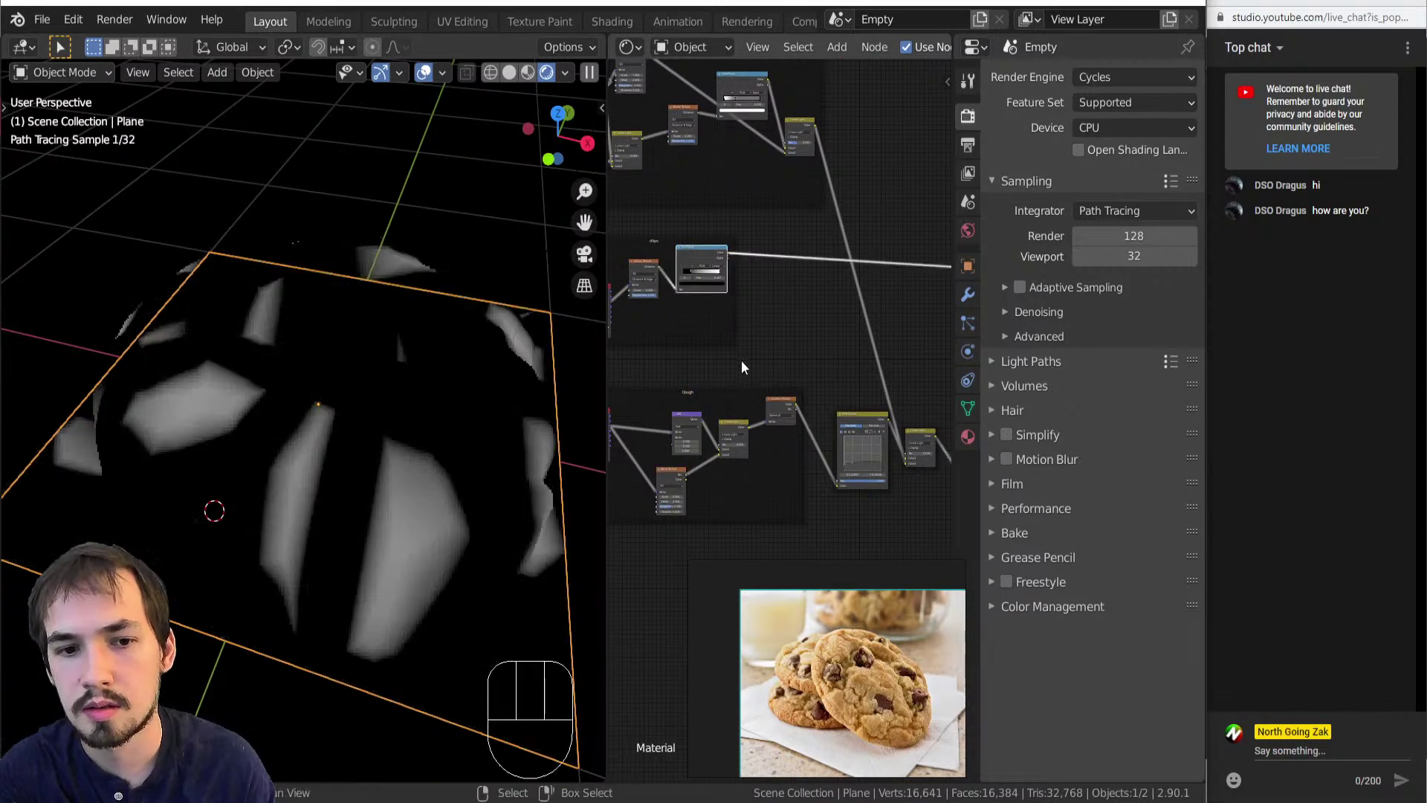
pyautogui.moveTo(741, 360); pyautogui.dragTo(631, 287, button='middle')
pyautogui.moveTo(624, 185); pyautogui.dragTo(859, 377)
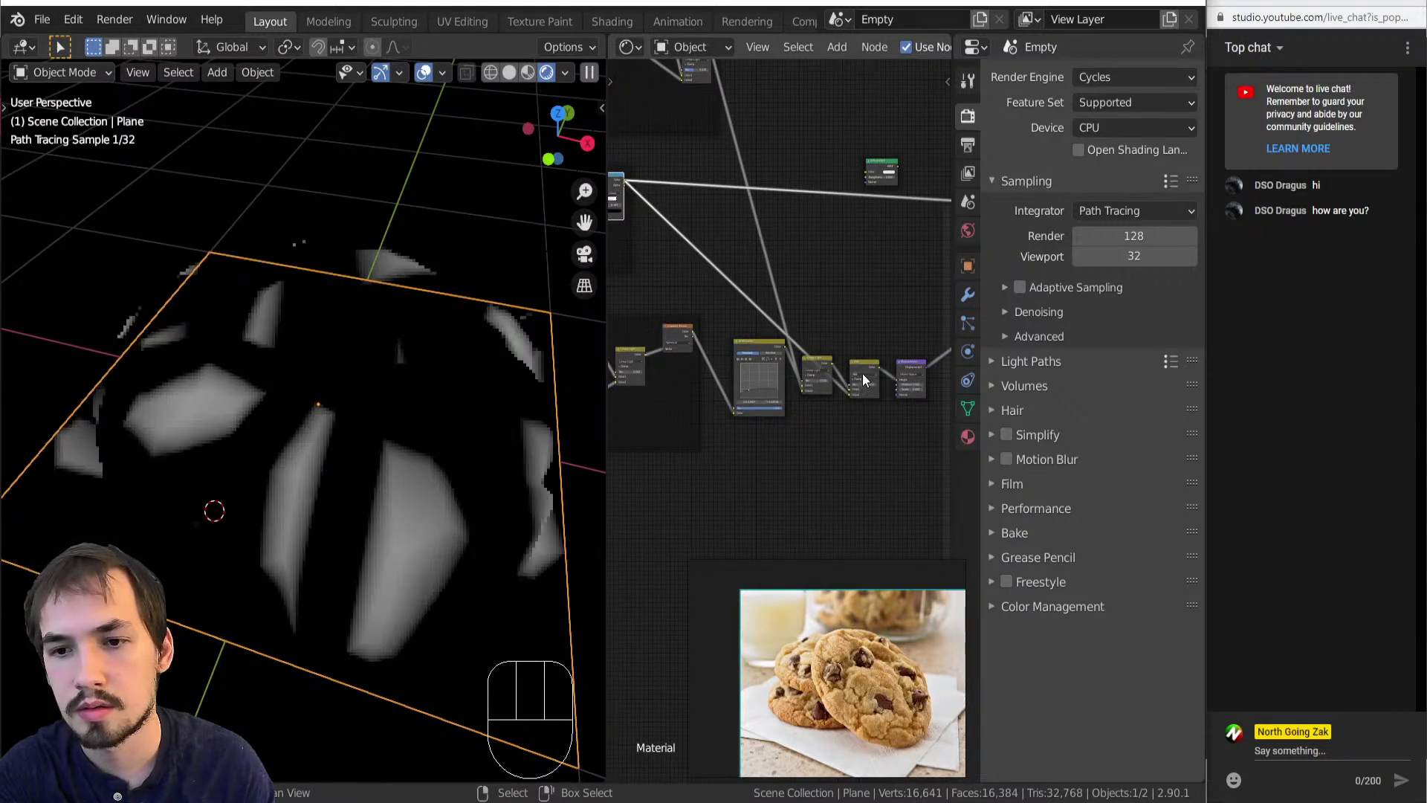
pyautogui.keyDown('ctrl'); pyautogui.keyDown('shift'); pyautogui.click(865, 368); pyautogui.keyUp('shift'); pyautogui.keyUp('ctrl')
pyautogui.keyDown('ctrl'); pyautogui.keyDown('shift'); pyautogui.click(879, 169); pyautogui.keyUp('shift'); pyautogui.keyUp('ctrl')
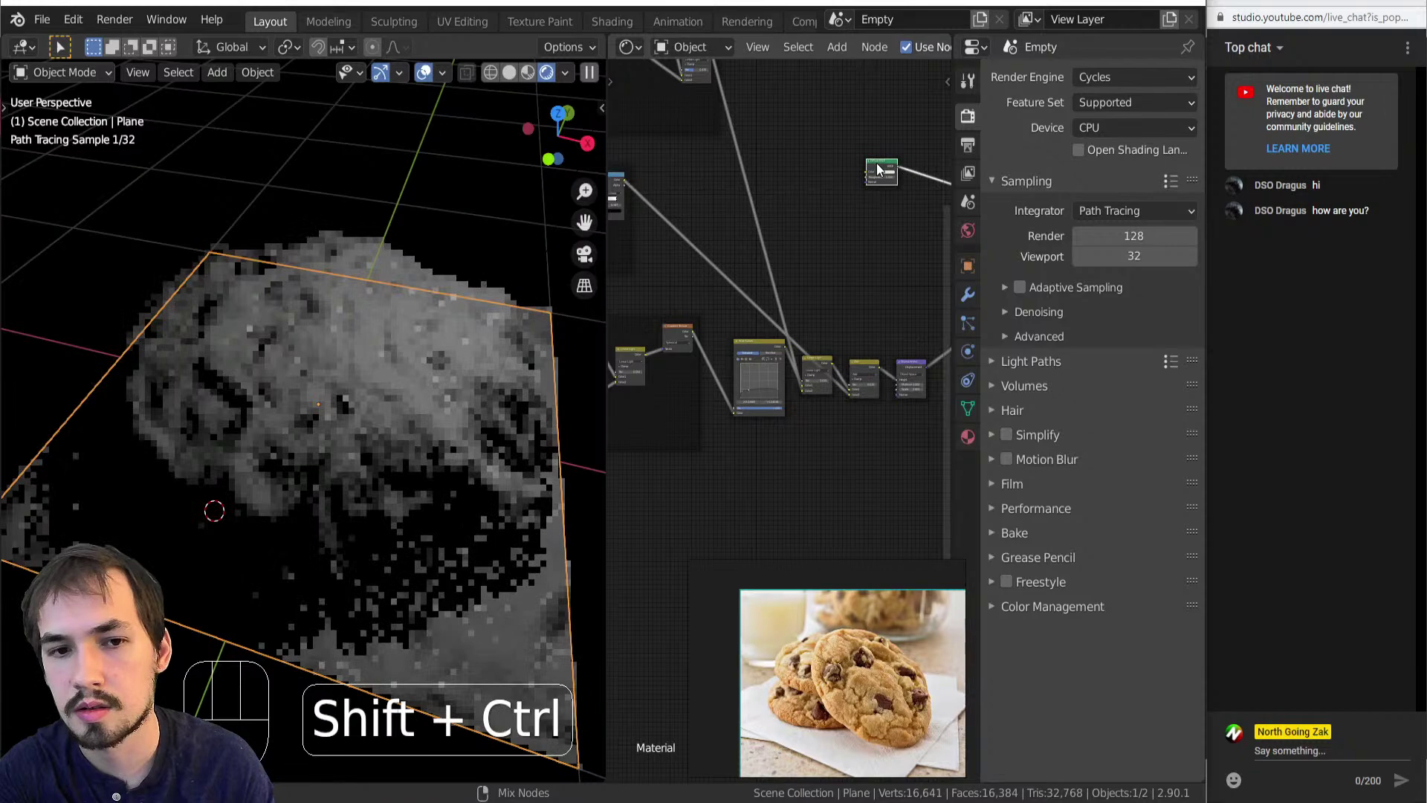
# Set the factor of the Add node that mixes in the chips to 0.305.
pyautogui.scroll(1, 865, 413)
pyautogui.moveTo(865, 413); pyautogui.dragTo(782, 398, button='middle')
pyautogui.scroll(3, 818, 371)
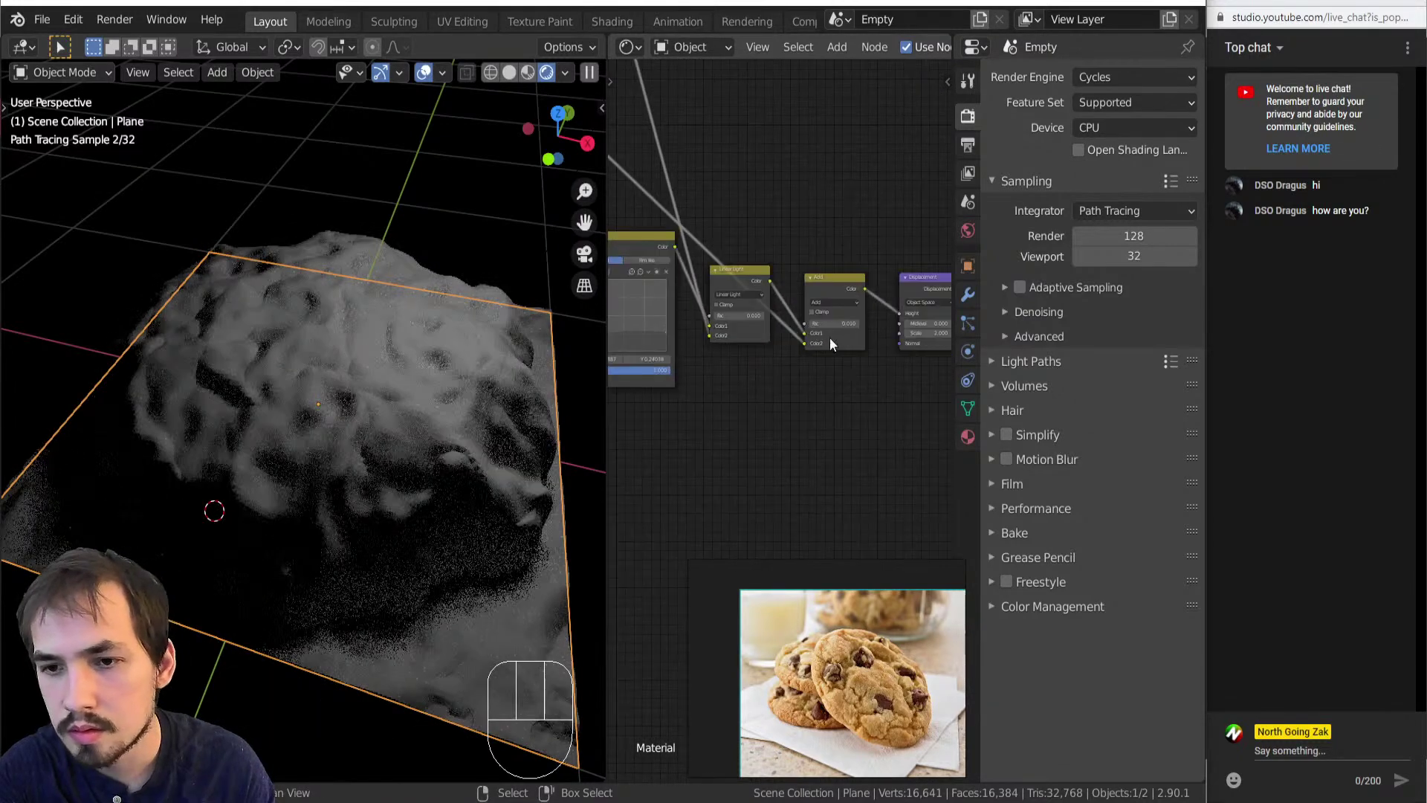
pyautogui.click(801, 394)
pyautogui.moveTo(802, 396); pyautogui.dragTo(830, 397)
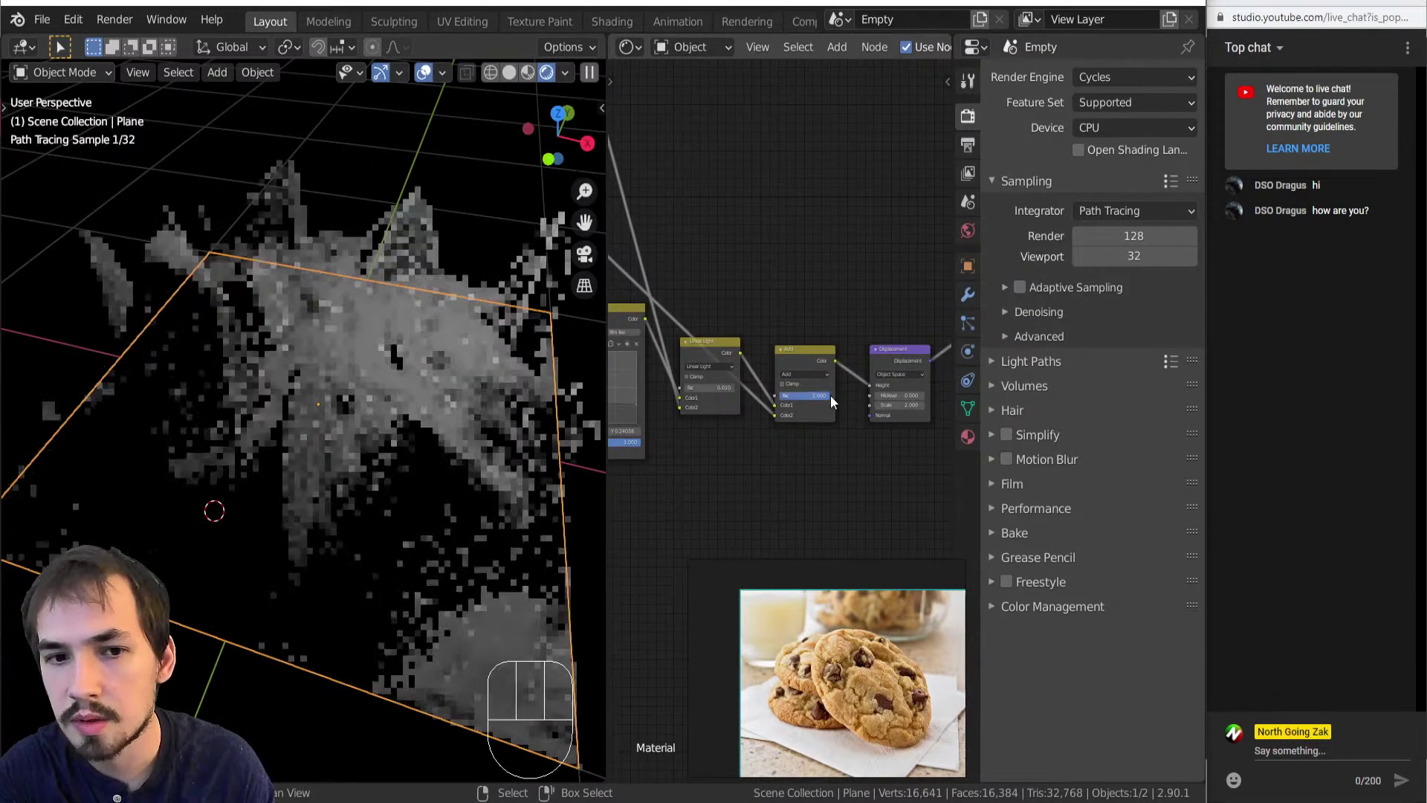
pyautogui.moveTo(356, 427); pyautogui.dragTo(282, 409, button='middle')
pyautogui.scroll(2, 811, 402)
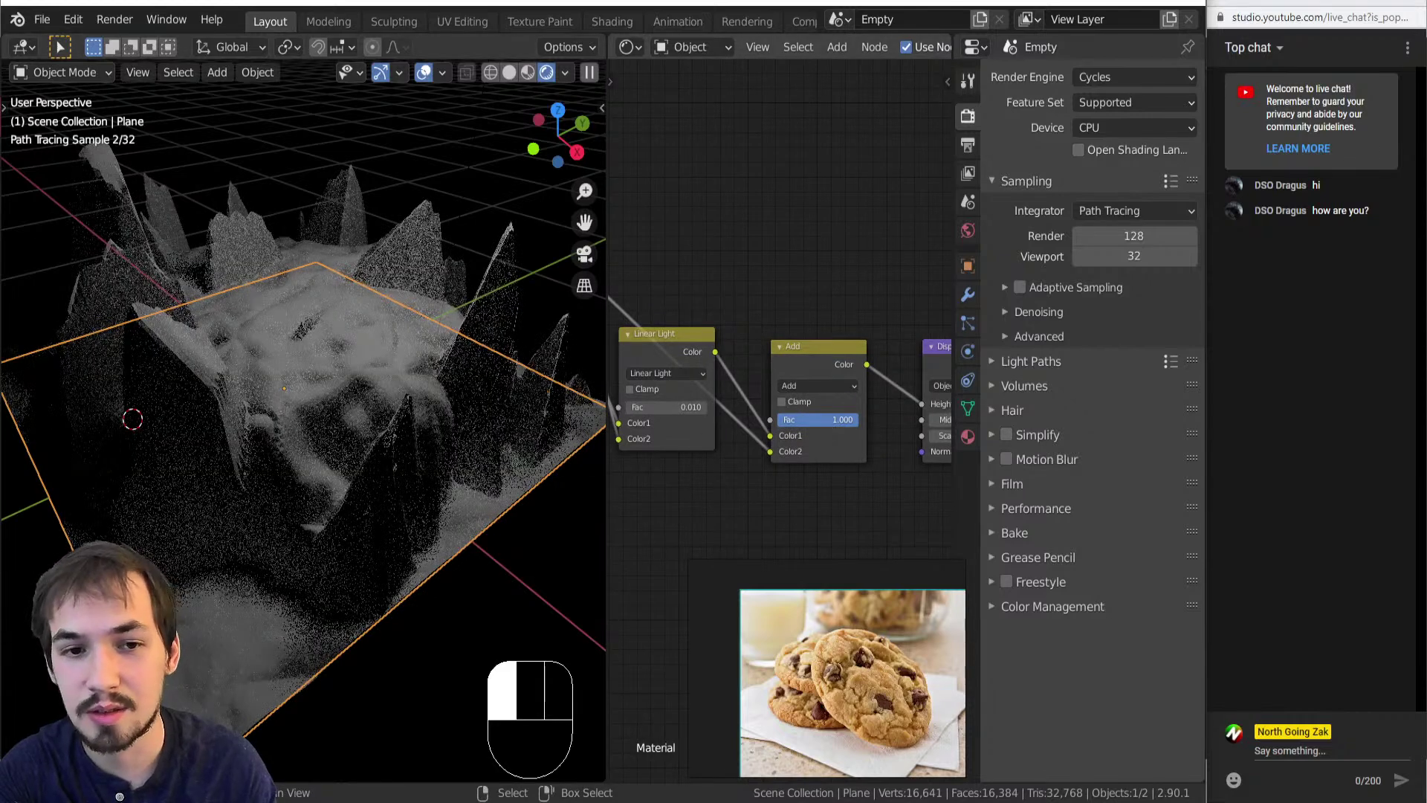
pyautogui.moveTo(817, 420)
pyautogui.mouseDown()
pyautogui.moveTo(744, 420)
pyautogui.moveTo(821, 420)
pyautogui.mouseUp()
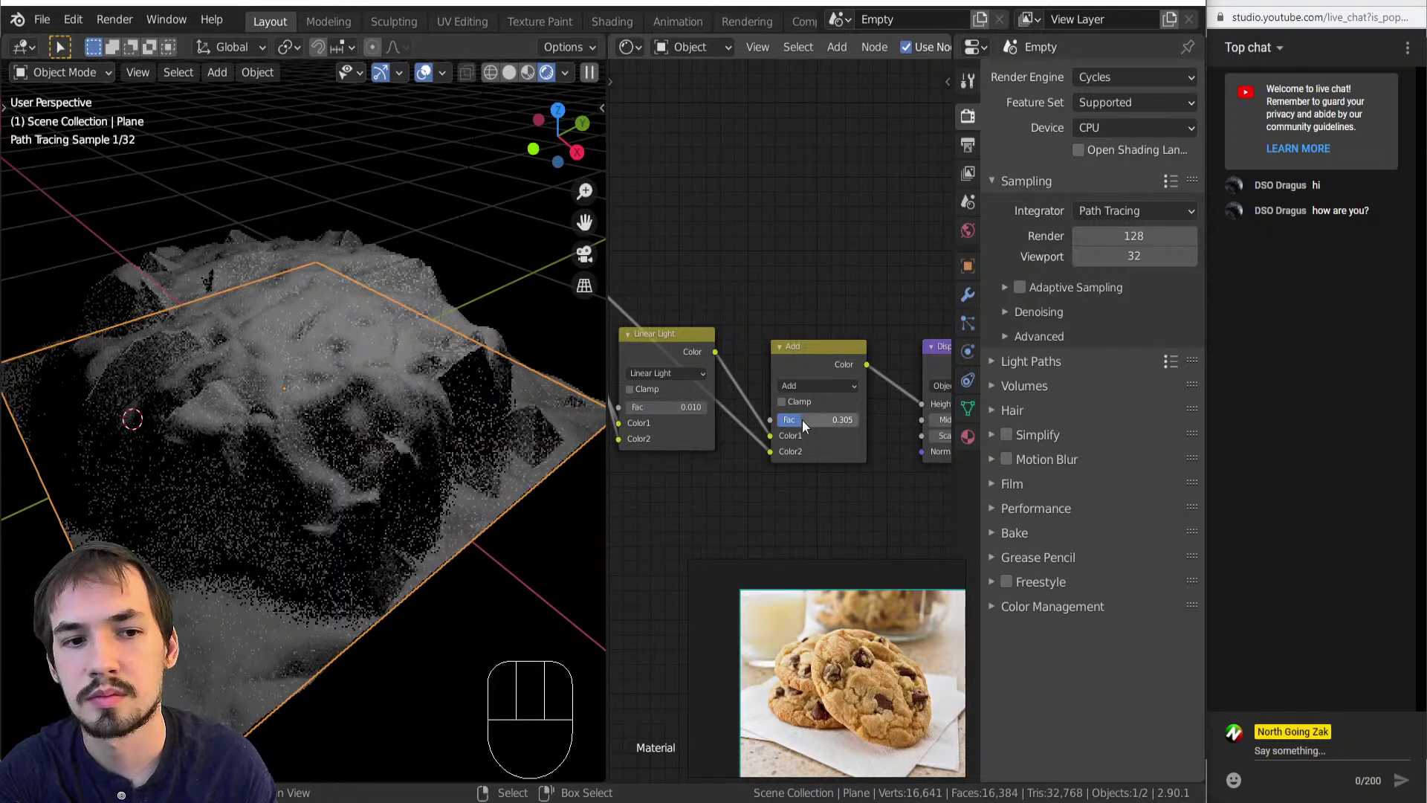
# Deselect the plane and examine the chip displacement on the cookie from several angles and distances.
pyautogui.hotkey('alt', 'a')
pyautogui.scroll(-5, 357, 465)
pyautogui.moveTo(315, 455); pyautogui.dragTo(341, 528, button='middle')
pyautogui.scroll(6, 344, 527)
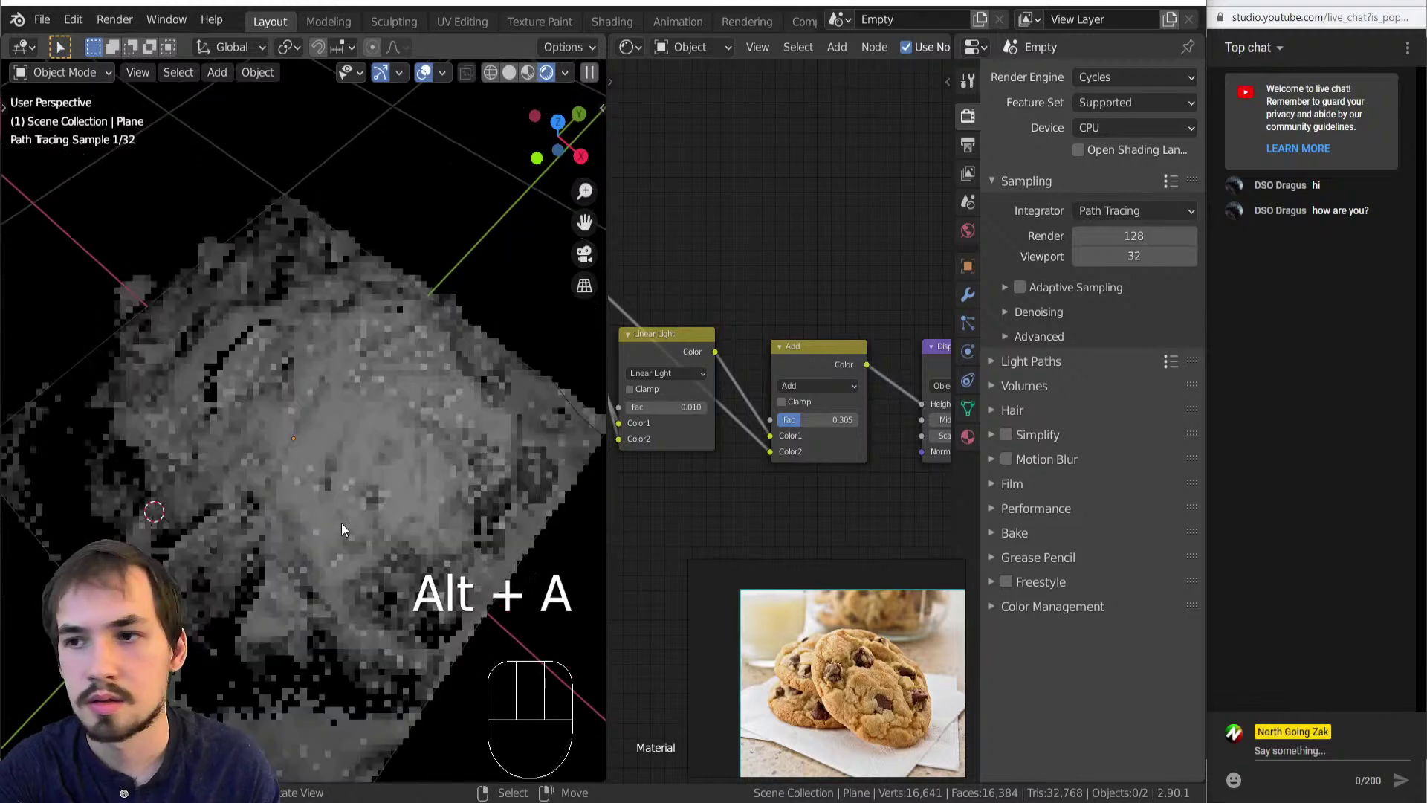
pyautogui.moveTo(223, 510); pyautogui.dragTo(347, 457, button='middle')
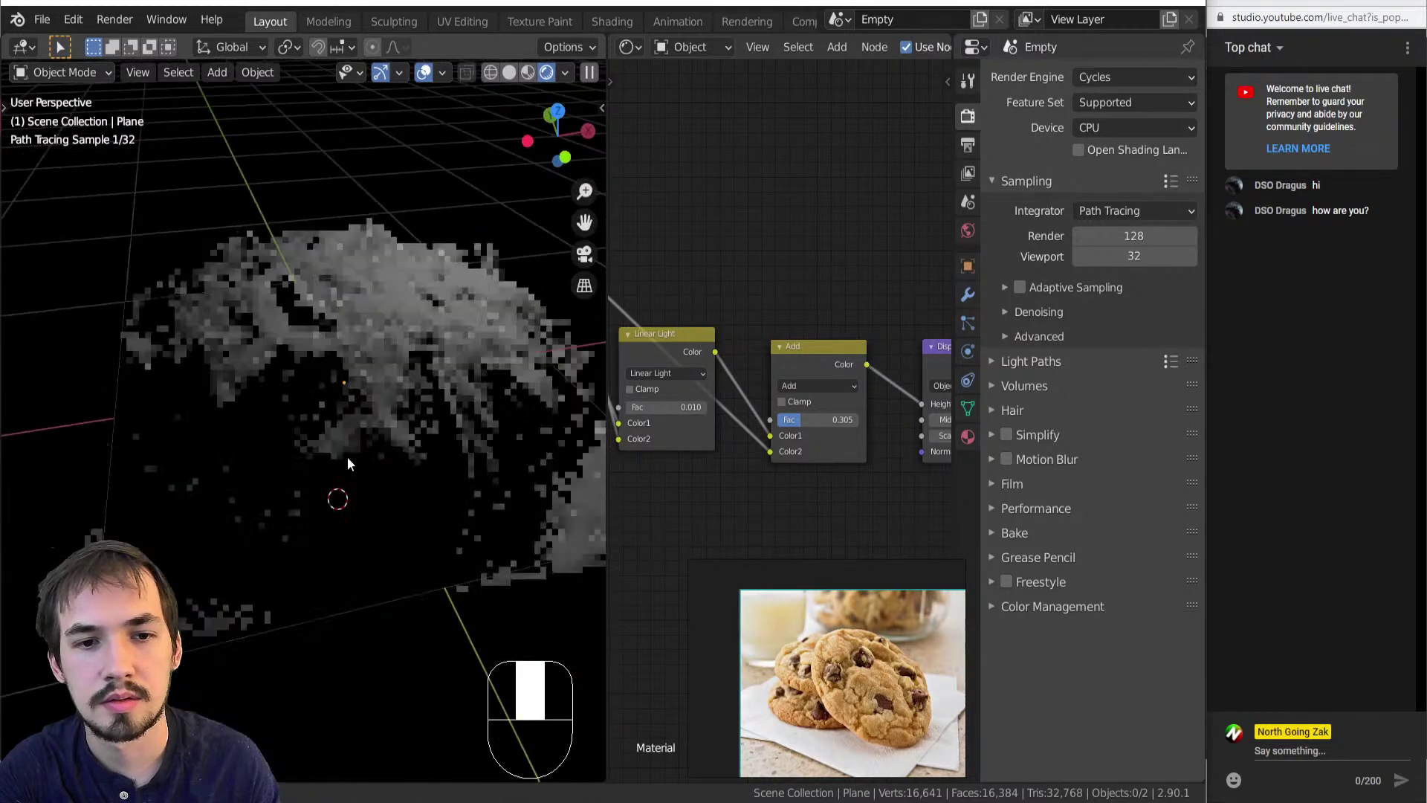
pyautogui.scroll(-2, 347, 456)
pyautogui.scroll(-3, 346, 462)
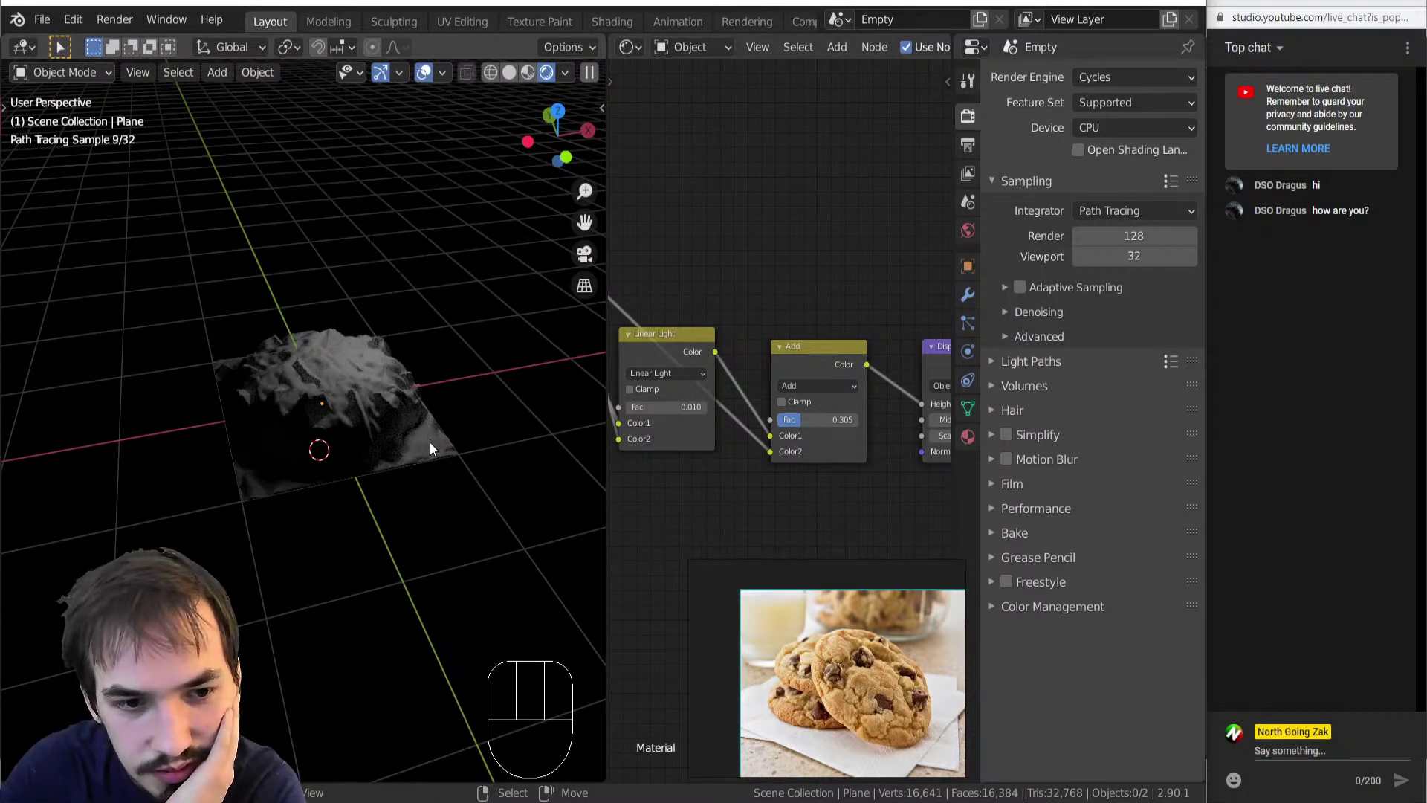
pyautogui.scroll(-4, 723, 430)
# Try moving the white stop of the chips ColorRamp inward, to 0.852 and further.
pyautogui.scroll(2, 699, 424)
pyautogui.moveTo(698, 424); pyautogui.dragTo(877, 644, button='middle')
pyautogui.scroll(5, 724, 310)
pyautogui.moveTo(724, 311); pyautogui.dragTo(766, 477, button='middle')
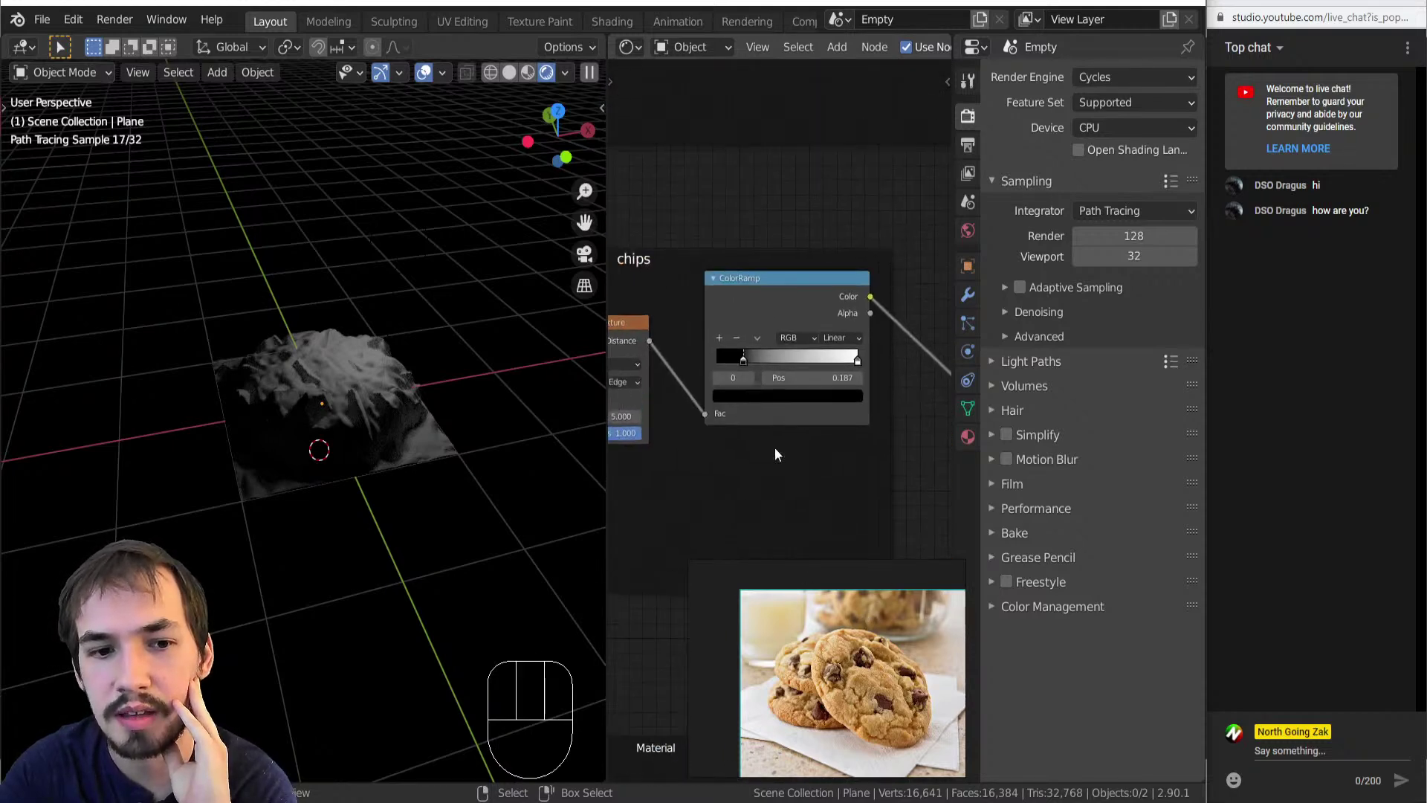
pyautogui.scroll(4, 747, 376)
pyautogui.scroll(1, 877, 334)
pyautogui.moveTo(841, 331); pyautogui.dragTo(857, 332)
pyautogui.scroll(3, 334, 405)
pyautogui.scroll(2, 333, 408)
pyautogui.moveTo(332, 408); pyautogui.dragTo(315, 438, button='middle')
pyautogui.moveTo(859, 331)
pyautogui.mouseDown()
pyautogui.moveTo(777, 333)
pyautogui.moveTo(866, 342)
pyautogui.mouseUp()
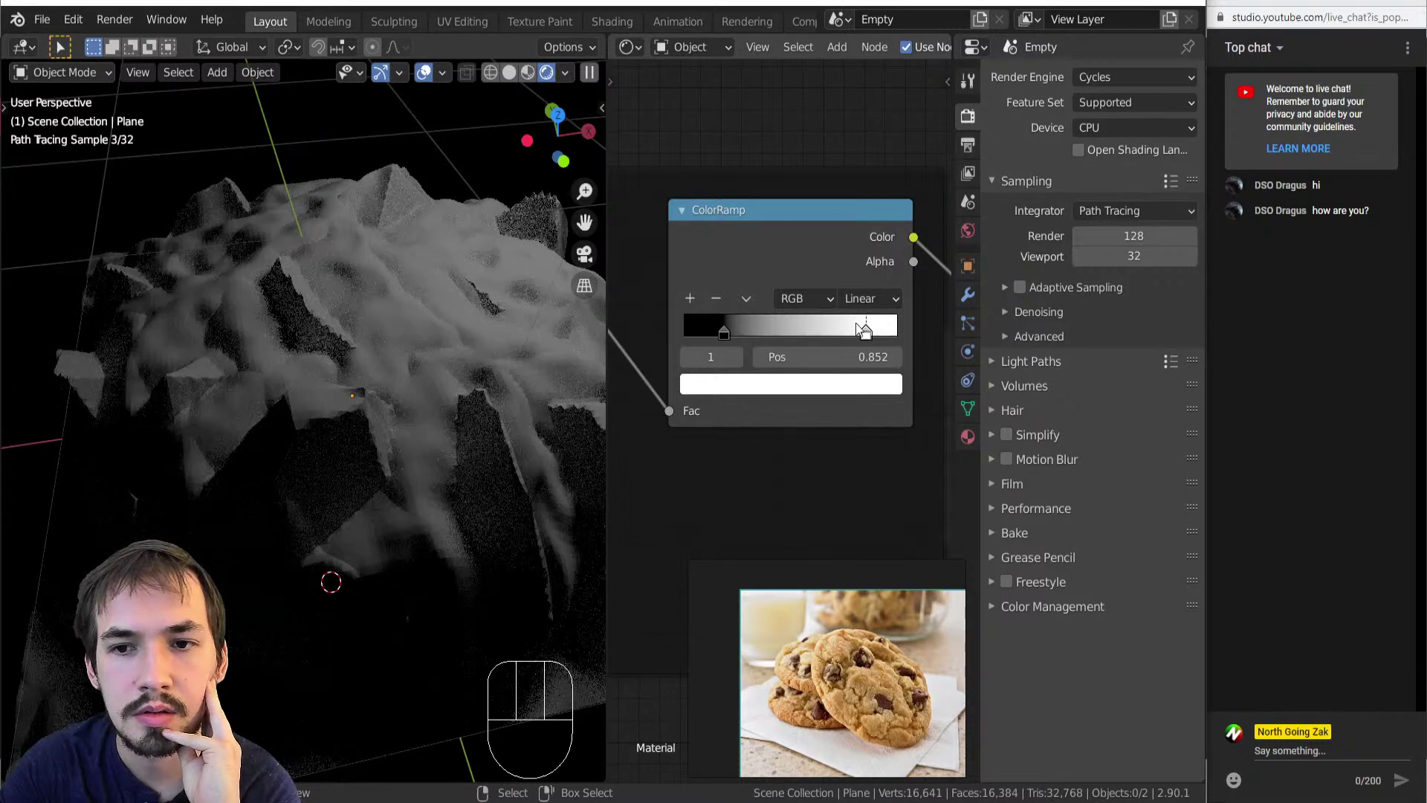
pyautogui.moveTo(776, 338); pyautogui.dragTo(845, 327)
# Change the Voronoi Texture in the chips frame to 2D.
pyautogui.scroll(-6, 745, 243)
pyautogui.moveTo(723, 257); pyautogui.dragTo(848, 256, button='middle')
pyautogui.scroll(4, 848, 290)
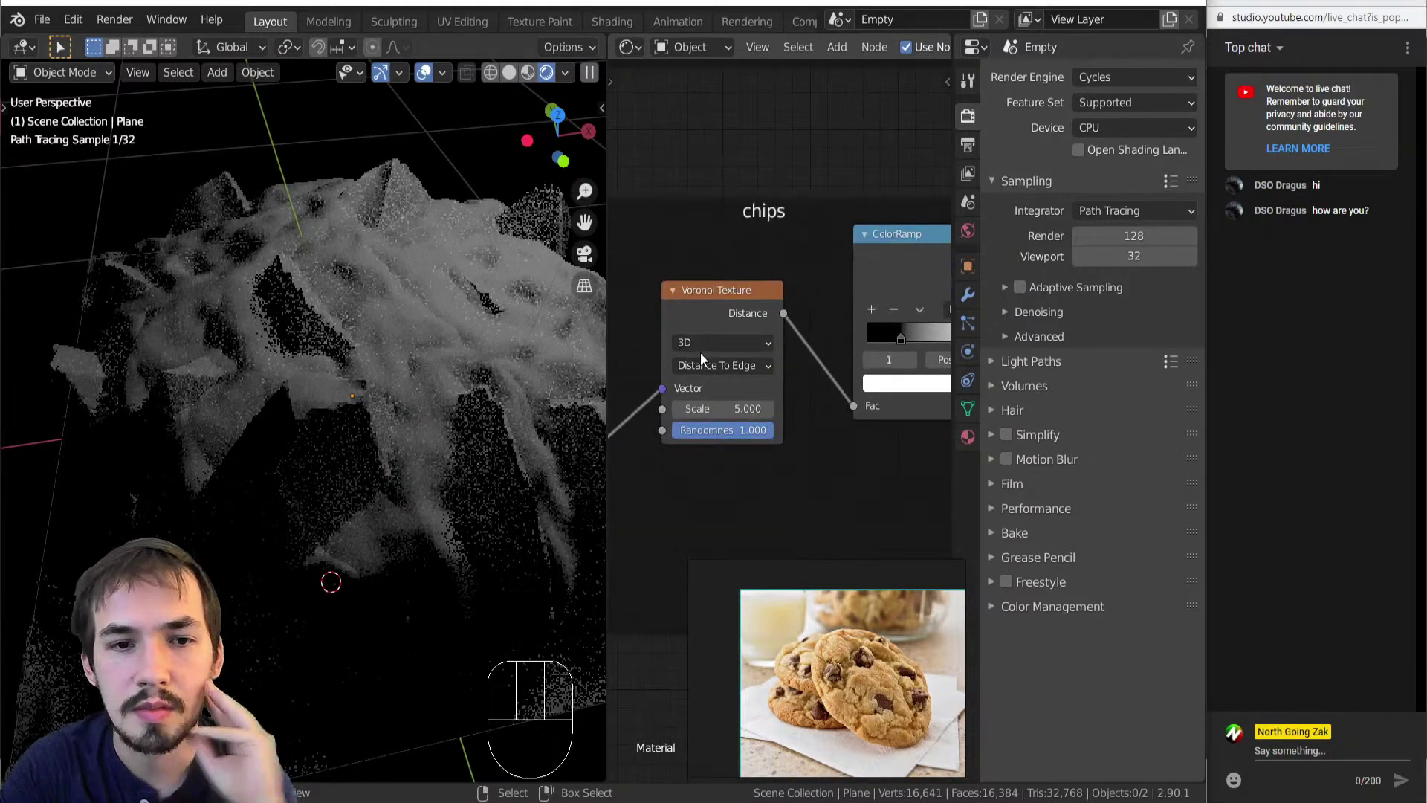
pyautogui.click(703, 348)
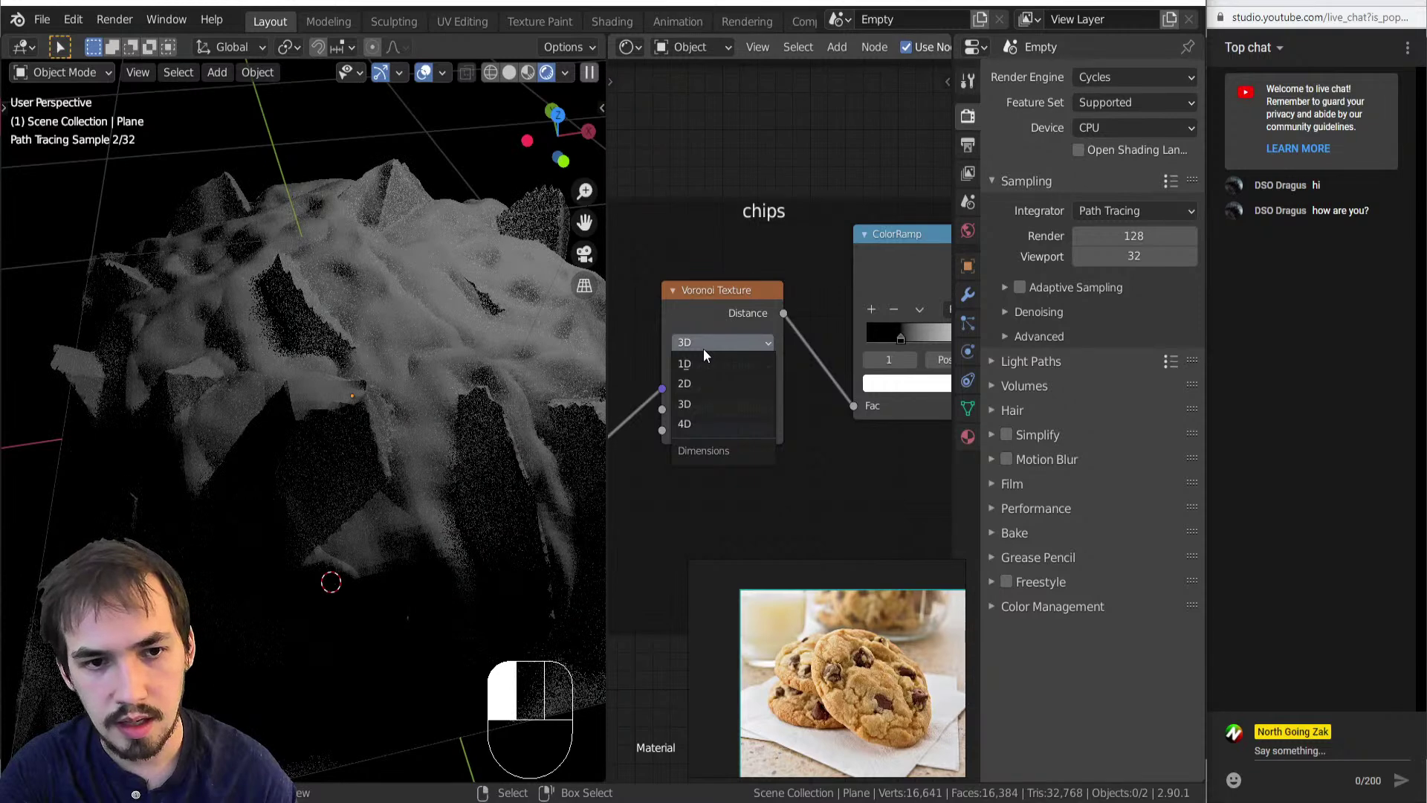
pyautogui.click(686, 383)
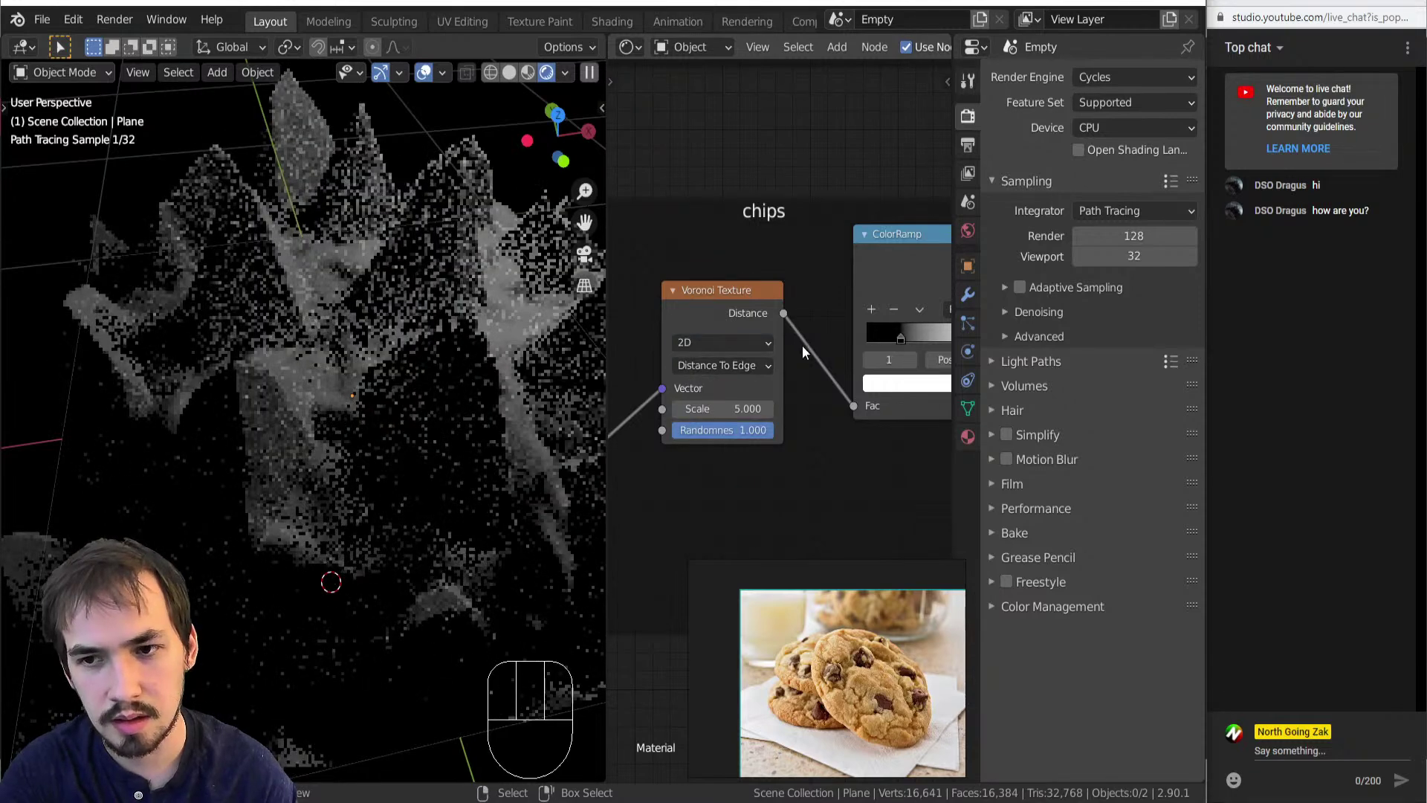
# In the chips ColorRamp, move the white stop to 0.947 and add a middle stop at 0.394 with value 0.337.
pyautogui.moveTo(805, 346); pyautogui.dragTo(931, 406, button='middle')
pyautogui.moveTo(799, 399); pyautogui.dragTo(830, 399)
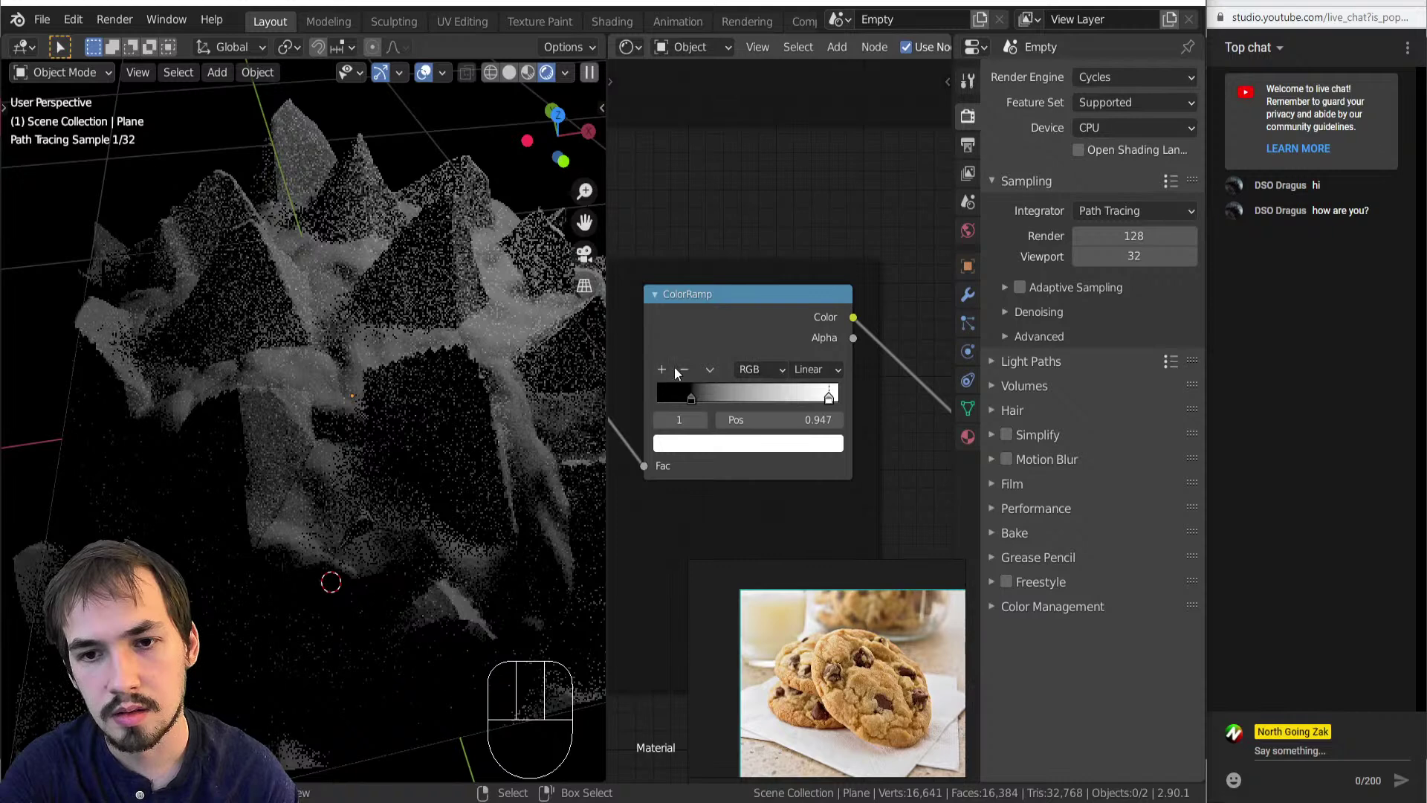
pyautogui.click(661, 369)
pyautogui.moveTo(760, 397); pyautogui.dragTo(730, 394)
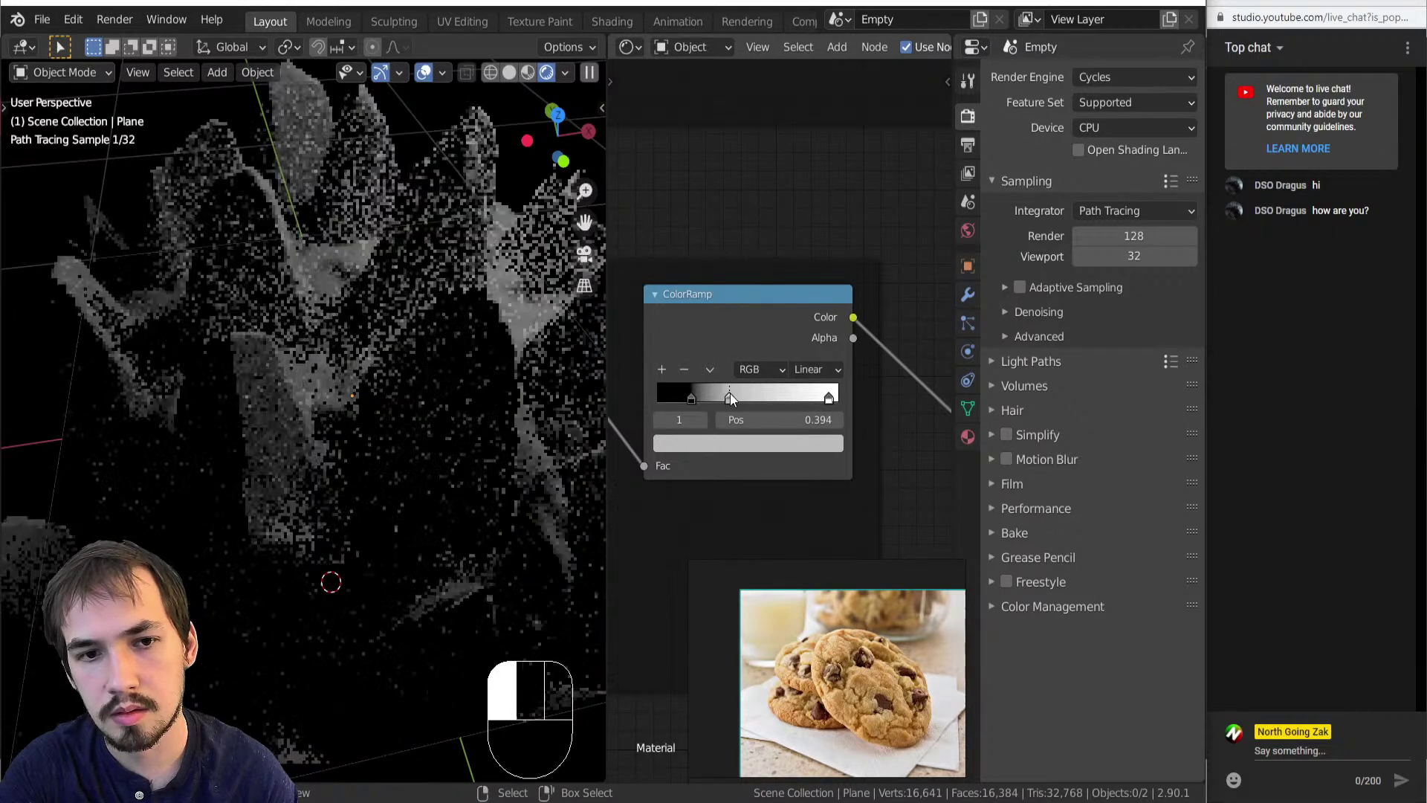
pyautogui.click(817, 369)
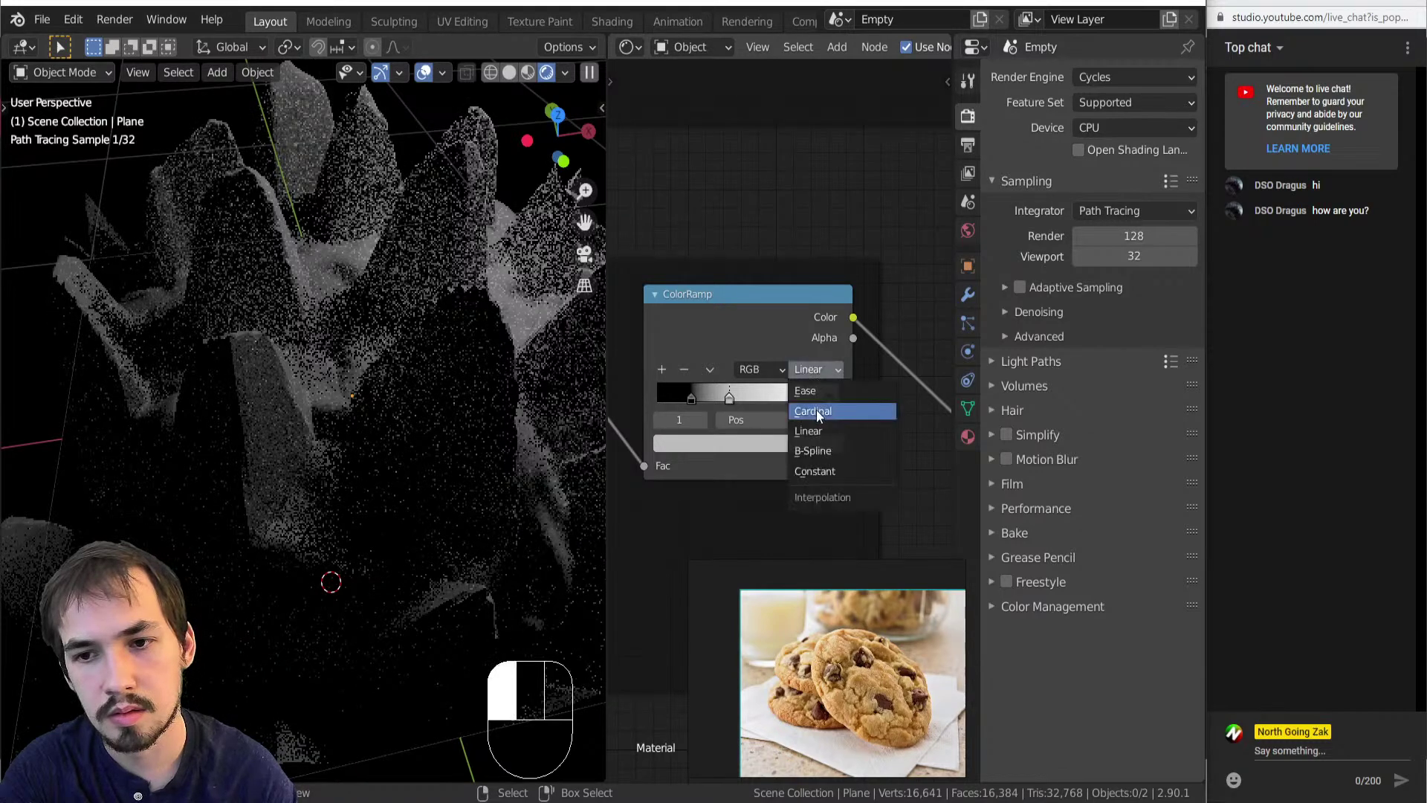
pyautogui.click(764, 443)
pyautogui.moveTo(805, 210); pyautogui.dragTo(804, 265)
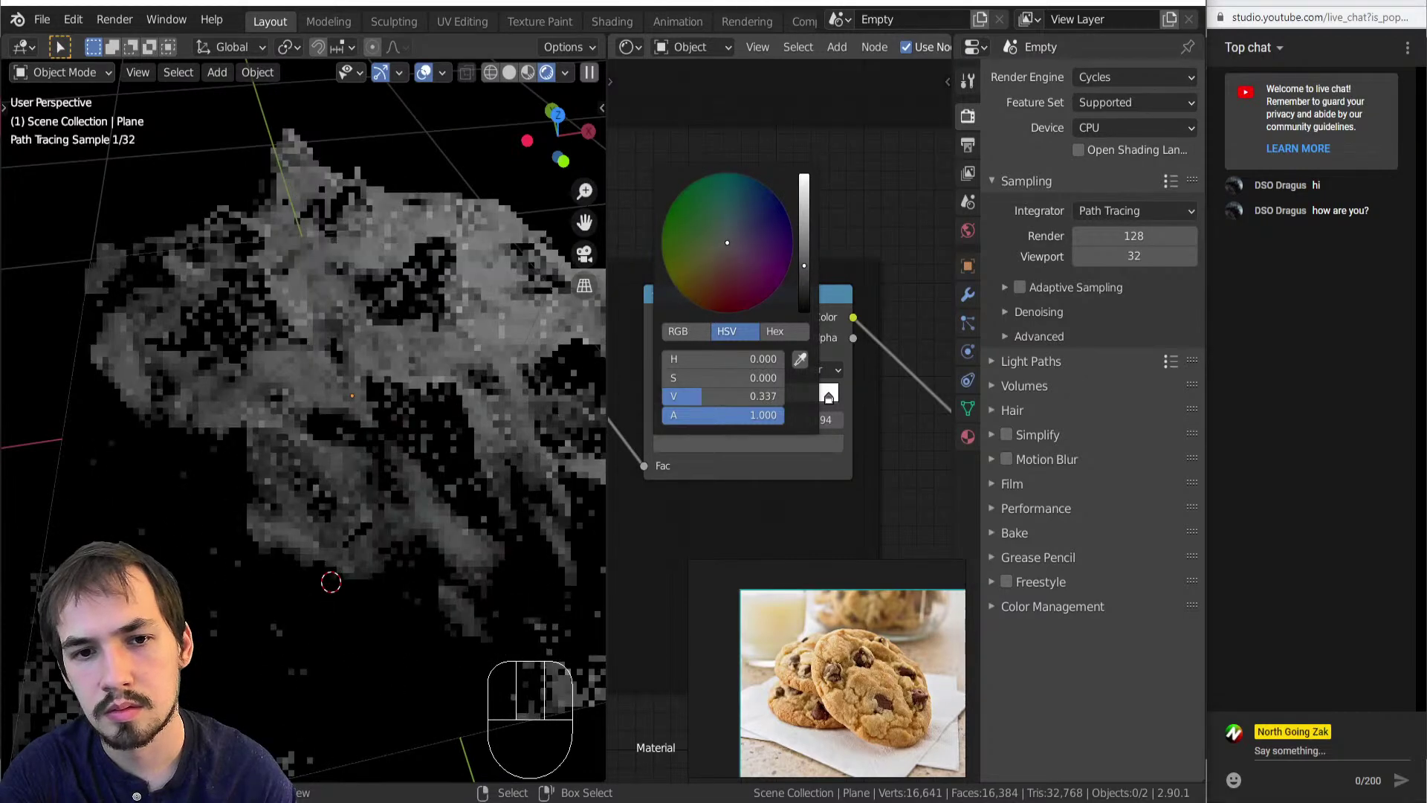
# Move the chips ColorRamp's white end stop to 0.634 and darken it to a value of 0.444.
pyautogui.scroll(-7, 371, 482)
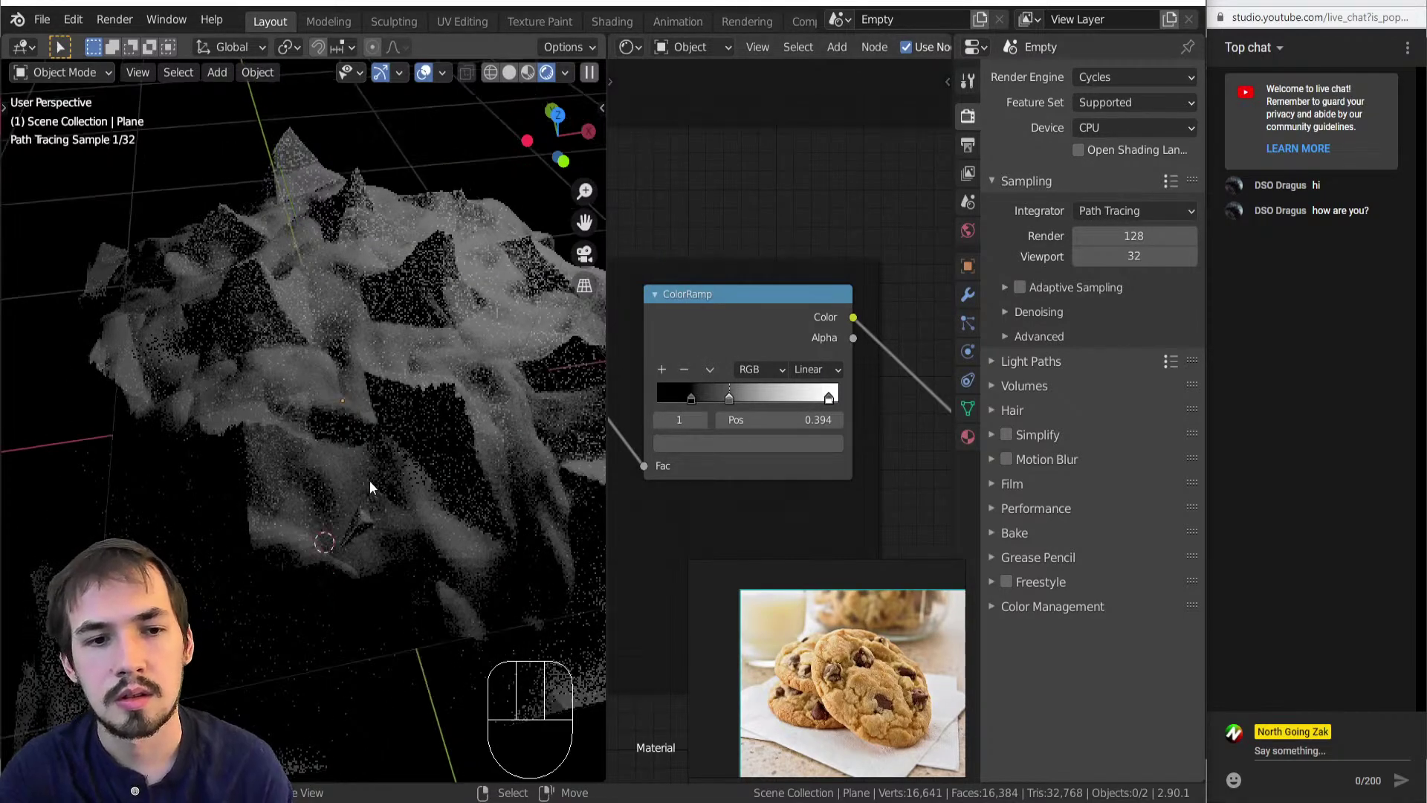
pyautogui.moveTo(426, 451); pyautogui.dragTo(318, 440, button='middle')
pyautogui.scroll(6, 318, 441)
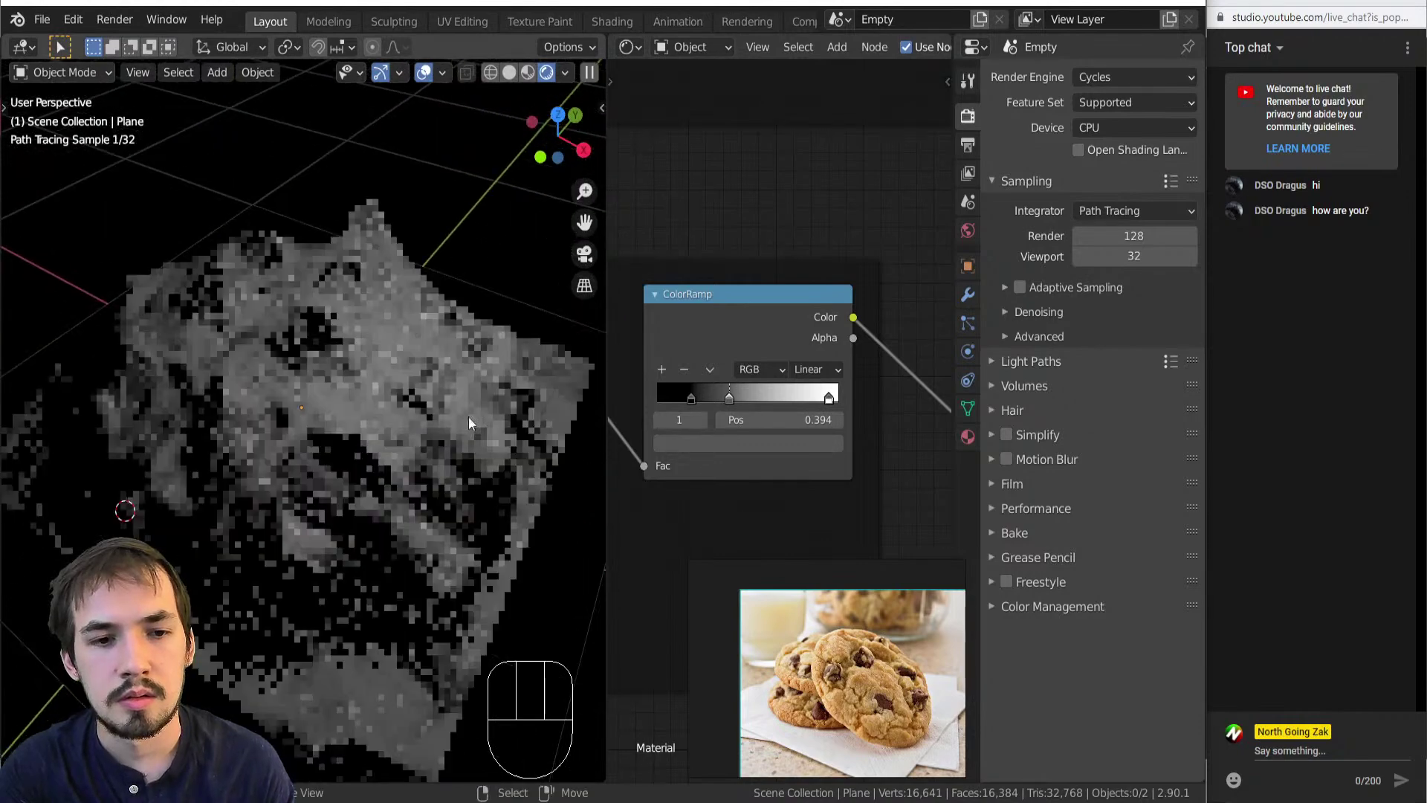
pyautogui.moveTo(824, 400); pyautogui.dragTo(684, 397)
pyautogui.click(783, 448)
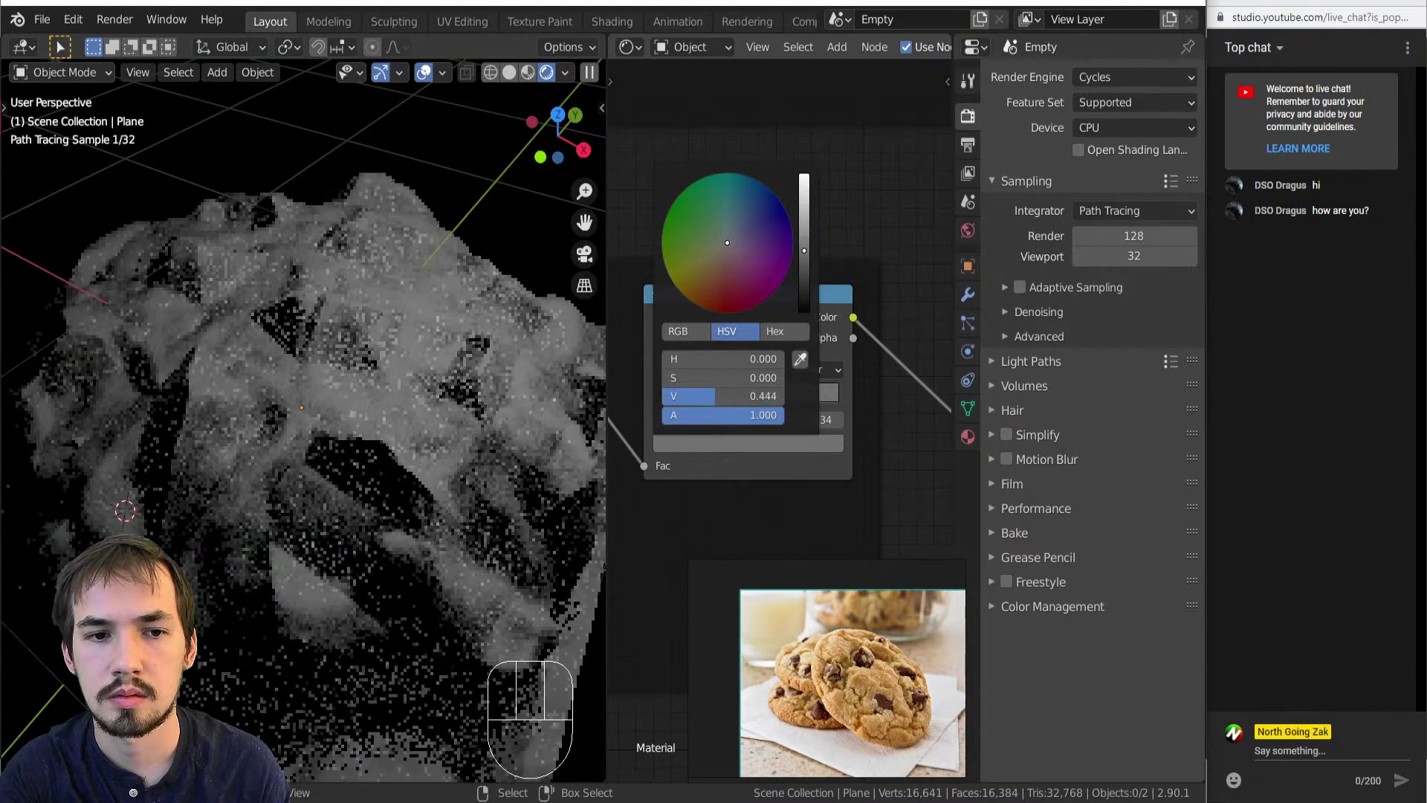
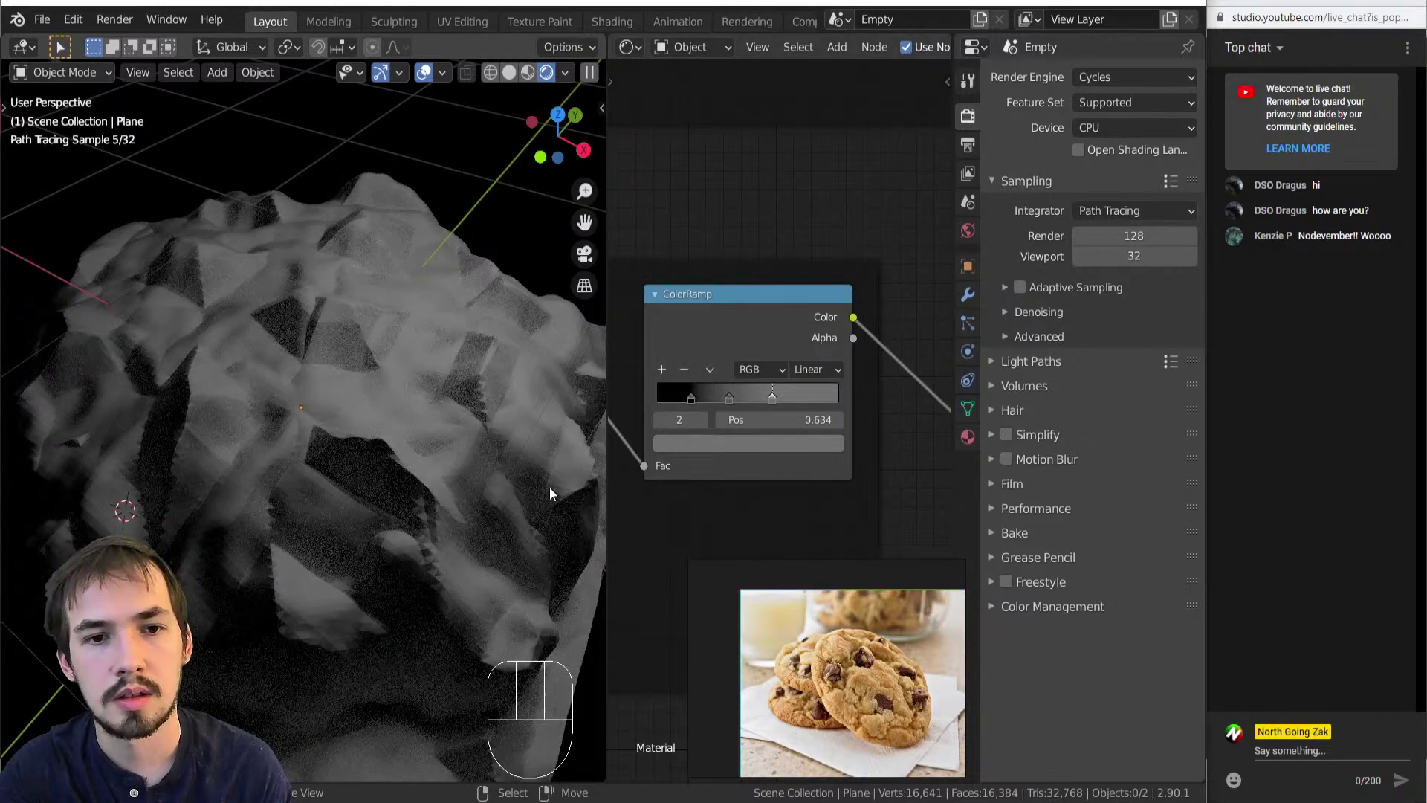
# Delete the old shader node feeding the material output and switch the viewport to Material Preview shading.
pyautogui.scroll(-5, 550, 488)
pyautogui.scroll(-5, 736, 408)
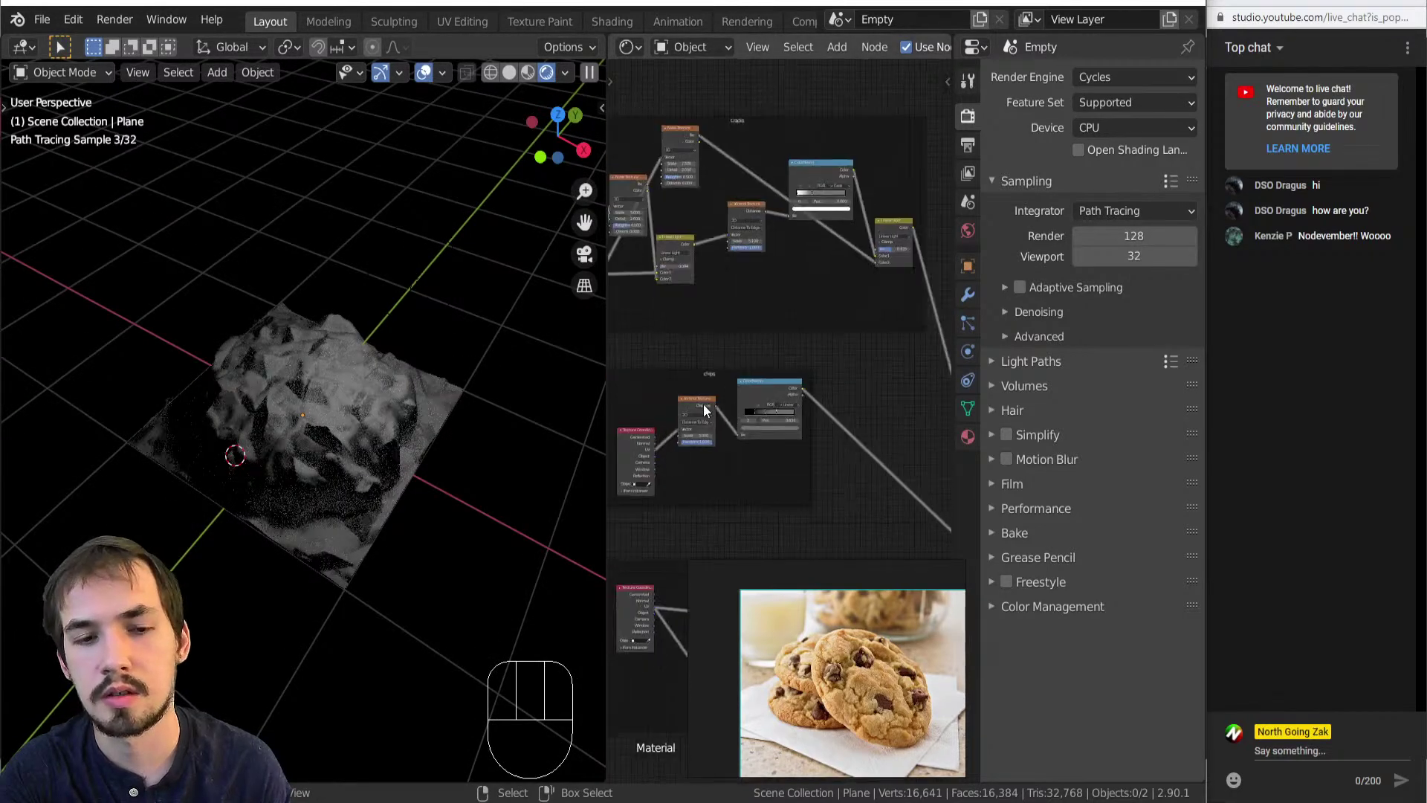
pyautogui.scroll(-5, 823, 448)
pyautogui.moveTo(829, 453); pyautogui.dragTo(886, 446, button='middle')
pyautogui.scroll(5, 729, 415)
pyautogui.moveTo(652, 394); pyautogui.dragTo(813, 433, button='middle')
pyautogui.moveTo(773, 365); pyautogui.dragTo(843, 472)
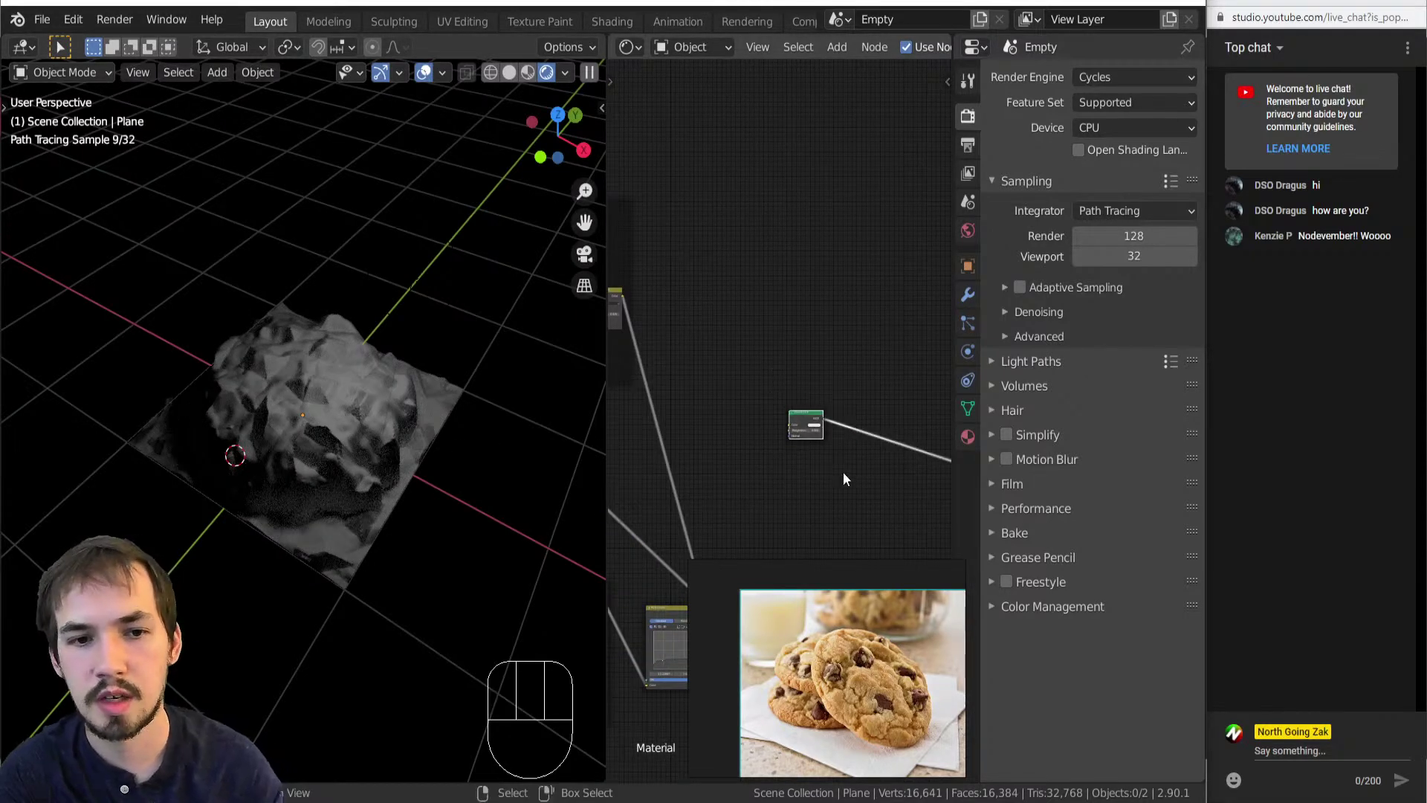
pyautogui.press('Delete')
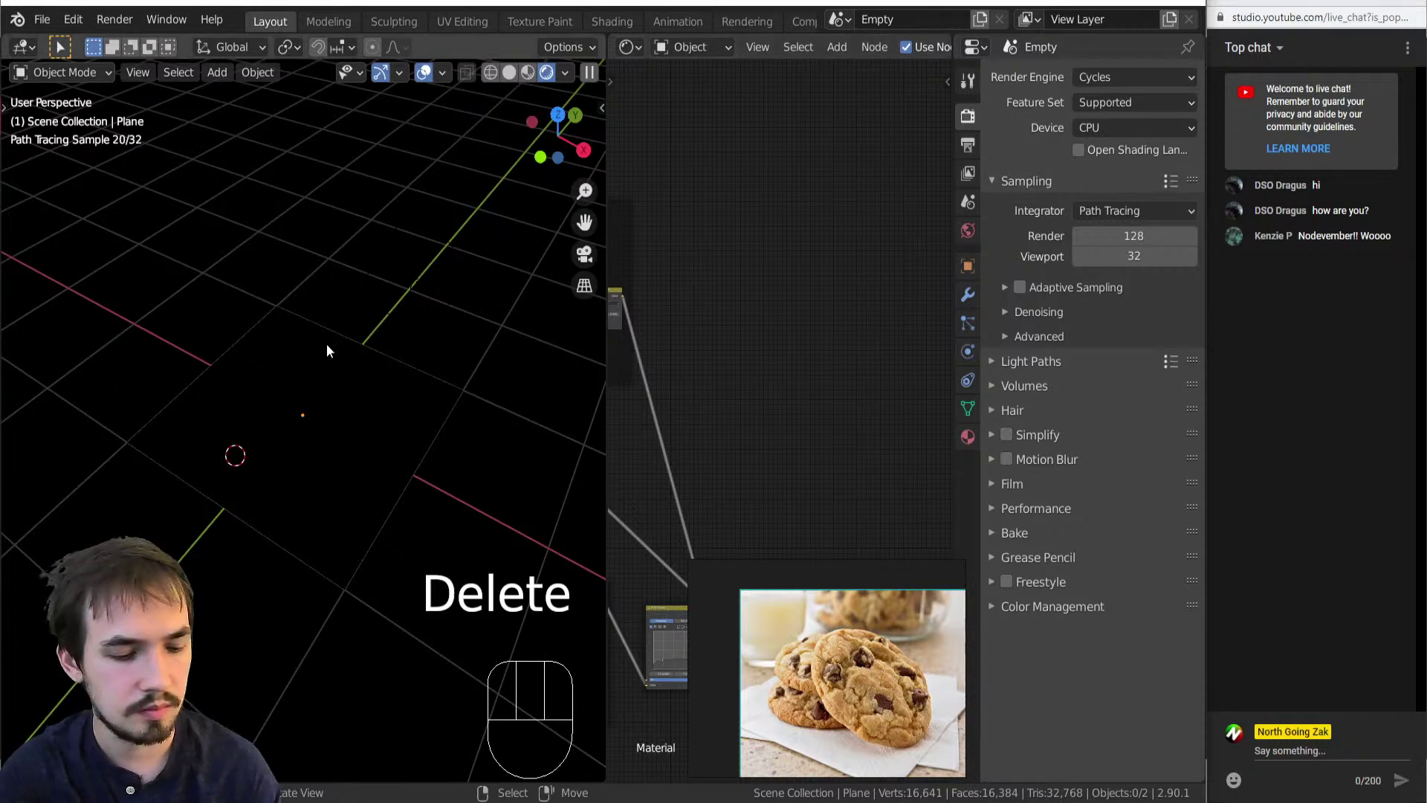
pyautogui.press('z')
pyautogui.moveTo(333, 424); pyautogui.dragTo(375, 391, button='middle')
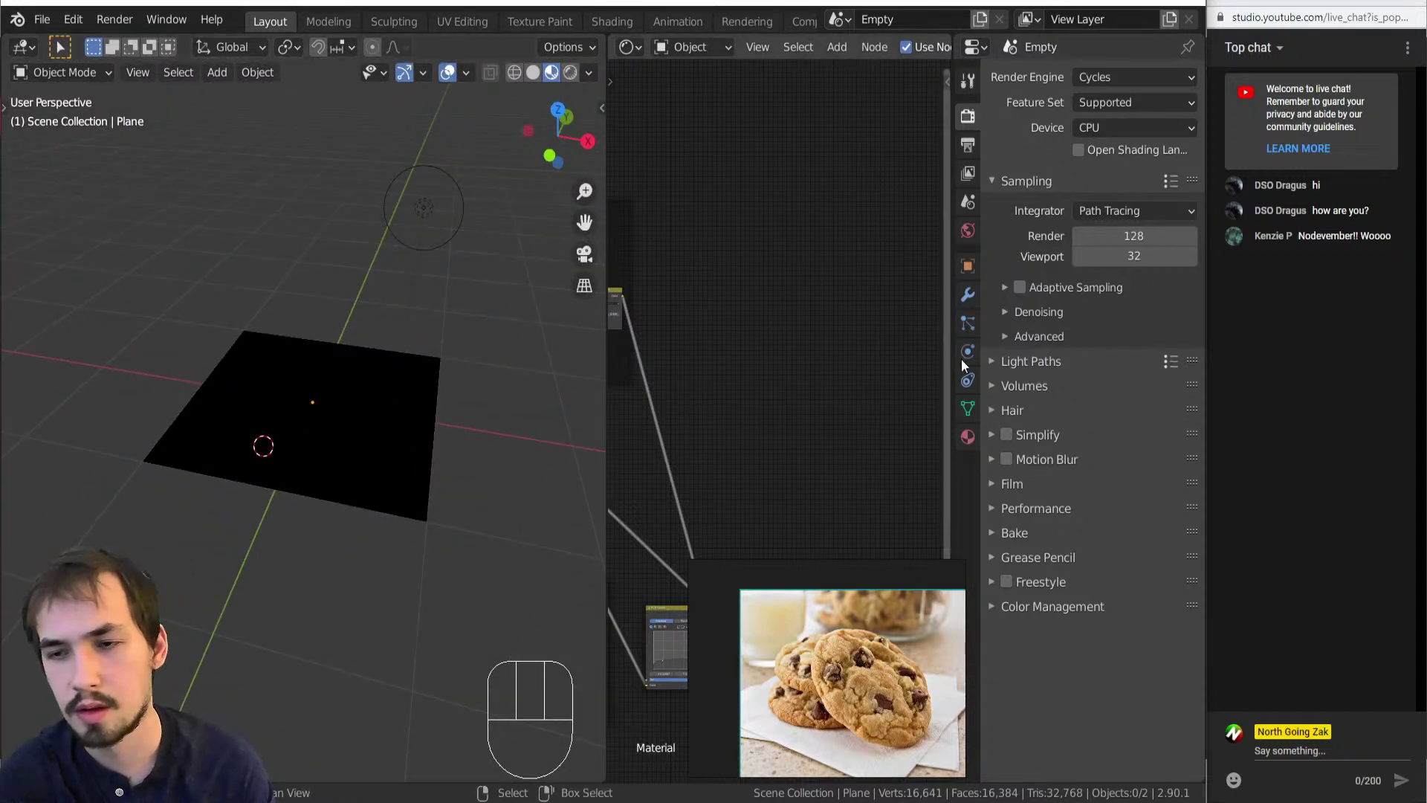
# Add a Principled BSDF node and connect it to the Material Output.
pyautogui.scroll(-5, 773, 341)
pyautogui.moveTo(778, 328); pyautogui.dragTo(636, 319, button='middle')
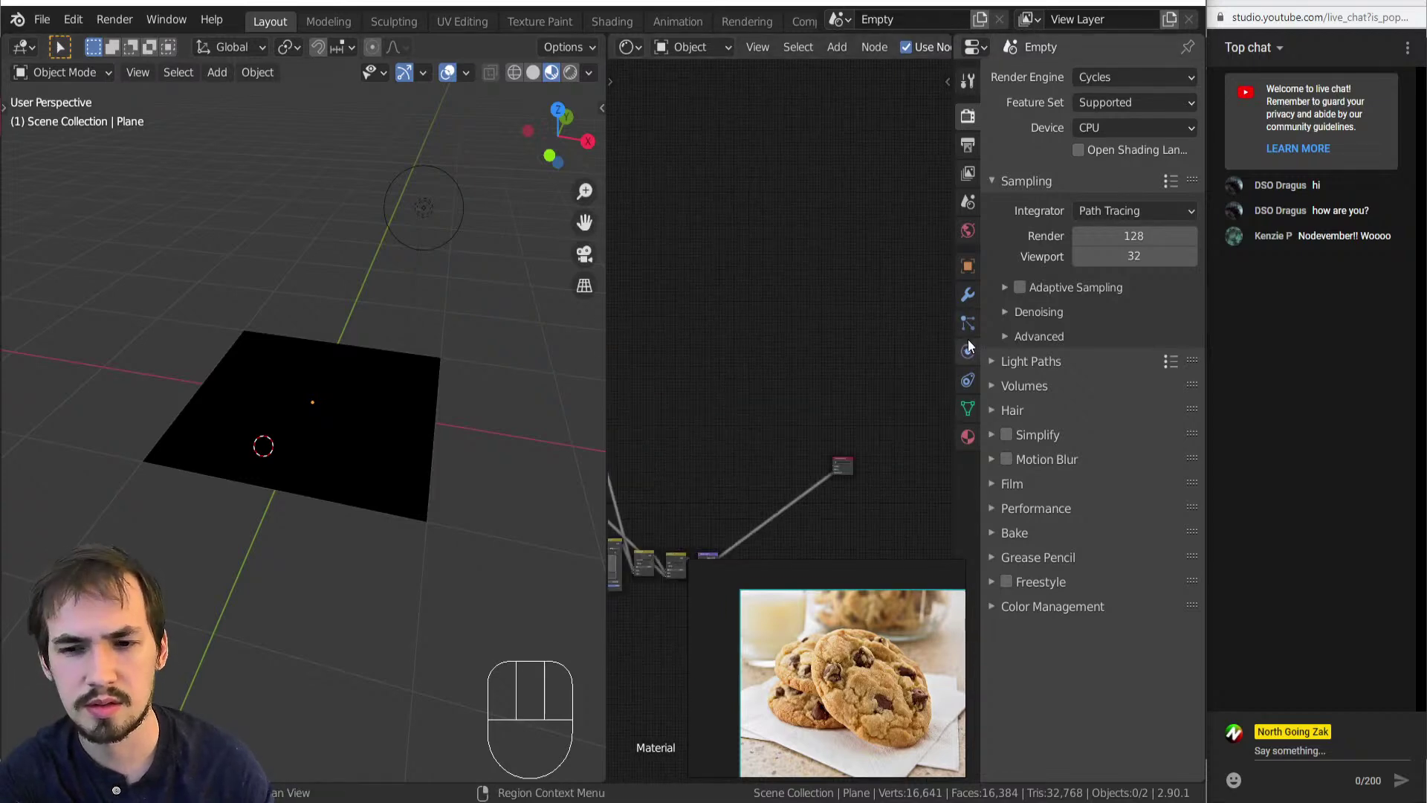
pyautogui.hotkey('shift', 'a')
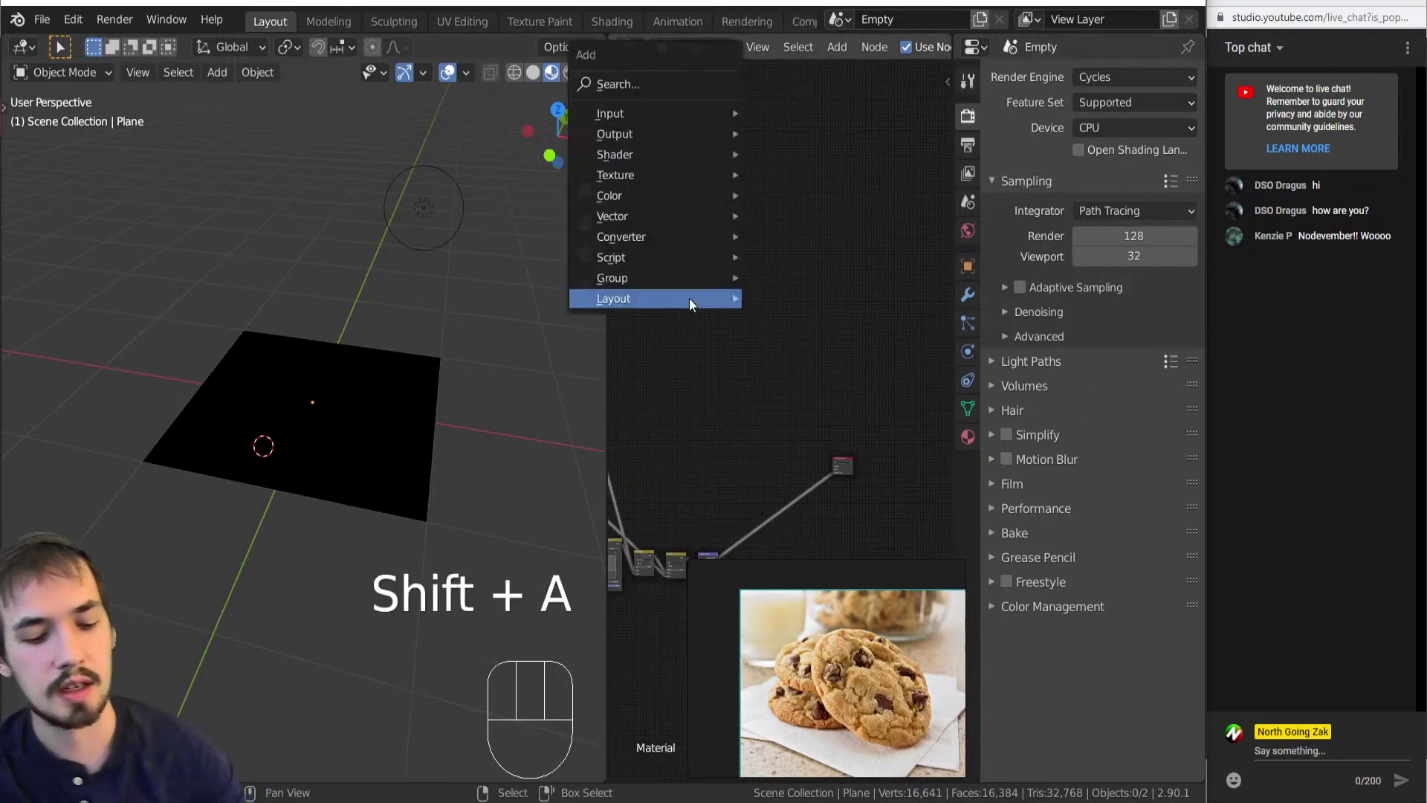
pyautogui.moveTo(646, 147)
pyautogui.click(813, 316)
pyautogui.click(703, 340)
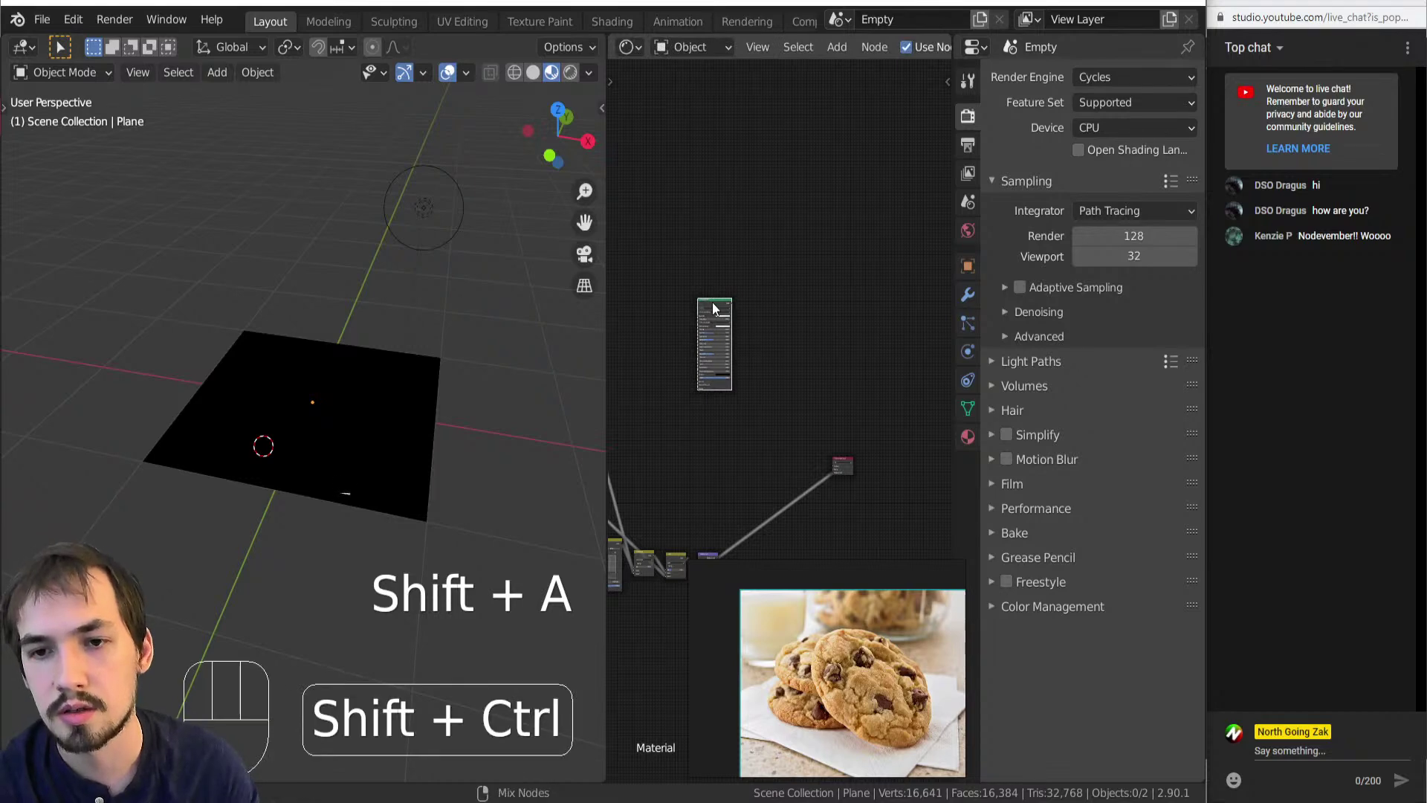
pyautogui.keyDown('ctrl'); pyautogui.keyDown('shift'); pyautogui.click(706, 342); pyautogui.keyUp('shift'); pyautogui.keyUp('ctrl')
# Set the Principled BSDF's base colour to a pale golden yellow for the dough.
pyautogui.moveTo(717, 332); pyautogui.dragTo(775, 367, button='middle')
pyautogui.scroll(5, 794, 253)
pyautogui.scroll(4, 788, 342)
pyautogui.click(819, 248)
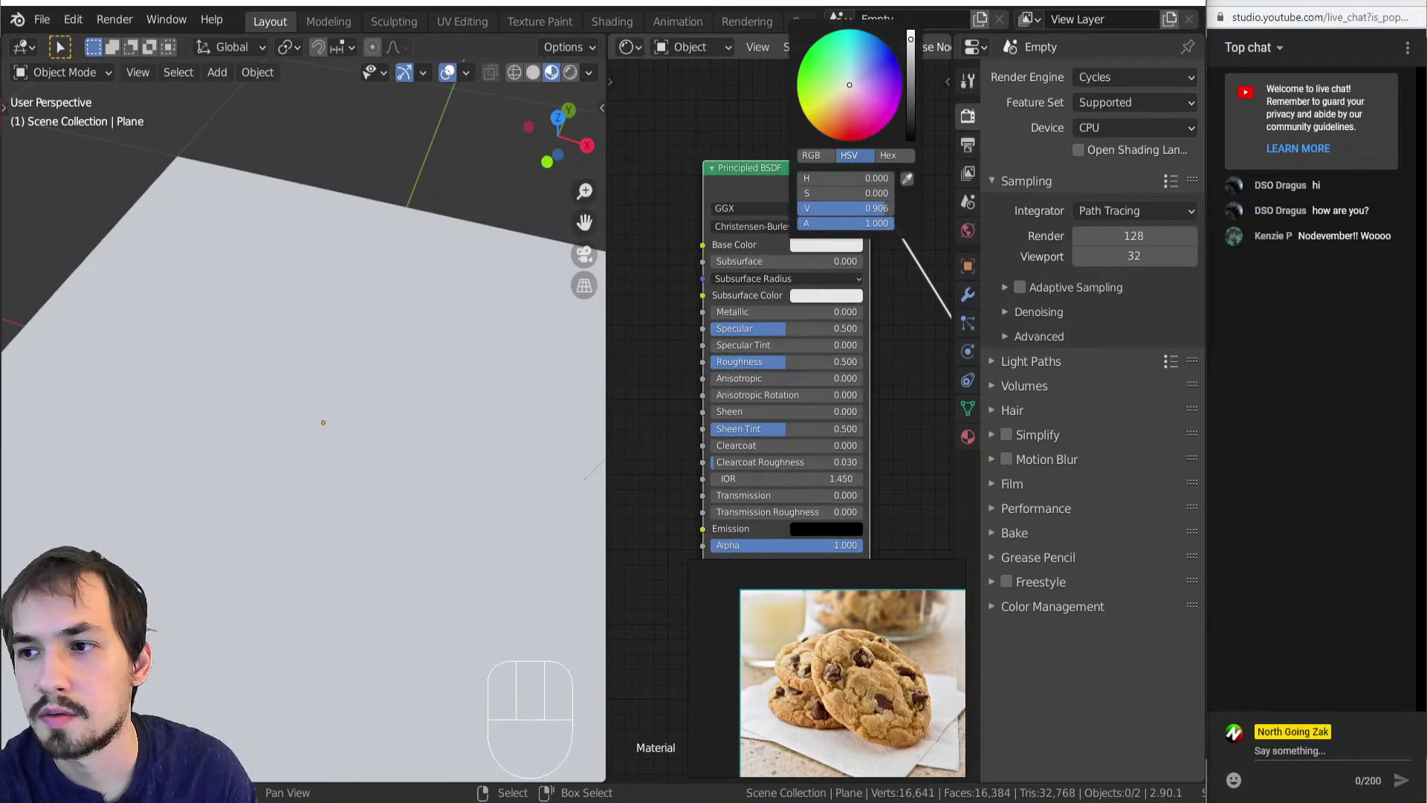
pyautogui.click(831, 105)
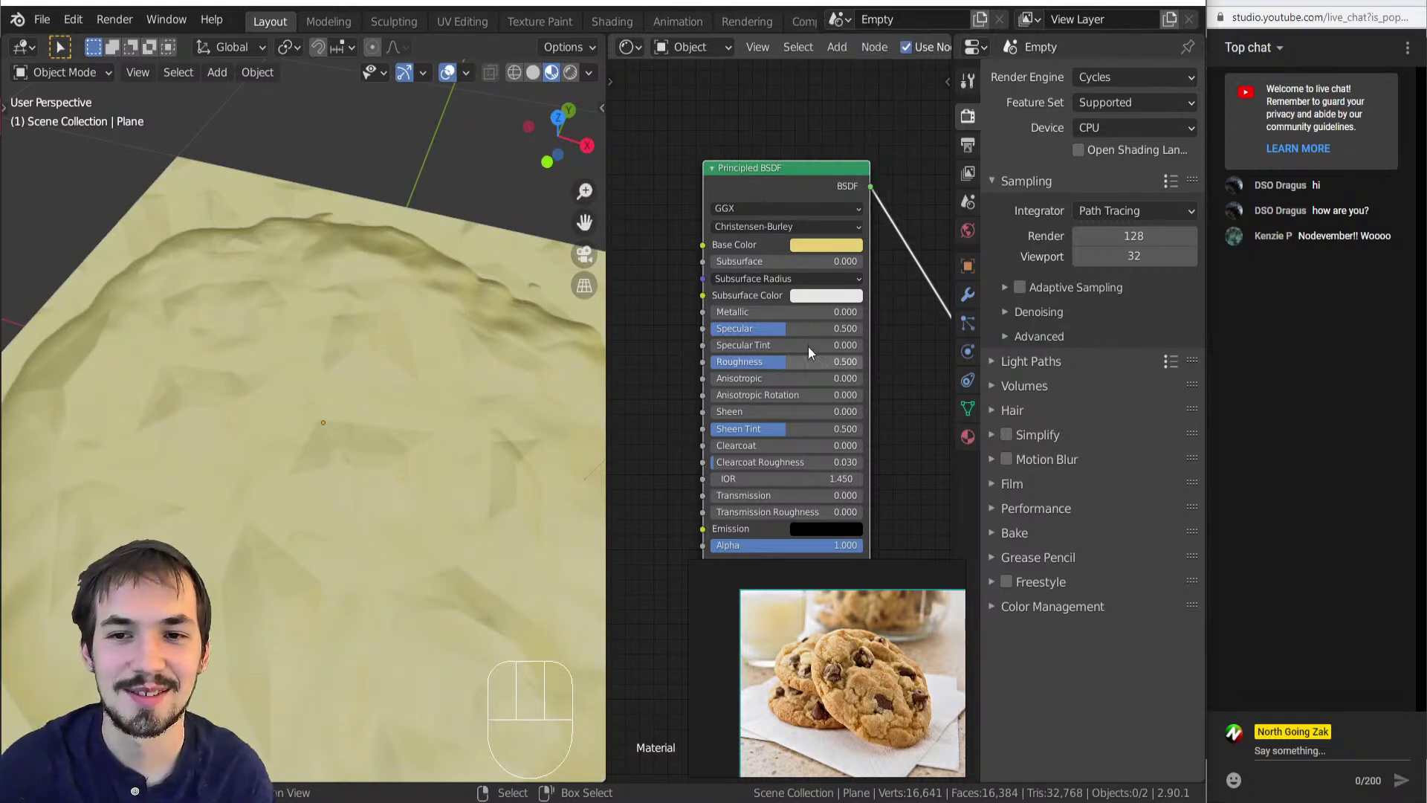
# Shift the Principled BSDF's base colour to a pale salmon pink and view the whole cookie plane.
pyautogui.click(840, 247)
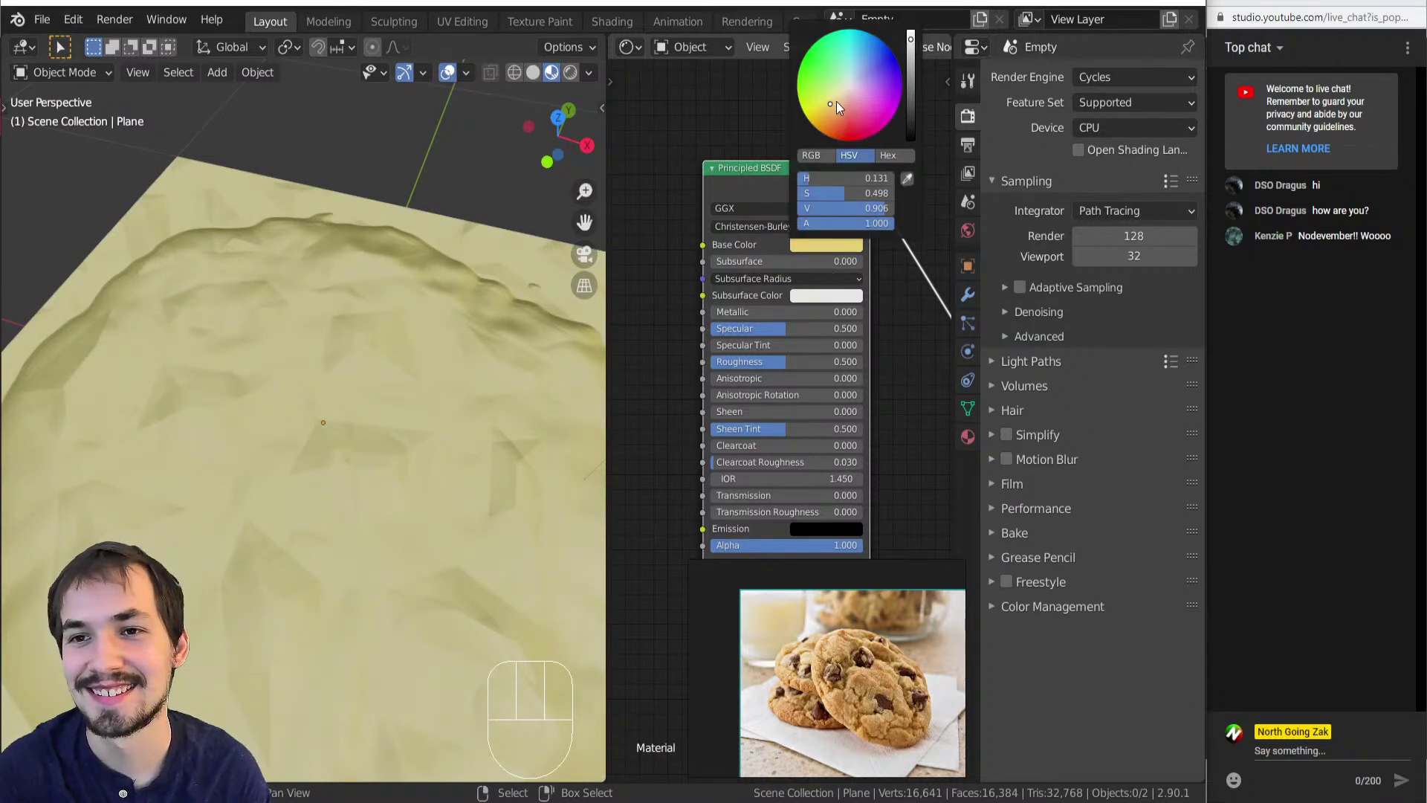
pyautogui.moveTo(843, 100); pyautogui.dragTo(843, 105)
pyautogui.scroll(-7, 294, 434)
pyautogui.moveTo(295, 434); pyautogui.dragTo(297, 482, button='middle')
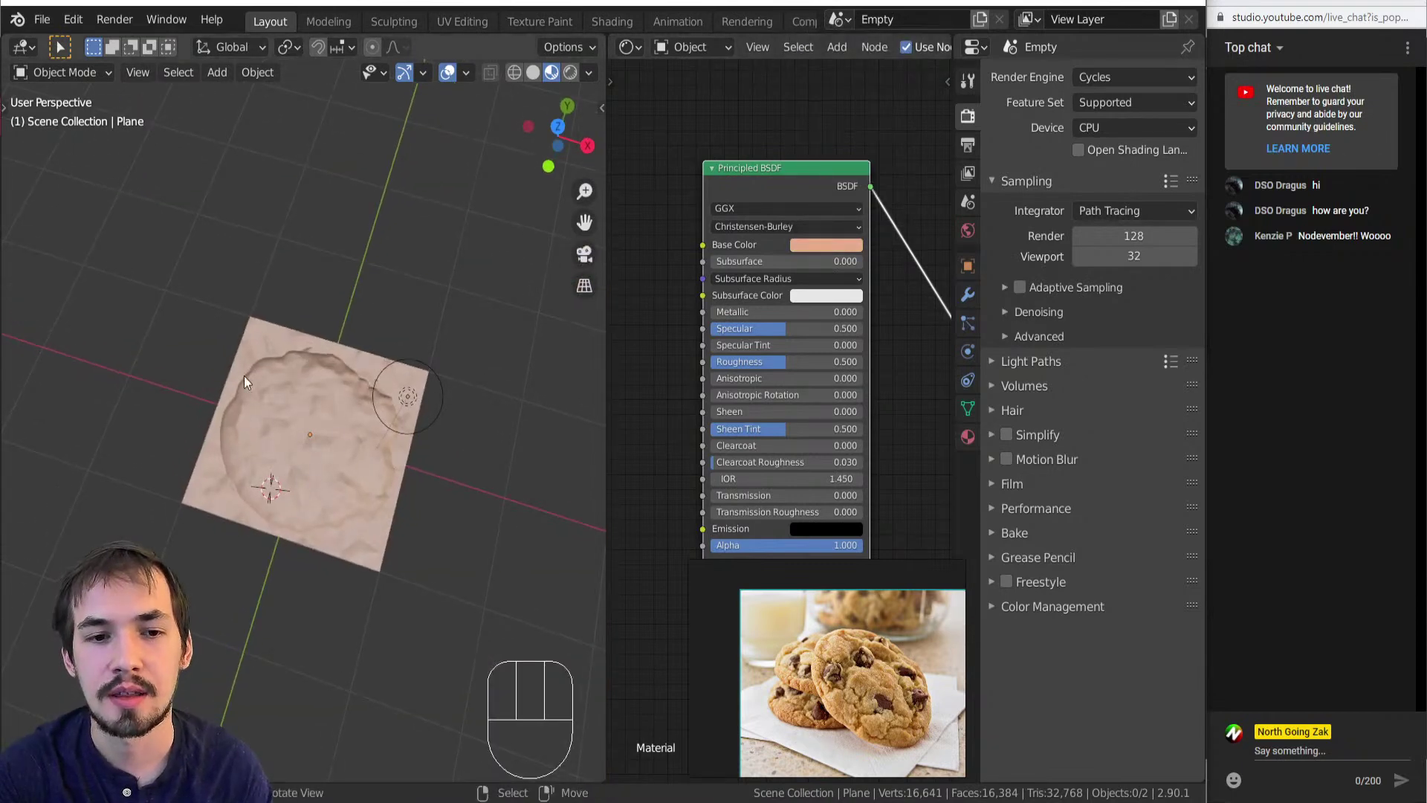
pyautogui.scroll(3, 862, 736)
pyautogui.scroll(-3, 864, 743)
pyautogui.scroll(3, 767, 706)
pyautogui.scroll(-3, 781, 645)
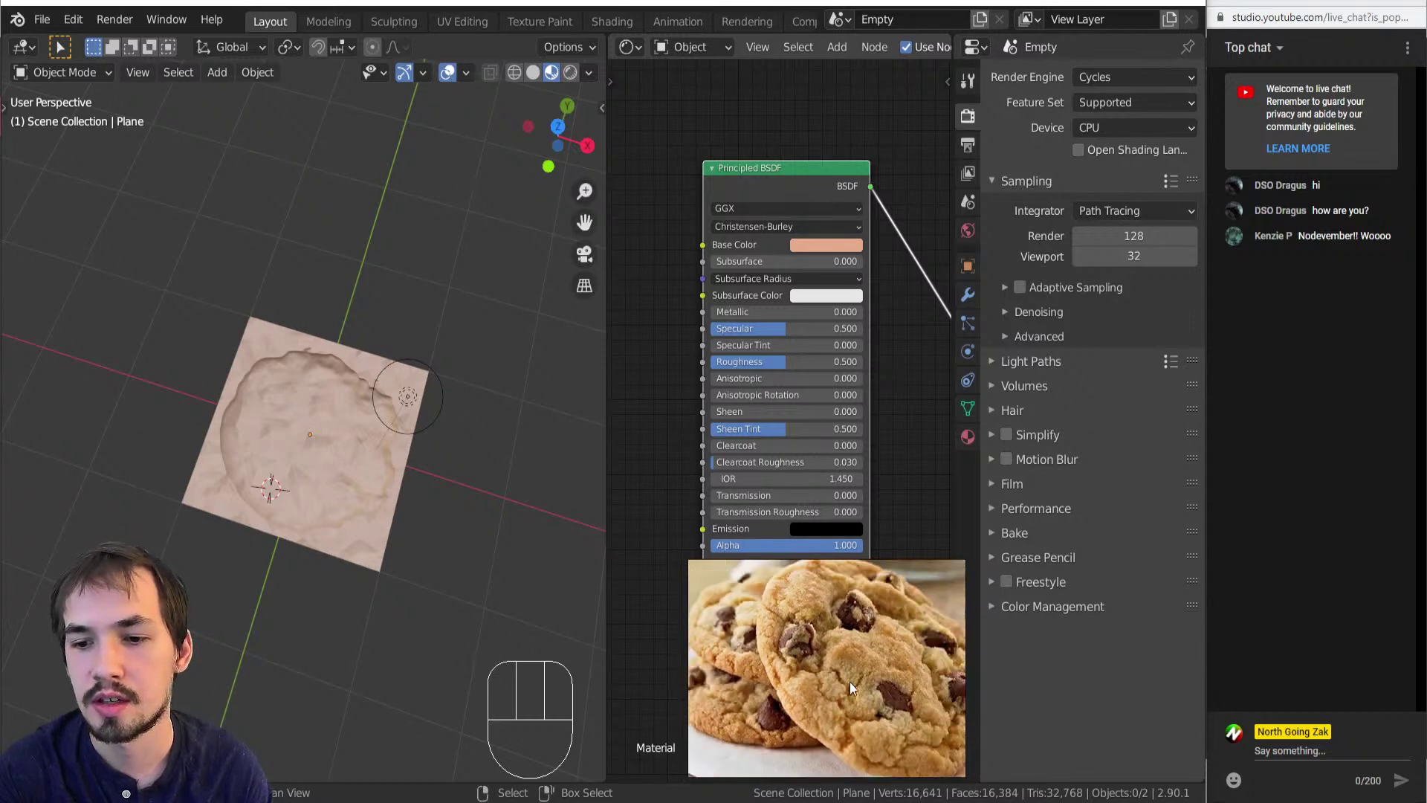
# Preview the Linear Light mix node's output directly on the plane.
pyautogui.scroll(3, 850, 681)
pyautogui.scroll(-11, 773, 431)
pyautogui.moveTo(859, 424); pyautogui.dragTo(1040, 267, button='middle')
pyautogui.scroll(-6, 796, 335)
pyautogui.moveTo(760, 327); pyautogui.dragTo(753, 189, button='middle')
pyautogui.scroll(7, 825, 376)
pyautogui.moveTo(827, 376); pyautogui.dragTo(734, 470, button='middle')
pyautogui.scroll(7, 734, 470)
pyautogui.keyDown('ctrl'); pyautogui.keyDown('shift'); pyautogui.click(715, 444); pyautogui.keyUp('shift'); pyautogui.keyUp('ctrl')
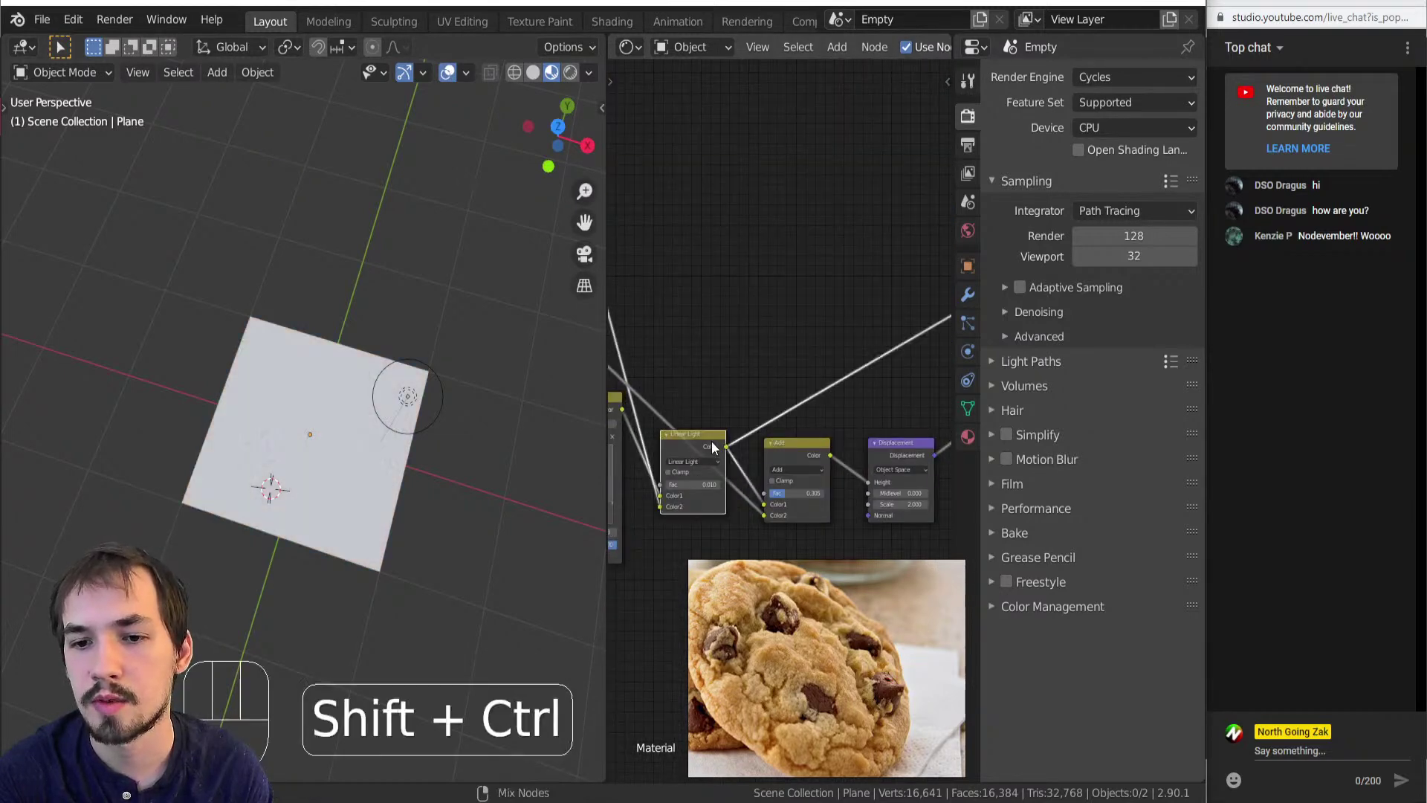
pyautogui.scroll(-7, 713, 292)
pyautogui.moveTo(801, 287); pyautogui.dragTo(804, 386, button='middle')
pyautogui.scroll(-5, 794, 381)
pyautogui.scroll(3, 788, 434)
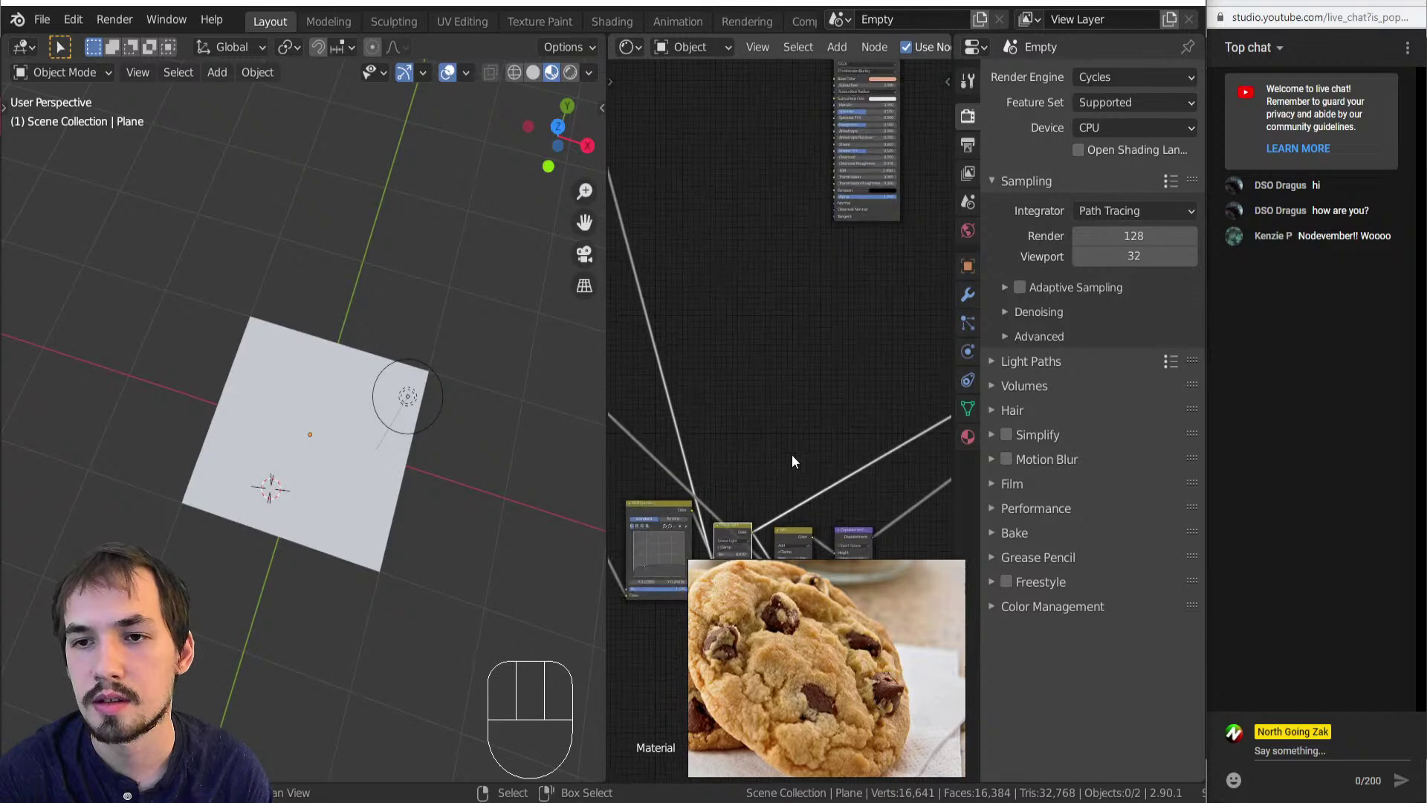
pyautogui.keyDown('ctrl'); pyautogui.keyDown('shift'); pyautogui.click(775, 249); pyautogui.keyUp('shift'); pyautogui.keyUp('ctrl')
# Add a ColorRamp node near the Principled BSDF and feed the Linear Light mix's colour into its factor.
pyautogui.hotkey('shift', 'a')
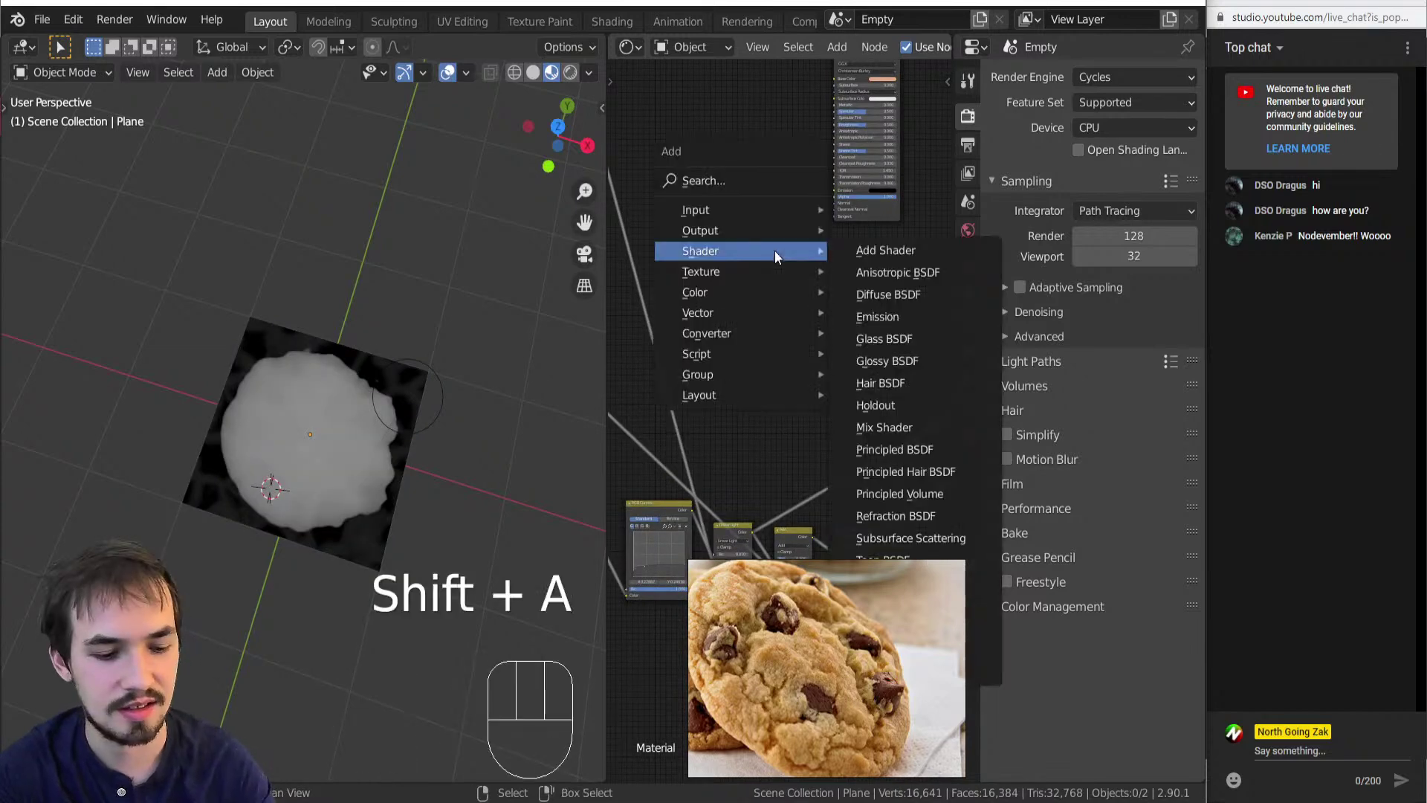
pyautogui.press('n')
pyautogui.press('o')
pyautogui.click(774, 231)
pyautogui.moveTo(770, 419); pyautogui.dragTo(749, 333, button='middle')
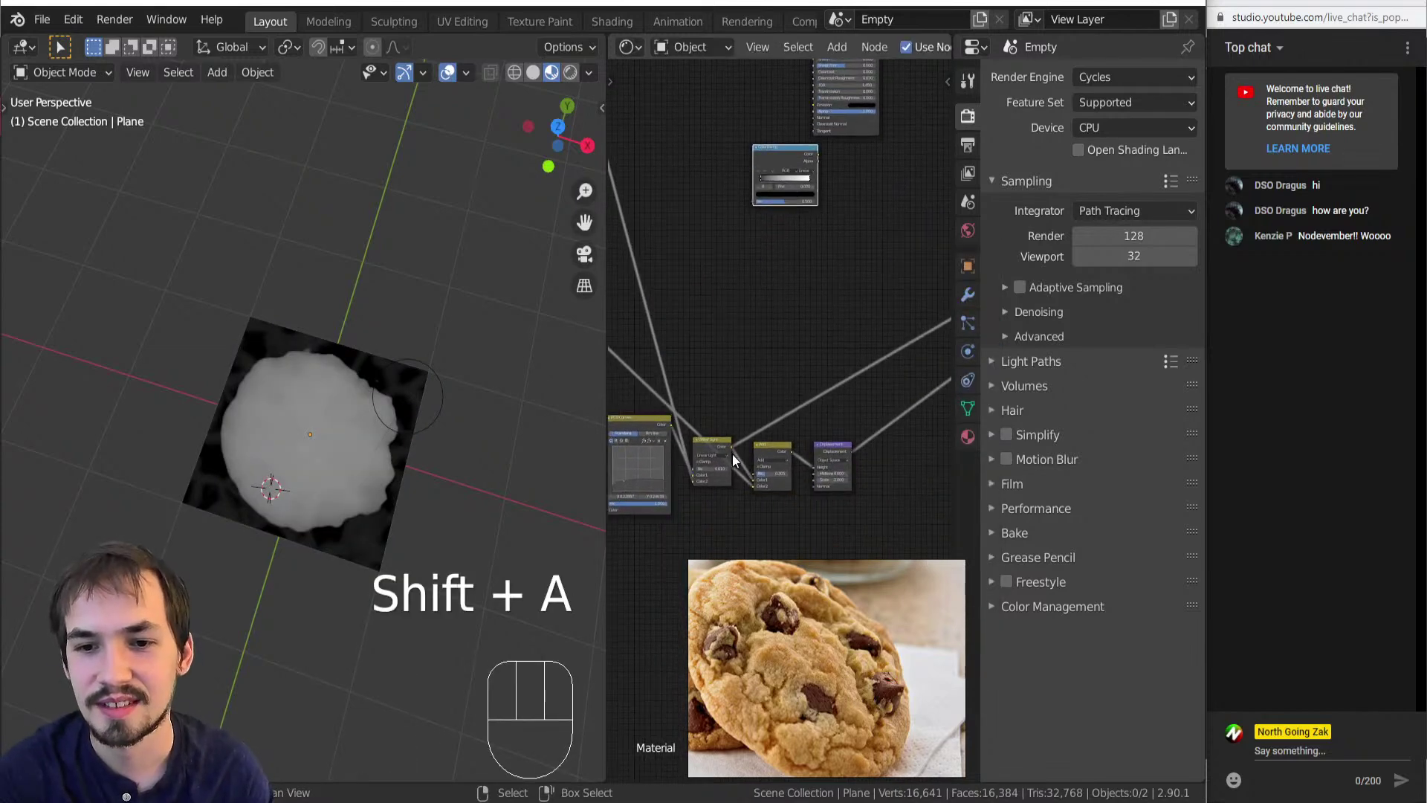
pyautogui.moveTo(752, 203); pyautogui.dragTo(753, 203)
# Preview the new ColorRamp's output on the plane and move its black stop to 0.021.
pyautogui.moveTo(756, 248); pyautogui.dragTo(763, 385, button='middle')
pyautogui.scroll(6, 763, 385)
pyautogui.moveTo(730, 332); pyautogui.dragTo(696, 460, button='middle')
pyautogui.scroll(5, 717, 427)
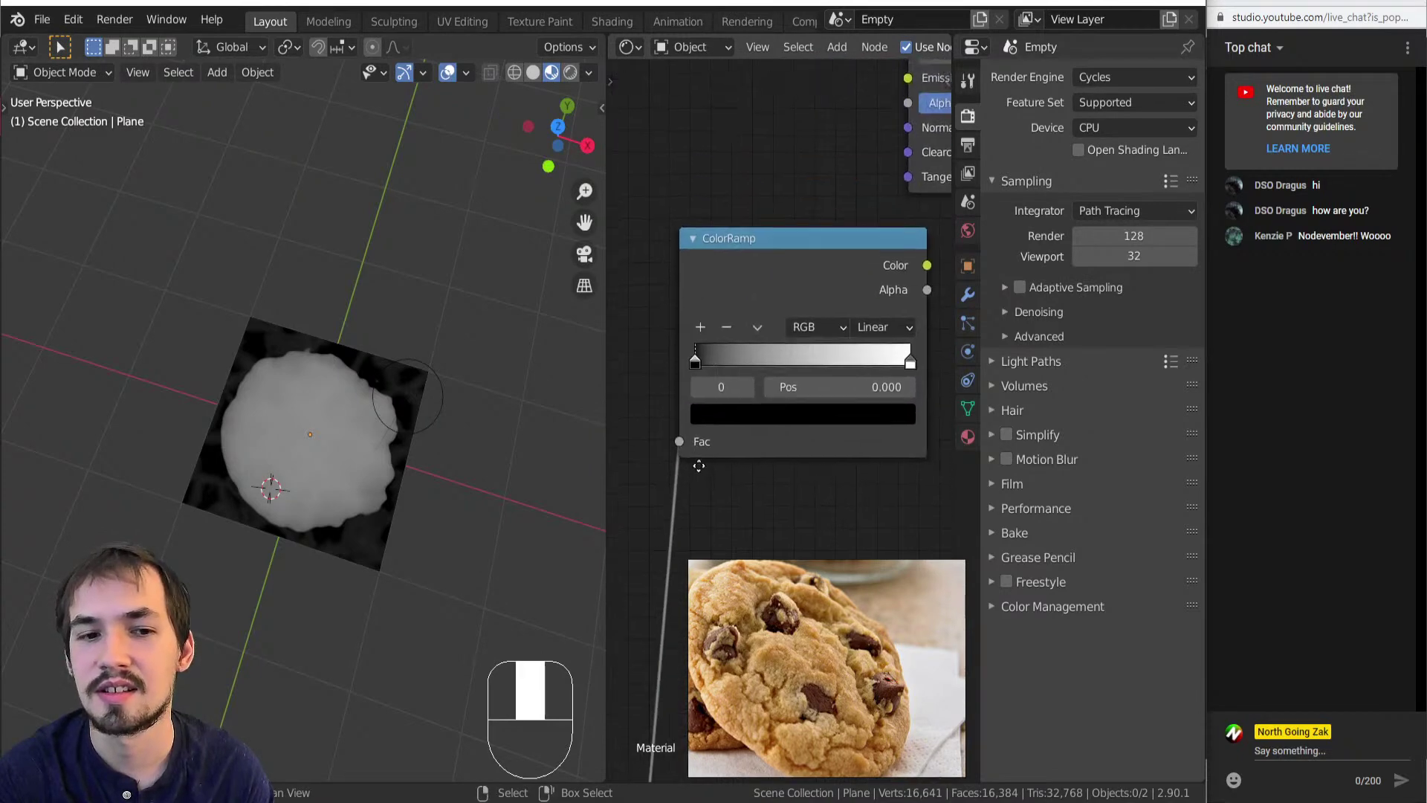
pyautogui.scroll(3, 696, 460)
pyautogui.moveTo(658, 335); pyautogui.dragTo(846, 339)
pyautogui.scroll(-2, 788, 312)
pyautogui.keyDown('ctrl'); pyautogui.keyDown('shift'); pyautogui.click(815, 275); pyautogui.keyUp('shift'); pyautogui.keyUp('ctrl')
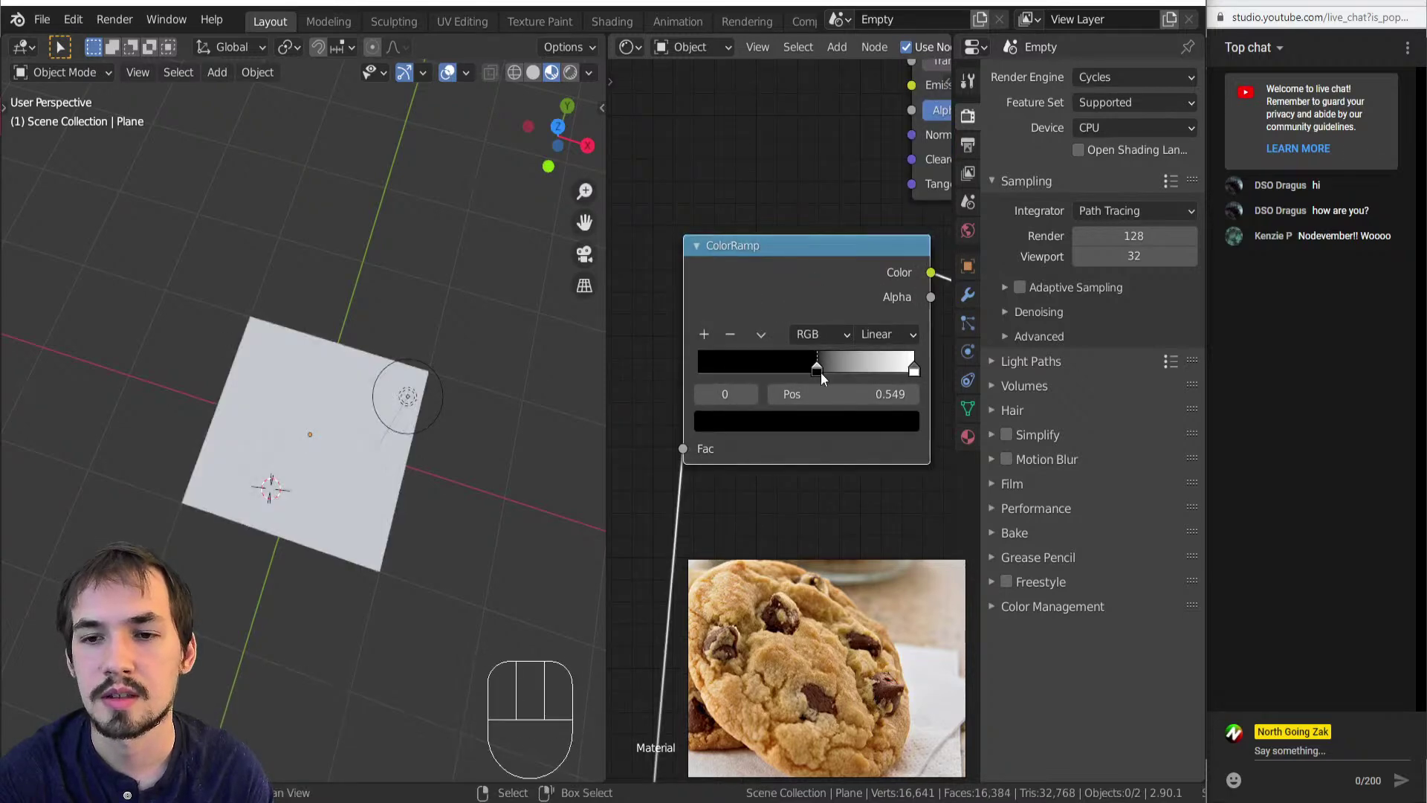
pyautogui.click(768, 357)
pyautogui.moveTo(809, 371); pyautogui.dragTo(690, 386)
# Recolour the ColorRamp's black stop to a very dark chocolate brown.
pyautogui.click(756, 420)
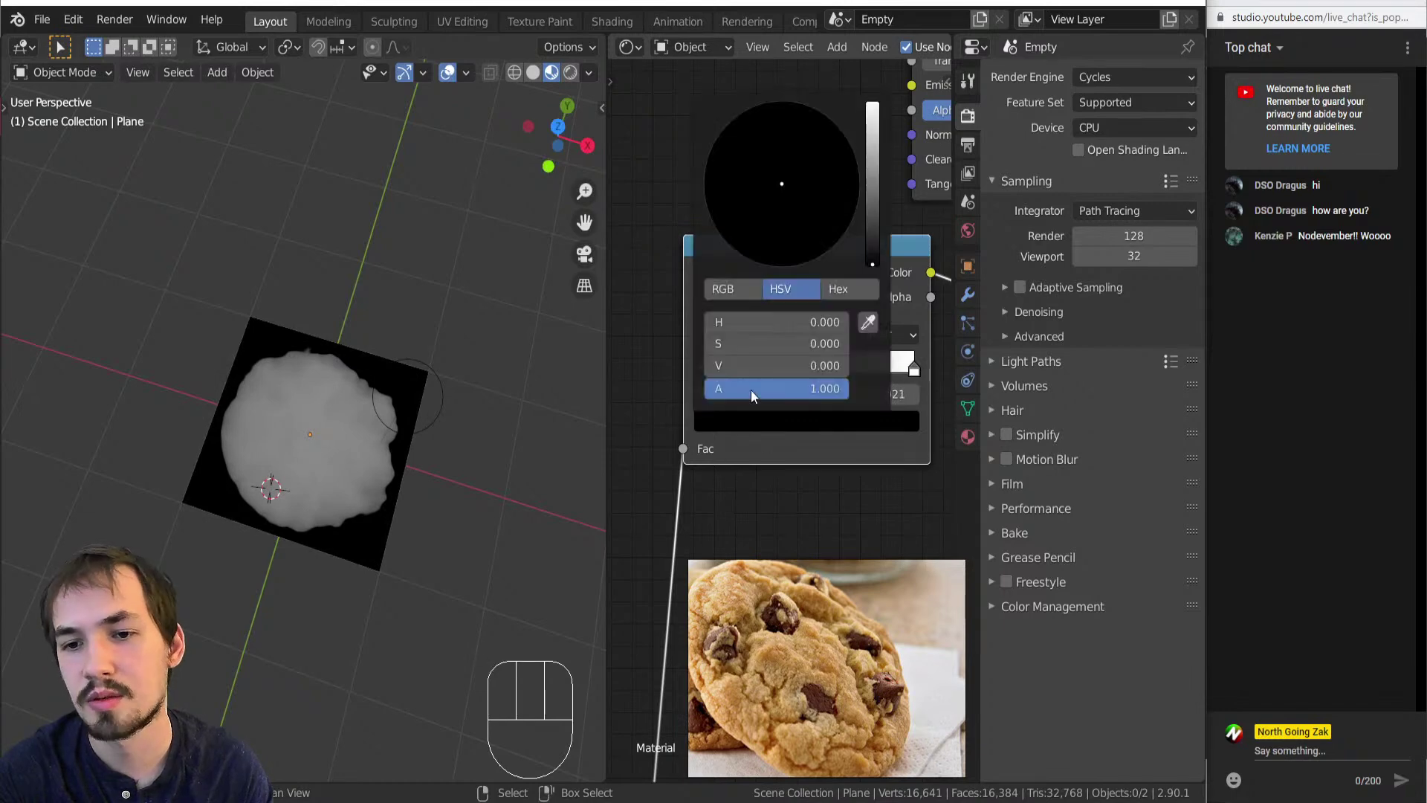
pyautogui.moveTo(874, 263); pyautogui.dragTo(872, 239)
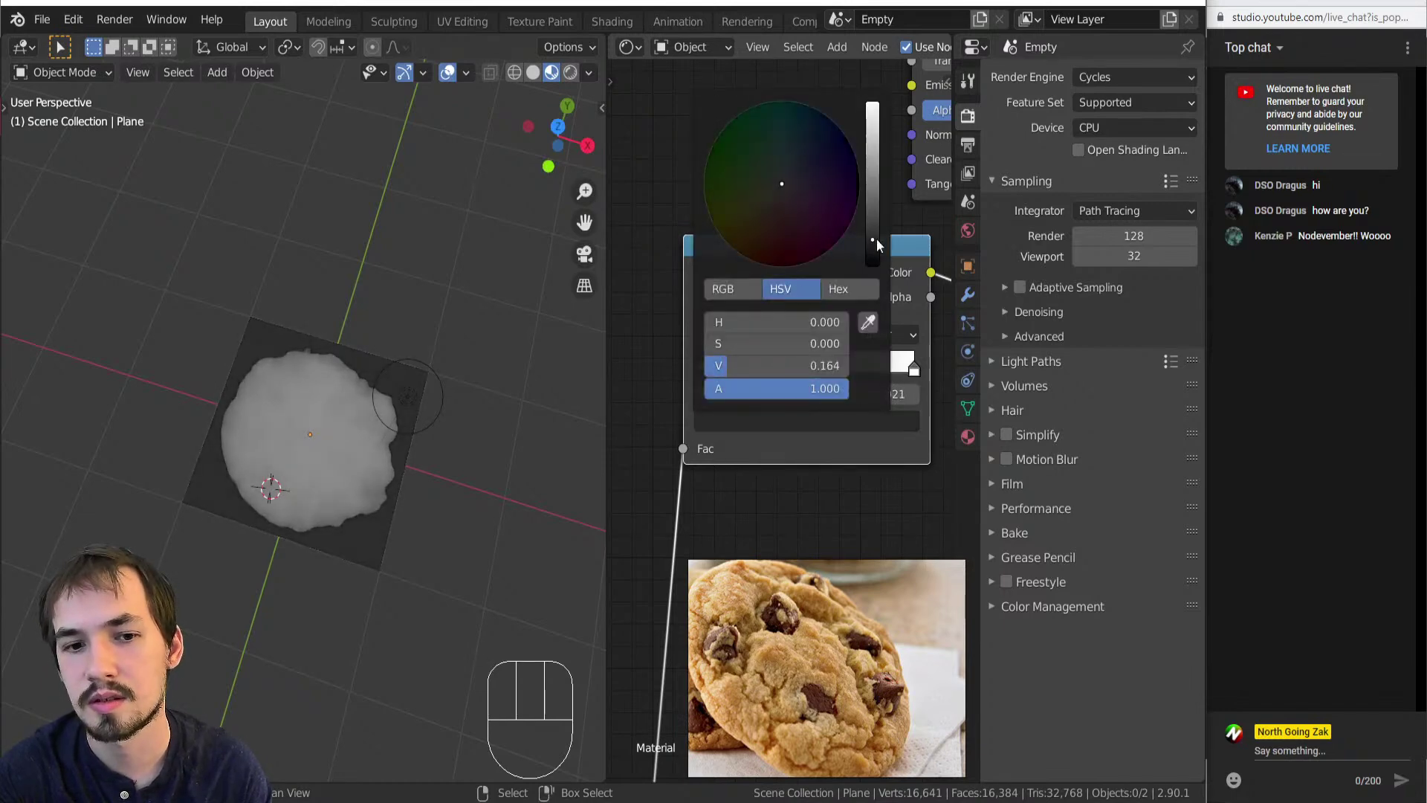
pyautogui.moveTo(782, 208); pyautogui.dragTo(772, 227)
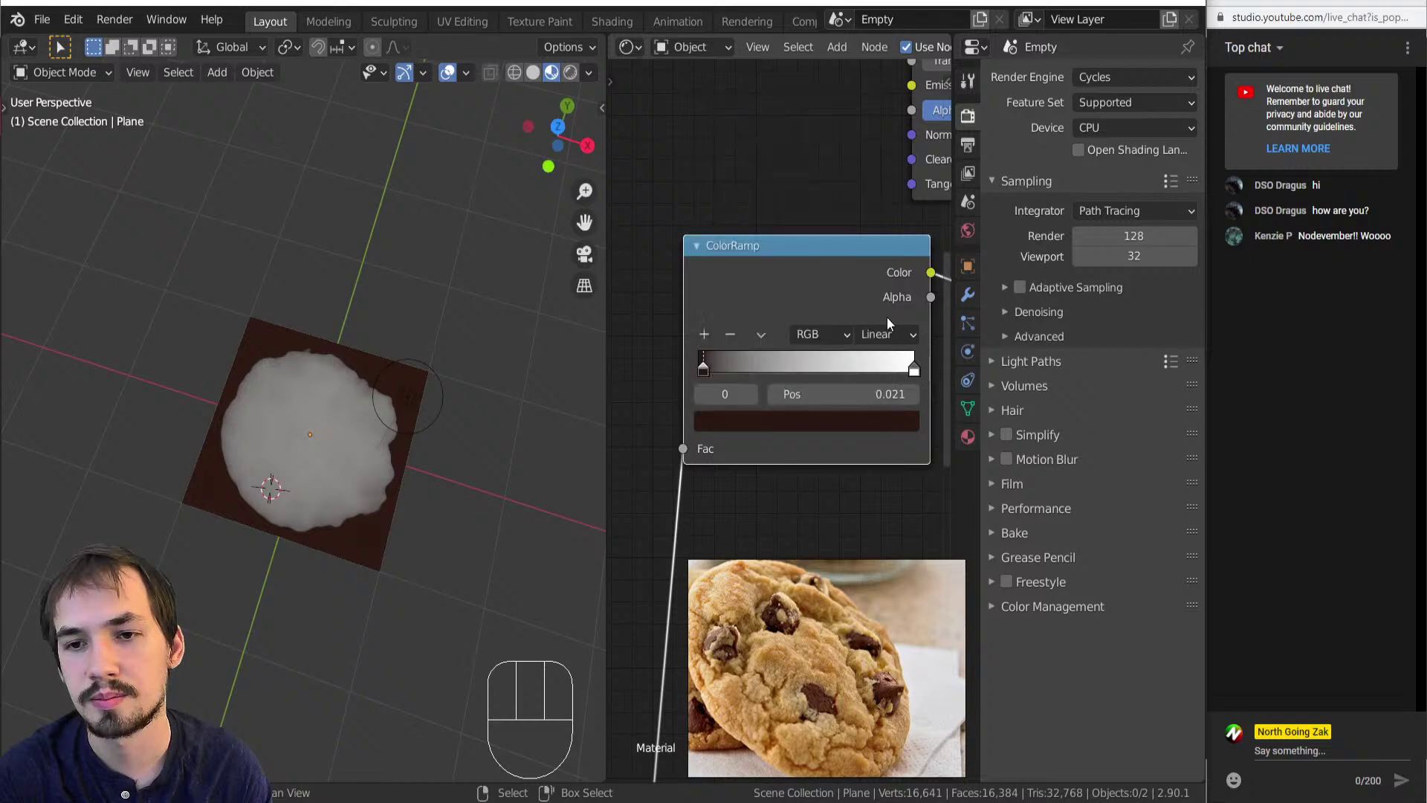
# Recolour the ColorRamp's white end stop at 1.000 to a light orange tan.
pyautogui.moveTo(912, 364)
pyautogui.mouseDown()
pyautogui.moveTo(784, 364)
pyautogui.moveTo(914, 365)
pyautogui.mouseUp()
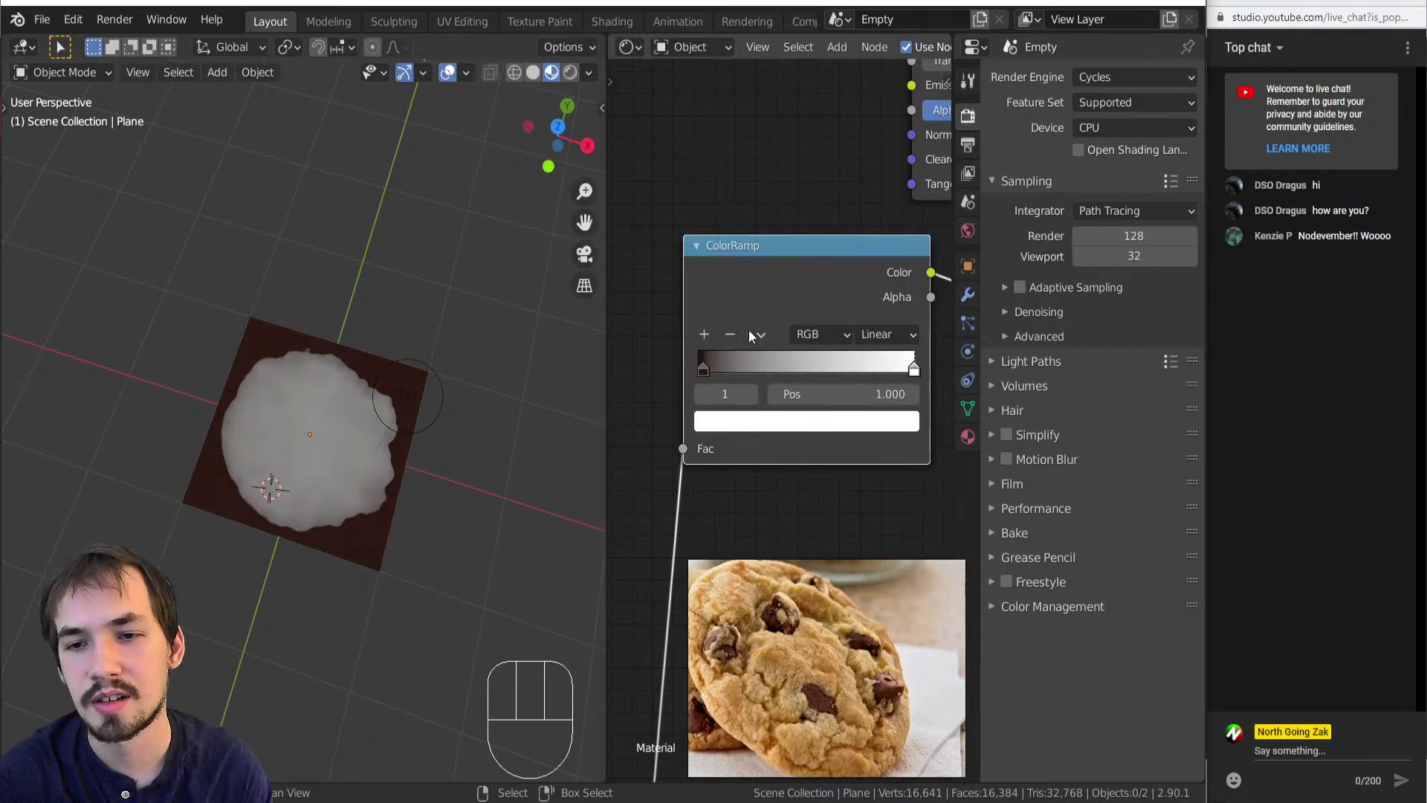
pyautogui.click(832, 423)
pyautogui.moveTo(781, 184); pyautogui.dragTo(764, 217)
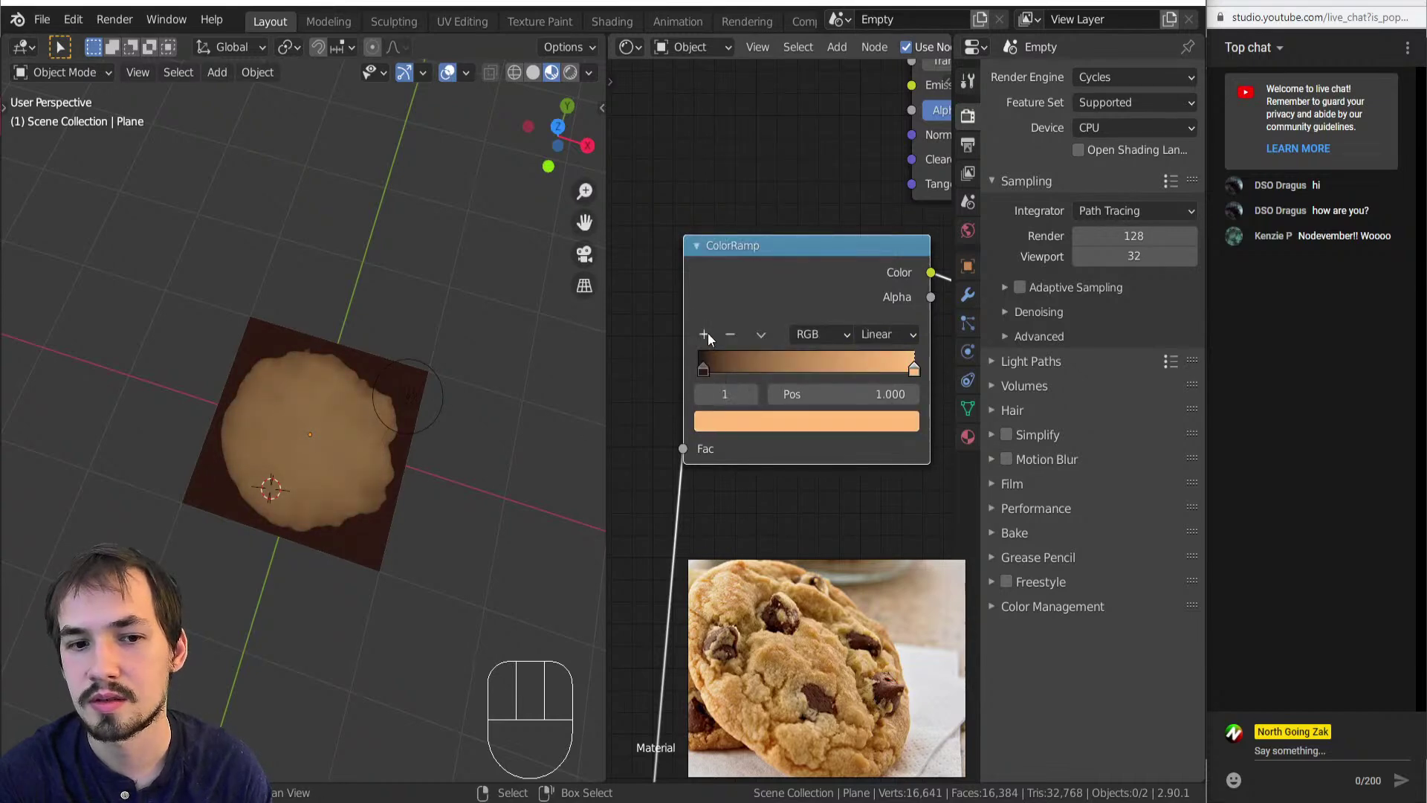
# Add a middle stop near the ColorRamp's dark end and colour it orange-brown with hue 0.078, saturation 0.669 and value 0.743.
pyautogui.click(708, 336)
pyautogui.moveTo(773, 373); pyautogui.dragTo(721, 360)
pyautogui.click(788, 418)
pyautogui.moveTo(739, 212); pyautogui.dragTo(735, 229)
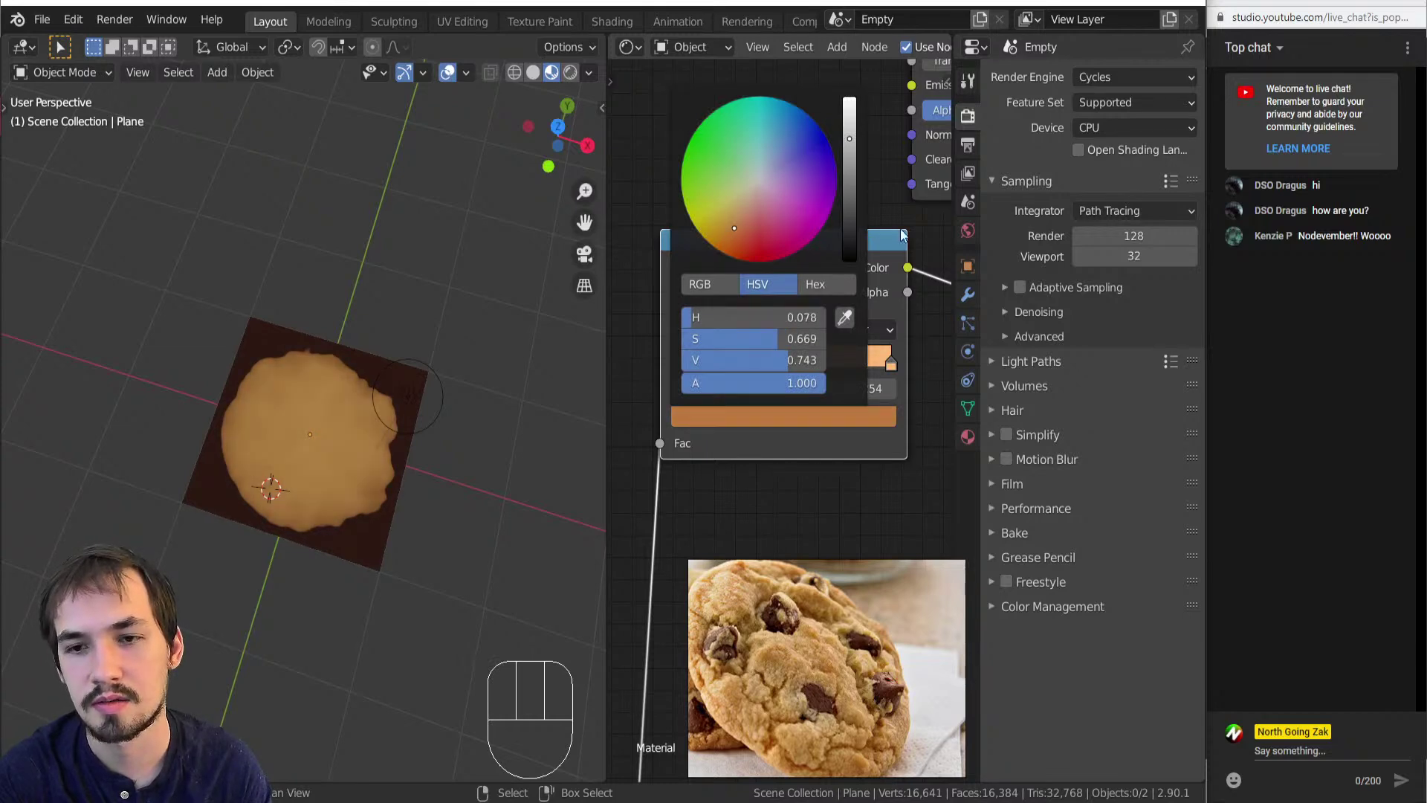
# Bring the light end stop inward, colour it pale yellow with hue 0.179 and saturation 0.243, and nudge the orange-brown stop toward the dark end.
pyautogui.moveTo(885, 372); pyautogui.dragTo(775, 364)
pyautogui.click(768, 419)
pyautogui.moveTo(738, 217); pyautogui.dragTo(741, 194)
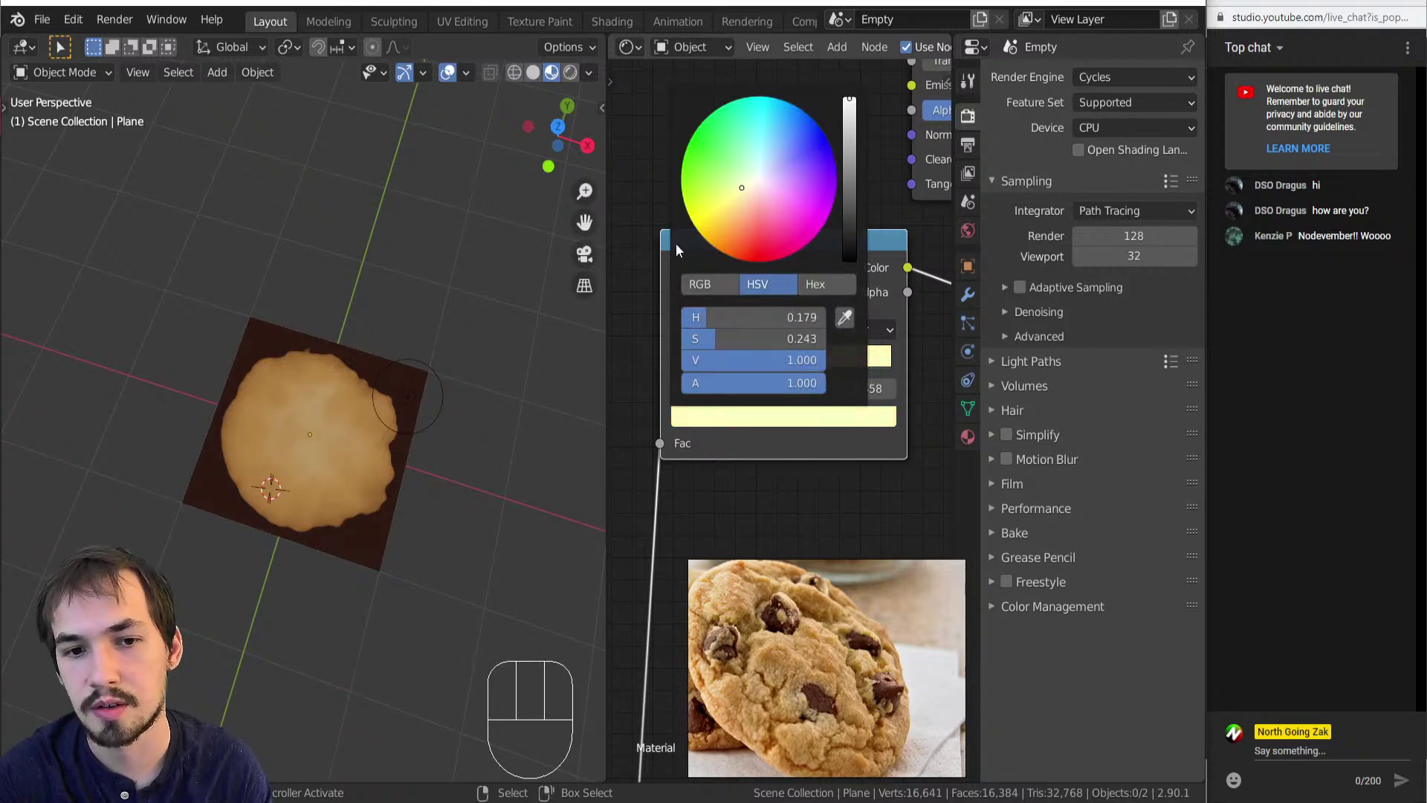
pyautogui.moveTo(720, 363); pyautogui.dragTo(711, 363)
# Add a Texture Coordinate node above the ColorRamp and preview its Generated output on the plane.
pyautogui.scroll(-4, 736, 365)
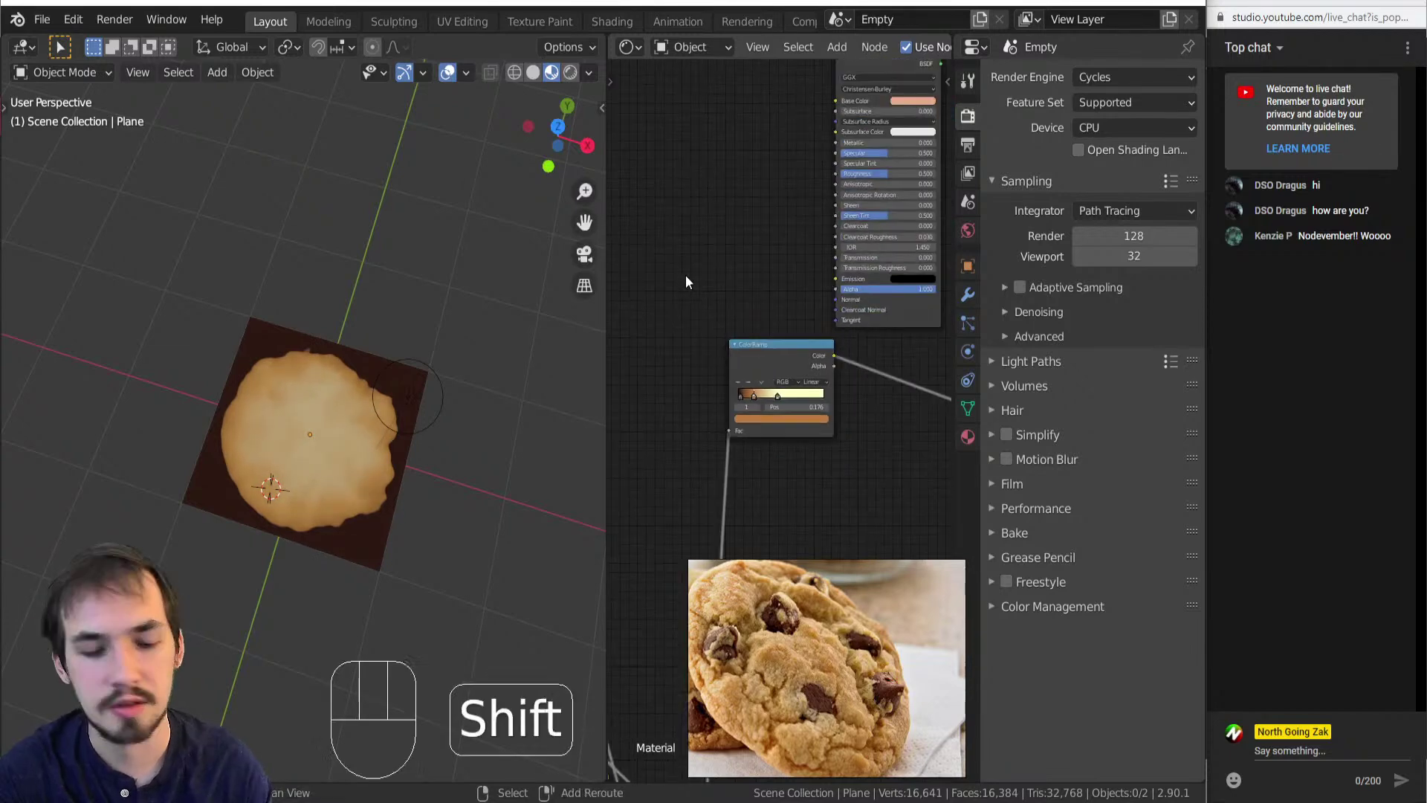
pyautogui.hotkey('shift', 'a')
pyautogui.click(781, 473)
pyautogui.click(685, 255)
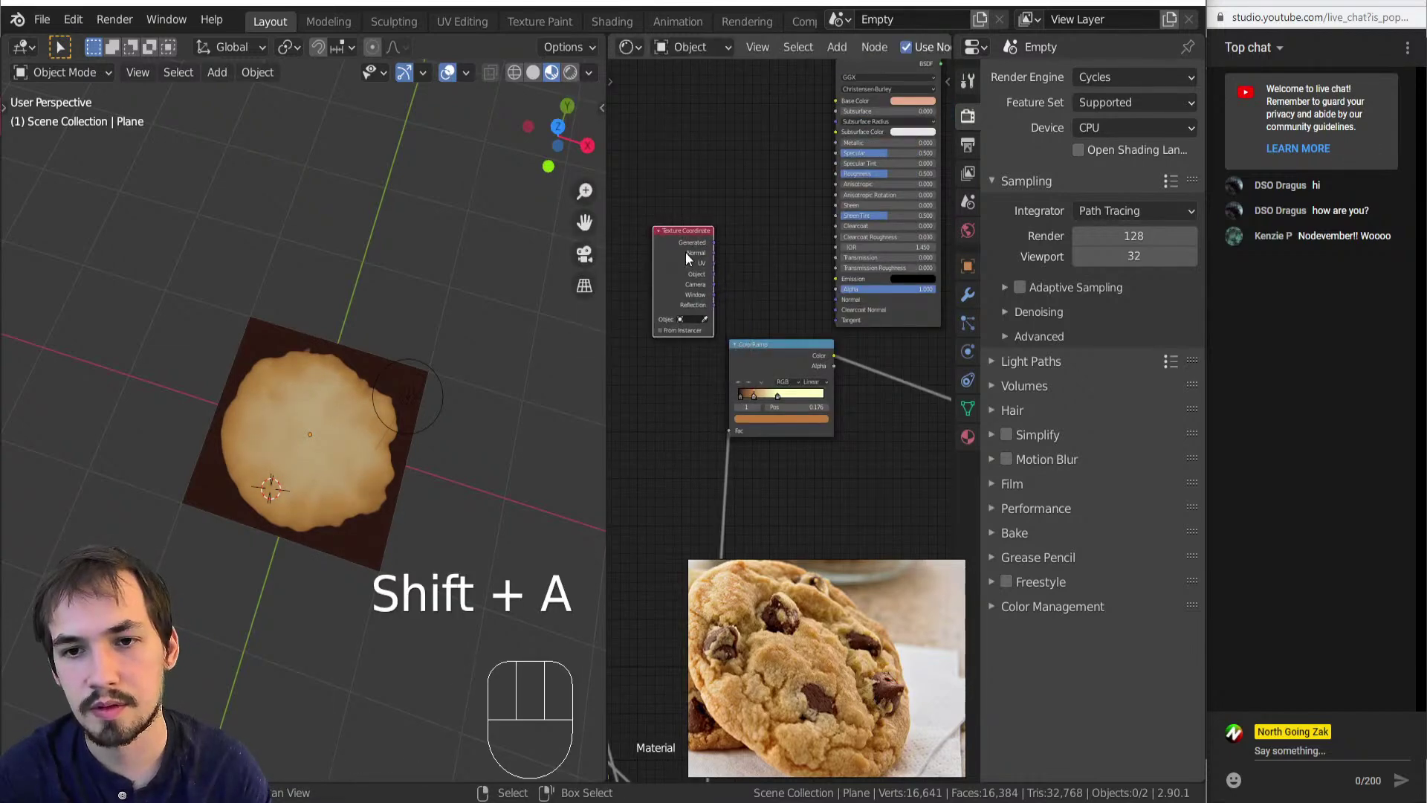
pyautogui.scroll(4, 769, 351)
pyautogui.keyDown('ctrl'); pyautogui.keyDown('shift'); pyautogui.click(769, 306); pyautogui.keyUp('shift'); pyautogui.keyUp('ctrl')
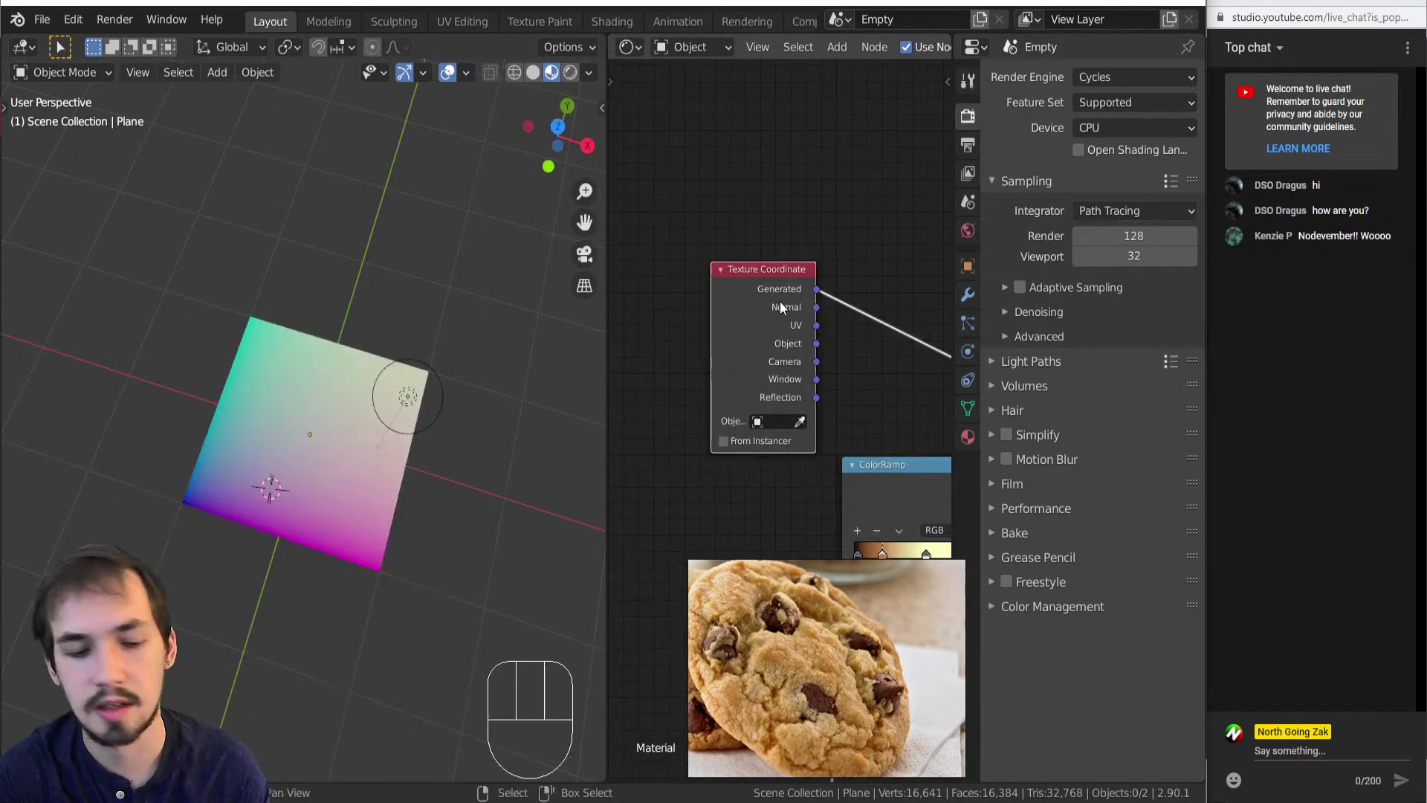
# Add a Separate XYZ node fed by the Generated coordinates and preview its Z output.
pyautogui.hotkey('shift', 'a')
pyautogui.click(869, 668)
pyautogui.click(823, 235)
pyautogui.keyDown('ctrl'); pyautogui.keyDown('shift'); pyautogui.click(899, 290); pyautogui.keyUp('shift'); pyautogui.keyUp('ctrl')
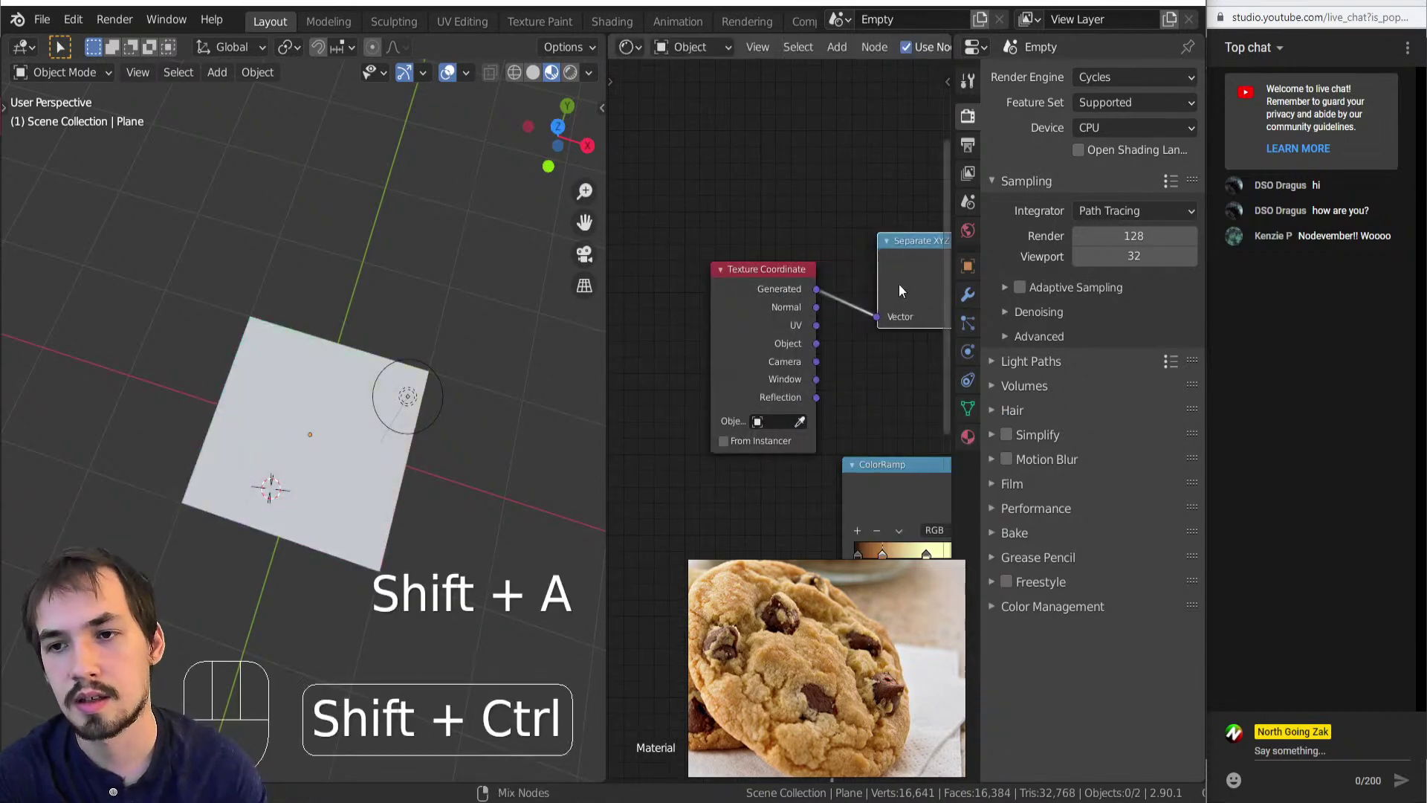
pyautogui.moveTo(874, 297); pyautogui.dragTo(689, 319, button='middle')
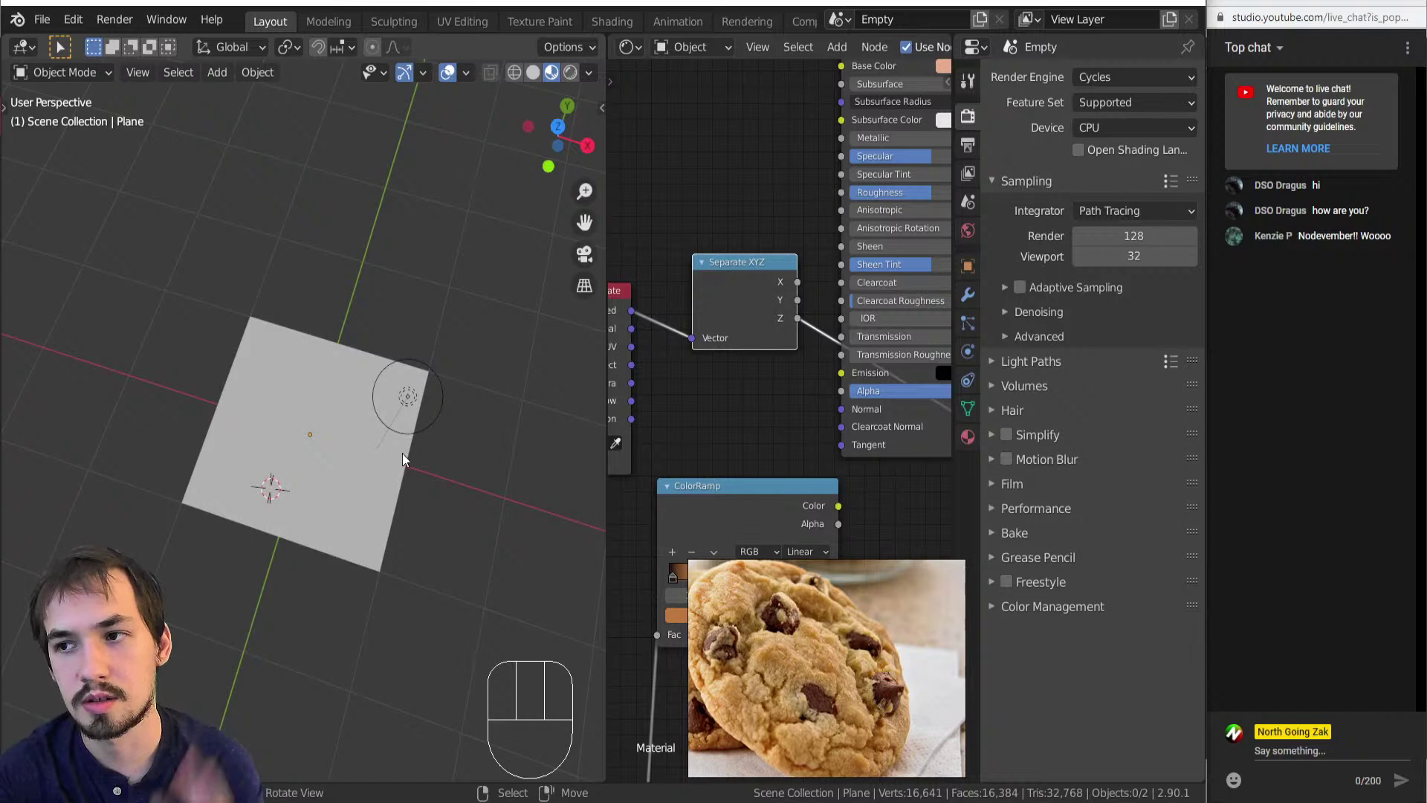
# View the plane from a low angle and switch the viewport to Rendered shading to check the Z output.
pyautogui.scroll(-3, 877, 410)
pyautogui.scroll(-3, 840, 402)
pyautogui.moveTo(461, 546); pyautogui.dragTo(399, 445, button='middle')
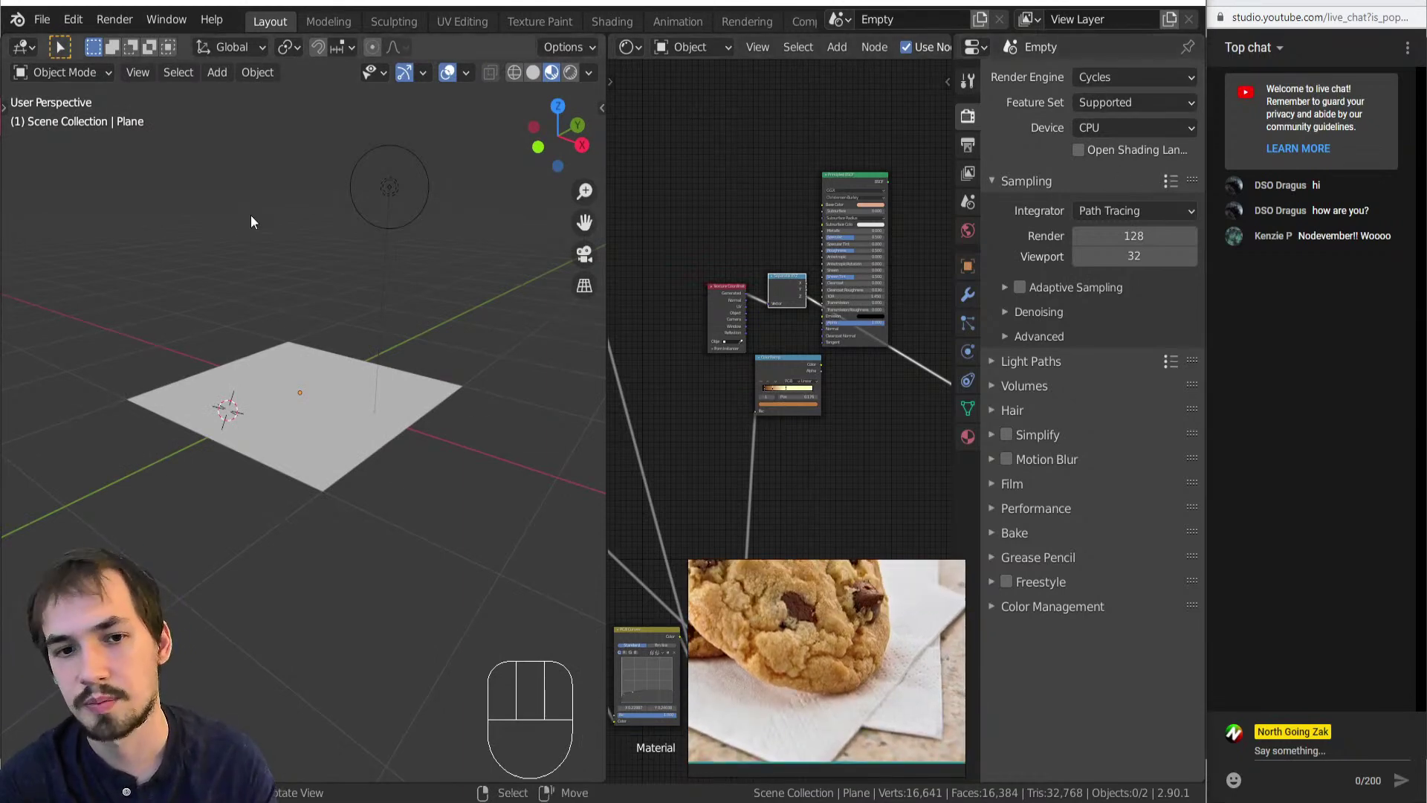
pyautogui.press('z')
pyautogui.click(288, 253)
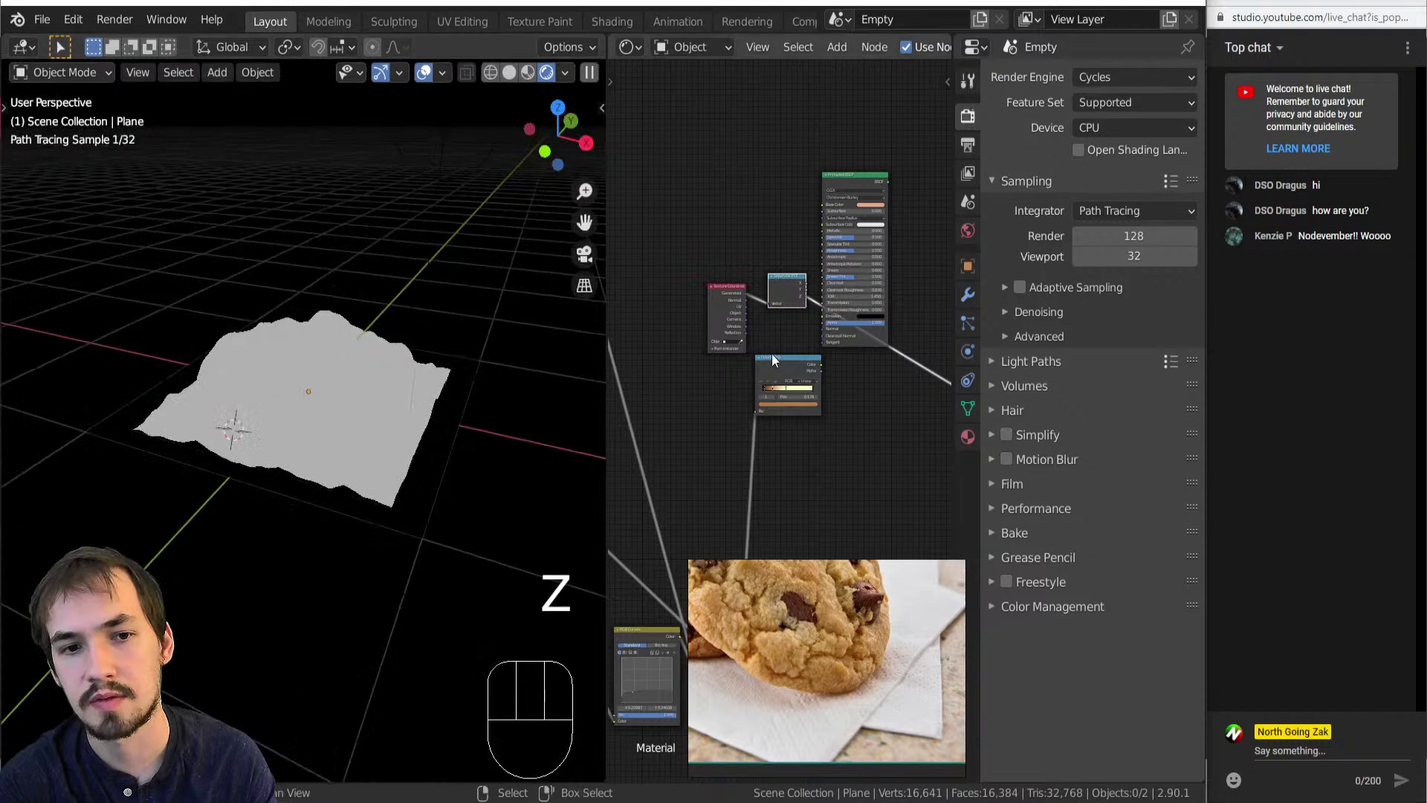
# Connect the ColorRamp's colour to the Principled BSDF's Base Color and route the Principled shader back to the Material Output.
pyautogui.scroll(2, 759, 356)
pyautogui.moveTo(788, 492); pyautogui.dragTo(698, 498)
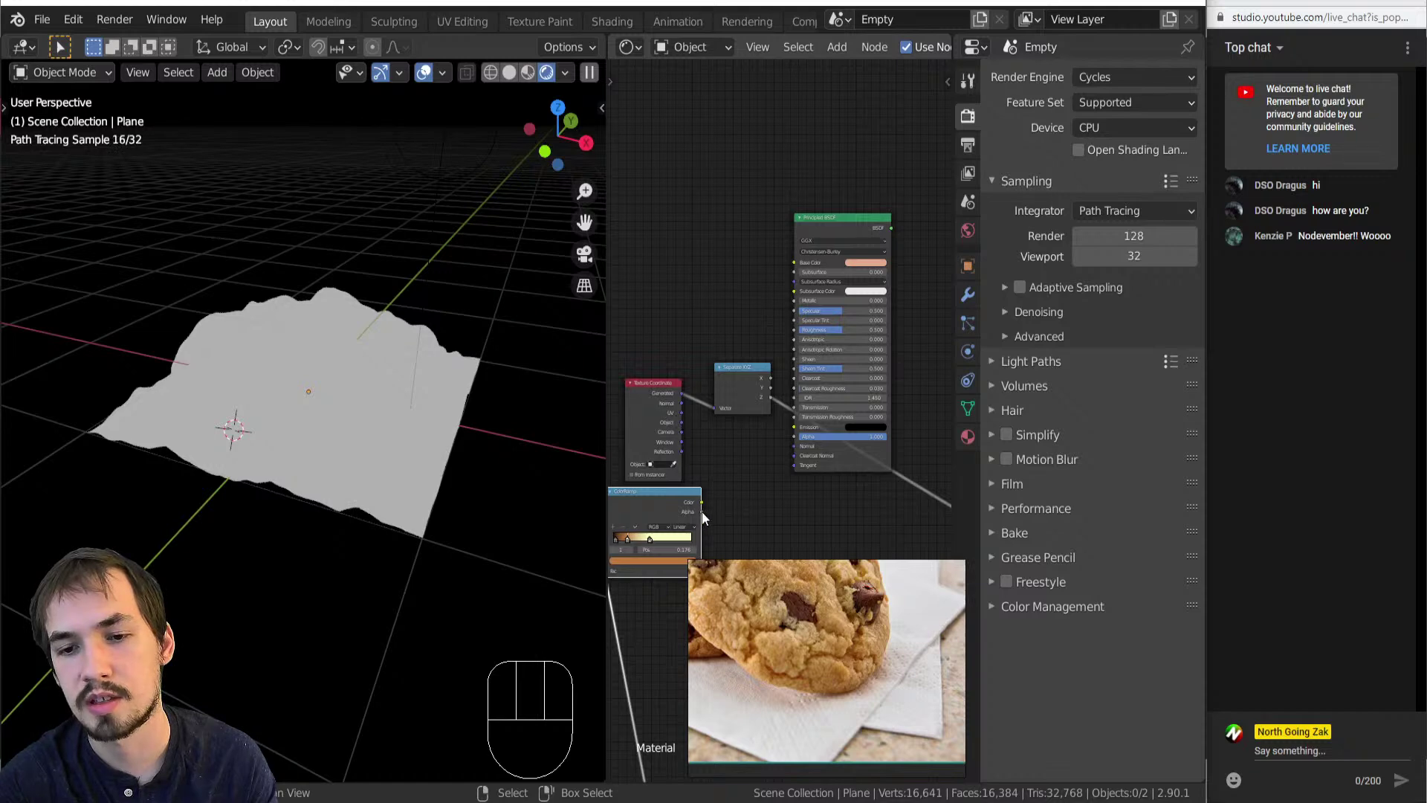
pyautogui.moveTo(701, 503); pyautogui.dragTo(794, 262)
pyautogui.moveTo(280, 400); pyautogui.dragTo(387, 357, button='middle')
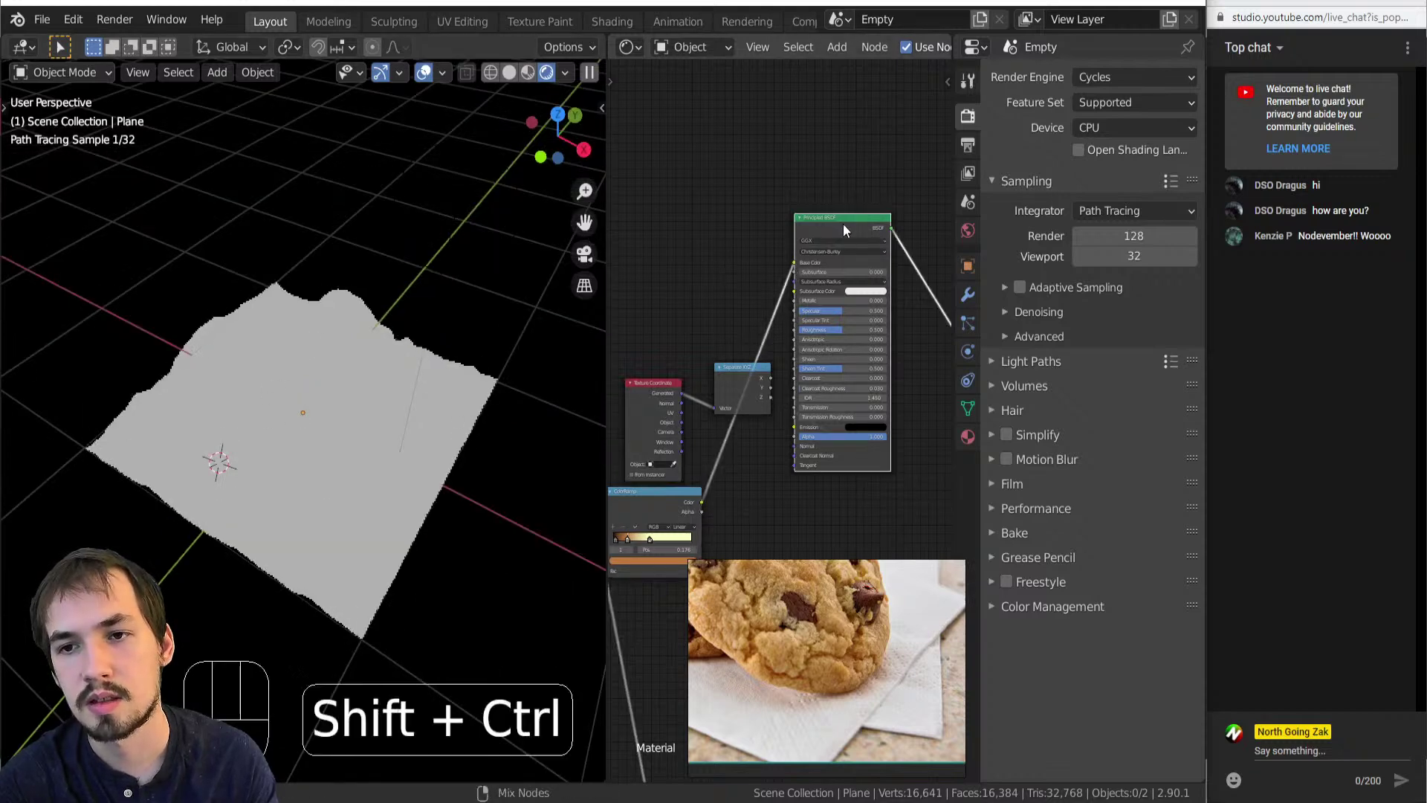
pyautogui.keyDown('ctrl'); pyautogui.keyDown('shift'); pyautogui.click(843, 223); pyautogui.keyUp('shift'); pyautogui.keyUp('ctrl')
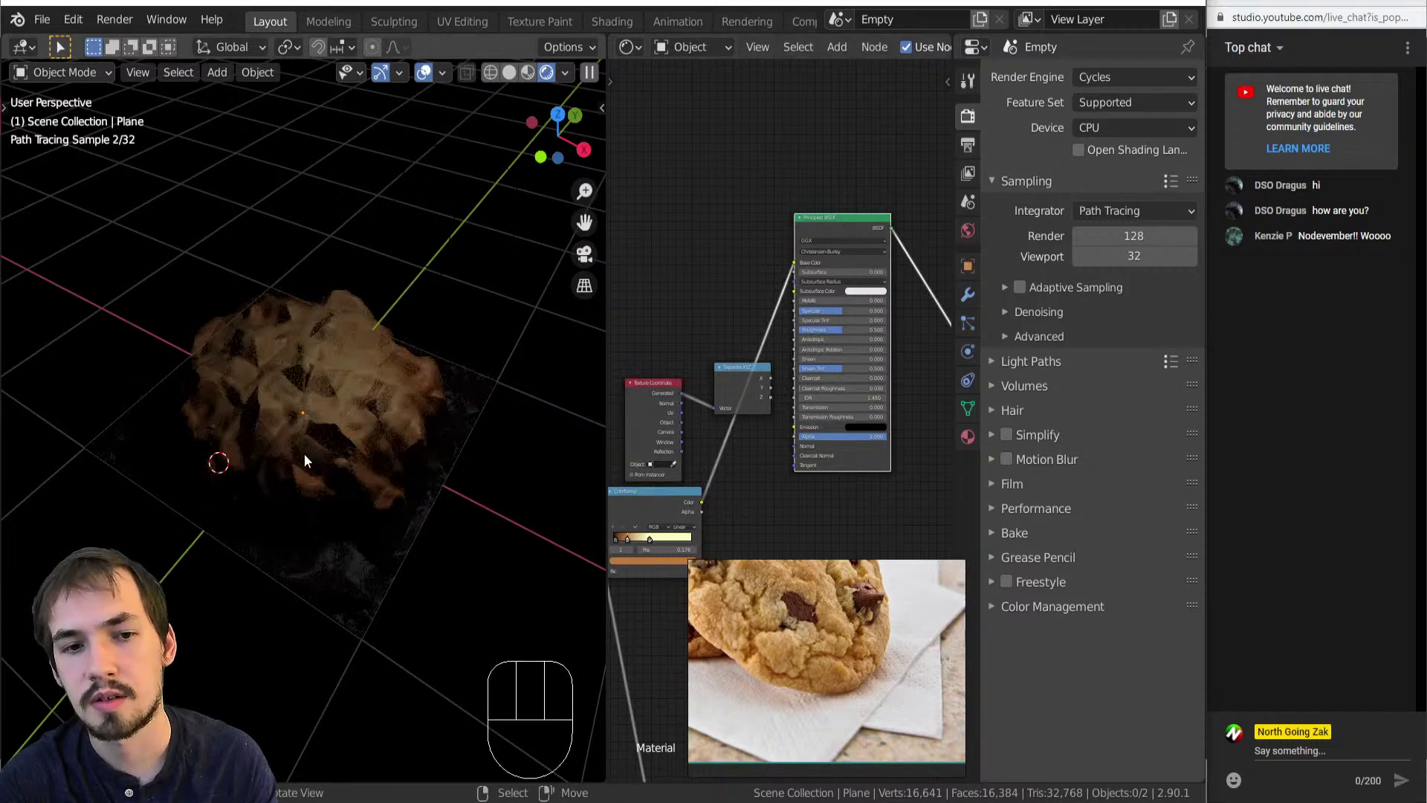
# Create a new World for the scene and inspect the rendered cookie under its background light.
pyautogui.scroll(-7, 296, 450)
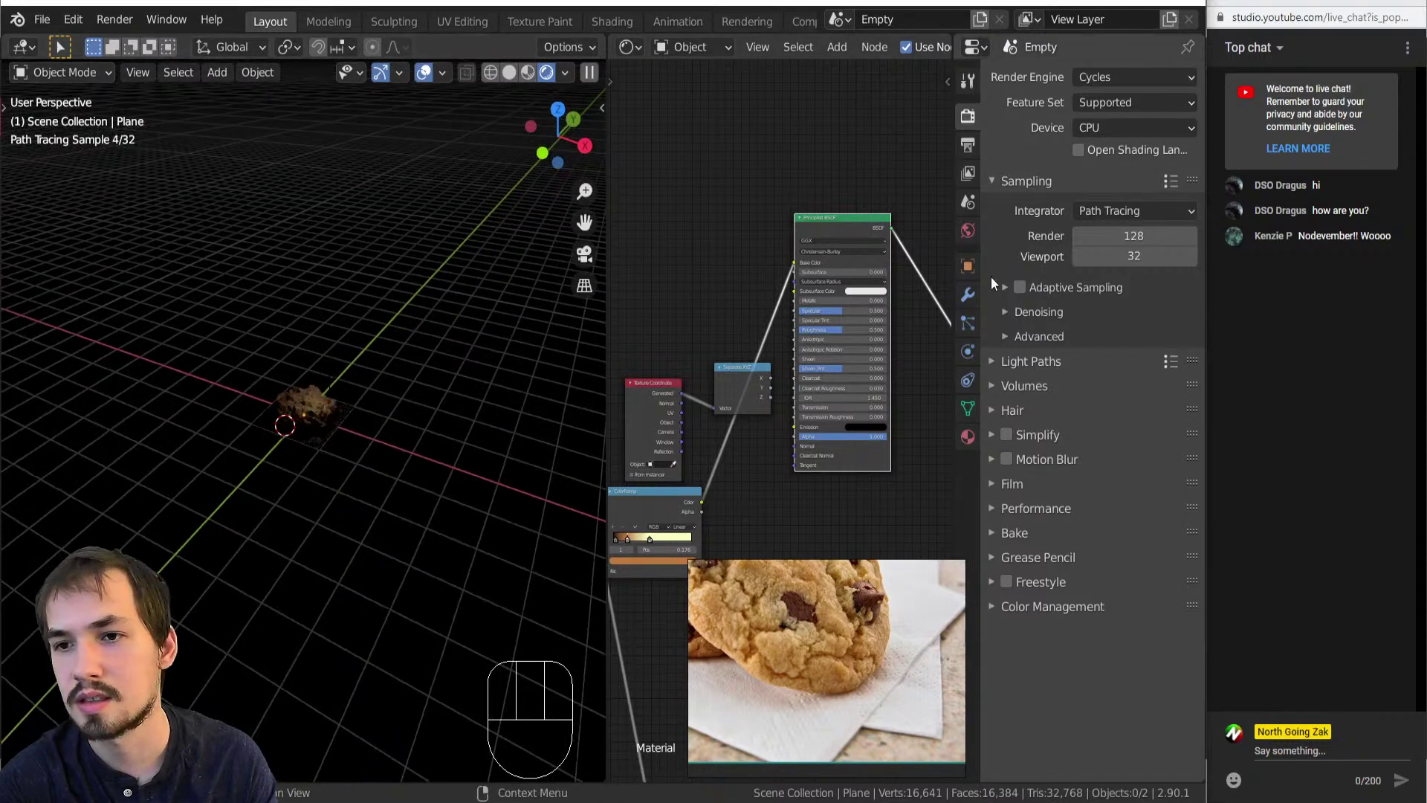
pyautogui.click(967, 231)
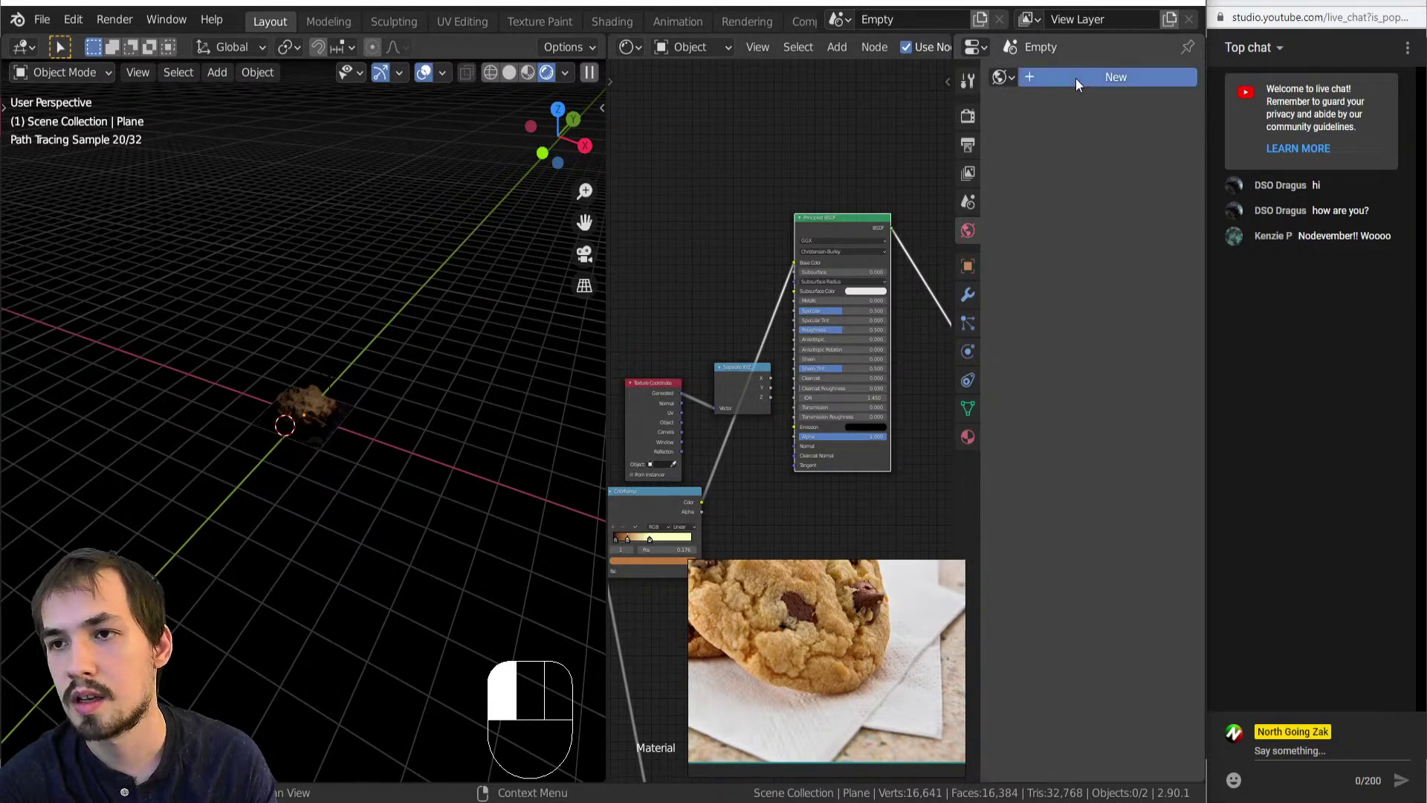
pyautogui.click(1076, 78)
pyautogui.scroll(5, 302, 503)
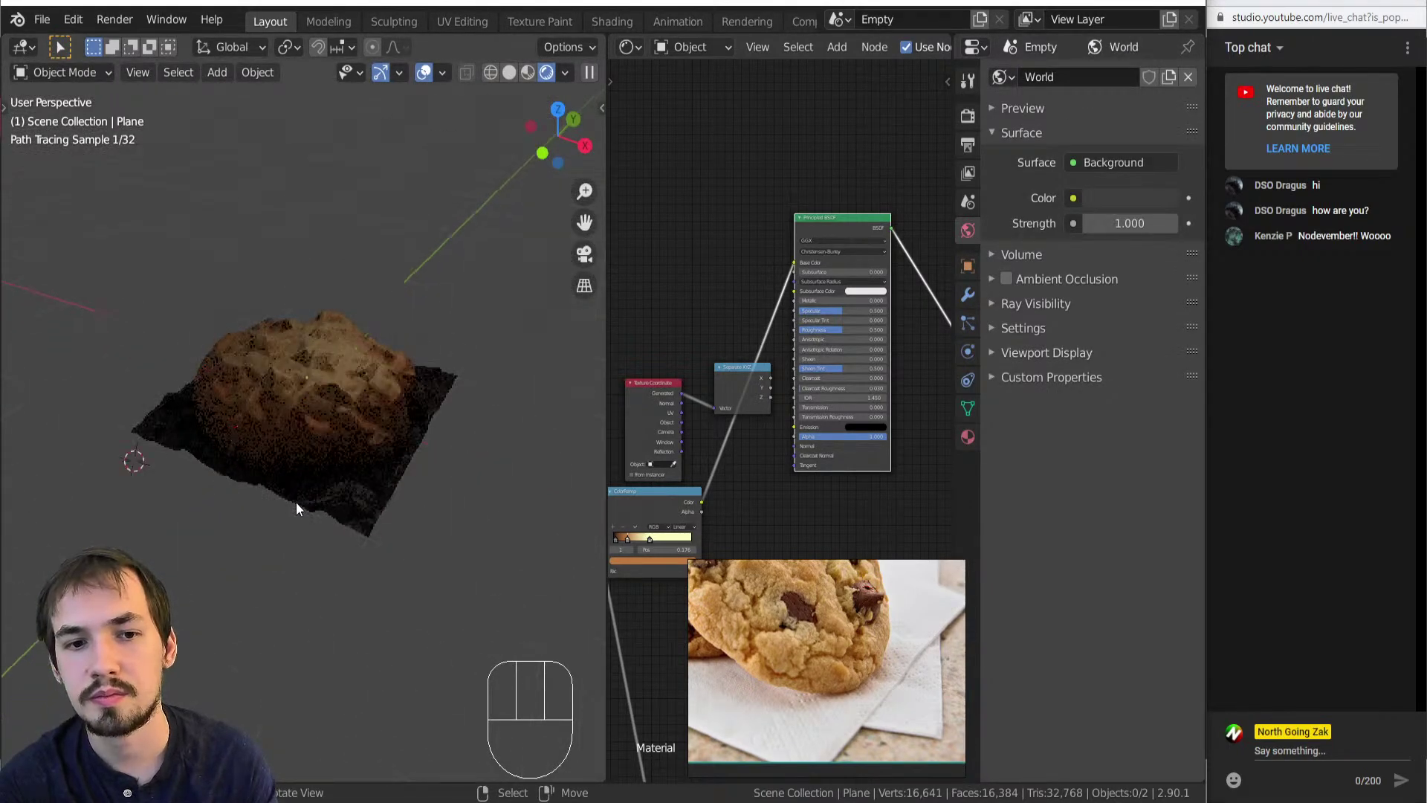
pyautogui.scroll(5, 296, 498)
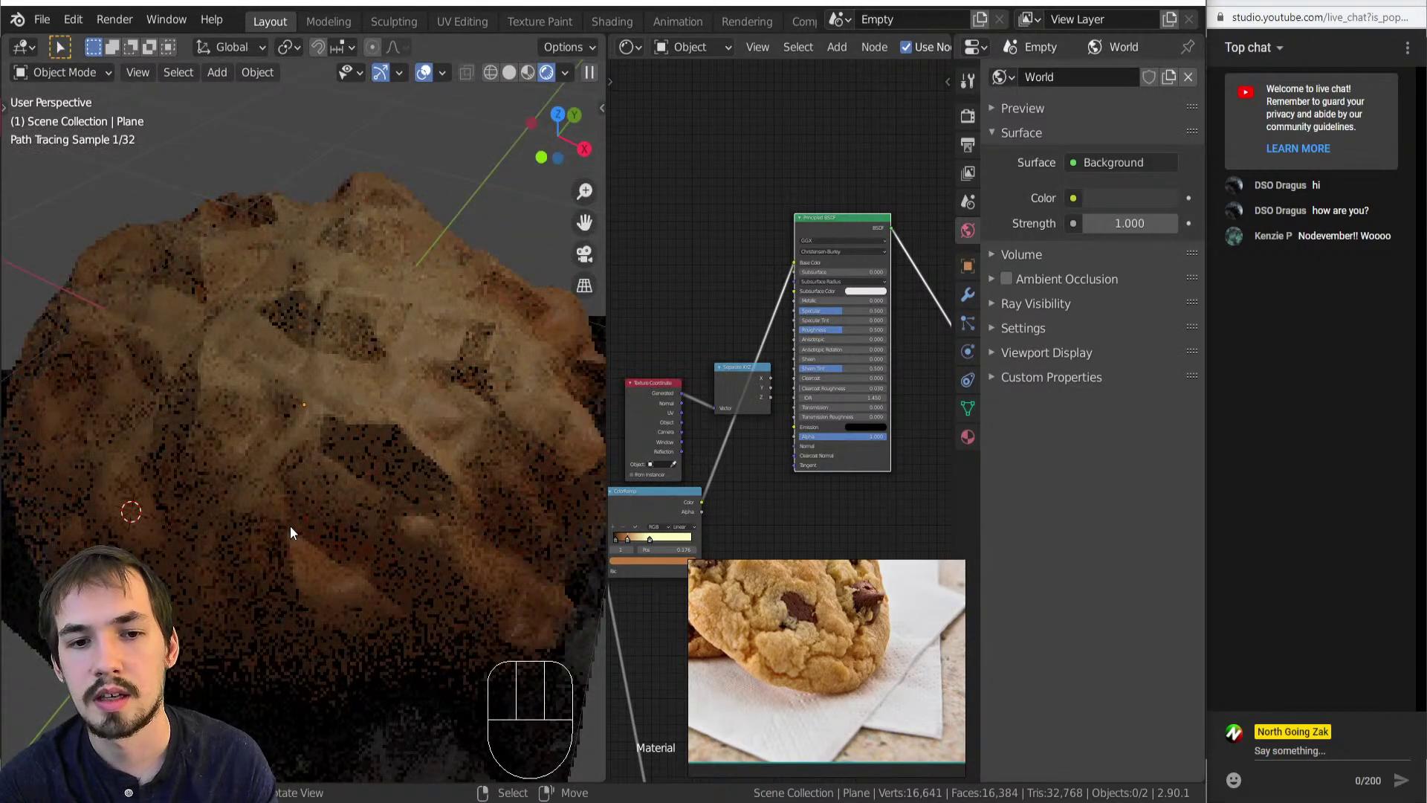
pyautogui.scroll(-5, 289, 524)
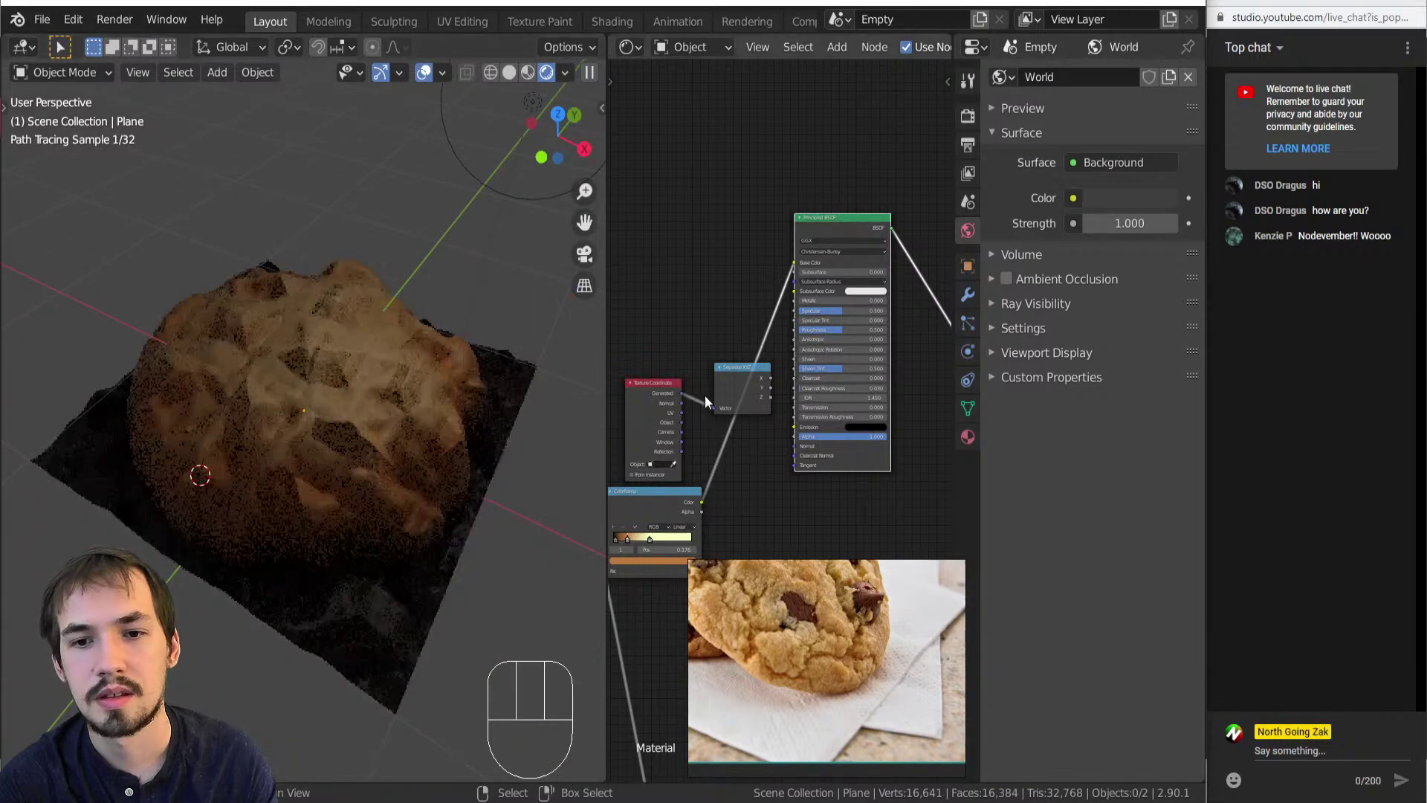
# Set the Principled BSDF's roughness to 0.694.
pyautogui.scroll(4, 807, 456)
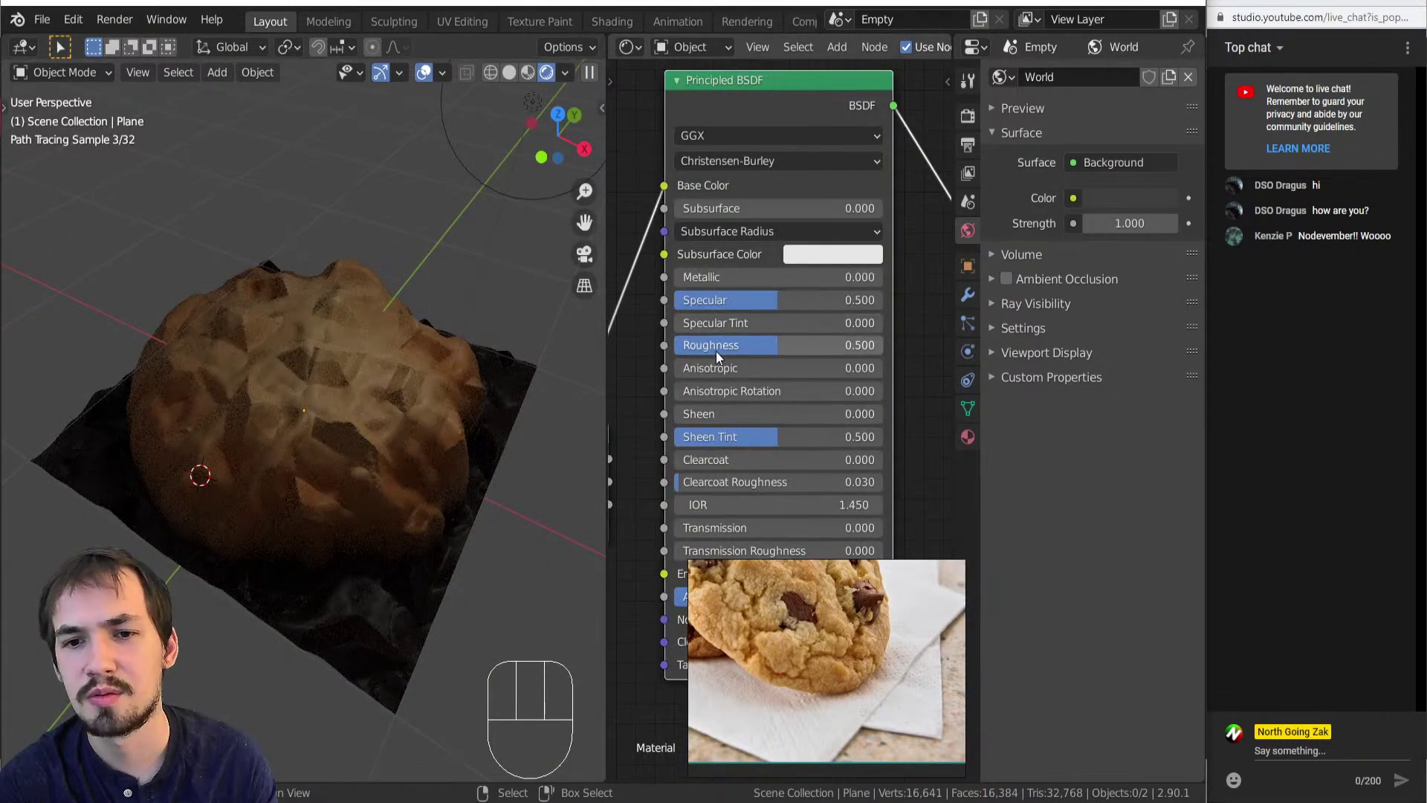
pyautogui.moveTo(715, 352); pyautogui.dragTo(716, 352)
pyautogui.moveTo(804, 345); pyautogui.dragTo(819, 346)
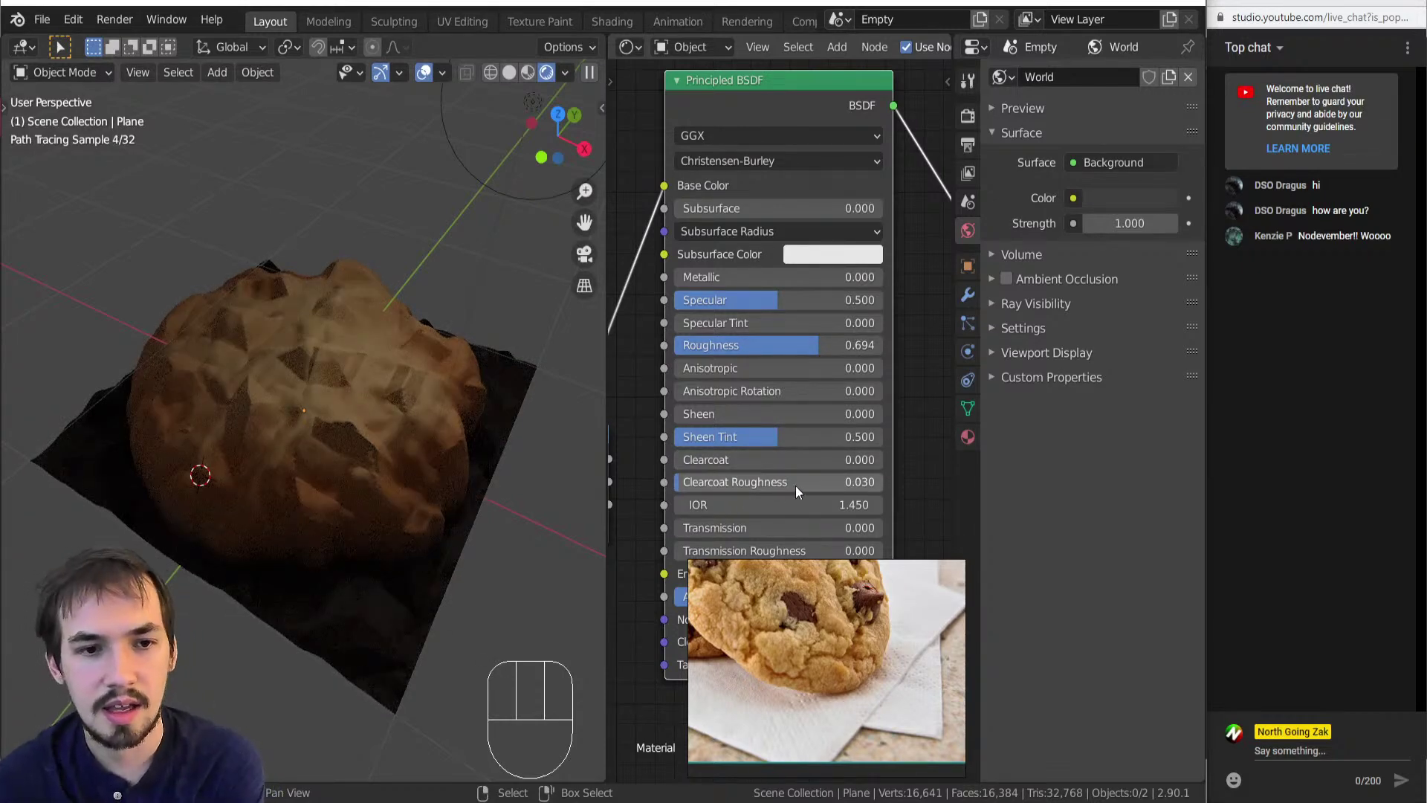
pyautogui.scroll(-3, 787, 449)
pyautogui.scroll(-5, 770, 437)
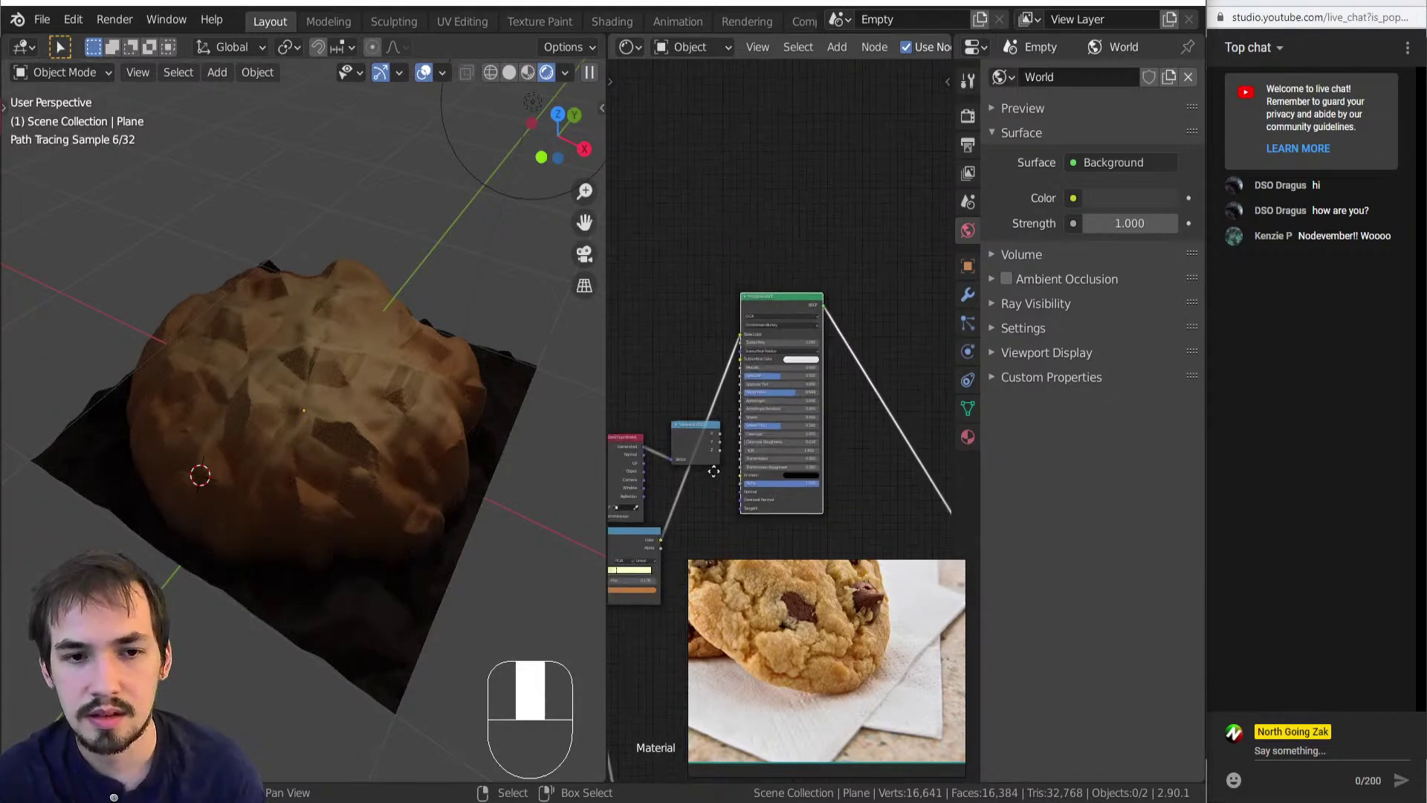
pyautogui.scroll(3, 782, 366)
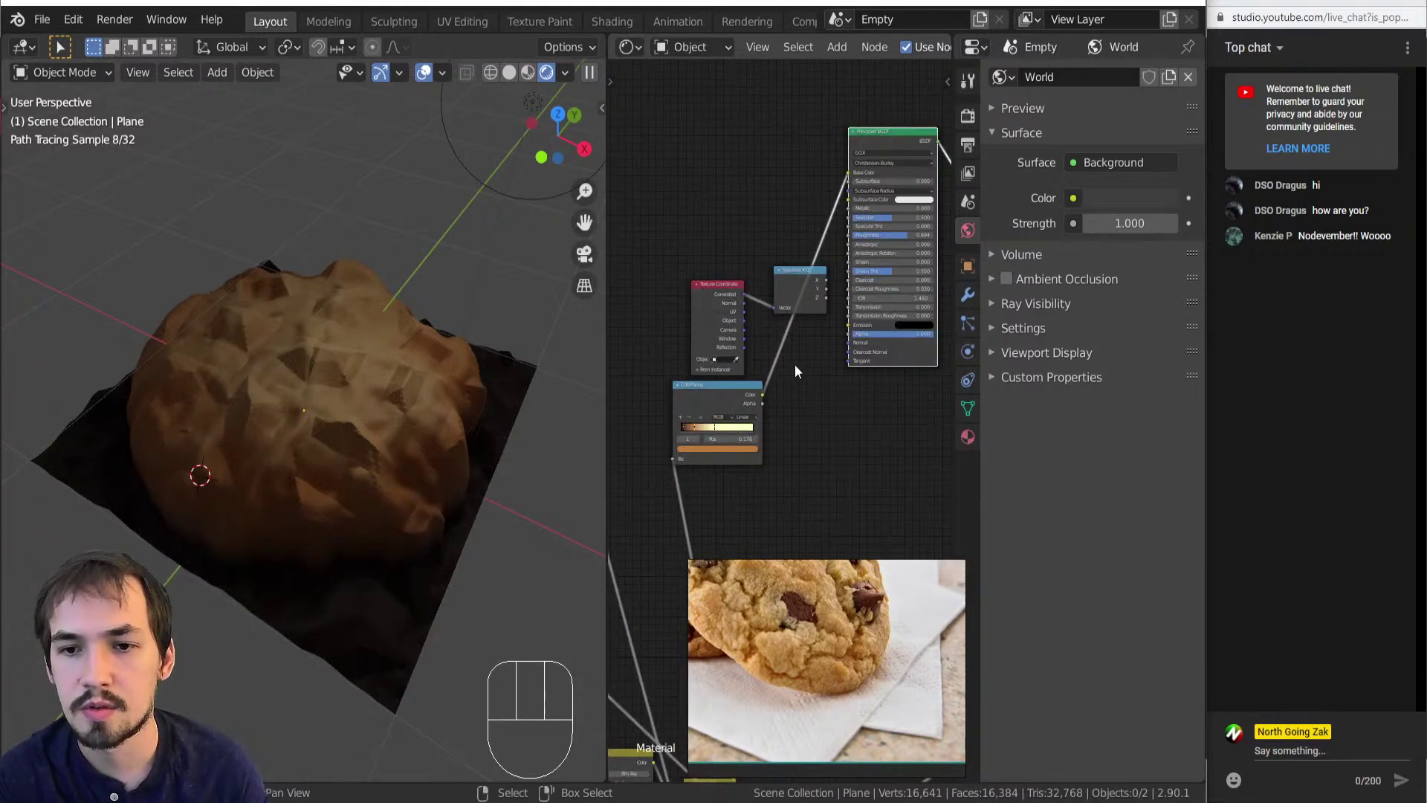
# Insert a MixRGB node on the link between the ColorRamp and the Principled BSDF's Base Color.
pyautogui.hotkey('shift', 'a')
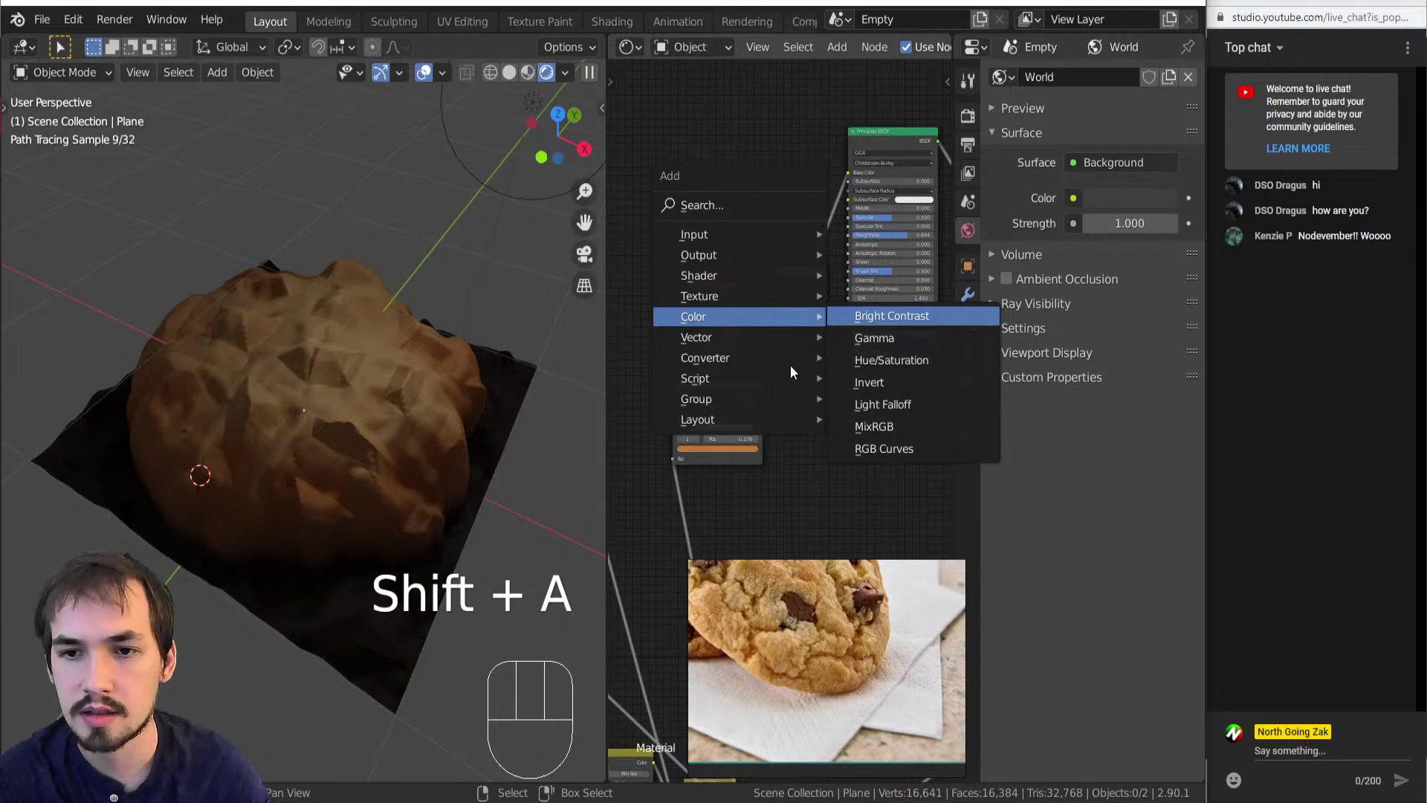
pyautogui.click(874, 426)
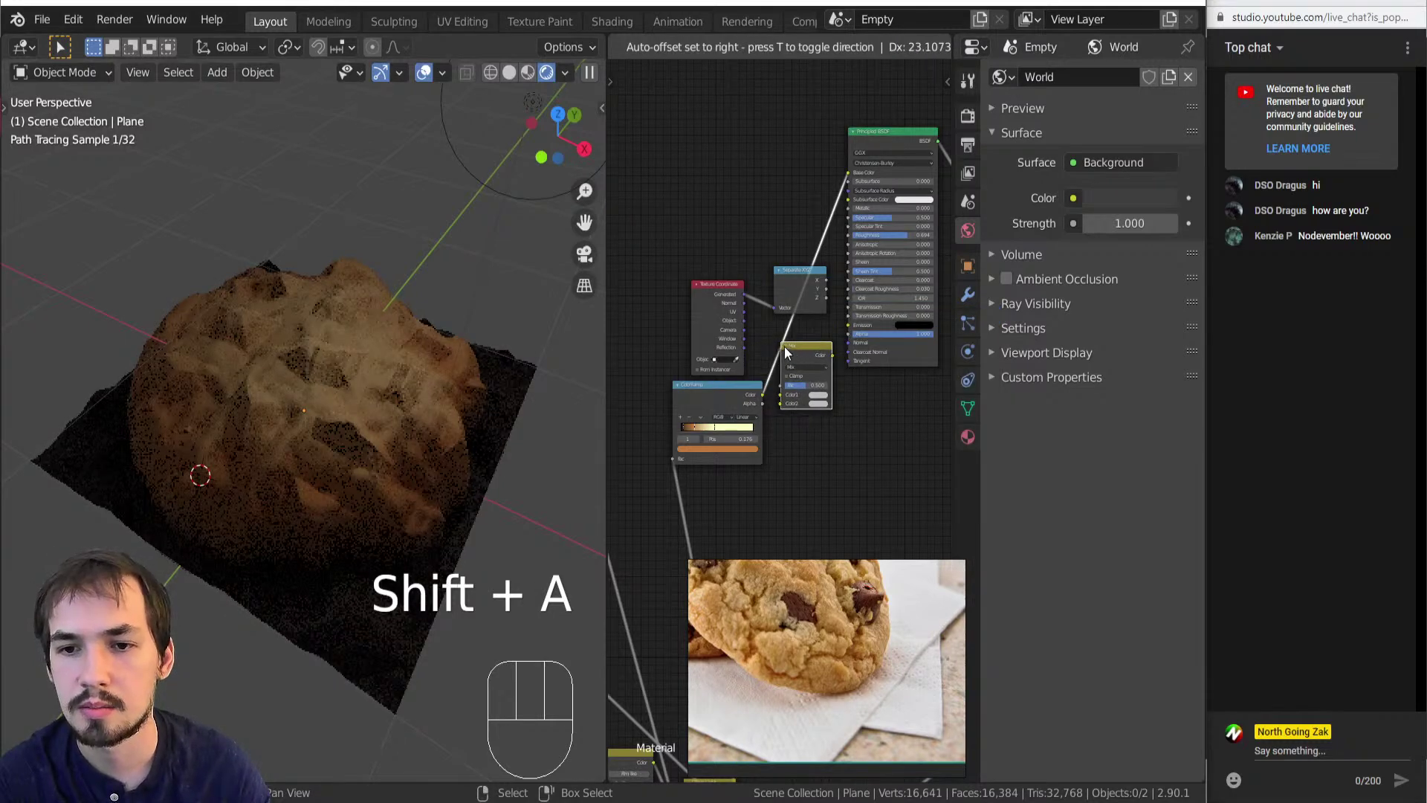
pyautogui.click(797, 348)
# Preview the Cracks frame's mix node, ColorRamp and Voronoi Texture outputs on the plane one after another.
pyautogui.scroll(-6, 801, 354)
pyautogui.scroll(4, 619, 393)
pyautogui.moveTo(616, 391); pyautogui.dragTo(880, 449, button='middle')
pyautogui.scroll(5, 804, 373)
pyautogui.scroll(-5, 760, 413)
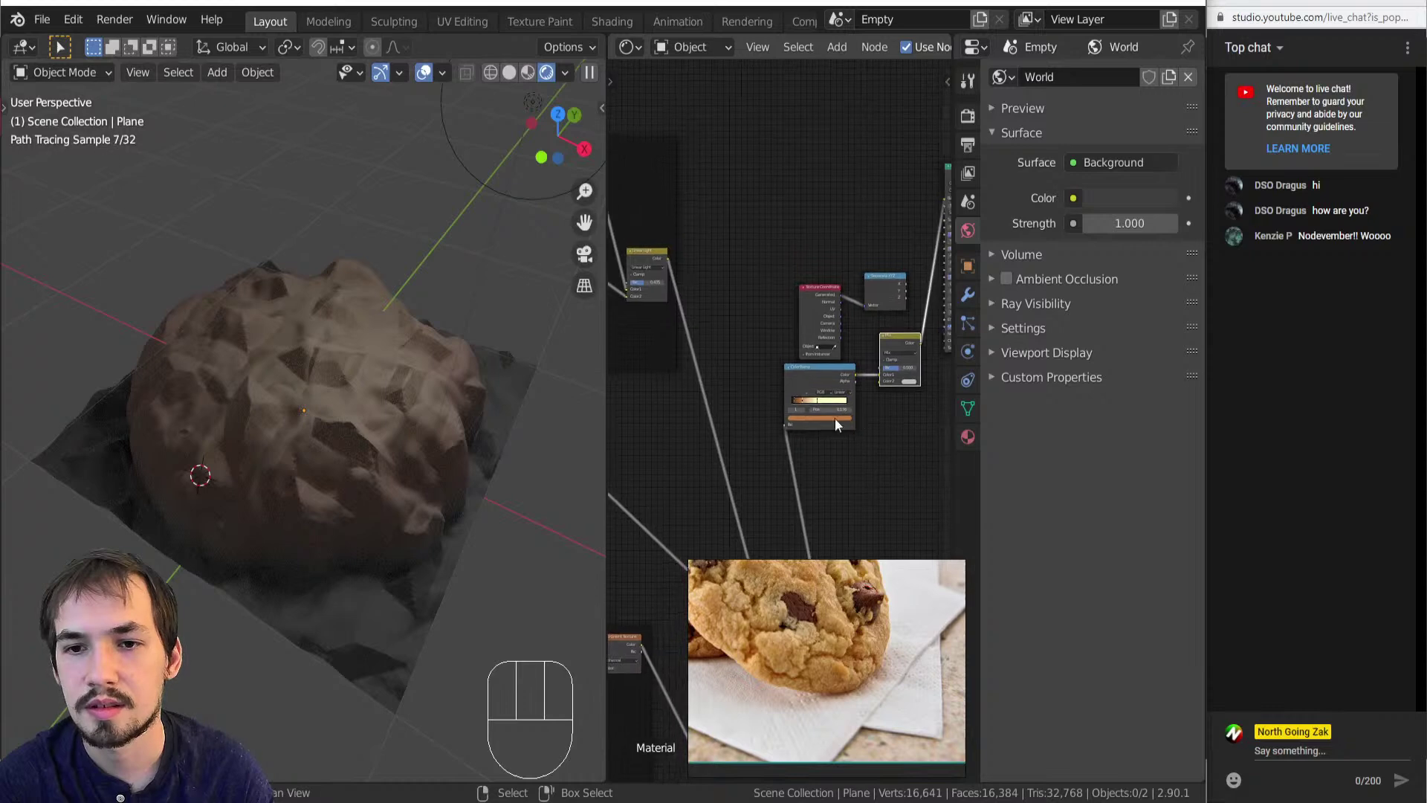
pyautogui.keyDown('ctrl'); pyautogui.keyDown('shift'); pyautogui.click(646, 262); pyautogui.keyUp('shift'); pyautogui.keyUp('ctrl')
pyautogui.moveTo(661, 274); pyautogui.dragTo(783, 361, button='middle')
pyautogui.keyDown('ctrl'); pyautogui.keyDown('shift'); pyautogui.click(694, 283); pyautogui.keyUp('shift'); pyautogui.keyUp('ctrl')
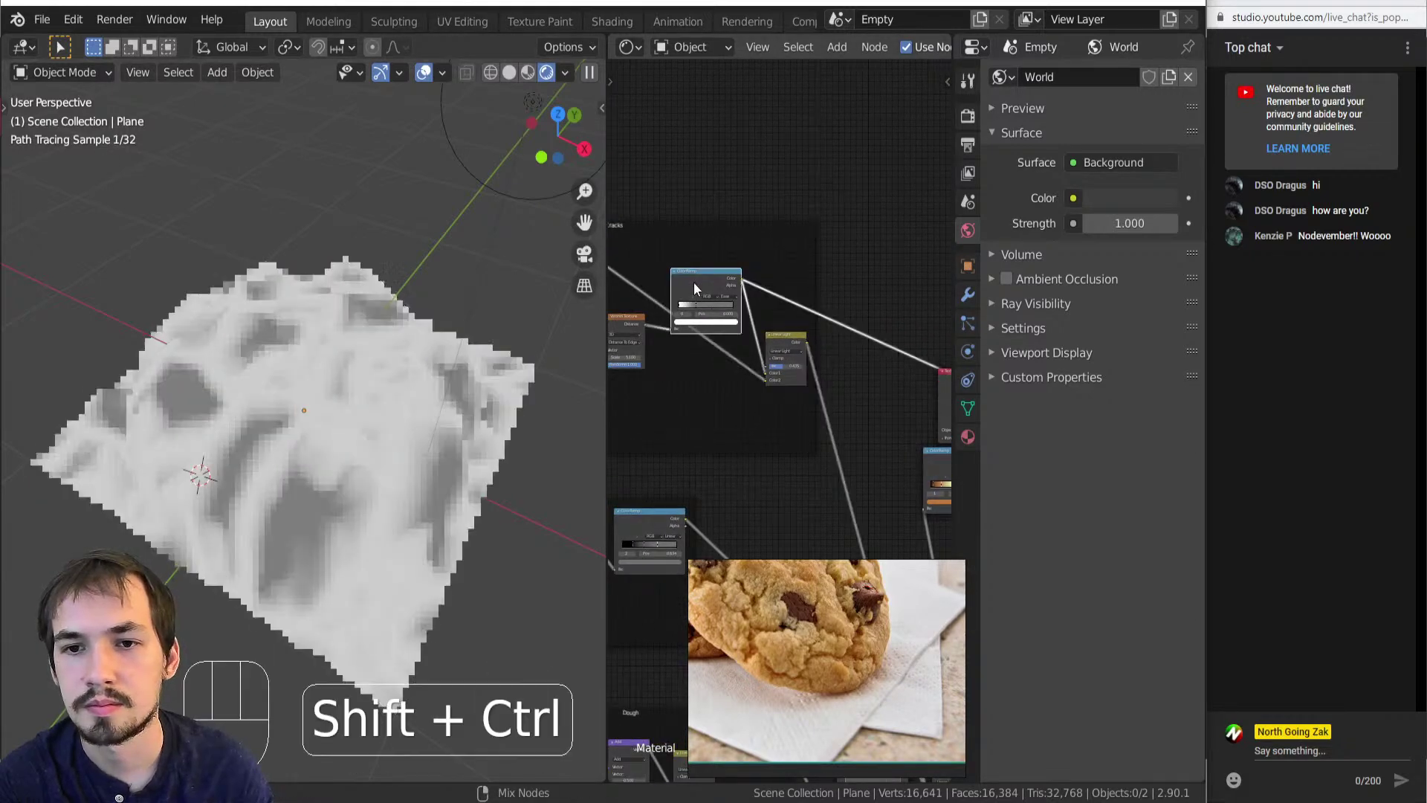
pyautogui.moveTo(694, 283); pyautogui.dragTo(739, 315, button='middle')
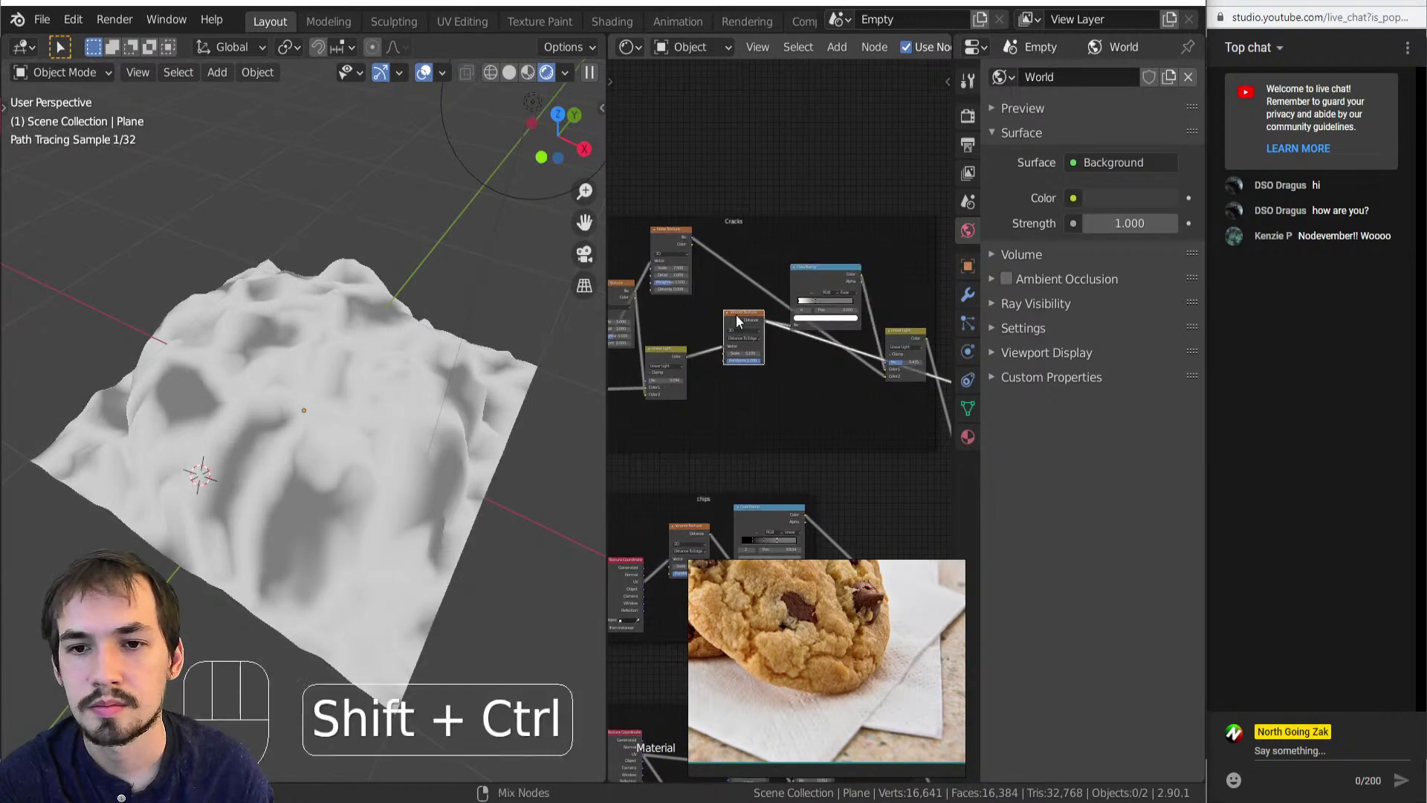
pyautogui.keyDown('ctrl'); pyautogui.keyDown('shift'); pyautogui.click(736, 315); pyautogui.keyUp('shift'); pyautogui.keyUp('ctrl')
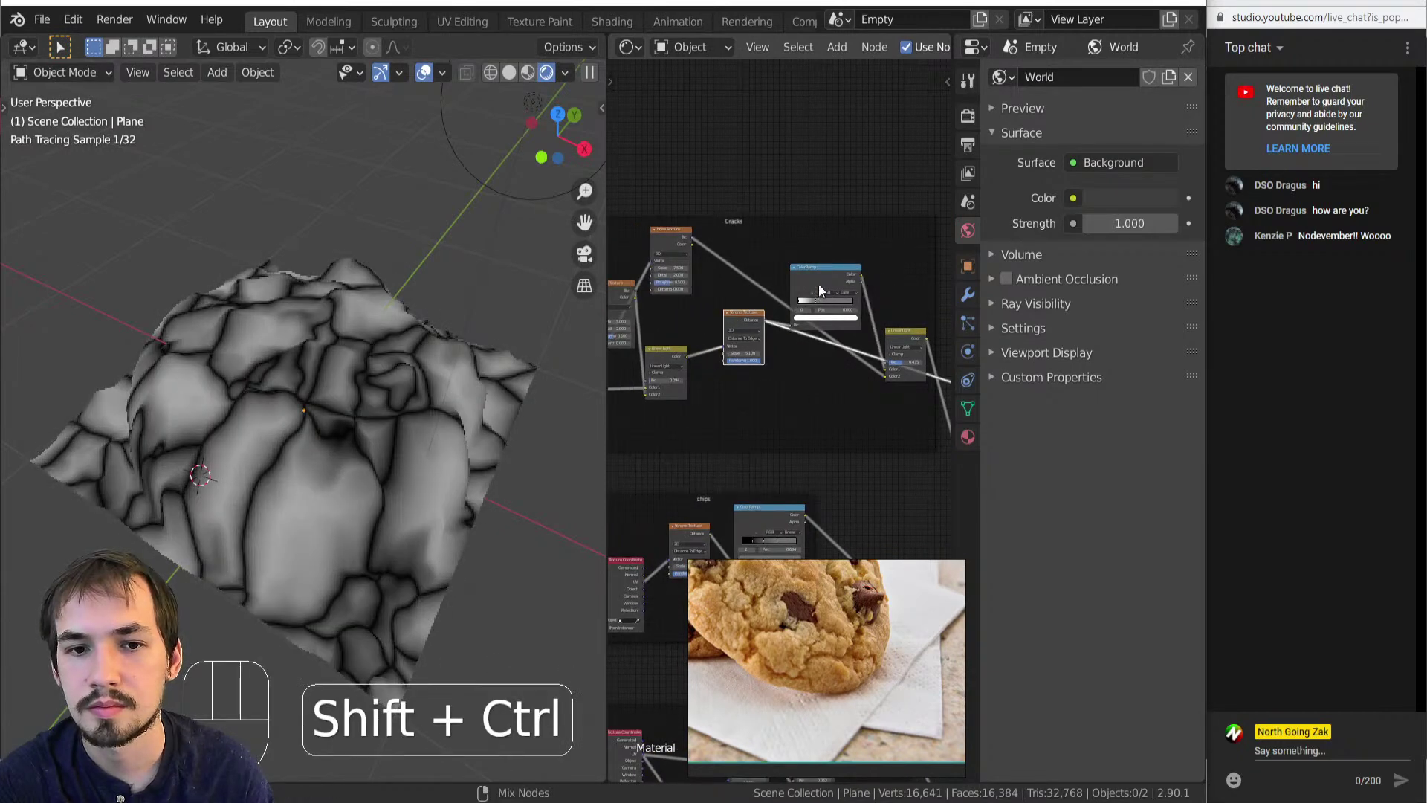
pyautogui.keyDown('ctrl'); pyautogui.keyDown('shift'); pyautogui.click(819, 287); pyautogui.keyUp('shift'); pyautogui.keyUp('ctrl')
pyautogui.scroll(1, 862, 340)
pyautogui.scroll(1, 862, 342)
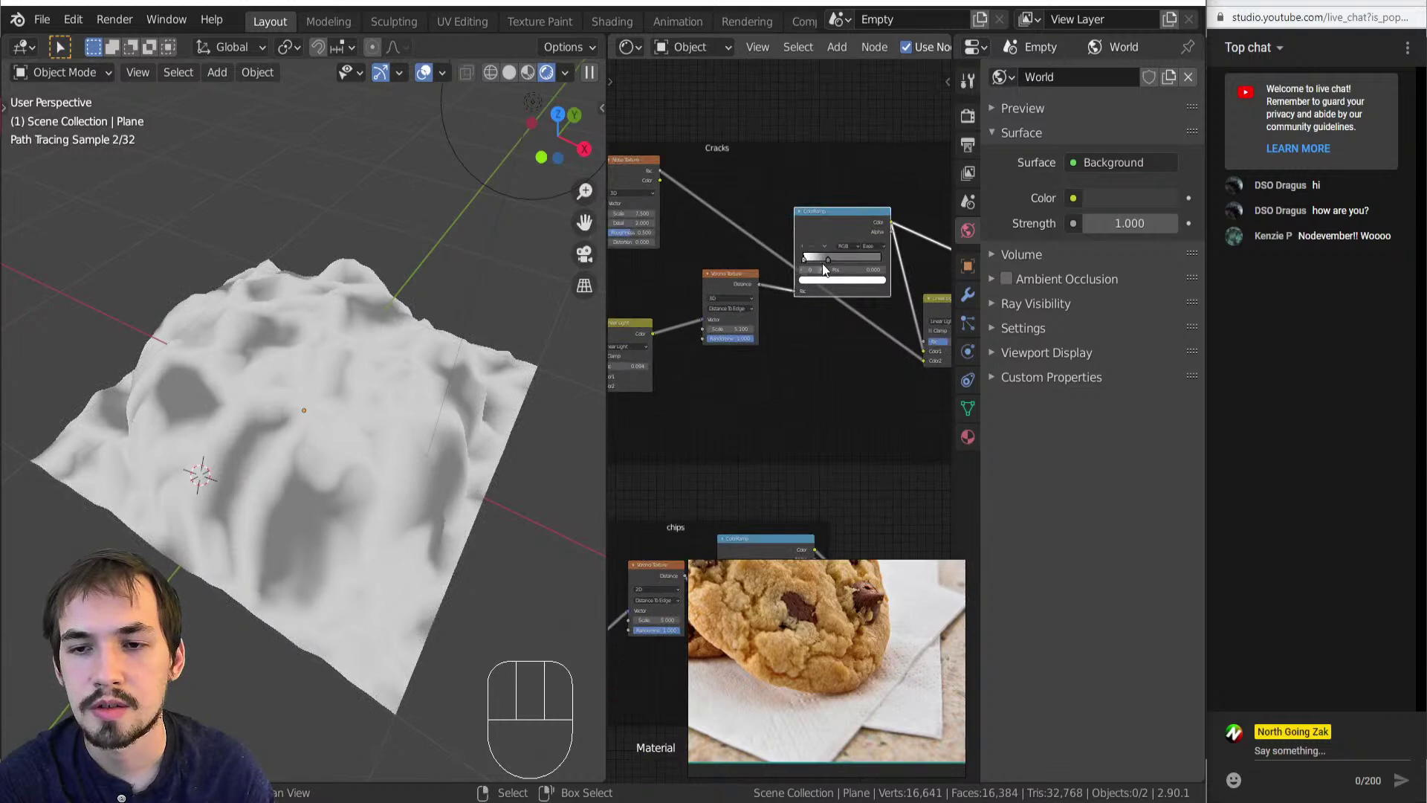
pyautogui.moveTo(853, 258); pyautogui.dragTo(784, 264)
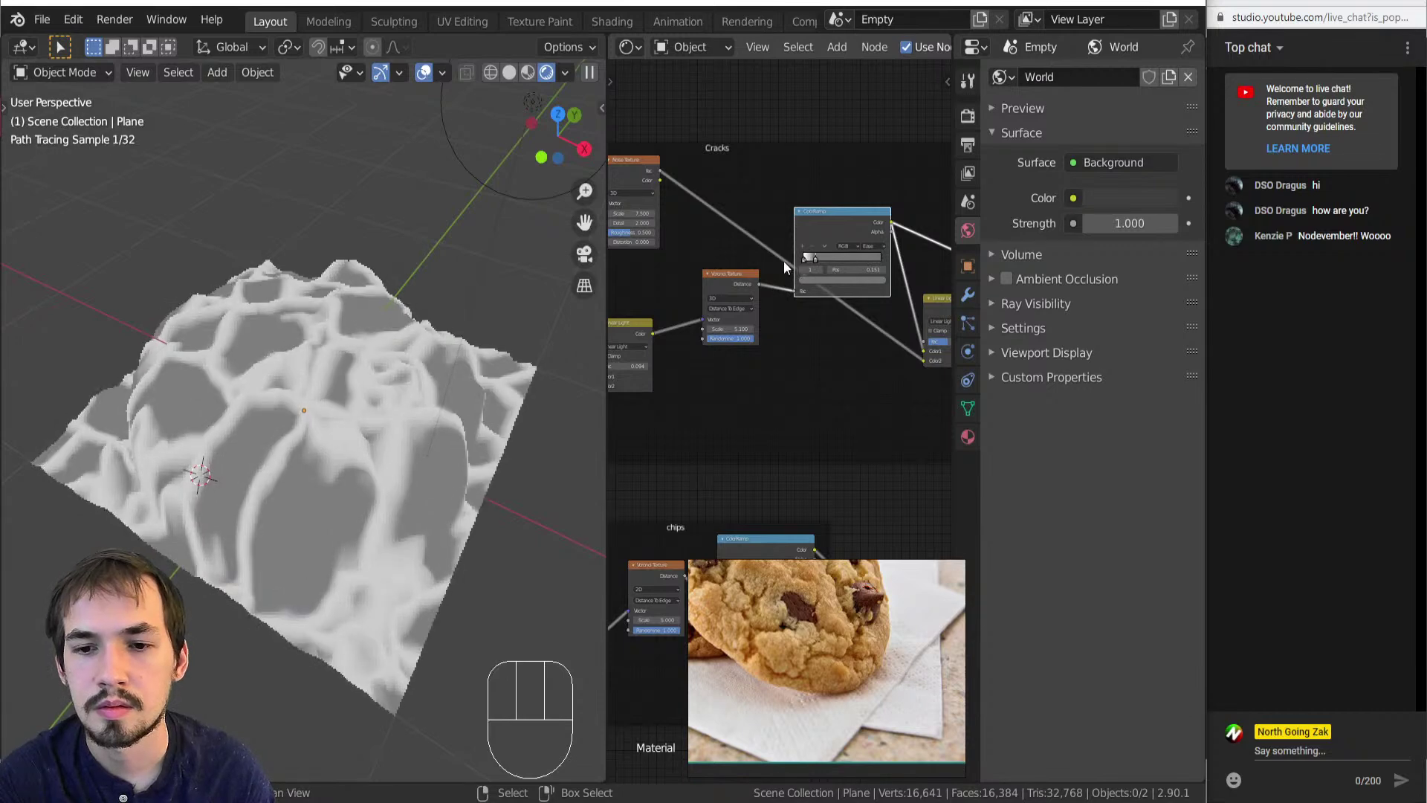
pyautogui.keyDown('ctrl'); pyautogui.moveTo(784, 264); pyautogui.dragTo(785, 264, button='middle'); pyautogui.keyUp('ctrl')
pyautogui.hotkey('ctrl', 'z')
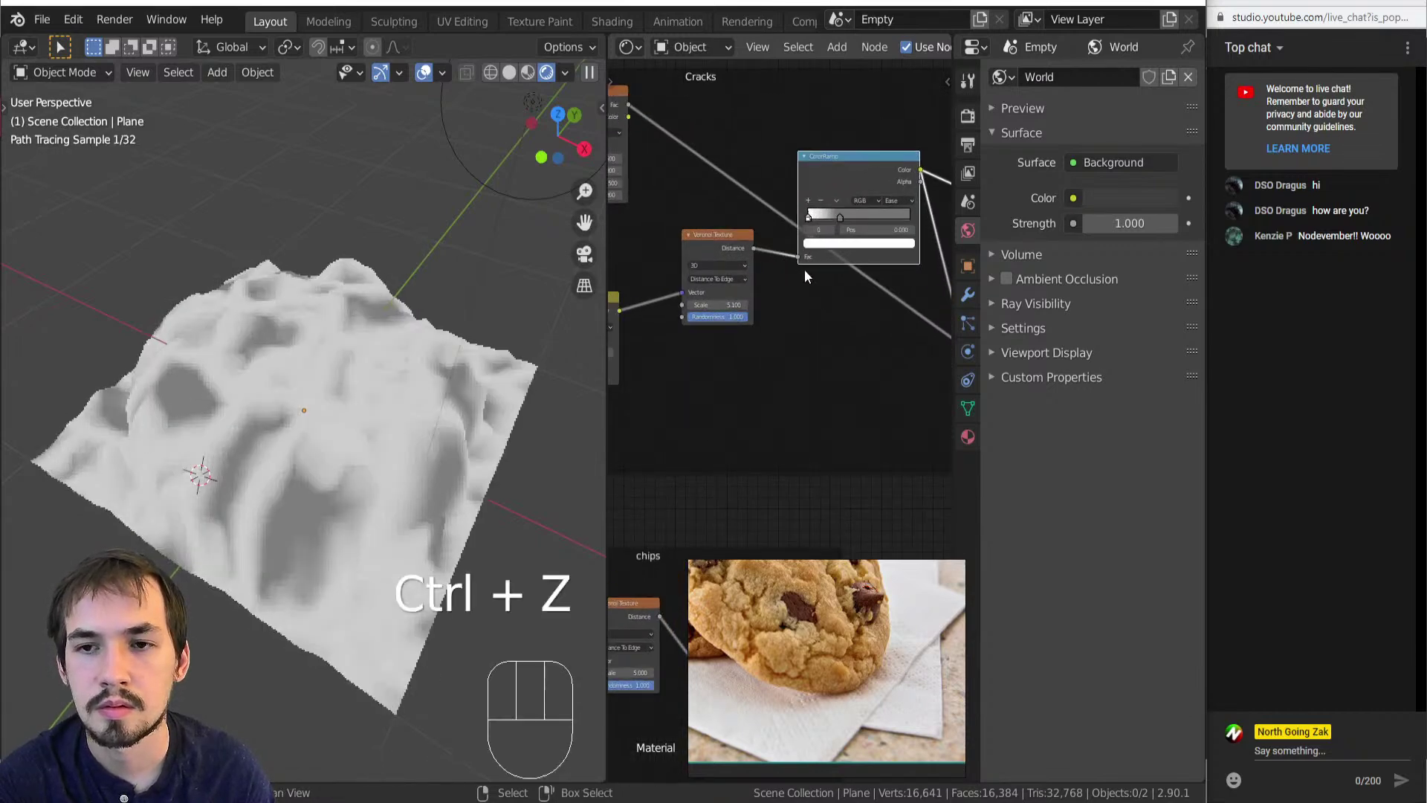
# Rearrange the Cracks ColorRamp stops so it runs from grey at the start to white at about 0.49.
pyautogui.moveTo(809, 218)
pyautogui.mouseDown()
pyautogui.moveTo(922, 216)
pyautogui.moveTo(788, 215)
pyautogui.mouseUp()
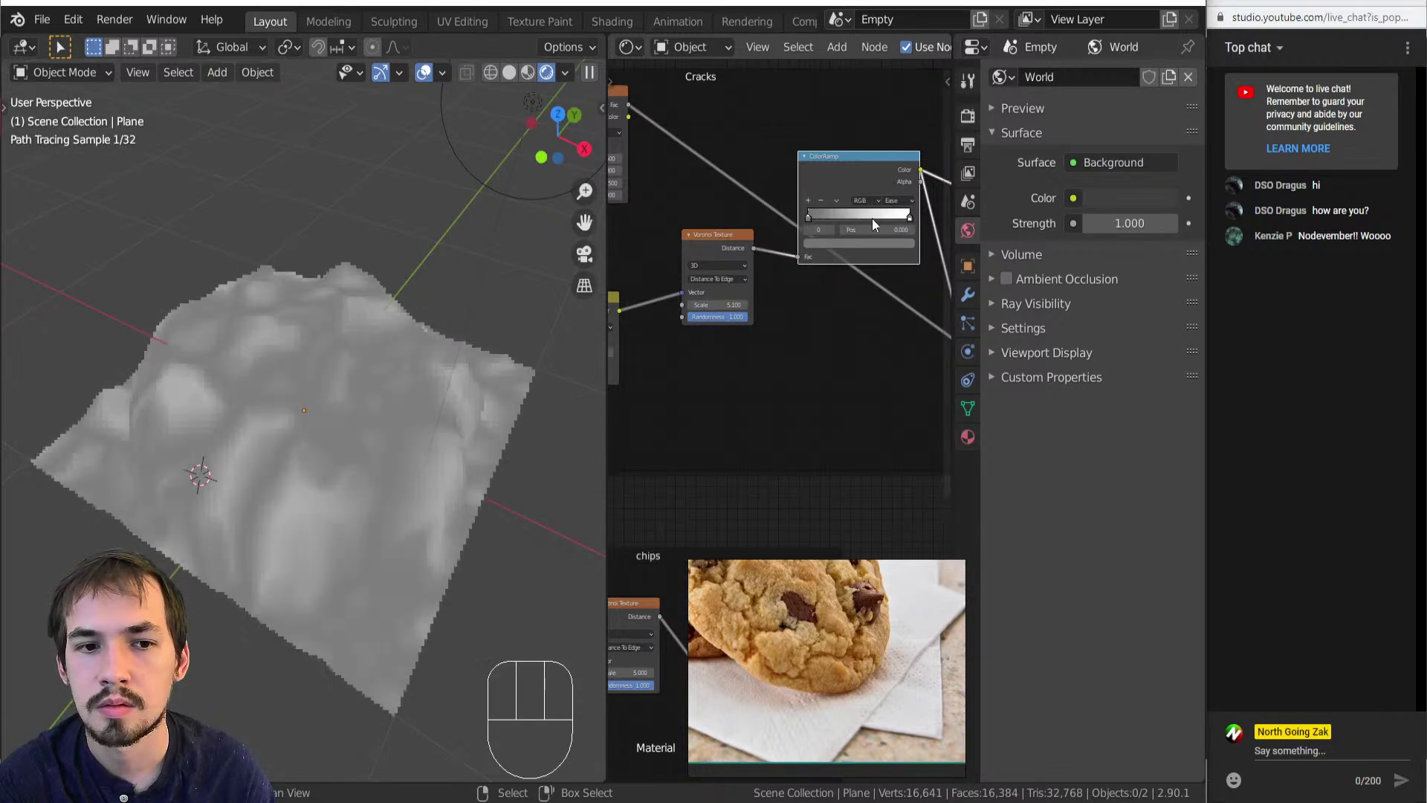
pyautogui.moveTo(909, 217); pyautogui.dragTo(850, 223)
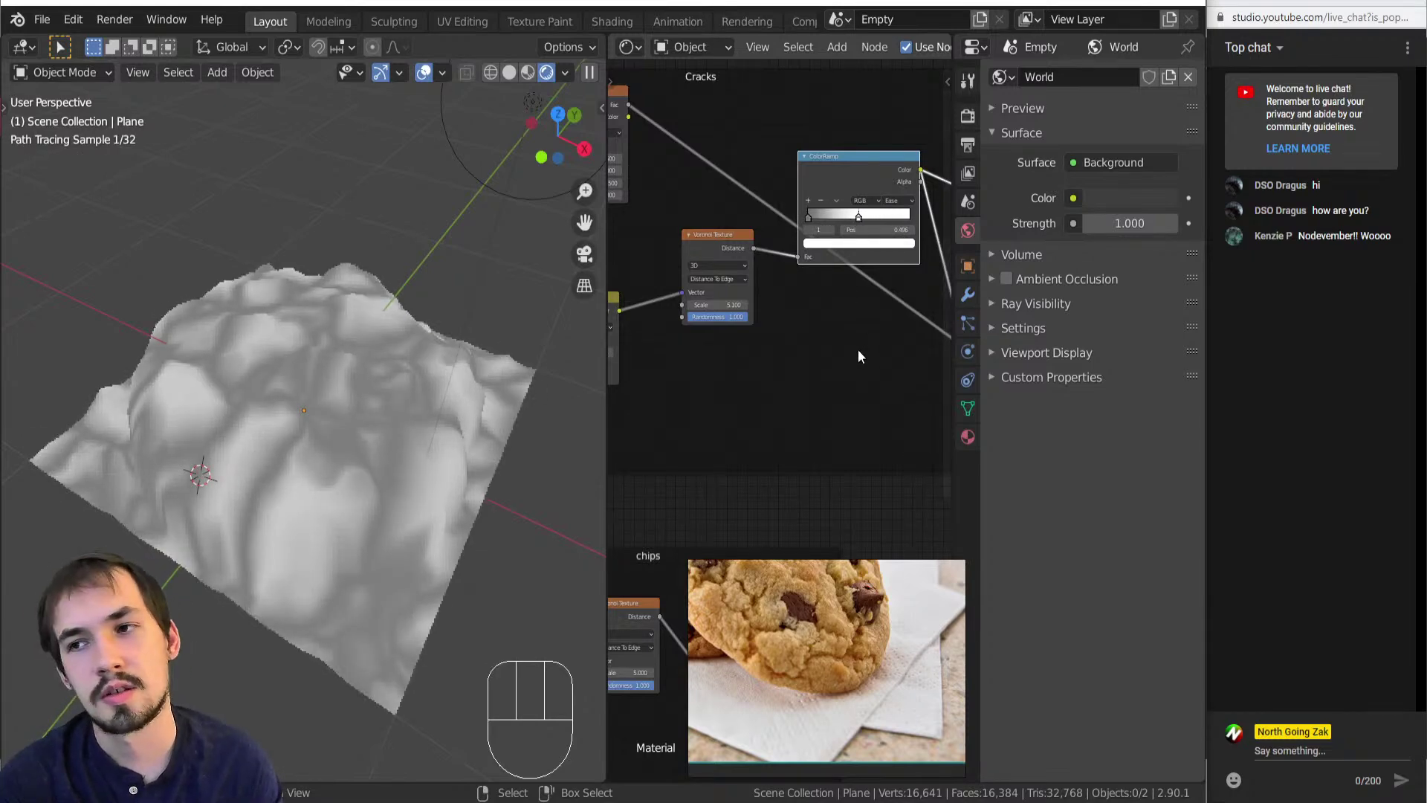
pyautogui.scroll(-3, 743, 412)
pyautogui.scroll(5, 743, 344)
pyautogui.moveTo(893, 369); pyautogui.dragTo(640, 418, button='middle')
pyautogui.moveTo(682, 384)
pyautogui.mouseDown()
pyautogui.moveTo(699, 385)
pyautogui.moveTo(654, 385)
pyautogui.mouseUp()
pyautogui.scroll(-12, 704, 416)
pyautogui.moveTo(722, 391); pyautogui.dragTo(623, 273, button='middle')
pyautogui.moveTo(758, 490); pyautogui.dragTo(691, 325, button='middle')
pyautogui.moveTo(427, 447)
pyautogui.mouseDown(button='middle')
pyautogui.moveTo(436, 376)
pyautogui.moveTo(445, 455)
pyautogui.mouseUp(button='middle')
pyautogui.moveTo(634, 213); pyautogui.dragTo(934, 441, button='middle')
pyautogui.scroll(3, 770, 325)
pyautogui.scroll(-4, 818, 298)
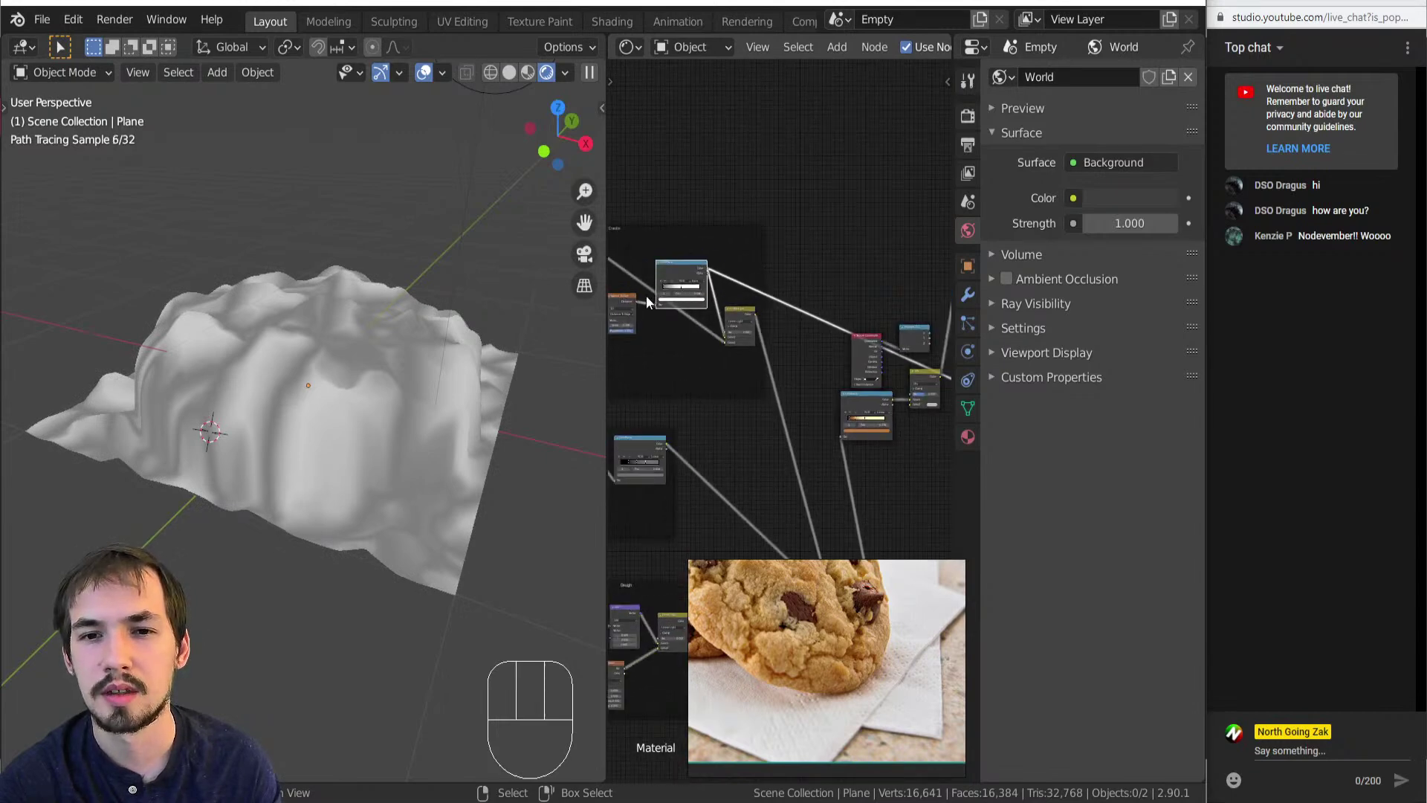
# Connect the Cracks Voronoi distance to the new Mix node's Fac input and set its blending mode to Multiply.
pyautogui.moveTo(647, 317); pyautogui.dragTo(652, 327, button='middle')
pyautogui.scroll(-1, 653, 327)
pyautogui.moveTo(642, 312); pyautogui.dragTo(898, 409)
pyautogui.moveTo(898, 408); pyautogui.dragTo(795, 425, button='middle')
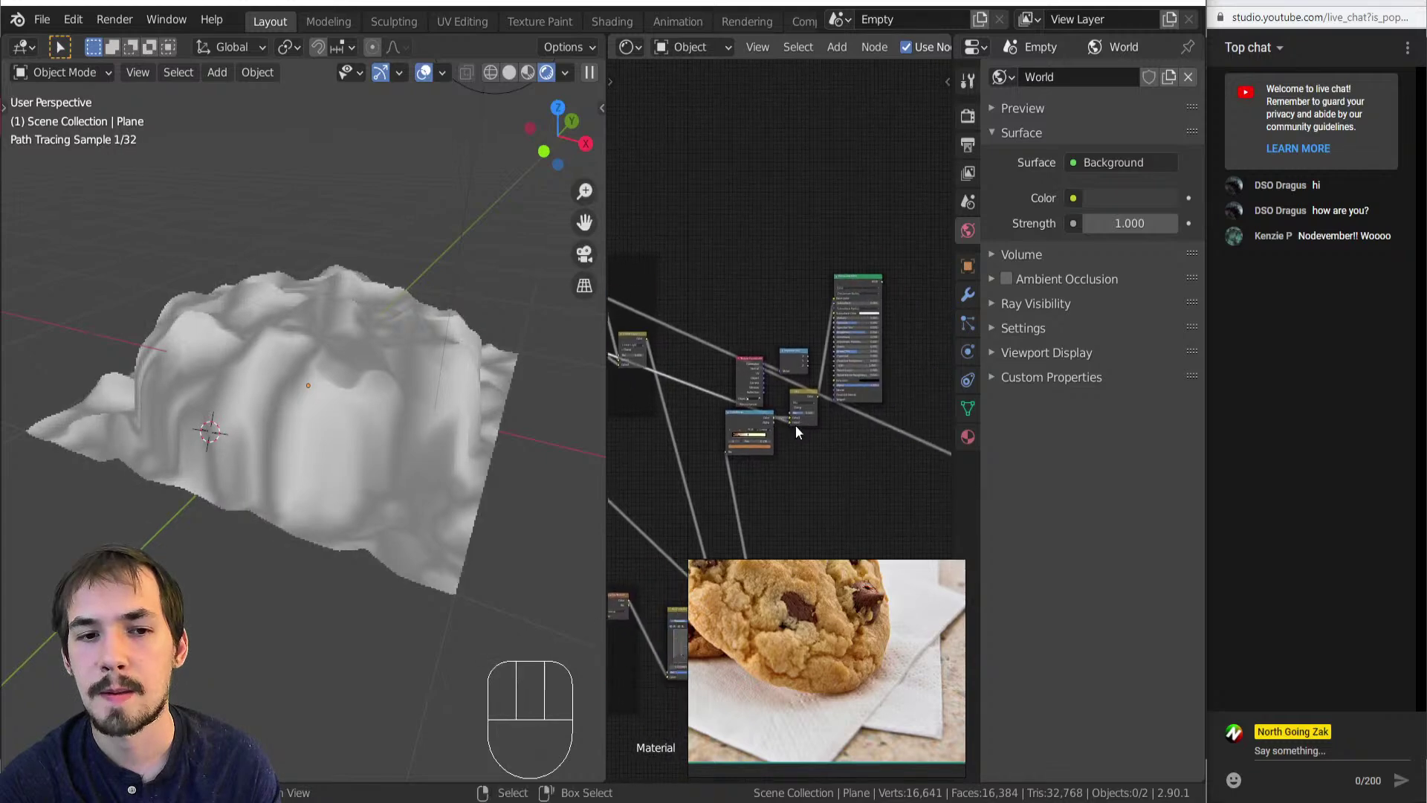
pyautogui.scroll(12, 803, 423)
pyautogui.click(836, 373)
pyautogui.click(832, 391)
pyautogui.moveTo(806, 425); pyautogui.dragTo(807, 398)
# Darken the Multiply node's Color2 to black and preview the node's output on the plane.
pyautogui.click(874, 426)
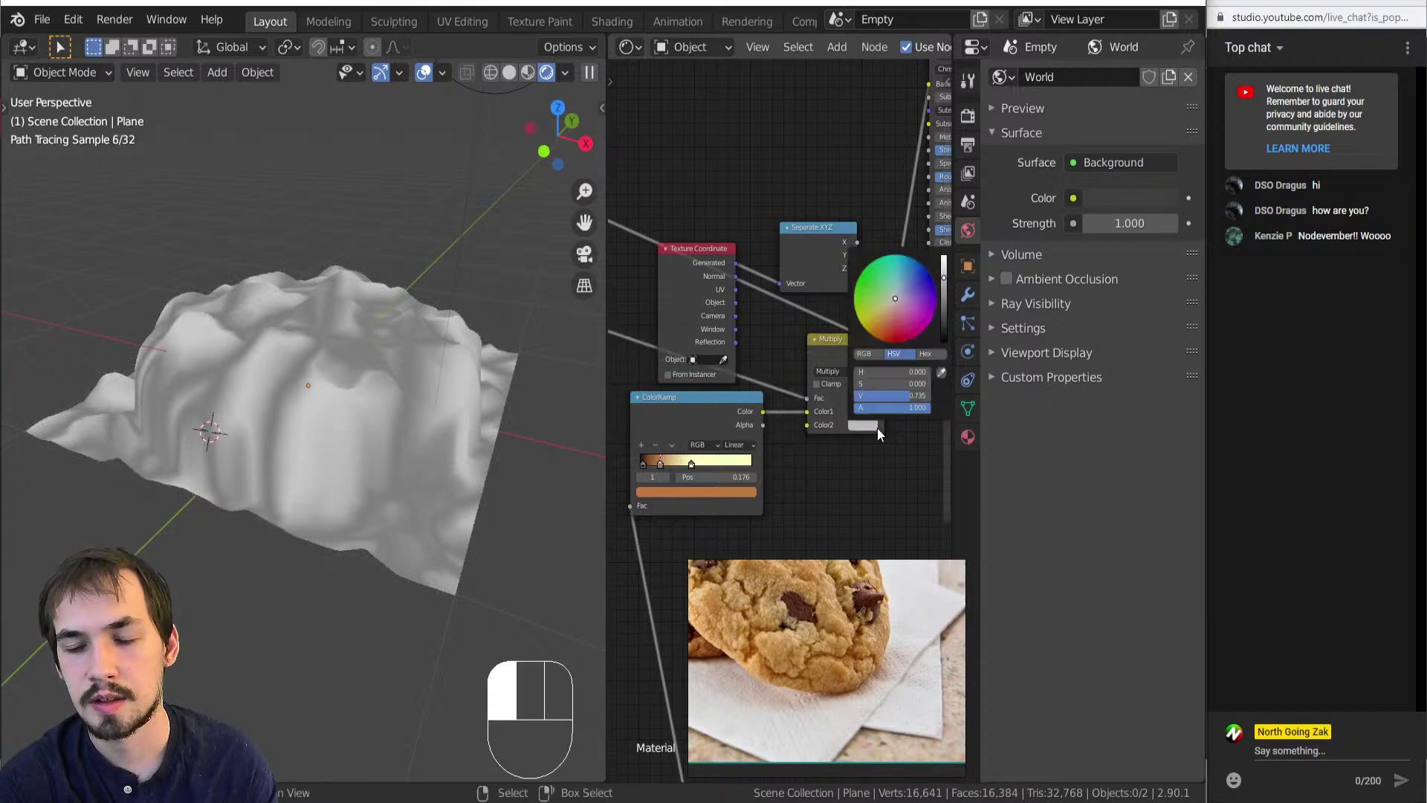
pyautogui.moveTo(944, 277); pyautogui.dragTo(944, 319)
pyautogui.keyDown('ctrl'); pyautogui.keyDown('shift'); pyautogui.click(825, 355); pyautogui.keyUp('shift'); pyautogui.keyUp('ctrl')
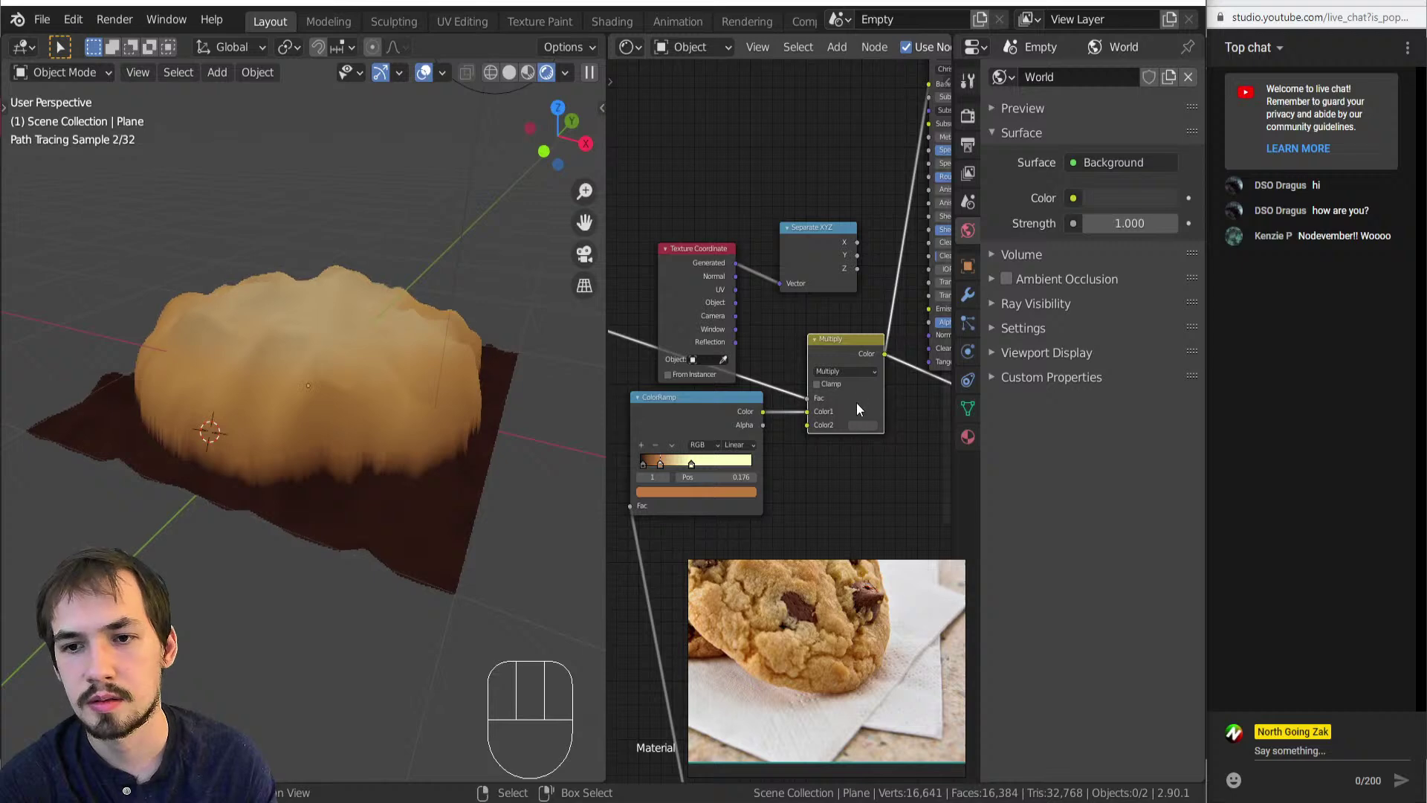
pyautogui.click(863, 424)
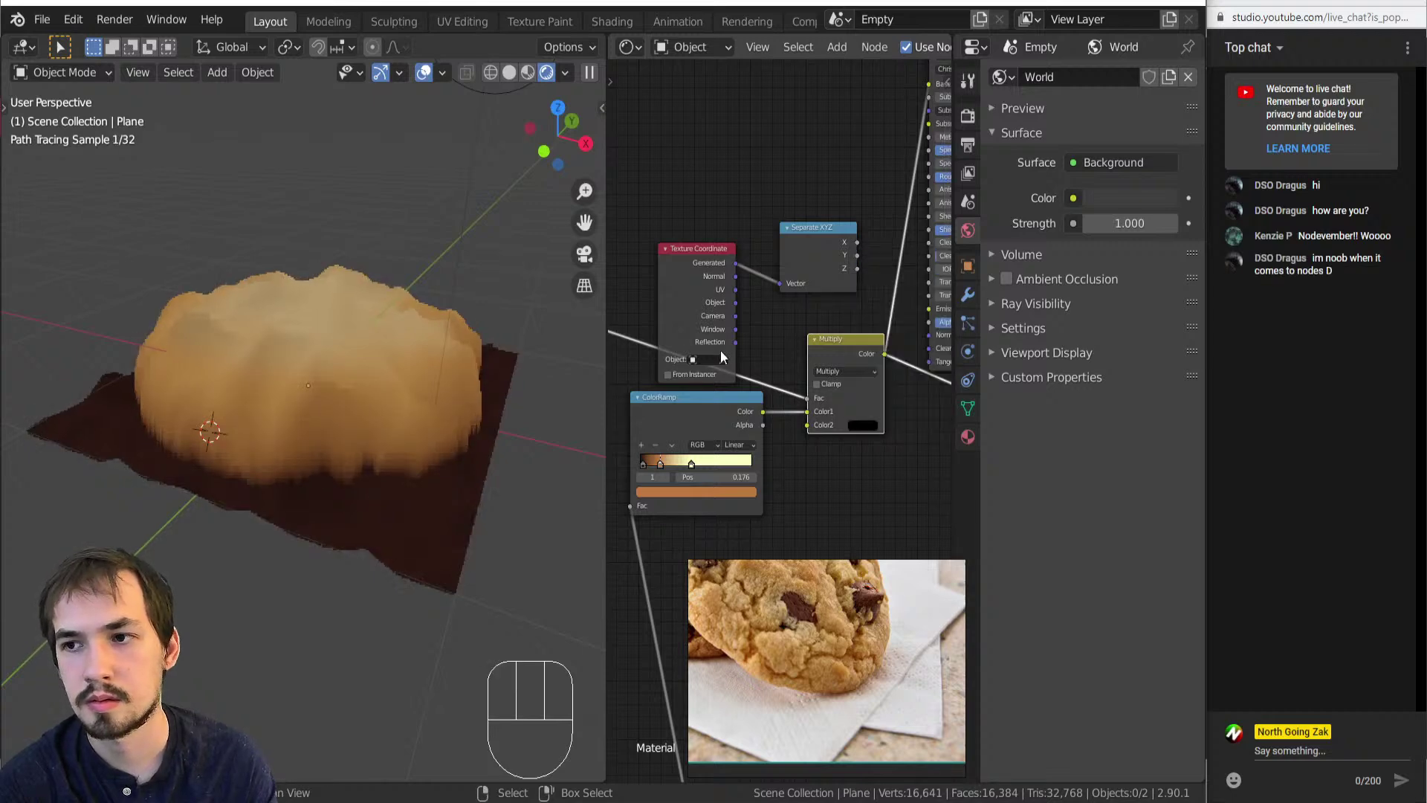
# Insert a new ColorRamp on the link from the Voronoi distance to the Multiply node's Fac input.
pyautogui.moveTo(737, 362); pyautogui.dragTo(794, 401, button='middle')
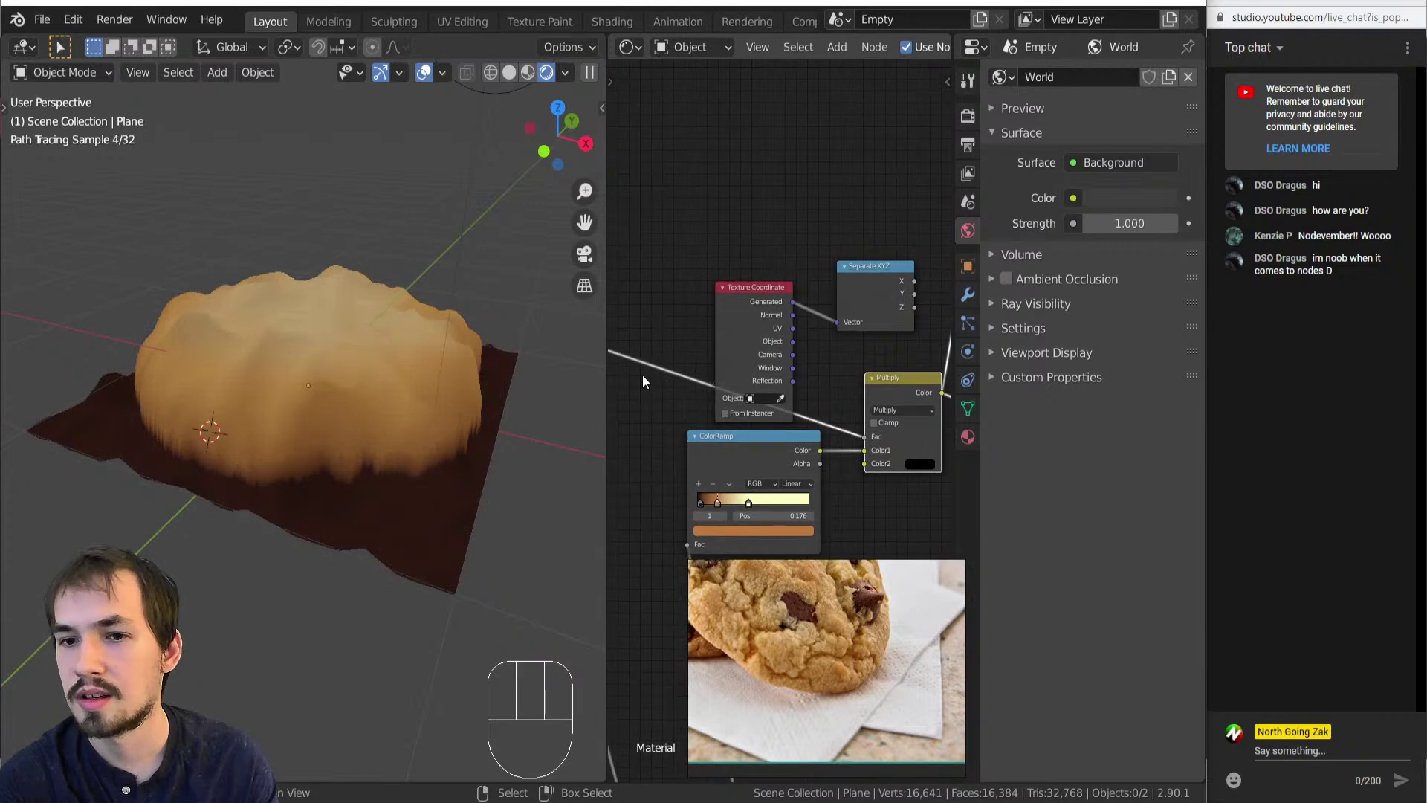
pyautogui.hotkey('shift', 'a')
pyautogui.moveTo(595, 409)
pyautogui.click(765, 456)
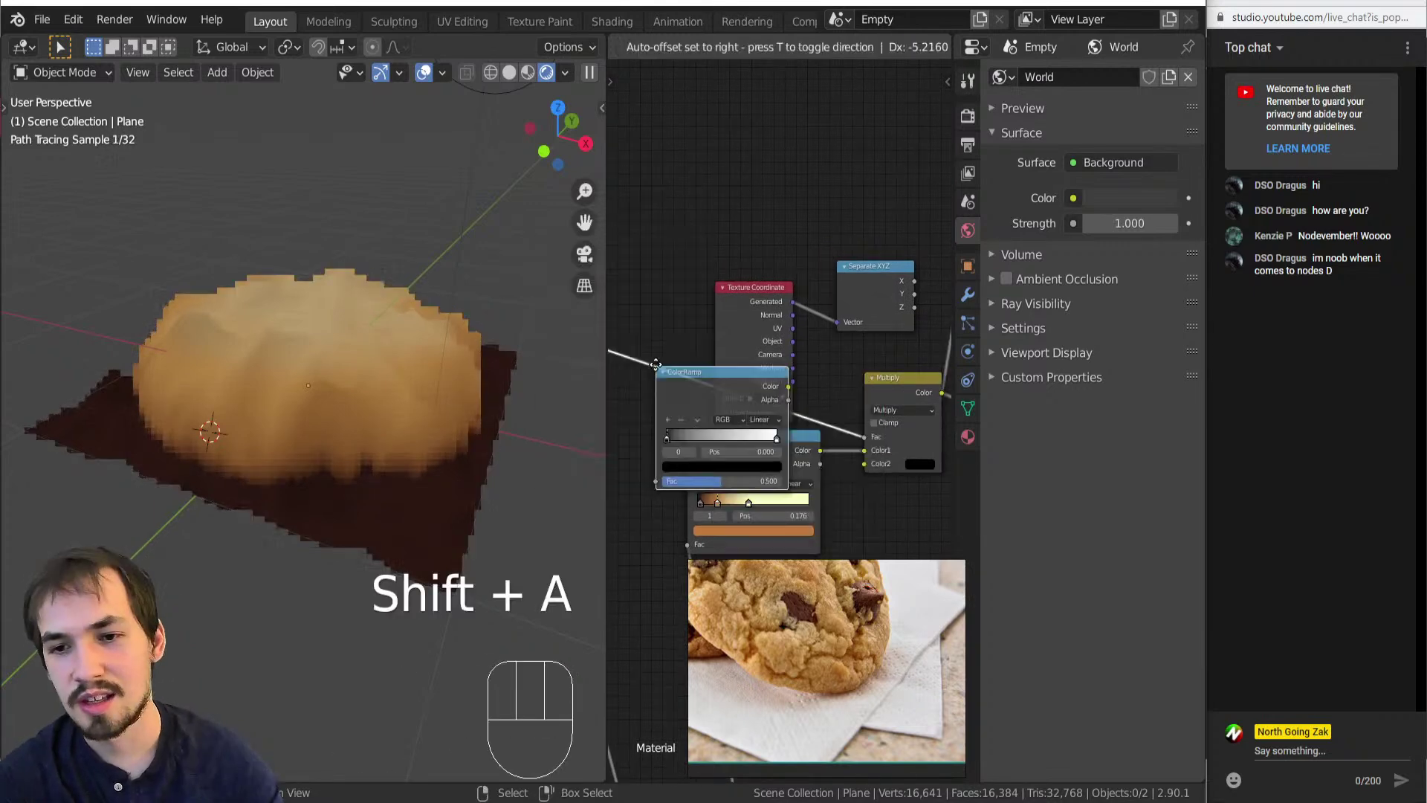
pyautogui.click(619, 310)
# Reorder the new ColorRamp's stops so it runs from white at the start to black close to the start.
pyautogui.scroll(-2, 693, 388)
pyautogui.moveTo(751, 391); pyautogui.dragTo(791, 386, button='middle')
pyautogui.scroll(5, 791, 386)
pyautogui.moveTo(785, 358); pyautogui.dragTo(735, 322)
pyautogui.moveTo(703, 367)
pyautogui.mouseDown()
pyautogui.moveTo(731, 363)
pyautogui.moveTo(684, 357)
pyautogui.moveTo(706, 365)
pyautogui.mouseUp()
pyautogui.moveTo(826, 362); pyautogui.dragTo(723, 376)
pyautogui.click(755, 399)
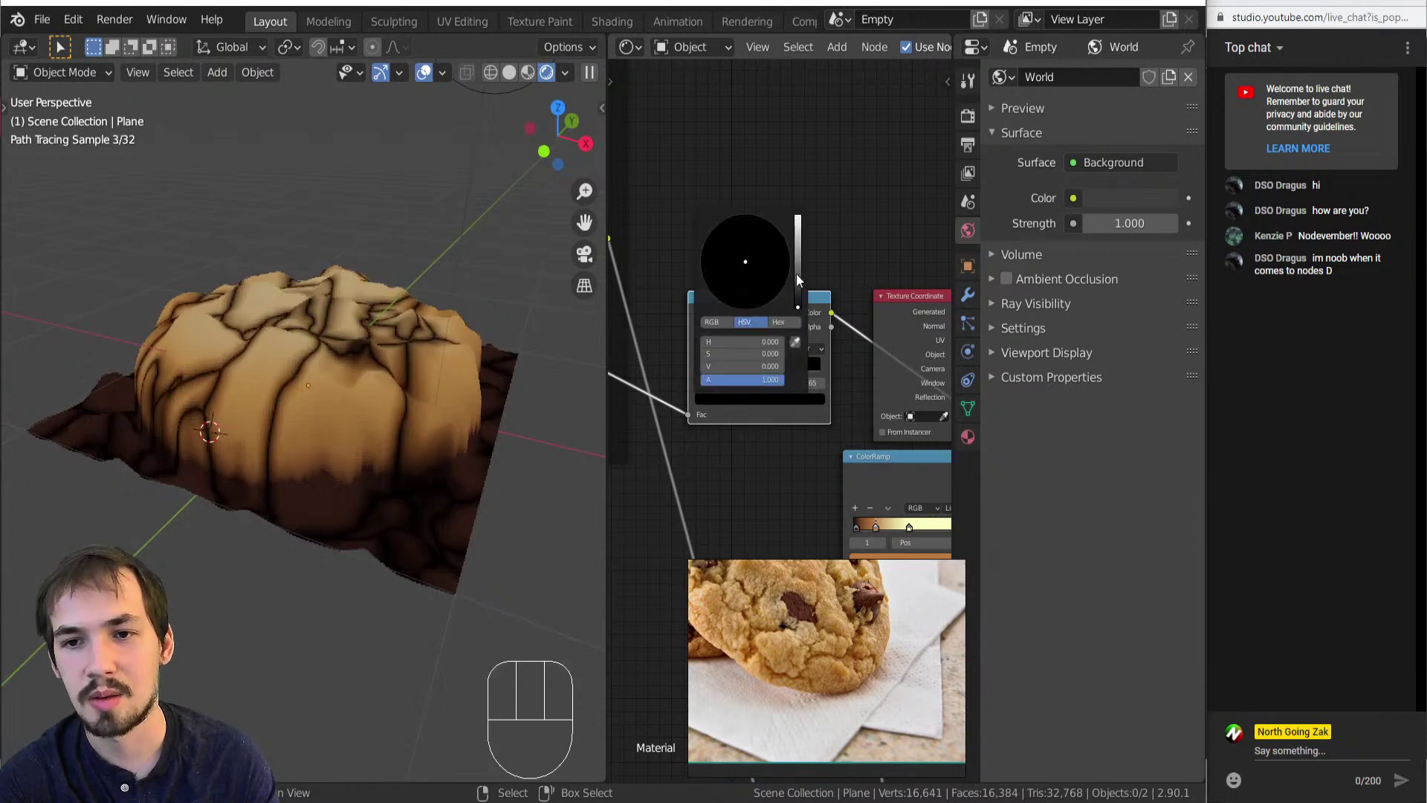
pyautogui.moveTo(798, 307)
pyautogui.mouseDown()
pyautogui.moveTo(798, 231)
pyautogui.moveTo(792, 310)
pyautogui.mouseUp()
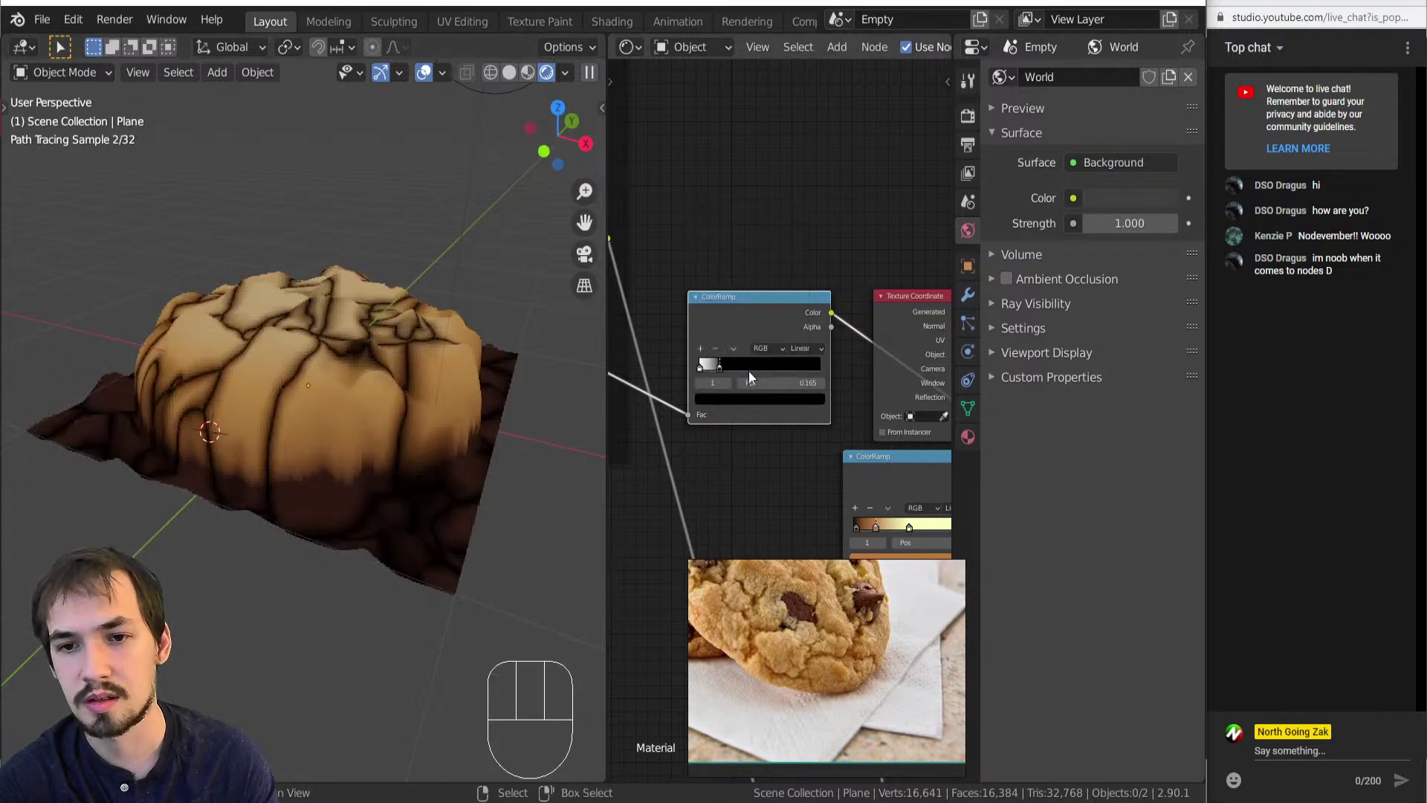
# Widen the dark cracks' falloff by moving the new ColorRamp's black stop to position 0.634.
pyautogui.moveTo(719, 365); pyautogui.dragTo(753, 363)
pyautogui.scroll(-6, 746, 306)
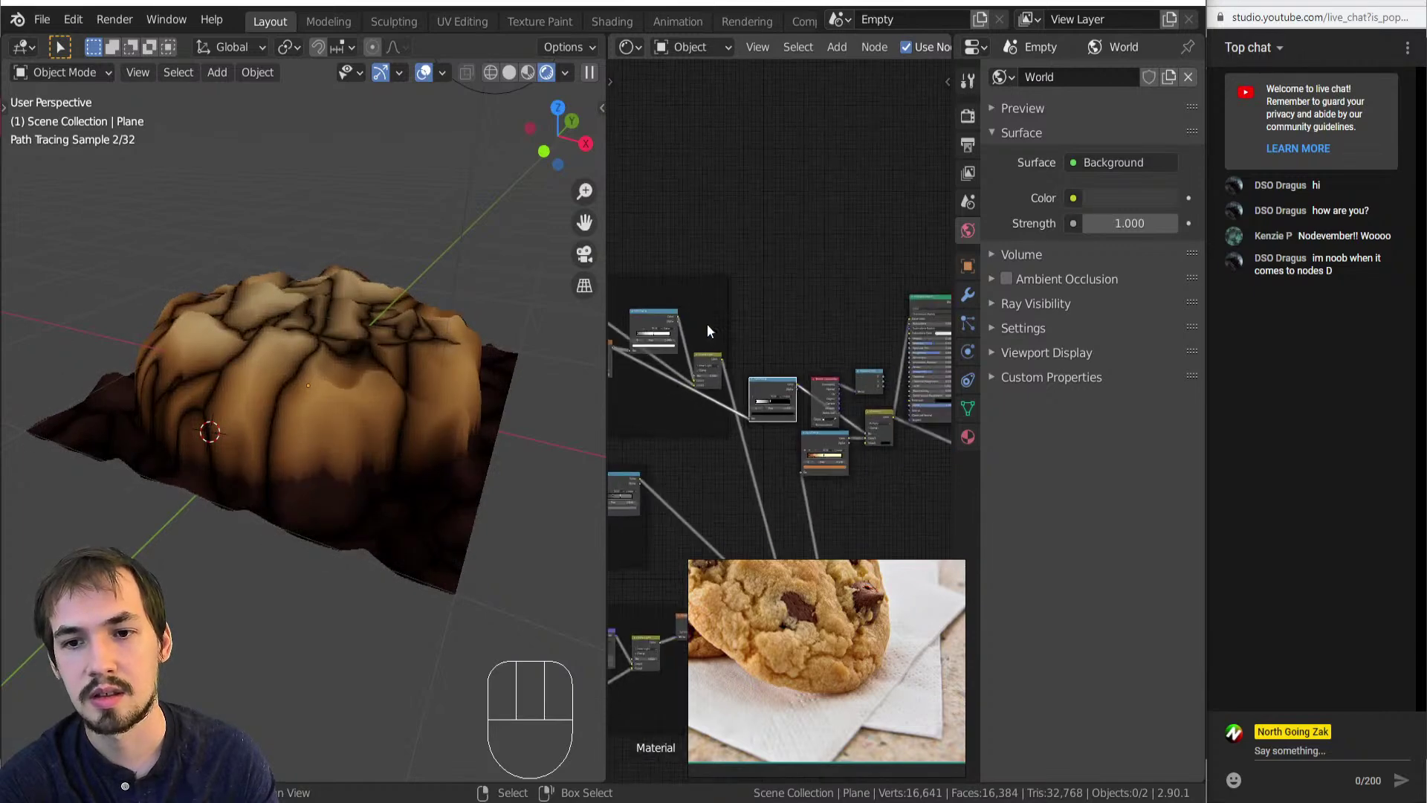
pyautogui.scroll(6, 725, 384)
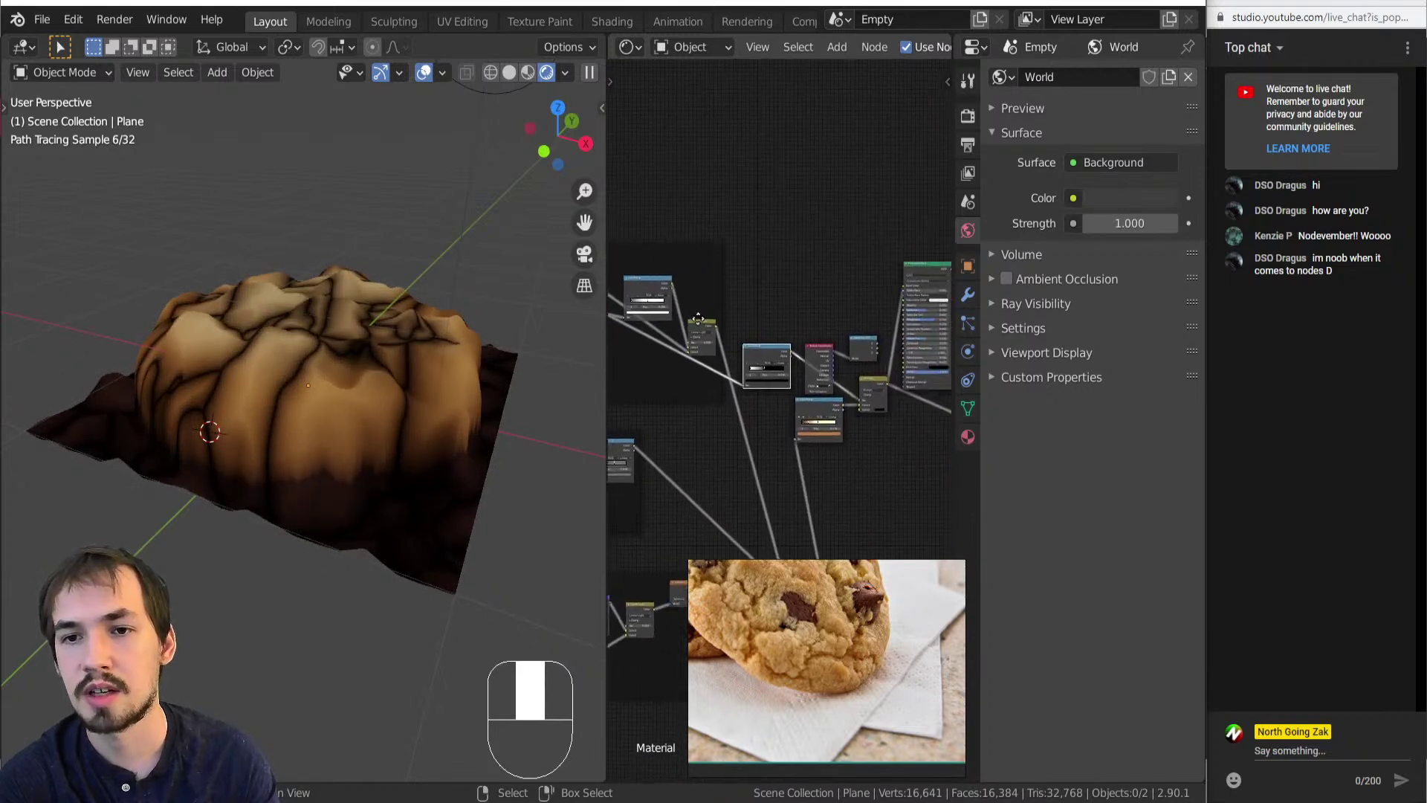
pyautogui.scroll(6, 725, 384)
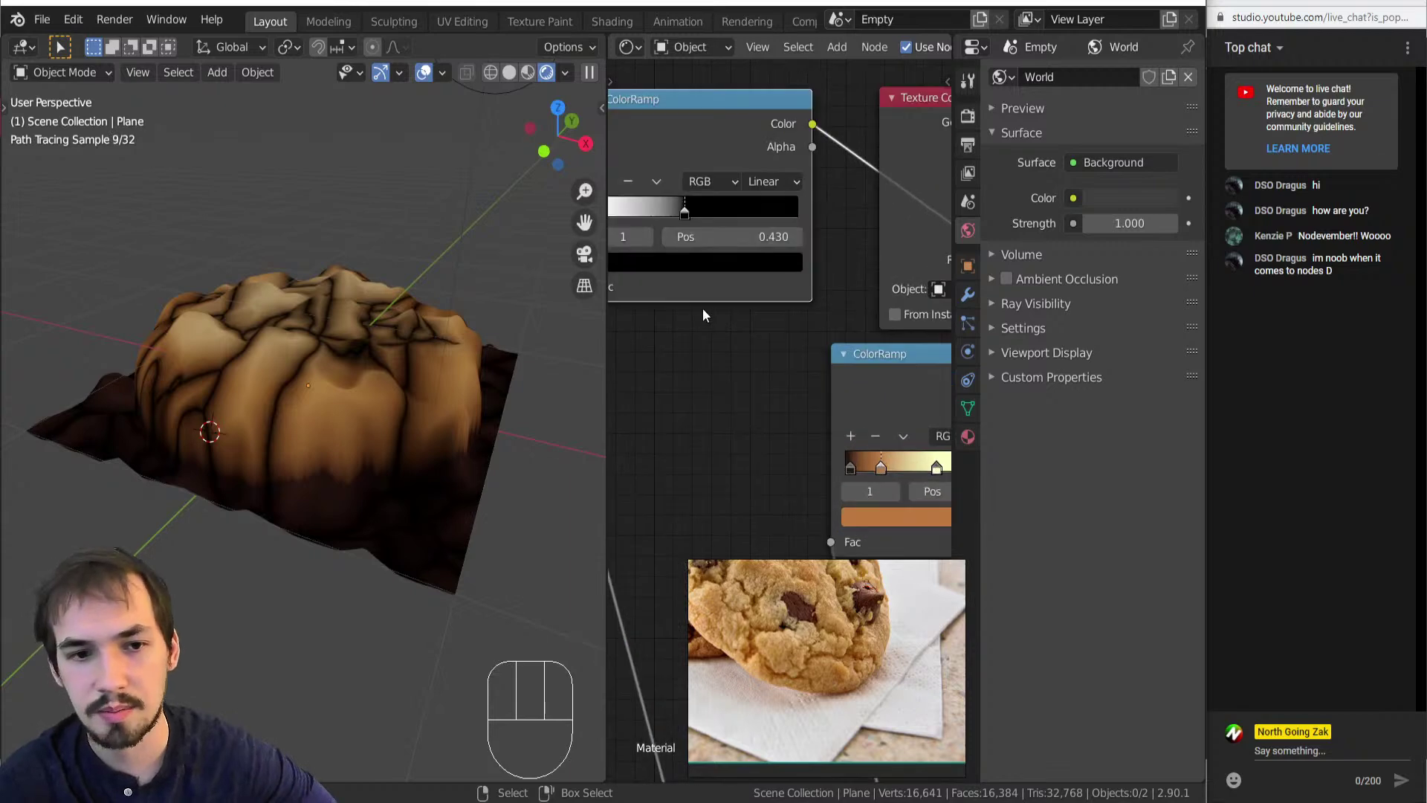
pyautogui.scroll(2, 758, 430)
pyautogui.moveTo(747, 340); pyautogui.dragTo(791, 364)
# Recolour the black stop to a bright golden orange with hue 0.111, saturation about 0.70 and value 1.000.
pyautogui.click(793, 420)
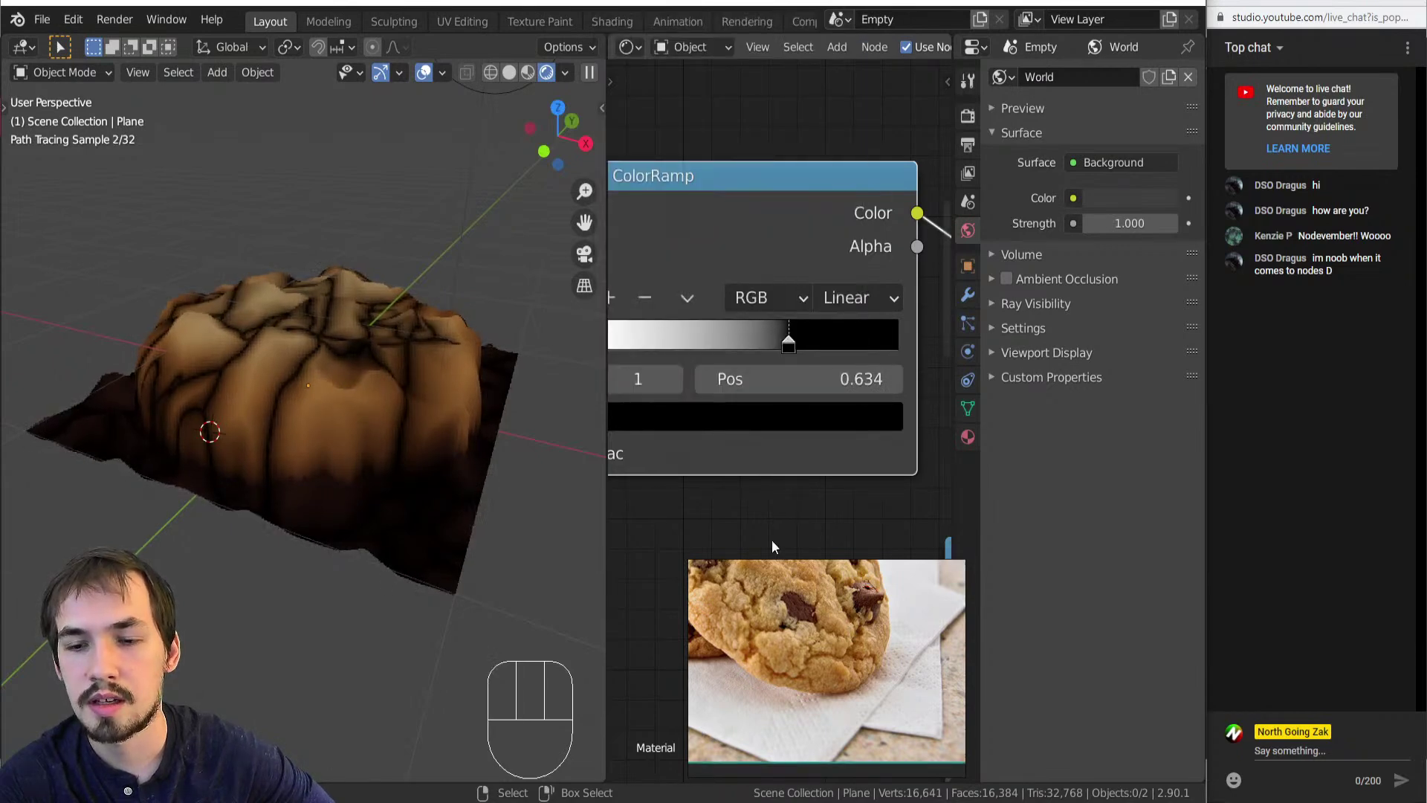
pyautogui.click(763, 409)
pyautogui.click(798, 425)
pyautogui.moveTo(693, 345)
pyautogui.mouseDown()
pyautogui.moveTo(796, 346)
pyautogui.moveTo(706, 345)
pyautogui.mouseUp()
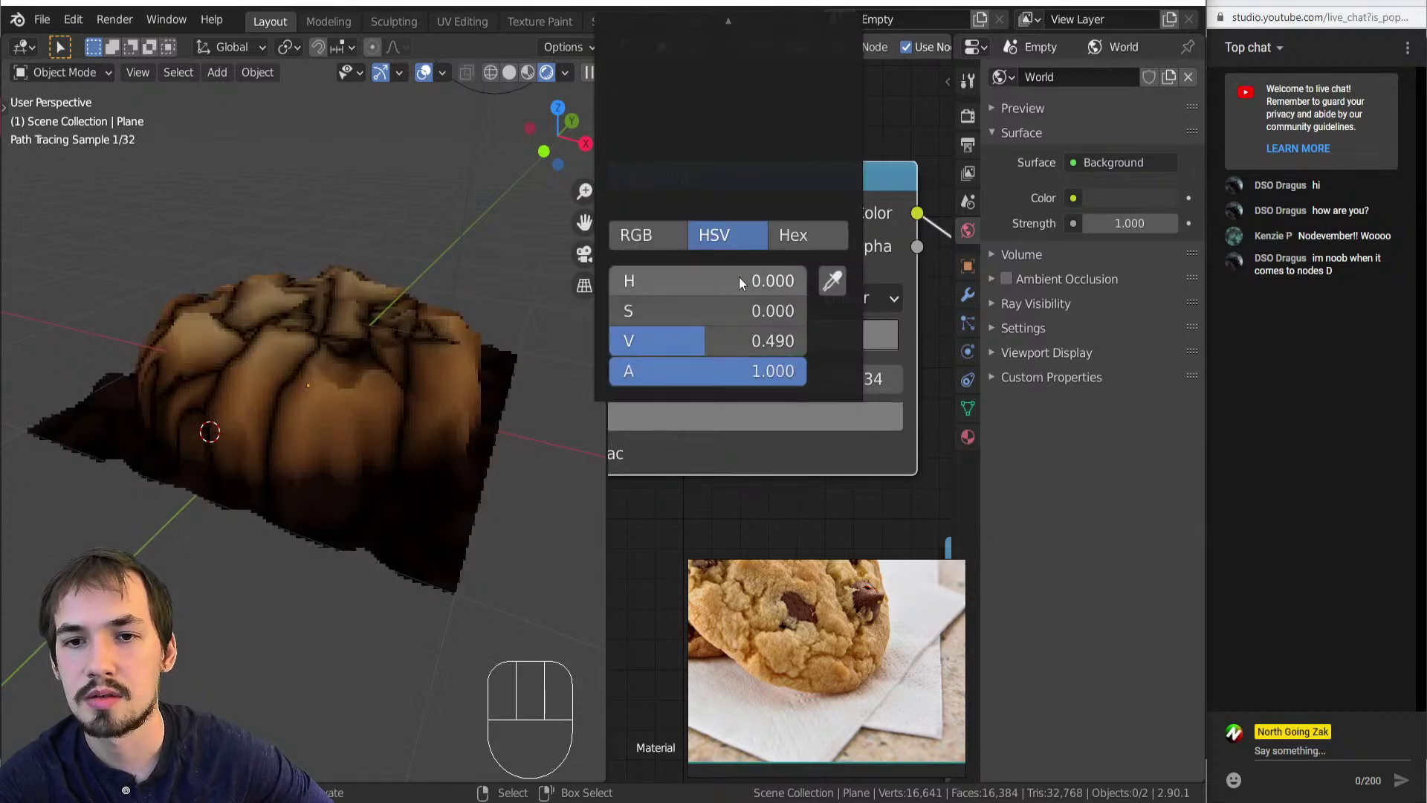
pyautogui.click(661, 243)
pyautogui.click(720, 236)
pyautogui.scroll(-5, 795, 461)
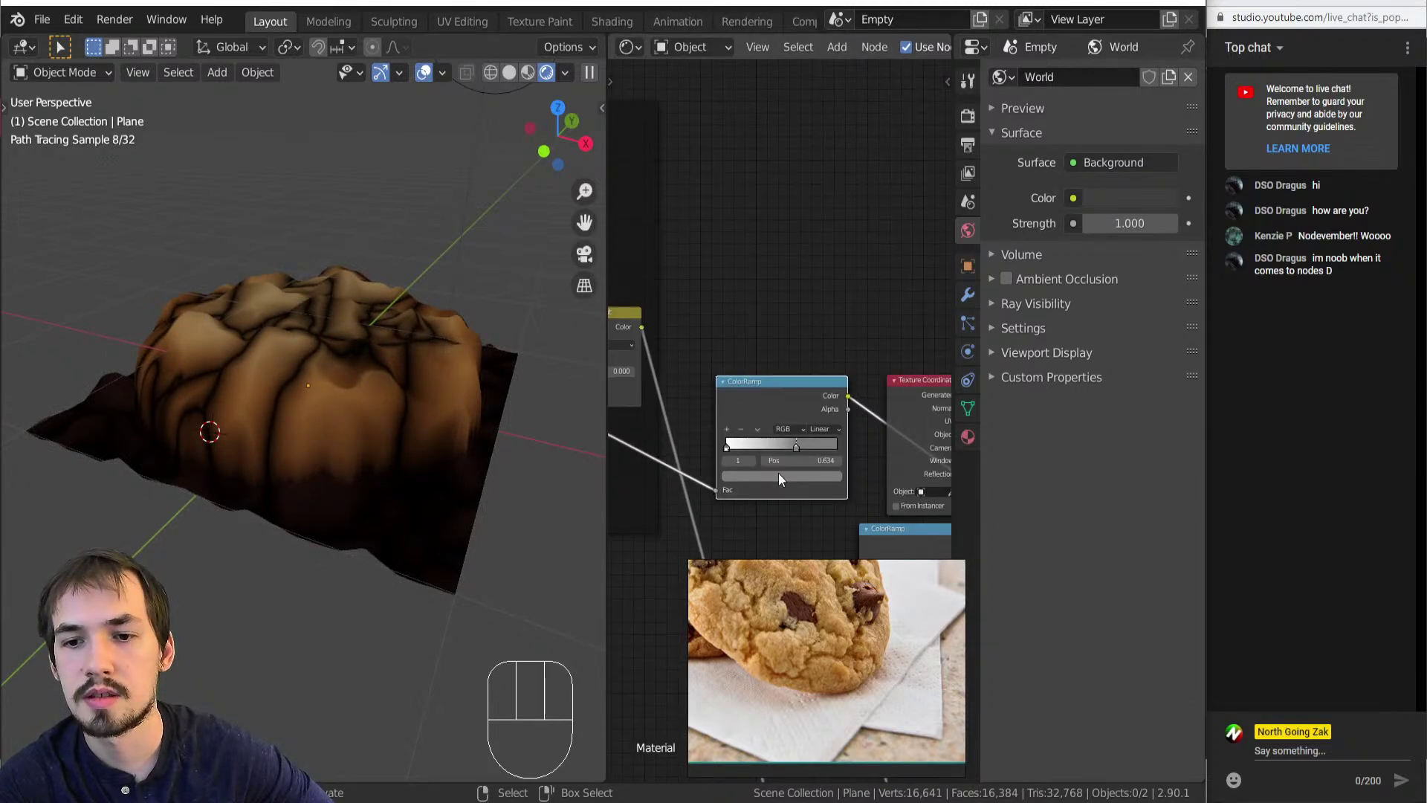
pyautogui.click(782, 474)
pyautogui.moveTo(764, 356); pyautogui.dragTo(750, 372)
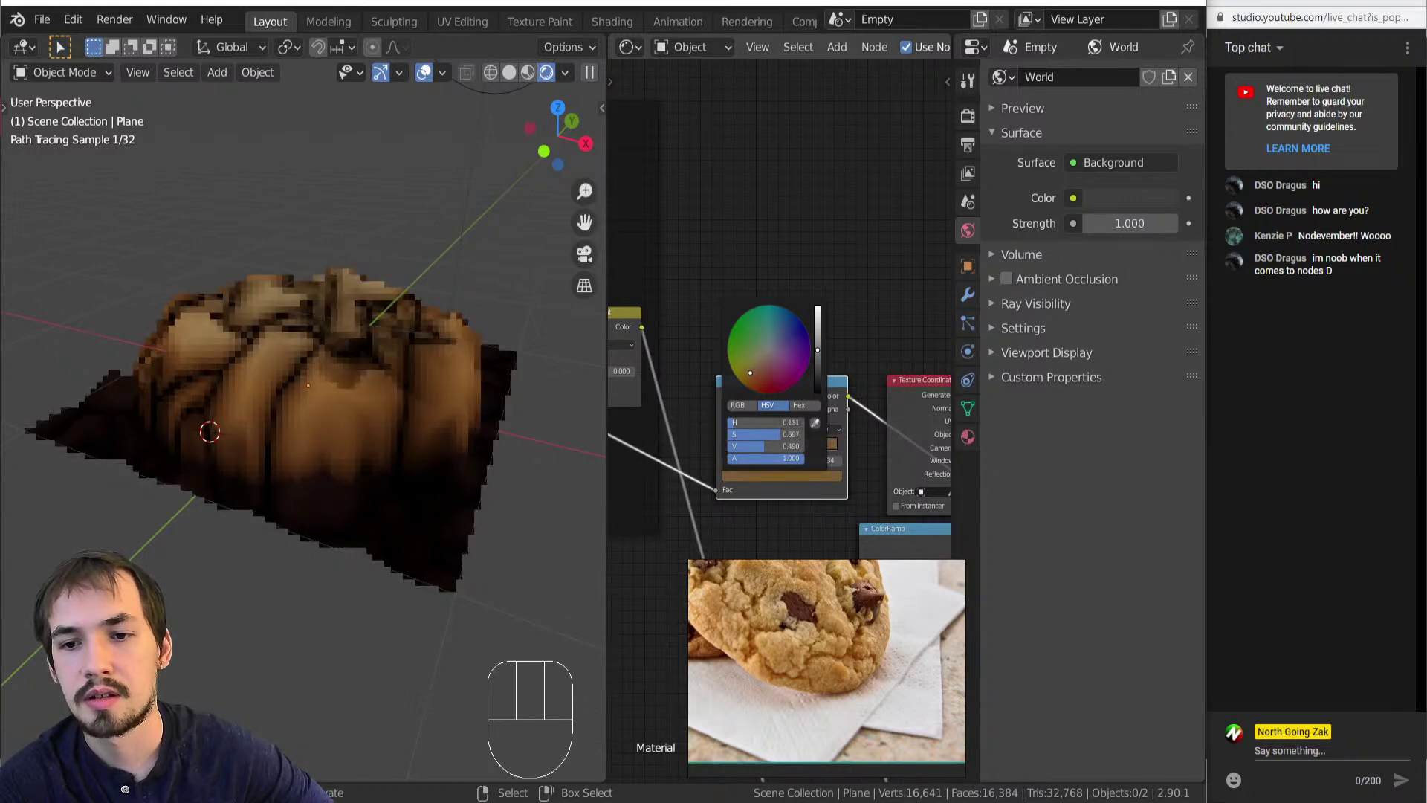
pyautogui.moveTo(754, 446); pyautogui.dragTo(793, 446)
# Feed the crack ColorRamp into the Multiply node's Color2 and raise the Multiply factor to 1.000.
pyautogui.scroll(-3, 854, 511)
pyautogui.scroll(2, 785, 470)
pyautogui.moveTo(832, 453); pyautogui.dragTo(882, 452)
pyautogui.moveTo(821, 411); pyautogui.dragTo(903, 422, button='middle')
pyautogui.scroll(4, 693, 400)
pyautogui.moveTo(693, 400); pyautogui.dragTo(801, 427, button='middle')
pyautogui.scroll(4, 878, 418)
# Move the crack ColorRamp's golden stop to position 0.000 so the ramp runs from golden to white.
pyautogui.moveTo(802, 427); pyautogui.dragTo(792, 497)
pyautogui.click(779, 487)
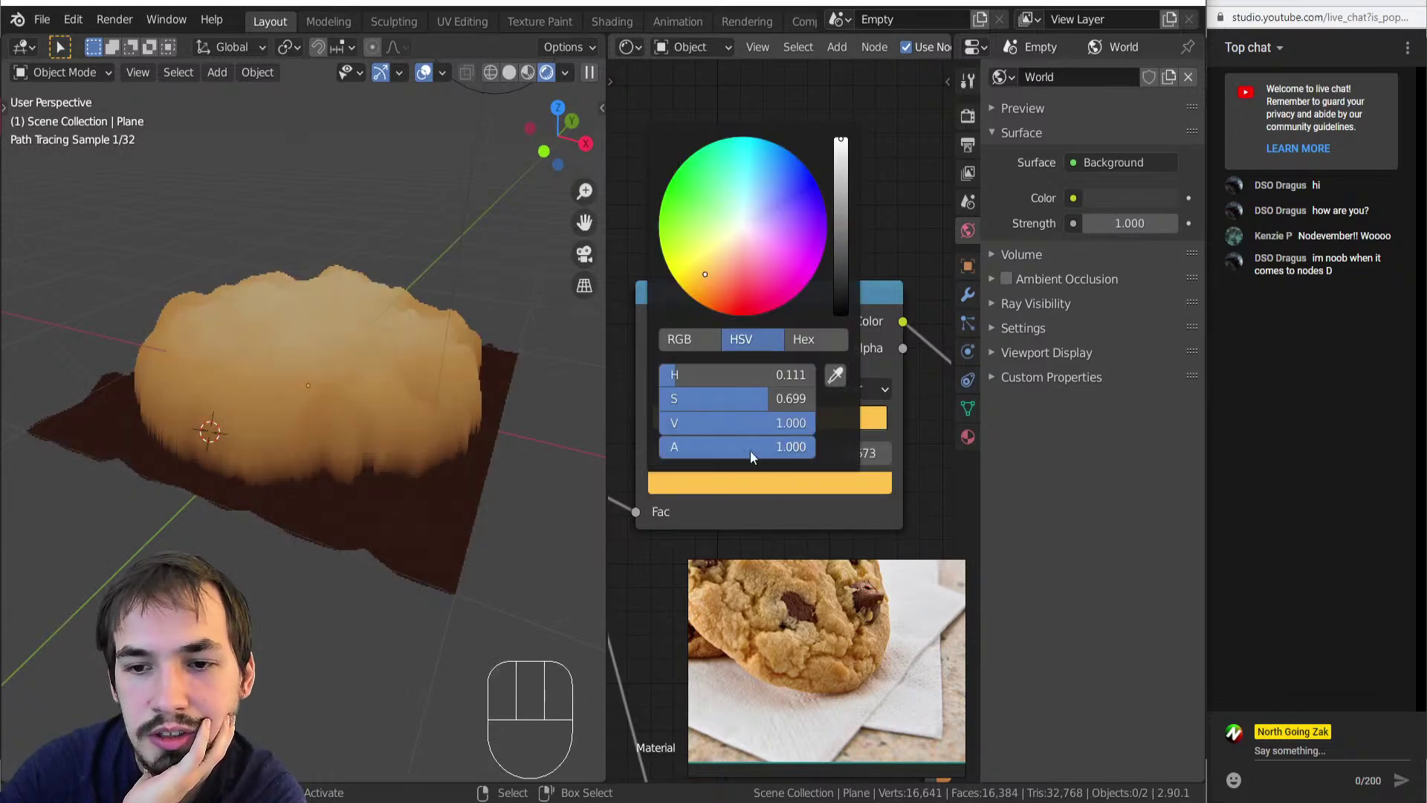
pyautogui.moveTo(810, 425); pyautogui.dragTo(630, 413)
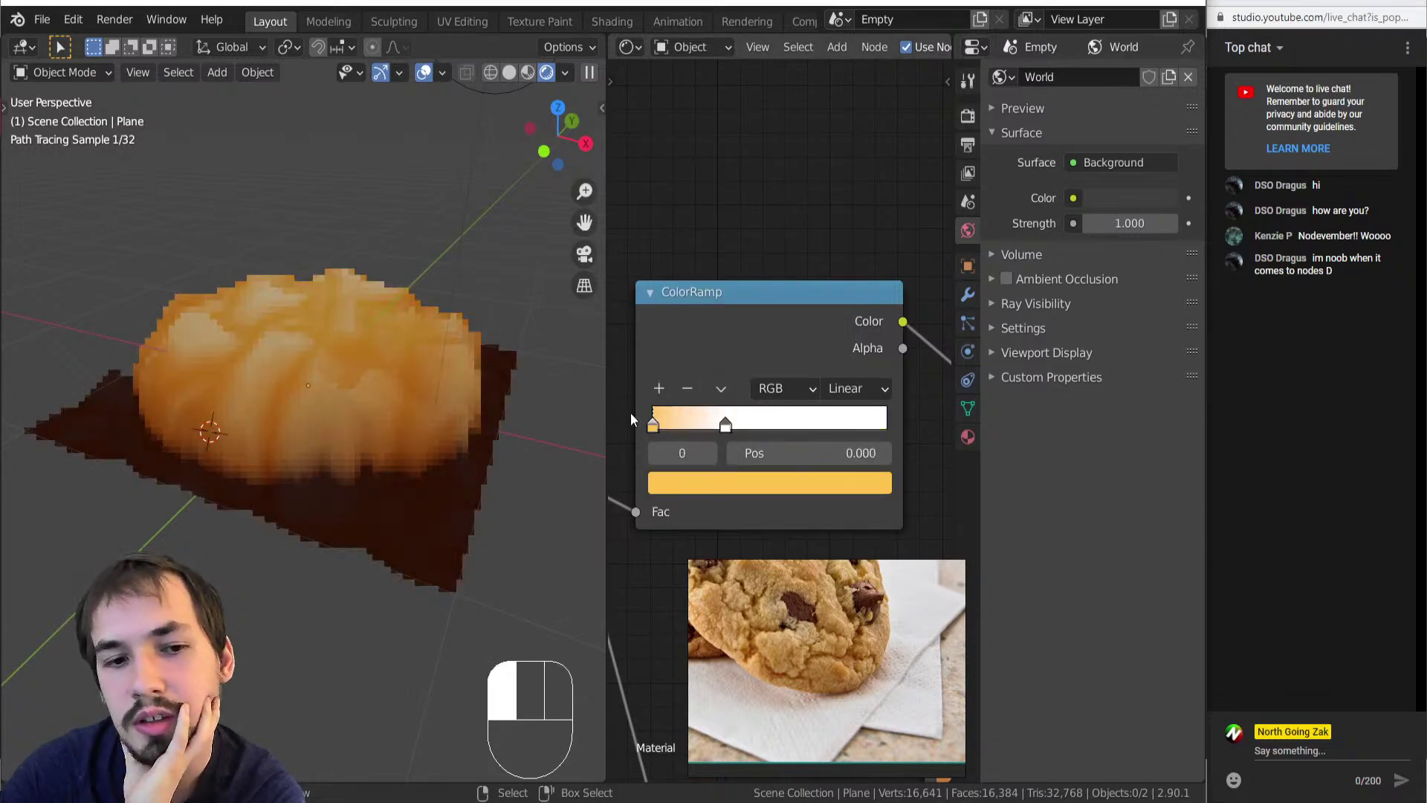
# Recolour the ramp's first stop to a pale yellow with hue 0.142 and saturation 0.301, and darken it slightly.
pyautogui.click(776, 482)
pyautogui.moveTo(726, 269); pyautogui.dragTo(722, 242)
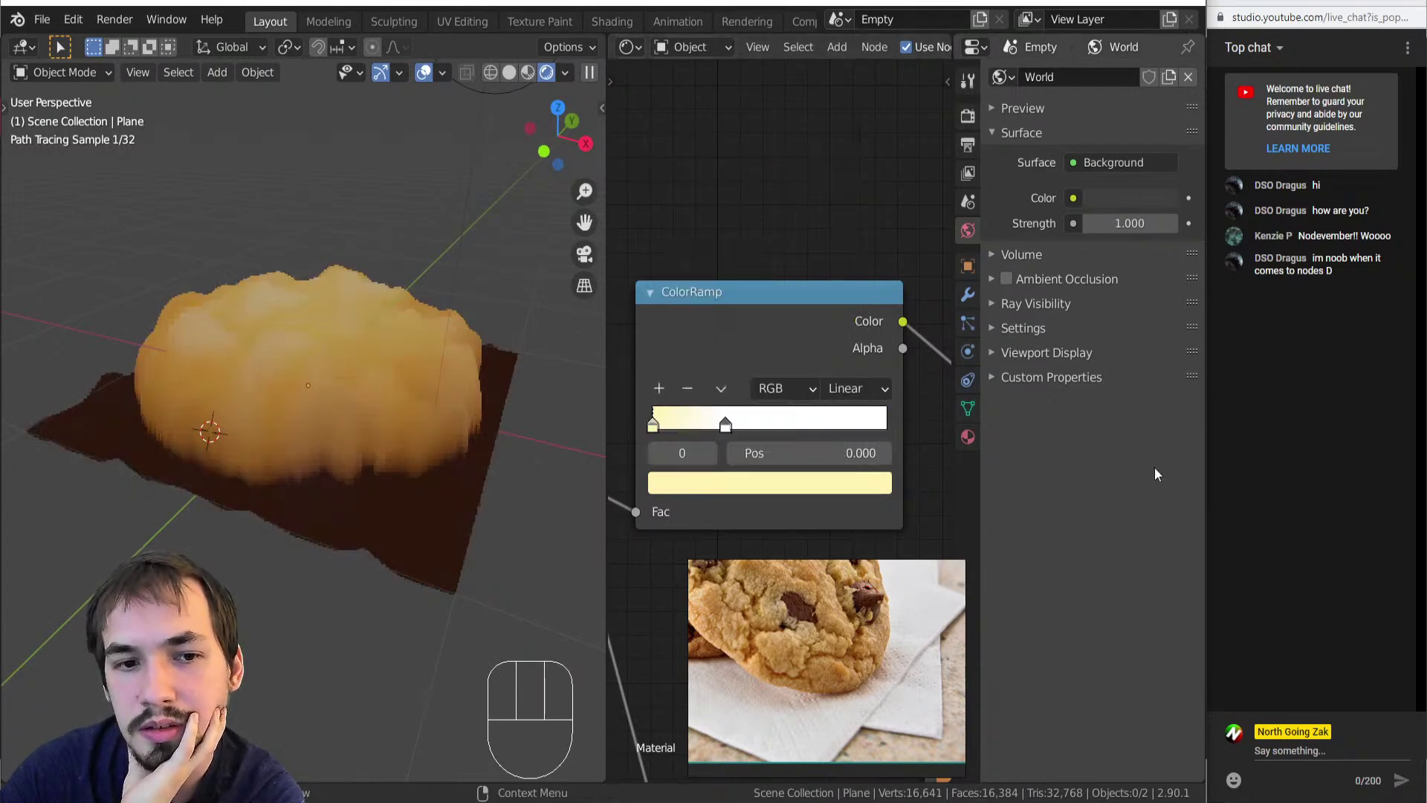
pyautogui.click(785, 491)
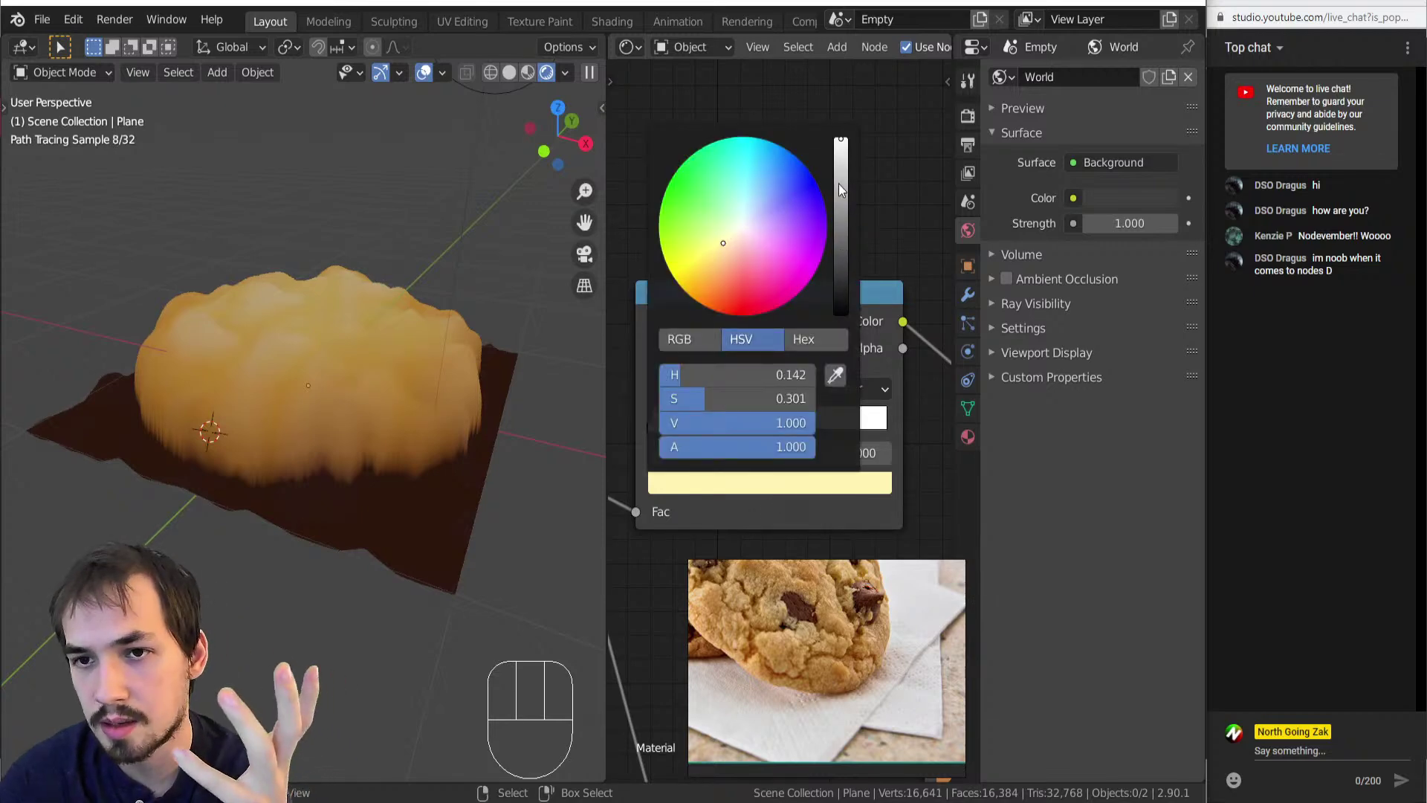
pyautogui.click(840, 204)
pyautogui.moveTo(675, 423); pyautogui.dragTo(712, 423)
# Fine-tune the first stop's red channel in RGB mode, ending on a muted olive yellow.
pyautogui.click(704, 340)
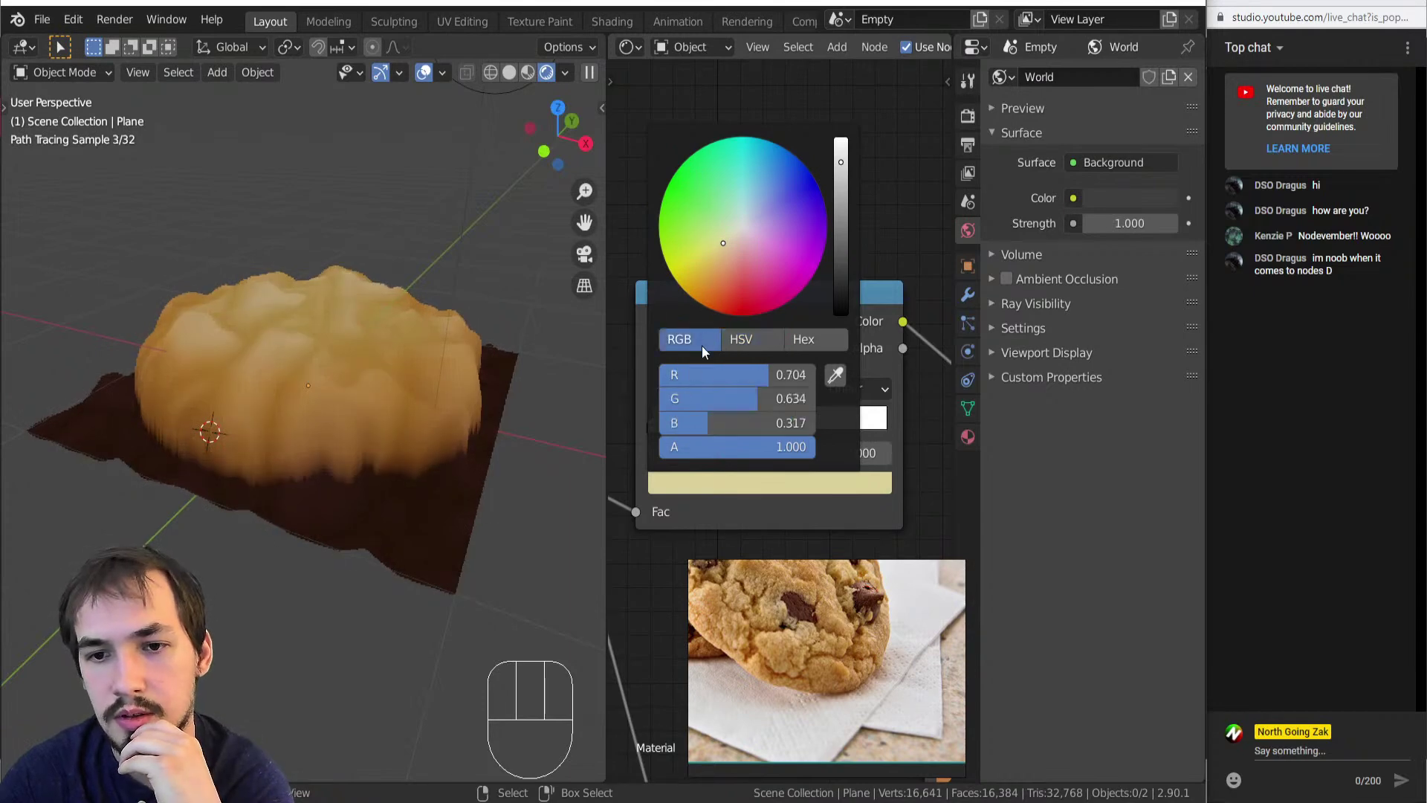
pyautogui.moveTo(706, 375); pyautogui.dragTo(728, 374)
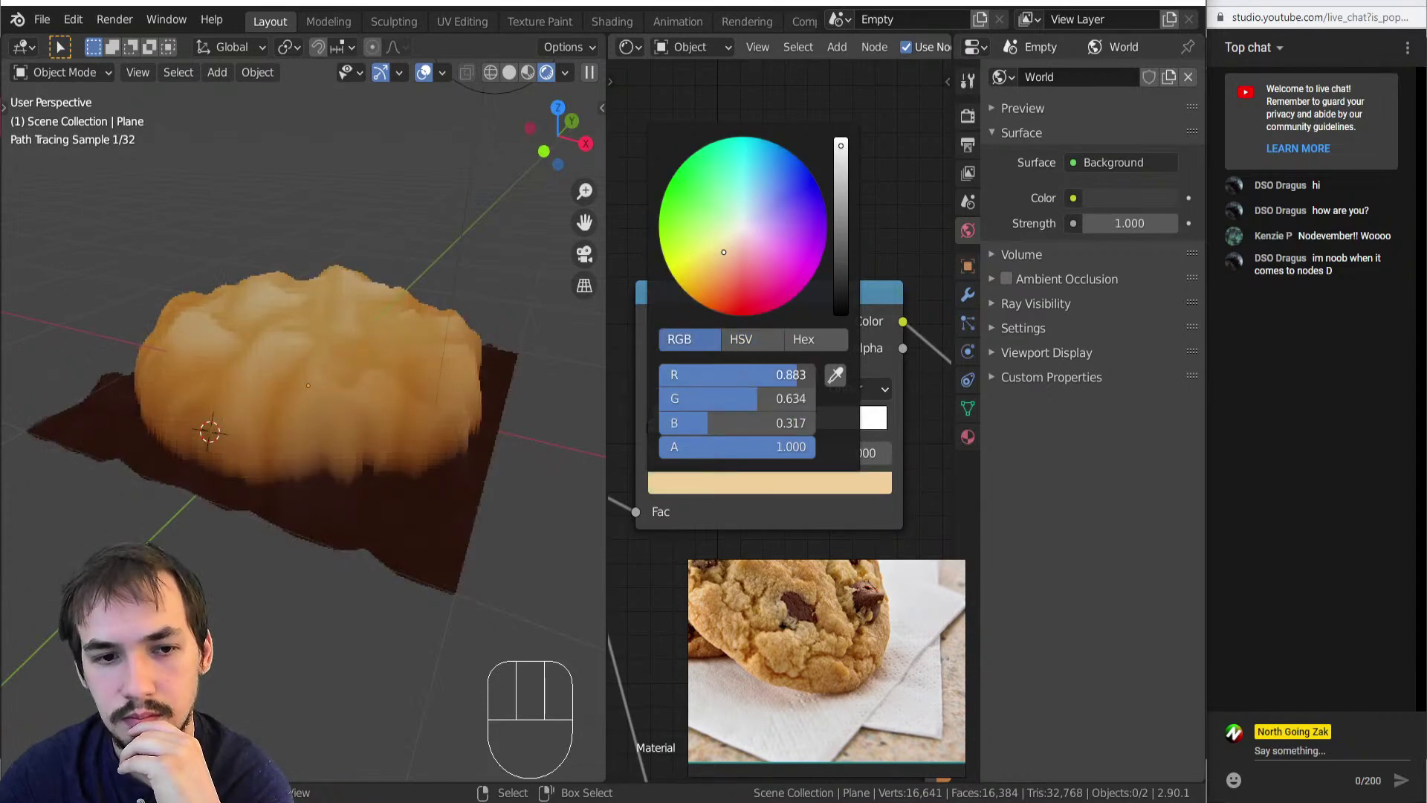
pyautogui.click(789, 484)
pyautogui.moveTo(773, 375); pyautogui.dragTo(739, 375)
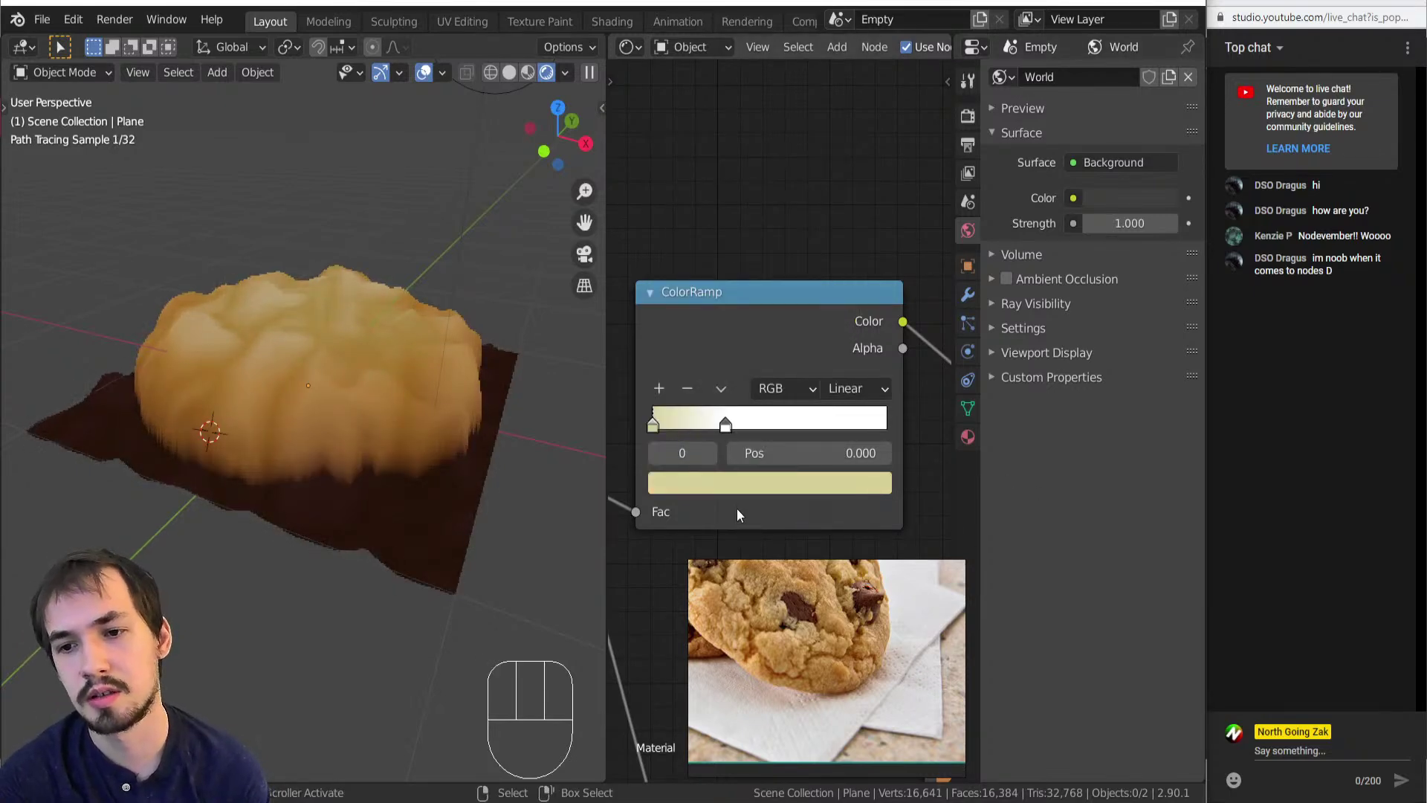
pyautogui.scroll(-8, 737, 508)
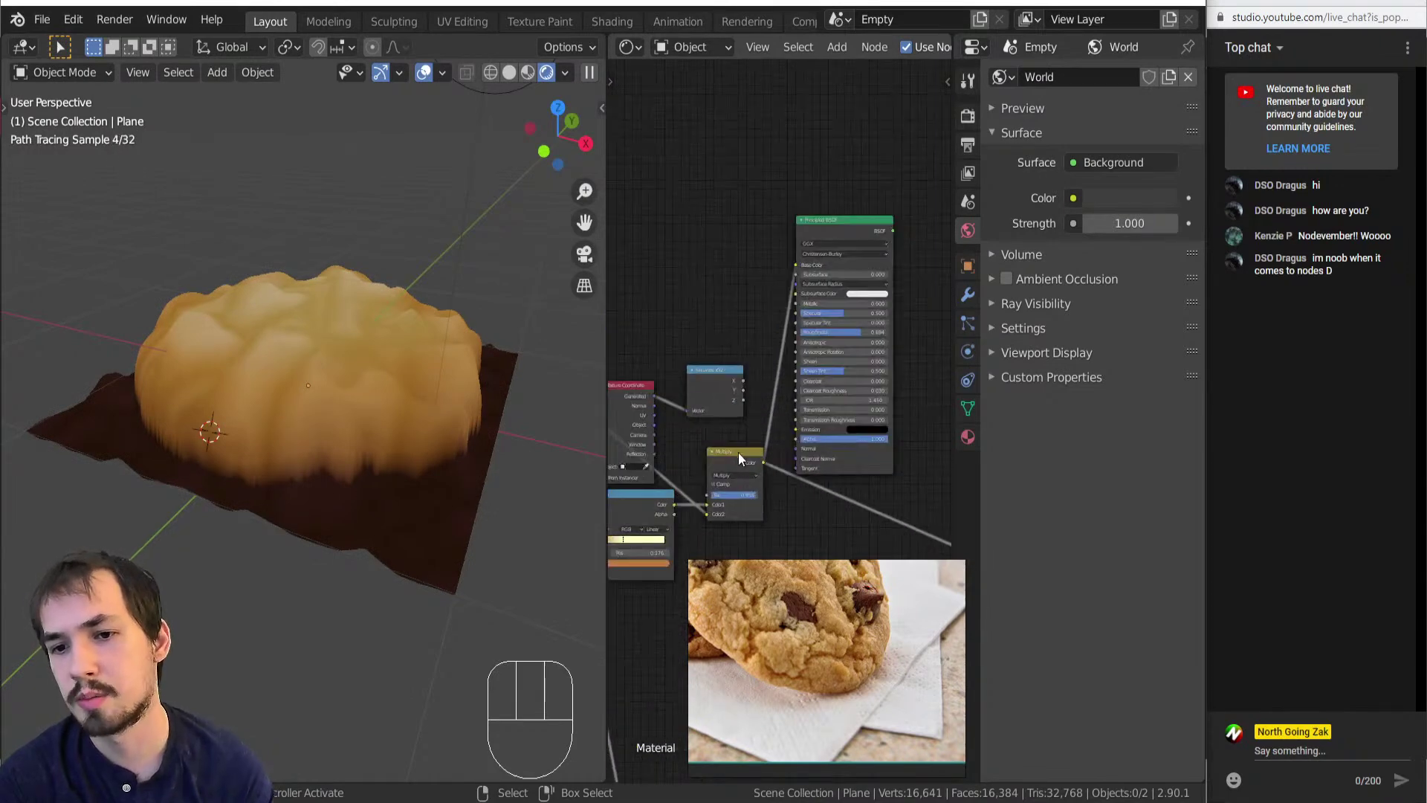
# Switch the viewport preview back to the Principled BSDF output and inspect the shaded cookie from above.
pyautogui.scroll(6, 773, 424)
pyautogui.keyDown('ctrl'); pyautogui.keyDown('shift'); pyautogui.click(884, 128); pyautogui.keyUp('shift'); pyautogui.keyUp('ctrl')
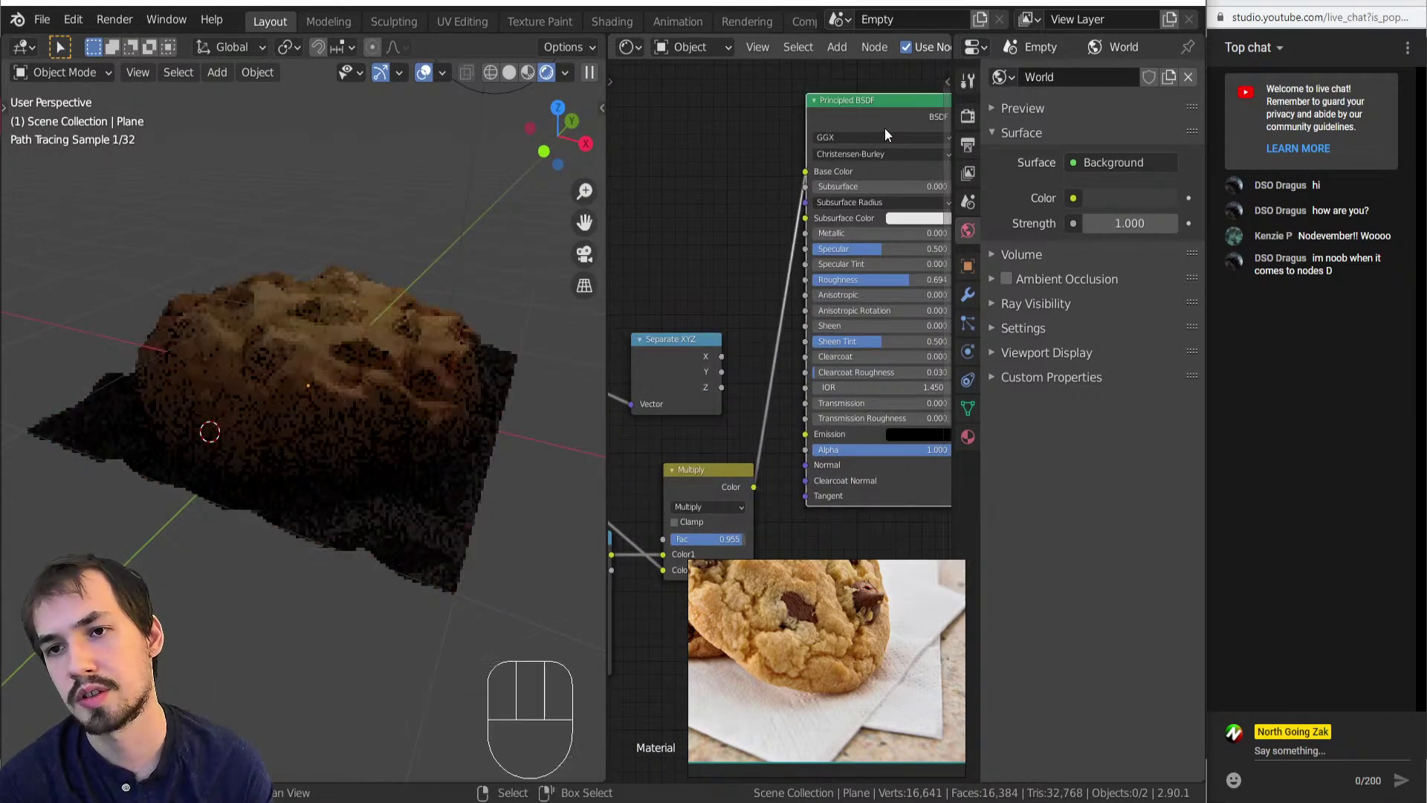
pyautogui.moveTo(415, 488)
pyautogui.mouseDown(button='middle')
pyautogui.moveTo(408, 529)
pyautogui.moveTo(412, 514)
pyautogui.mouseUp(button='middle')
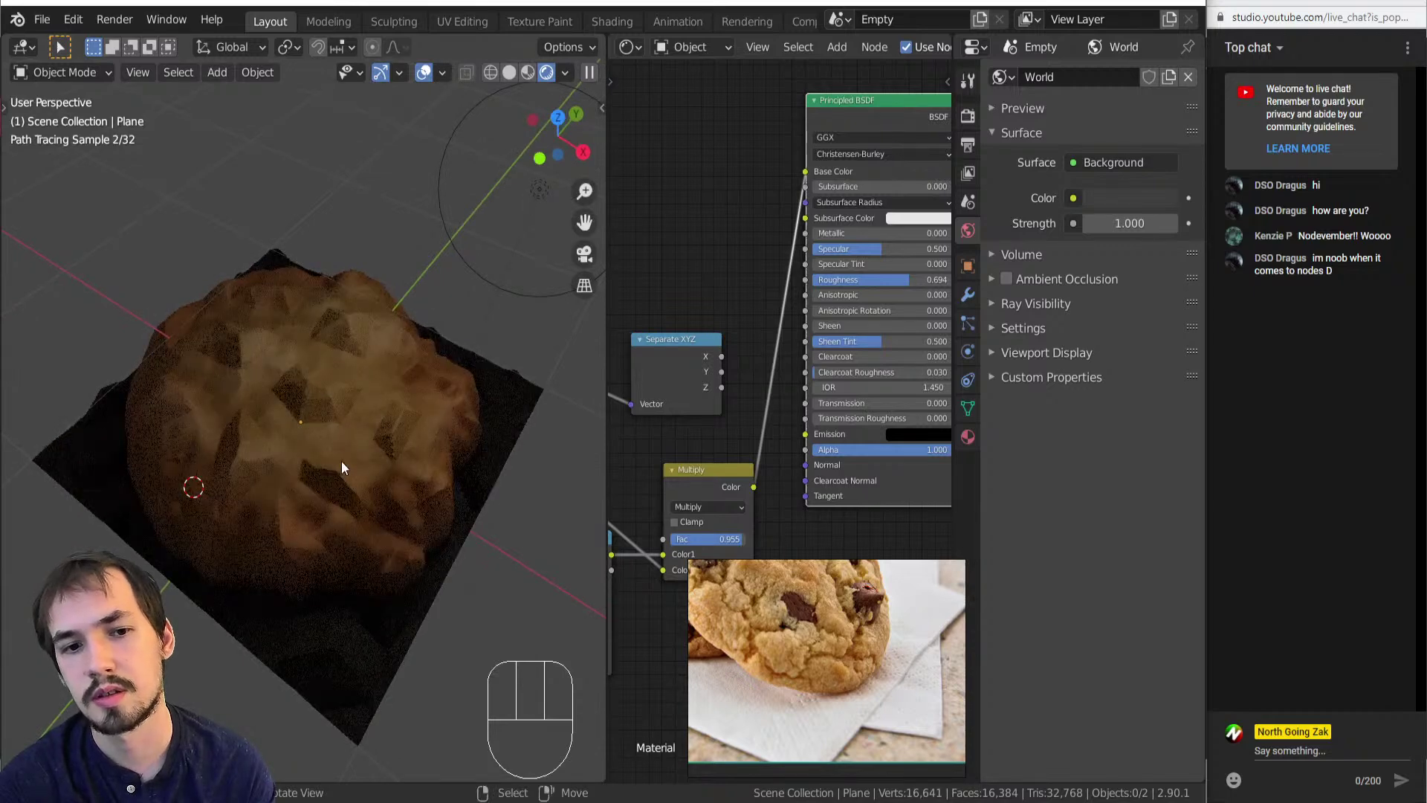
pyautogui.moveTo(681, 406); pyautogui.dragTo(813, 310, button='middle')
pyautogui.scroll(4, 676, 302)
pyautogui.scroll(-5, 673, 251)
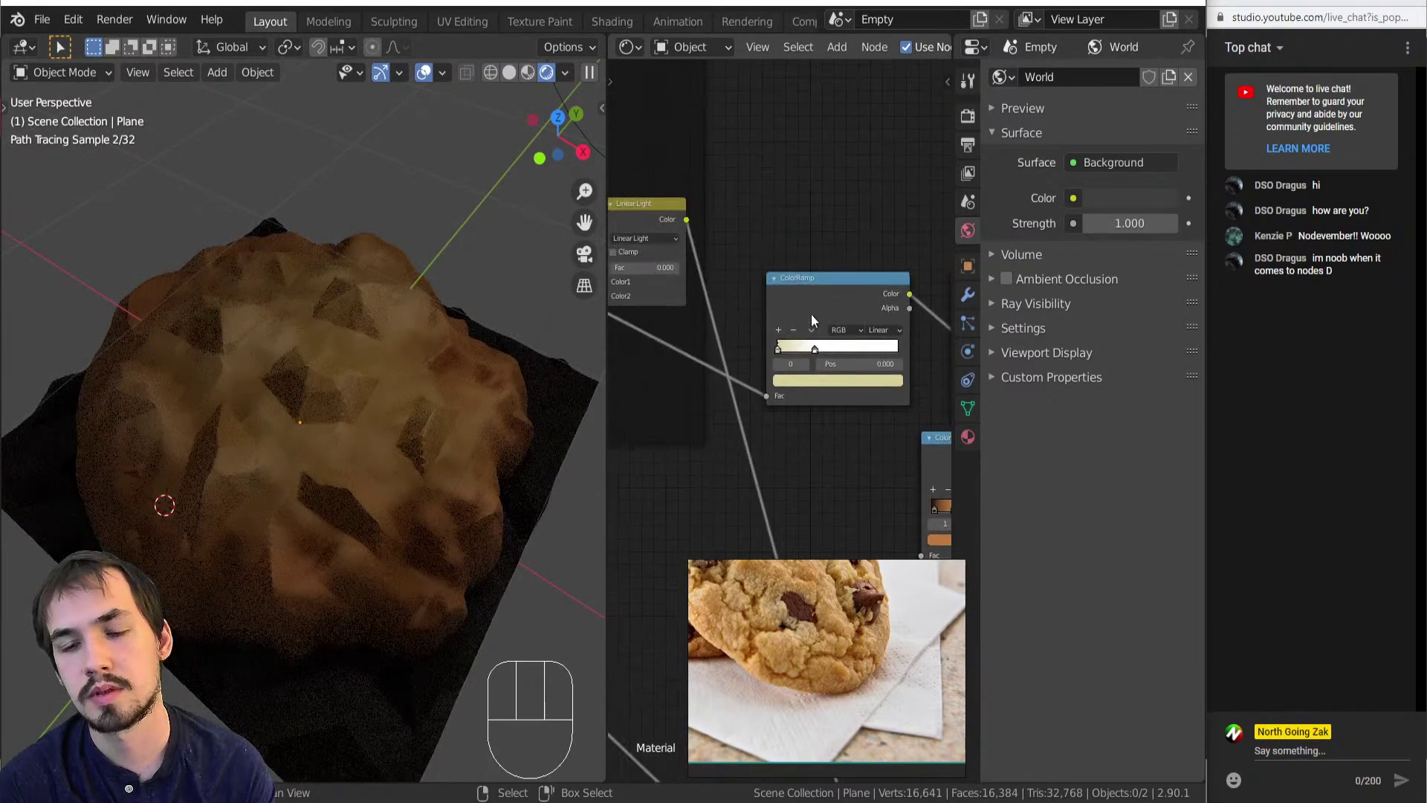
# Shift the crack ColorRamp's pale yellow stop slightly towards white, then add a new stop at position 0.000.
pyautogui.scroll(6, 803, 357)
pyautogui.moveTo(793, 372); pyautogui.dragTo(774, 420, button='middle')
pyautogui.scroll(3, 758, 364)
pyautogui.scroll(1, 760, 364)
pyautogui.moveTo(756, 360); pyautogui.dragTo(772, 356)
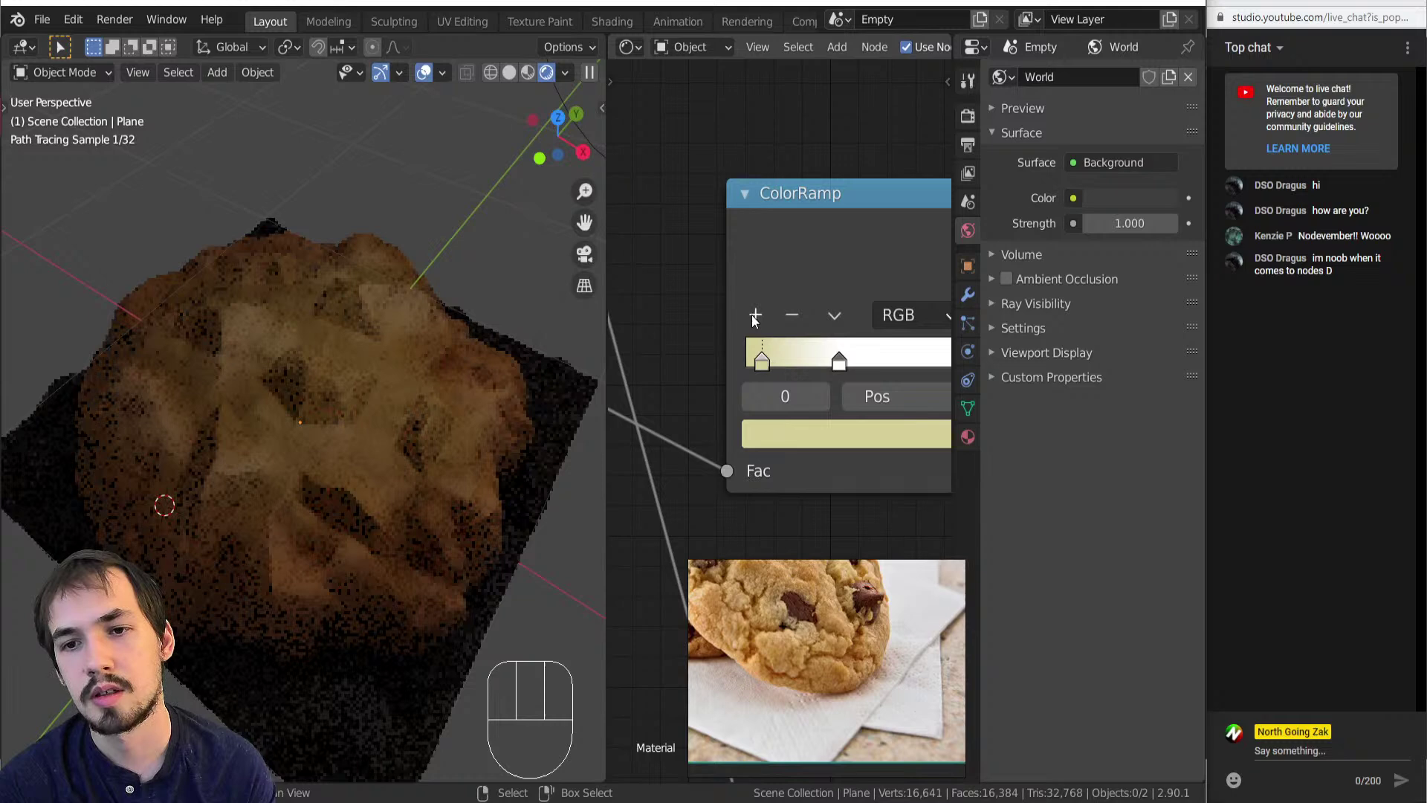
pyautogui.click(753, 320)
pyautogui.moveTo(800, 362); pyautogui.dragTo(723, 360)
# Recolour the new first stop in HSV mode to an orange-pink with hue 0.062 and darken it to a muted brown.
pyautogui.moveTo(822, 461); pyautogui.dragTo(693, 470, button='middle')
pyautogui.click(726, 452)
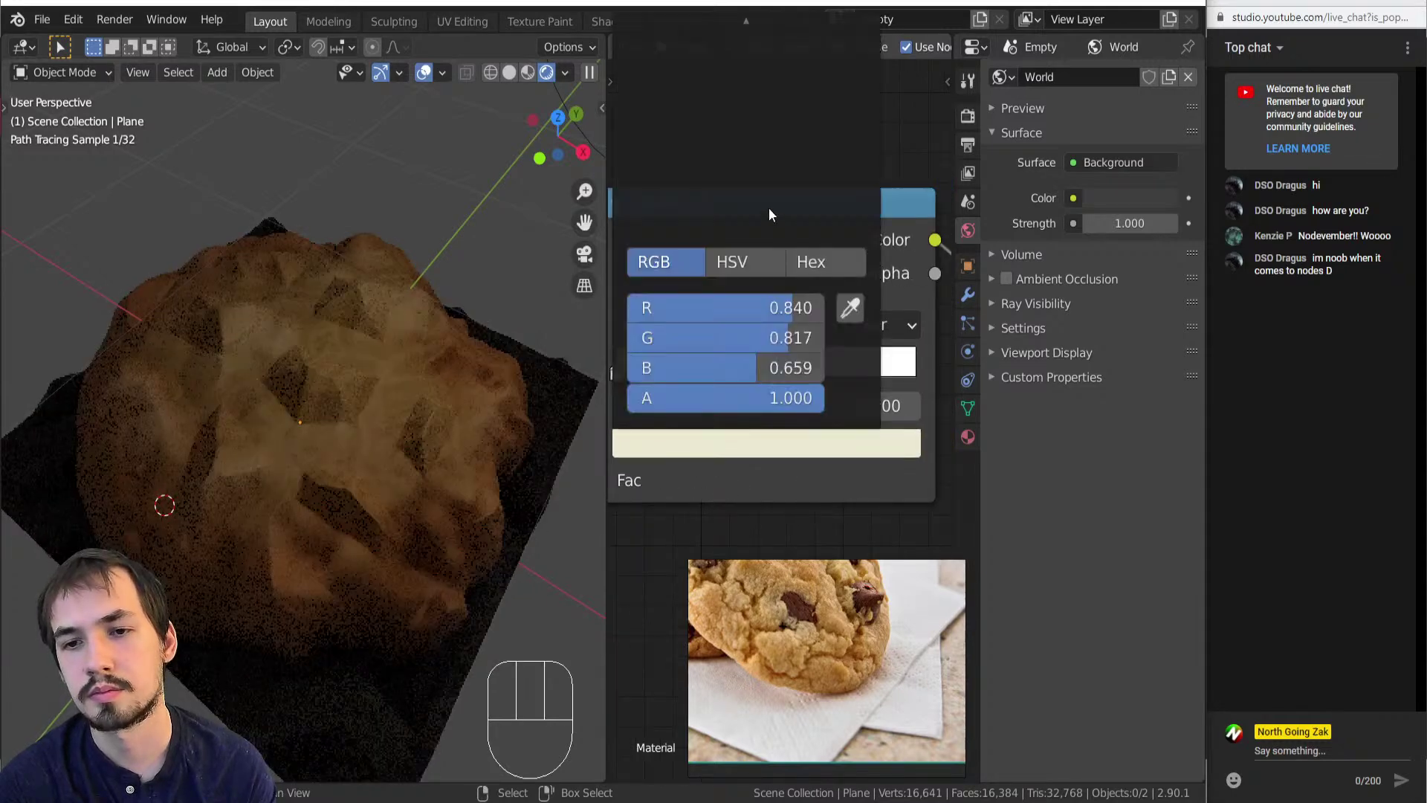
pyautogui.click(735, 261)
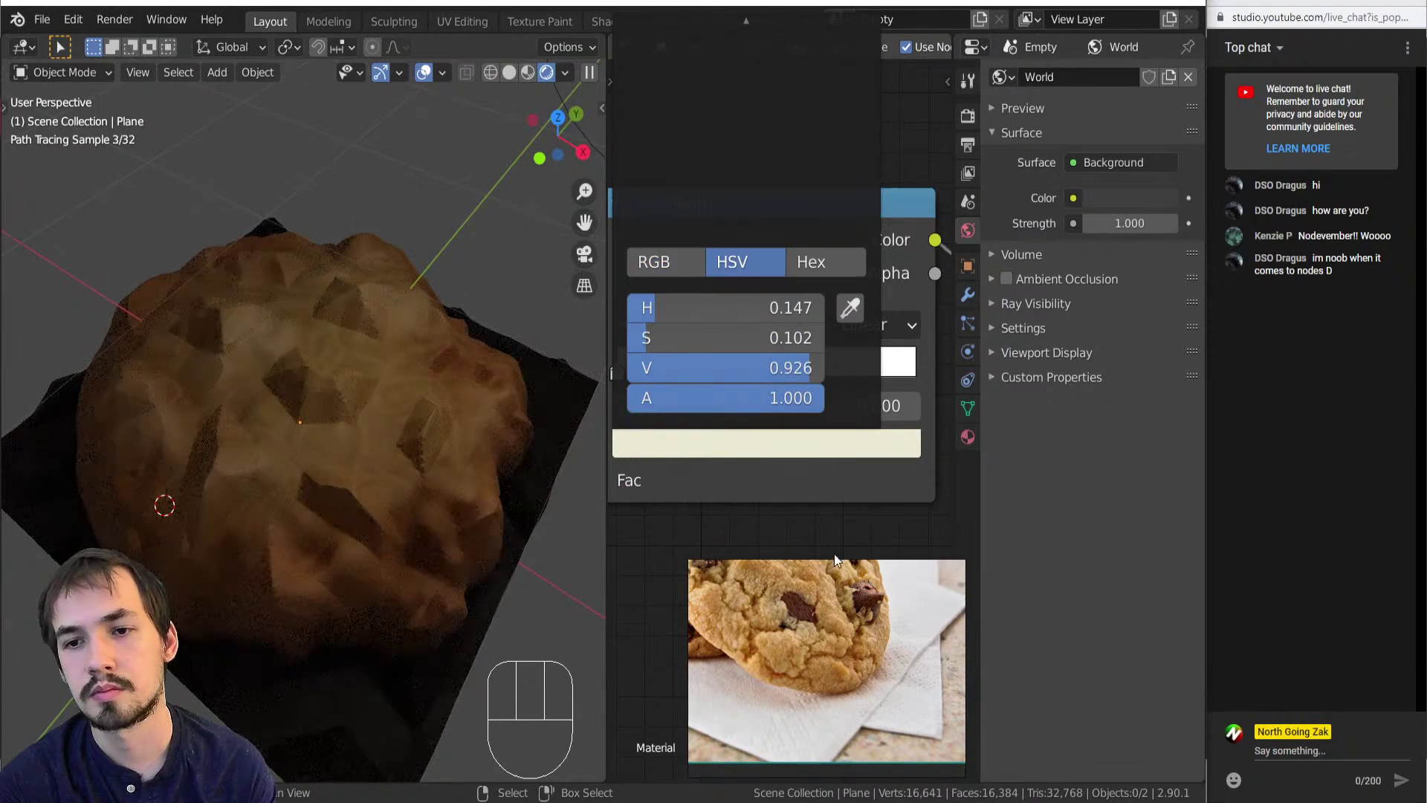
pyautogui.scroll(-4, 839, 479)
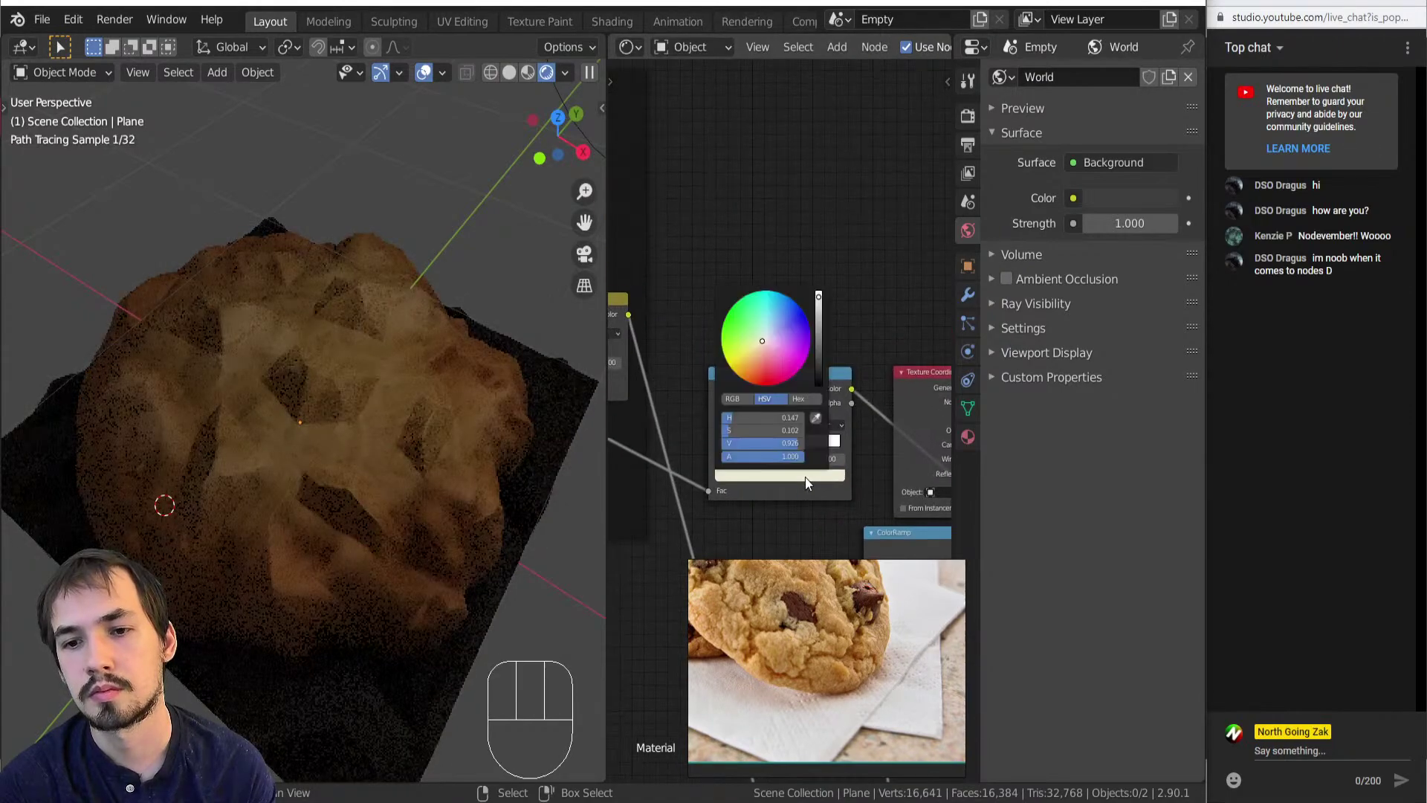
pyautogui.moveTo(766, 345); pyautogui.dragTo(759, 356)
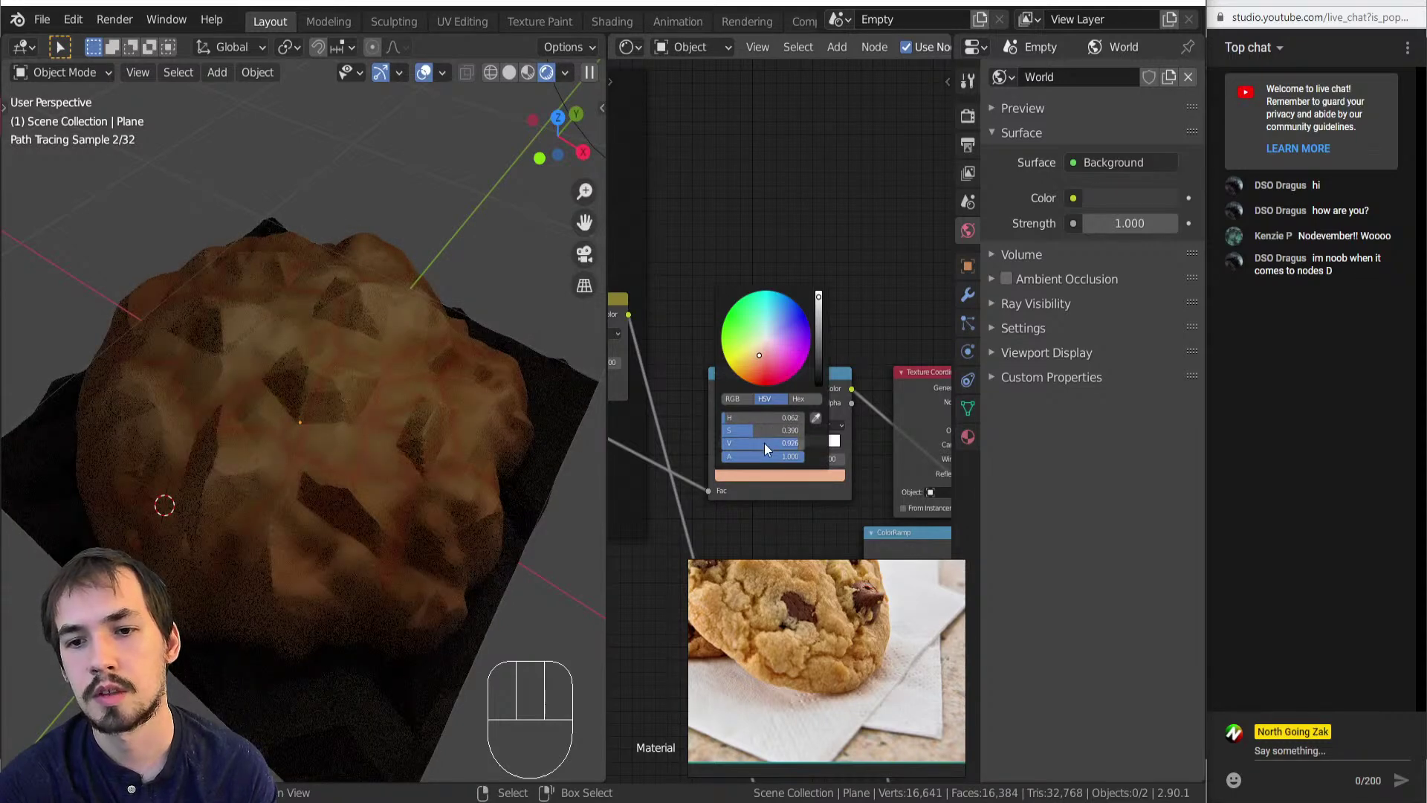
pyautogui.moveTo(818, 296)
pyautogui.mouseDown()
pyautogui.moveTo(819, 362)
pyautogui.moveTo(818, 323)
pyautogui.mouseUp()
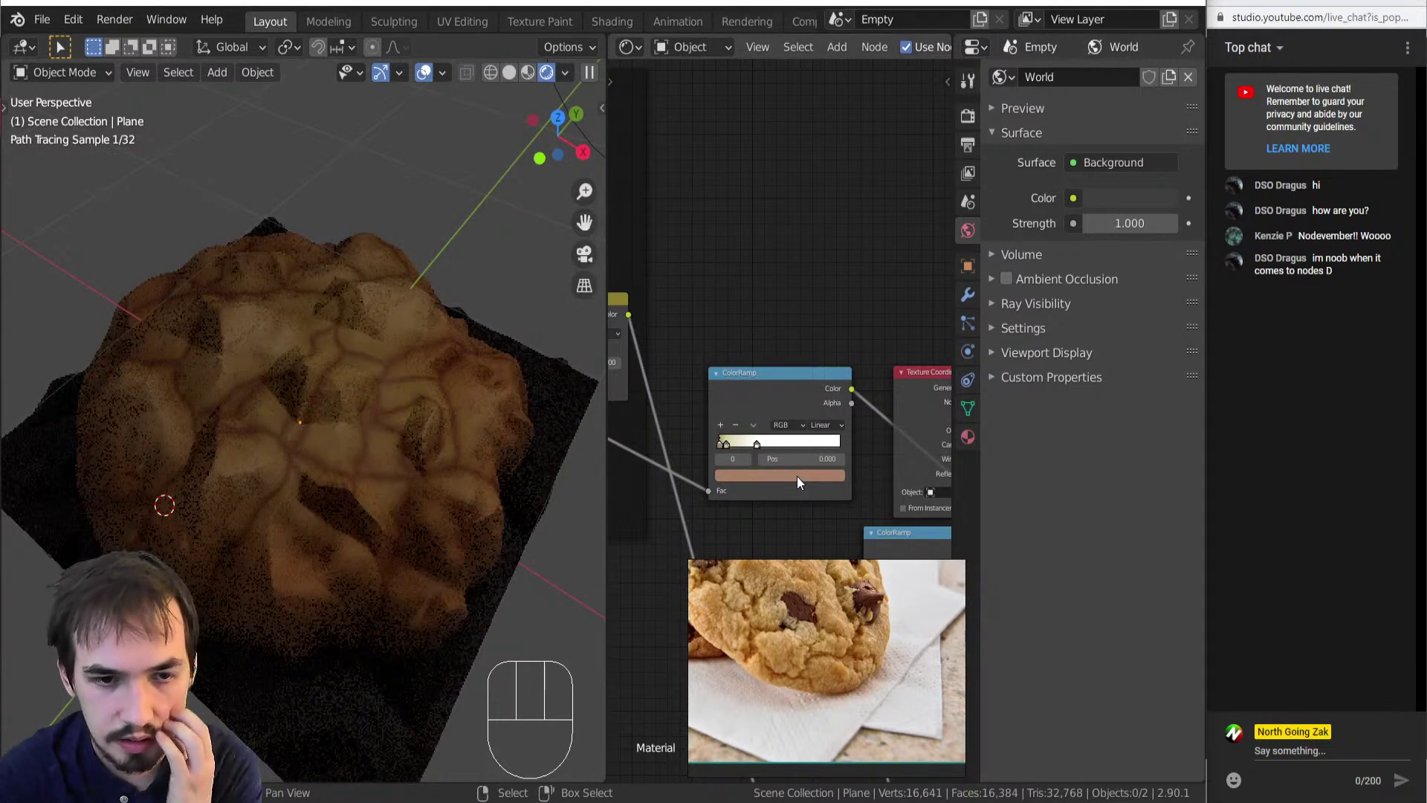
# Set the crack ramp's pale yellow middle stop to position 0.116 and check the cracks from a lower angle.
pyautogui.scroll(2, 775, 468)
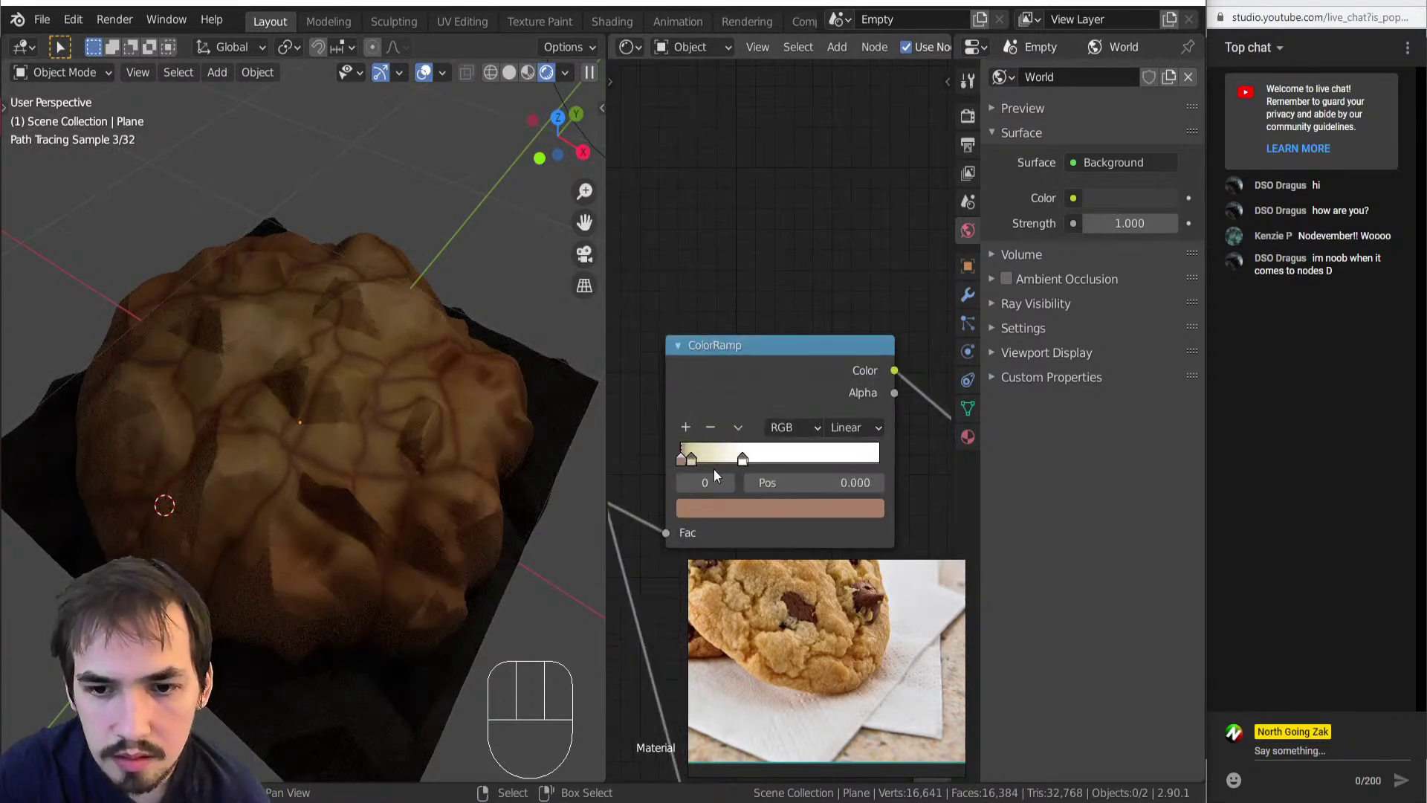
pyautogui.moveTo(689, 455); pyautogui.dragTo(709, 457)
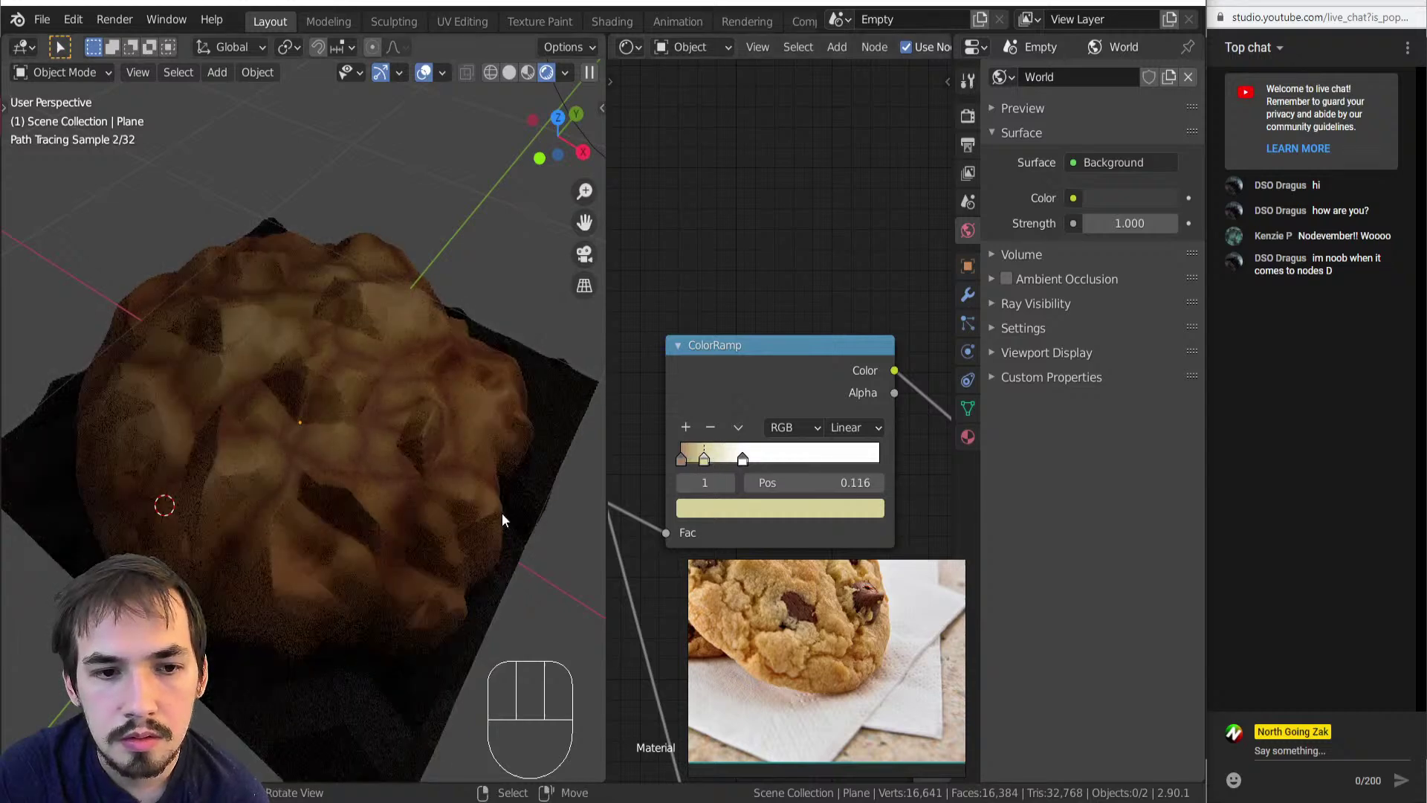
pyautogui.scroll(-4, 501, 514)
pyautogui.moveTo(399, 470); pyautogui.dragTo(386, 466, button='middle')
pyautogui.scroll(5, 386, 467)
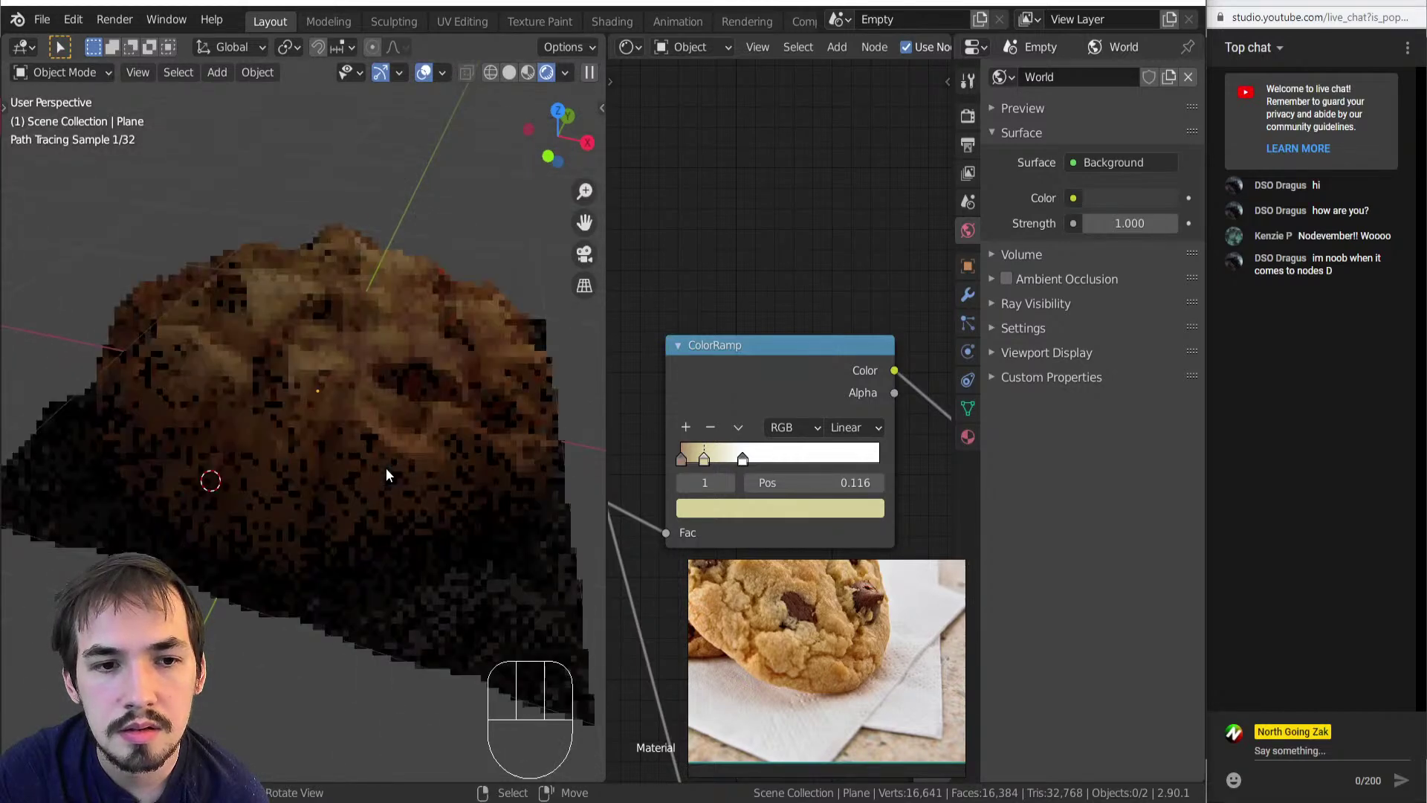
# Move the colour nodes up beside the Principled BSDF and delete the unused Texture Coordinate and Separate XYZ nodes.
pyautogui.scroll(-12, 785, 457)
pyautogui.moveTo(907, 443); pyautogui.dragTo(742, 353, button='middle')
pyautogui.scroll(-5, 690, 351)
pyautogui.scroll(2, 717, 440)
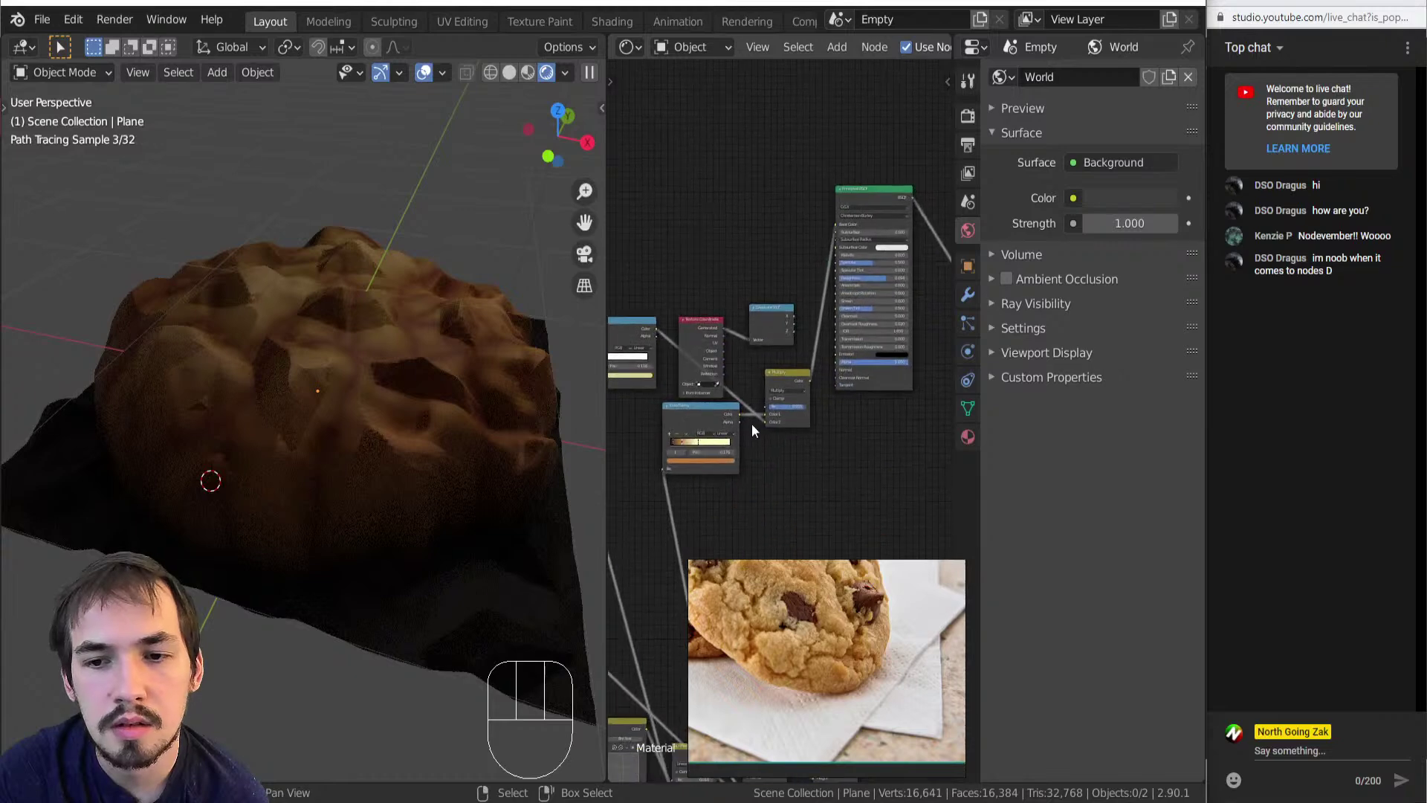
pyautogui.scroll(-1, 750, 420)
pyautogui.moveTo(638, 297); pyautogui.dragTo(791, 468)
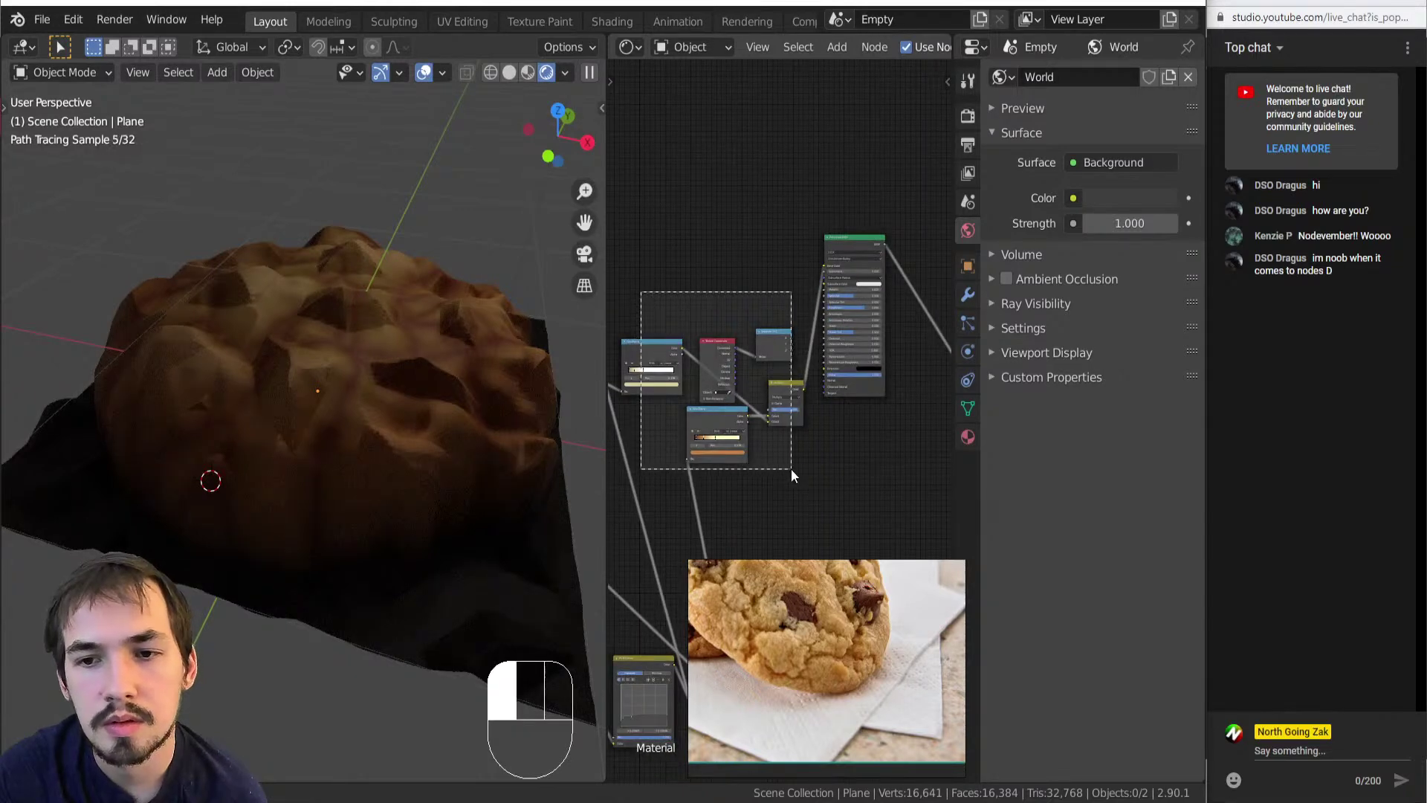
pyautogui.press('g')
pyautogui.click(793, 391)
pyautogui.moveTo(712, 206); pyautogui.dragTo(775, 262)
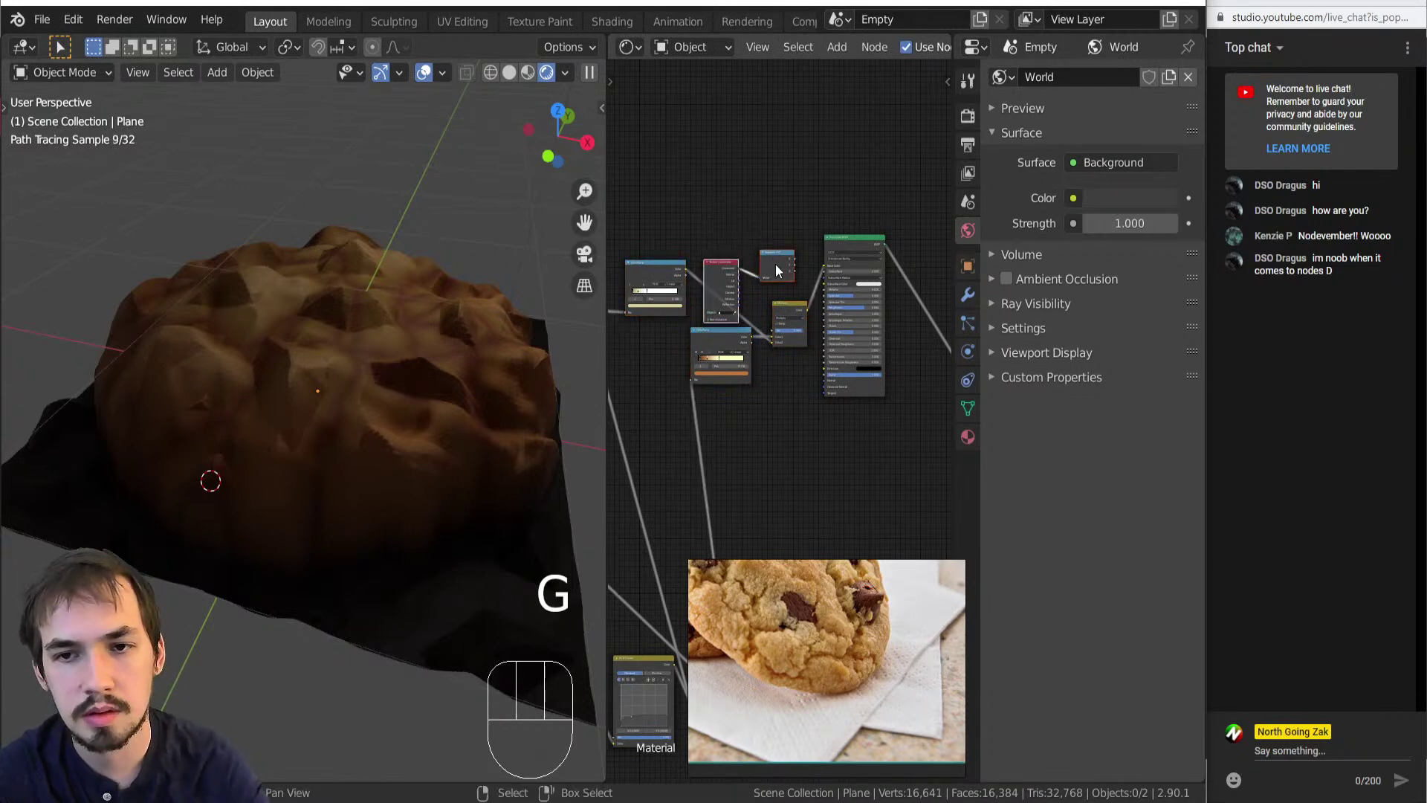
pyautogui.press('Delete')
# Add a Bump node below the Multiply node and connect its output to the Principled BSDF's Normal input.
pyautogui.hotkey('shift', 'a')
pyautogui.moveTo(761, 413)
pyautogui.press('b')
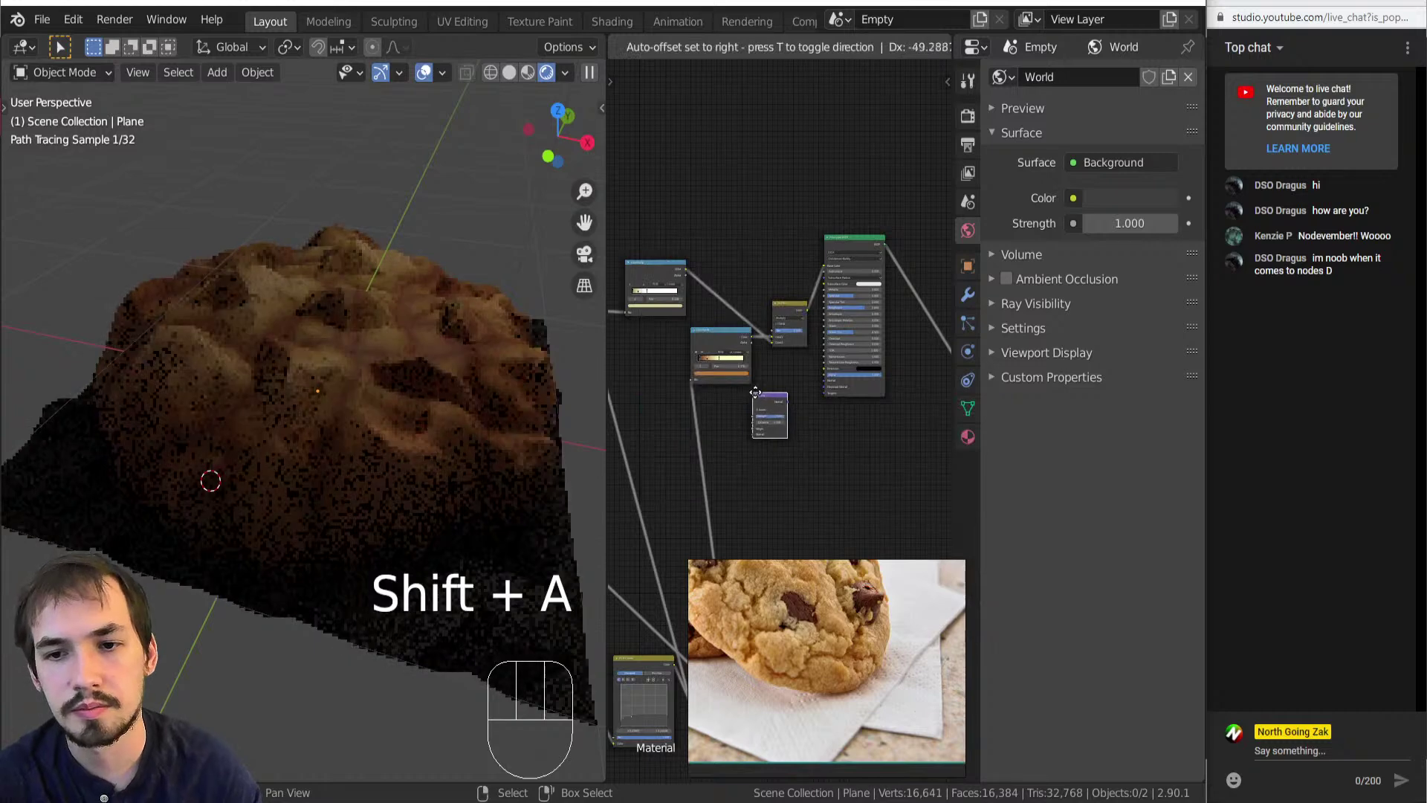
pyautogui.click(762, 389)
pyautogui.scroll(8, 783, 411)
pyautogui.scroll(2, 783, 412)
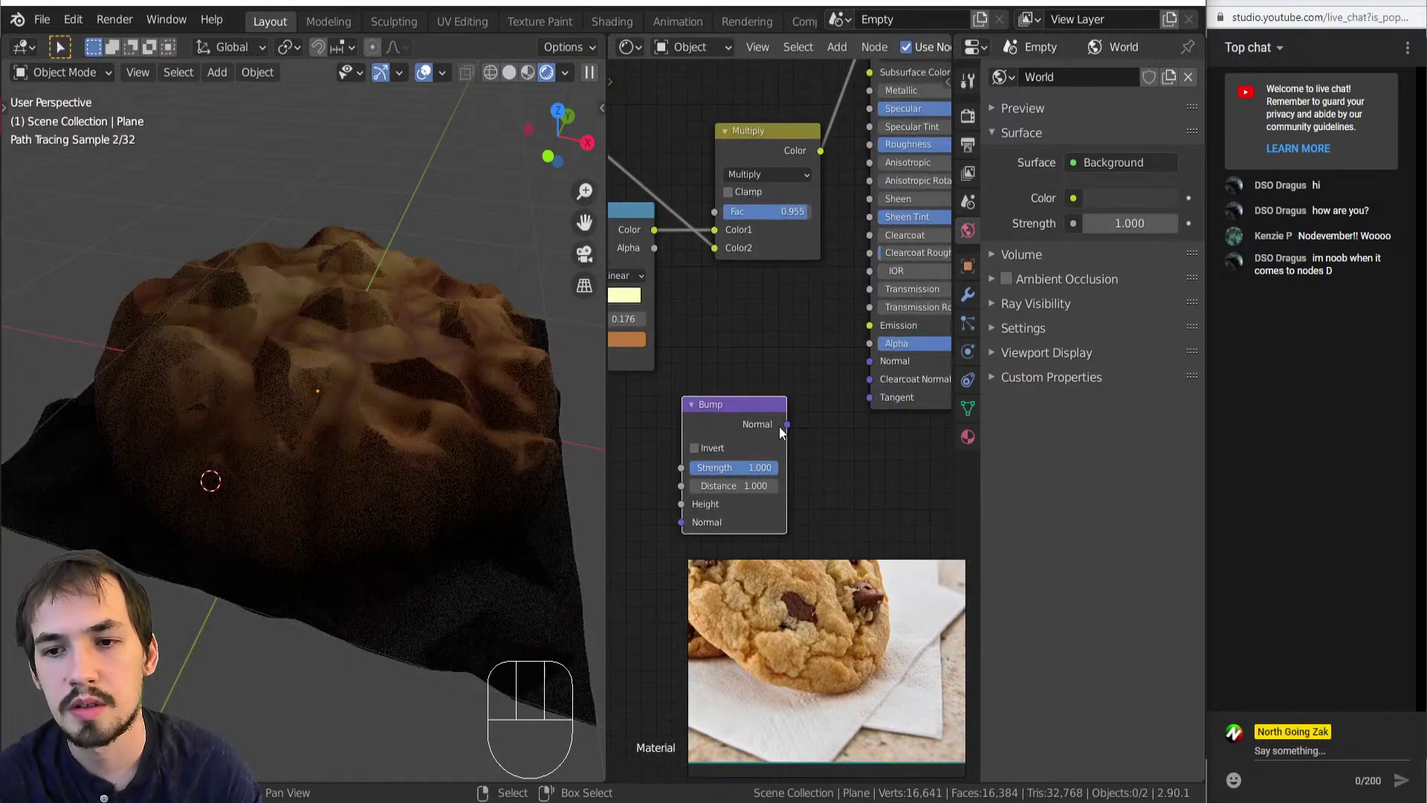
pyautogui.moveTo(787, 424); pyautogui.dragTo(868, 361)
pyautogui.scroll(-2, 796, 452)
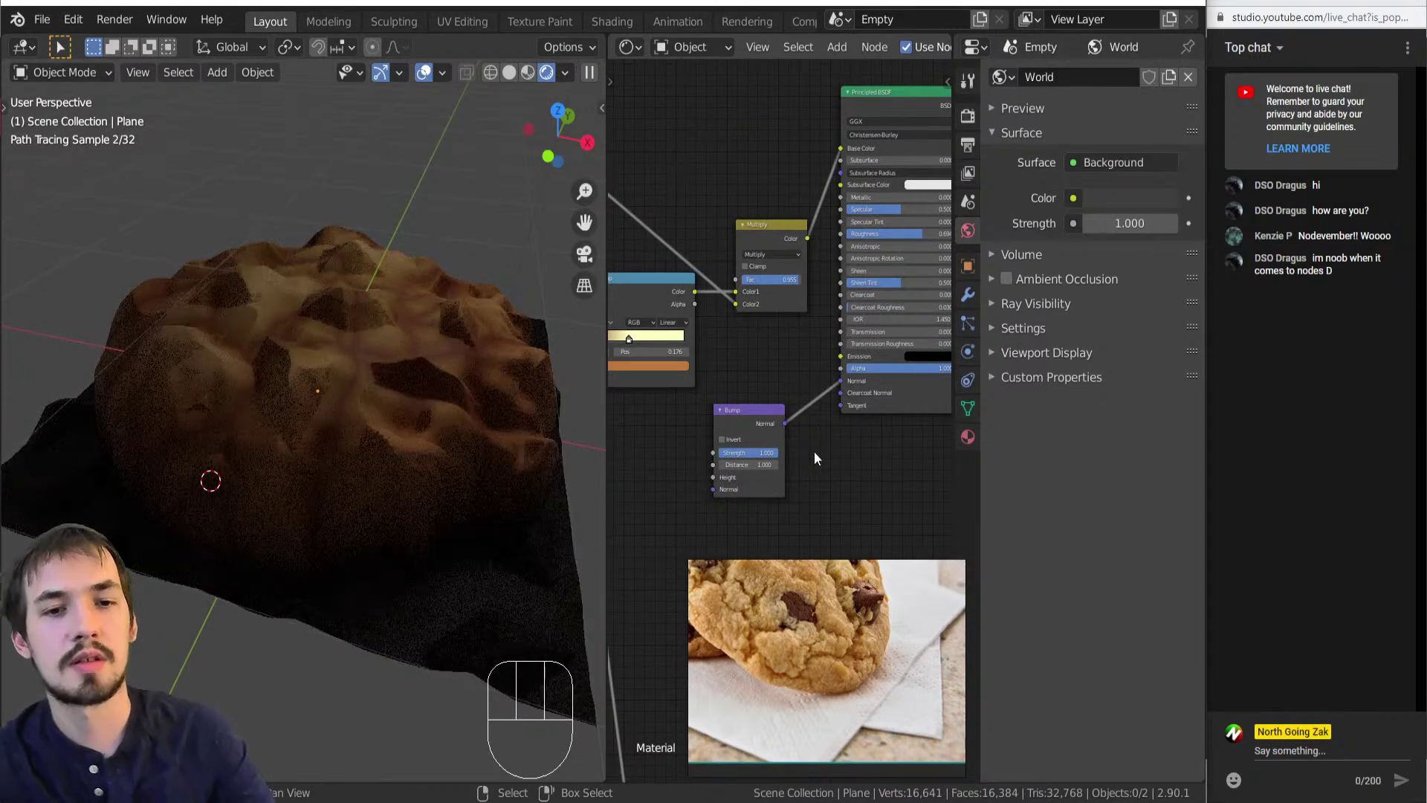
# Add a Voronoi Texture below the Bump node, preview its Distance output on the cookie and set its scale to 59.500.
pyautogui.scroll(-3, 706, 457)
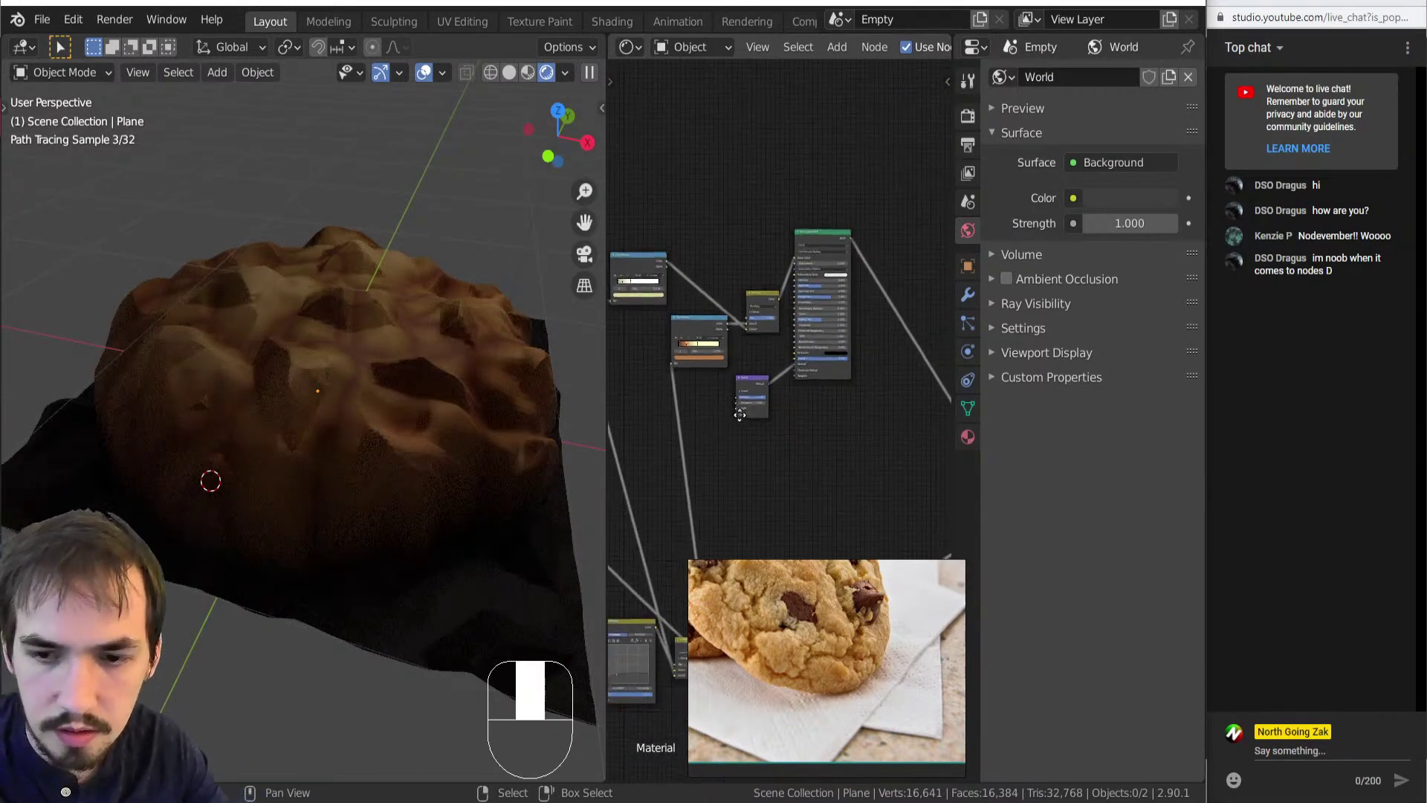
pyautogui.hotkey('shift', 'a')
pyautogui.press('t')
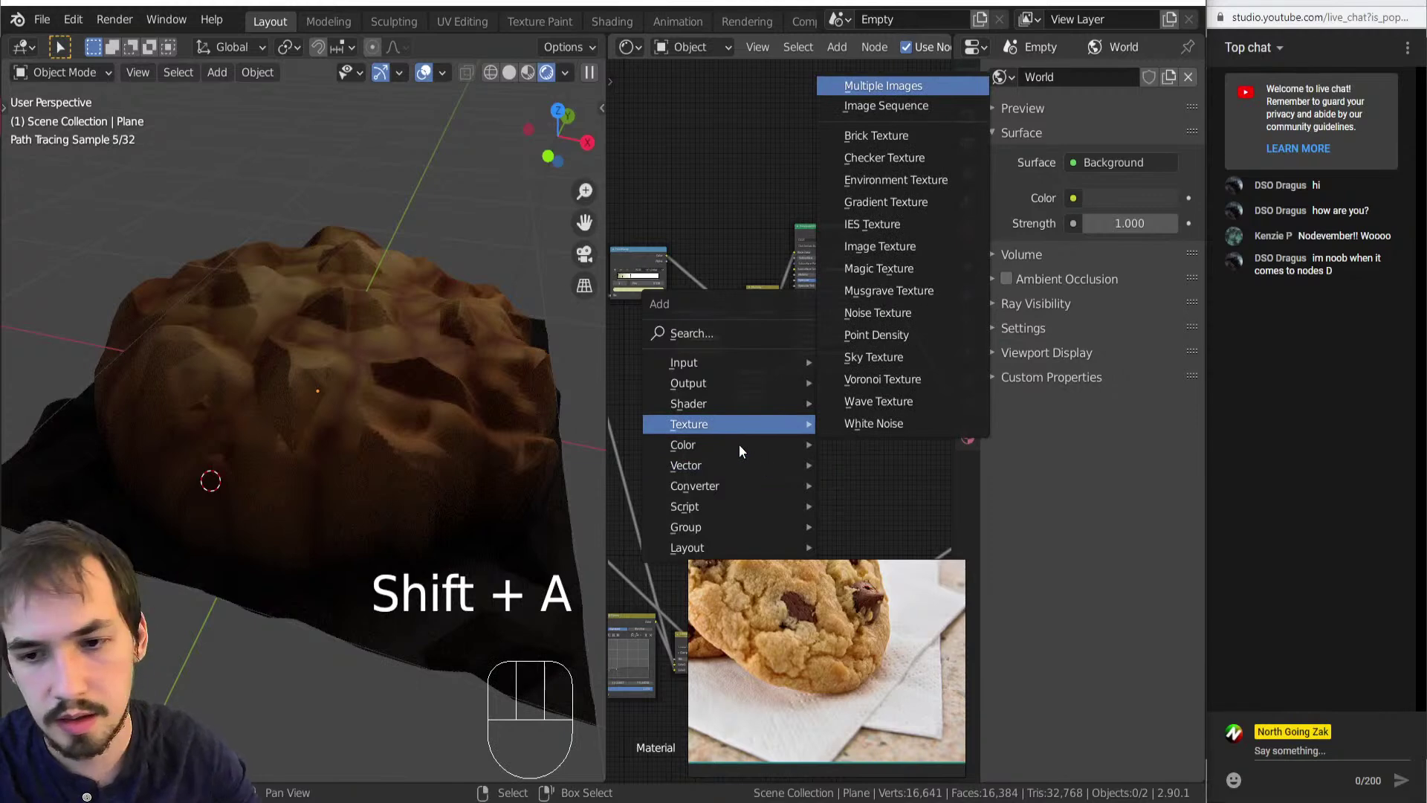
pyautogui.press('v')
pyautogui.click(719, 451)
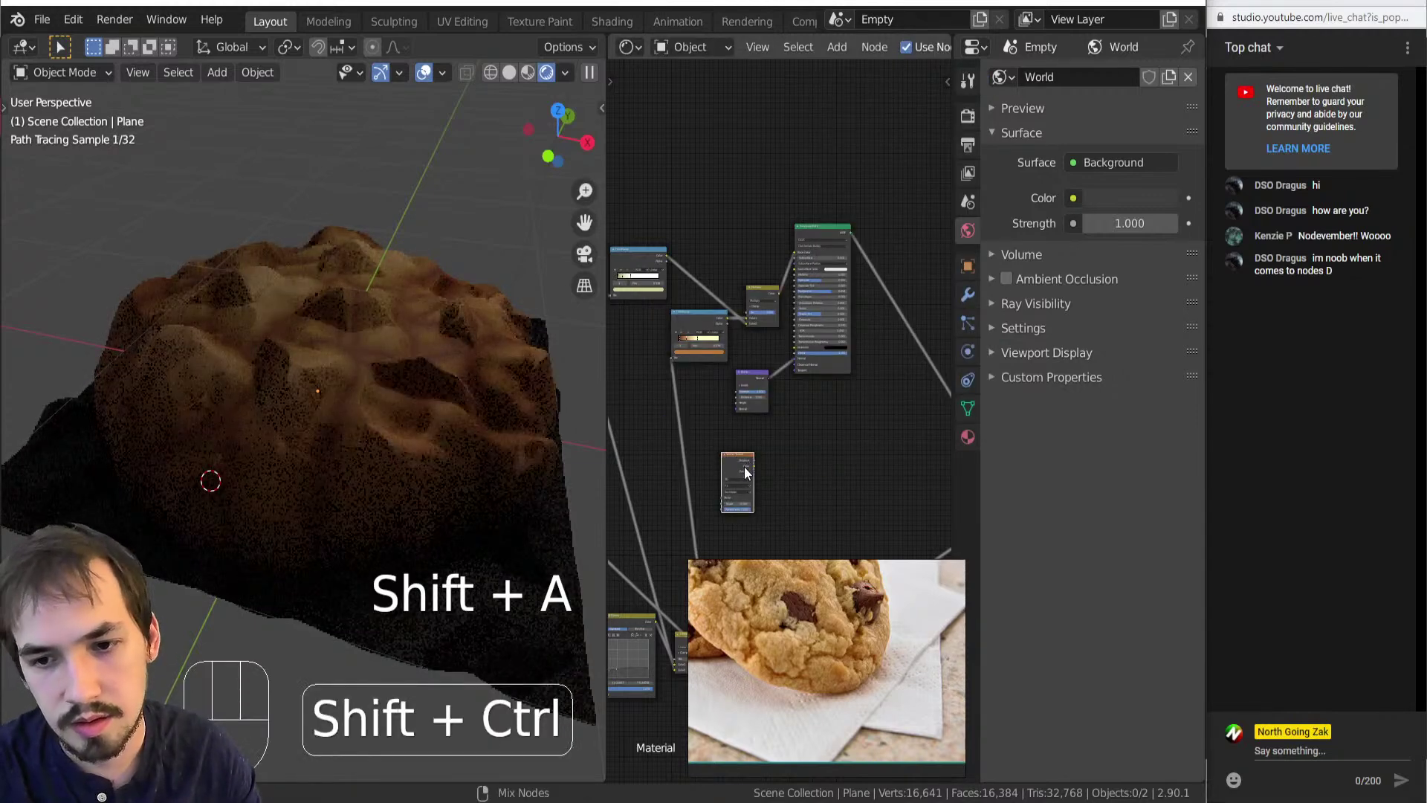
pyautogui.keyDown('ctrl'); pyautogui.keyDown('shift'); pyautogui.click(743, 476); pyautogui.keyUp('shift'); pyautogui.keyUp('ctrl')
pyautogui.scroll(2, 736, 425)
pyautogui.moveTo(725, 469); pyautogui.dragTo(816, 469)
pyautogui.moveTo(368, 543); pyautogui.dragTo(293, 505, button='middle')
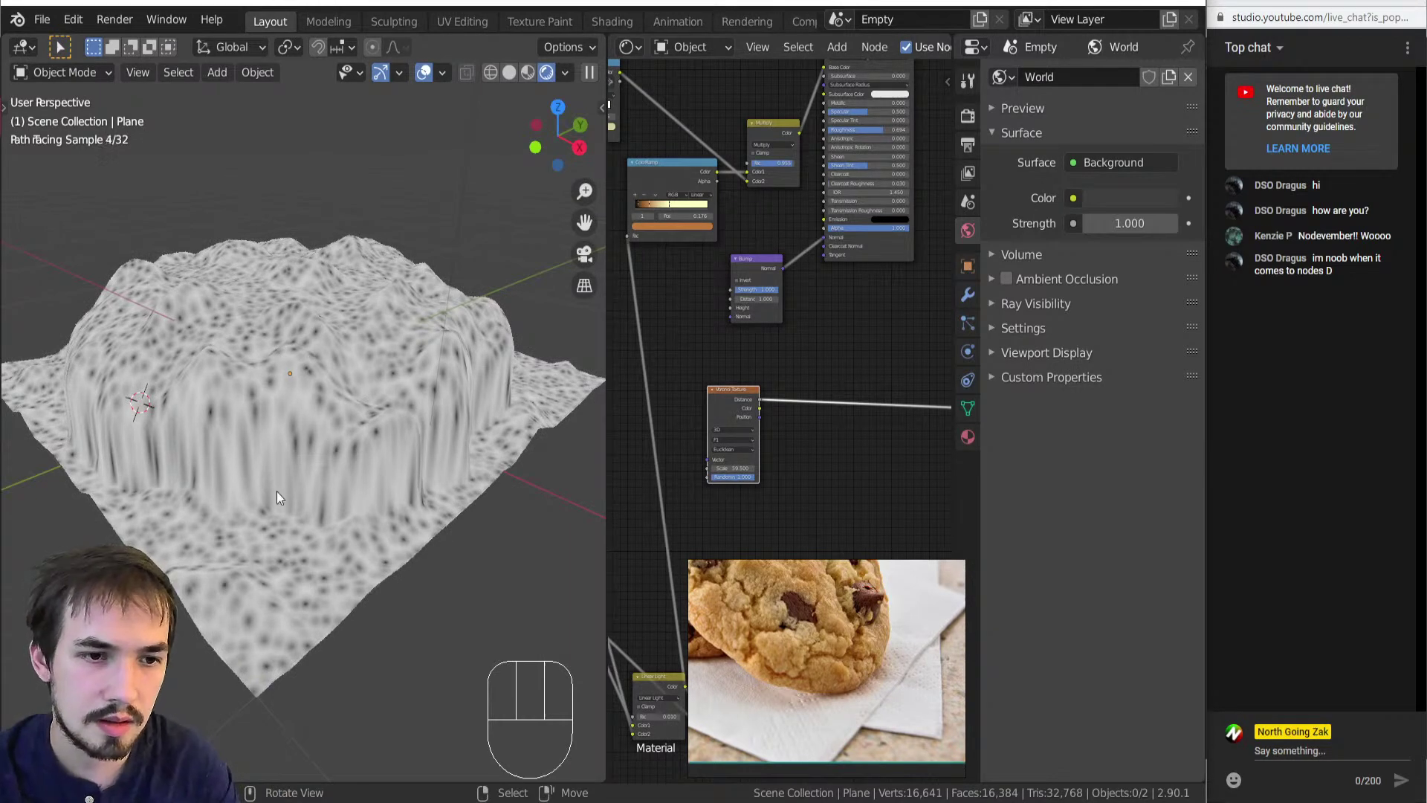
pyautogui.scroll(2, 849, 469)
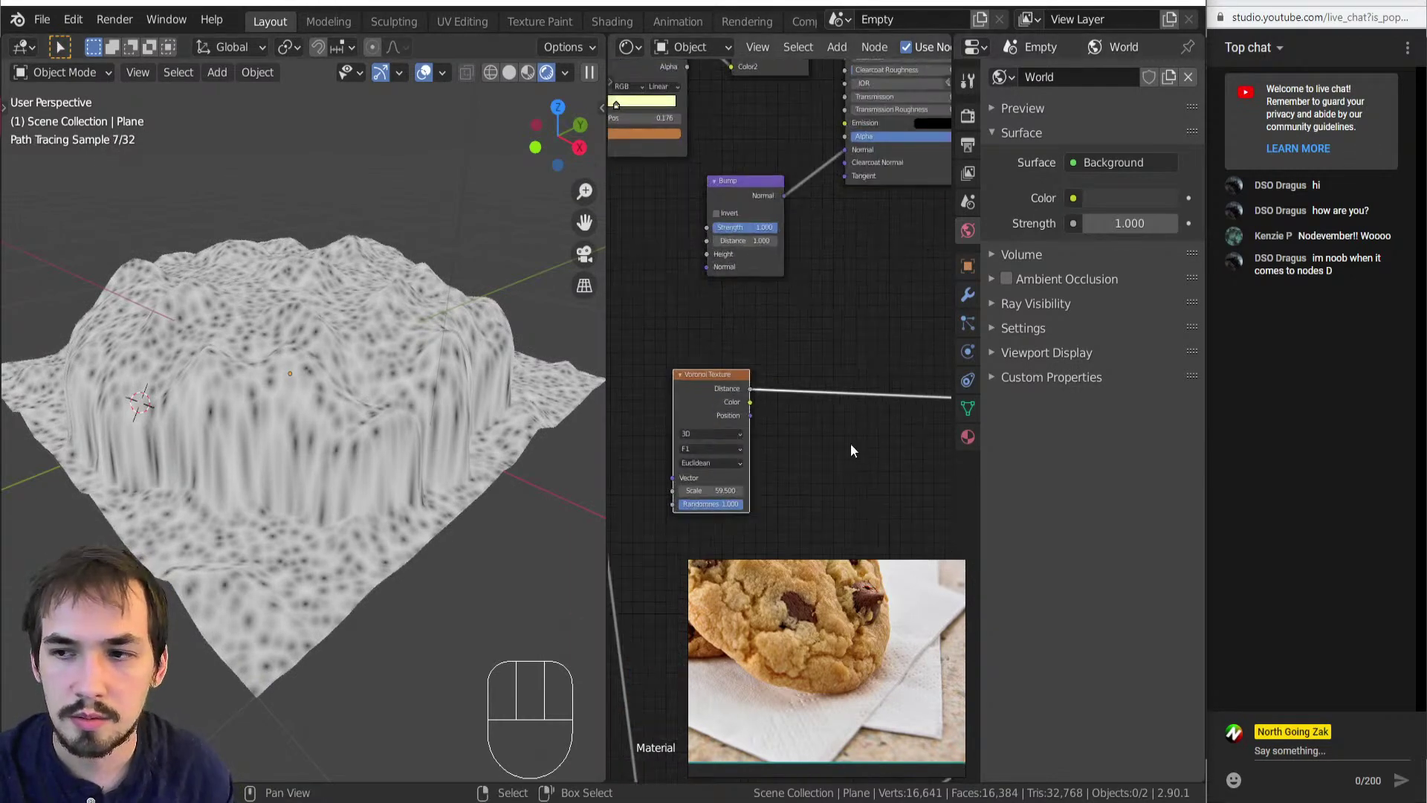
# Add a Noise Texture and arrange it just below the new Voronoi Texture, leaving free space before both.
pyautogui.click(818, 406)
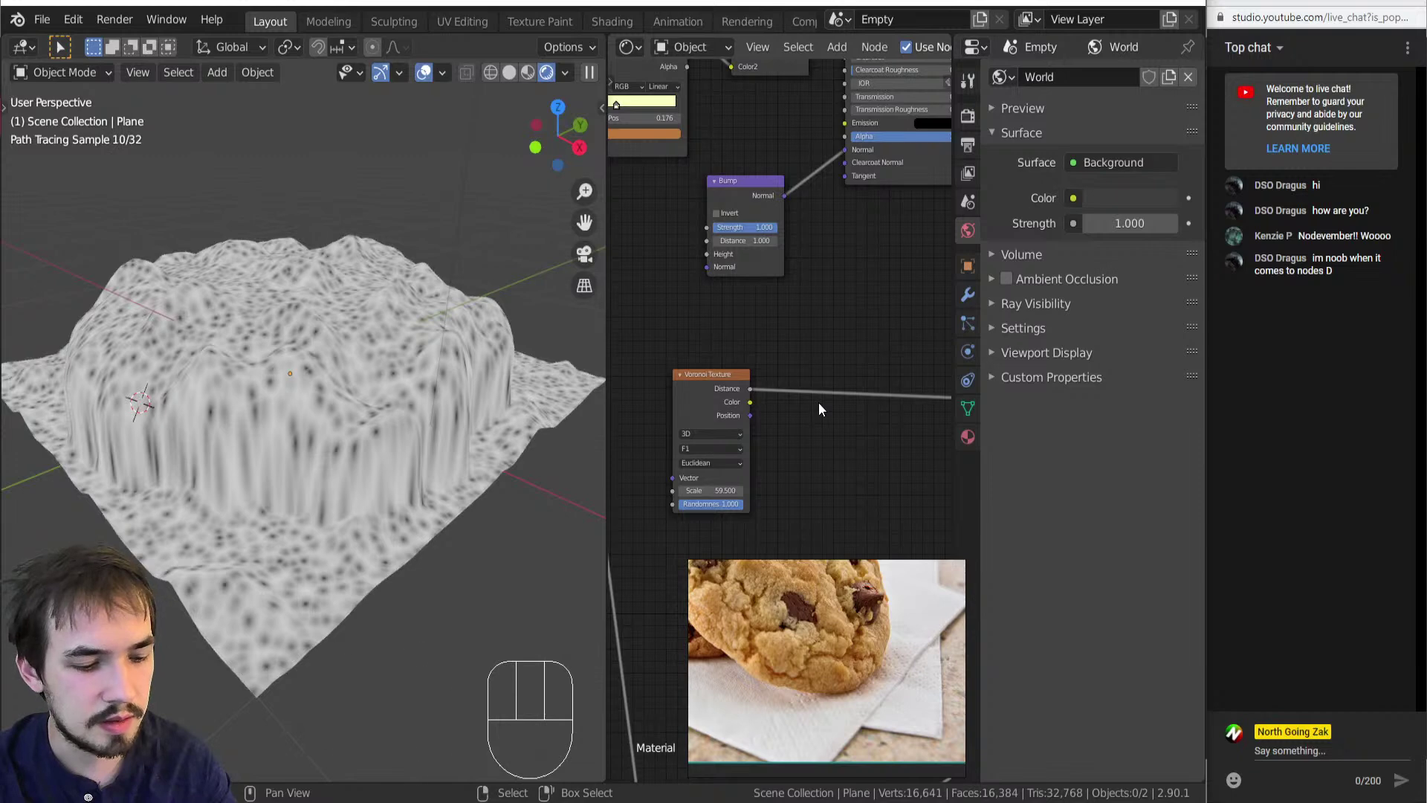
pyautogui.hotkey('shift', 'a')
pyautogui.click(935, 629)
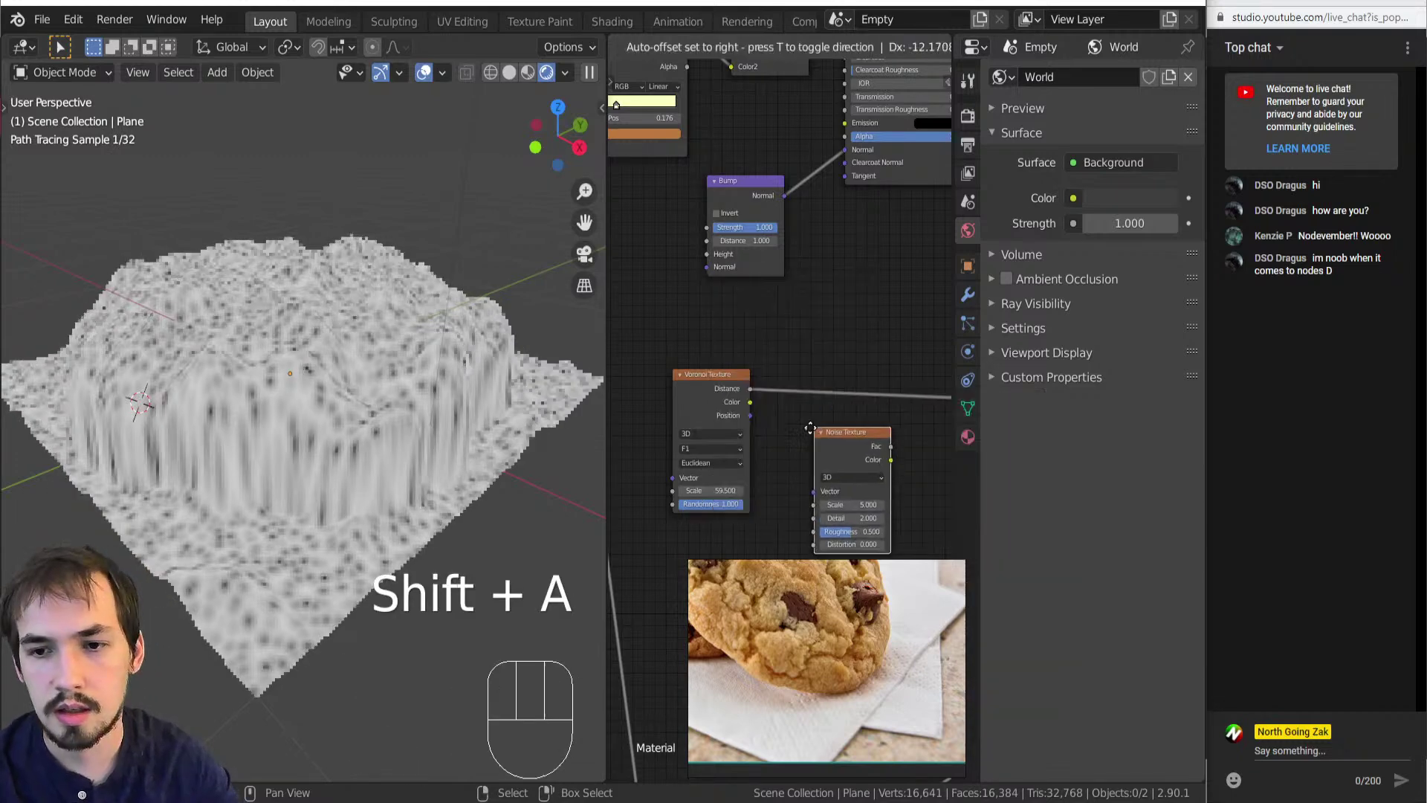
pyautogui.moveTo(830, 352); pyautogui.dragTo(937, 314)
pyautogui.moveTo(826, 427); pyautogui.dragTo(795, 444)
pyautogui.moveTo(812, 449); pyautogui.dragTo(762, 349, button='middle')
pyautogui.scroll(-2, 761, 349)
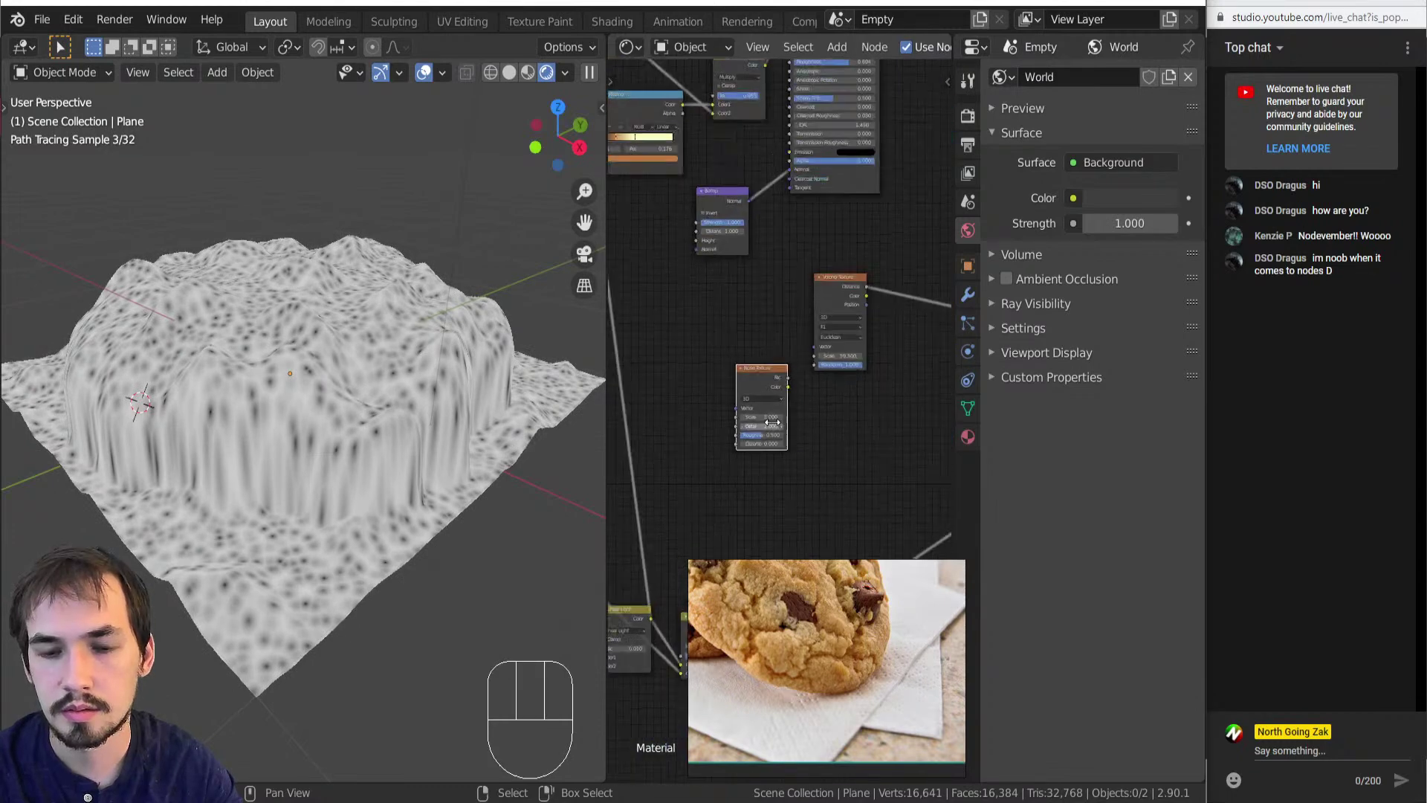
pyautogui.moveTo(774, 372)
pyautogui.mouseDown()
pyautogui.moveTo(854, 384)
pyautogui.moveTo(752, 374)
pyautogui.mouseUp()
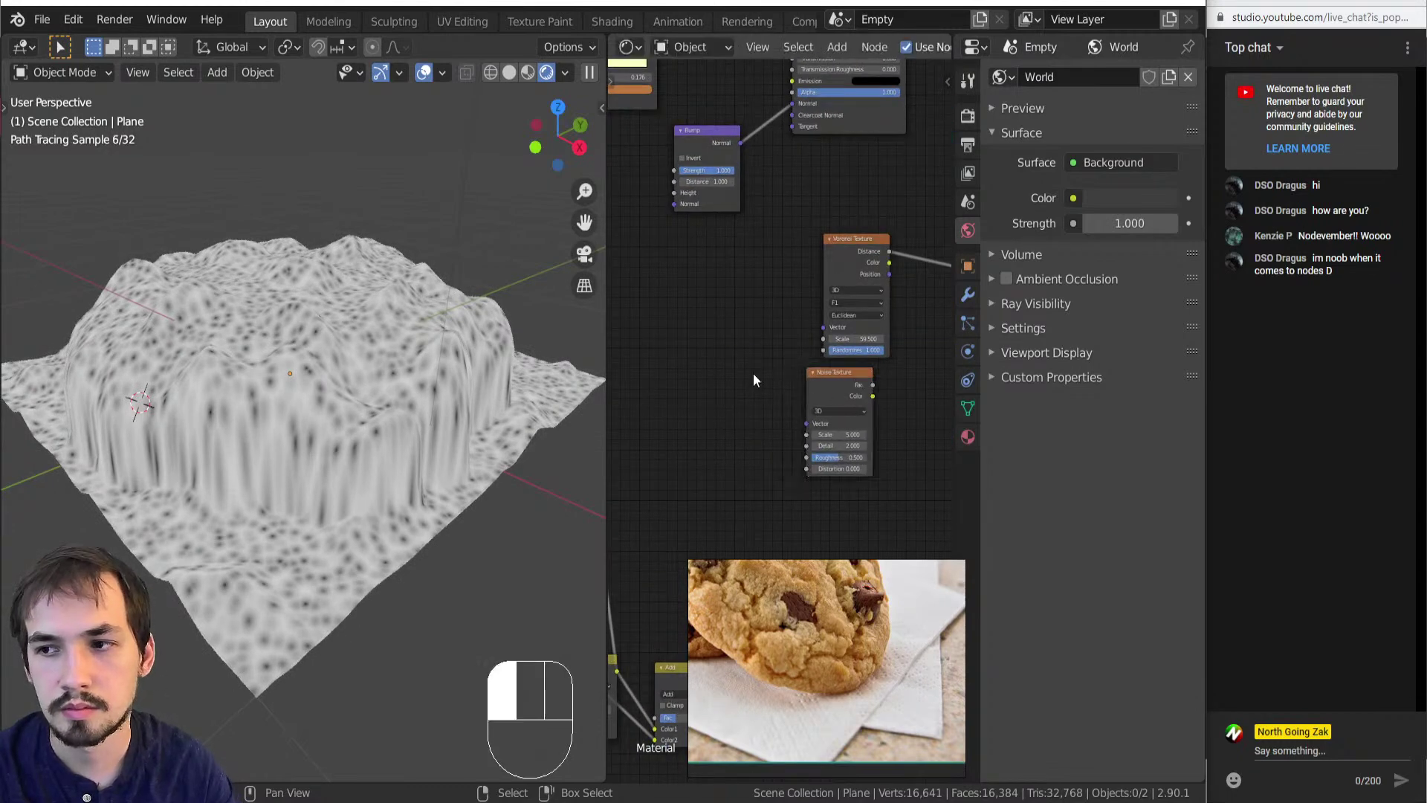
# Add a Texture Coordinate node before the two textures and link its UV output to the new Voronoi Texture's Vector.
pyautogui.hotkey('shift', 'a')
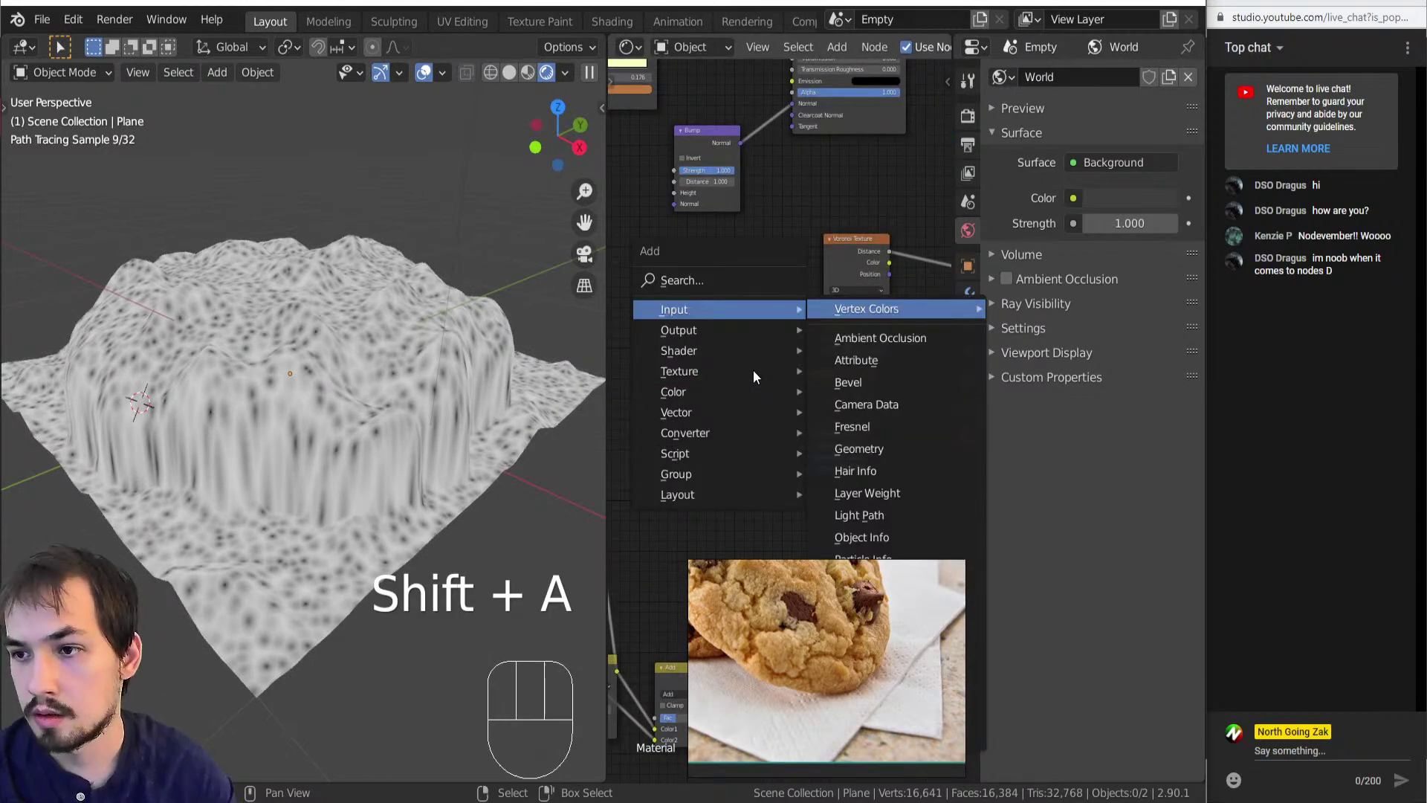
pyautogui.press('t')
pyautogui.click(681, 320)
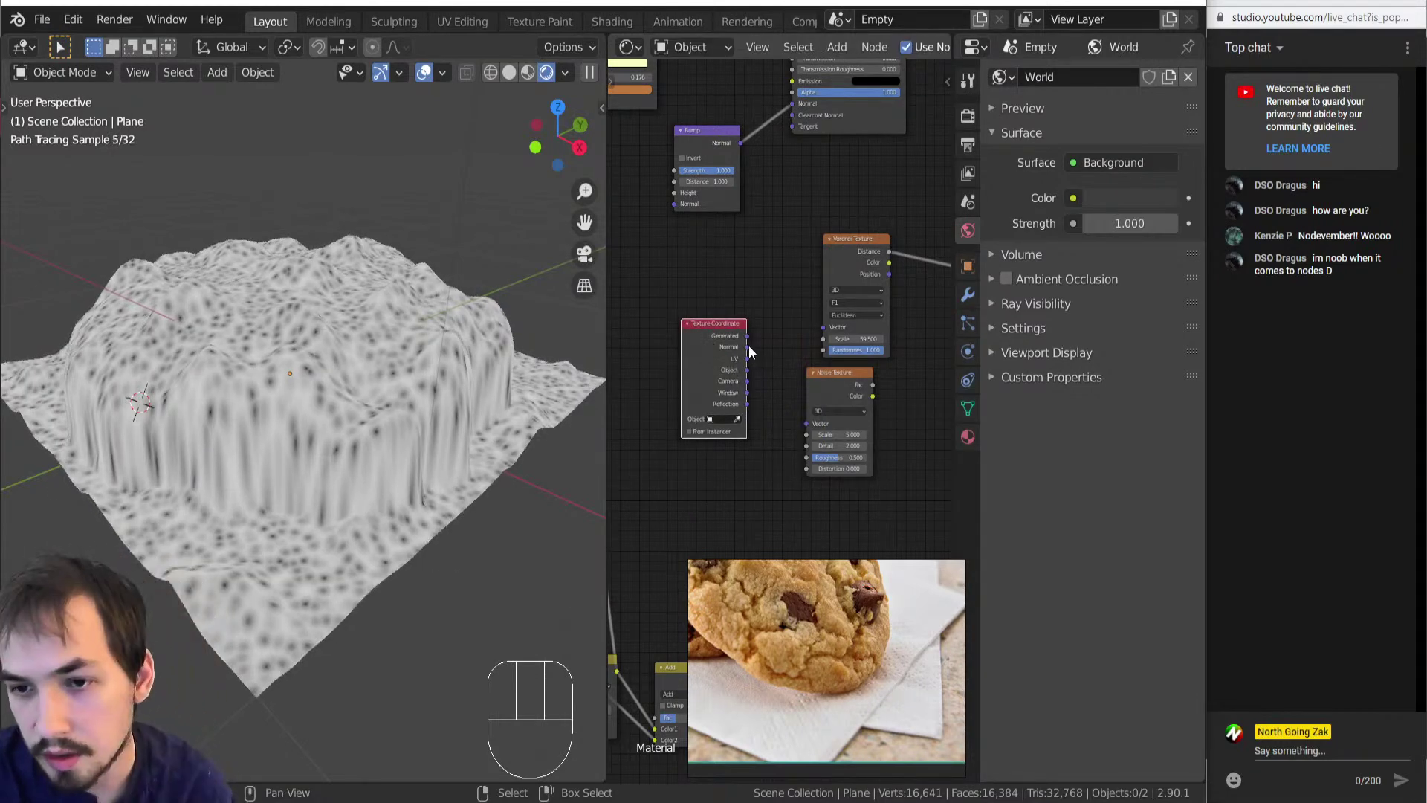
pyautogui.scroll(2, 764, 367)
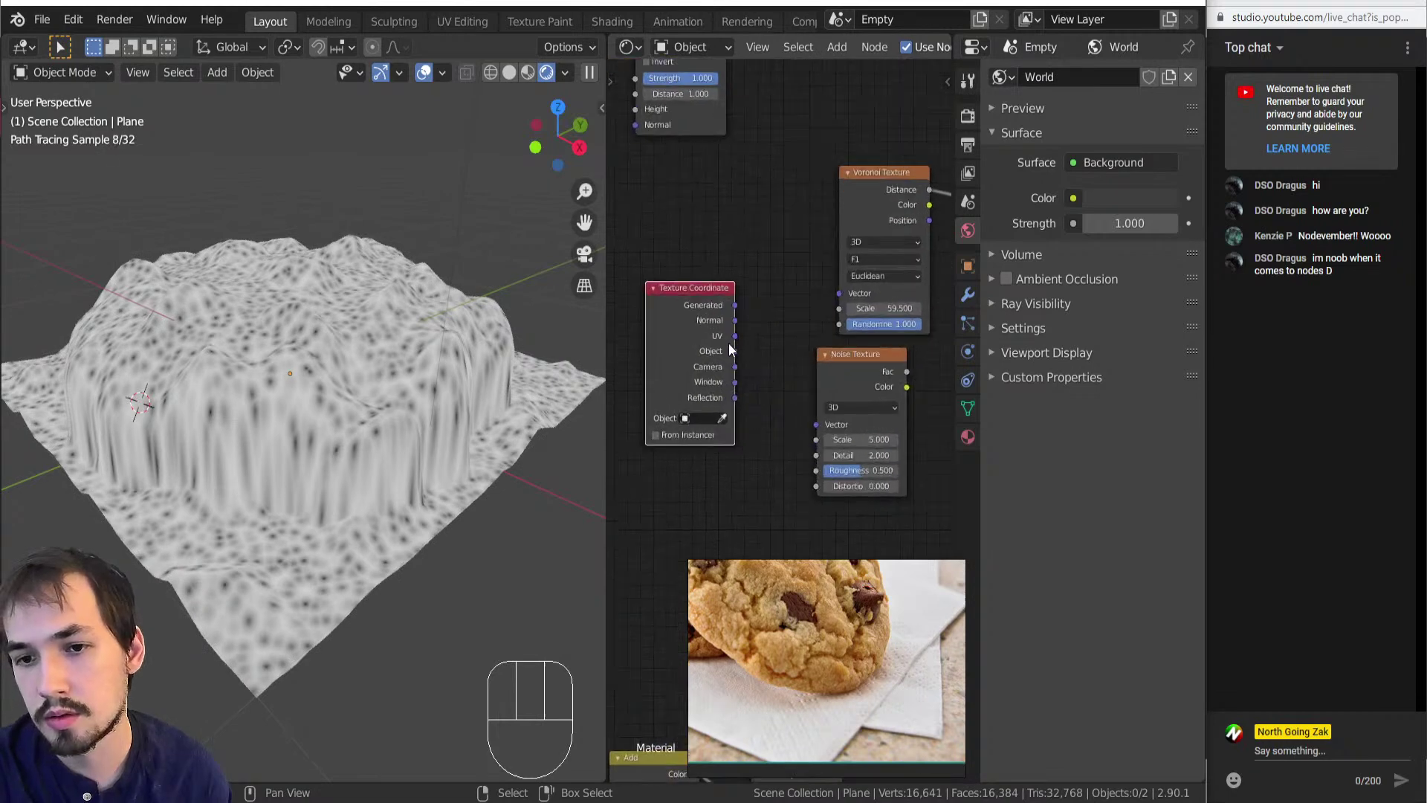
pyautogui.moveTo(734, 335); pyautogui.dragTo(841, 305)
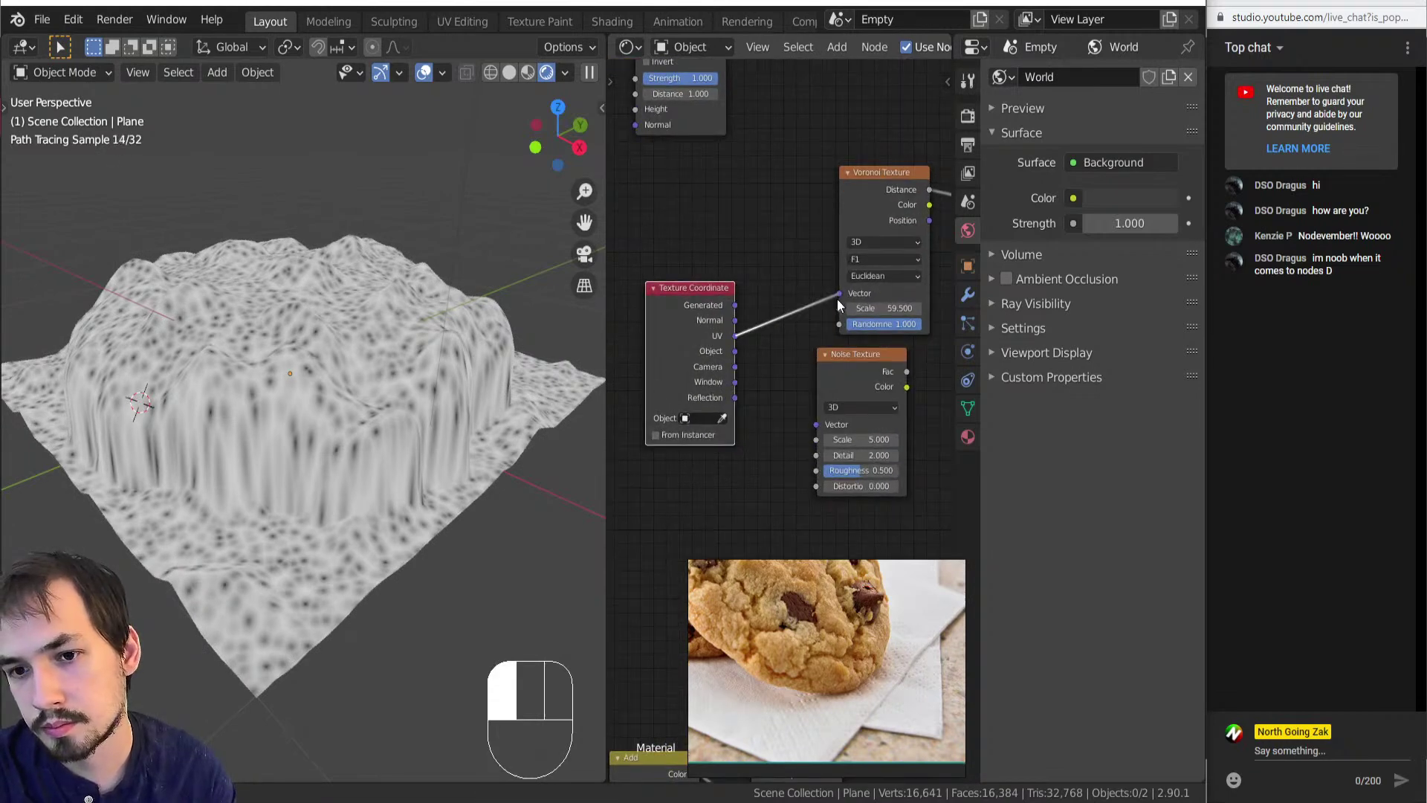
pyautogui.moveTo(838, 305); pyautogui.dragTo(785, 312)
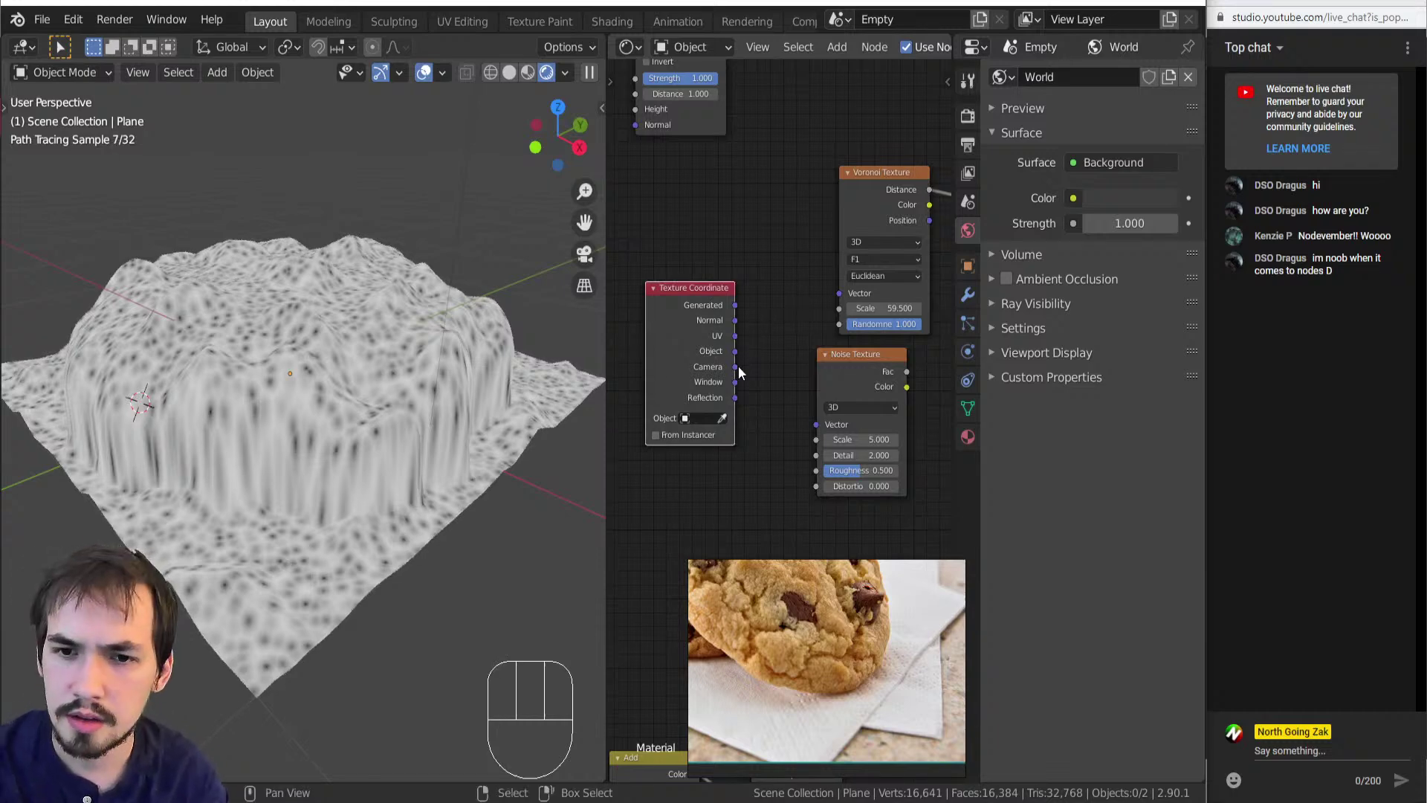
pyautogui.moveTo(734, 336); pyautogui.dragTo(783, 328)
# Insert a MixRGB node on the link between UV and the Voronoi Texture and open its blend mode choices.
pyautogui.hotkey('shift', 'a')
pyautogui.press('c')
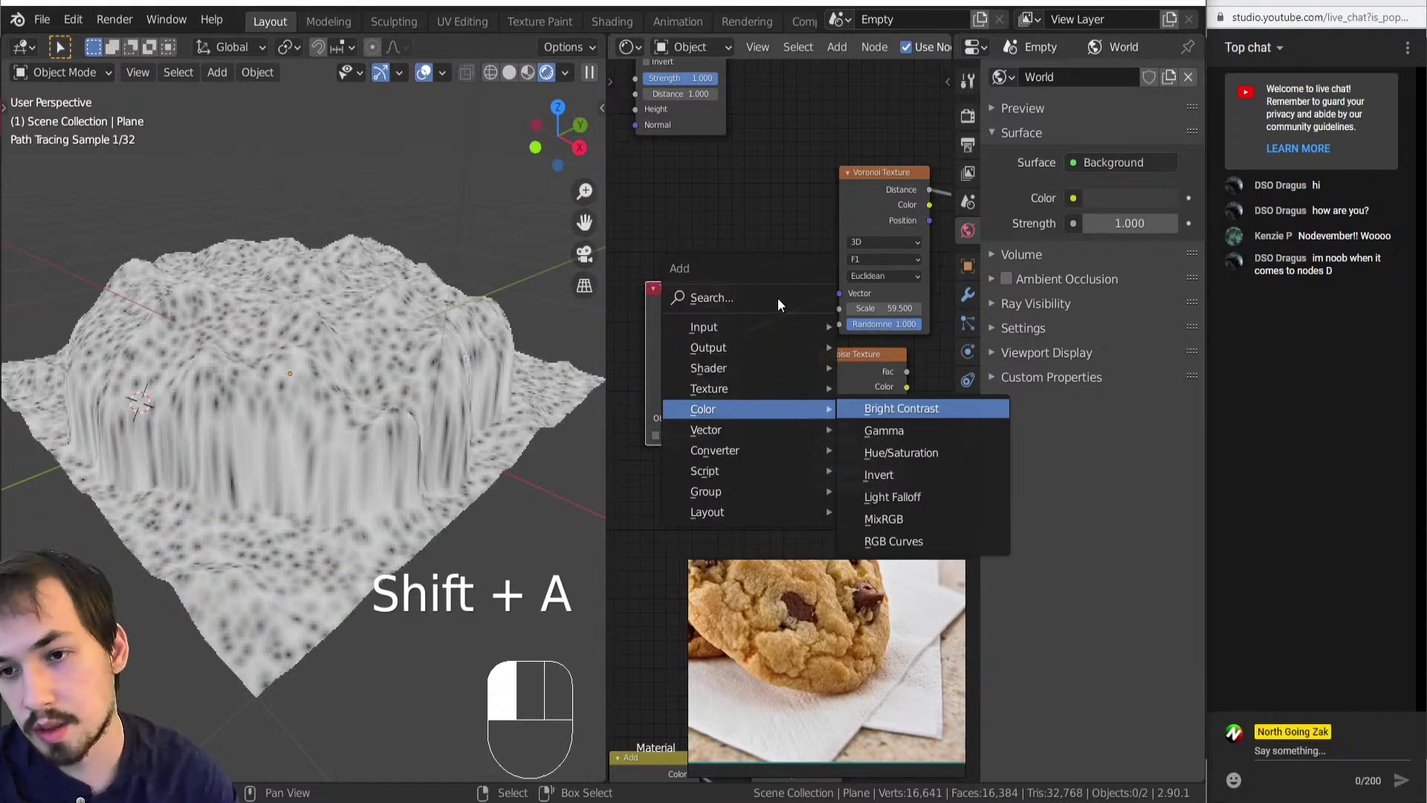
pyautogui.press('m')
pyautogui.click(791, 320)
pyautogui.click(804, 329)
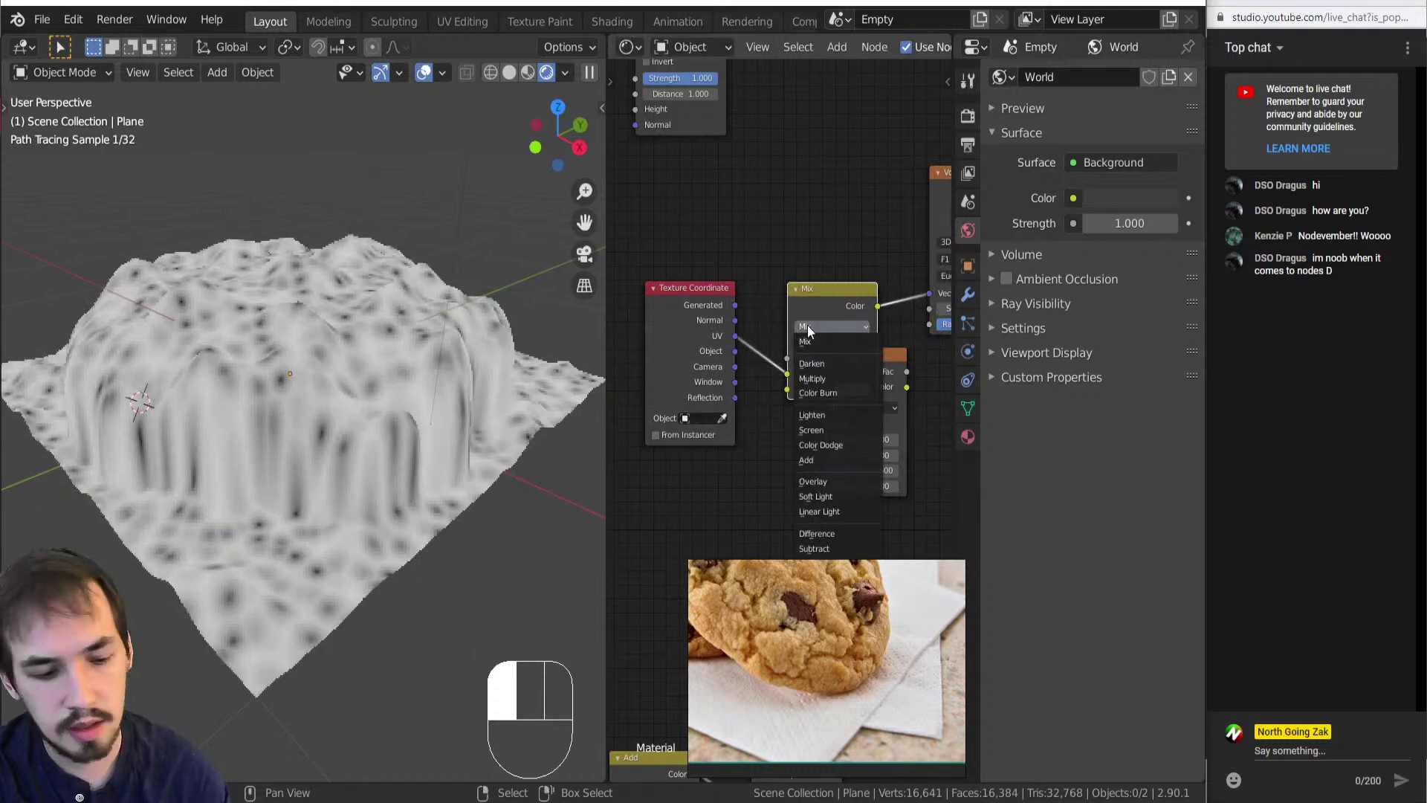
# Set the Mix node's blending mode to Linear Light and move the Noise Texture node to just below the Texture Coordinate node.
pyautogui.press('i')
pyautogui.moveTo(900, 378); pyautogui.dragTo(716, 411)
pyautogui.scroll(3, 759, 399)
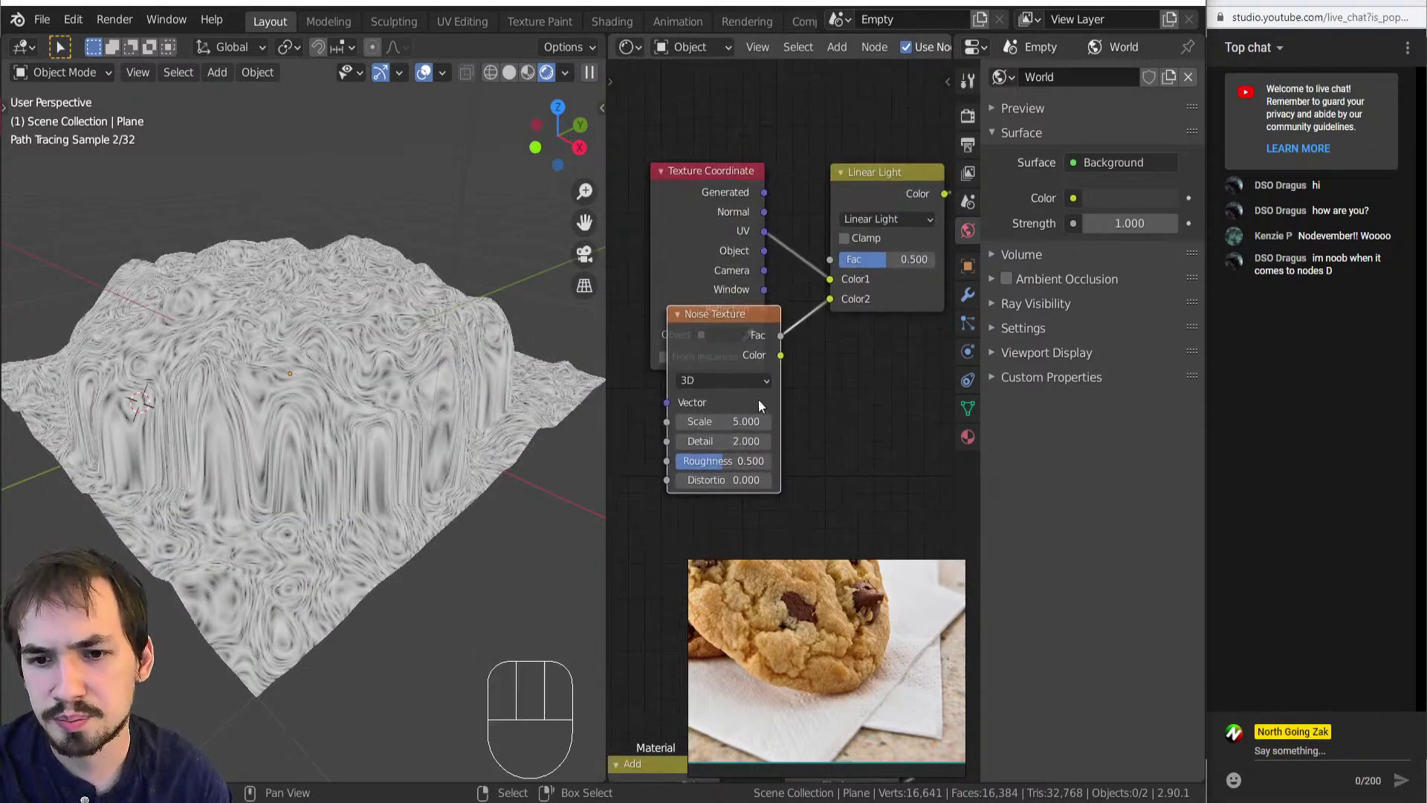
# Set the Noise Texture scale to 16.9 and the Linear Light factor to about 0.071.
pyautogui.moveTo(914, 229); pyautogui.dragTo(867, 217)
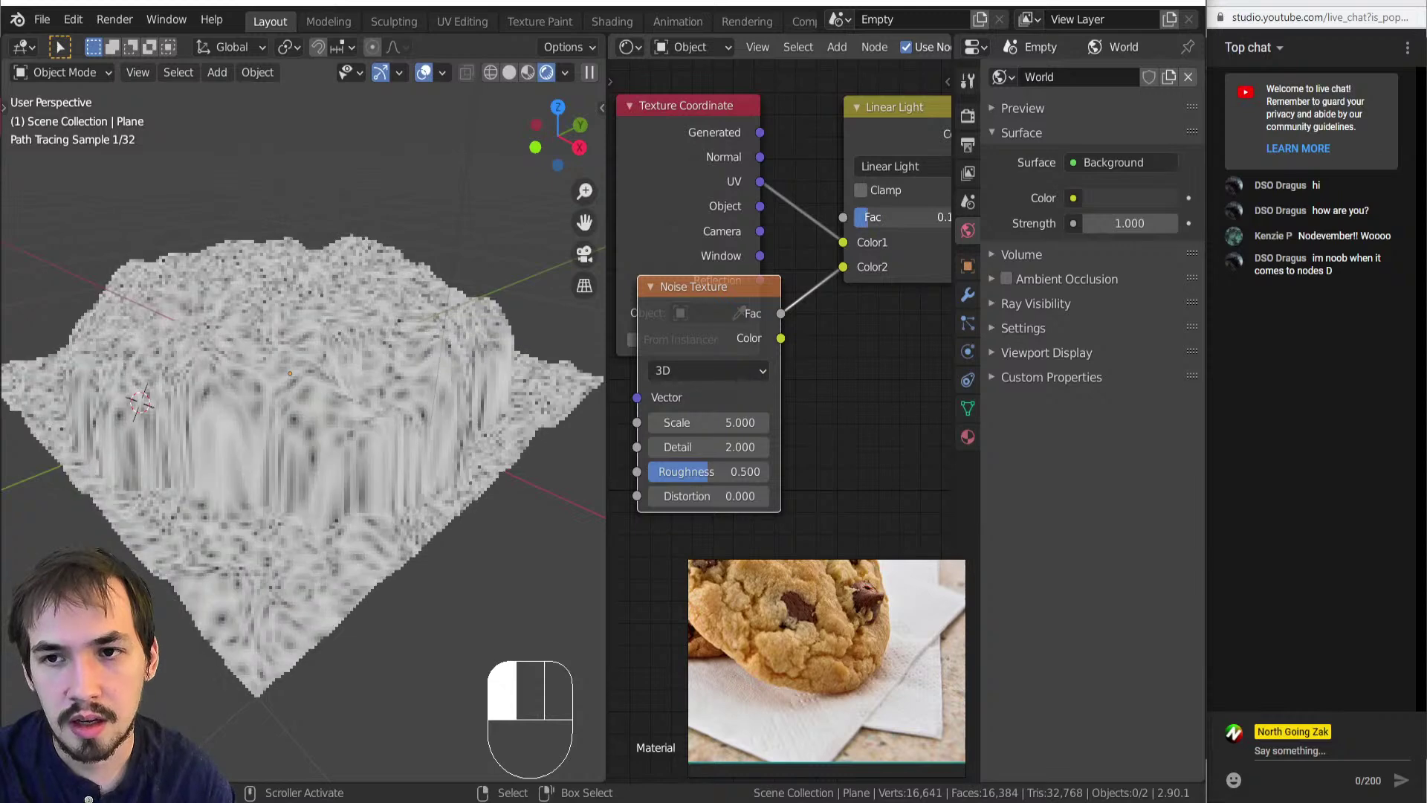
pyautogui.moveTo(743, 422); pyautogui.dragTo(742, 423)
pyautogui.moveTo(729, 386); pyautogui.dragTo(669, 483, button='middle')
pyautogui.moveTo(847, 314); pyautogui.dragTo(819, 314)
pyautogui.moveTo(331, 408); pyautogui.dragTo(327, 445, button='middle')
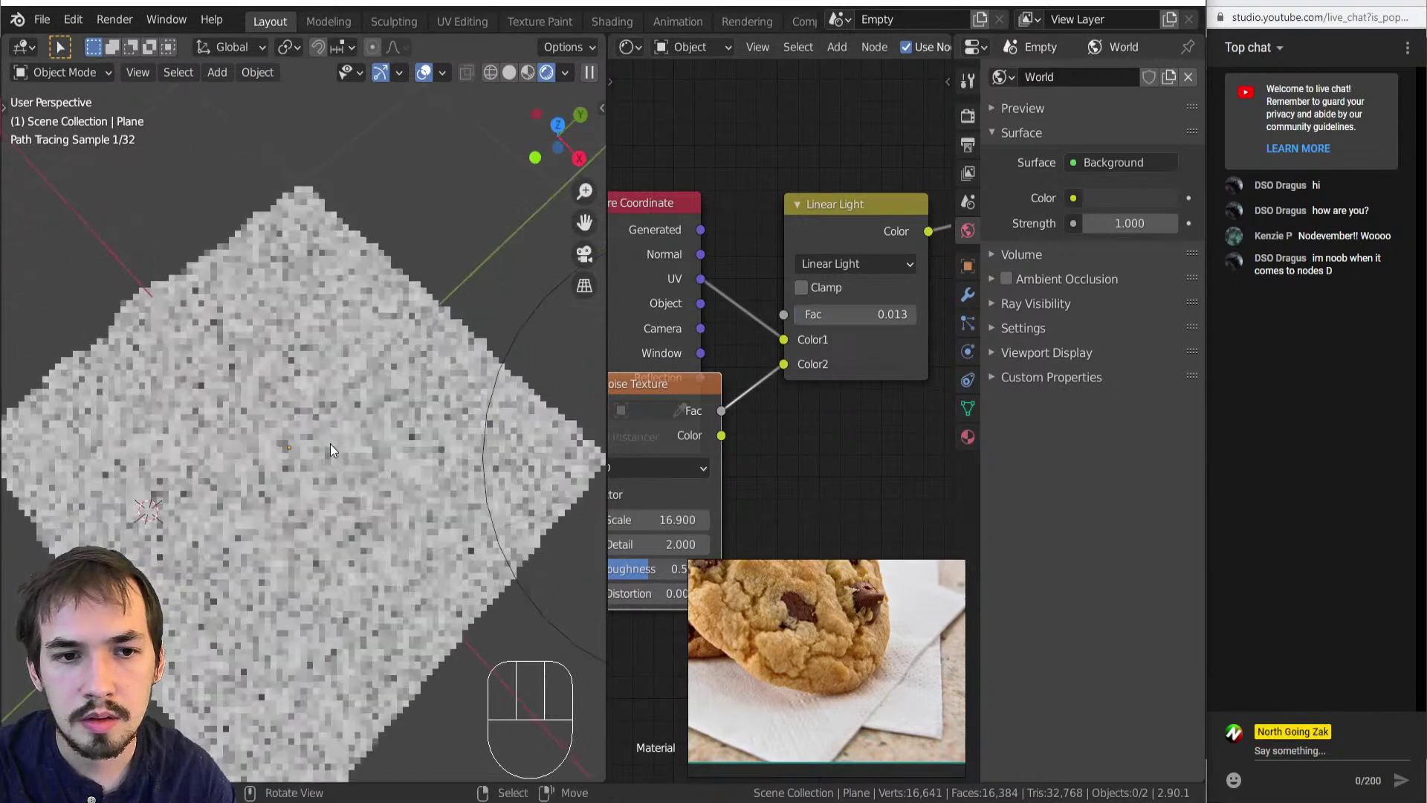
pyautogui.scroll(3, 342, 443)
pyautogui.moveTo(845, 317); pyautogui.dragTo(805, 320)
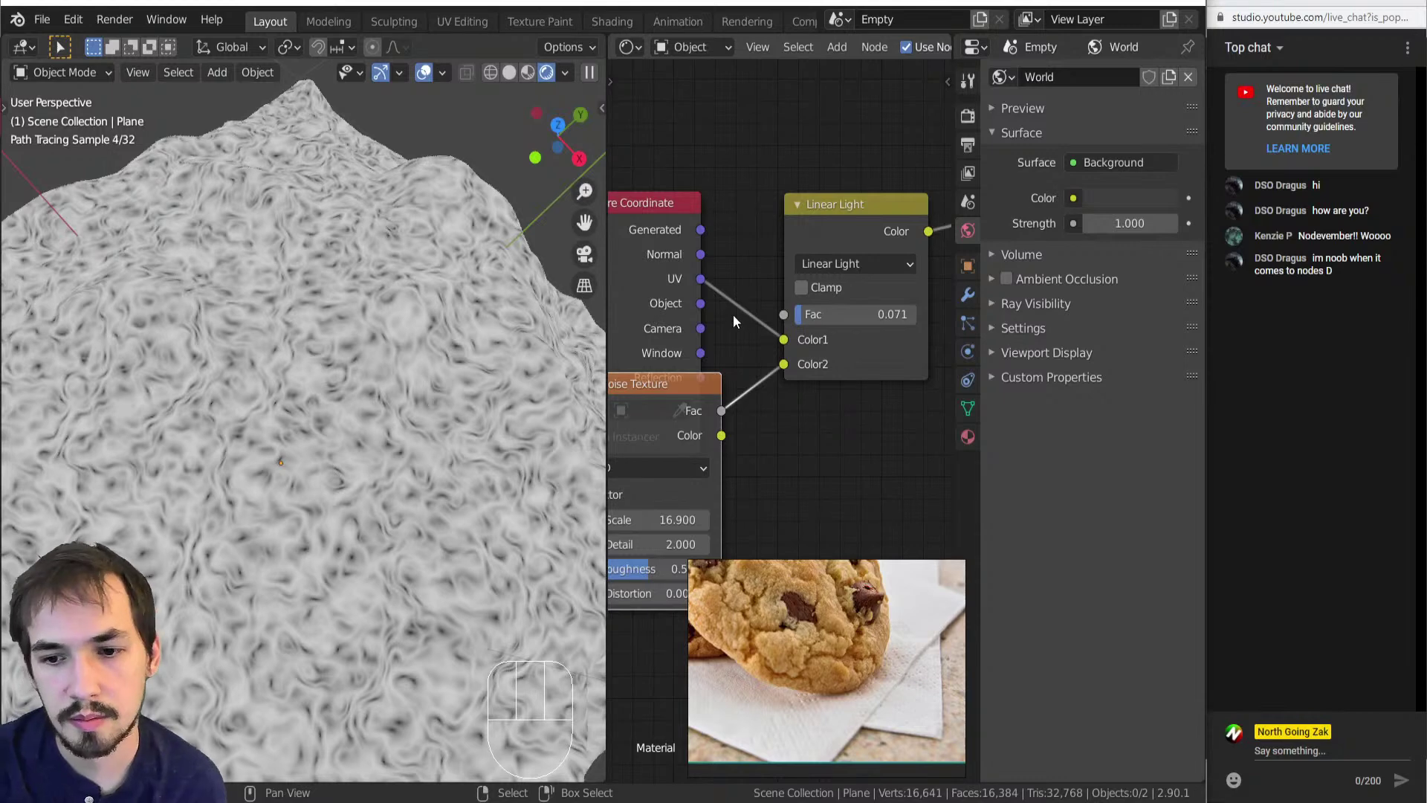
# Move the Noise Texture node slightly down and fine-tune the Linear Light factor to 0.058.
pyautogui.scroll(-5, 773, 420)
pyautogui.moveTo(683, 420); pyautogui.dragTo(688, 464)
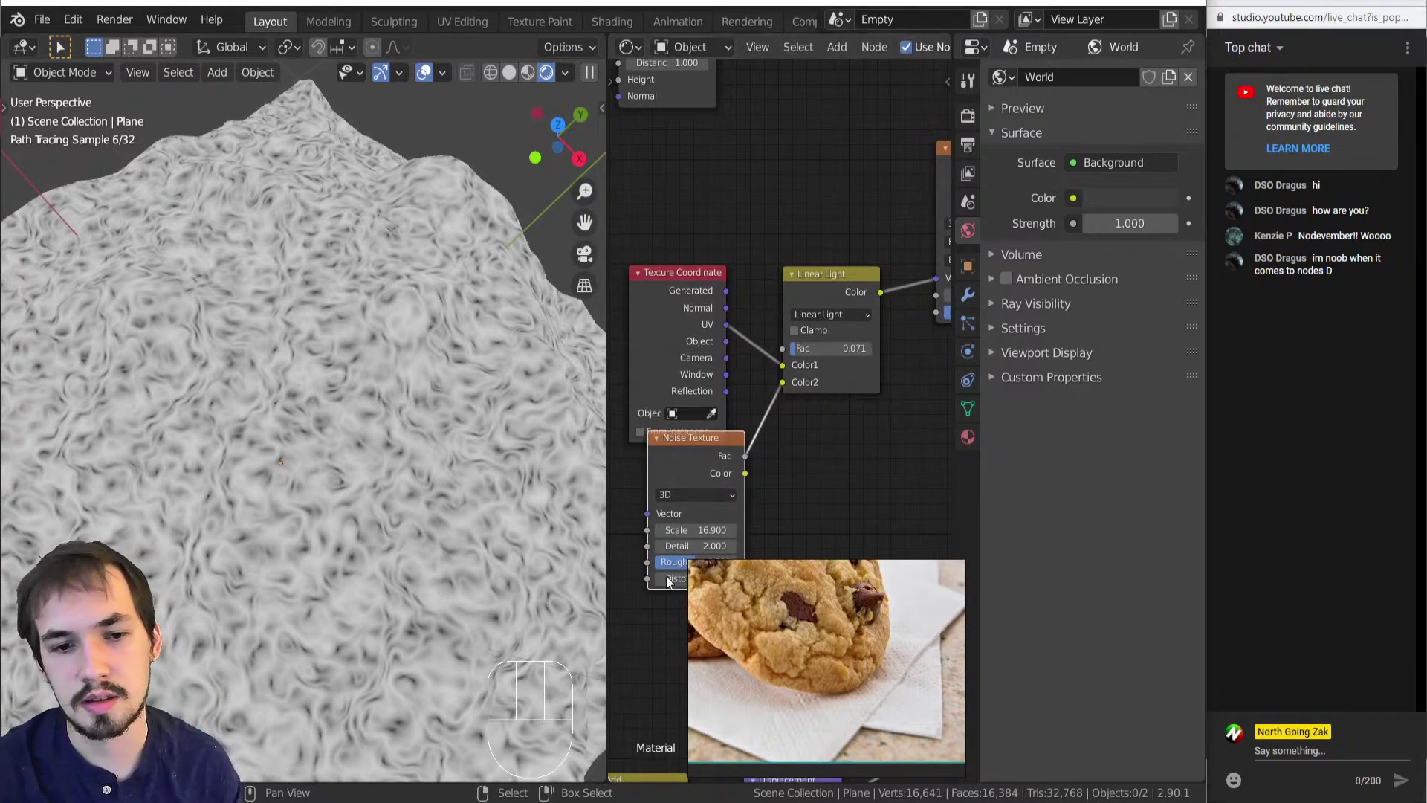
pyautogui.moveTo(757, 461); pyautogui.dragTo(789, 367, button='middle')
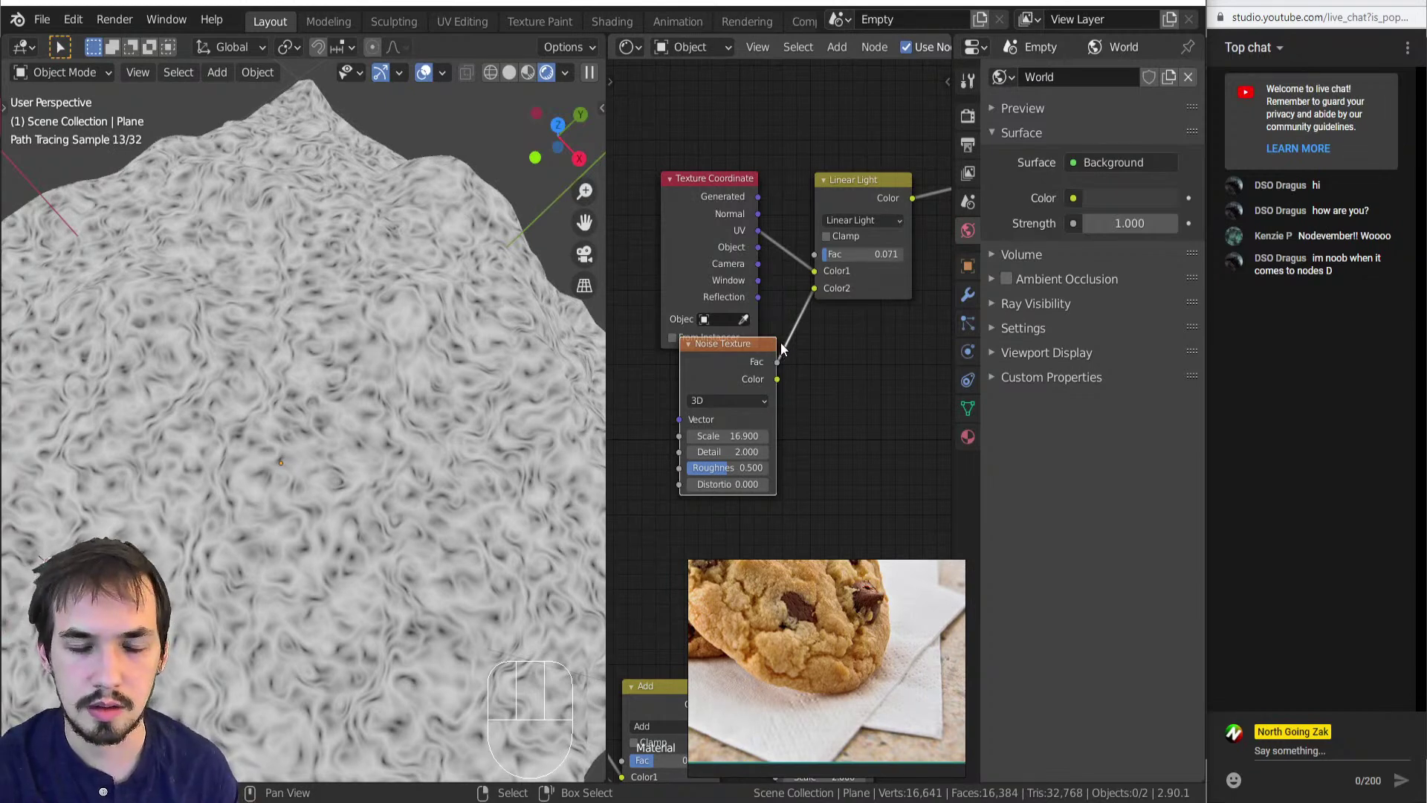
pyautogui.scroll(3, 795, 357)
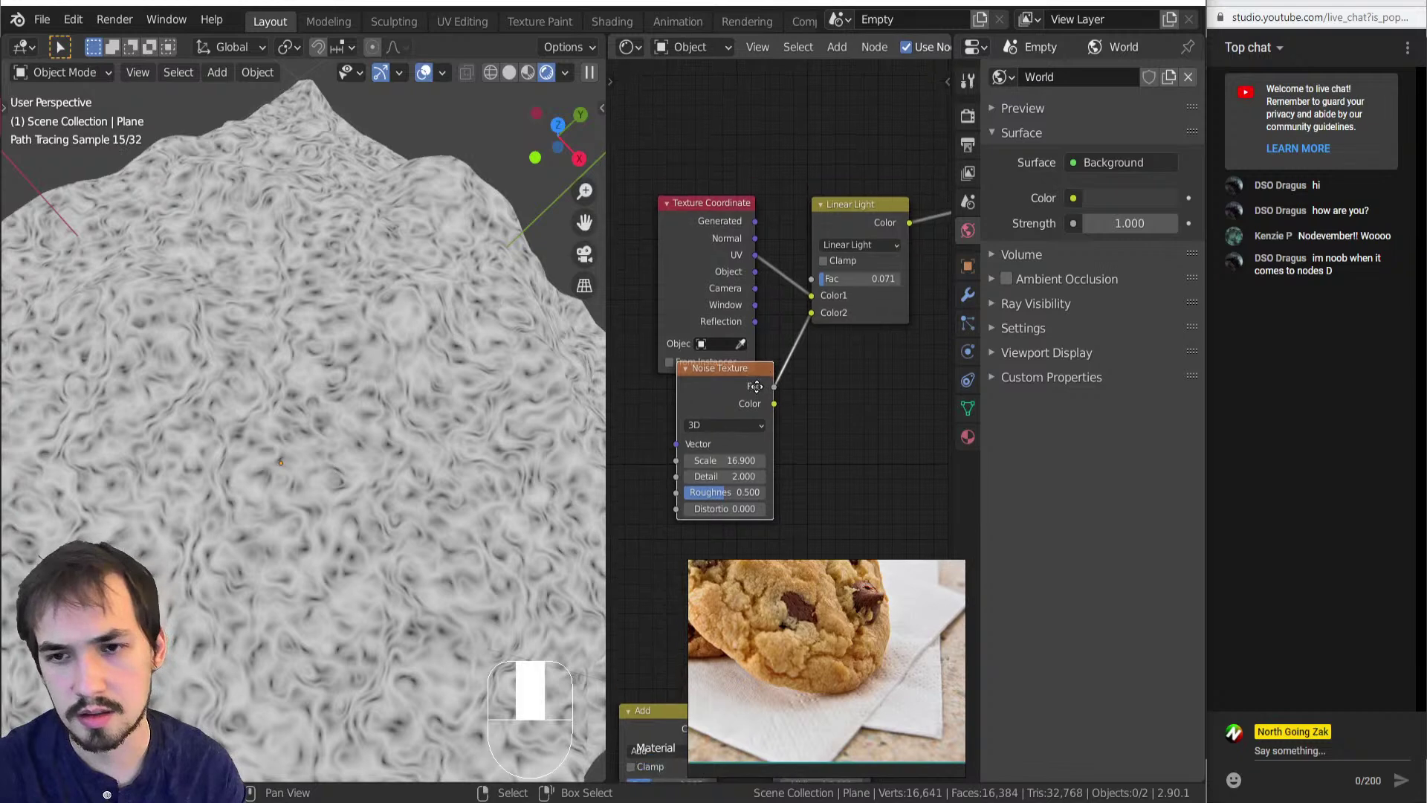
pyautogui.keyDown('shift'); pyautogui.moveTo(822, 351); pyautogui.dragTo(769, 345); pyautogui.keyUp('shift')
pyautogui.scroll(-6, 749, 417)
pyautogui.moveTo(653, 513); pyautogui.dragTo(726, 389, button='middle')
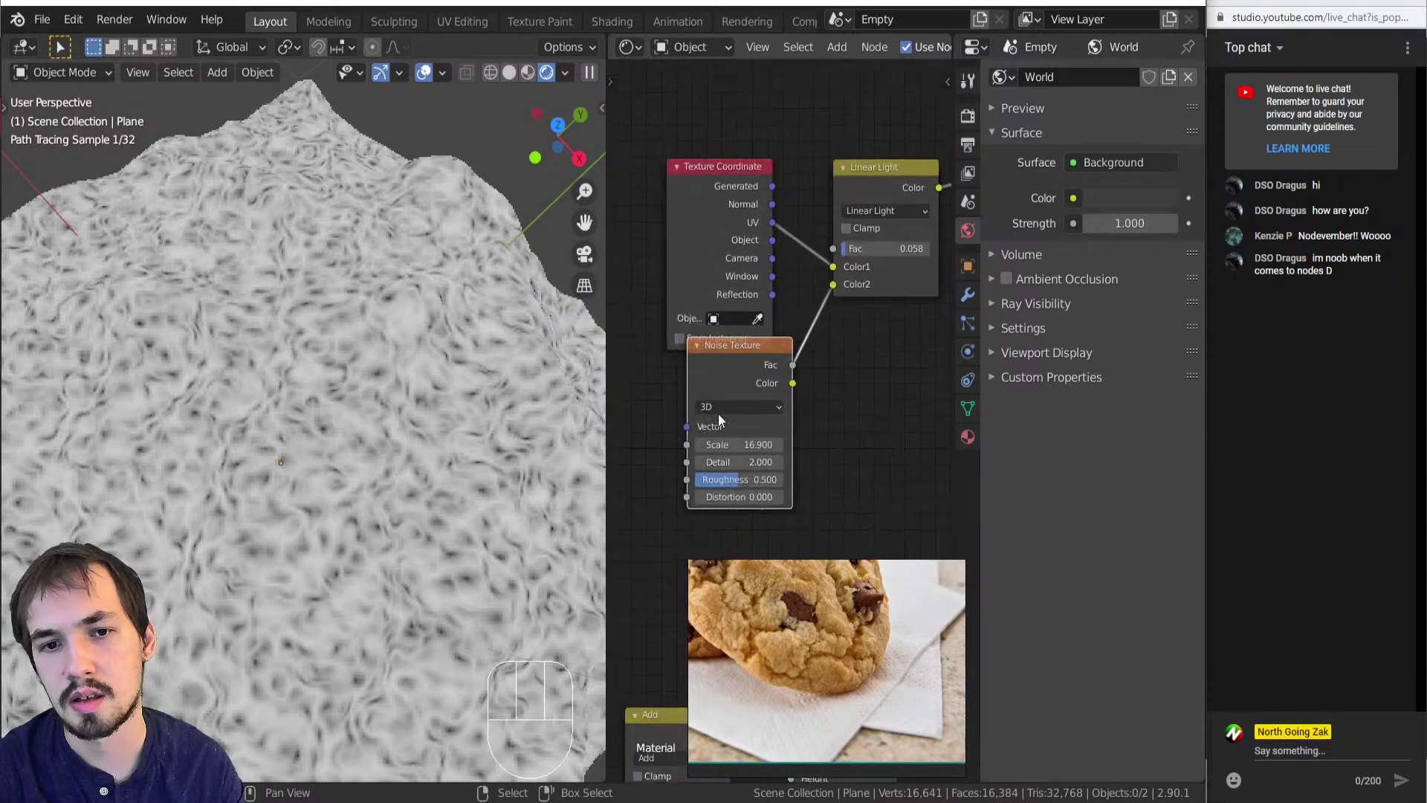
# Add a ColorRamp node on the link leaving the Voronoi Texture's Distance output.
pyautogui.scroll(5, 720, 405)
pyautogui.moveTo(821, 332); pyautogui.dragTo(739, 459, button='middle')
pyautogui.scroll(-7, 739, 459)
pyautogui.moveTo(921, 215); pyautogui.dragTo(764, 332, button='middle')
pyautogui.hotkey('shift', 'a')
pyautogui.moveTo(921, 366)
pyautogui.click(993, 366)
pyautogui.click(886, 279)
pyautogui.moveTo(886, 280); pyautogui.dragTo(823, 284, button='middle')
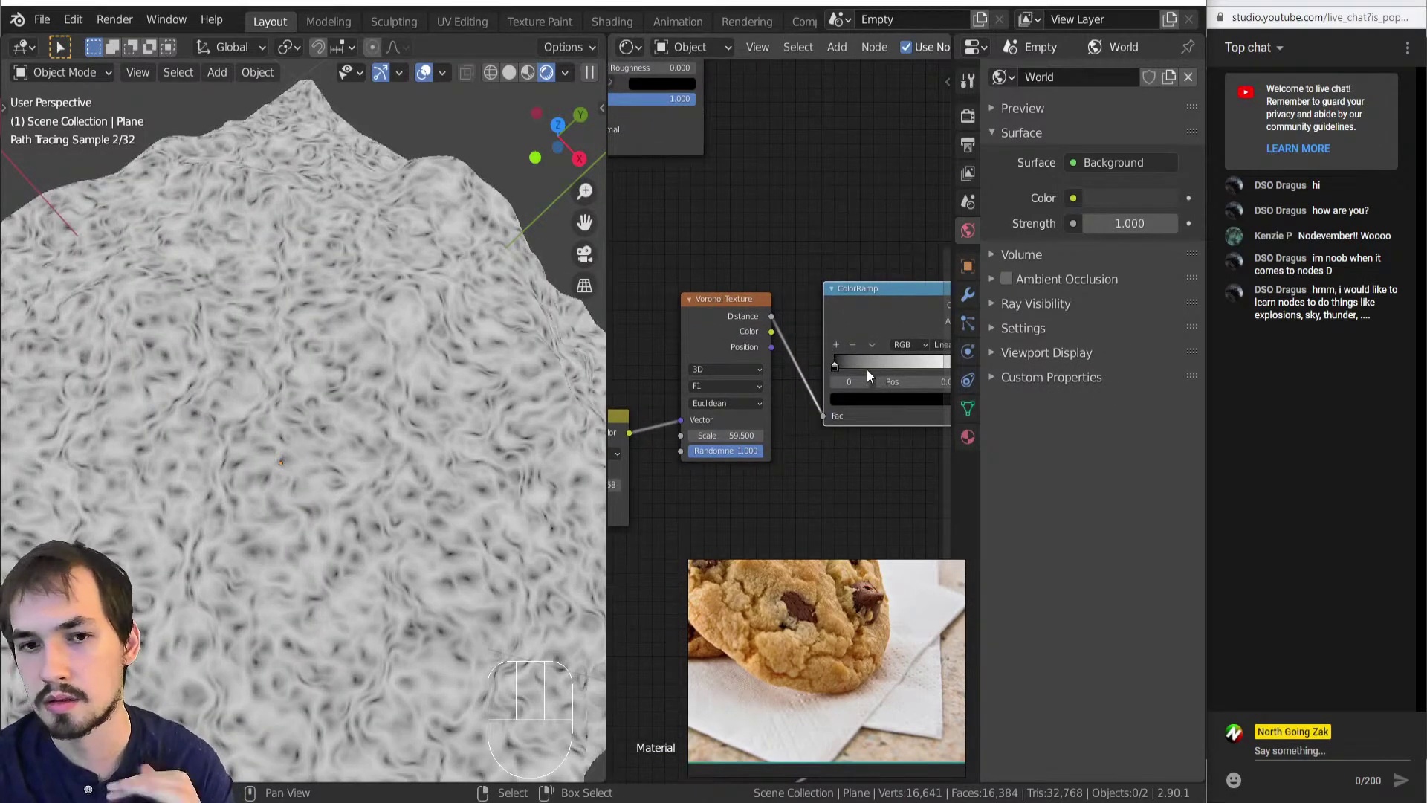
# Reverse the ColorRamp with white at position 0 and black at position 1, and set its interpolation to Ease.
pyautogui.moveTo(873, 363); pyautogui.dragTo(754, 403, button='middle')
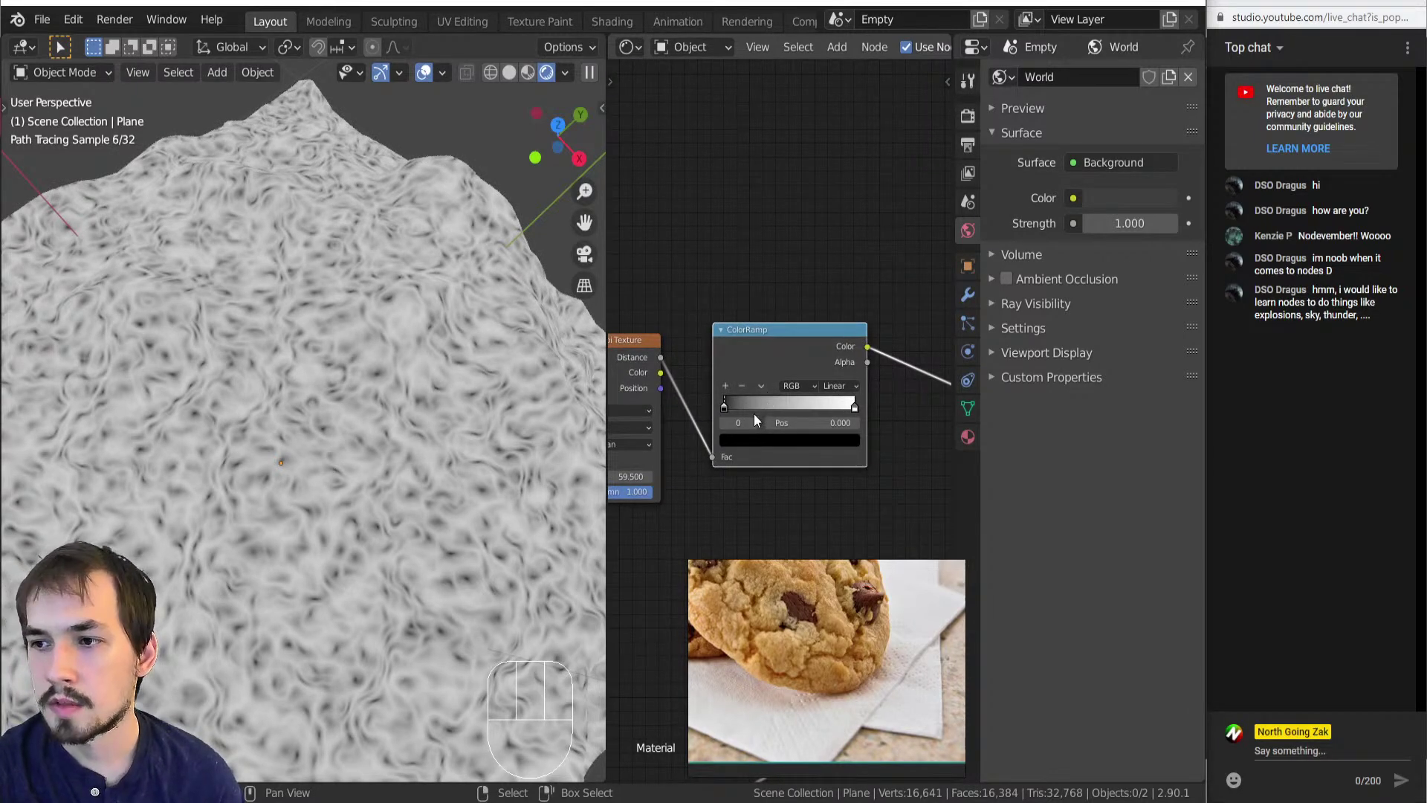
pyautogui.moveTo(727, 403)
pyautogui.mouseDown()
pyautogui.moveTo(791, 405)
pyautogui.moveTo(702, 407)
pyautogui.mouseUp()
pyautogui.click(854, 405)
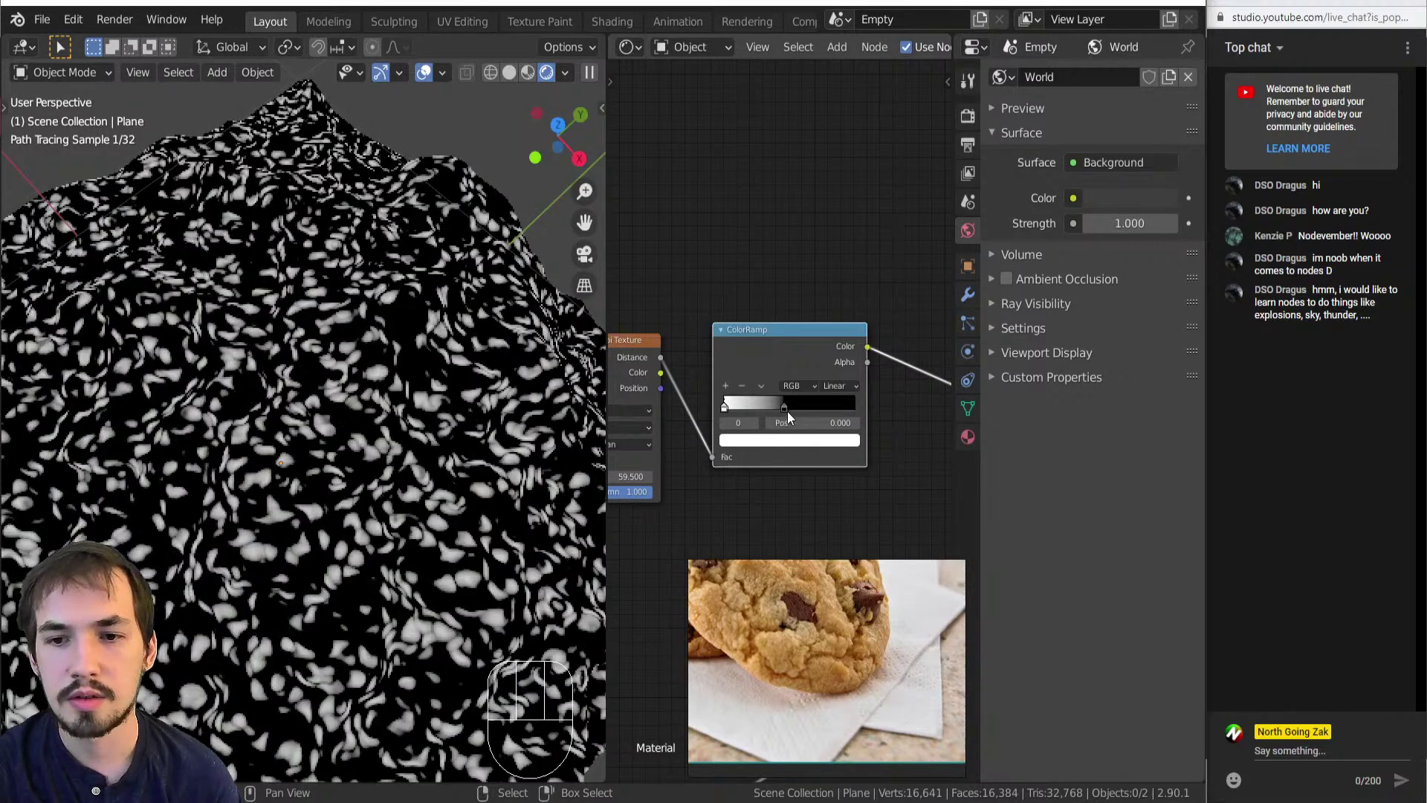
pyautogui.click(785, 405)
pyautogui.moveTo(785, 406); pyautogui.dragTo(863, 407)
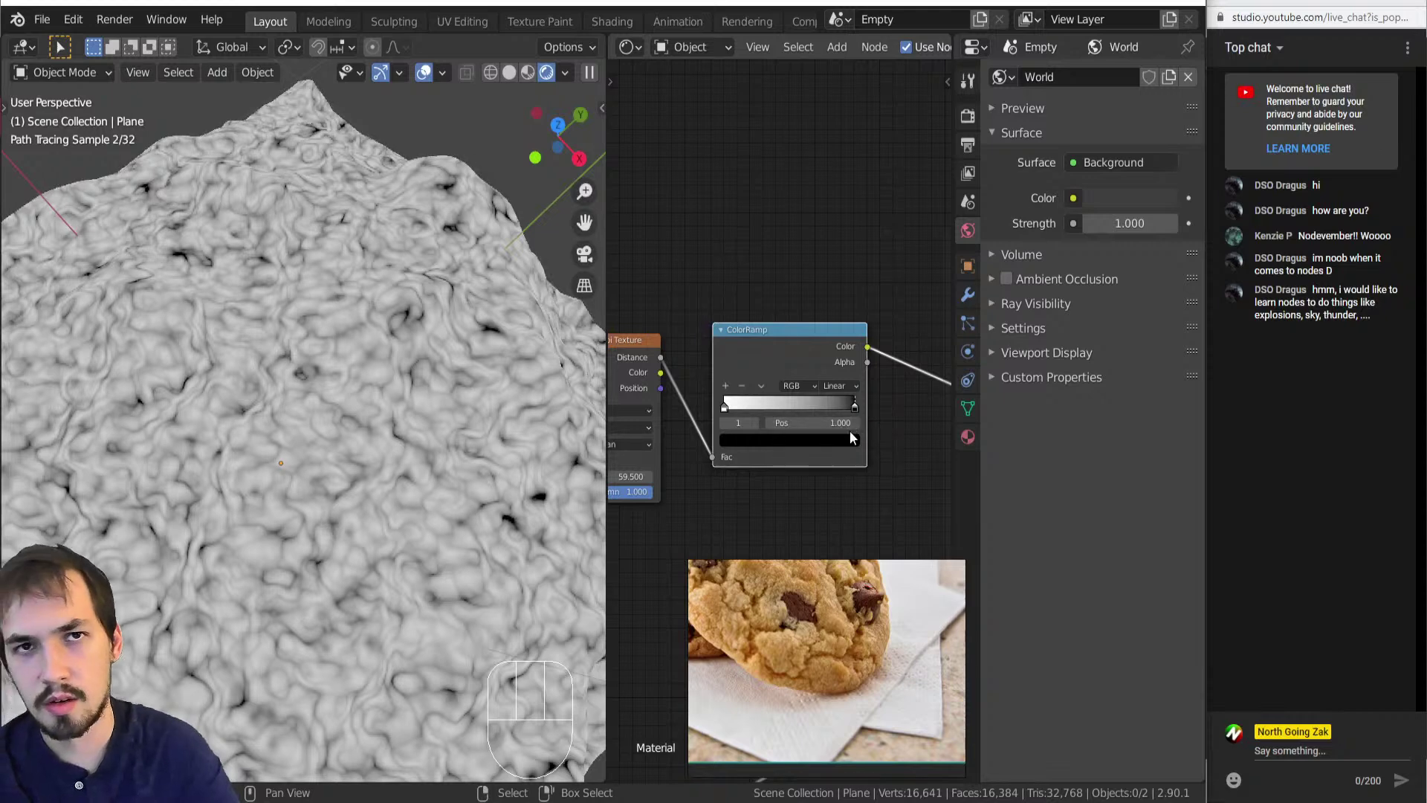
pyautogui.click(853, 385)
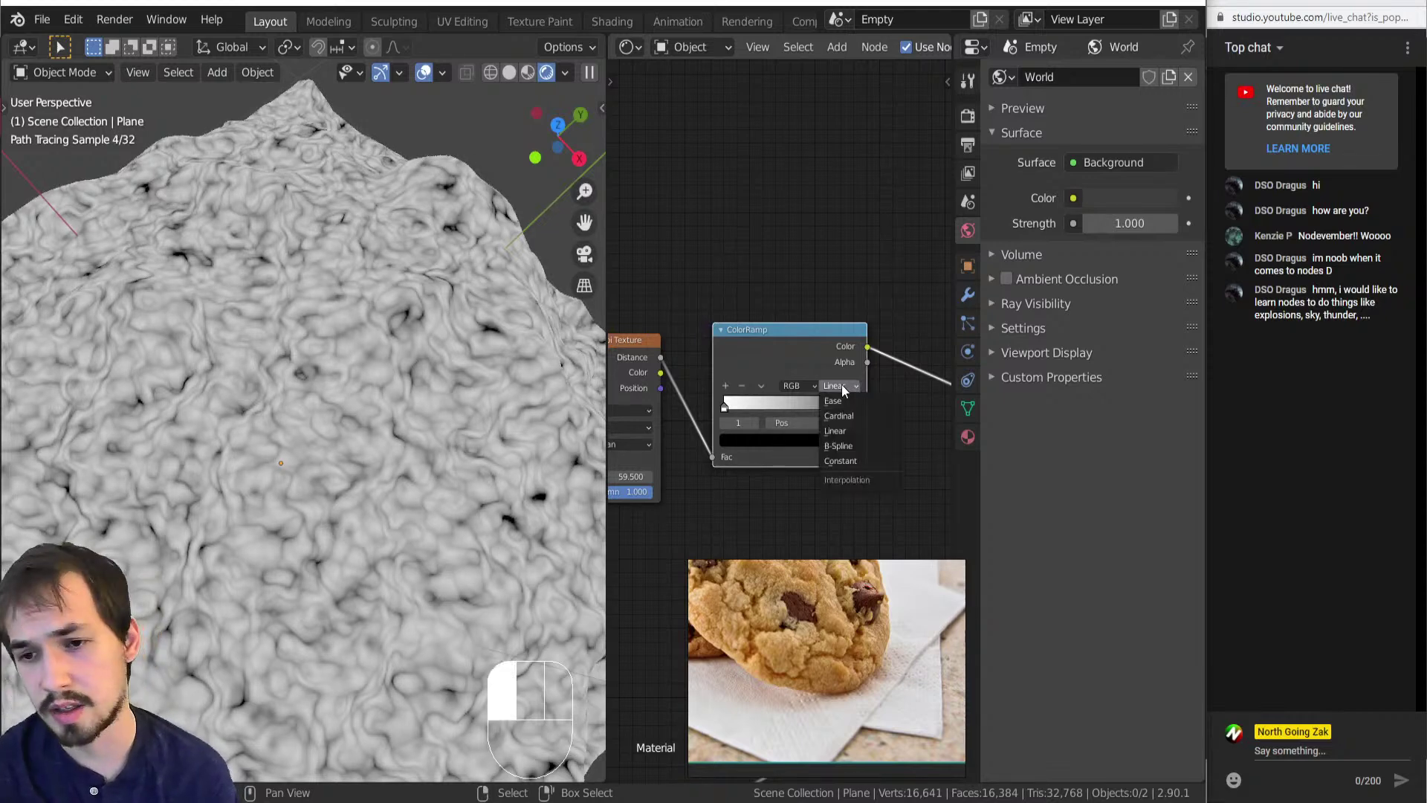
pyautogui.click(836, 397)
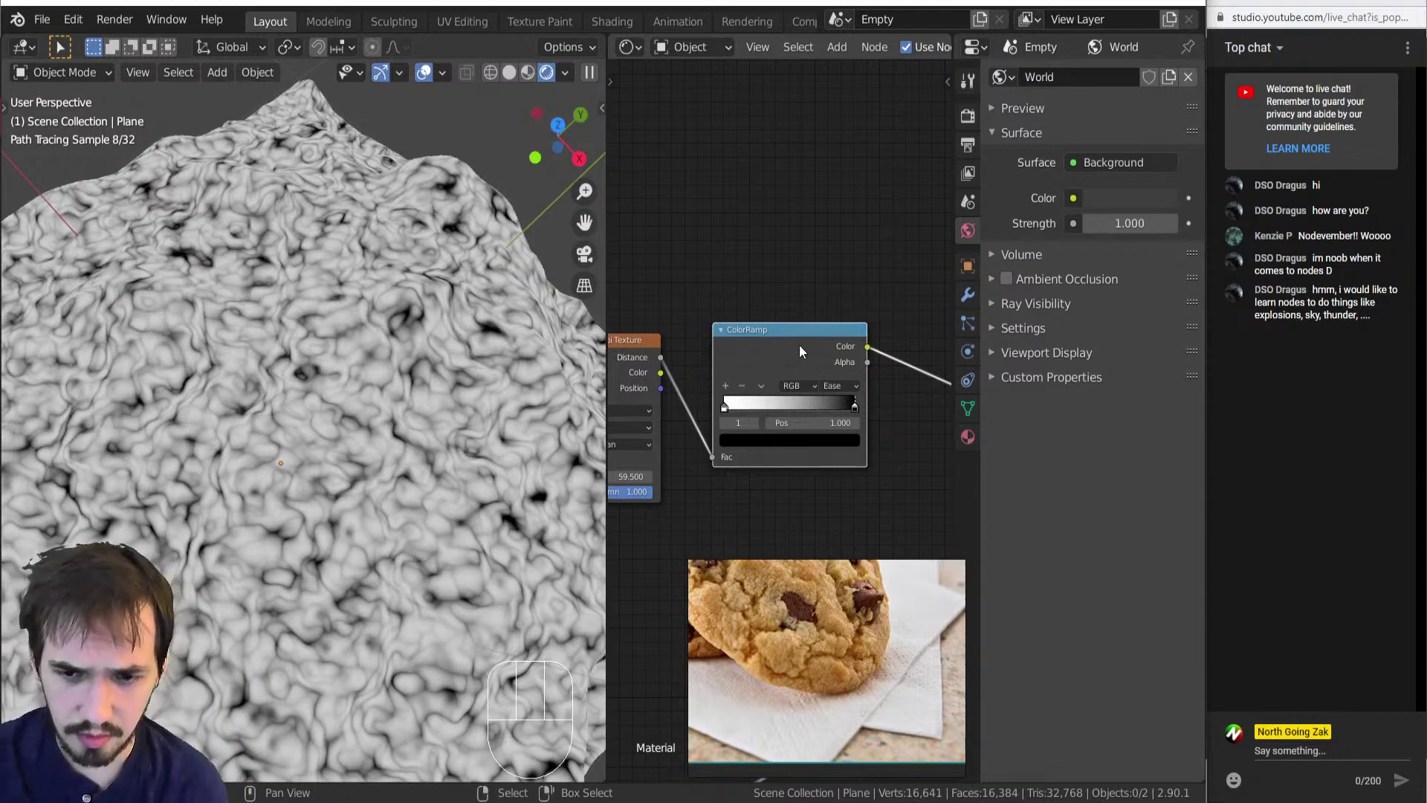
# Move the Noise Texture node directly beneath the Texture Coordinate node so the two no longer overlap.
pyautogui.scroll(-2, 789, 349)
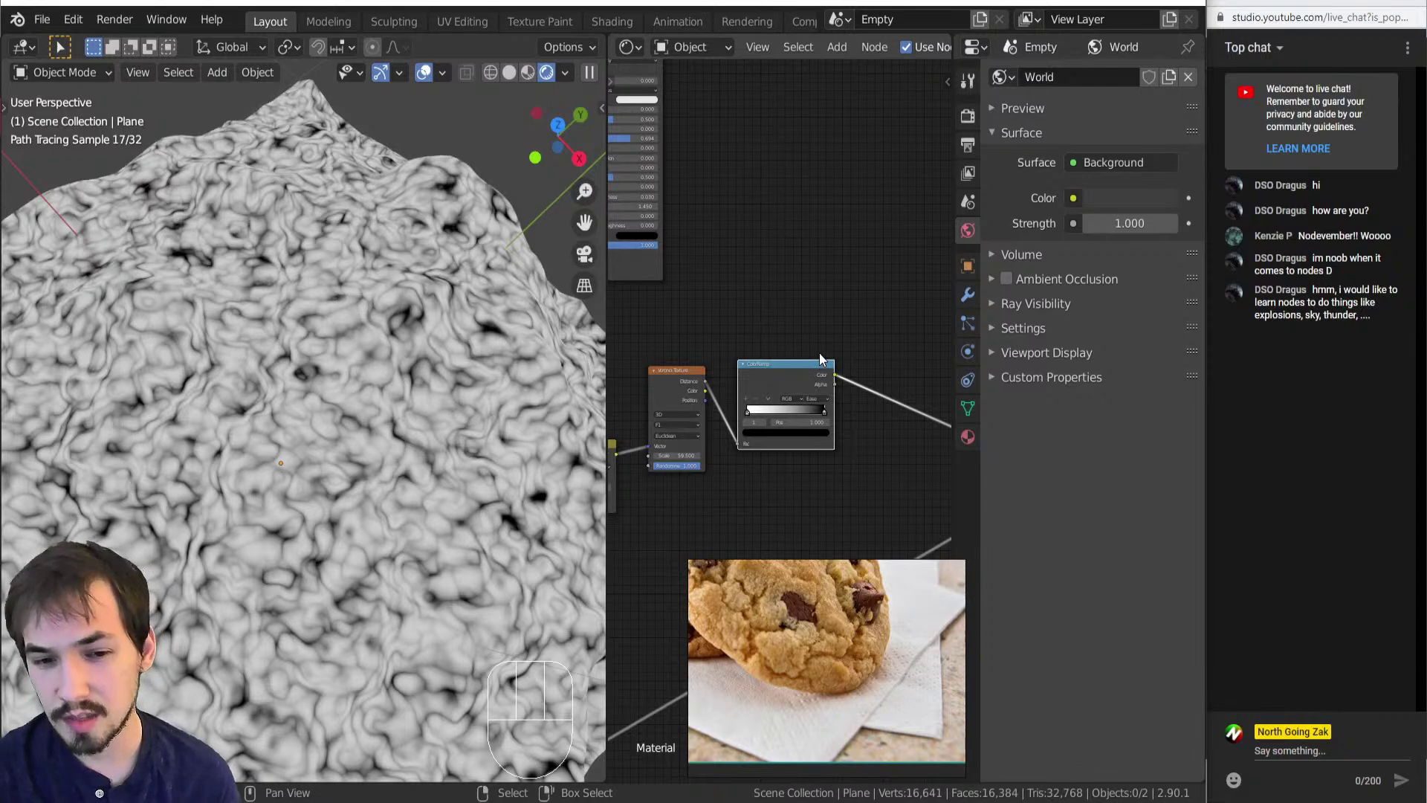
pyautogui.scroll(-1, 809, 388)
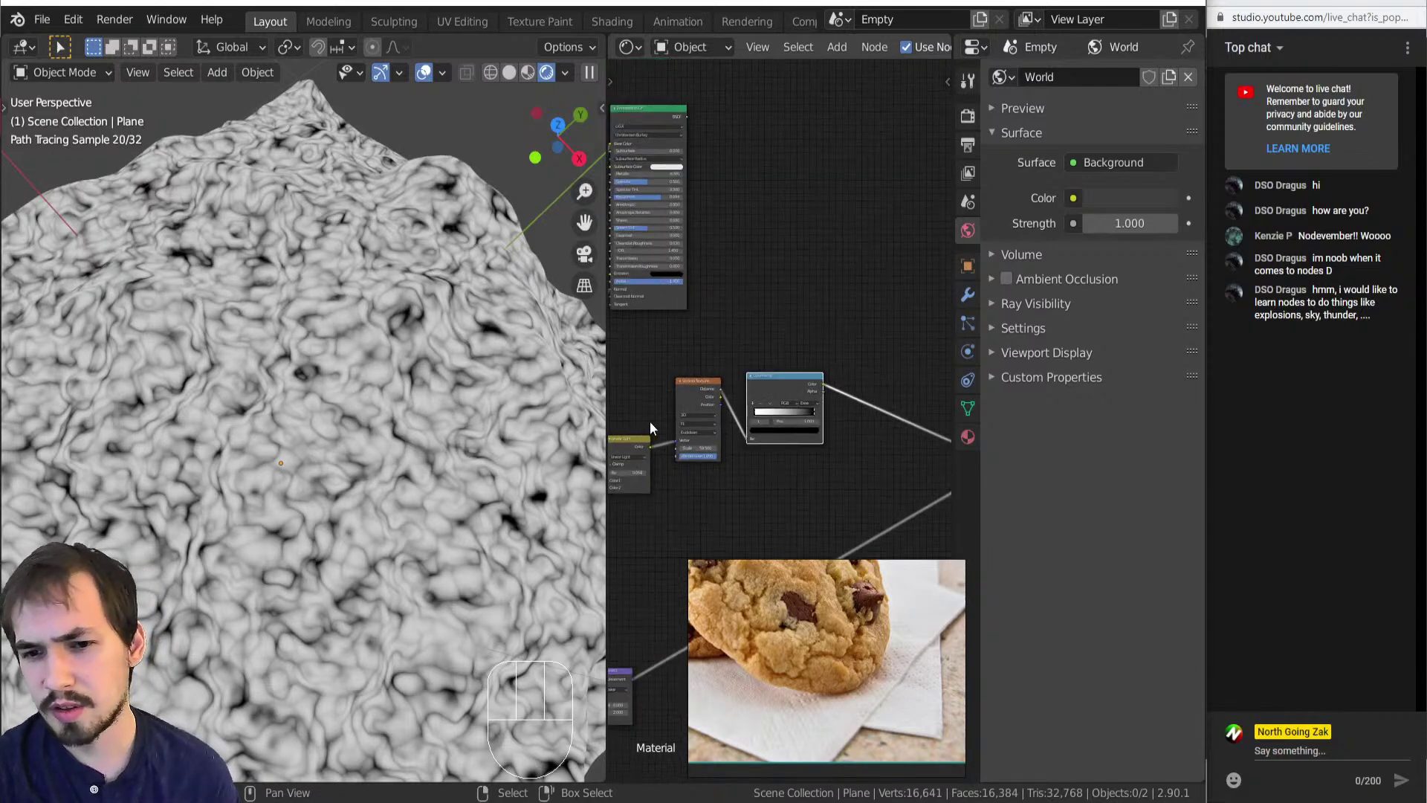
pyautogui.moveTo(704, 403); pyautogui.dragTo(769, 349, button='middle')
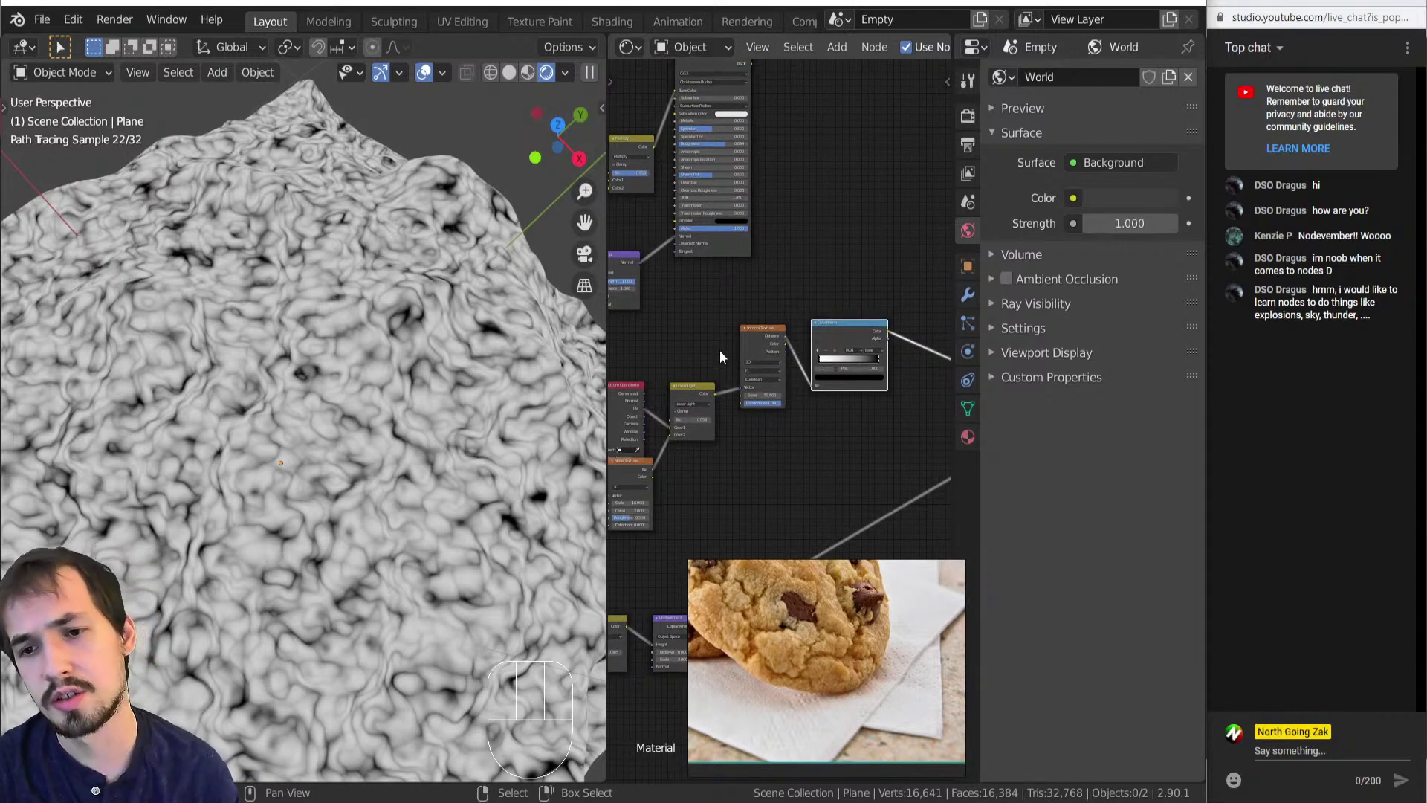
pyautogui.scroll(2, 689, 376)
pyautogui.moveTo(687, 377); pyautogui.dragTo(889, 330, button='middle')
pyautogui.moveTo(780, 455); pyautogui.dragTo(769, 467)
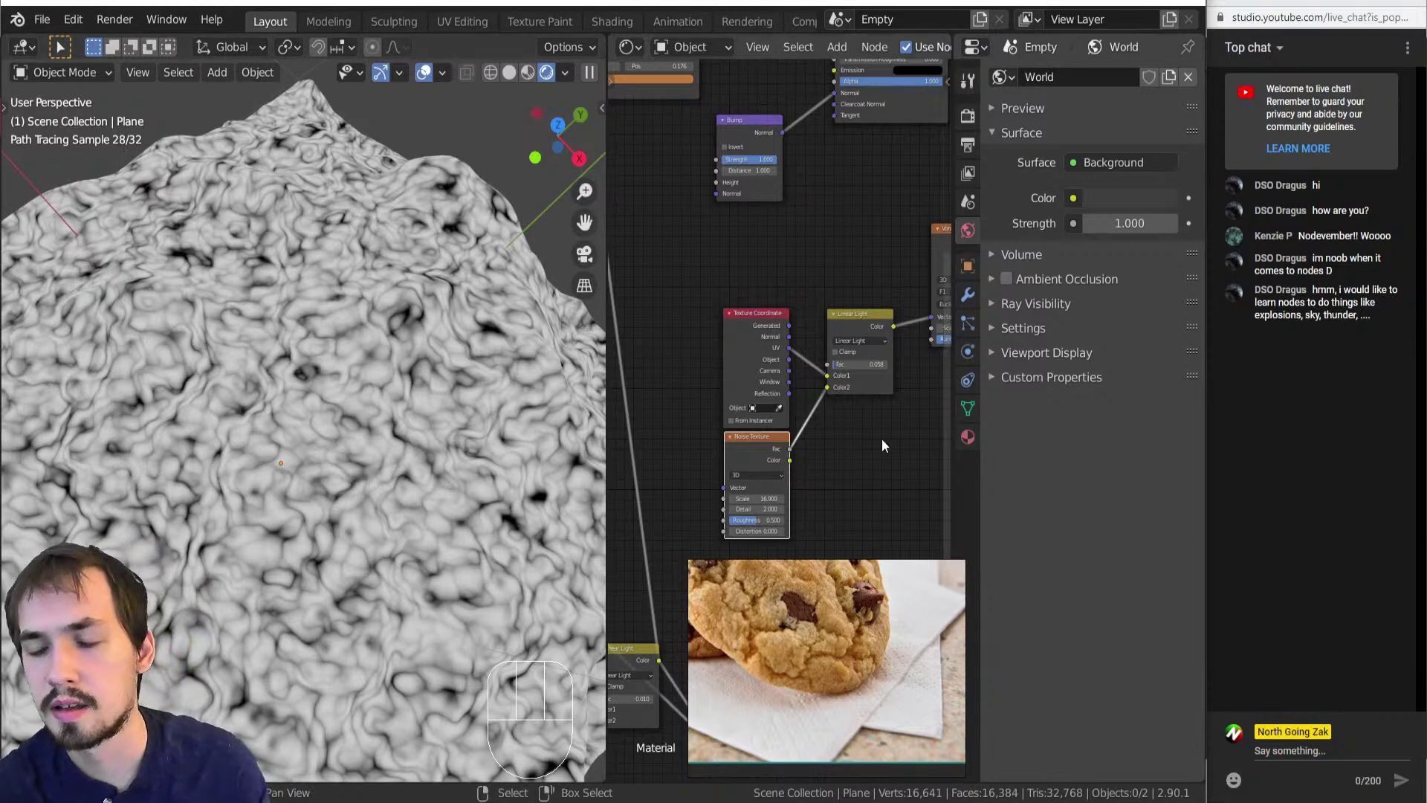
# Lower the factor of the Linear Light node feeding the Voronoi Texture to about 0.039.
pyautogui.scroll(-4, 830, 398)
pyautogui.moveTo(842, 384); pyautogui.dragTo(744, 421, button='middle')
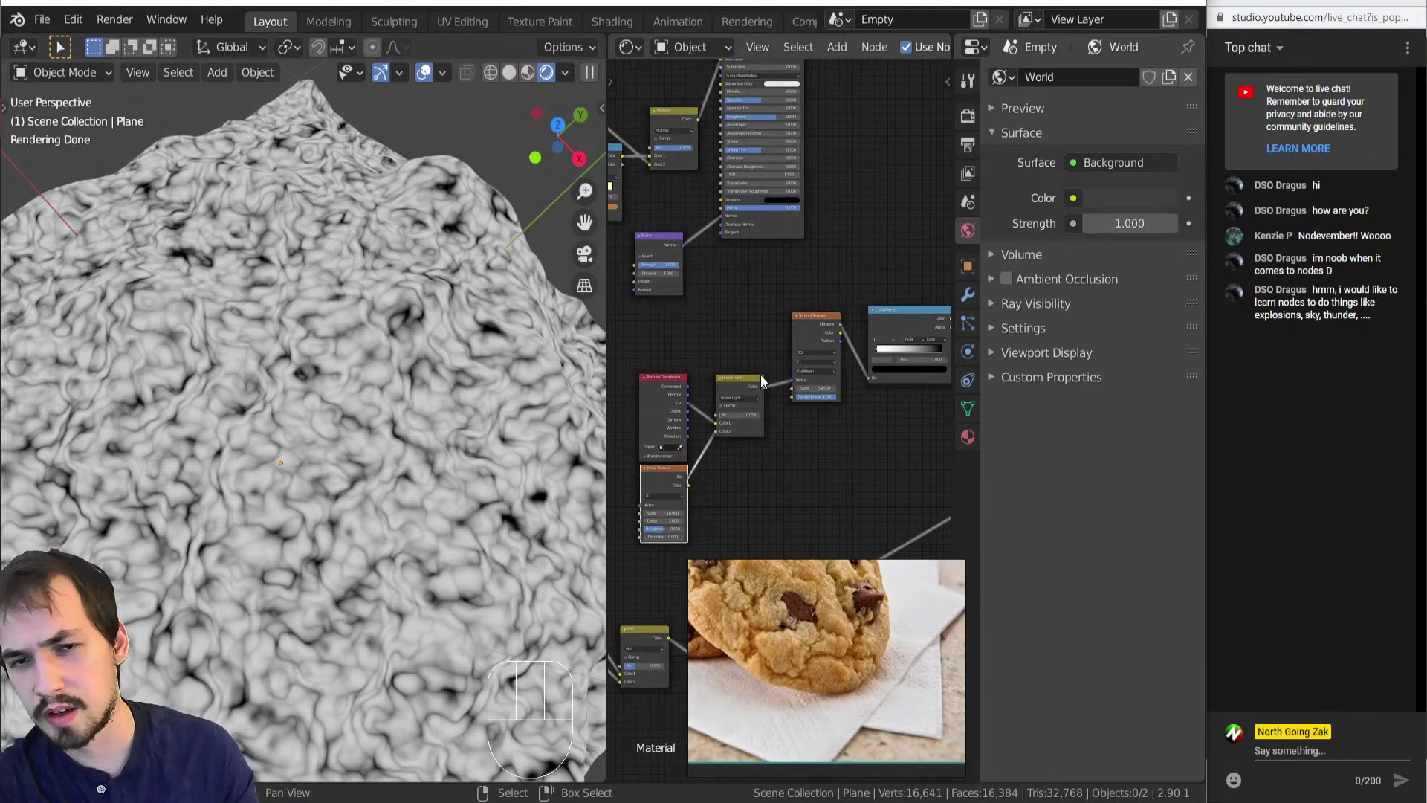
pyautogui.scroll(6, 775, 406)
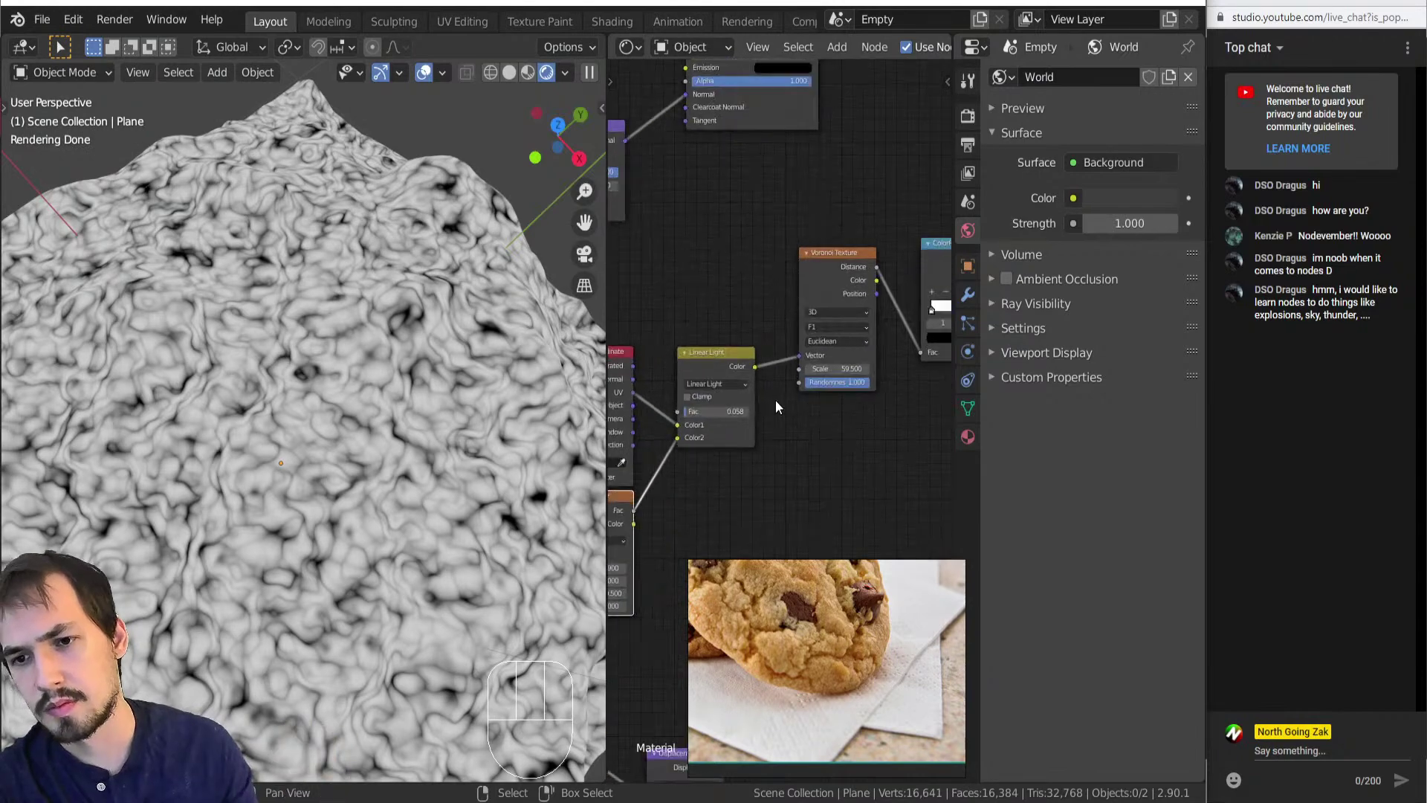
pyautogui.scroll(-4, 790, 401)
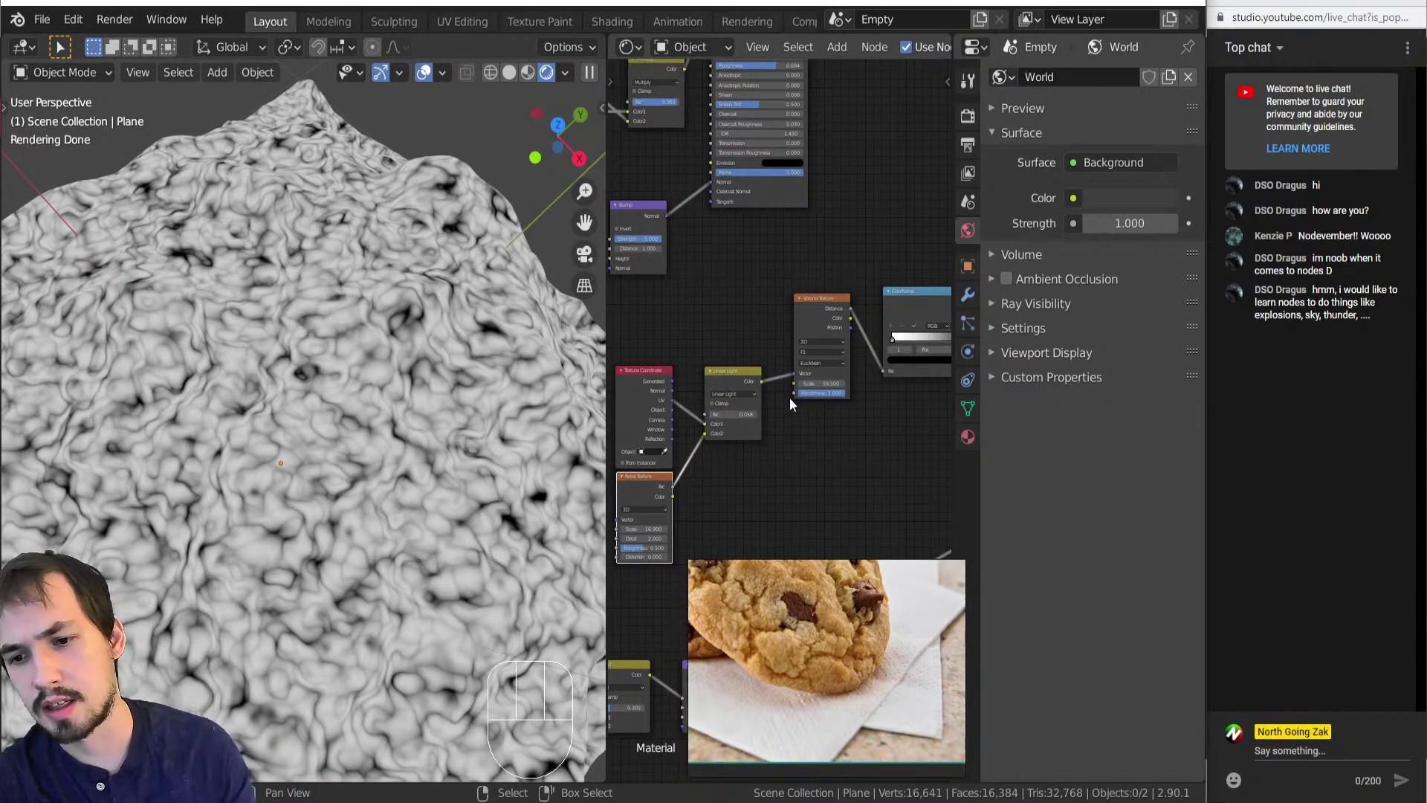
pyautogui.moveTo(805, 402); pyautogui.dragTo(782, 434, button='middle')
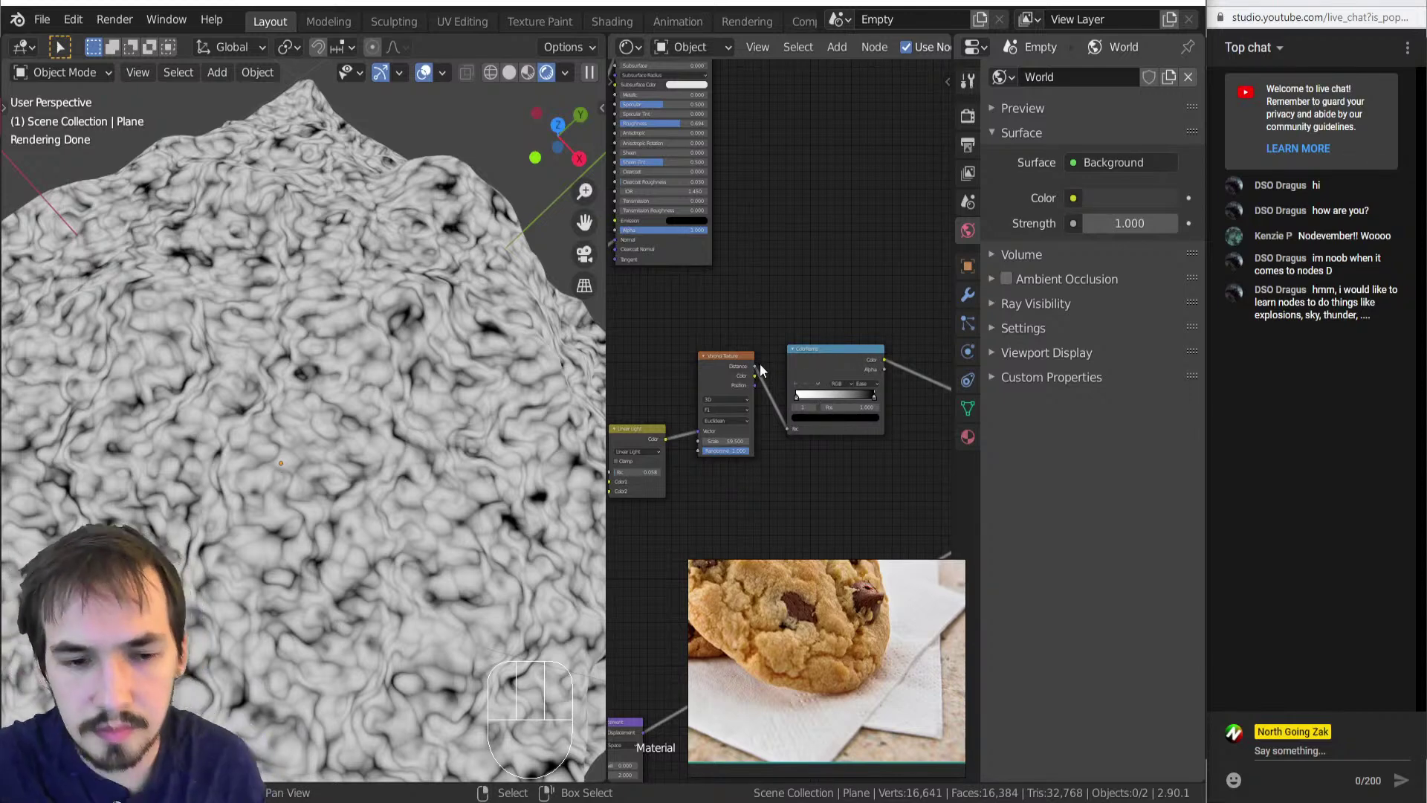
pyautogui.moveTo(701, 480)
pyautogui.mouseDown(button='middle')
pyautogui.moveTo(719, 445)
pyautogui.moveTo(768, 420)
pyautogui.moveTo(750, 408)
pyautogui.mouseUp(button='middle')
pyautogui.scroll(8, 751, 407)
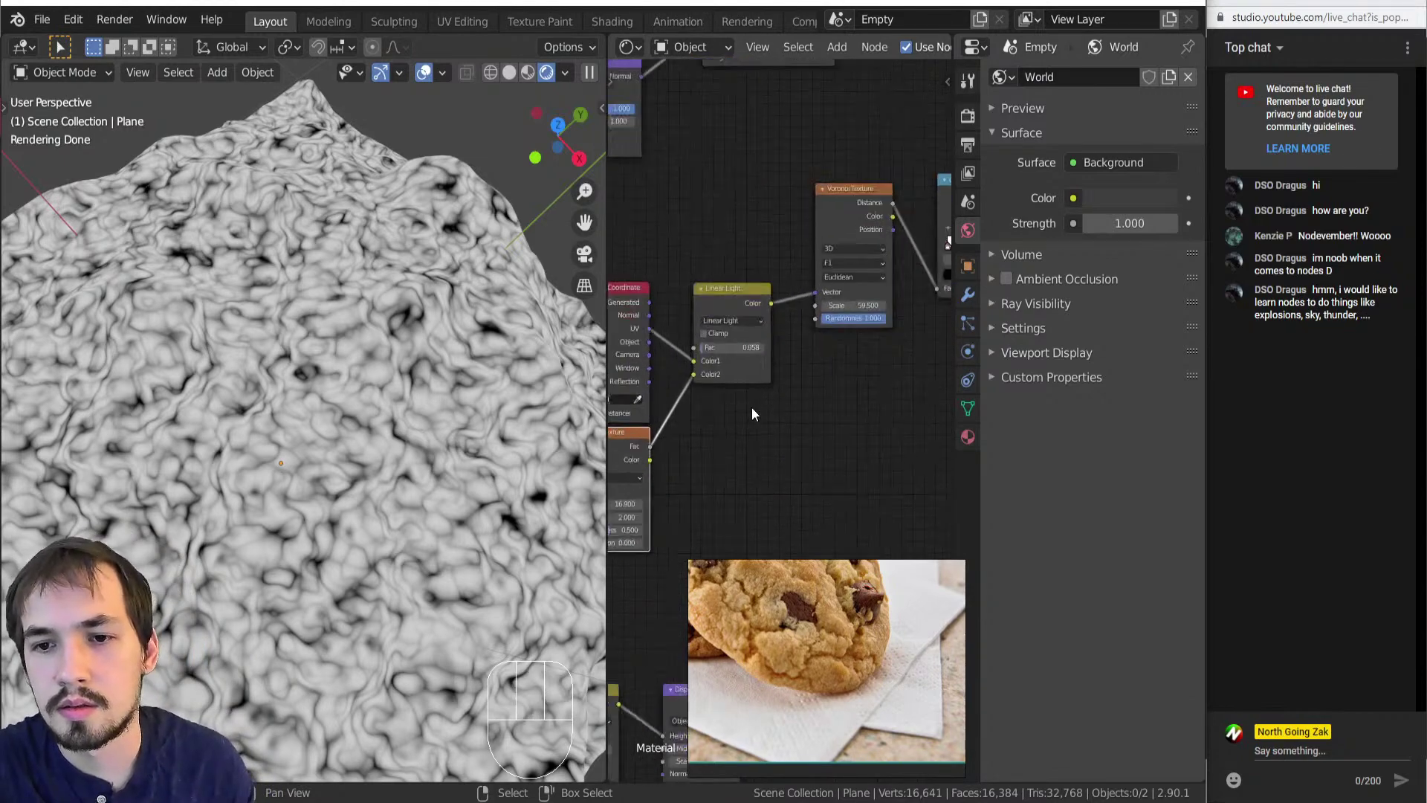
pyautogui.scroll(4, 747, 360)
pyautogui.moveTo(722, 348); pyautogui.dragTo(729, 388, button='middle')
pyautogui.keyDown('shift'); pyautogui.moveTo(712, 347); pyautogui.dragTo(656, 348); pyautogui.keyUp('shift')
# Darken the ColorRamp's white stop at position 0 to a mid grey with a value of 0.484.
pyautogui.scroll(-5, 686, 395)
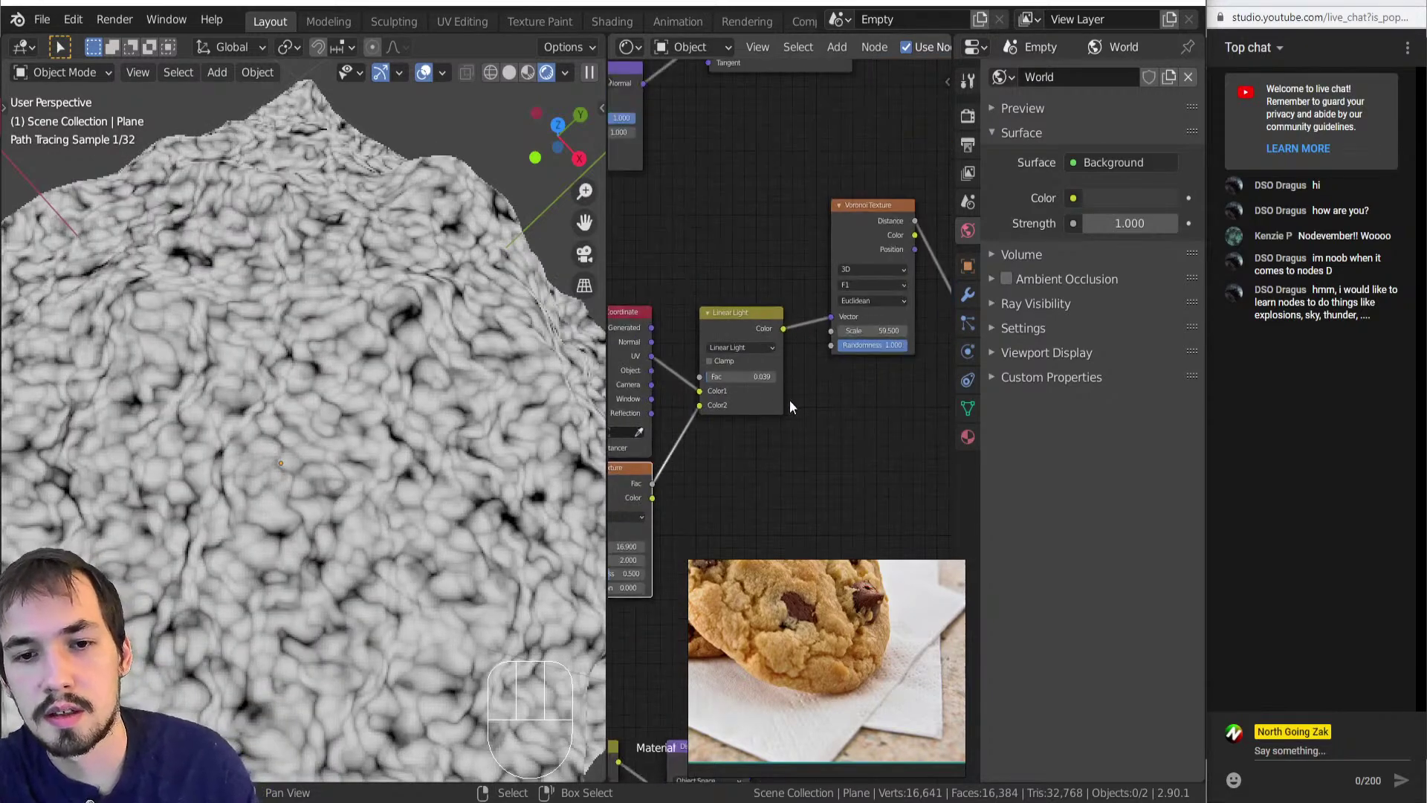
pyautogui.scroll(-6, 780, 406)
pyautogui.moveTo(830, 413); pyautogui.dragTo(731, 459, button='middle')
pyautogui.scroll(5, 795, 444)
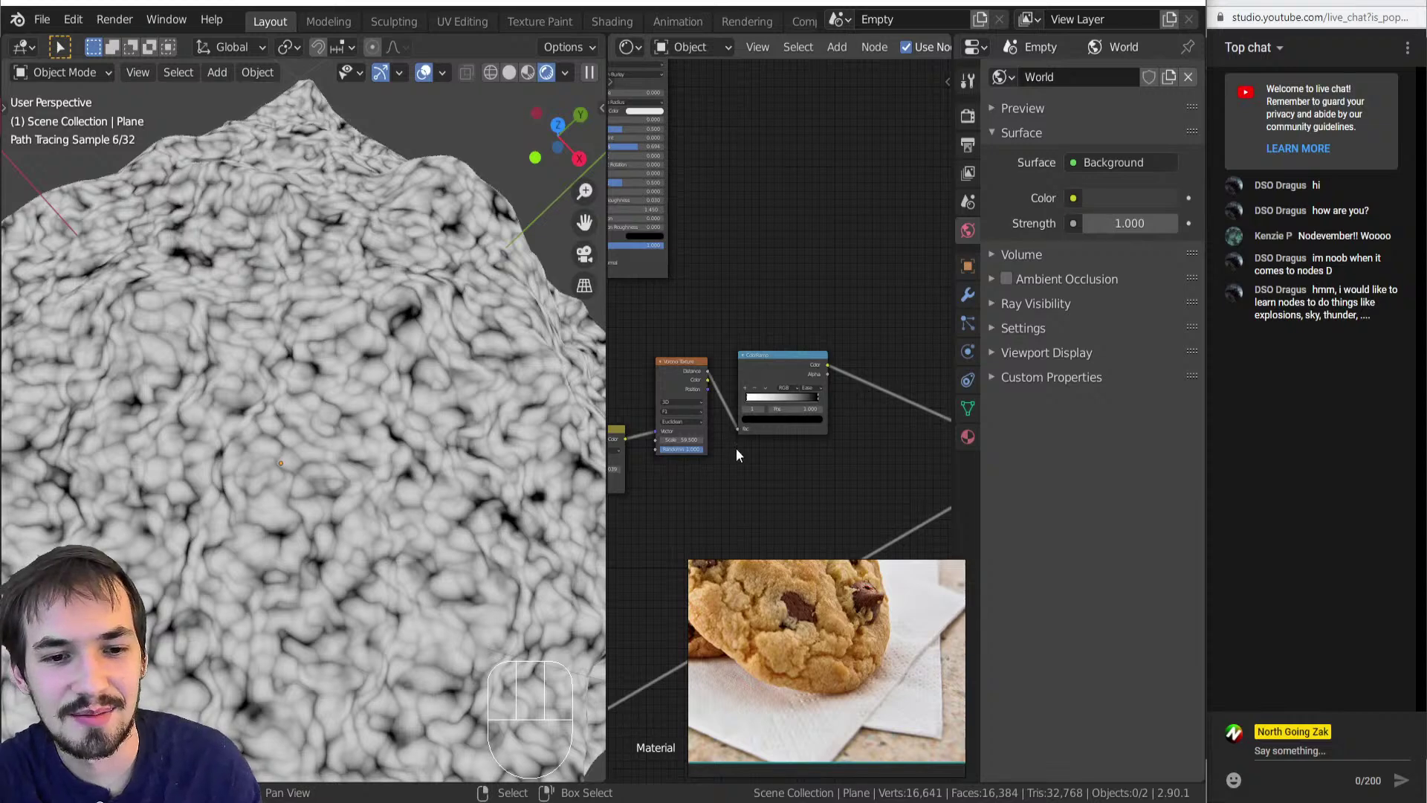
pyautogui.scroll(3, 738, 440)
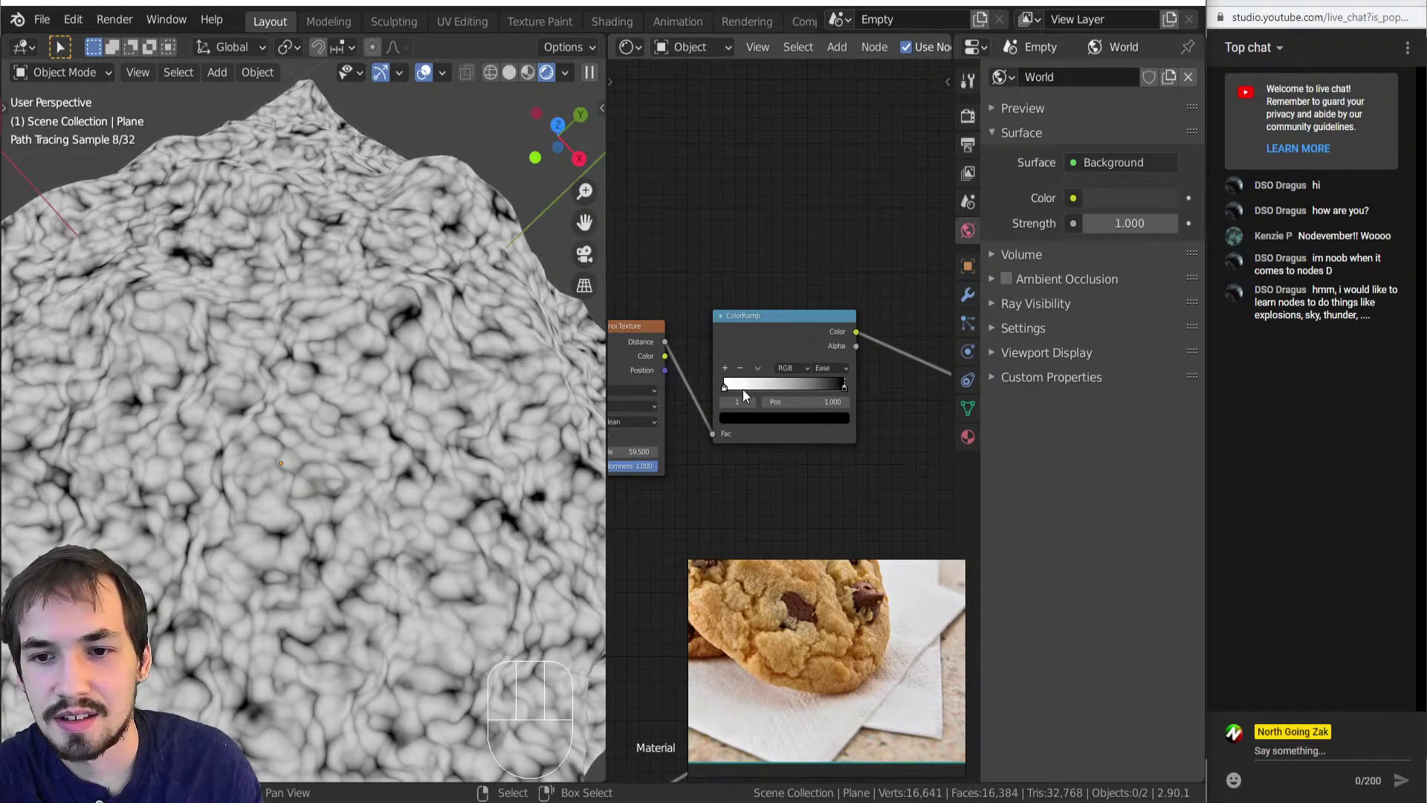
pyautogui.click(726, 385)
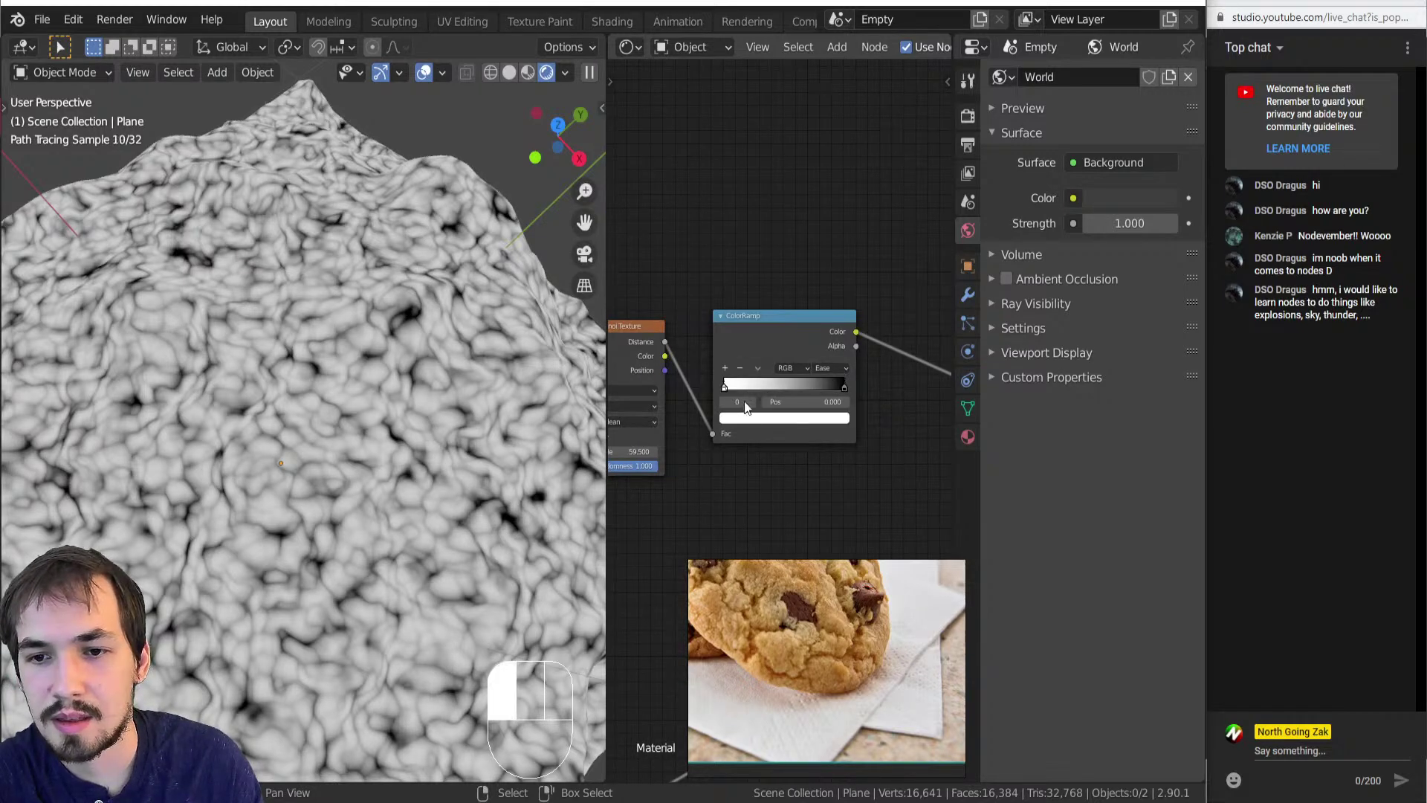
pyautogui.click(769, 423)
pyautogui.moveTo(822, 244); pyautogui.dragTo(822, 282)
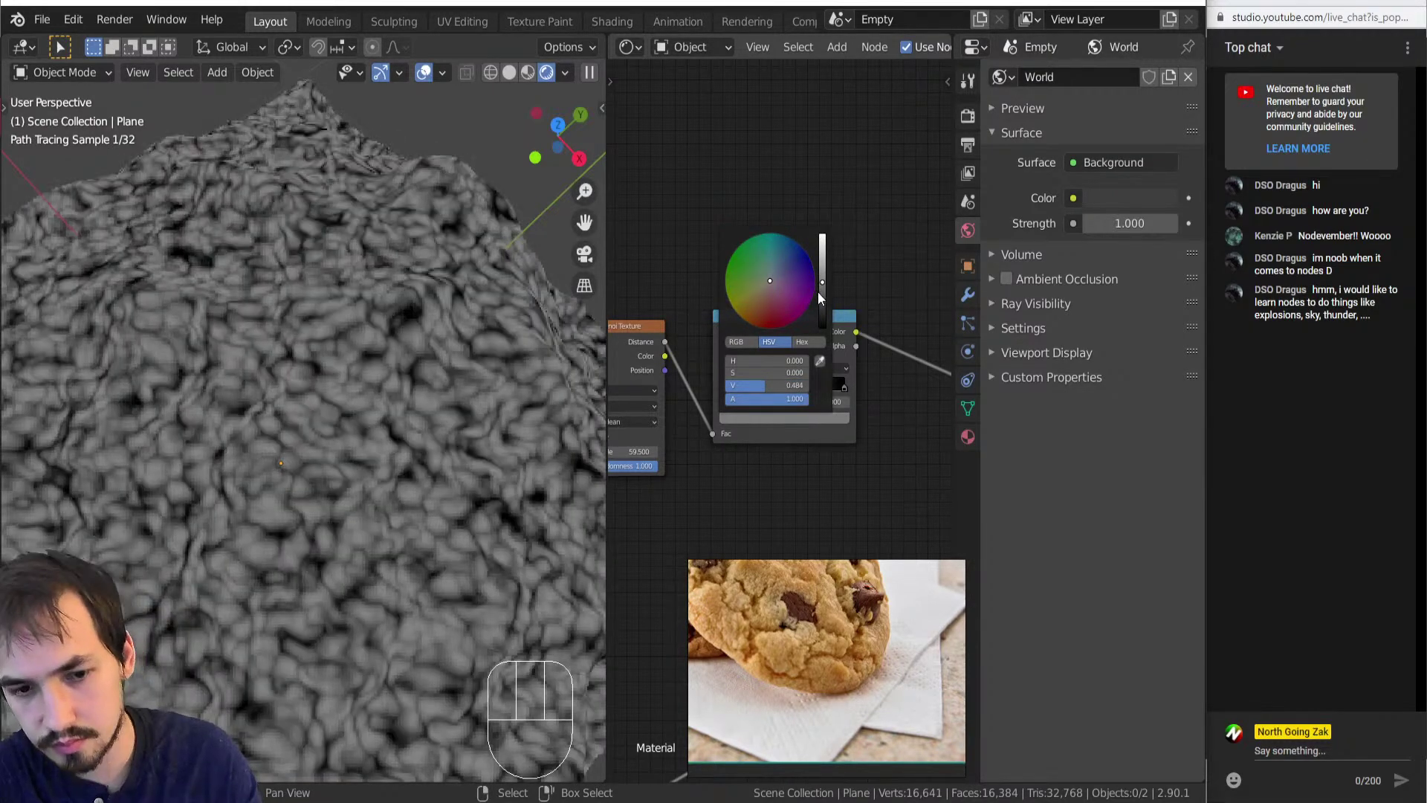
# Add a Bump node on the link leaving the ColorRamp's Color output.
pyautogui.scroll(-5, 733, 378)
pyautogui.moveTo(693, 379); pyautogui.dragTo(729, 331, button='middle')
pyautogui.scroll(1, 901, 366)
pyautogui.moveTo(893, 344); pyautogui.dragTo(835, 372, button='middle')
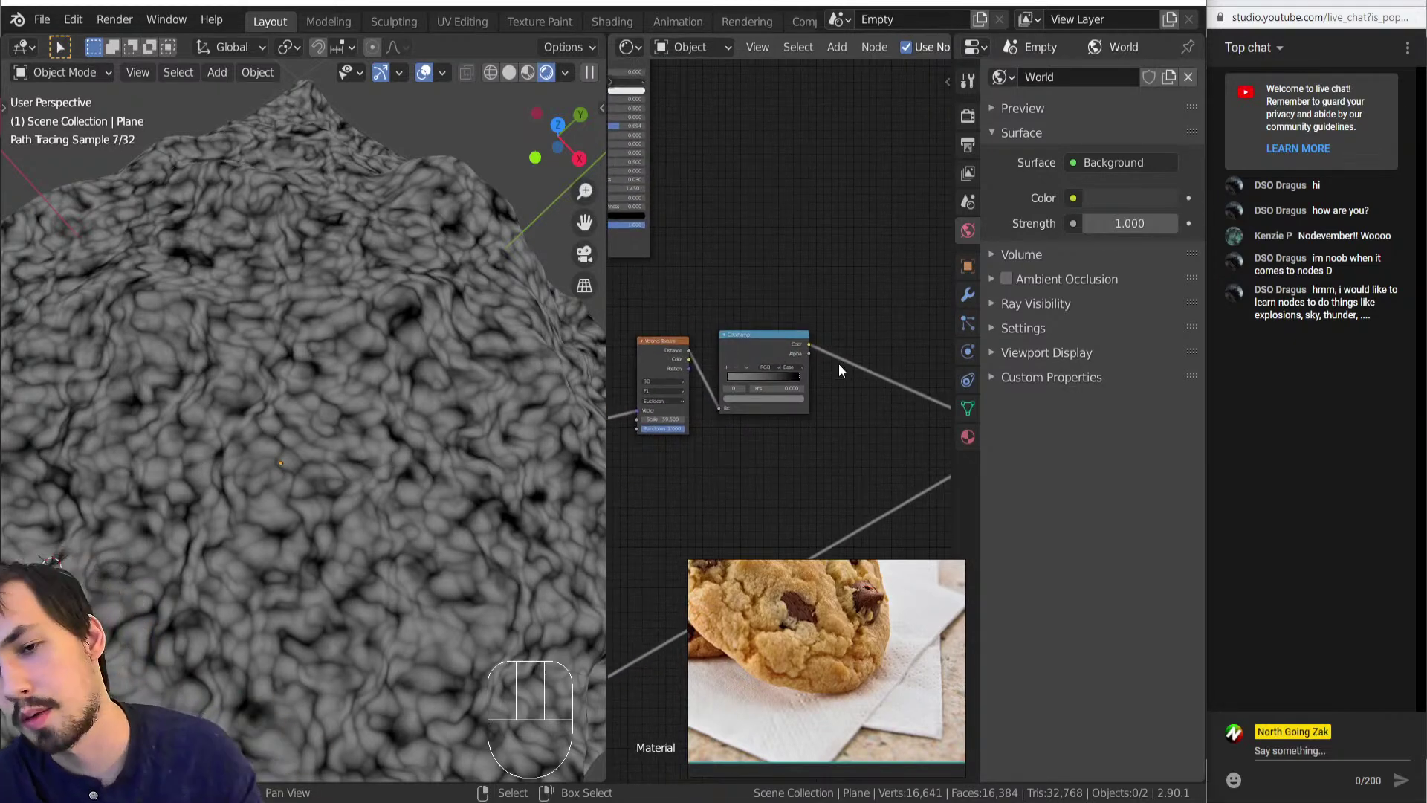
pyautogui.hotkey('shift', 'a')
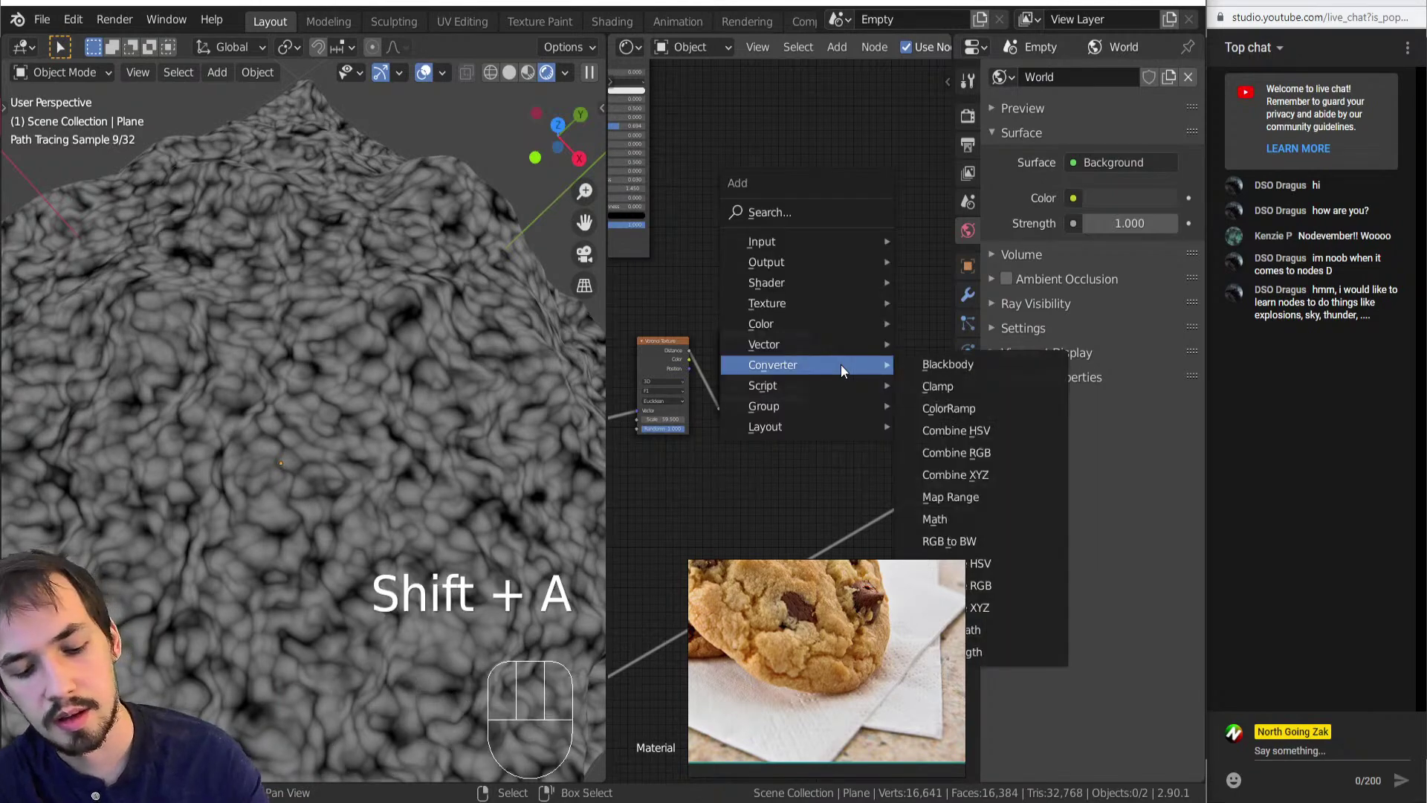
pyautogui.click(935, 343)
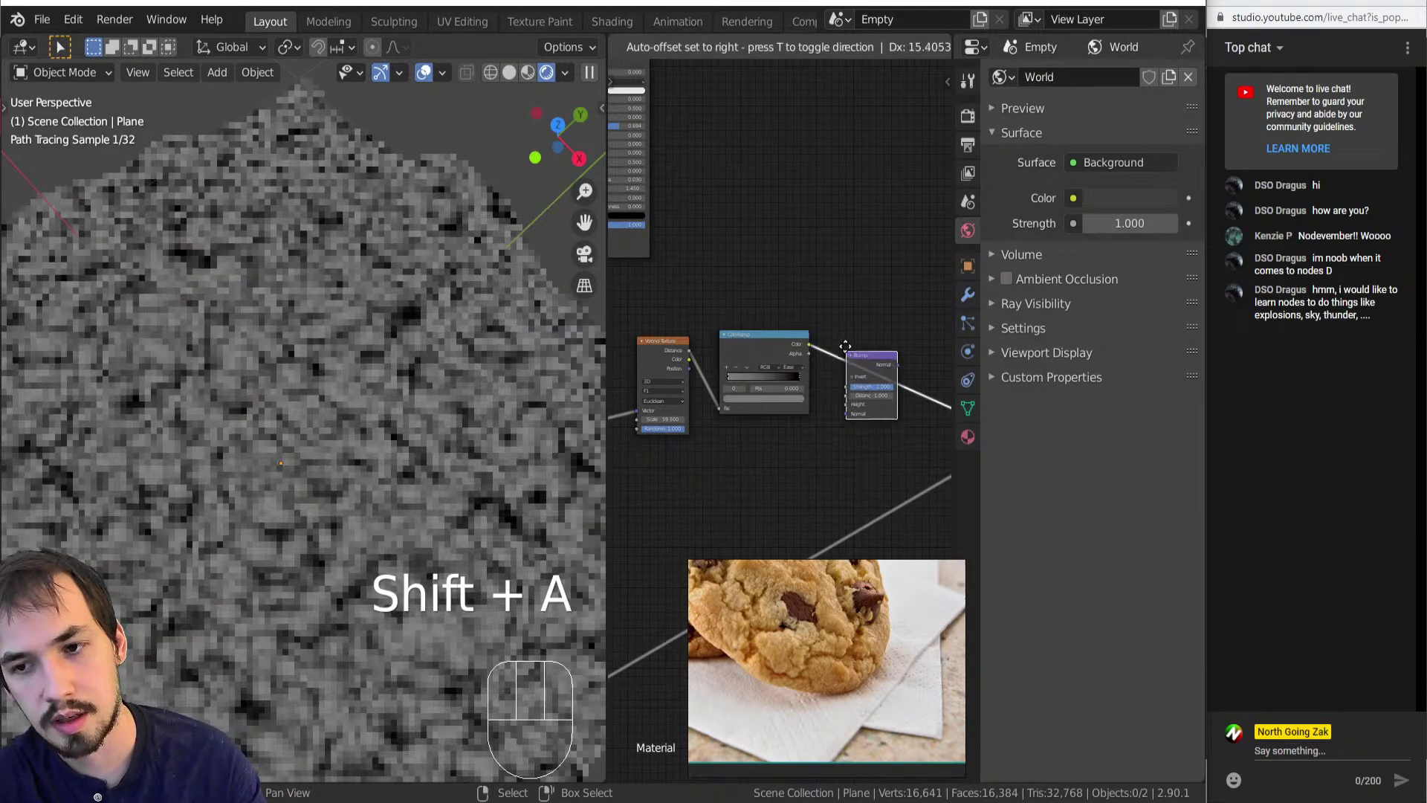
pyautogui.click(421, 347)
# Connect the new Bump node's Normal output to the Normal input of the Principled BSDF.
pyautogui.scroll(-1, 721, 359)
pyautogui.moveTo(721, 359); pyautogui.dragTo(774, 426, button='middle')
pyautogui.moveTo(926, 422); pyautogui.dragTo(640, 322)
pyautogui.moveTo(639, 323); pyautogui.dragTo(640, 321)
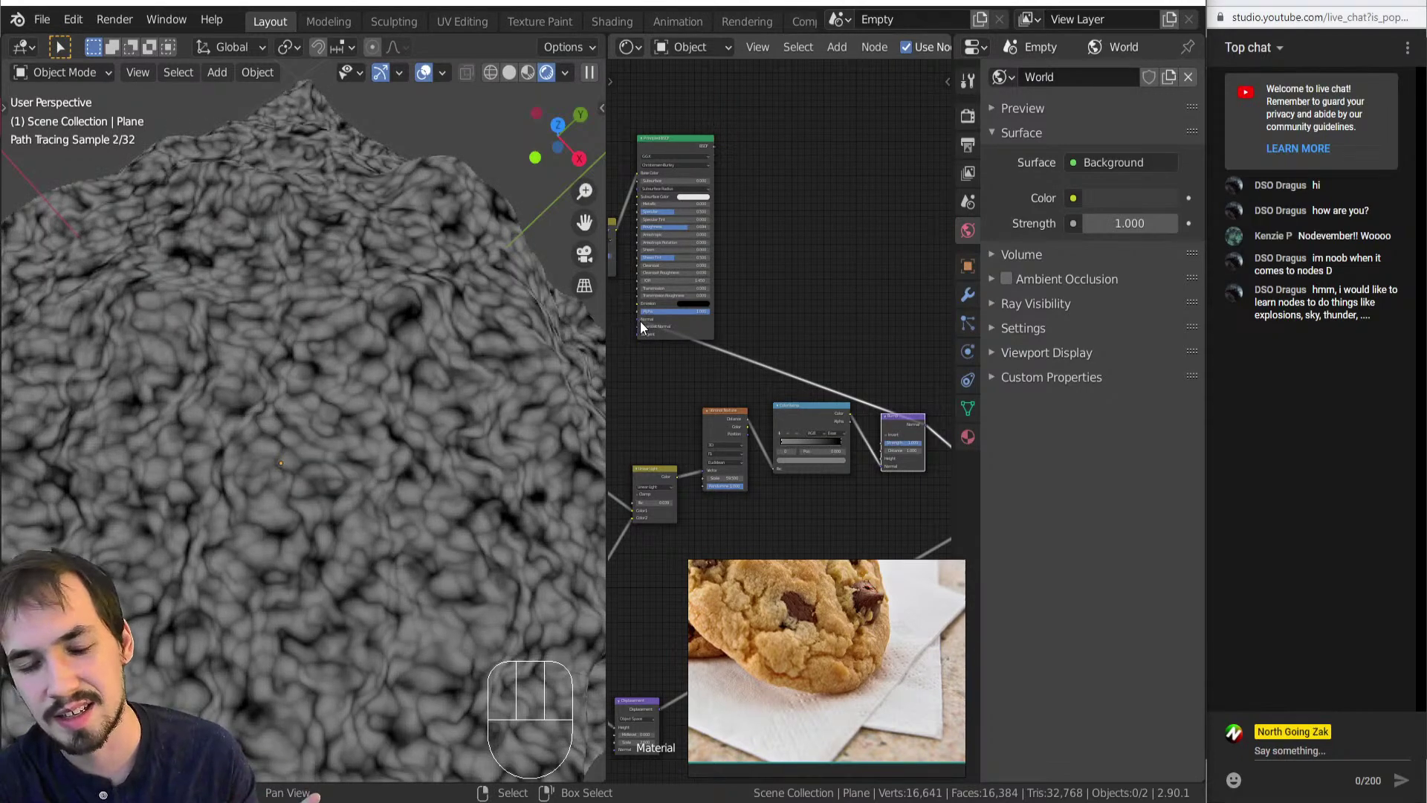
# Set the Principled BSDF's roughness to about 0.384.
pyautogui.scroll(7, 732, 282)
pyautogui.moveTo(624, 300); pyautogui.dragTo(729, 453, button='middle')
pyautogui.scroll(6, 675, 349)
pyautogui.moveTo(761, 376); pyautogui.dragTo(894, 467, button='middle')
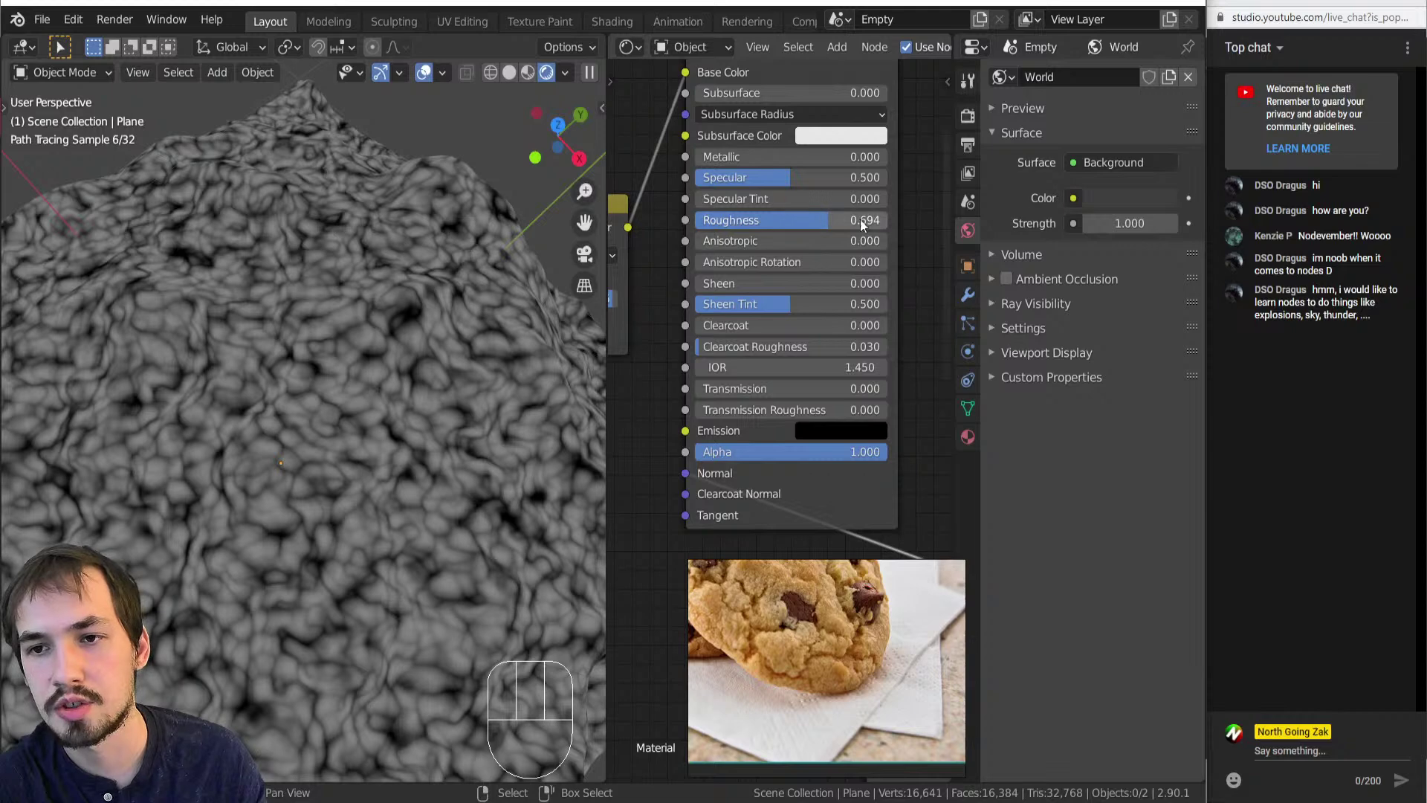
pyautogui.moveTo(845, 226); pyautogui.dragTo(909, 225)
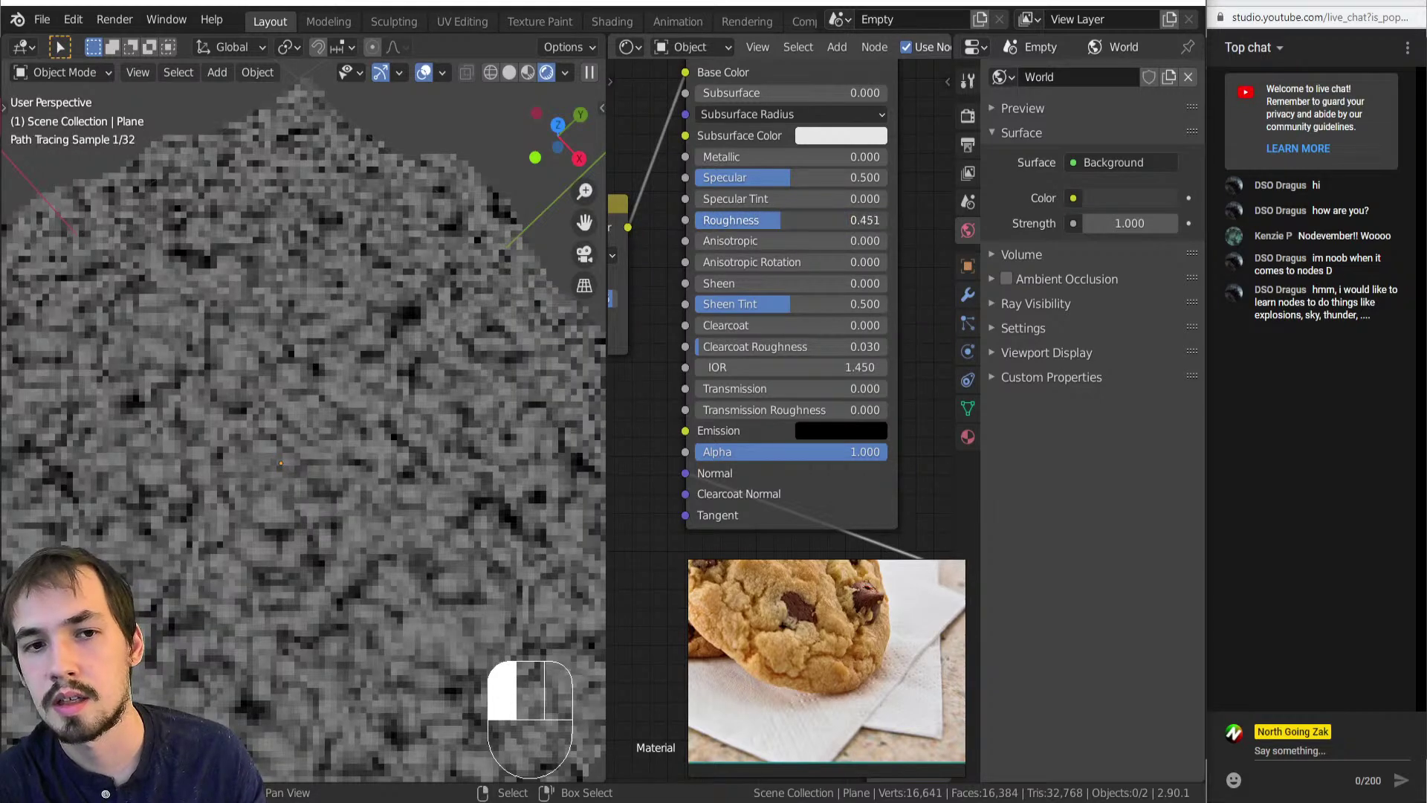
pyautogui.moveTo(775, 220); pyautogui.dragTo(769, 221)
pyautogui.scroll(-6, 790, 236)
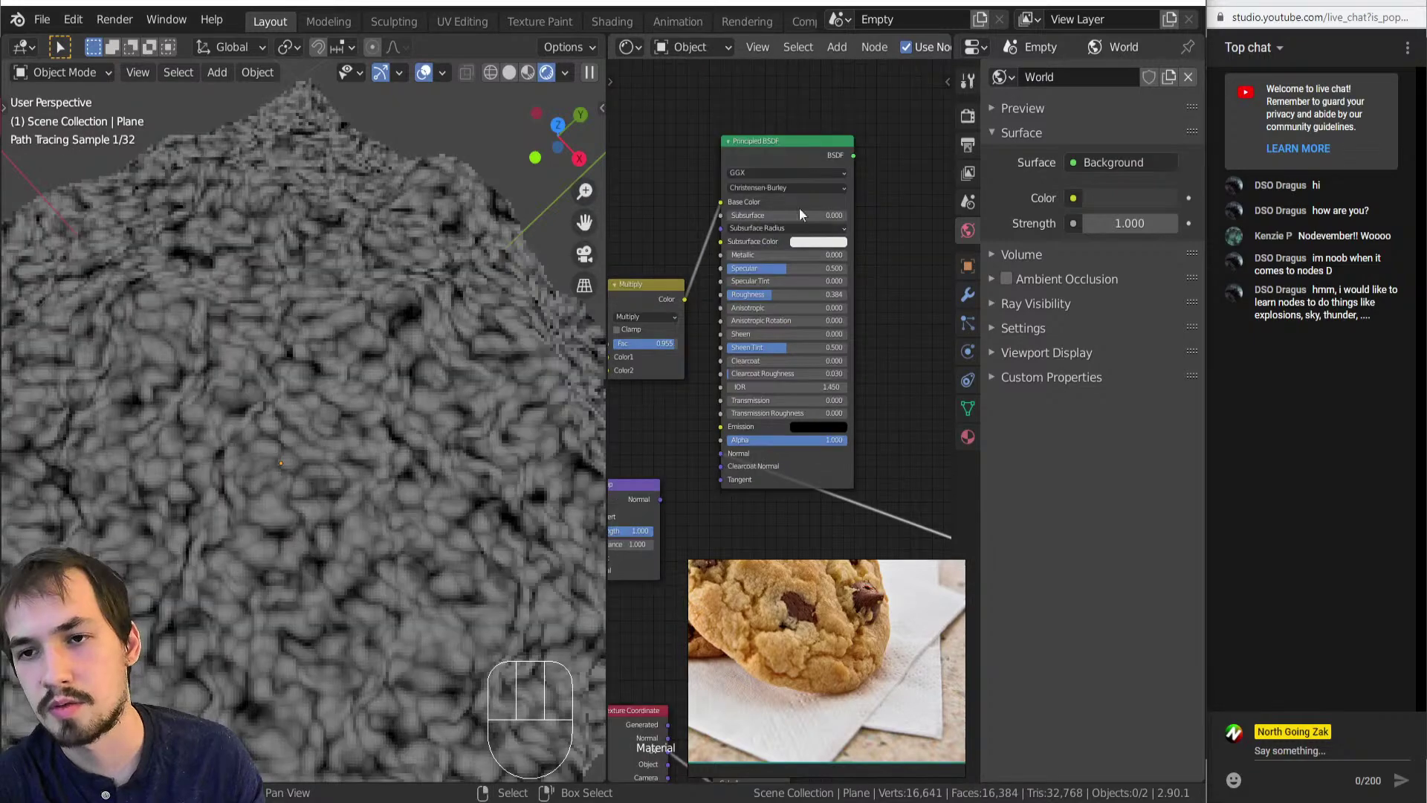
# Output the Principled BSDF as the material's surface and move the Voronoi, ColorRamp and Bump chain in beside its input side.
pyautogui.keyDown('ctrl'); pyautogui.keyDown('shift'); pyautogui.click(810, 154); pyautogui.keyUp('shift'); pyautogui.keyUp('ctrl')
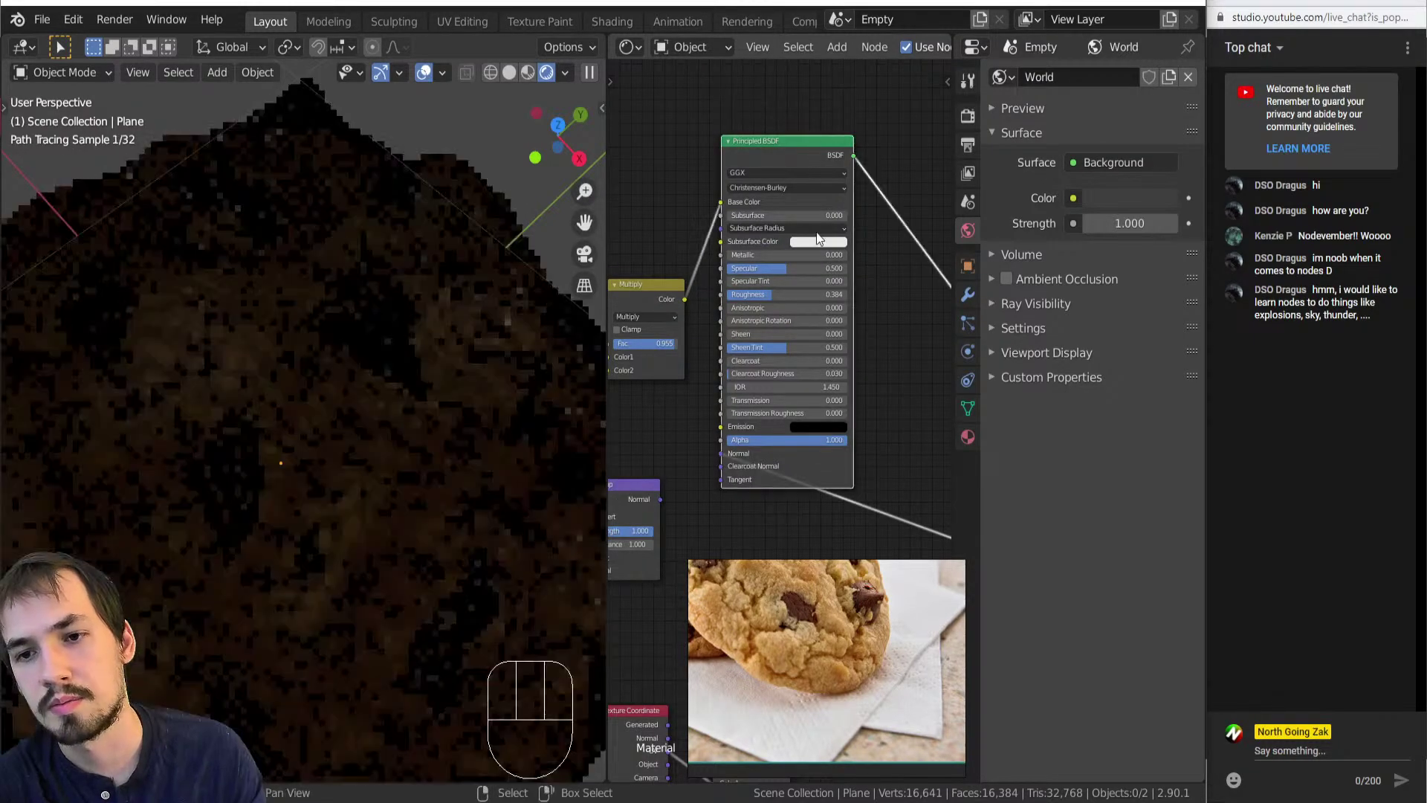
pyautogui.scroll(-1, 794, 382)
pyautogui.scroll(-4, 794, 376)
pyautogui.moveTo(768, 504); pyautogui.dragTo(586, 318, button='middle')
pyautogui.moveTo(687, 333); pyautogui.dragTo(764, 336, button='middle')
pyautogui.scroll(-1, 840, 372)
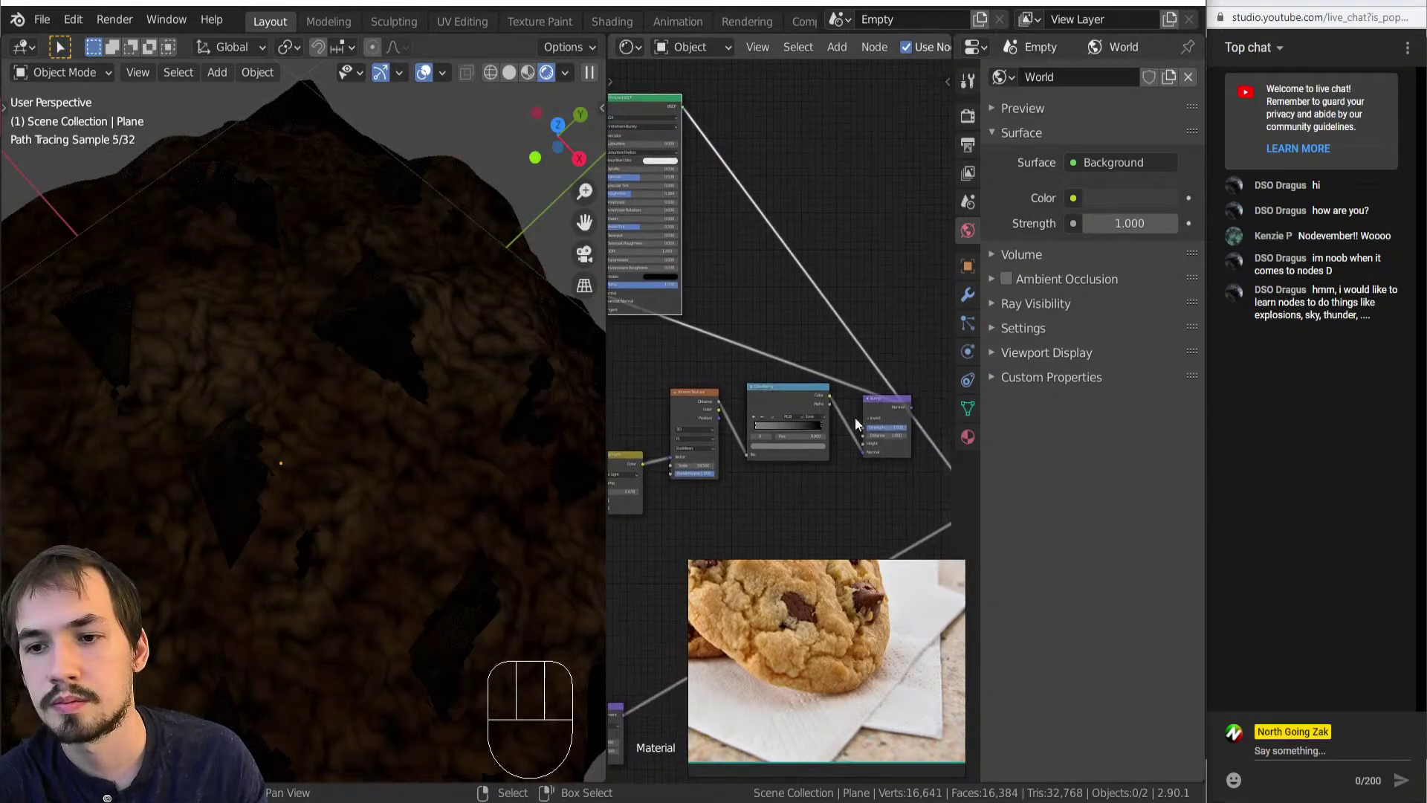
pyautogui.scroll(-2, 828, 387)
pyautogui.moveTo(726, 389); pyautogui.dragTo(809, 448)
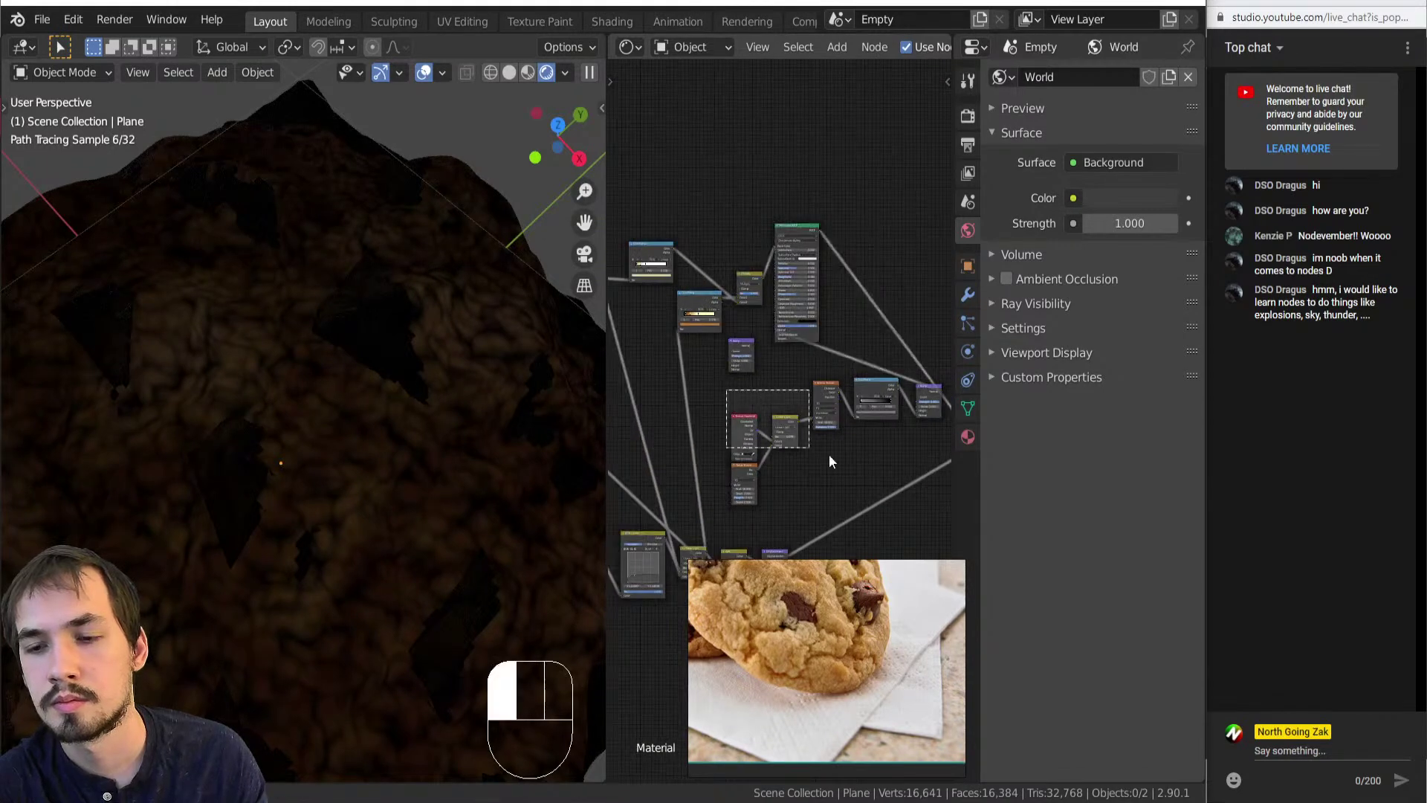
pyautogui.moveTo(889, 483); pyautogui.dragTo(921, 501)
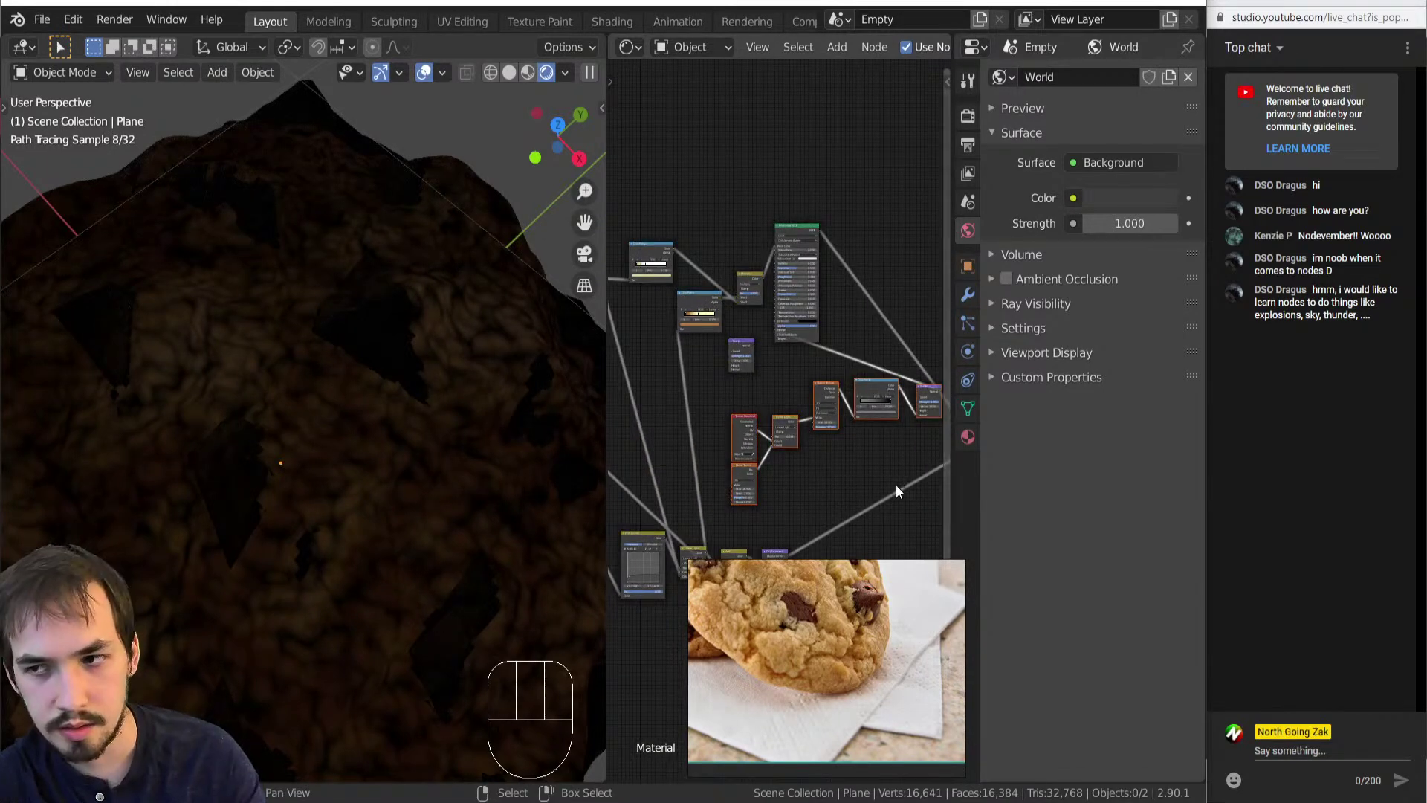
pyautogui.press('g')
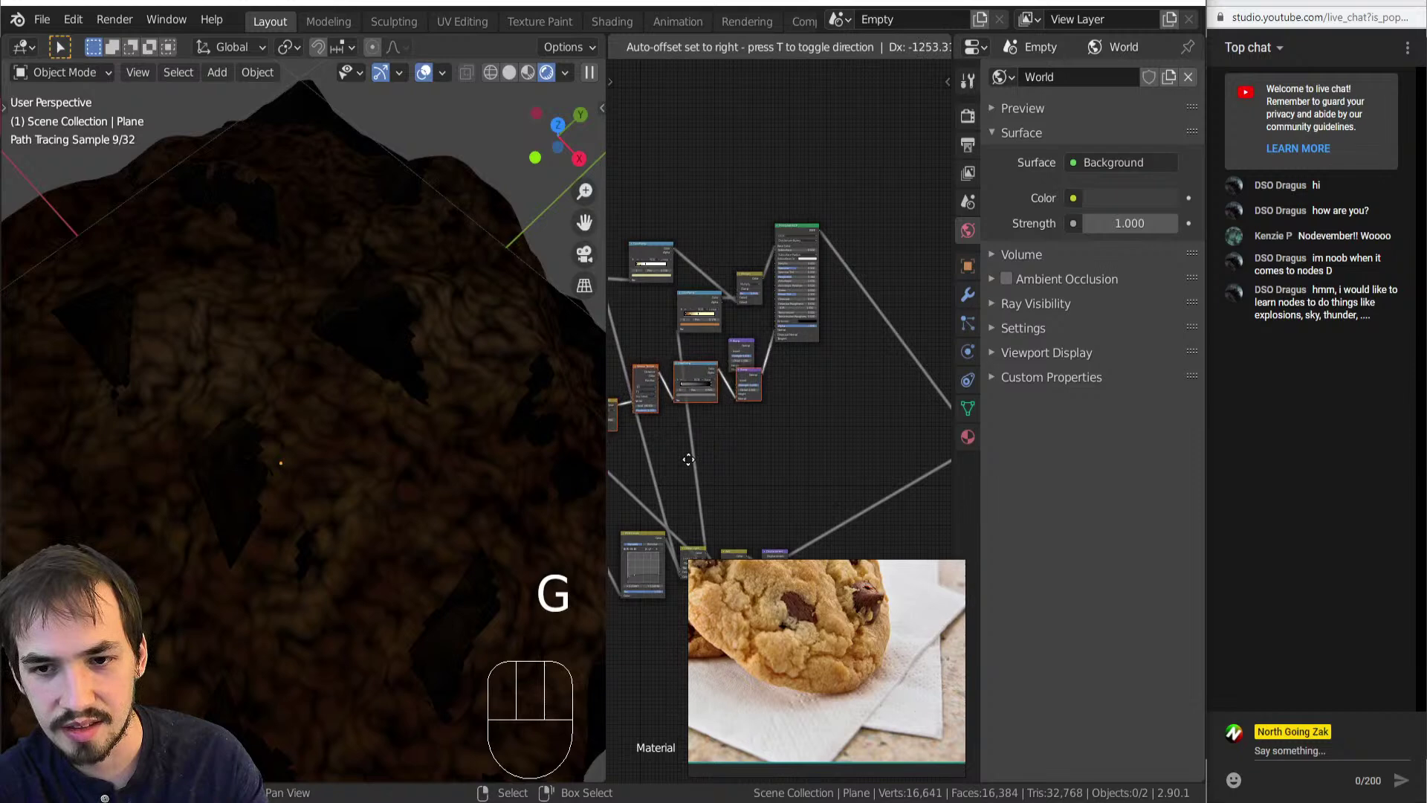
pyautogui.click(734, 345)
# Separate the overlapping Bump nodes and delete the unconnected one, keeping the one linked to the Principled BSDF.
pyautogui.press('g')
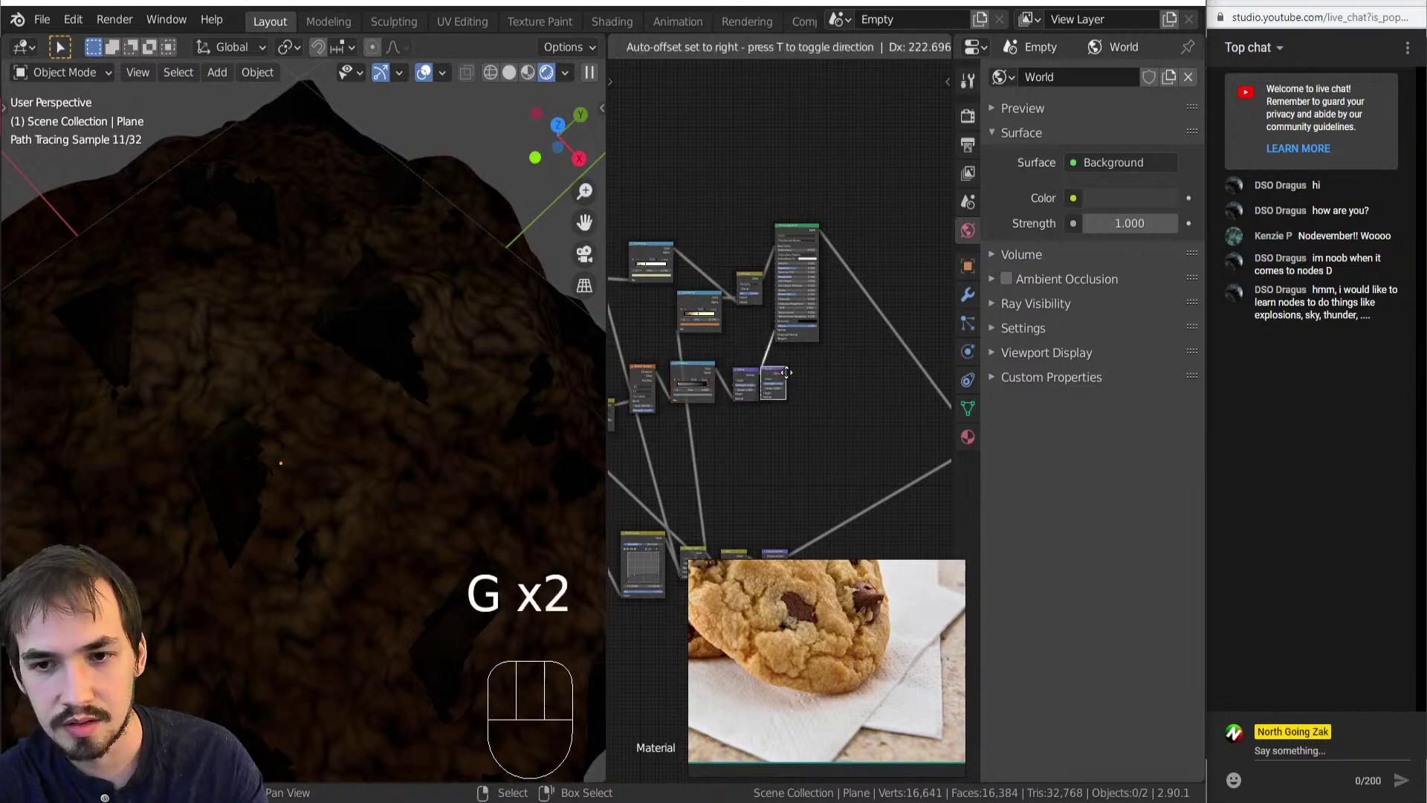
pyautogui.click(766, 370)
pyautogui.press('Delete')
# Reposition the whole bump-detail chain, from Texture Coordinate and Noise to Bump, directly beneath the colour nodes.
pyautogui.scroll(3, 732, 366)
pyautogui.moveTo(773, 396); pyautogui.dragTo(951, 417, button='middle')
pyautogui.moveTo(831, 414); pyautogui.dragTo(810, 362, button='middle')
pyautogui.scroll(-4, 687, 376)
pyautogui.moveTo(695, 368); pyautogui.dragTo(902, 463)
pyautogui.press('g')
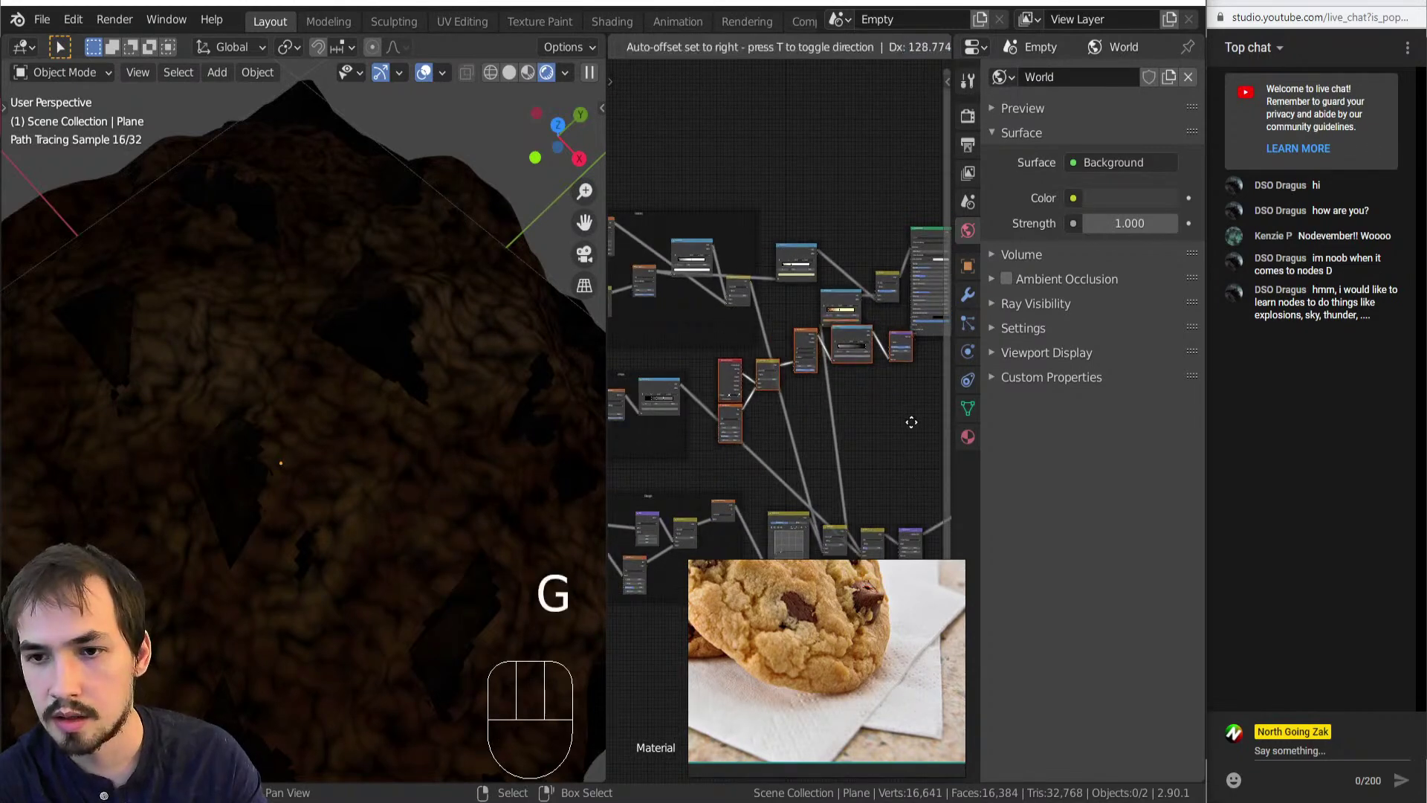
pyautogui.click(905, 426)
# Move the Principled BSDF away from the texture nodes, closer to the Material Output.
pyautogui.scroll(-3, 856, 337)
pyautogui.moveTo(857, 337); pyautogui.dragTo(816, 341, button='middle')
pyautogui.moveTo(825, 244); pyautogui.dragTo(866, 346)
pyautogui.press('g')
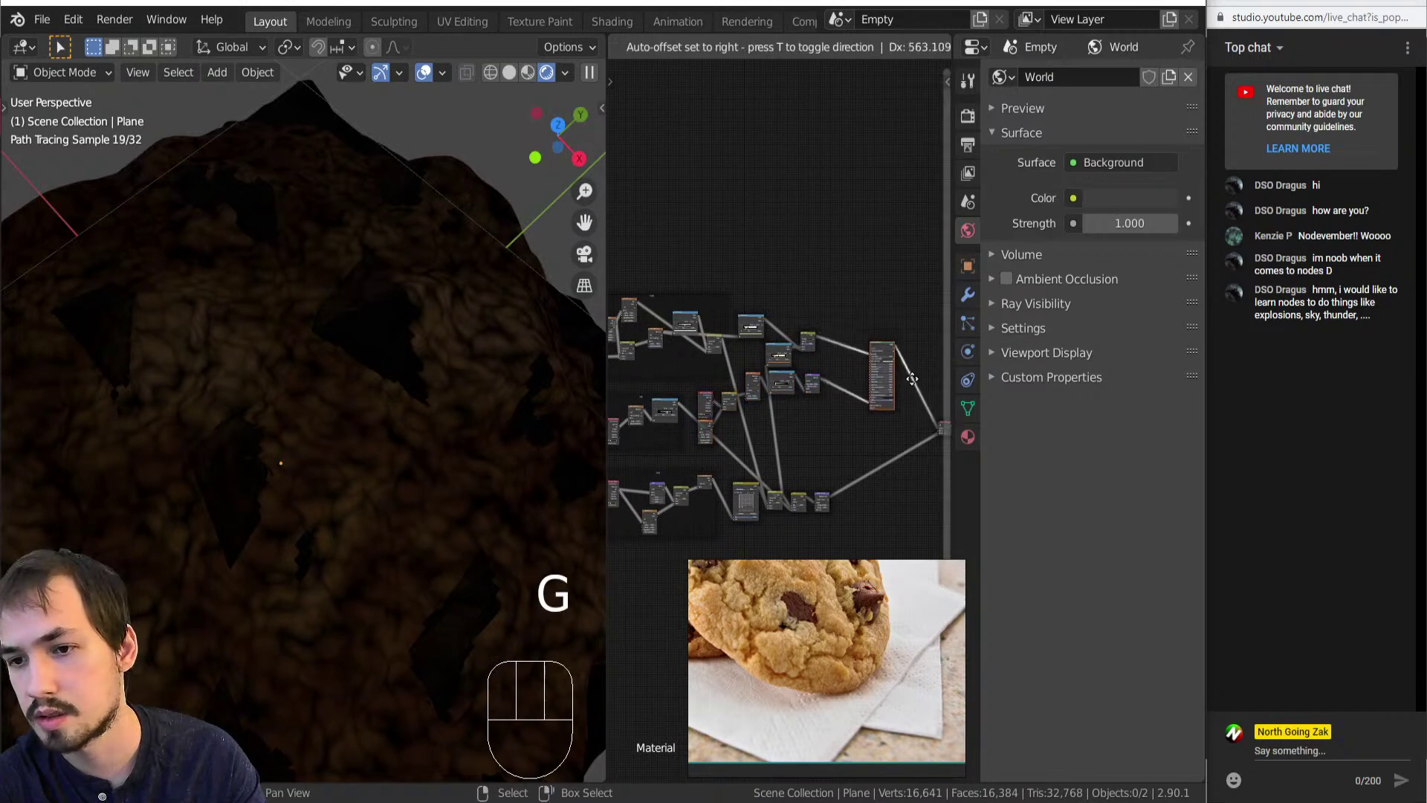
pyautogui.click(920, 398)
# Move the framed displacement nodes and the rest of their row closer to the Material Output.
pyautogui.moveTo(786, 474); pyautogui.dragTo(836, 406, button='middle')
pyautogui.scroll(-3, 835, 406)
pyautogui.moveTo(679, 478); pyautogui.dragTo(913, 391)
pyautogui.click(912, 391)
pyautogui.moveTo(661, 390); pyautogui.dragTo(860, 495)
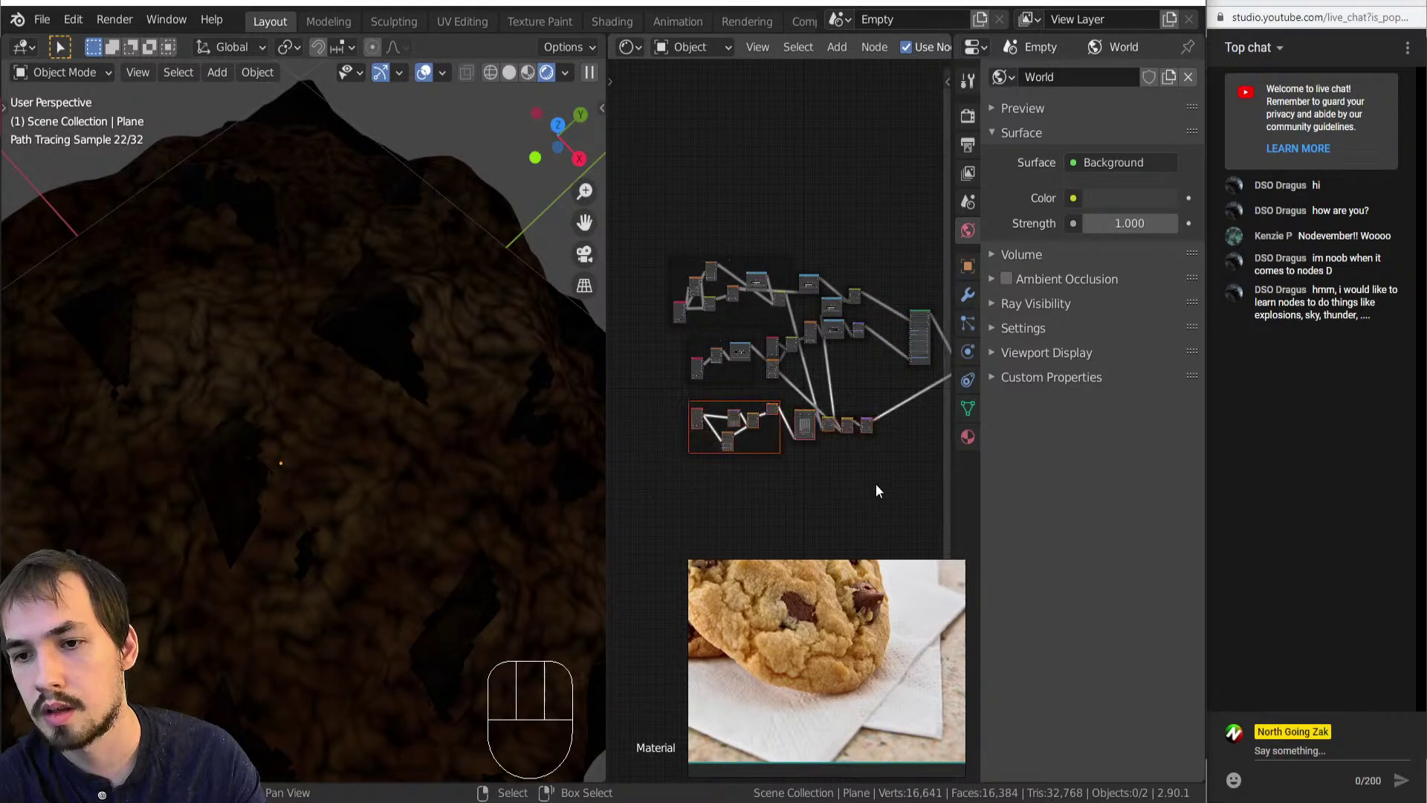
pyautogui.moveTo(885, 484); pyautogui.dragTo(782, 495, button='middle')
pyautogui.press('g')
pyautogui.click(852, 471)
pyautogui.press('g')
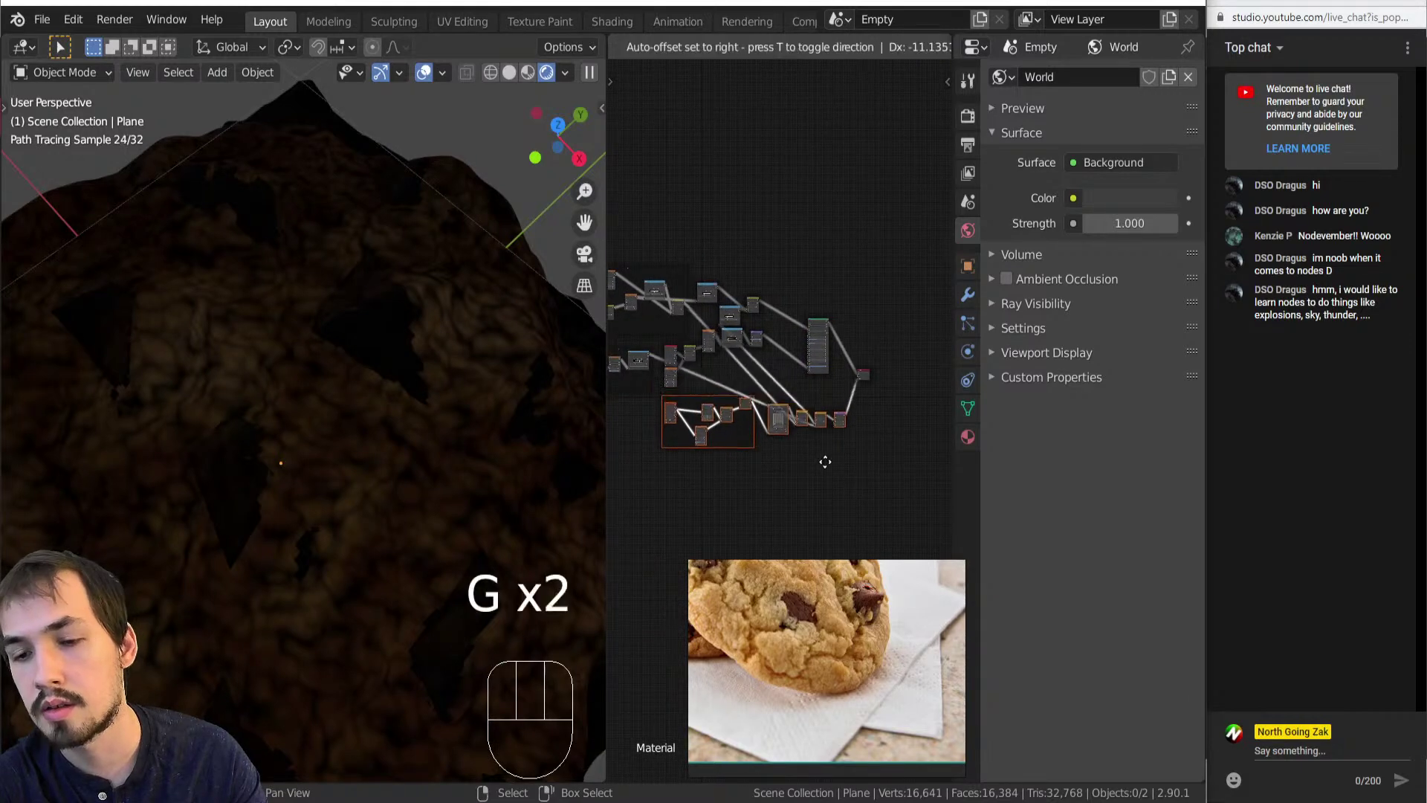
pyautogui.click(823, 446)
# Reconnect the grey ColorRamp's Color output from the Bump node's Normal input to its Height input.
pyautogui.scroll(2, 782, 444)
pyautogui.scroll(5, 787, 399)
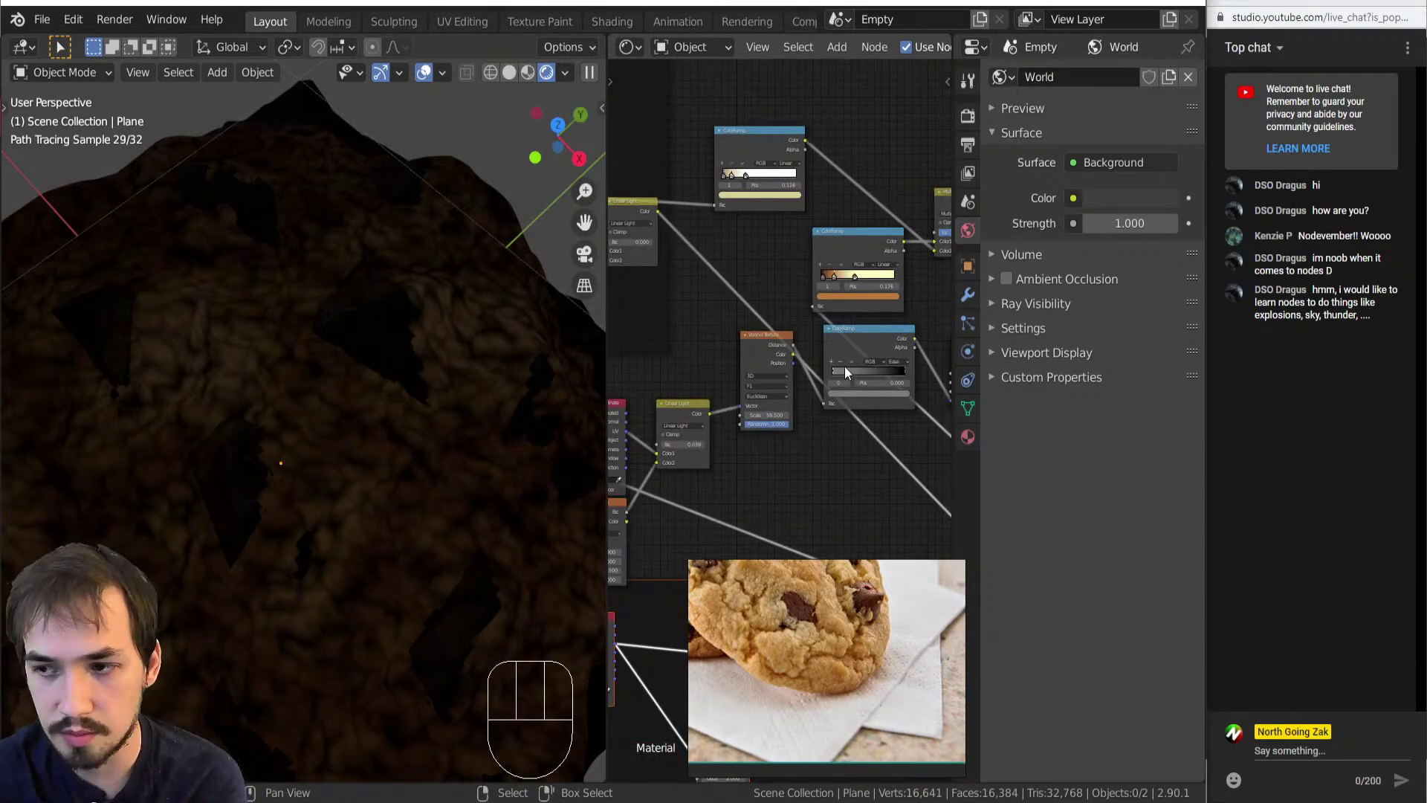
pyautogui.scroll(-3, 850, 368)
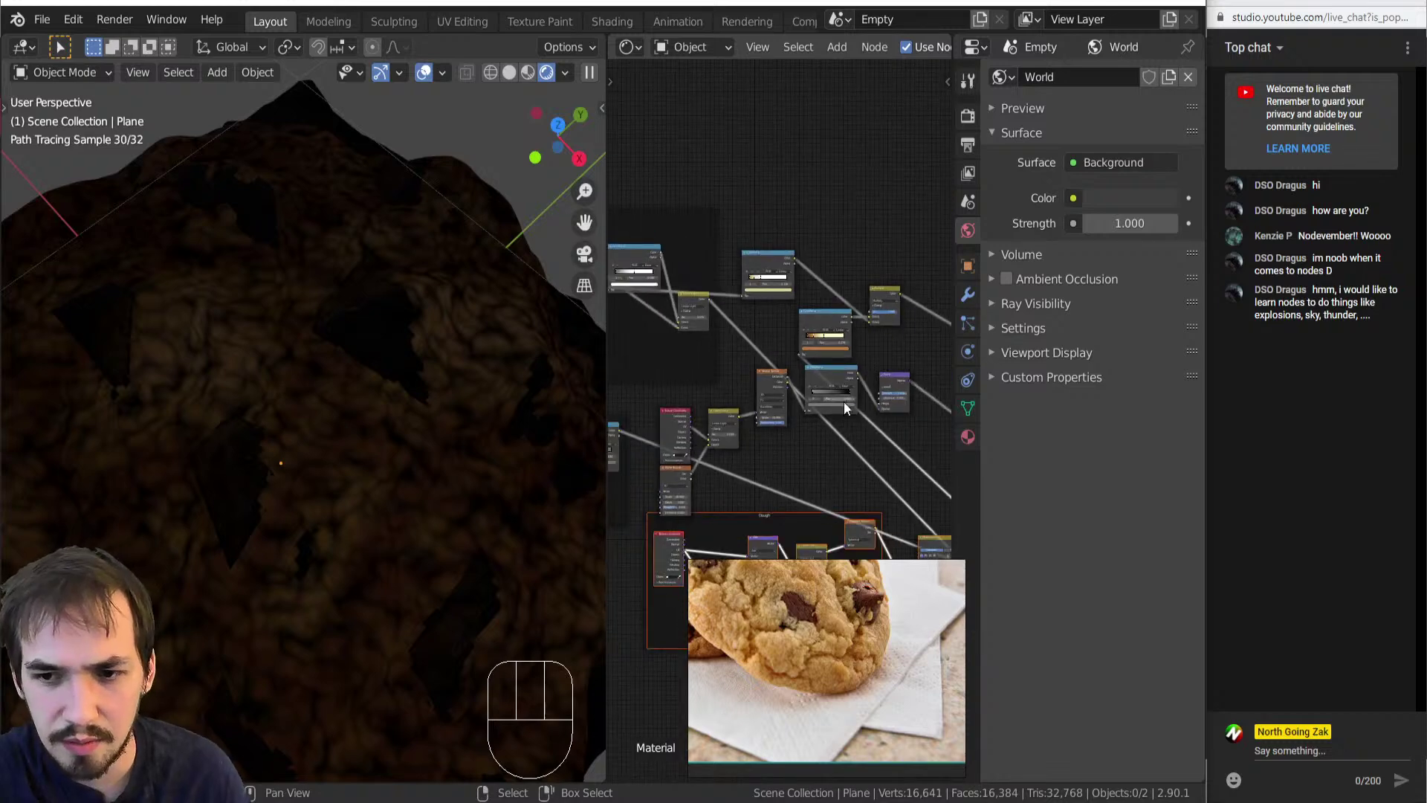
pyautogui.scroll(6, 842, 401)
pyautogui.moveTo(867, 437); pyautogui.dragTo(867, 421)
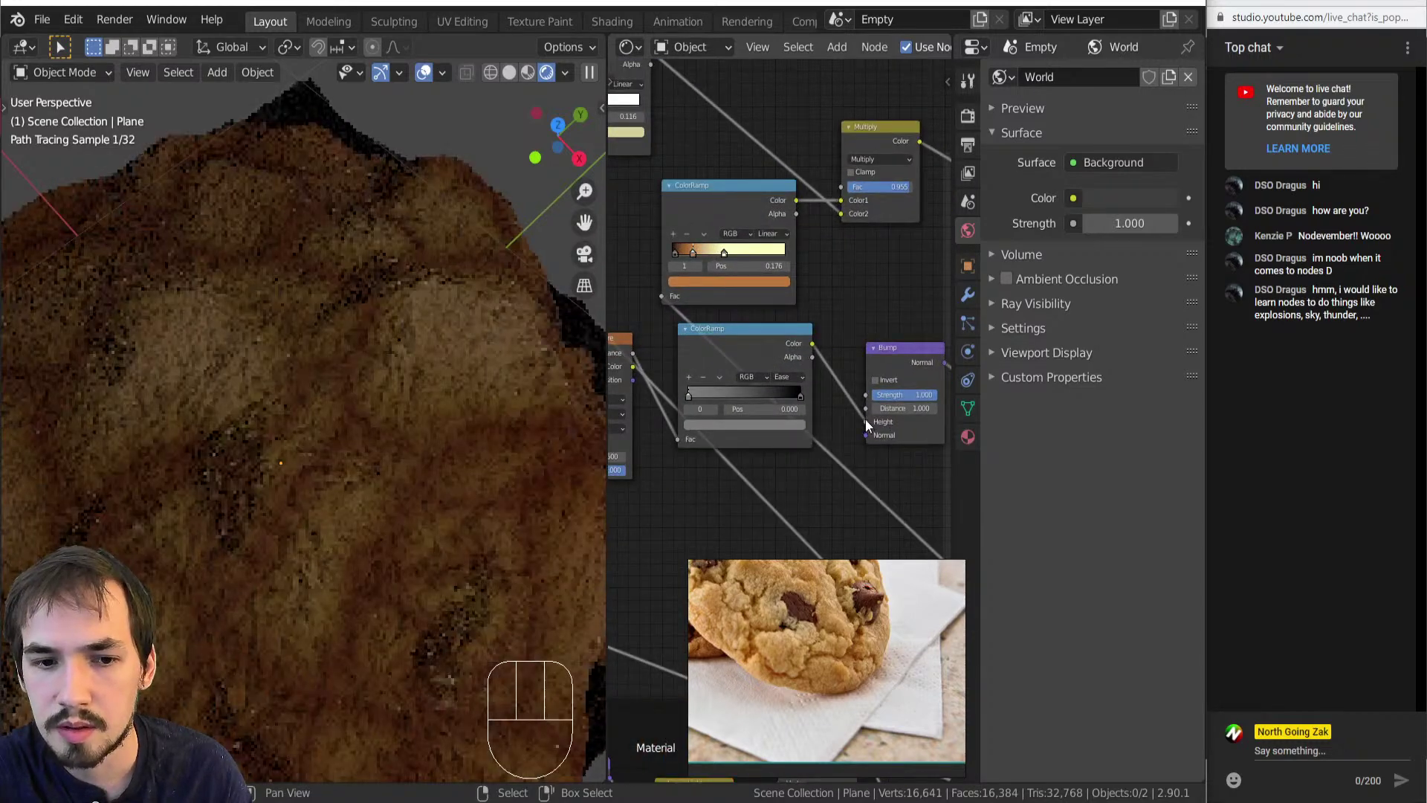
# Preview the grey ColorRamp and the Bump node's normals on the surface, and return the output to the Principled BSDF.
pyautogui.scroll(3, 848, 398)
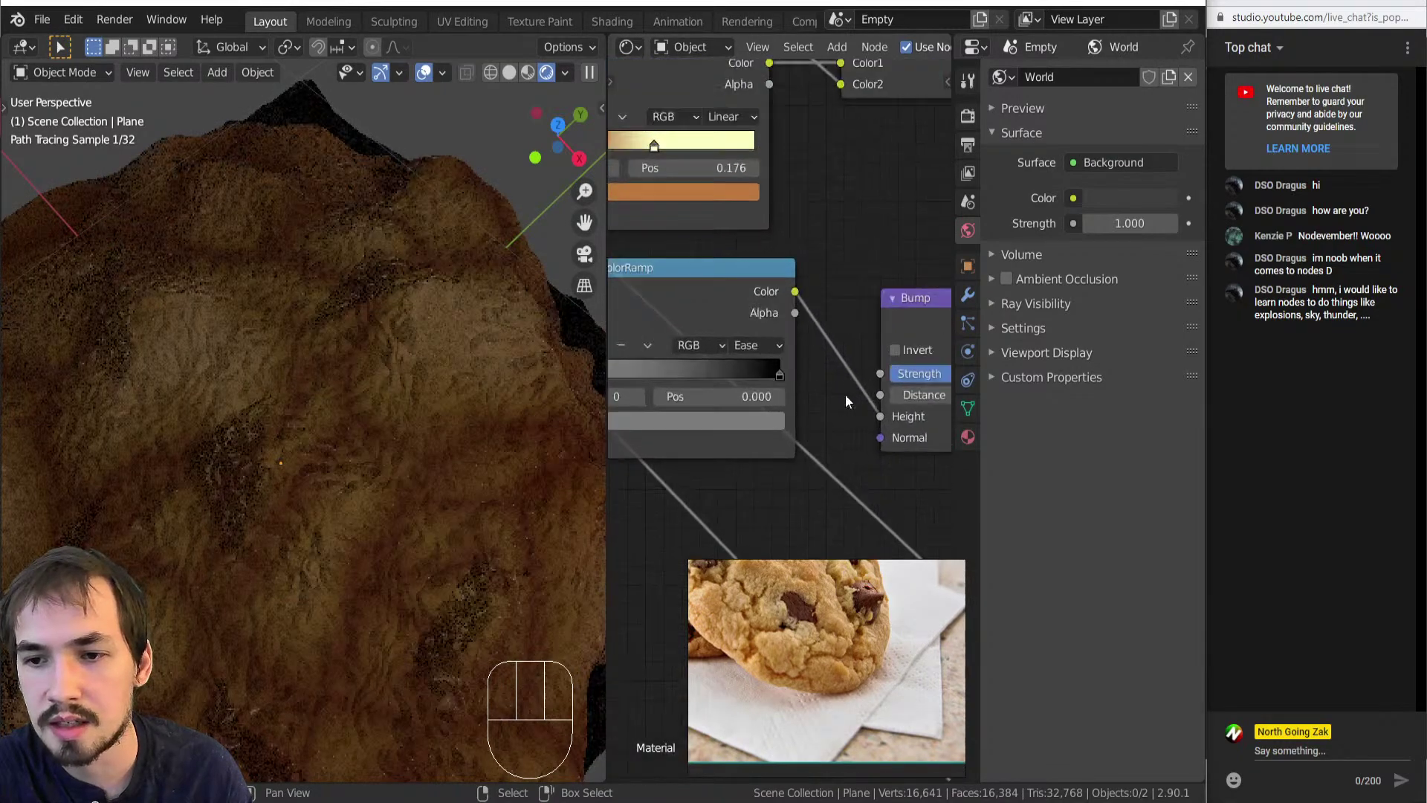
pyautogui.moveTo(845, 402); pyautogui.dragTo(795, 421, button='middle')
pyautogui.scroll(-6, 757, 405)
pyautogui.moveTo(691, 386); pyautogui.dragTo(648, 398, button='middle')
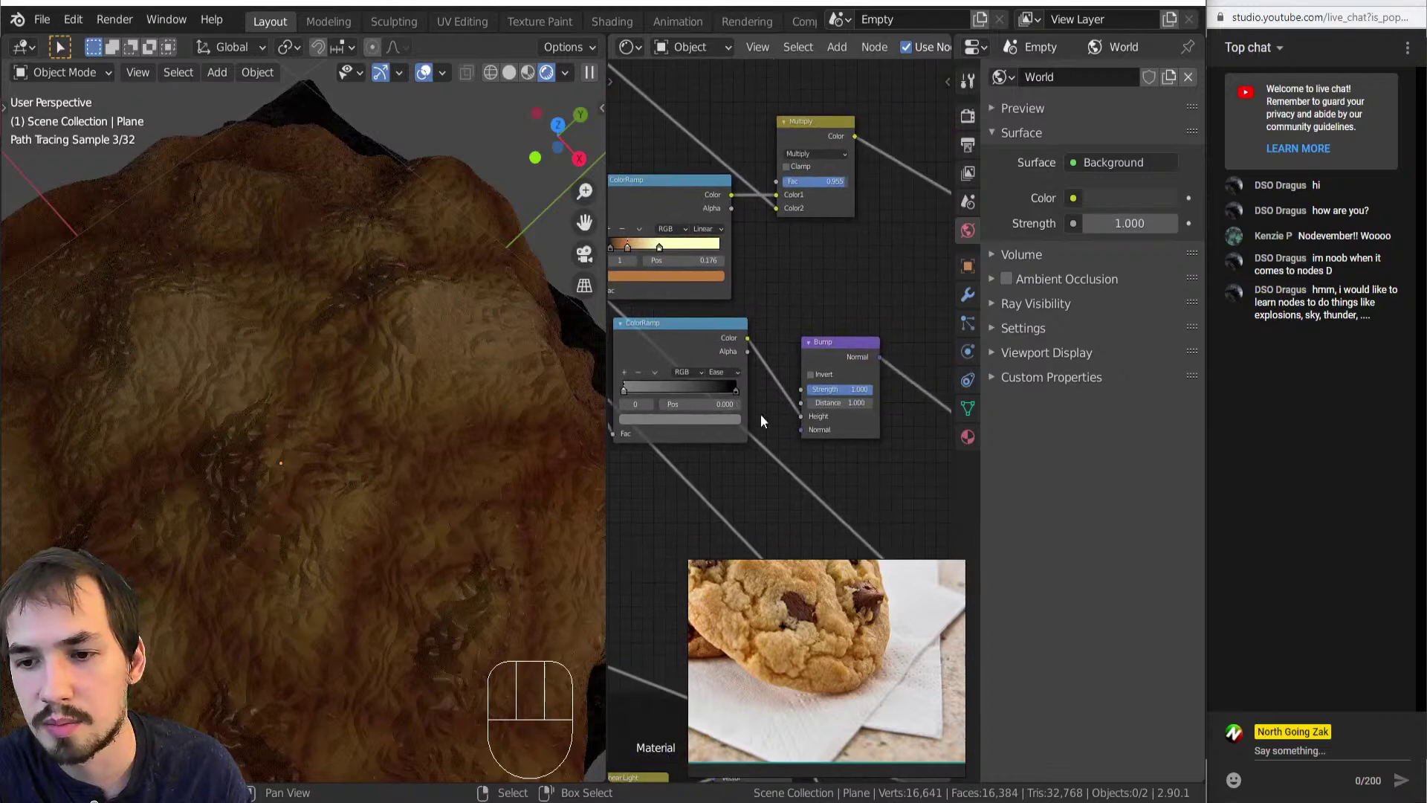
pyautogui.scroll(2, 781, 424)
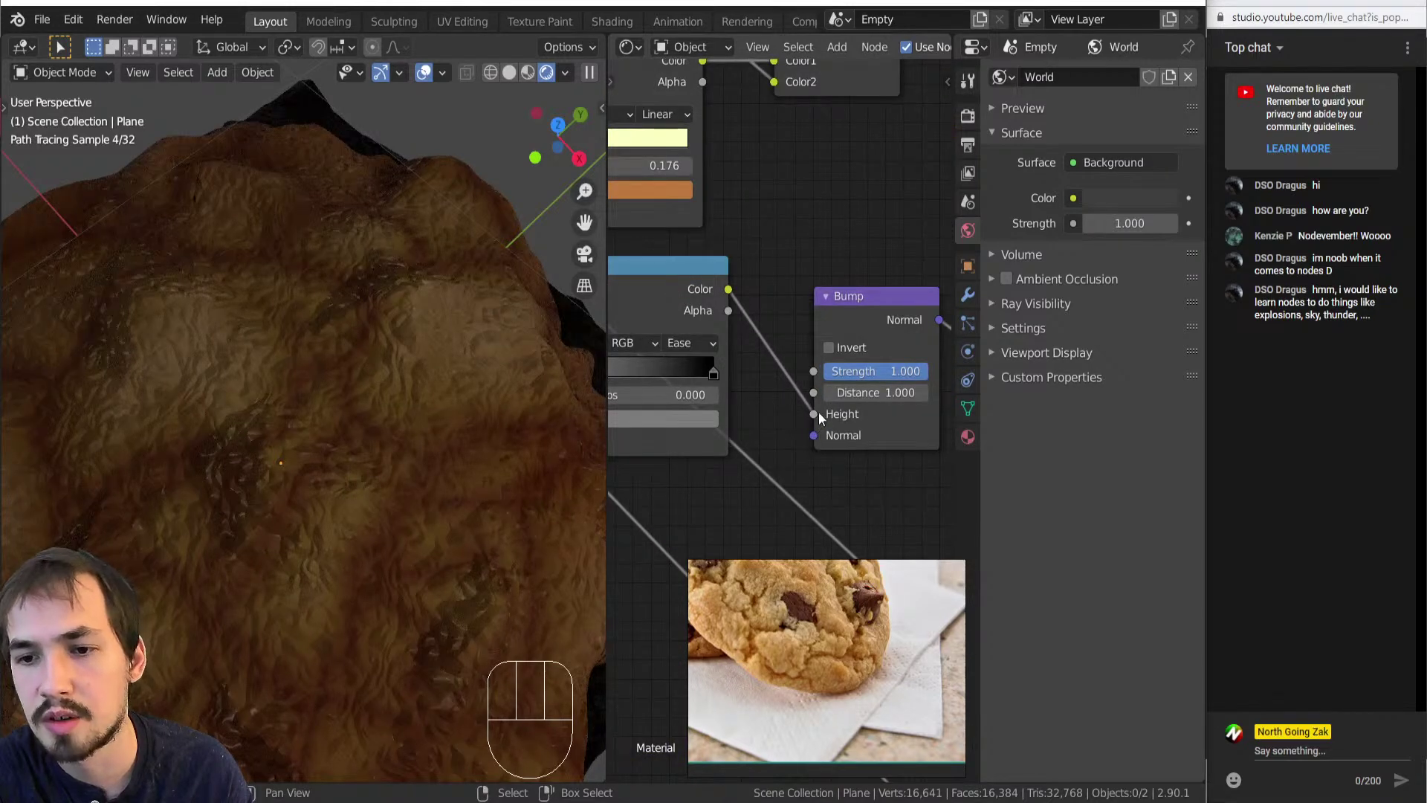
pyautogui.scroll(-2, 824, 400)
pyautogui.scroll(2, 824, 400)
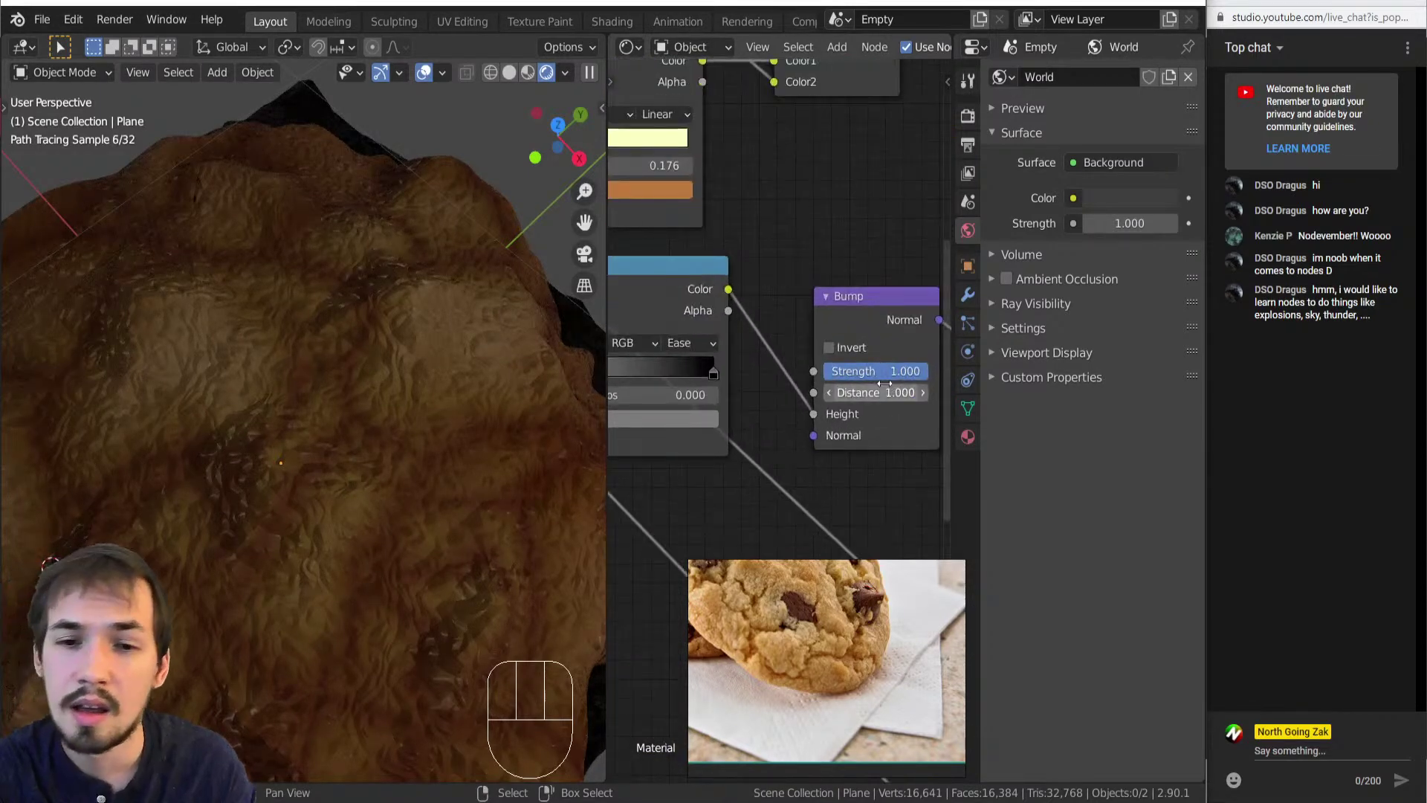
pyautogui.keyDown('ctrl'); pyautogui.keyDown('shift'); pyautogui.click(679, 297); pyautogui.keyUp('shift'); pyautogui.keyUp('ctrl')
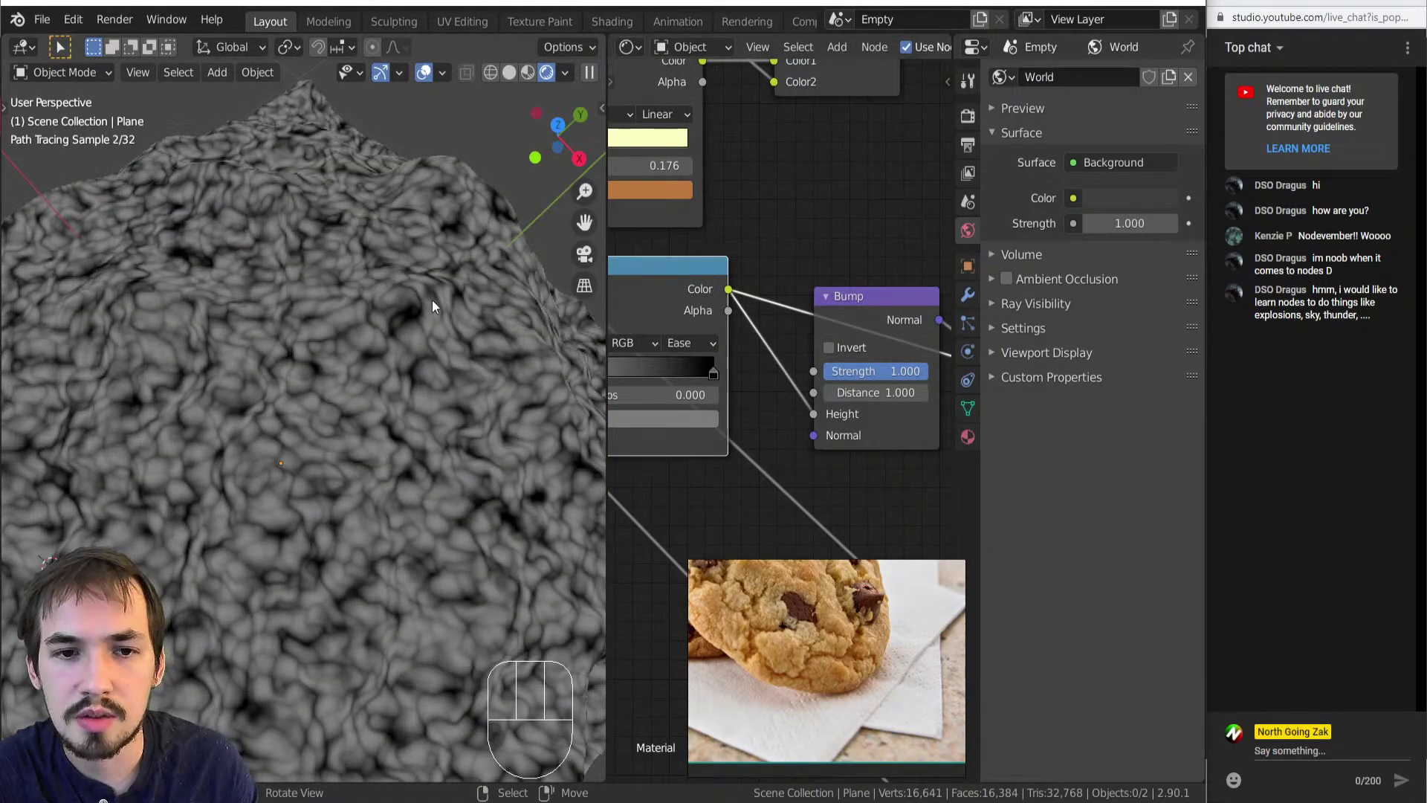
pyautogui.keyDown('ctrl'); pyautogui.keyDown('shift'); pyautogui.click(873, 319); pyautogui.keyUp('shift'); pyautogui.keyUp('ctrl')
pyautogui.scroll(-4, 873, 333)
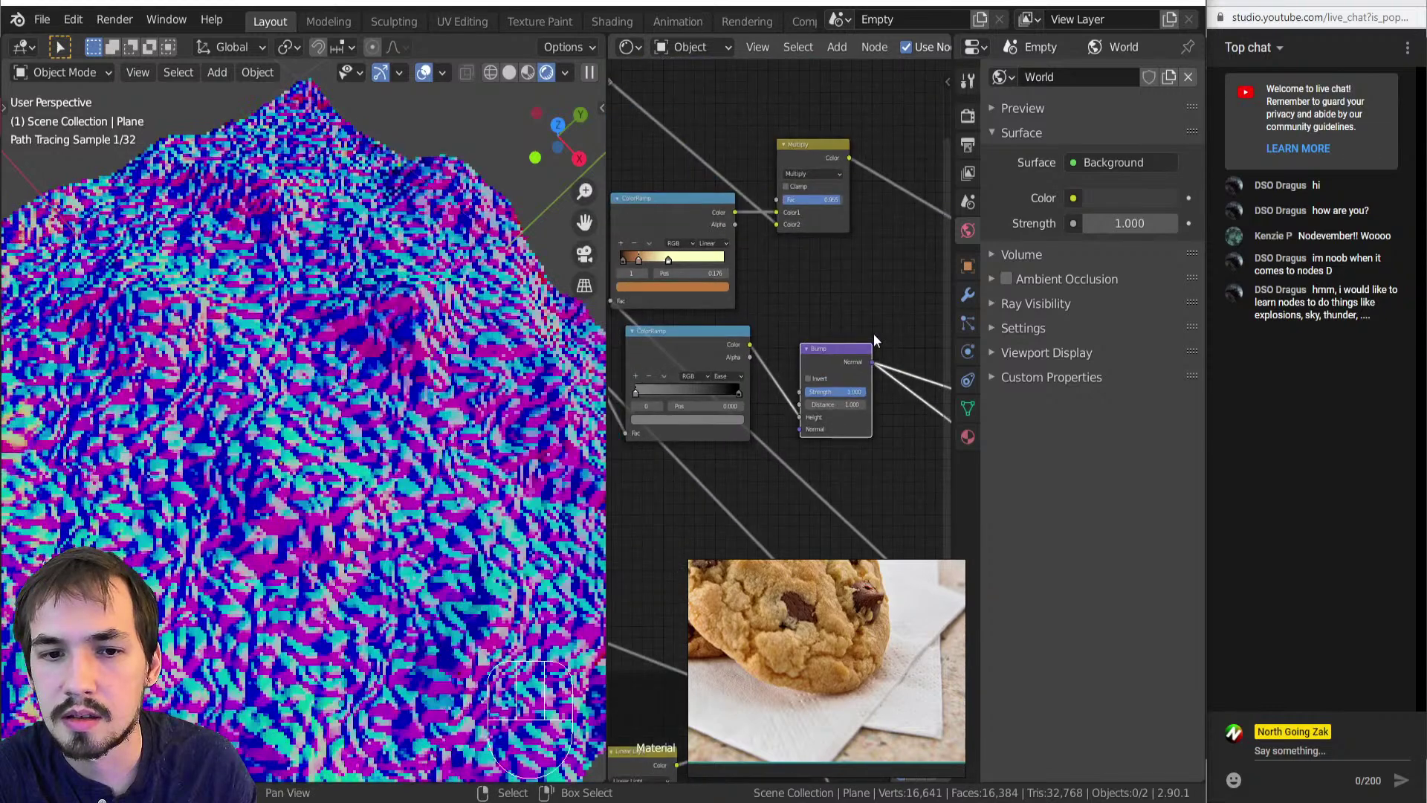
pyautogui.moveTo(696, 370); pyautogui.dragTo(527, 362, button='middle')
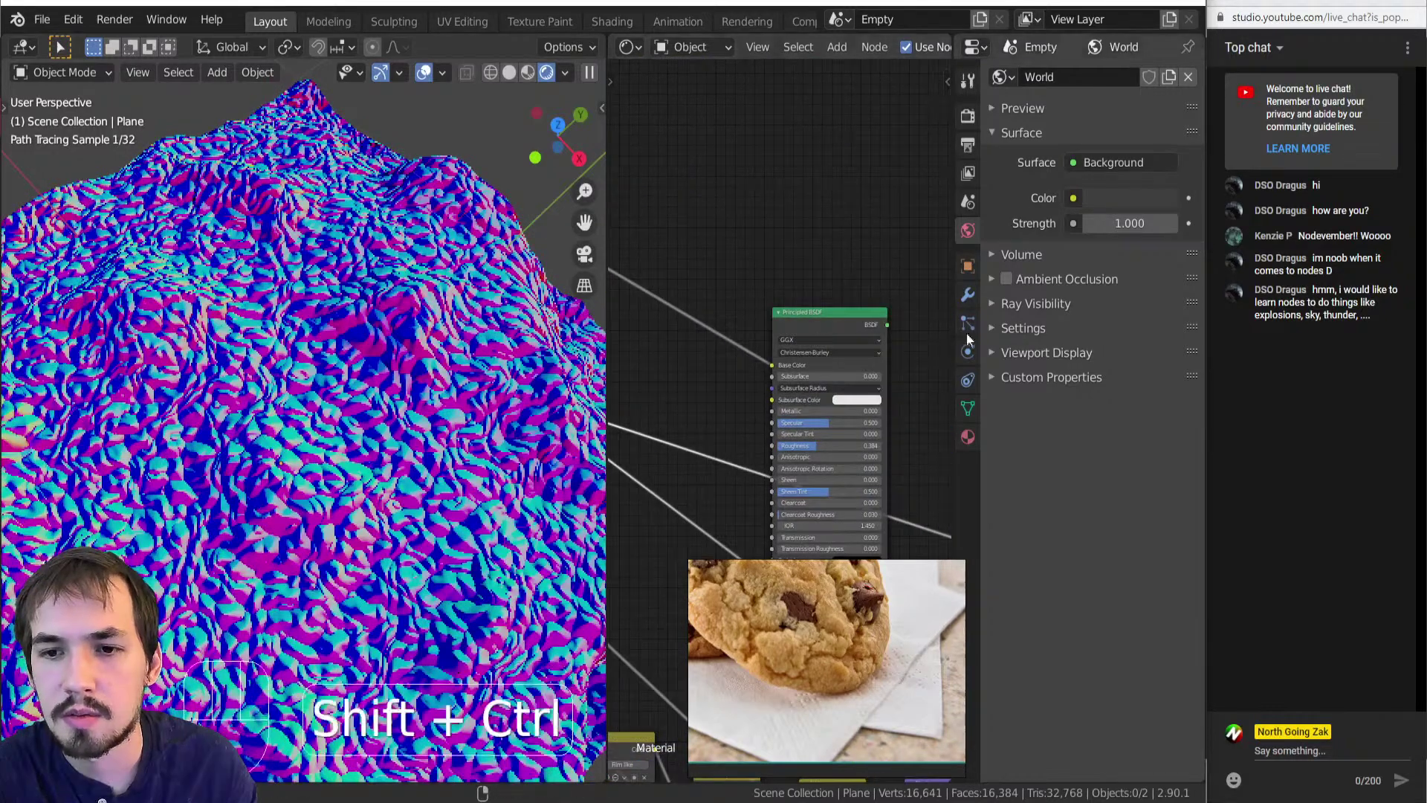
pyautogui.keyDown('ctrl'); pyautogui.keyDown('shift'); pyautogui.click(862, 332); pyautogui.keyUp('shift'); pyautogui.keyUp('ctrl')
# Move the grey stop of the bump ColorRamp to position 0.335.
pyautogui.moveTo(845, 327); pyautogui.dragTo(755, 383, button='middle')
pyautogui.scroll(6, 700, 392)
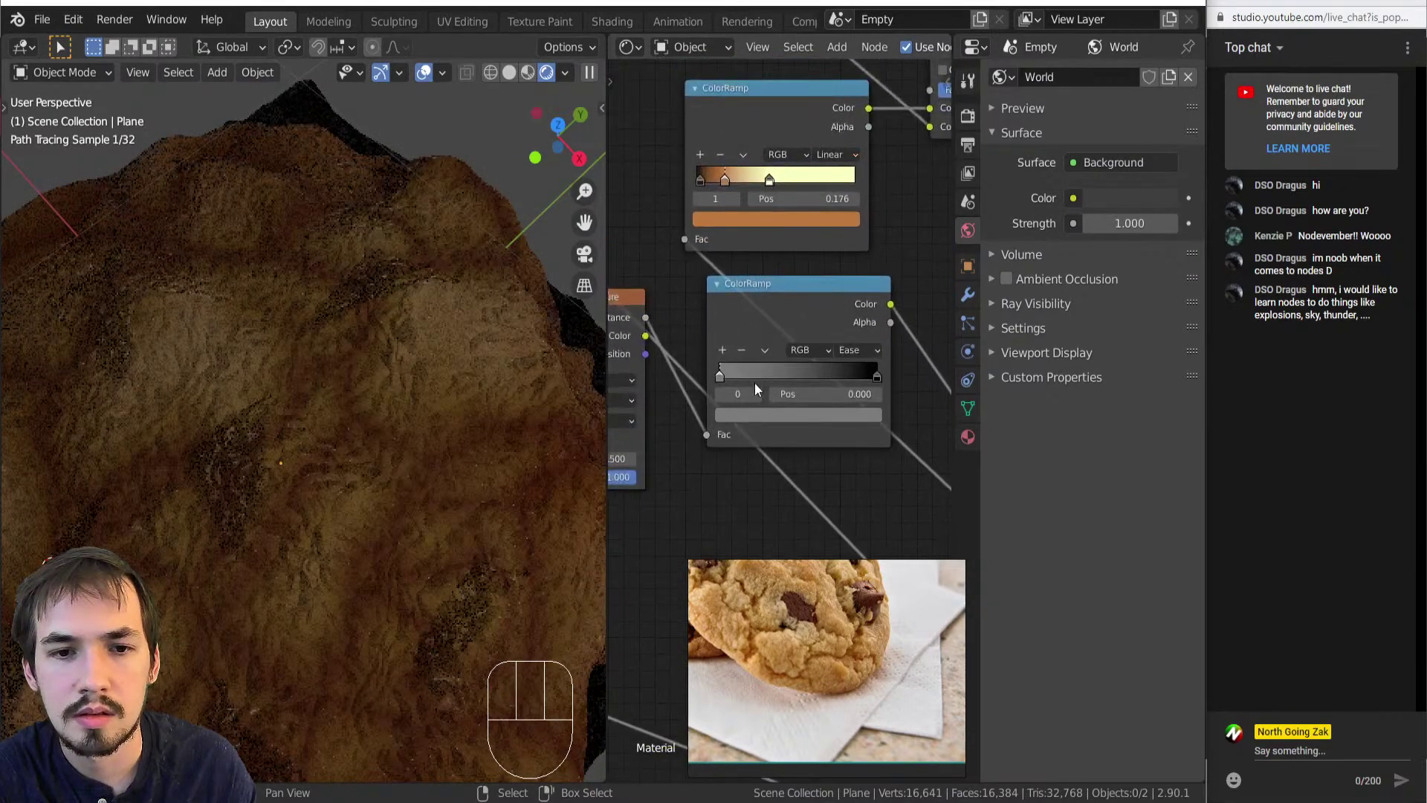
pyautogui.scroll(6, 728, 355)
pyautogui.click(740, 347)
pyautogui.moveTo(764, 346); pyautogui.dragTo(773, 346)
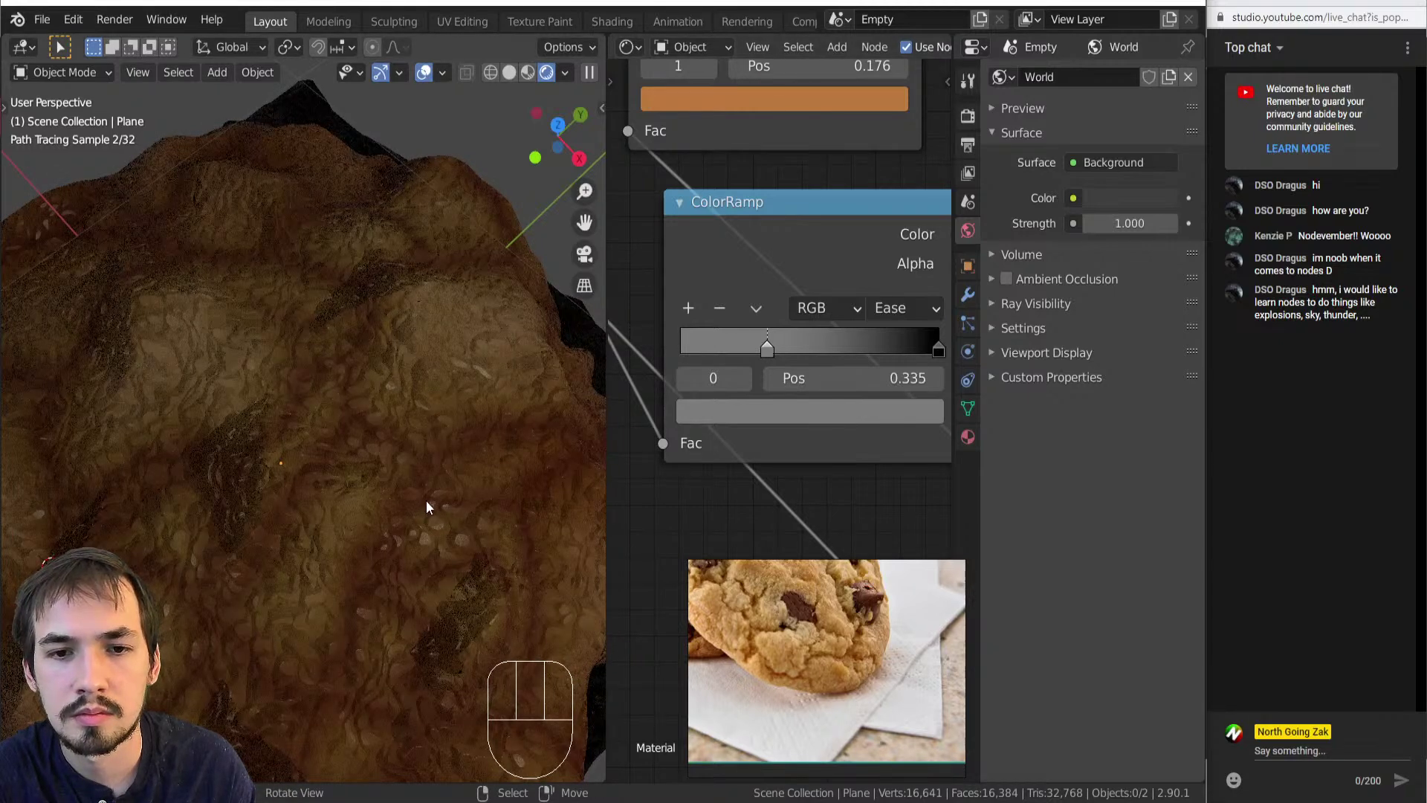
# Inspect the cookie from the side and move the bump ColorRamp's grey stop to position 0.028.
pyautogui.scroll(-10, 431, 494)
pyautogui.moveTo(342, 420); pyautogui.dragTo(359, 391, button='middle')
pyautogui.scroll(8, 359, 391)
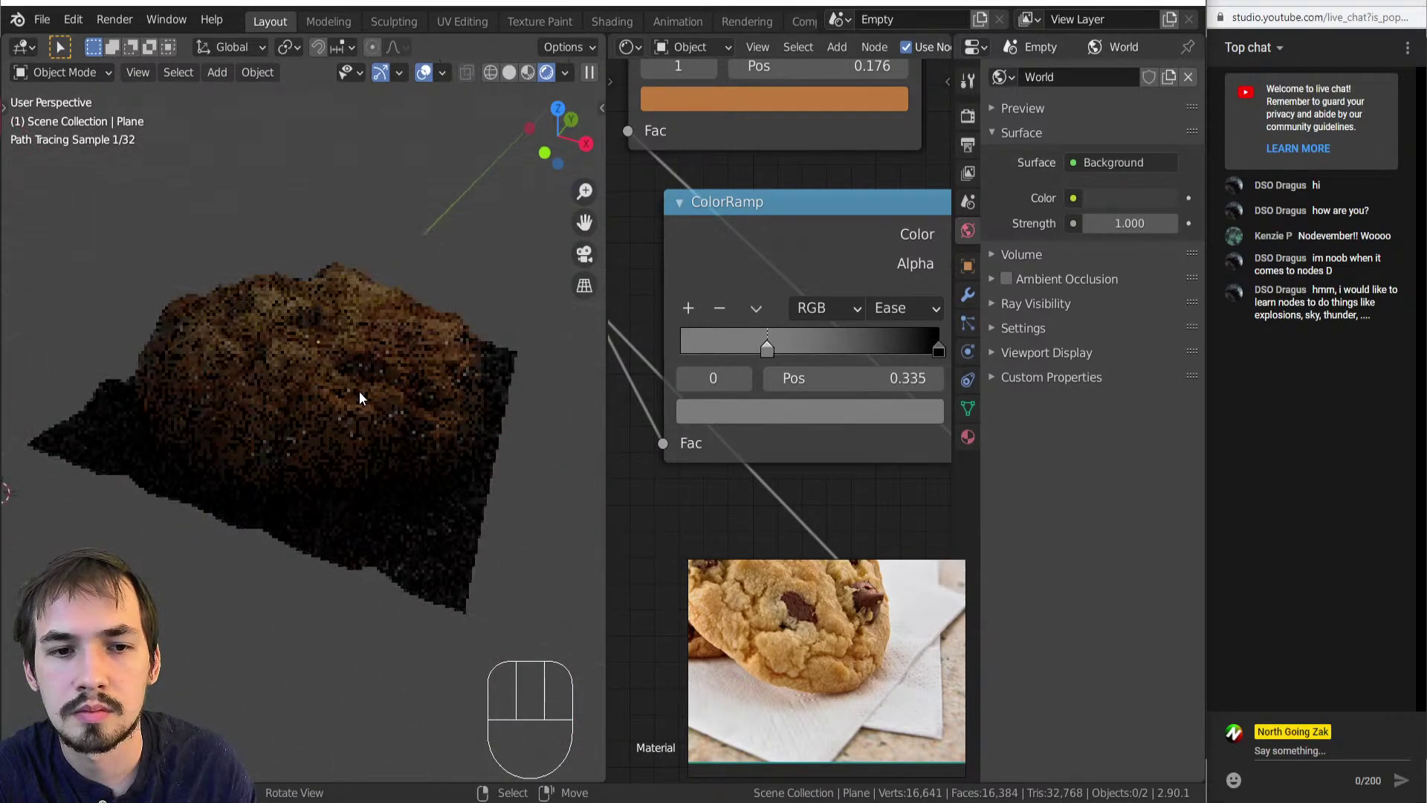
pyautogui.scroll(3, 359, 391)
pyautogui.scroll(-3, 359, 391)
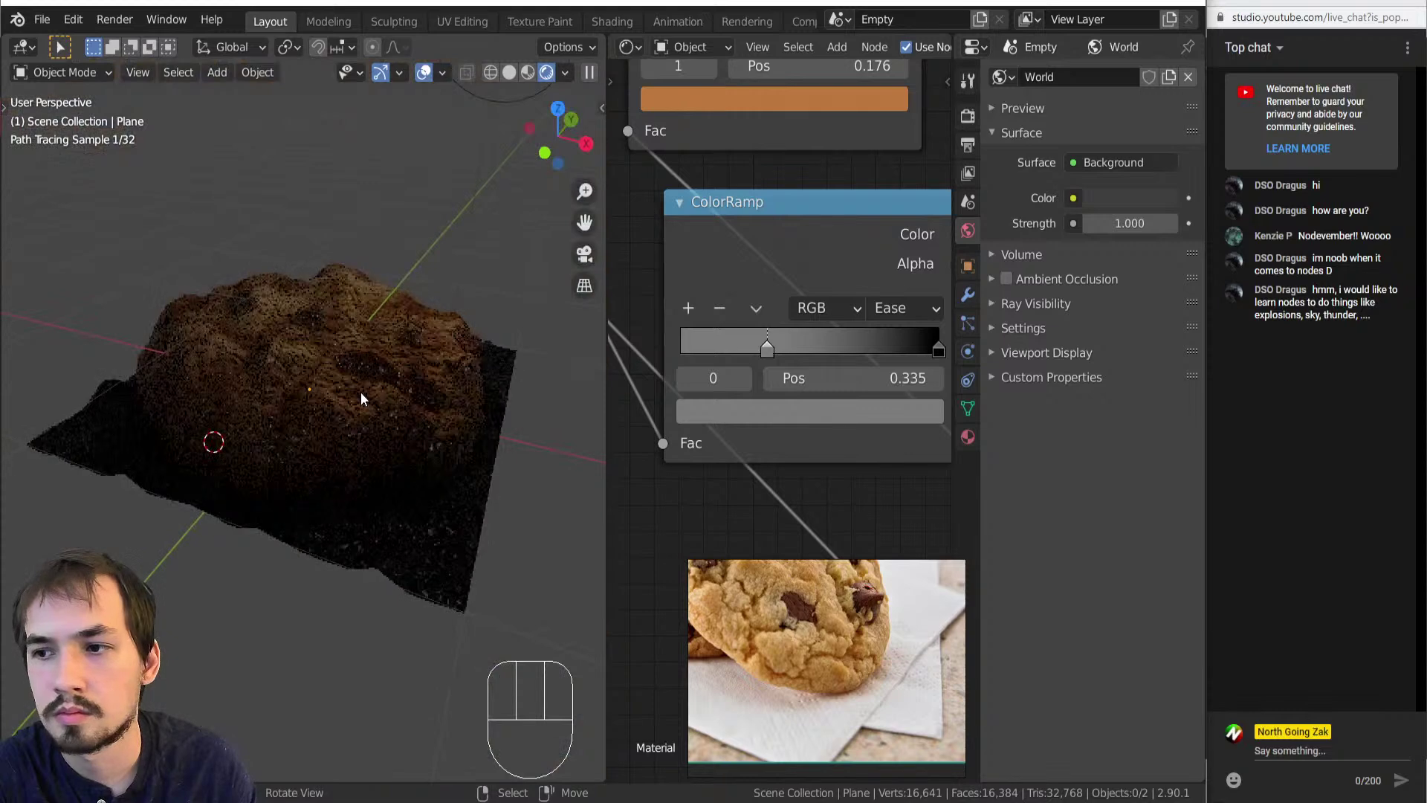
pyautogui.scroll(3, 360, 391)
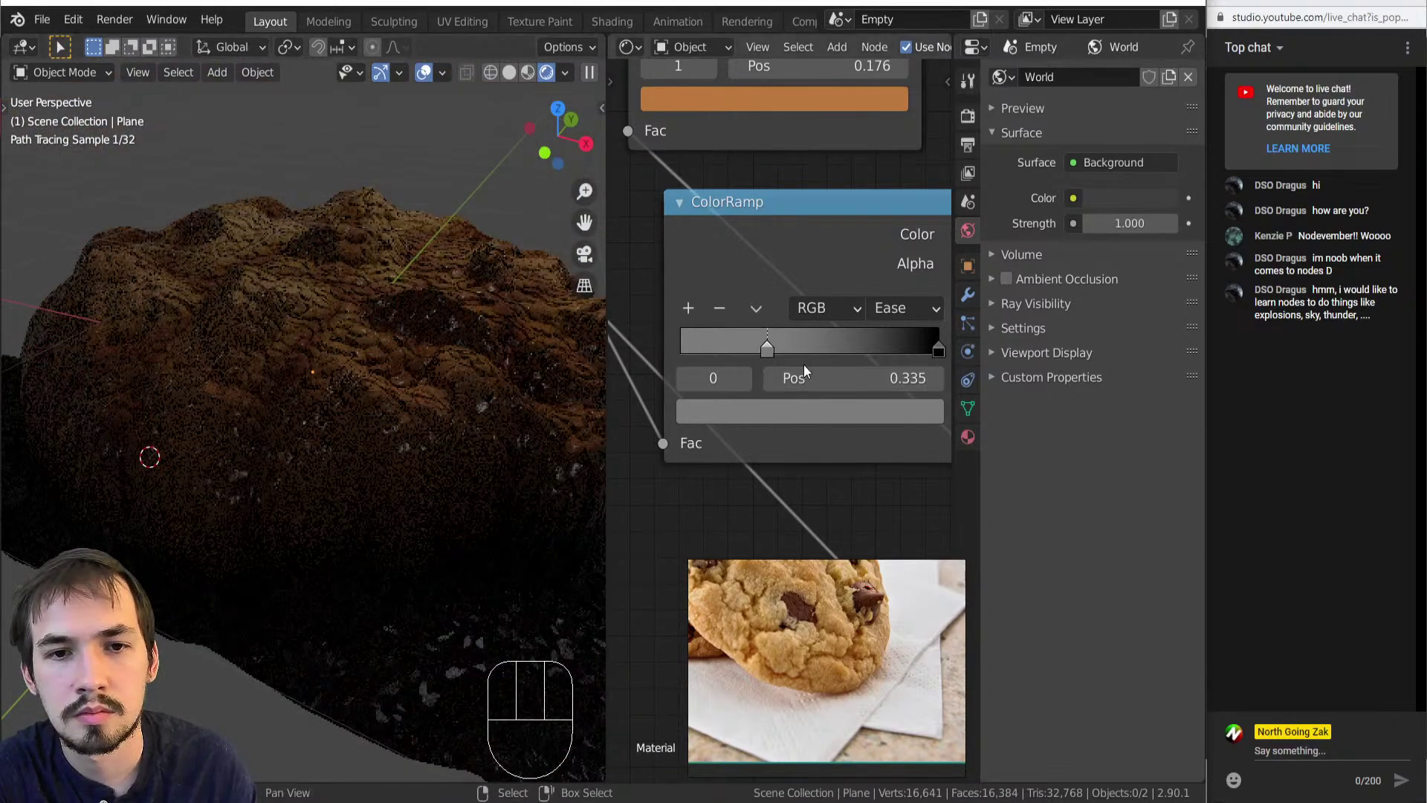
pyautogui.scroll(-4, 803, 366)
pyautogui.moveTo(808, 357); pyautogui.dragTo(754, 406, button='middle')
pyautogui.scroll(3, 744, 394)
pyautogui.moveTo(692, 384); pyautogui.dragTo(664, 394)
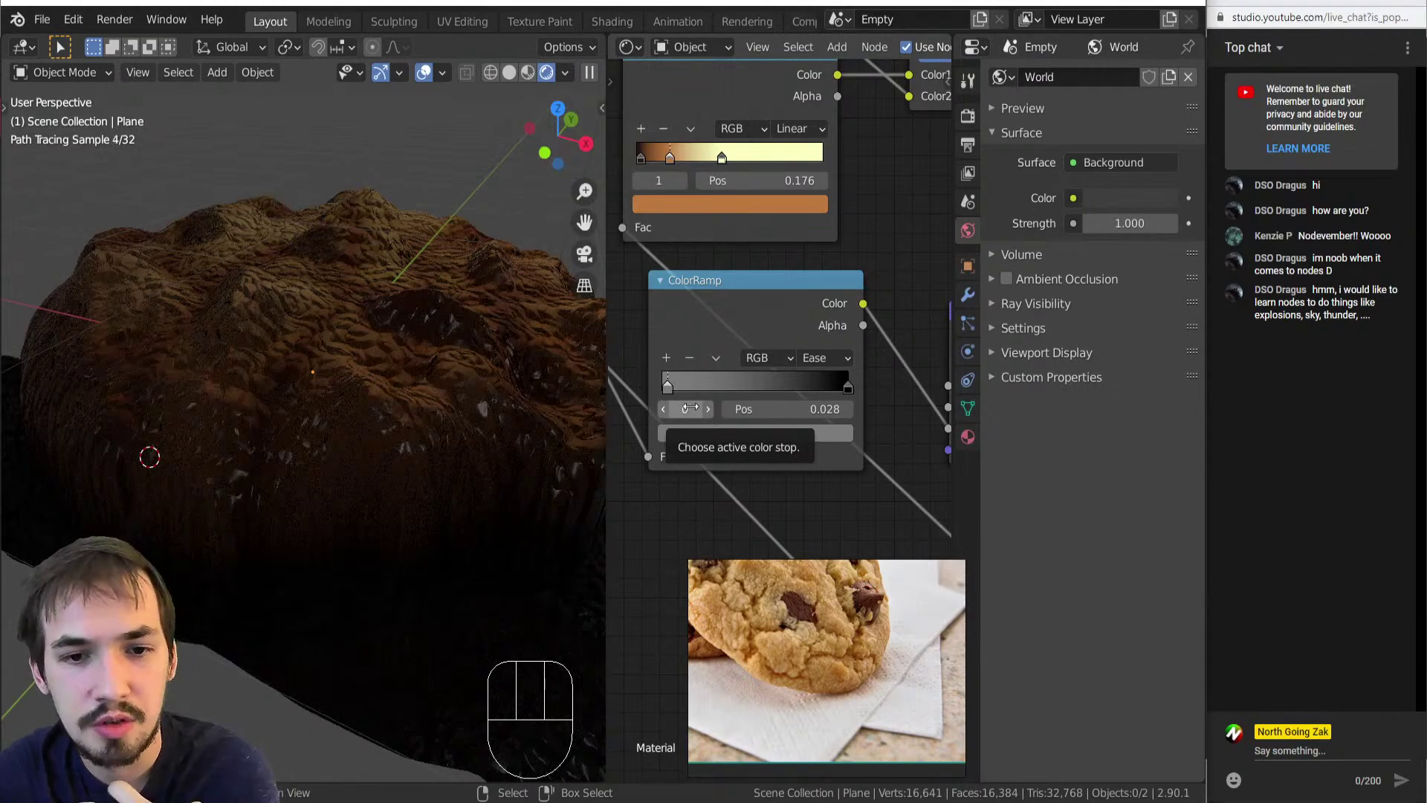
# Insert a Mix Shader node on the link between the Principled BSDF and the Material Output.
pyautogui.scroll(-8, 743, 371)
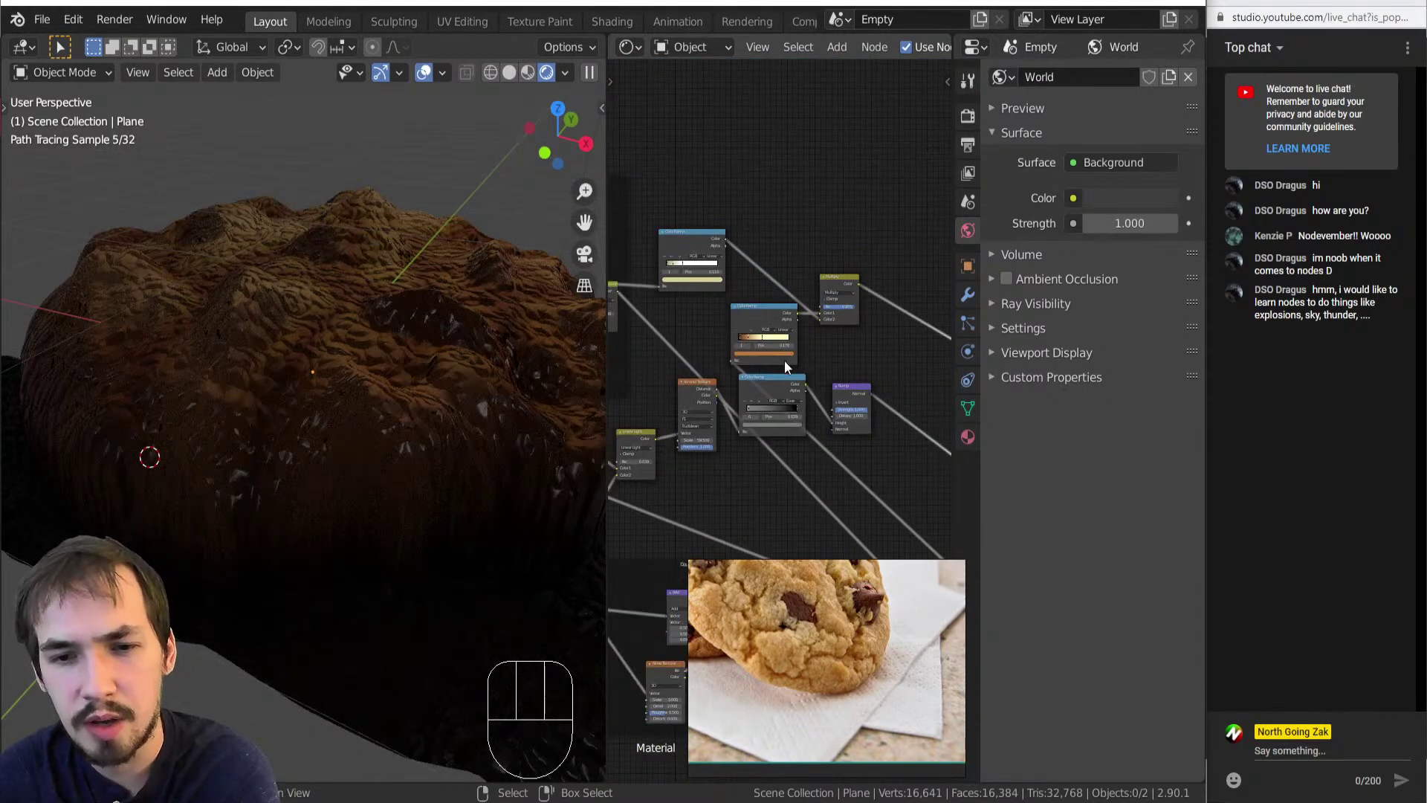
pyautogui.scroll(6, 773, 354)
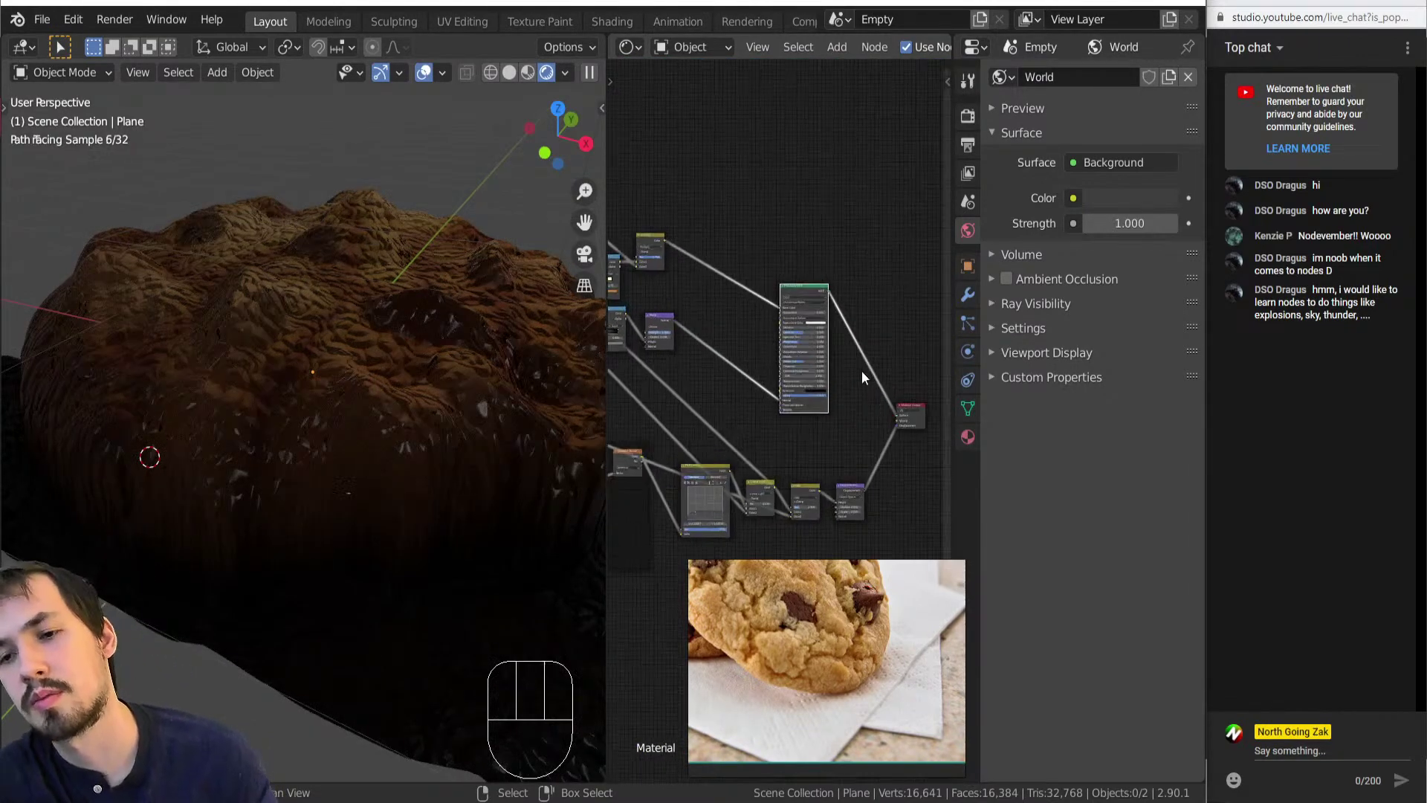
pyautogui.hotkey('shift', 'a')
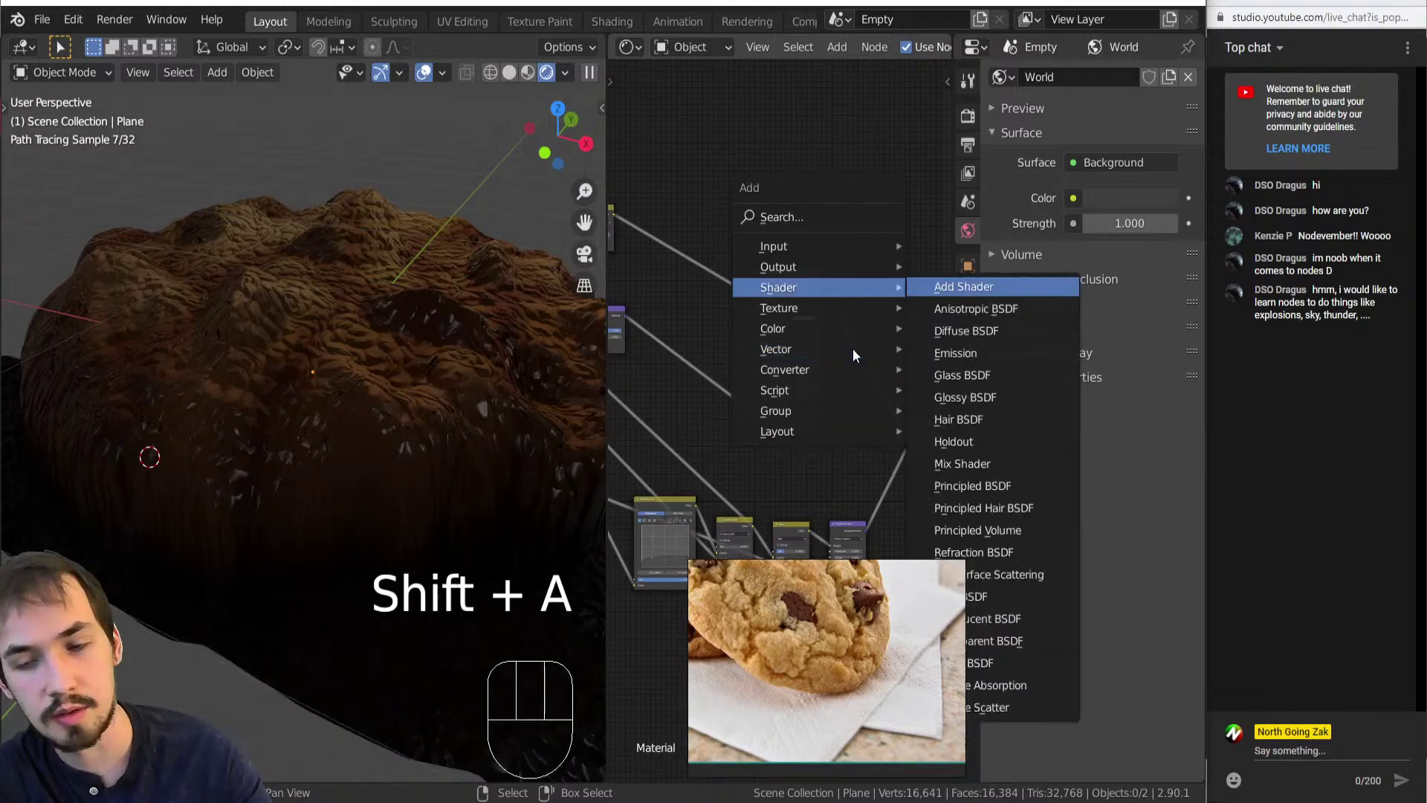
pyautogui.press('m')
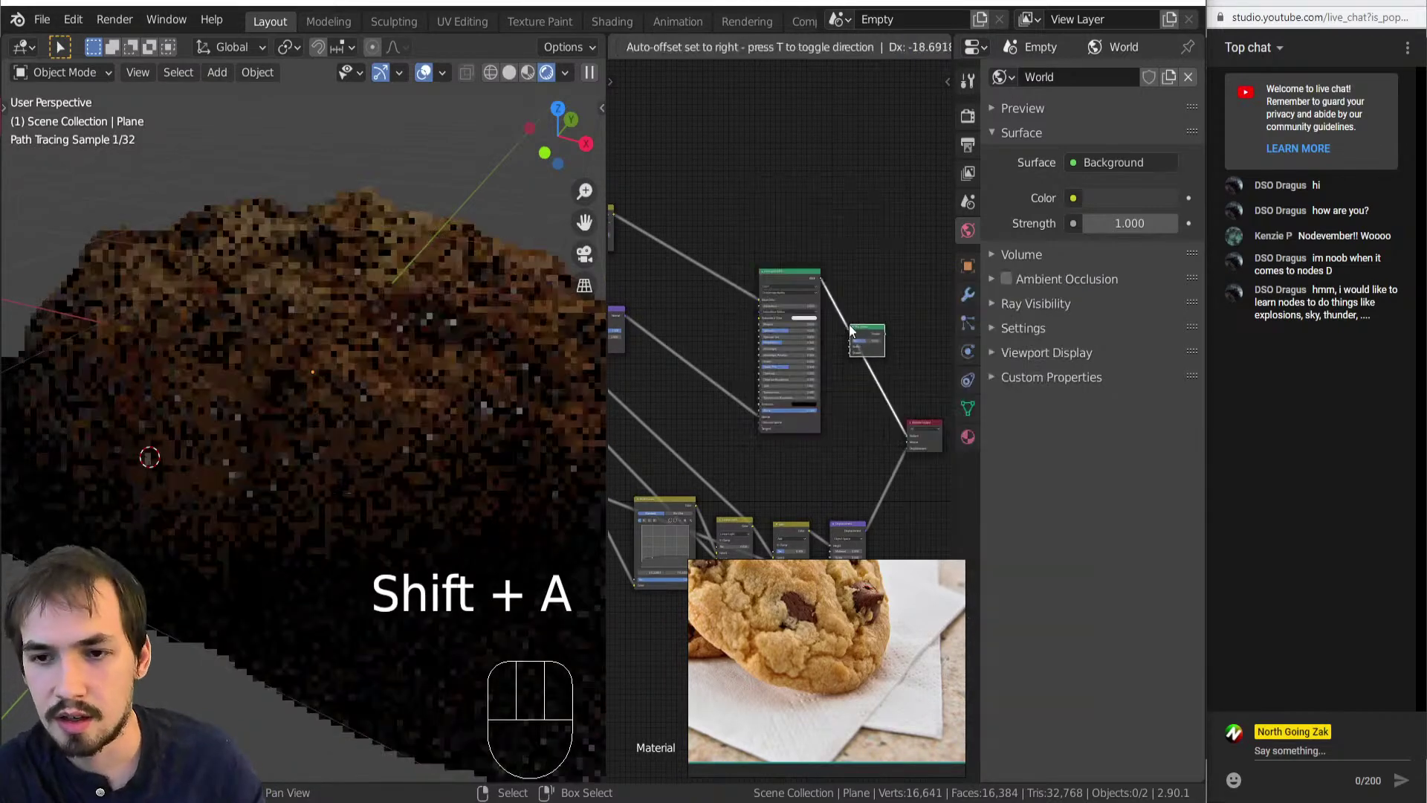
pyautogui.click(852, 325)
# Move the Principled BSDF up to free space beneath it beside the Mix Shader.
pyautogui.moveTo(832, 403); pyautogui.dragTo(855, 301, button='middle')
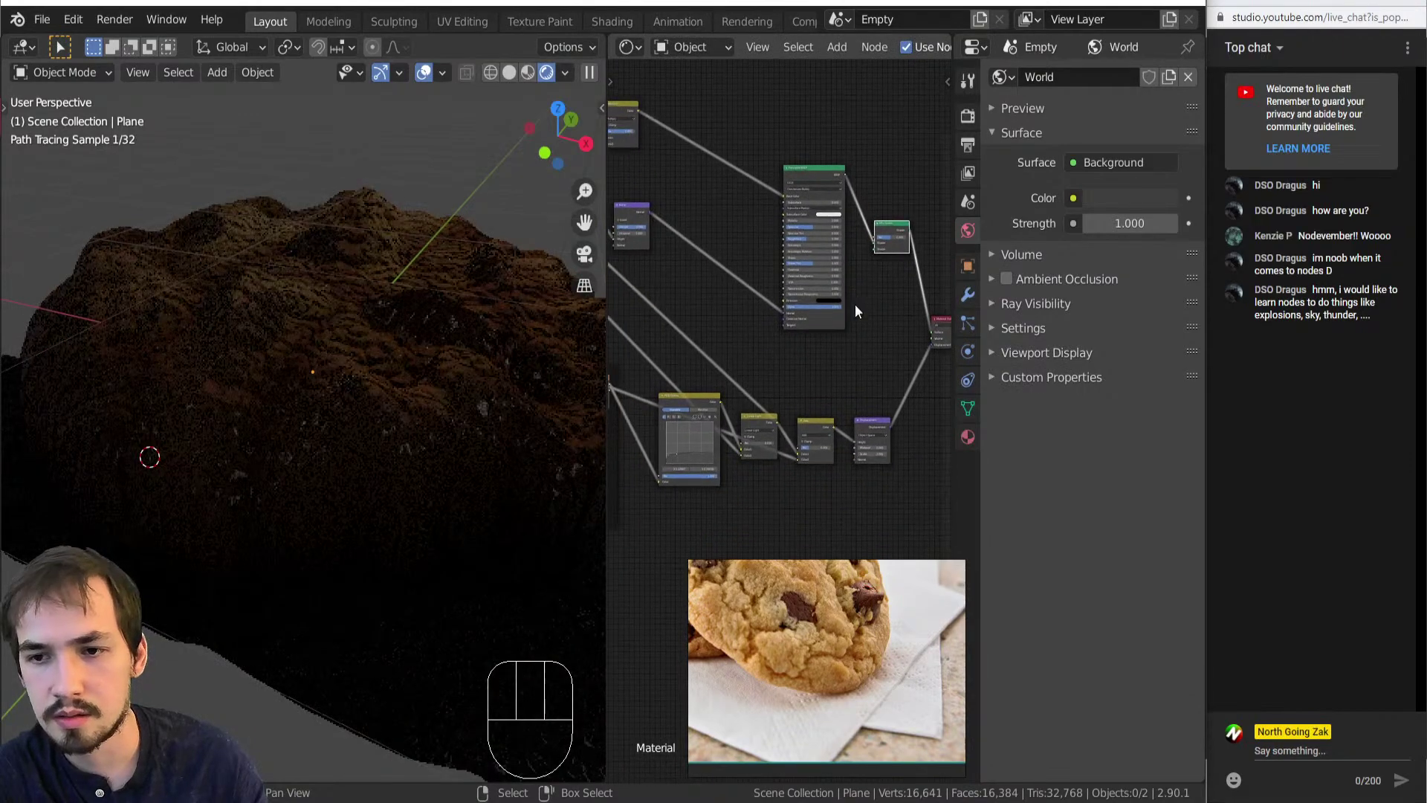
pyautogui.scroll(3, 853, 355)
pyautogui.moveTo(853, 411); pyautogui.dragTo(854, 497, button='middle')
pyautogui.scroll(-2, 855, 496)
pyautogui.click(823, 399)
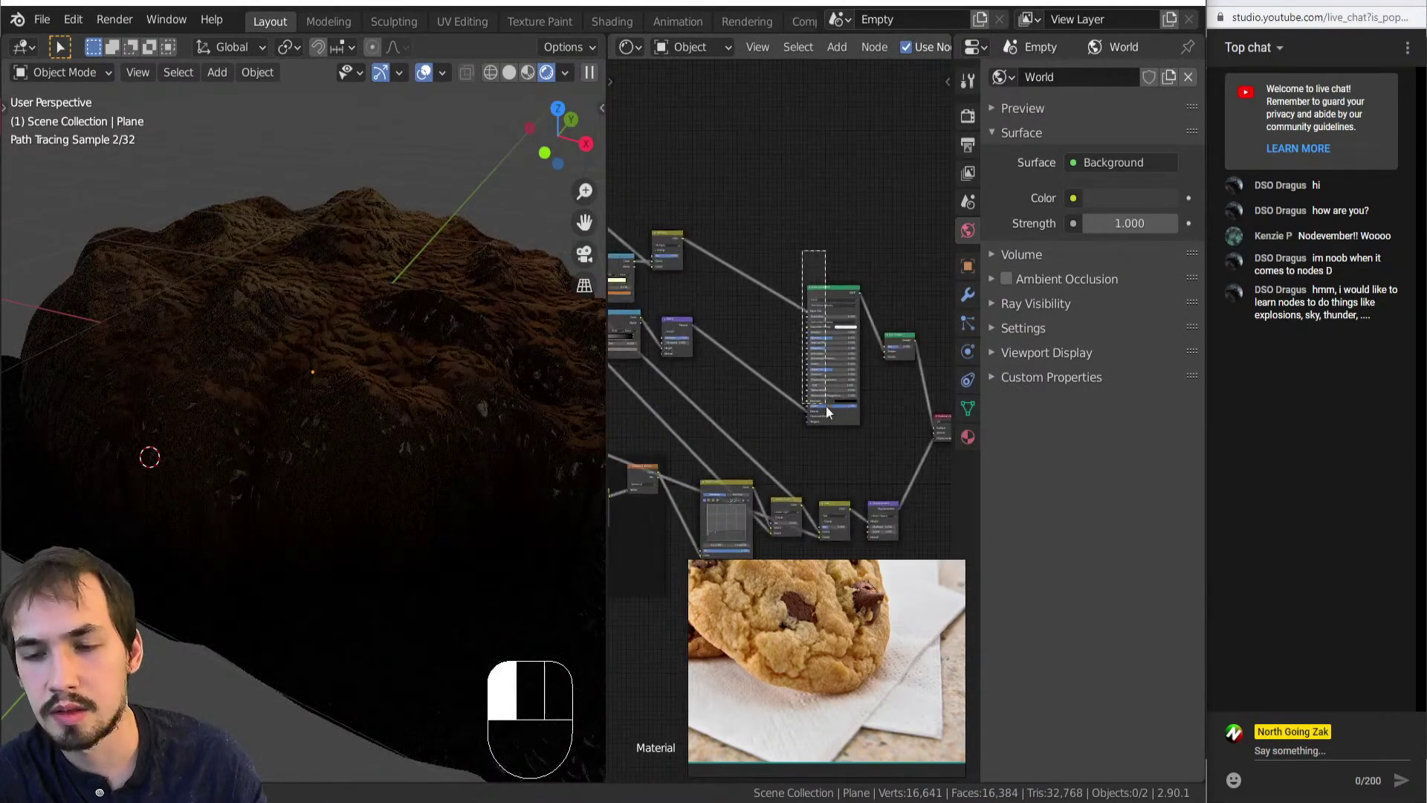
pyautogui.press('g')
pyautogui.click(825, 342)
# Move the colour and bump node chains together closer to the Principled BSDF.
pyautogui.moveTo(825, 342); pyautogui.dragTo(908, 332, button='middle')
pyautogui.scroll(-5, 732, 390)
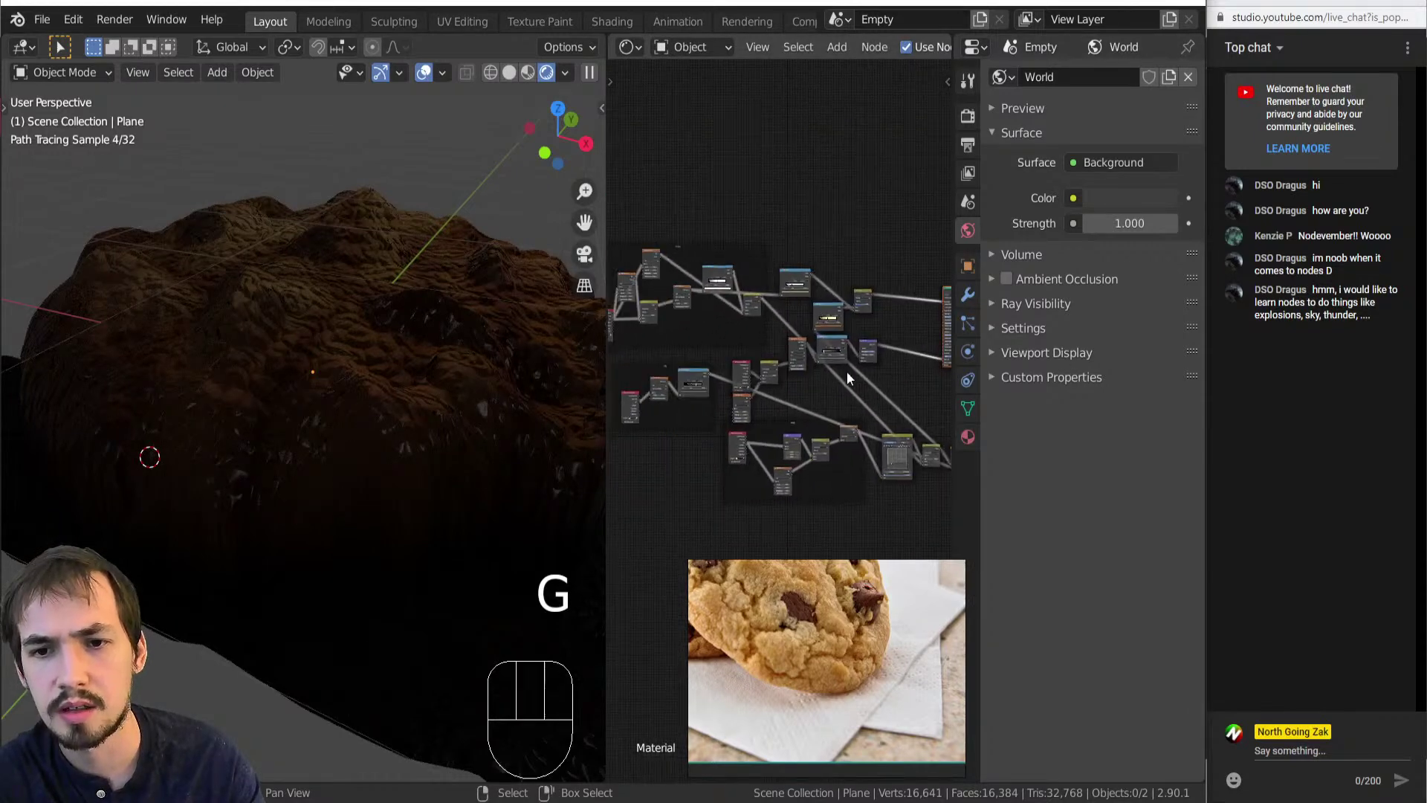
pyautogui.moveTo(622, 251); pyautogui.dragTo(870, 431)
pyautogui.press('g')
pyautogui.click(899, 405)
pyautogui.moveTo(898, 407); pyautogui.dragTo(803, 408, button='middle')
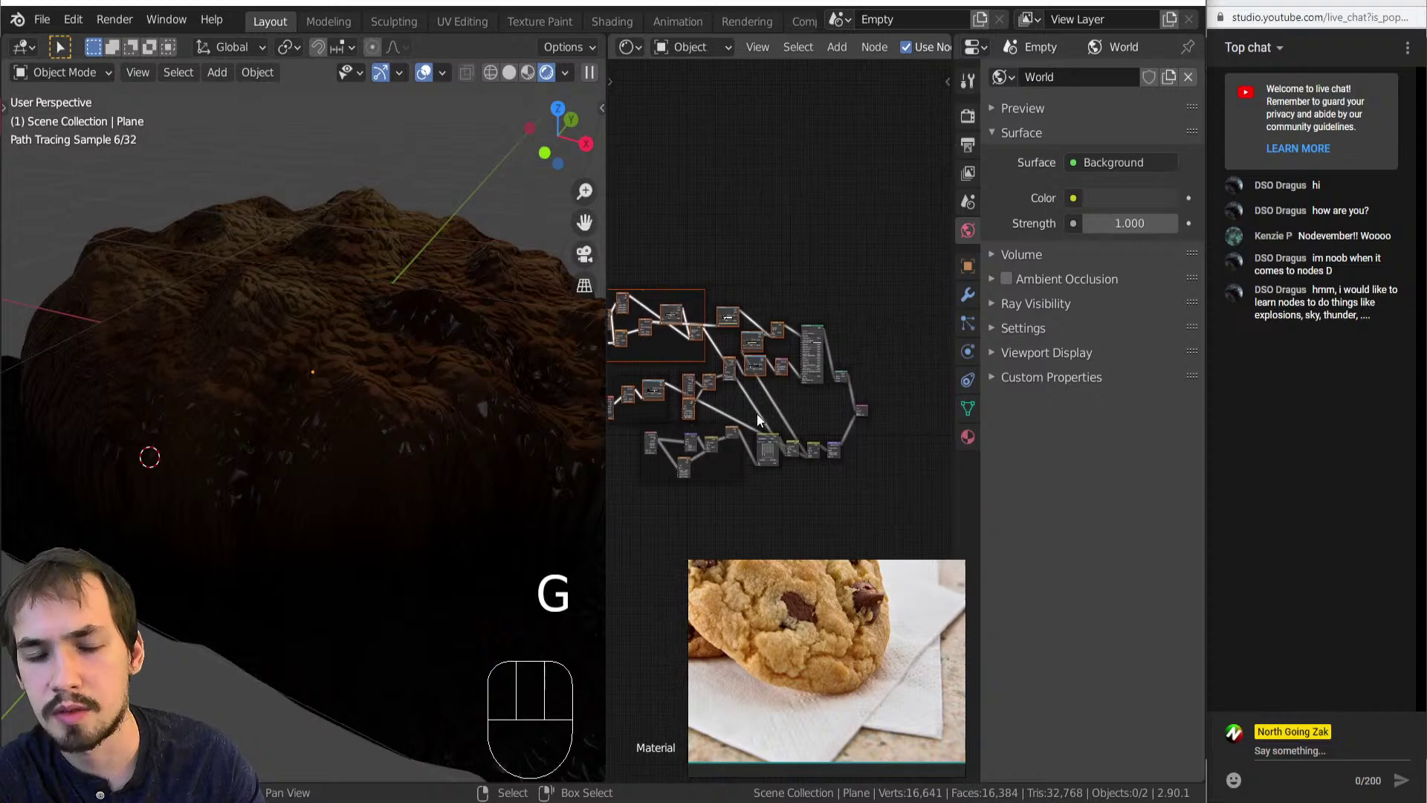
pyautogui.scroll(4, 757, 411)
pyautogui.scroll(3, 758, 368)
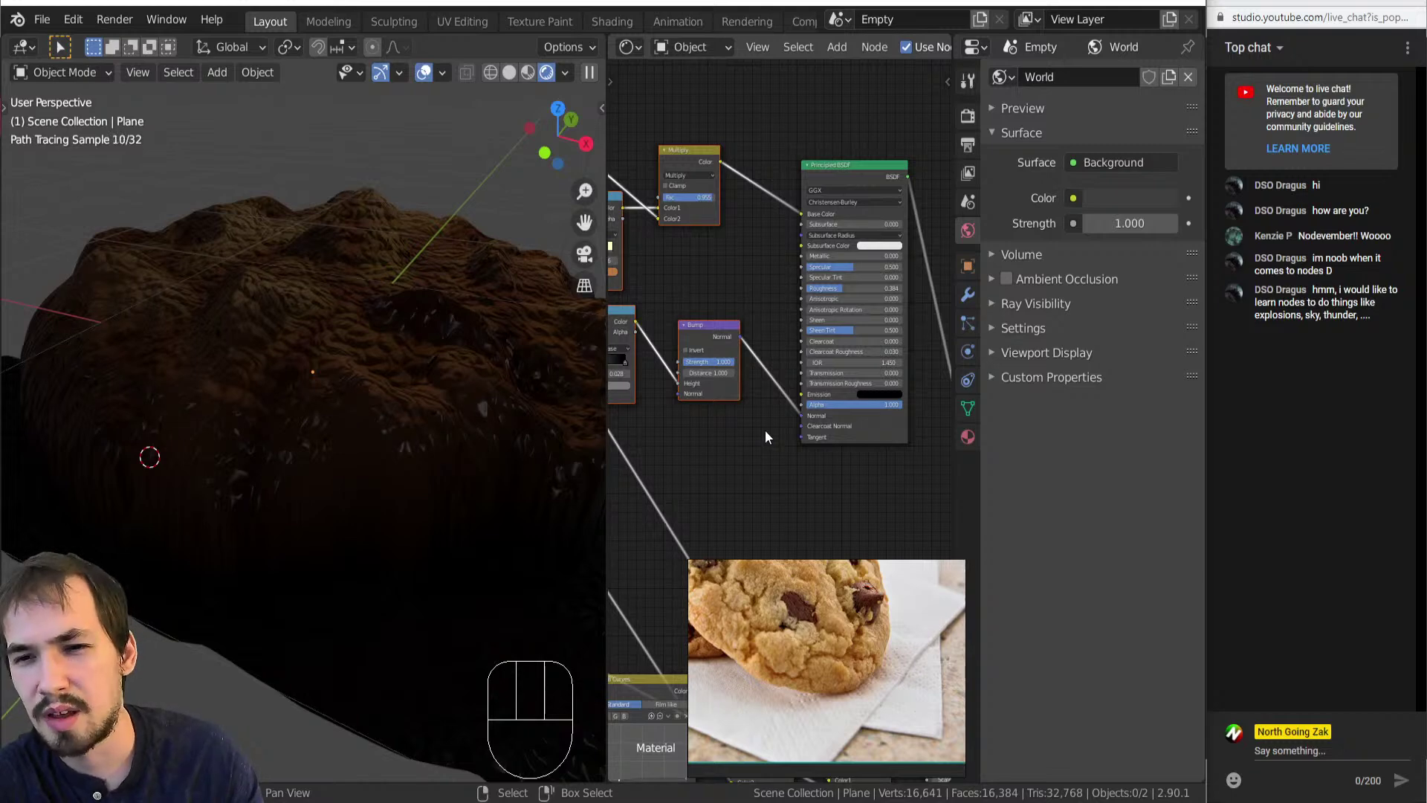
# Move the Mix Shader up so it sits level beside the dough's Principled BSDF.
pyautogui.scroll(-2, 764, 433)
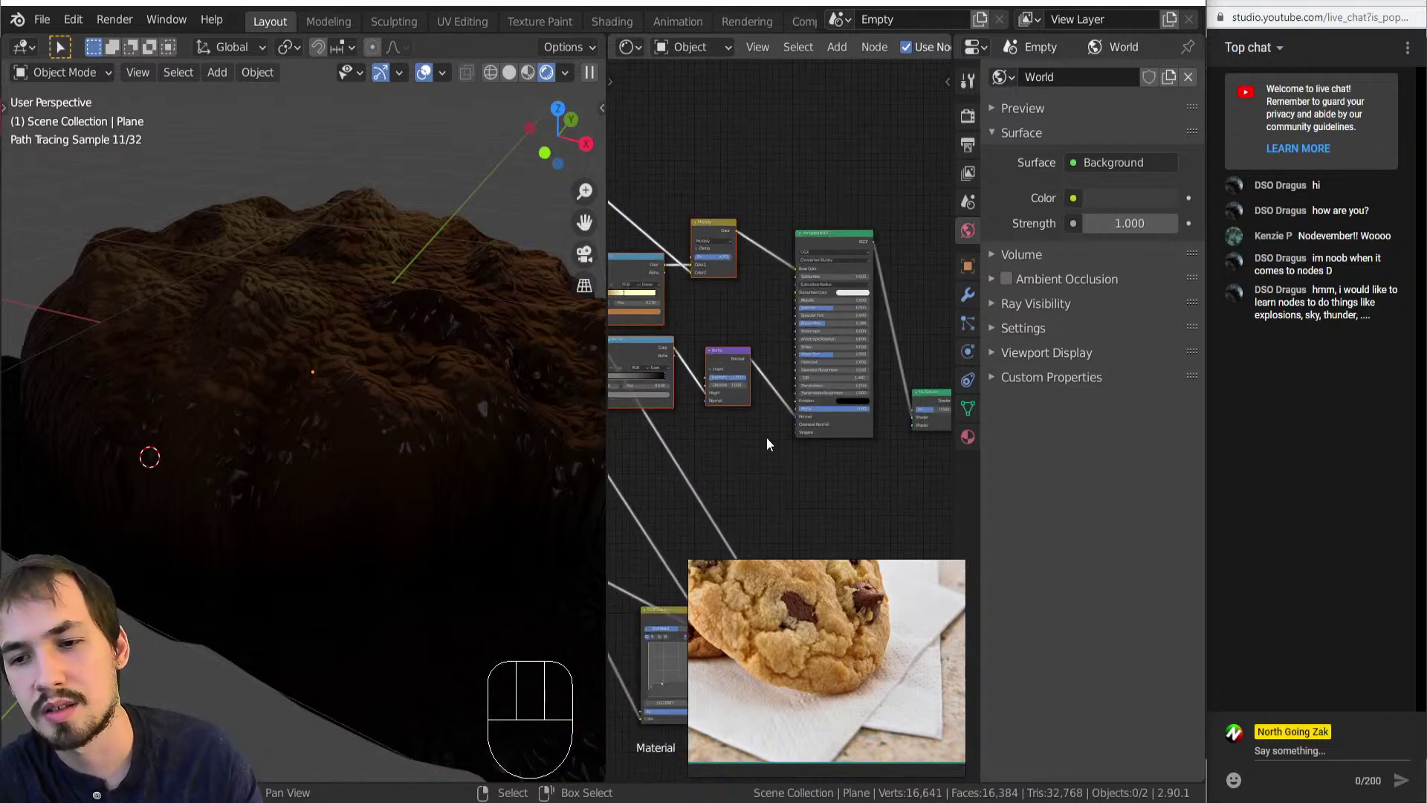
pyautogui.moveTo(863, 470); pyautogui.dragTo(734, 411, button='middle')
pyautogui.click(806, 388)
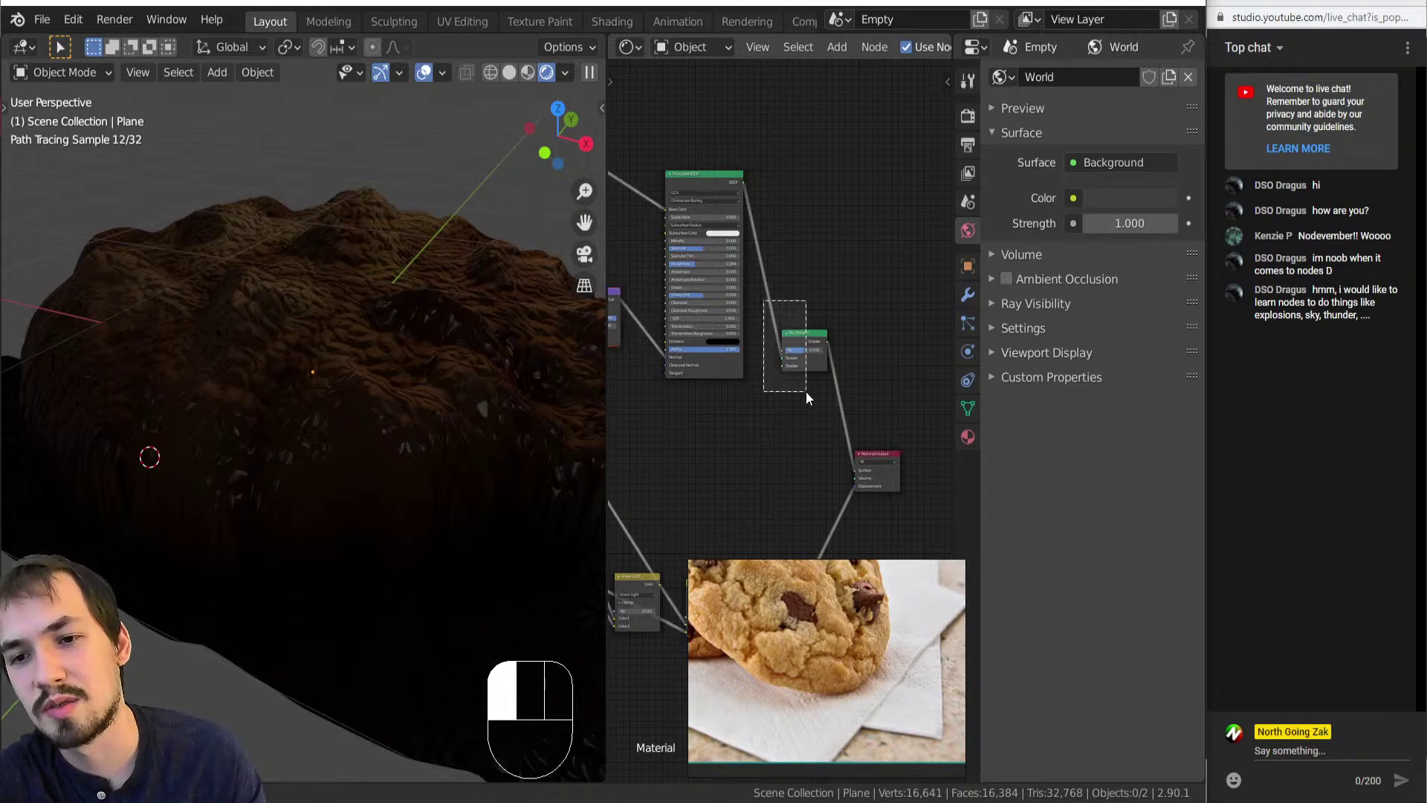
pyautogui.press('g')
pyautogui.click(807, 319)
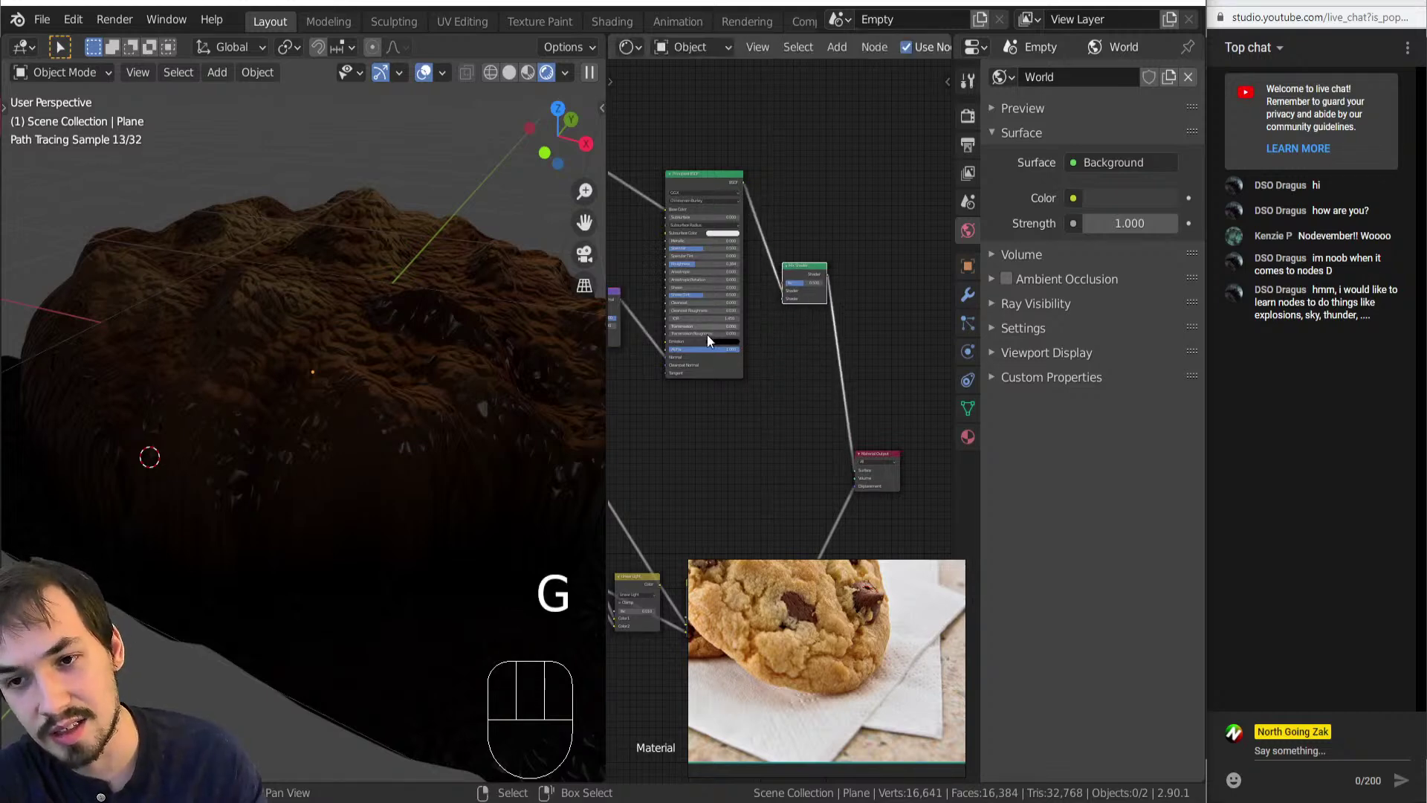
# Preview the ColorRamp in the chips frame on the cookie to check the chip mask.
pyautogui.moveTo(685, 442); pyautogui.dragTo(920, 288, button='middle')
pyautogui.scroll(-2, 862, 312)
pyautogui.moveTo(664, 364); pyautogui.dragTo(783, 368, button='middle')
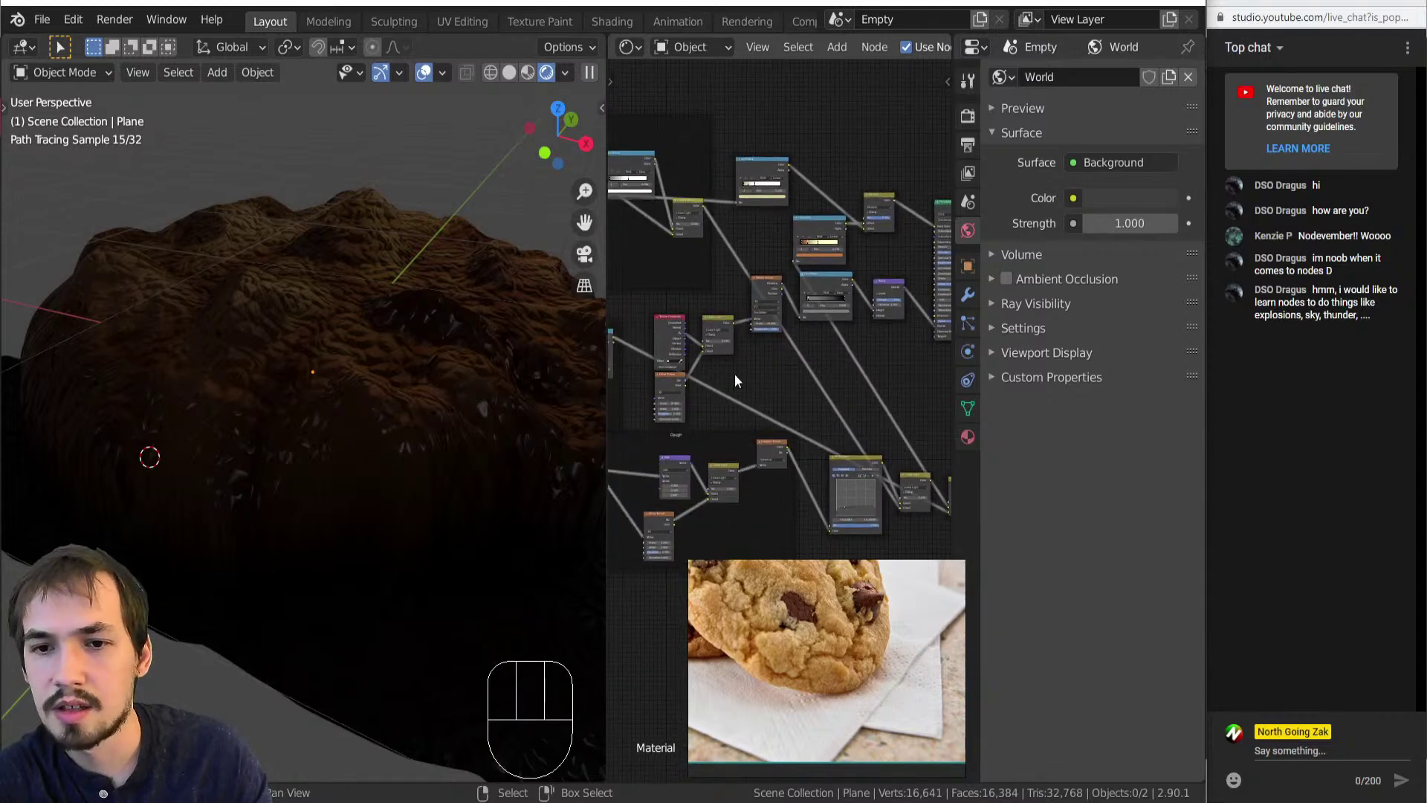
pyautogui.moveTo(193, 446)
pyautogui.mouseDown(button='middle')
pyautogui.moveTo(176, 453)
pyautogui.moveTo(632, 404)
pyautogui.moveTo(683, 370)
pyautogui.moveTo(805, 361)
pyautogui.mouseUp(button='middle')
pyautogui.scroll(-3, 725, 390)
pyautogui.scroll(2, 745, 377)
pyautogui.scroll(2, 681, 369)
pyautogui.scroll(2, 788, 349)
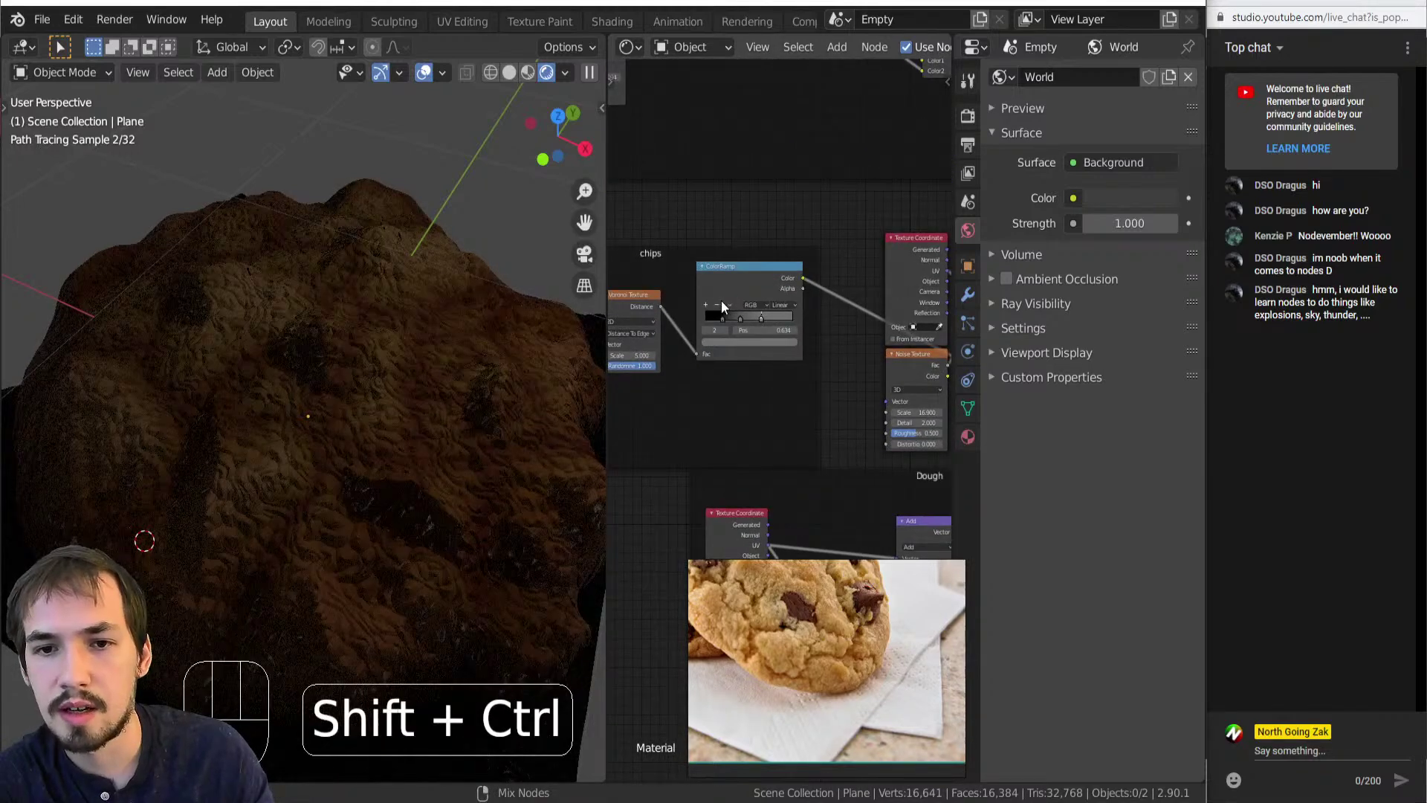
pyautogui.keyDown('ctrl'); pyautogui.keyDown('shift'); pyautogui.click(720, 305); pyautogui.keyUp('shift'); pyautogui.keyUp('ctrl')
pyautogui.moveTo(705, 400); pyautogui.dragTo(850, 407, button='middle')
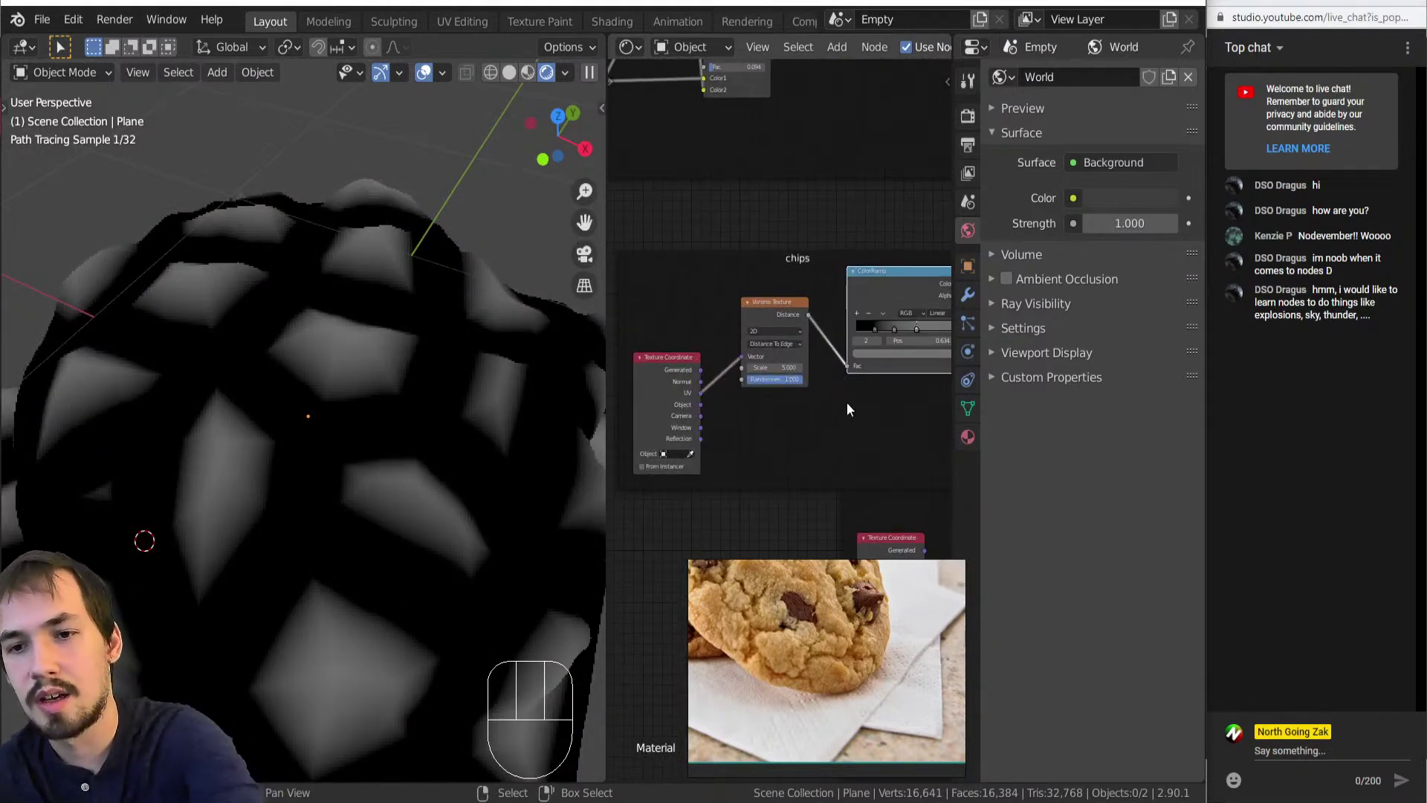
# Select the chips frame, then set the world background colour to a near-neutral dark grey with hue 0.125, saturation 0.065 and value 0.248.
pyautogui.hotkey('shift', 'a')
pyautogui.moveTo(755, 530)
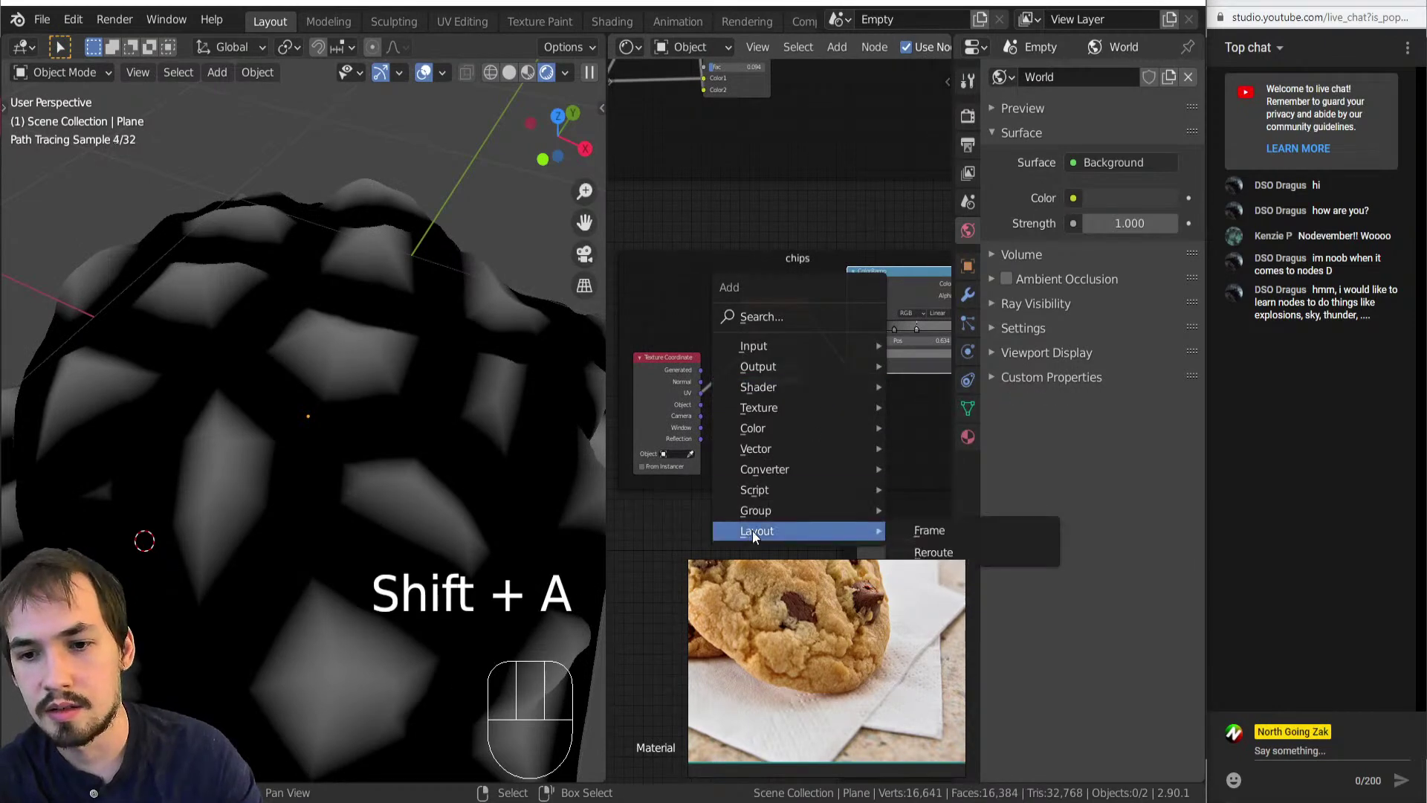
pyautogui.click(712, 270)
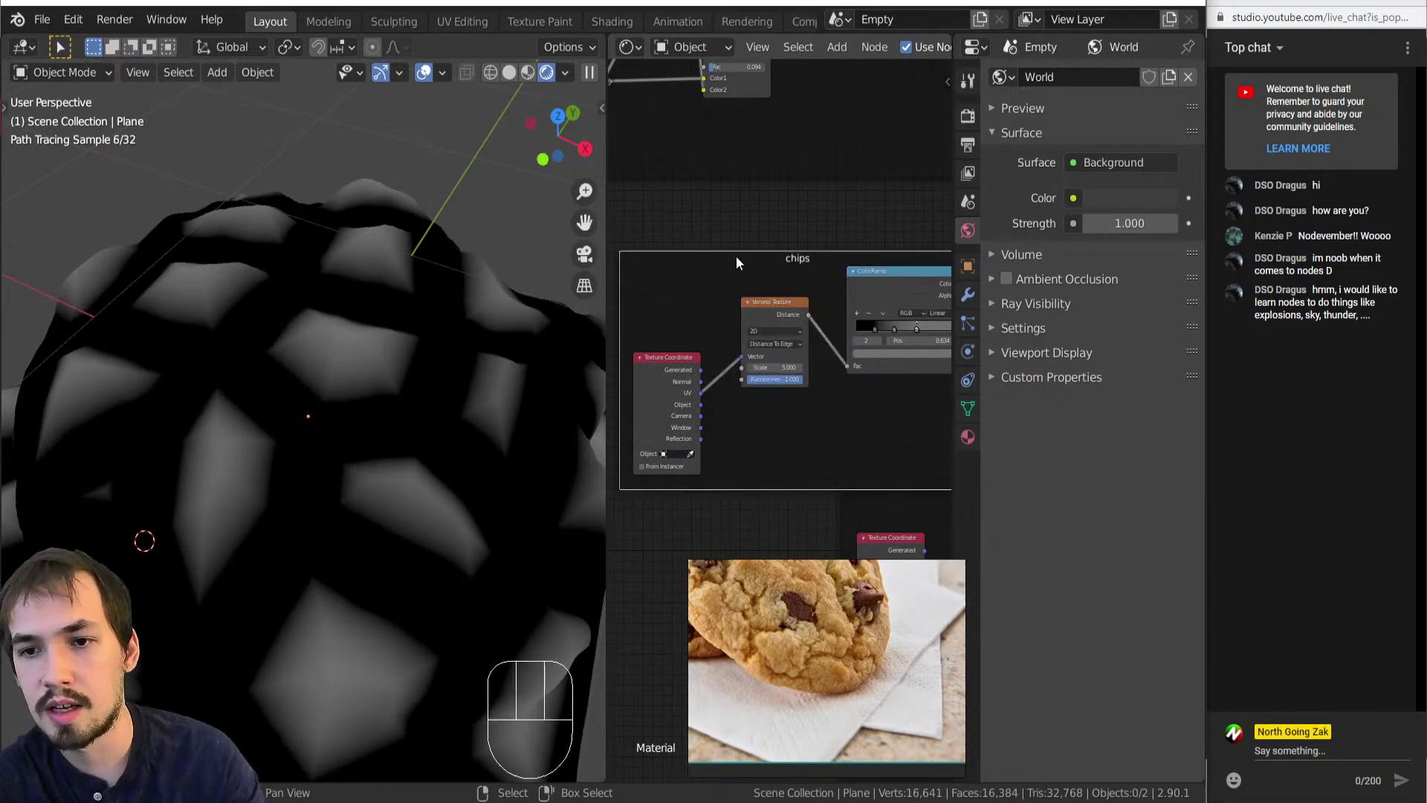
pyautogui.click(1125, 197)
pyautogui.moveTo(1083, 332); pyautogui.dragTo(1069, 352)
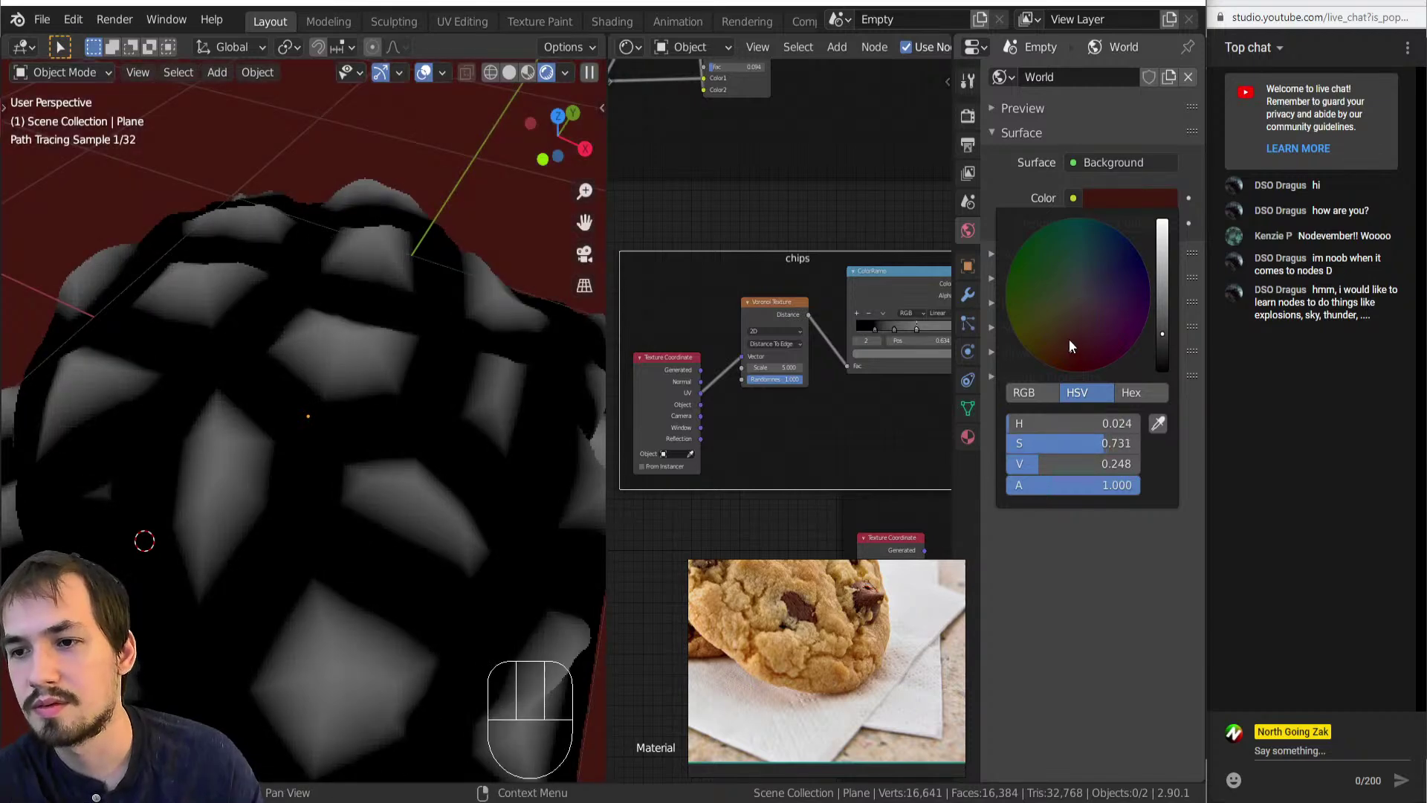
pyautogui.moveTo(1070, 350); pyautogui.dragTo(1075, 298)
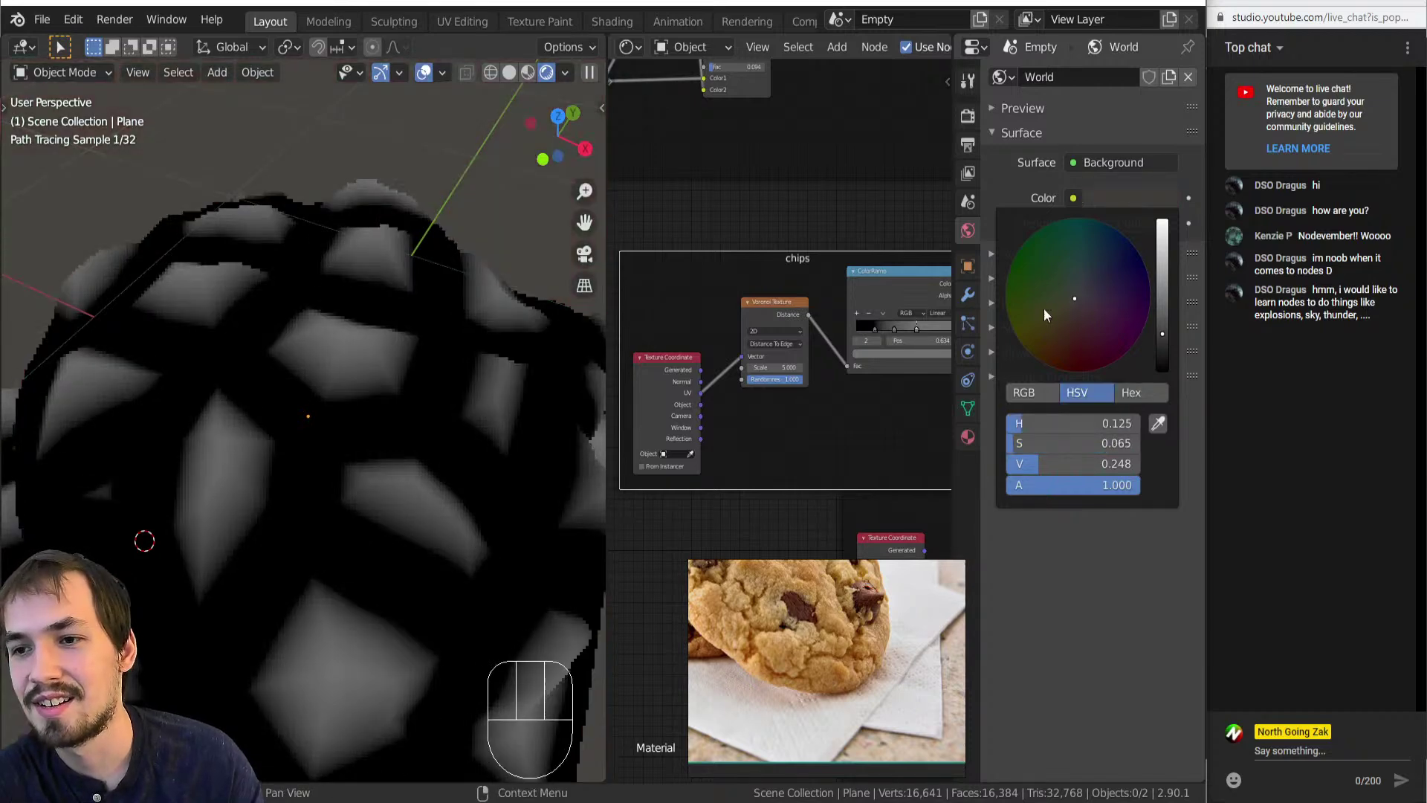
# Enable a custom colour for the chips frame and pick a new tint for it.
pyautogui.moveTo(740, 304); pyautogui.dragTo(700, 312, button='middle')
pyautogui.press('n')
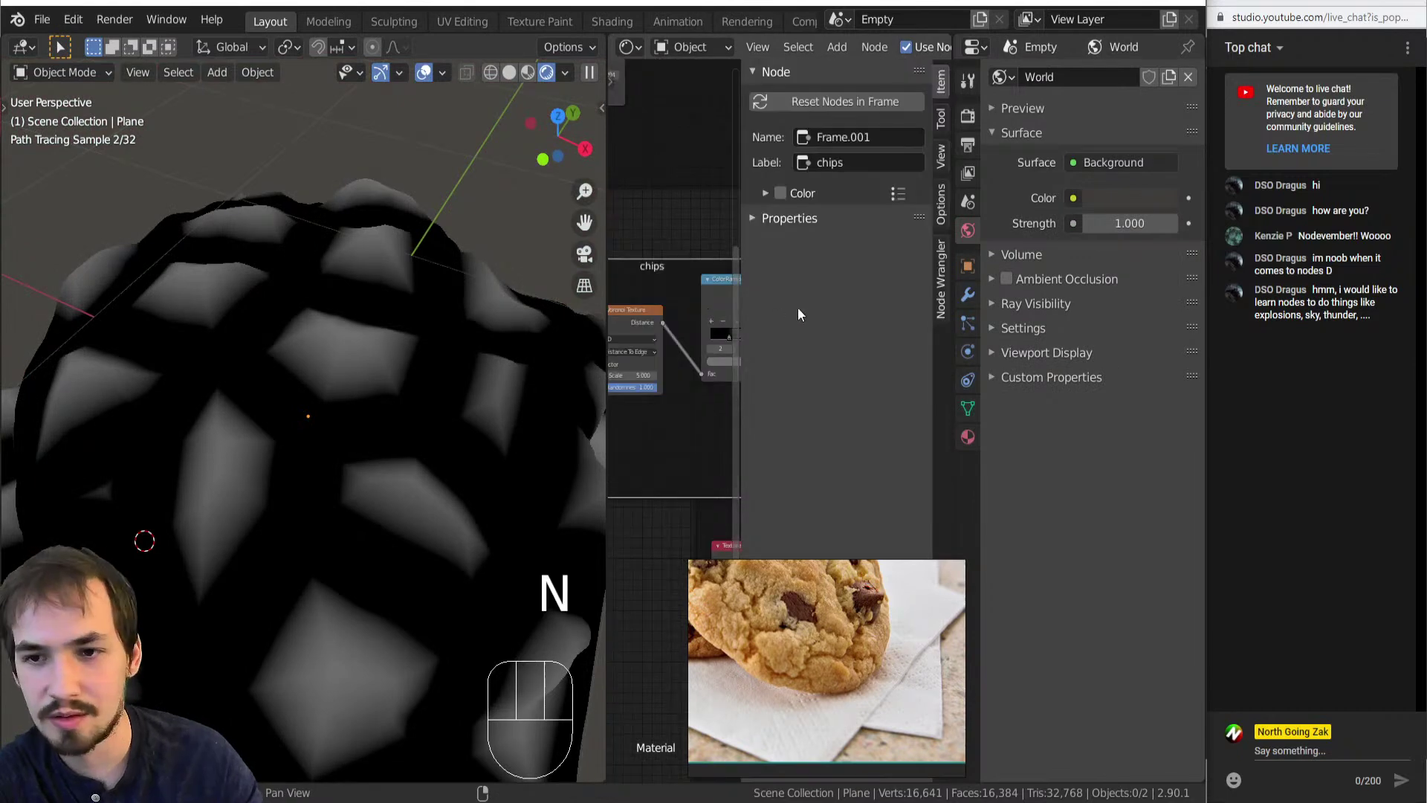
pyautogui.click(942, 113)
pyautogui.click(941, 84)
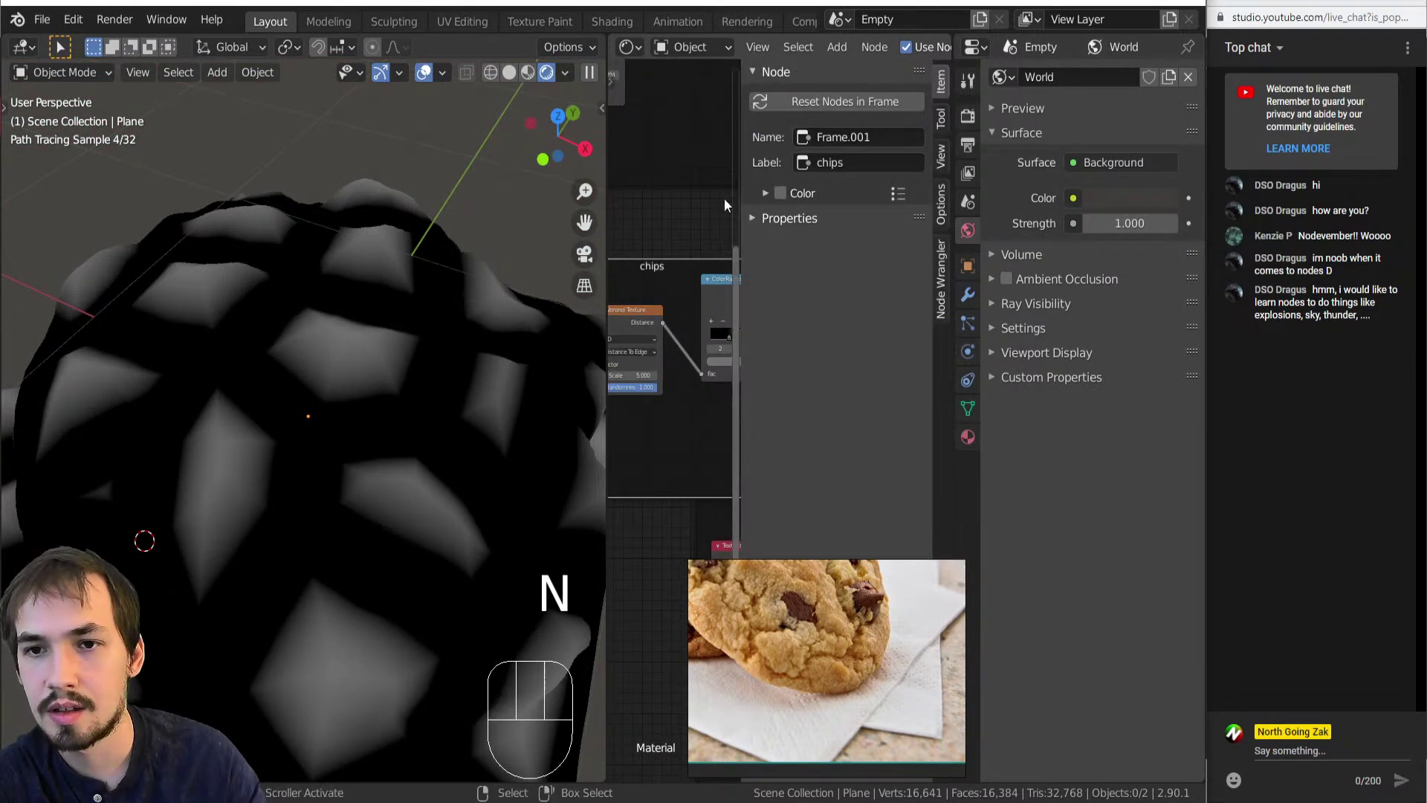
pyautogui.click(781, 193)
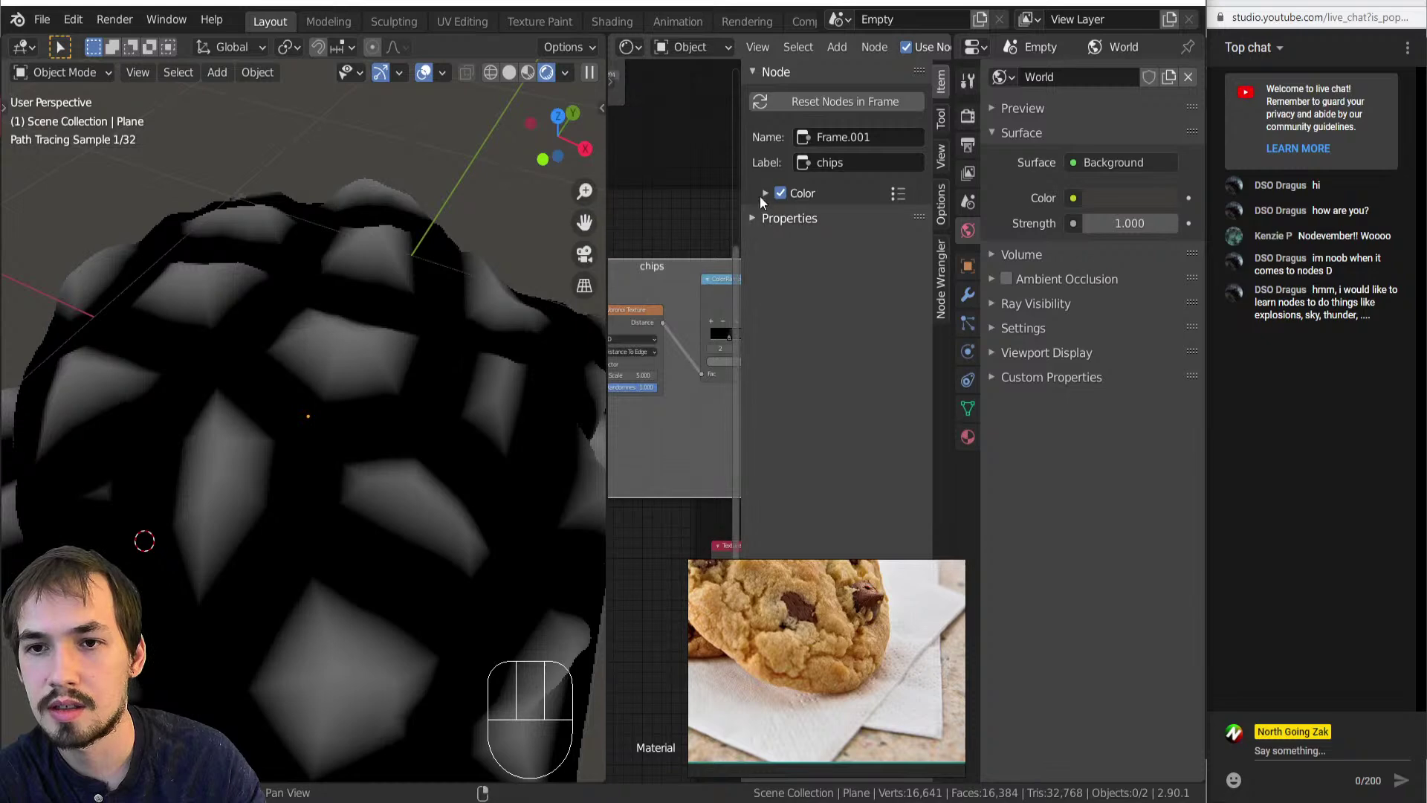
pyautogui.click(766, 194)
pyautogui.click(794, 233)
pyautogui.moveTo(826, 321); pyautogui.dragTo(789, 304)
pyautogui.press('n')
# Connect the chip mask's reroute point to the Mix Shader's Fac input.
pyautogui.moveTo(686, 403)
pyautogui.mouseDown(button='middle')
pyautogui.moveTo(778, 401)
pyautogui.moveTo(697, 414)
pyautogui.mouseUp(button='middle')
pyautogui.scroll(-6, 684, 399)
pyautogui.scroll(6, 805, 352)
pyautogui.scroll(5, 827, 394)
pyautogui.scroll(-6, 788, 426)
pyautogui.scroll(3, 793, 429)
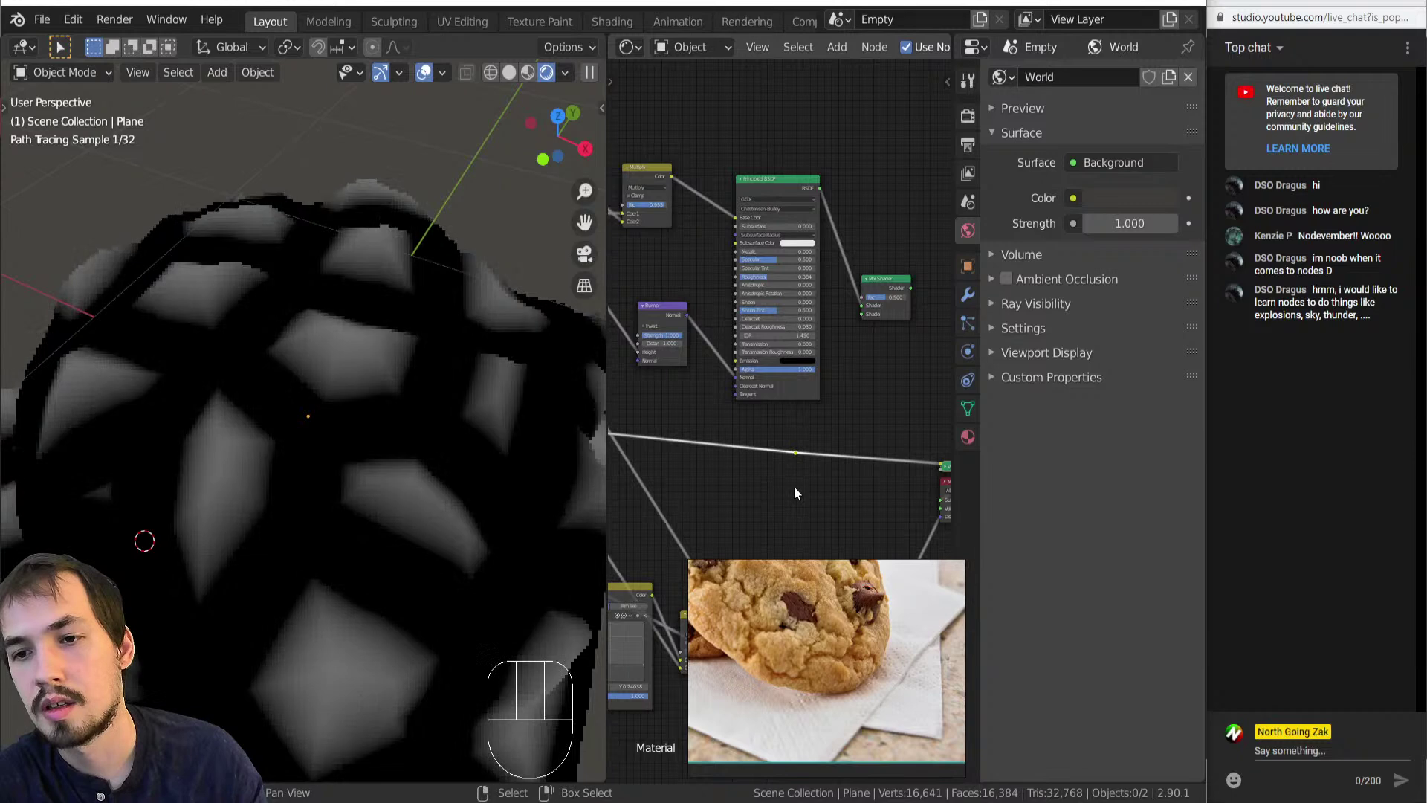
pyautogui.scroll(2, 794, 486)
pyautogui.moveTo(801, 463); pyautogui.dragTo(892, 253)
# Add a Math node set to Greater Than on the chip mask link before the Mix Shader.
pyautogui.hotkey('shift', 'a')
pyautogui.press('n')
pyautogui.press('a')
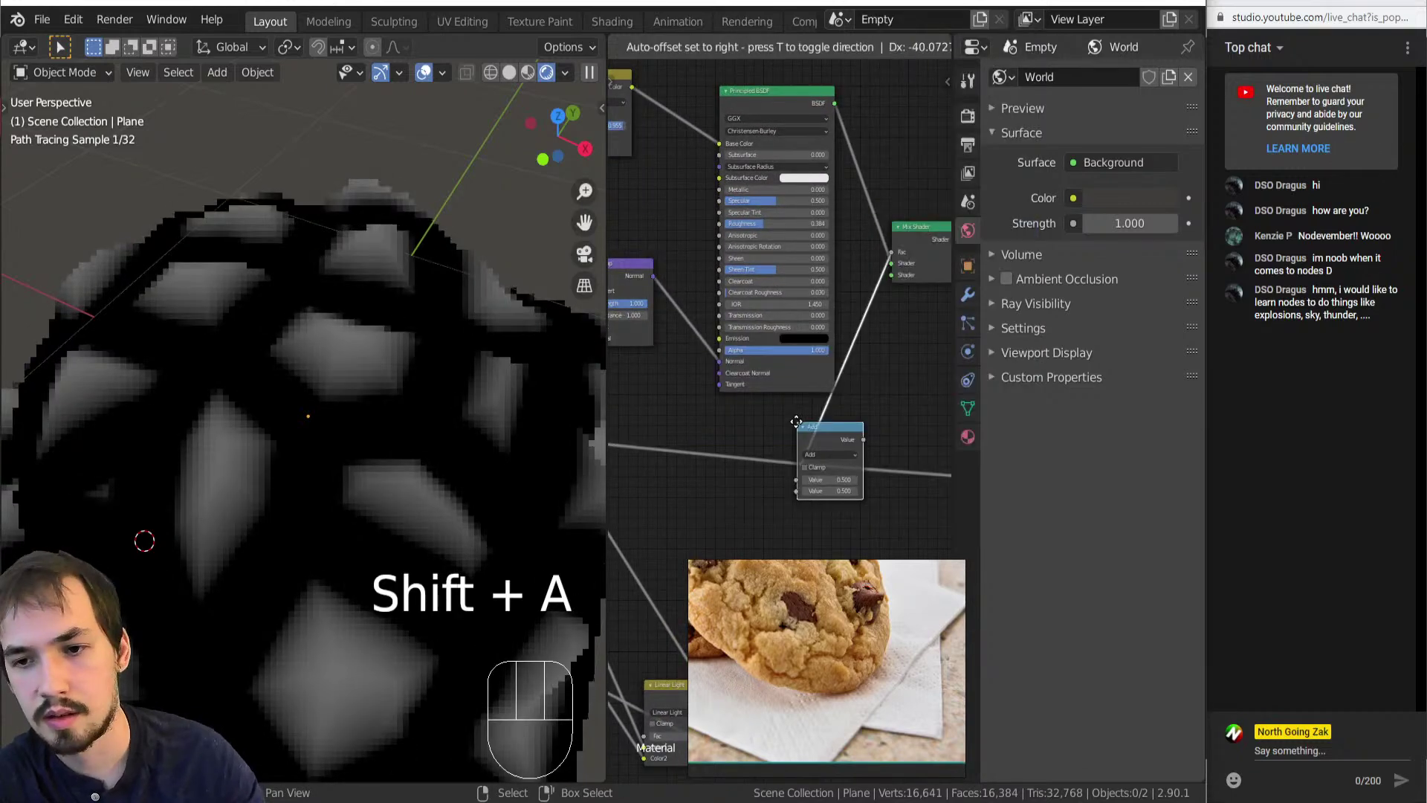
pyautogui.click(843, 399)
pyautogui.click(860, 435)
pyautogui.press('g')
# Preview the Greater Than node, move it up below the Principled BSDF, and set its threshold to 0.001.
pyautogui.moveTo(831, 414); pyautogui.dragTo(791, 415, button='middle')
pyautogui.keyDown('ctrl'); pyautogui.keyDown('shift'); pyautogui.click(820, 409); pyautogui.keyUp('shift'); pyautogui.keyUp('ctrl')
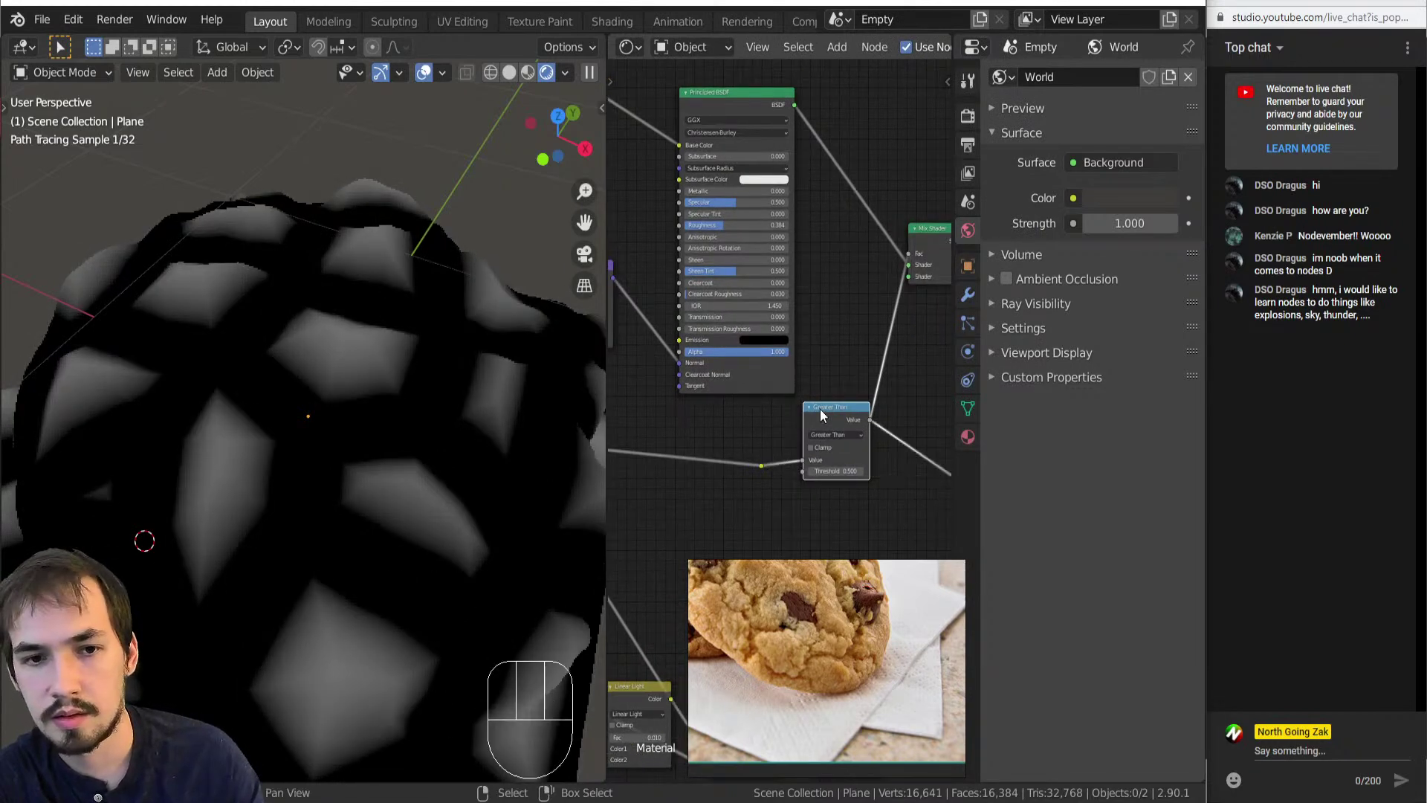
pyautogui.moveTo(819, 409); pyautogui.dragTo(804, 363)
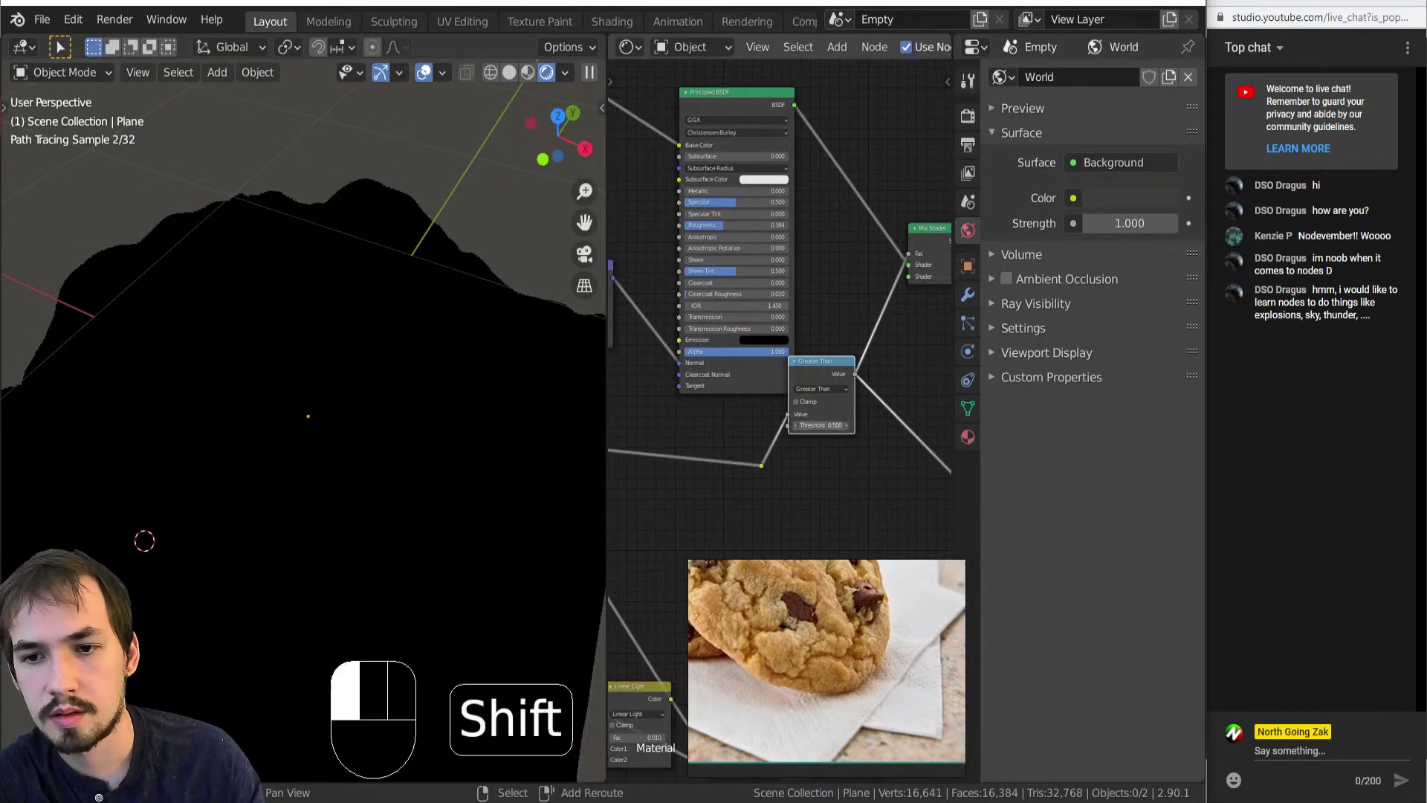
pyautogui.moveTo(822, 425); pyautogui.dragTo(784, 425)
pyautogui.keyDown('ctrl'); pyautogui.moveTo(803, 422); pyautogui.dragTo(767, 297, button='middle'); pyautogui.keyUp('ctrl')
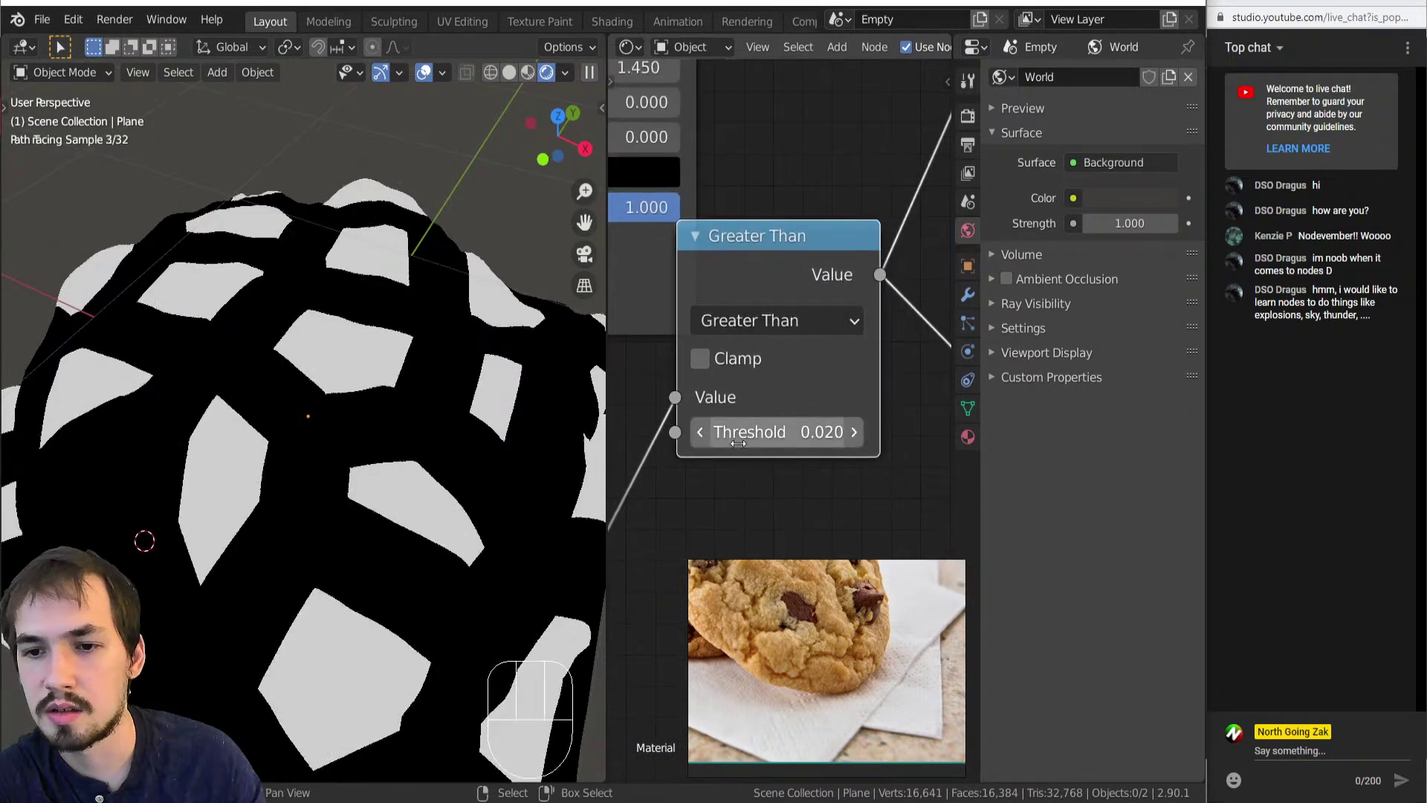
pyautogui.doubleClick(742, 440)
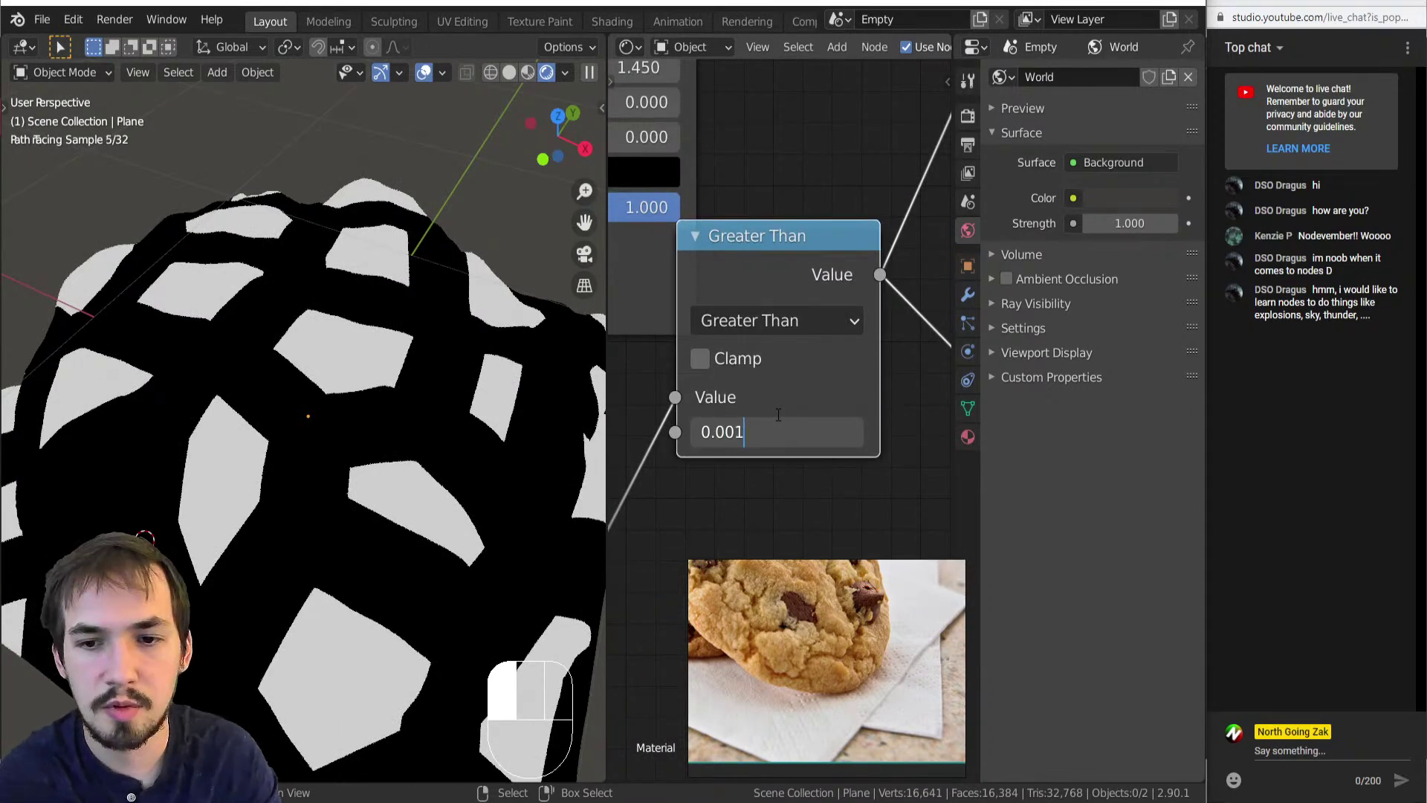
# Preview the Mix Shader and examine how the chip mask divides the cookie surface.
pyautogui.scroll(1, 822, 399)
pyautogui.scroll(-12, 818, 405)
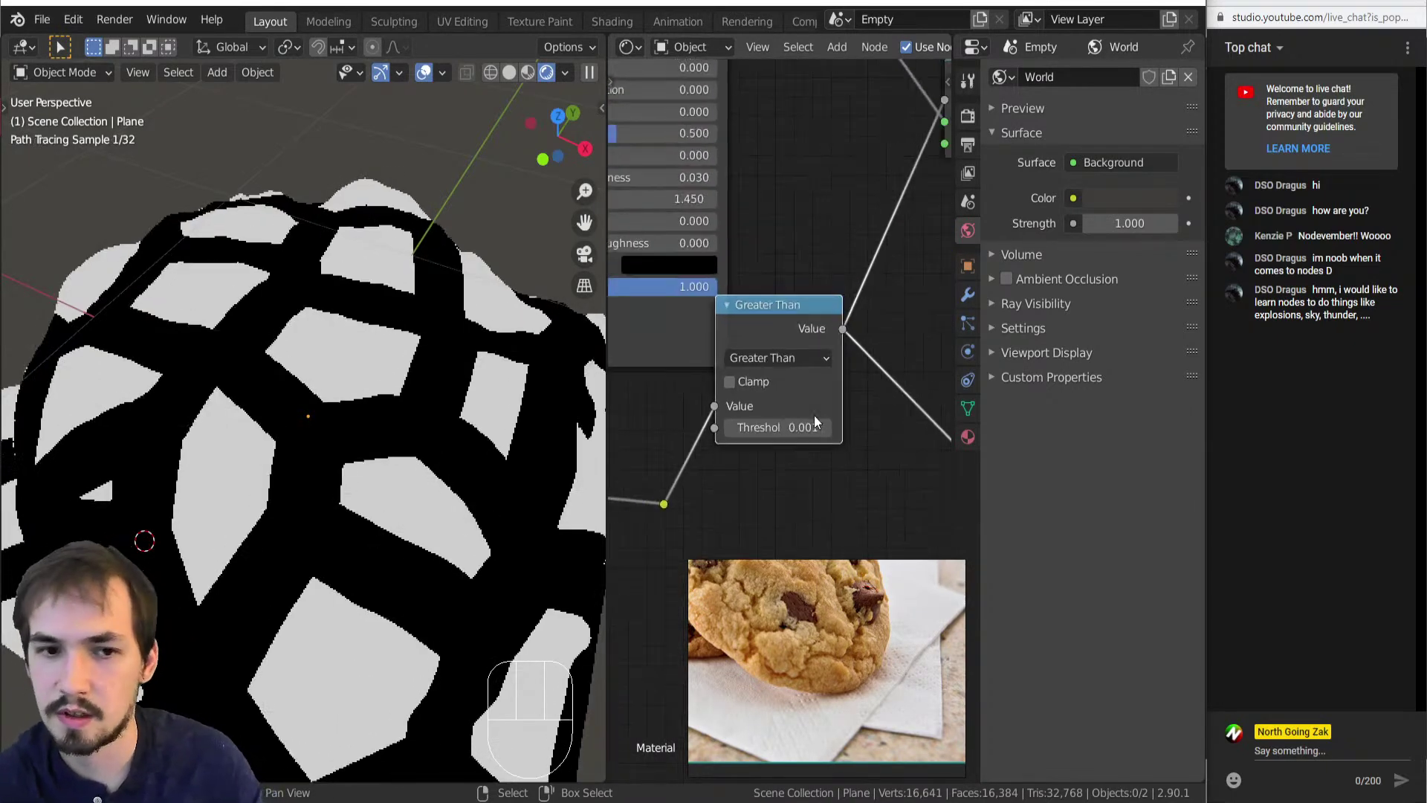
pyautogui.moveTo(814, 395); pyautogui.dragTo(742, 503, button='middle')
pyautogui.keyDown('ctrl'); pyautogui.keyDown('shift'); pyautogui.click(866, 327); pyautogui.keyUp('shift'); pyautogui.keyUp('ctrl')
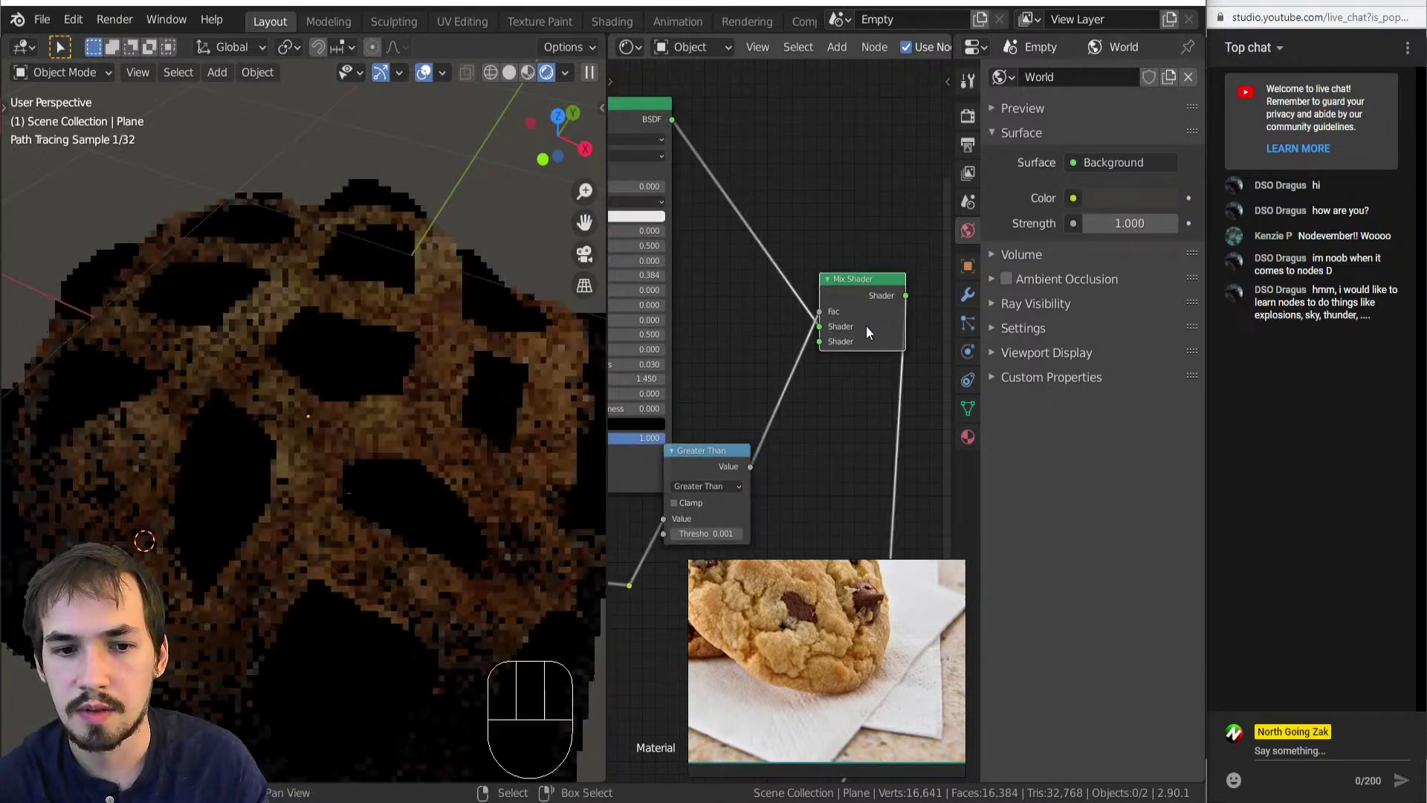
pyautogui.scroll(-1, 332, 493)
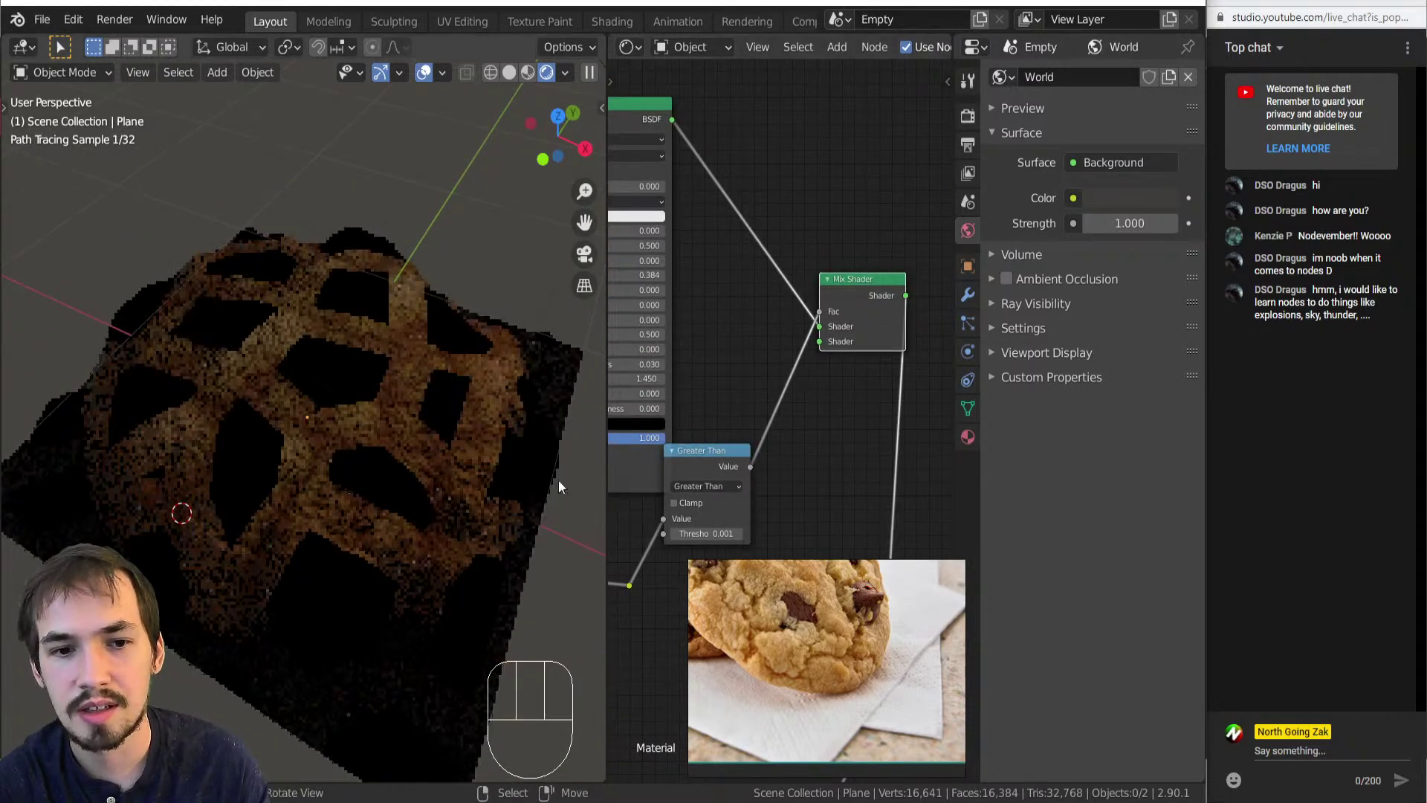
pyautogui.scroll(-1, 783, 429)
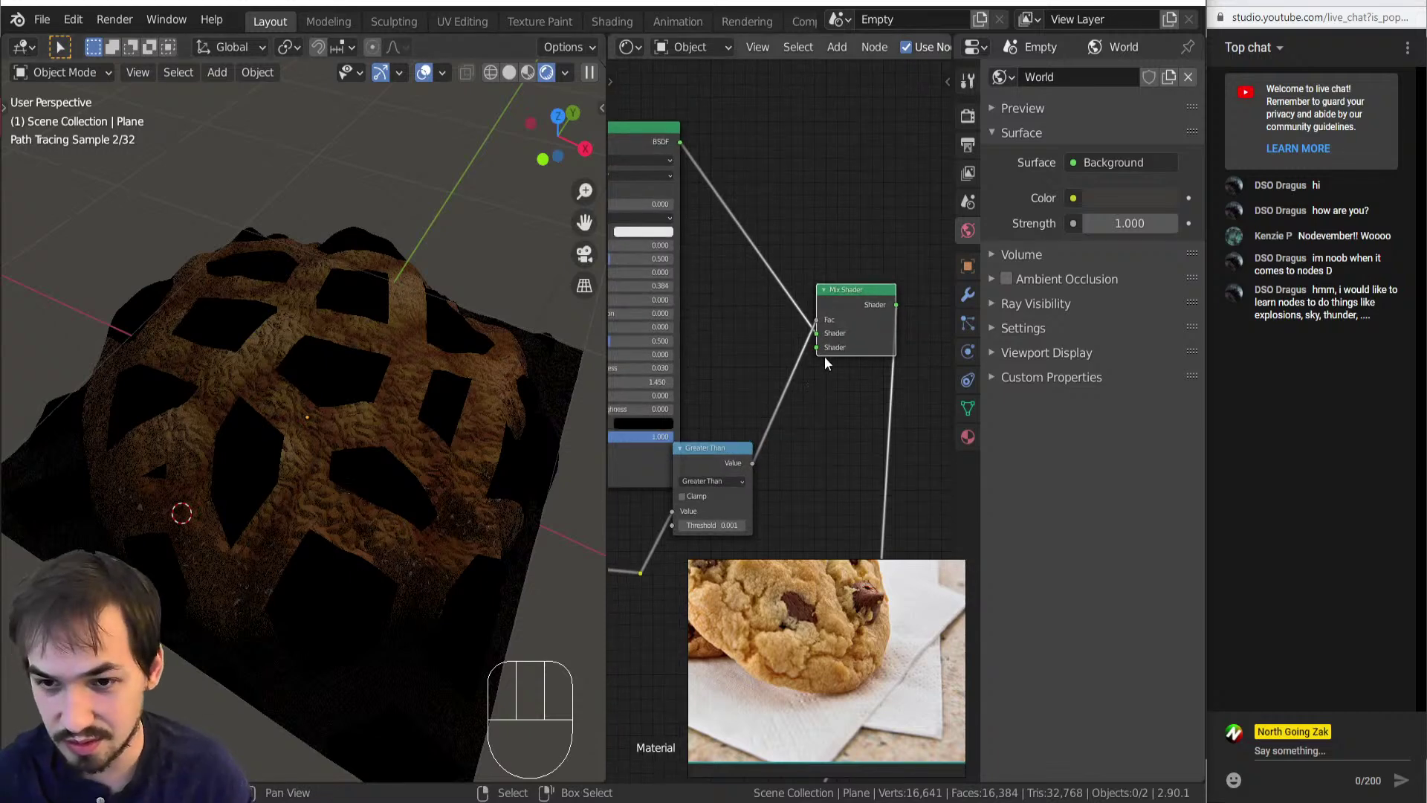
# Move the dough's Principled BSDF up clear of the Greater Than node and shift the Mix Shader further away from it.
pyautogui.scroll(-4, 814, 412)
pyautogui.moveTo(711, 232); pyautogui.dragTo(833, 291, button='middle')
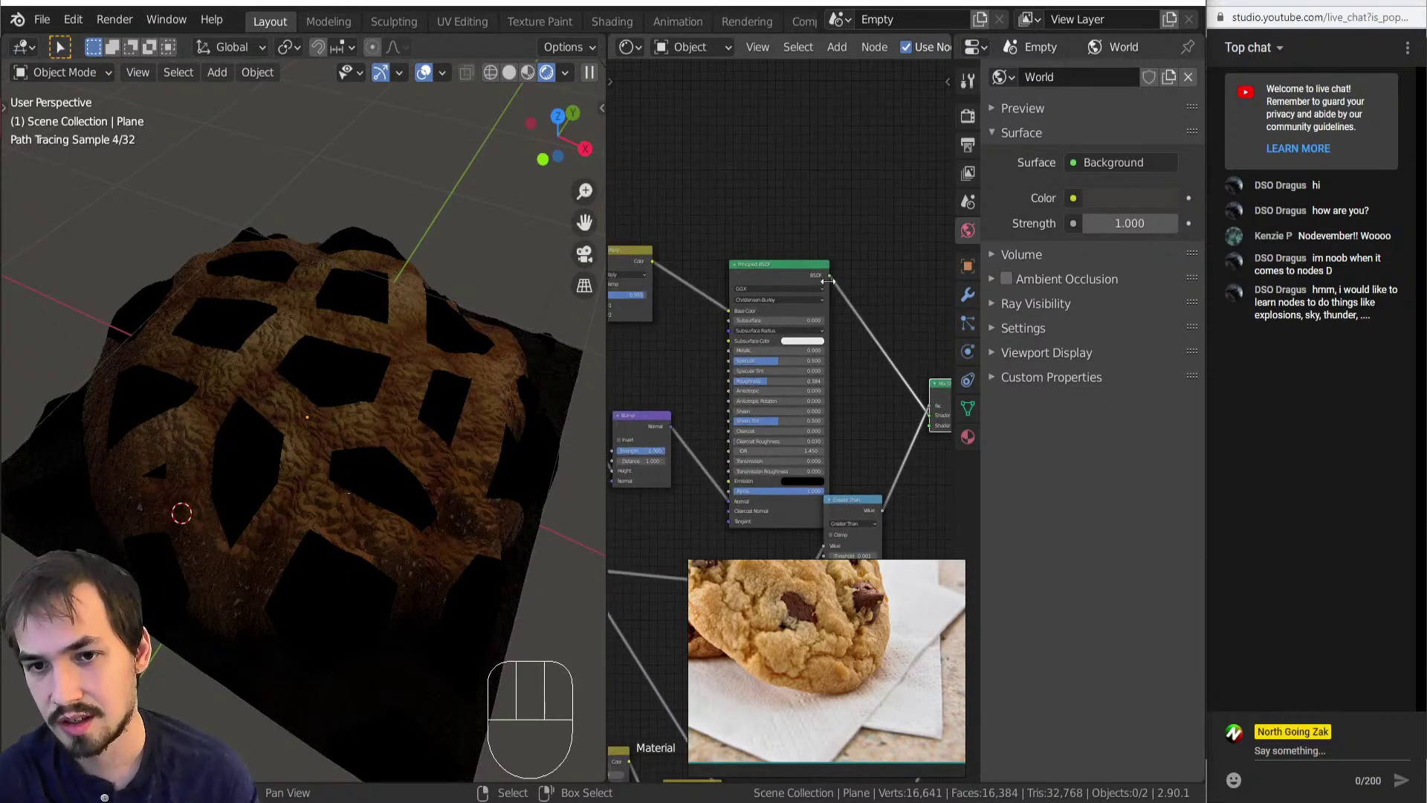
pyautogui.moveTo(786, 283); pyautogui.dragTo(840, 213)
pyautogui.moveTo(861, 382); pyautogui.dragTo(755, 376, button='middle')
pyautogui.scroll(5, 755, 376)
pyautogui.moveTo(730, 304); pyautogui.dragTo(721, 345, button='middle')
pyautogui.moveTo(884, 423); pyautogui.dragTo(932, 347)
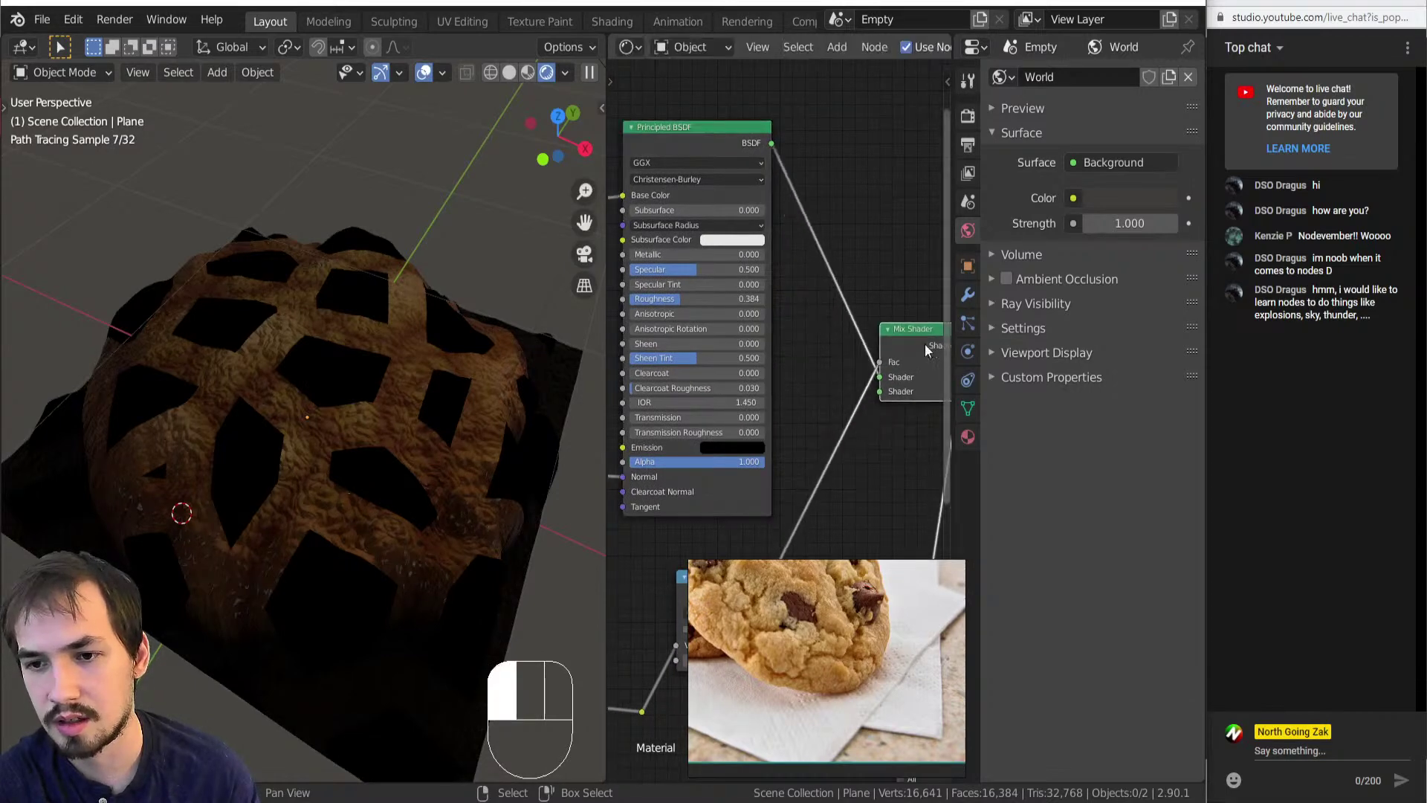
pyautogui.scroll(-5, 835, 353)
pyautogui.scroll(-1, 834, 351)
pyautogui.moveTo(770, 375); pyautogui.dragTo(739, 377, button='middle')
pyautogui.click(683, 255)
pyautogui.hotkey('shift', 'd')
pyautogui.click(913, 125)
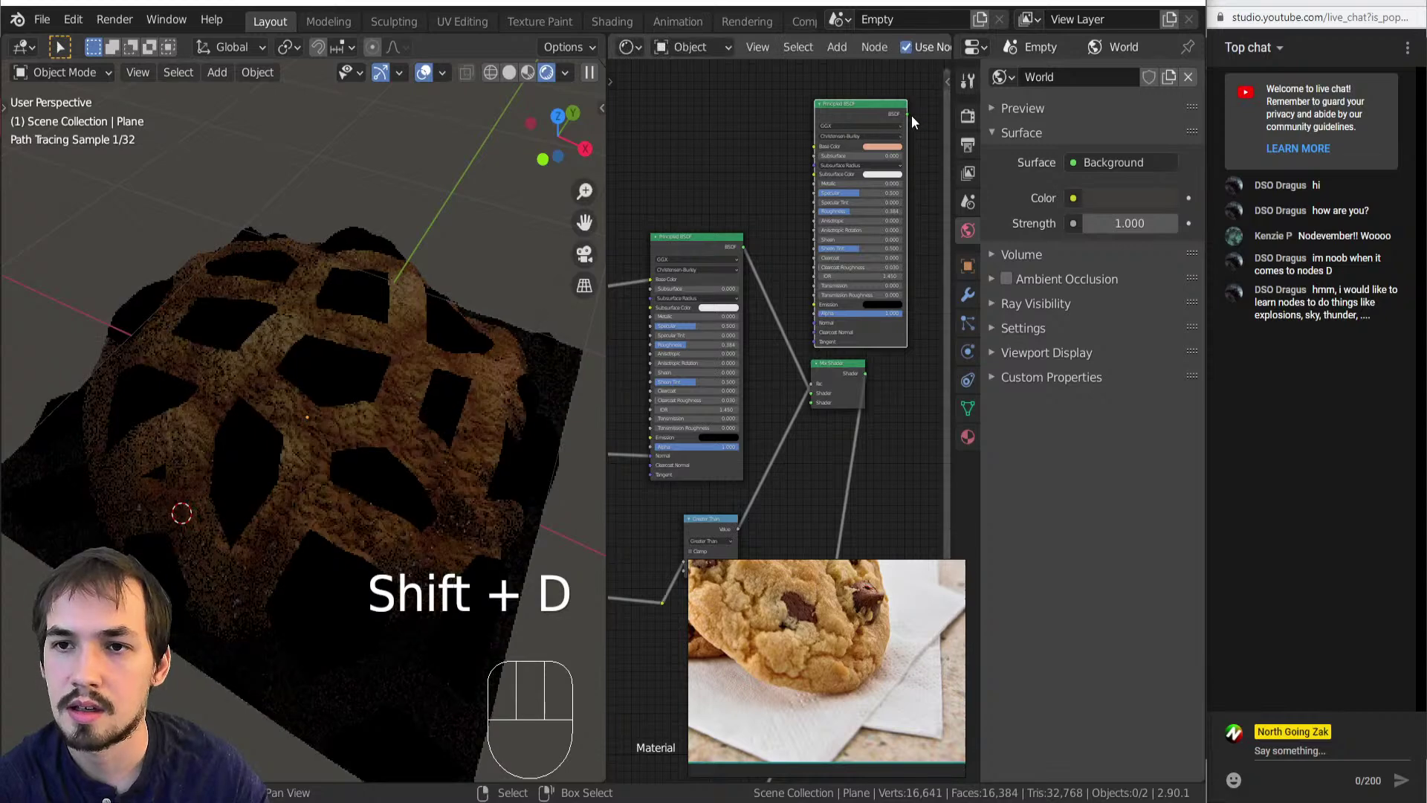
pyautogui.press('Delete')
# Add a new Principled BSDF above the Mix Shader for the chips and preview it on the cookie.
pyautogui.hotkey('shift', 'a')
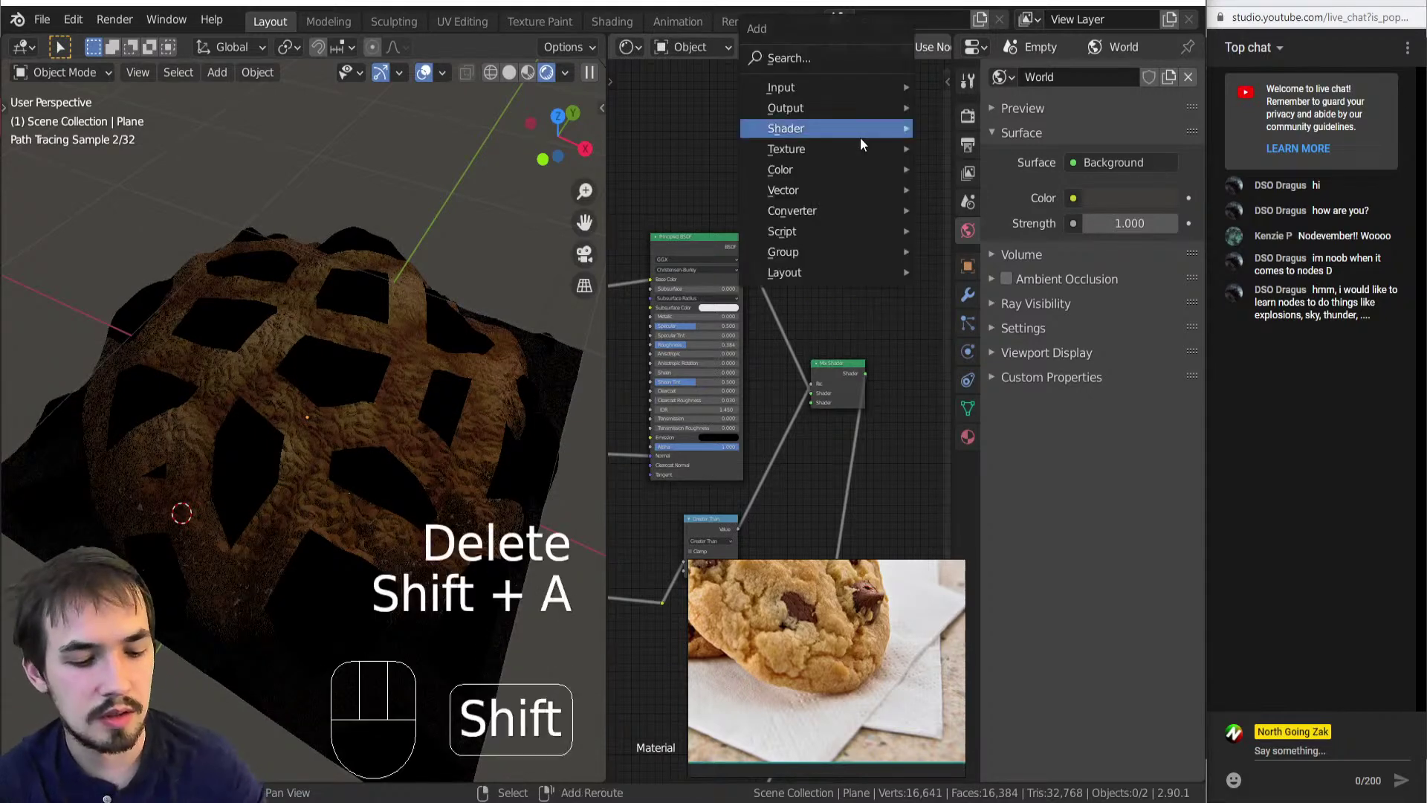
pyautogui.moveTo(814, 128)
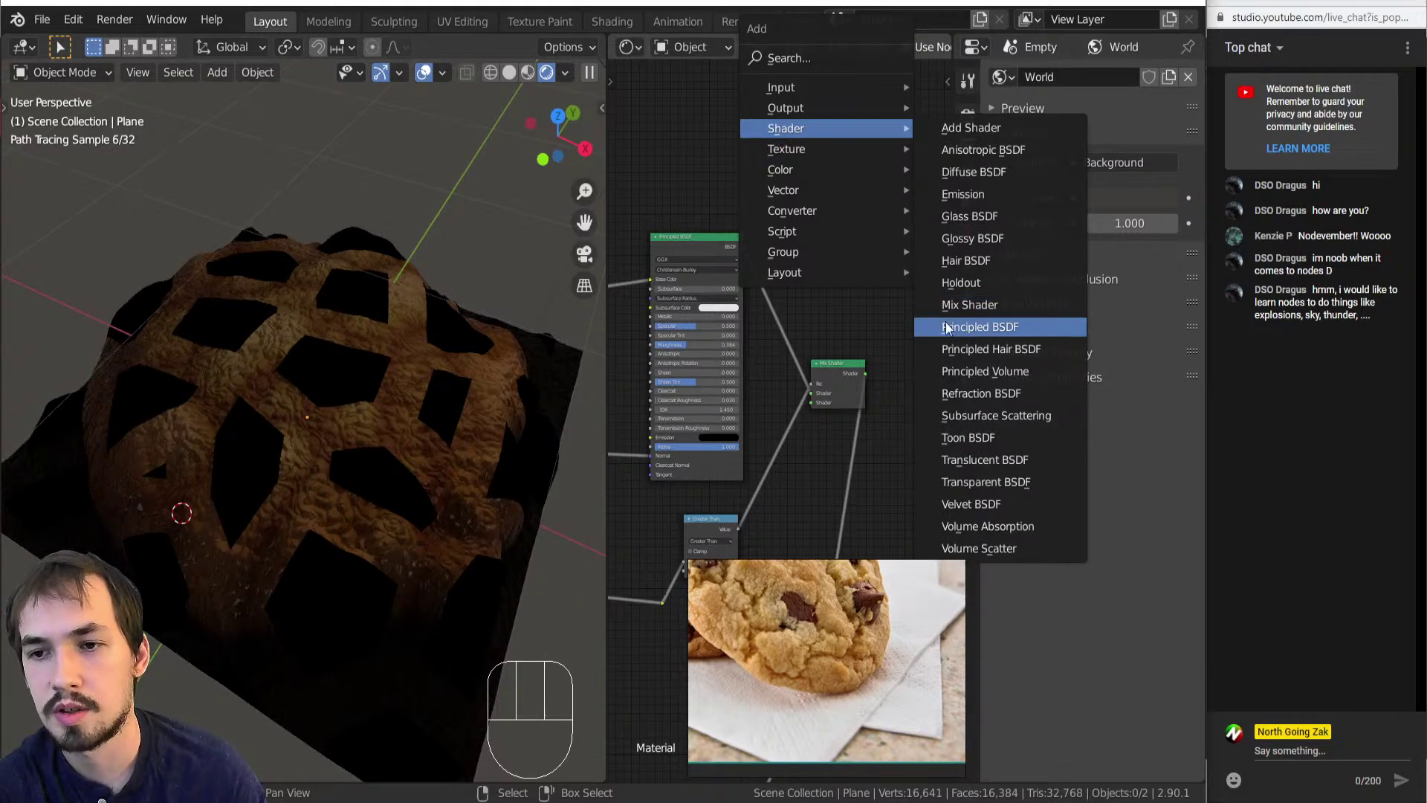
pyautogui.press('h')
pyautogui.press('p')
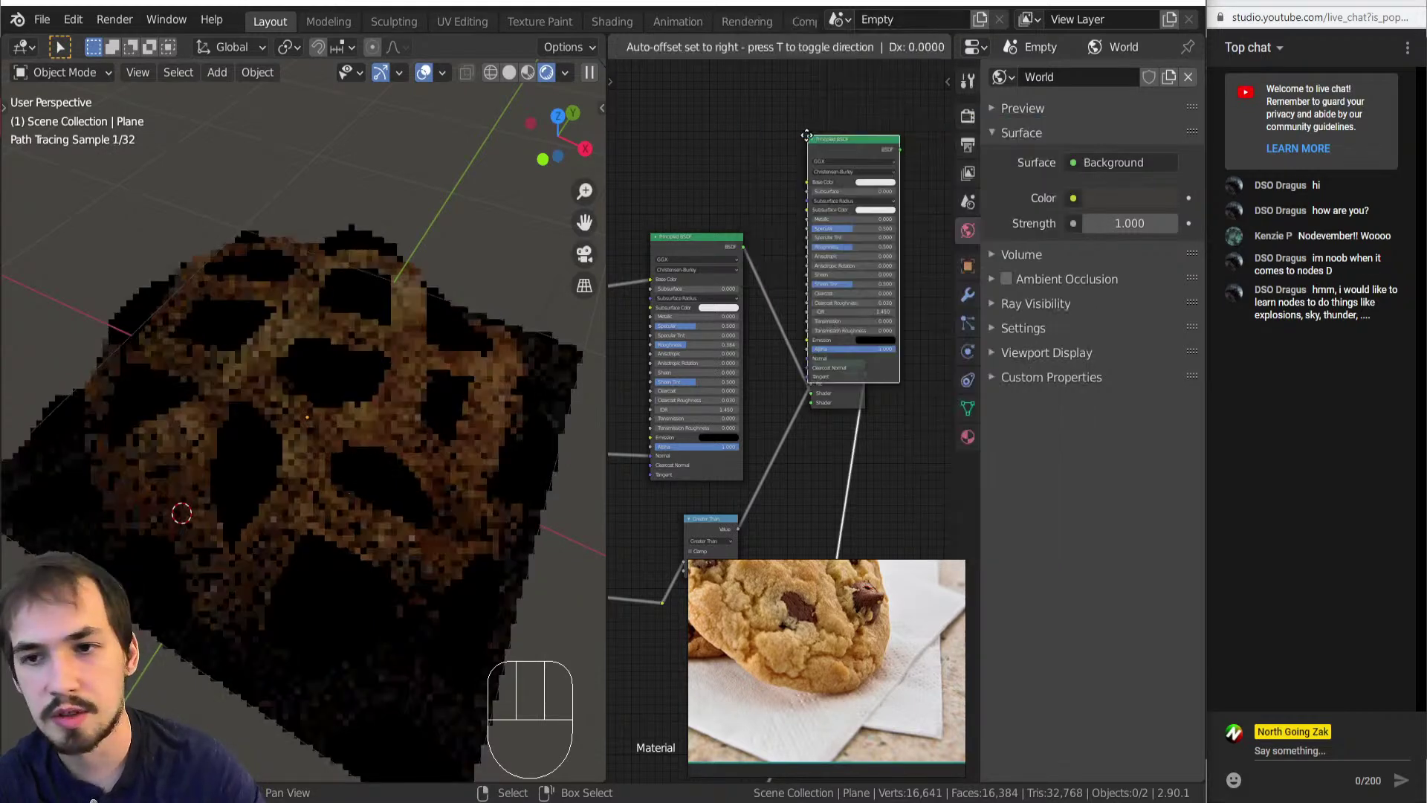
pyautogui.click(803, 84)
pyautogui.keyDown('ctrl'); pyautogui.keyDown('shift'); pyautogui.click(862, 95); pyautogui.keyUp('shift'); pyautogui.keyUp('ctrl')
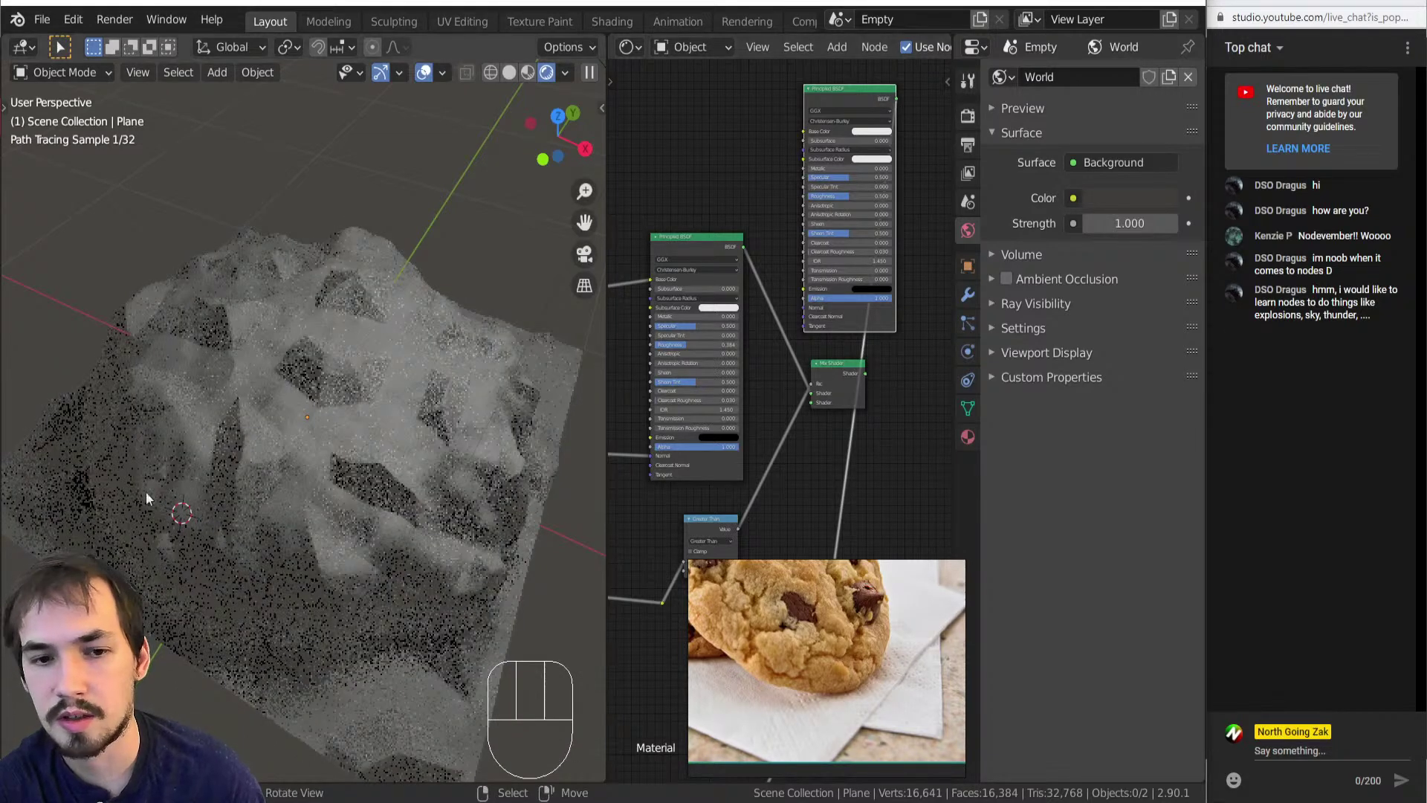
pyautogui.scroll(-6, 327, 476)
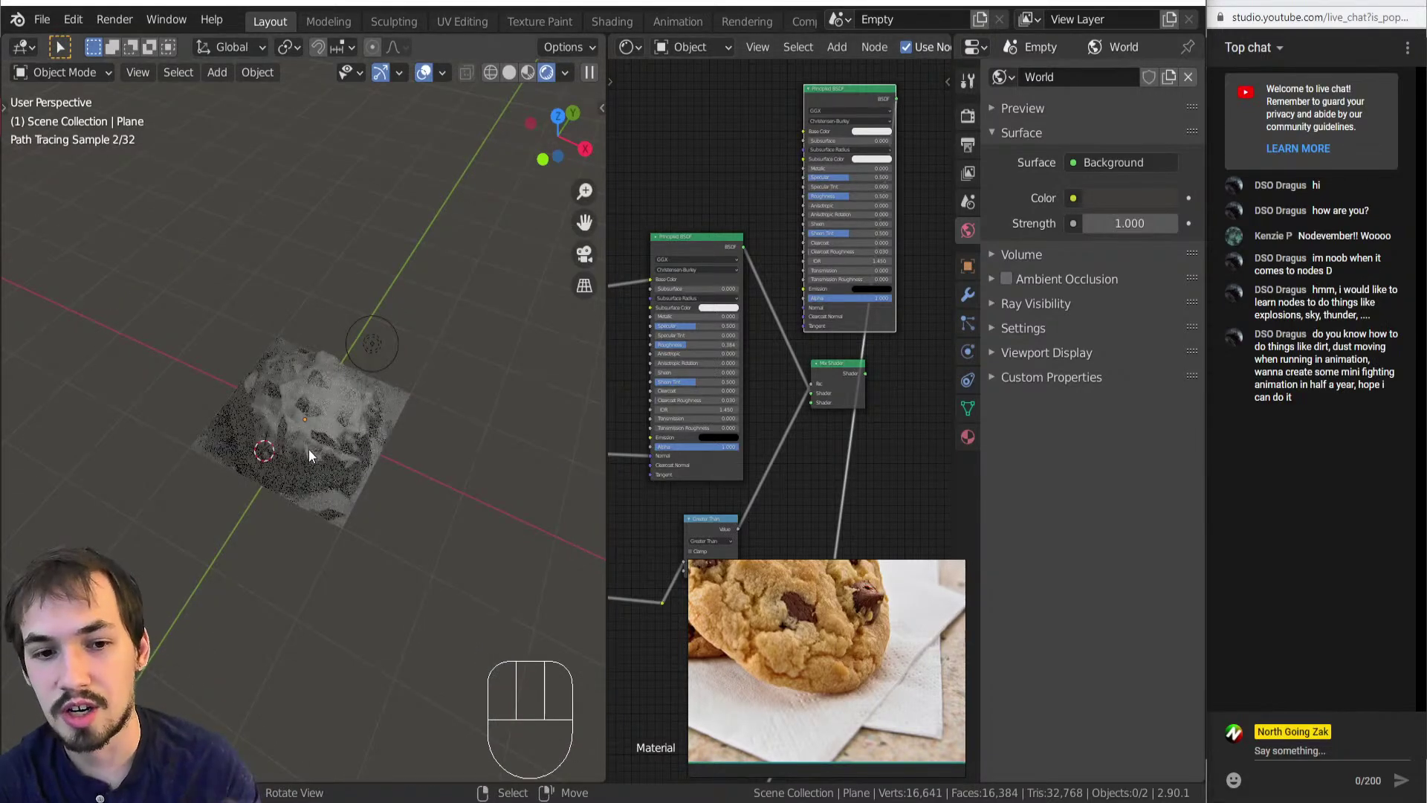
pyautogui.scroll(8, 303, 455)
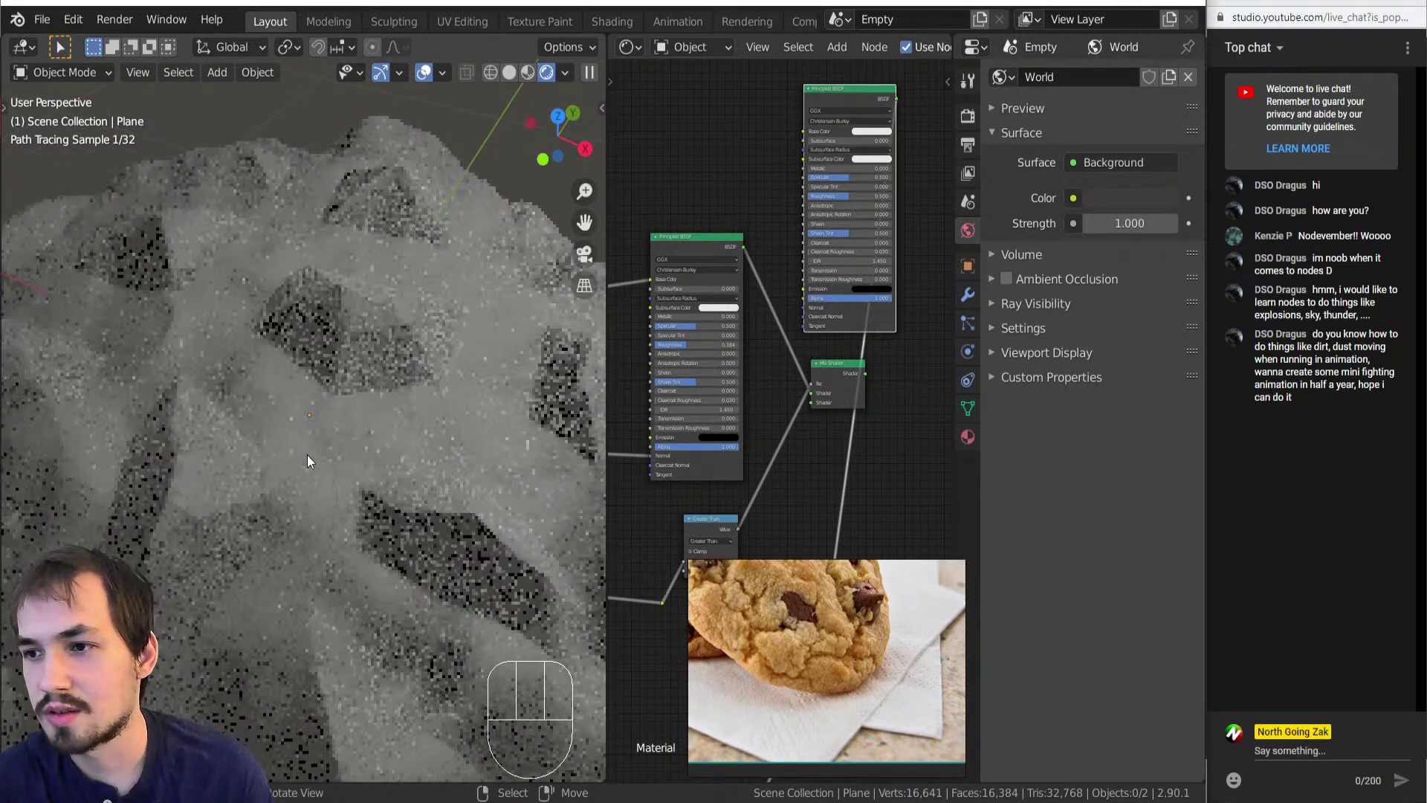
pyautogui.scroll(-4, 305, 455)
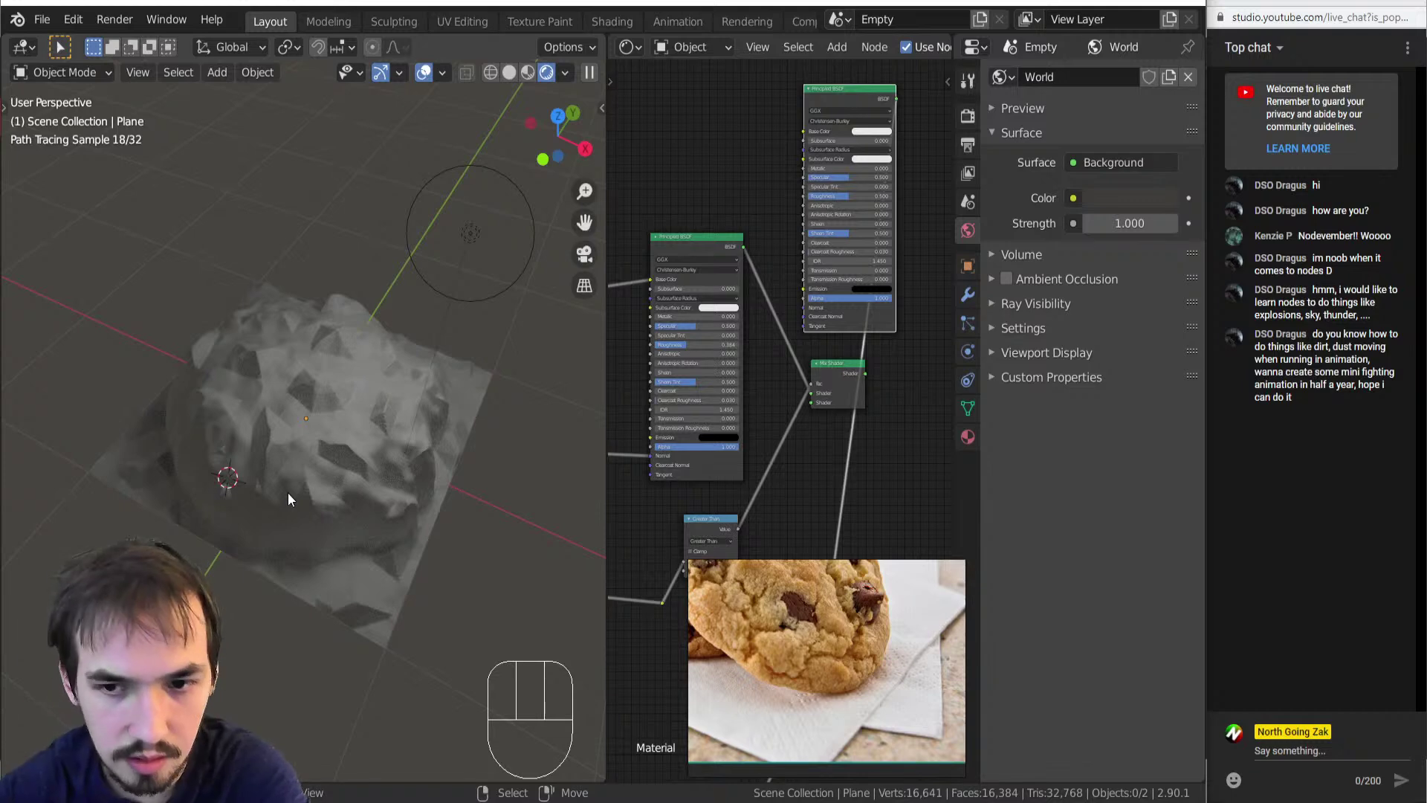
# Move the new Principled BSDF above the dough shader and set its Base Color to brown with hue 0.062, saturation 0.811 and value 0.349.
pyautogui.moveTo(855, 100); pyautogui.dragTo(880, 309, button='middle')
pyautogui.moveTo(880, 309); pyautogui.dragTo(706, 178)
pyautogui.scroll(3, 743, 379)
pyautogui.moveTo(725, 334); pyautogui.dragTo(815, 483, button='middle')
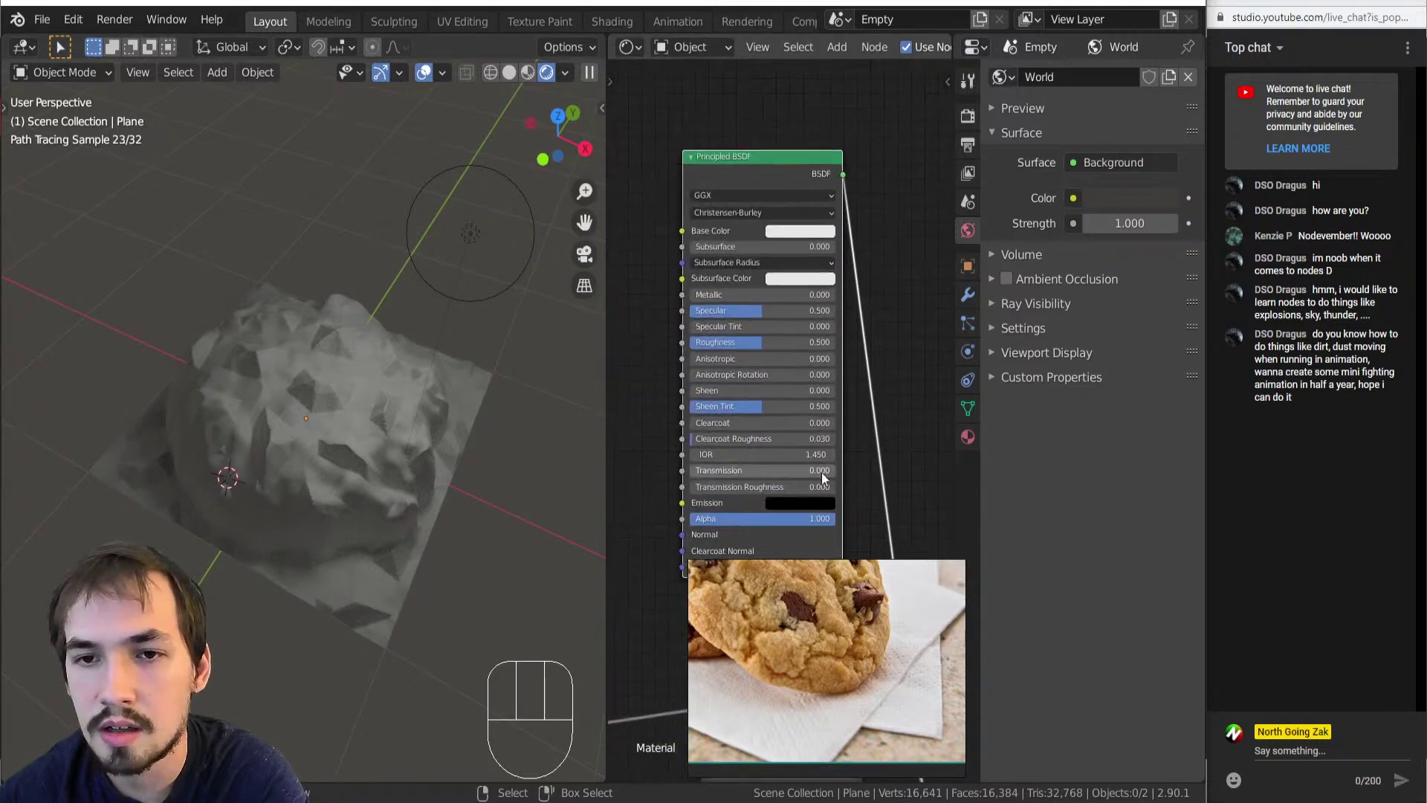
pyautogui.click(807, 232)
pyautogui.moveTo(881, 58); pyautogui.dragTo(810, 115)
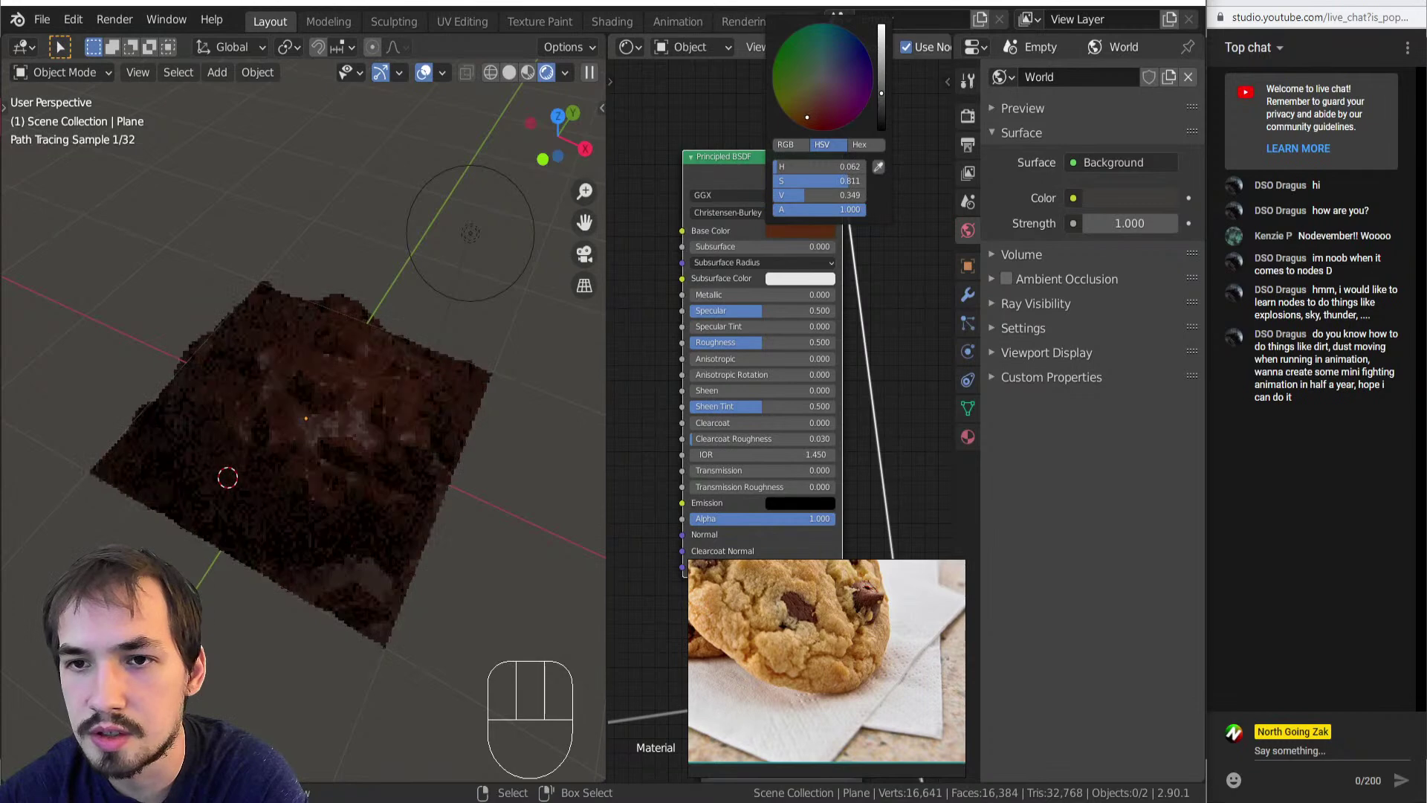
# Connect the brown chip Principled BSDF to the Mix Shader's second shader input and preview the mix on the cookie.
pyautogui.scroll(-2, 808, 412)
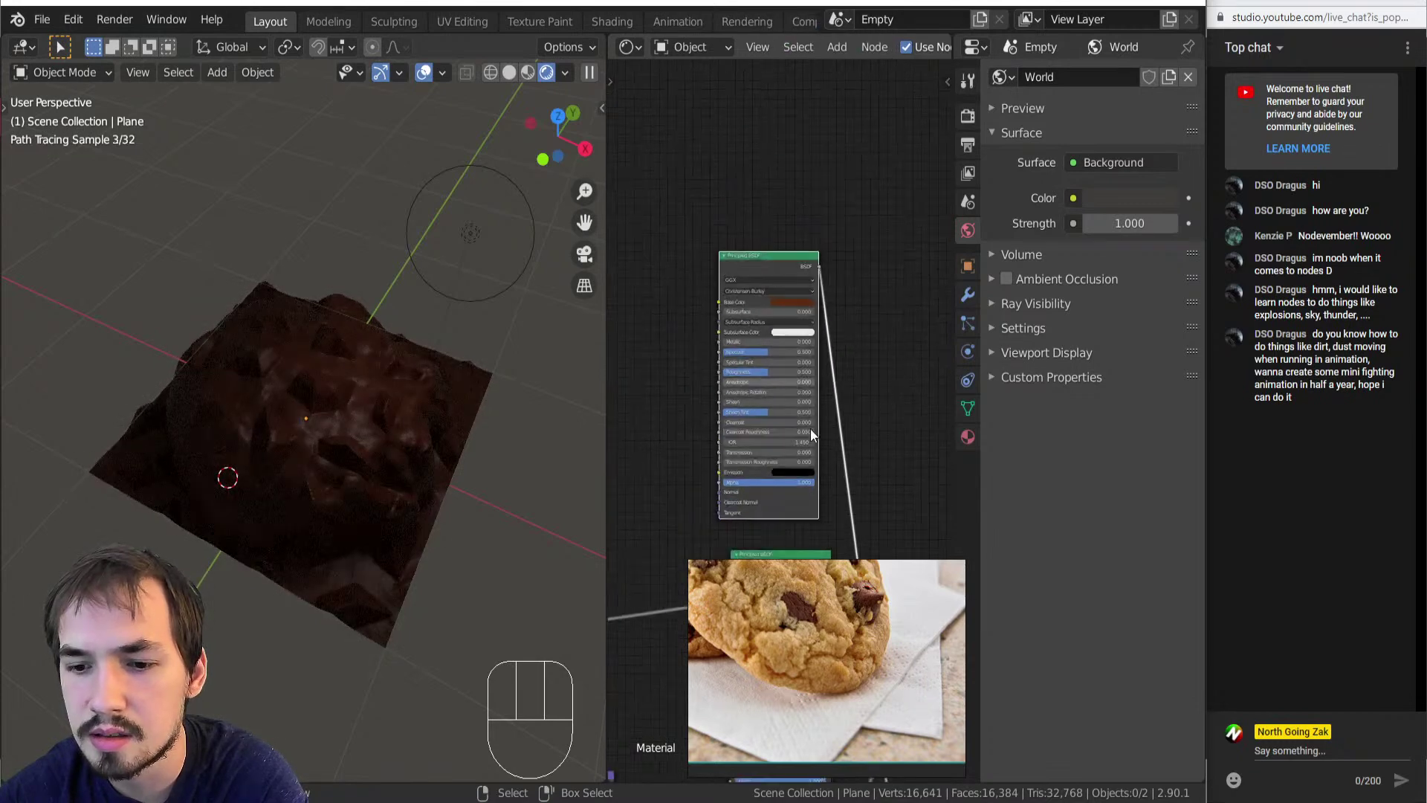
pyautogui.moveTo(808, 451); pyautogui.dragTo(780, 180, button='middle')
pyautogui.moveTo(854, 430)
pyautogui.mouseDown(button='middle')
pyautogui.moveTo(786, 299)
pyautogui.moveTo(789, 380)
pyautogui.mouseUp(button='middle')
pyautogui.scroll(-2, 796, 315)
pyautogui.moveTo(750, 127); pyautogui.dragTo(806, 440)
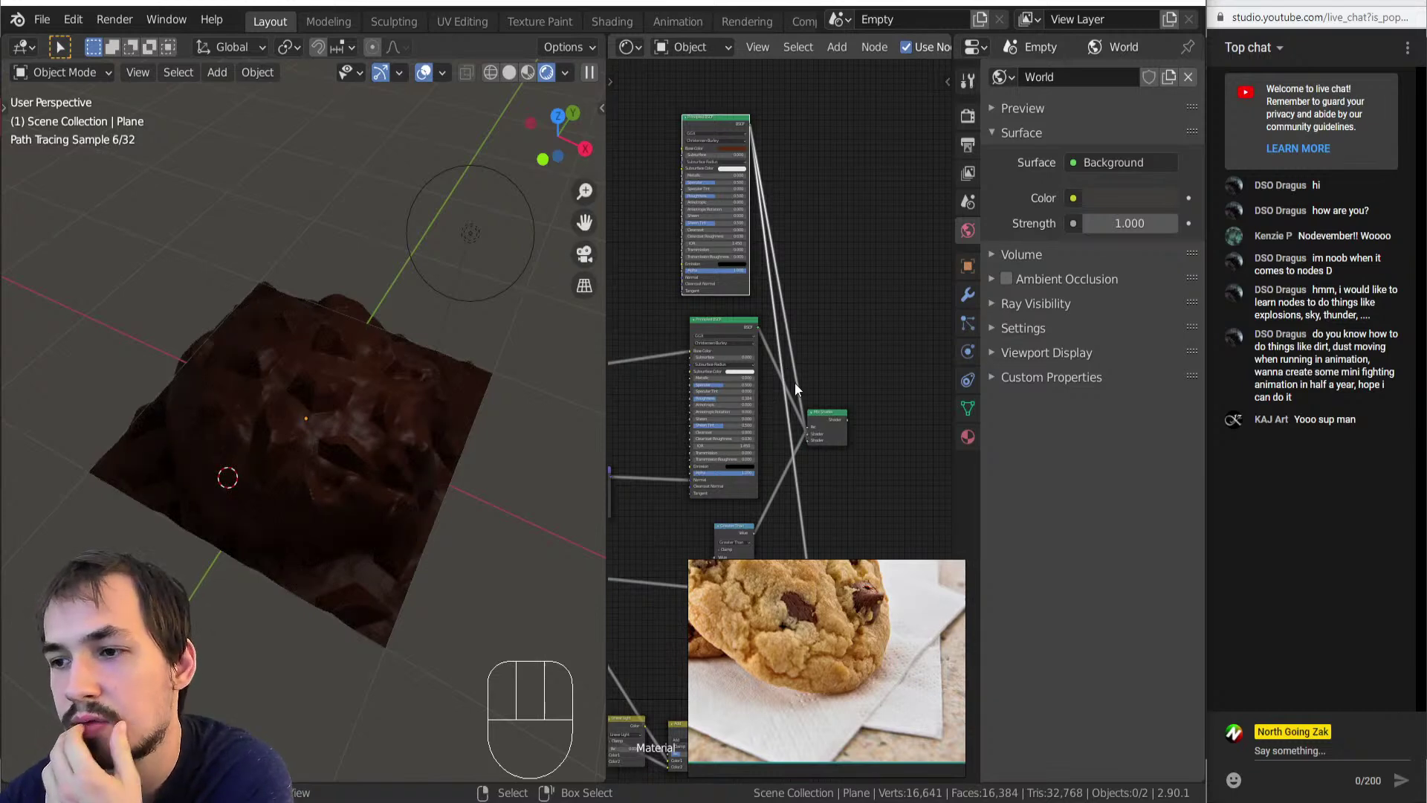
pyautogui.keyDown('ctrl'); pyautogui.keyDown('shift'); pyautogui.click(830, 414); pyautogui.keyUp('shift'); pyautogui.keyUp('ctrl')
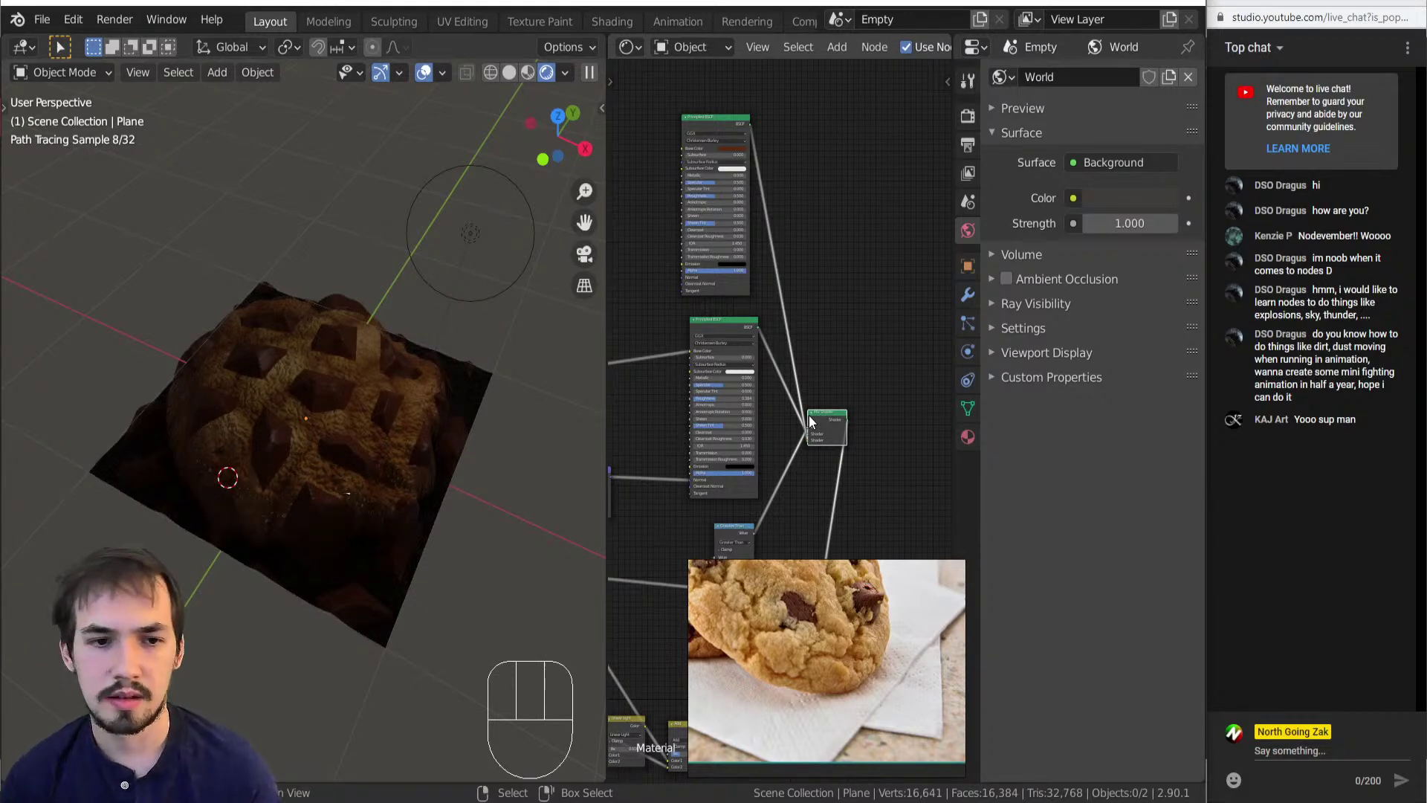
# Add a second Mix Shader and insert it between the first Mix Shader and the Material Output.
pyautogui.scroll(-1, 595, 20)
pyautogui.moveTo(652, 480); pyautogui.dragTo(800, 456, button='middle')
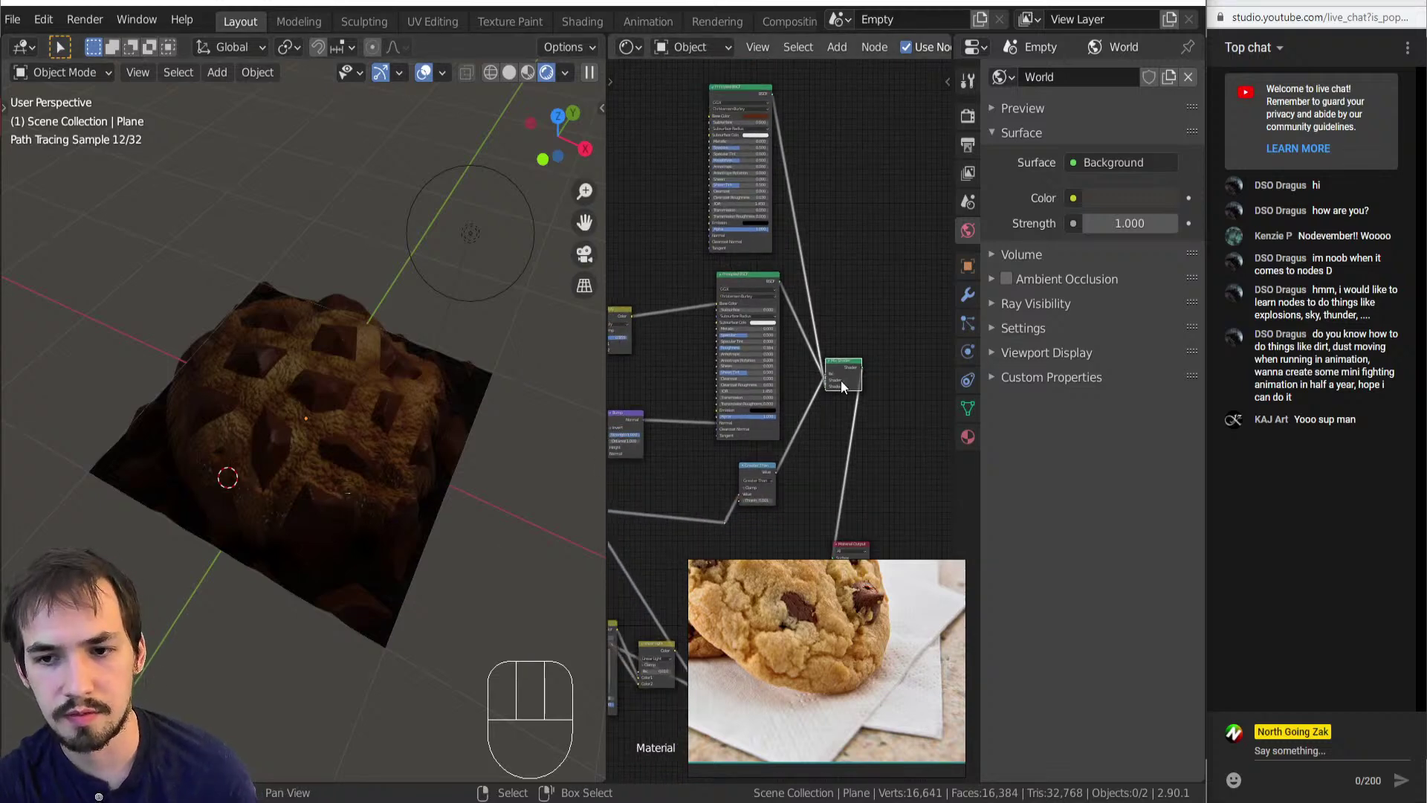
pyautogui.hotkey('shift', 'a')
pyautogui.moveTo(876, 397)
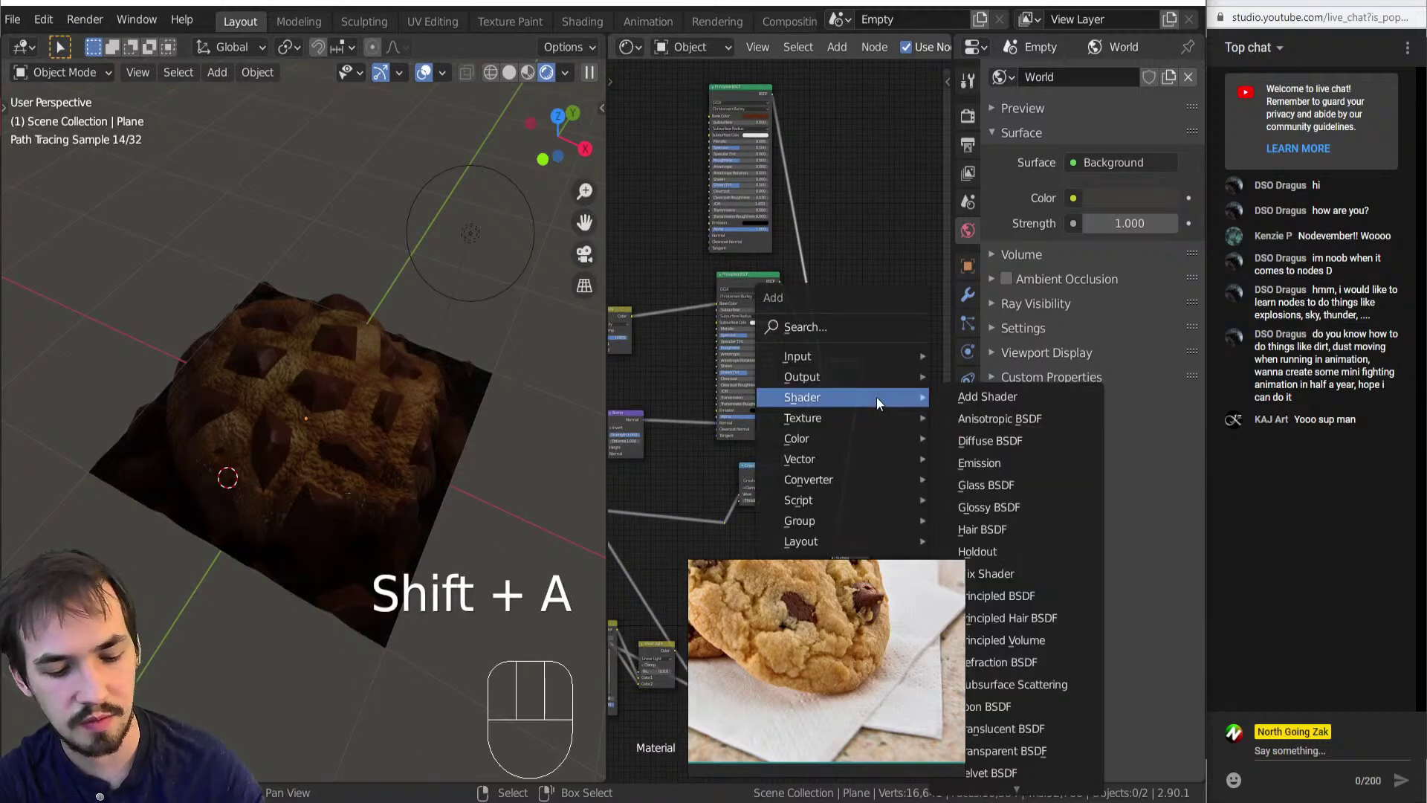
pyautogui.click(988, 573)
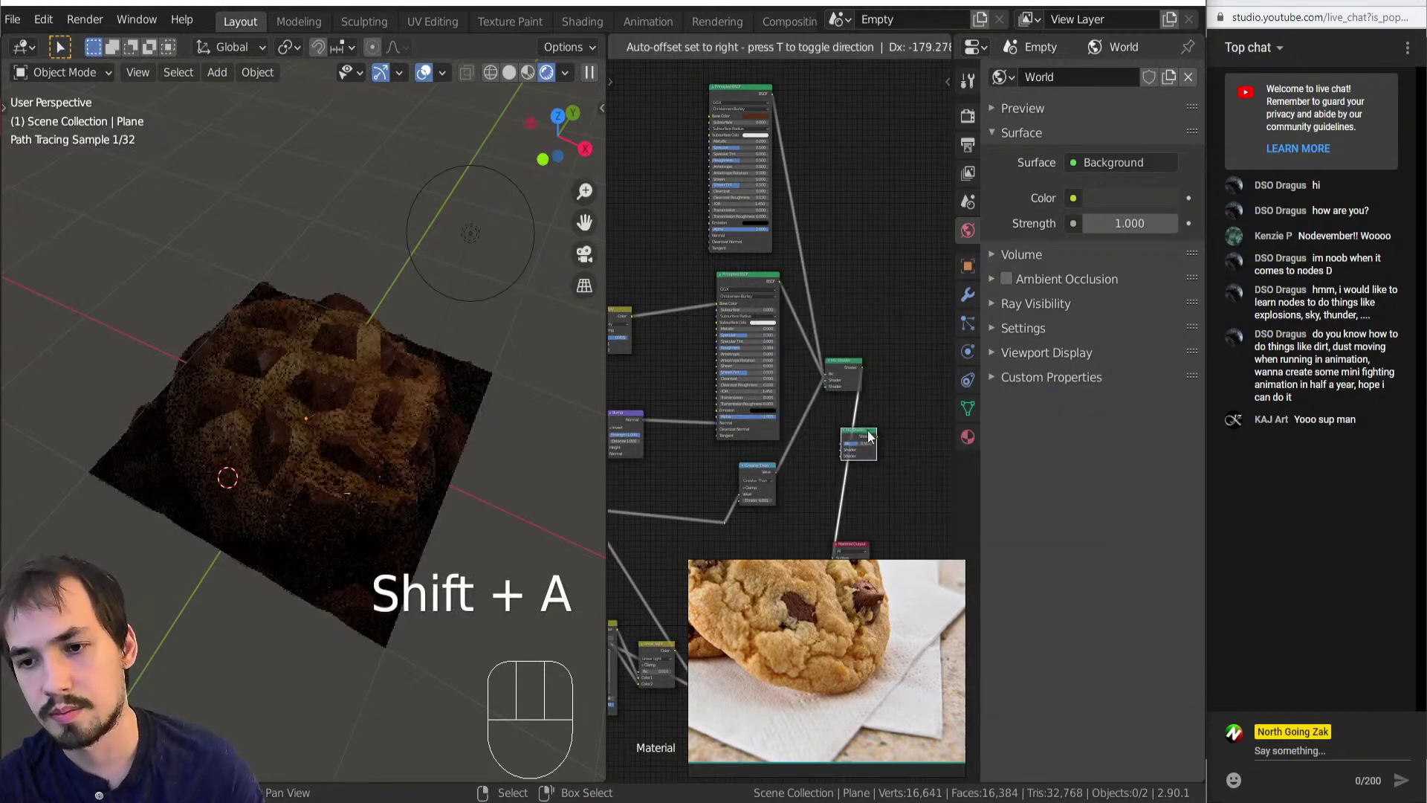
pyautogui.click(880, 439)
pyautogui.moveTo(897, 437); pyautogui.dragTo(900, 365)
# Move the Material Output node further away from the second Mix Shader to make room.
pyautogui.moveTo(876, 378); pyautogui.dragTo(747, 376, button='middle')
pyautogui.moveTo(750, 413); pyautogui.dragTo(886, 535)
pyautogui.press('g')
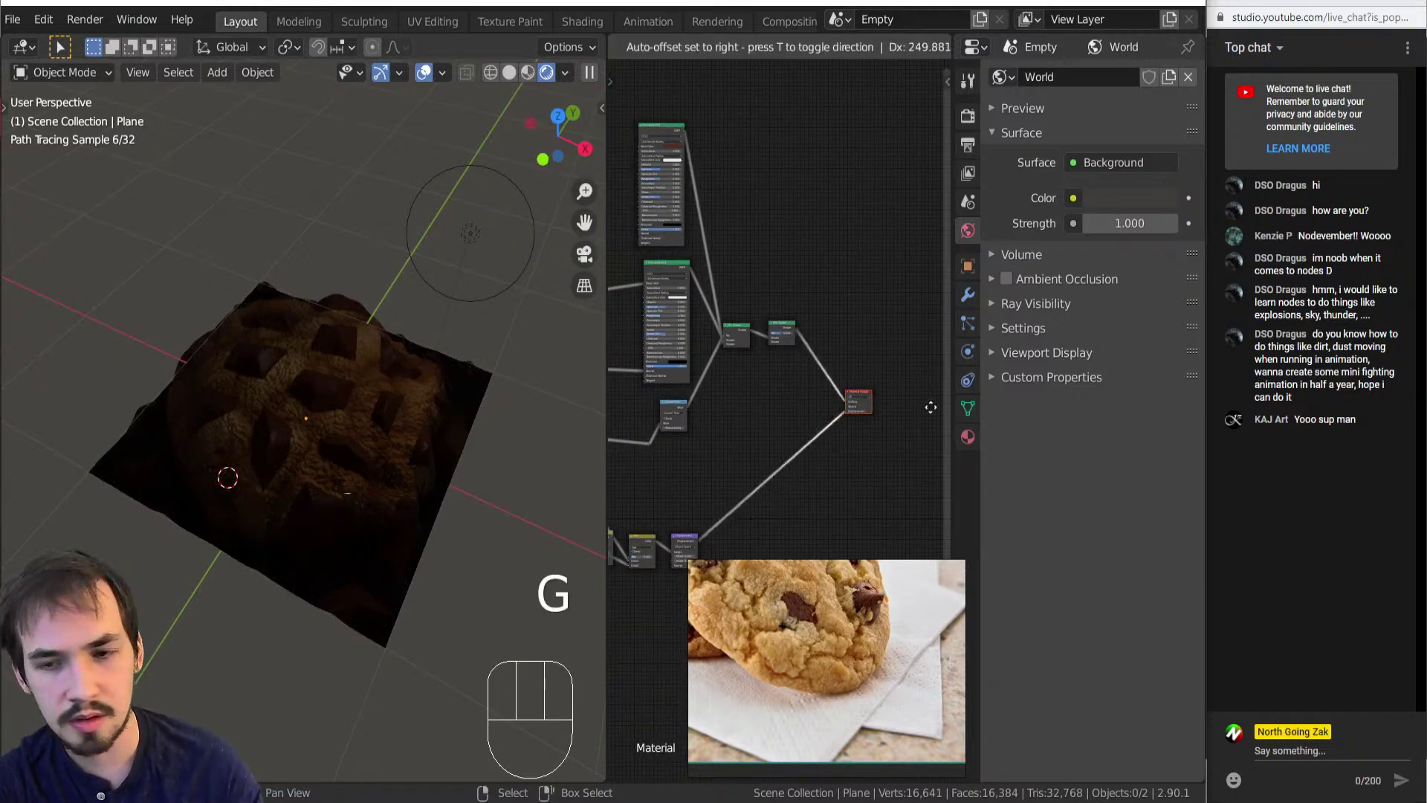
pyautogui.click(947, 369)
pyautogui.scroll(2, 773, 369)
pyautogui.moveTo(766, 369); pyautogui.dragTo(767, 421, button='middle')
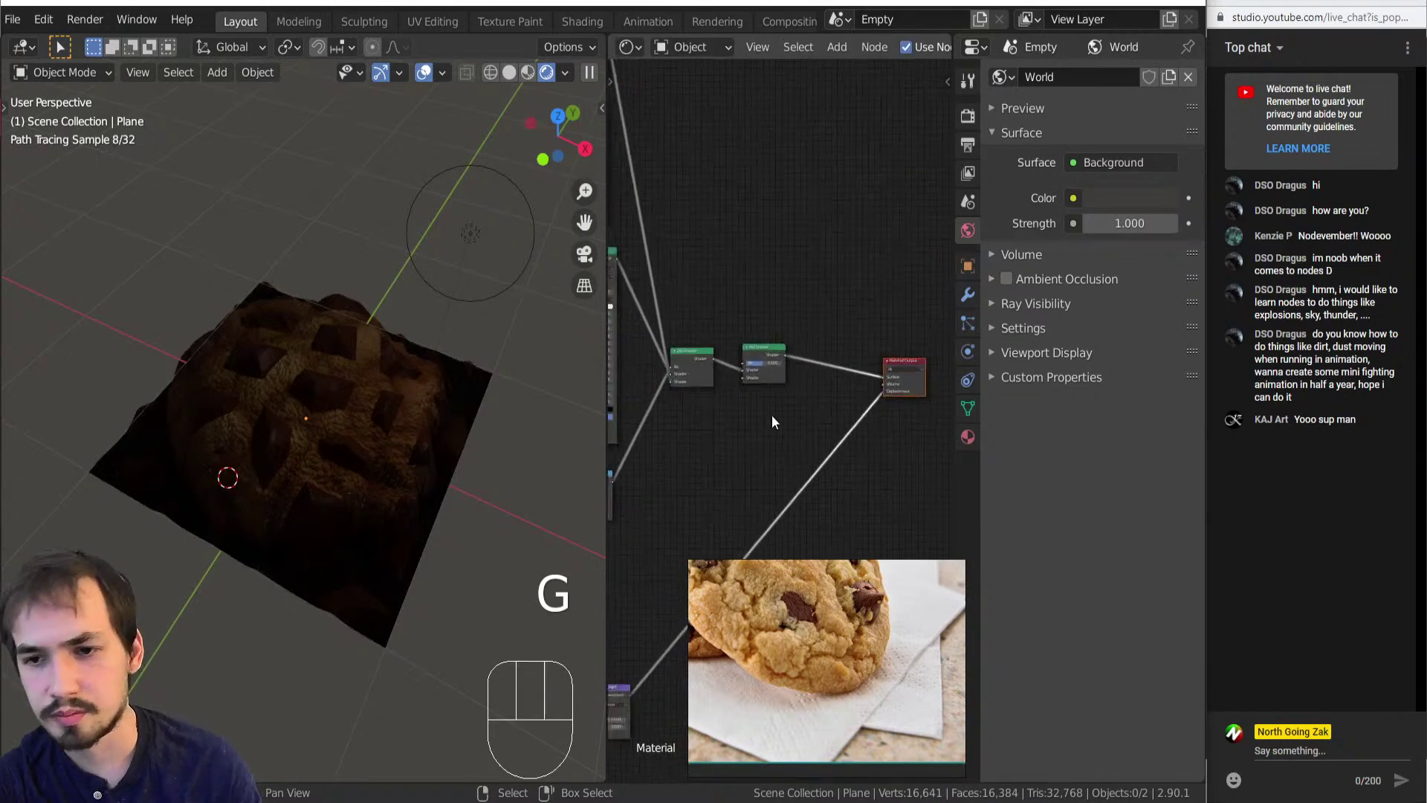
pyautogui.scroll(2, 770, 428)
pyautogui.keyDown('shift'); pyautogui.moveTo(832, 309); pyautogui.dragTo(827, 403, button='right'); pyautogui.keyUp('shift')
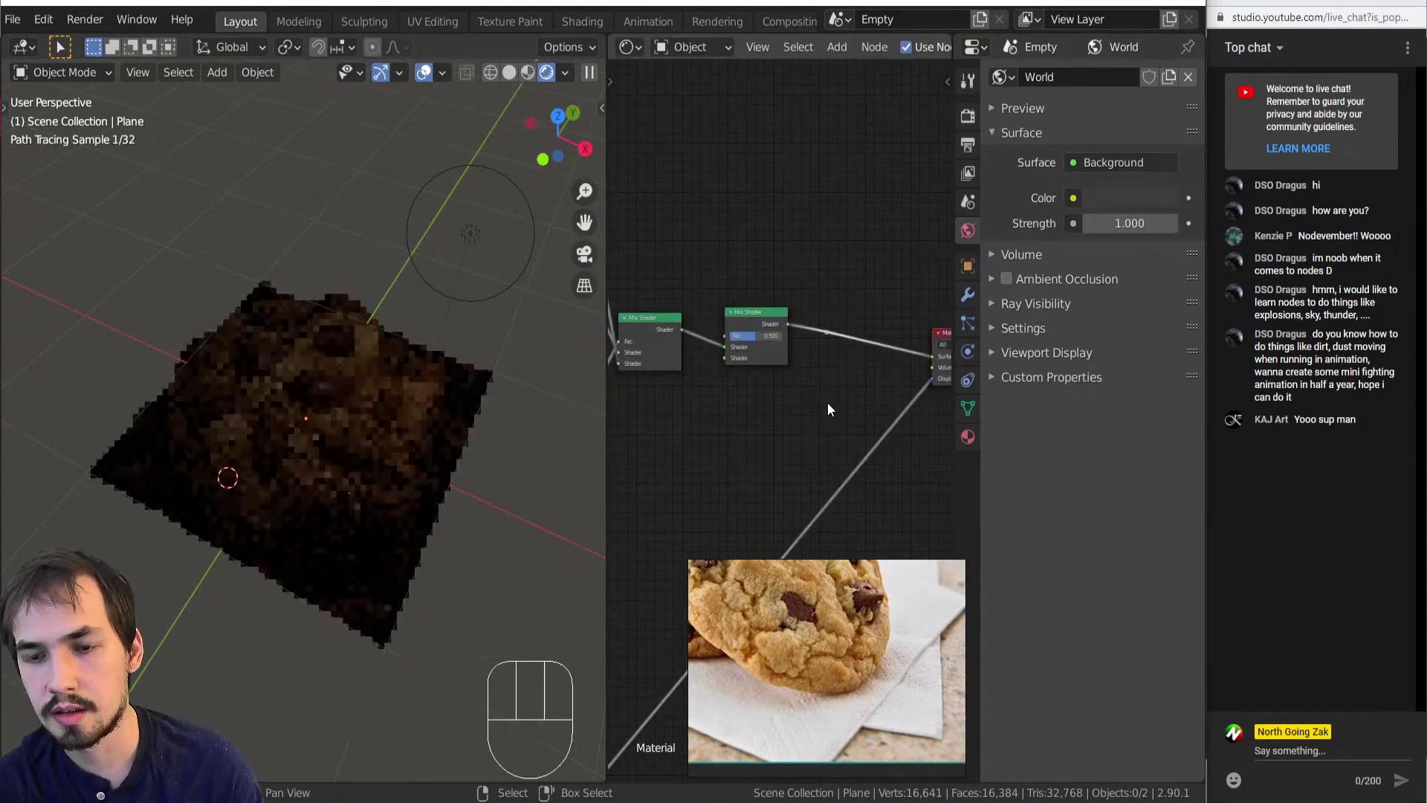
pyautogui.scroll(-2, 703, 450)
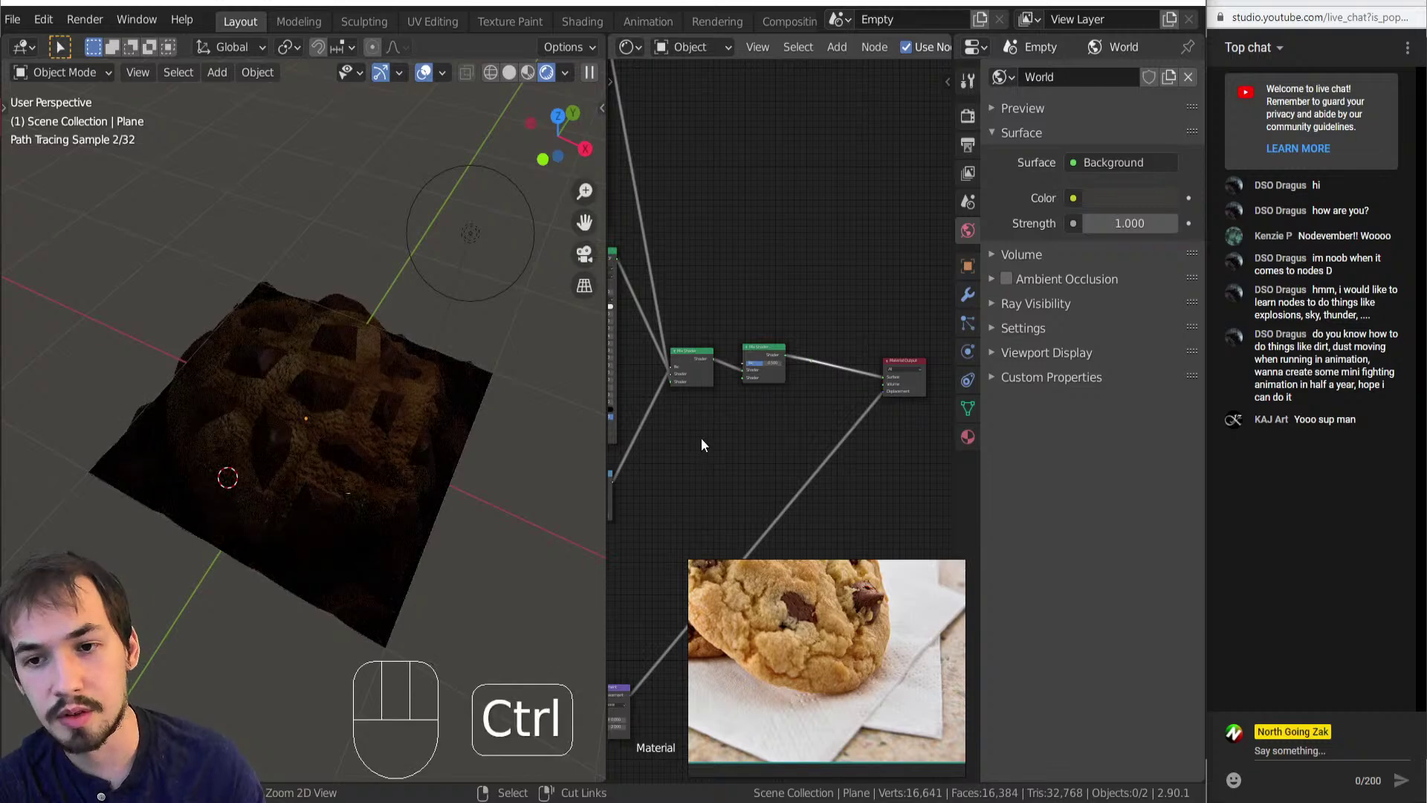
pyautogui.hotkey('ctrl', 'z')
# Add a Transparent BSDF below the first Mix Shader and connect it to the second Mix Shader's lower shader input.
pyautogui.hotkey('shift', 'a')
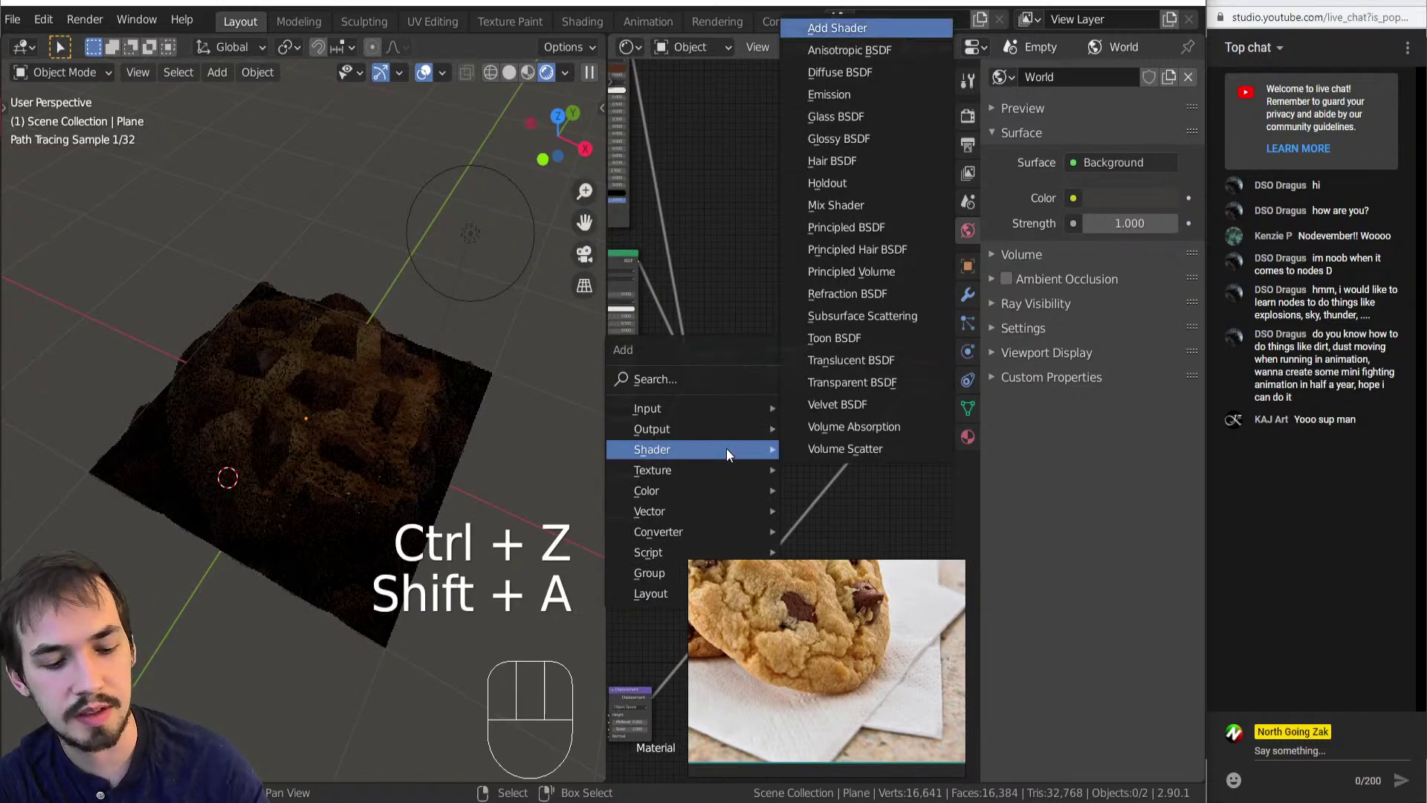
pyautogui.click(859, 382)
pyautogui.click(756, 422)
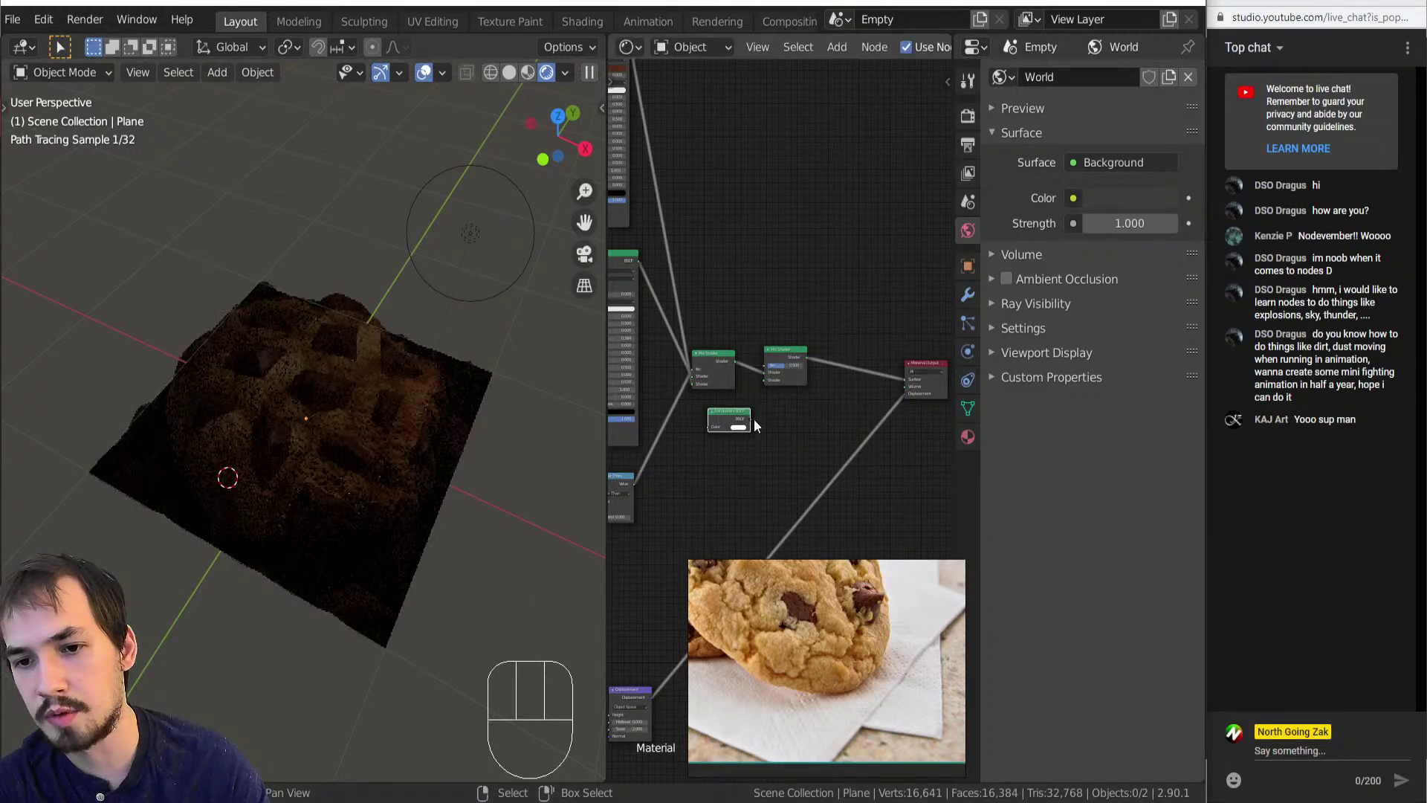
pyautogui.moveTo(750, 419); pyautogui.dragTo(764, 382)
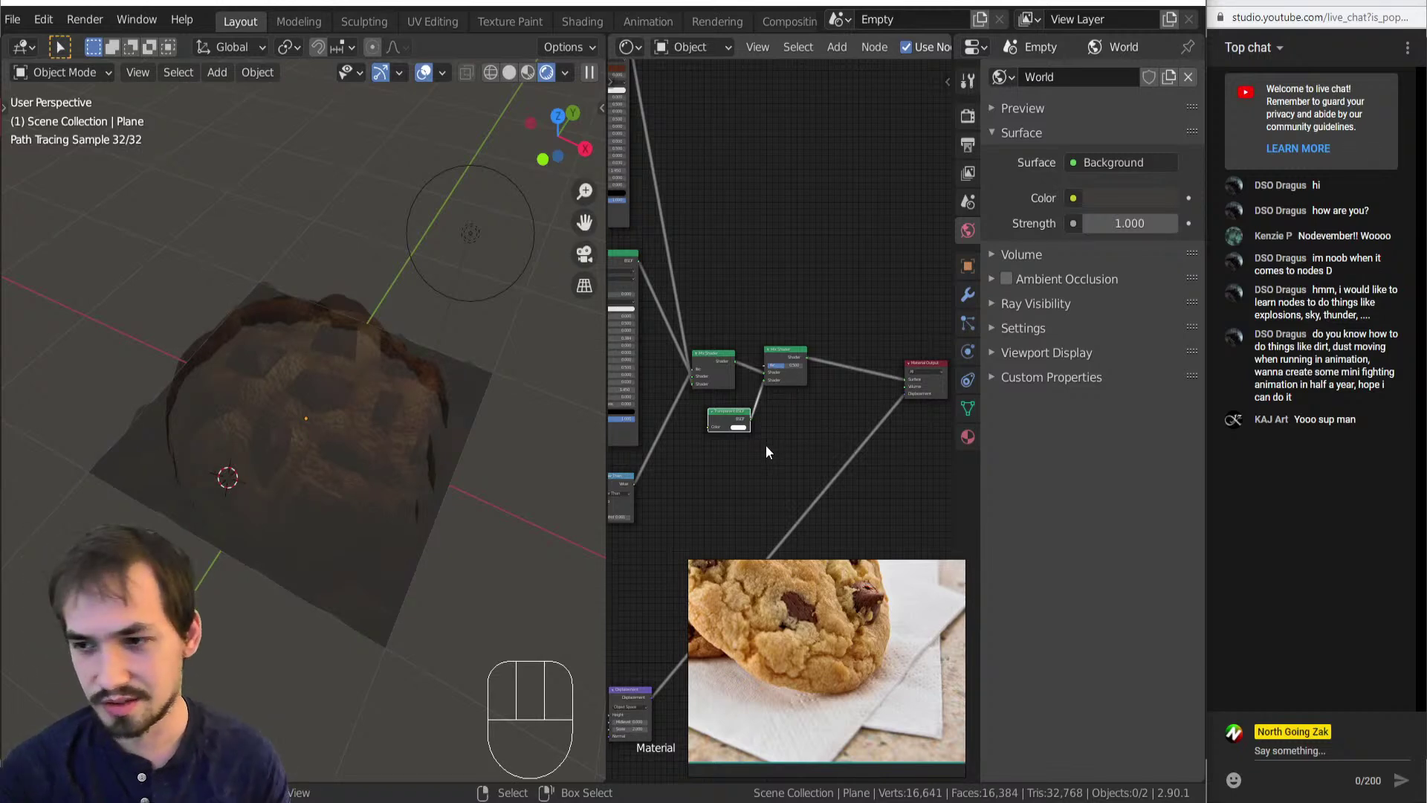
# Move the Transparent BSDF so it lines up directly beneath the first Mix Shader.
pyautogui.scroll(2, 735, 455)
pyautogui.scroll(2, 779, 466)
pyautogui.scroll(-2, 719, 464)
pyautogui.click(726, 465)
pyautogui.click(725, 425)
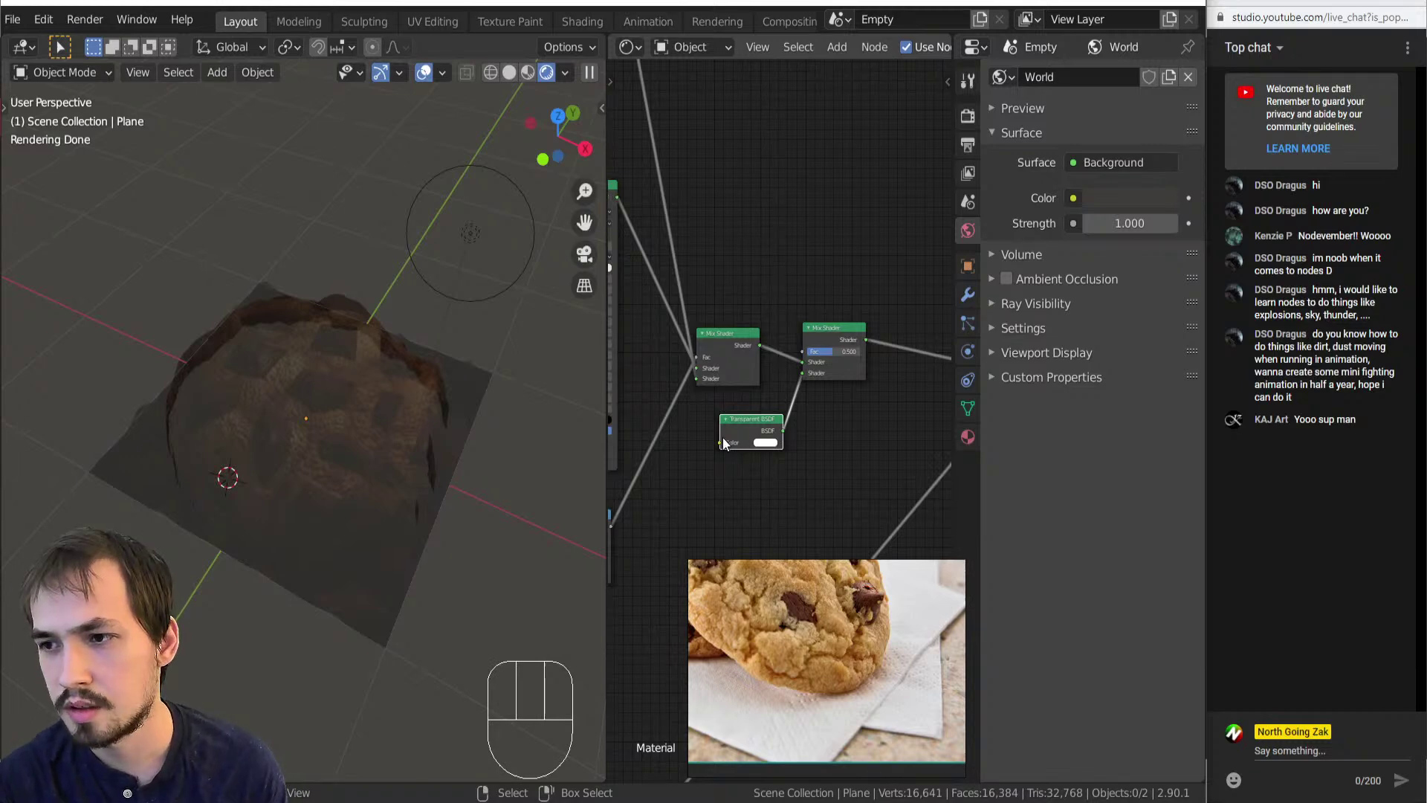
pyautogui.moveTo(760, 452); pyautogui.dragTo(748, 422)
pyautogui.press('g')
pyautogui.click(734, 416)
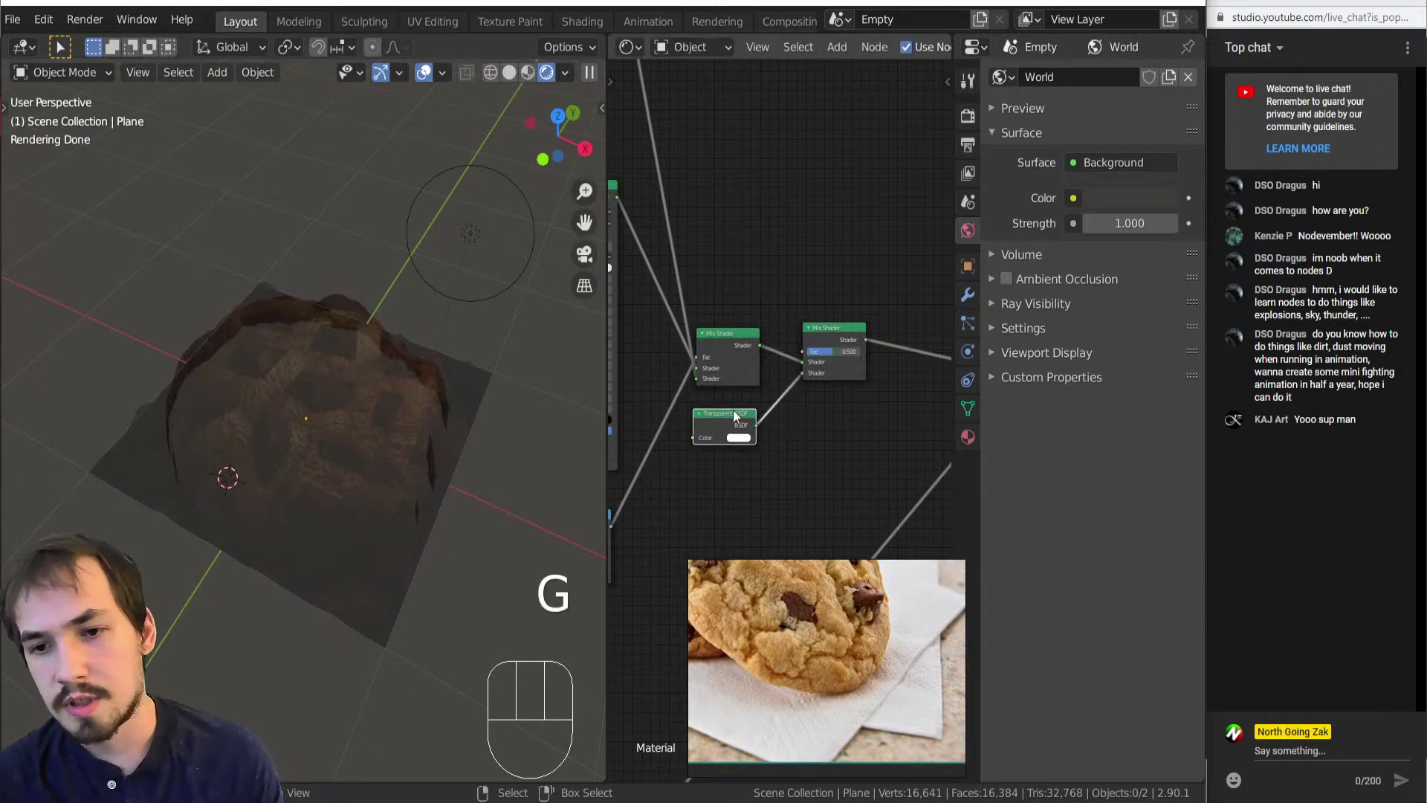
# Preview the Add node that feeds the displacement and connect its colour output to the second Mix Shader's Fac.
pyautogui.hotkey('shift', 'a')
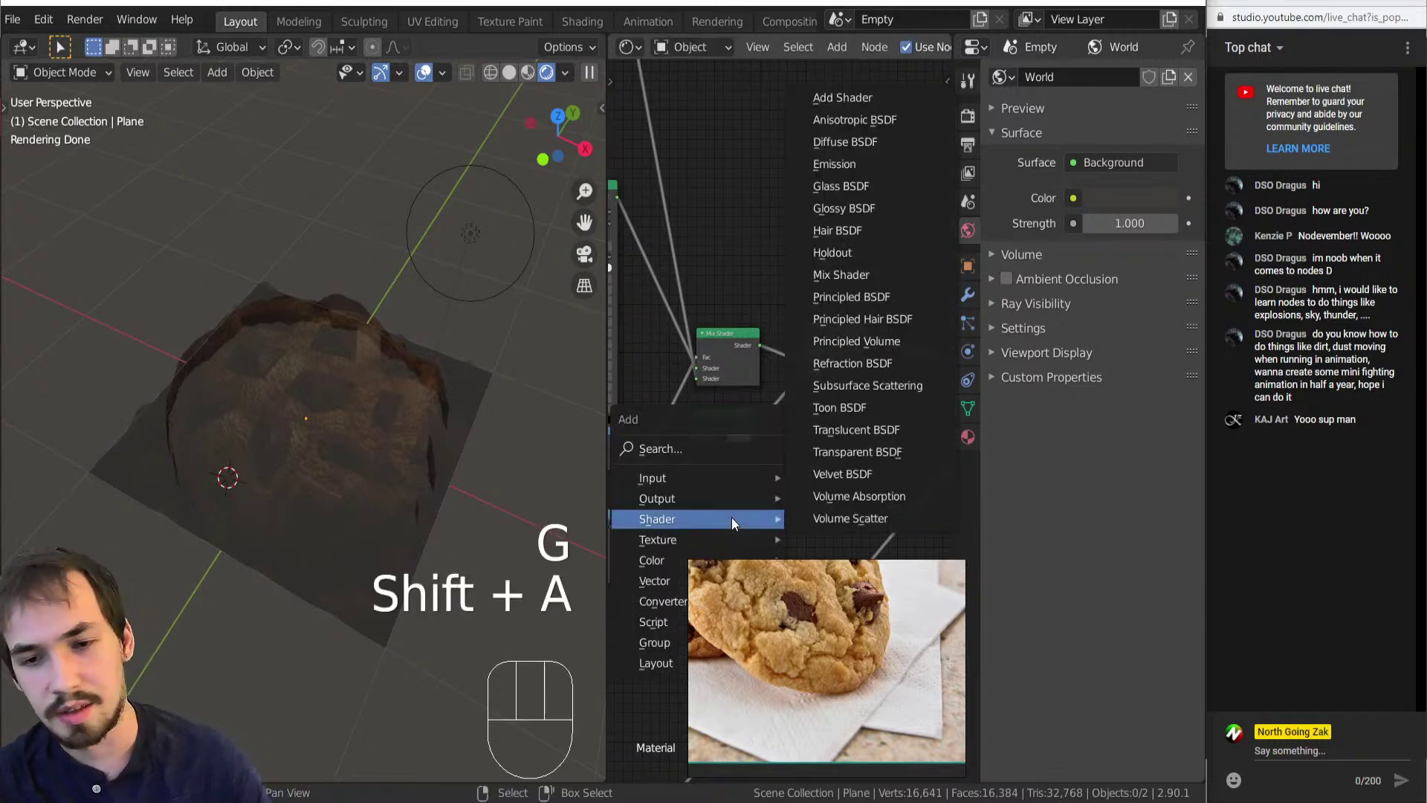
pyautogui.scroll(-5, 763, 513)
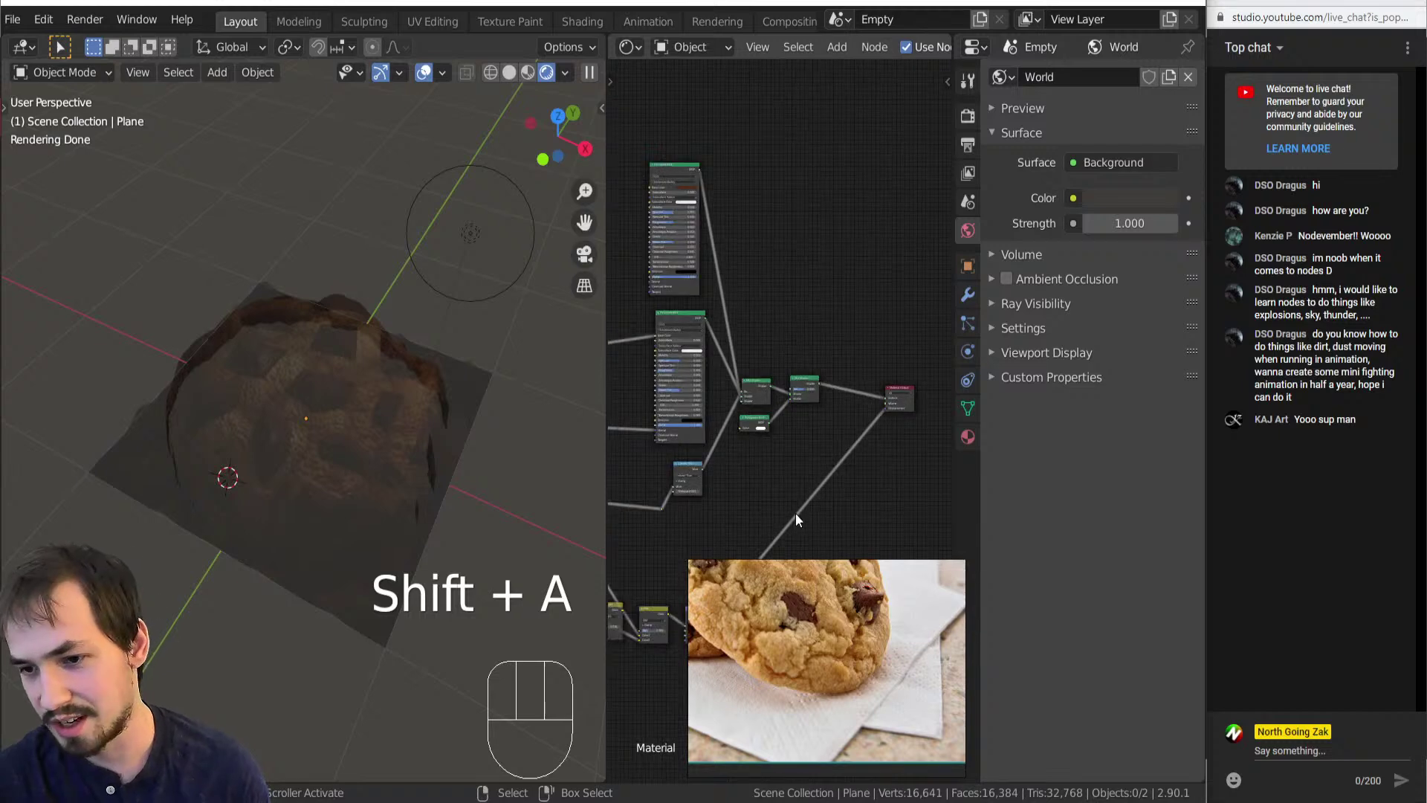
pyautogui.moveTo(794, 520); pyautogui.dragTo(852, 339, button='middle')
pyautogui.moveTo(719, 398); pyautogui.dragTo(810, 435, button='middle')
pyautogui.scroll(2, 810, 487)
pyautogui.keyDown('ctrl'); pyautogui.keyDown('shift'); pyautogui.click(774, 507); pyautogui.keyUp('shift'); pyautogui.keyUp('ctrl')
pyautogui.scroll(1, 776, 495)
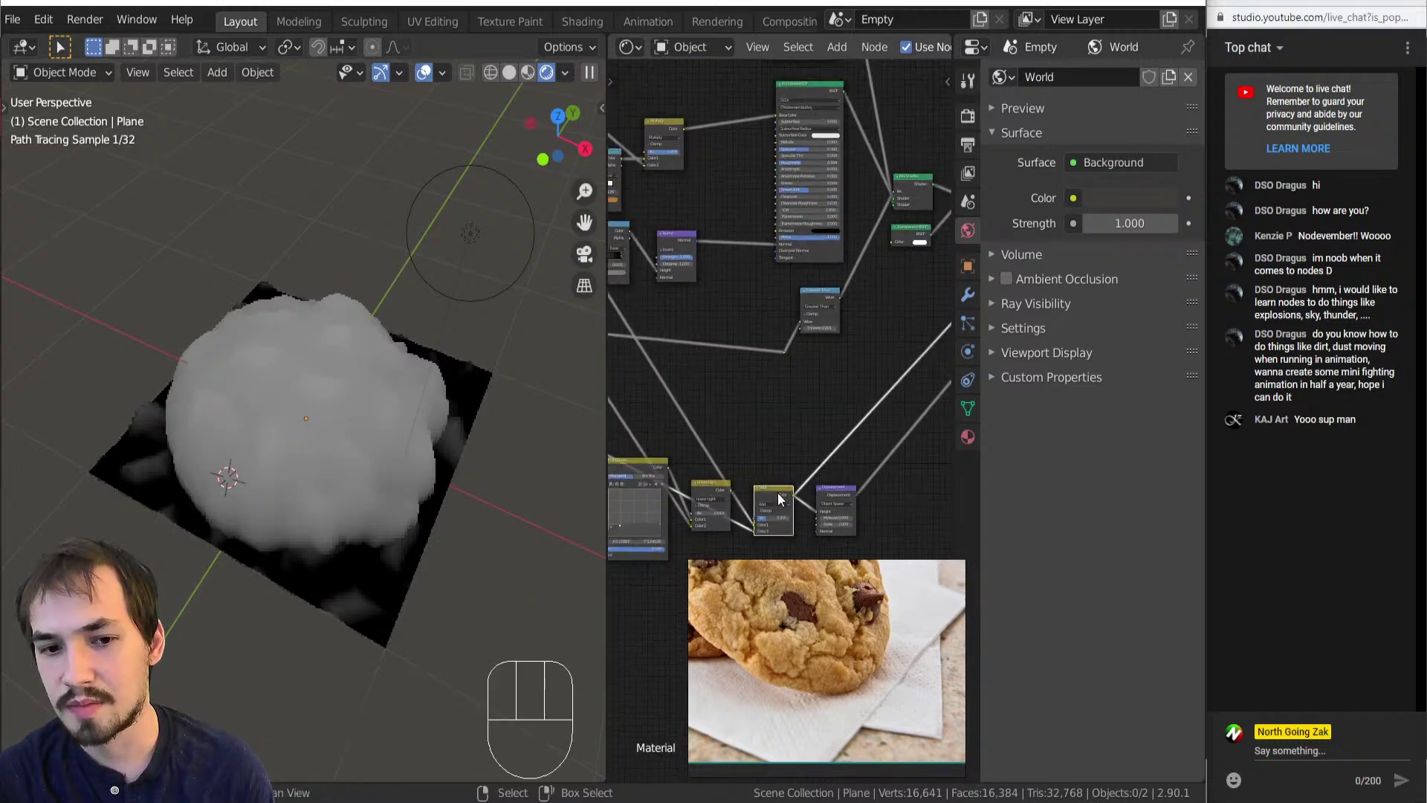
pyautogui.moveTo(776, 495); pyautogui.dragTo(712, 520, button='middle')
pyautogui.scroll(1, 711, 498)
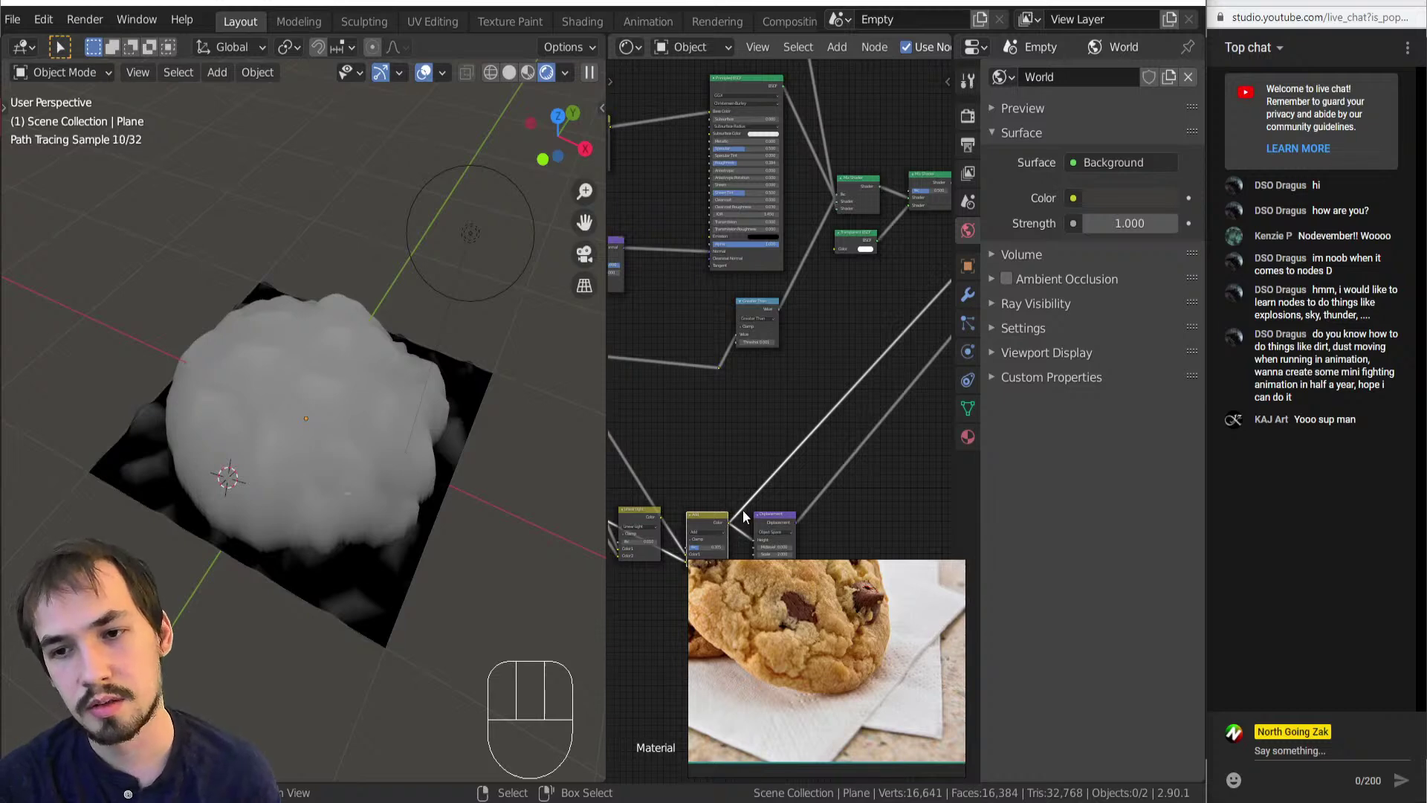
pyautogui.moveTo(731, 526); pyautogui.dragTo(911, 194)
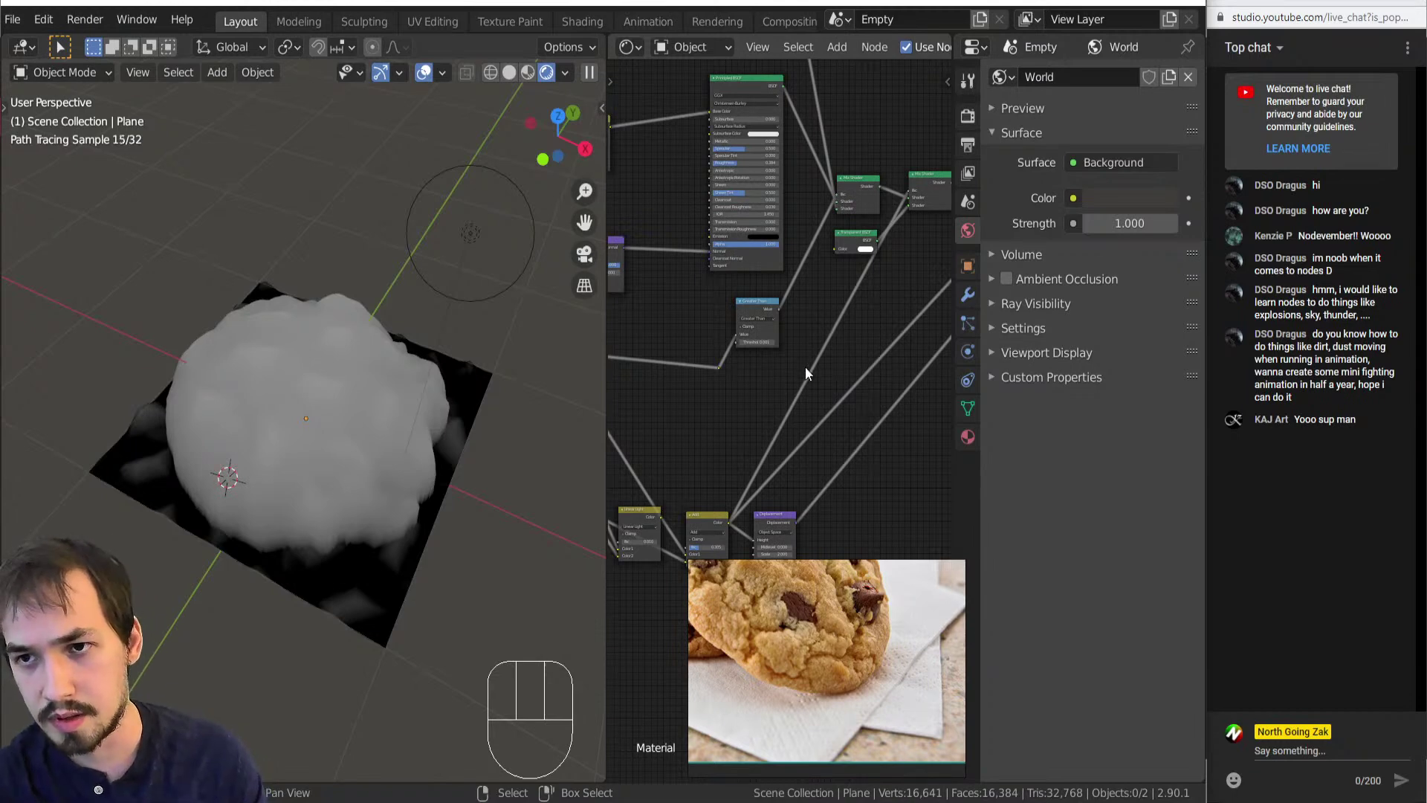
# Preview the second Mix Shader to check how the height values drive the transparency.
pyautogui.scroll(4, 805, 367)
pyautogui.moveTo(807, 365); pyautogui.dragTo(780, 413, button='middle')
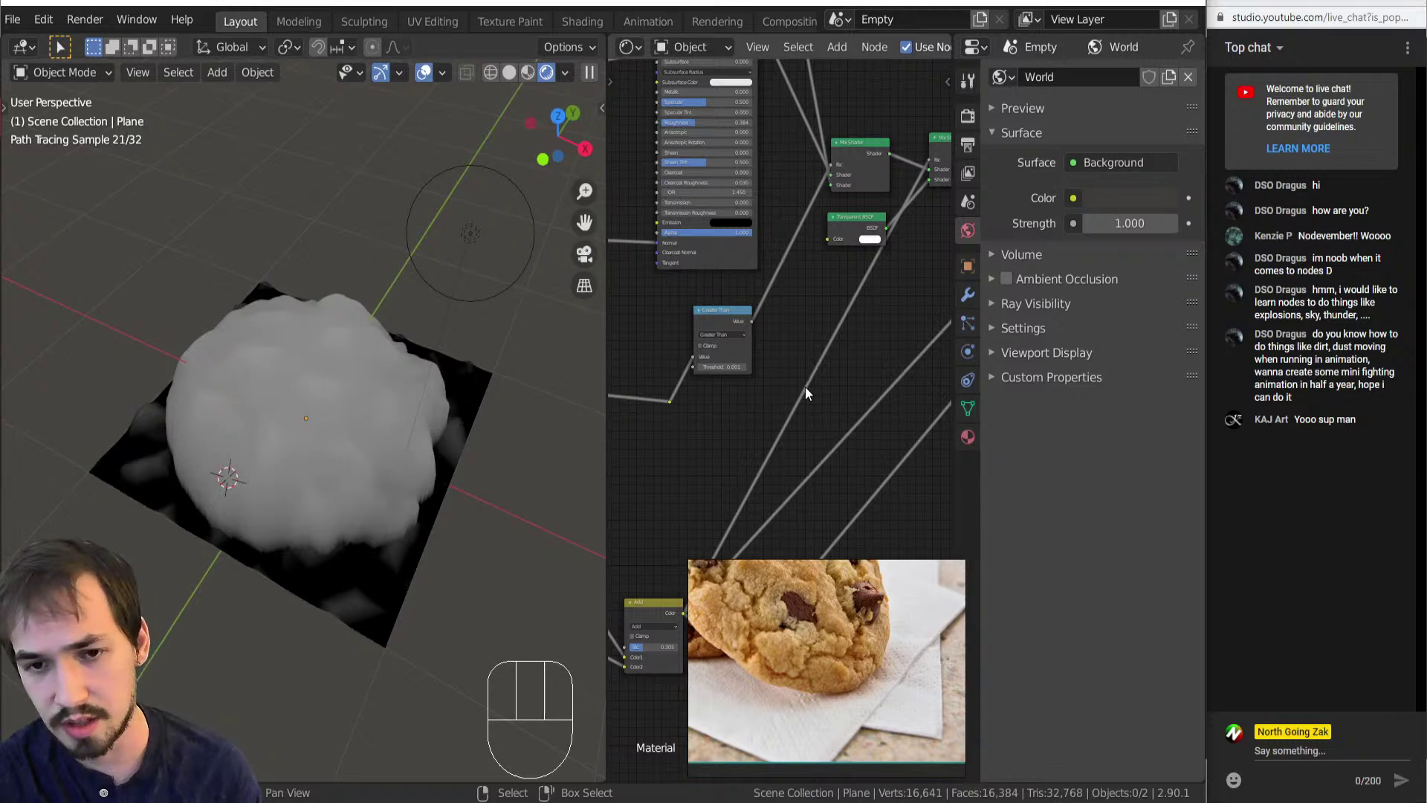
pyautogui.scroll(-2, 805, 382)
pyautogui.moveTo(774, 399); pyautogui.dragTo(715, 454, button='middle')
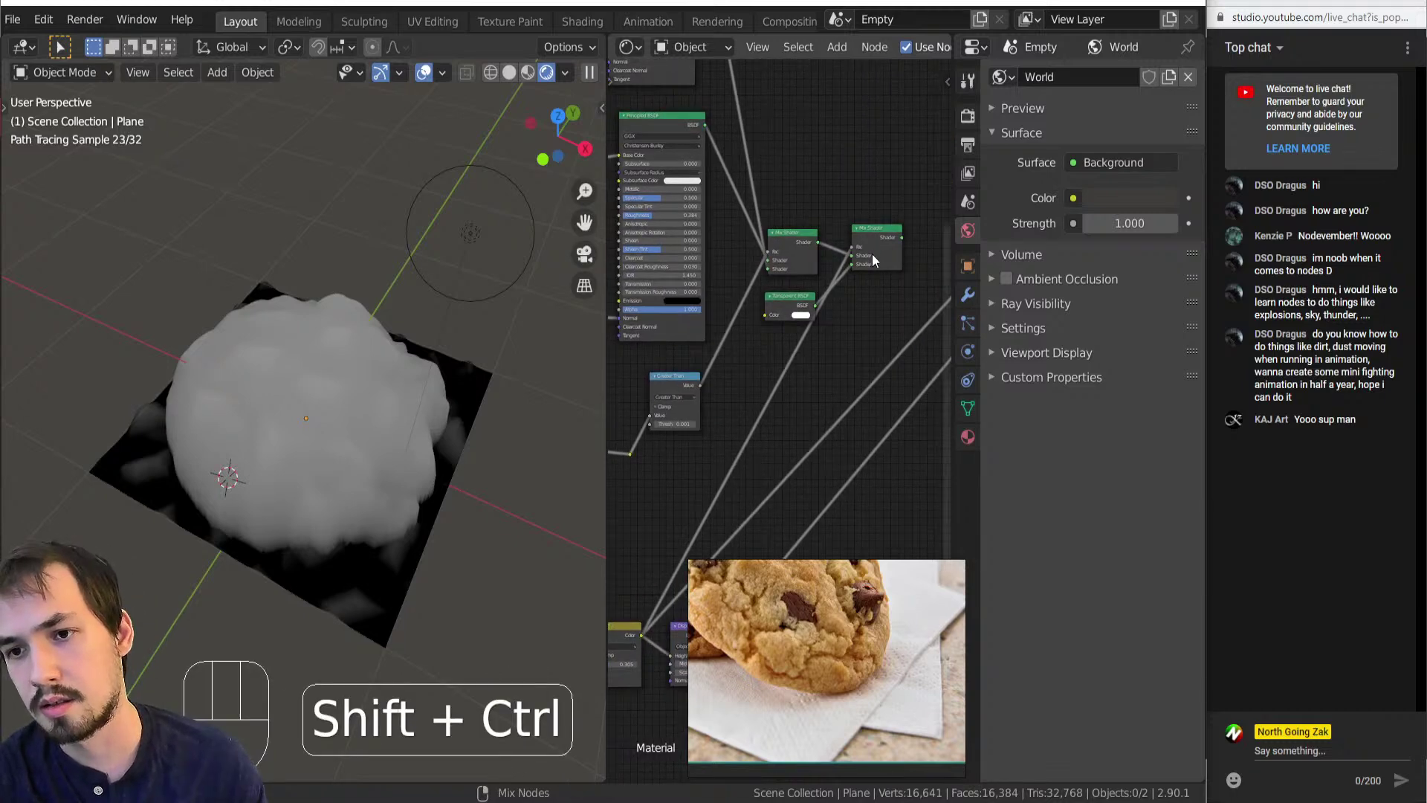
pyautogui.keyDown('ctrl'); pyautogui.keyDown('shift'); pyautogui.click(872, 252); pyautogui.keyUp('shift'); pyautogui.keyUp('ctrl')
# Duplicate the Greater Than node and insert the copy between the Add node and the second Mix Shader's Fac.
pyautogui.scroll(2, 746, 461)
pyautogui.moveTo(734, 410); pyautogui.dragTo(720, 442, button='middle')
pyautogui.click(715, 461)
pyautogui.moveTo(635, 561); pyautogui.dragTo(695, 527, button='middle')
pyautogui.keyDown('ctrl'); pyautogui.keyDown('shift'); pyautogui.click(623, 579); pyautogui.keyUp('shift'); pyautogui.keyUp('ctrl')
pyautogui.click(690, 365)
pyautogui.moveTo(712, 420); pyautogui.dragTo(697, 414, button='middle')
pyautogui.hotkey('shift', 'd')
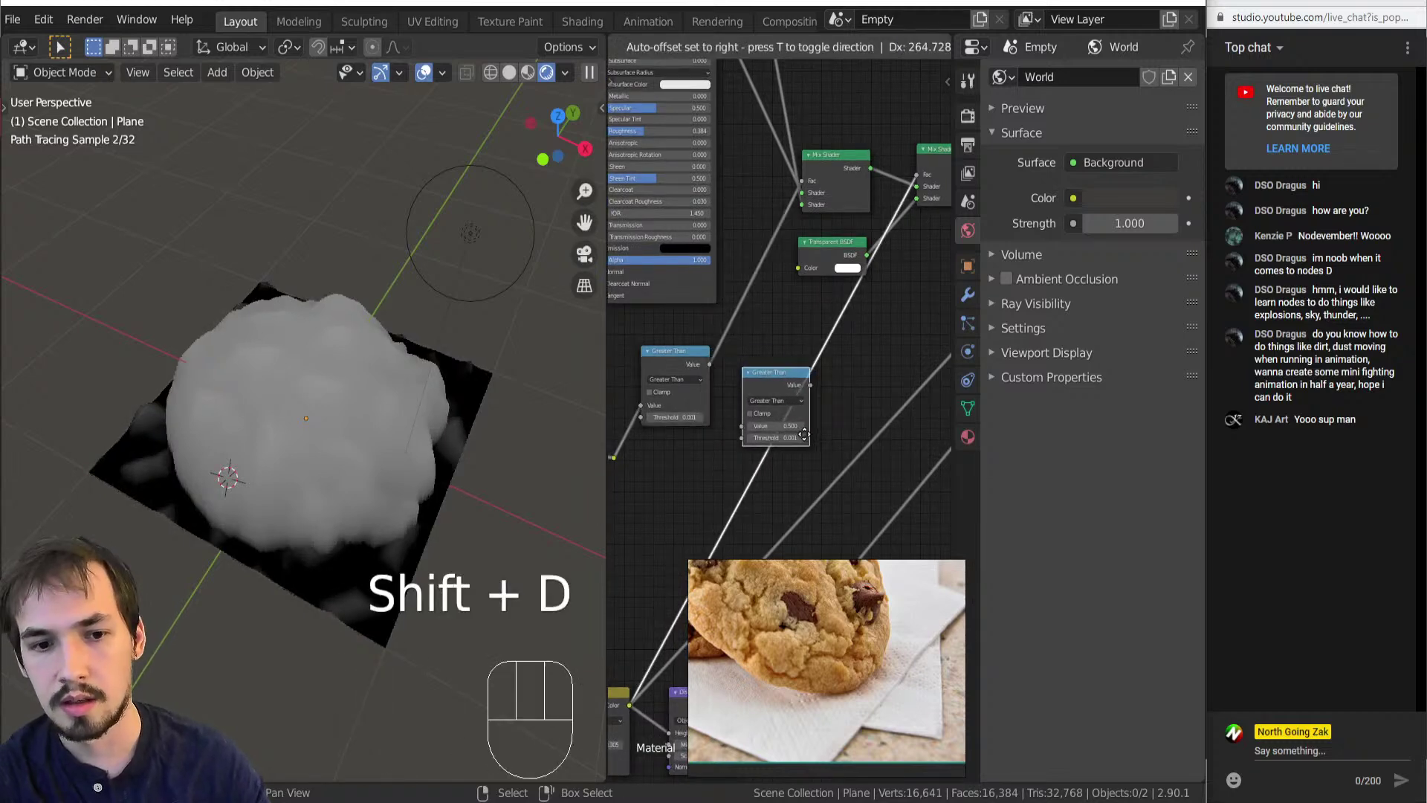
pyautogui.click(803, 439)
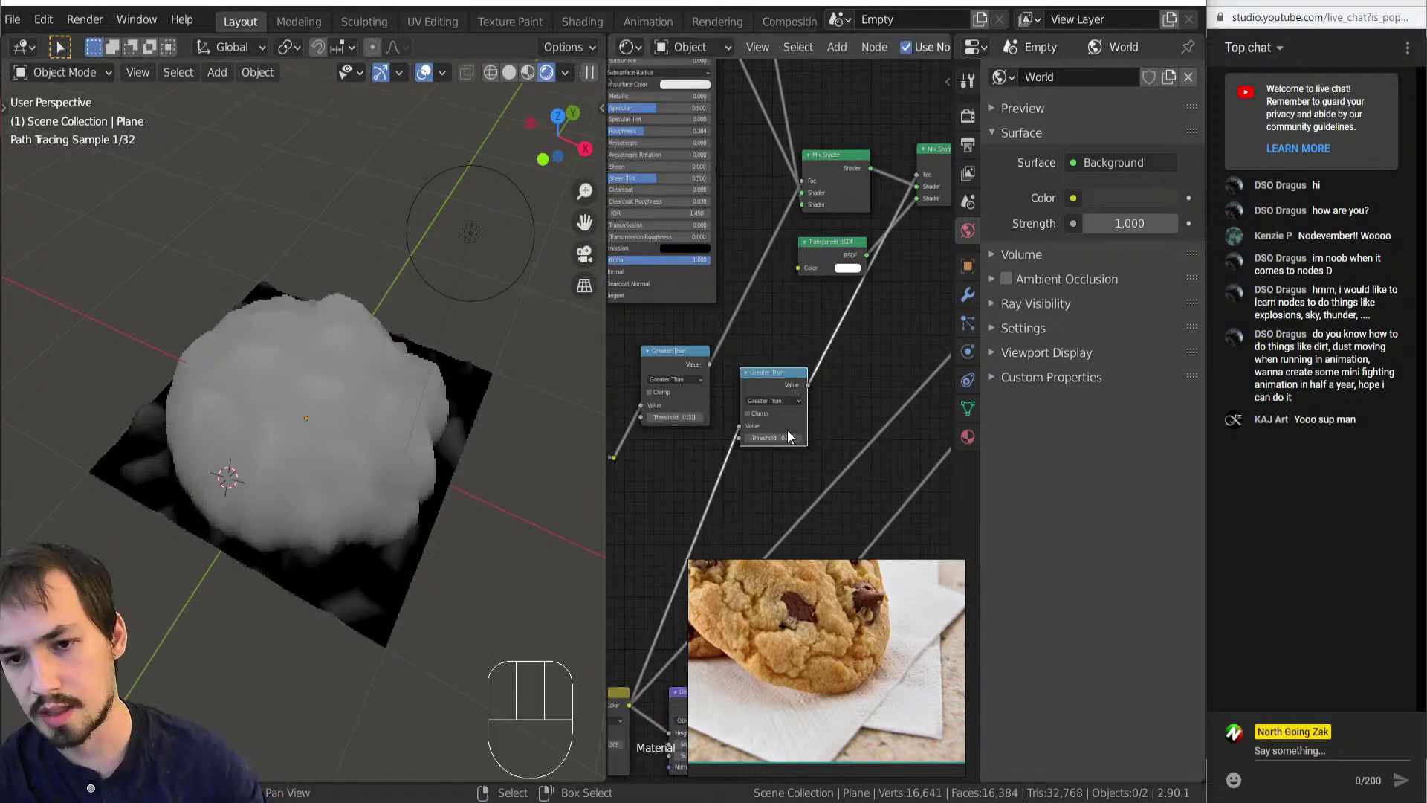
# Preview the duplicated Greater Than node and set its Threshold to 0.050 to isolate the cookie from the base plane.
pyautogui.keyDown('ctrl'); pyautogui.keyDown('shift'); pyautogui.click(765, 386); pyautogui.keyUp('shift'); pyautogui.keyUp('ctrl')
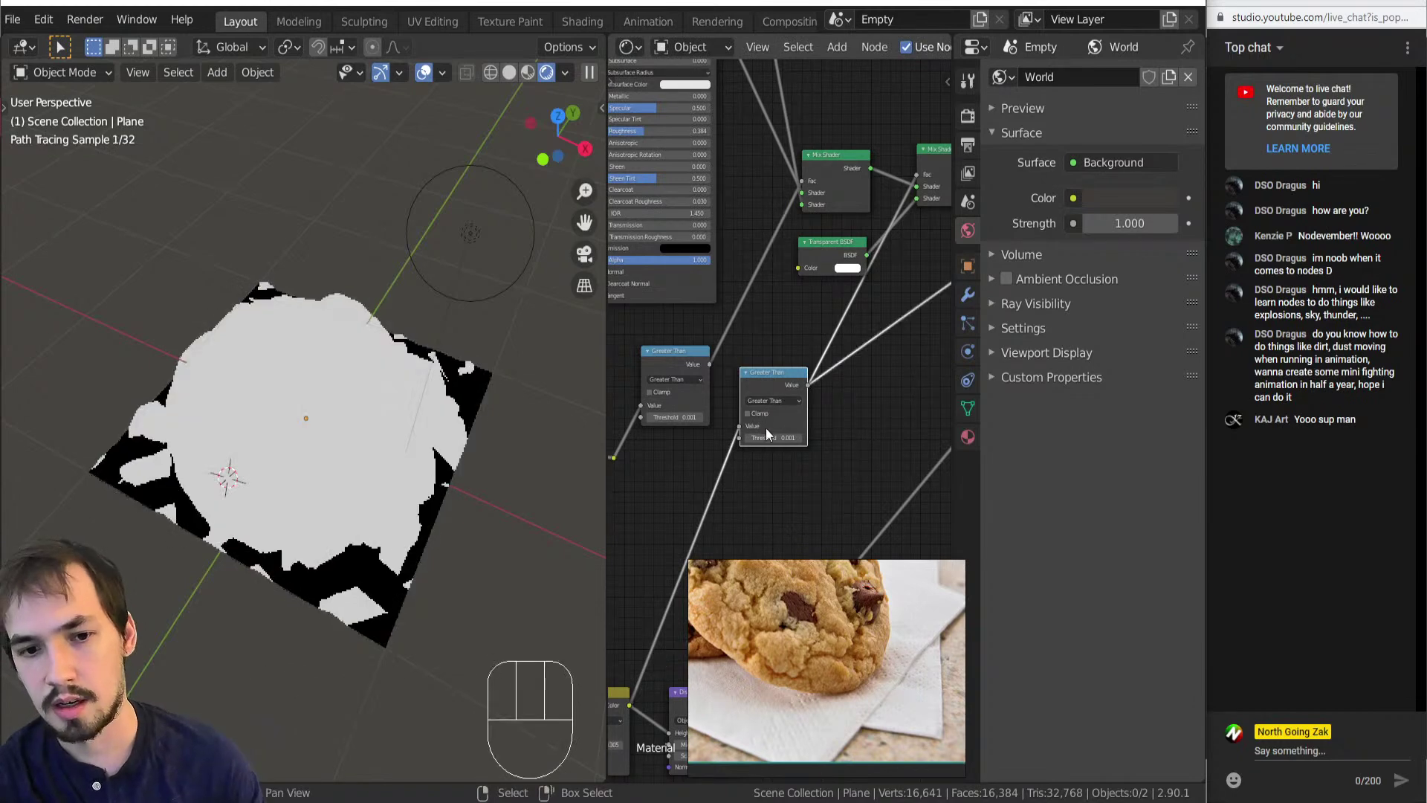
pyautogui.scroll(2, 767, 426)
pyautogui.moveTo(770, 446); pyautogui.dragTo(762, 446)
pyautogui.keyDown('shift'); pyautogui.moveTo(771, 445); pyautogui.dragTo(787, 445); pyautogui.keyUp('shift')
pyautogui.scroll(-2, 779, 426)
pyautogui.moveTo(381, 449); pyautogui.dragTo(373, 435, button='middle')
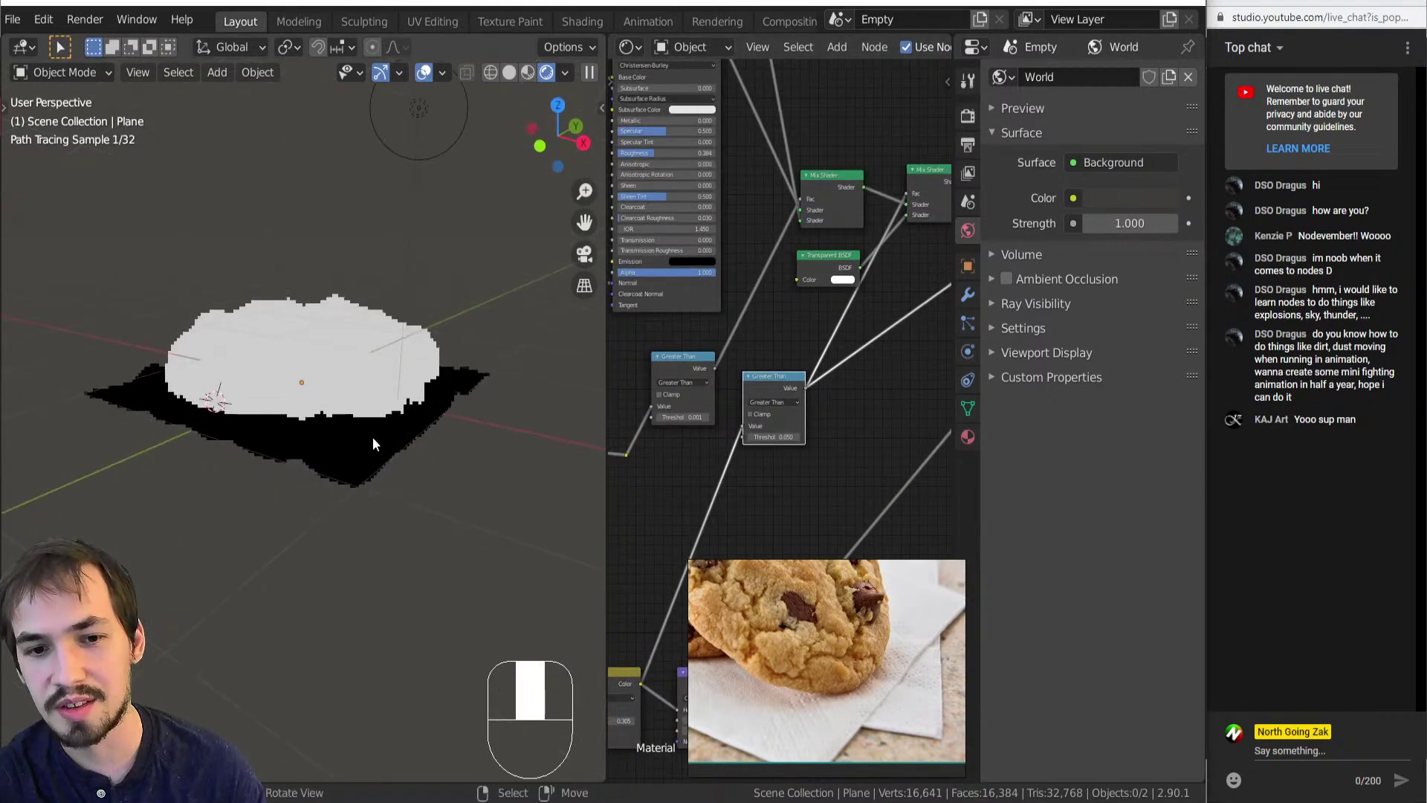
# Preview the second Mix Shader and examine which part of the plane is cut out.
pyautogui.moveTo(831, 311); pyautogui.dragTo(752, 473, button='middle')
pyautogui.scroll(10, 708, 440)
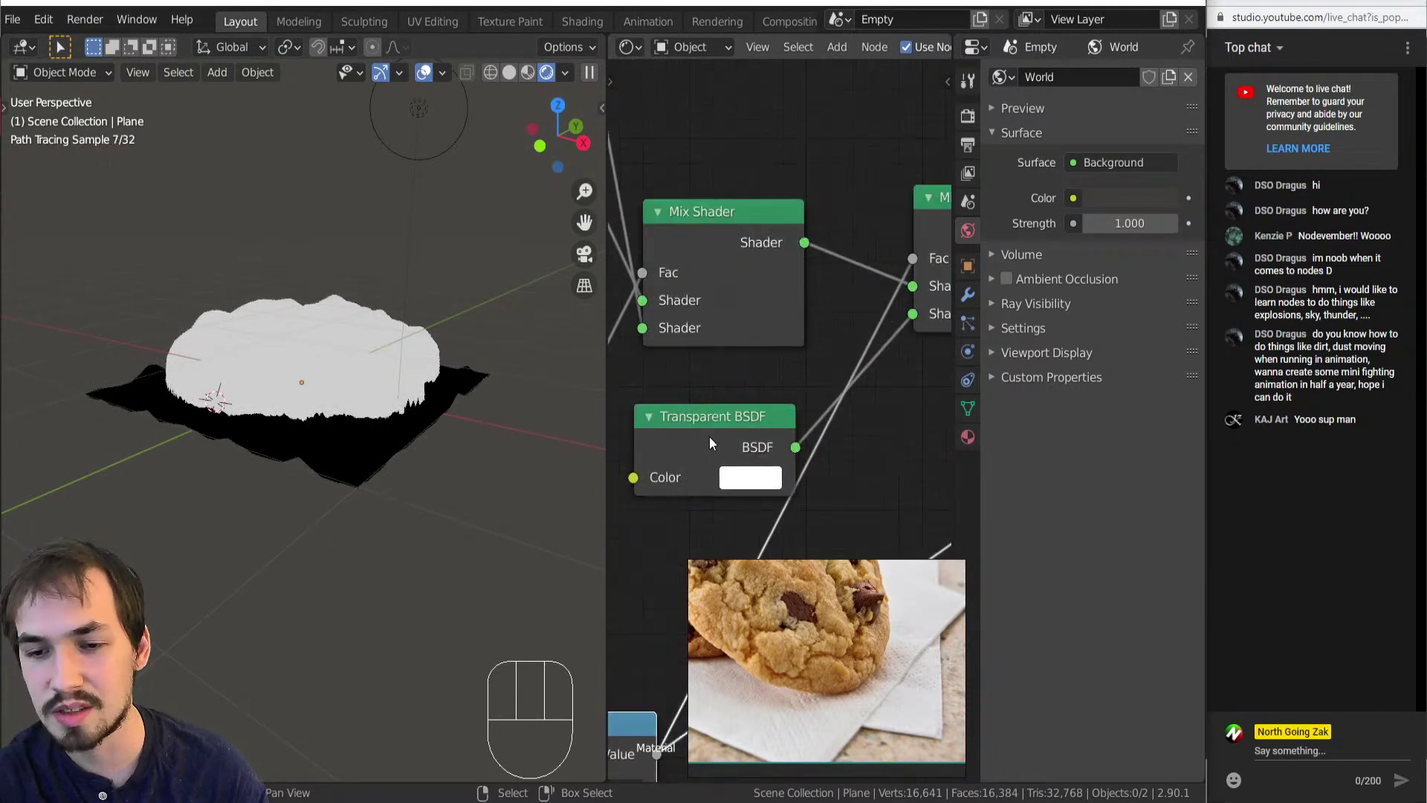
pyautogui.scroll(-2, 716, 440)
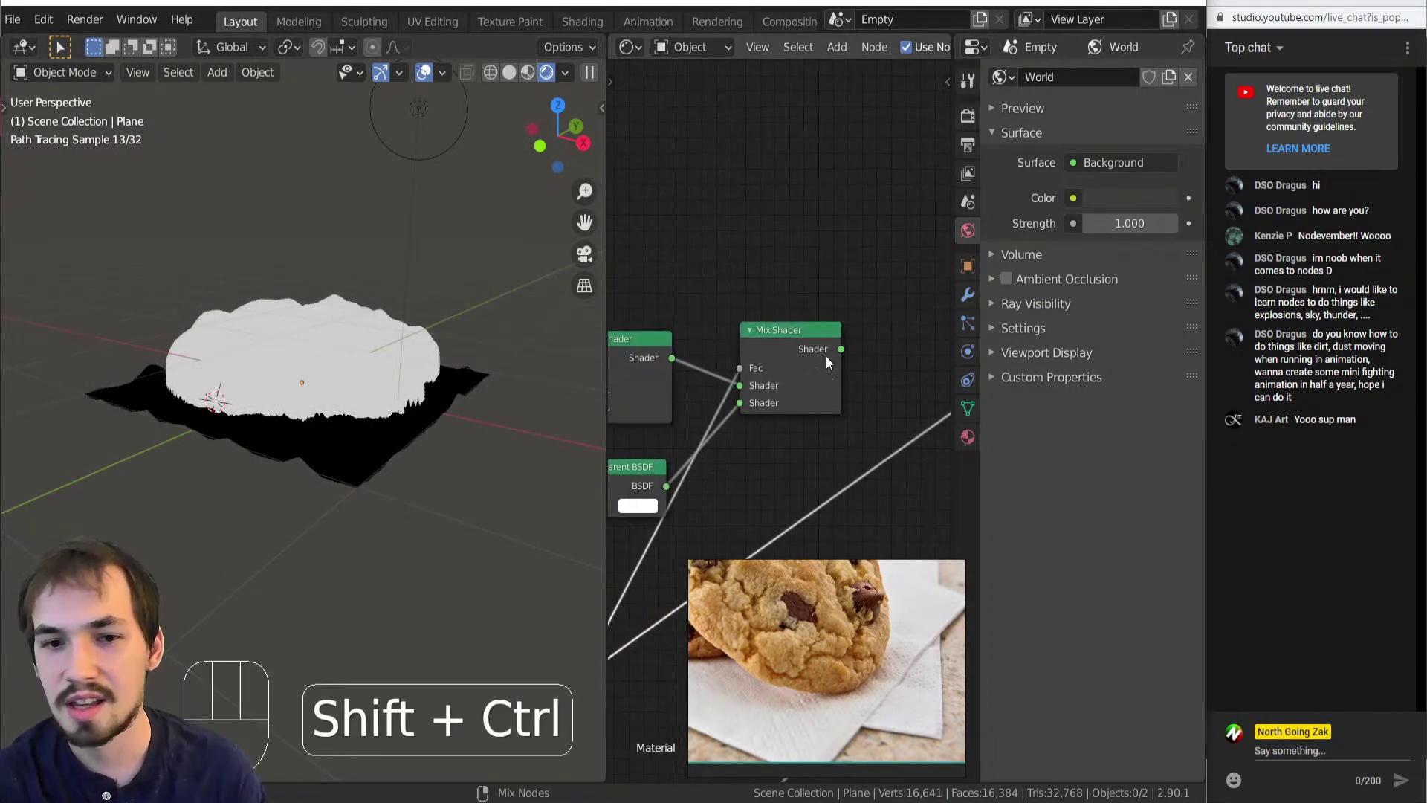
pyautogui.keyDown('ctrl'); pyautogui.keyDown('shift'); pyautogui.click(820, 369); pyautogui.keyUp('shift'); pyautogui.keyUp('ctrl')
pyautogui.moveTo(324, 449); pyautogui.dragTo(315, 533, button='middle')
# Change the duplicated Greater Than node's operation to Less Than and inspect the cookie from above.
pyautogui.moveTo(739, 445); pyautogui.dragTo(782, 304, button='middle')
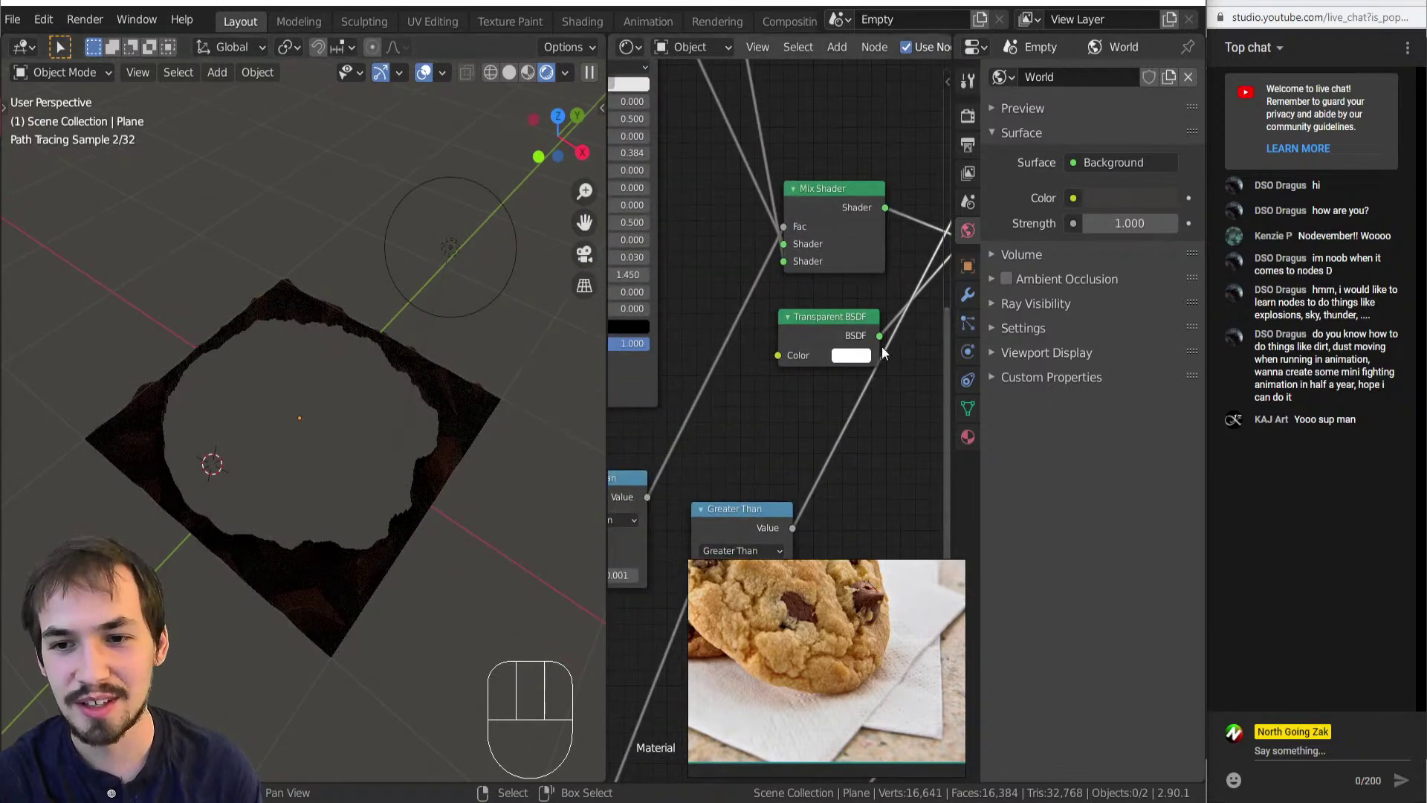
pyautogui.moveTo(746, 522); pyautogui.dragTo(733, 407, button='middle')
pyautogui.click(725, 438)
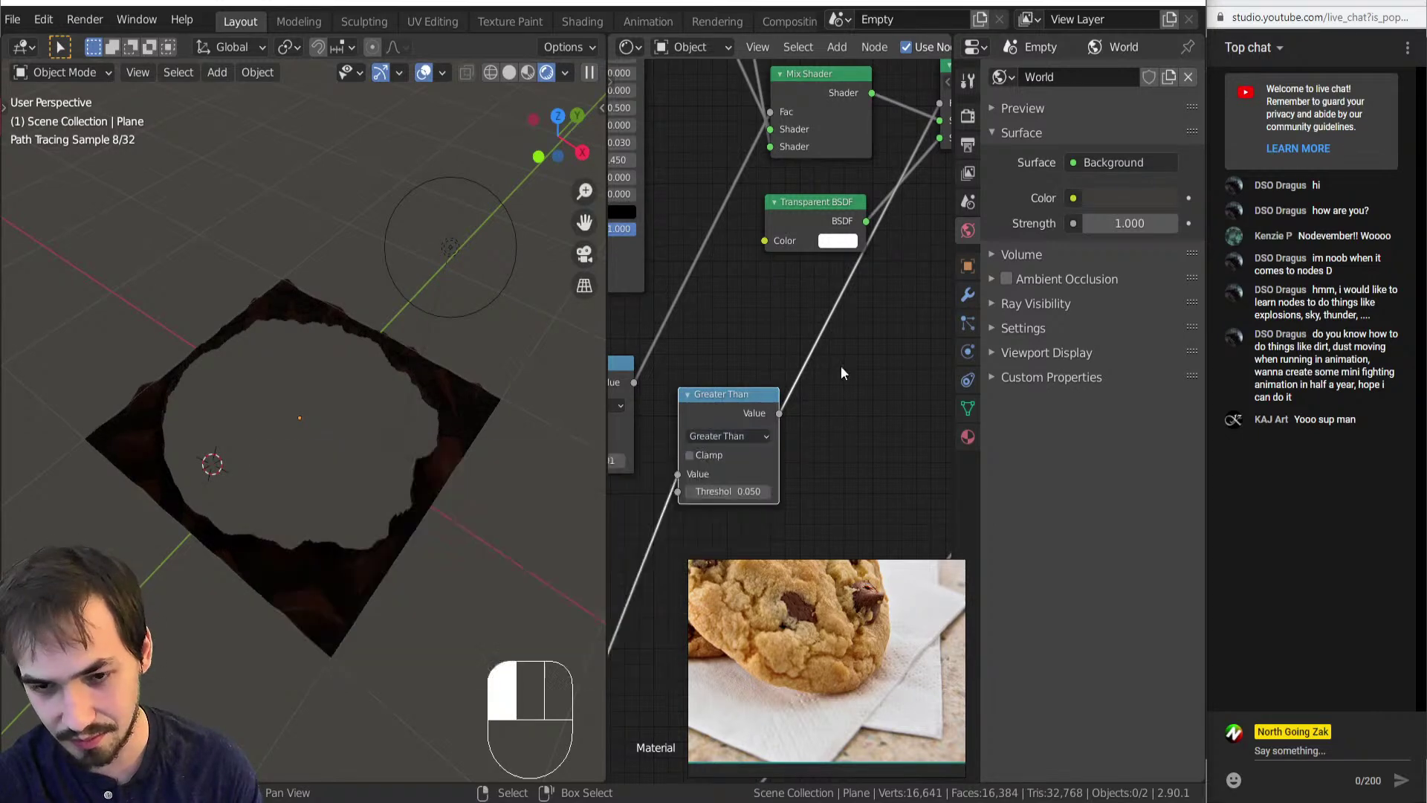
pyautogui.click(739, 435)
pyautogui.click(431, 526)
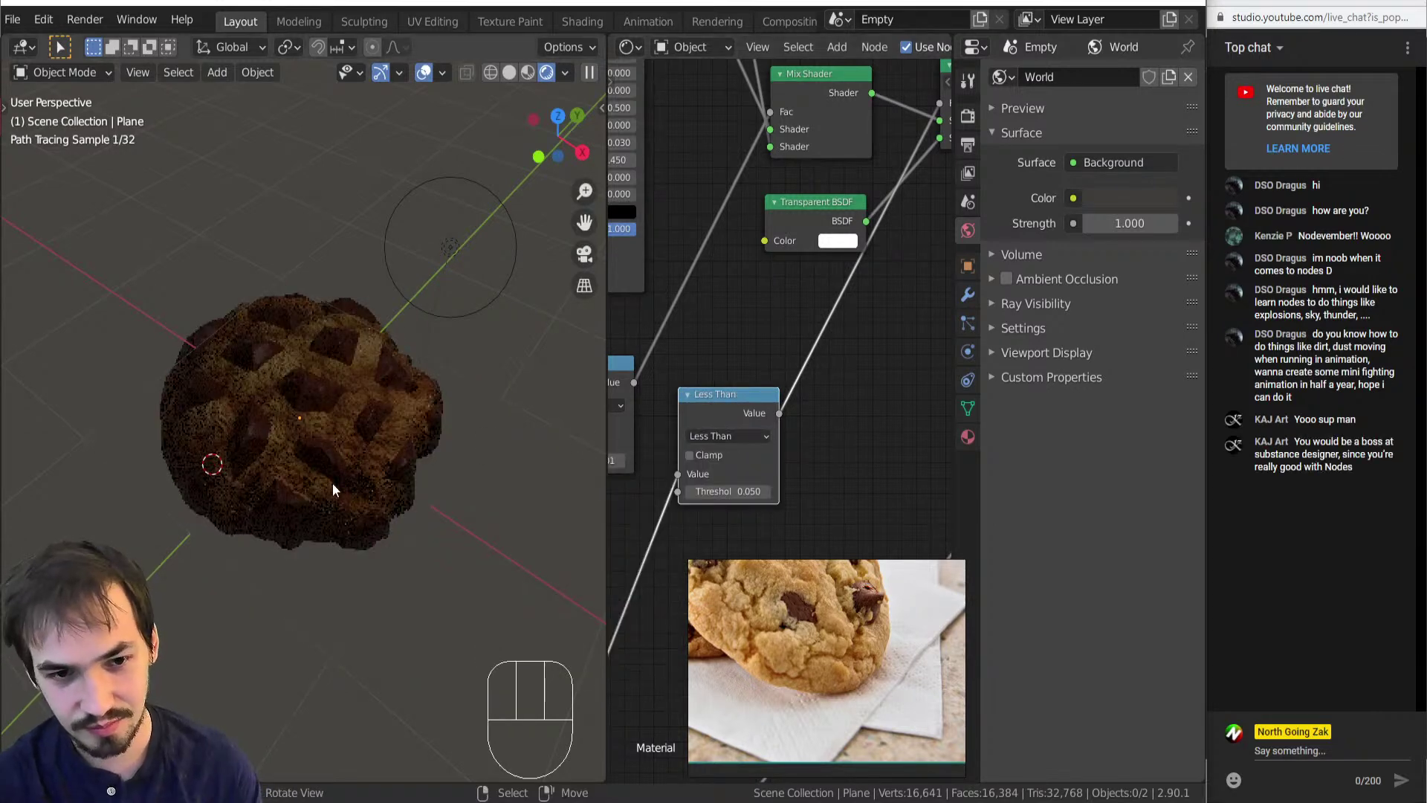
pyautogui.moveTo(371, 468); pyautogui.dragTo(363, 518, button='middle')
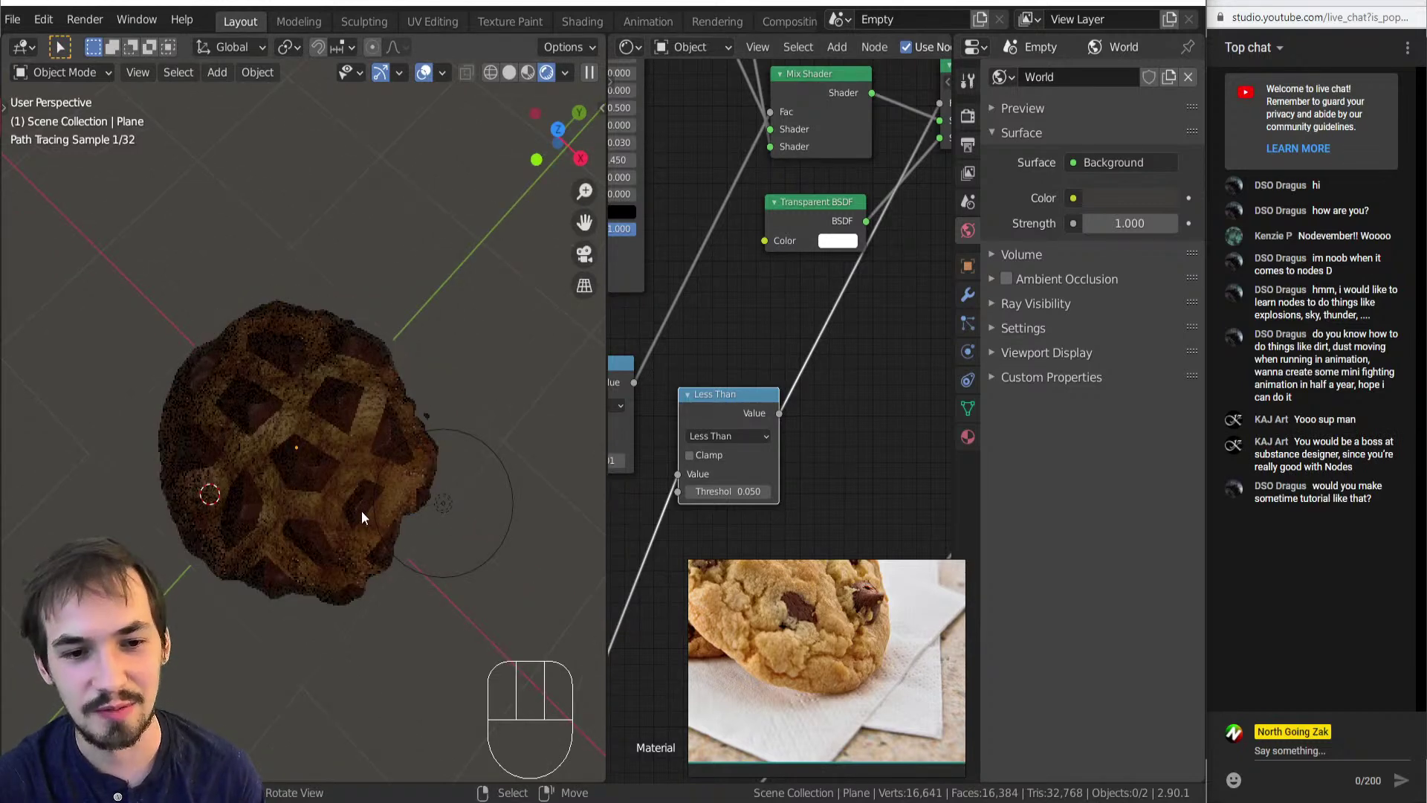
# Move the ColorRamp slightly down inside the green chips frame and tidy the surrounding node layout.
pyautogui.scroll(-10, 710, 440)
pyautogui.moveTo(706, 436); pyautogui.dragTo(948, 454, button='middle')
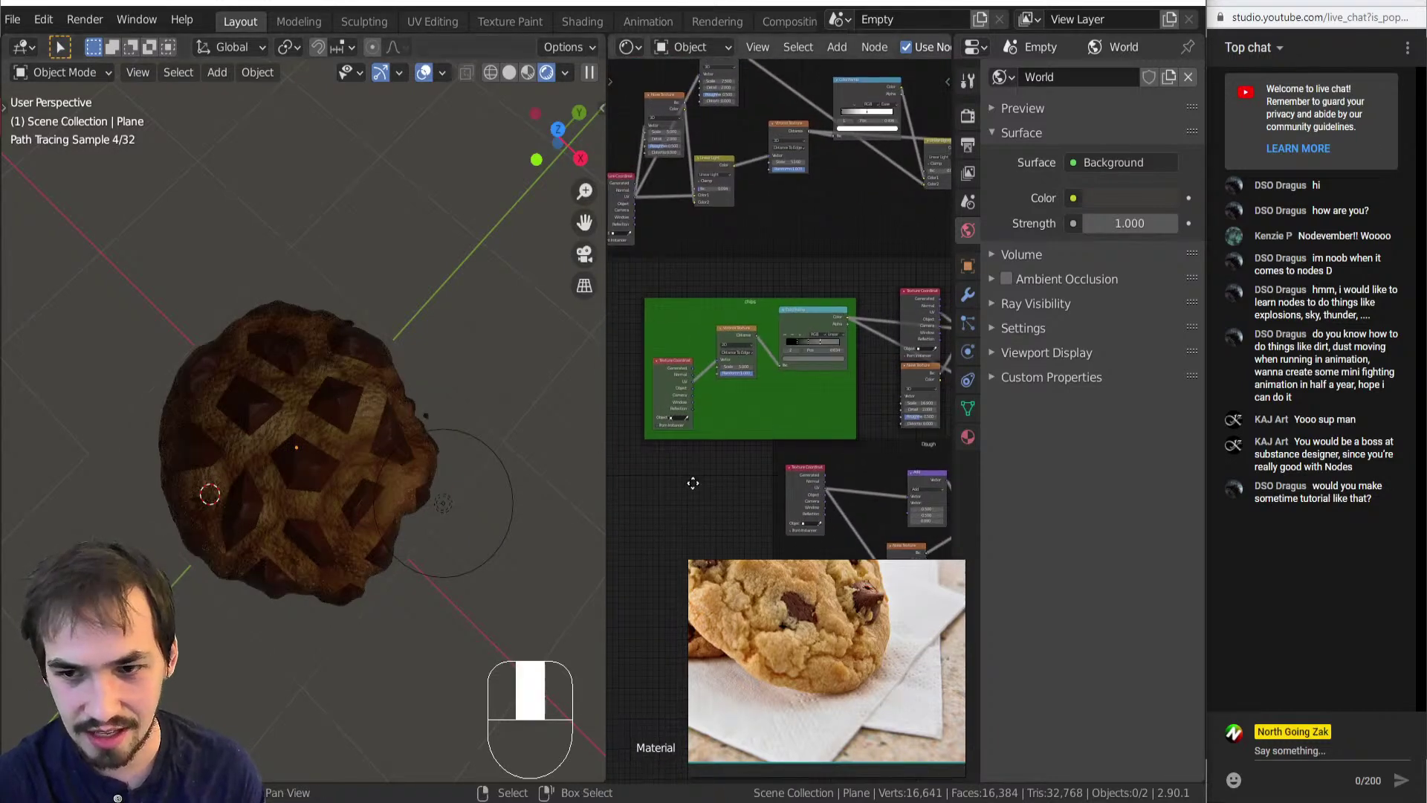
pyautogui.scroll(3, 699, 480)
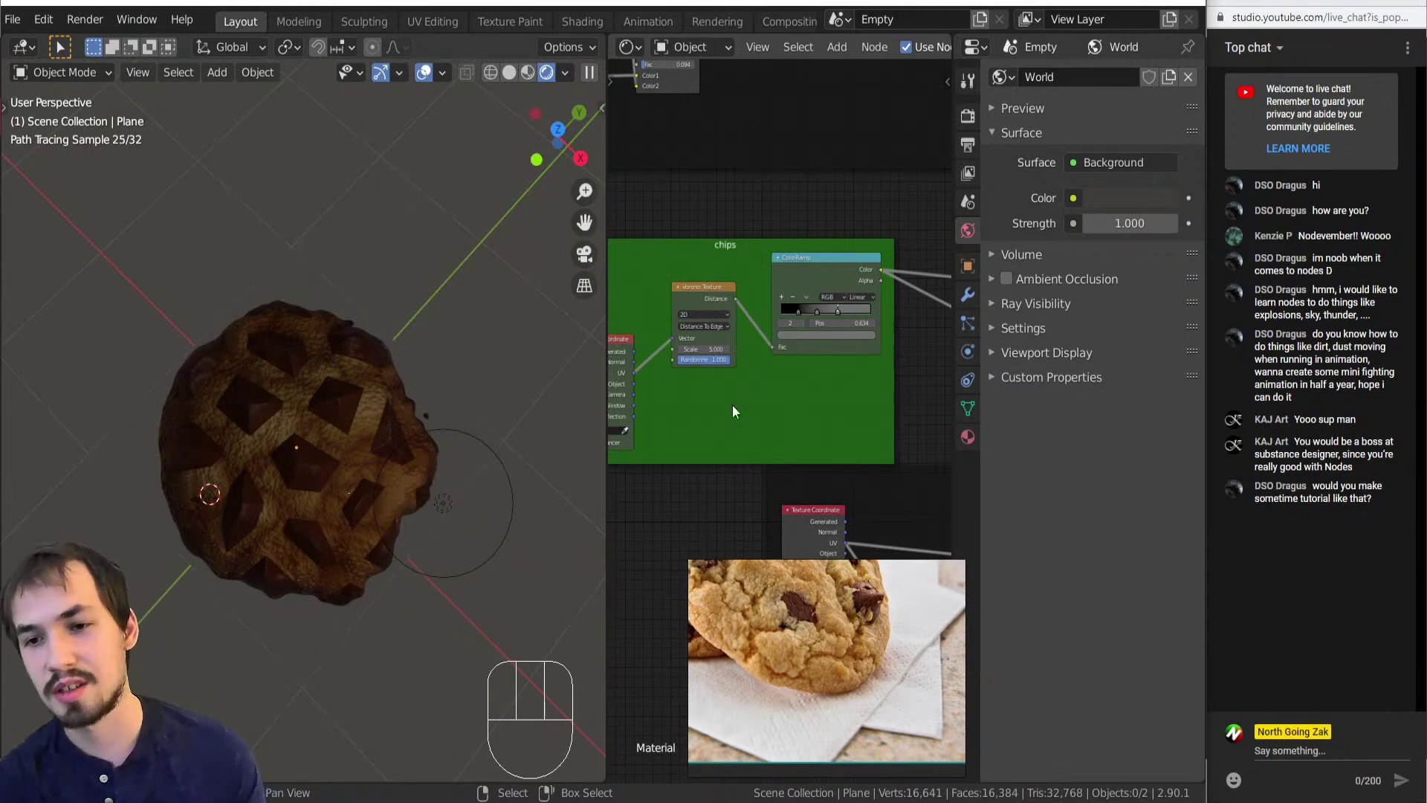
pyautogui.moveTo(831, 257); pyautogui.dragTo(819, 295)
pyautogui.scroll(-5, 754, 346)
pyautogui.moveTo(677, 345); pyautogui.dragTo(708, 365, button='middle')
pyautogui.moveTo(685, 367); pyautogui.dragTo(704, 333)
pyautogui.scroll(-6, 727, 361)
pyautogui.moveTo(774, 376); pyautogui.dragTo(826, 414, button='middle')
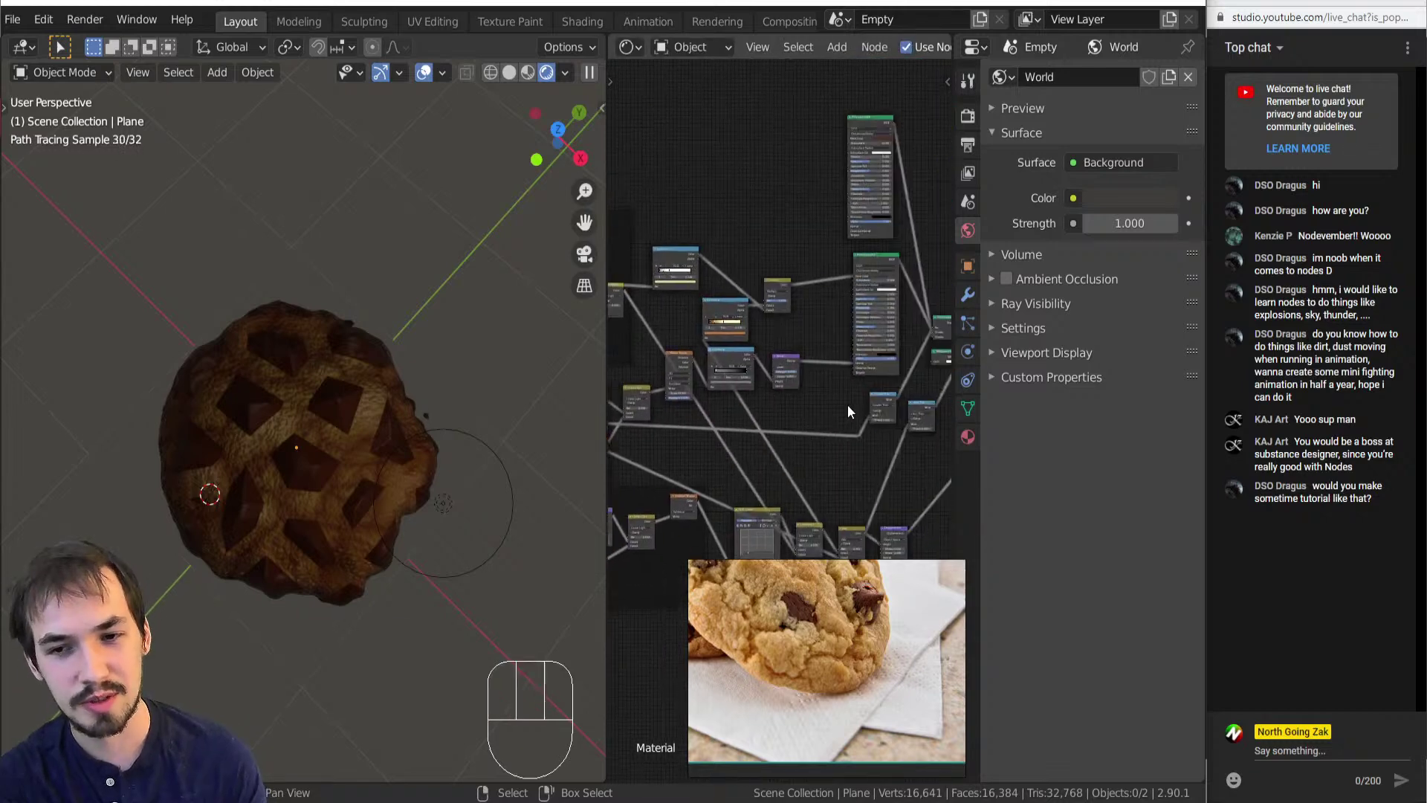
pyautogui.moveTo(863, 408); pyautogui.dragTo(698, 462, button='middle')
pyautogui.scroll(5, 769, 435)
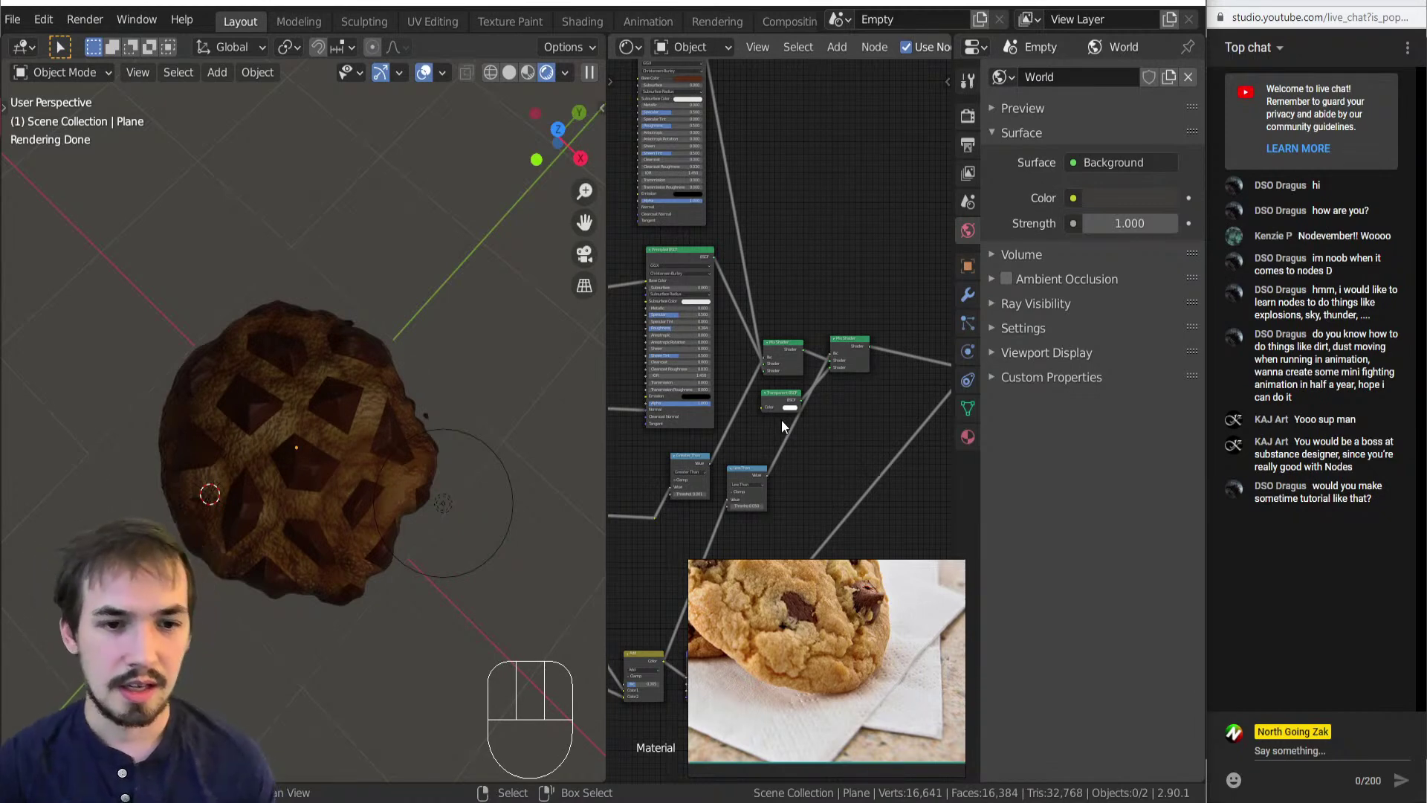
pyautogui.scroll(4, 876, 378)
pyautogui.moveTo(874, 381); pyautogui.dragTo(814, 405, button='middle')
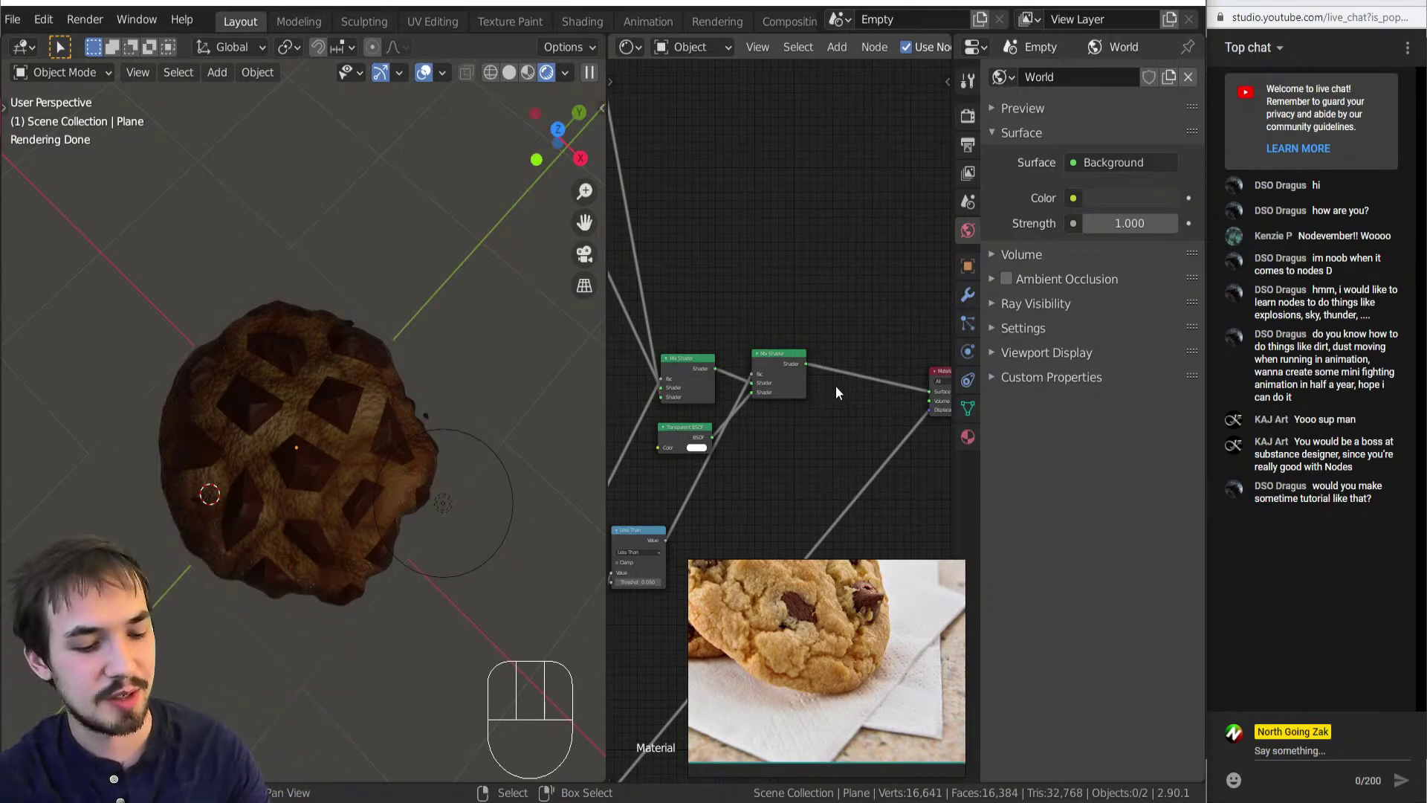
pyautogui.hotkey('shift', 'a')
pyautogui.moveTo(845, 375)
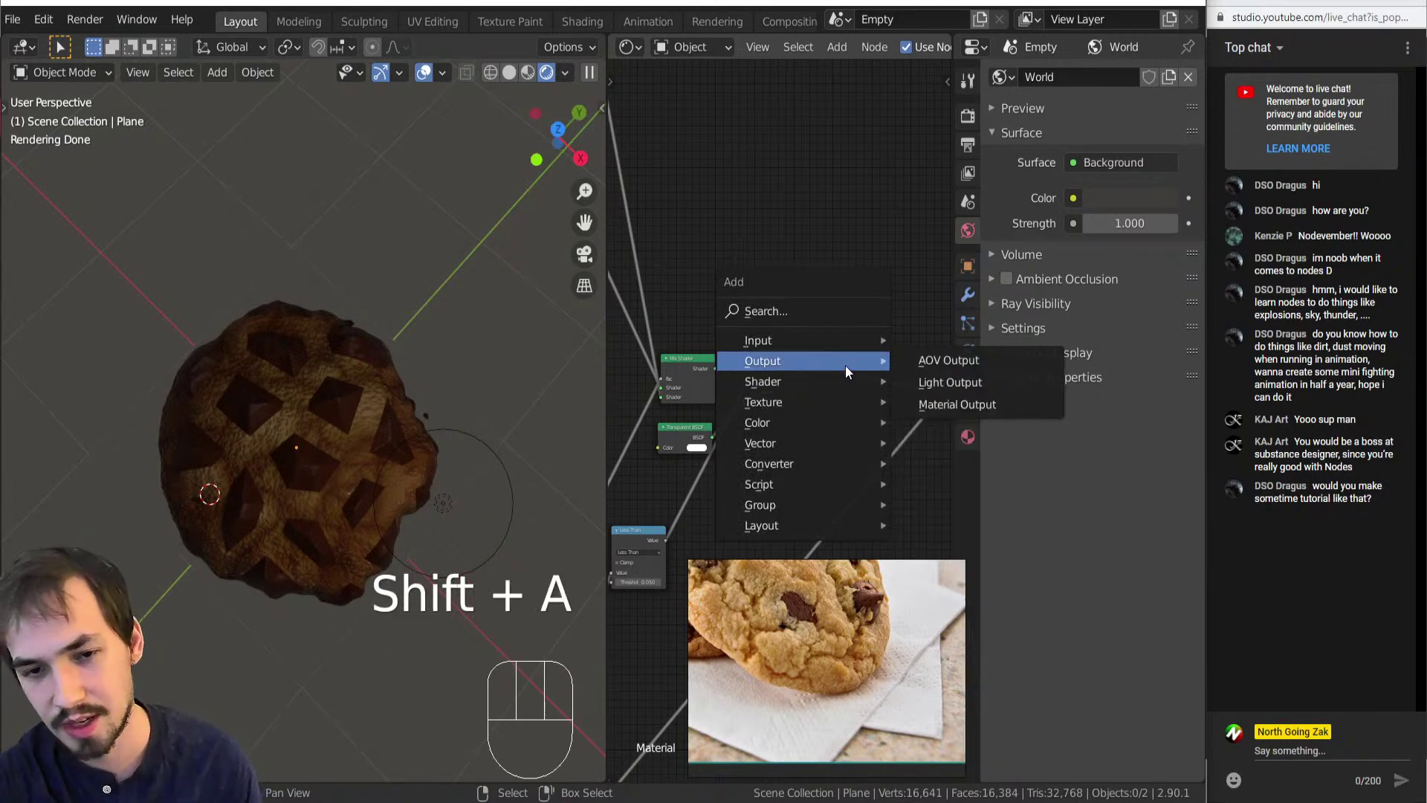
# Examine the rendered cookie from the side, from above and up close, and compare it with the cookie reference photo.
pyautogui.moveTo(294, 453); pyautogui.dragTo(290, 333, button='middle')
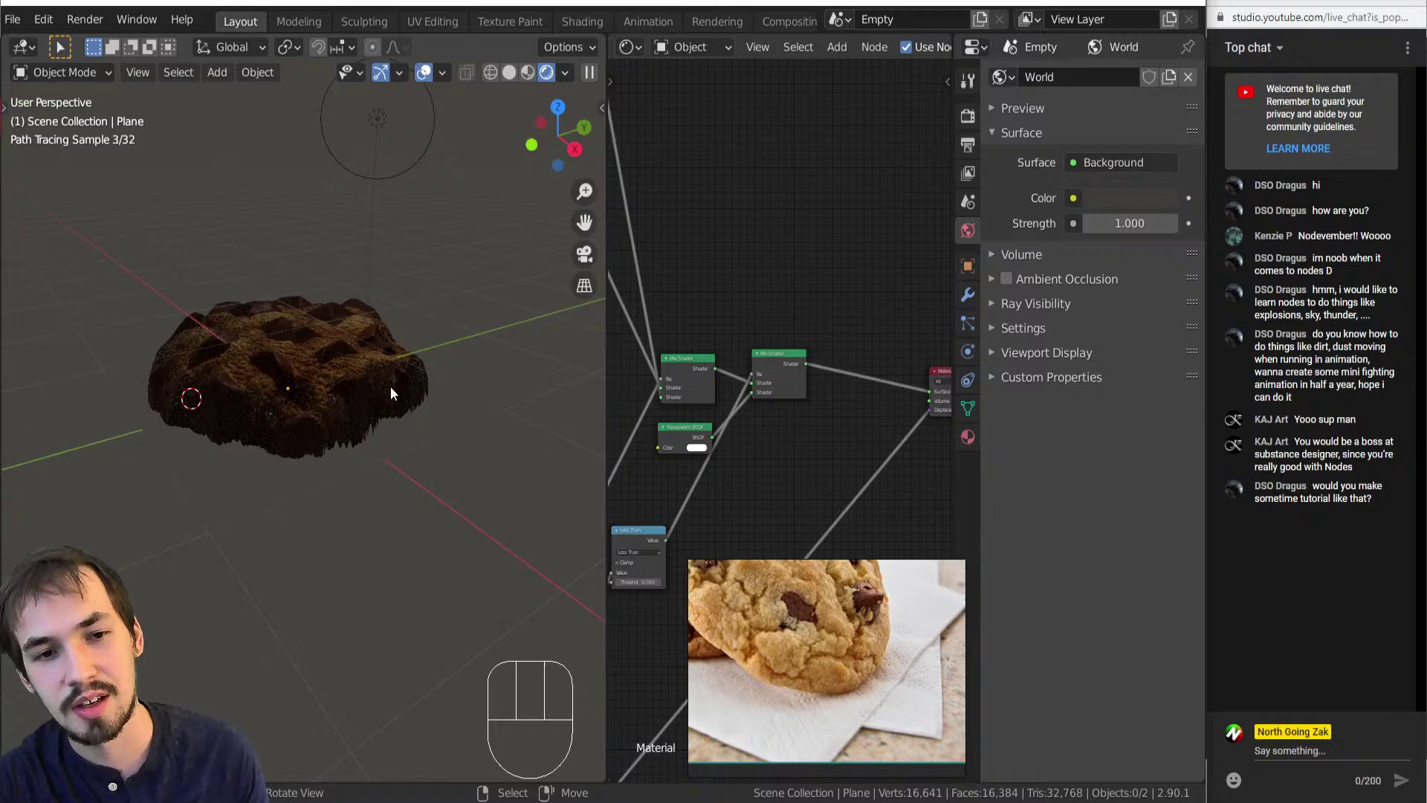
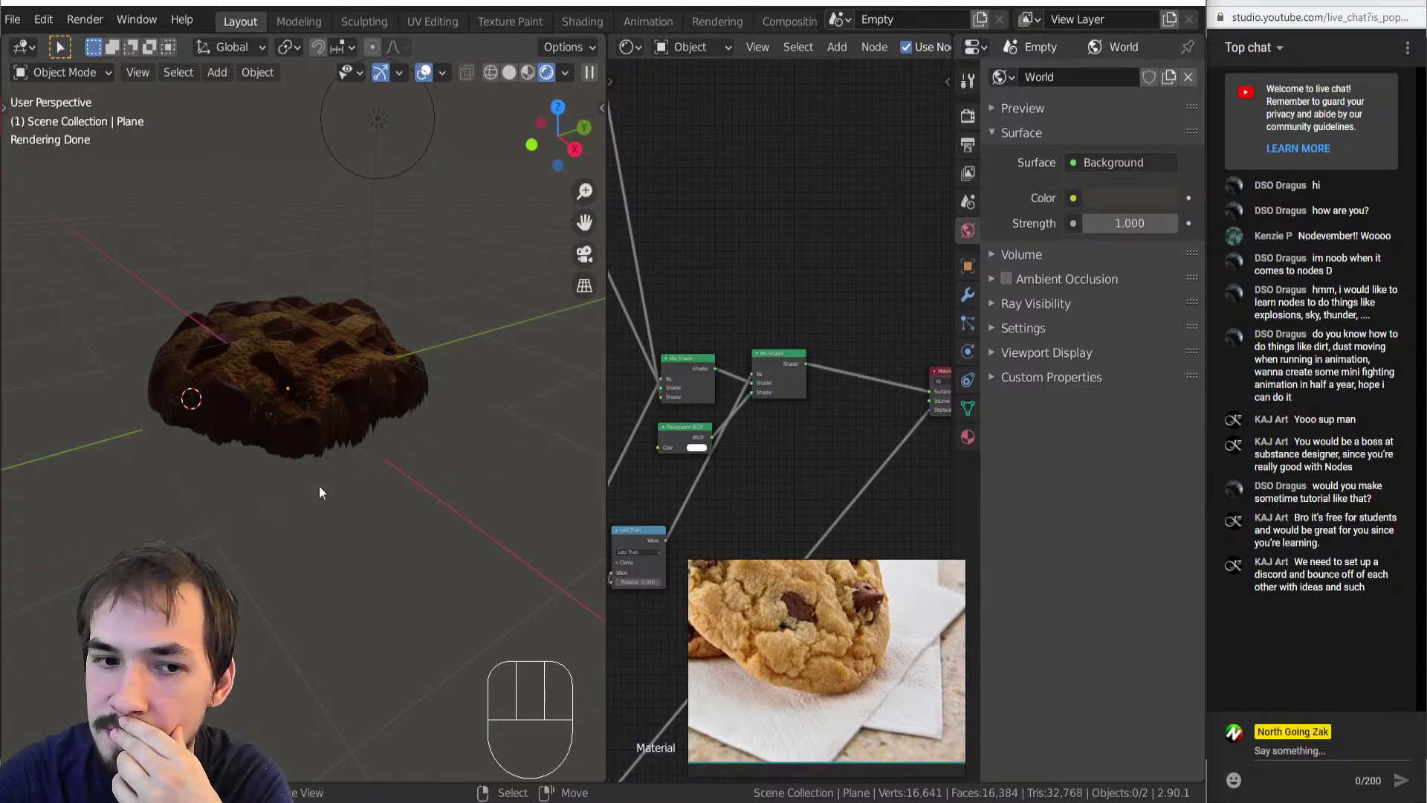
pyautogui.scroll(6, 283, 366)
pyautogui.moveTo(265, 438); pyautogui.dragTo(264, 443, button='middle')
pyautogui.scroll(-7, 265, 442)
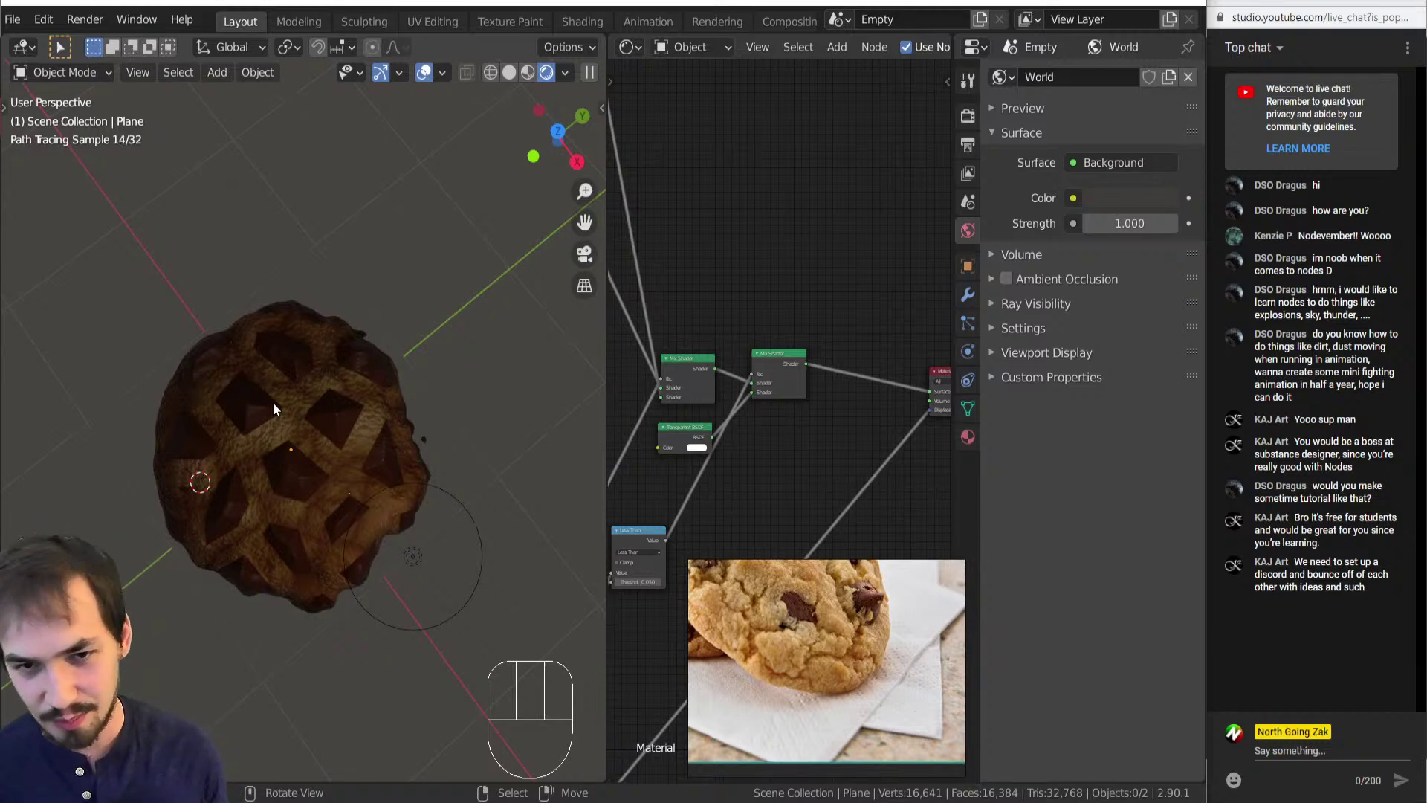
pyautogui.moveTo(246, 513)
pyautogui.mouseDown(button='middle')
pyautogui.moveTo(288, 524)
pyautogui.moveTo(307, 491)
pyautogui.mouseUp(button='middle')
pyautogui.scroll(3, 306, 468)
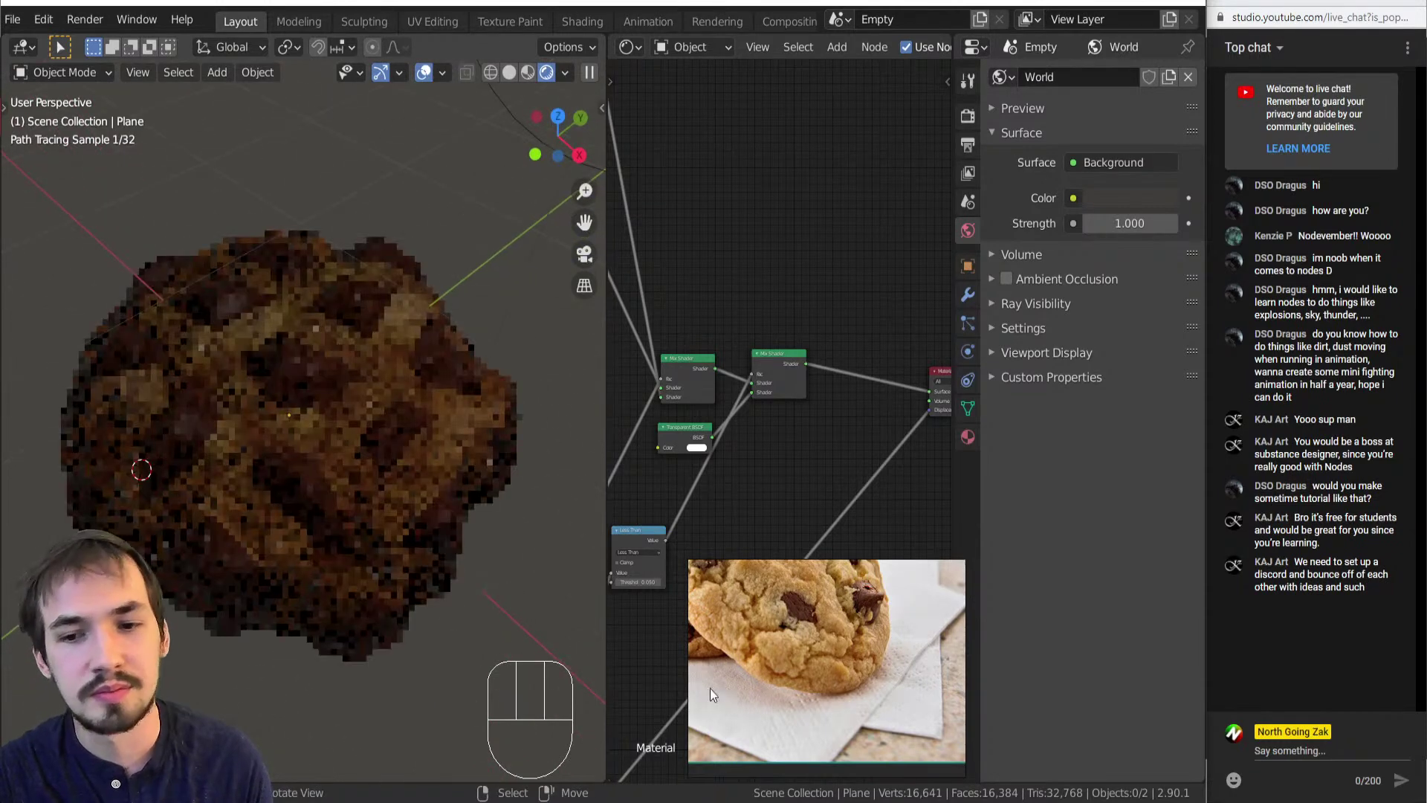
pyautogui.scroll(4, 831, 671)
pyautogui.moveTo(831, 670); pyautogui.dragTo(798, 798, button='middle')
pyautogui.moveTo(902, 675); pyautogui.dragTo(956, 637, button='middle')
pyautogui.scroll(-4, 806, 635)
pyautogui.scroll(3, 844, 701)
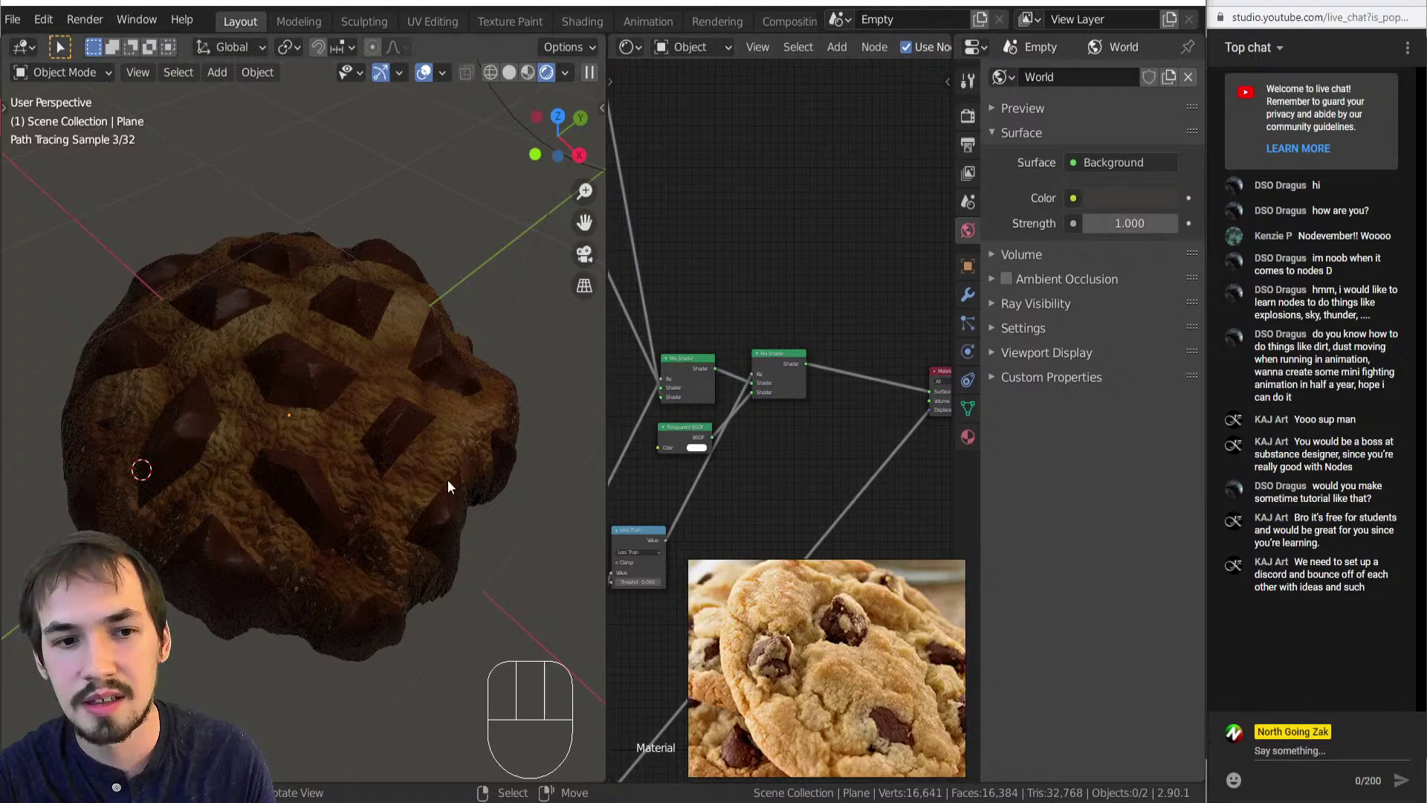
# Review the dough's shader nodes, checking the Voronoi Texture and the Linear Light node that feeds it.
pyautogui.moveTo(640, 470); pyautogui.dragTo(811, 473, button='middle')
pyautogui.scroll(4, 852, 705)
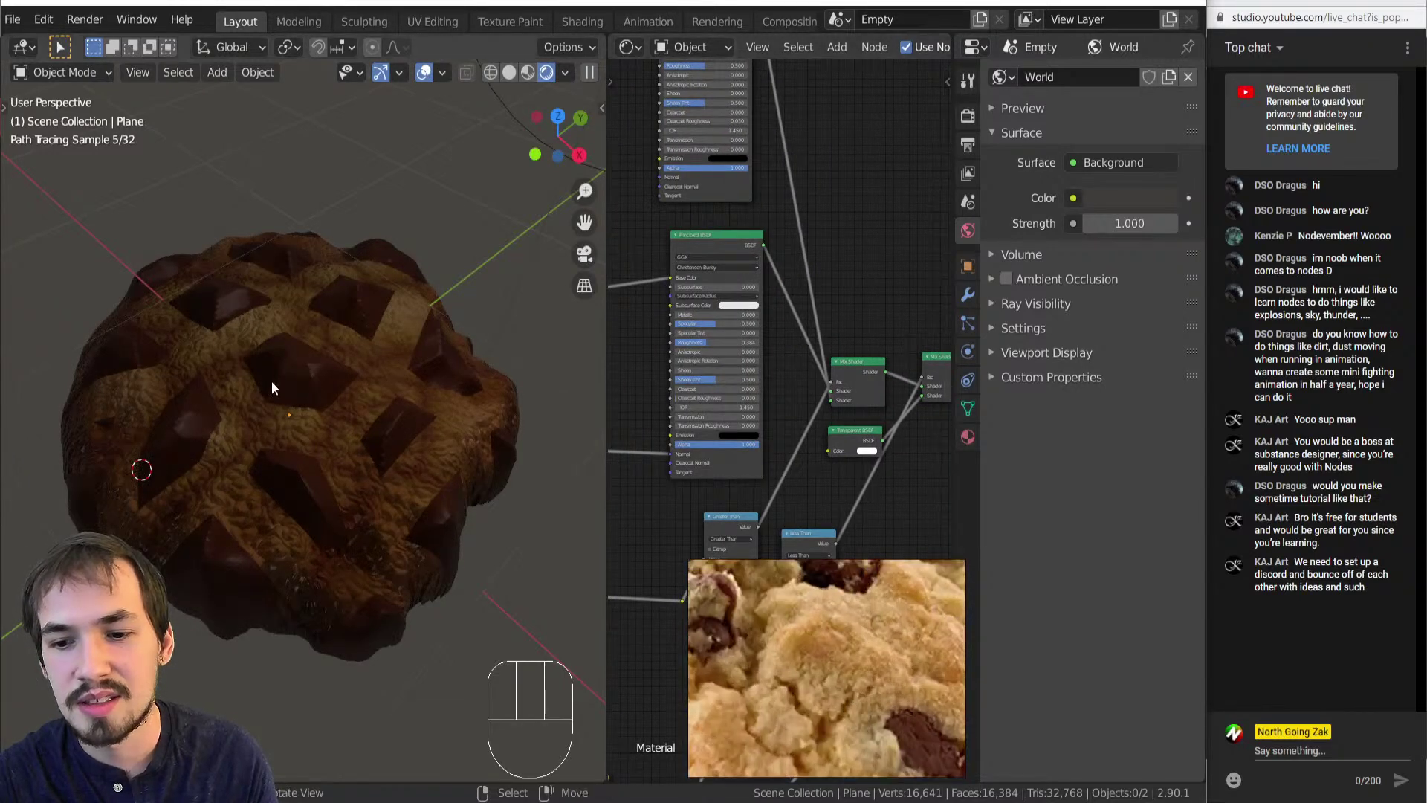
pyautogui.moveTo(637, 427); pyautogui.dragTo(907, 503, button='middle')
pyautogui.scroll(5, 756, 461)
pyautogui.moveTo(766, 455); pyautogui.dragTo(929, 372, button='middle')
pyautogui.scroll(1, 719, 436)
pyautogui.scroll(2, 720, 497)
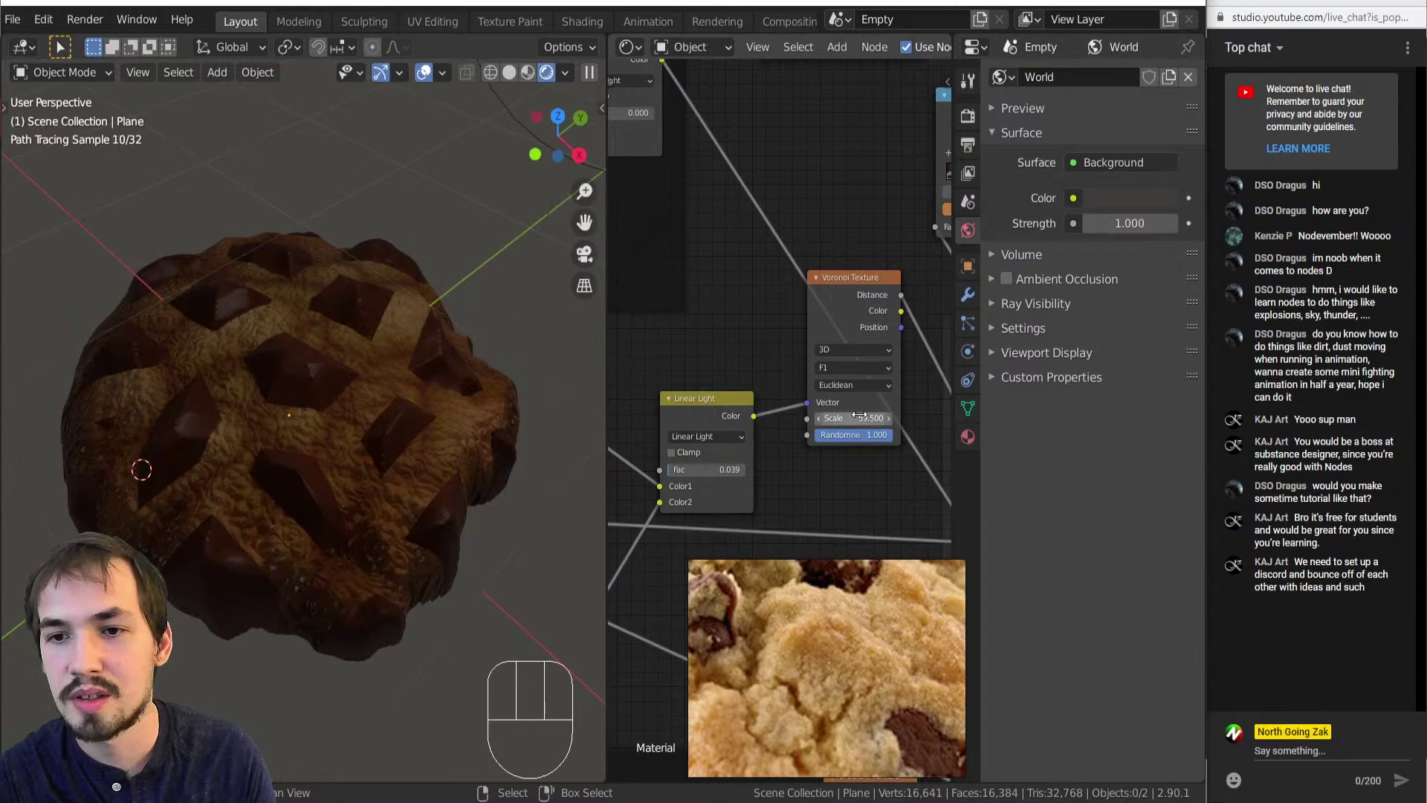
pyautogui.scroll(-8, 833, 394)
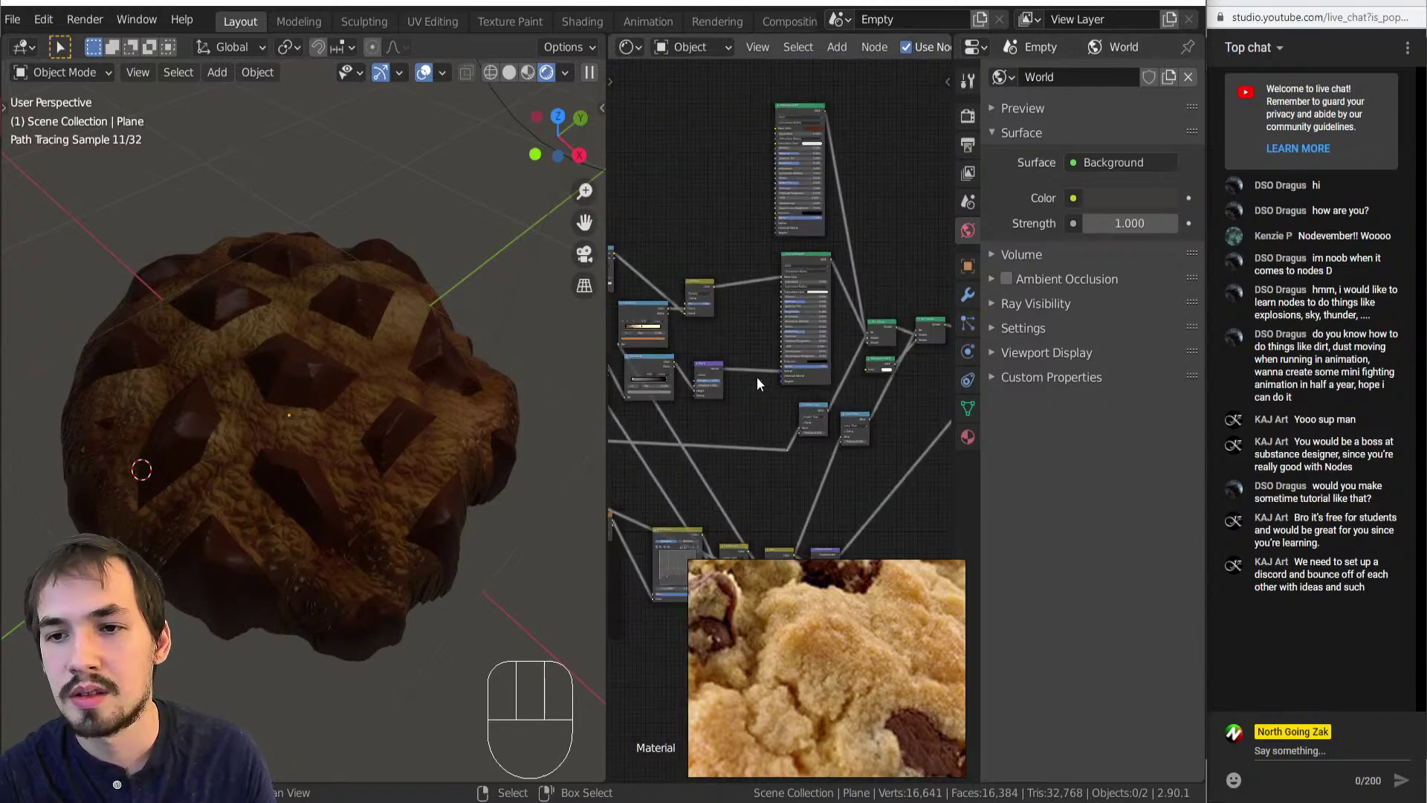
pyautogui.scroll(-1, 757, 377)
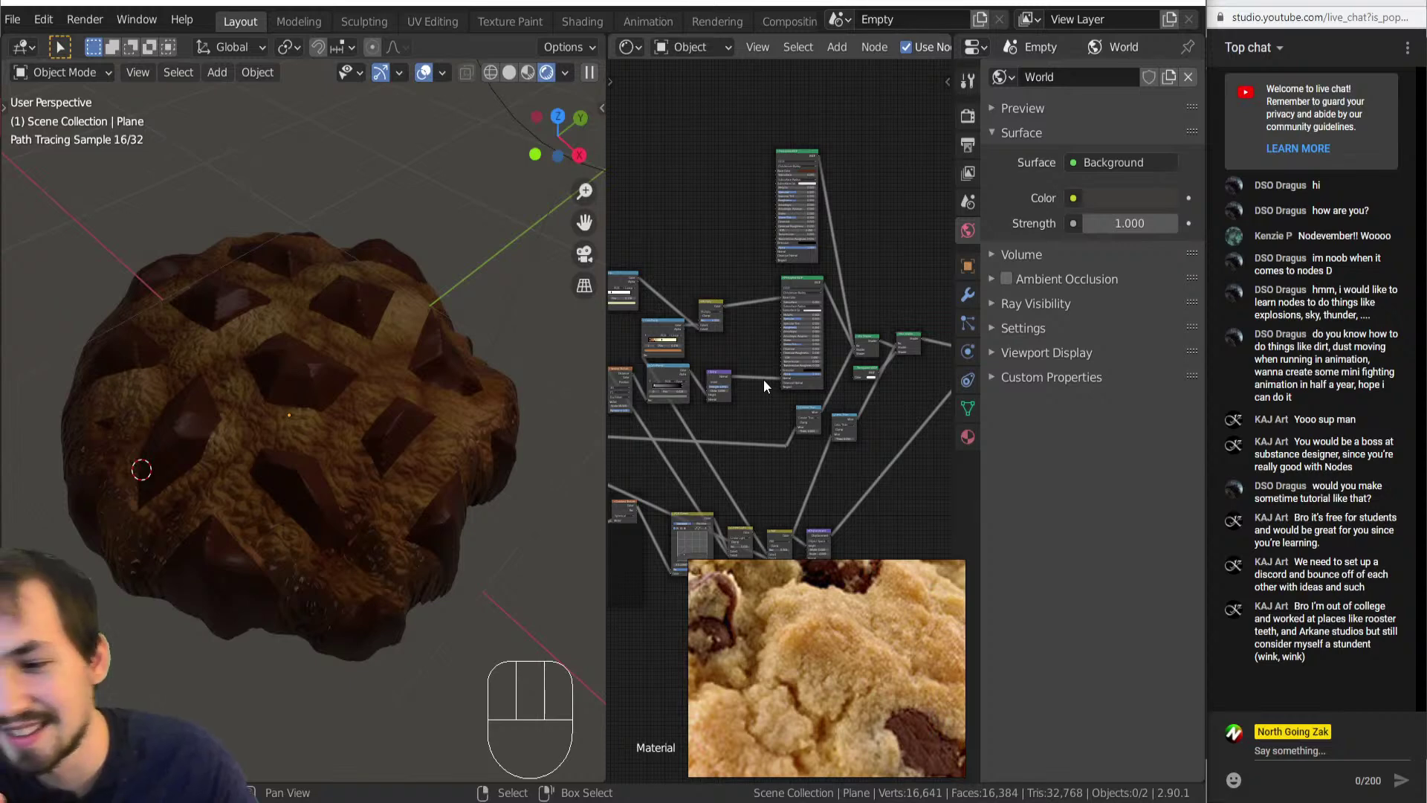
# Move the Voronoi Texture node down so it sits nearer to the level of its Linear Light node.
pyautogui.scroll(4, 764, 379)
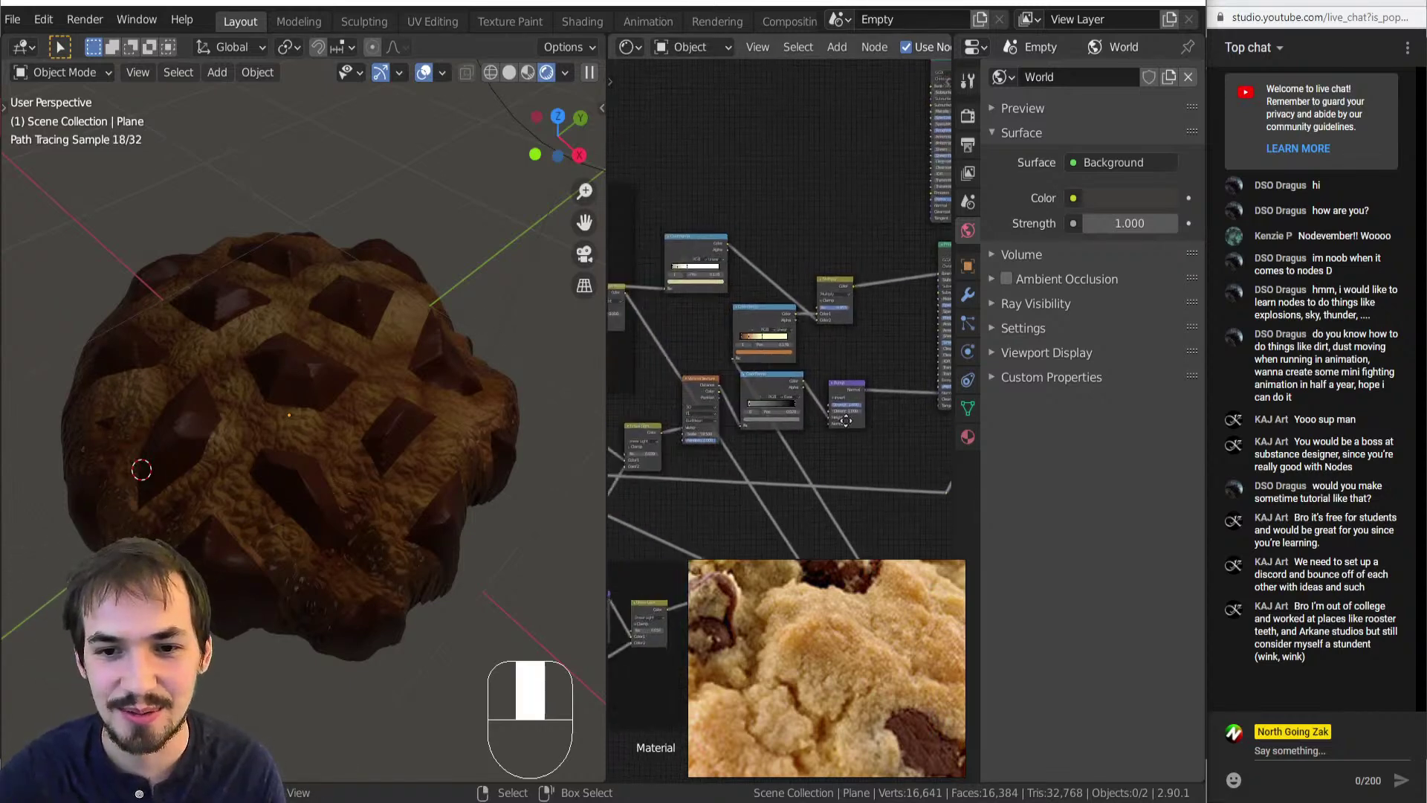
pyautogui.scroll(3, 772, 426)
pyautogui.moveTo(783, 384); pyautogui.dragTo(771, 434)
pyautogui.scroll(-6, 771, 434)
pyautogui.moveTo(771, 432); pyautogui.dragTo(773, 370, button='middle')
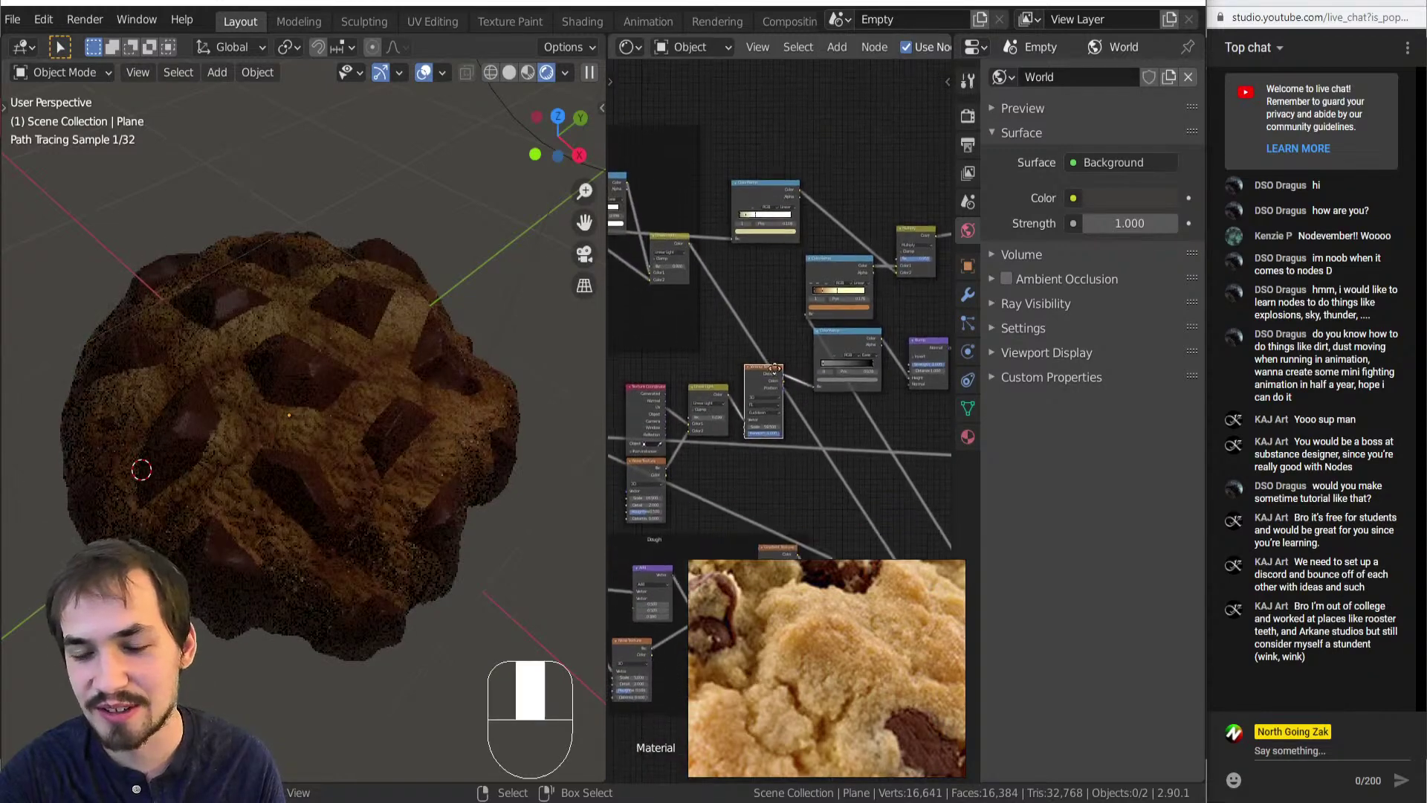
pyautogui.scroll(3, 780, 408)
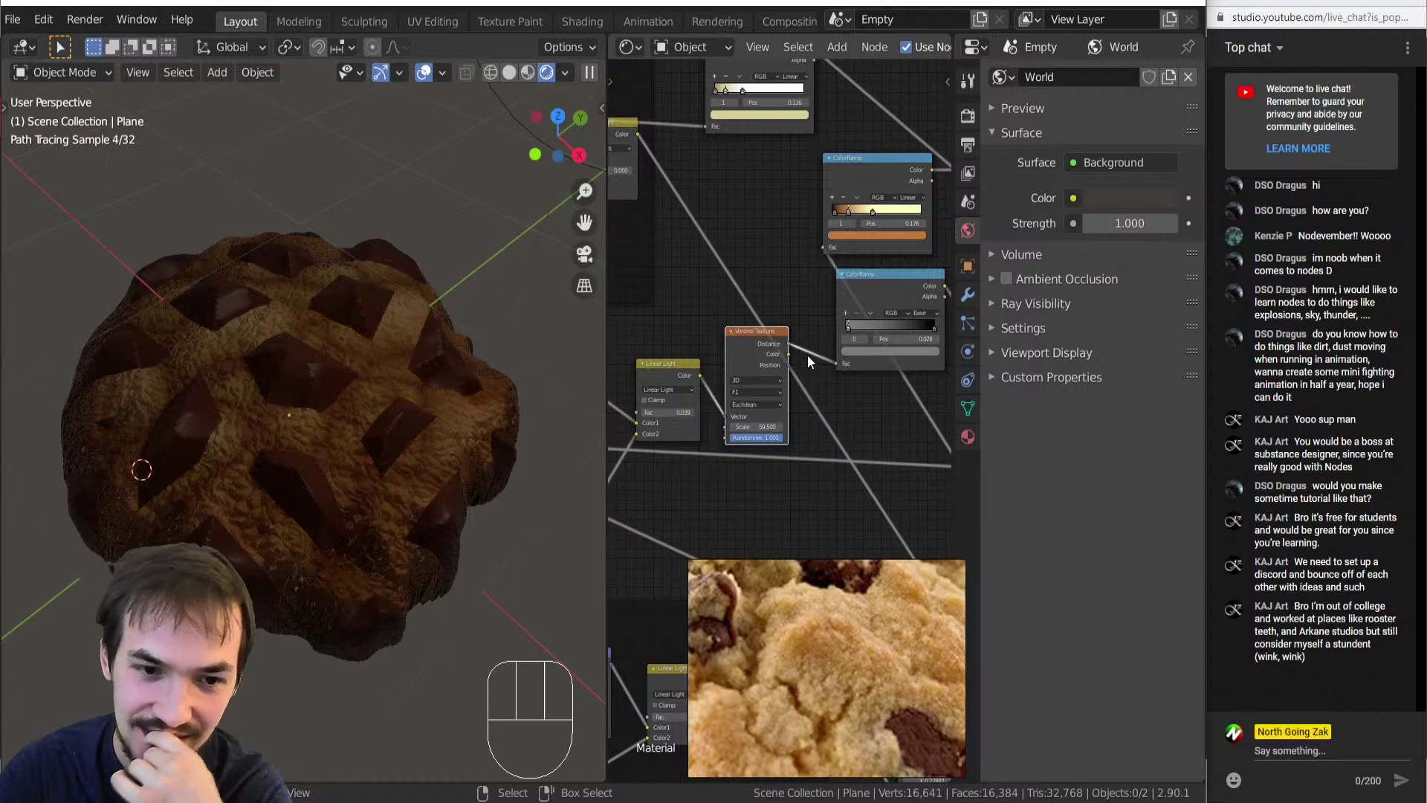
pyautogui.scroll(-4, 742, 354)
pyautogui.moveTo(678, 427); pyautogui.dragTo(773, 420, button='middle')
pyautogui.scroll(8, 781, 409)
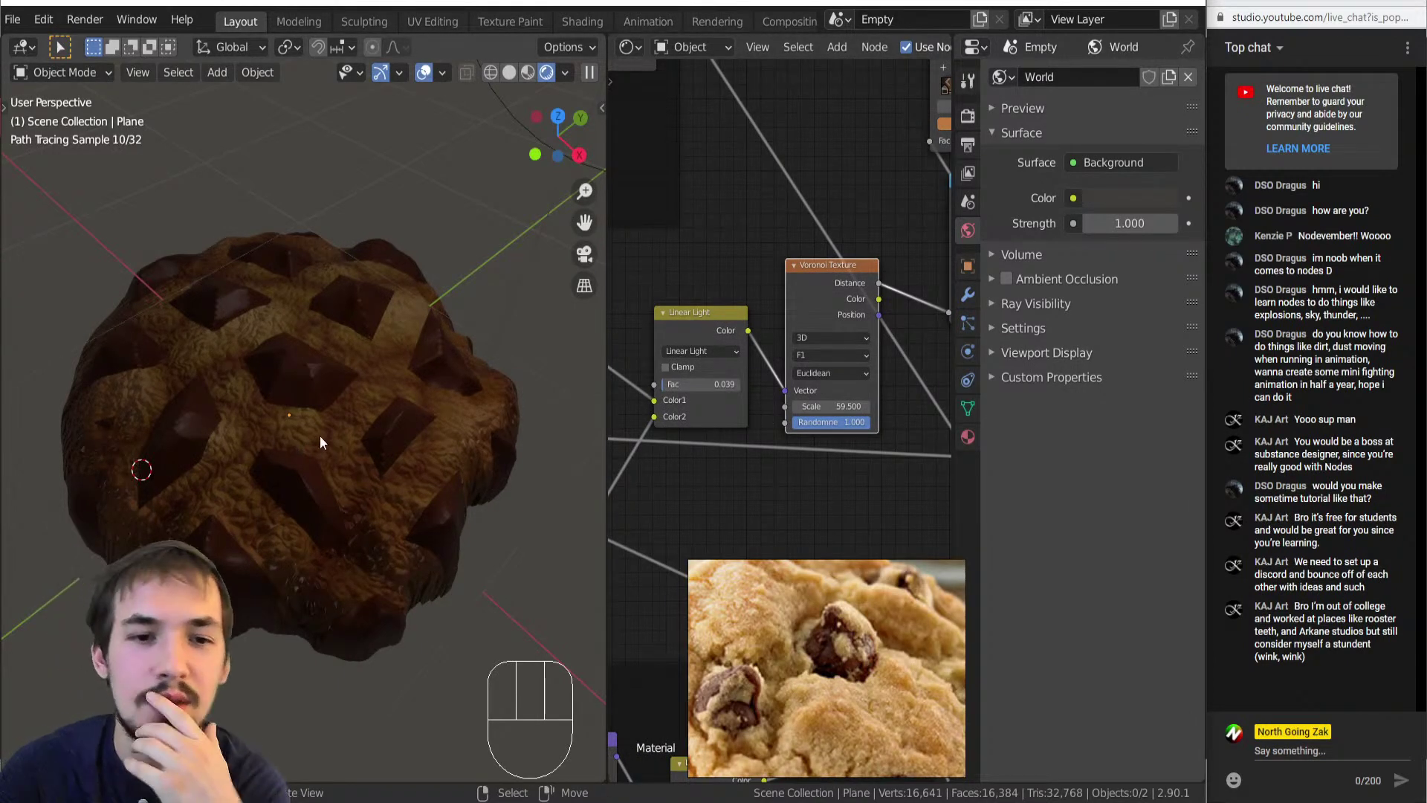
# Try a Subsurface value of 0.046 on the chocolate chips' Principled BSDF and undo it.
pyautogui.scroll(-4, 321, 437)
pyautogui.moveTo(810, 392); pyautogui.dragTo(876, 669, button='middle')
pyautogui.scroll(-3, 669, 364)
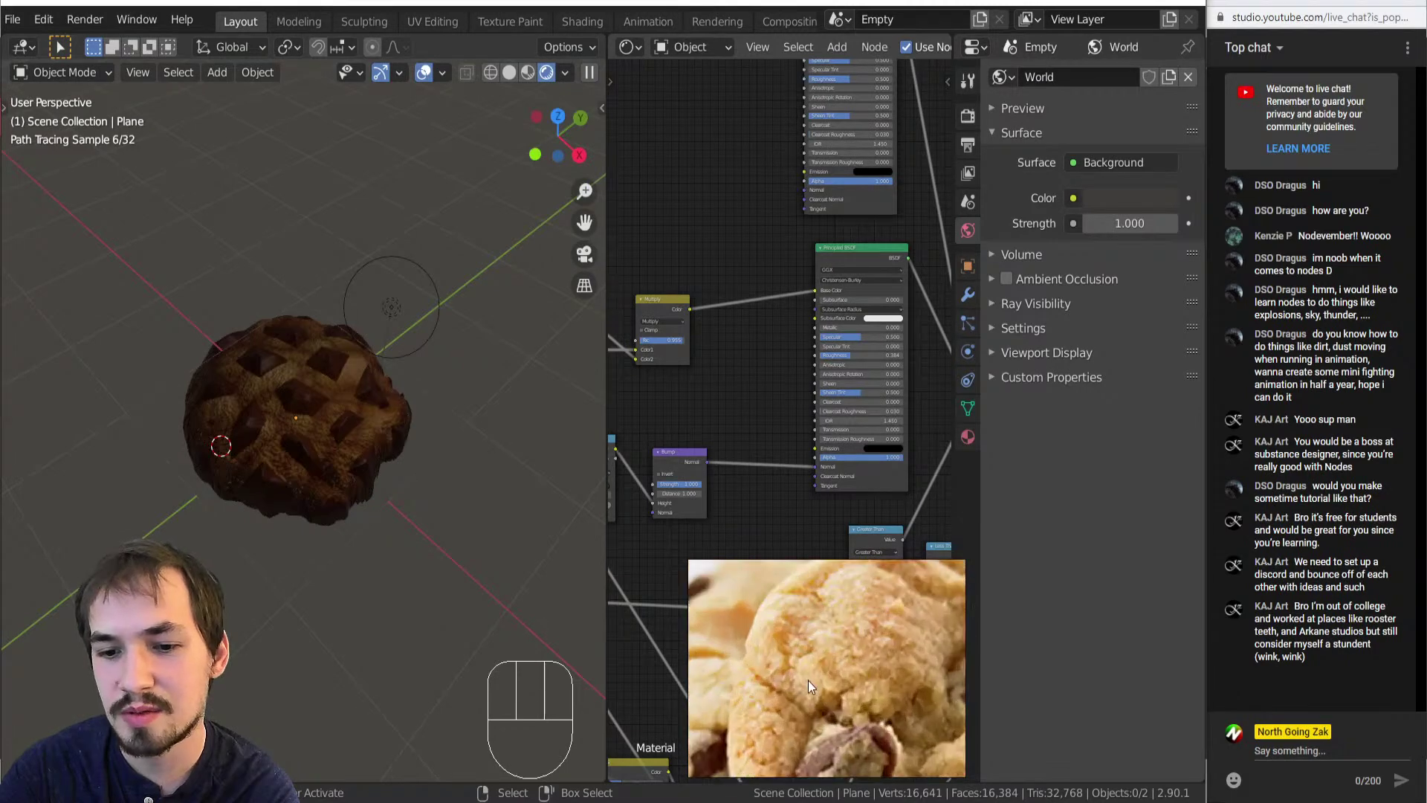
pyautogui.scroll(2, 805, 680)
pyautogui.moveTo(803, 266); pyautogui.dragTo(736, 566, button='middle')
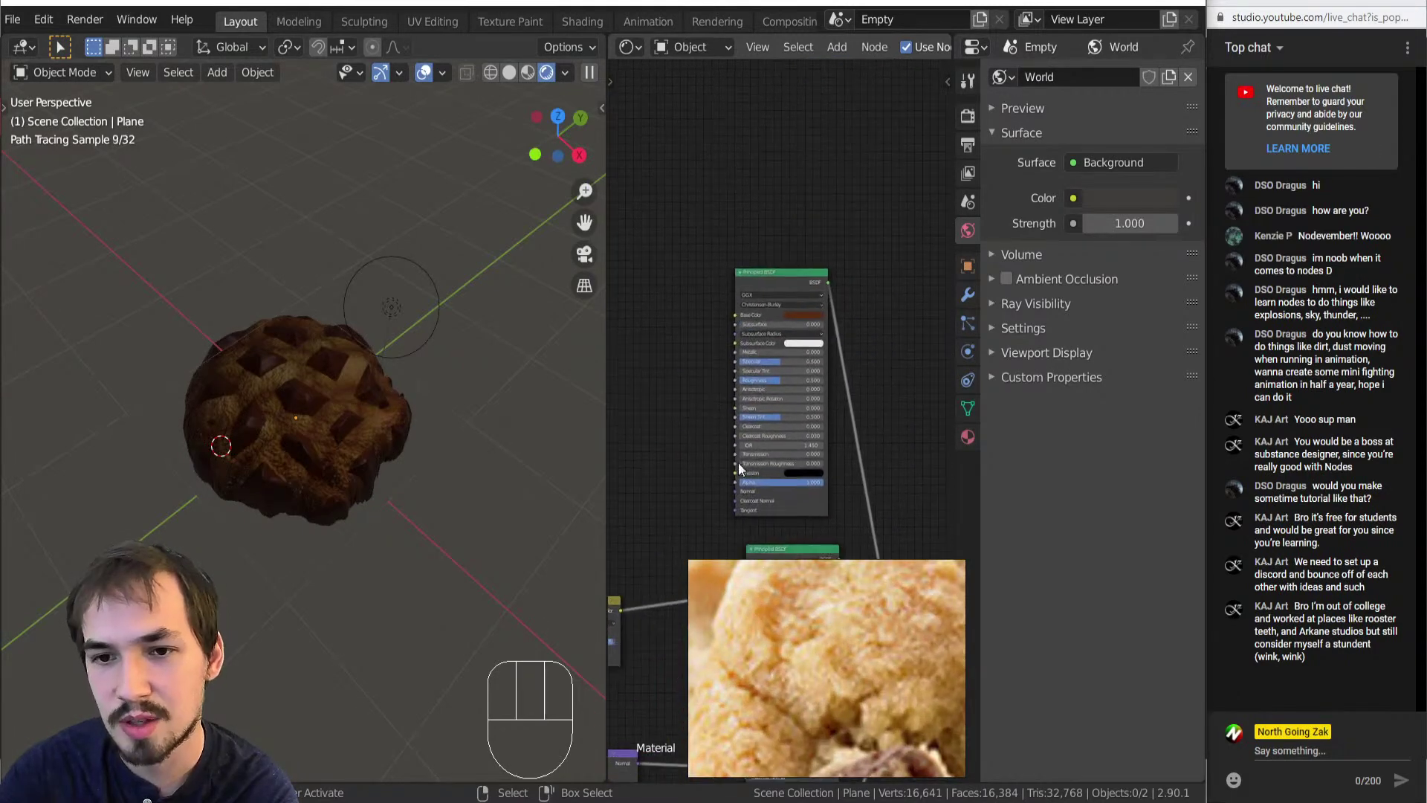
pyautogui.scroll(4, 764, 350)
pyautogui.scroll(3, 778, 246)
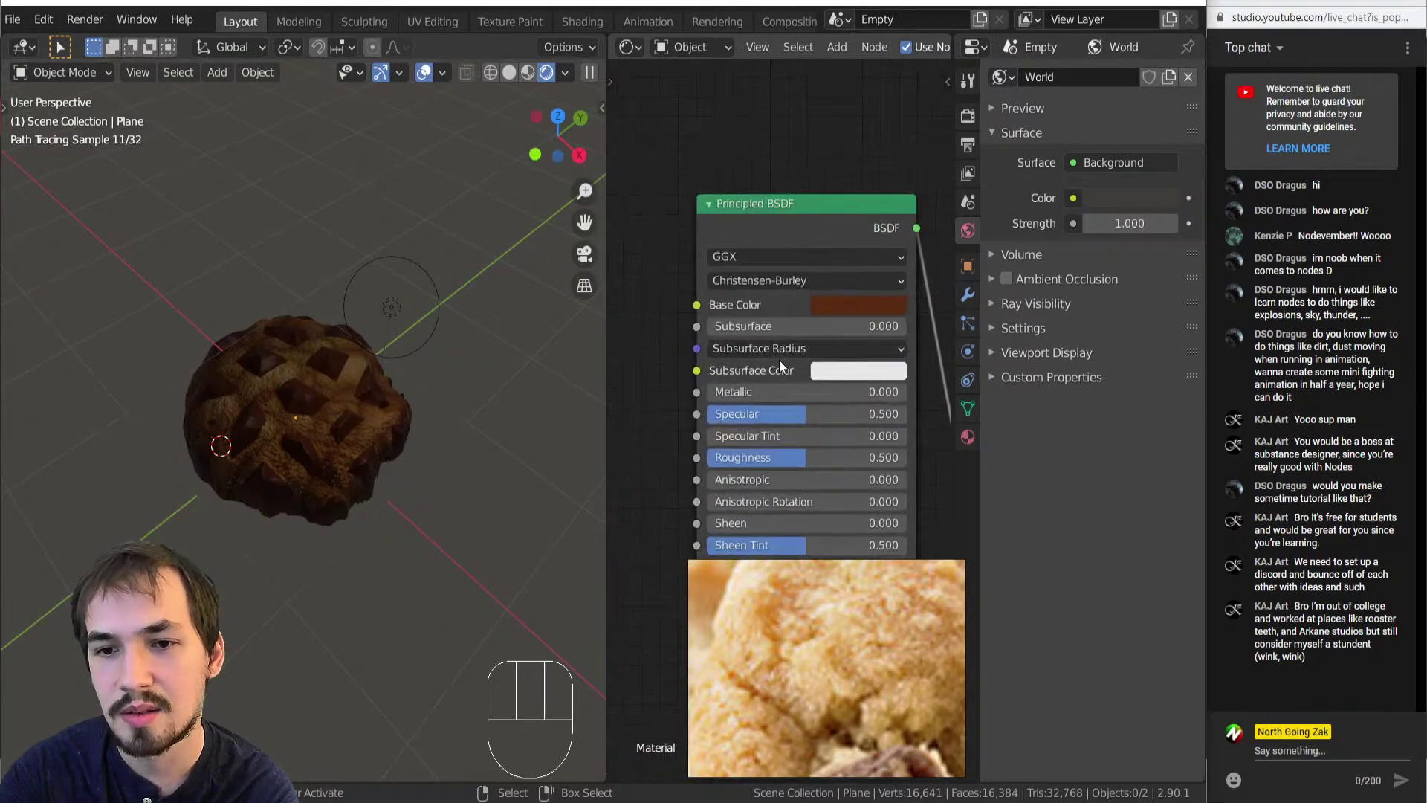
pyautogui.moveTo(772, 323)
pyautogui.mouseDown()
pyautogui.moveTo(802, 323)
pyautogui.moveTo(782, 323)
pyautogui.mouseUp()
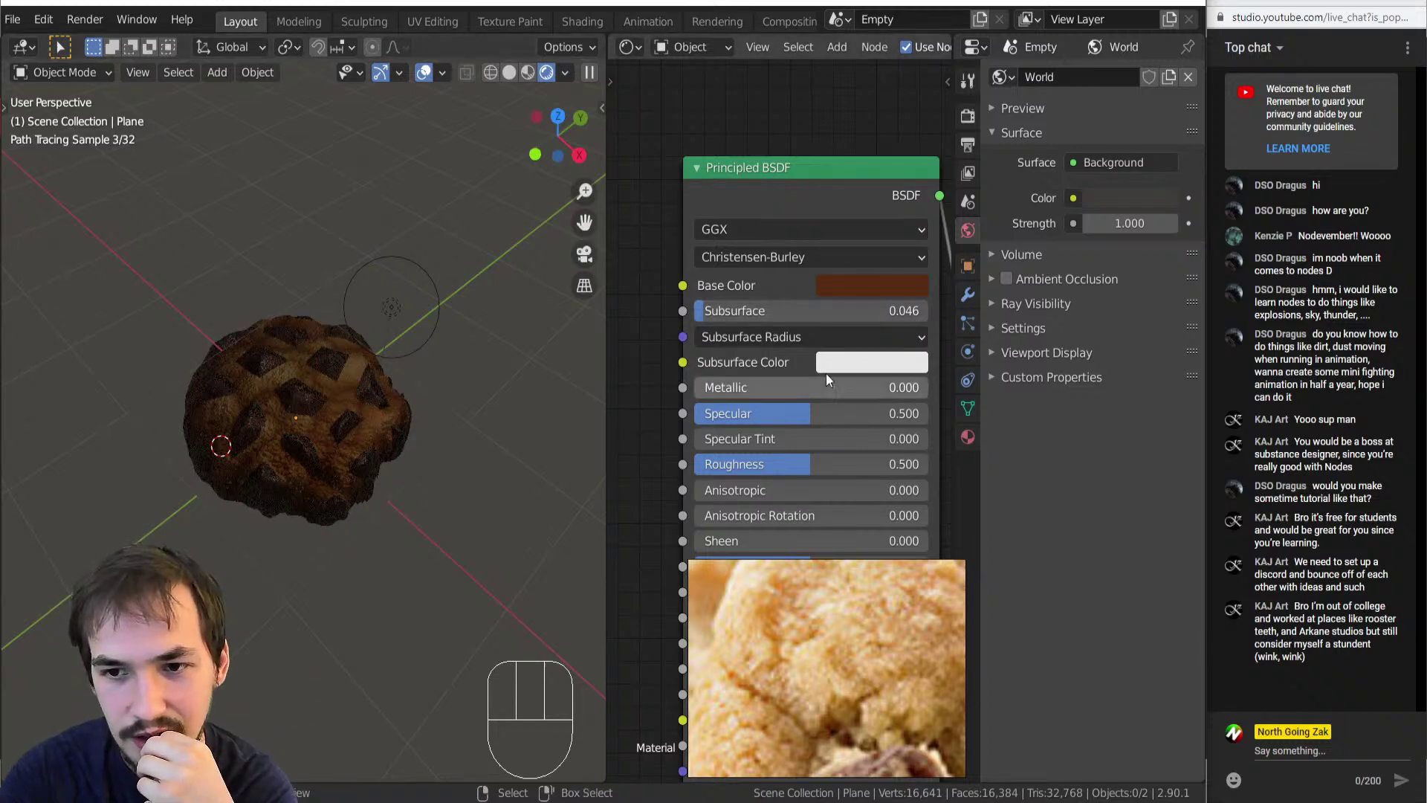
pyautogui.press('ctrl')
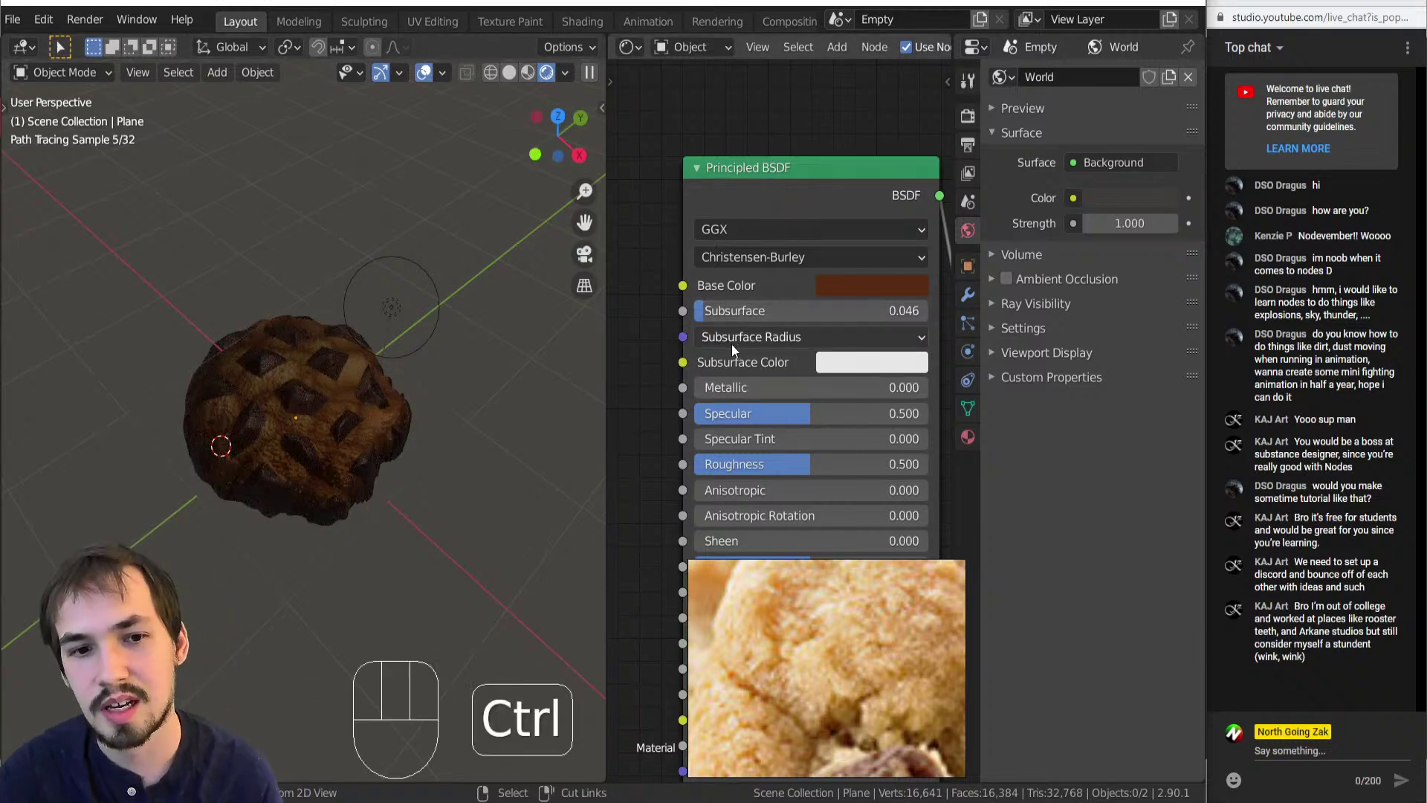
pyautogui.hotkey('ctrl', 'z')
# Set the dough Principled BSDF's Subsurface to 0.204 and its Subsurface Color to a pale cream.
pyautogui.scroll(-3, 735, 349)
pyautogui.scroll(4, 825, 361)
pyautogui.moveTo(743, 267); pyautogui.dragTo(785, 267)
pyautogui.click(858, 324)
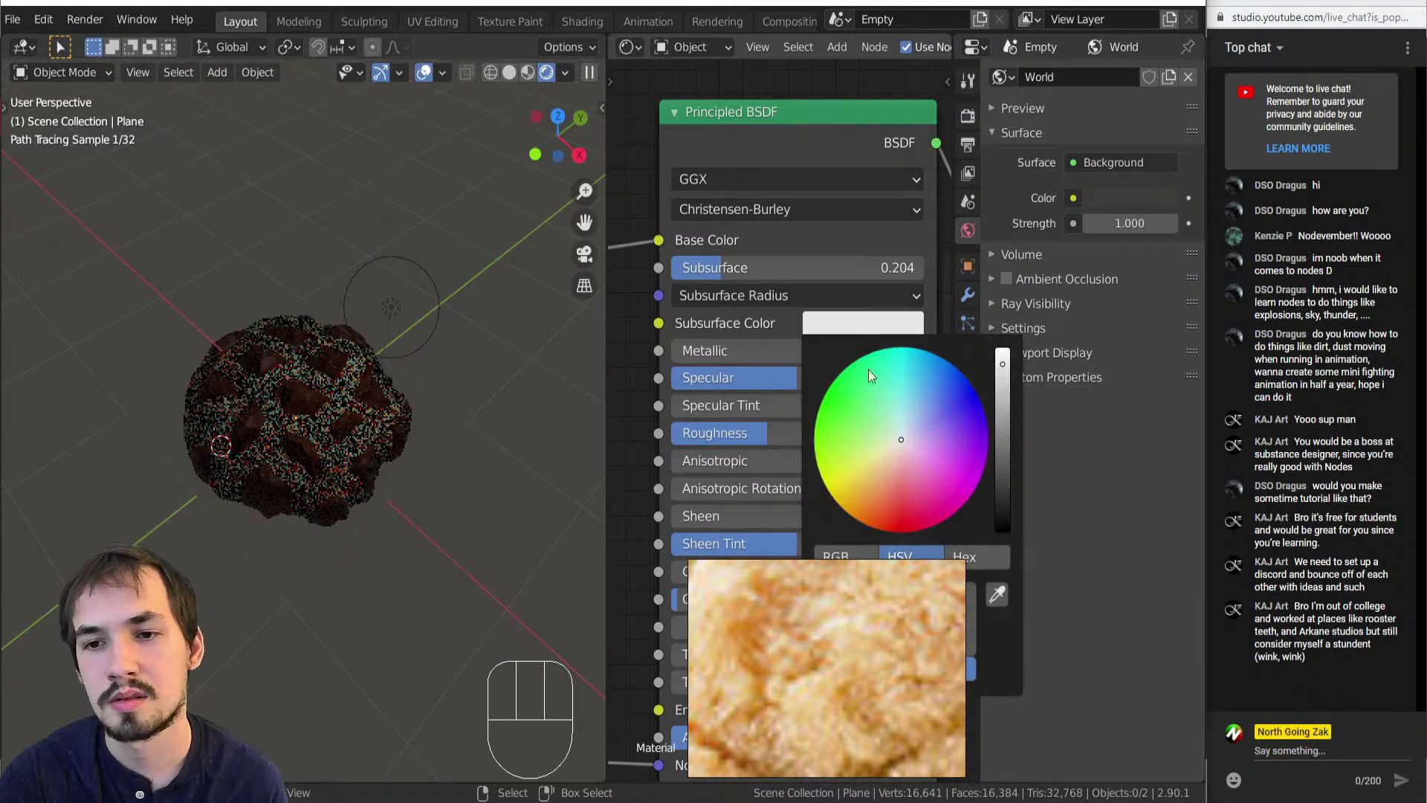
pyautogui.click(889, 455)
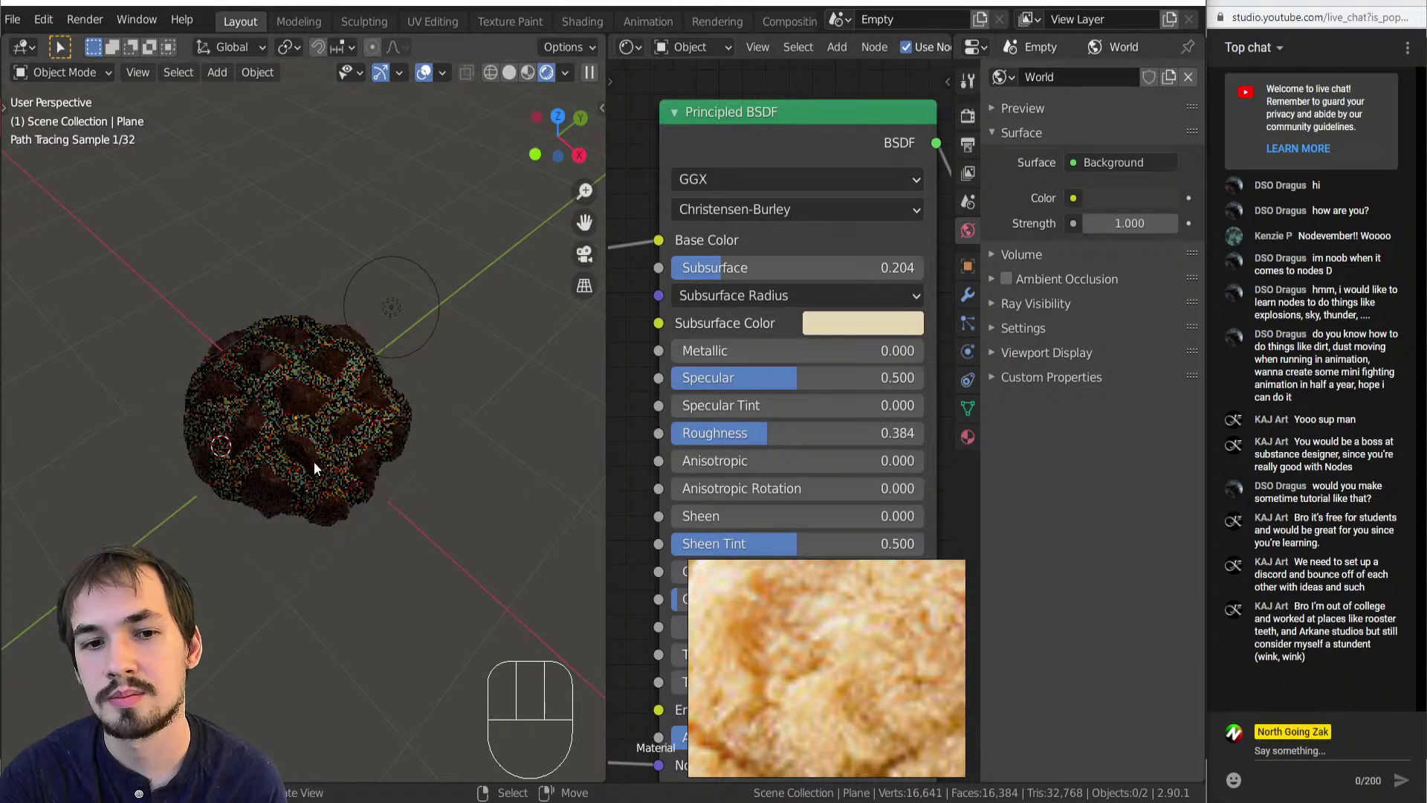
# Inspect the dough up close and set the first Subsurface Radius value of its Principled BSDF to 0.200.
pyautogui.scroll(5, 313, 465)
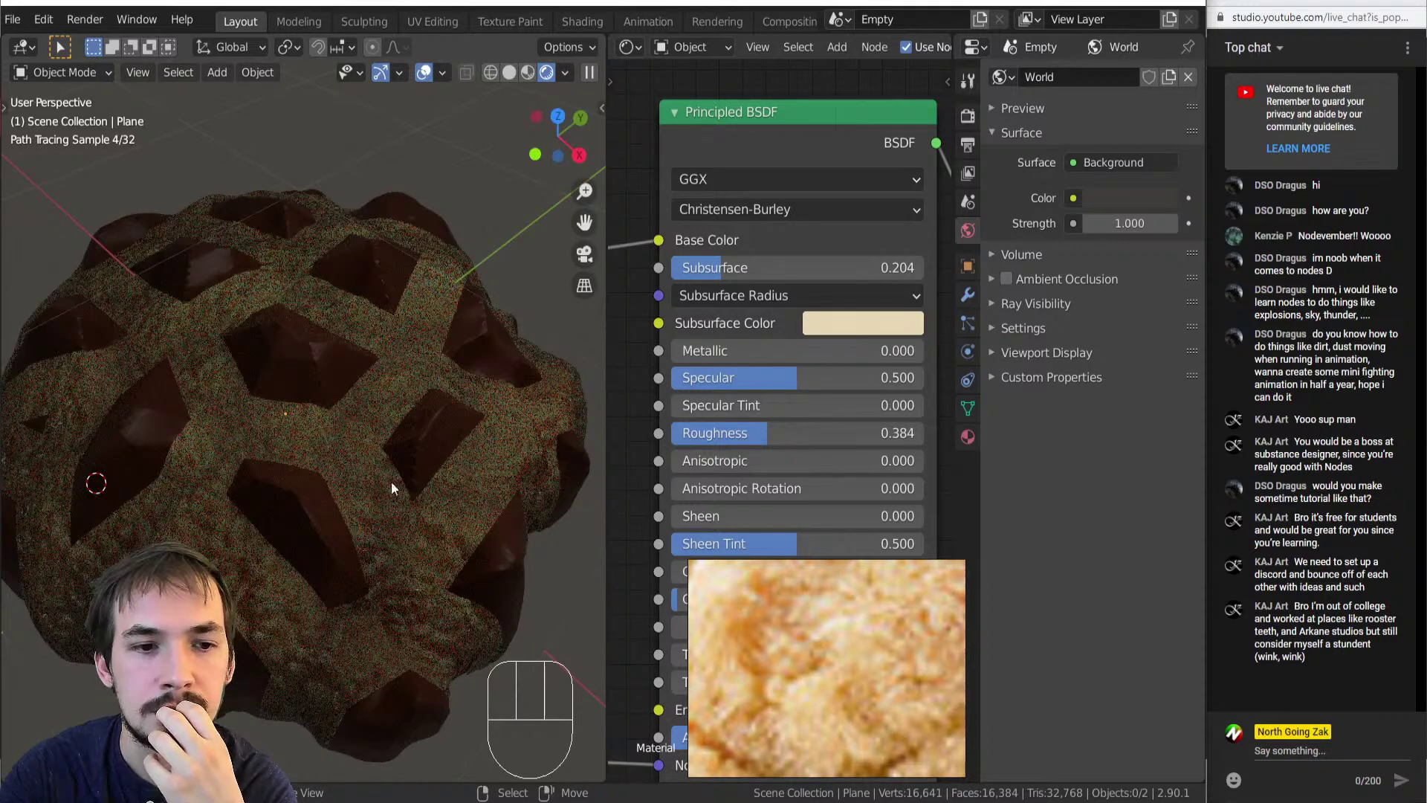
pyautogui.scroll(1, 866, 322)
pyautogui.click(856, 319)
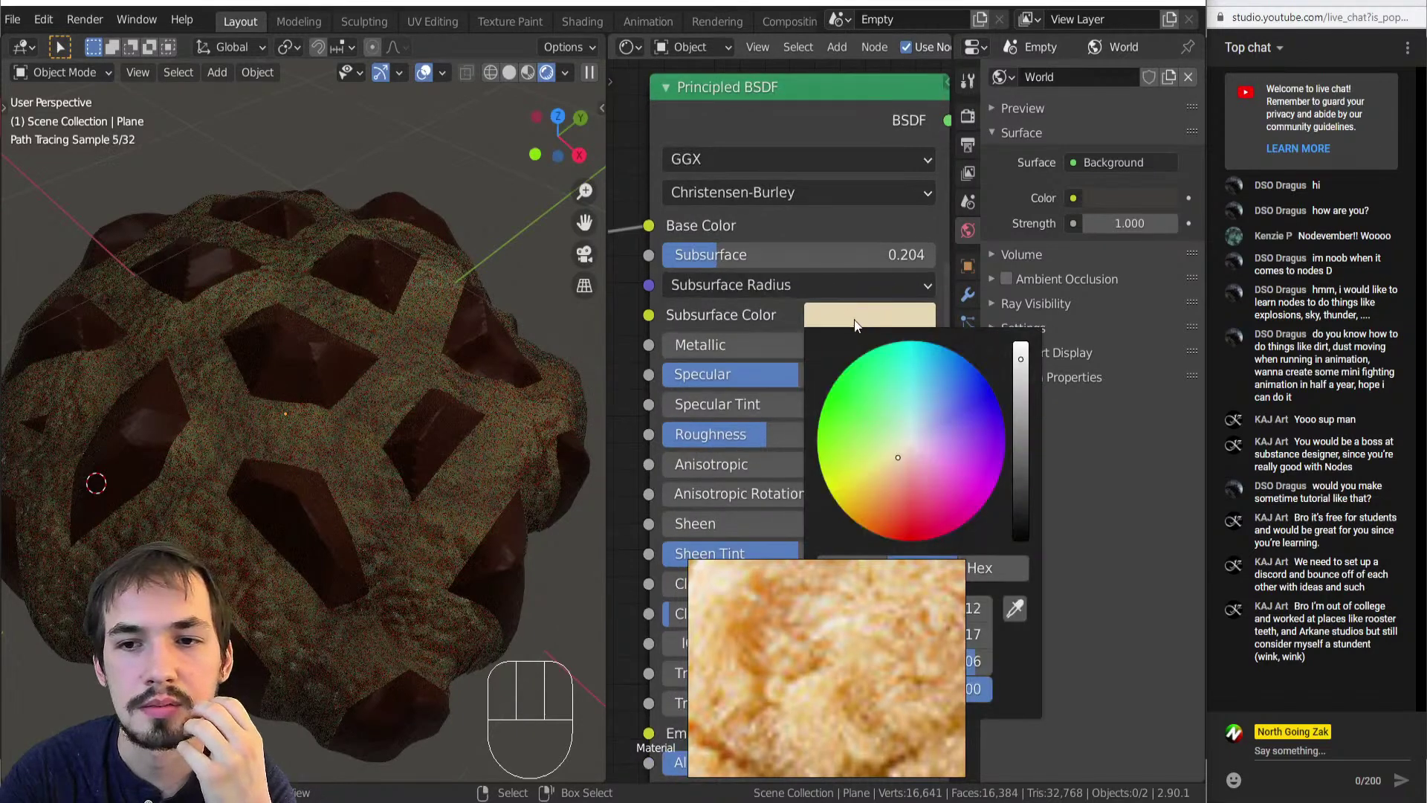
pyautogui.click(698, 284)
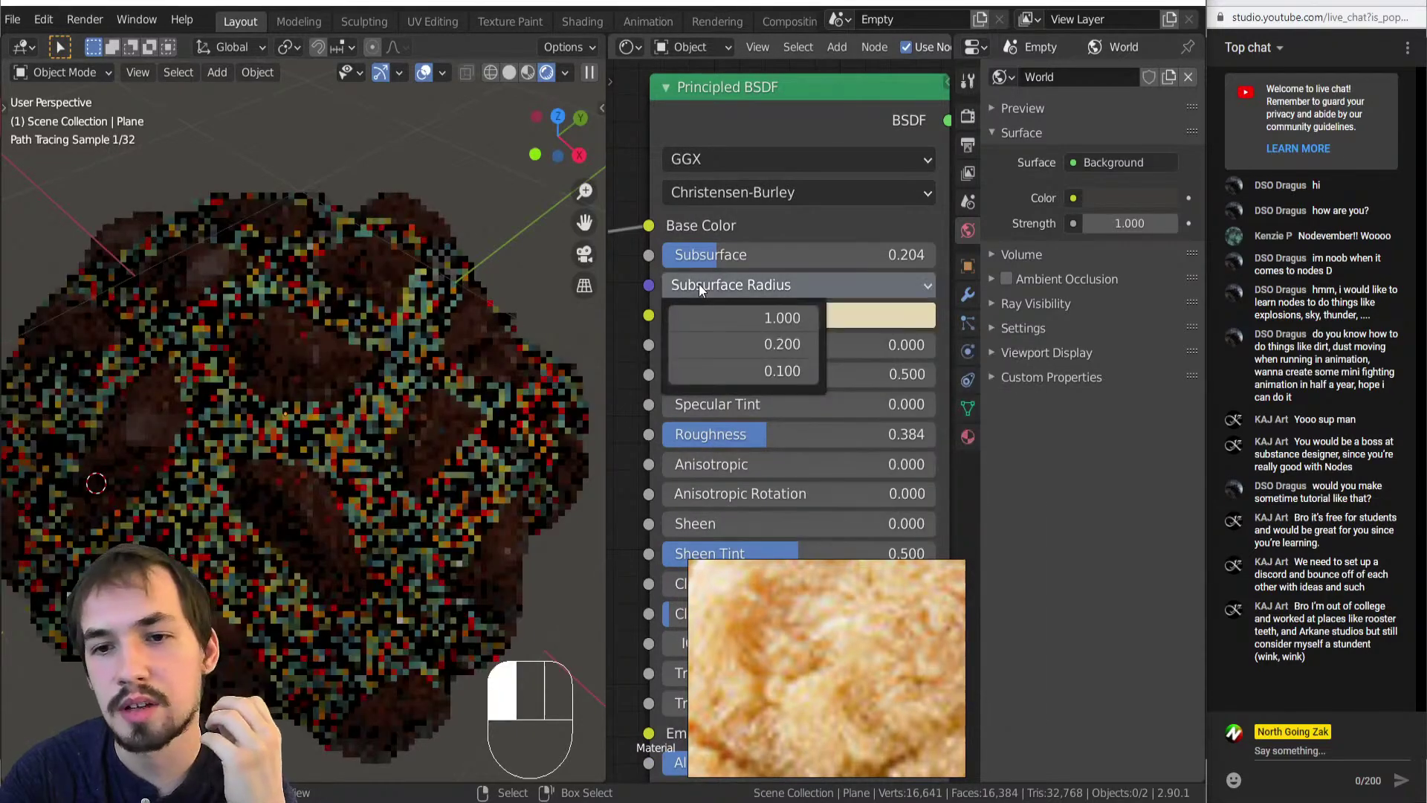
pyautogui.click(720, 320)
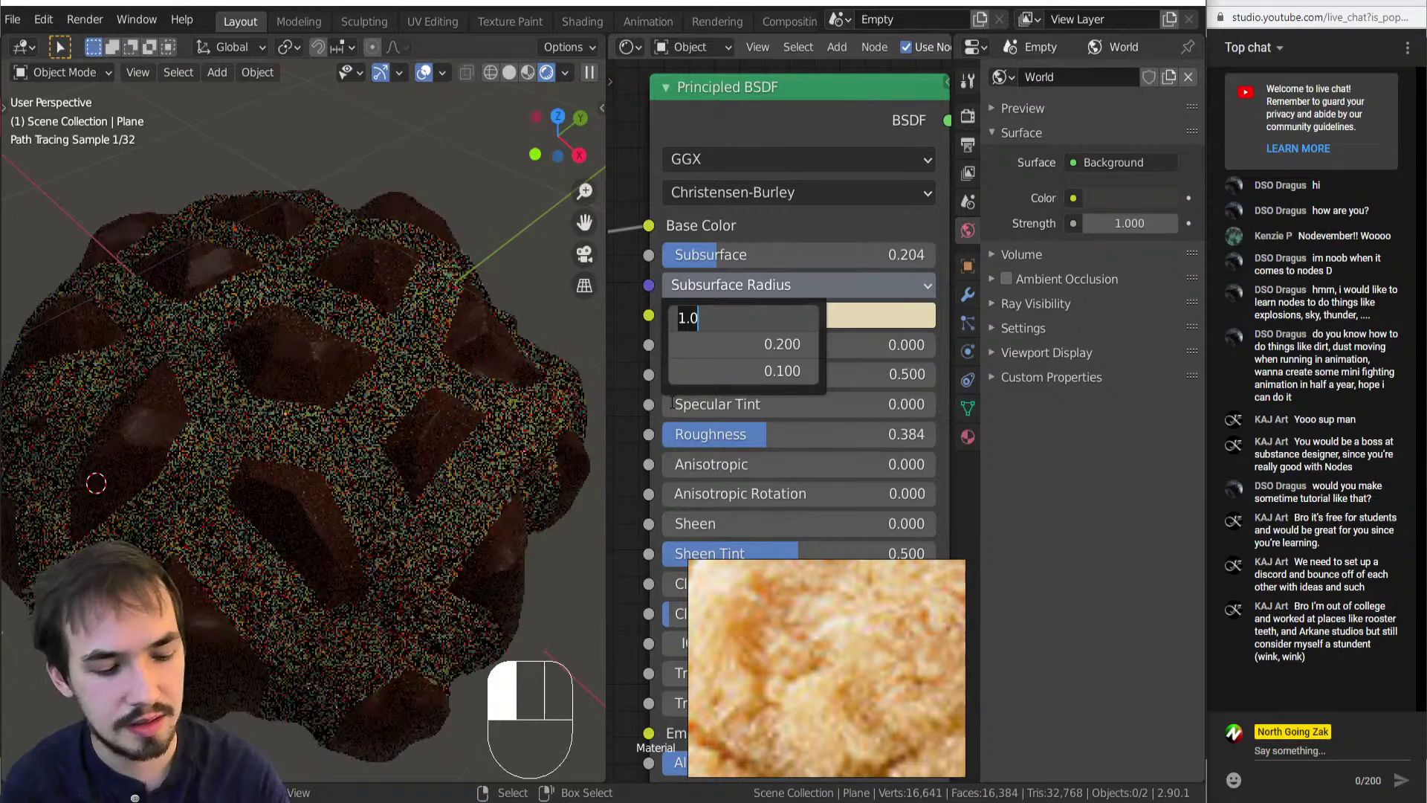
pyautogui.write('.2')
pyautogui.press('Tab')
# Set the third Subsurface Radius value of the dough's Principled BSDF to 0.200.
pyautogui.press('Tab')
pyautogui.write('2')
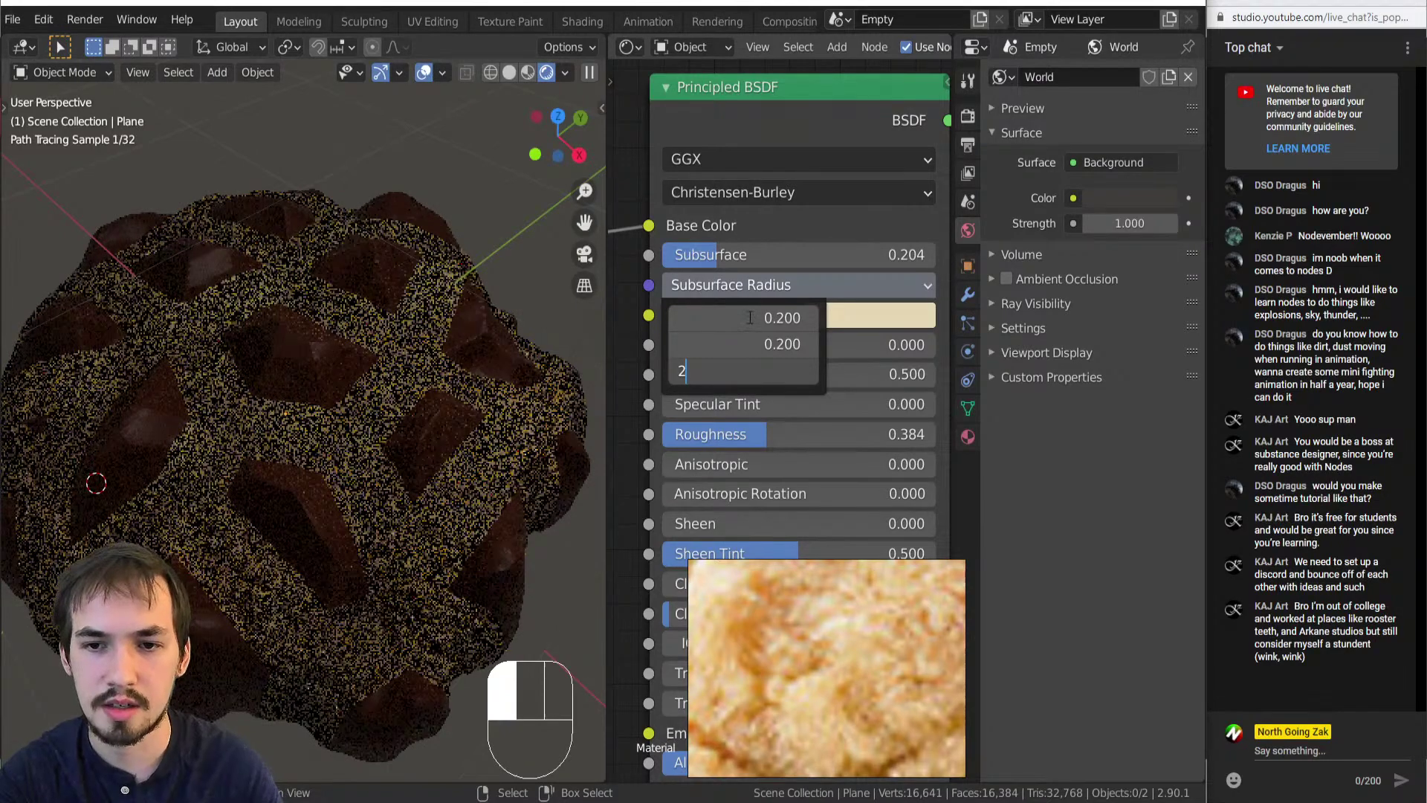
pyautogui.press('Return')
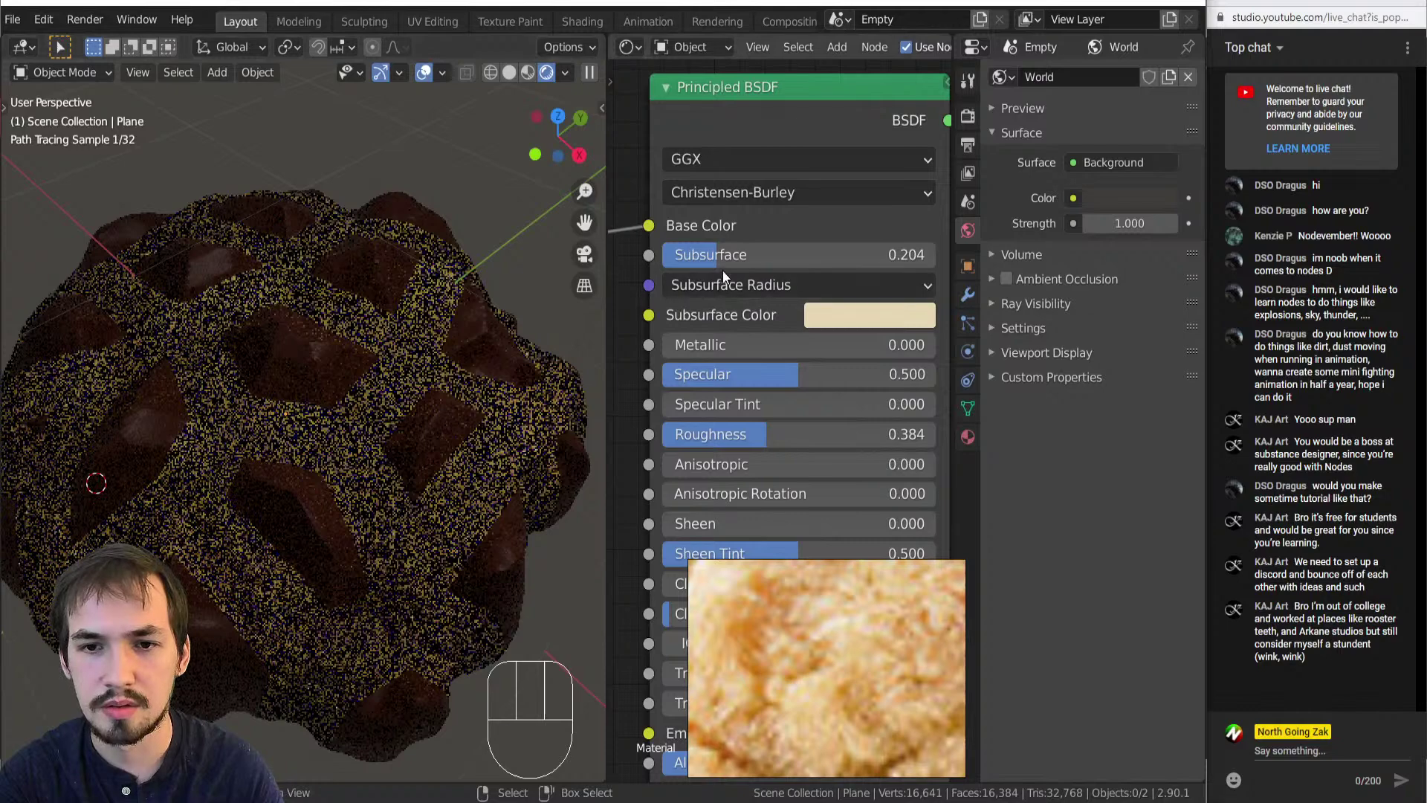
pyautogui.click(718, 290)
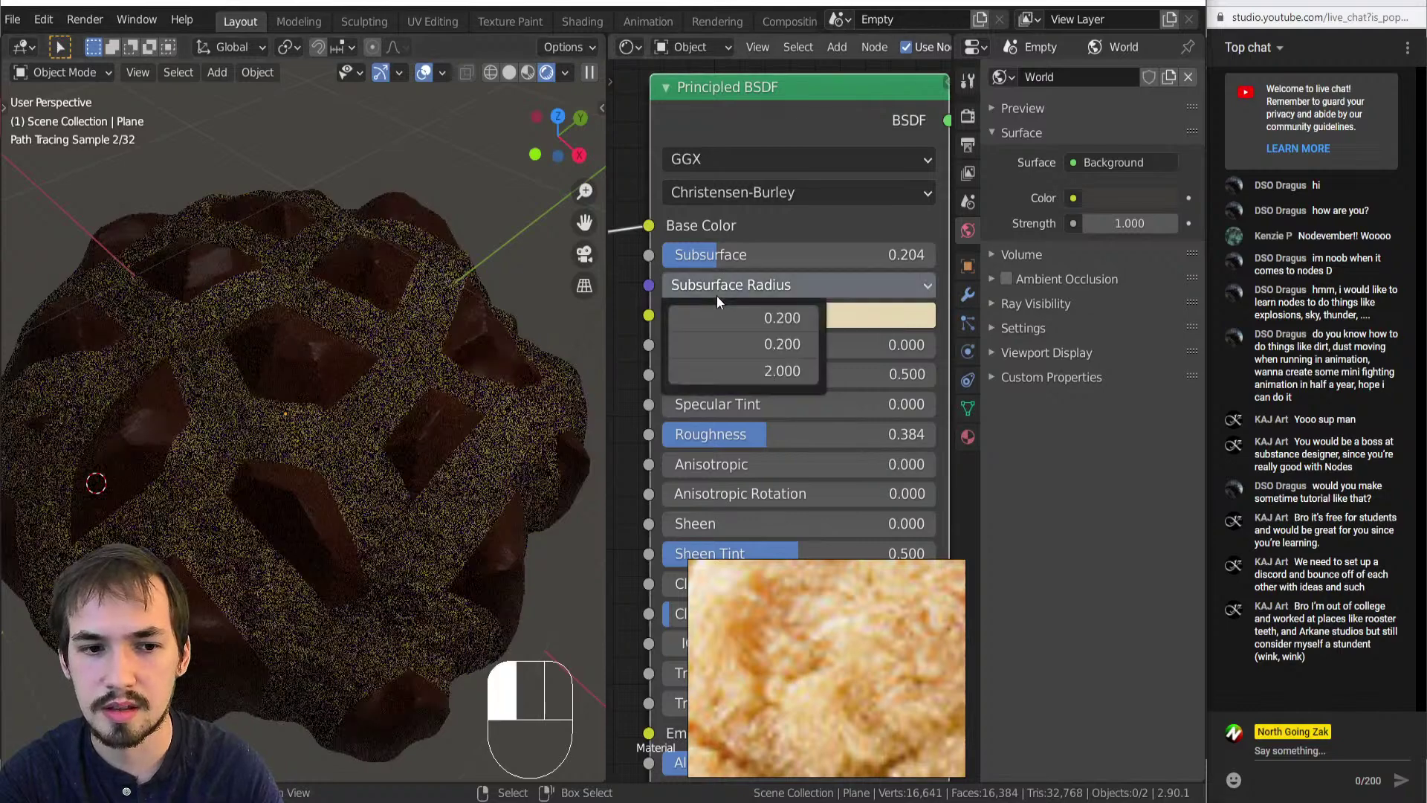
pyautogui.click(720, 371)
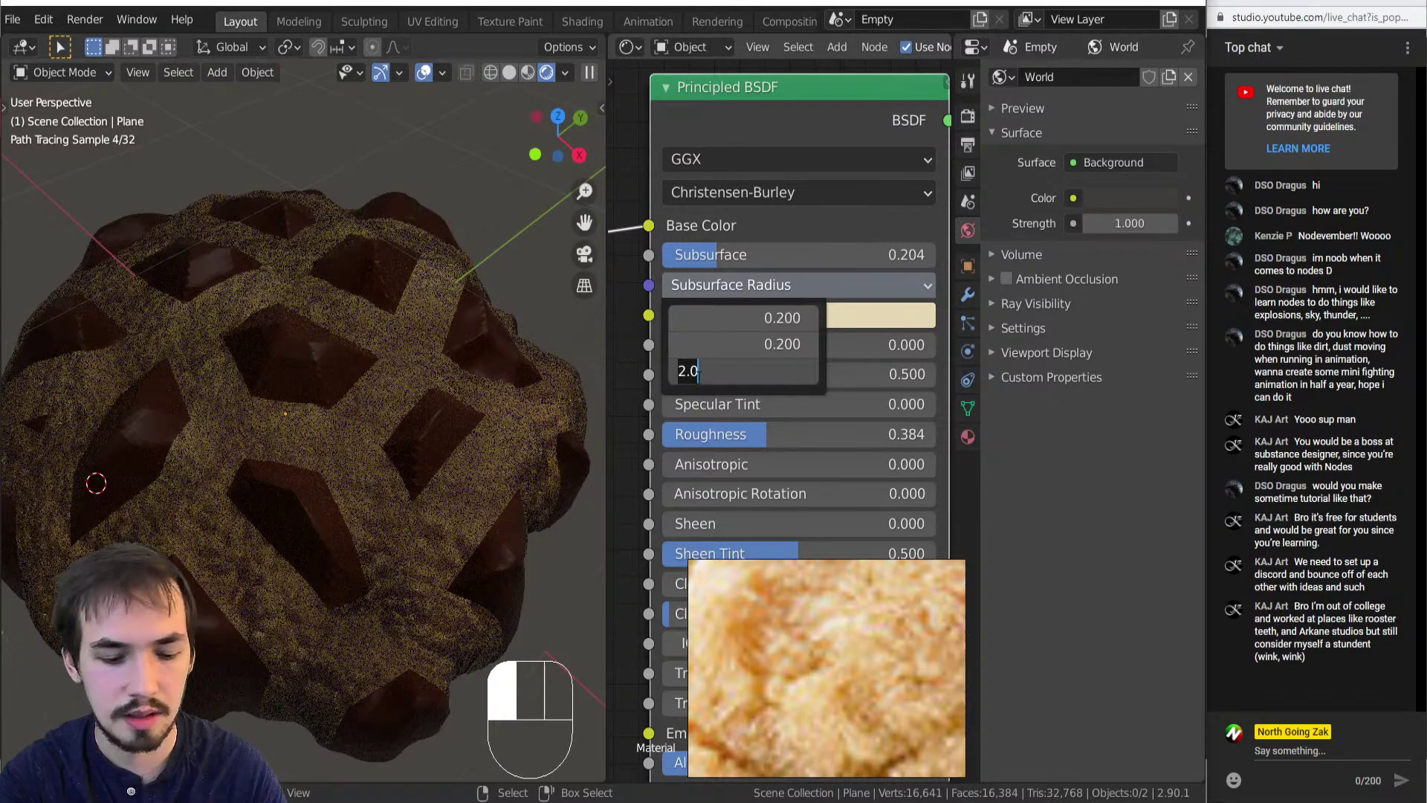
pyautogui.press('Return')
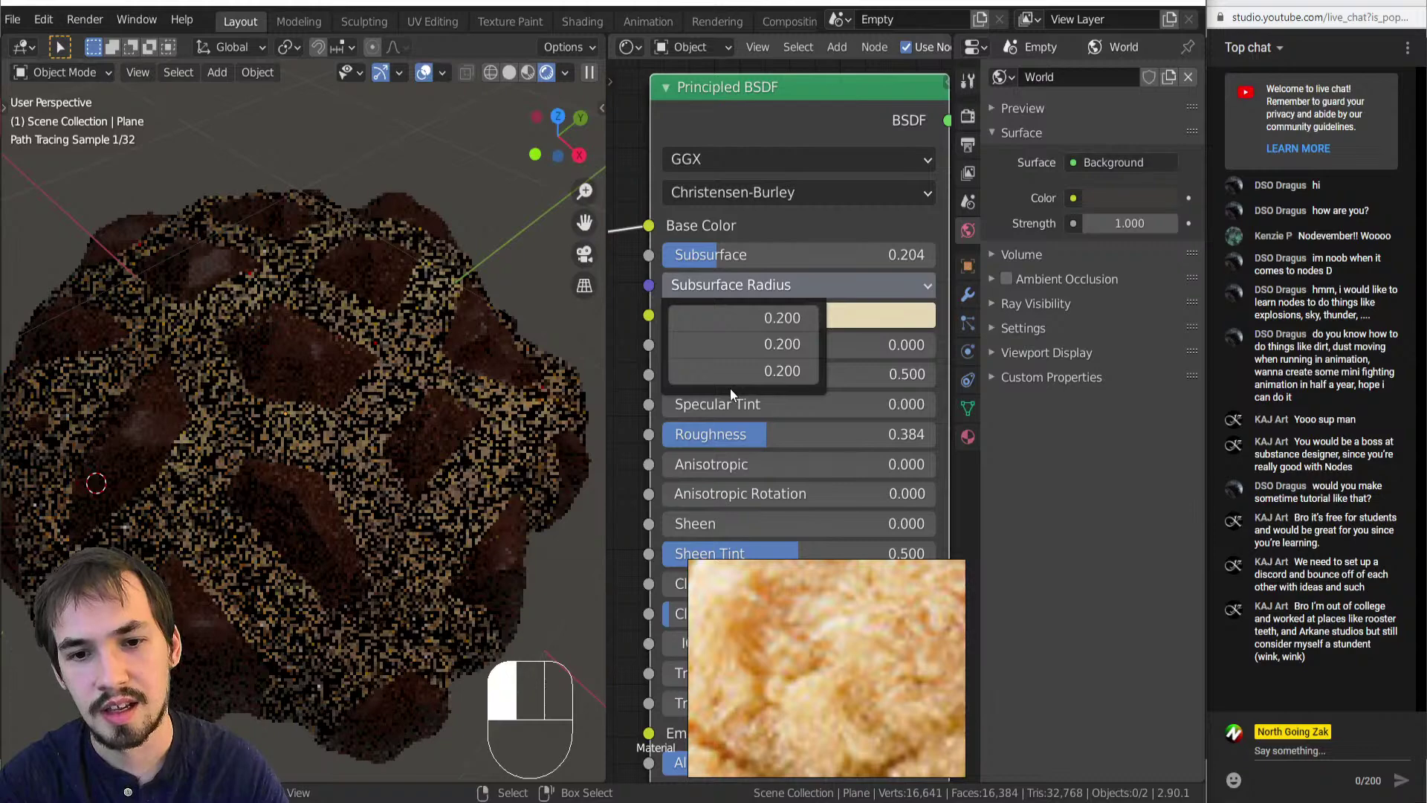
pyautogui.click(719, 395)
# Set the first Subsurface Radius value of the dough's Principled BSDF to 0.2 and the second to 4.3.
pyautogui.click(724, 286)
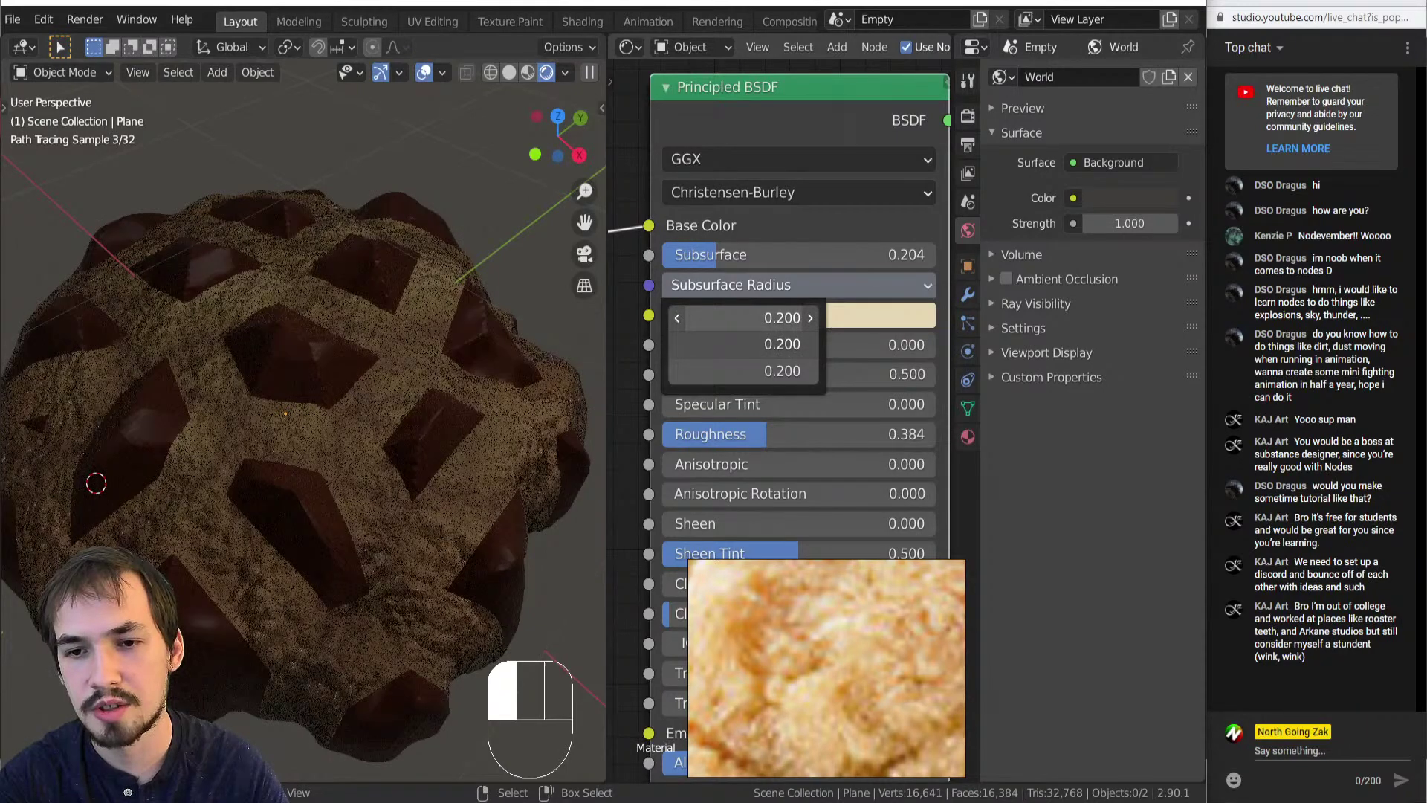
pyautogui.moveTo(706, 326); pyautogui.dragTo(767, 344)
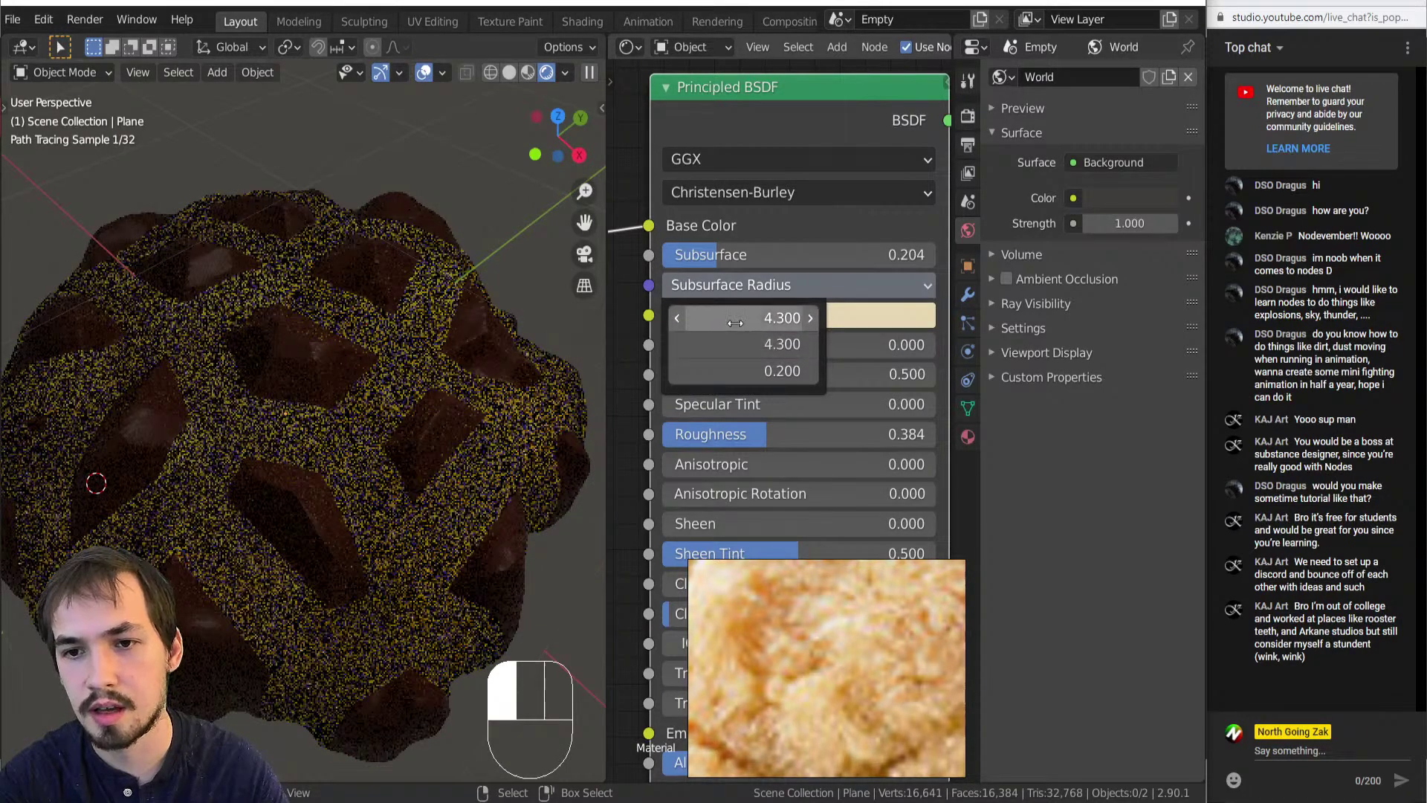
pyautogui.moveTo(741, 327); pyautogui.dragTo(741, 327)
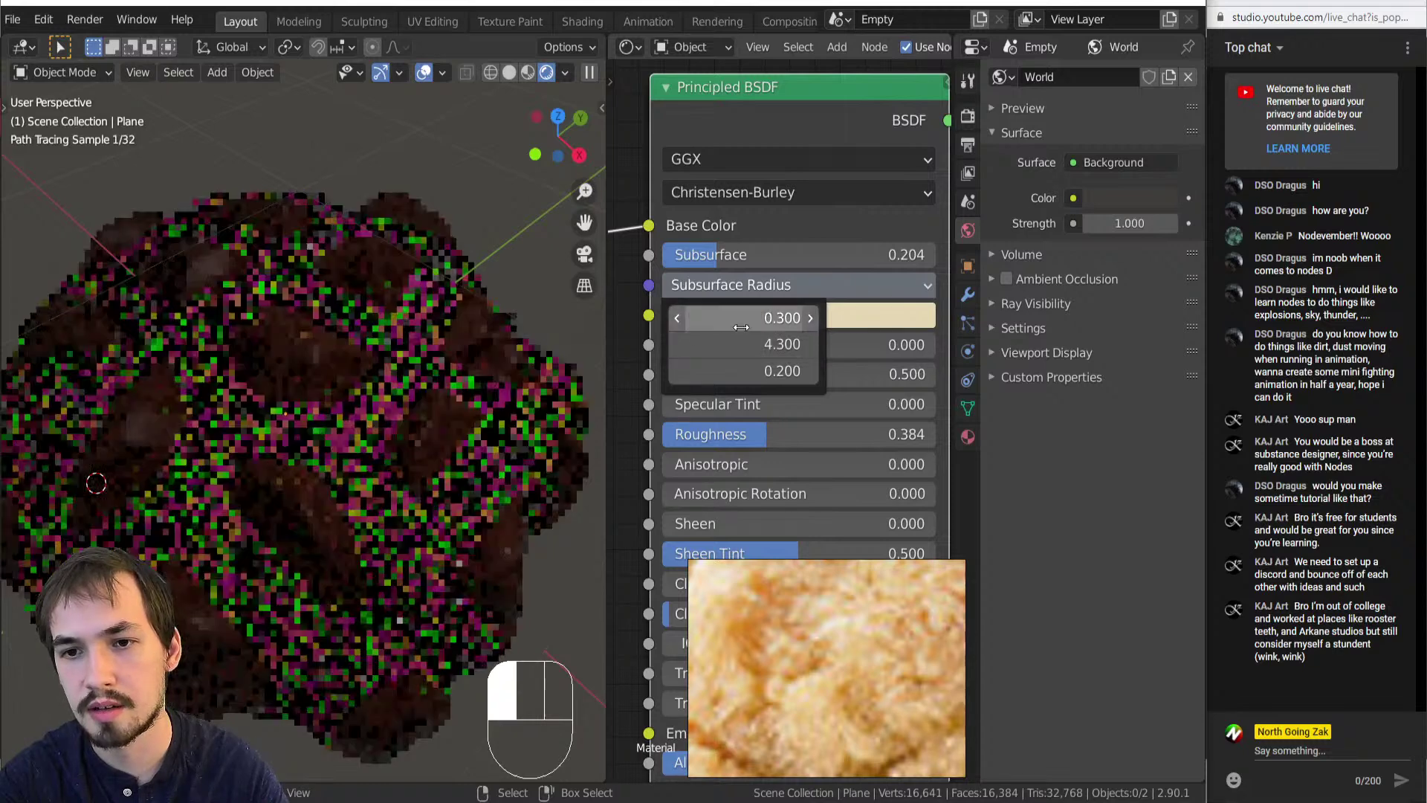
pyautogui.click(744, 326)
pyautogui.write('.2')
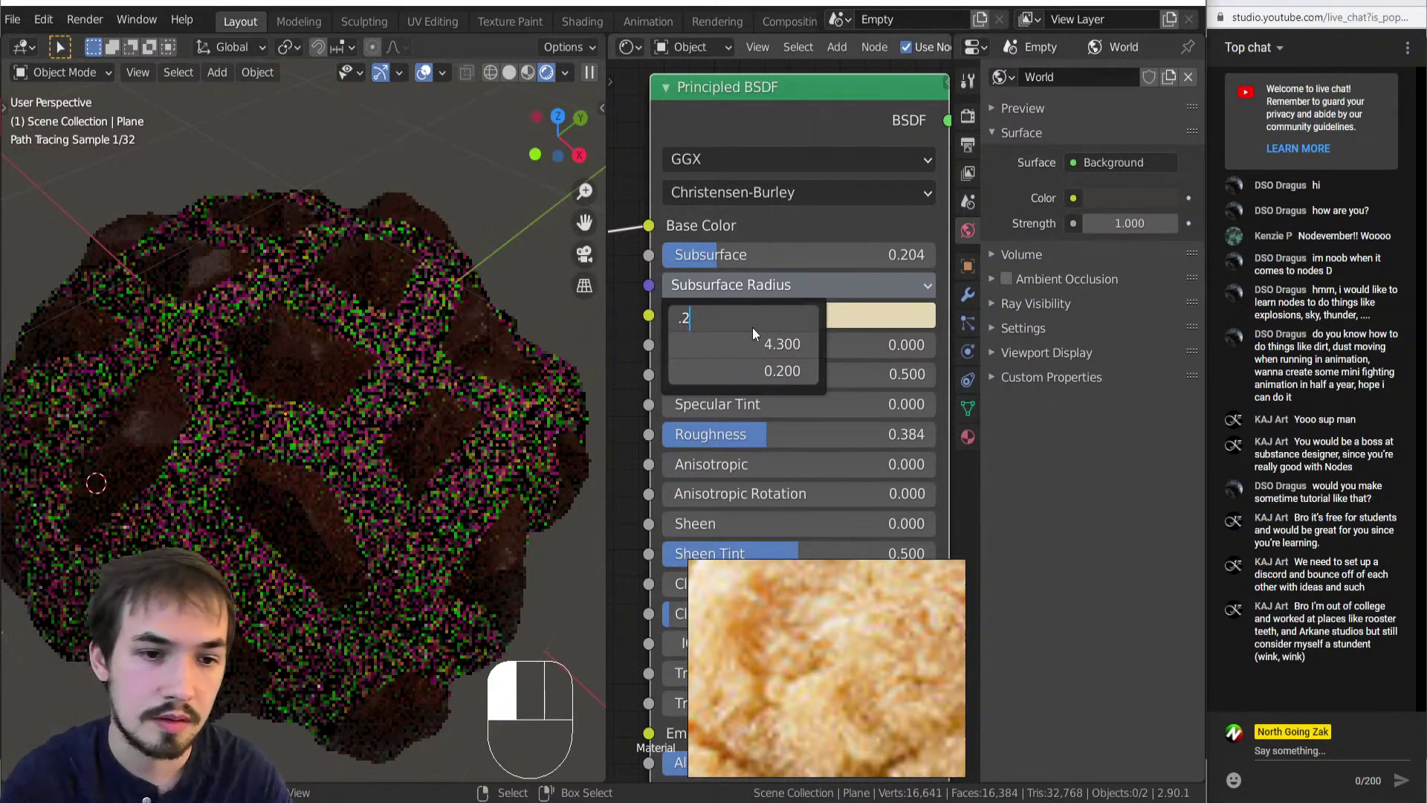
pyautogui.press('Return')
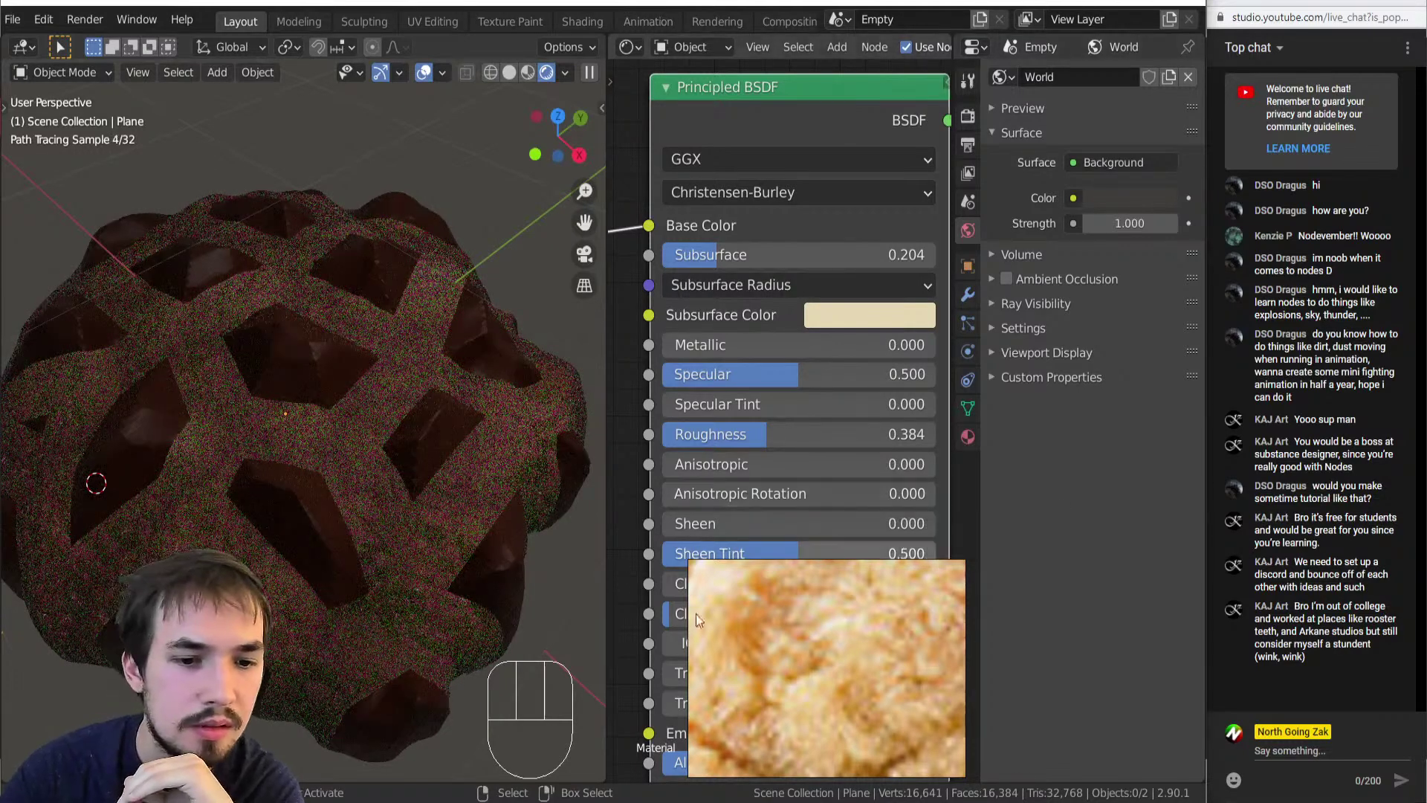
# Set the dough Principled BSDF's Subsurface to 0 and check the whole cookie in the rendered view.
pyautogui.moveTo(765, 258); pyautogui.dragTo(663, 258)
pyautogui.scroll(-6, 275, 510)
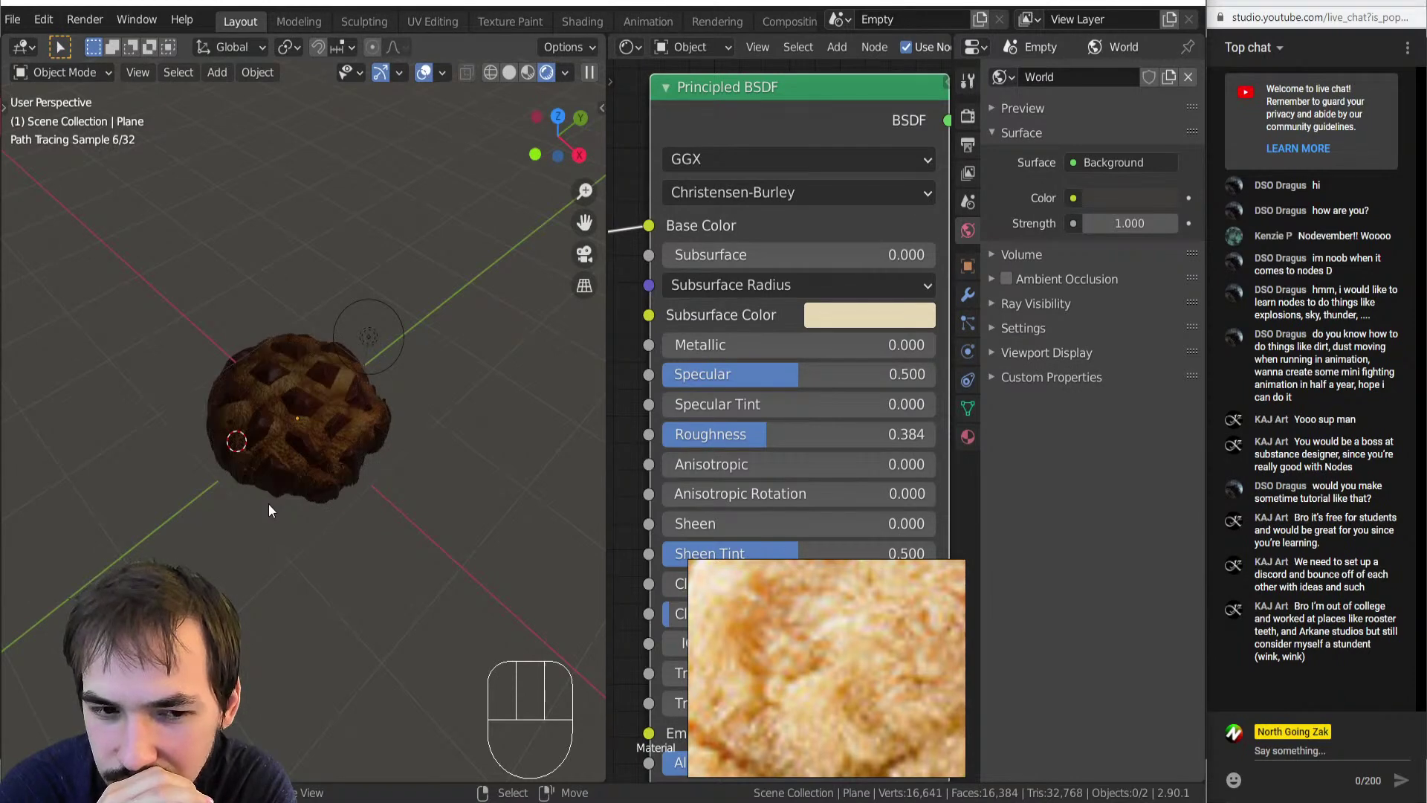
pyautogui.scroll(2, 292, 400)
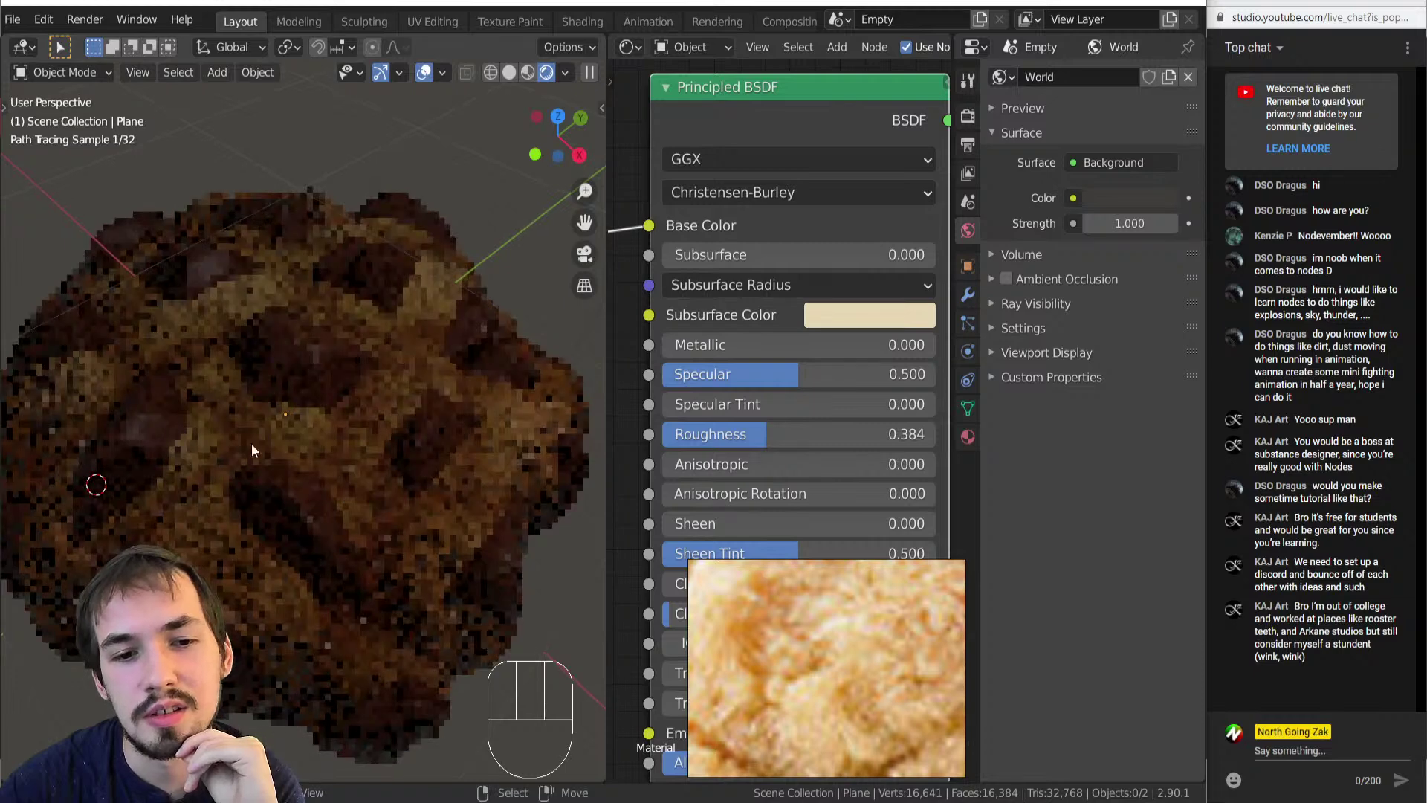
pyautogui.scroll(-5, 204, 449)
pyautogui.scroll(-6, 798, 378)
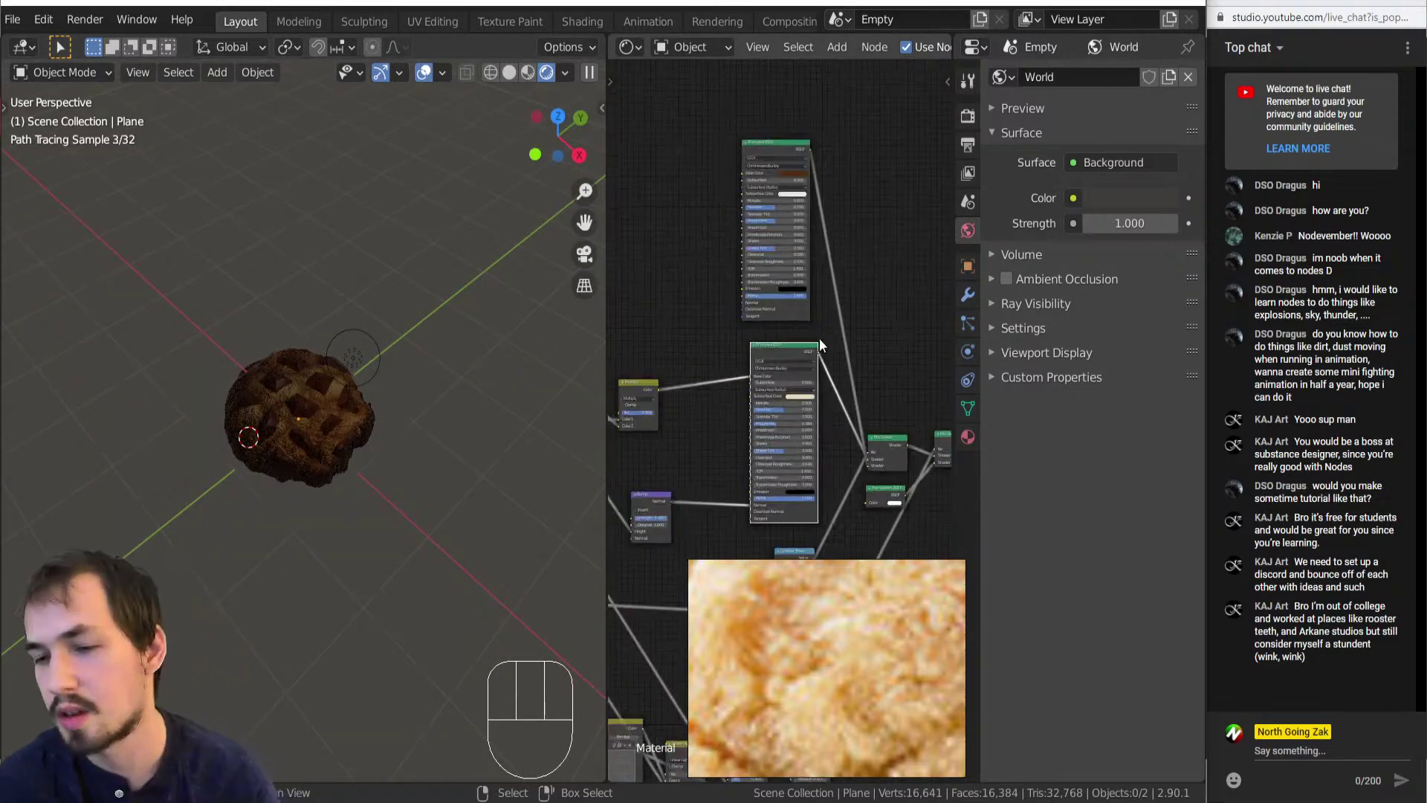
pyautogui.moveTo(188, 471); pyautogui.dragTo(275, 461, button='middle')
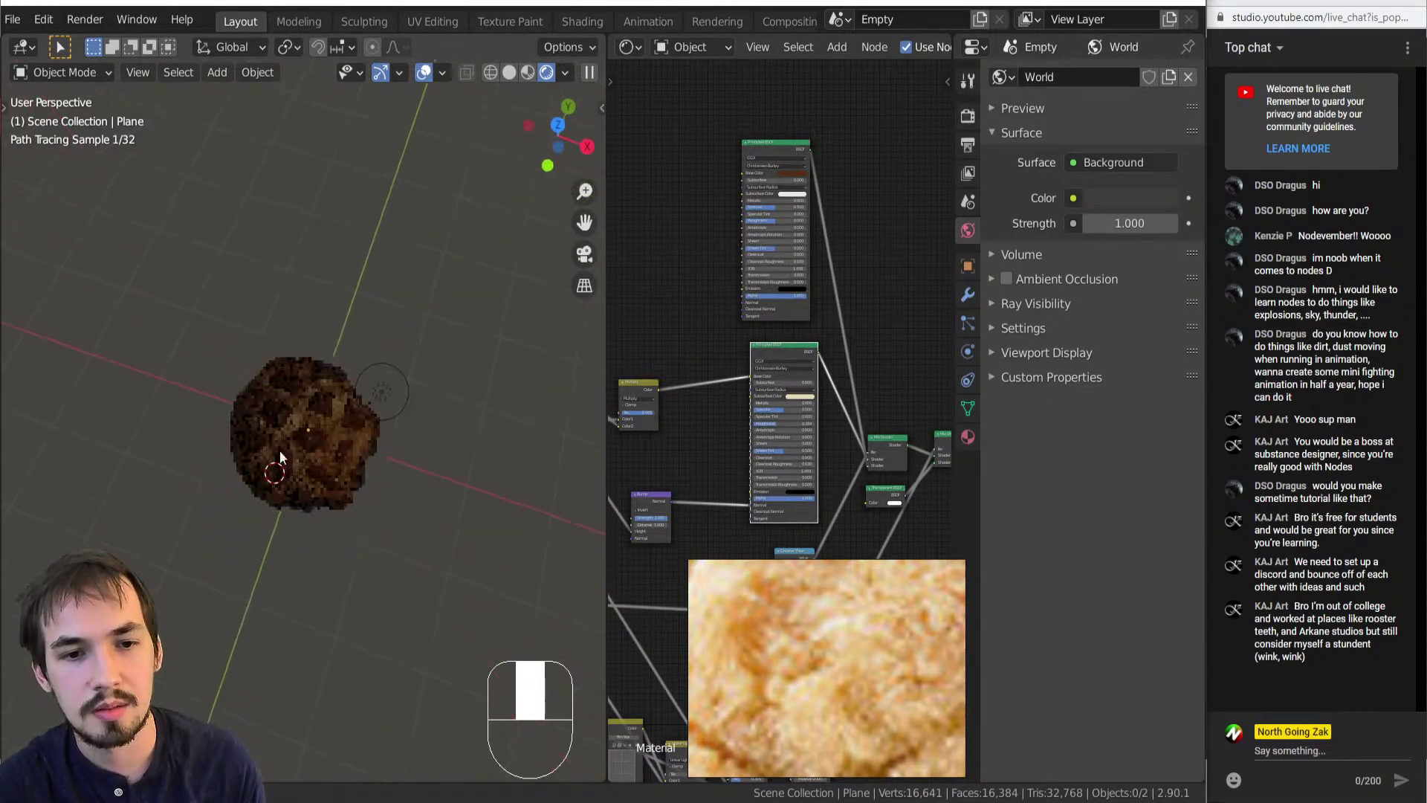
pyautogui.click(300, 429)
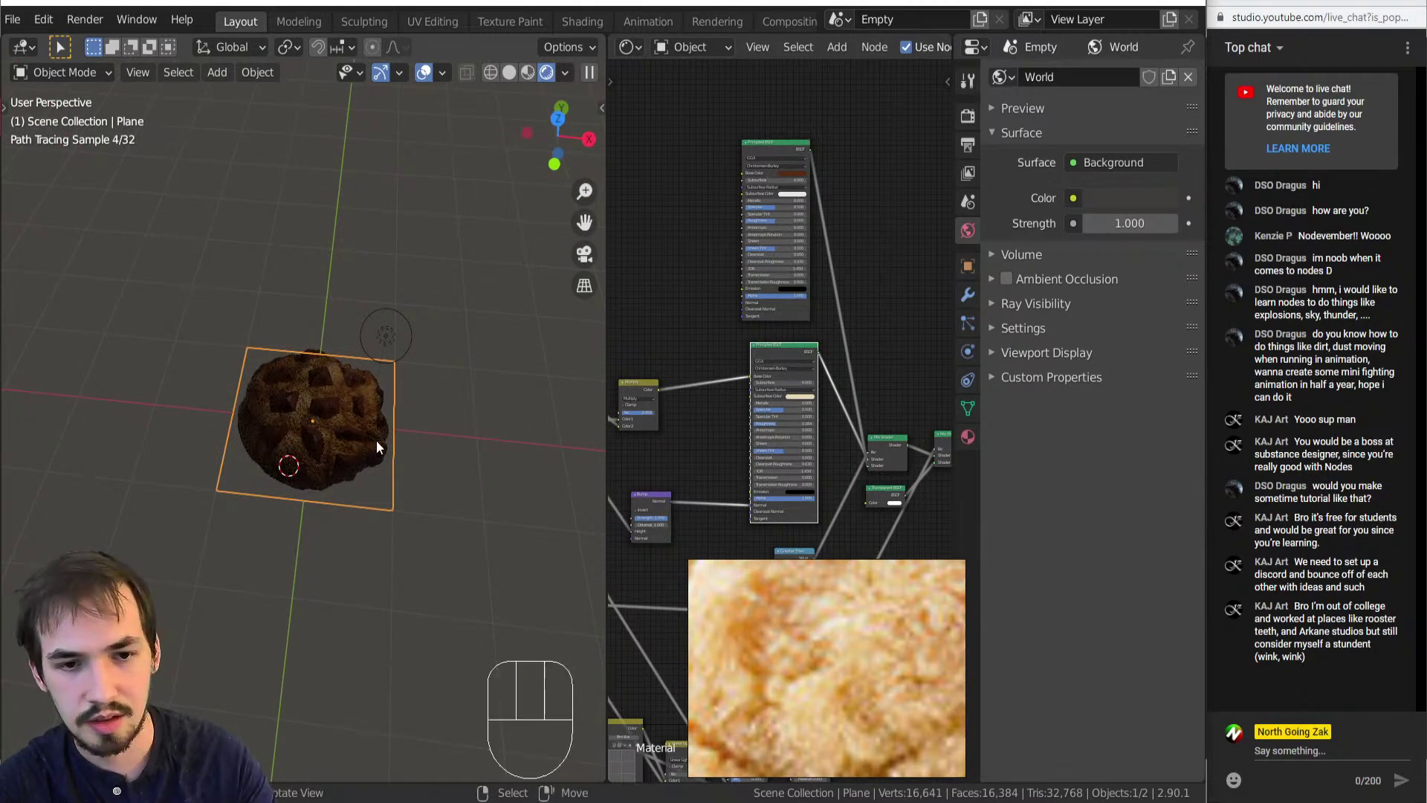
pyautogui.keyDown('shift'); pyautogui.moveTo(463, 429); pyautogui.dragTo(305, 427, button='middle'); pyautogui.keyUp('shift')
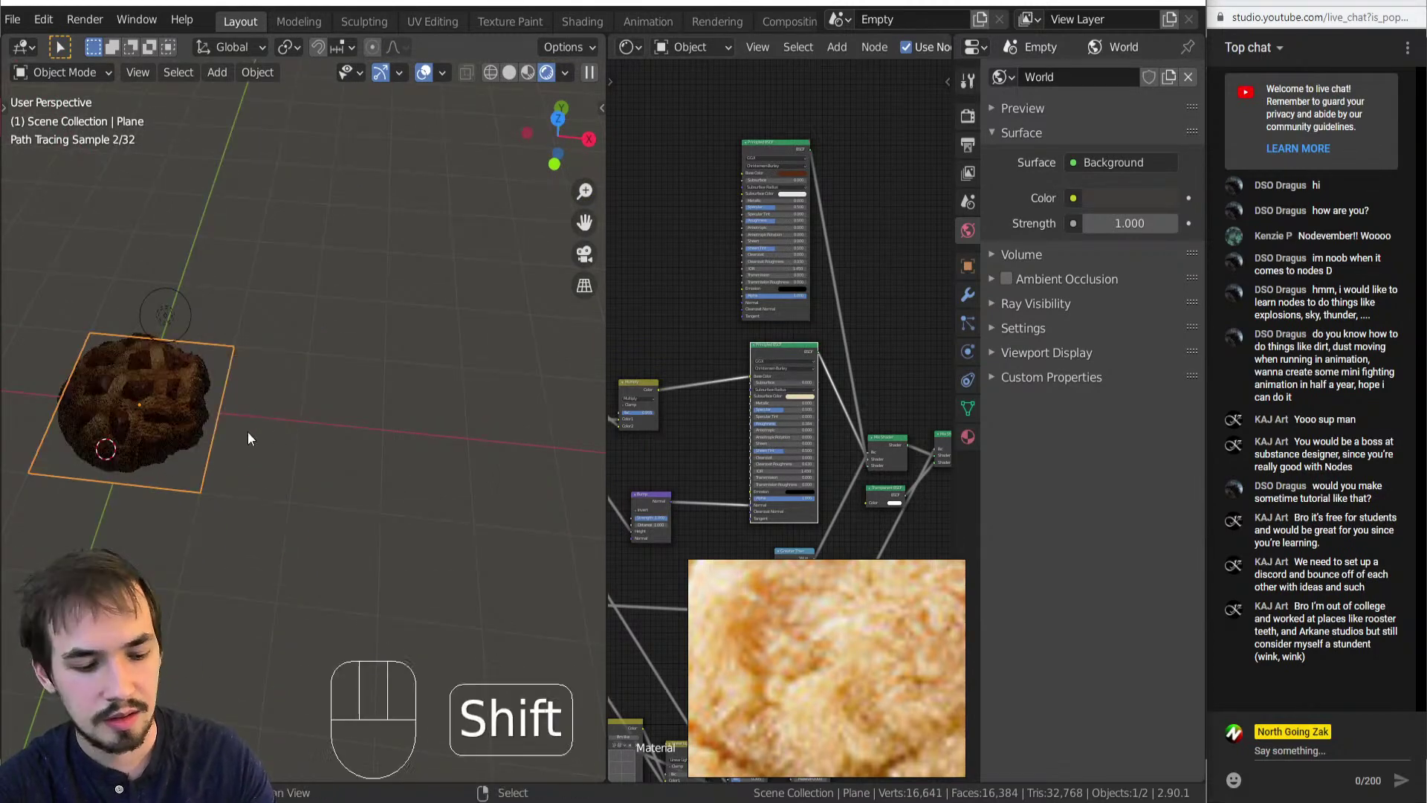
pyautogui.hotkey('shift', 'a')
pyautogui.moveTo(166, 385)
pyautogui.click(349, 386)
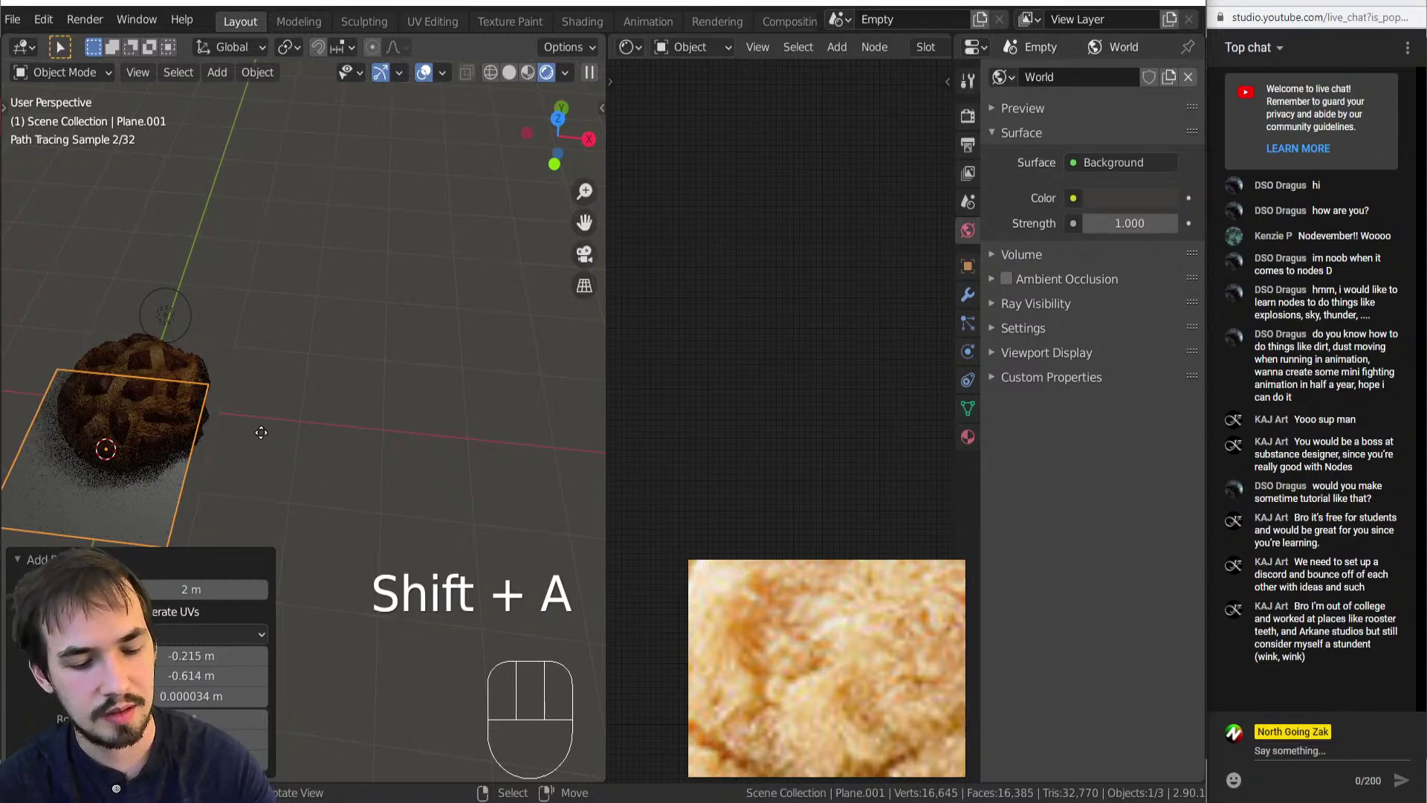
pyautogui.press('g')
pyautogui.click(437, 443)
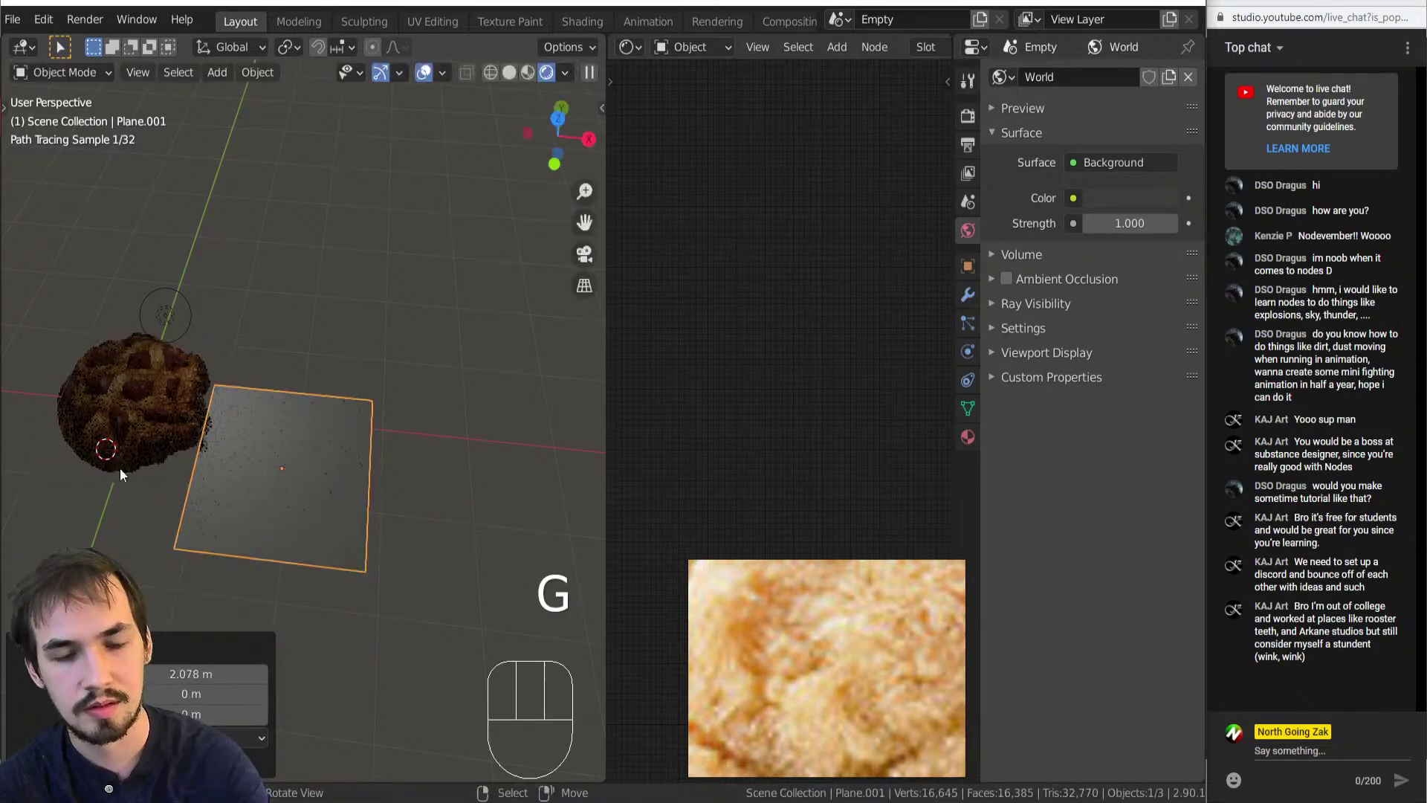
pyautogui.press('Delete')
# Duplicate the cookie plane and move the copy about 3.008 m along the global X axis.
pyautogui.click(74, 386)
pyautogui.hotkey('shift', 'd')
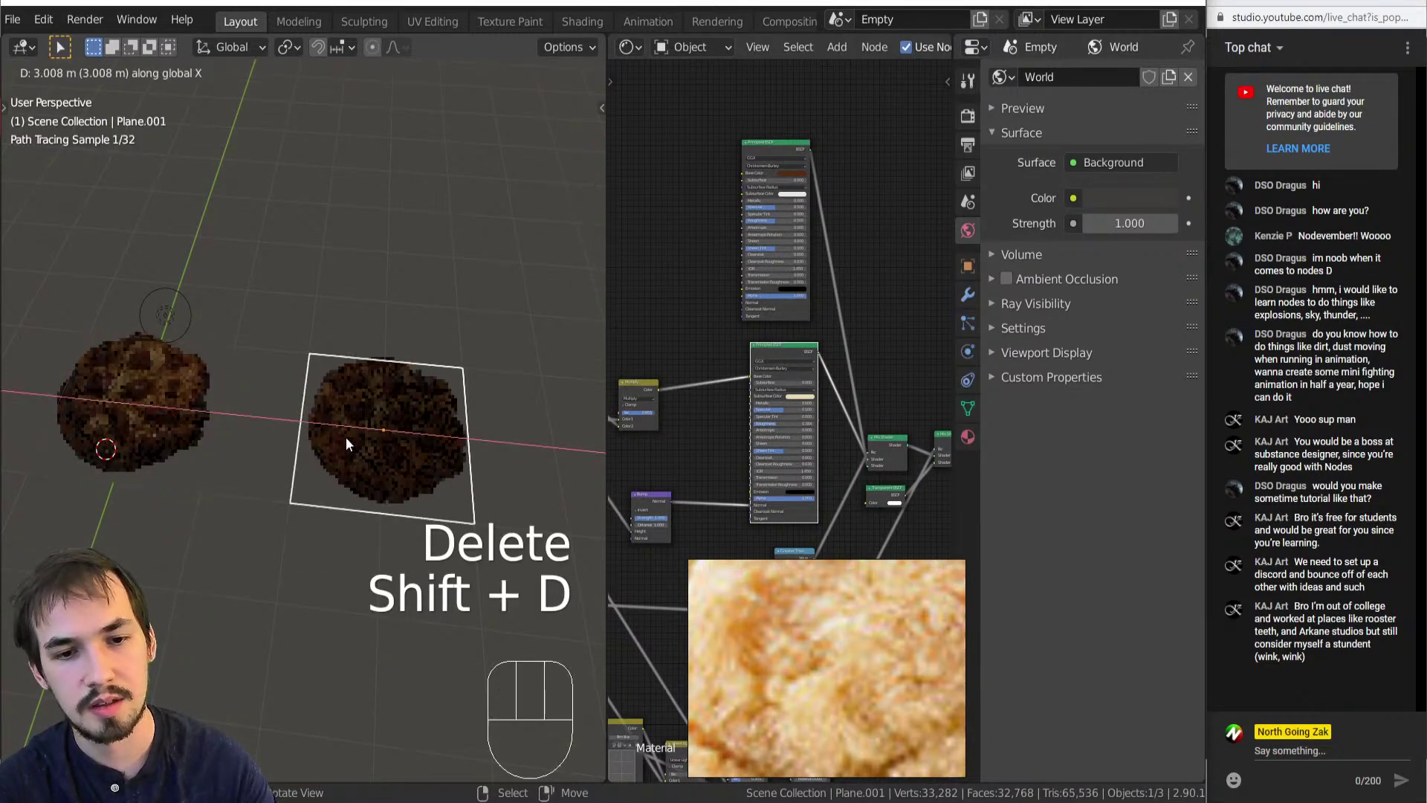
pyautogui.click(336, 444)
# Make the duplicated plane's material a separate single-user copy.
pyautogui.moveTo(894, 60); pyautogui.dragTo(684, 68, button='middle')
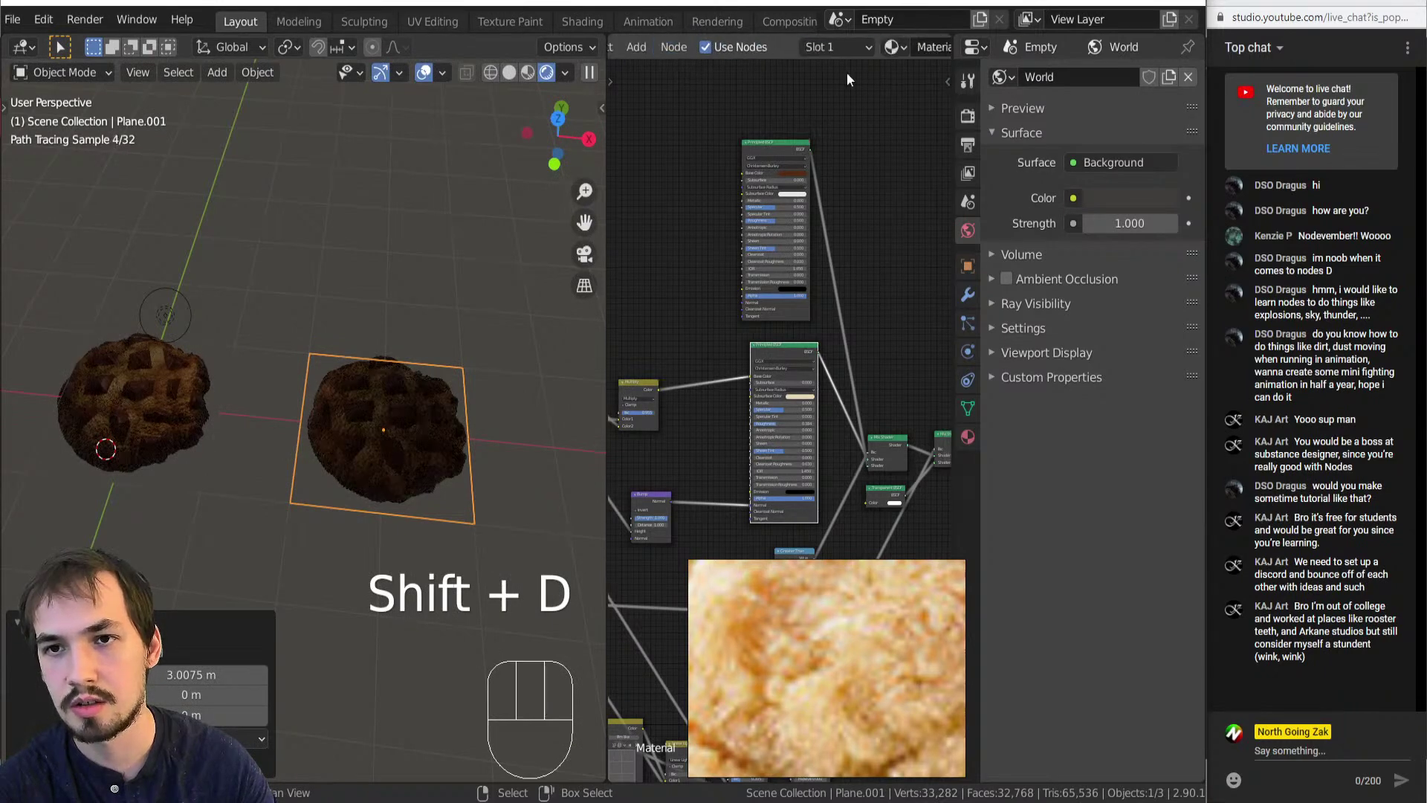
pyautogui.scroll(-1, 796, 416)
pyautogui.moveTo(818, 416); pyautogui.dragTo(733, 413, button='middle')
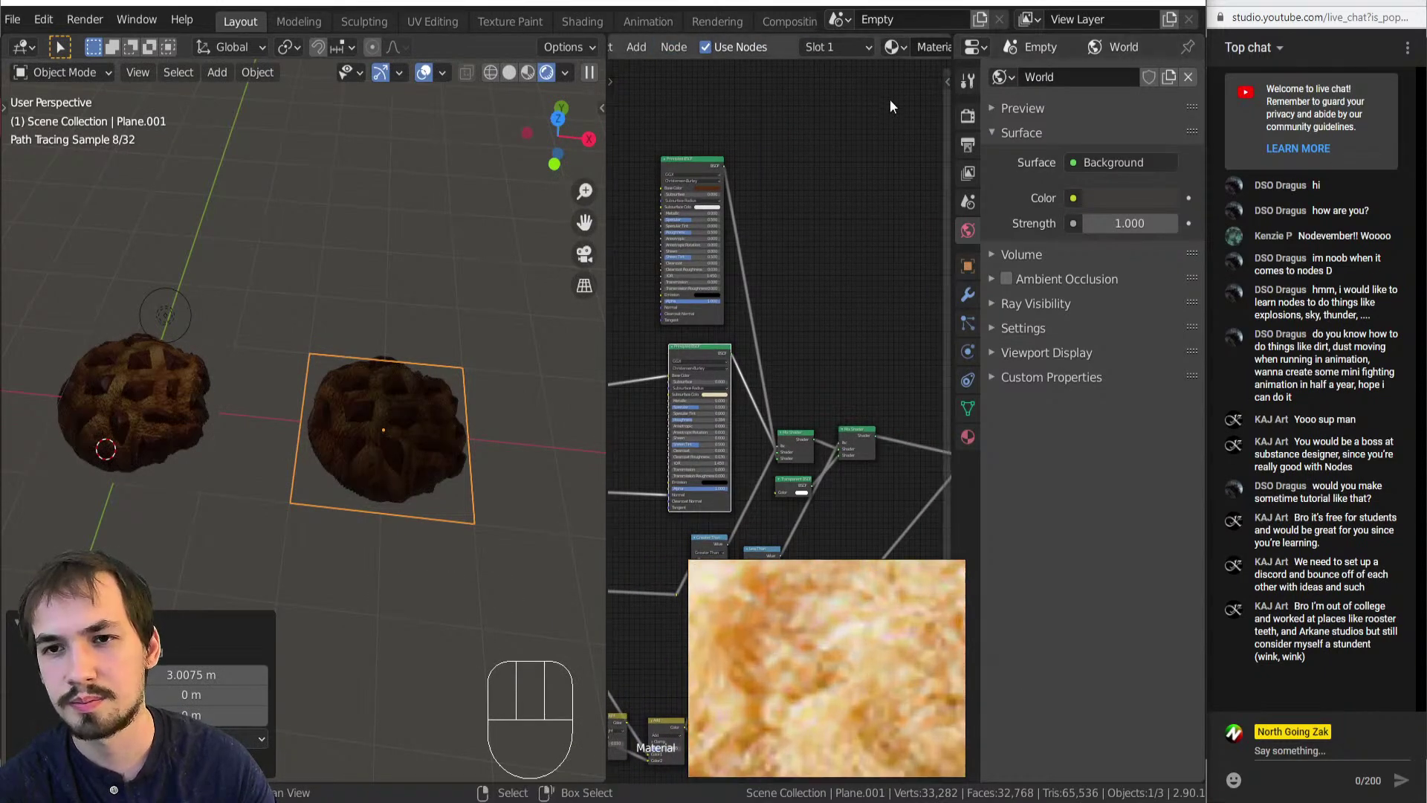
pyautogui.moveTo(814, 56); pyautogui.dragTo(590, 43, button='middle')
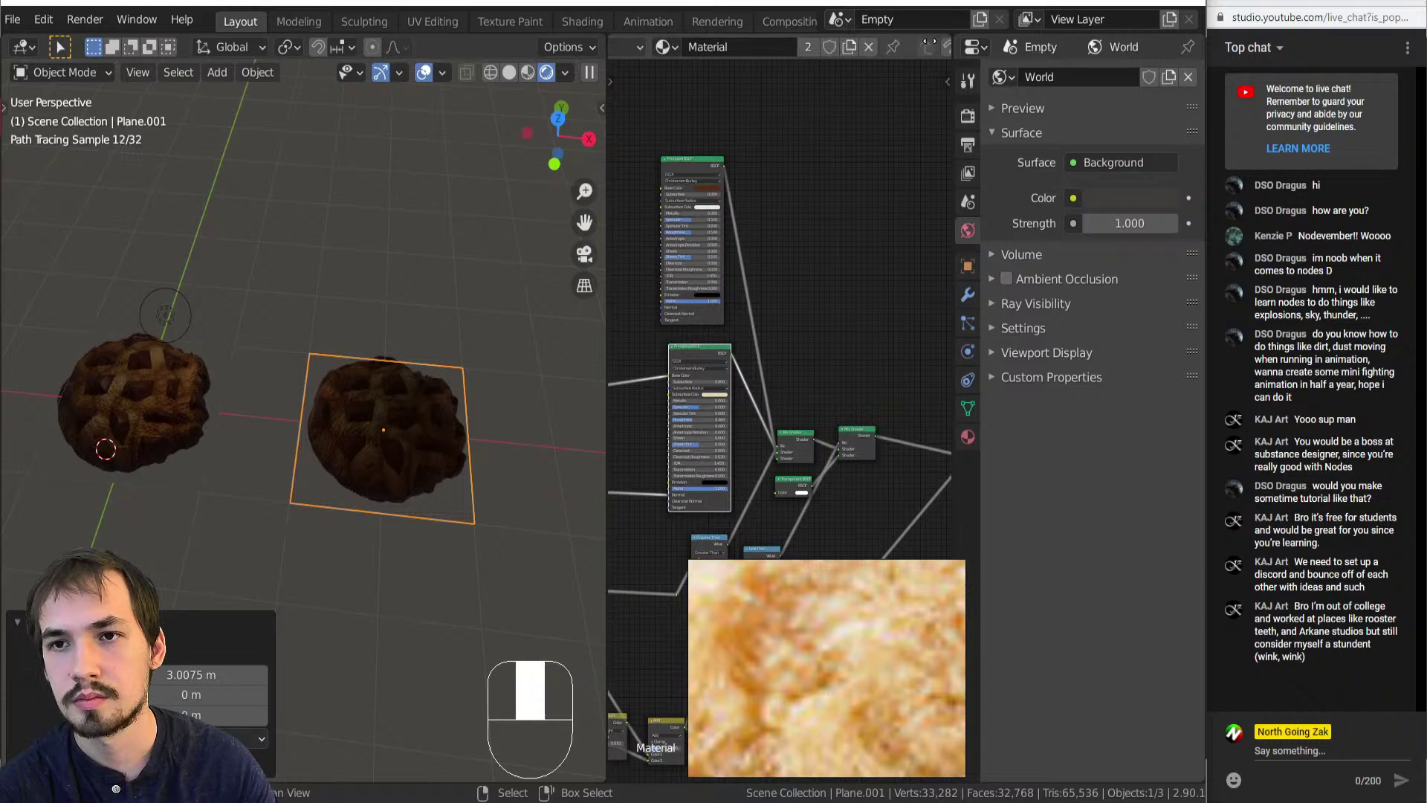
pyautogui.click(850, 47)
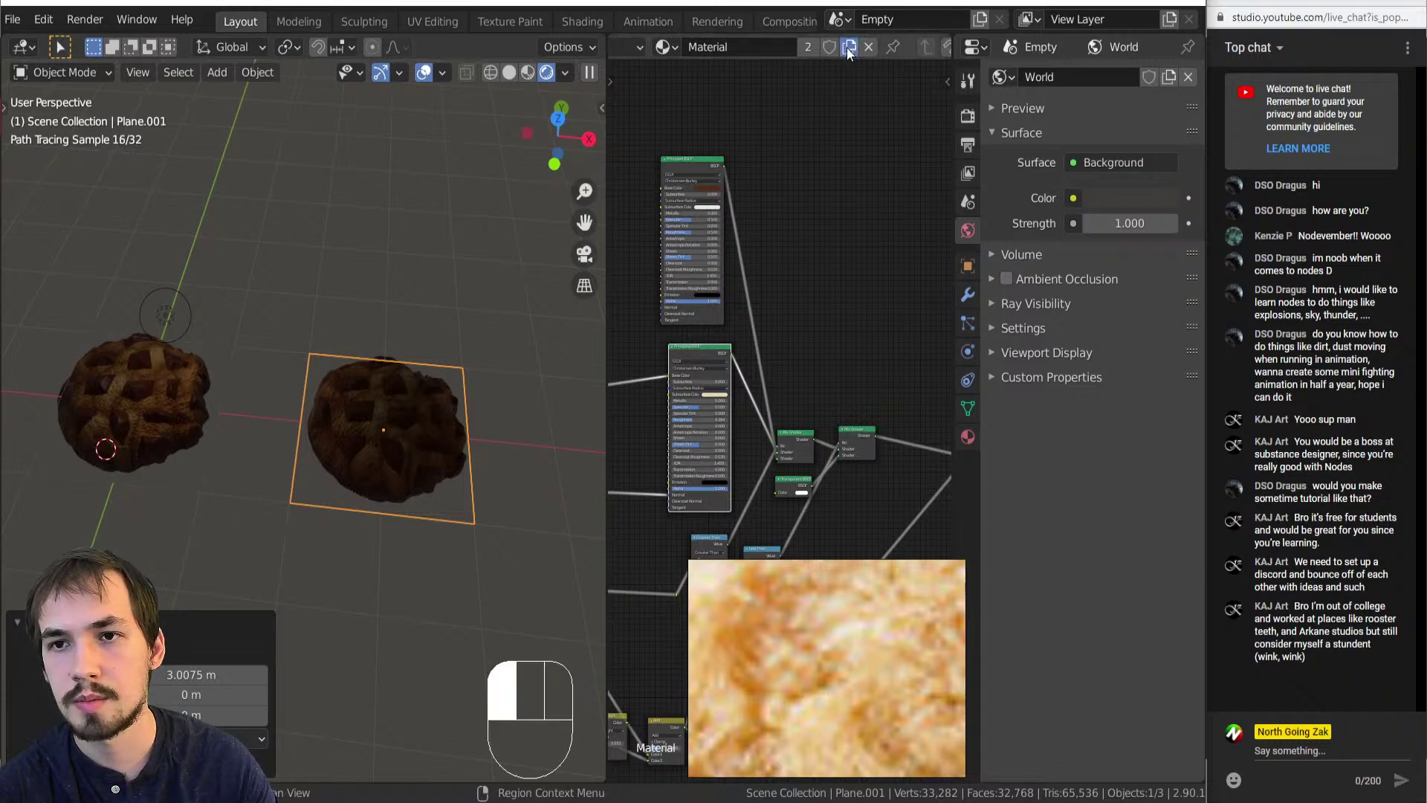
pyautogui.moveTo(416, 428); pyautogui.dragTo(412, 465, button='middle')
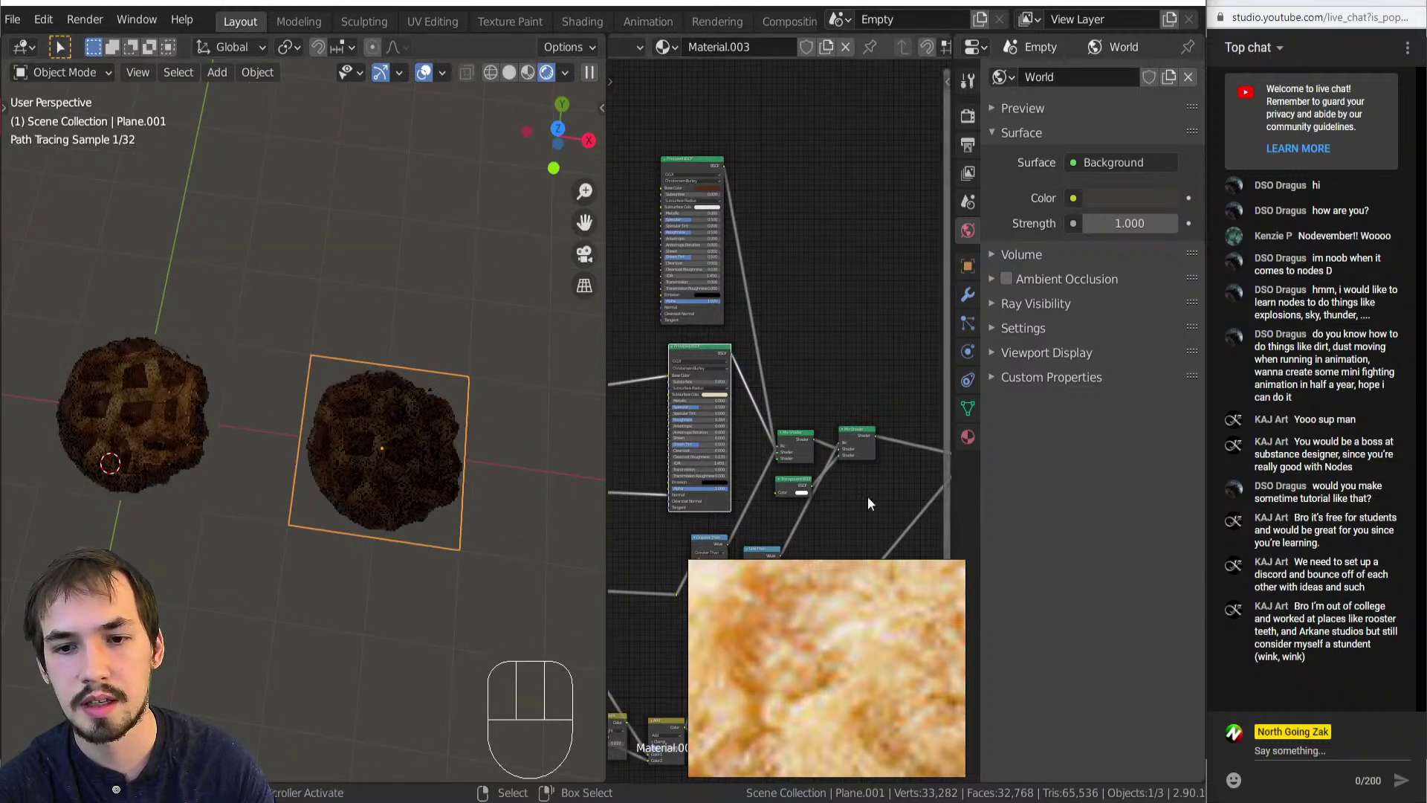
# Delete all texture and mask nodes from the copied material, keeping the two Principled BSDFs, Mix Shaders, Transparent BSDF and output.
pyautogui.scroll(-6, 780, 423)
pyautogui.press('Home')
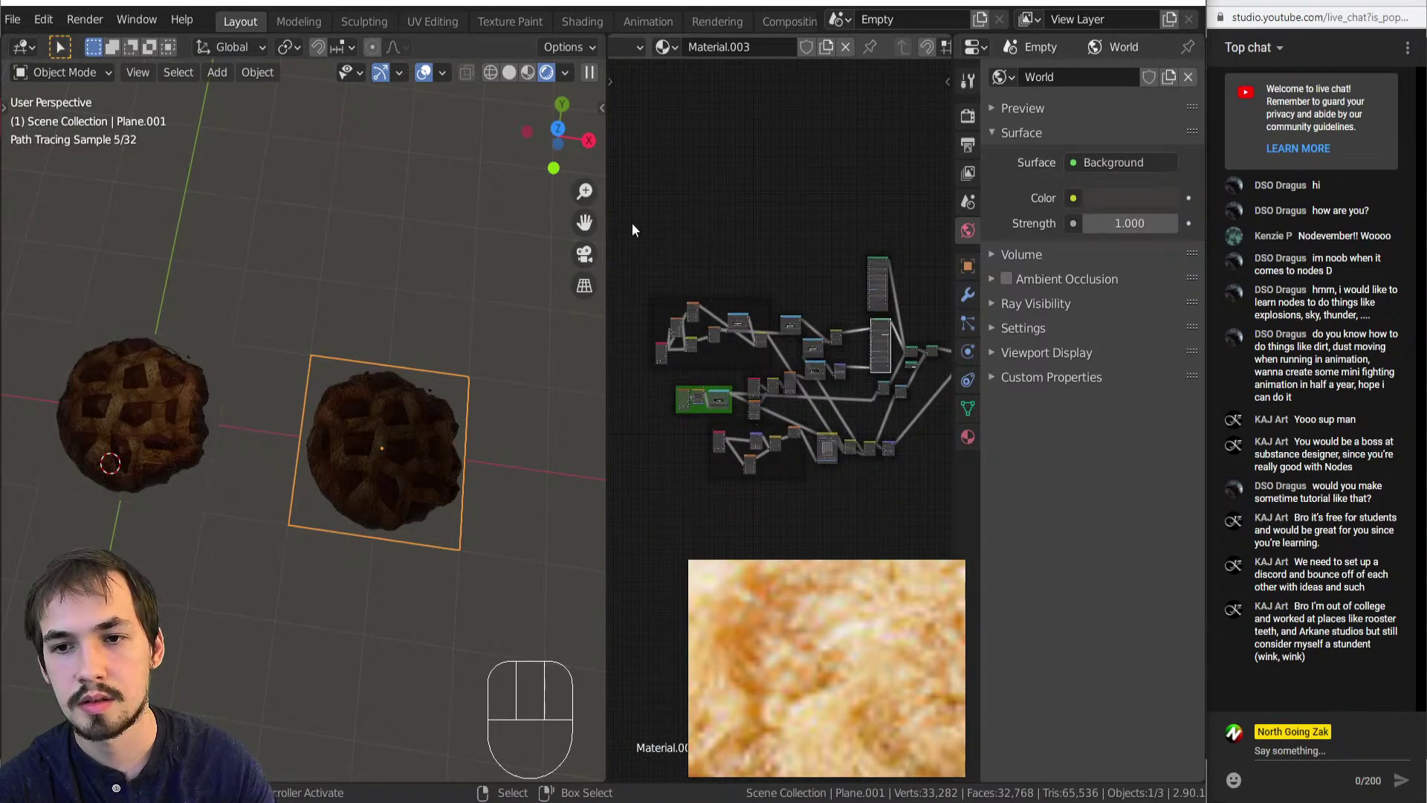
pyautogui.moveTo(635, 230); pyautogui.dragTo(841, 509)
pyautogui.keyDown('shift'); pyautogui.moveTo(831, 413); pyautogui.dragTo(922, 493); pyautogui.keyUp('shift')
pyautogui.press('Delete')
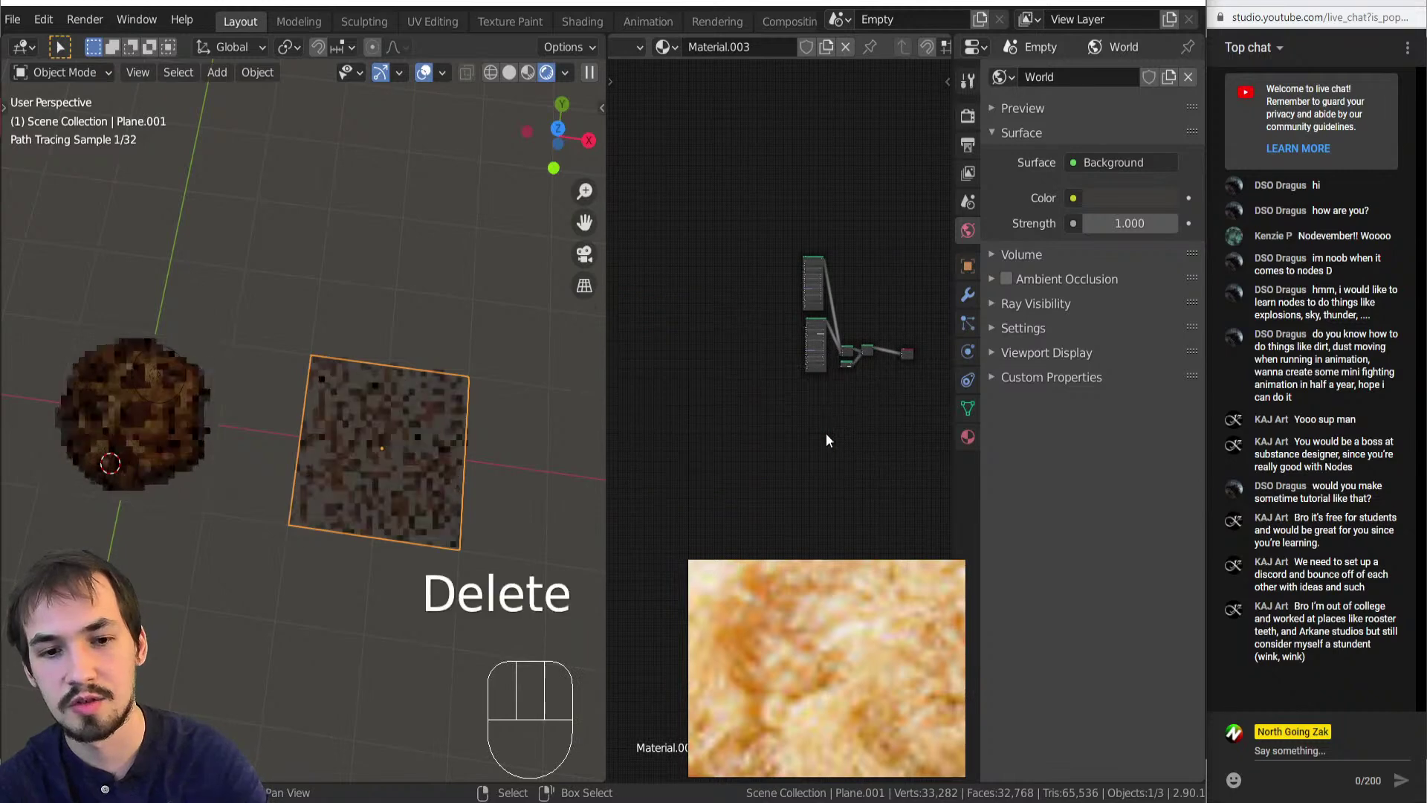
pyautogui.scroll(3, 855, 346)
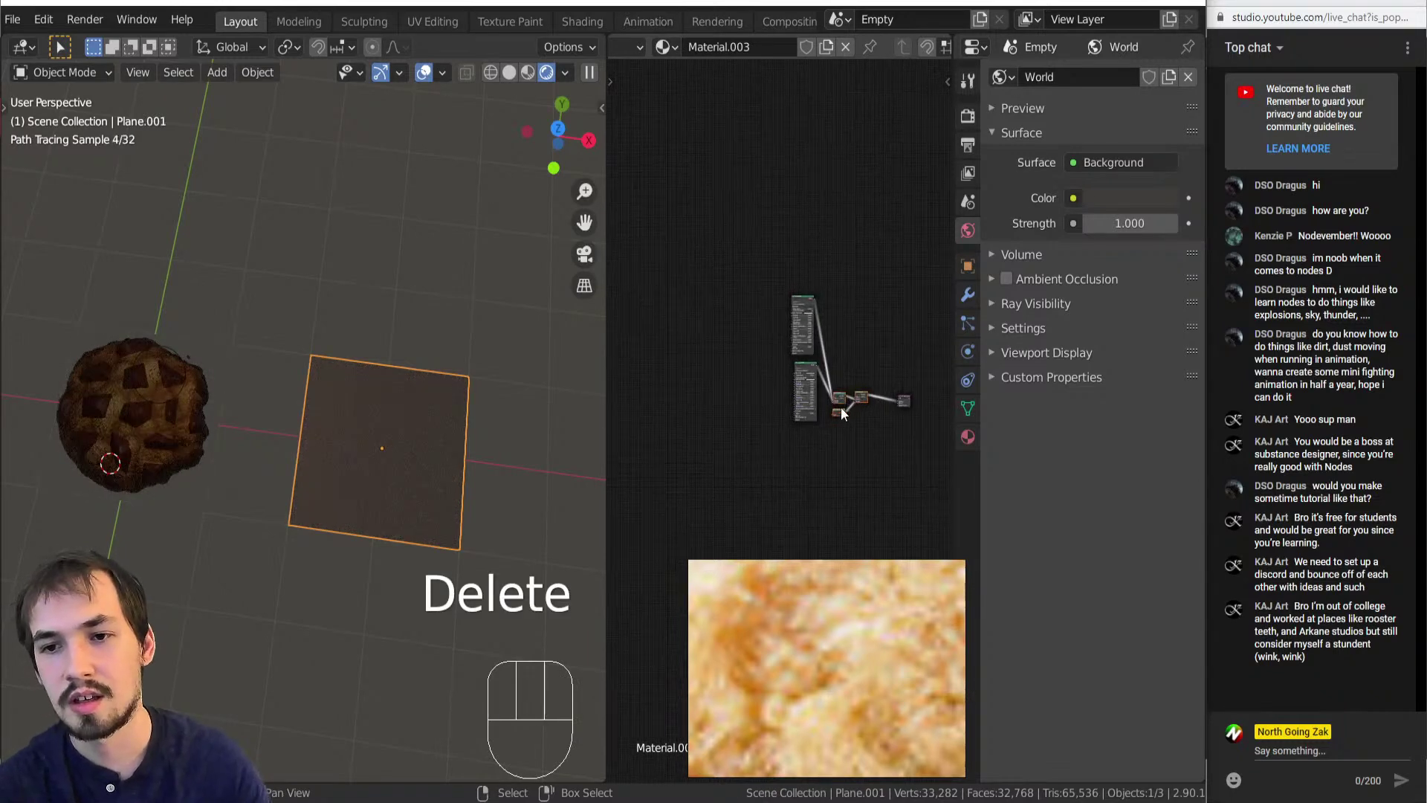
pyautogui.hotkey('shift', 'a')
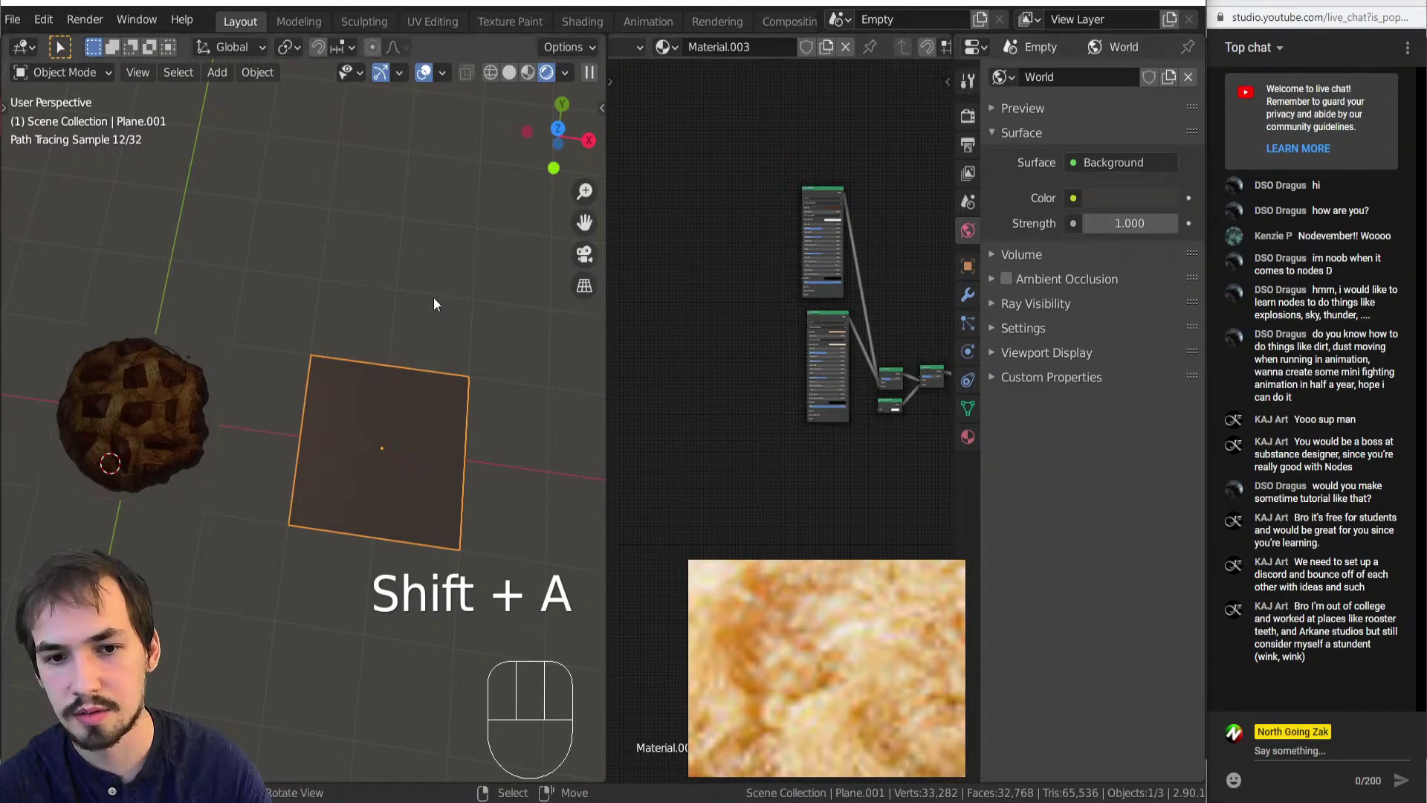
# Split the node editor horizontally, change the upper area to an Image Editor and enlarge it.
pyautogui.moveTo(950, 38); pyautogui.dragTo(926, 245)
pyautogui.hscroll(-5, 657, 56)
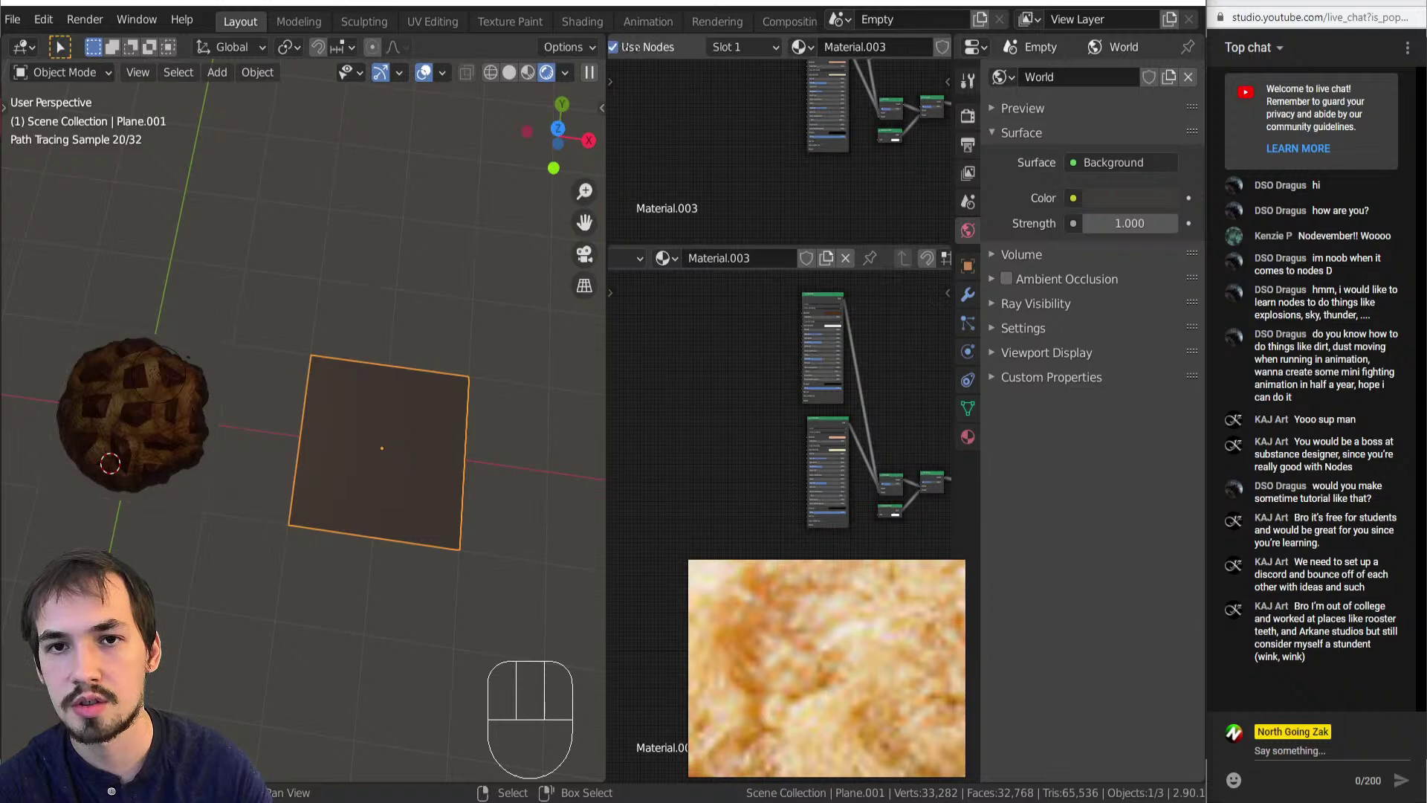
pyautogui.click(631, 47)
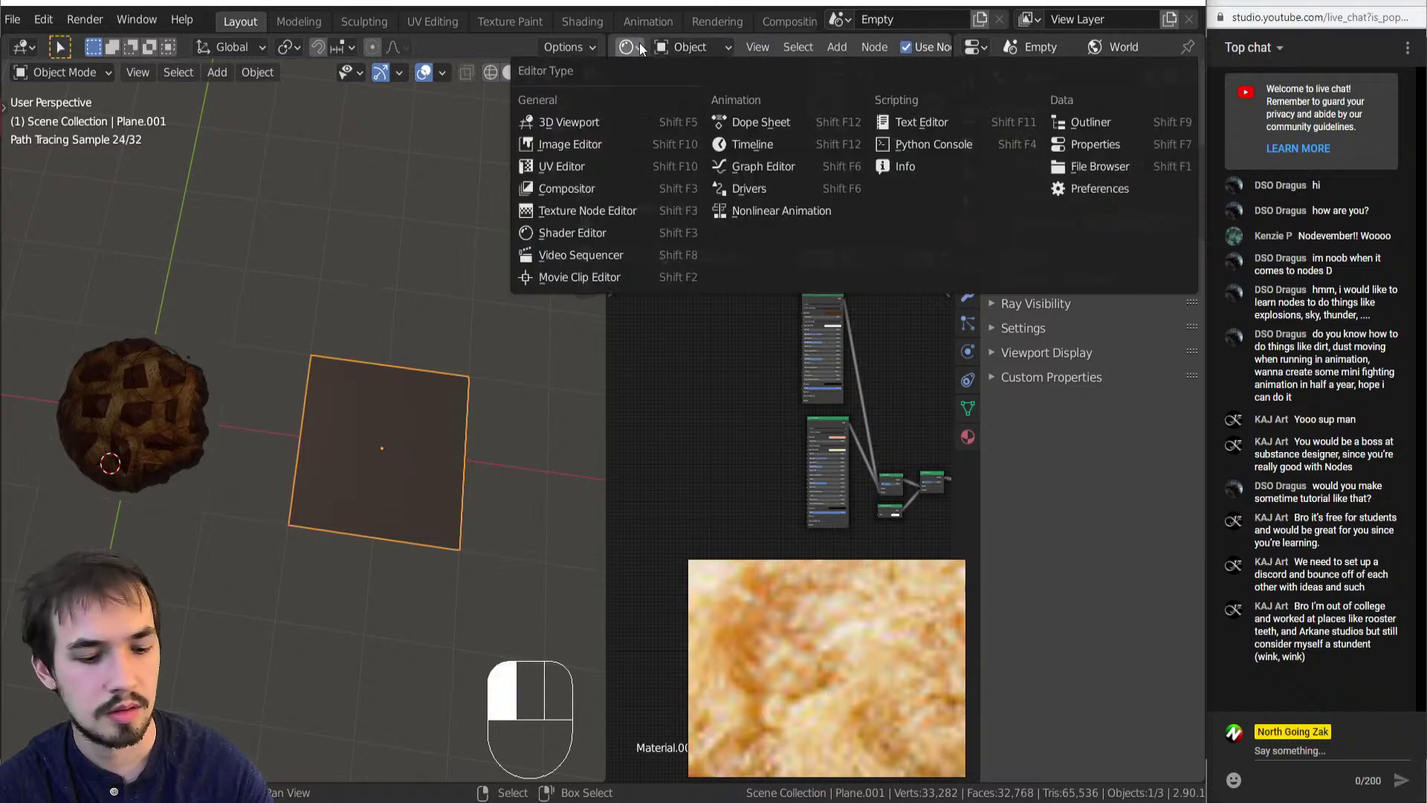
pyautogui.click(554, 143)
pyautogui.moveTo(744, 243); pyautogui.dragTo(741, 325)
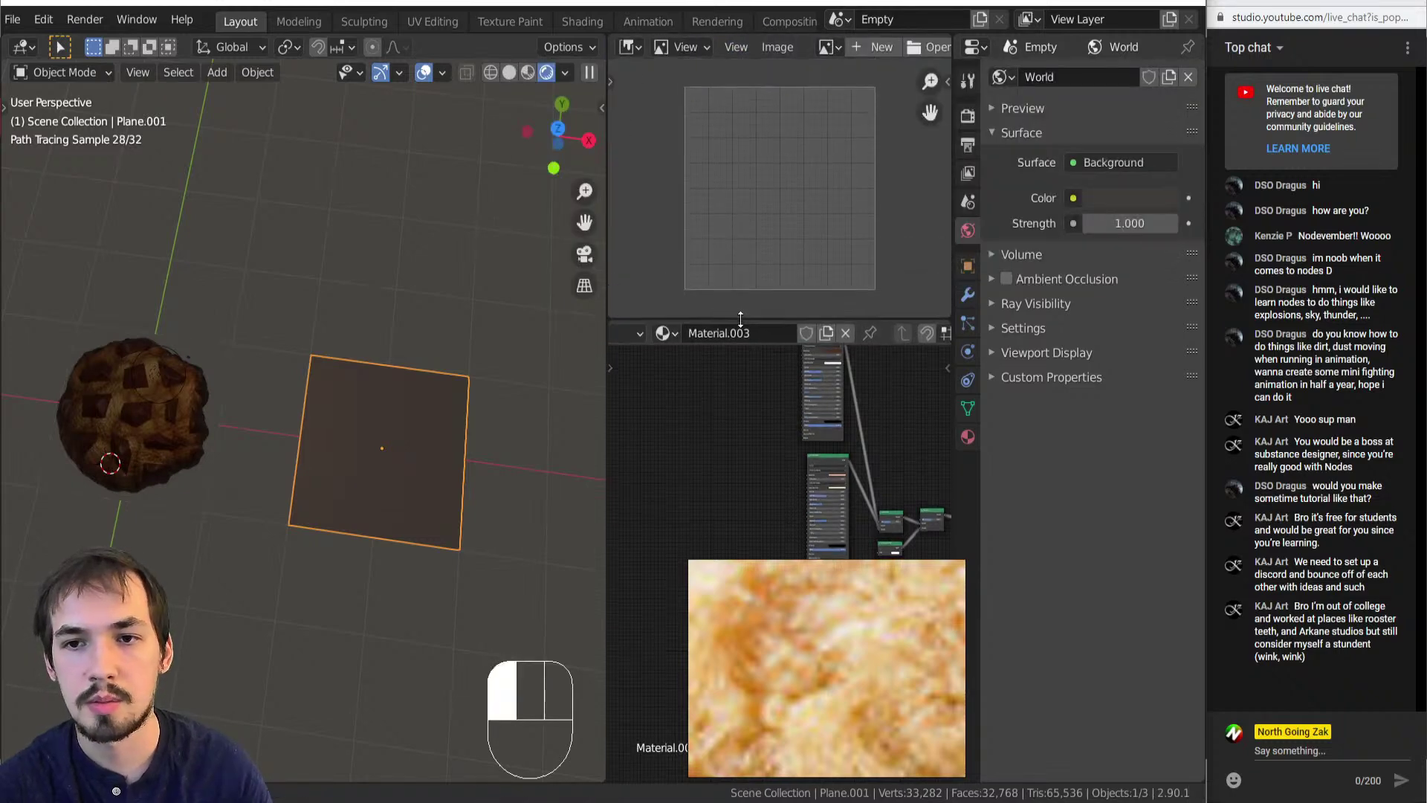
pyautogui.moveTo(668, 492); pyautogui.dragTo(674, 457, button='middle')
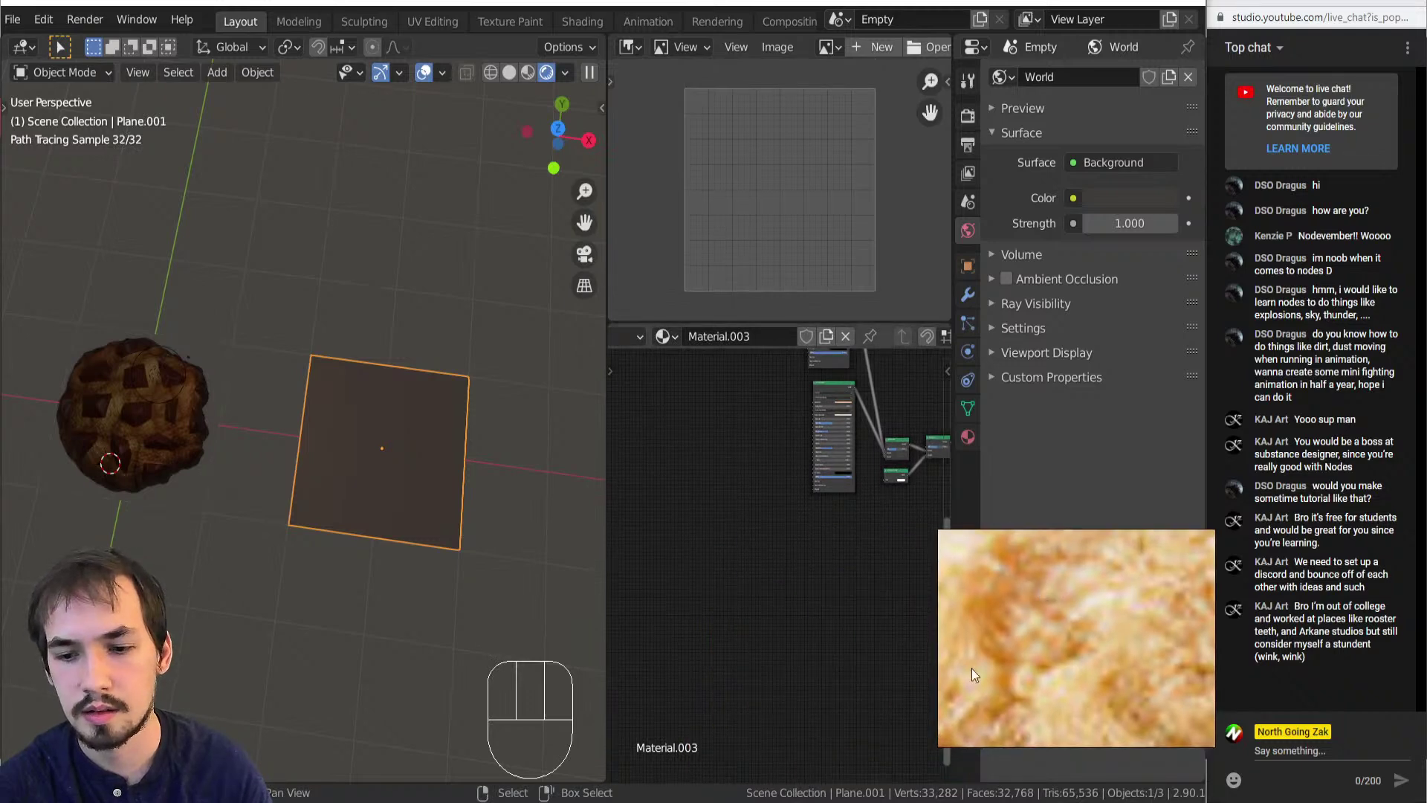
# Zoom out the reference photo to show the whole chocolate chip cookie.
pyautogui.scroll(-8, 1064, 617)
pyautogui.moveTo(1064, 618); pyautogui.dragTo(964, 596, button='middle')
pyautogui.scroll(-2, 1072, 598)
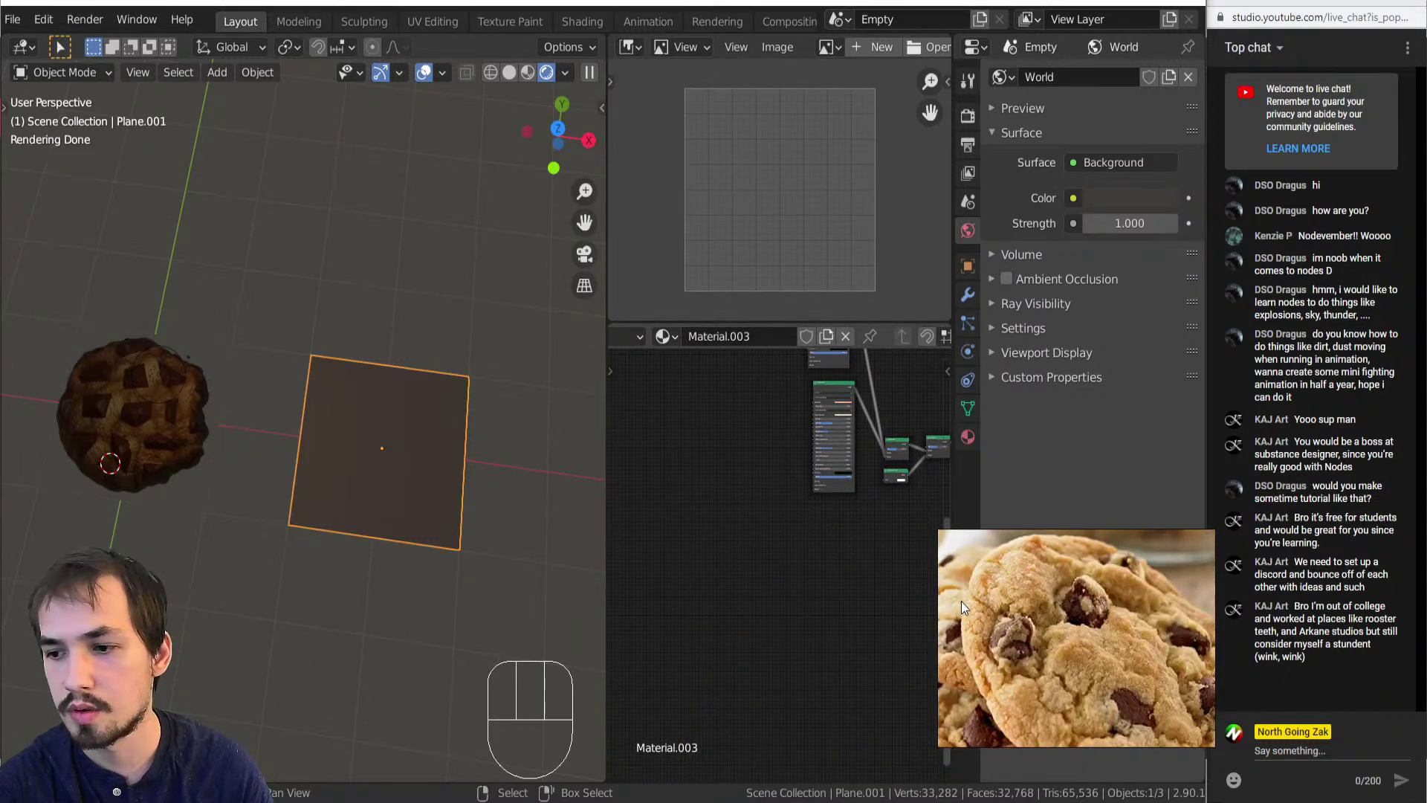
# Bring the duplicated plane closer in the 3D view and switch the viewport shading to Solid.
pyautogui.scroll(2, 290, 482)
pyautogui.moveTo(275, 444); pyautogui.dragTo(266, 409, button='middle')
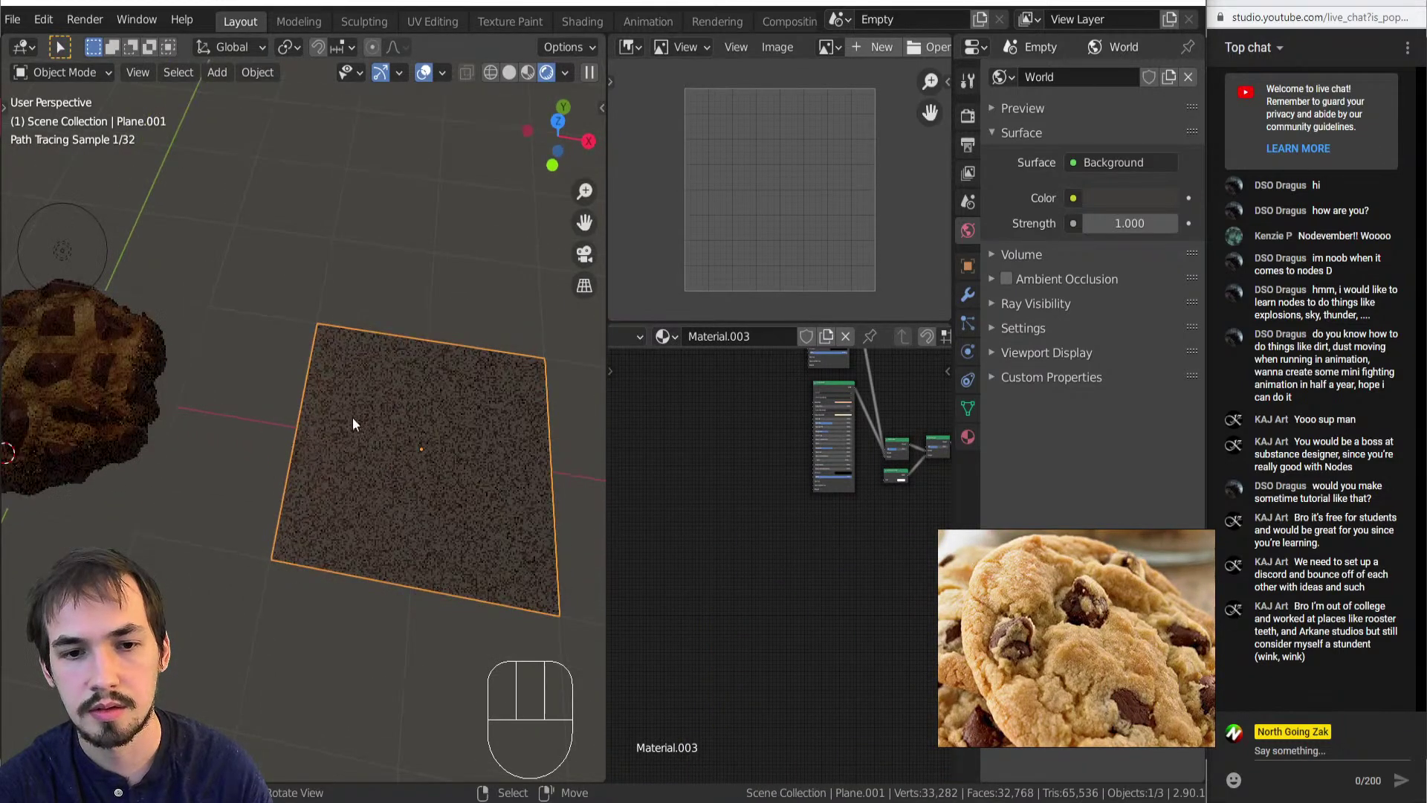
pyautogui.press('z')
pyautogui.click(283, 648)
pyautogui.press('z')
pyautogui.click(491, 595)
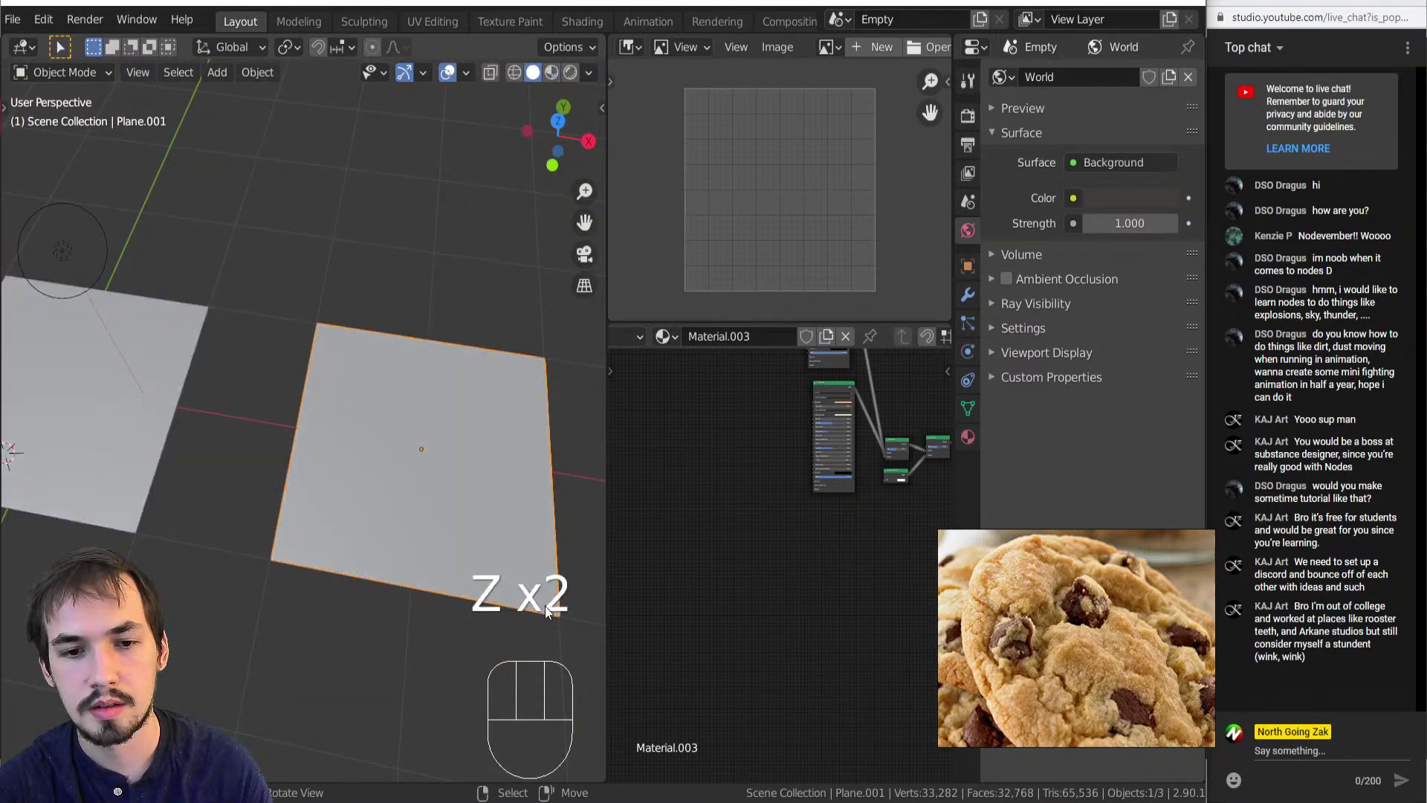
# Add an Image Texture node to the copied material and create a new 1024 × 1024 px image named Bake in it.
pyautogui.moveTo(756, 478); pyautogui.dragTo(736, 455, button='middle')
pyautogui.moveTo(725, 503); pyautogui.dragTo(731, 495, button='middle')
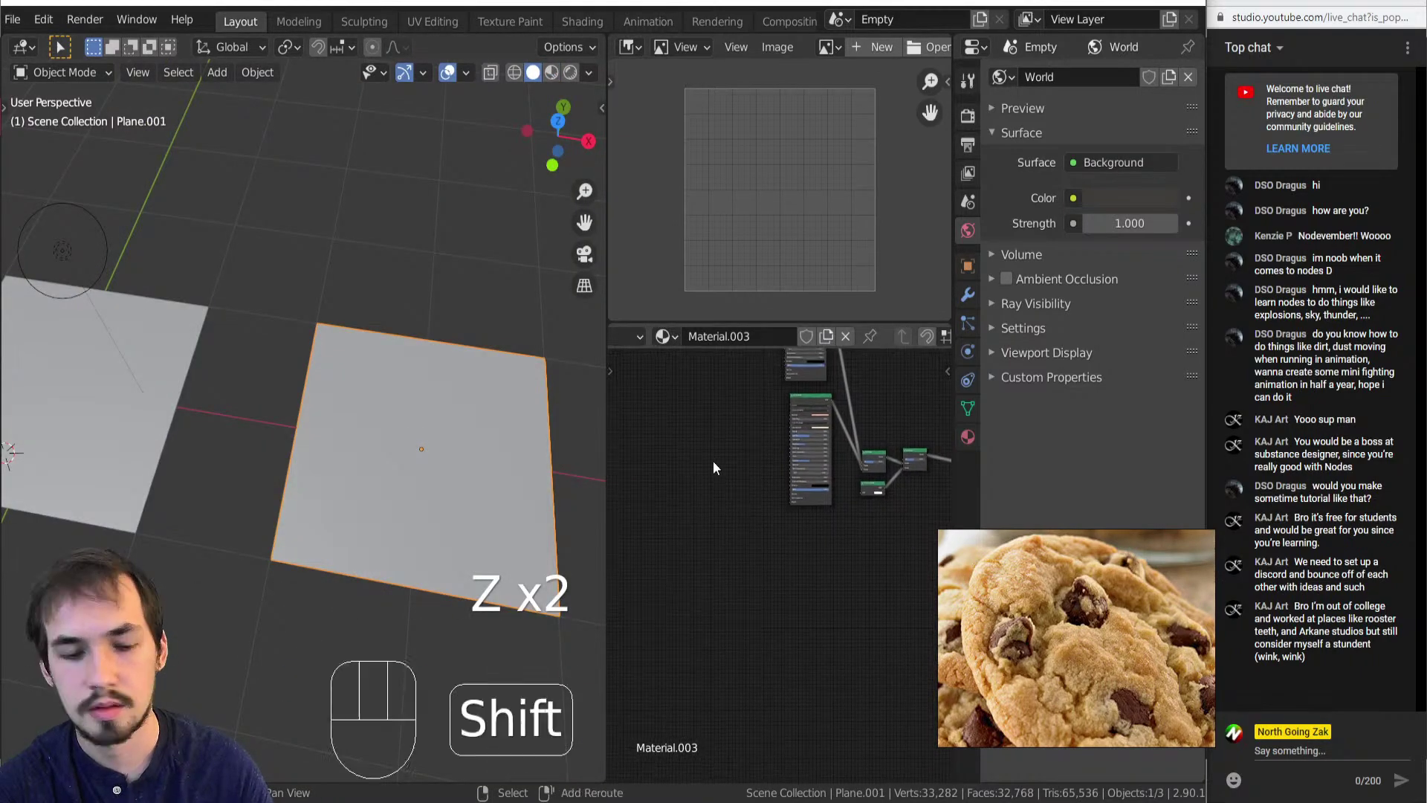
pyautogui.hotkey('shift', 'a')
pyautogui.press('t')
pyautogui.press('a')
pyautogui.click(695, 443)
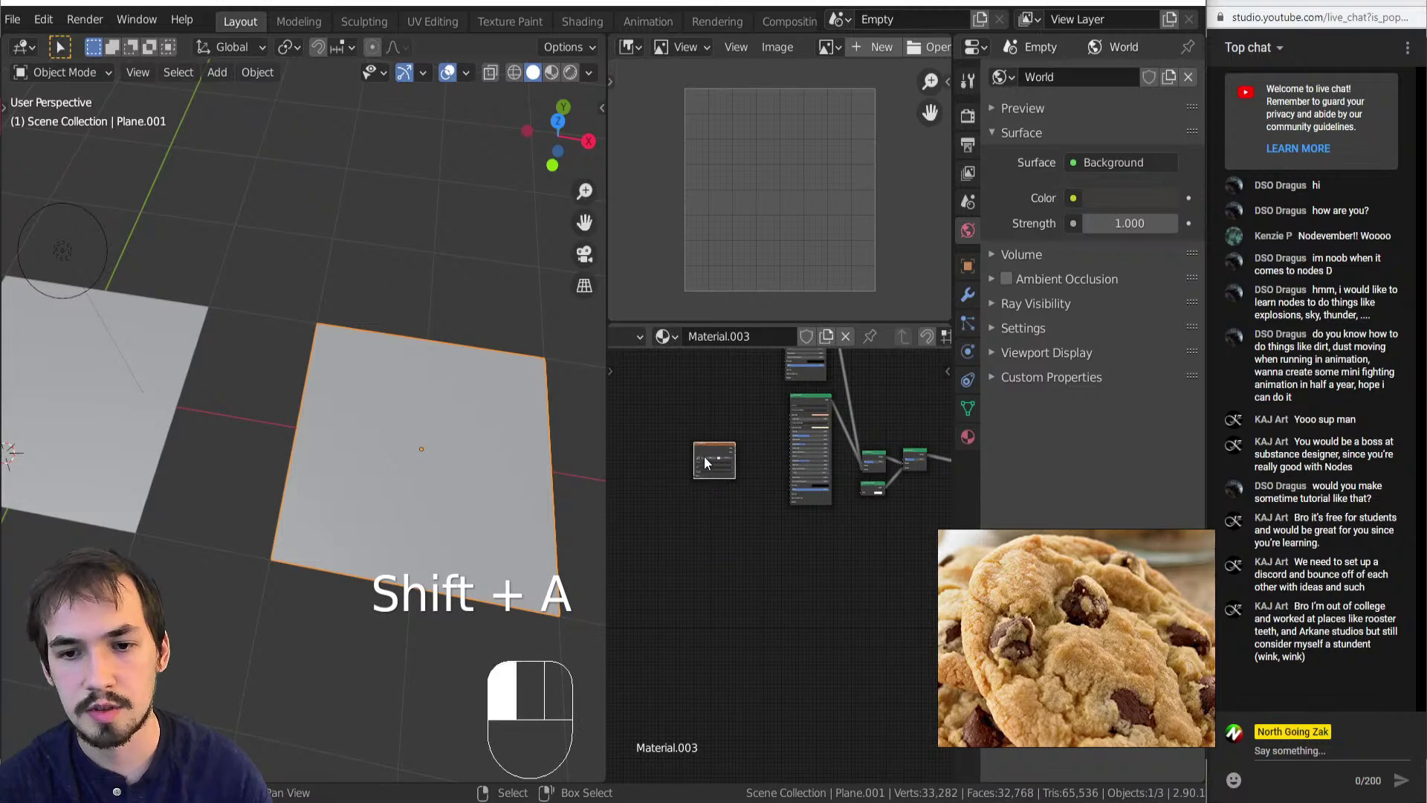
pyautogui.click(712, 458)
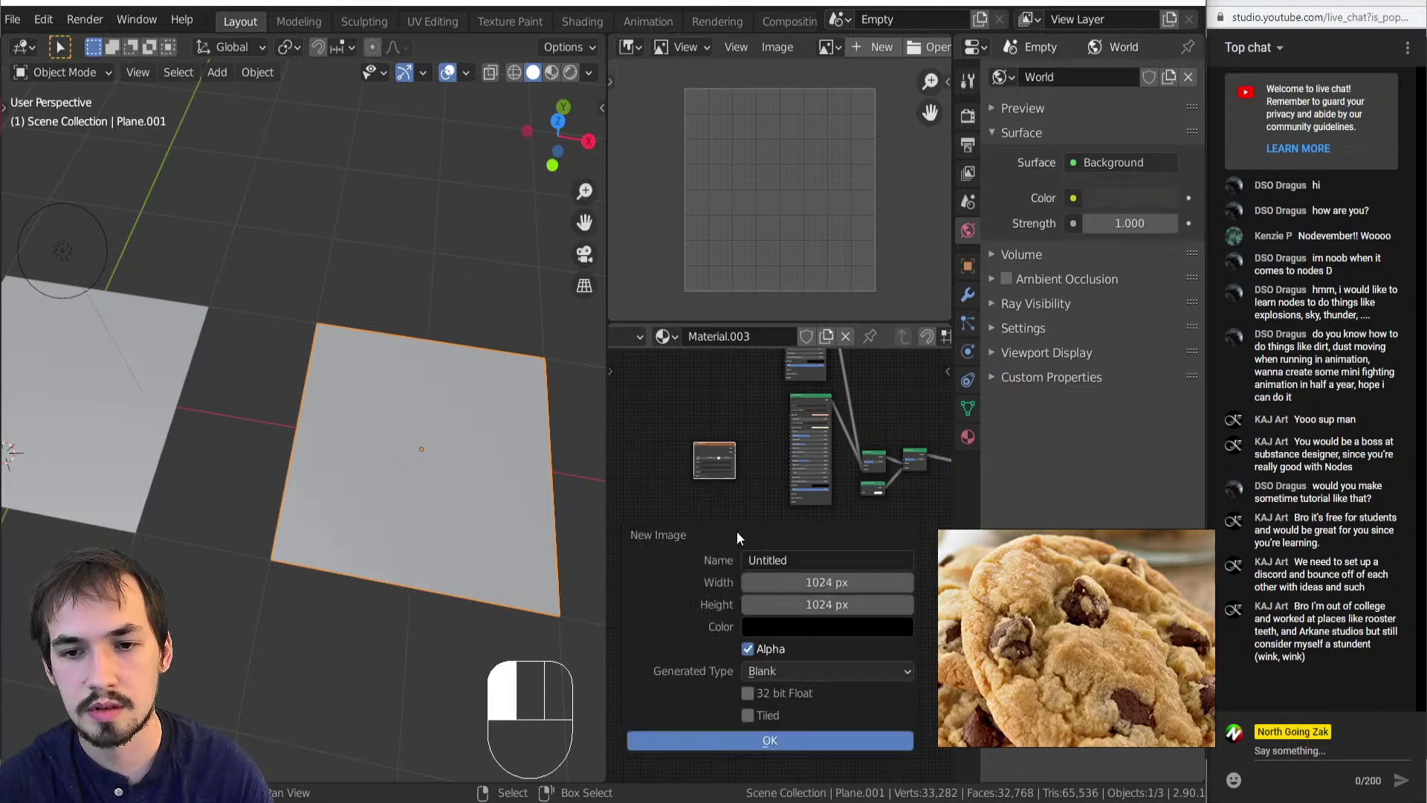
pyautogui.click(774, 561)
pyautogui.write('Bake')
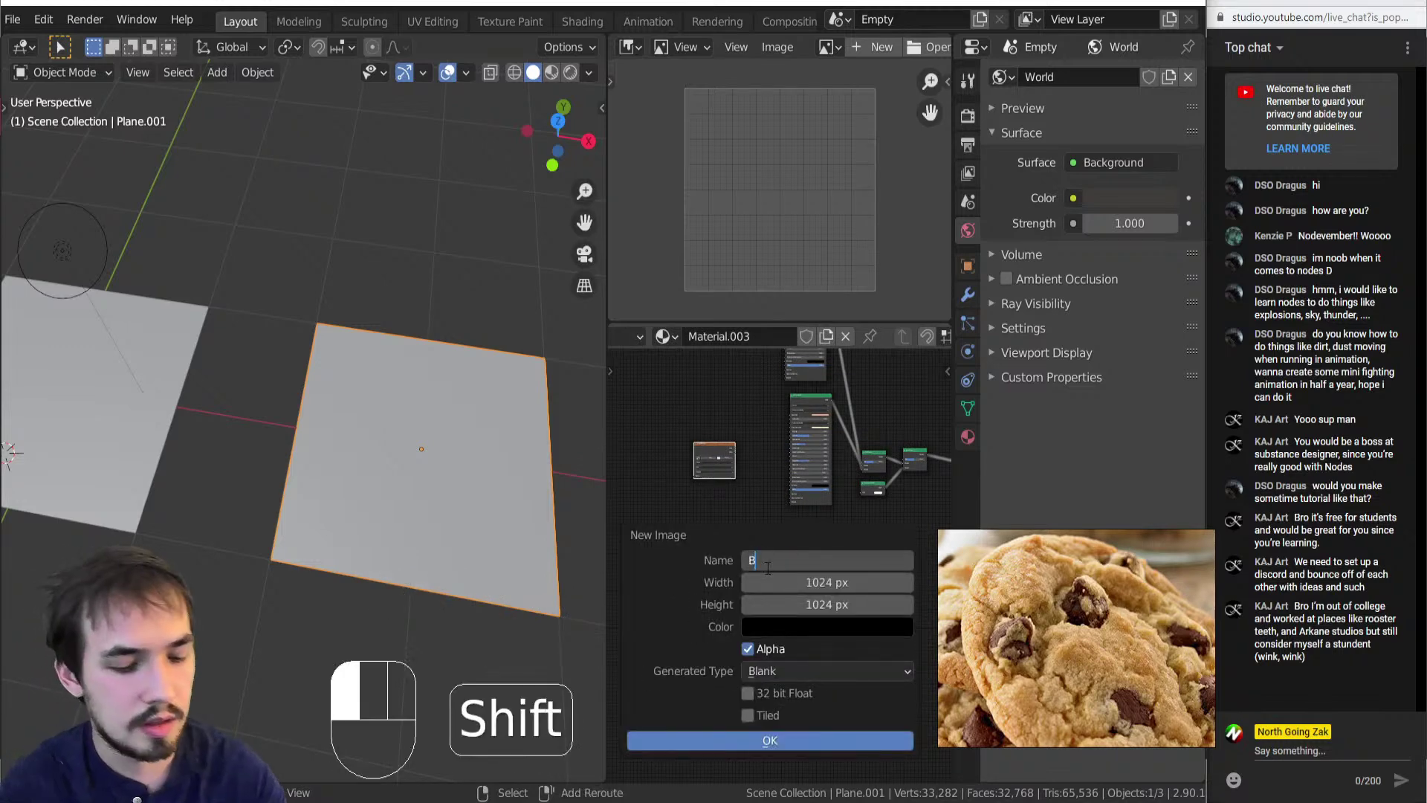
pyautogui.press('Return')
# Preview the Bake Image Texture node's output directly on the copied material.
pyautogui.scroll(6, 747, 459)
pyautogui.moveTo(729, 459); pyautogui.dragTo(754, 577, button='middle')
pyautogui.keyDown('ctrl'); pyautogui.keyDown('shift'); pyautogui.click(712, 505); pyautogui.keyUp('shift'); pyautogui.keyUp('ctrl')
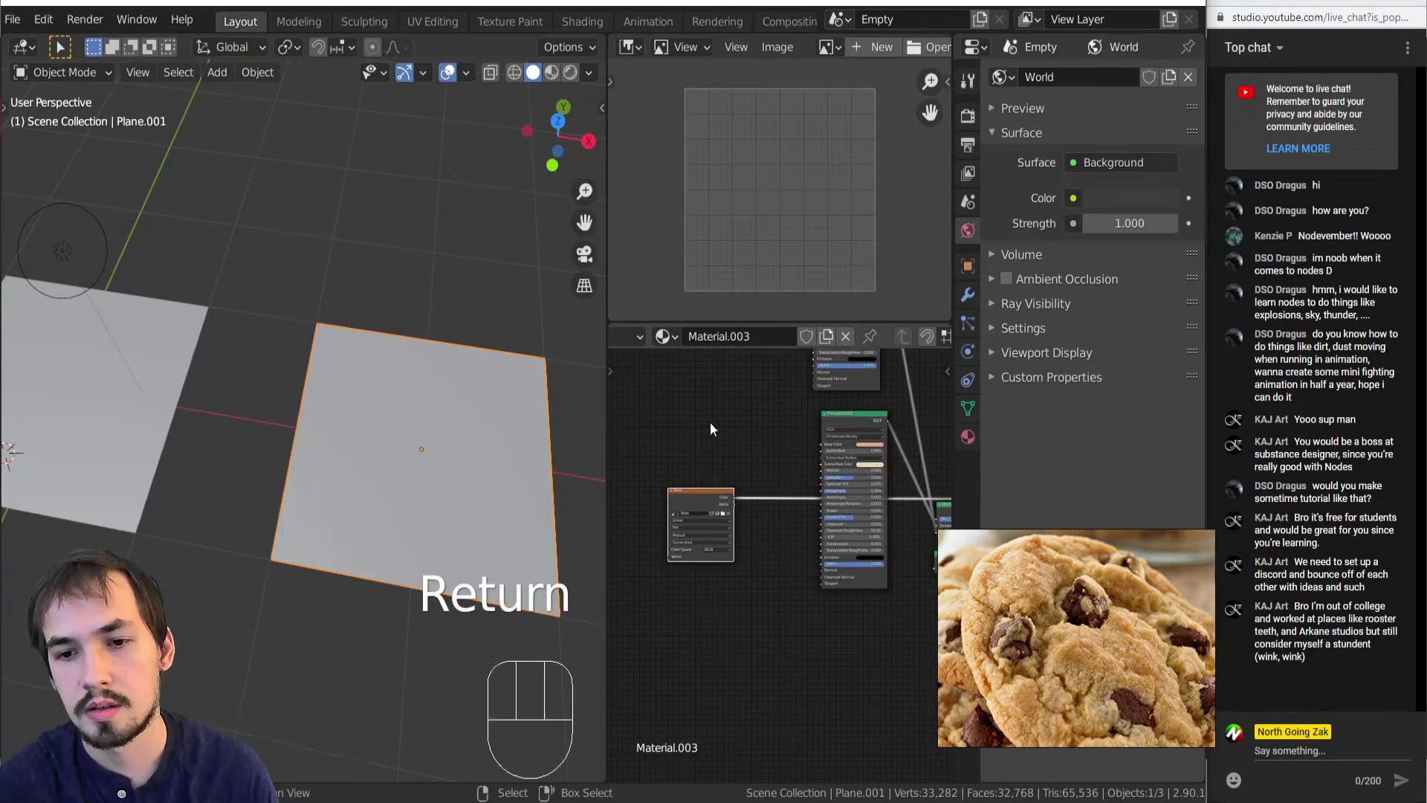
# Display the Base image in the image editor and color the Solid viewport shading by texture.
pyautogui.click(828, 47)
pyautogui.click(849, 78)
pyautogui.moveTo(368, 491); pyautogui.dragTo(385, 466, button='middle')
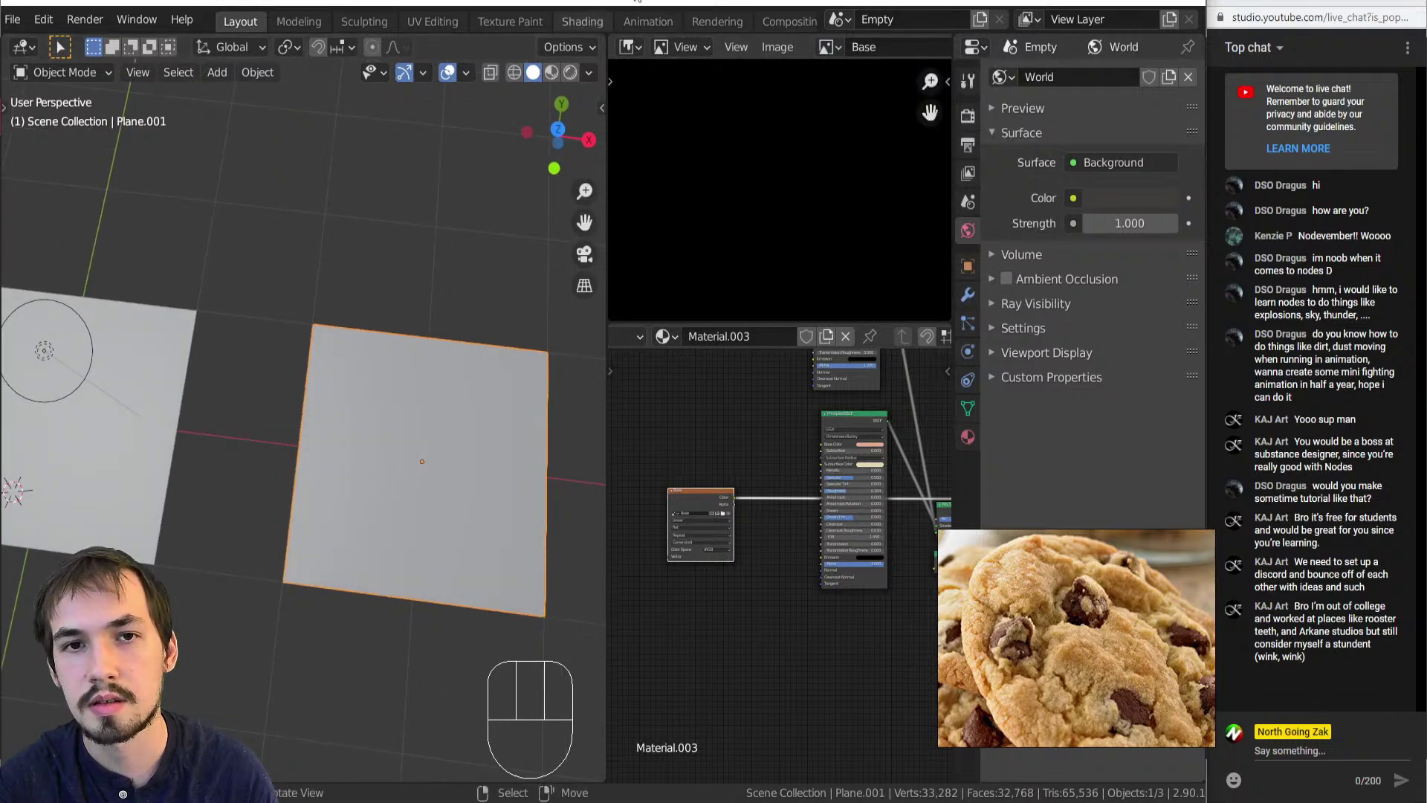
pyautogui.click(589, 72)
pyautogui.click(651, 344)
# Switch the duplicated plane to Texture Paint mode and give the brush the round (sphere) falloff curve preset.
pyautogui.press('Tab')
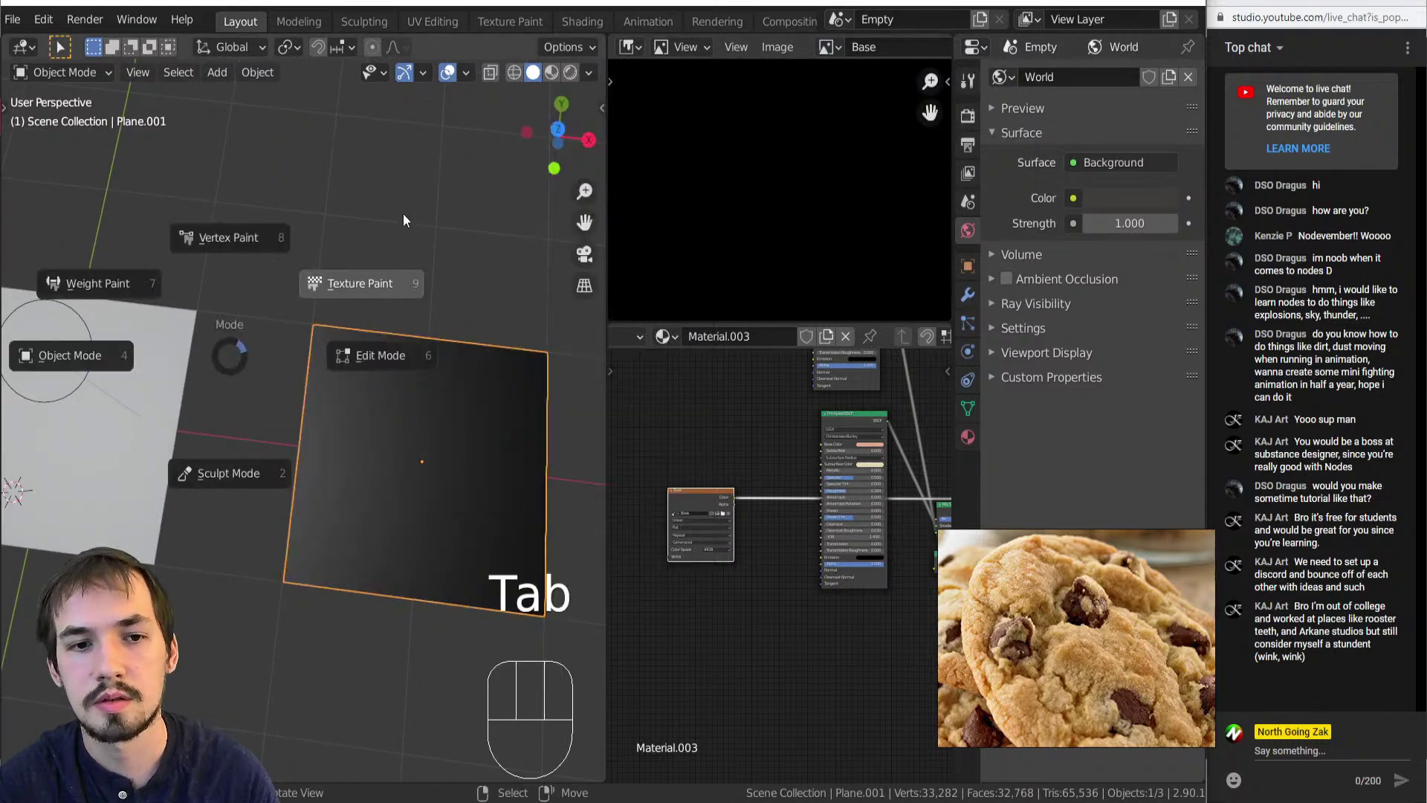
pyautogui.click(405, 223)
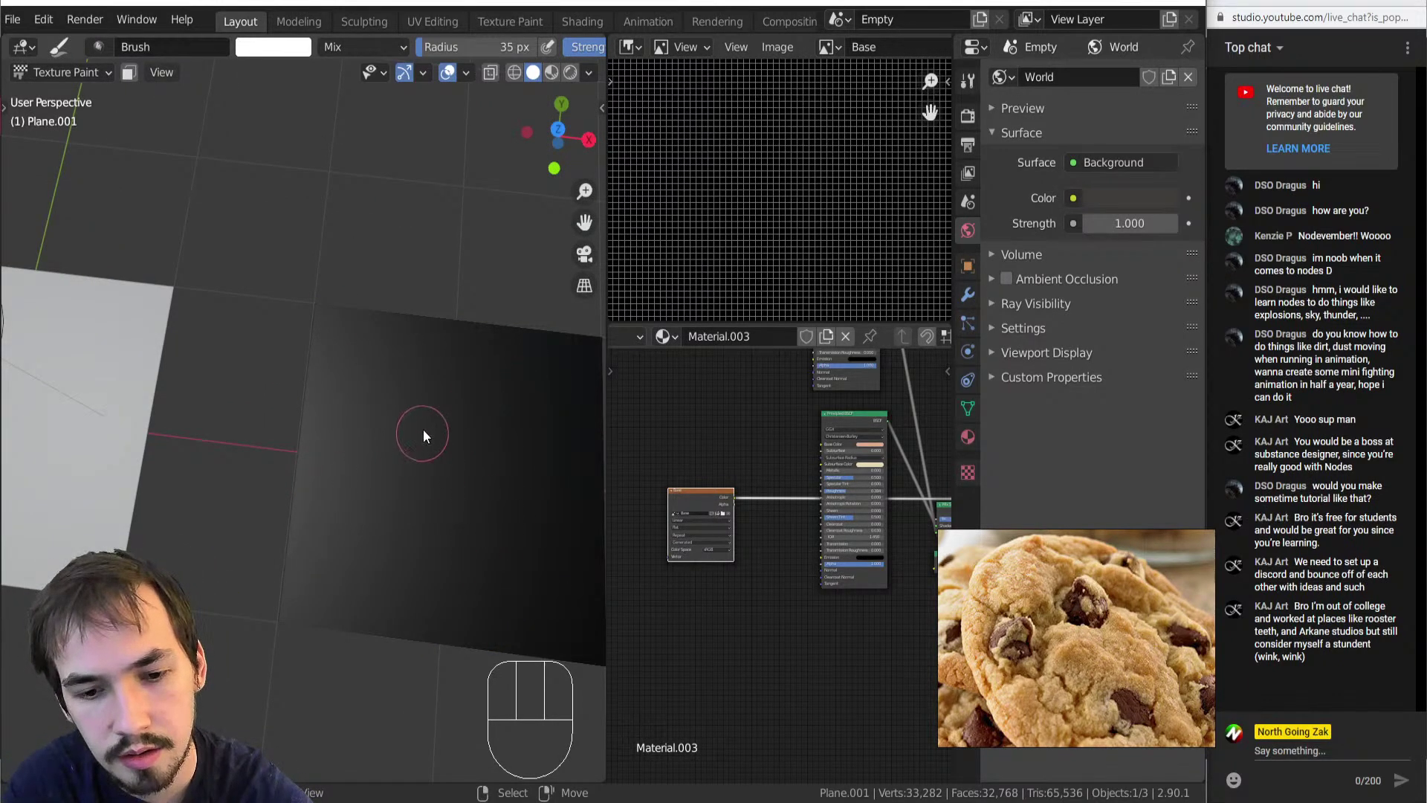
pyautogui.keyDown('shift'); pyautogui.moveTo(421, 440); pyautogui.dragTo(280, 402, button='middle'); pyautogui.keyUp('shift')
pyautogui.press('KP_7')
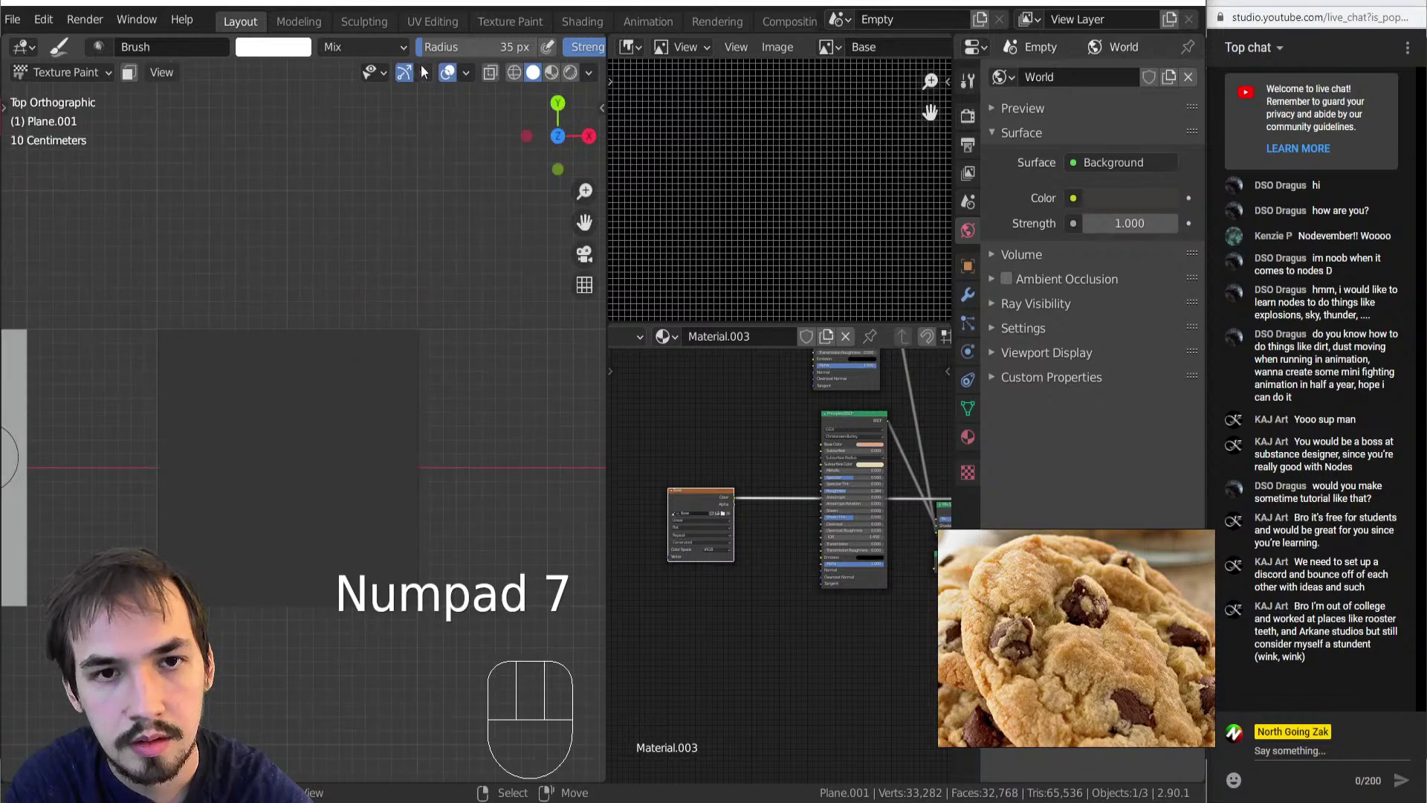
pyautogui.scroll(-5, 405, 52)
pyautogui.moveTo(404, 54)
pyautogui.mouseDown(button='middle')
pyautogui.moveTo(331, 50)
pyautogui.moveTo(385, 51)
pyautogui.mouseUp(button='middle')
pyautogui.hotkey('shift', 'o')
pyautogui.scroll(-5, 403, 51)
pyautogui.click(413, 48)
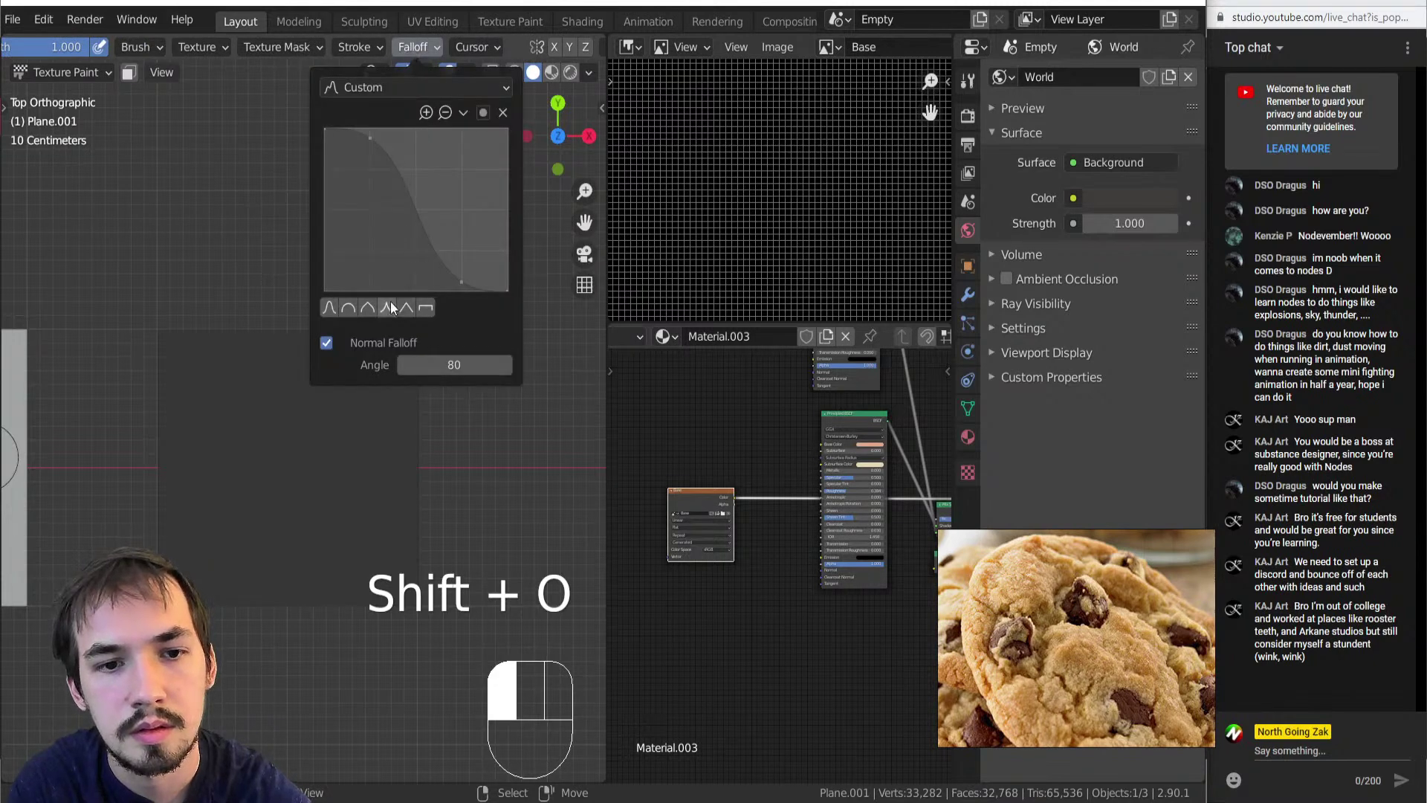
pyautogui.click(349, 308)
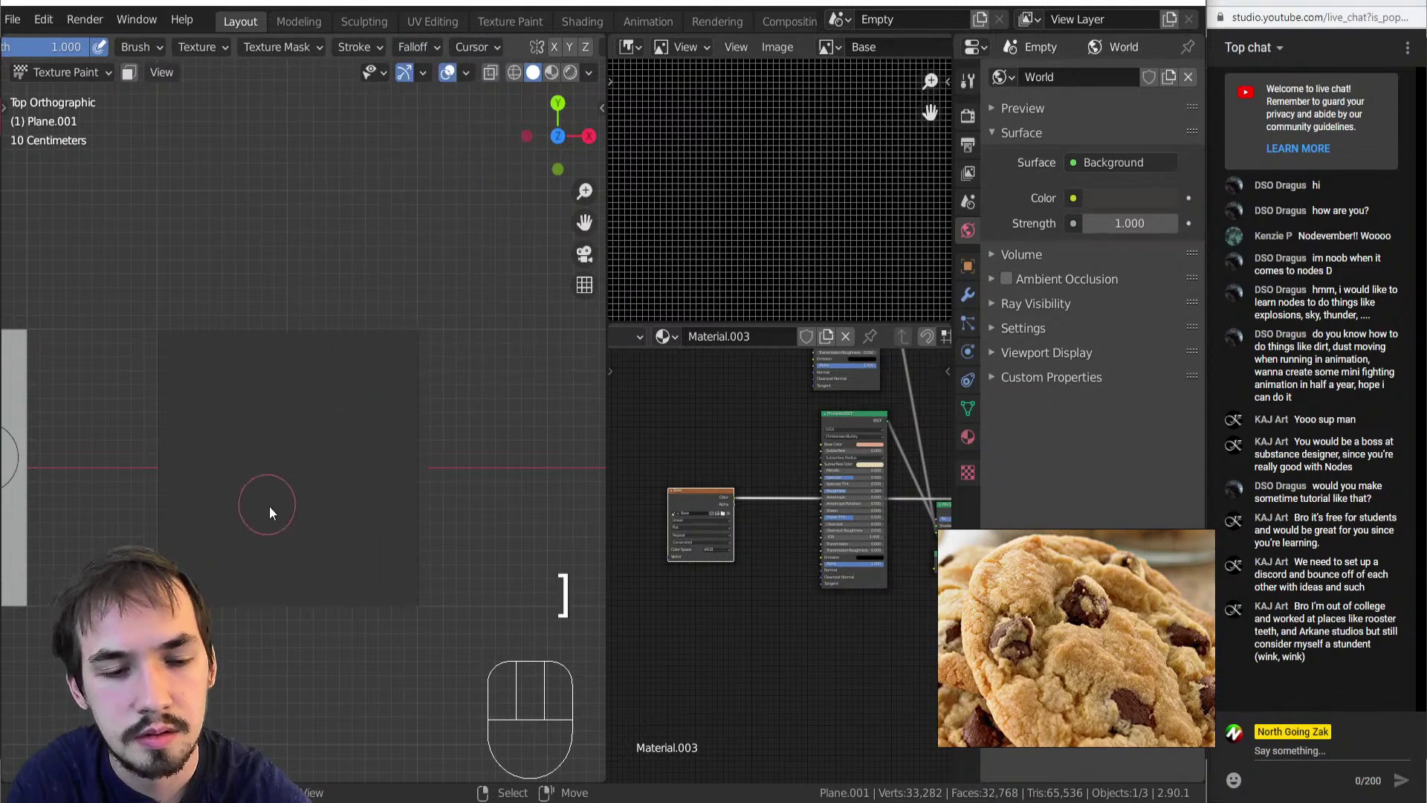
# Enlarge the brush to nearly the plane's width and paint a soft white stroke across the plane's center.
pyautogui.press(']')
pyautogui.press(']')
pyautogui.press(']')
pyautogui.press(']')
pyautogui.press(']')
pyautogui.press(']')
pyautogui.press(']')
pyautogui.press(']')
pyautogui.press(']')
pyautogui.press(']')
pyautogui.press(']')
pyautogui.press(']')
pyautogui.press(']')
pyautogui.press(']')
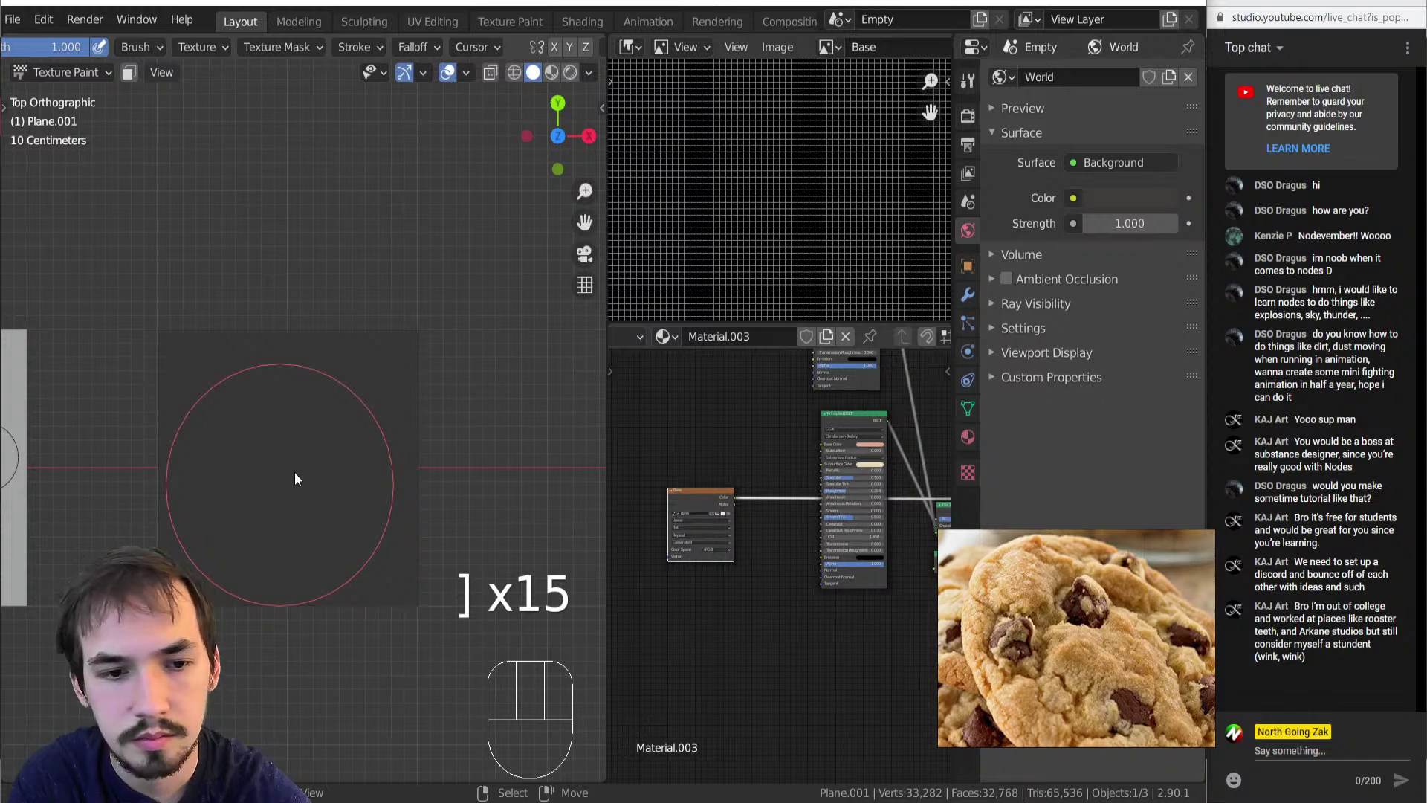
pyautogui.moveTo(297, 480); pyautogui.dragTo(376, 421)
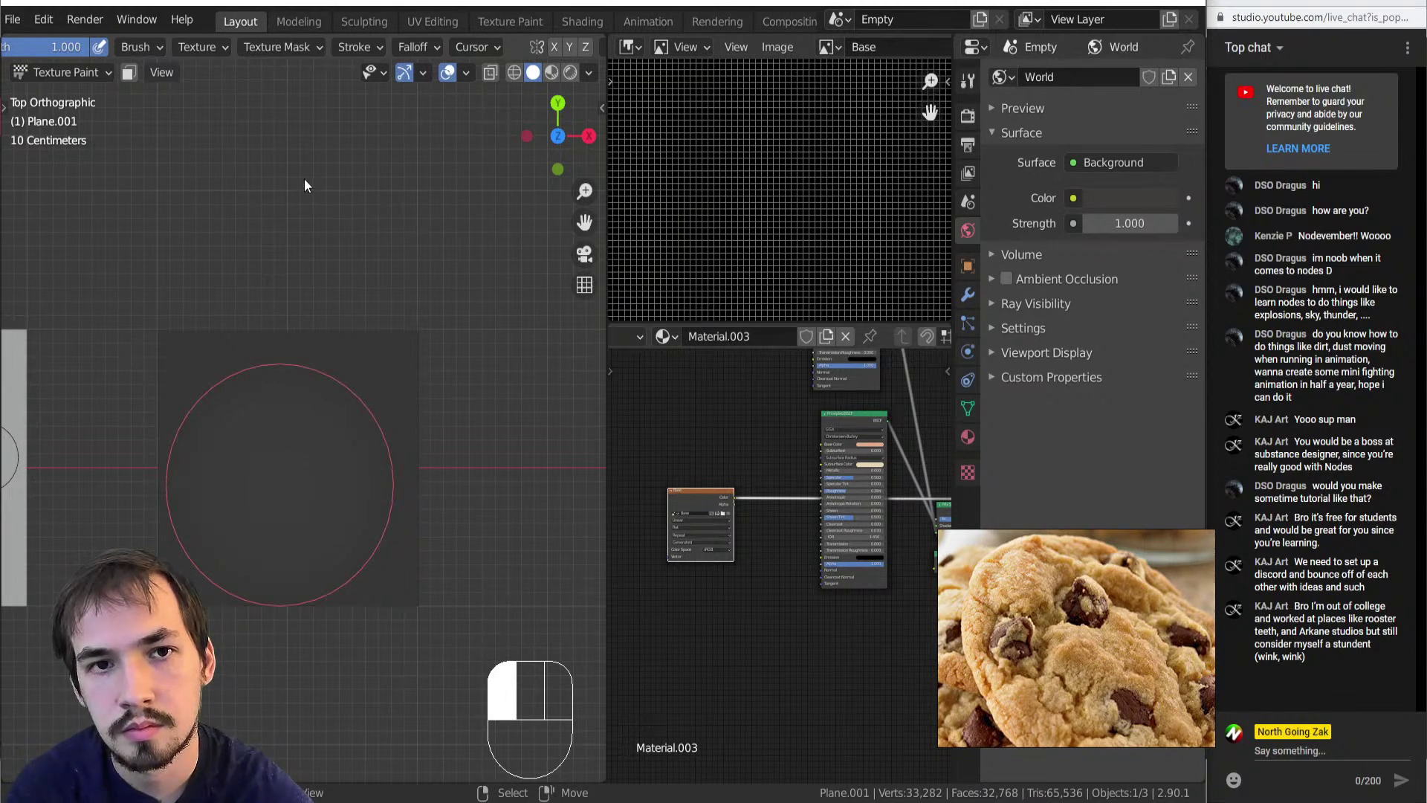
# Show the 3D view's sidebar and brighten the plane's center with more large, soft white strokes.
pyautogui.moveTo(291, 214); pyautogui.dragTo(275, 189, button='middle')
pyautogui.press('n')
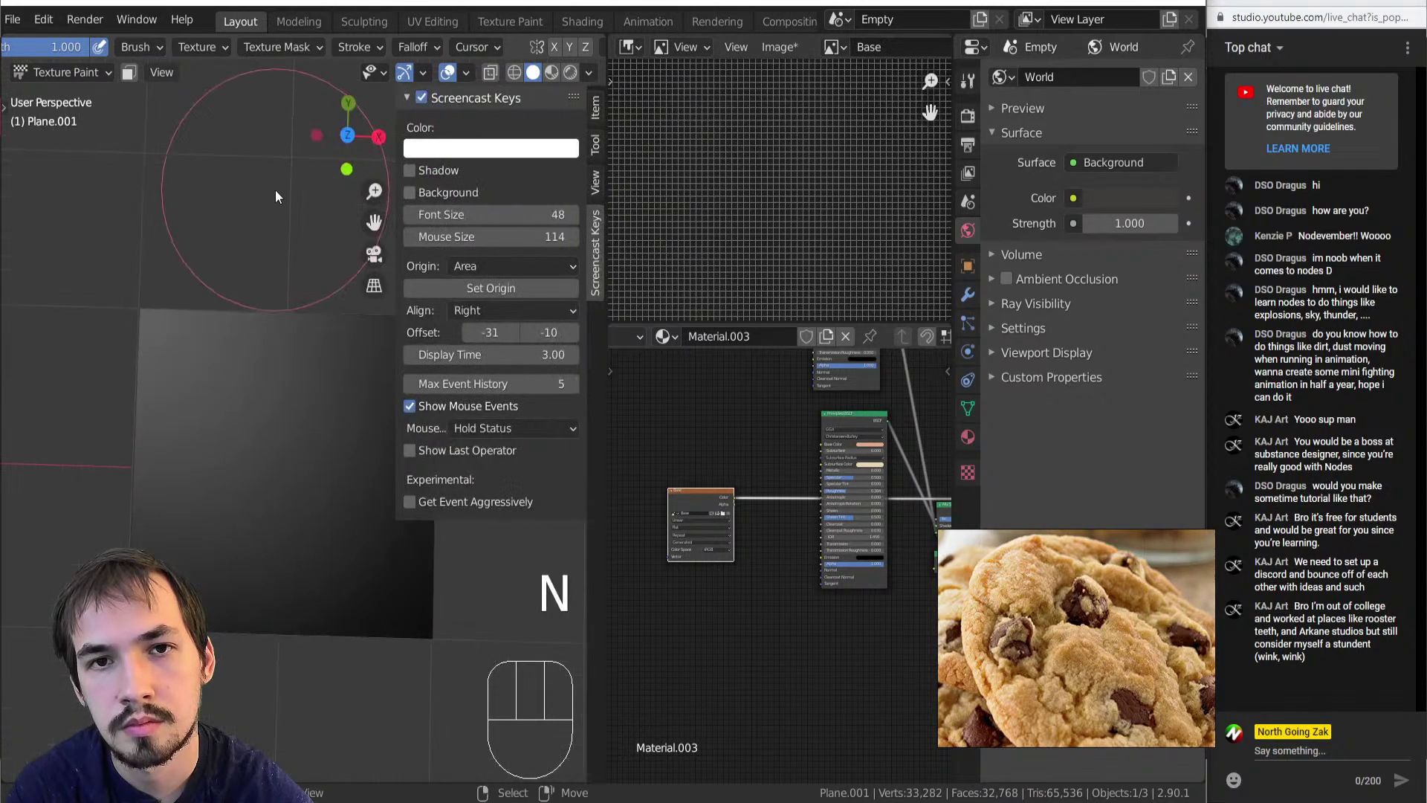
pyautogui.press('KP_7')
pyautogui.keyDown('shift'); pyautogui.moveTo(320, 393); pyautogui.dragTo(266, 312, button='middle'); pyautogui.keyUp('shift')
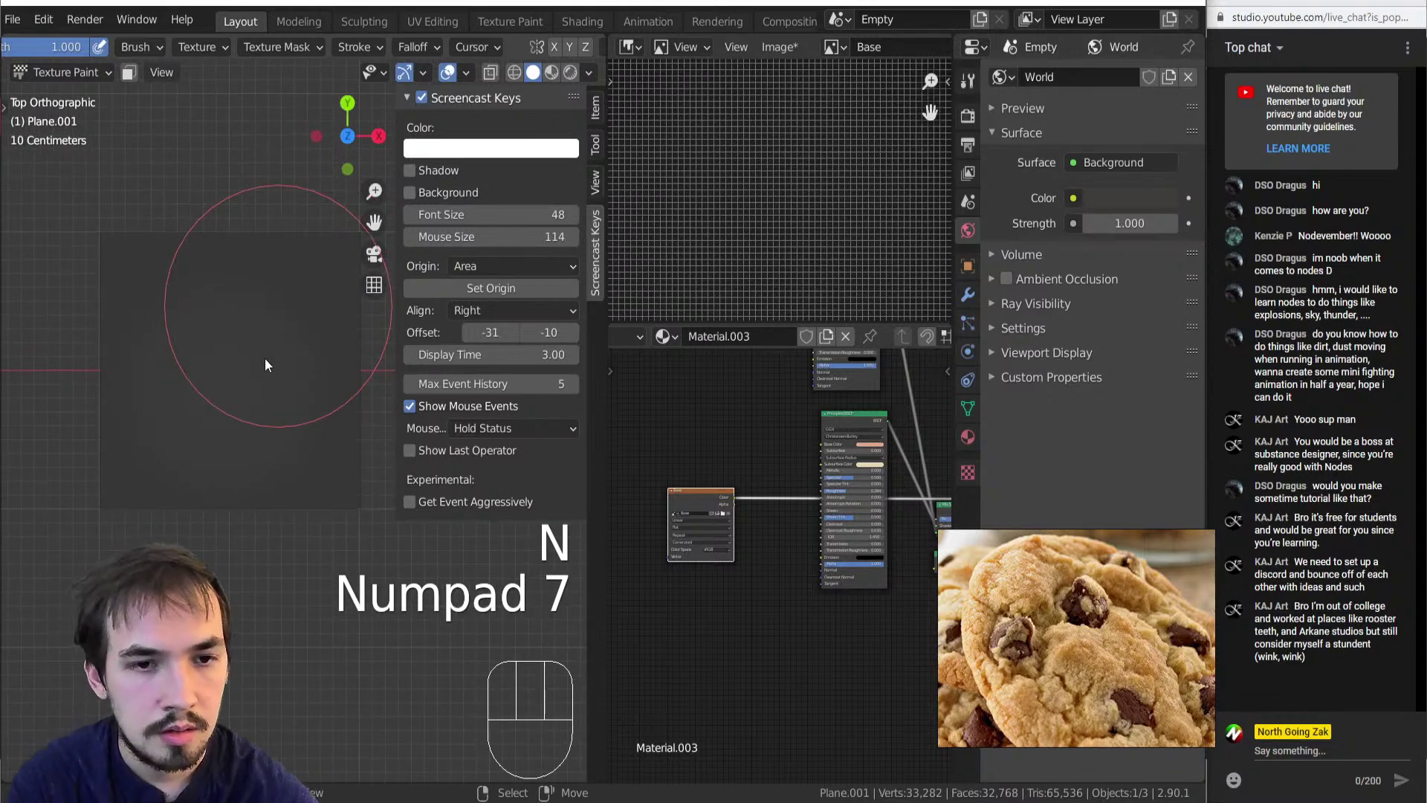
pyautogui.moveTo(274, 368); pyautogui.dragTo(269, 378)
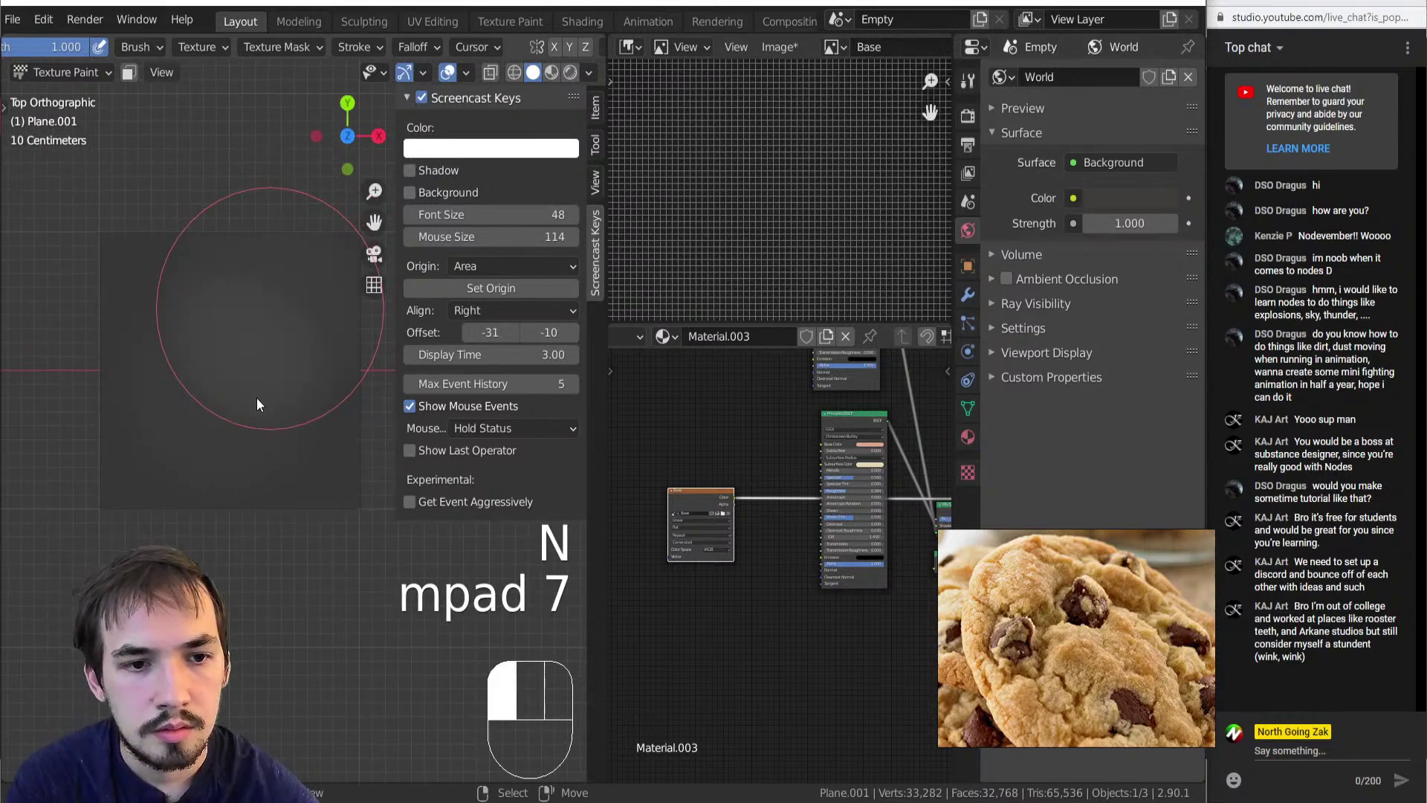
pyautogui.press('[')
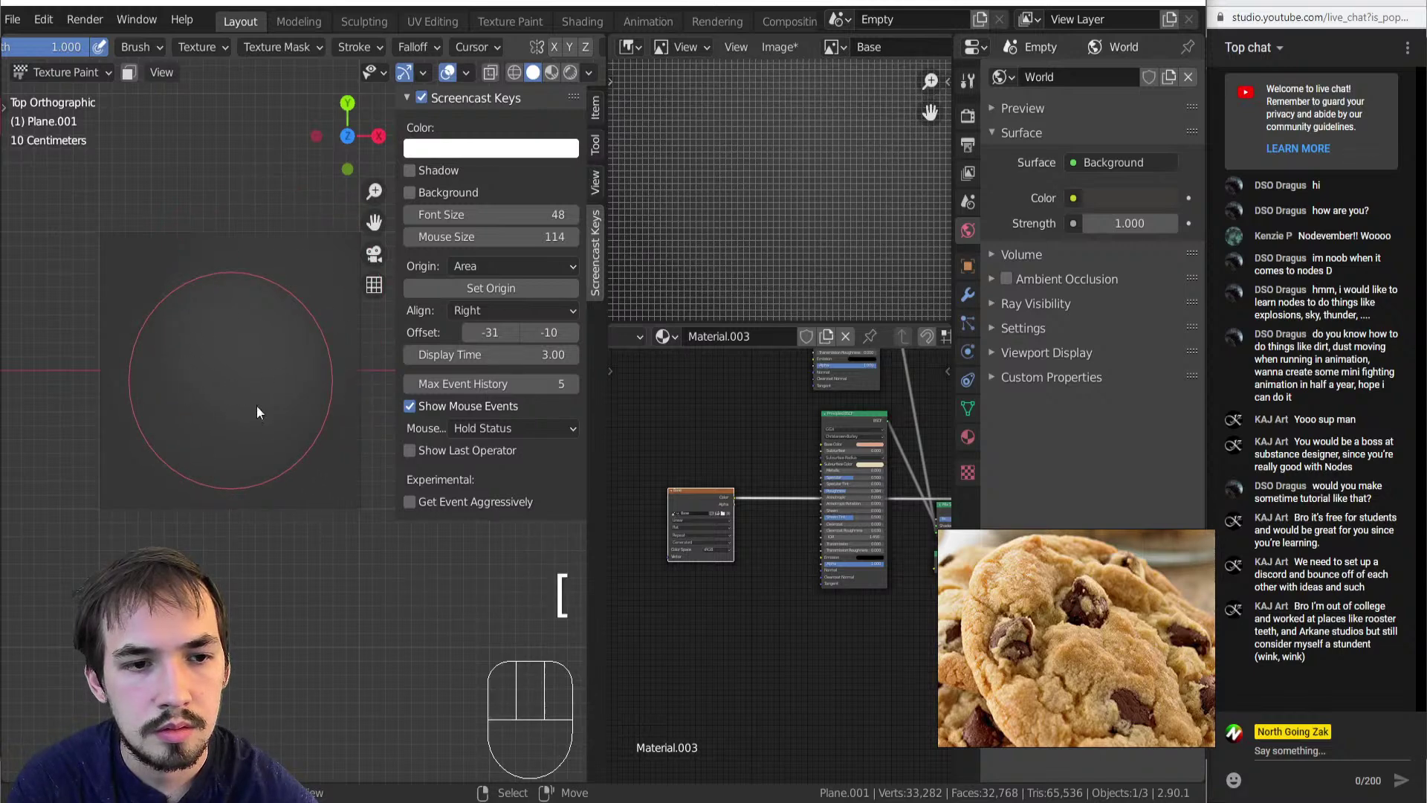
pyautogui.moveTo(249, 364); pyautogui.dragTo(257, 338)
# Shrink the brush and build up a brighter rounded cookie shape with white strokes across the plane.
pyautogui.keyDown('ctrl'); pyautogui.moveTo(256, 337); pyautogui.dragTo(252, 309, button='middle'); pyautogui.keyUp('ctrl')
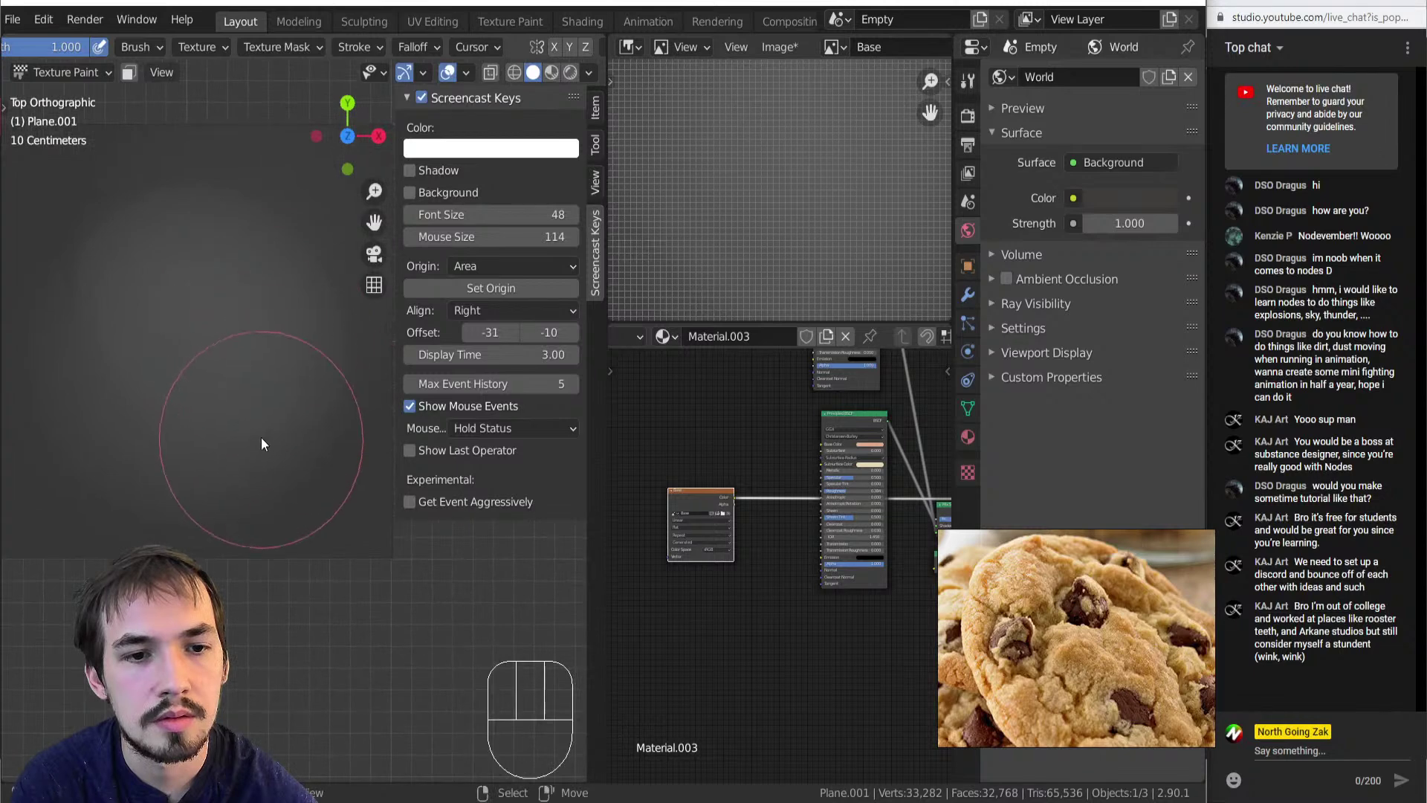
pyautogui.press('[')
pyautogui.press('[')
pyautogui.press('[')
pyautogui.press('[')
pyautogui.press('[')
pyautogui.moveTo(260, 458)
pyautogui.mouseDown()
pyautogui.moveTo(313, 399)
pyautogui.moveTo(300, 275)
pyautogui.moveTo(185, 216)
pyautogui.moveTo(109, 260)
pyautogui.moveTo(130, 375)
pyautogui.moveTo(218, 316)
pyautogui.moveTo(186, 370)
pyautogui.moveTo(134, 262)
pyautogui.mouseUp()
pyautogui.moveTo(226, 269)
pyautogui.mouseDown()
pyautogui.moveTo(285, 258)
pyautogui.moveTo(274, 372)
pyautogui.moveTo(297, 448)
pyautogui.moveTo(259, 376)
pyautogui.mouseUp()
pyautogui.moveTo(221, 351)
pyautogui.mouseDown()
pyautogui.moveTo(208, 343)
pyautogui.moveTo(193, 393)
pyautogui.moveTo(202, 429)
pyautogui.moveTo(153, 440)
pyautogui.moveTo(136, 418)
pyautogui.mouseUp()
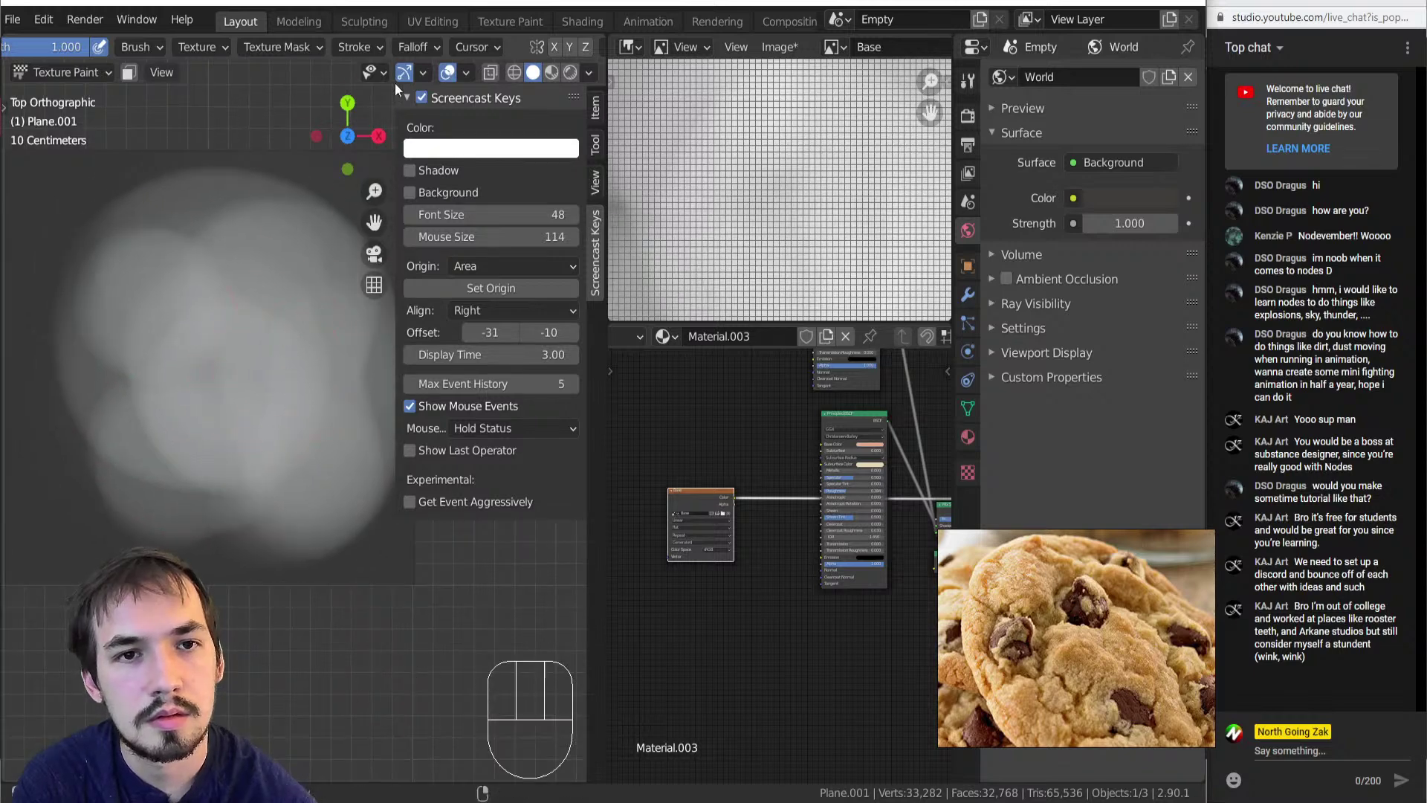
# Change the brush falloff to the smooth curve preset and paint white over the cookie shape's edges and middle.
pyautogui.click(402, 47)
pyautogui.click(329, 307)
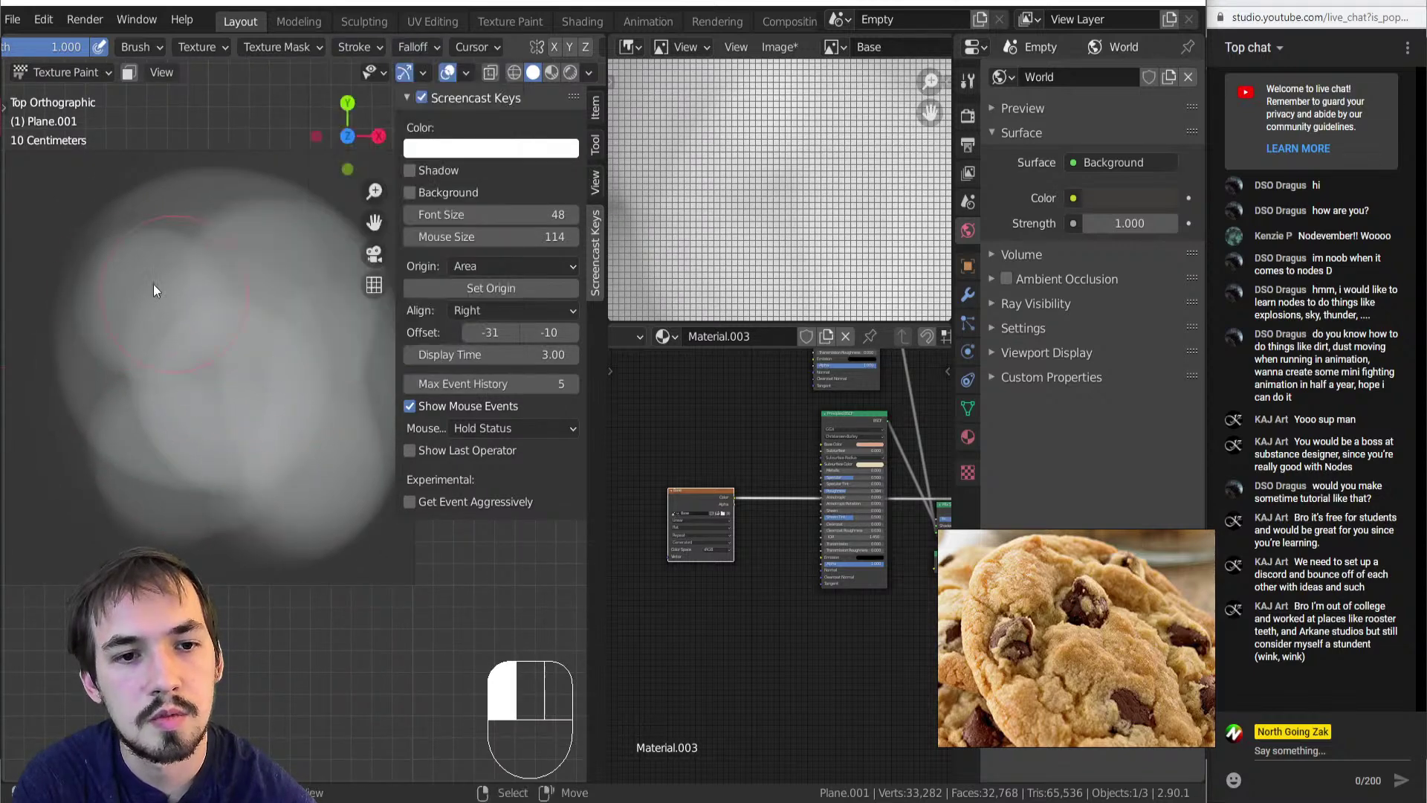
pyautogui.moveTo(183, 303); pyautogui.dragTo(155, 349)
pyautogui.moveTo(127, 403)
pyautogui.mouseDown()
pyautogui.moveTo(115, 354)
pyautogui.moveTo(138, 497)
pyautogui.moveTo(237, 484)
pyautogui.mouseUp()
pyautogui.moveTo(232, 454)
pyautogui.mouseDown()
pyautogui.moveTo(283, 473)
pyautogui.moveTo(339, 416)
pyautogui.mouseUp()
pyautogui.moveTo(336, 359)
pyautogui.mouseDown()
pyautogui.moveTo(302, 267)
pyautogui.moveTo(203, 266)
pyautogui.moveTo(128, 242)
pyautogui.moveTo(109, 324)
pyautogui.moveTo(112, 462)
pyautogui.moveTo(87, 439)
pyautogui.moveTo(80, 357)
pyautogui.moveTo(169, 370)
pyautogui.mouseUp()
pyautogui.moveTo(178, 370); pyautogui.dragTo(190, 372)
pyautogui.moveTo(203, 306)
pyautogui.mouseDown()
pyautogui.moveTo(250, 397)
pyautogui.moveTo(320, 412)
pyautogui.moveTo(248, 464)
pyautogui.moveTo(278, 456)
pyautogui.moveTo(313, 288)
pyautogui.moveTo(294, 254)
pyautogui.mouseUp()
# Fill the darker patches on one side of the cookie shape using a smaller brush, and return to Object Mode.
pyautogui.press('[')
pyautogui.press('[')
pyautogui.press('[')
pyautogui.moveTo(158, 251); pyautogui.dragTo(165, 394)
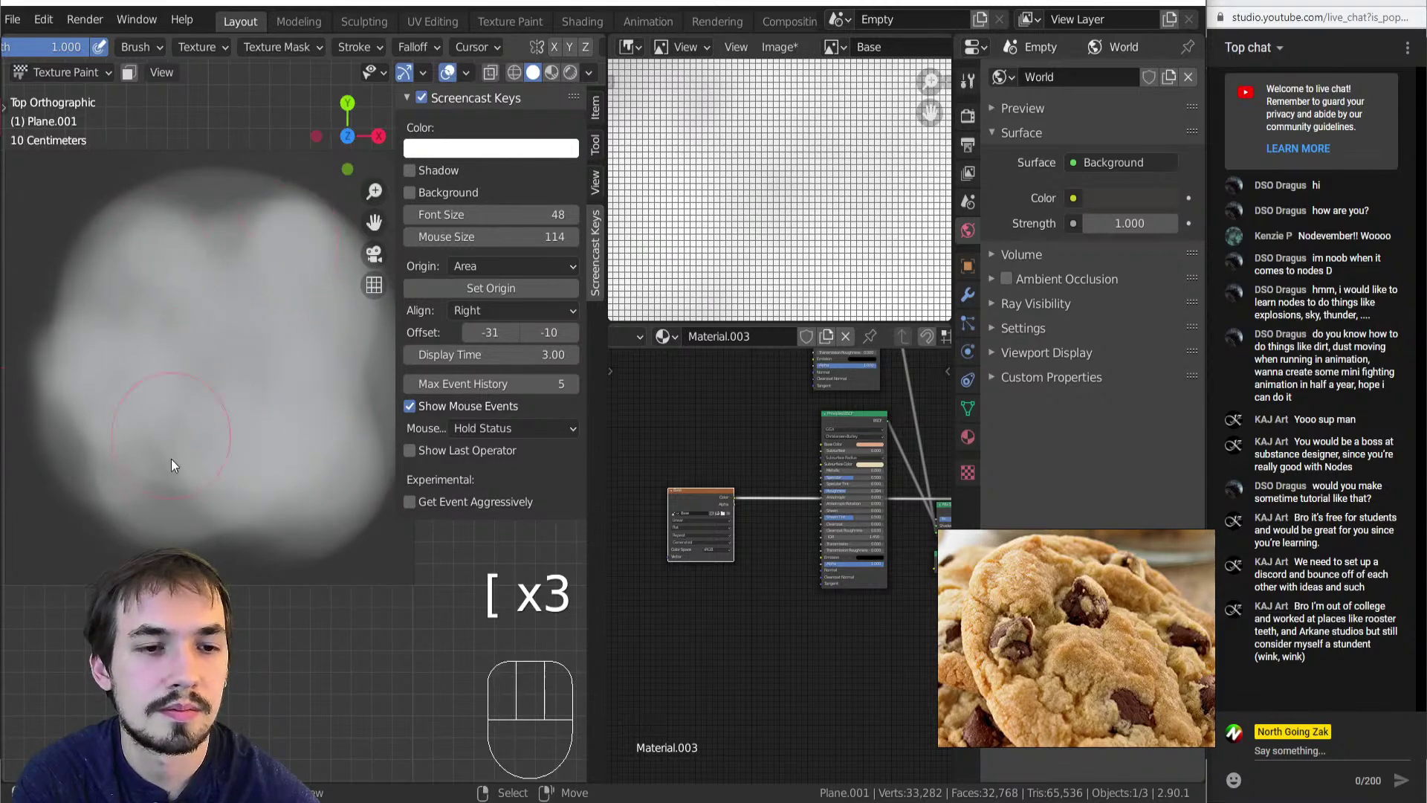
pyautogui.press('Tab')
pyautogui.click(116, 449)
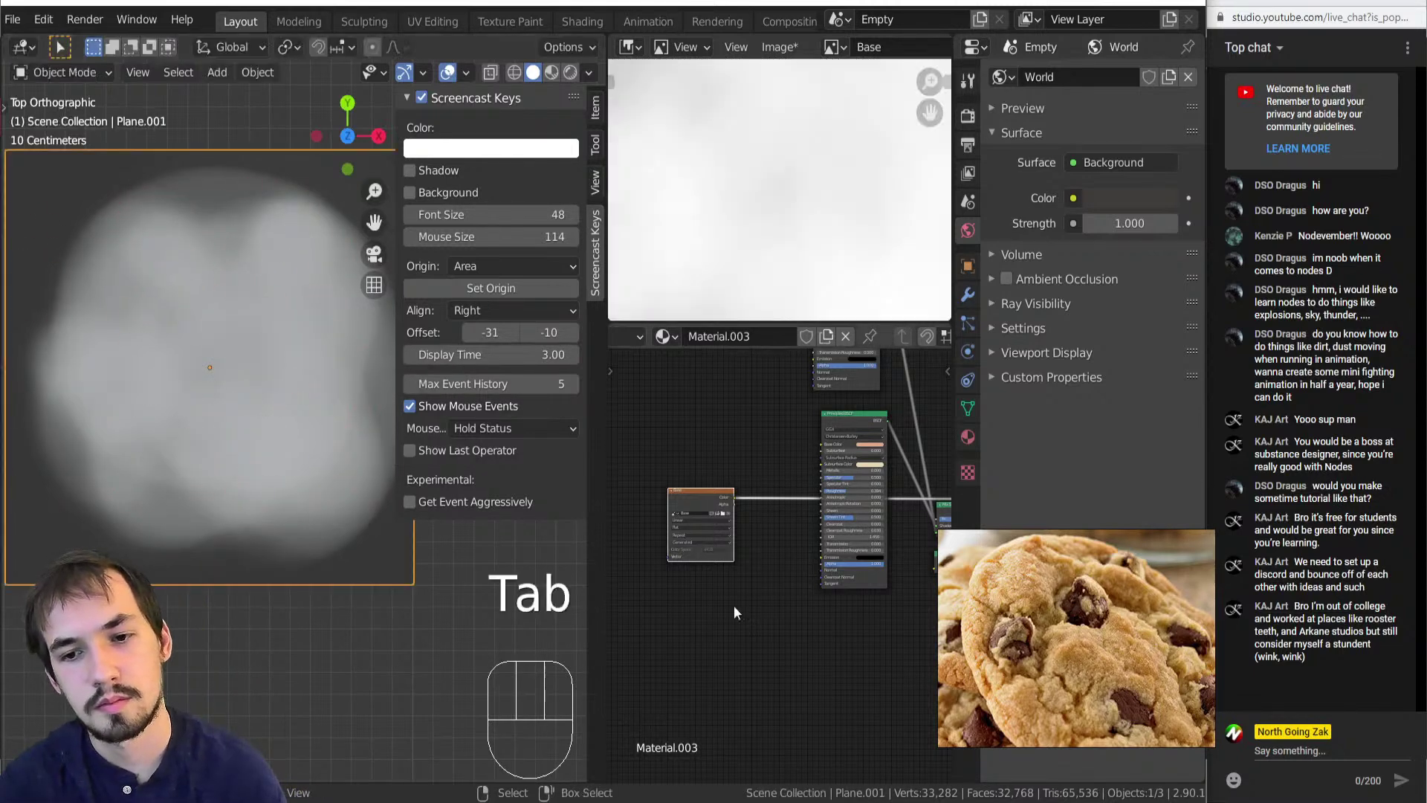
# Duplicate the Base Image Texture node and create a new 1024 × 1024 px image named chips in the copy.
pyautogui.moveTo(715, 577); pyautogui.dragTo(892, 545, button='middle')
pyautogui.scroll(1, 692, 553)
pyautogui.moveTo(677, 553); pyautogui.dragTo(913, 553, button='middle')
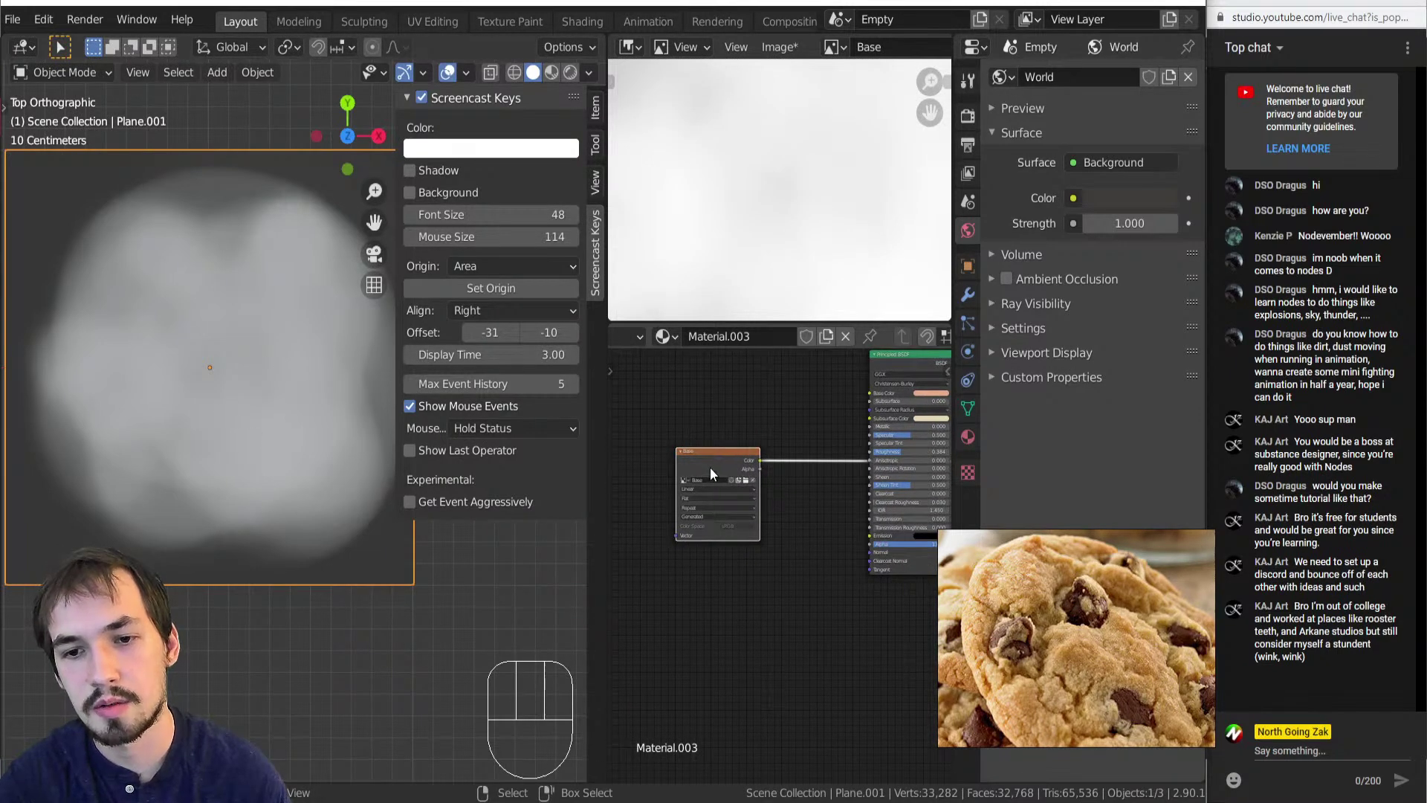
pyautogui.hotkey('shift', 'd')
pyautogui.click(707, 587)
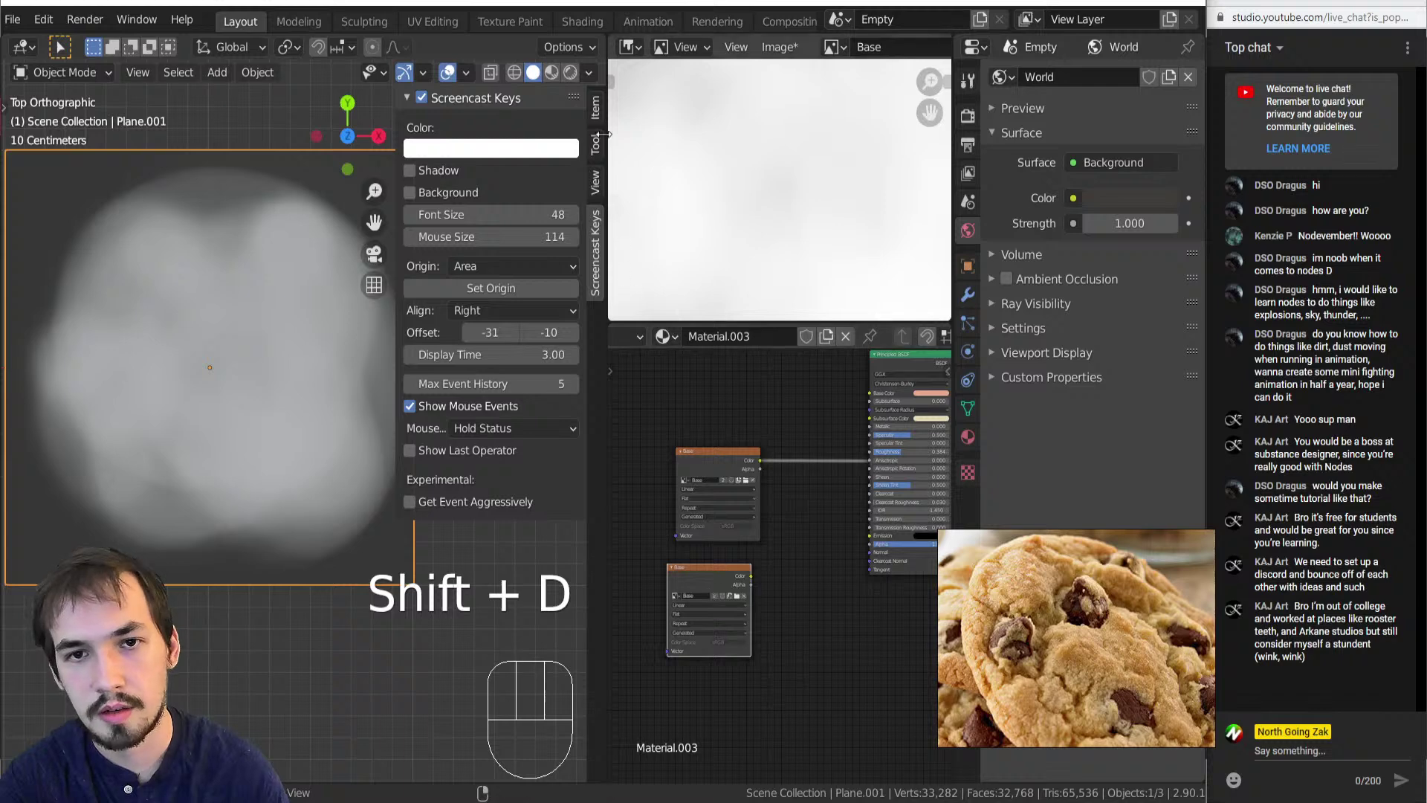
pyautogui.click(728, 595)
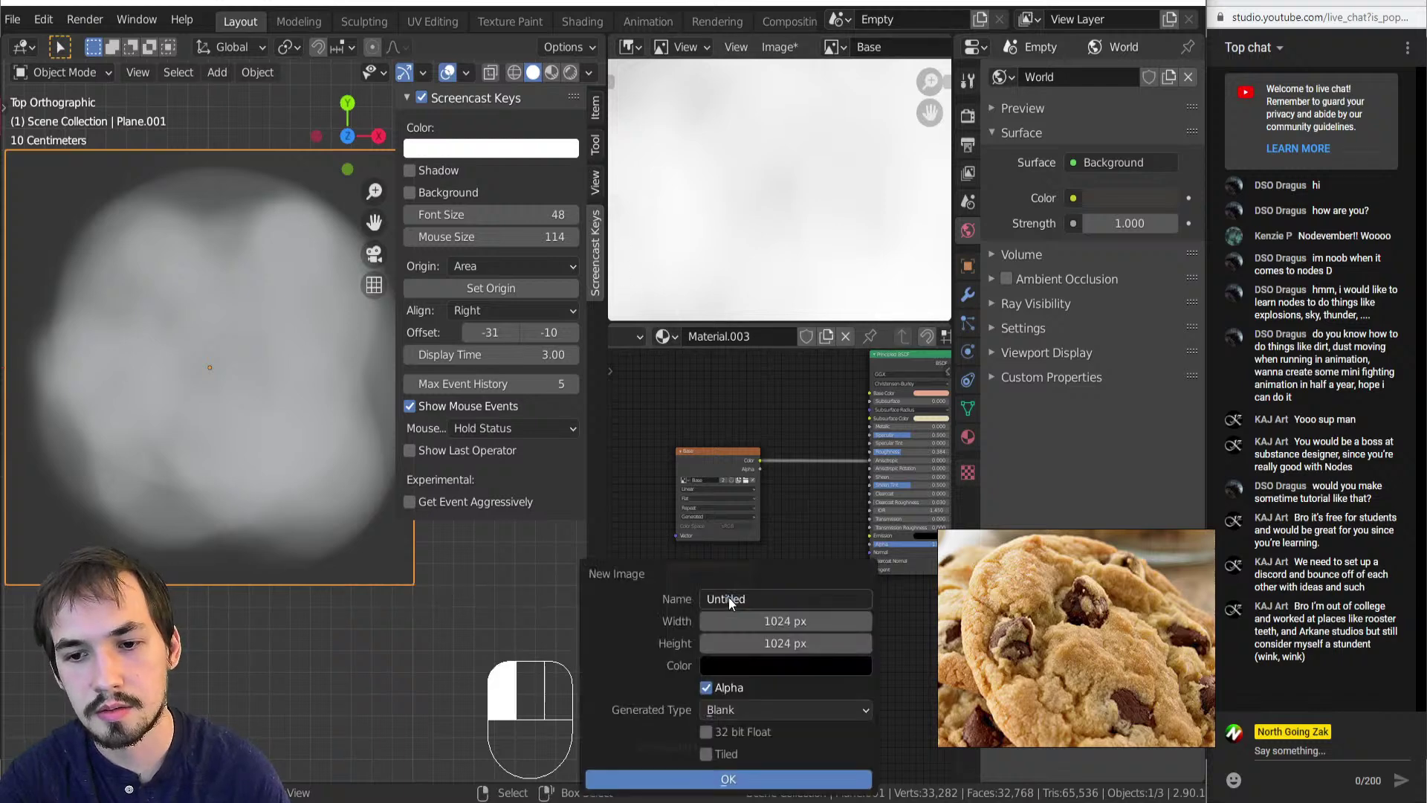
pyautogui.click(749, 607)
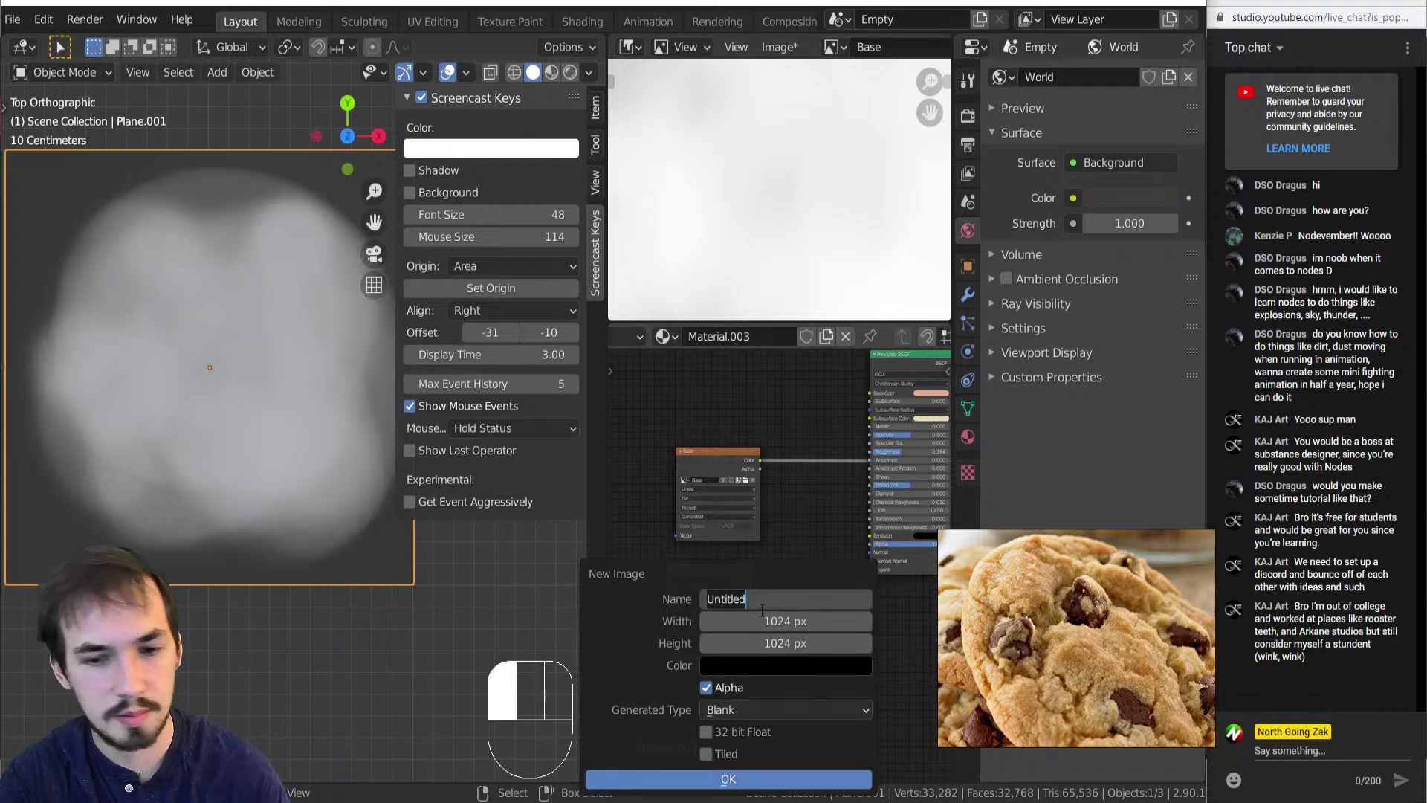
pyautogui.write('chips')
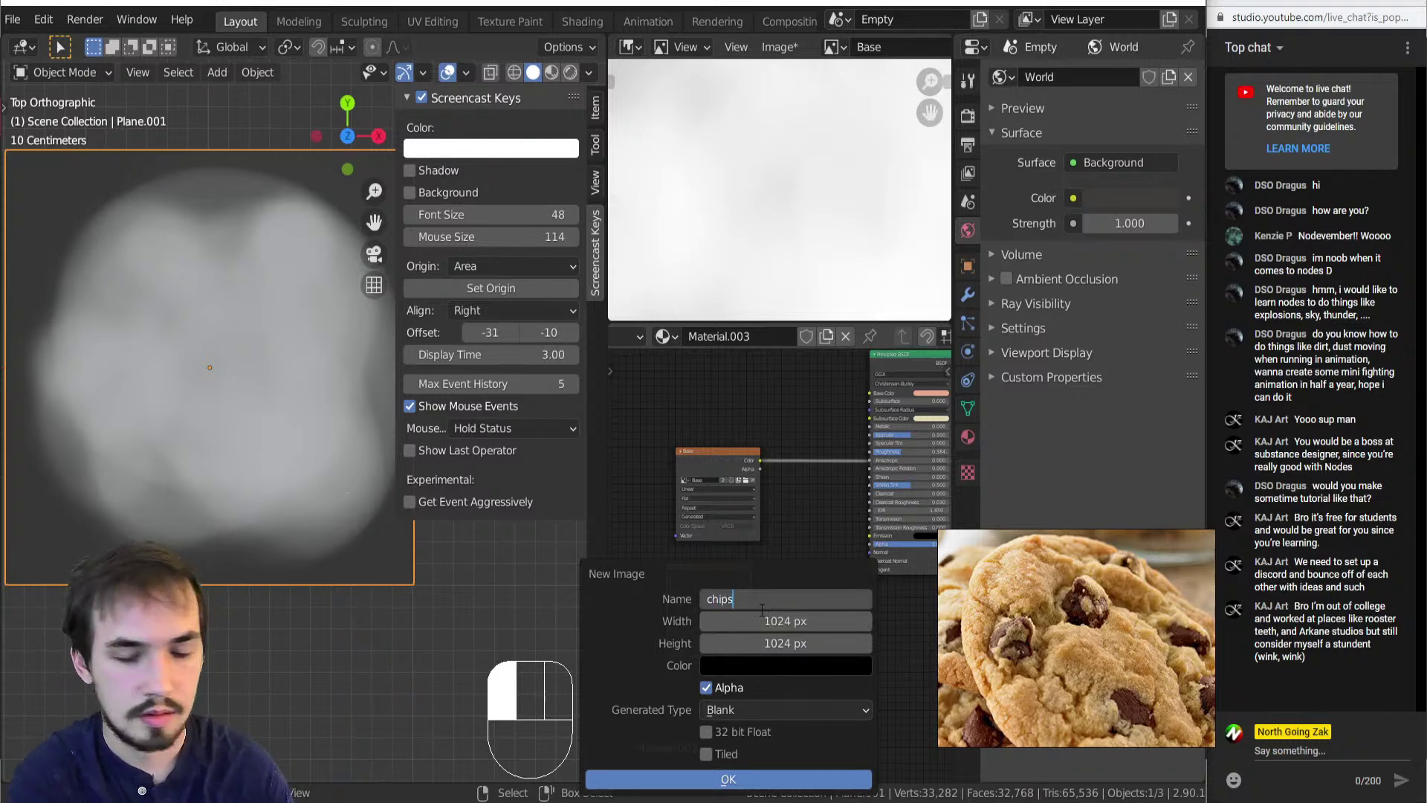
pyautogui.press('Return')
pyautogui.scroll(-3, 949, 587)
pyautogui.moveTo(948, 587); pyautogui.dragTo(789, 581, button='middle')
pyautogui.click(724, 612)
pyautogui.hotkey('shift', 'a')
pyautogui.moveTo(725, 606)
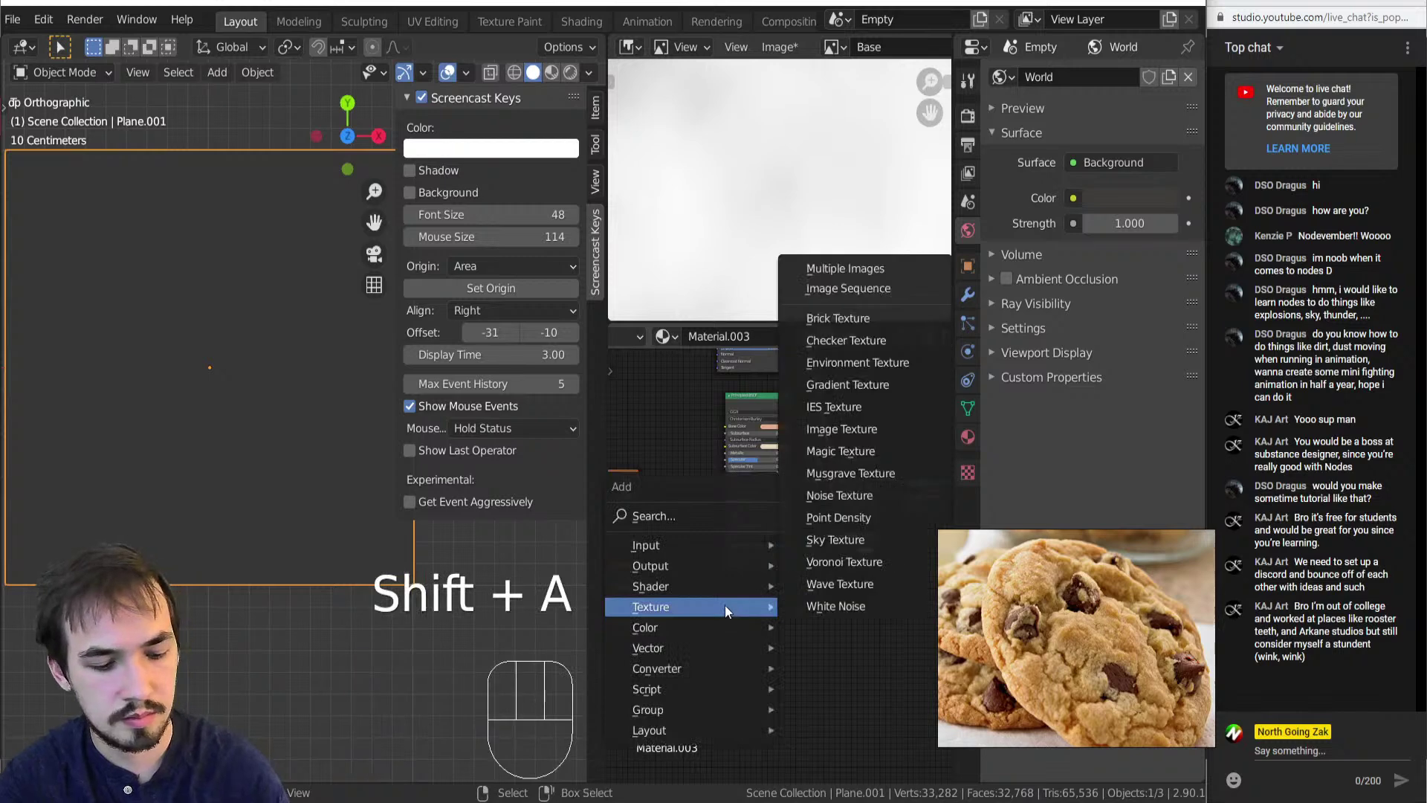
pyautogui.press('v')
pyautogui.press('v')
pyautogui.click(685, 579)
pyautogui.click(712, 582)
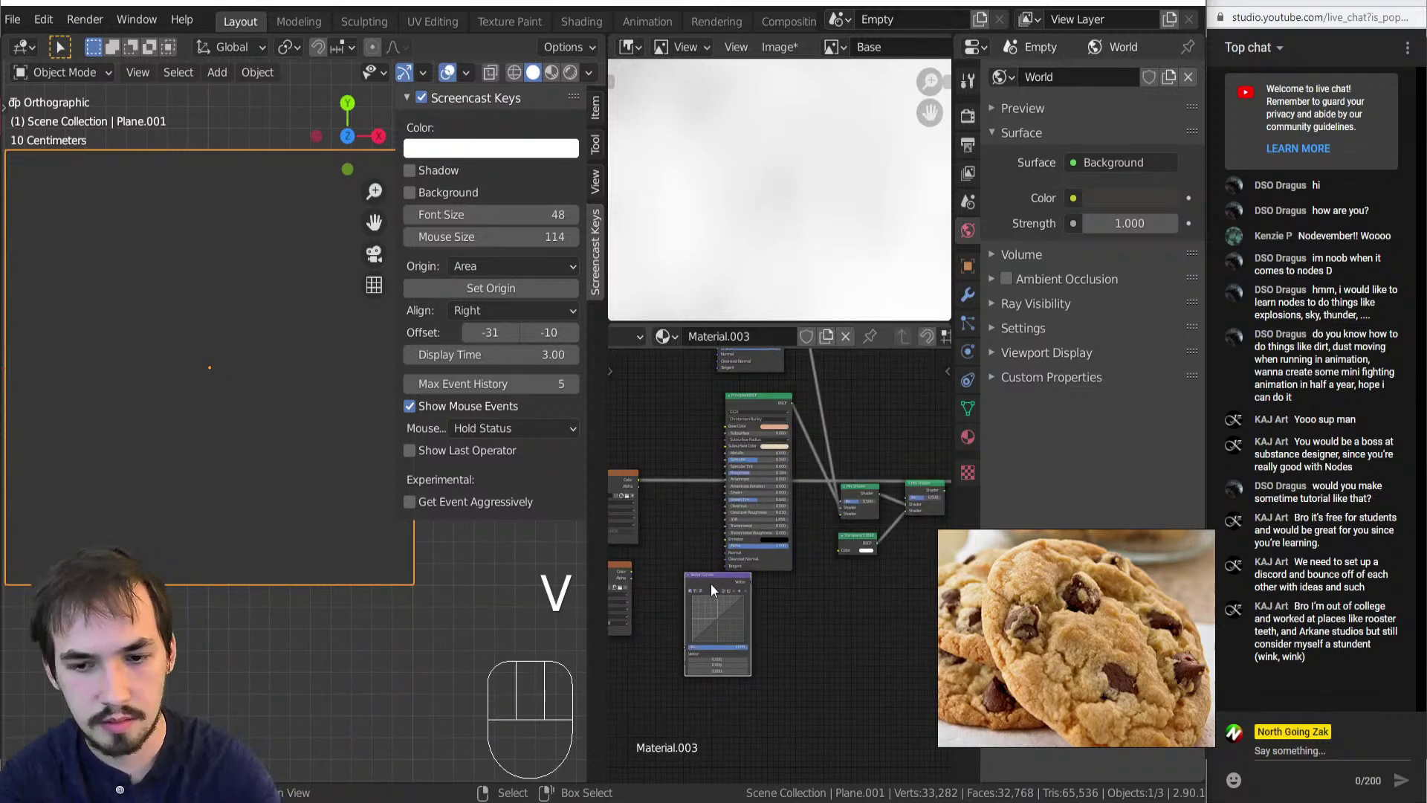
pyautogui.press('Delete')
# Add a Displacement node below the shader nodes and feed the Base image texture's Color into its Height.
pyautogui.hotkey('shift', 'a')
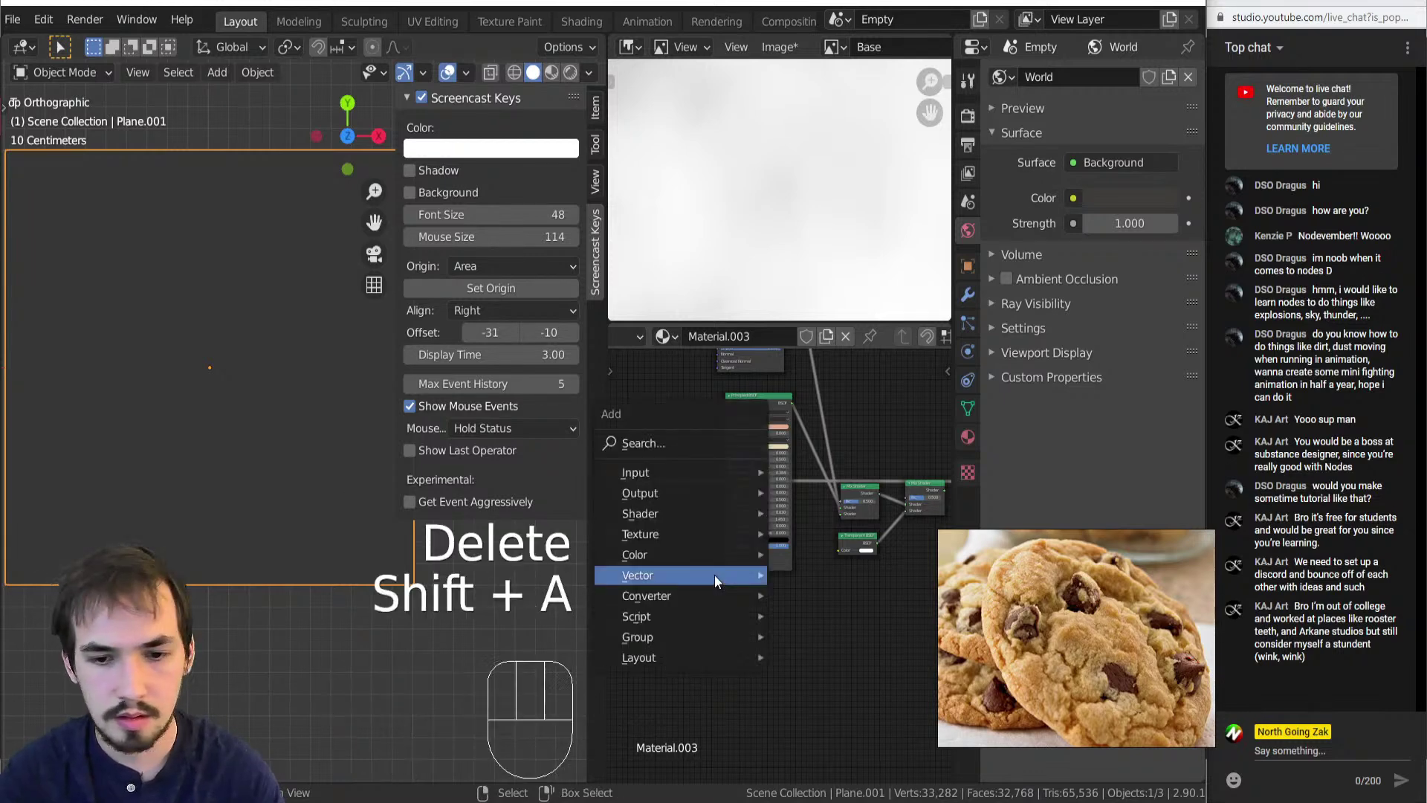
pyautogui.moveTo(713, 573)
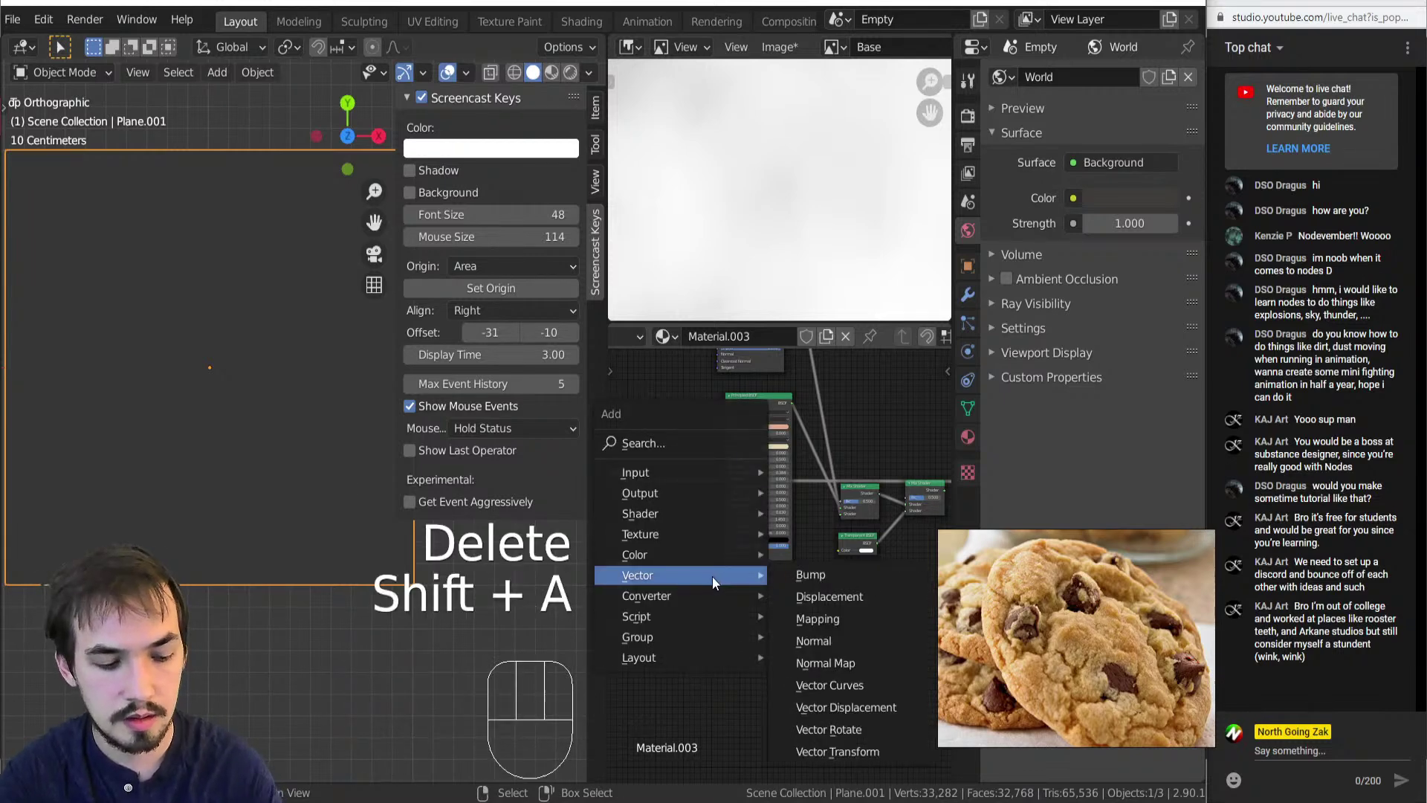
pyautogui.click(829, 596)
pyautogui.click(708, 581)
pyautogui.moveTo(636, 478); pyautogui.dragTo(818, 587)
pyautogui.moveTo(818, 587); pyautogui.dragTo(768, 603, button='middle')
pyautogui.scroll(-2, 779, 587)
pyautogui.moveTo(713, 604); pyautogui.dragTo(757, 604)
# Connect the Displacement node's output to the Displacement input of the Material Output.
pyautogui.moveTo(759, 604); pyautogui.dragTo(673, 631, button='middle')
pyautogui.scroll(2, 714, 605)
pyautogui.moveTo(674, 636)
pyautogui.mouseDown(button='middle')
pyautogui.moveTo(725, 608)
pyautogui.moveTo(660, 616)
pyautogui.mouseUp(button='middle')
pyautogui.click(654, 615)
pyautogui.moveTo(653, 614); pyautogui.dragTo(923, 536)
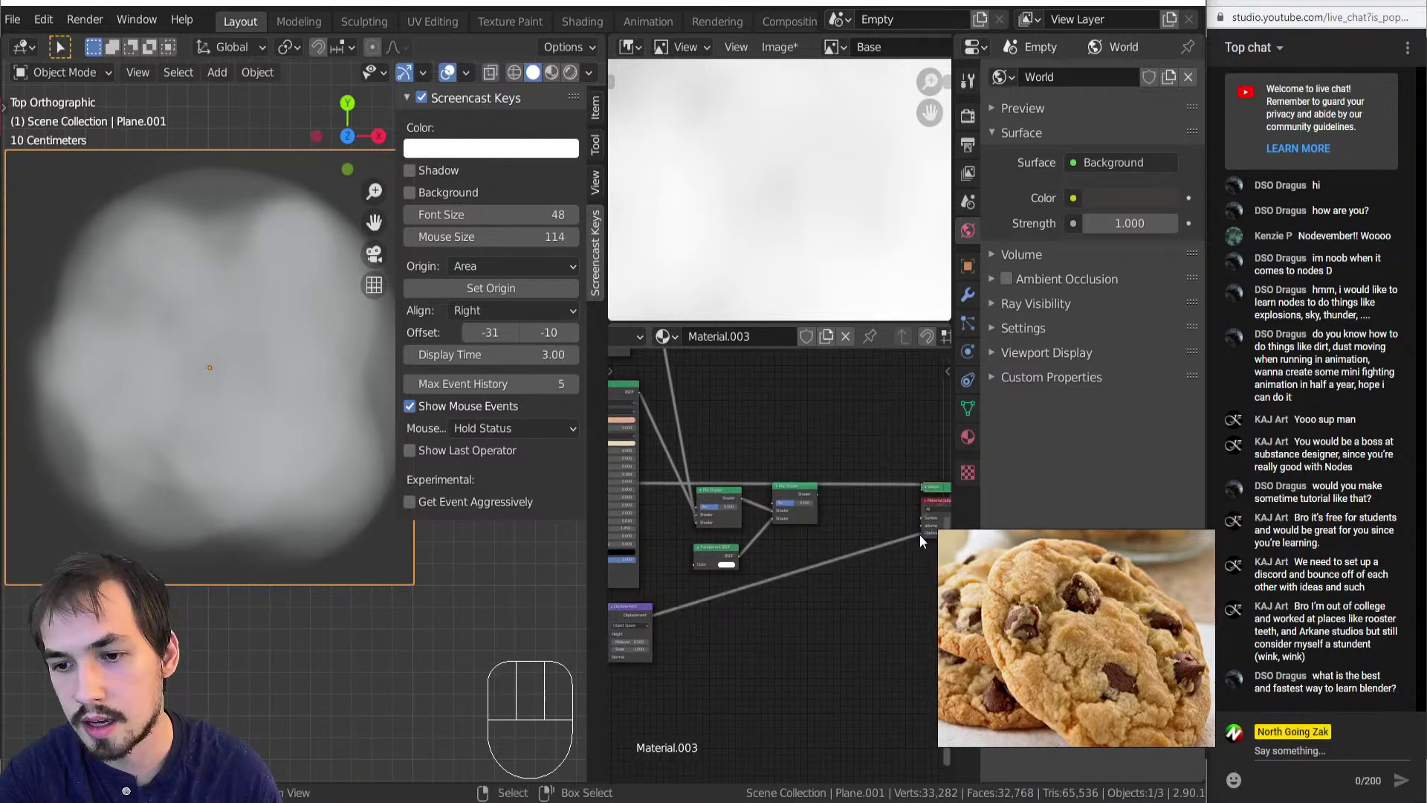
pyautogui.scroll(-5, 863, 562)
pyautogui.moveTo(679, 592); pyautogui.dragTo(728, 613, button='middle')
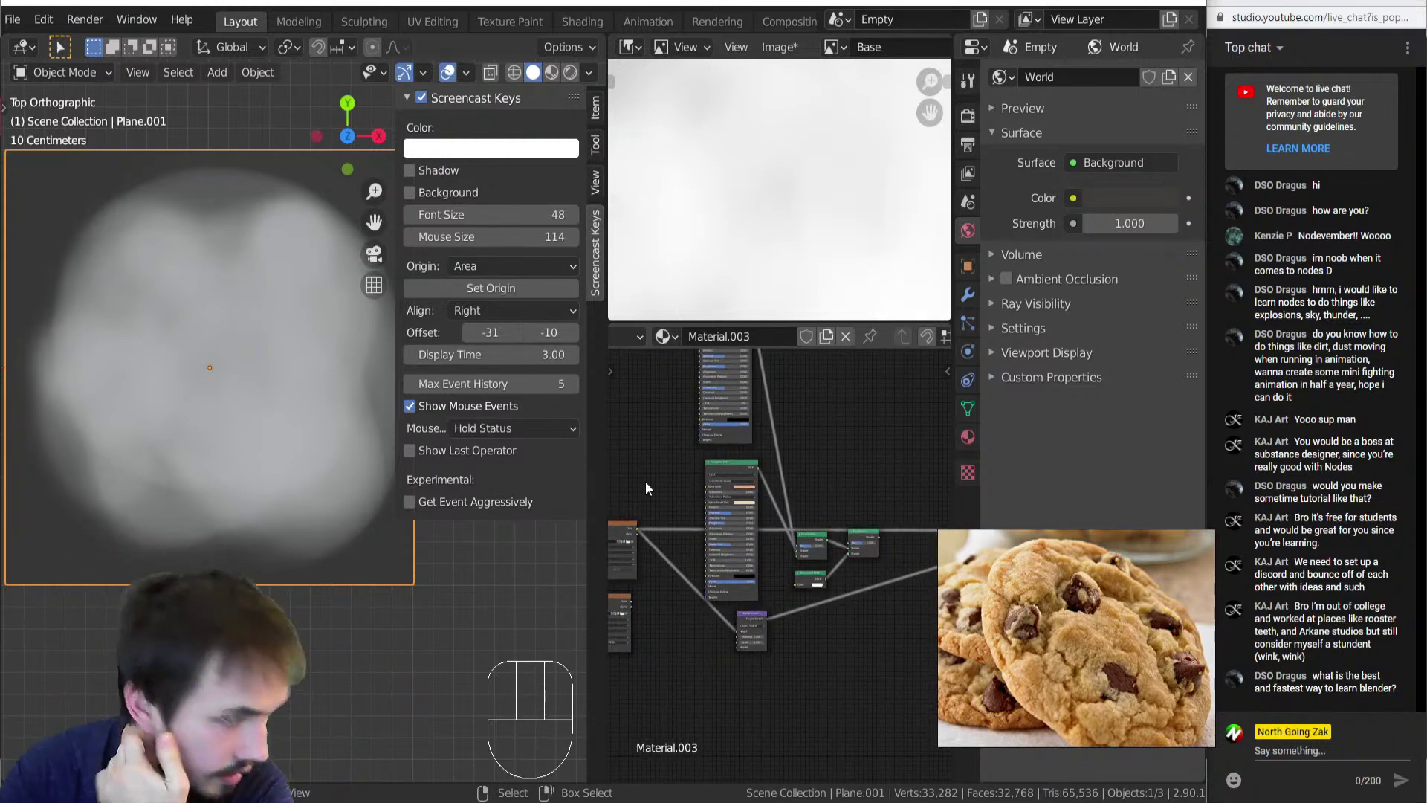
pyautogui.click(138, 72)
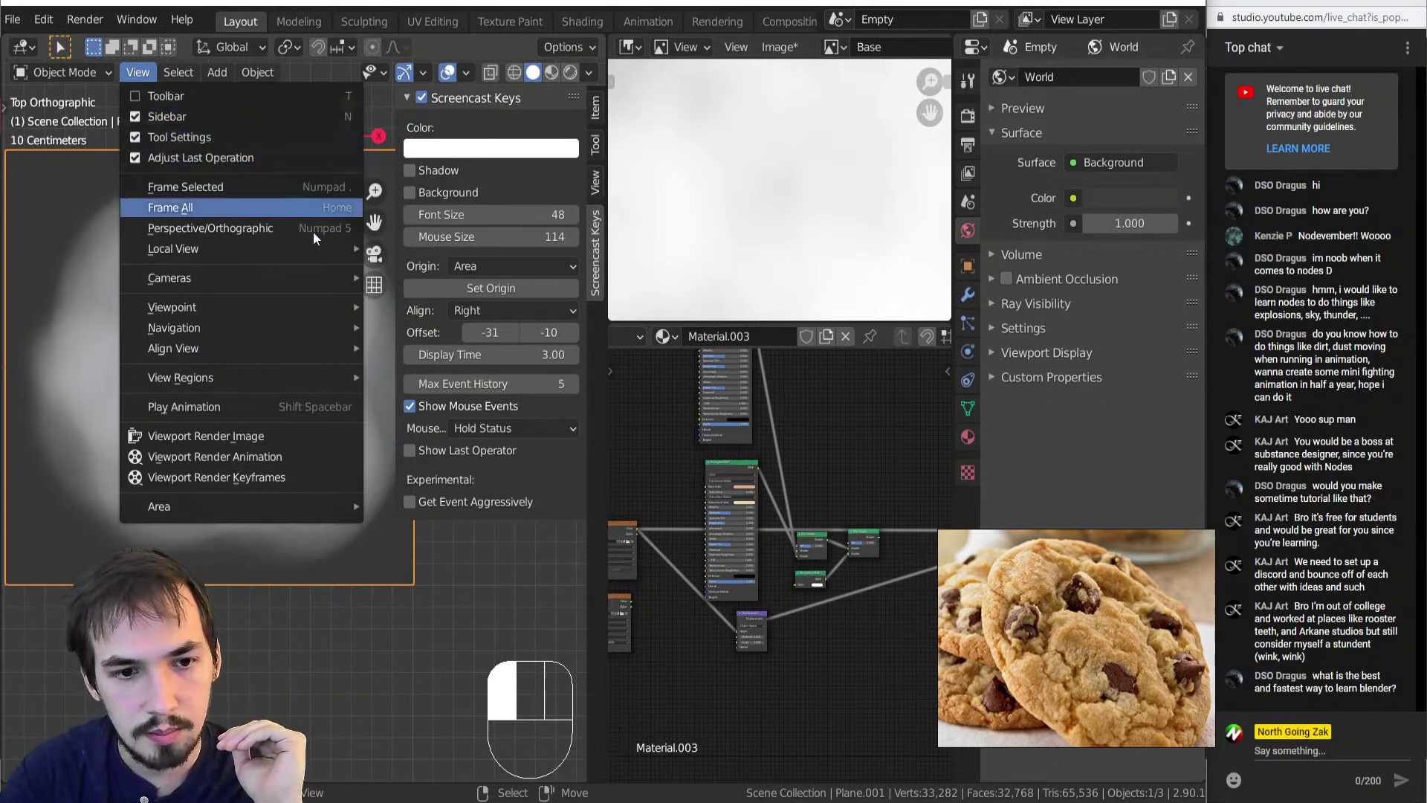
pyautogui.click(177, 74)
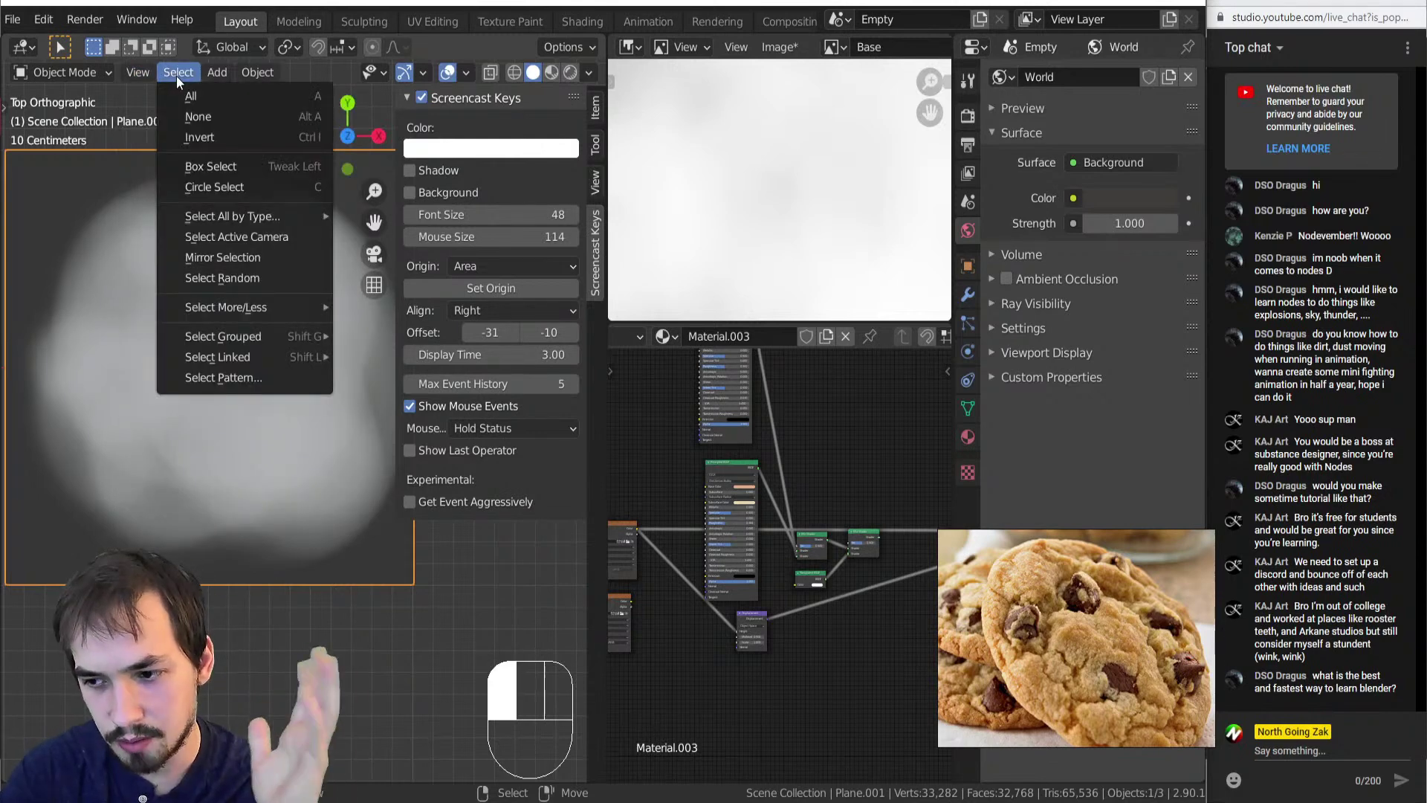
pyautogui.moveTo(216, 75)
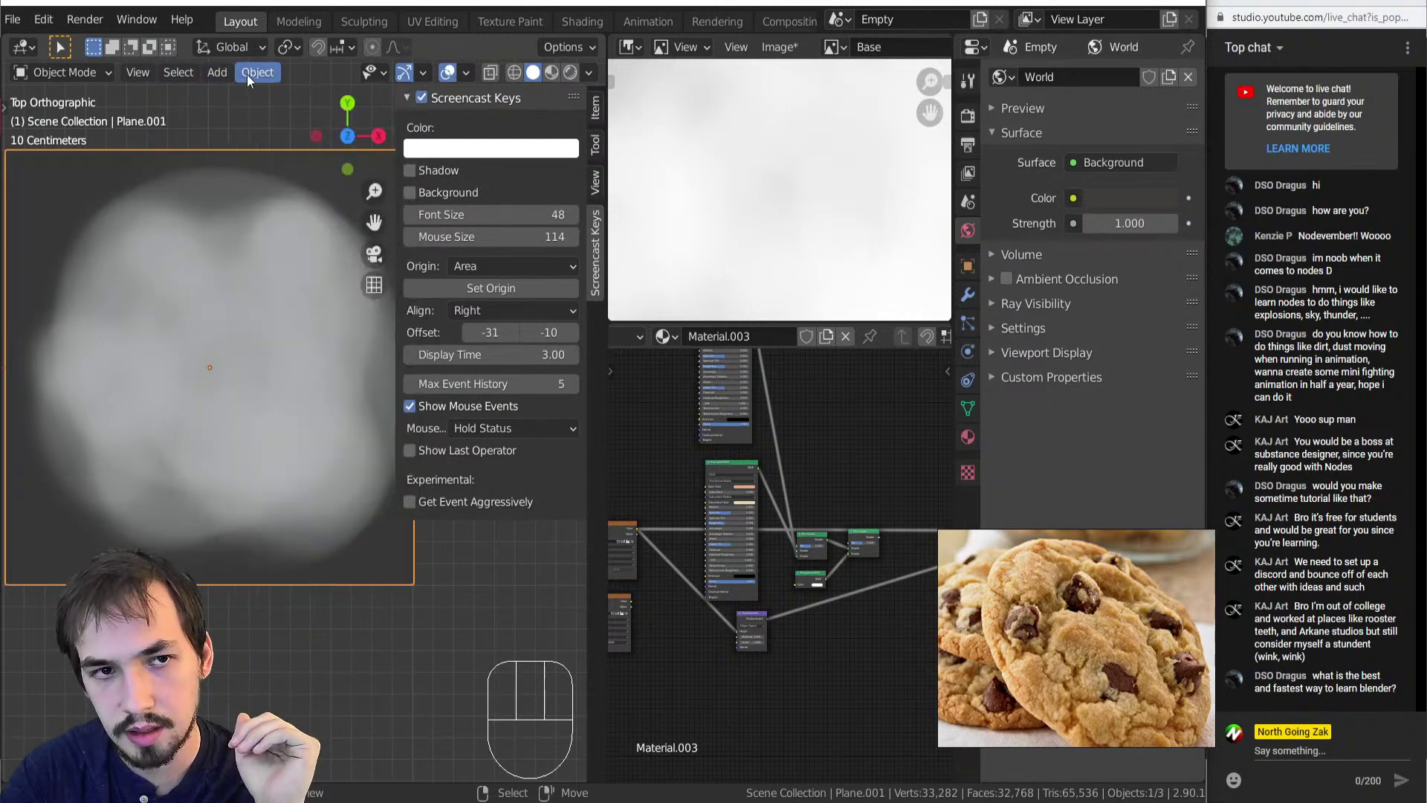
pyautogui.click(211, 75)
pyautogui.moveTo(172, 72)
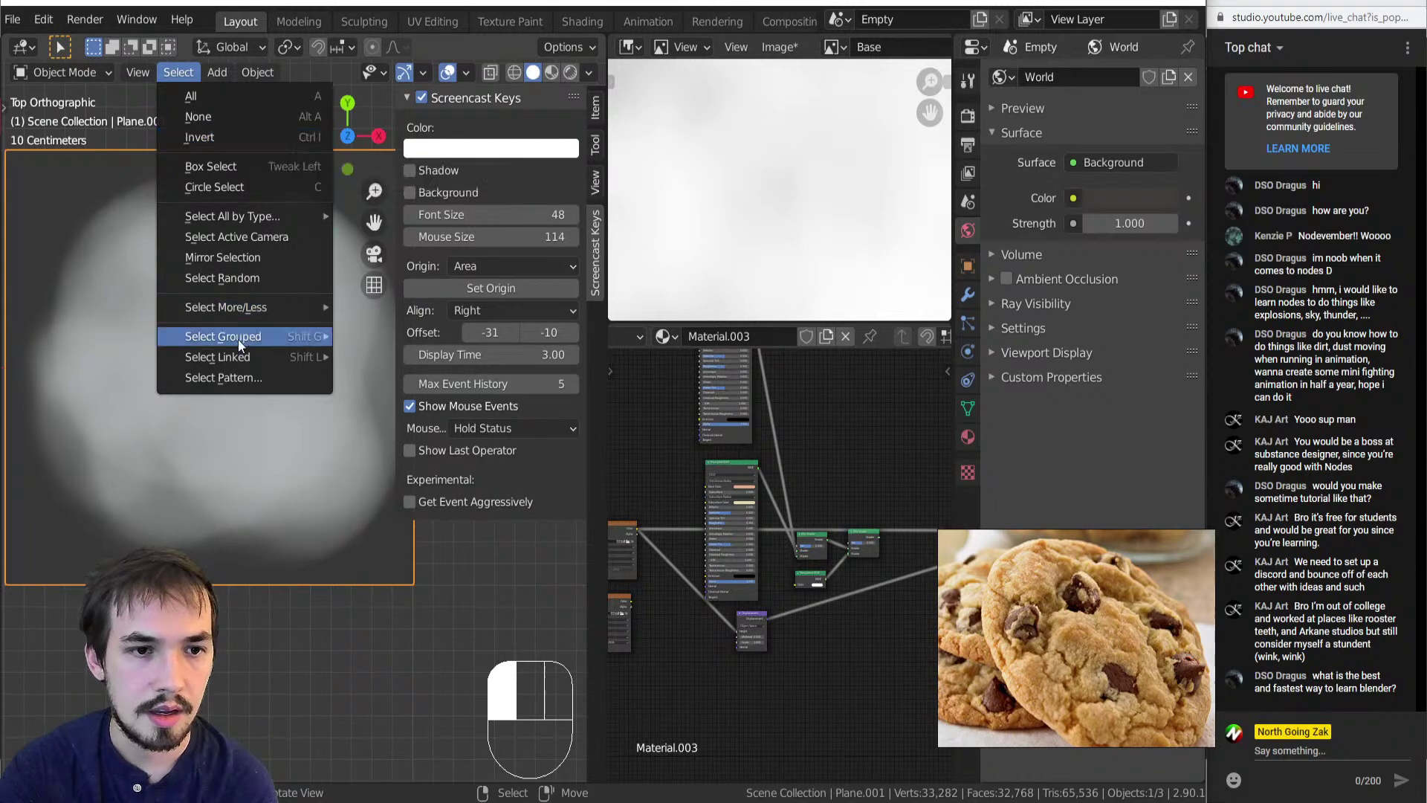
pyautogui.moveTo(248, 336)
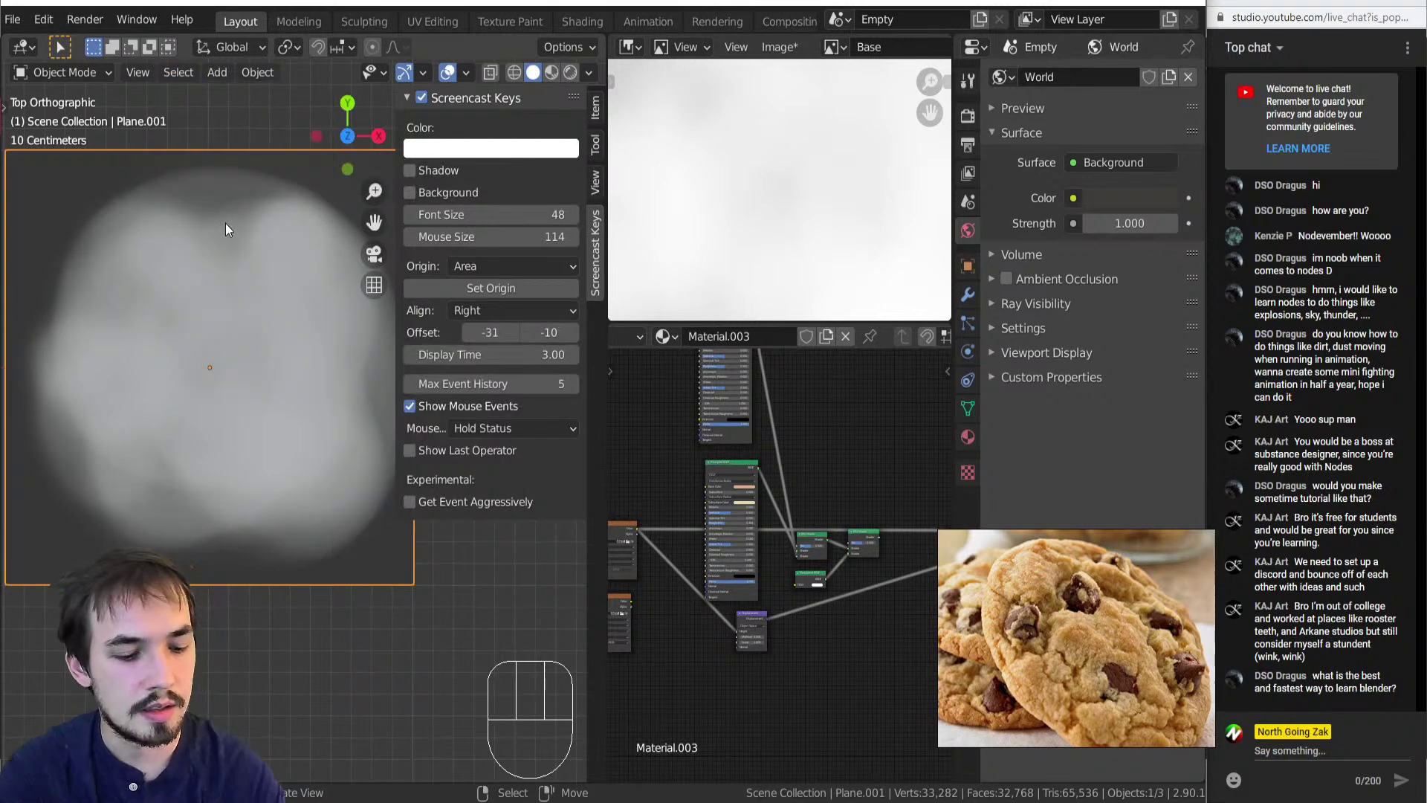
# Hide the sidebar and show the toolbar in the 3D view, keeping the plane in Object Mode.
pyautogui.press('n')
pyautogui.press('n')
pyautogui.press('n')
pyautogui.press('n')
pyautogui.press('t')
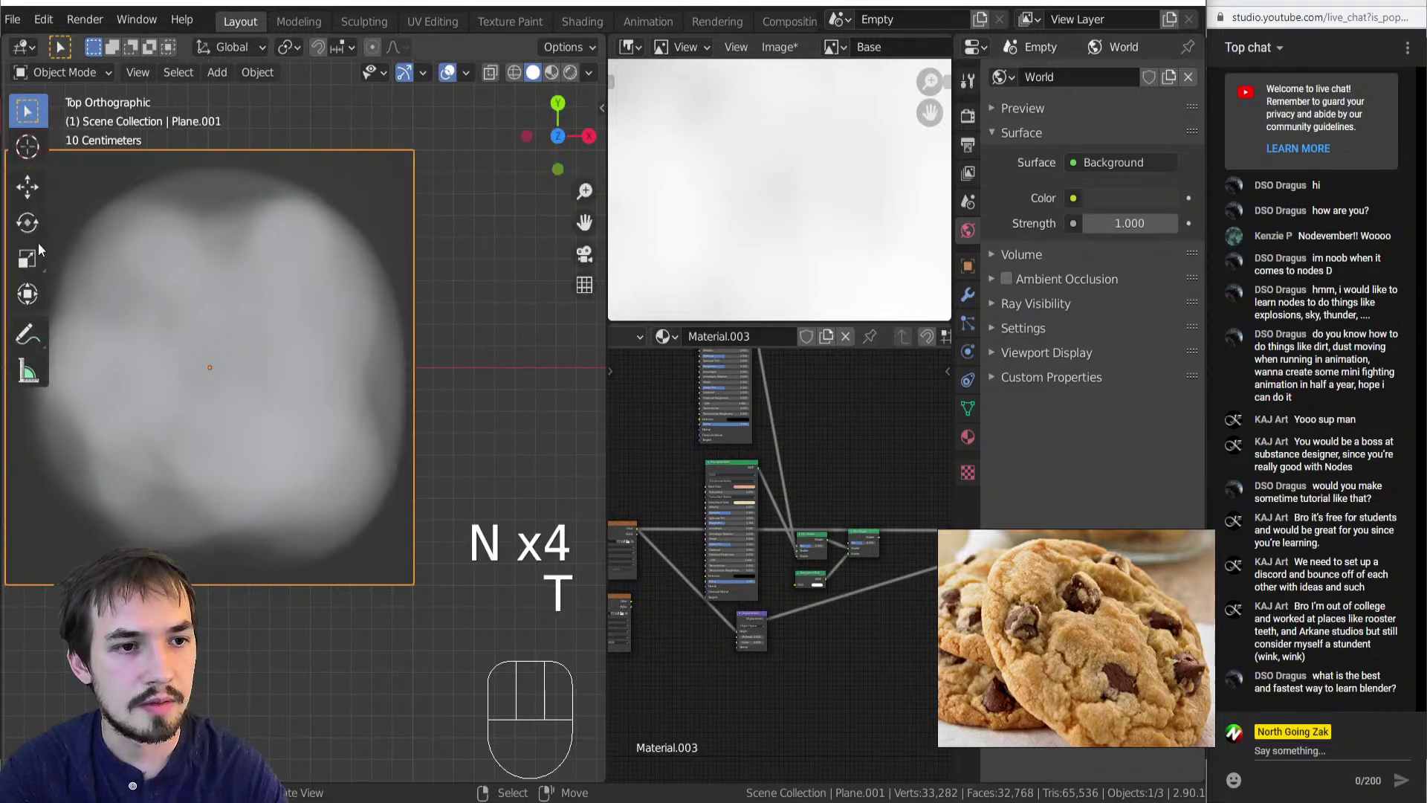
pyautogui.click(81, 72)
pyautogui.click(72, 97)
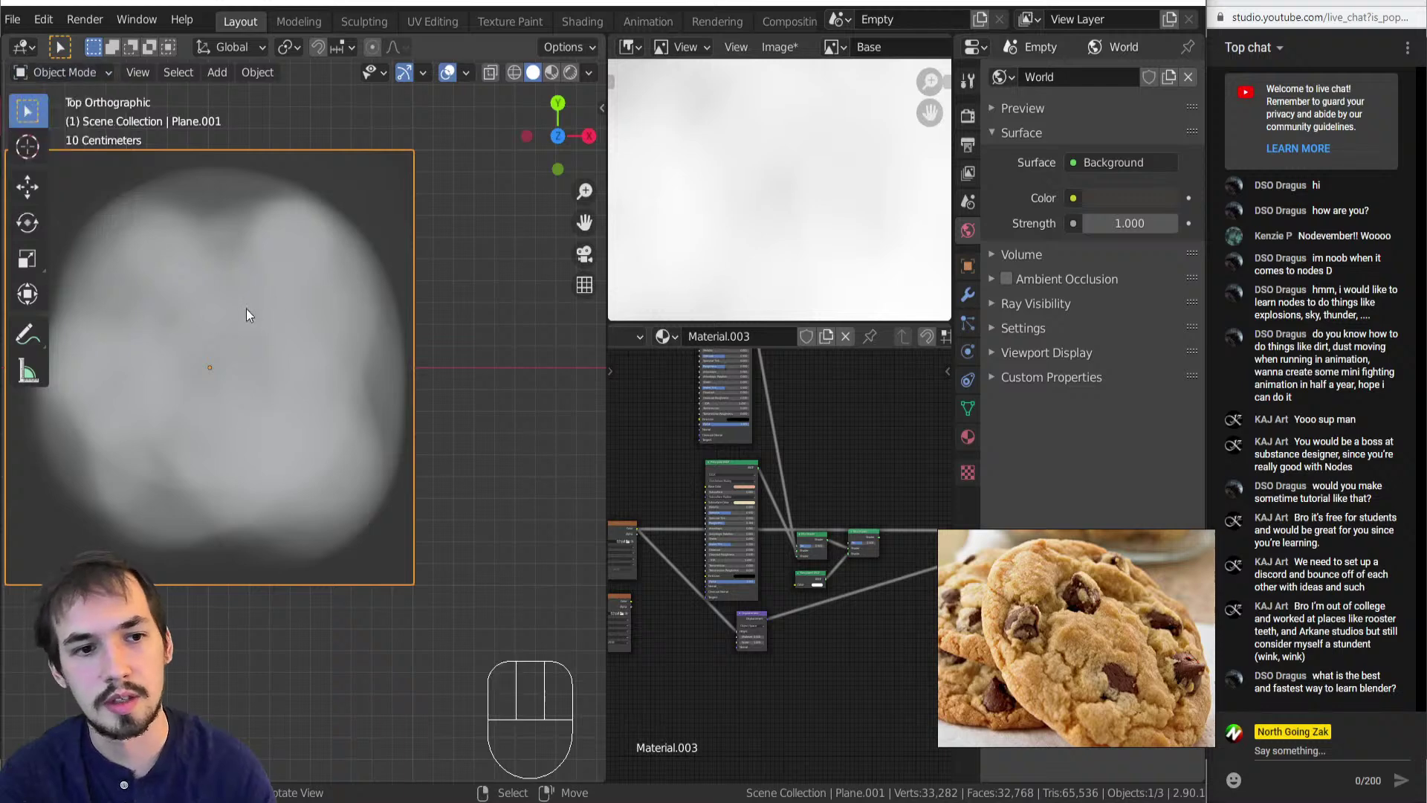
pyautogui.click(27, 260)
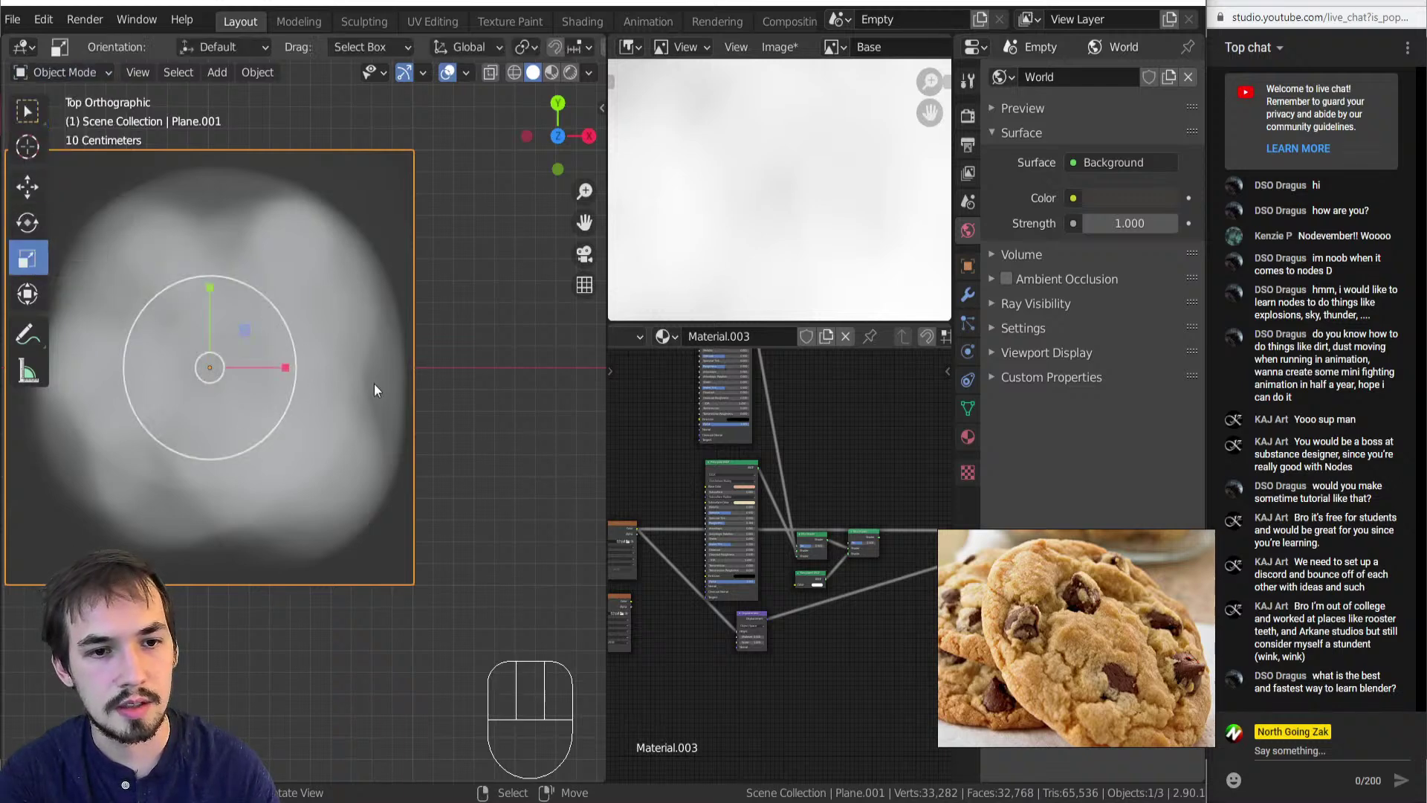
pyautogui.moveTo(284, 368); pyautogui.dragTo(297, 376)
pyautogui.hotkey('ctrl', 'z')
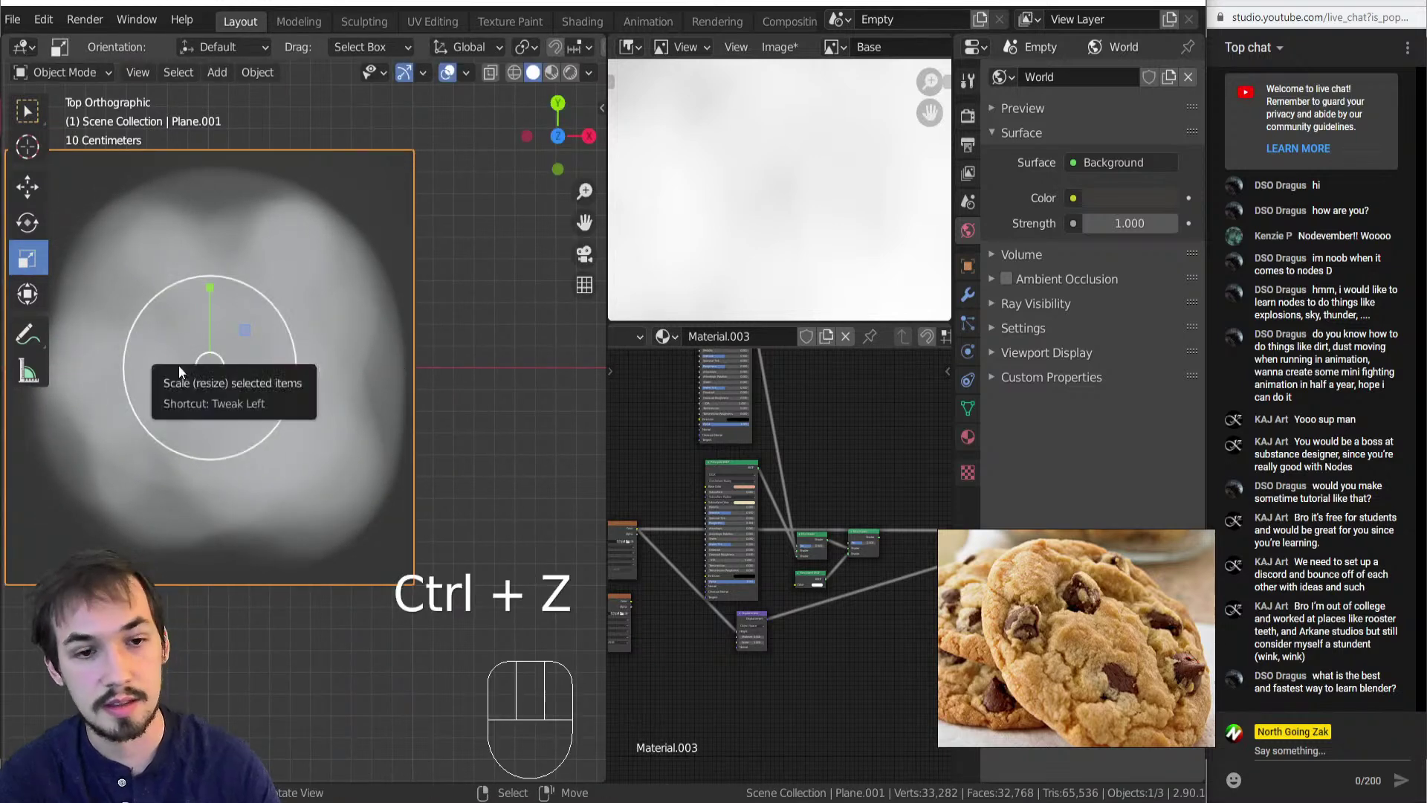
pyautogui.press('s')
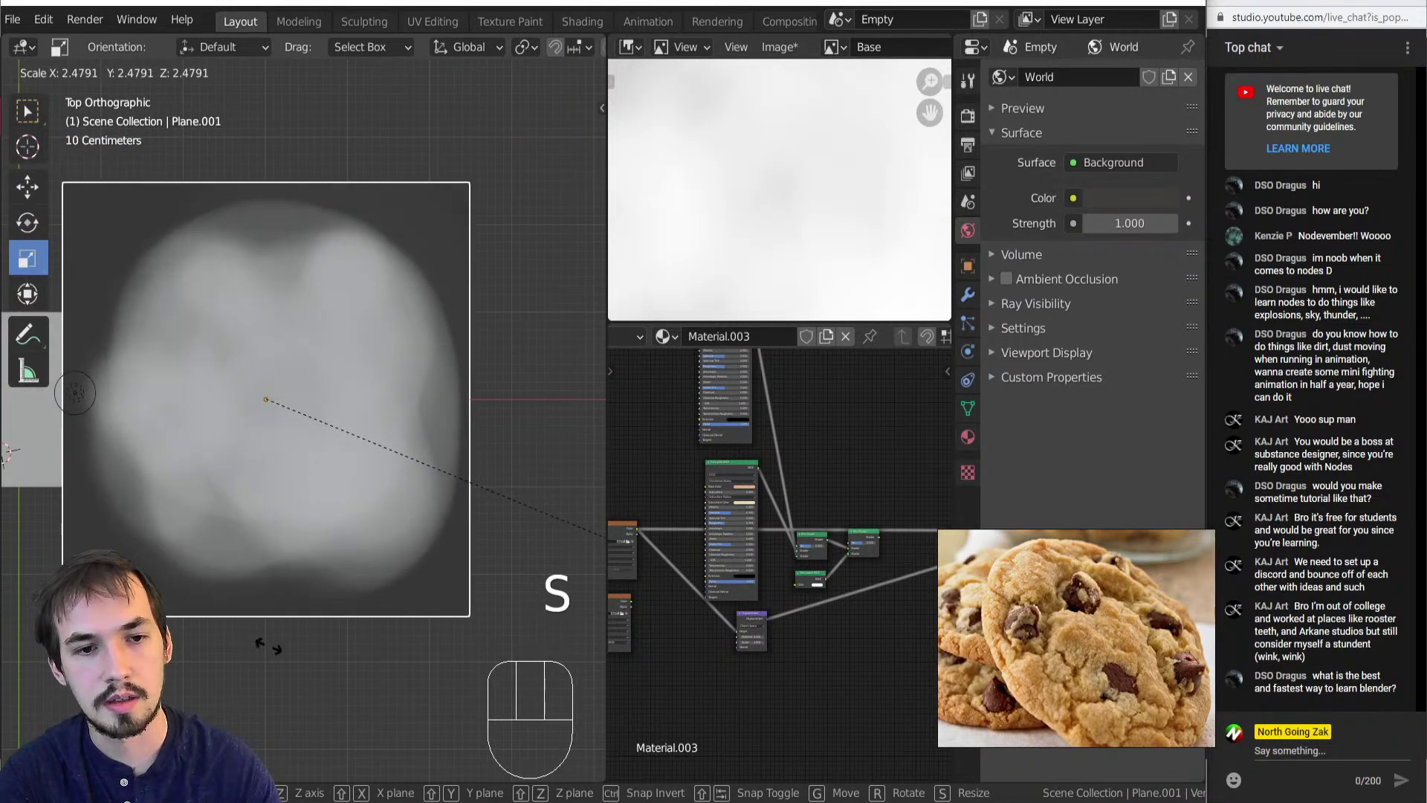
pyautogui.click(488, 494)
pyautogui.scroll(4, 442, 518)
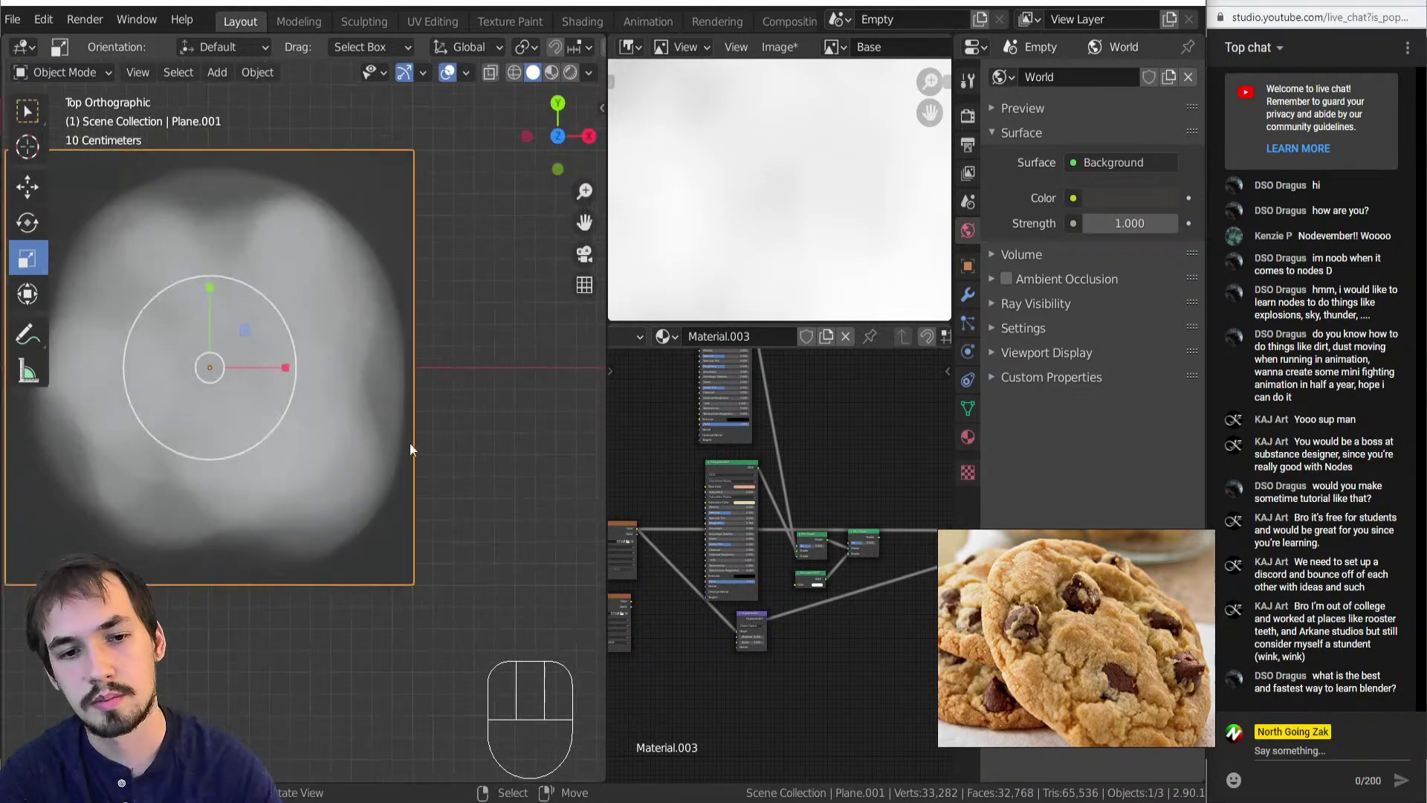
pyautogui.press('s')
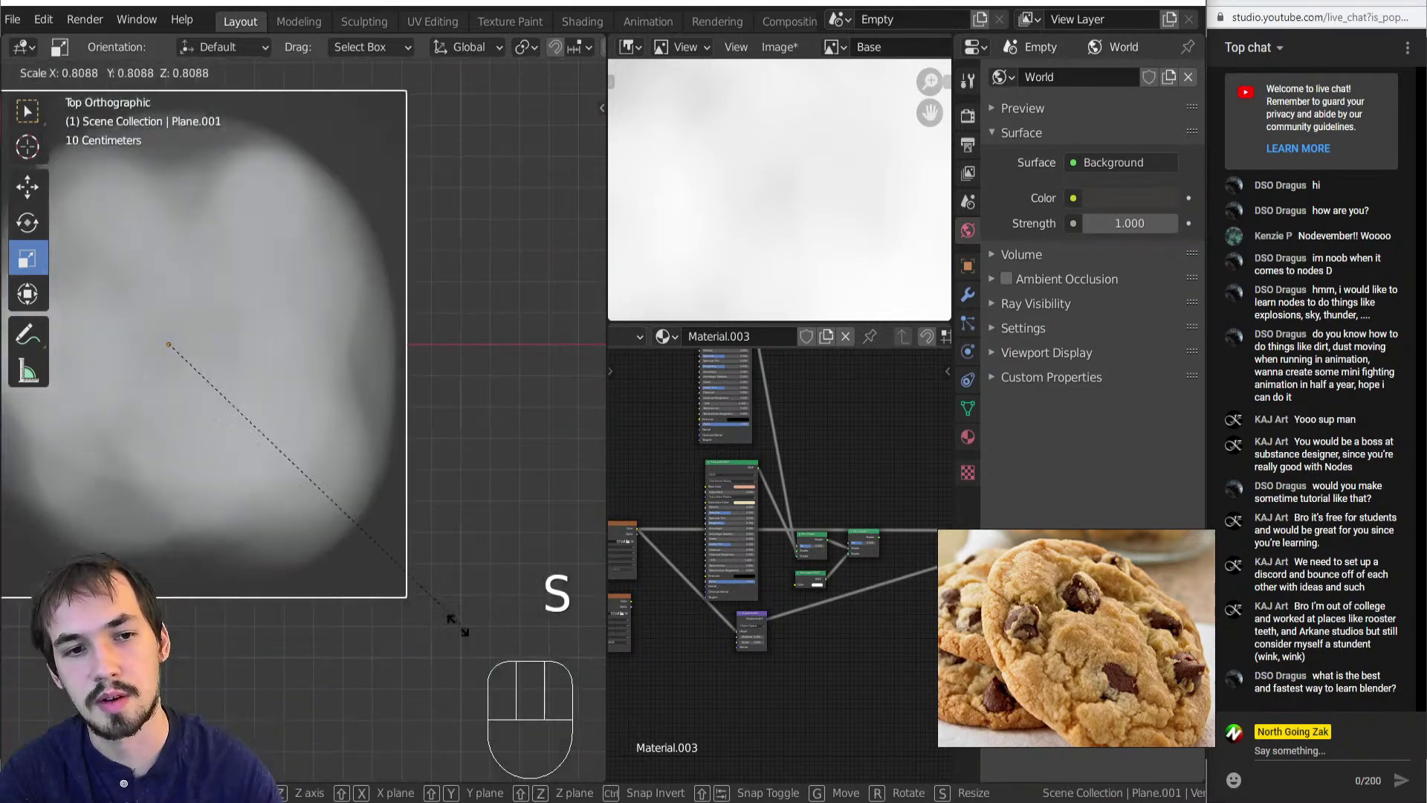
pyautogui.click(552, 685)
pyautogui.scroll(-2, 280, 503)
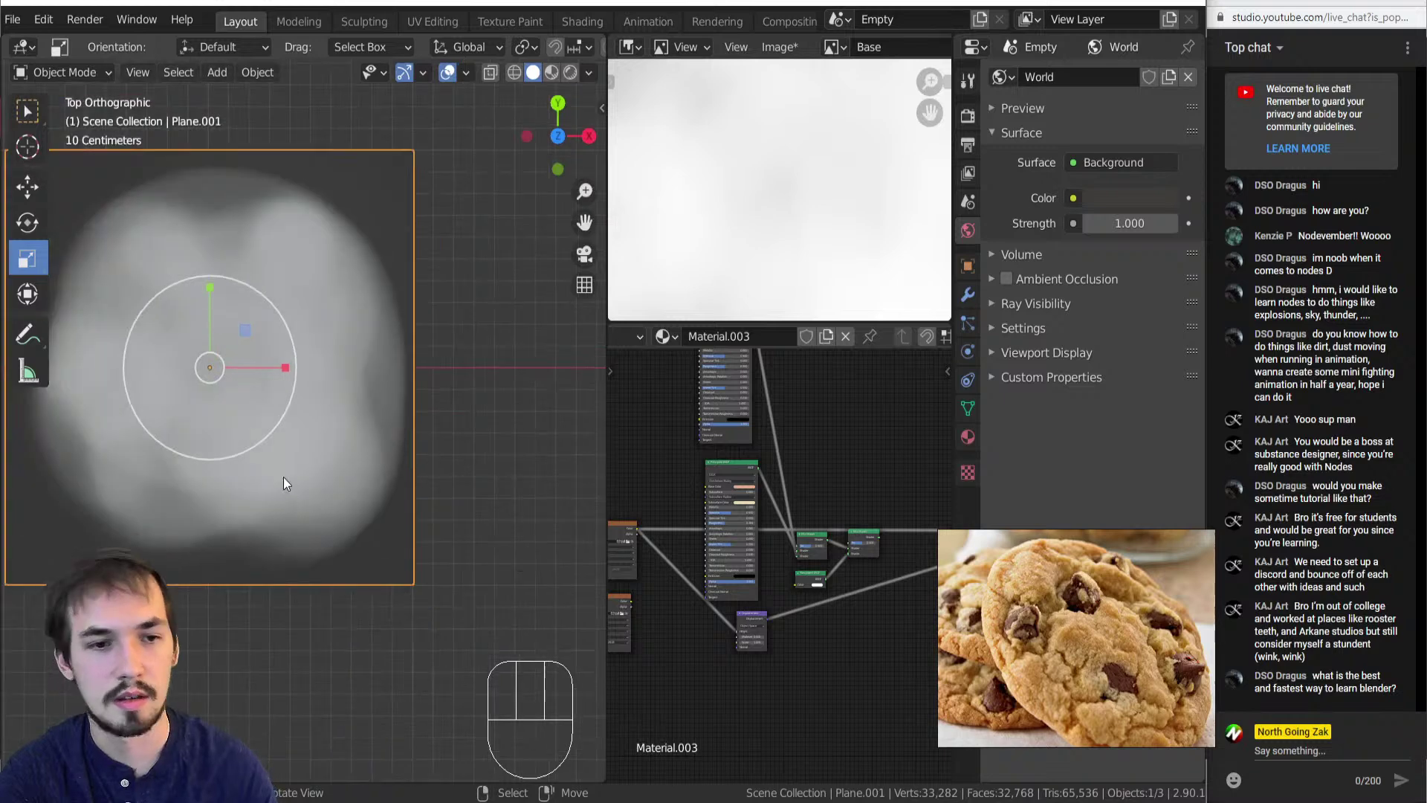
pyautogui.click(36, 119)
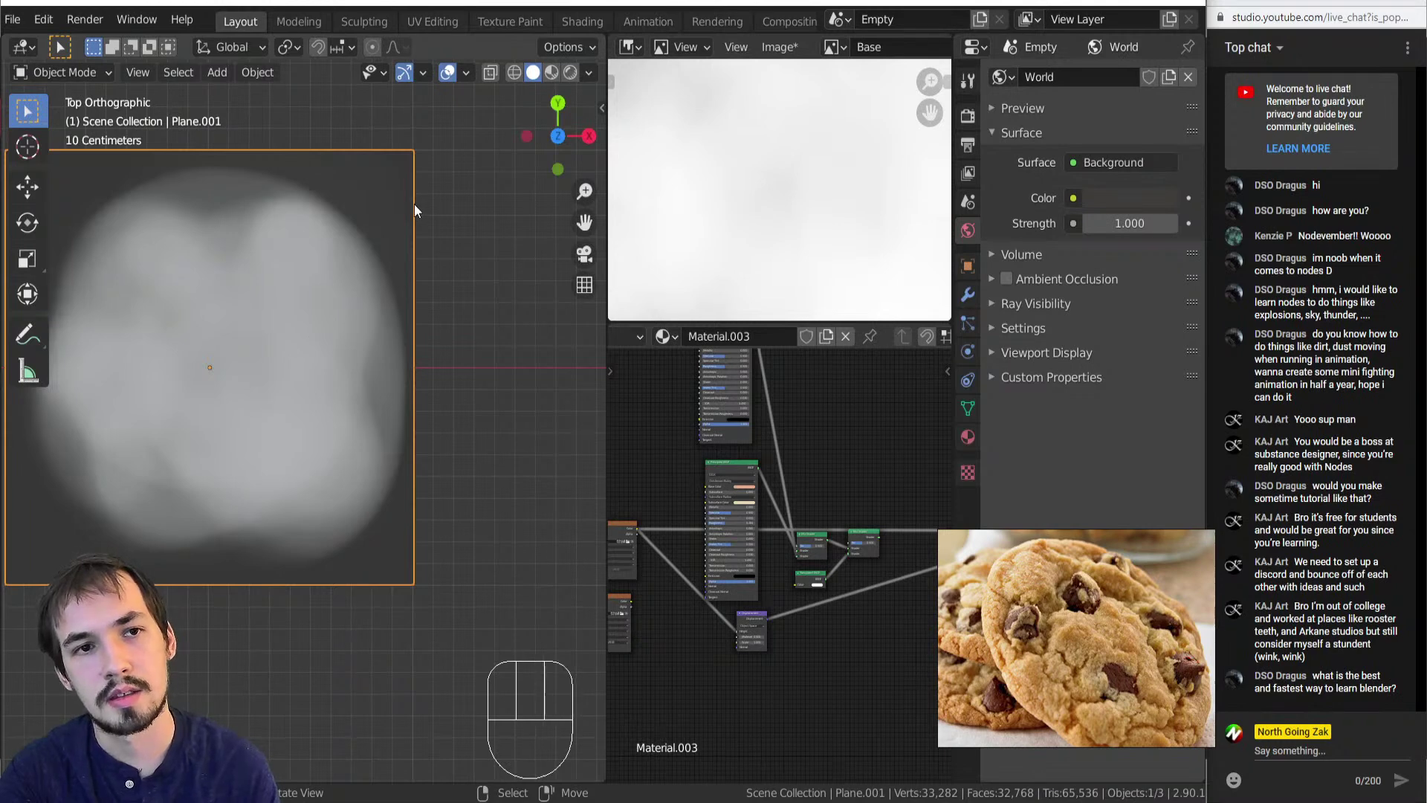
# Switch the 3D view to rendered shading and examine the plane's displacement from a low side angle.
pyautogui.moveTo(388, 345); pyautogui.dragTo(447, 365, button='middle')
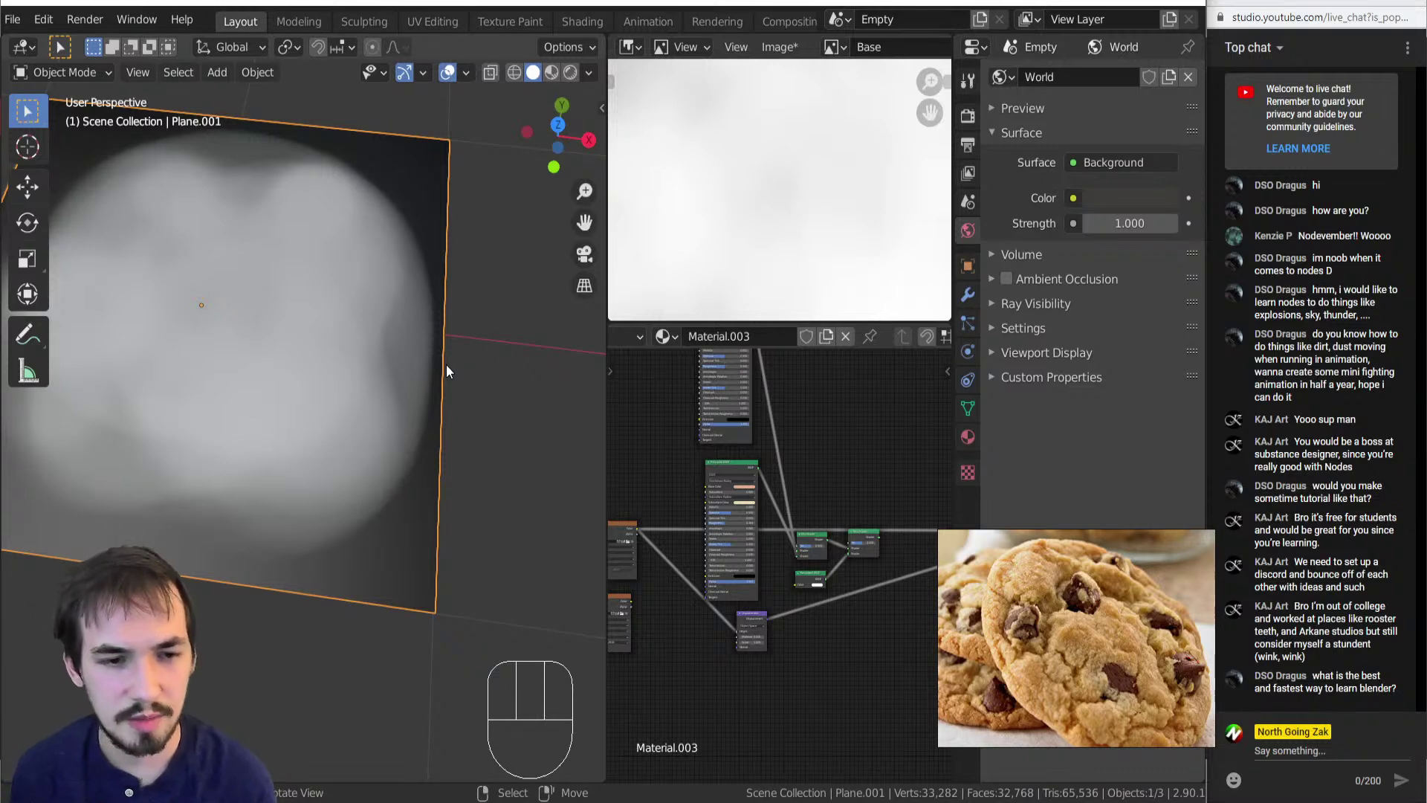
pyautogui.scroll(3, 387, 403)
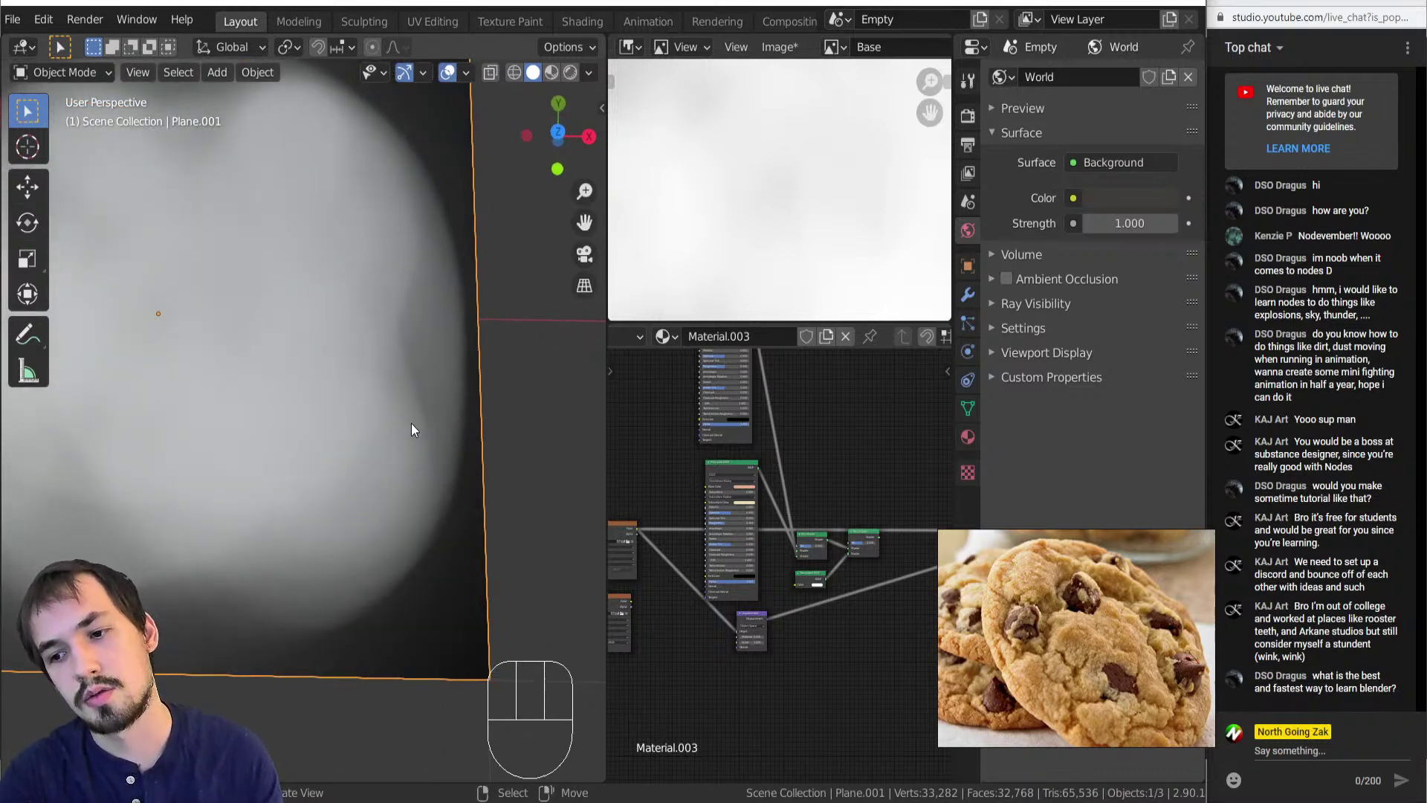
pyautogui.scroll(-4, 412, 429)
pyautogui.scroll(-3, 780, 534)
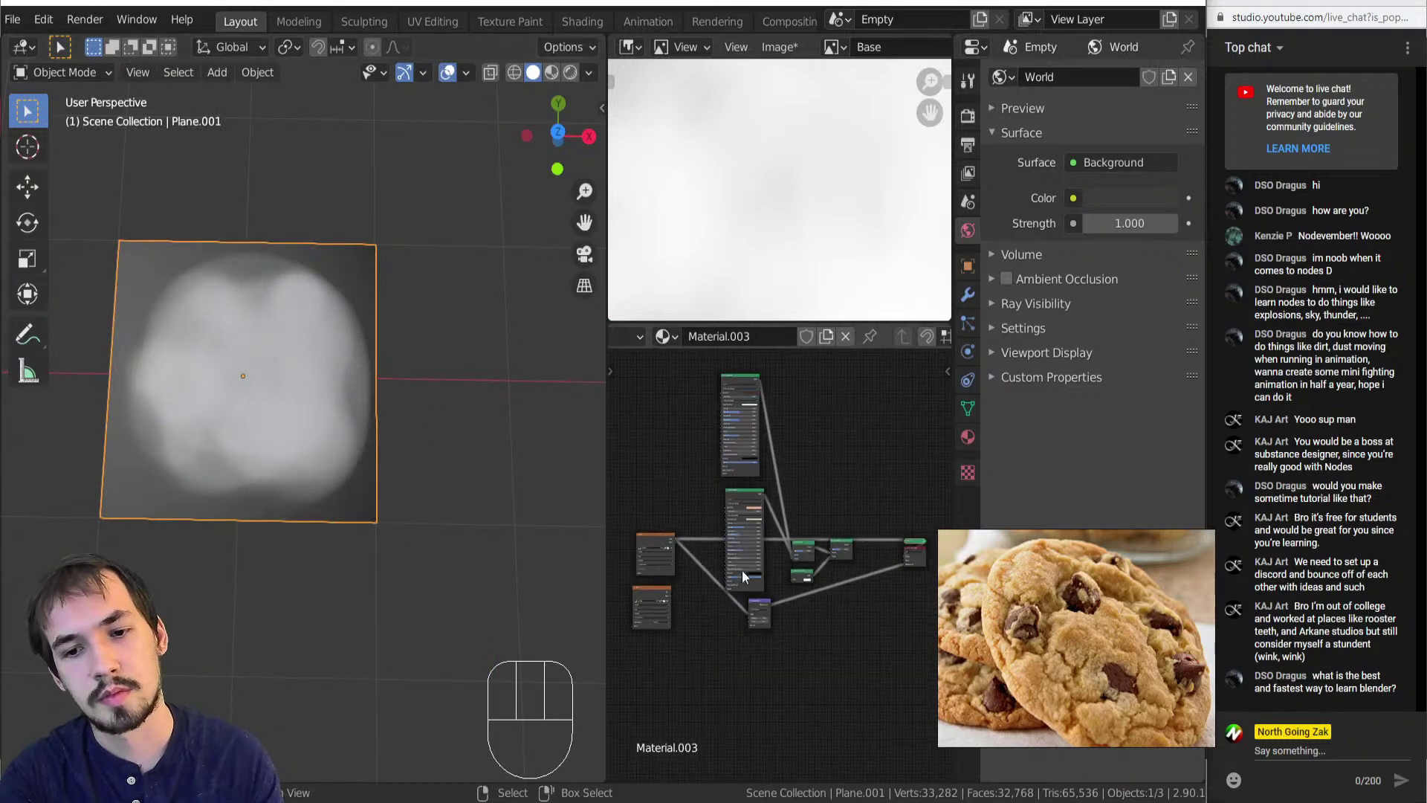
pyautogui.moveTo(677, 555); pyautogui.dragTo(711, 505, button='middle')
pyautogui.scroll(6, 771, 532)
pyautogui.moveTo(849, 492); pyautogui.dragTo(709, 556, button='middle')
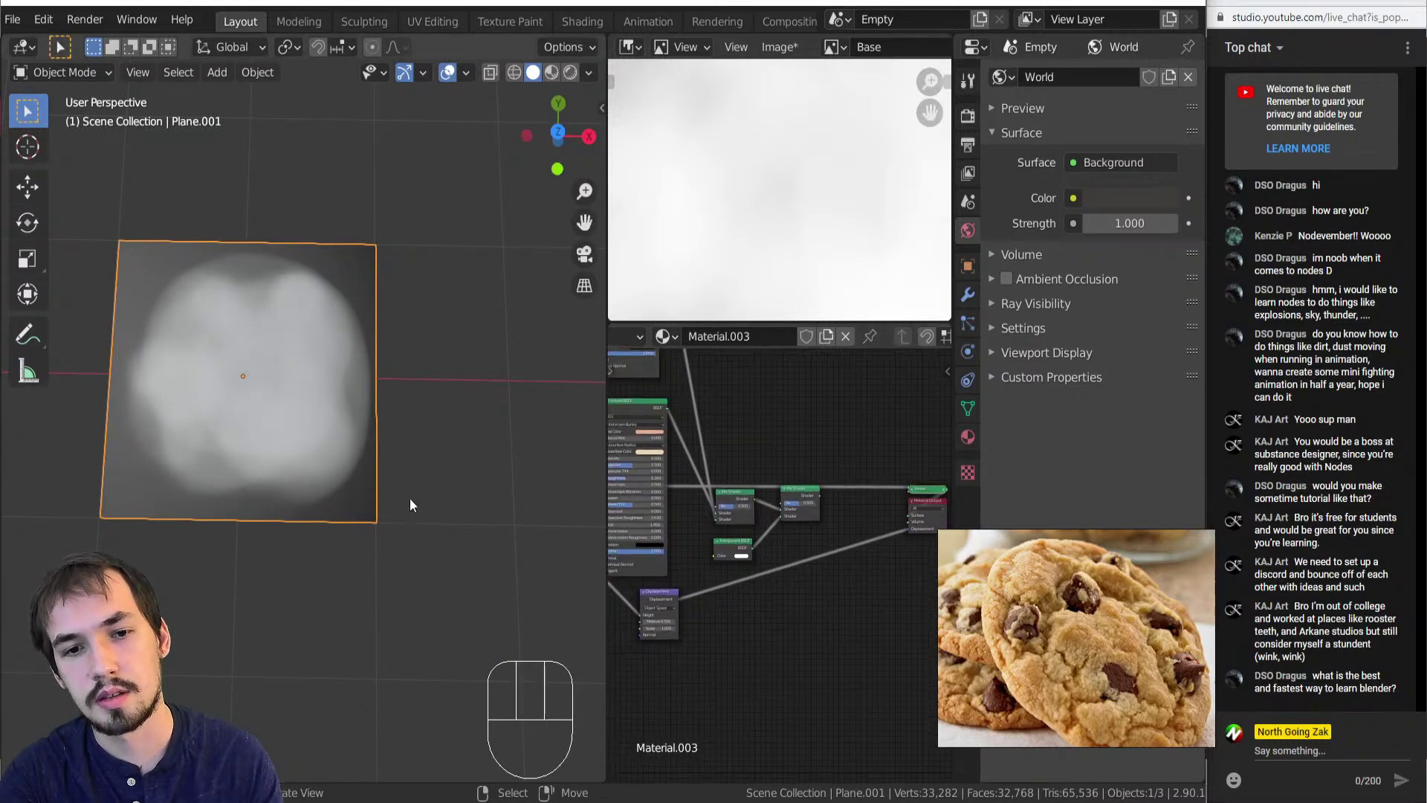
pyautogui.press('z')
pyautogui.moveTo(300, 428); pyautogui.dragTo(258, 287, button='middle')
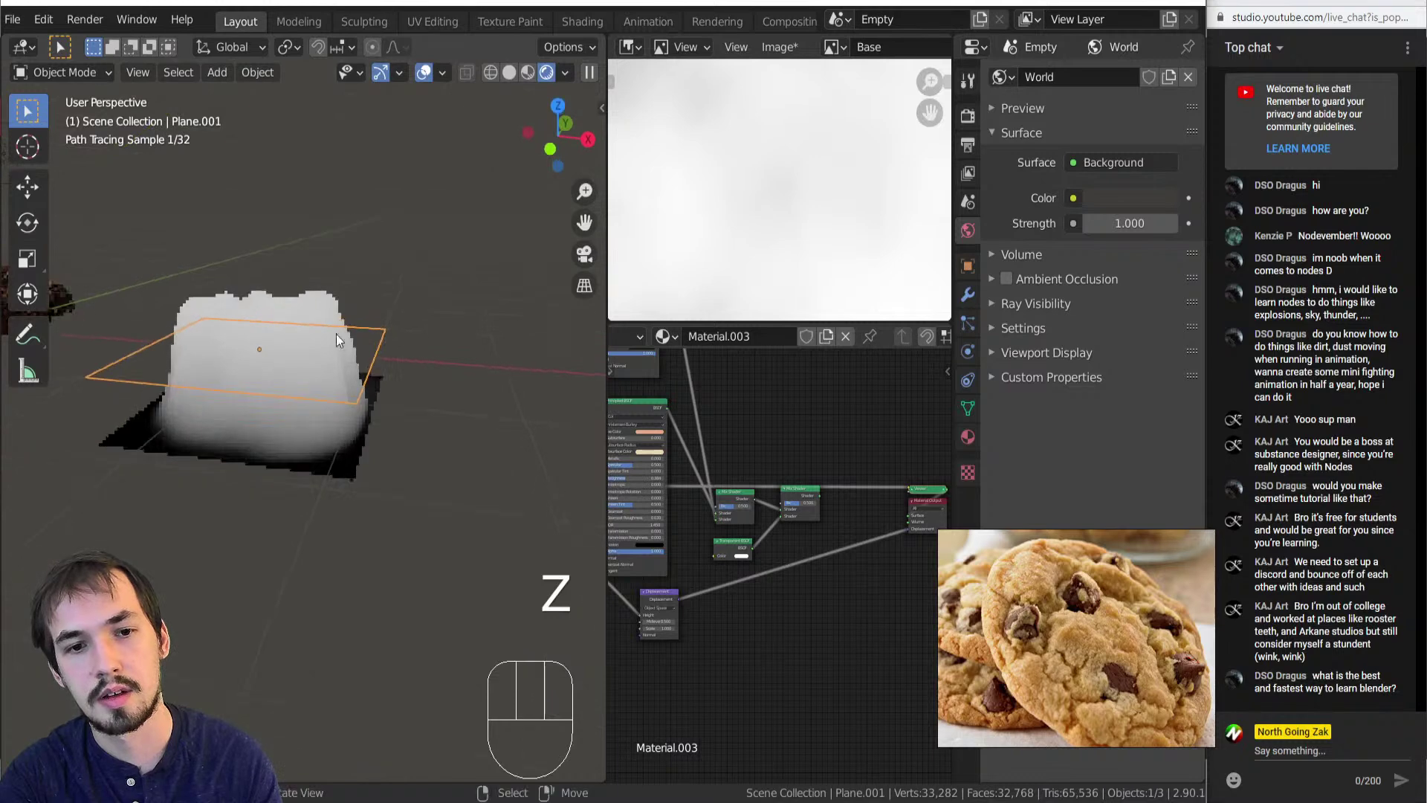
# Set the Displacement node's Scale to 0.240 and its Midlevel to 0.
pyautogui.scroll(6, 716, 602)
pyautogui.moveTo(716, 597); pyautogui.dragTo(892, 534, button='middle')
pyautogui.scroll(6, 789, 535)
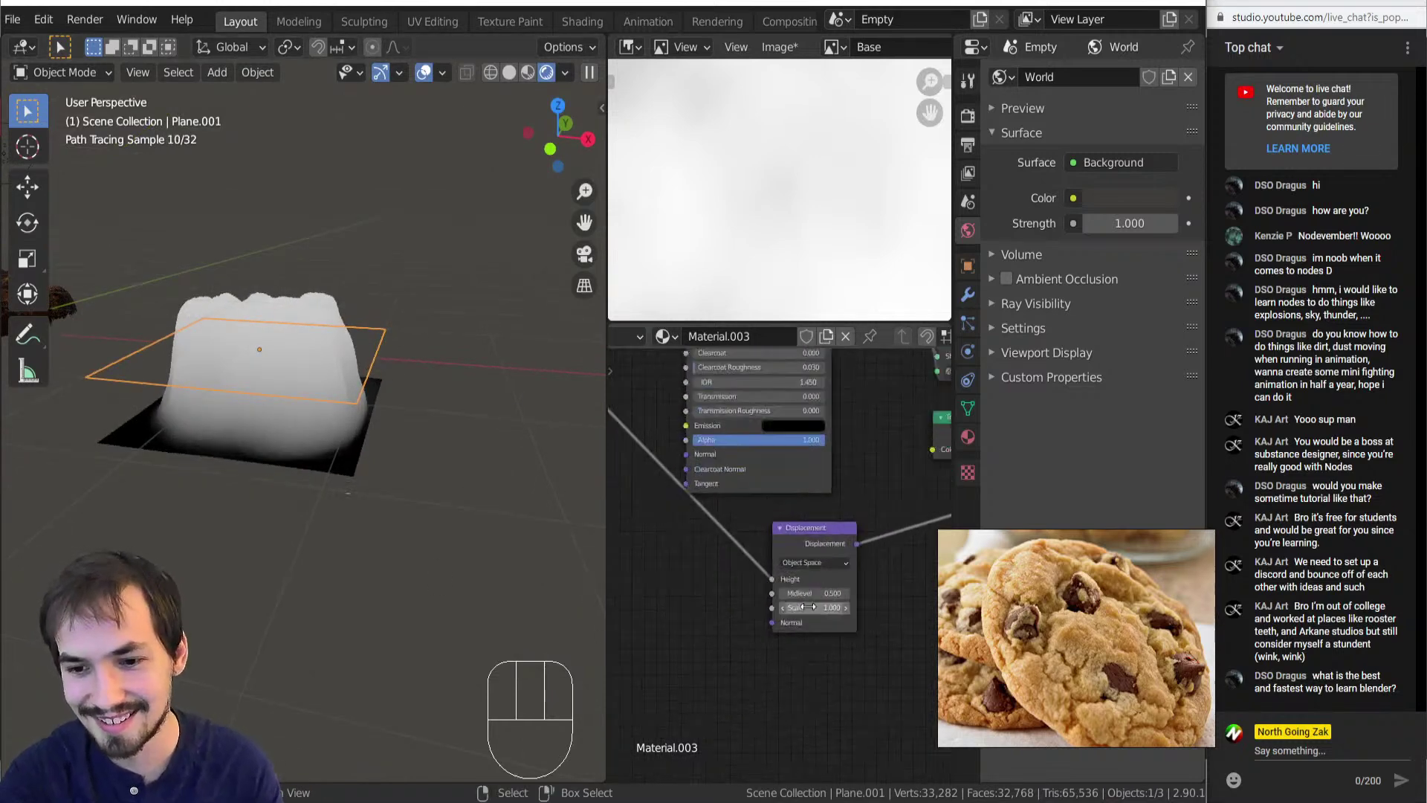
pyautogui.keyDown('shift'); pyautogui.moveTo(824, 615); pyautogui.dragTo(768, 615); pyautogui.keyUp('shift')
pyautogui.click(828, 601)
pyautogui.write('0')
pyautogui.press('Return')
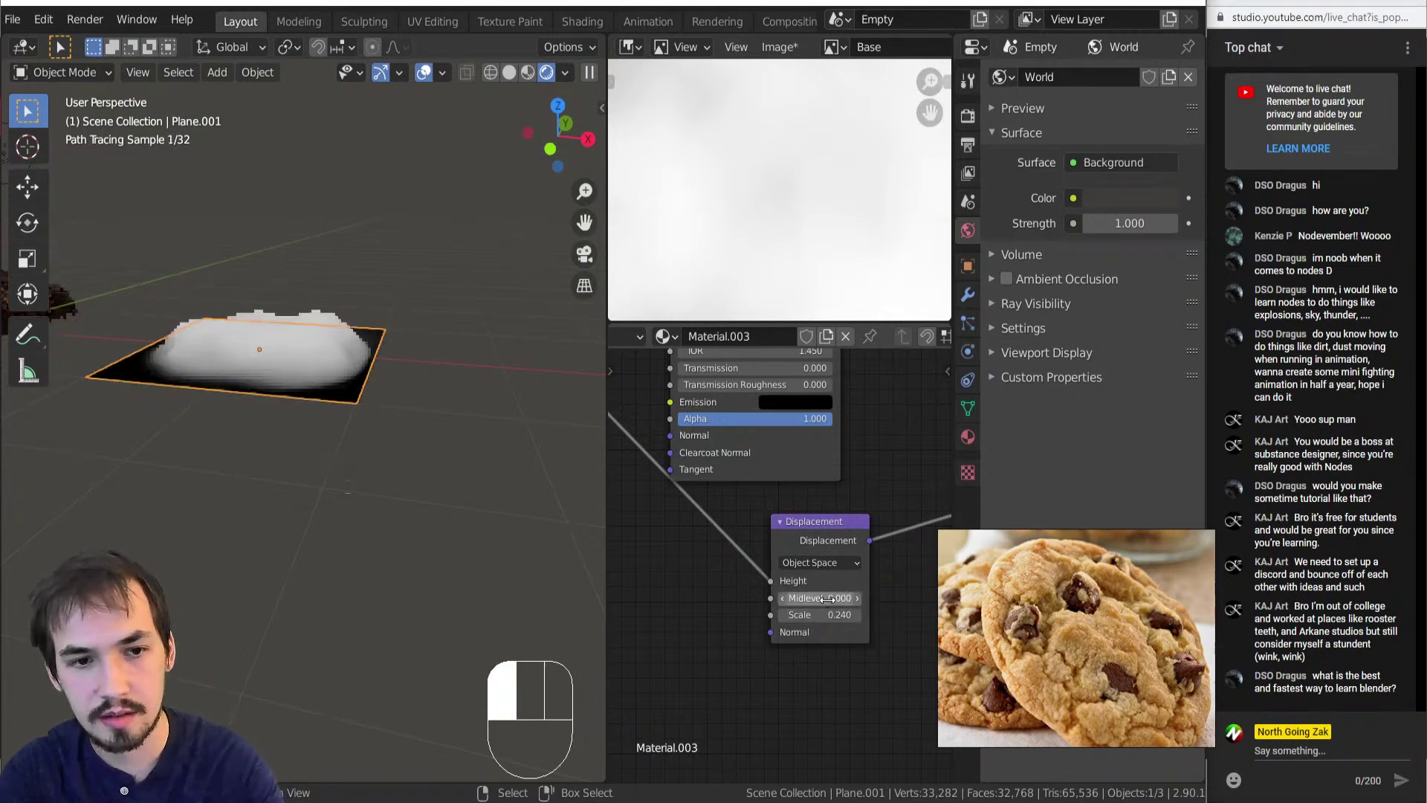
pyautogui.moveTo(363, 437); pyautogui.dragTo(308, 596, button='middle')
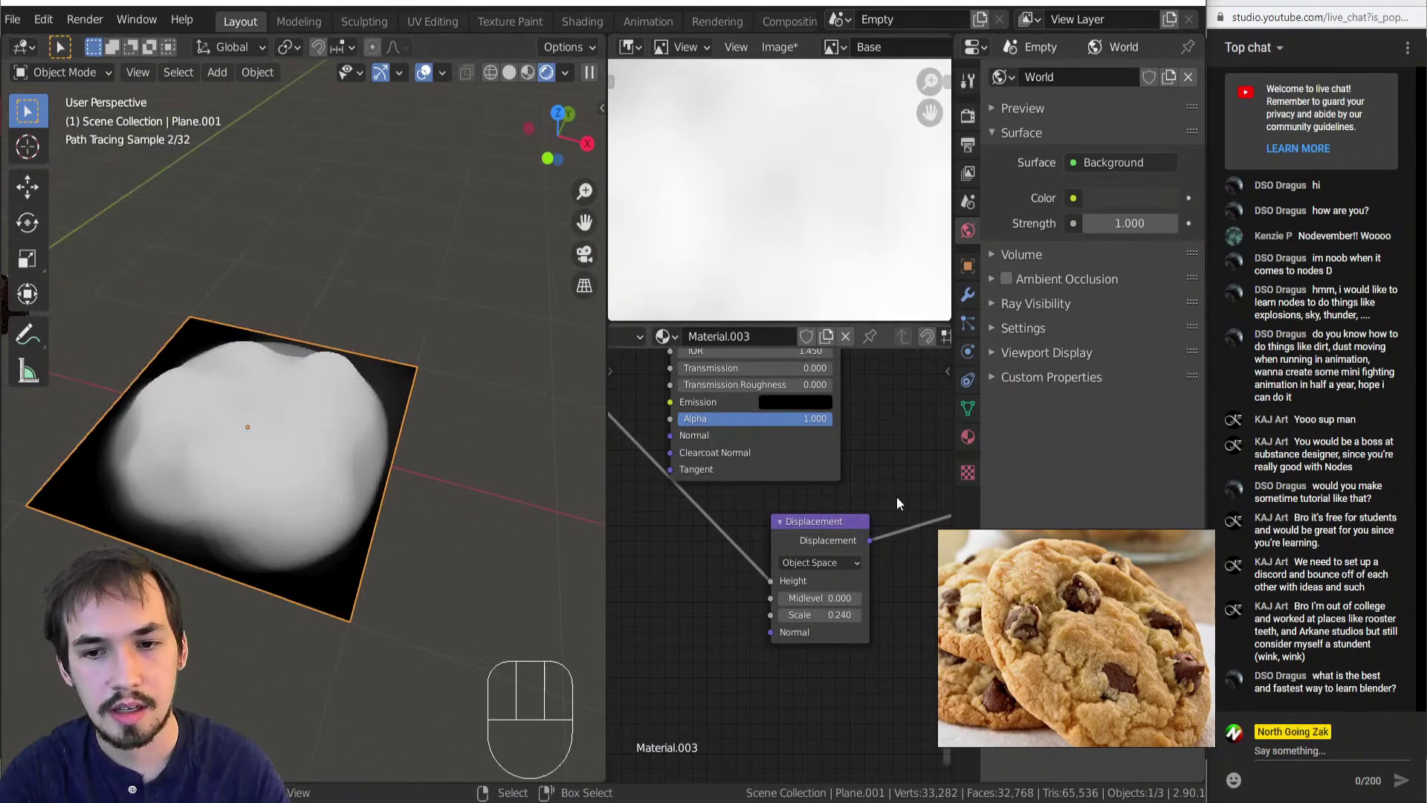
pyautogui.scroll(-3, 776, 520)
pyautogui.moveTo(680, 492); pyautogui.dragTo(800, 551, button='middle')
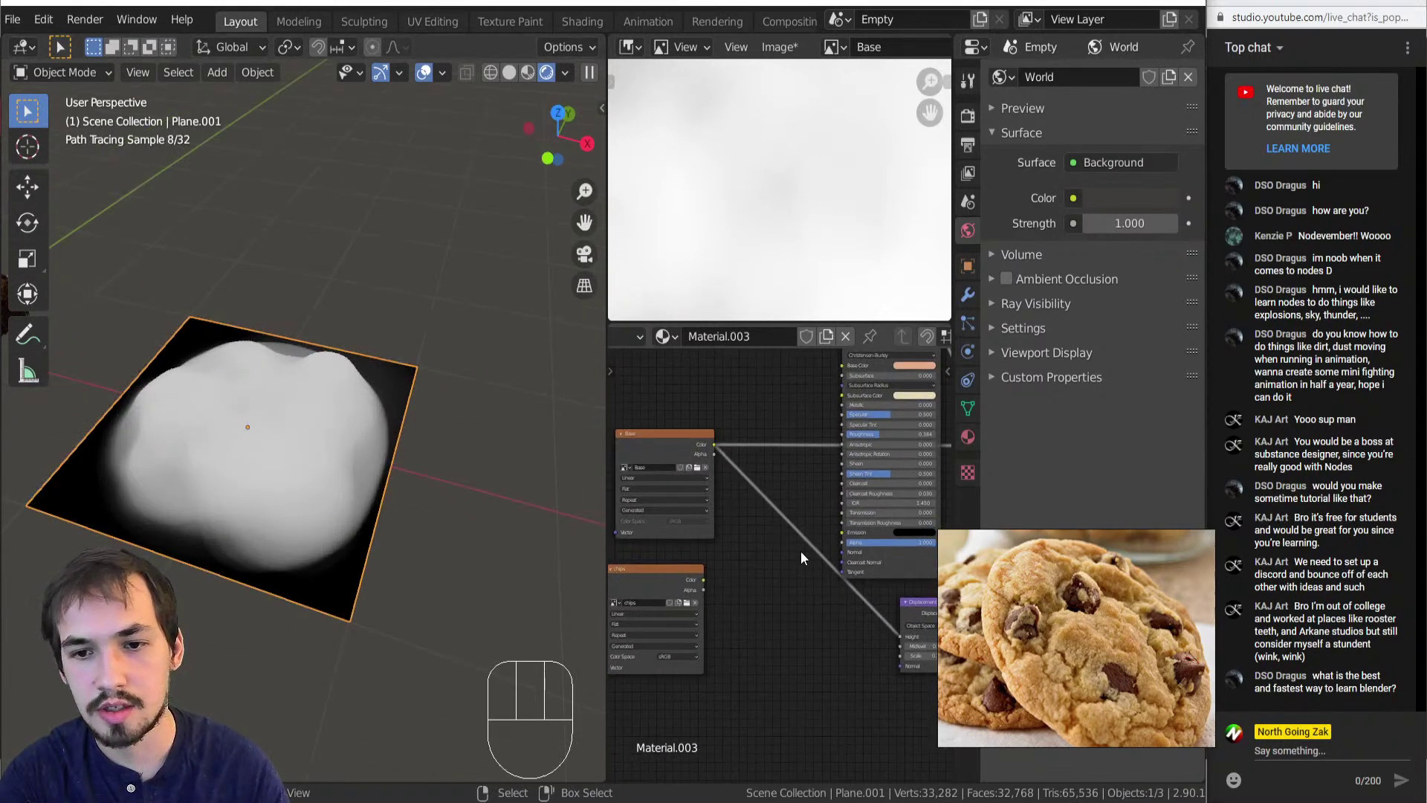
pyautogui.hotkey('shift', 'a')
pyautogui.press('h')
pyautogui.press('p')
pyautogui.rightClick(780, 438)
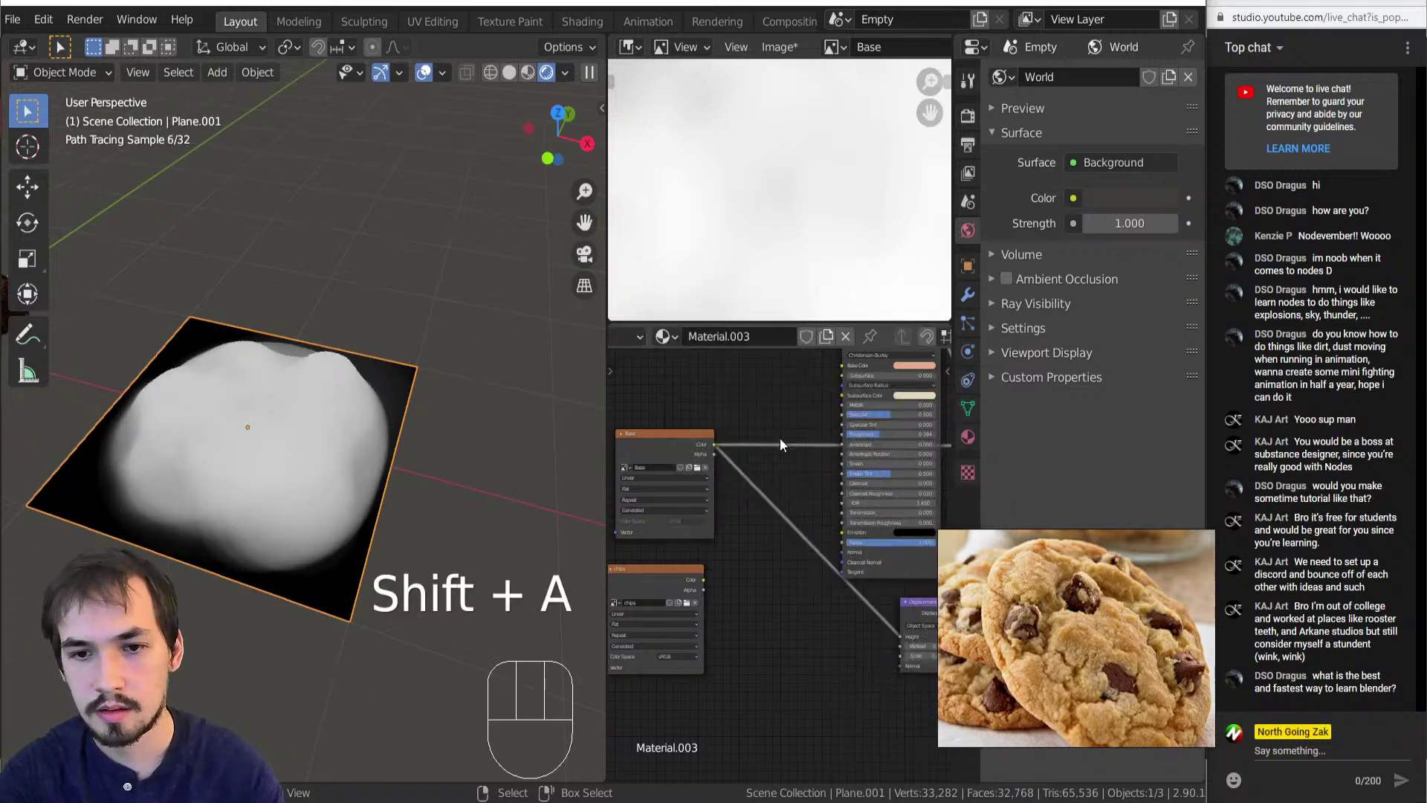
# Return to solid shading and enter Texture Paint mode on the plane with the chips Image Texture node active.
pyautogui.press('z')
pyautogui.press('z')
pyautogui.moveTo(796, 568); pyautogui.dragTo(817, 489, button='middle')
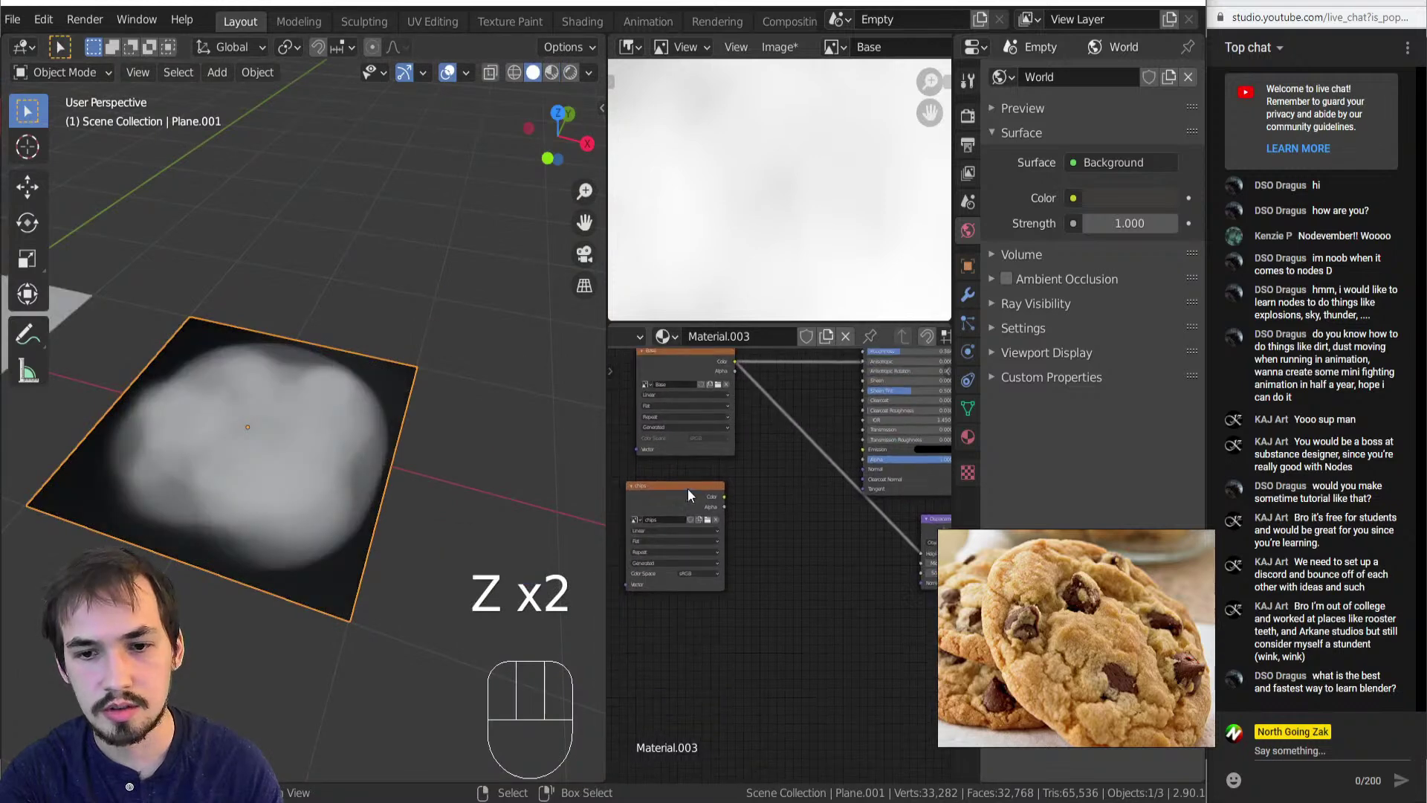
pyautogui.click(684, 490)
pyautogui.moveTo(666, 513); pyautogui.dragTo(748, 505, button='middle')
pyautogui.moveTo(748, 505); pyautogui.dragTo(736, 516)
pyautogui.press('Tab')
pyautogui.click(381, 385)
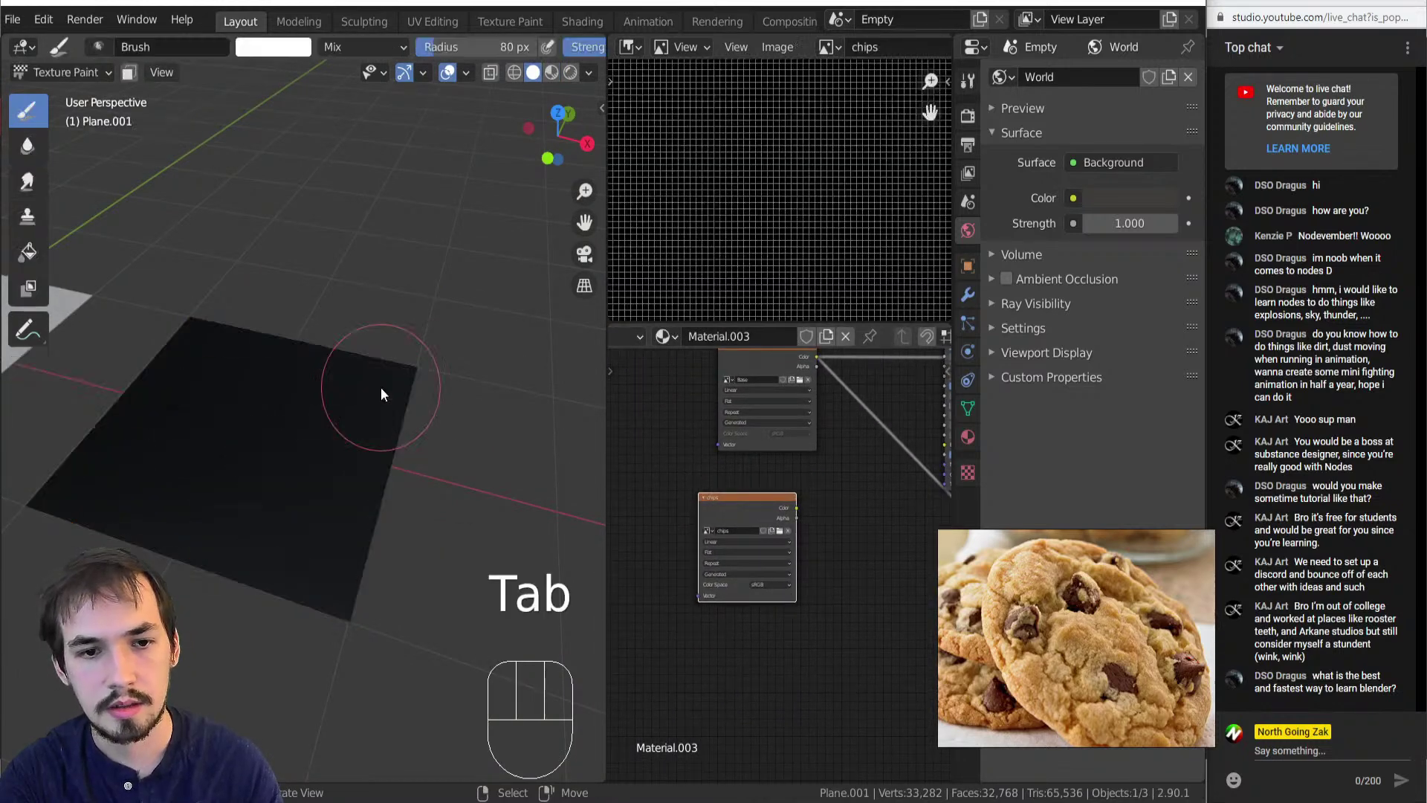
# Reduce the brush radius to 45 px and paint two white chip spots near the plane's far edge.
pyautogui.moveTo(245, 463); pyautogui.dragTo(277, 482, button='middle')
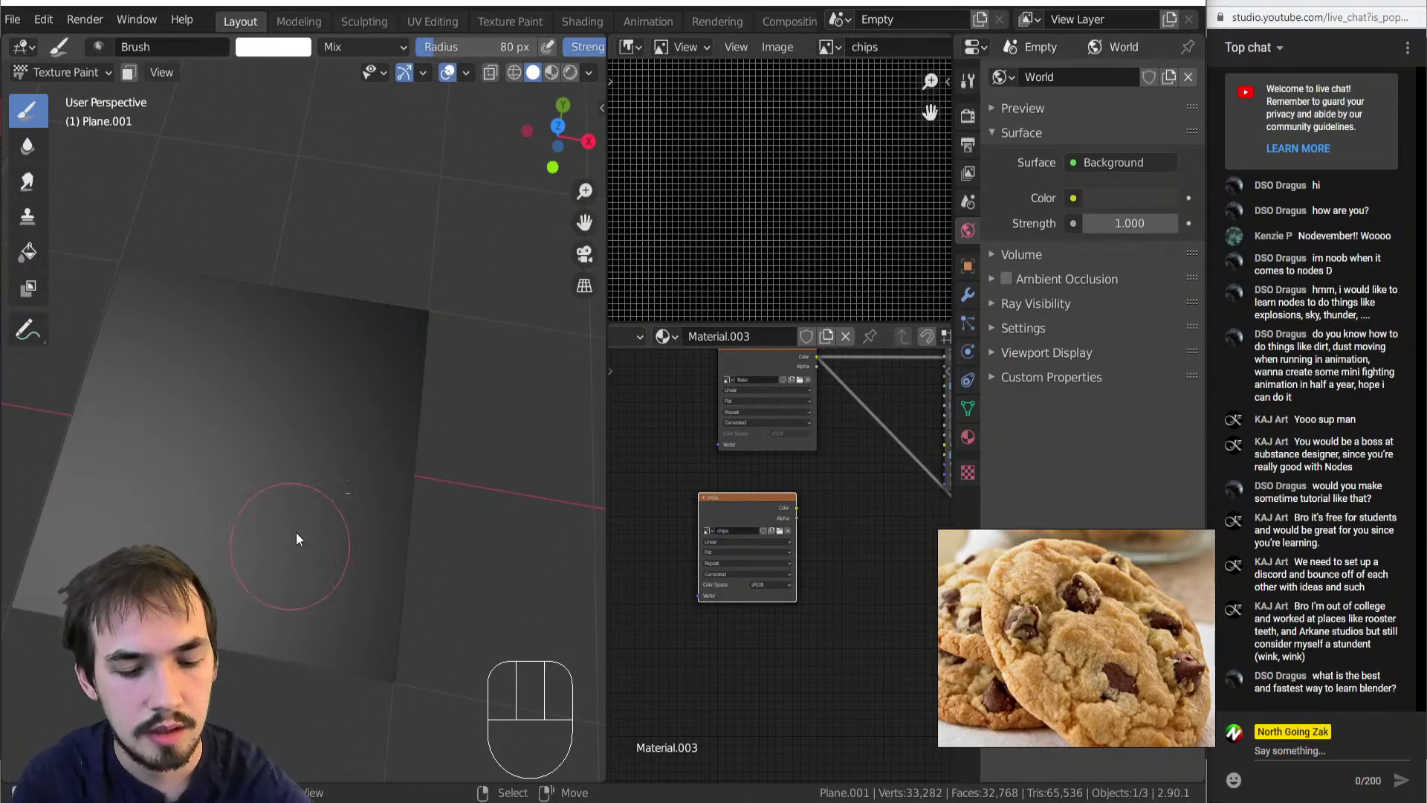
pyautogui.press('[')
pyautogui.press('[')
pyautogui.press('[')
pyautogui.press('[')
pyautogui.press('[')
pyautogui.press('[')
pyautogui.press('[')
pyautogui.press('[')
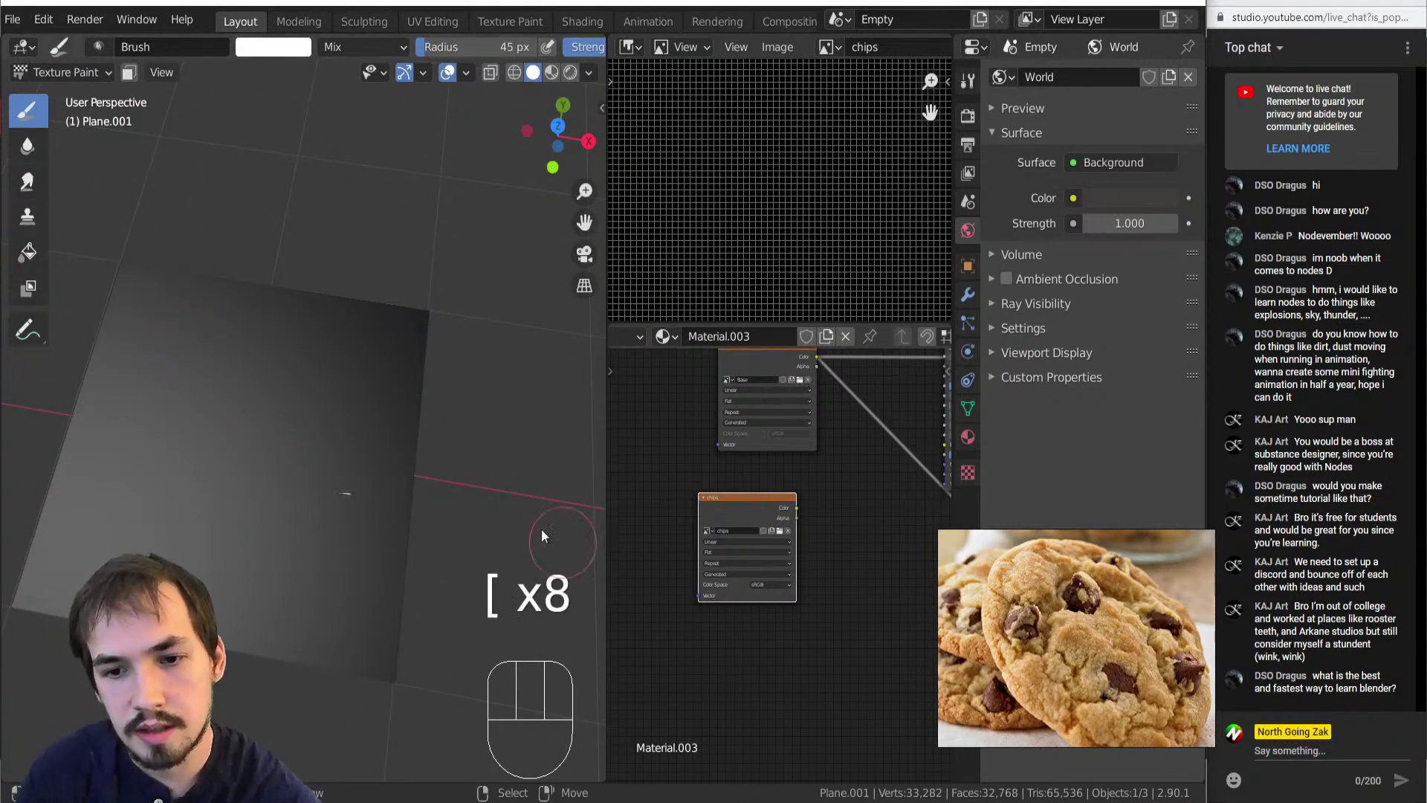
pyautogui.moveTo(179, 336); pyautogui.dragTo(191, 350)
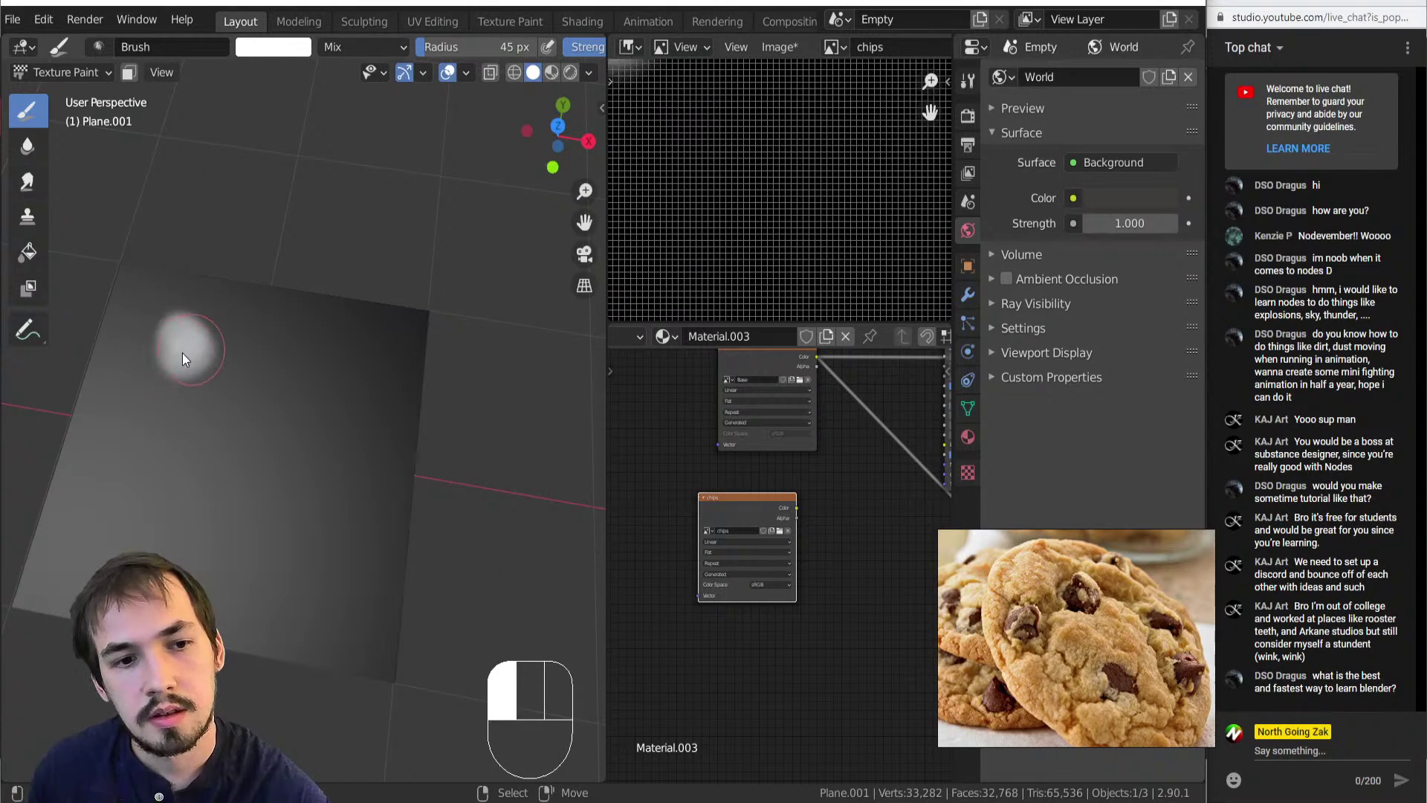
pyautogui.click(272, 352)
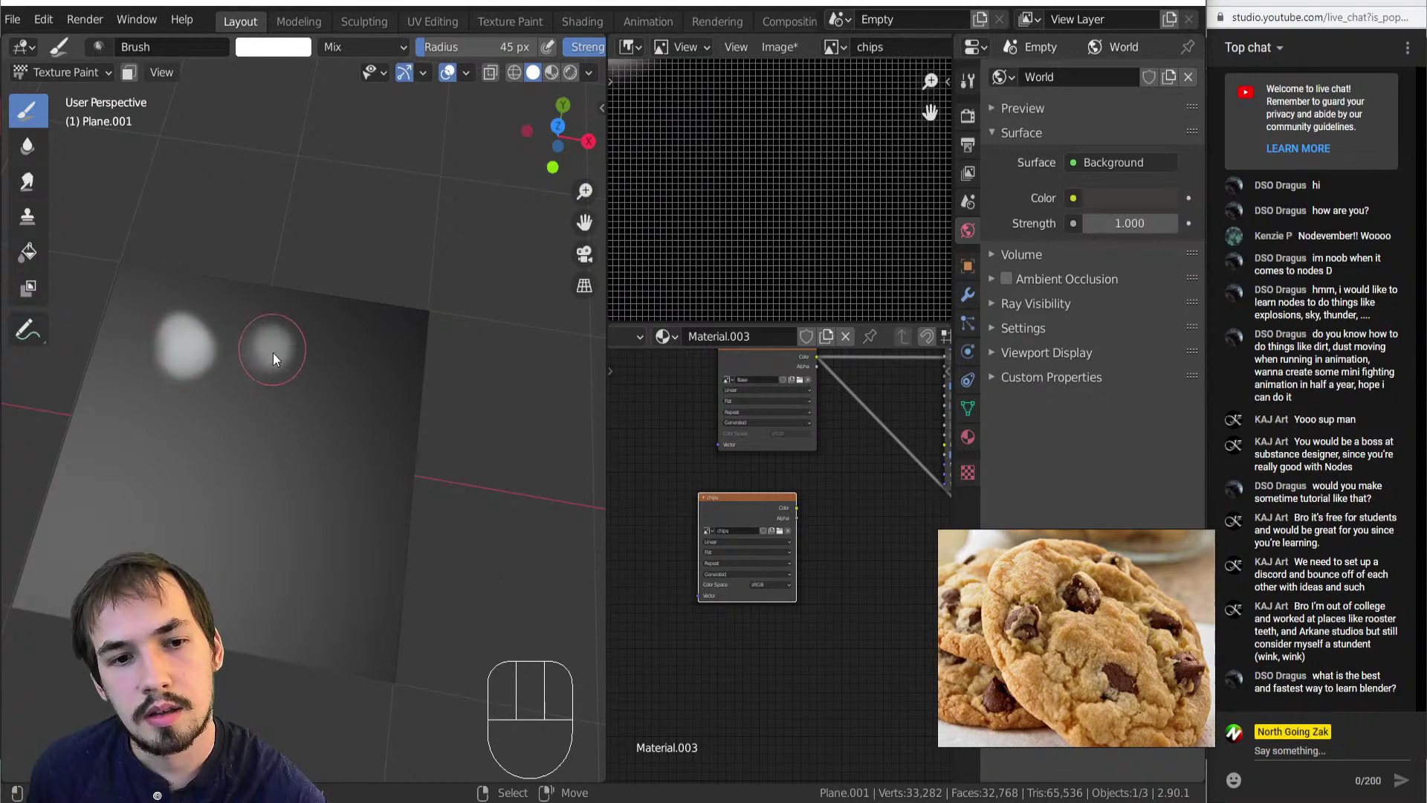
# Paint a third white chip spot toward the plane's right edge, varying the brush radius between 28 and 41 px.
pyautogui.press('[')
pyautogui.press('[')
pyautogui.press('[')
pyautogui.press('[')
pyautogui.press('[')
pyautogui.press('[')
pyautogui.click(321, 382)
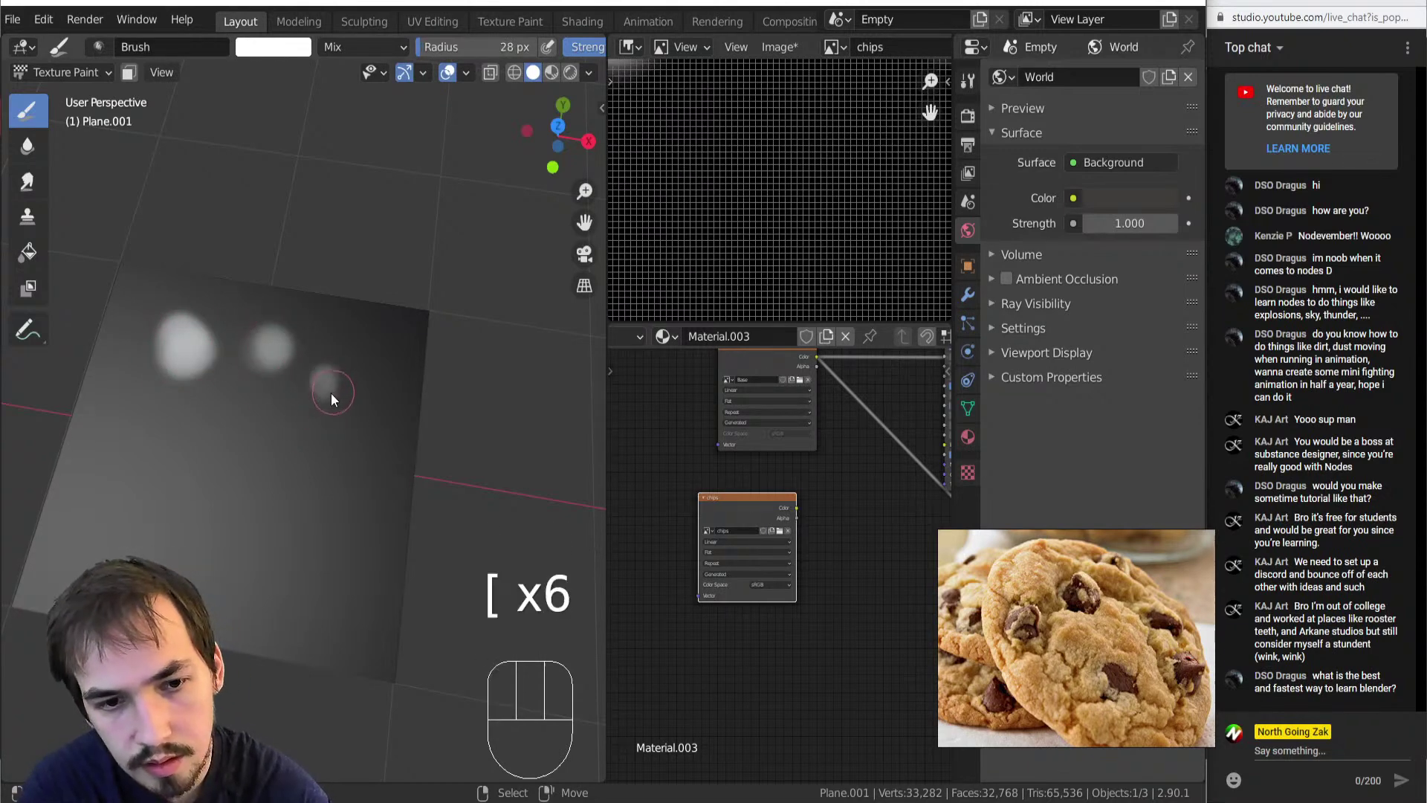
pyautogui.press(']')
pyautogui.press(']')
pyautogui.press(']')
pyautogui.moveTo(312, 379); pyautogui.dragTo(320, 398)
pyautogui.click(314, 406)
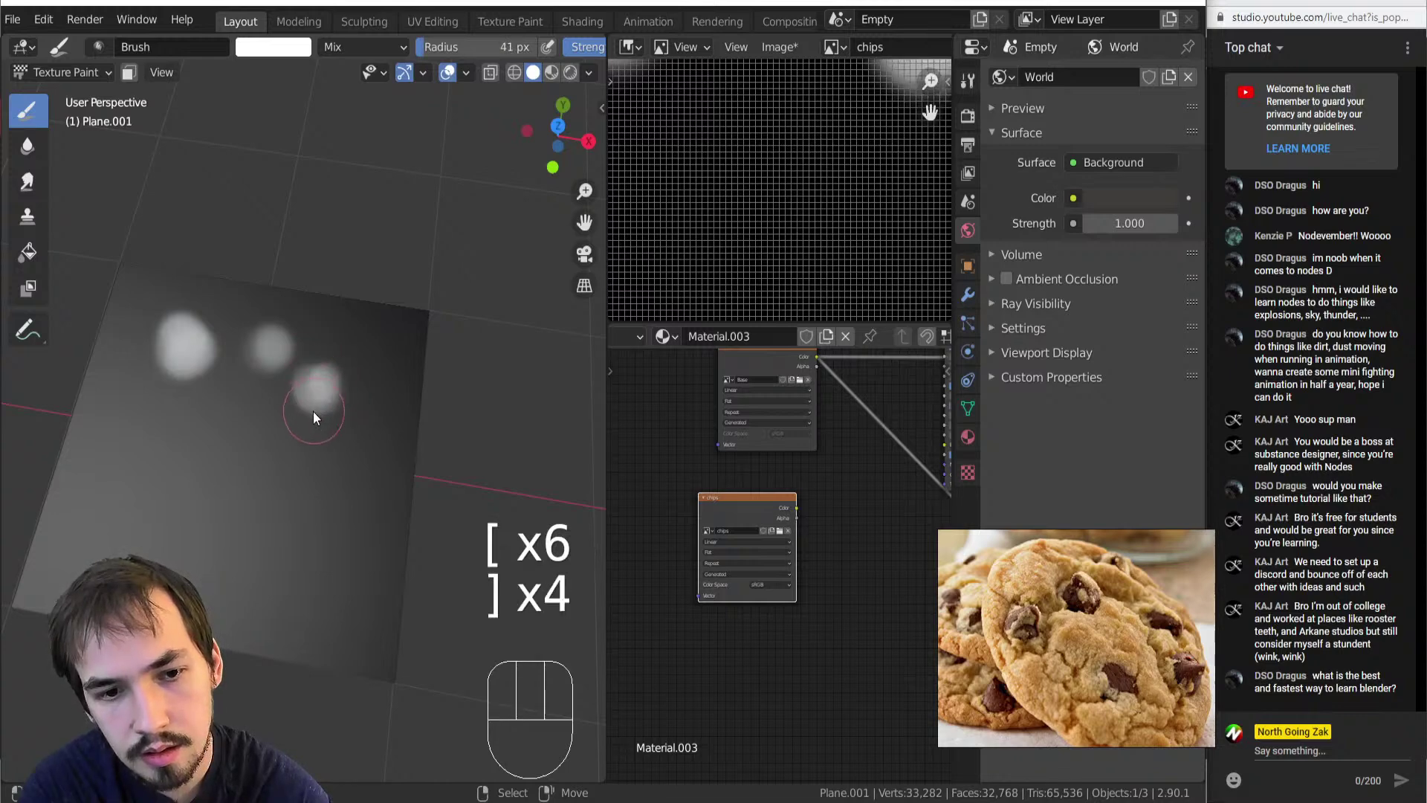
pyautogui.press('[')
pyautogui.press('[')
pyautogui.press('[')
pyautogui.moveTo(328, 382)
pyautogui.mouseDown()
pyautogui.moveTo(315, 401)
pyautogui.moveTo(327, 383)
pyautogui.mouseUp()
# Paint an elongated white chip spot near the plane's centre with an enlarged brush, plus a small one to its right.
pyautogui.press(']')
pyautogui.press(']')
pyautogui.press(']')
pyautogui.click(257, 421)
pyautogui.click(245, 417)
pyautogui.moveTo(241, 410); pyautogui.dragTo(248, 432)
pyautogui.moveTo(258, 427); pyautogui.dragTo(267, 429)
pyautogui.moveTo(270, 426)
pyautogui.mouseDown()
pyautogui.moveTo(327, 435)
pyautogui.moveTo(328, 466)
pyautogui.moveTo(312, 455)
pyautogui.mouseUp()
pyautogui.click(279, 428)
# Resize the brush and paint three more white chip spots on the plane's left half, below the first spot.
pyautogui.press('[')
pyautogui.press('[')
pyautogui.press('[')
pyautogui.press('[')
pyautogui.press(']')
pyautogui.press(']')
pyautogui.press(']')
pyautogui.press(']')
pyautogui.press(']')
pyautogui.moveTo(167, 428); pyautogui.dragTo(150, 418)
pyautogui.press('[')
pyautogui.press('[')
pyautogui.press('[')
pyautogui.moveTo(225, 475)
pyautogui.mouseDown()
pyautogui.moveTo(218, 461)
pyautogui.moveTo(159, 498)
pyautogui.moveTo(171, 485)
pyautogui.mouseUp()
# Enlarge the brush and paint a big round white chip spot below and right of the central one.
pyautogui.press(']')
pyautogui.press(']')
pyautogui.press(']')
pyautogui.press(']')
pyautogui.press(']')
pyautogui.press(']')
pyautogui.press('[')
pyautogui.press('[')
pyautogui.press('[')
pyautogui.press('[')
pyautogui.press(']')
pyautogui.press(']')
pyautogui.press(']')
pyautogui.press(']')
pyautogui.press(']')
pyautogui.press(']')
pyautogui.moveTo(289, 492)
pyautogui.mouseDown()
pyautogui.moveTo(293, 504)
pyautogui.moveTo(278, 485)
pyautogui.moveTo(265, 498)
pyautogui.moveTo(278, 488)
pyautogui.mouseUp()
# Reduce the brush radius to 32 px and paint a row of three white chip spots toward the plane's near edge.
pyautogui.press('[')
pyautogui.press('[')
pyautogui.press('[')
pyautogui.press('[')
pyautogui.press('[')
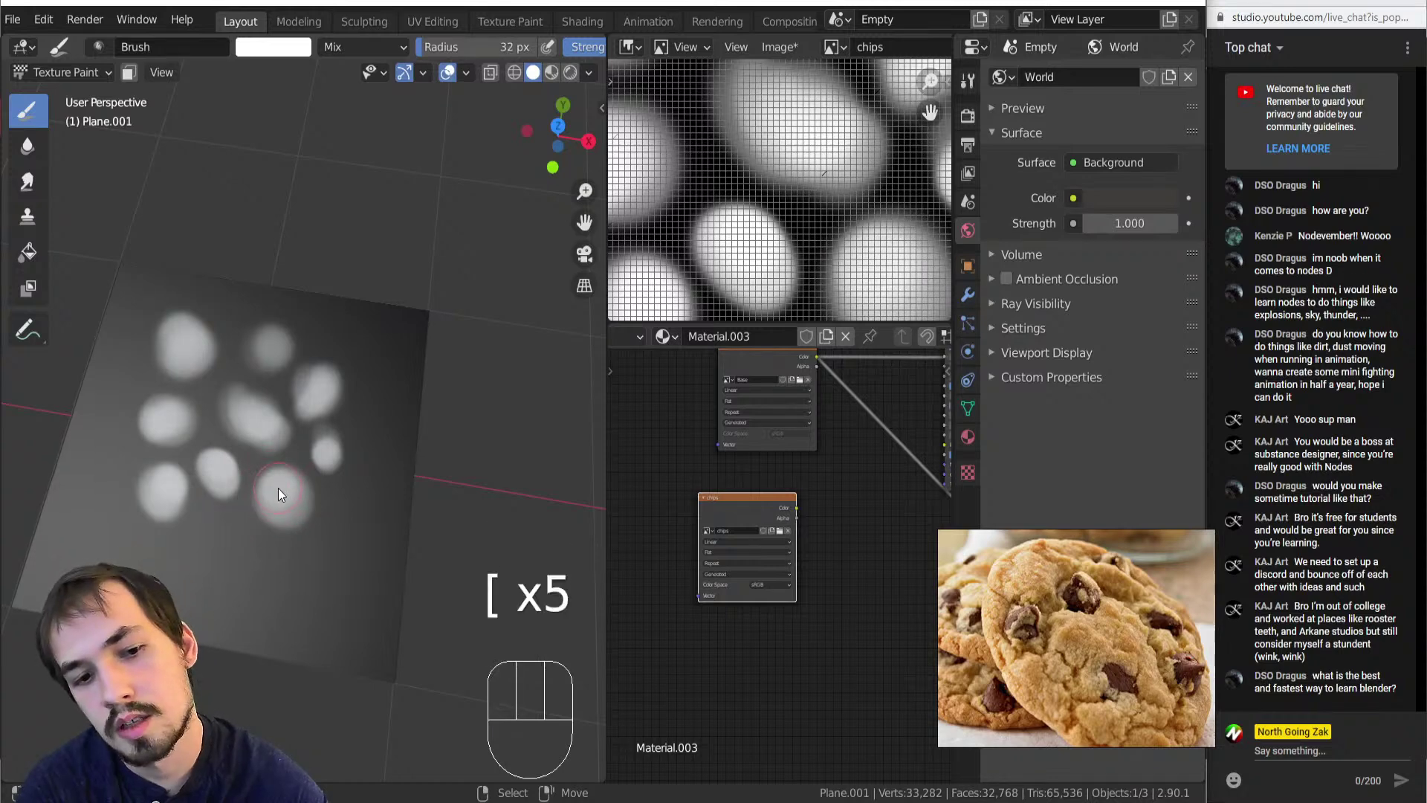
pyautogui.moveTo(213, 537)
pyautogui.mouseDown()
pyautogui.moveTo(220, 554)
pyautogui.moveTo(226, 532)
pyautogui.mouseUp()
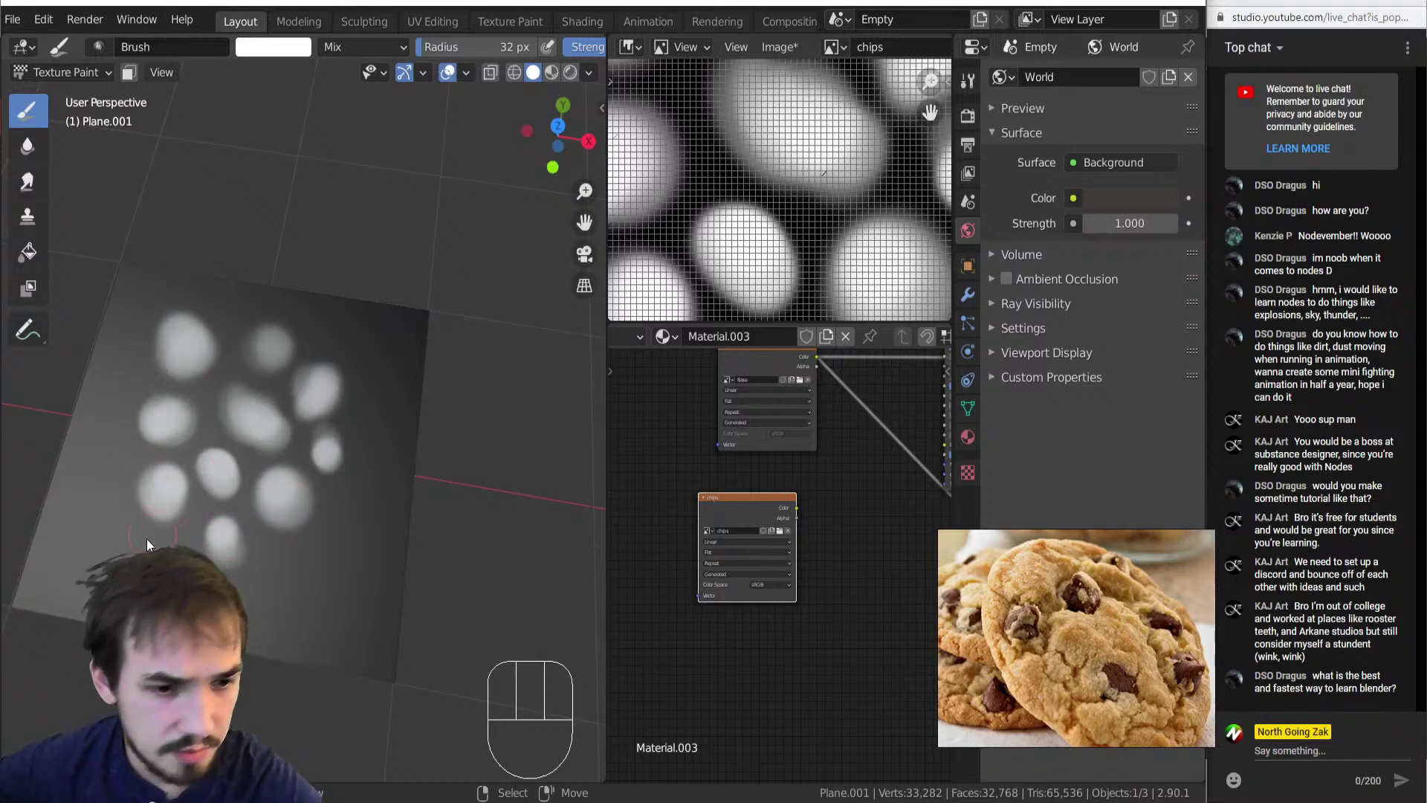
pyautogui.click(168, 554)
pyautogui.click(171, 556)
pyautogui.moveTo(171, 556); pyautogui.dragTo(171, 554)
pyautogui.moveTo(170, 554); pyautogui.dragTo(168, 558)
pyautogui.moveTo(269, 558)
pyautogui.mouseDown()
pyautogui.moveTo(283, 561)
pyautogui.moveTo(270, 573)
pyautogui.moveTo(276, 553)
pyautogui.moveTo(279, 565)
pyautogui.mouseUp()
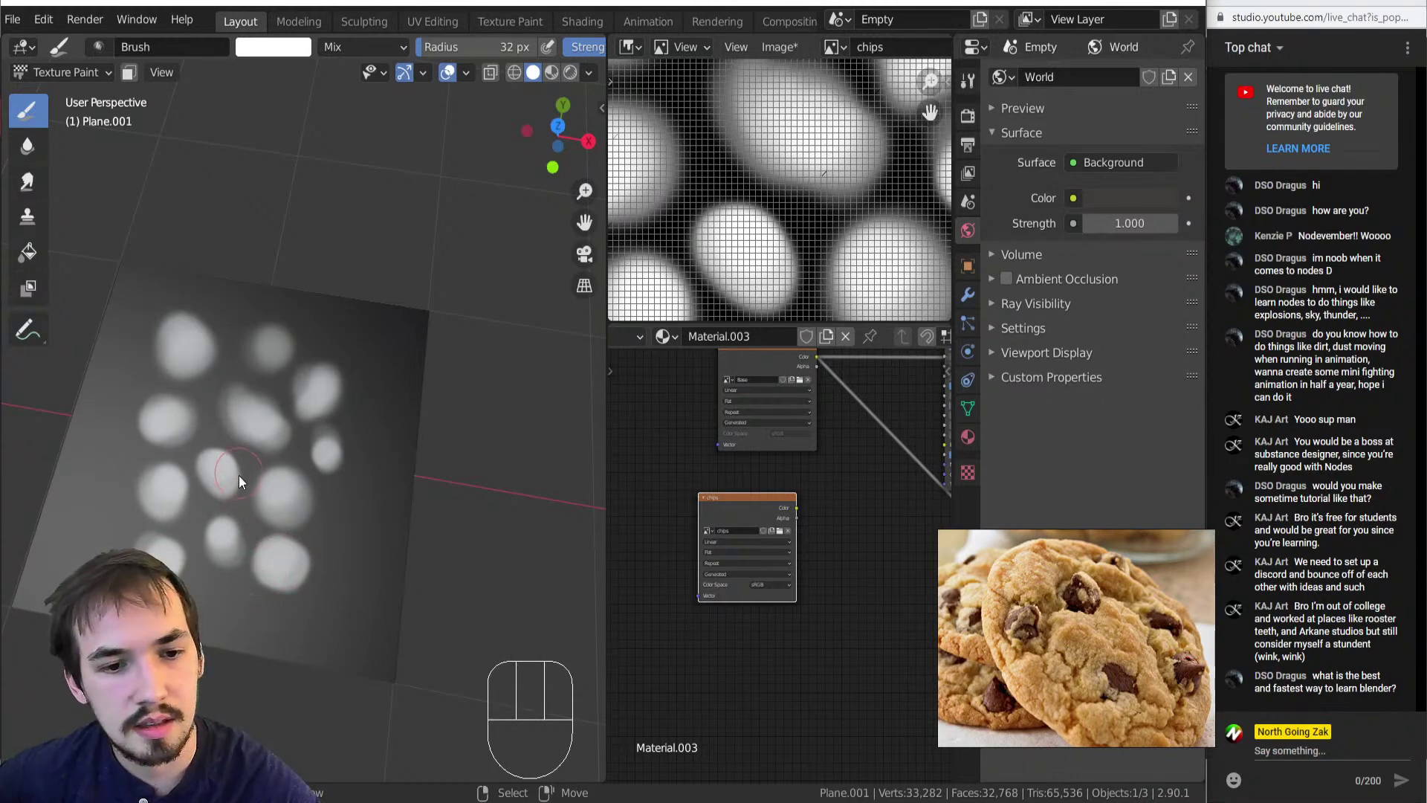
# Touch up the central chip spot and add one white spot near each of the plane's left and right edges.
pyautogui.moveTo(230, 403); pyautogui.dragTo(243, 413)
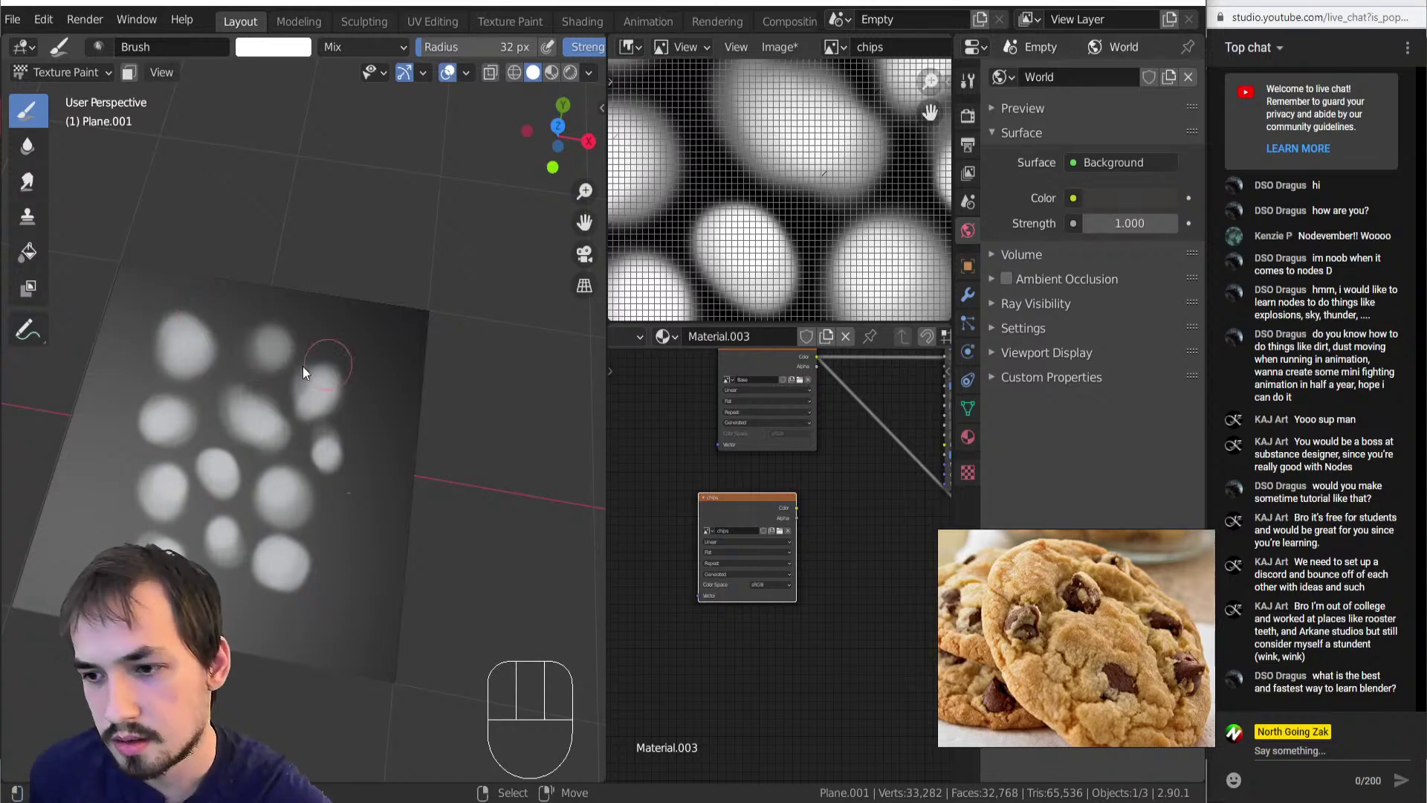
pyautogui.click(121, 456)
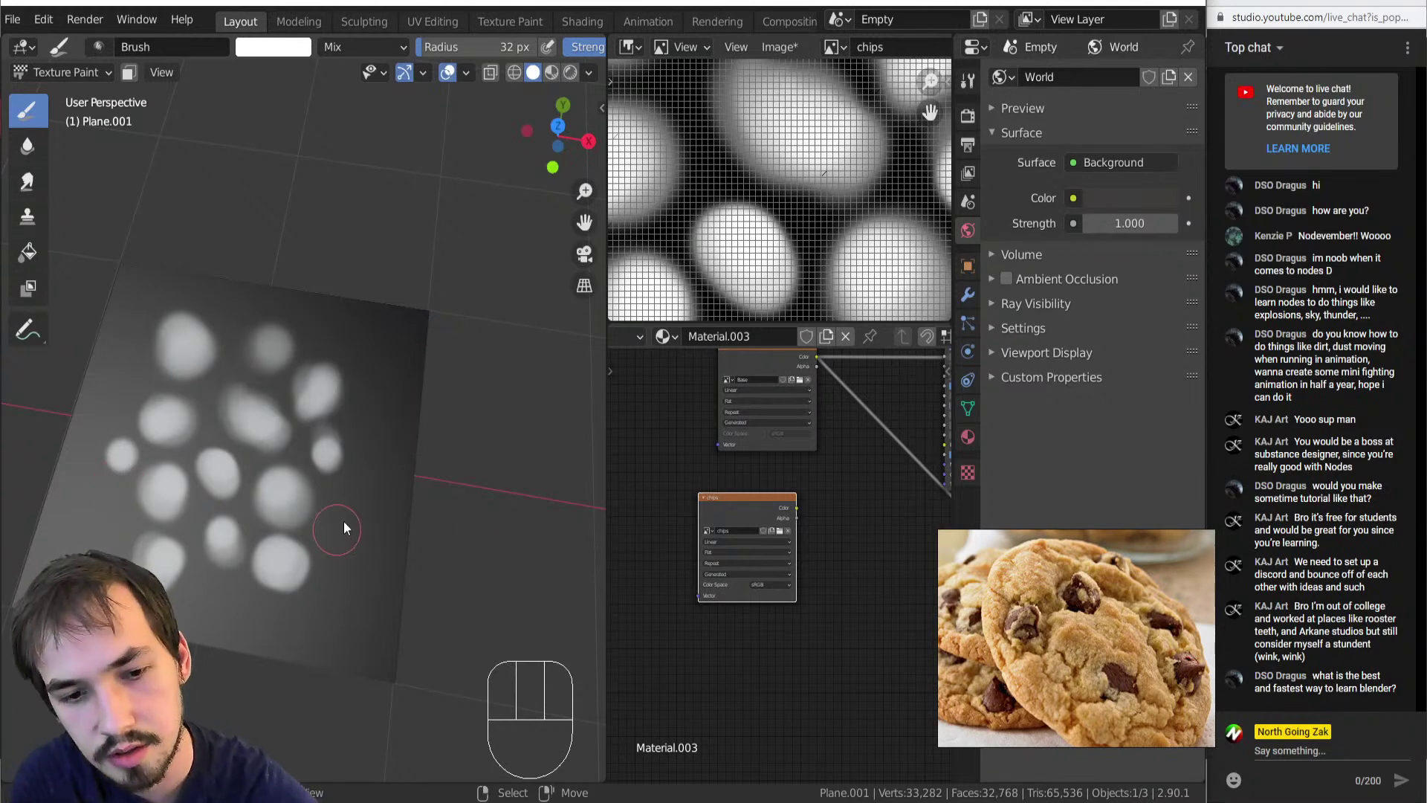
pyautogui.moveTo(342, 529); pyautogui.dragTo(346, 508)
pyautogui.press('p')
pyautogui.press('p')
pyautogui.press('p')
pyautogui.press('p')
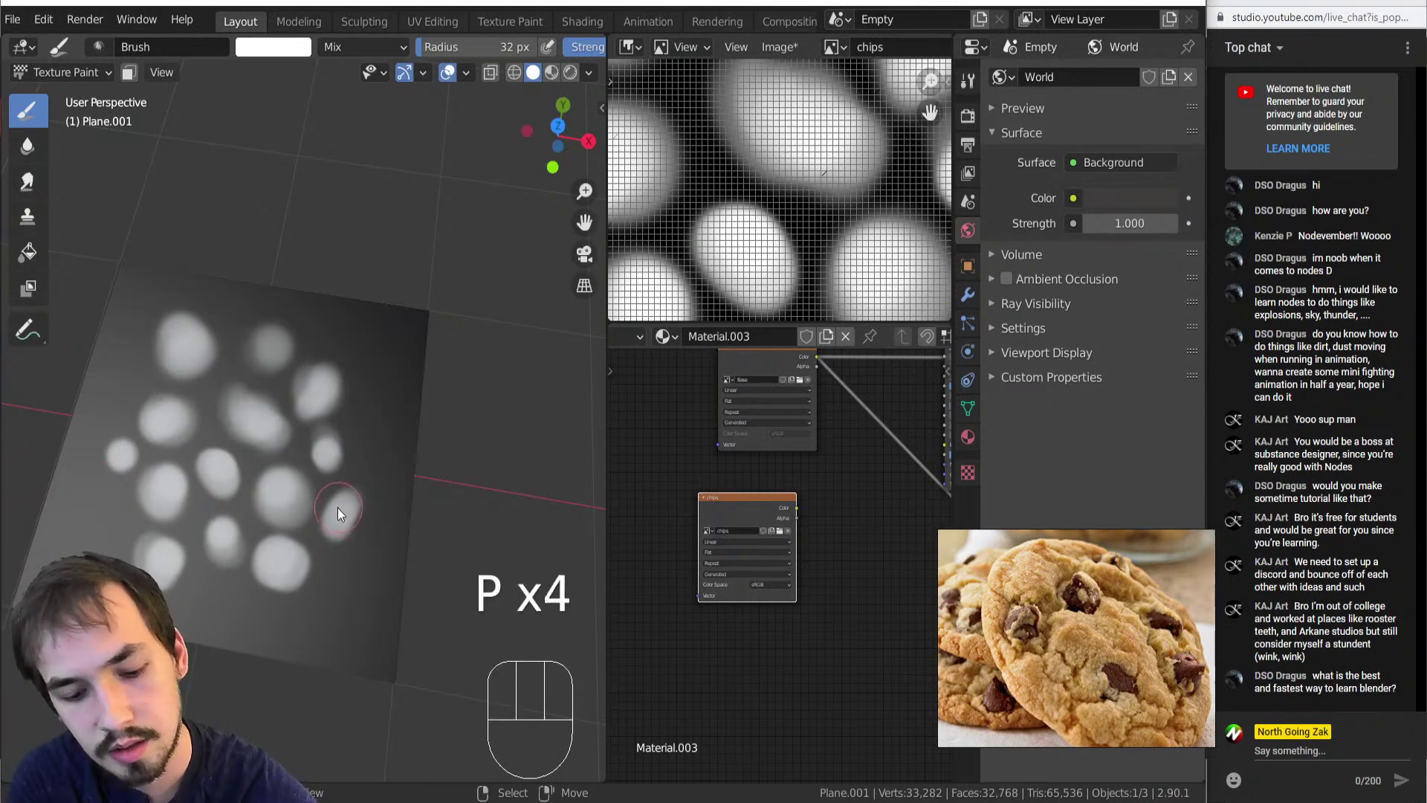
# Reduce the brush radius to 22 px and paint small white chip spots near the plane's far right corner.
pyautogui.press('[')
pyautogui.press('[')
pyautogui.press('[')
pyautogui.press('[')
pyautogui.click(355, 419)
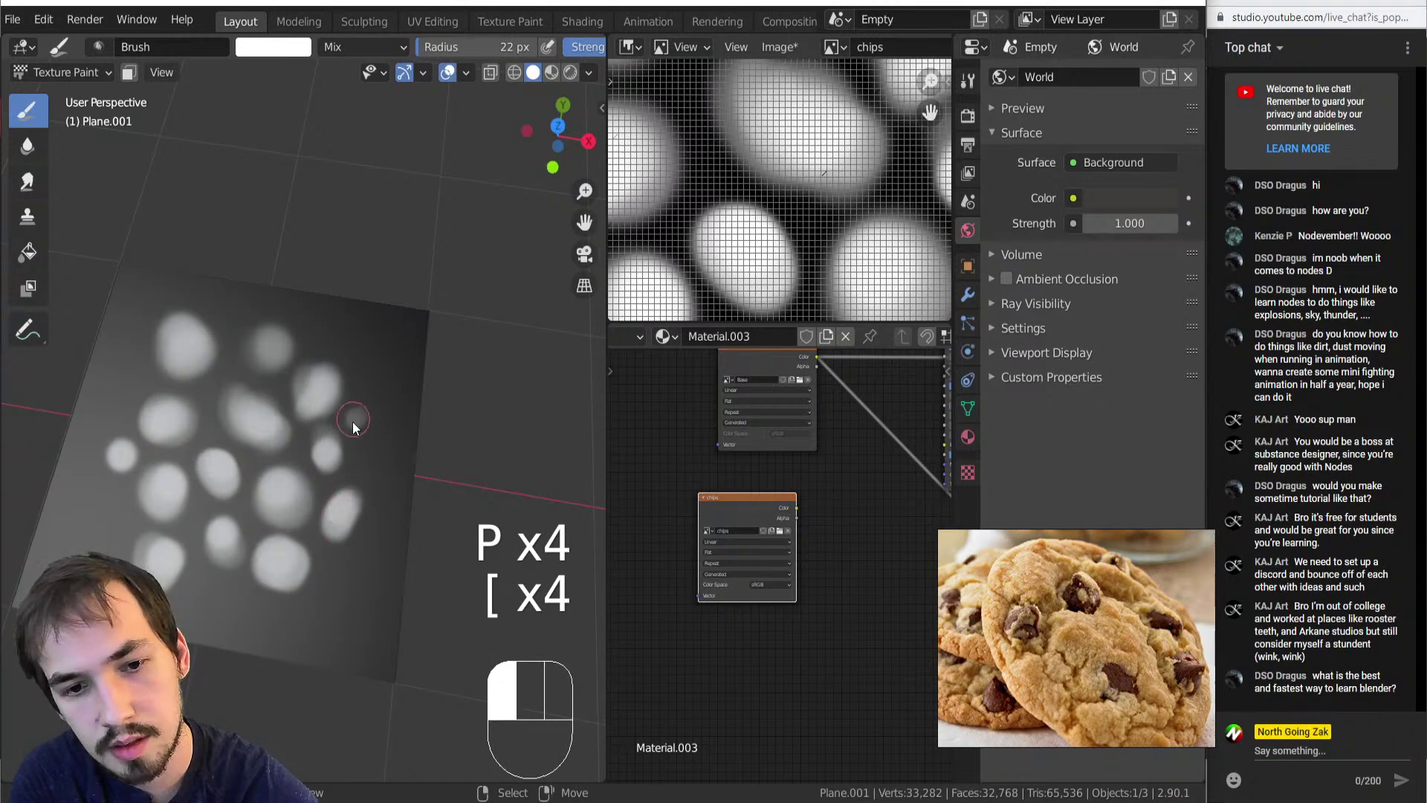
pyautogui.click(358, 413)
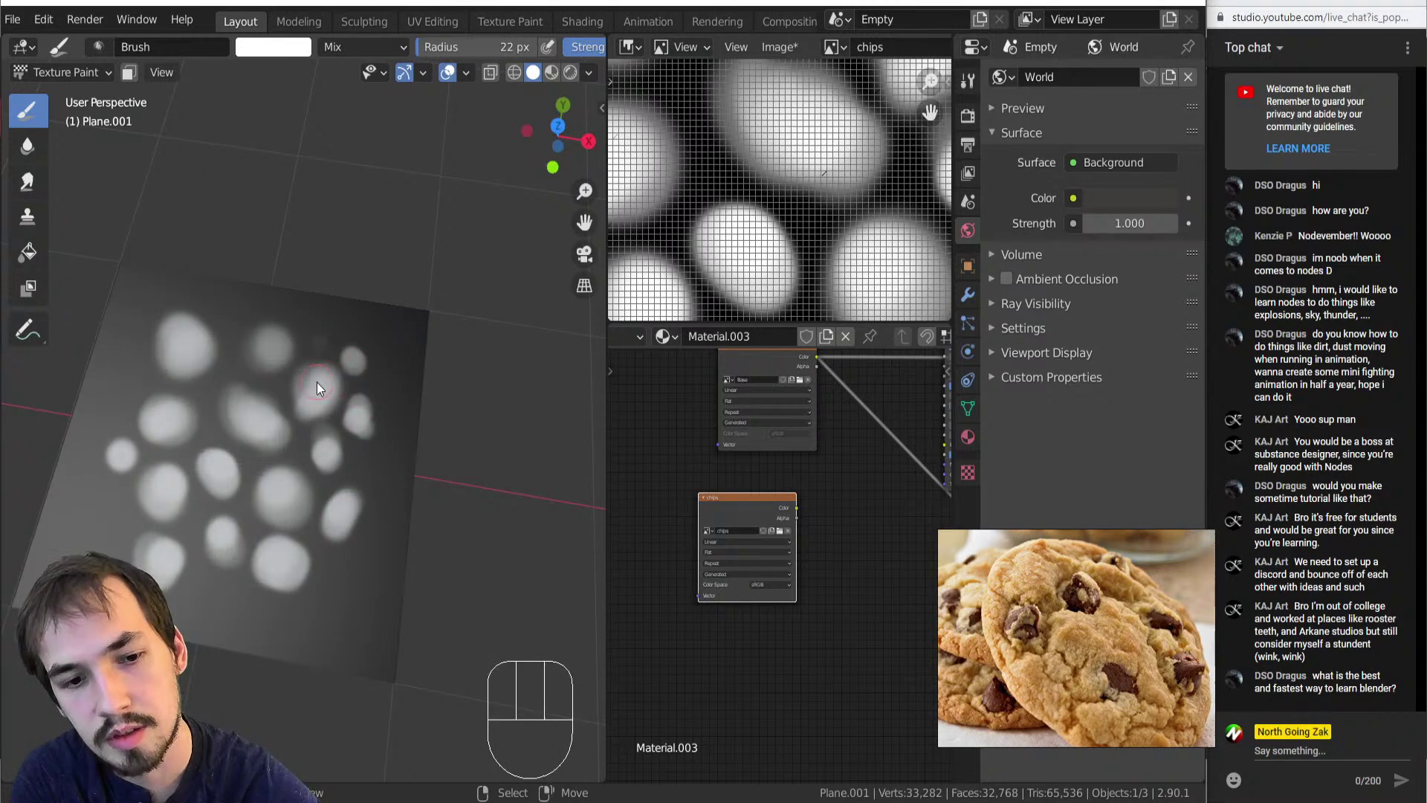
# Return to Object Mode and insert a MixRGB node into the link between the Base image and the Displacement node.
pyautogui.press('Tab')
pyautogui.scroll(-5, 350, 542)
pyautogui.scroll(-2, 834, 592)
pyautogui.moveTo(835, 592); pyautogui.dragTo(740, 515, button='middle')
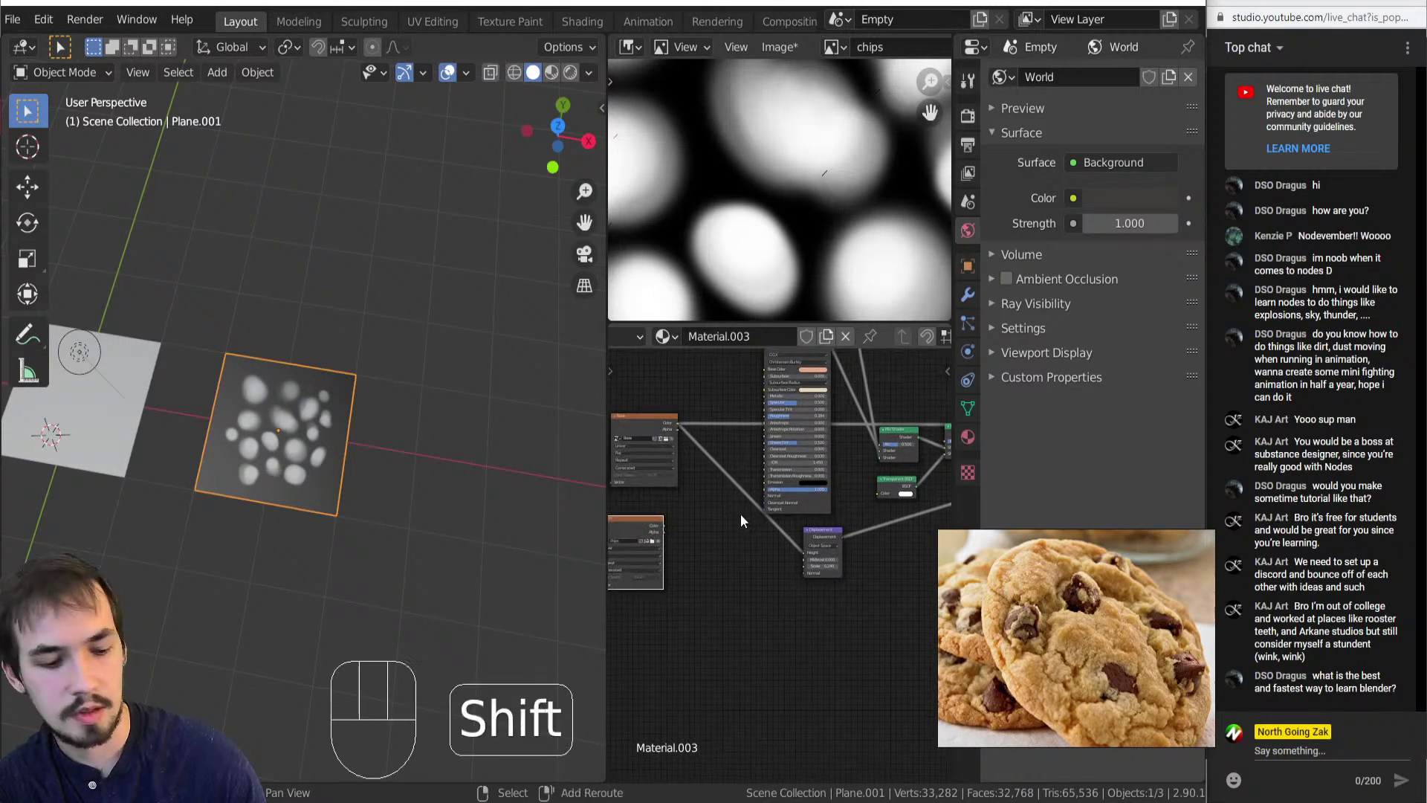
pyautogui.hotkey('shift', 'a')
pyautogui.click(833, 641)
pyautogui.click(723, 463)
pyautogui.click(738, 483)
pyautogui.click(734, 541)
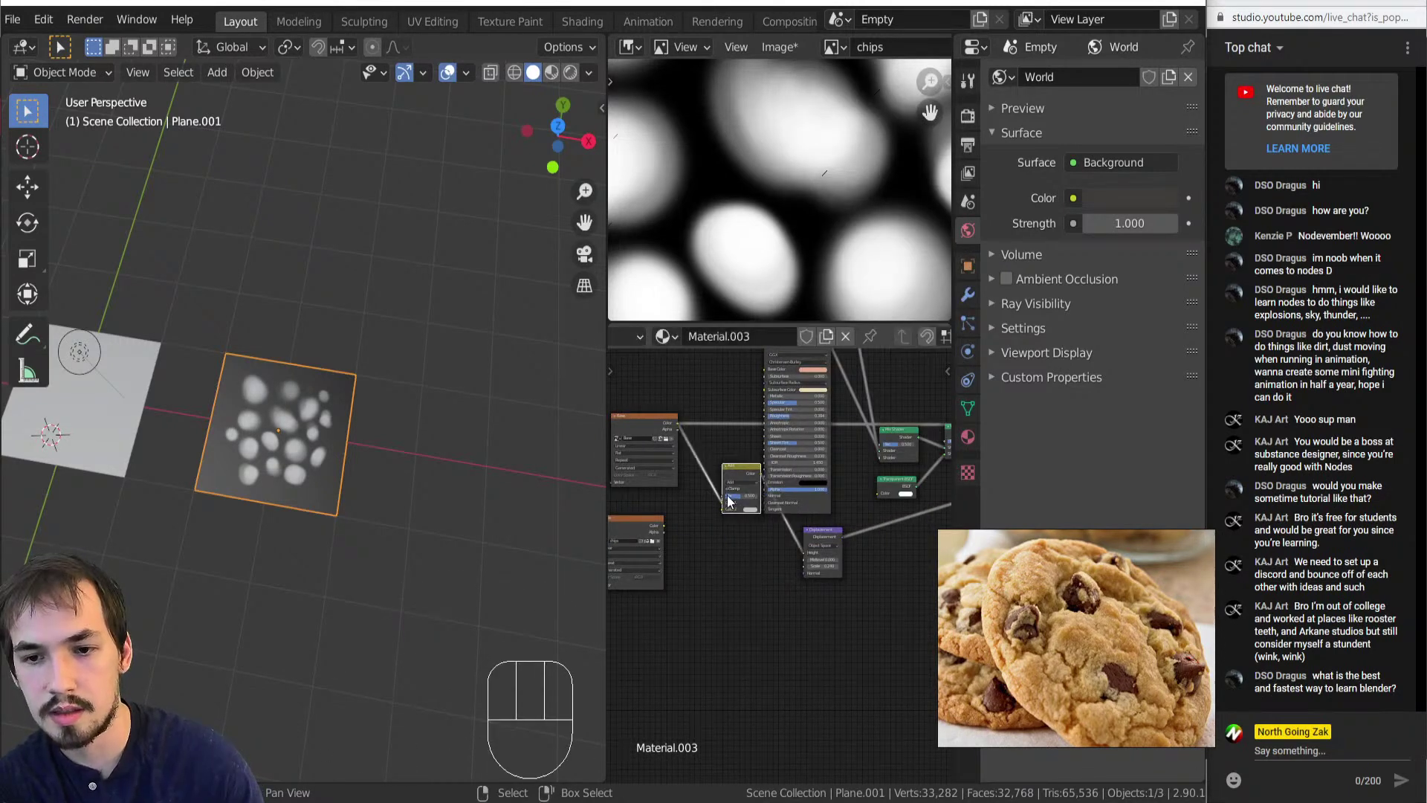
# Connect the chips image's color output to the second color input of the mix node feeding the Displacement.
pyautogui.scroll(2, 698, 540)
pyautogui.moveTo(701, 548); pyautogui.dragTo(793, 525)
pyautogui.moveTo(792, 524); pyautogui.dragTo(832, 594, button='middle')
pyautogui.scroll(-2, 832, 593)
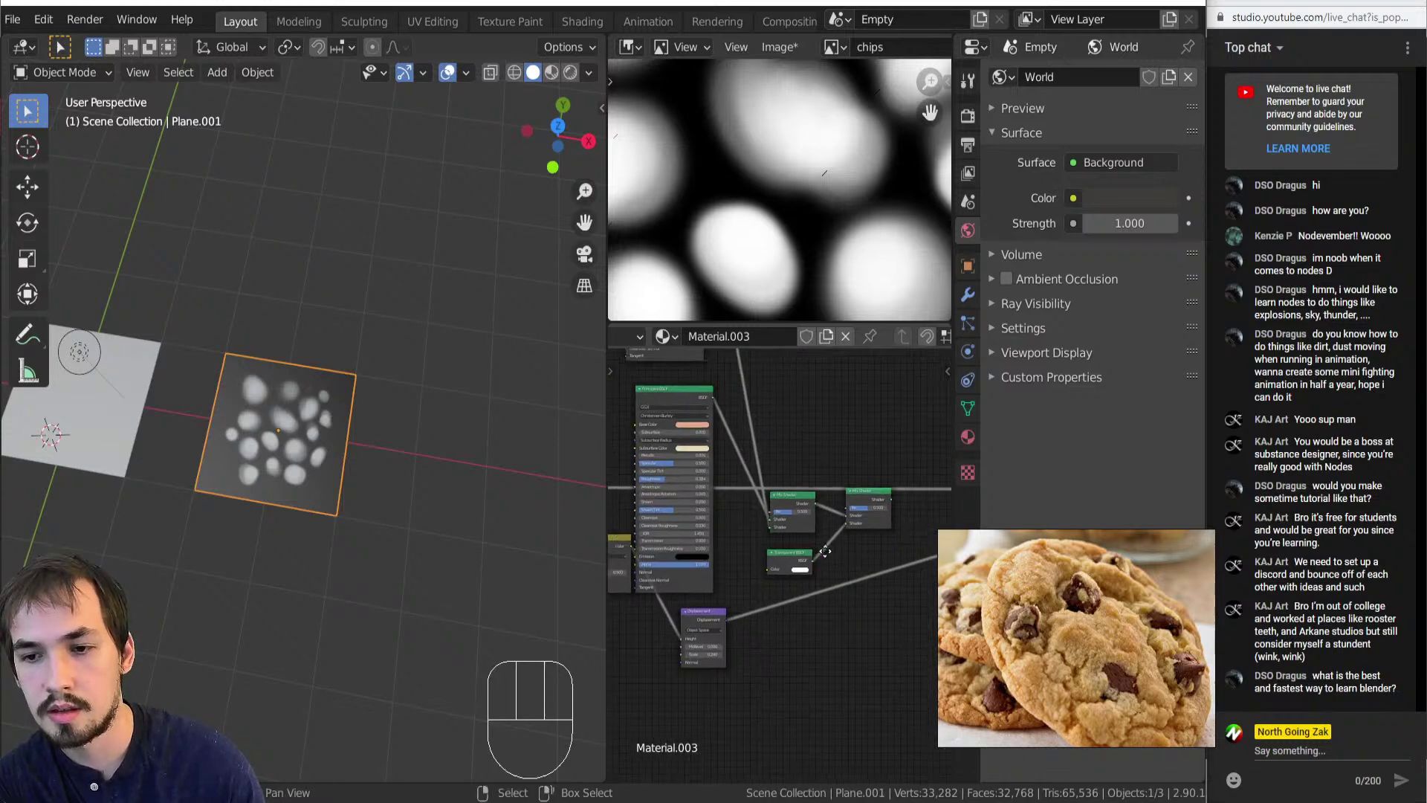
# Preview the final Mix Shader and switch the viewport to Rendered shading.
pyautogui.keyDown('ctrl'); pyautogui.keyDown('shift'); pyautogui.click(857, 500); pyautogui.keyUp('shift'); pyautogui.keyUp('ctrl')
pyautogui.press('z')
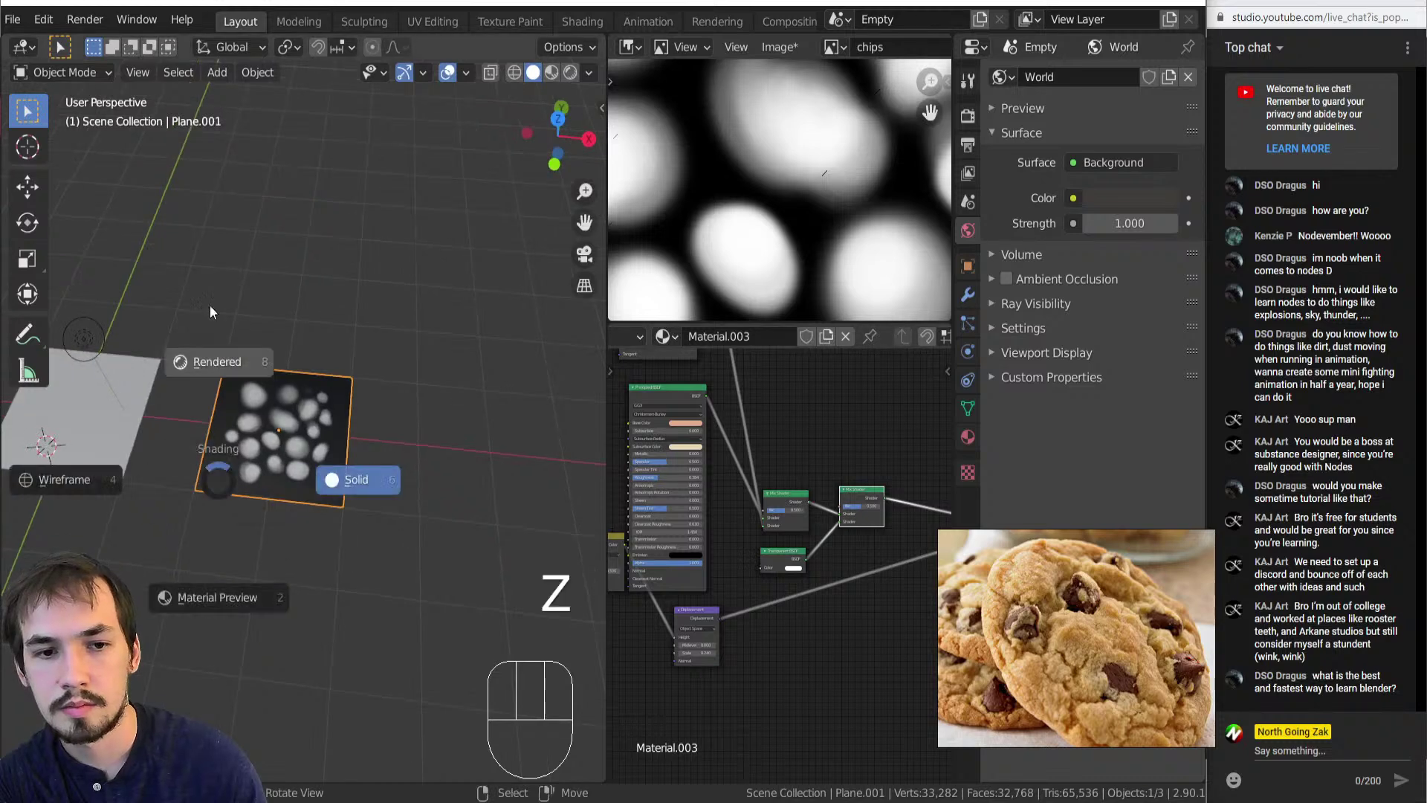
pyautogui.click(257, 409)
# Set the factor of the Add mix node to 0.299 and check the displaced plane from a low angle.
pyautogui.scroll(4, 252, 495)
pyautogui.moveTo(691, 645); pyautogui.dragTo(836, 649, button='middle')
pyautogui.scroll(4, 777, 634)
pyautogui.moveTo(757, 544); pyautogui.dragTo(797, 543)
pyautogui.moveTo(235, 467); pyautogui.dragTo(219, 460, button='middle')
pyautogui.scroll(2, 777, 568)
pyautogui.moveTo(785, 533); pyautogui.dragTo(726, 532)
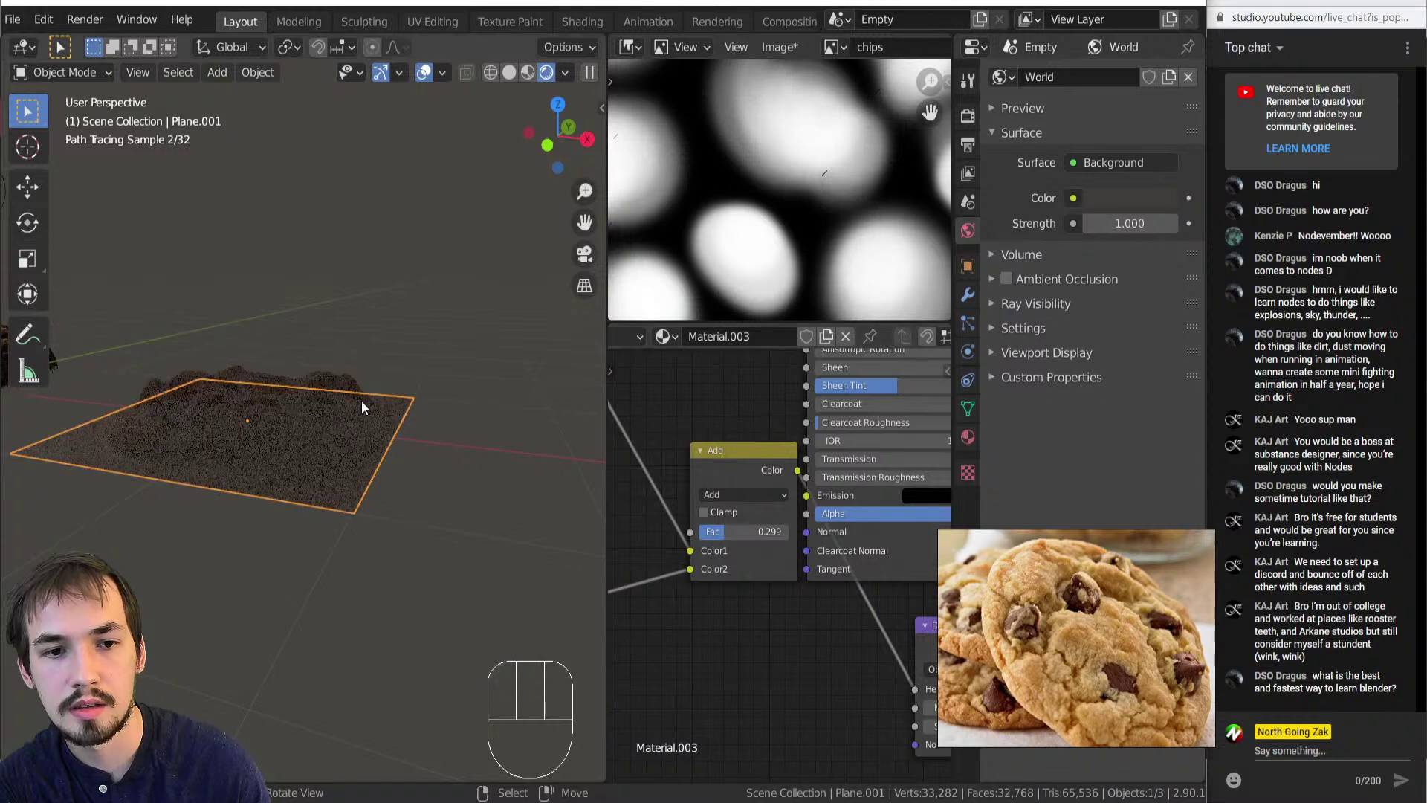
pyautogui.moveTo(350, 413); pyautogui.dragTo(364, 402, button='middle')
# Add a Math node beside the chips image, below the Add mix node.
pyautogui.scroll(-4, 770, 577)
pyautogui.moveTo(763, 578); pyautogui.dragTo(805, 687, button='middle')
pyautogui.moveTo(776, 625); pyautogui.dragTo(765, 586, button='middle')
pyautogui.moveTo(805, 421); pyautogui.dragTo(935, 393, button='middle')
pyautogui.moveTo(746, 735); pyautogui.dragTo(614, 605, button='middle')
pyautogui.hotkey('shift', 'a')
pyautogui.press('n')
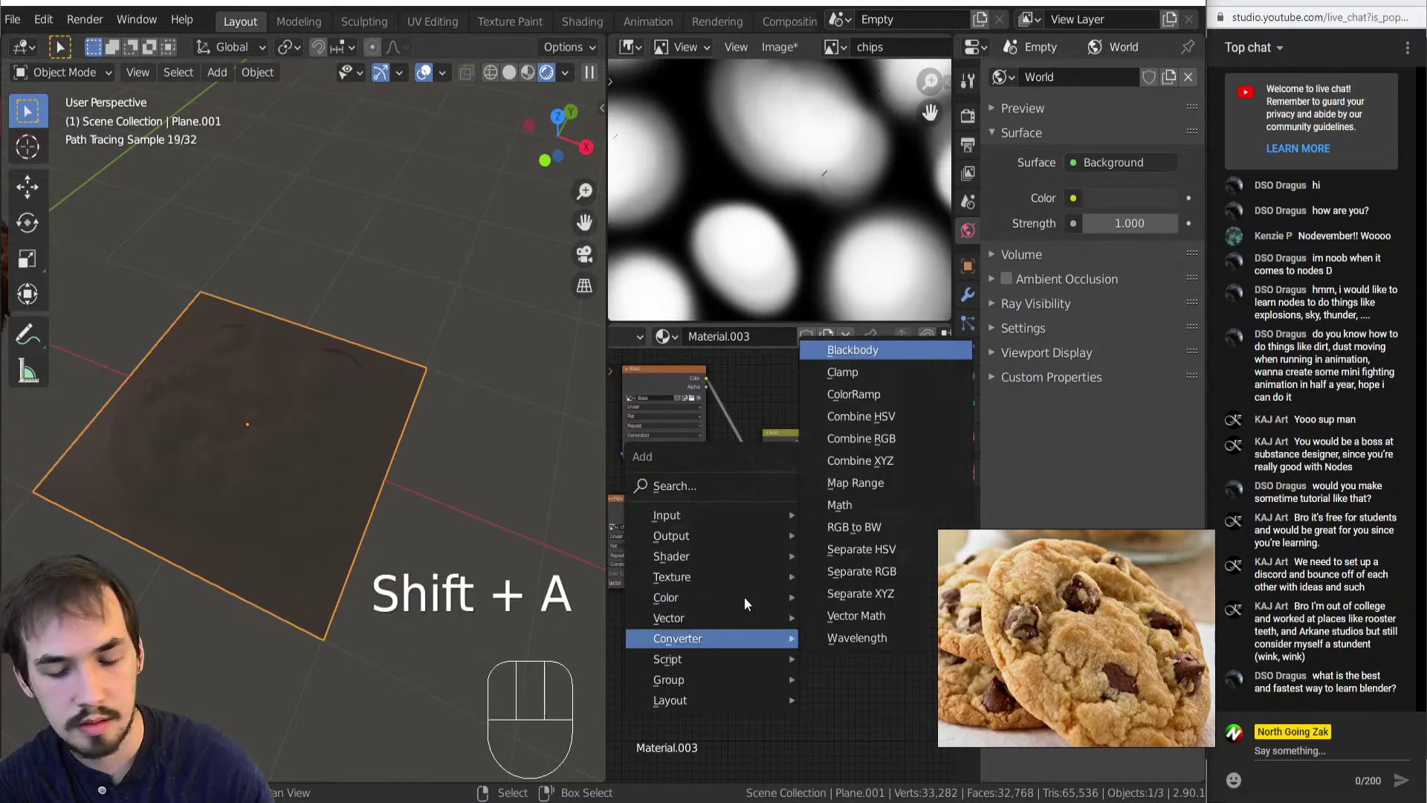
pyautogui.press('a')
pyautogui.click(733, 550)
# Set the Math node to Greater Than, feed it the chips image's color, and preview the mask.
pyautogui.scroll(5, 747, 547)
pyautogui.click(747, 543)
pyautogui.click(843, 619)
pyautogui.moveTo(645, 480); pyautogui.dragTo(712, 569)
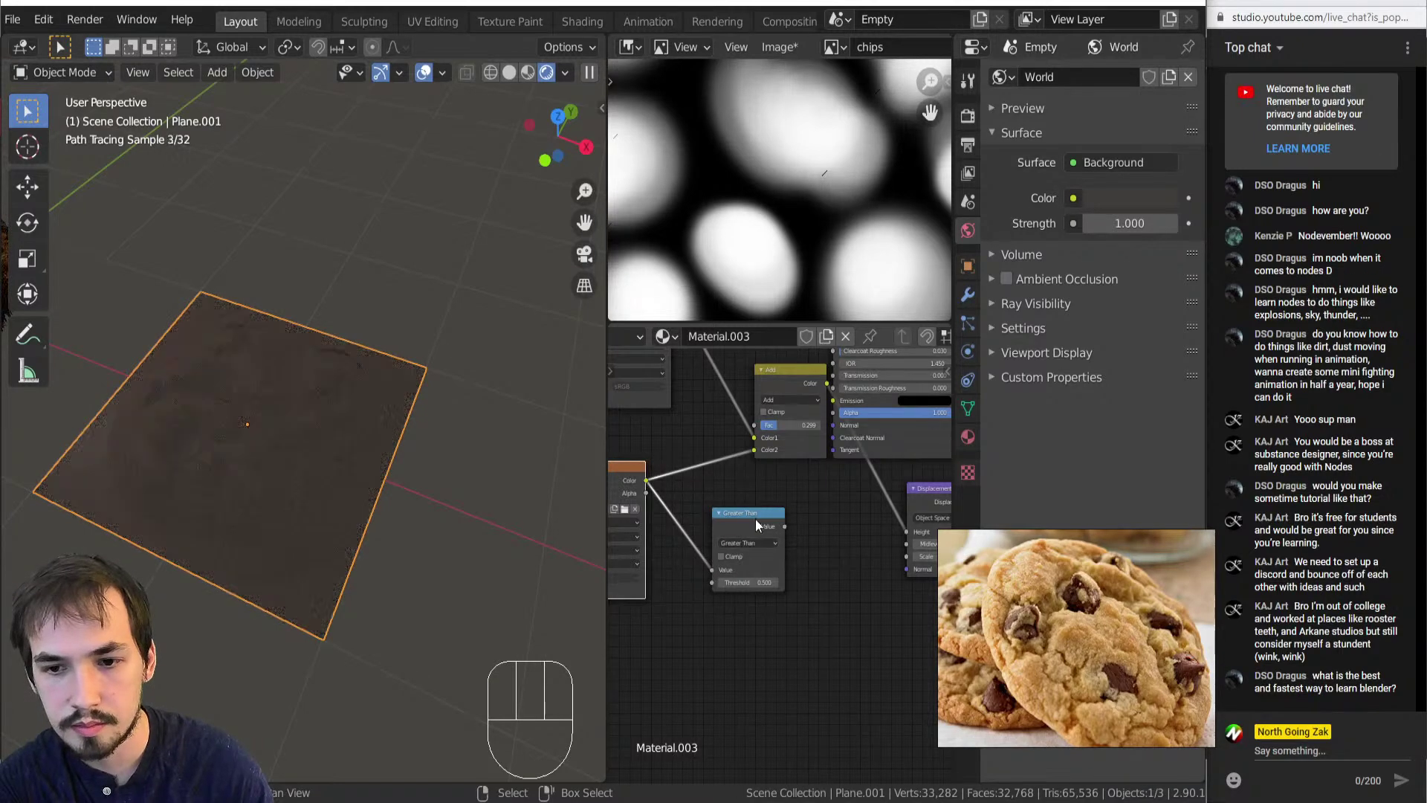
pyautogui.keyDown('ctrl'); pyautogui.keyDown('shift'); pyautogui.click(751, 528); pyautogui.keyUp('shift'); pyautogui.keyUp('ctrl')
# Connect the chips Greater Than value to the factor of the Mix Shader that blends the two Principled BSDFs.
pyautogui.scroll(-5, 761, 533)
pyautogui.moveTo(775, 528)
pyautogui.mouseDown(button='middle')
pyautogui.moveTo(949, 600)
pyautogui.moveTo(788, 537)
pyautogui.mouseUp(button='middle')
pyautogui.moveTo(667, 564); pyautogui.dragTo(929, 428)
pyautogui.scroll(-1, 757, 446)
pyautogui.scroll(-3, 756, 446)
pyautogui.moveTo(757, 446); pyautogui.dragTo(831, 540, button='middle')
pyautogui.scroll(-2, 808, 524)
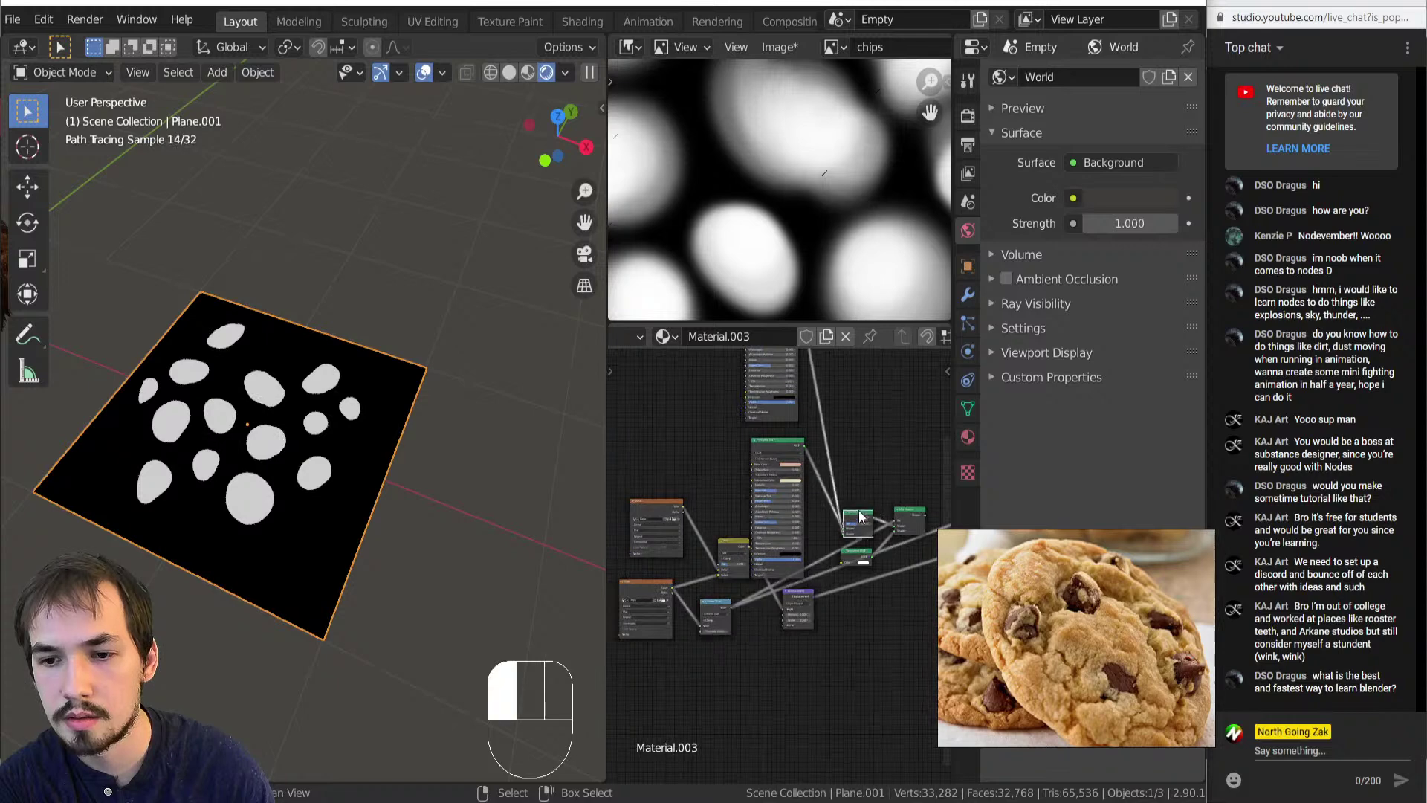
pyautogui.scroll(3, 899, 511)
pyautogui.moveTo(861, 532); pyautogui.dragTo(791, 483)
# Move the Transparent BSDF node up and preview the Base image on the plane.
pyautogui.scroll(-3, 777, 564)
pyautogui.moveTo(805, 572); pyautogui.dragTo(800, 538)
pyautogui.moveTo(658, 573); pyautogui.dragTo(785, 549, button='middle')
pyautogui.moveTo(702, 513); pyautogui.dragTo(666, 495, button='middle')
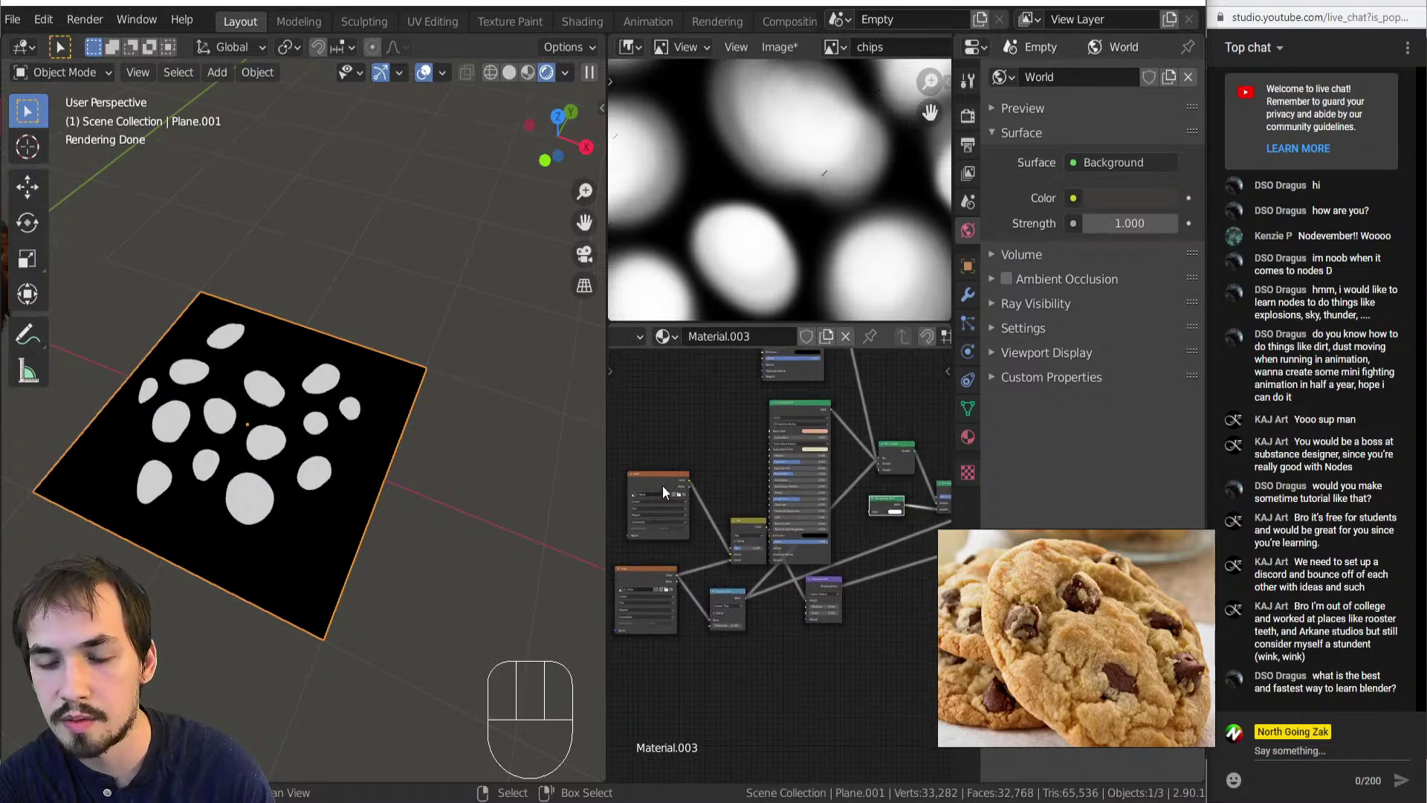
pyautogui.keyDown('ctrl'); pyautogui.keyDown('shift'); pyautogui.click(662, 484); pyautogui.keyUp('shift'); pyautogui.keyUp('ctrl')
pyautogui.moveTo(764, 505); pyautogui.dragTo(712, 494, button='middle')
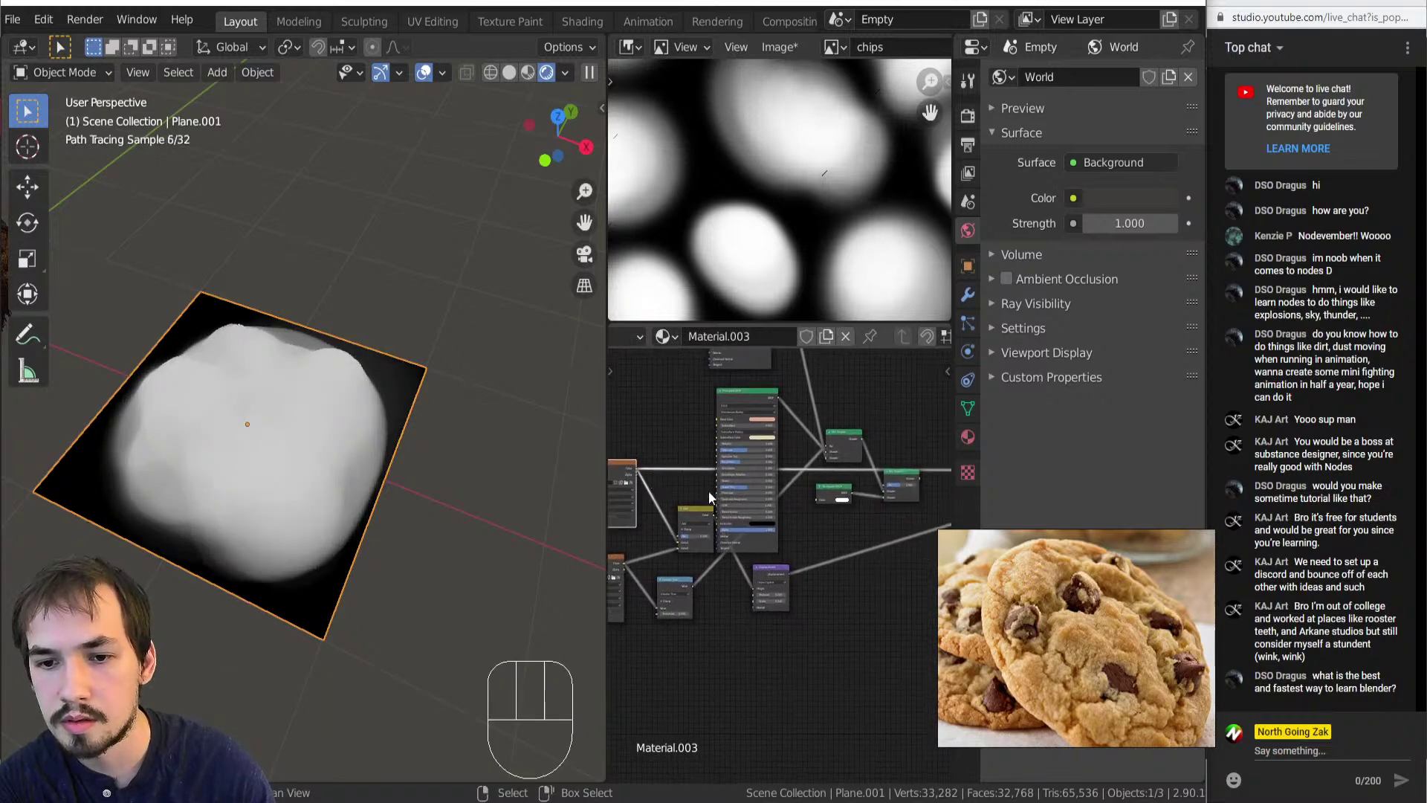
# Insert a Math node after the Base image and set its operation to Greater Than.
pyautogui.hotkey('shift', 'a')
pyautogui.moveTo(672, 475)
pyautogui.click(766, 275)
pyautogui.click(664, 454)
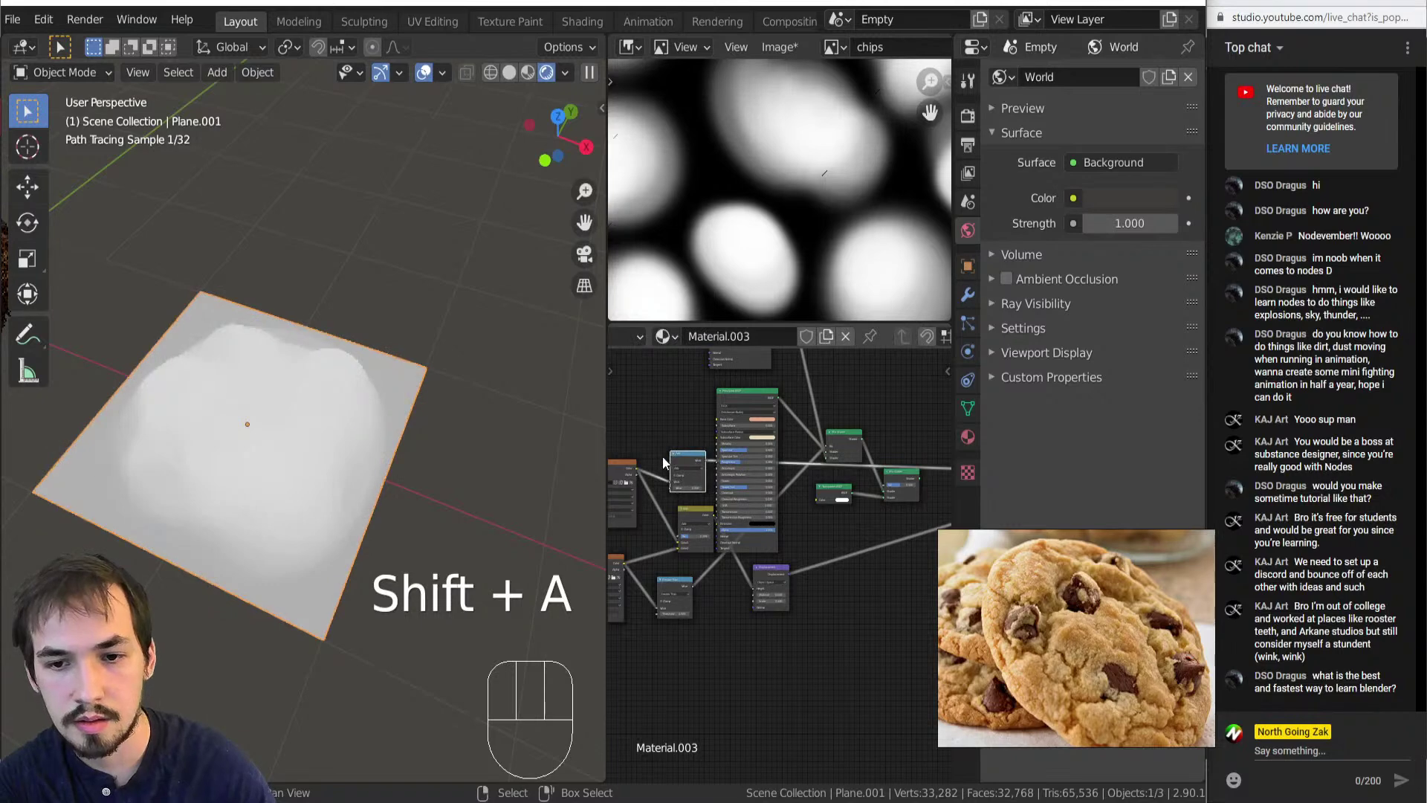
pyautogui.scroll(3, 675, 482)
pyautogui.click(725, 522)
pyautogui.click(718, 523)
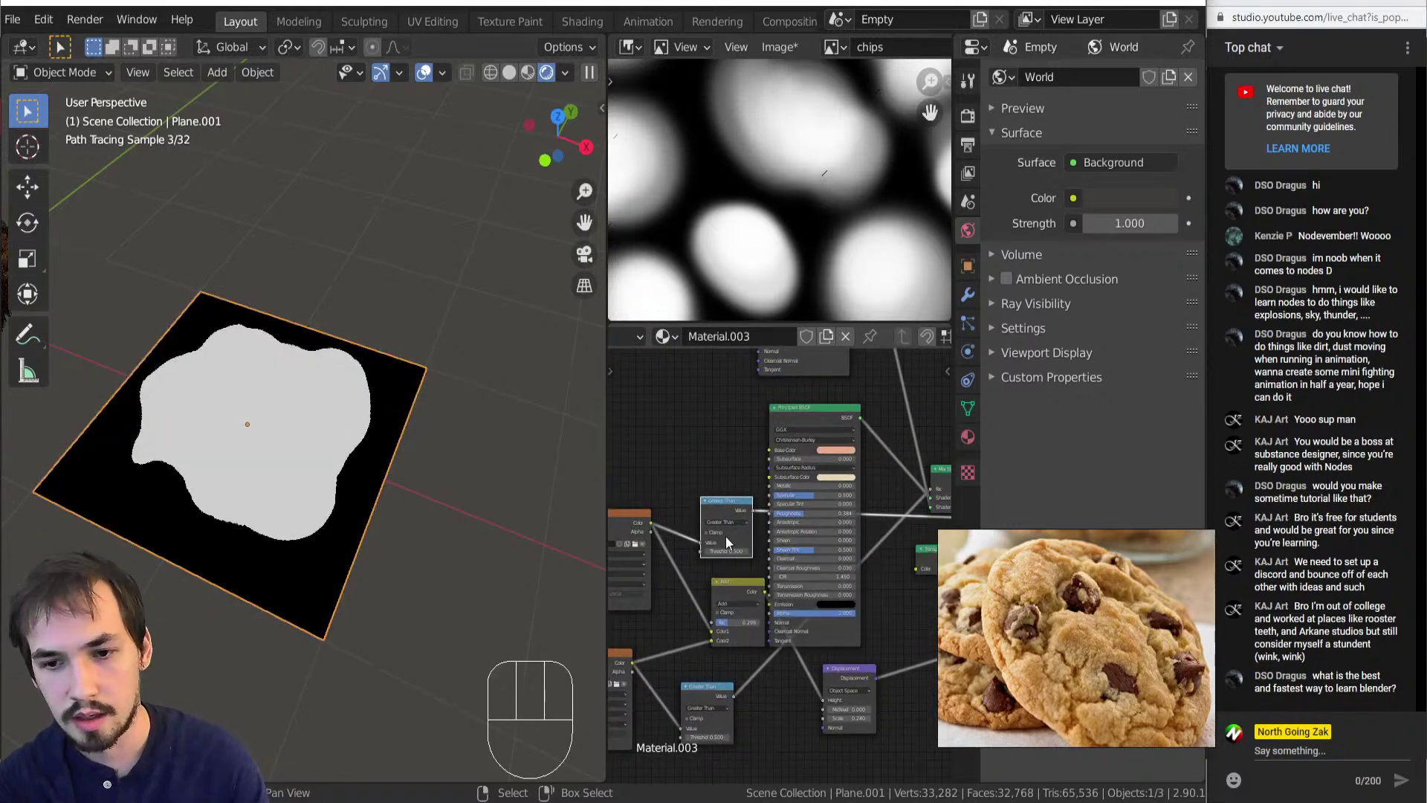
# Compare the previews of the Base Greater Than node and the Add mix node, and examine the shader output chain.
pyautogui.keyDown('ctrl'); pyautogui.keyDown('shift'); pyautogui.click(717, 506); pyautogui.keyUp('shift'); pyautogui.keyUp('ctrl')
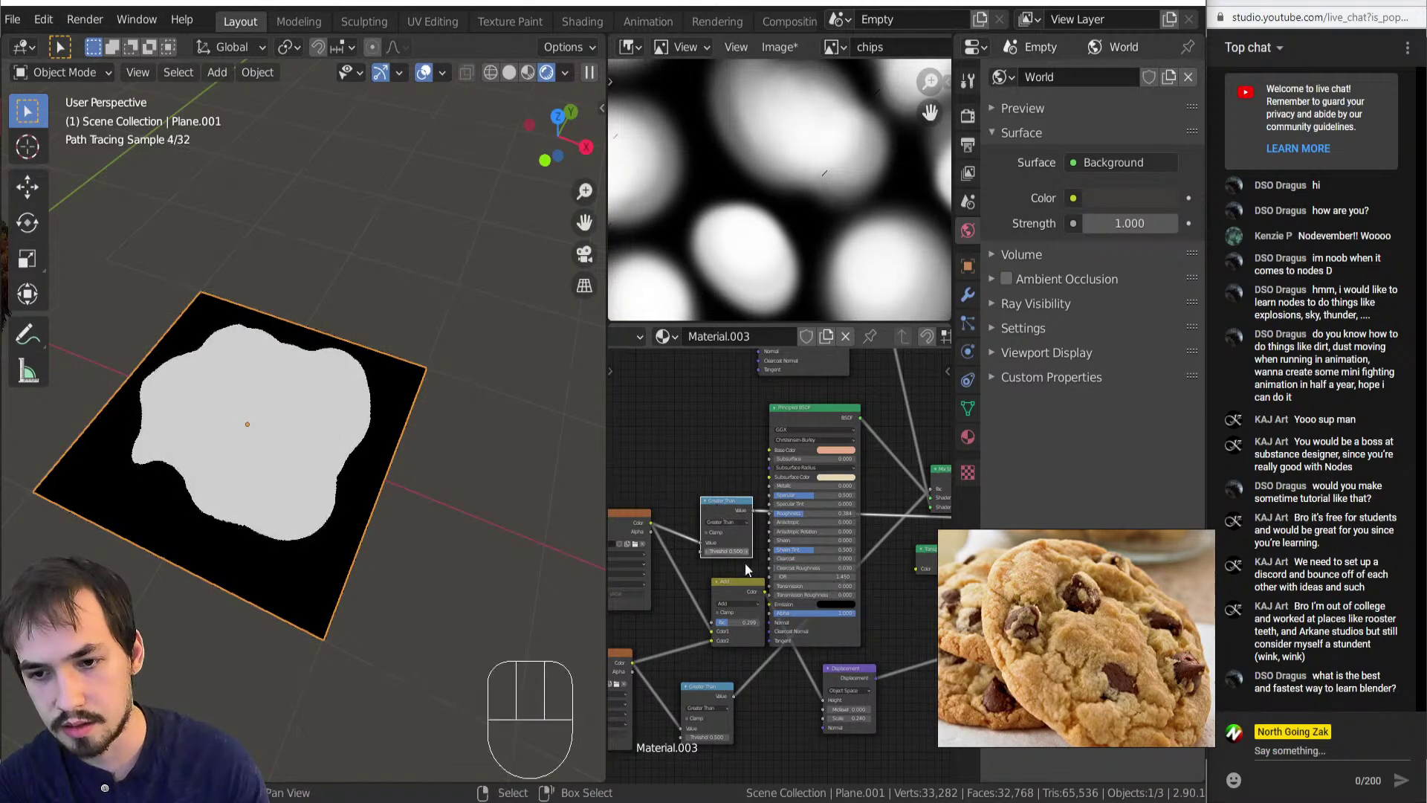
pyautogui.keyDown('ctrl'); pyautogui.keyDown('shift'); pyautogui.click(736, 584); pyautogui.keyUp('shift'); pyautogui.keyUp('ctrl')
pyautogui.keyDown('ctrl'); pyautogui.keyDown('shift'); pyautogui.click(734, 503); pyautogui.keyUp('shift'); pyautogui.keyUp('ctrl')
pyautogui.moveTo(753, 542); pyautogui.dragTo(802, 543, button='middle')
pyautogui.scroll(-1, 811, 472)
pyautogui.moveTo(933, 463); pyautogui.dragTo(696, 514, button='middle')
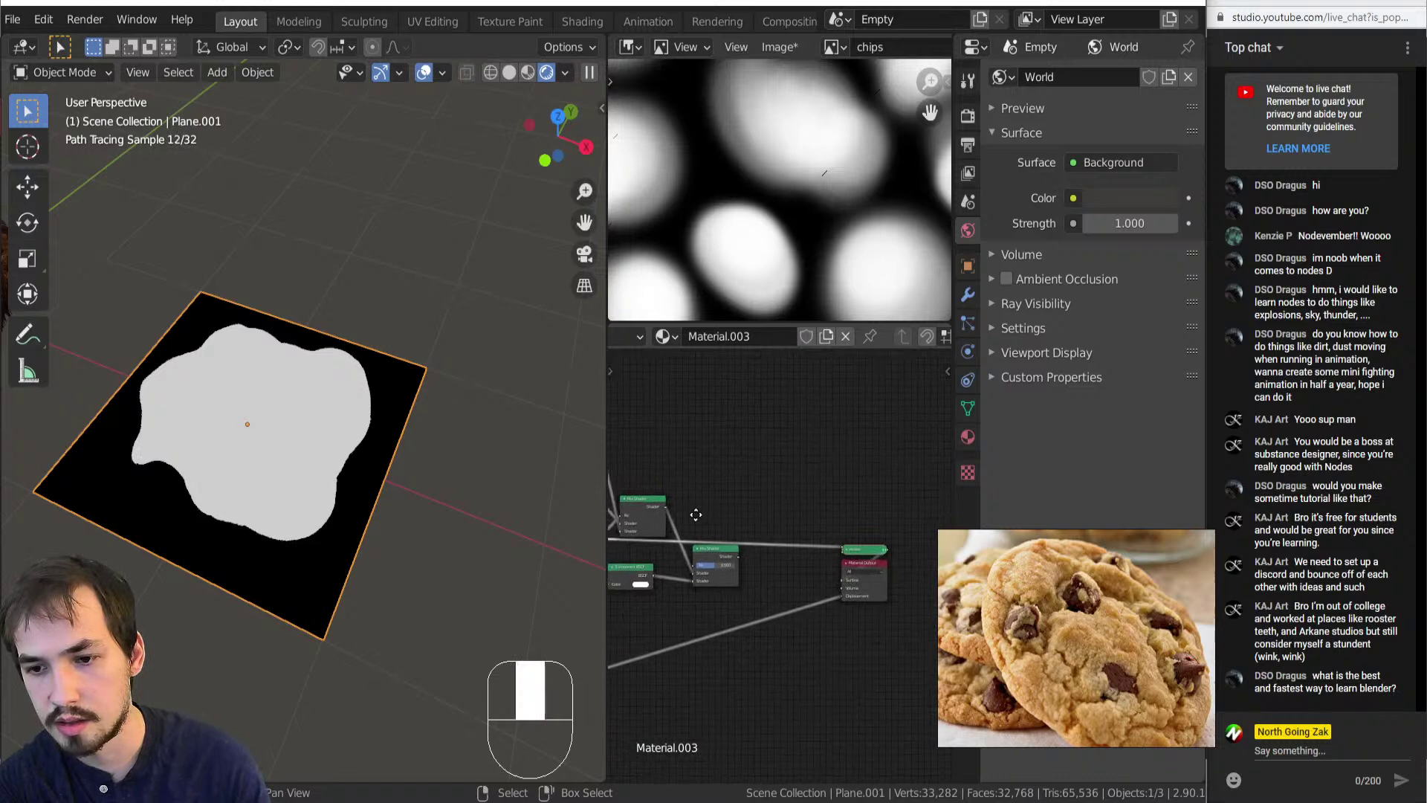
pyautogui.moveTo(832, 552); pyautogui.dragTo(717, 528, button='middle')
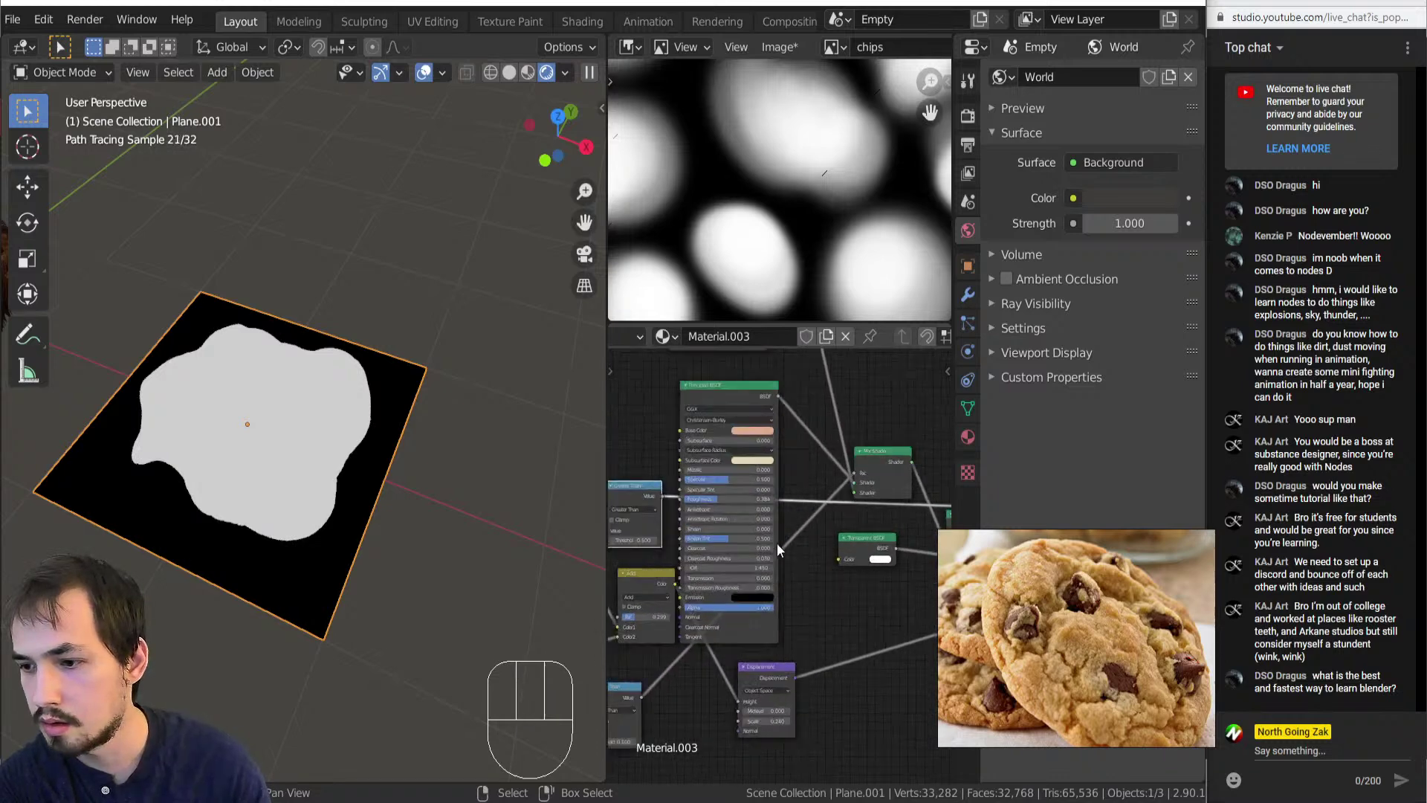
# Set the Base Greater Than threshold to 0.18 and check the mask's edge from the side.
pyautogui.scroll(3, 784, 535)
pyautogui.scroll(1, 758, 526)
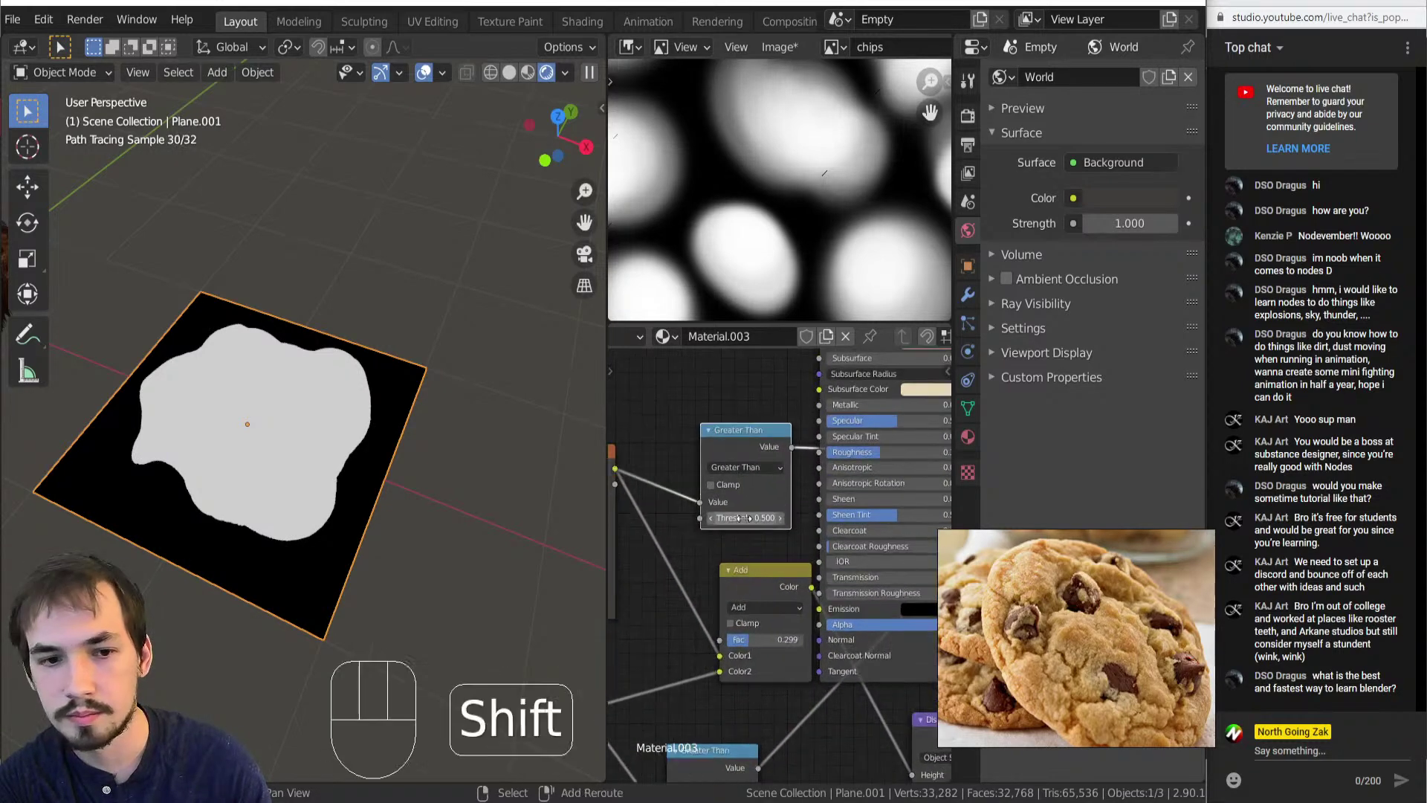
pyautogui.keyDown('shift'); pyautogui.moveTo(754, 518); pyautogui.dragTo(724, 518); pyautogui.keyUp('shift')
pyautogui.moveTo(340, 521); pyautogui.dragTo(381, 393, button='middle')
pyautogui.scroll(2, 760, 498)
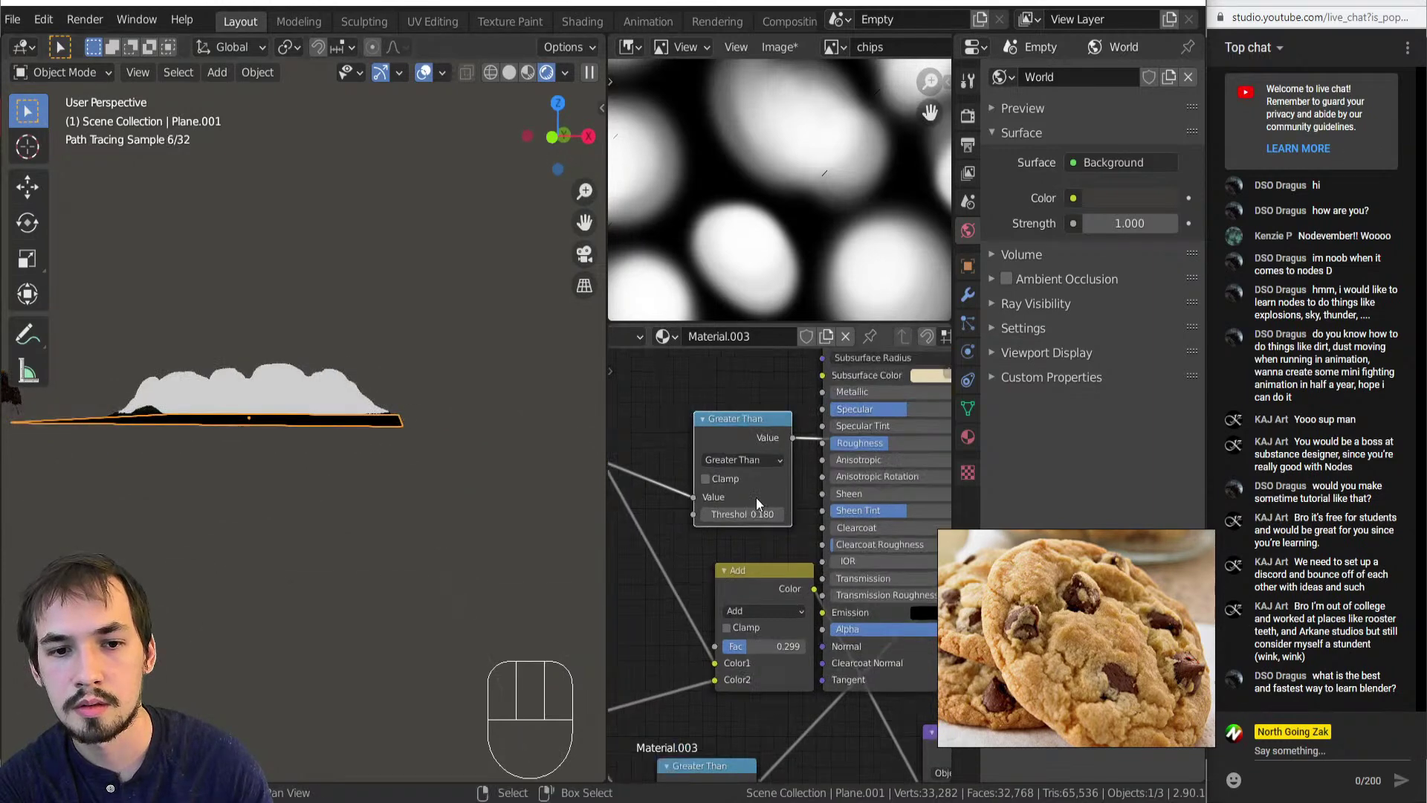
pyautogui.scroll(3, 264, 390)
pyautogui.moveTo(265, 390); pyautogui.dragTo(239, 383, button='middle')
# Lower the Base Greater Than threshold to 0.000 while checking the mask in front view.
pyautogui.press('KP_1')
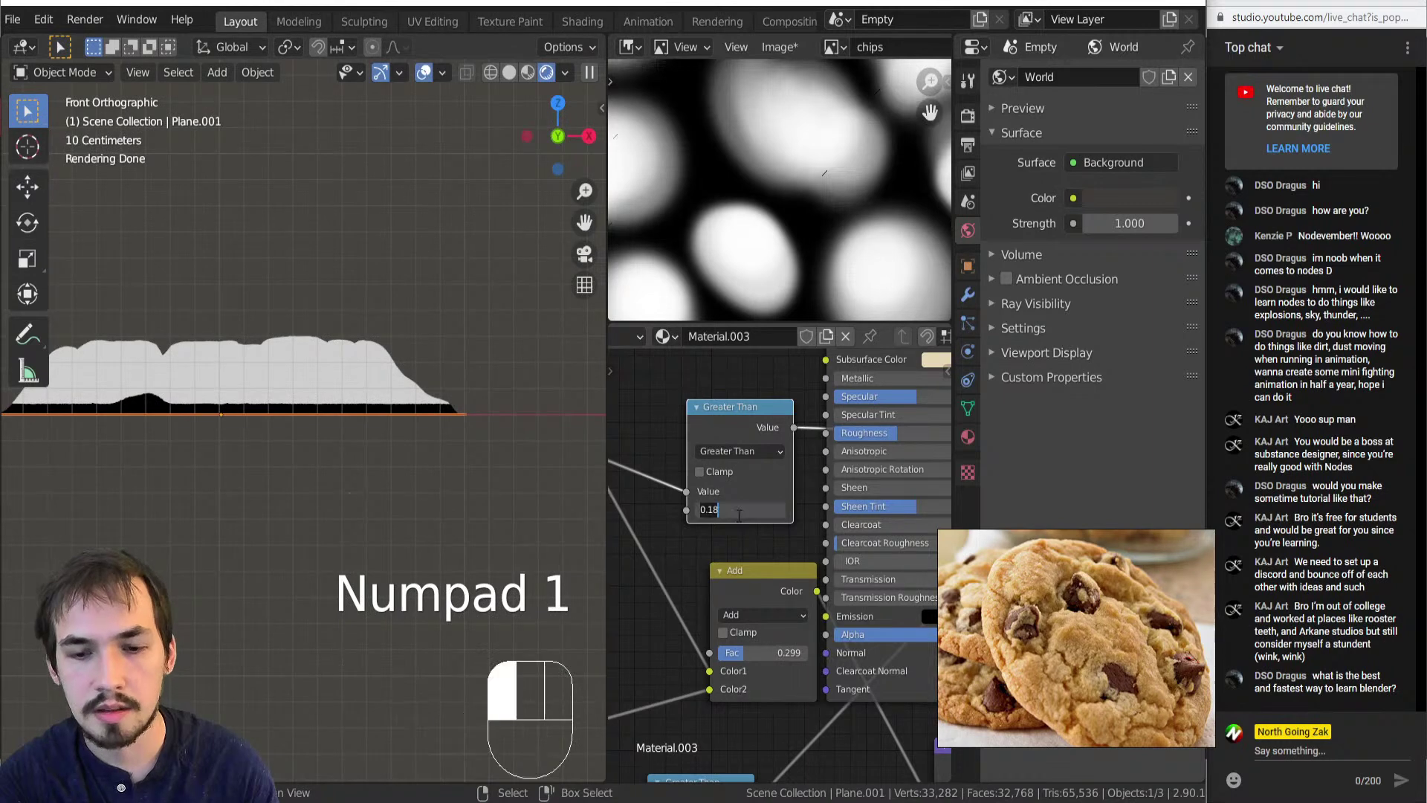
pyautogui.press('BackSpace')
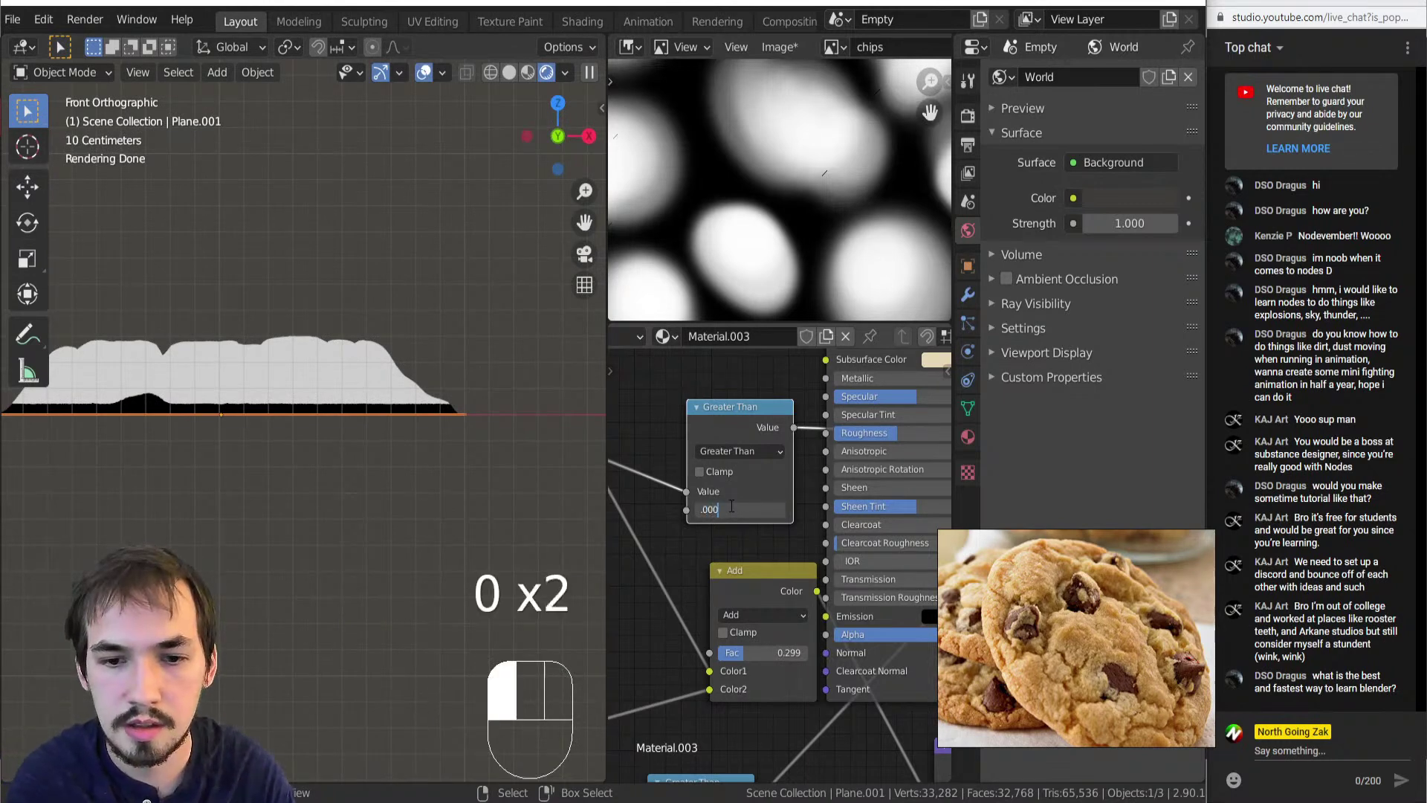
pyautogui.press('Return')
pyautogui.moveTo(407, 422)
pyautogui.mouseDown(button='middle')
pyautogui.moveTo(371, 464)
pyautogui.moveTo(303, 452)
pyautogui.mouseUp(button='middle')
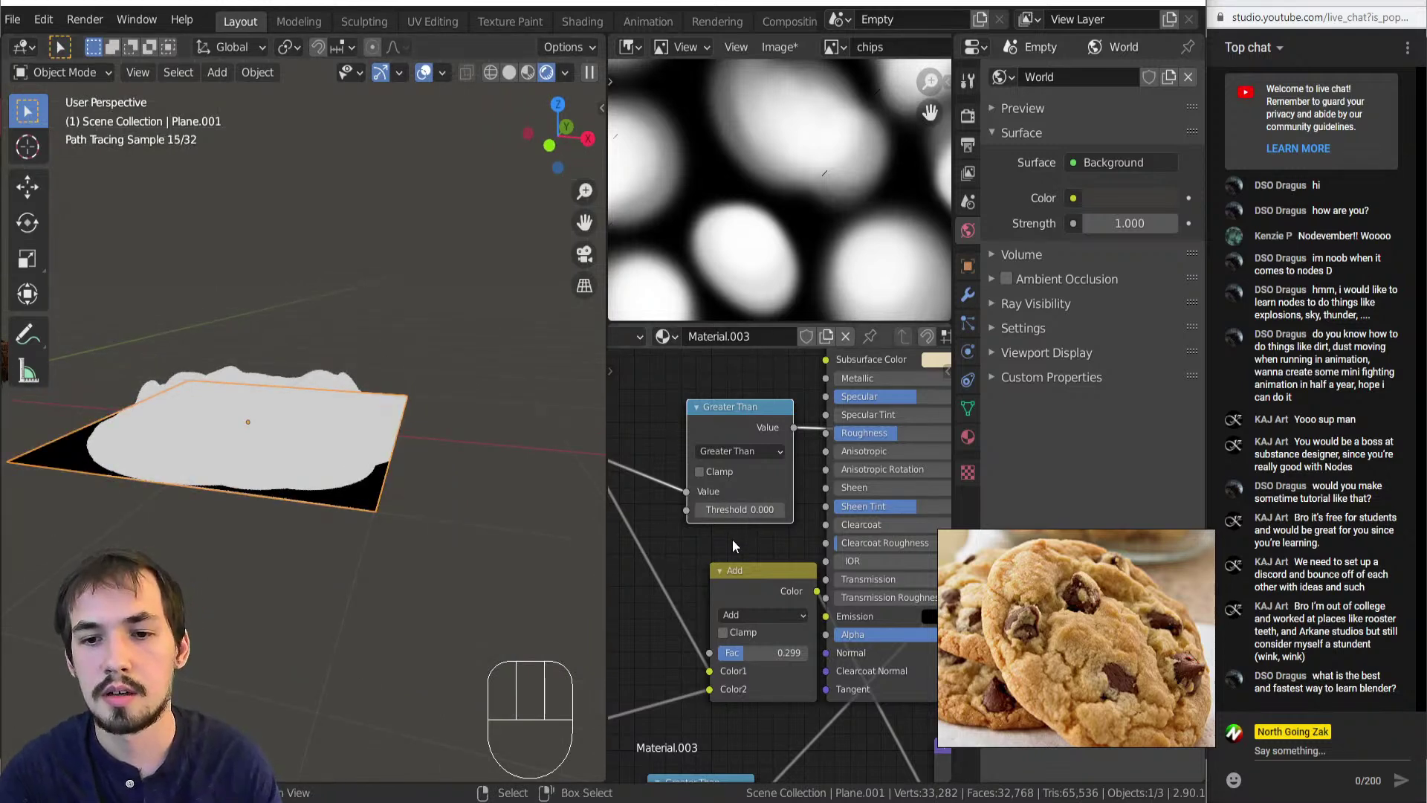
# Set the Base Greater Than threshold to 0.01 and inspect the mask from above and from the side.
pyautogui.scroll(-6, 735, 544)
pyautogui.moveTo(737, 434); pyautogui.dragTo(729, 393)
pyautogui.moveTo(123, 459)
pyautogui.mouseDown(button='middle')
pyautogui.moveTo(123, 499)
pyautogui.moveTo(292, 342)
pyautogui.mouseUp(button='middle')
pyautogui.scroll(4, 673, 523)
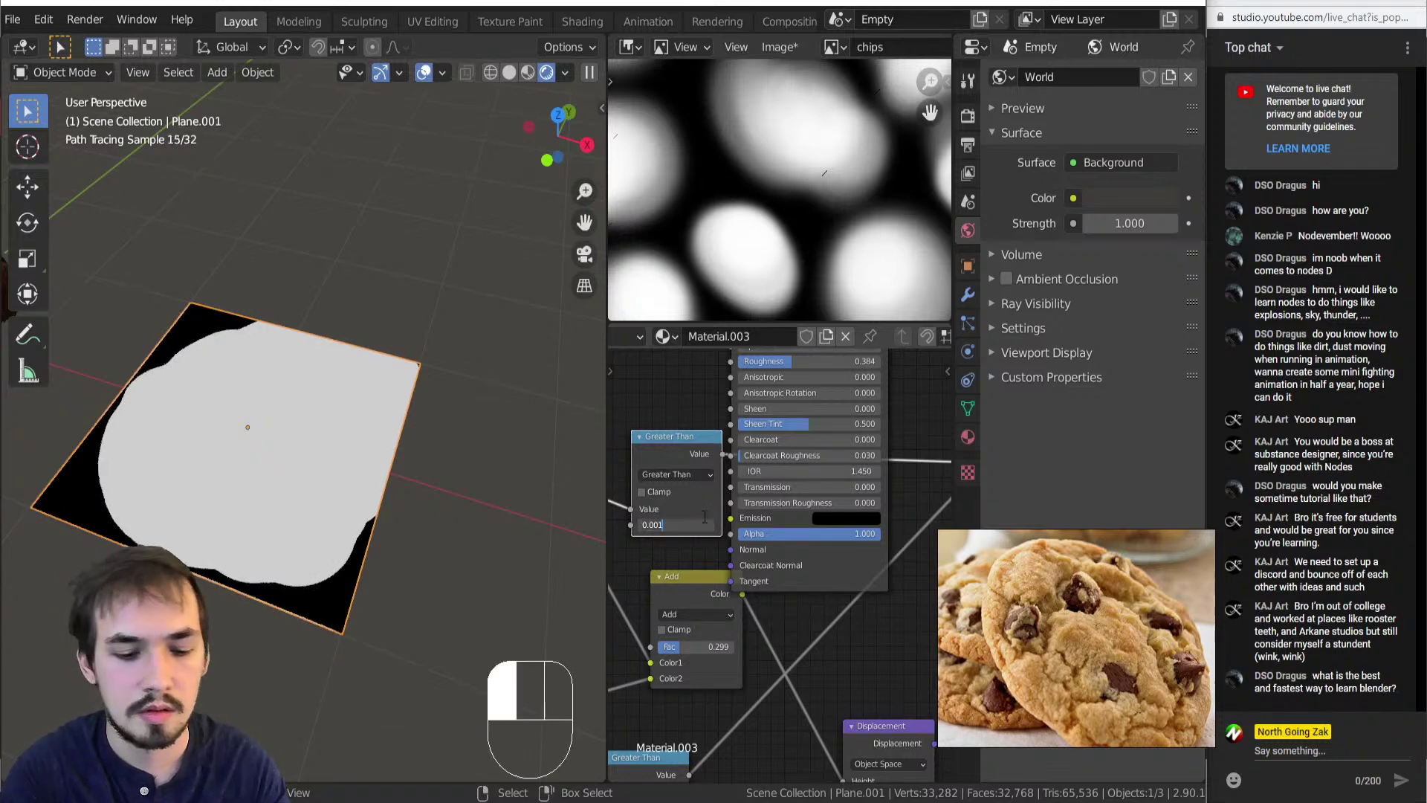
pyautogui.press('Return')
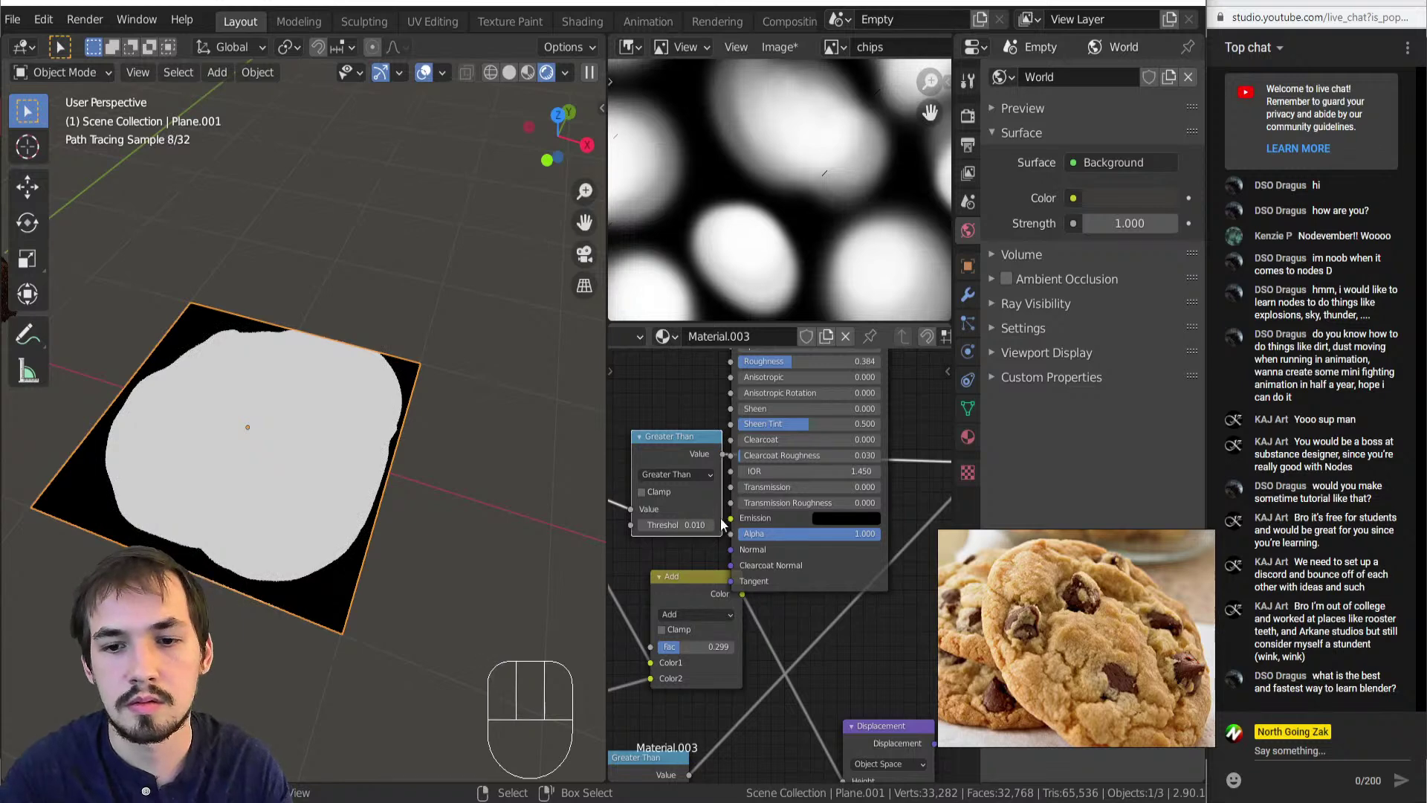
pyautogui.scroll(-2, 705, 522)
pyautogui.moveTo(223, 401); pyautogui.dragTo(263, 332, button='middle')
pyautogui.scroll(4, 673, 544)
# Set the Base Greater Than threshold to 0.1.
pyautogui.doubleClick(700, 531)
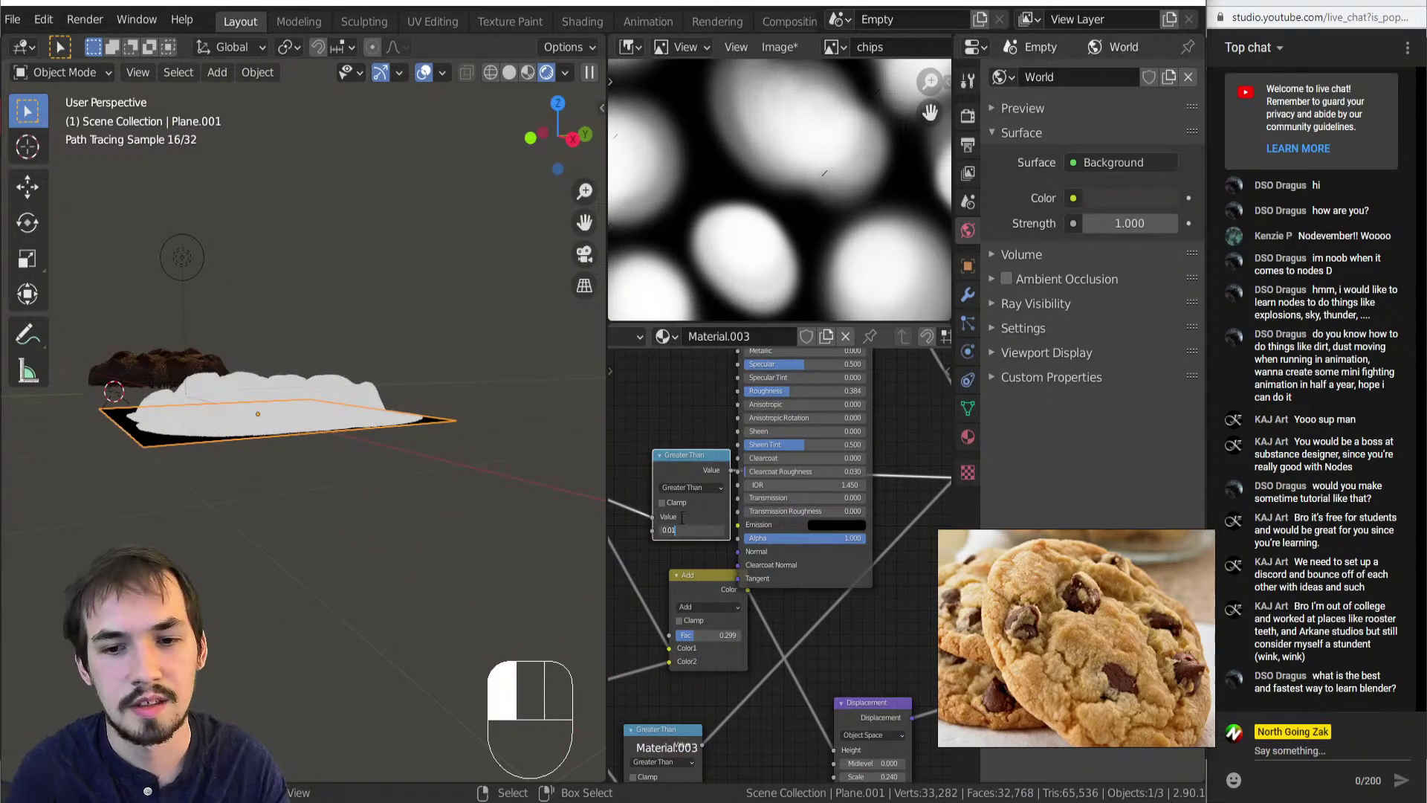
pyautogui.press('BackSpace')
pyautogui.press('BackSpace')
pyautogui.write('1')
pyautogui.press('Return')
pyautogui.moveTo(50, 451); pyautogui.dragTo(368, 556, button='middle')
# Preview the final Mix Shader on the plane again.
pyautogui.scroll(-3, 880, 520)
pyautogui.moveTo(880, 520); pyautogui.dragTo(729, 555, button='middle')
pyautogui.keyDown('ctrl'); pyautogui.keyDown('shift'); pyautogui.click(857, 529); pyautogui.keyUp('shift'); pyautogui.keyUp('ctrl')
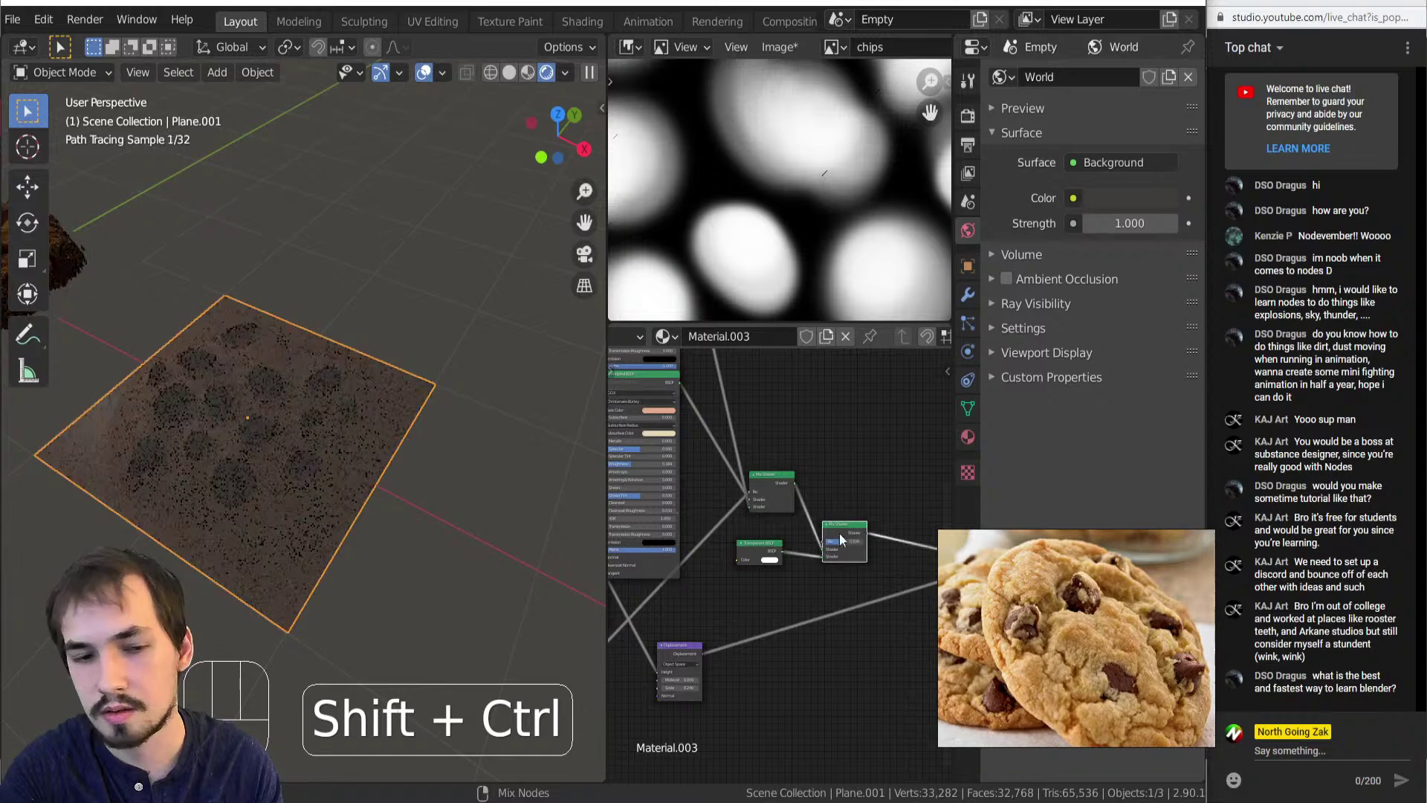
pyautogui.moveTo(265, 467); pyautogui.dragTo(246, 523, button='middle')
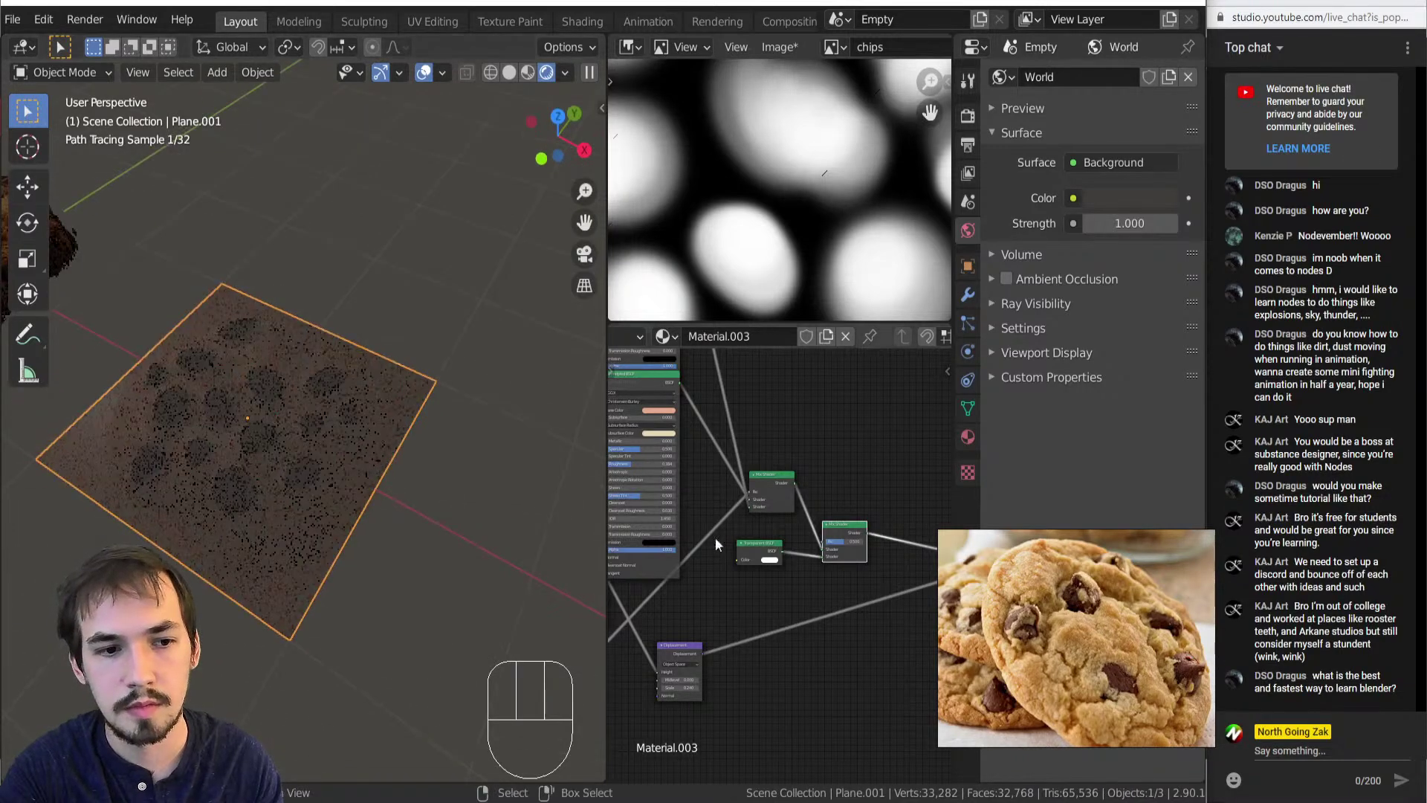
# Connect the Base Greater Than value to the factor of the final Mix Shader.
pyautogui.moveTo(710, 510); pyautogui.dragTo(646, 483, button='middle')
pyautogui.scroll(1, 711, 565)
pyautogui.moveTo(647, 483); pyautogui.dragTo(889, 514)
pyautogui.scroll(-3, 744, 541)
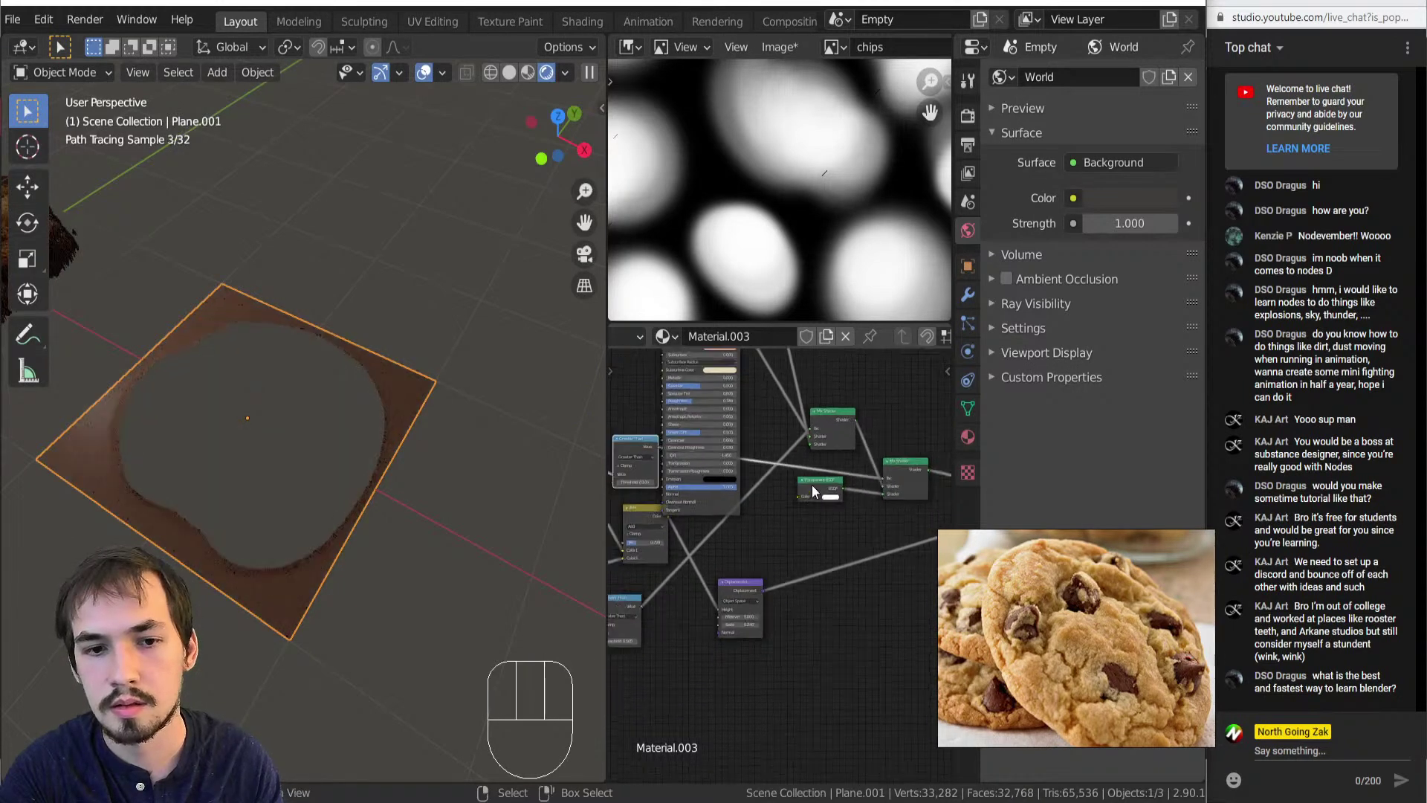
# Swap the two shader inputs of the final Mix Shader so the plane outside the cookie turns transparent.
pyautogui.scroll(2, 765, 519)
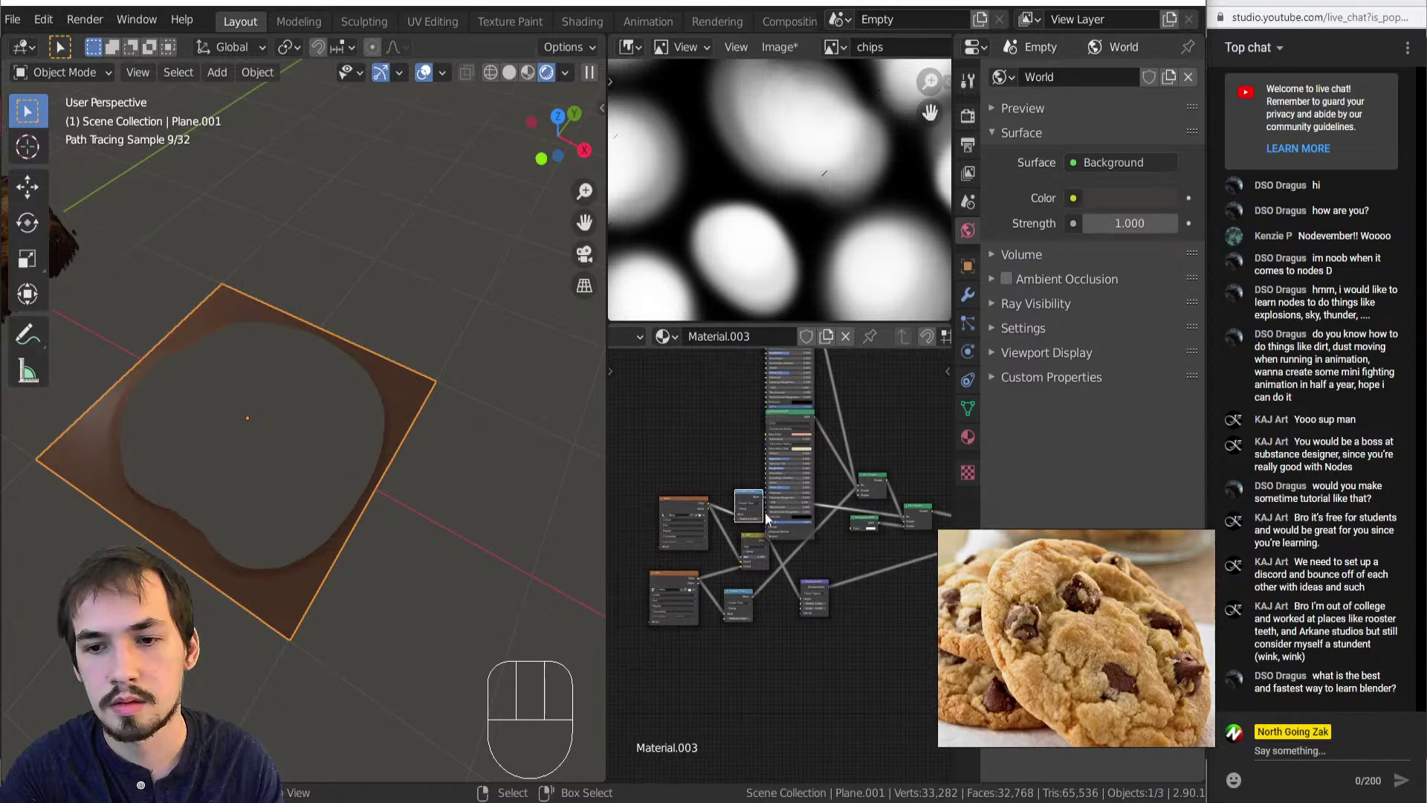
pyautogui.scroll(2, 898, 493)
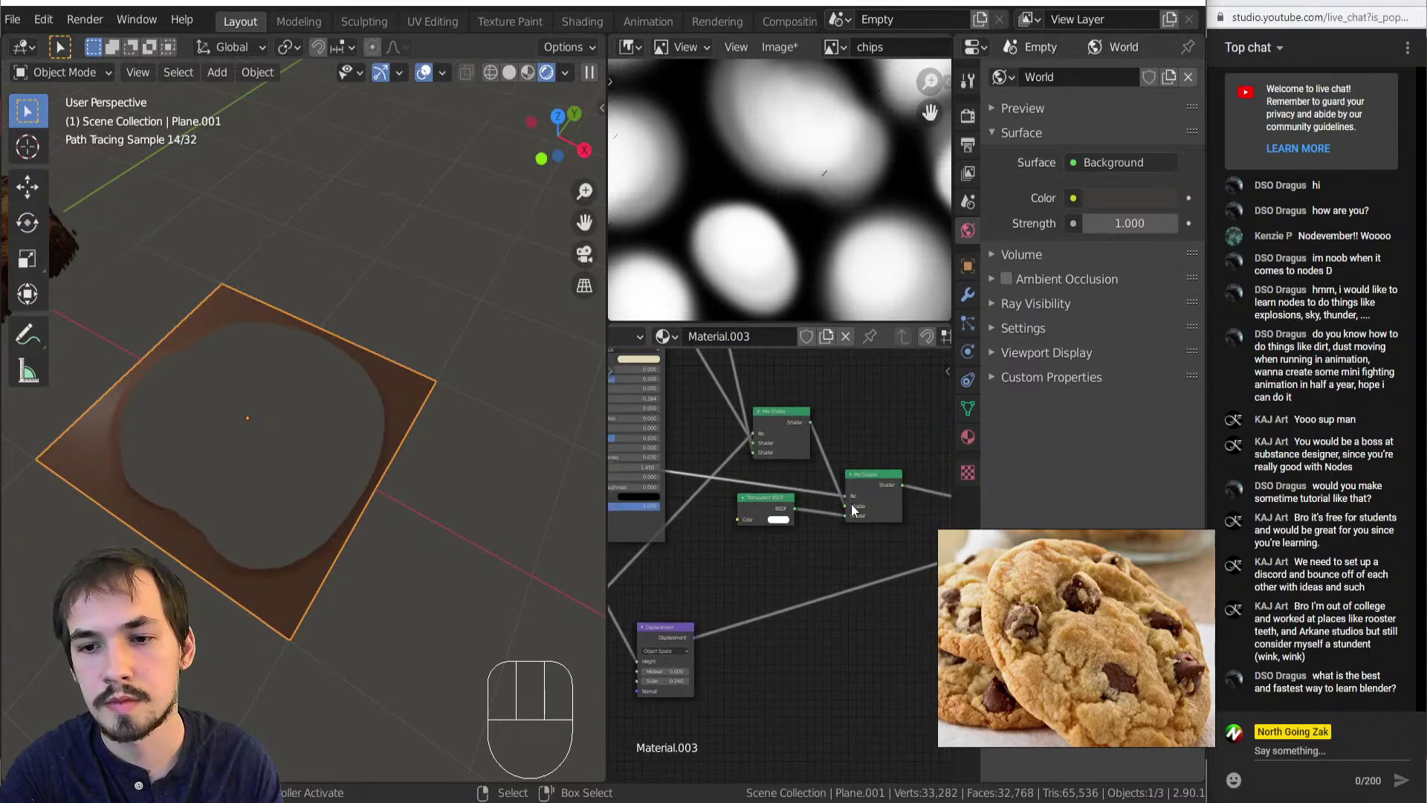
pyautogui.moveTo(845, 507); pyautogui.dragTo(847, 516)
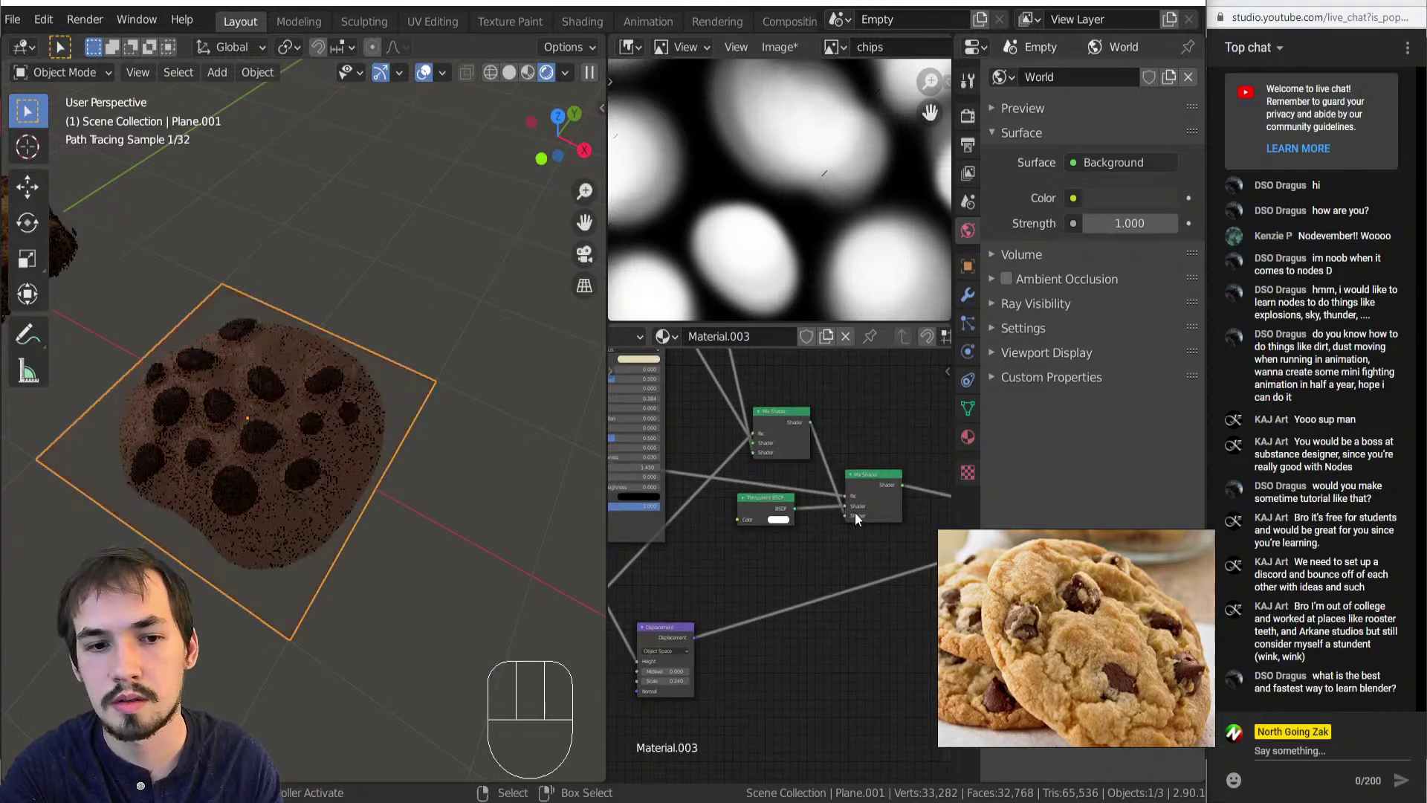
# Move the cookie plane -0.985 m along the X axis, closer to the first cookie.
pyautogui.moveTo(290, 458); pyautogui.dragTo(380, 546, button='middle')
pyautogui.scroll(5, 266, 463)
pyautogui.scroll(-10, 266, 461)
pyautogui.press('g')
pyautogui.press('x')
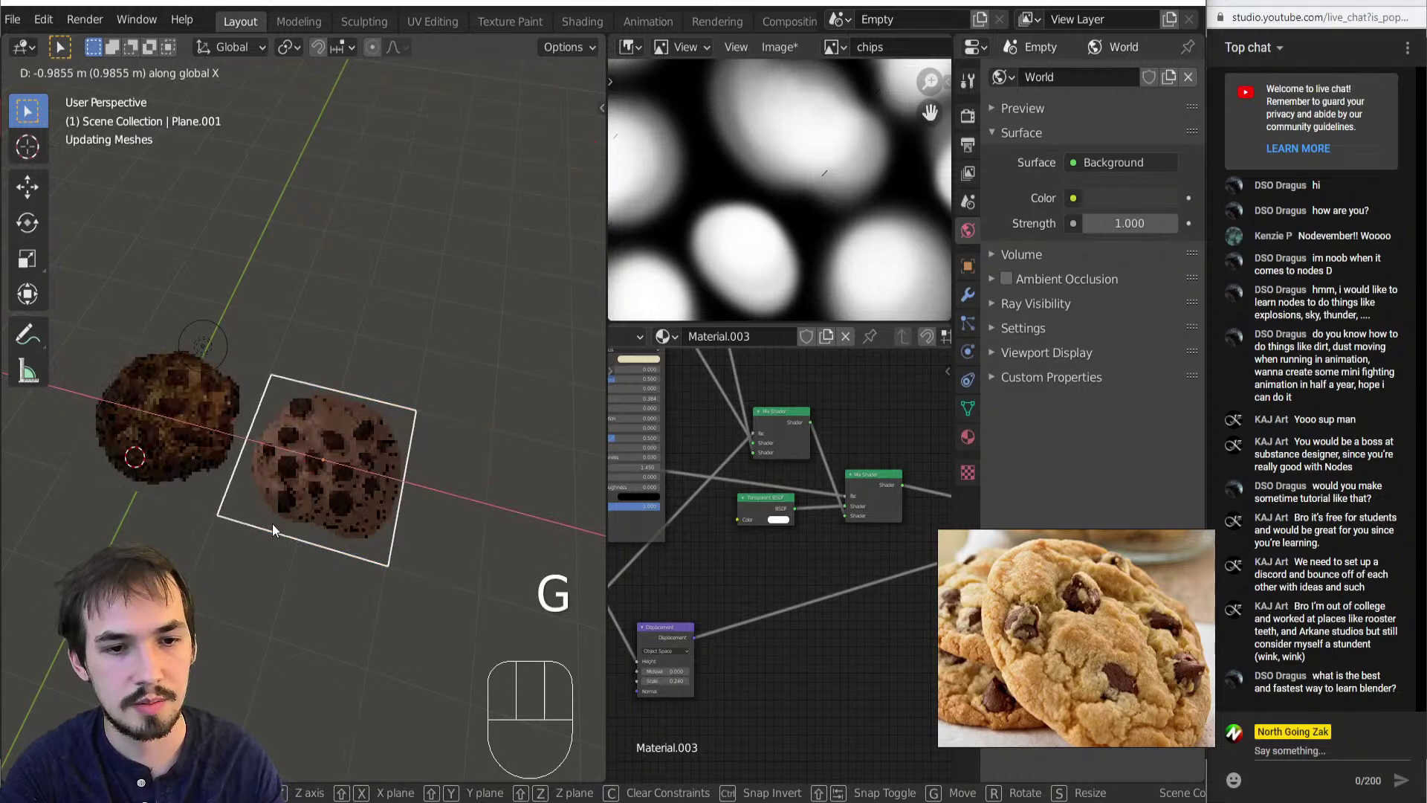
pyautogui.click(279, 525)
pyautogui.scroll(5, 260, 522)
pyautogui.keyDown('shift'); pyautogui.moveTo(237, 517); pyautogui.dragTo(335, 495, button='middle'); pyautogui.keyUp('shift')
pyautogui.scroll(-5, 739, 554)
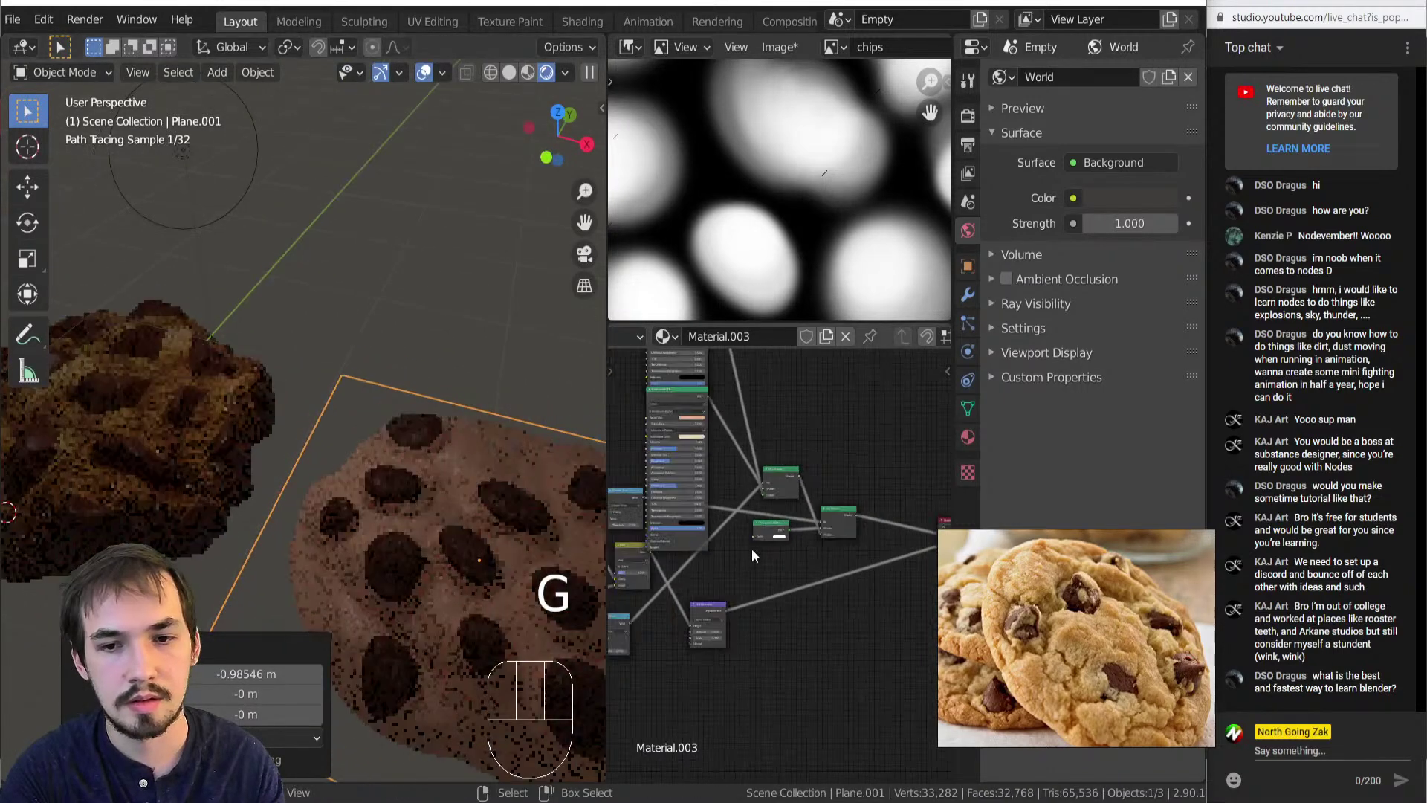
# Connect the Base image's color to the base color of the lower Principled BSDF, which shades the dough.
pyautogui.moveTo(758, 547); pyautogui.dragTo(867, 590, button='middle')
pyautogui.moveTo(685, 547); pyautogui.dragTo(702, 624, button='middle')
pyautogui.moveTo(709, 632); pyautogui.dragTo(809, 392)
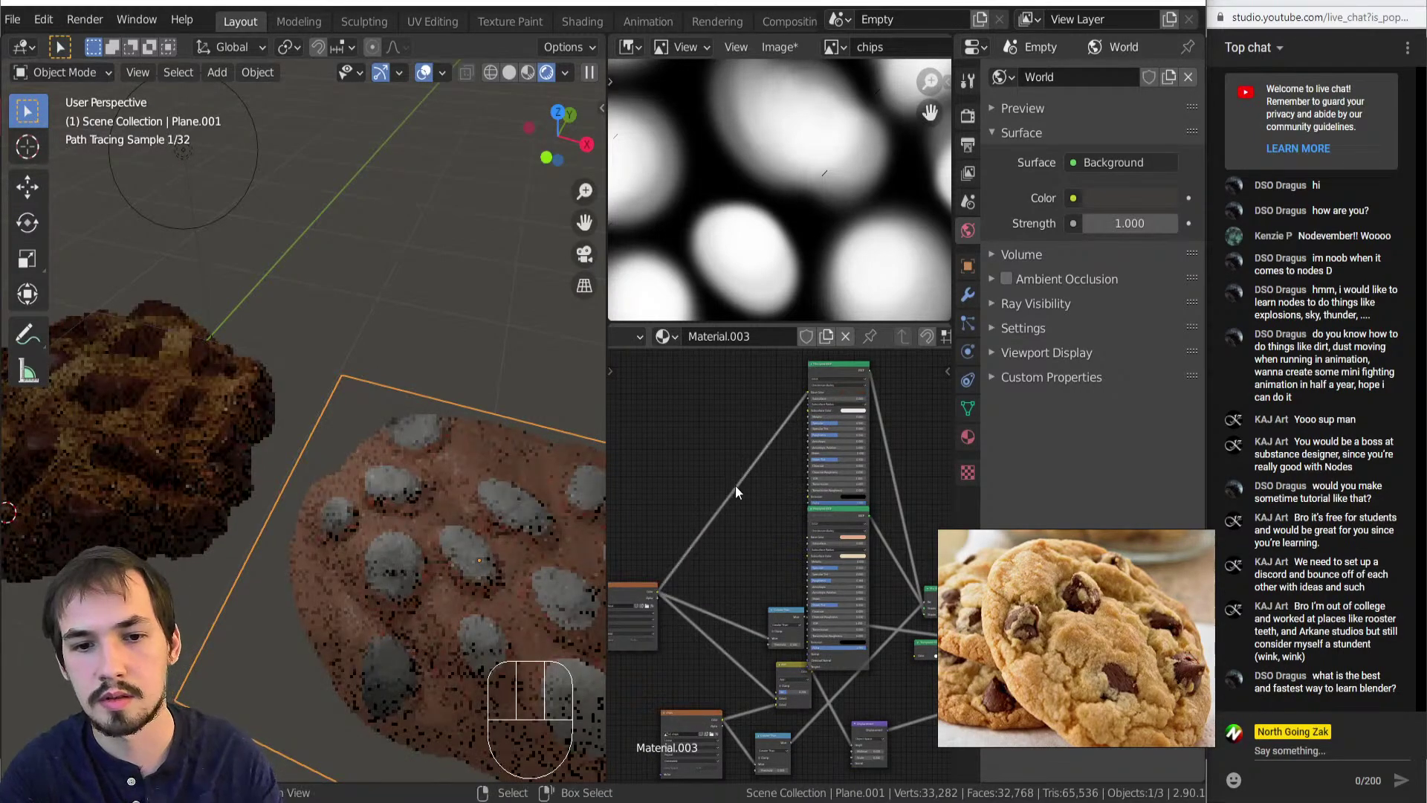
pyautogui.hotkey('ctrl', 'z')
pyautogui.hotkey('ctrl', 'z')
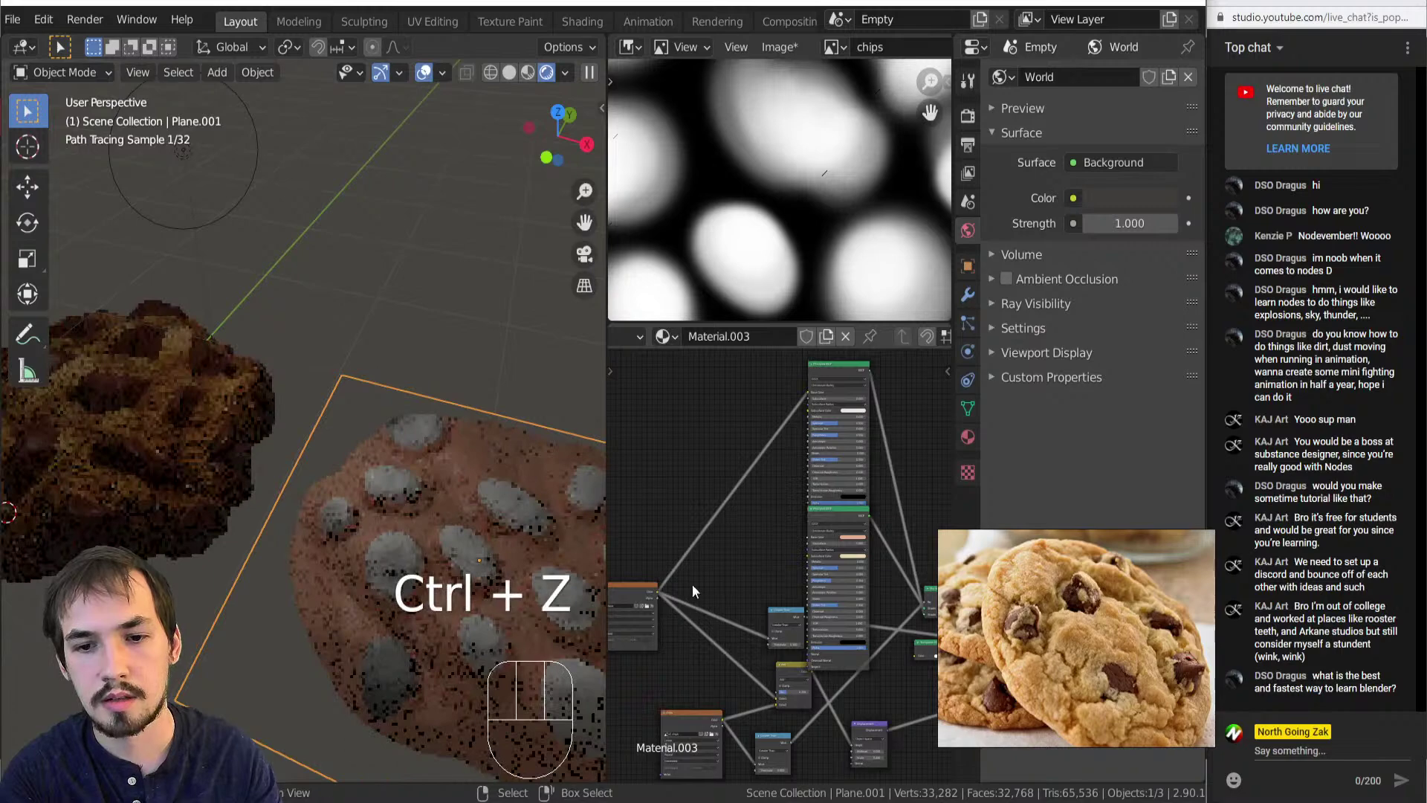
pyautogui.click(805, 398)
pyautogui.moveTo(805, 398); pyautogui.dragTo(806, 537)
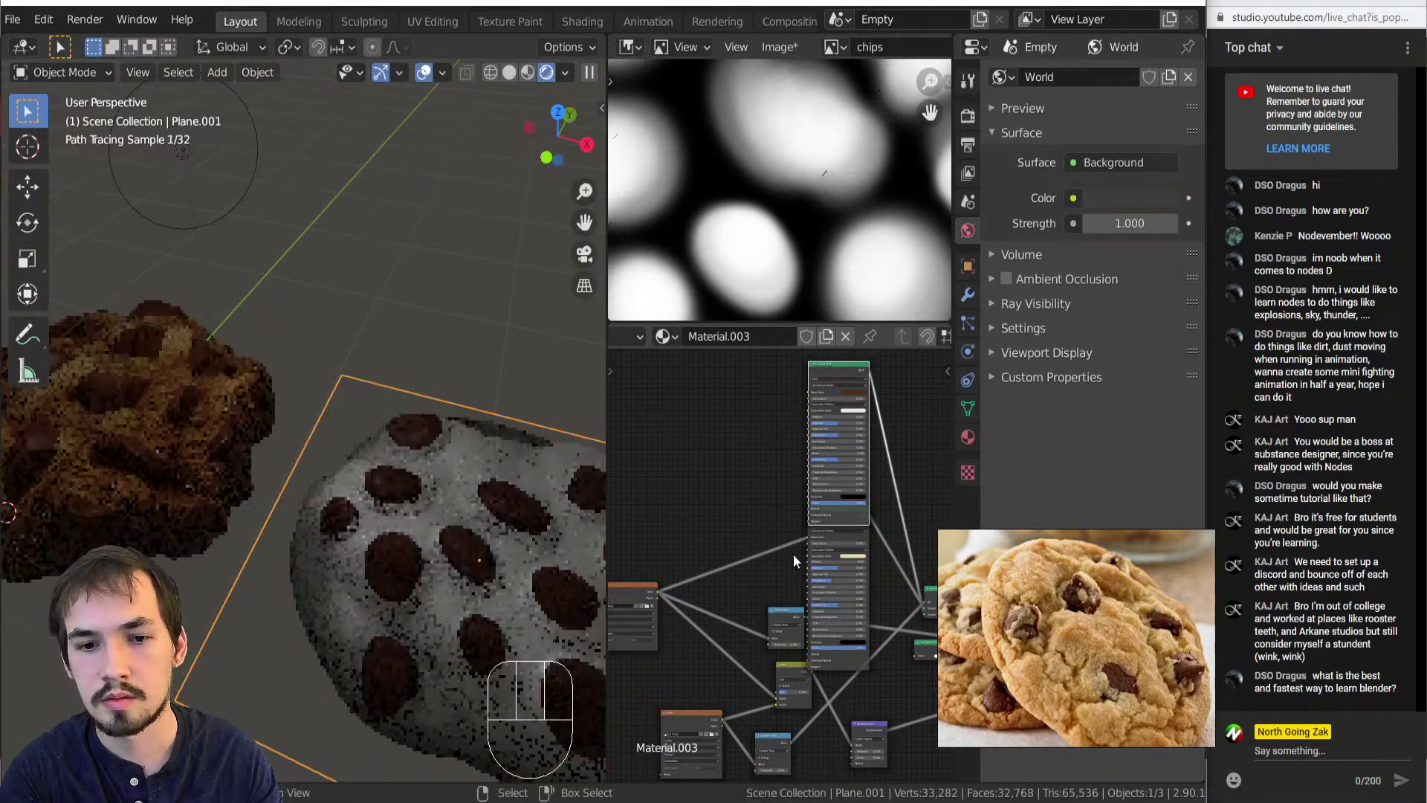
# Insert a ColorRamp node between the Base image and the dough Principled BSDF's base color.
pyautogui.scroll(2, 796, 555)
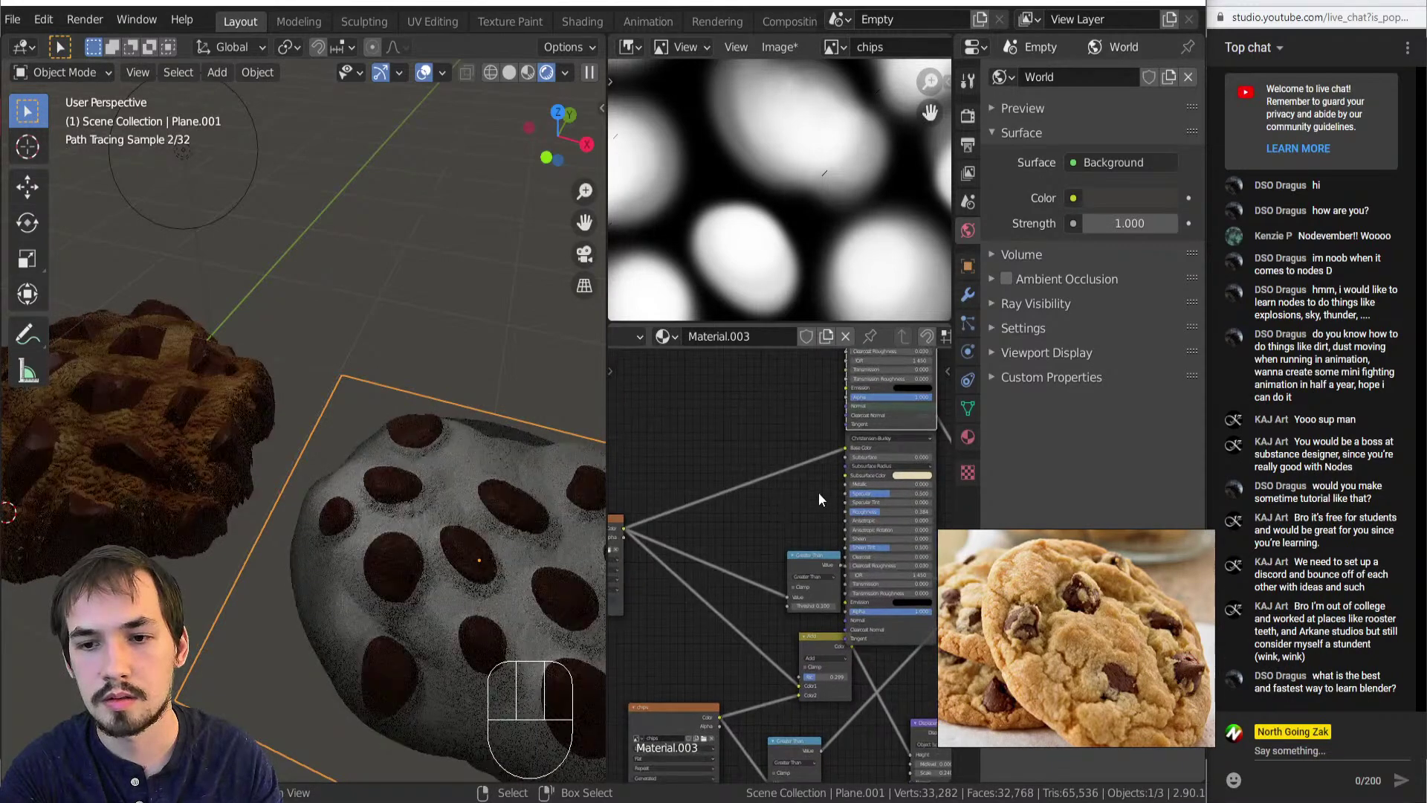
pyautogui.moveTo(701, 501); pyautogui.dragTo(736, 489, button='middle')
pyautogui.hotkey('shift', 'a')
pyautogui.press('n')
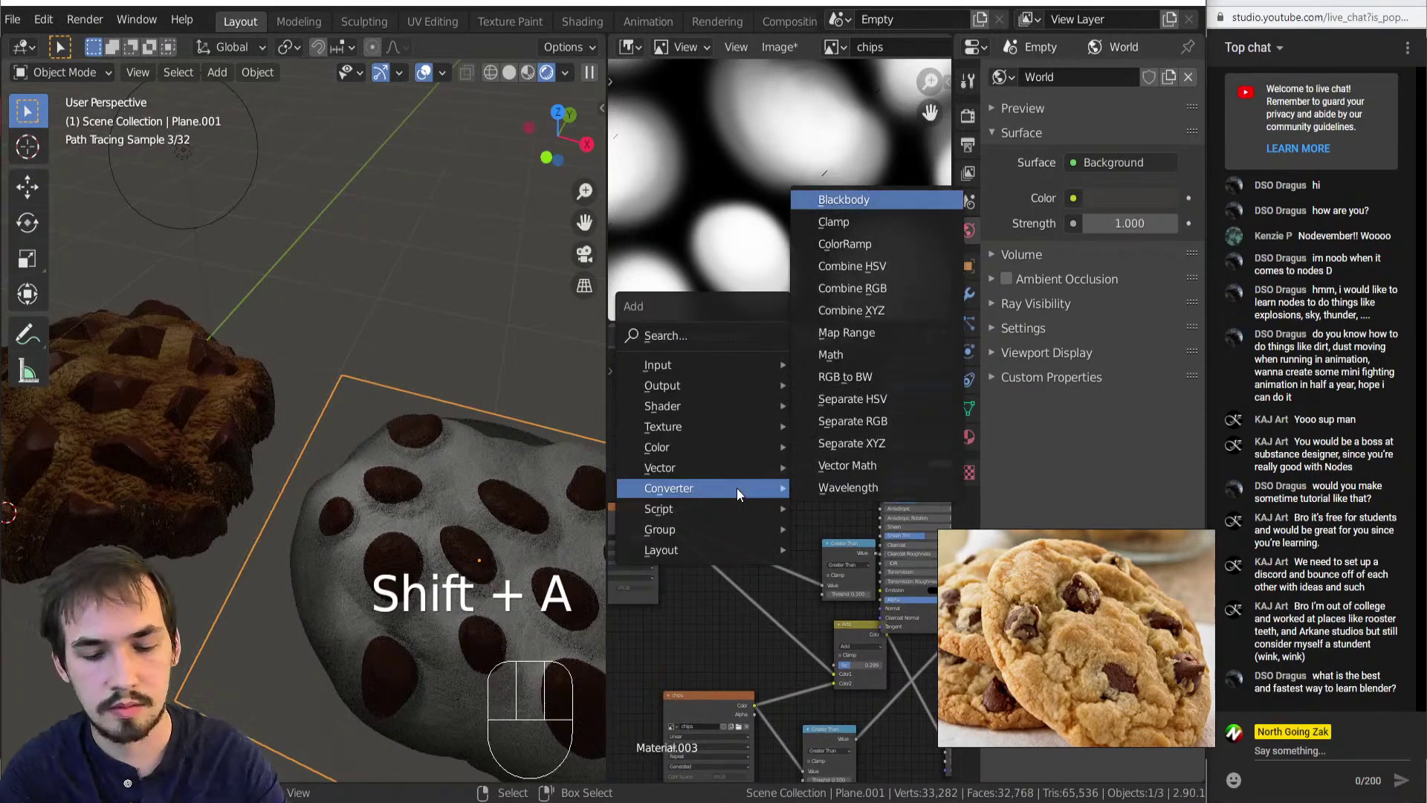
pyautogui.press('o')
pyautogui.click(751, 471)
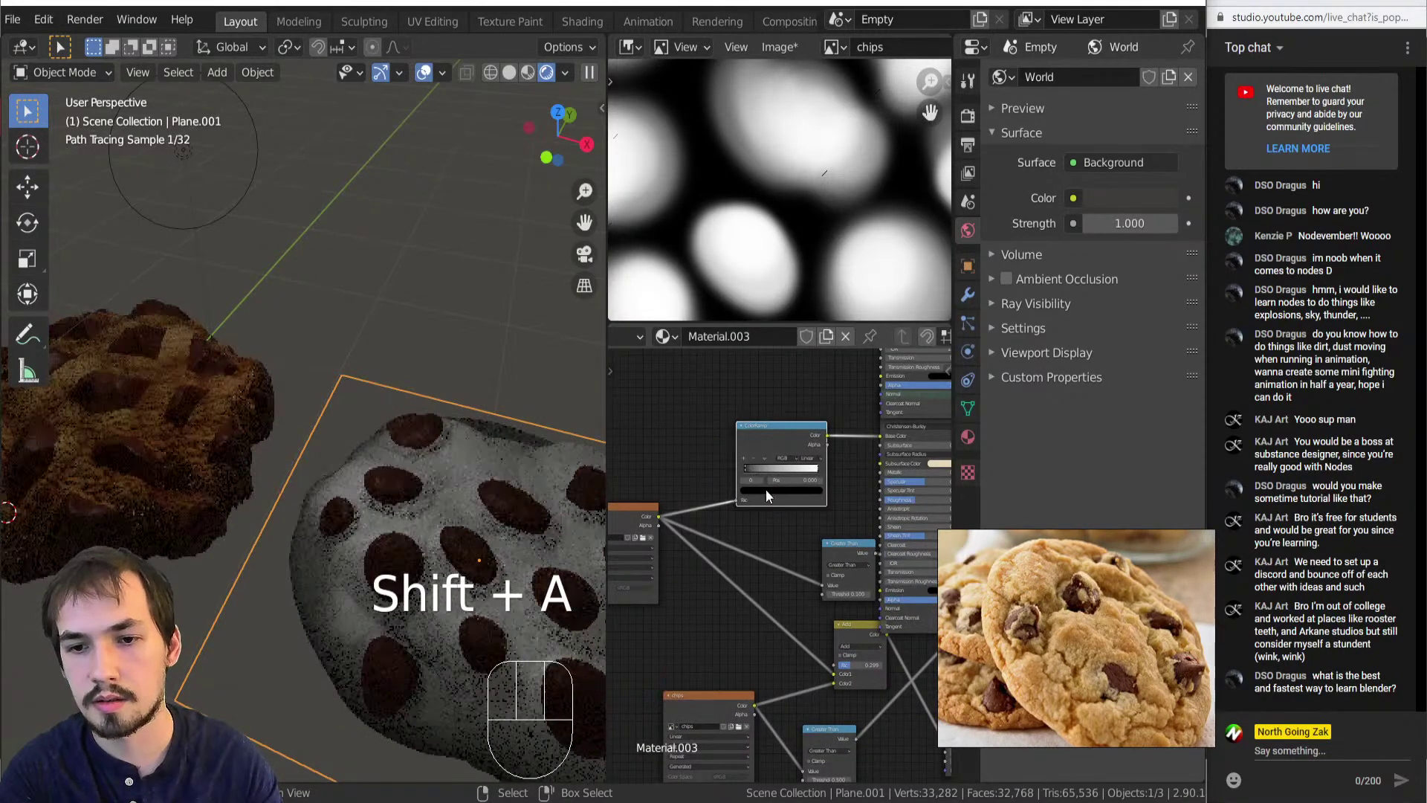
# Copy the brown-to-cream ColorRamp from the first cookie's material into the new cookie's material, inserting it after the Base image.
pyautogui.click(766, 491)
pyautogui.click(201, 441)
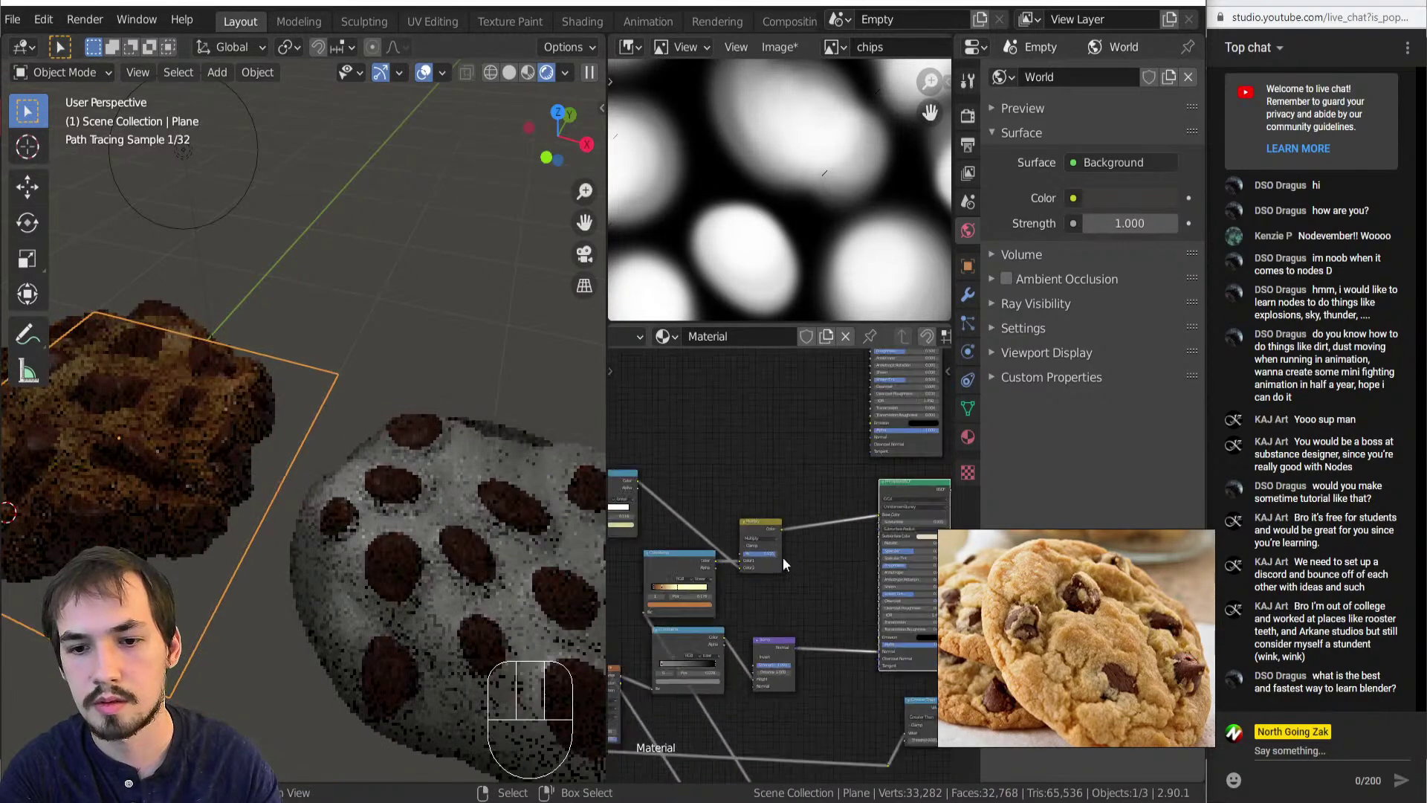
pyautogui.hotkey('ctrl', 'c')
pyautogui.click(483, 524)
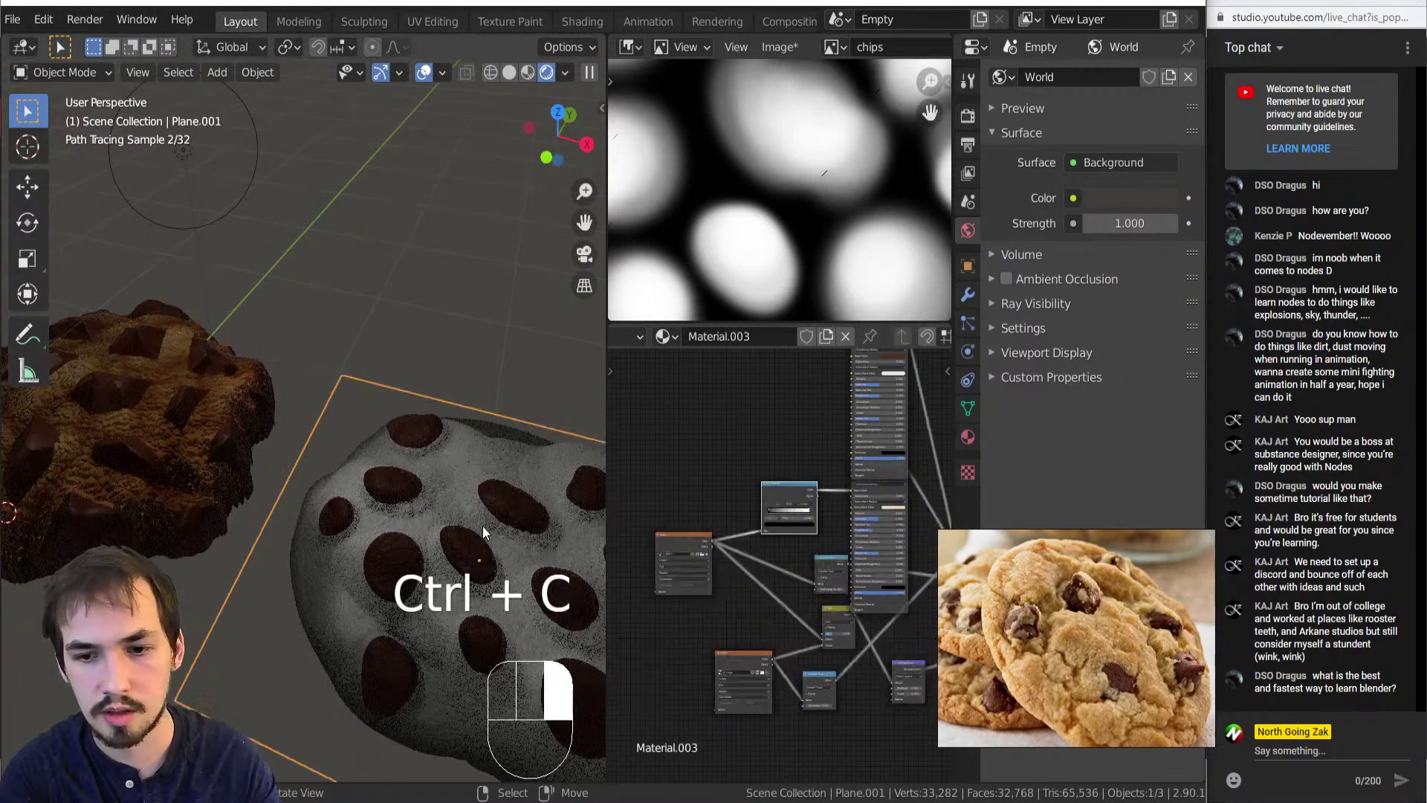
pyautogui.hotkey('ctrl', 'v')
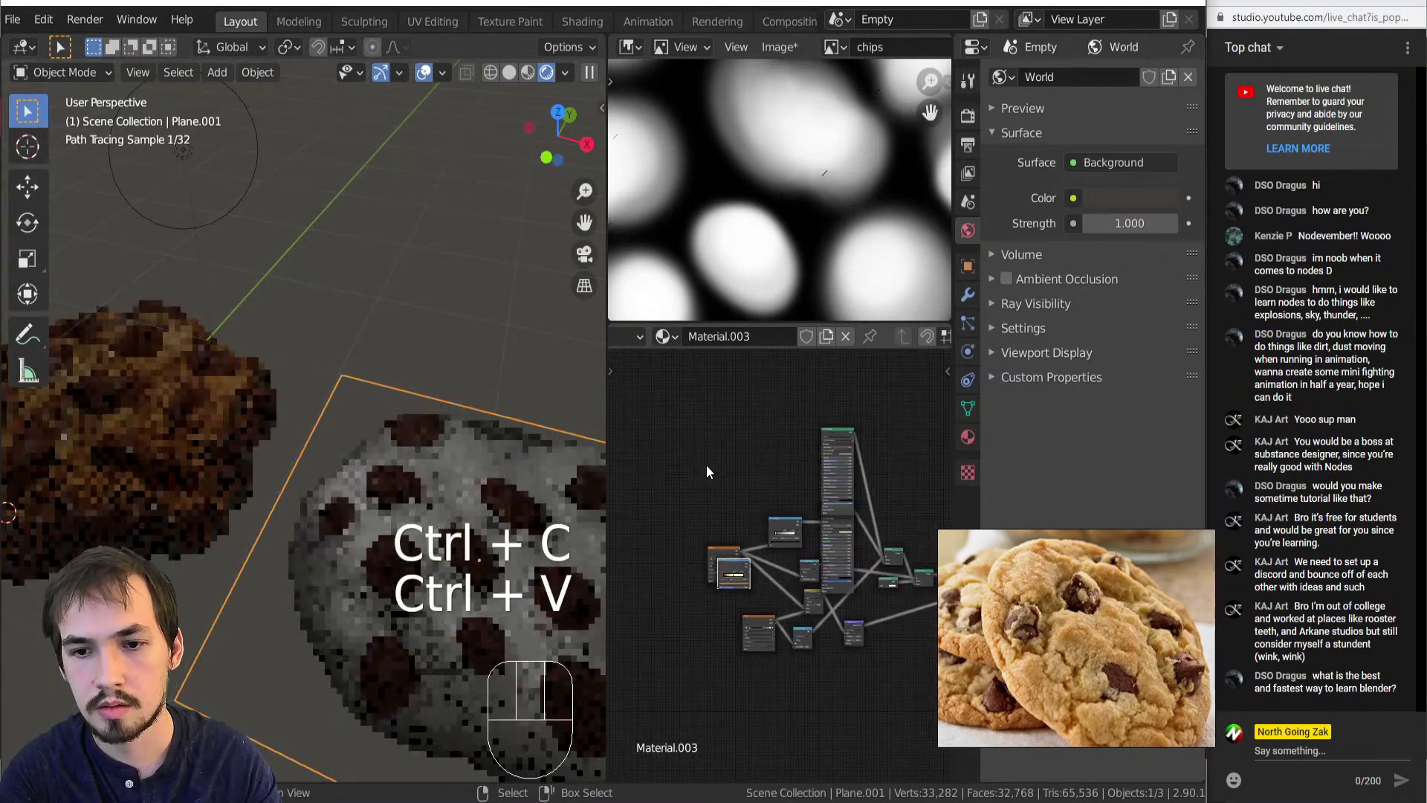
pyautogui.moveTo(729, 534); pyautogui.dragTo(746, 541, button='middle')
pyautogui.press('g')
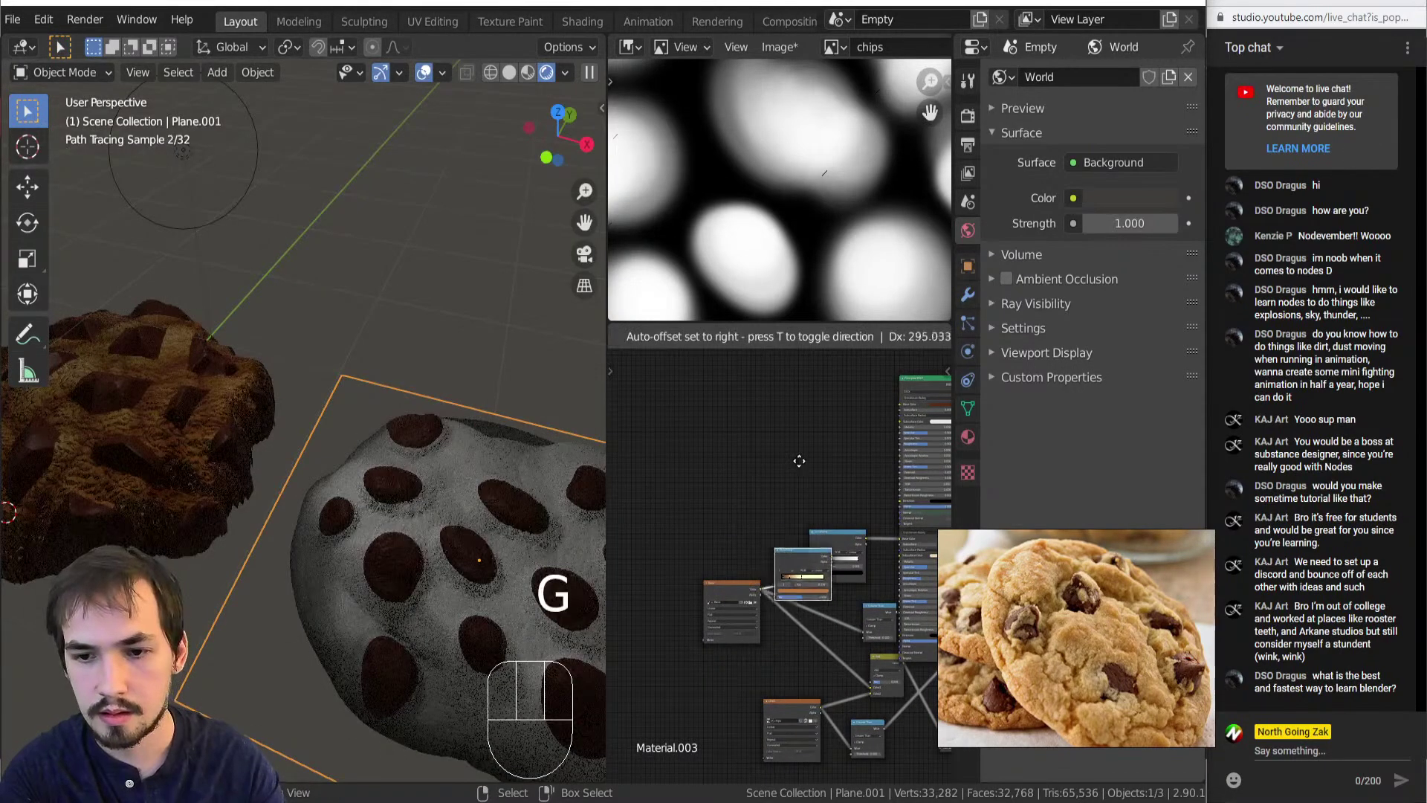
pyautogui.click(836, 535)
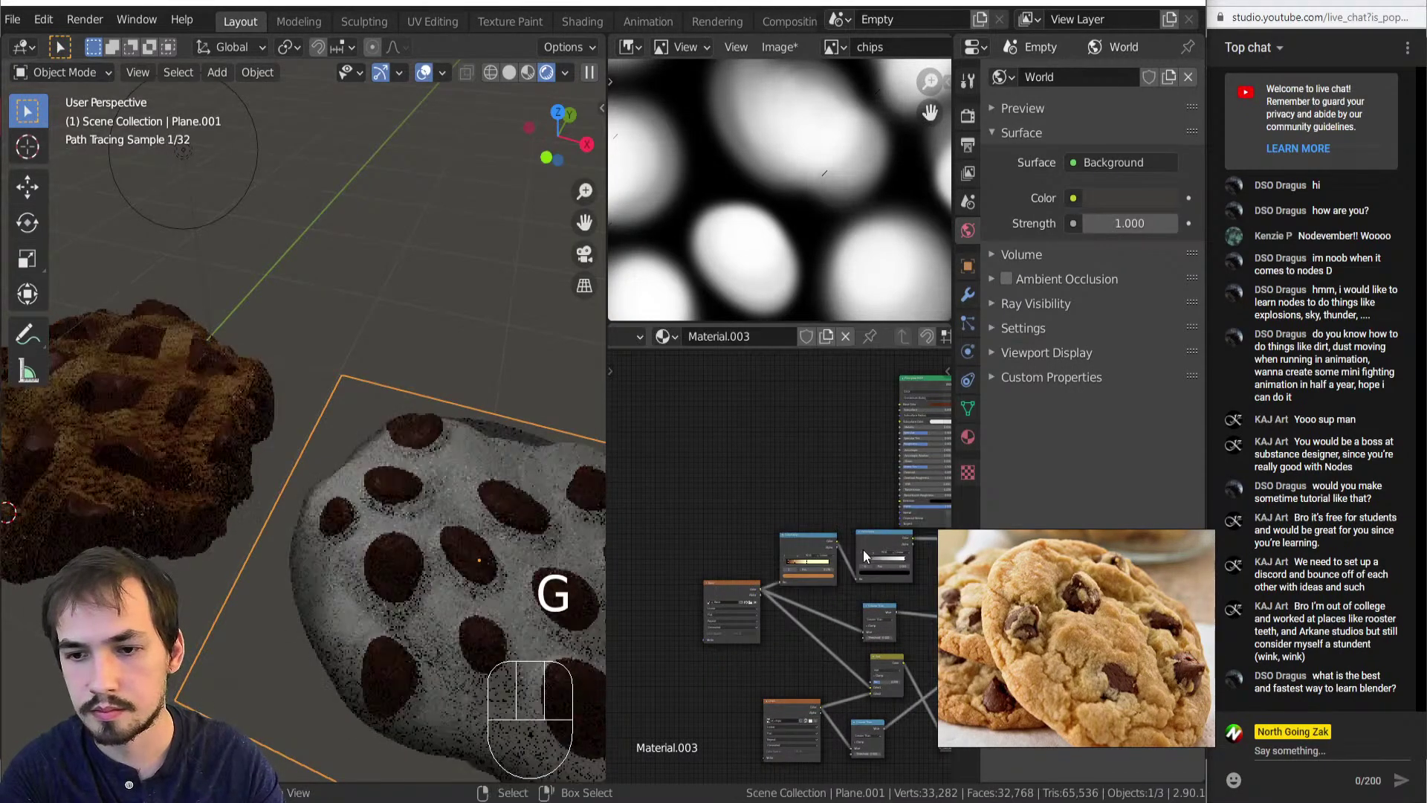
# Feed the dough Principled BSDF's base color directly from the pasted ColorRamp and delete the plain black-and-white ColorRamp.
pyautogui.moveTo(830, 518); pyautogui.dragTo(745, 519, button='middle')
pyautogui.moveTo(738, 509); pyautogui.dragTo(783, 506)
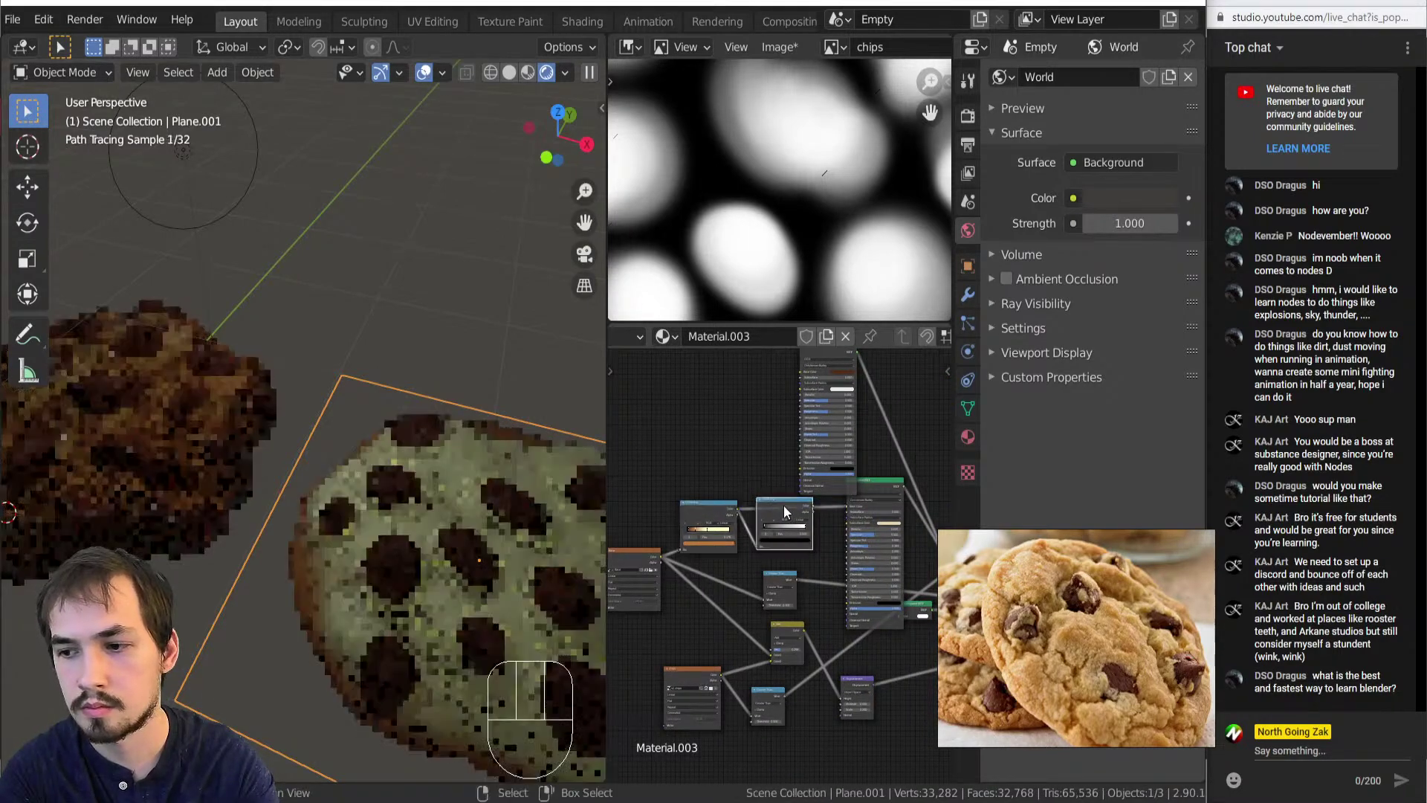
pyautogui.click(774, 501)
pyautogui.press('Delete')
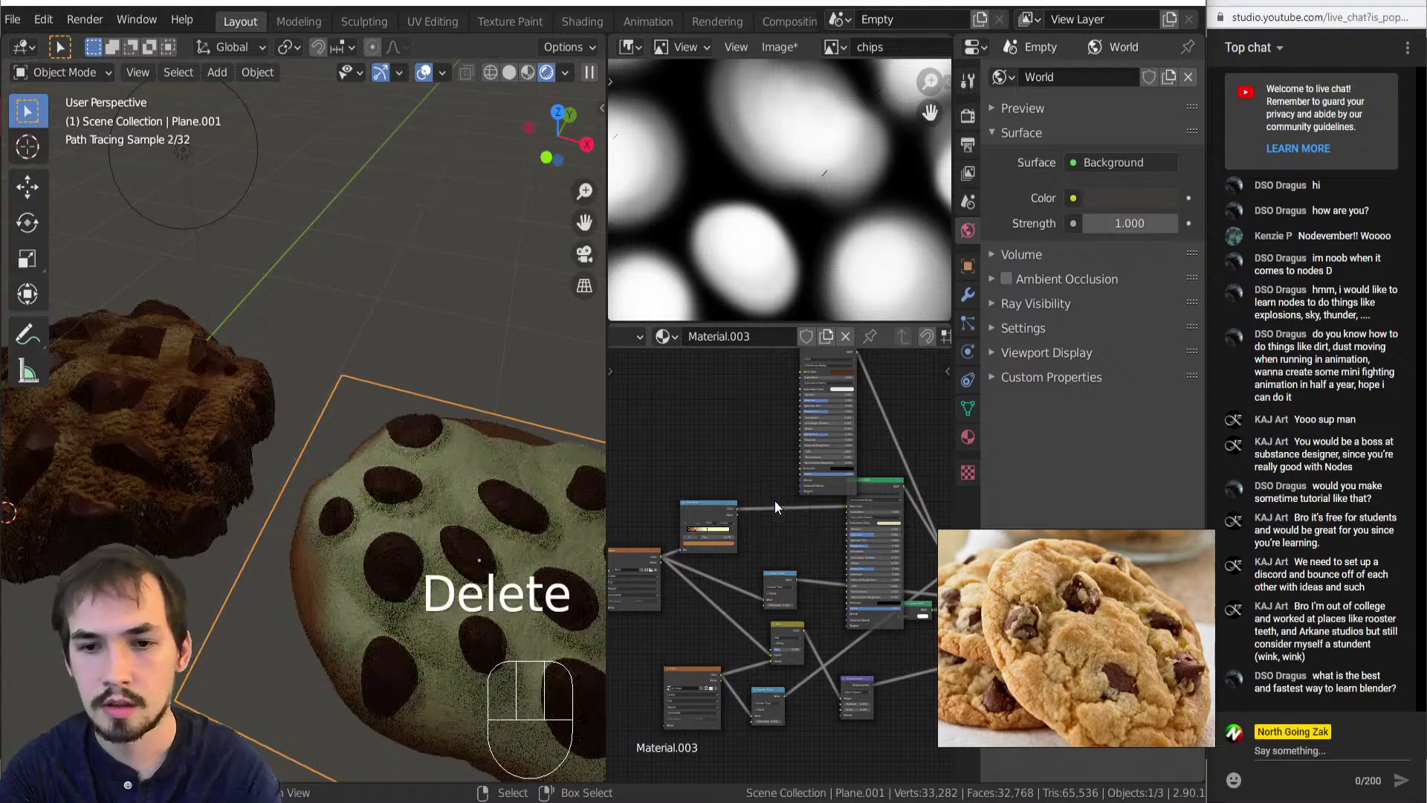
# Move the pasted ColorRamp's orange-brown middle stop to position 0.447.
pyautogui.scroll(2, 779, 511)
pyautogui.scroll(3, 791, 519)
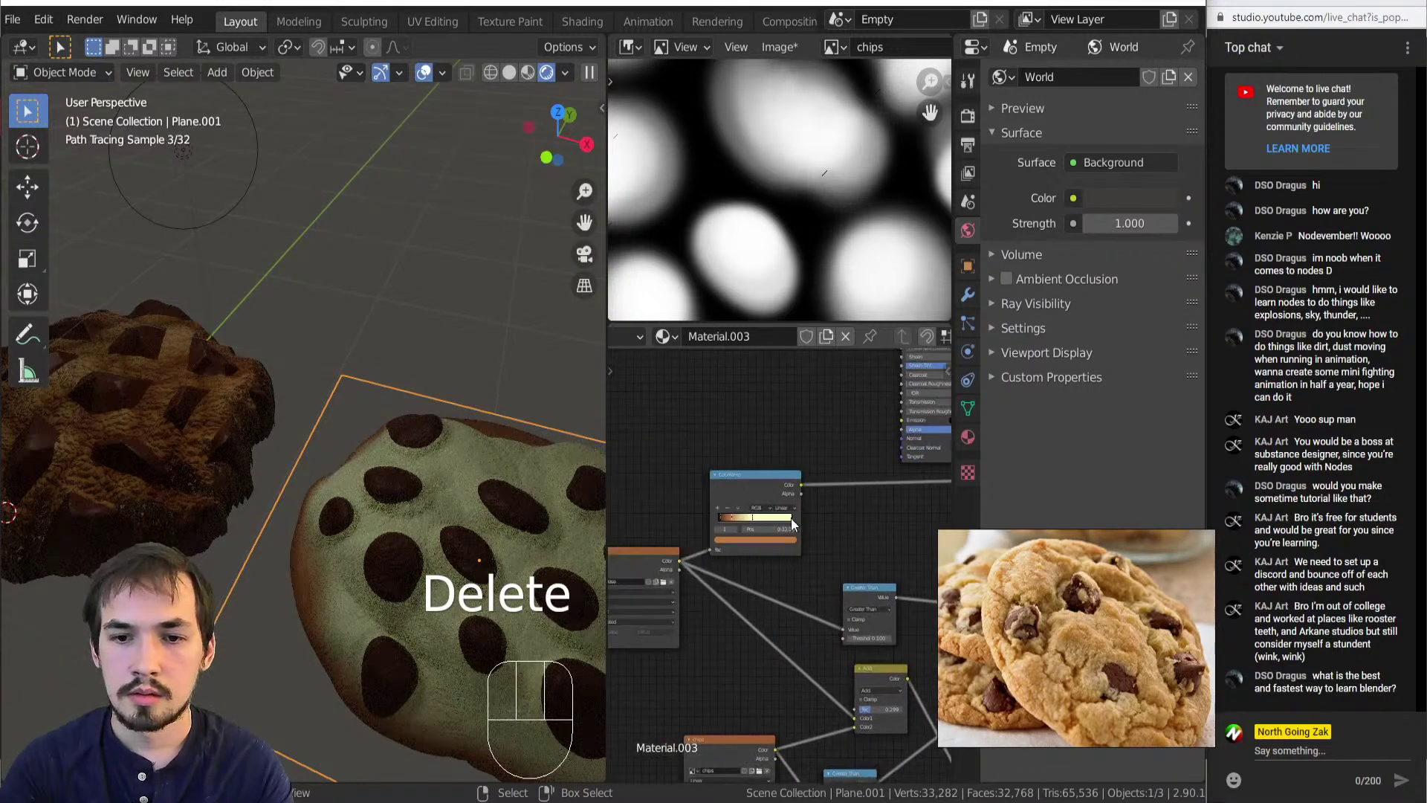
pyautogui.moveTo(742, 489); pyautogui.dragTo(829, 492)
pyautogui.moveTo(696, 486); pyautogui.dragTo(731, 486)
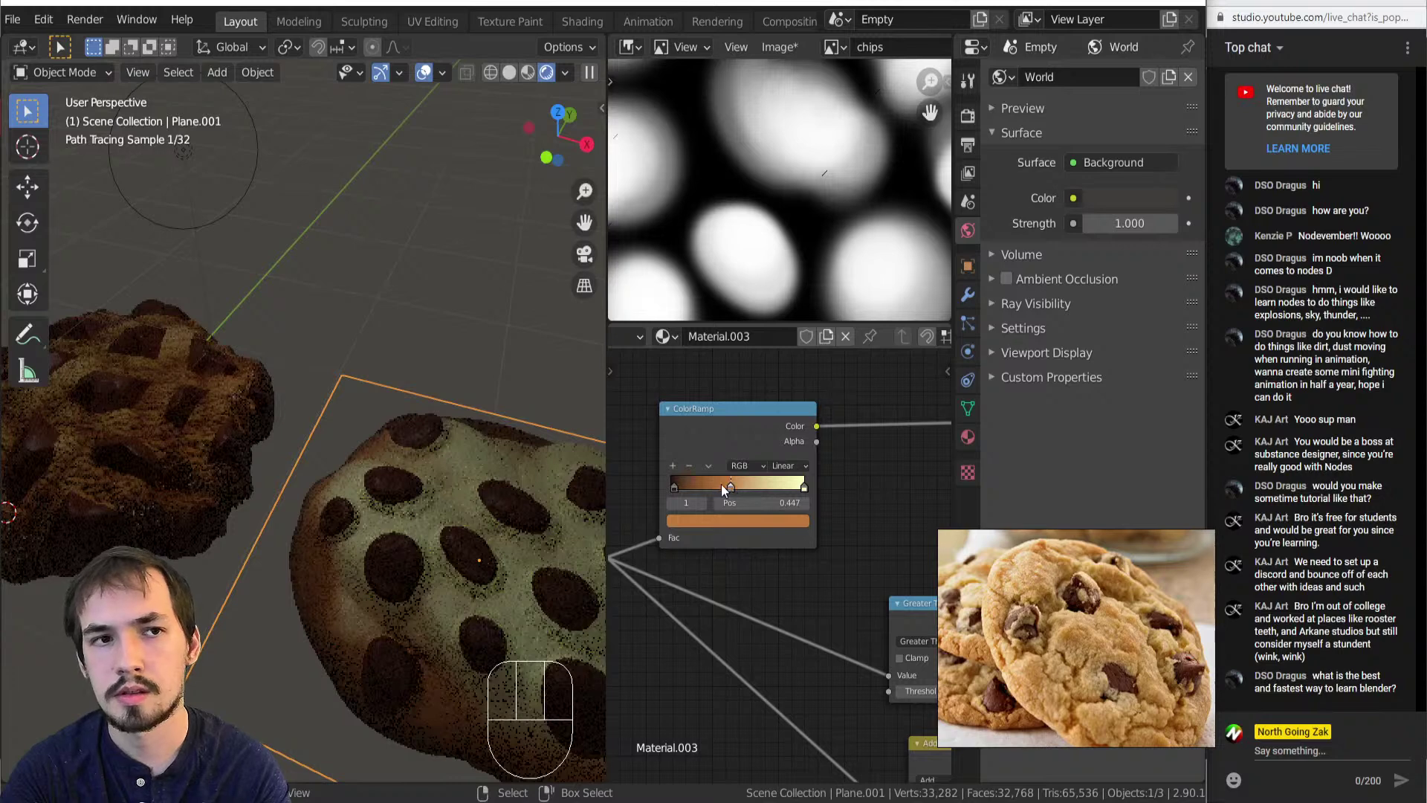
pyautogui.moveTo(329, 408); pyautogui.dragTo(287, 324, button='middle')
pyautogui.moveTo(265, 436); pyautogui.dragTo(101, 466, button='middle')
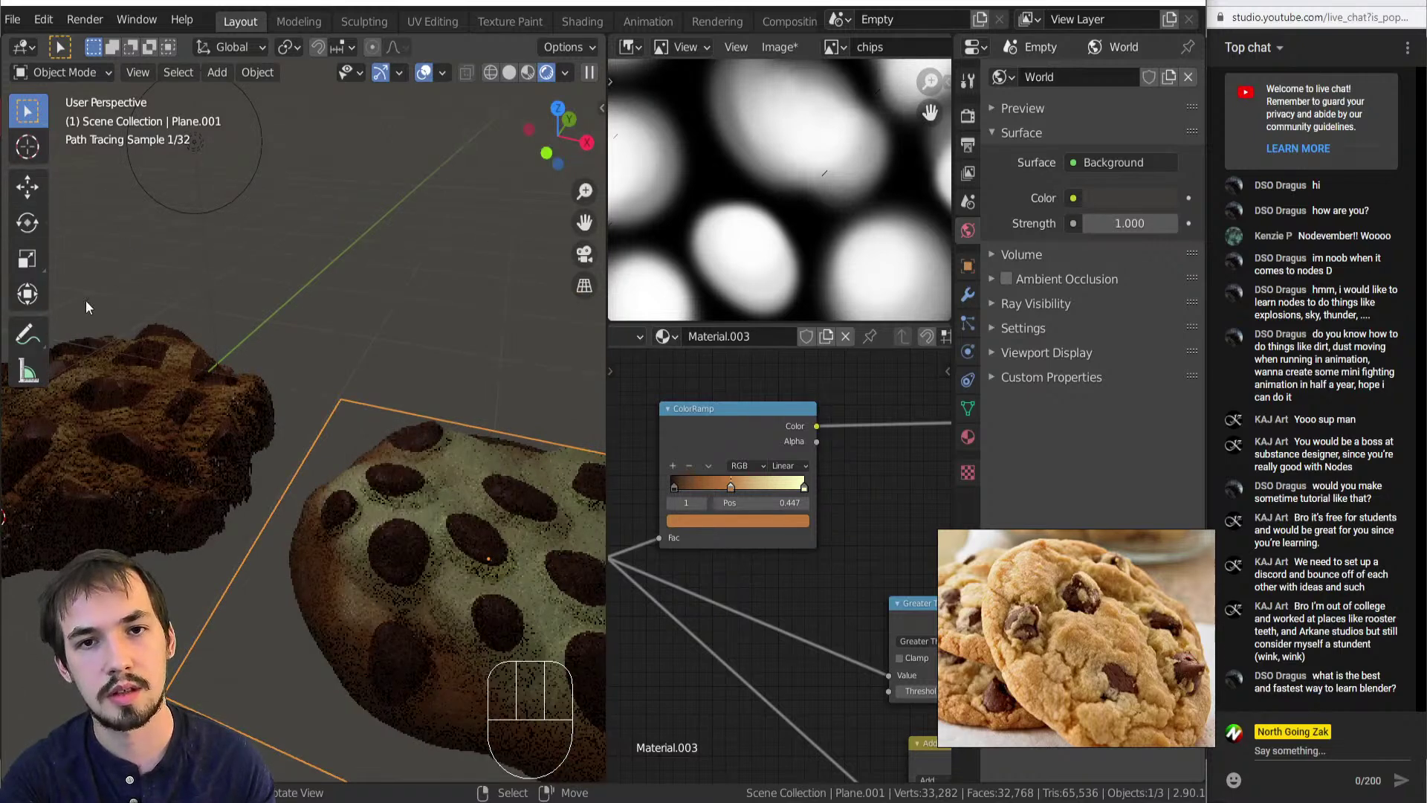
pyautogui.moveTo(558, 140); pyautogui.dragTo(240, 541)
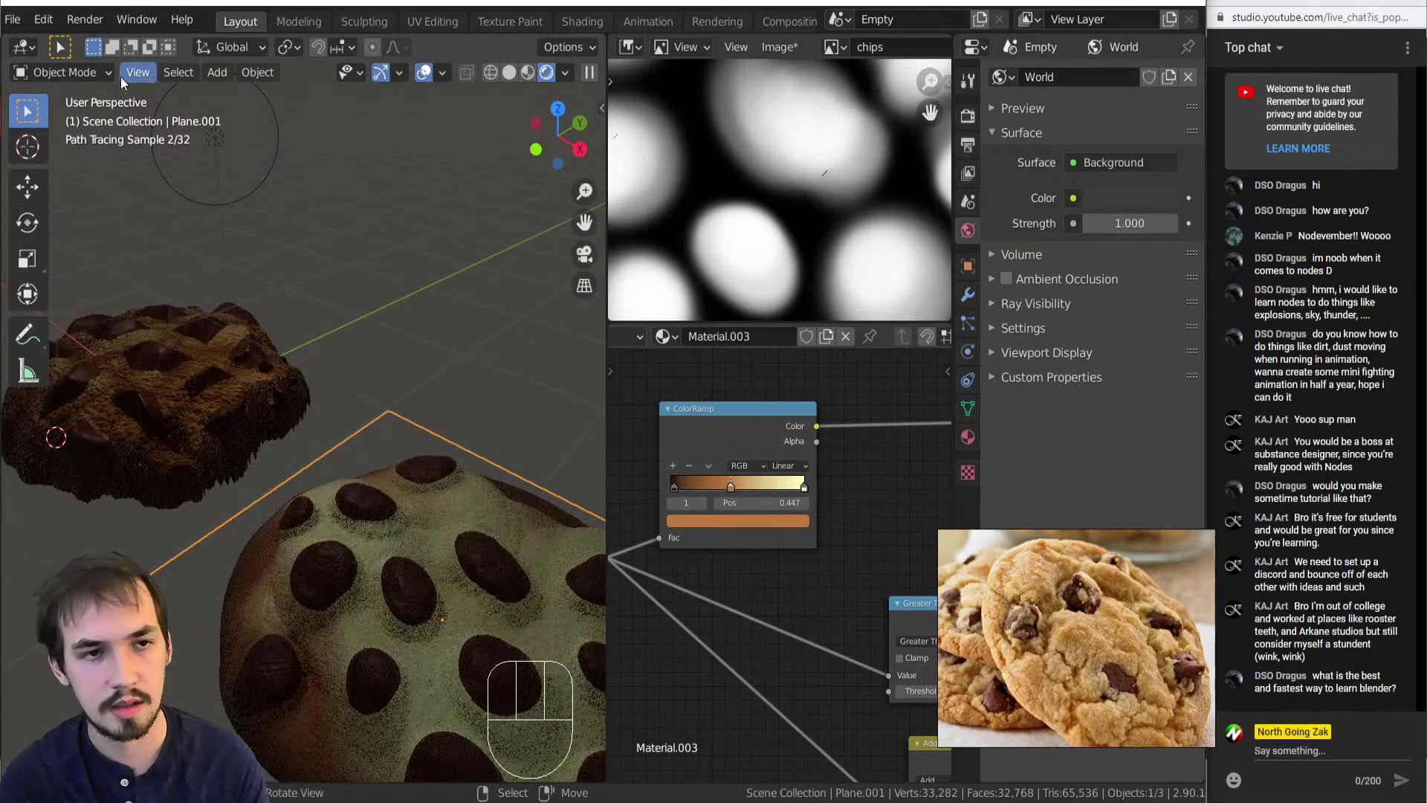
pyautogui.click(442, 72)
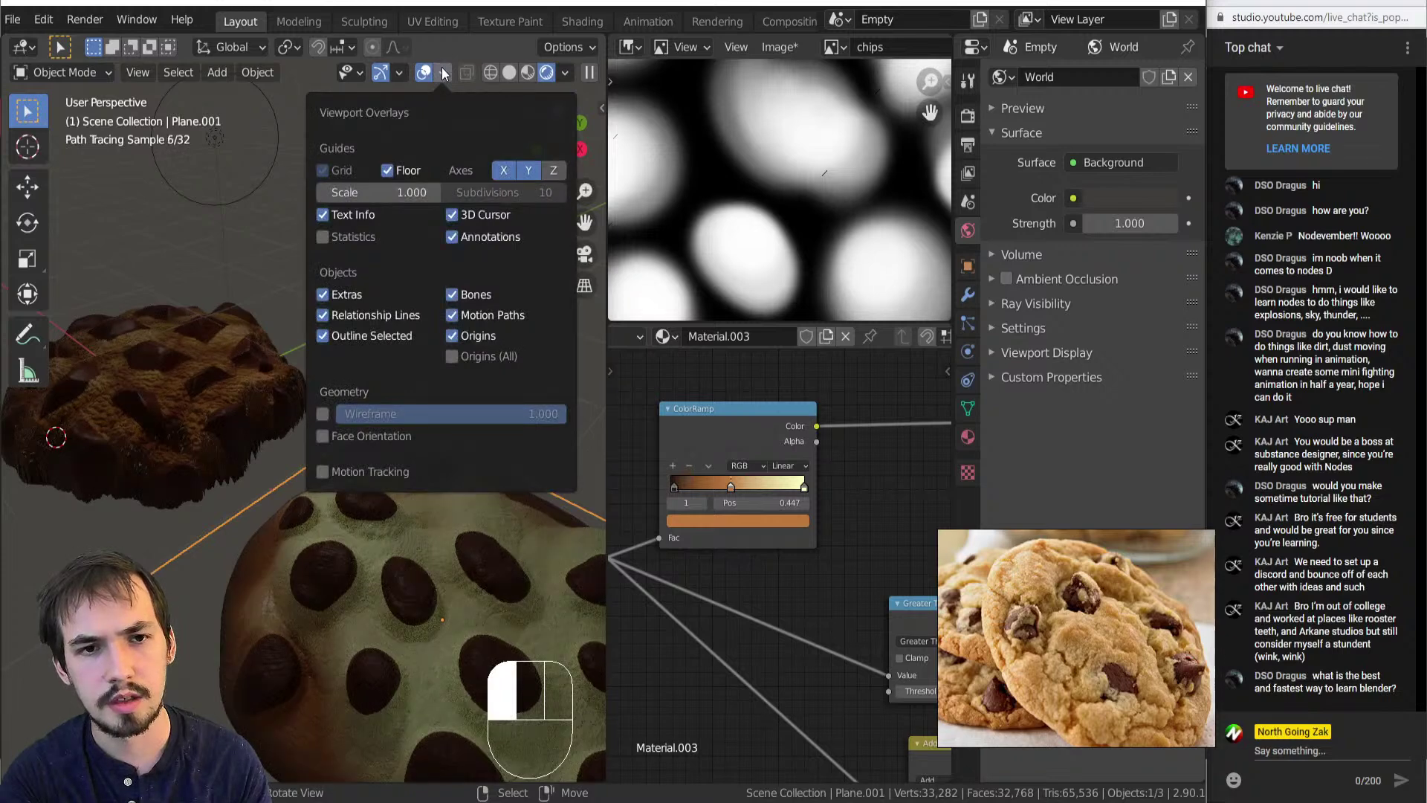
pyautogui.click(442, 68)
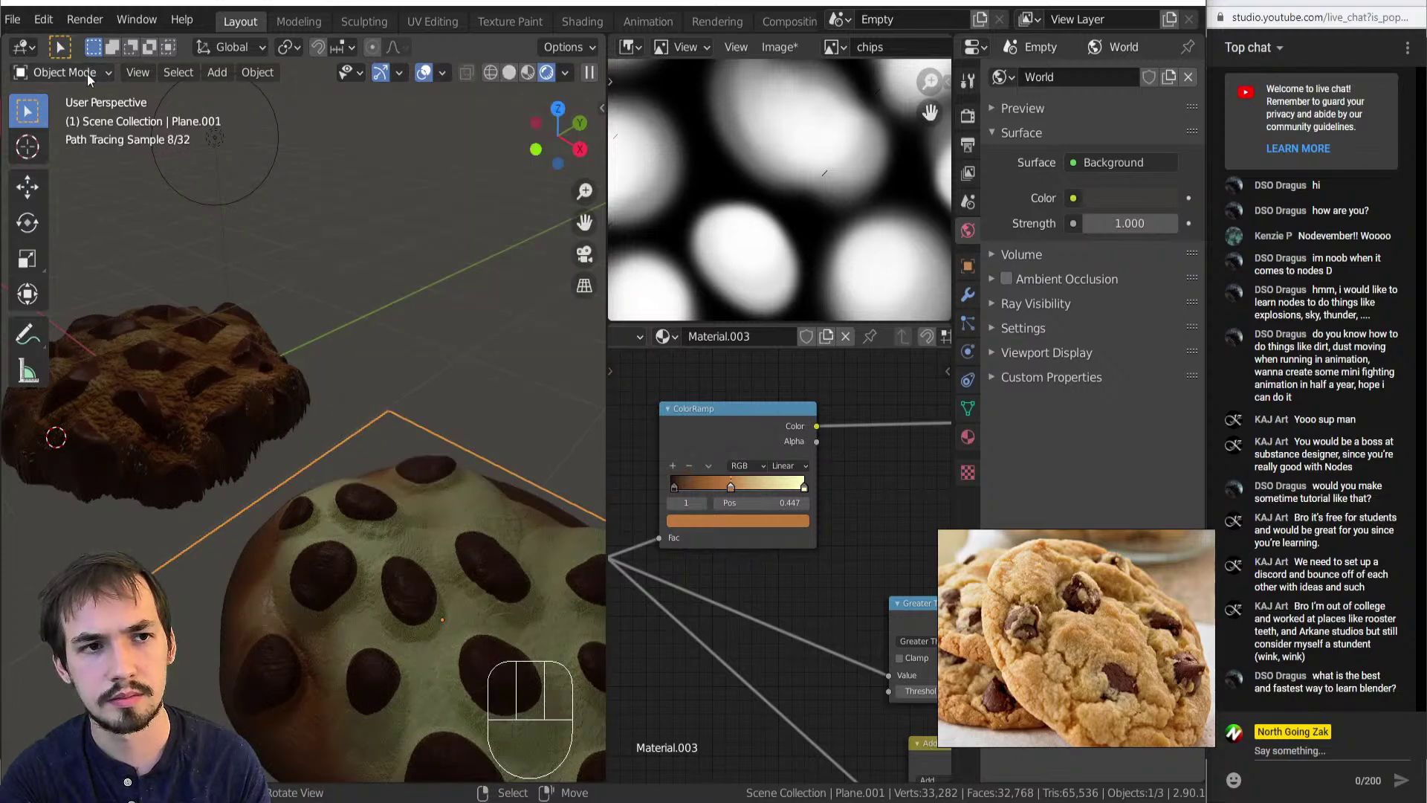
pyautogui.click(137, 72)
pyautogui.moveTo(217, 72)
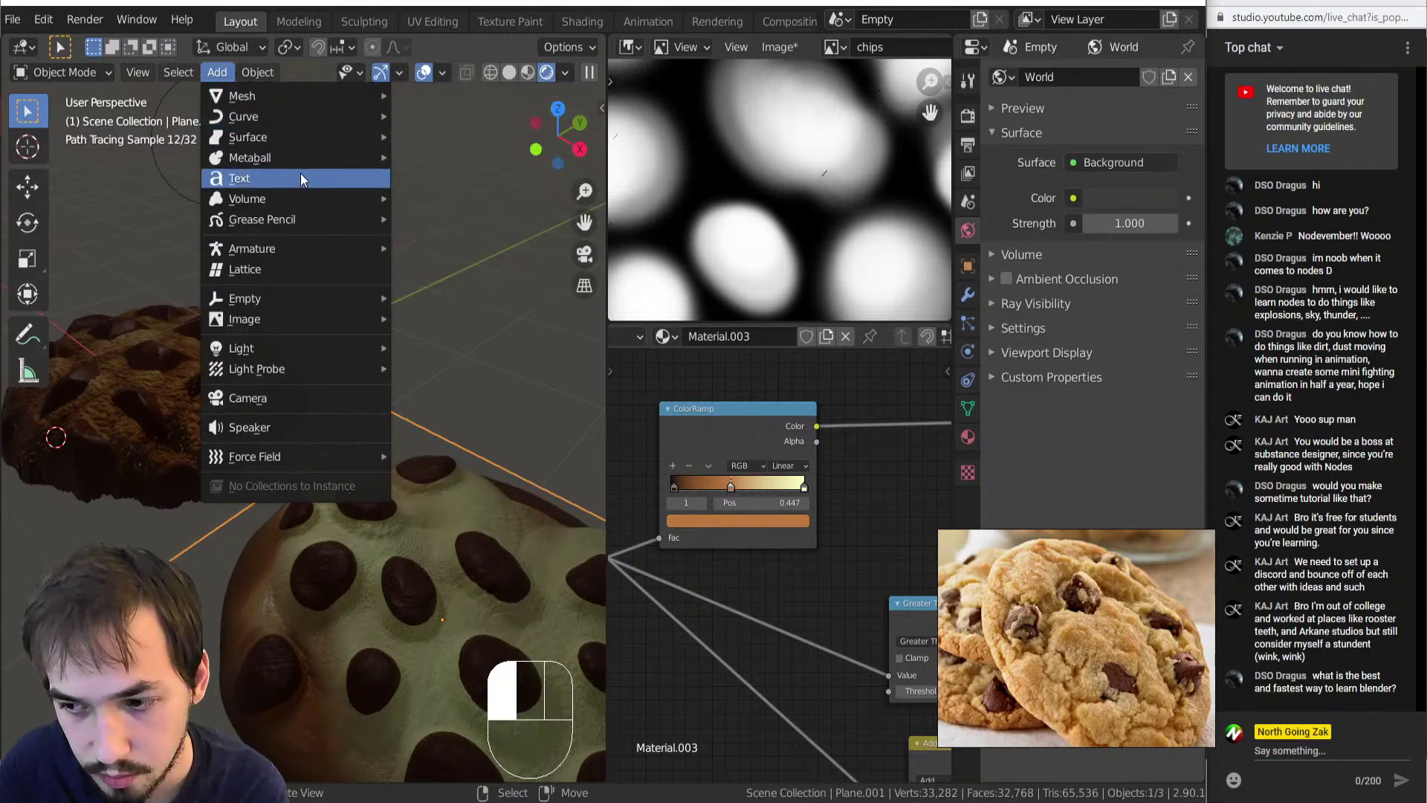
# Place the 3D cursor in the empty area behind the two cookies.
pyautogui.keyDown('shift'); pyautogui.rightClick(444, 266); pyautogui.keyUp('shift')
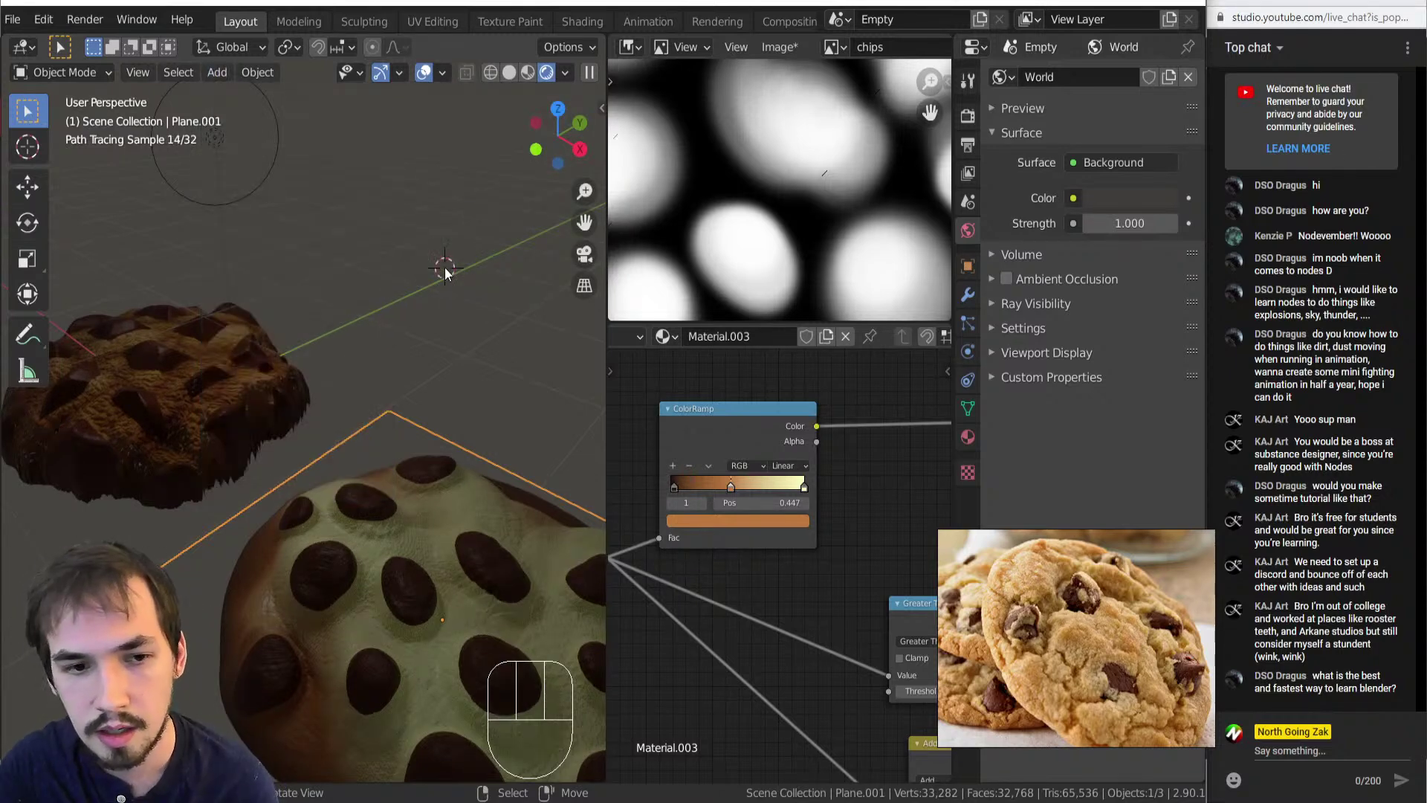
pyautogui.scroll(-2, 422, 281)
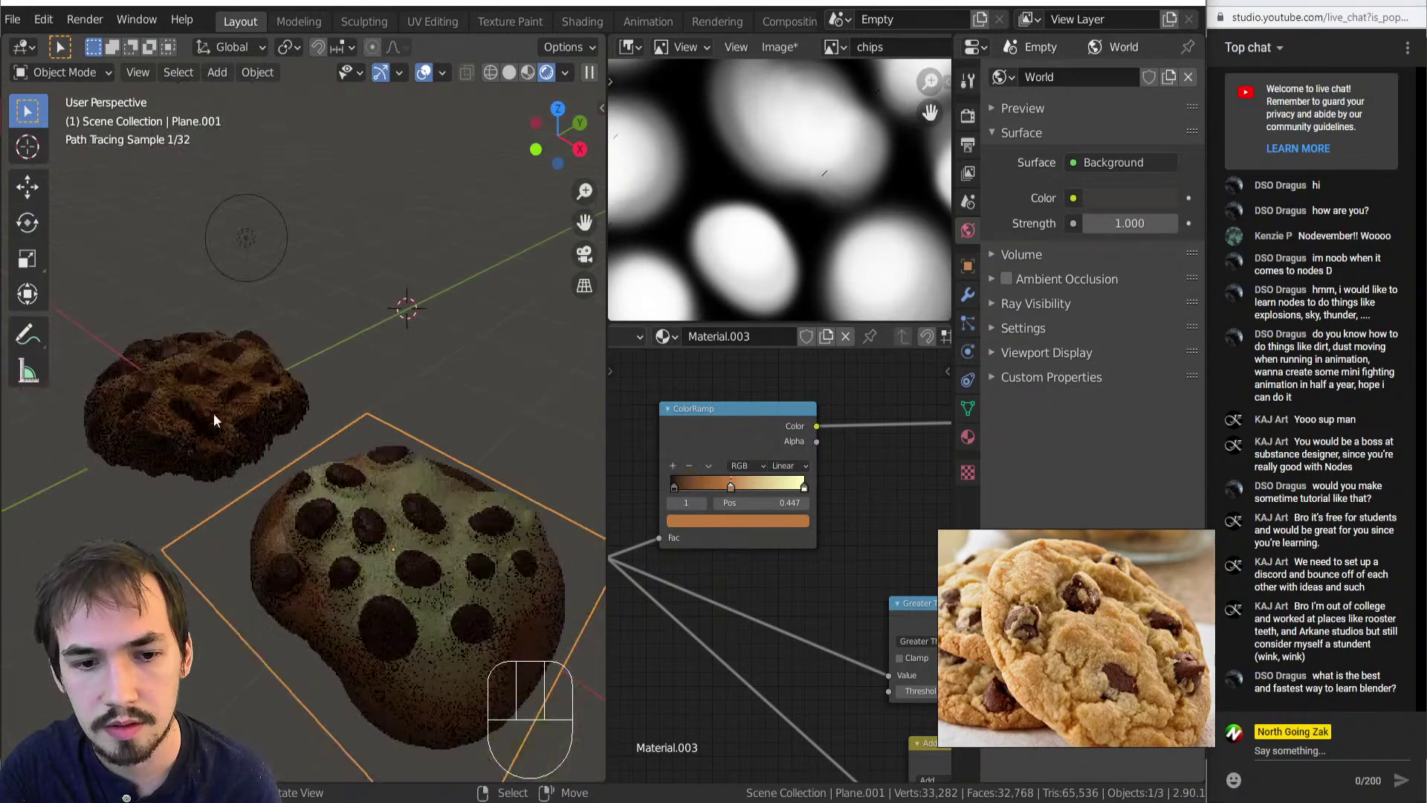
pyautogui.scroll(-1, 707, 483)
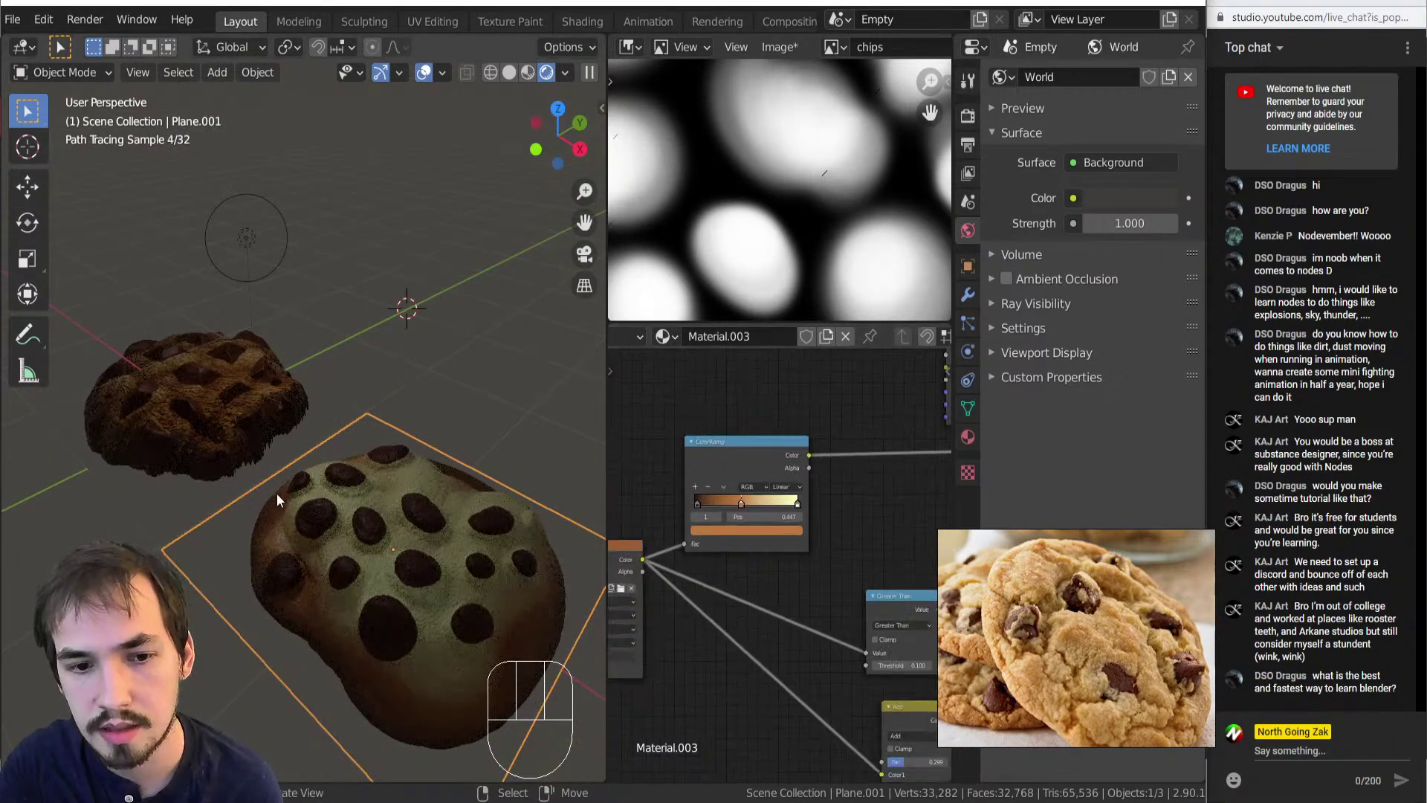
pyautogui.moveTo(297, 551); pyautogui.dragTo(297, 548, button='middle')
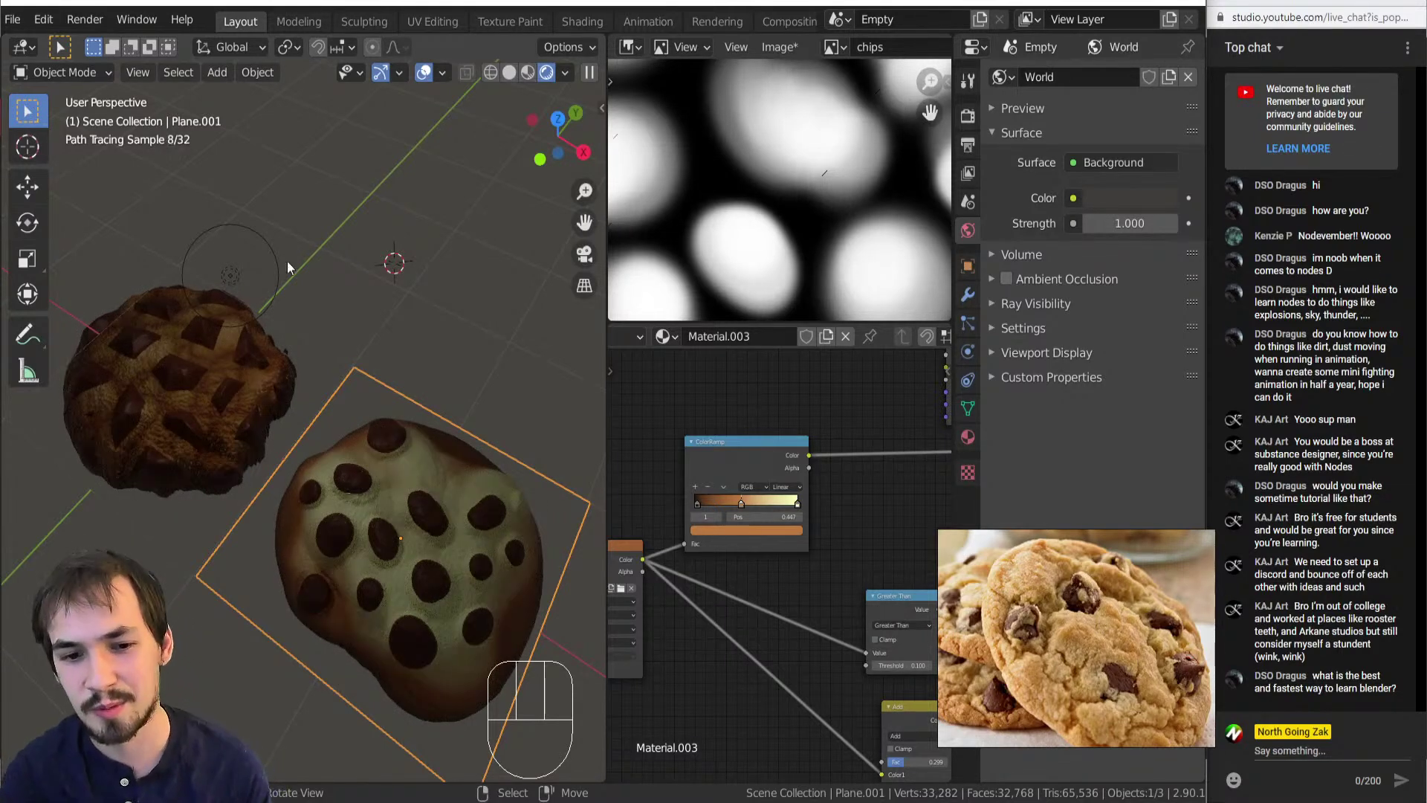
# Try collapsing the two Mix Shader nodes of the new cookie's material and undo it.
pyautogui.scroll(-5, 706, 647)
pyautogui.moveTo(830, 583); pyautogui.dragTo(770, 598, button='middle')
pyautogui.scroll(4, 689, 632)
pyautogui.moveTo(759, 414); pyautogui.dragTo(802, 389)
pyautogui.moveTo(754, 581); pyautogui.dragTo(729, 510, button='middle')
pyautogui.moveTo(823, 498); pyautogui.dragTo(901, 605)
pyautogui.moveTo(912, 622); pyautogui.dragTo(808, 579, button='middle')
pyautogui.press('h')
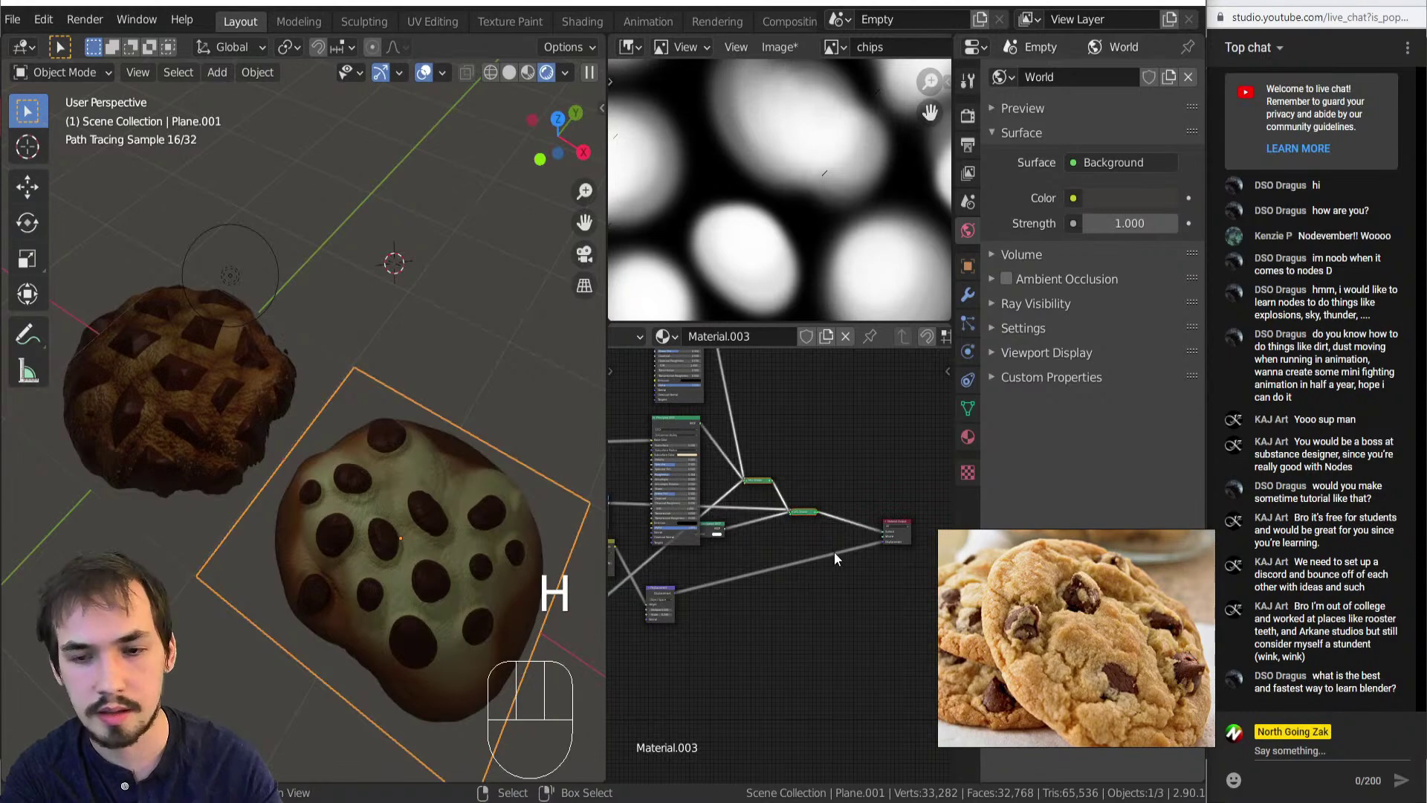
pyautogui.hotkey('ctrl', 'z')
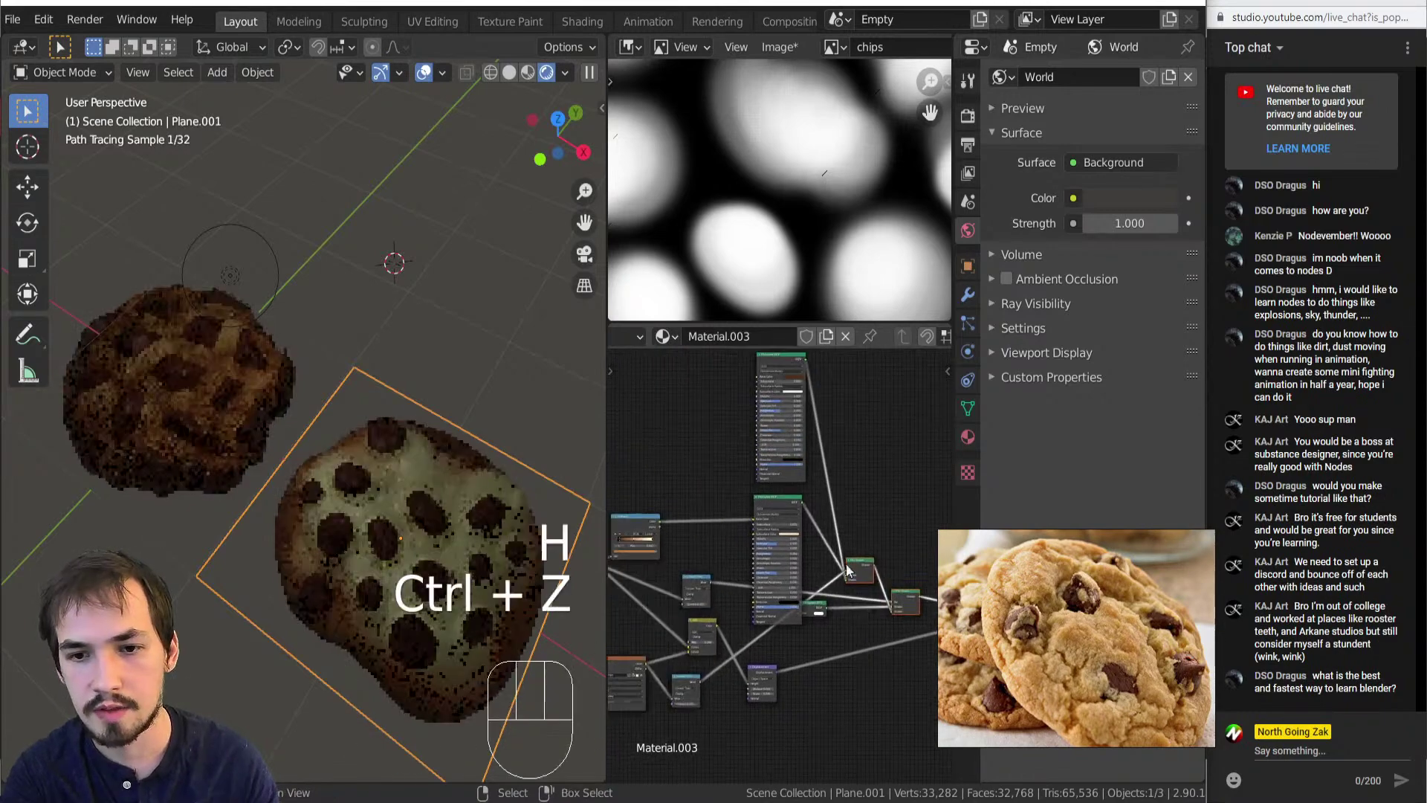
# Examine the Principled BSDF settings and the connections across the new cookie's node tree.
pyautogui.moveTo(701, 384); pyautogui.dragTo(774, 504)
pyautogui.scroll(5, 773, 493)
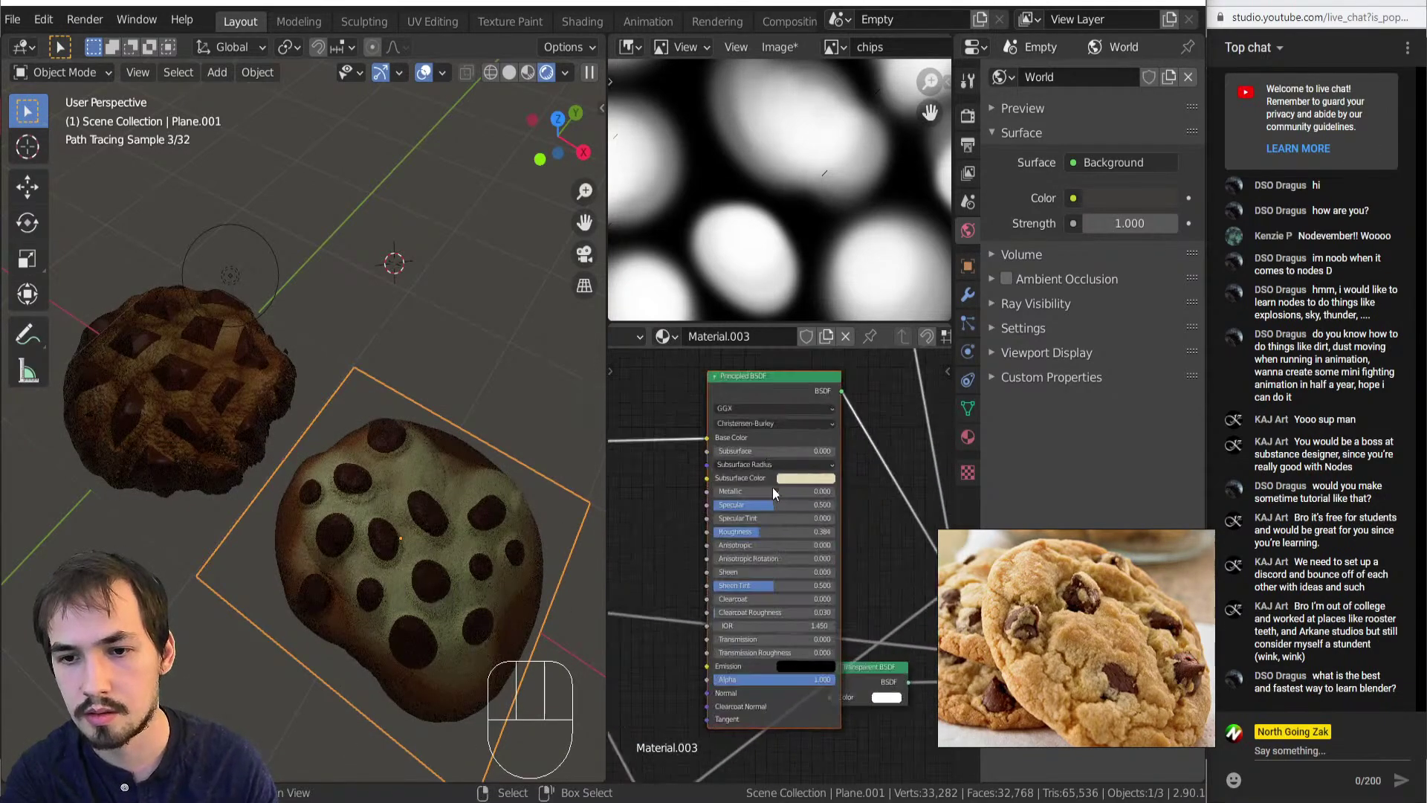
pyautogui.moveTo(733, 770); pyautogui.dragTo(734, 773, button='middle')
pyautogui.scroll(-7, 845, 668)
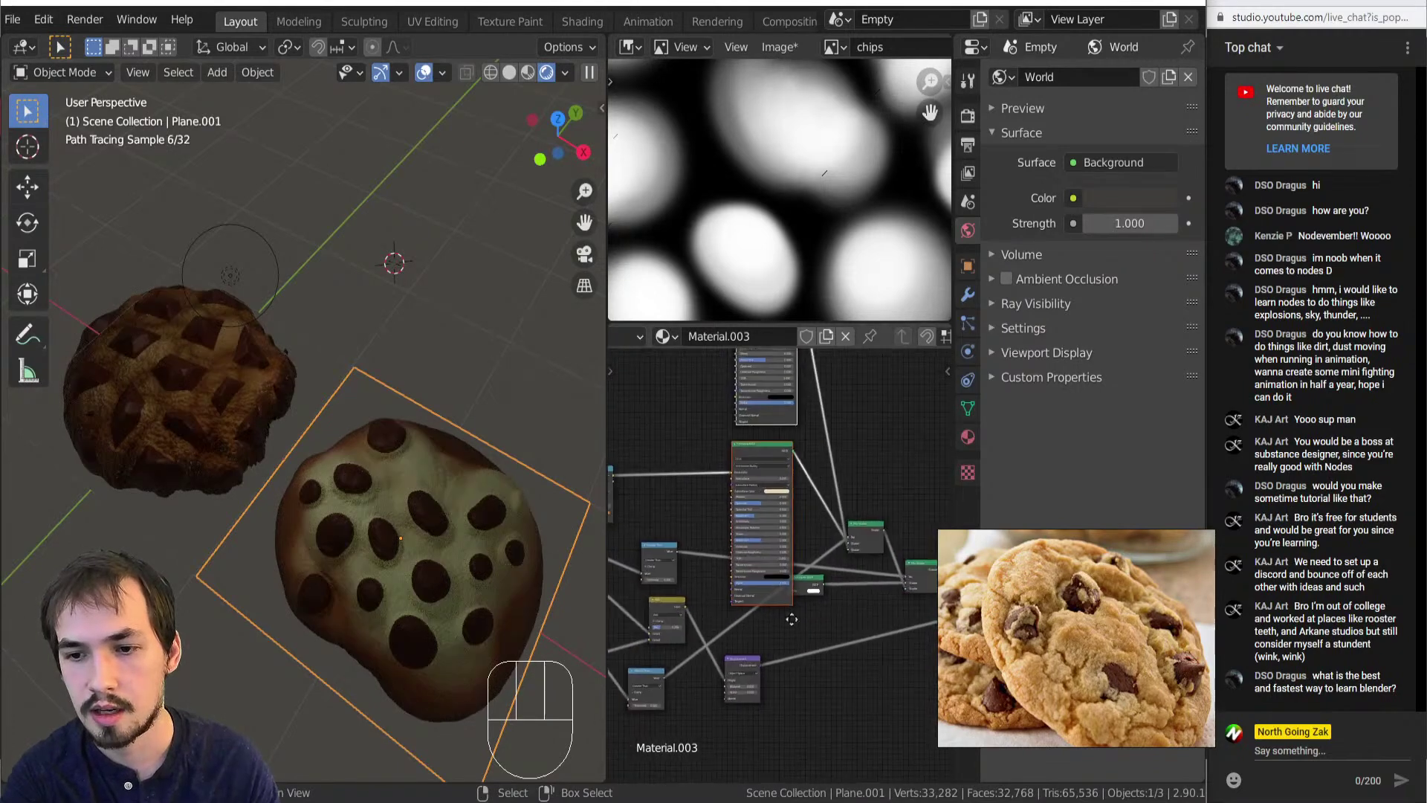
pyautogui.moveTo(833, 645); pyautogui.dragTo(759, 639, button='middle')
pyautogui.moveTo(743, 576); pyautogui.dragTo(797, 604)
pyautogui.scroll(2, 809, 514)
pyautogui.scroll(-4, 791, 517)
pyautogui.moveTo(656, 590); pyautogui.dragTo(787, 572, button='middle')
pyautogui.moveTo(938, 555); pyautogui.dragTo(649, 543, button='middle')
pyautogui.scroll(5, 786, 559)
# Preview both Greater Than masks, the Base image and the chips image one after another on the new cookie's plane.
pyautogui.keyDown('ctrl'); pyautogui.keyDown('shift'); pyautogui.click(823, 560); pyautogui.keyUp('shift'); pyautogui.keyUp('ctrl')
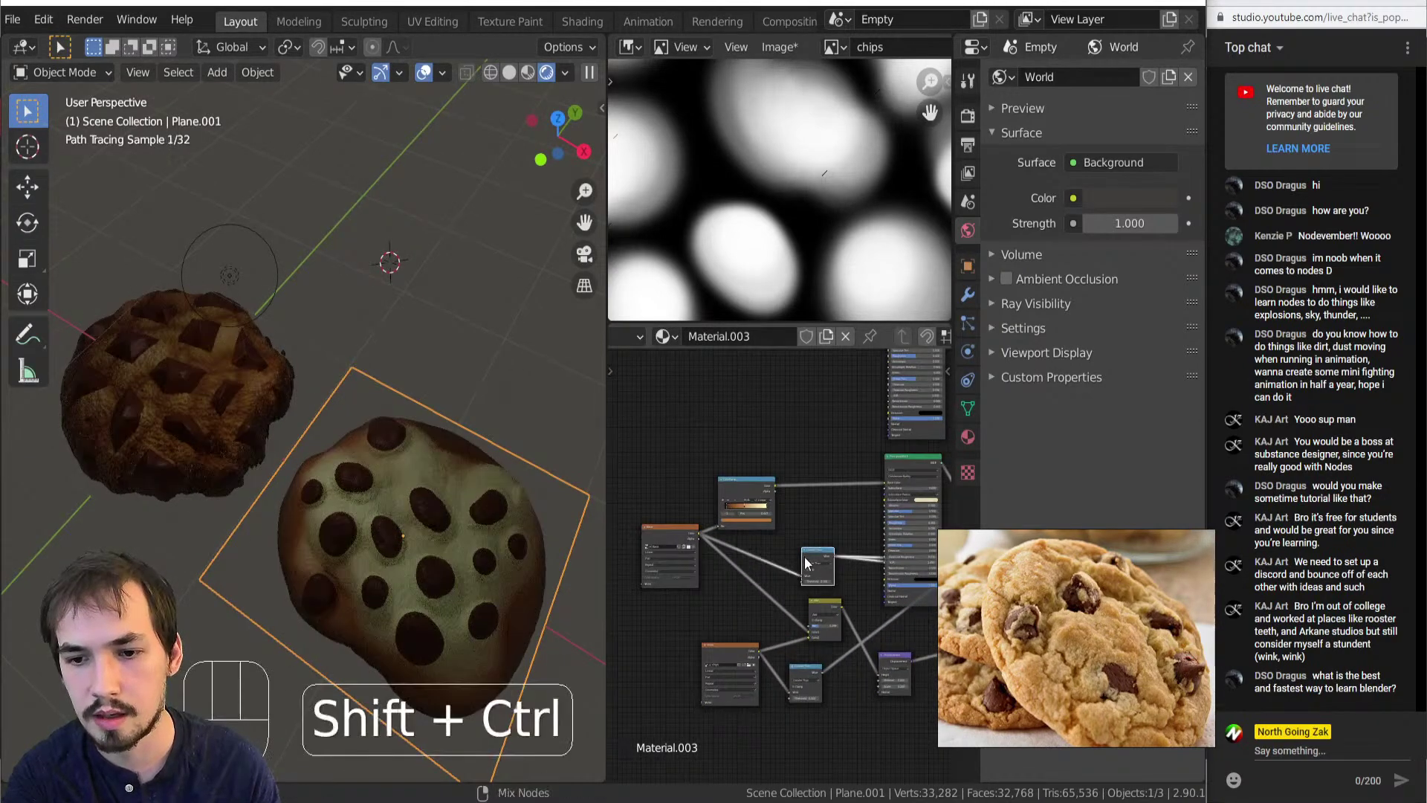
pyautogui.scroll(1, 841, 554)
pyautogui.scroll(4, 787, 684)
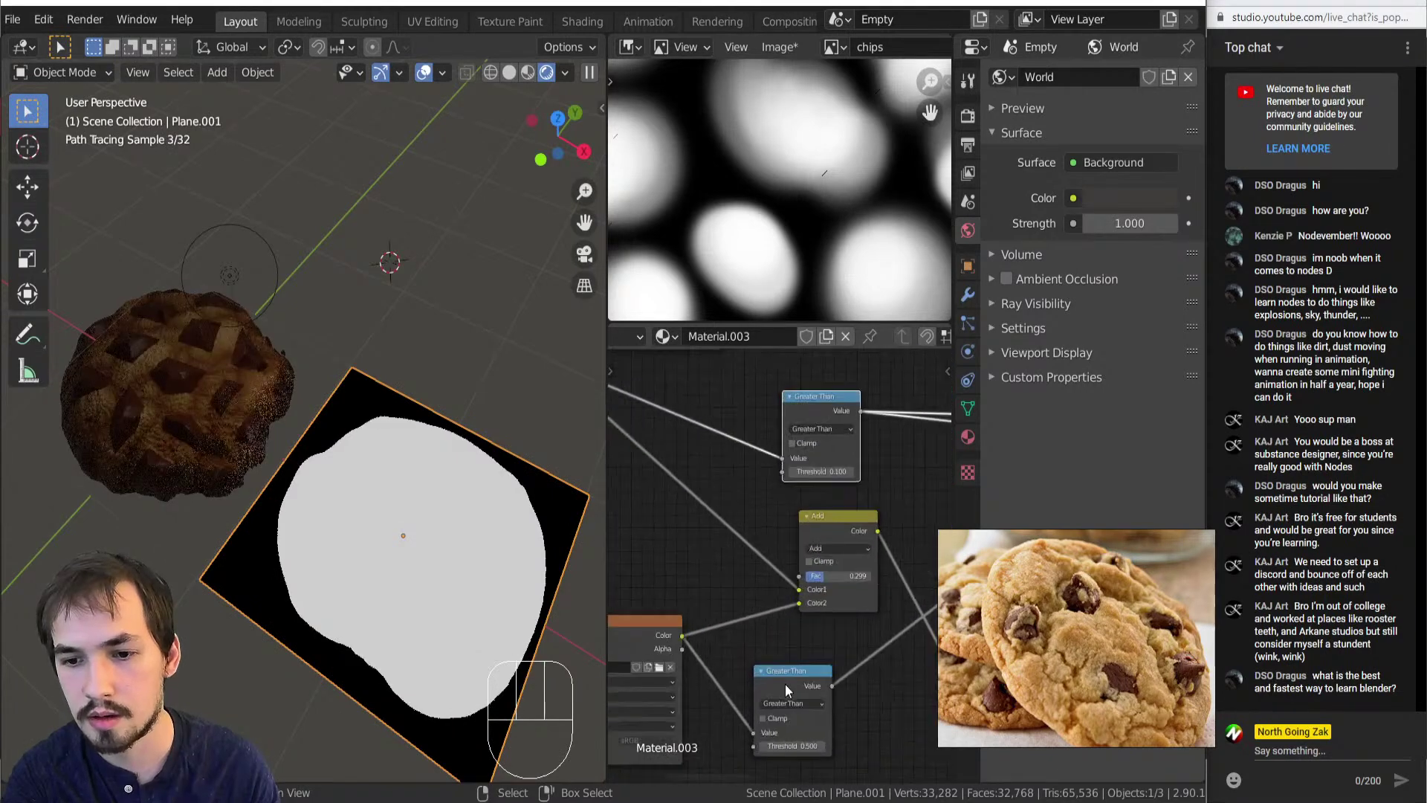
pyautogui.keyDown('ctrl'); pyautogui.keyDown('shift'); pyautogui.click(784, 686); pyautogui.keyUp('shift'); pyautogui.keyUp('ctrl')
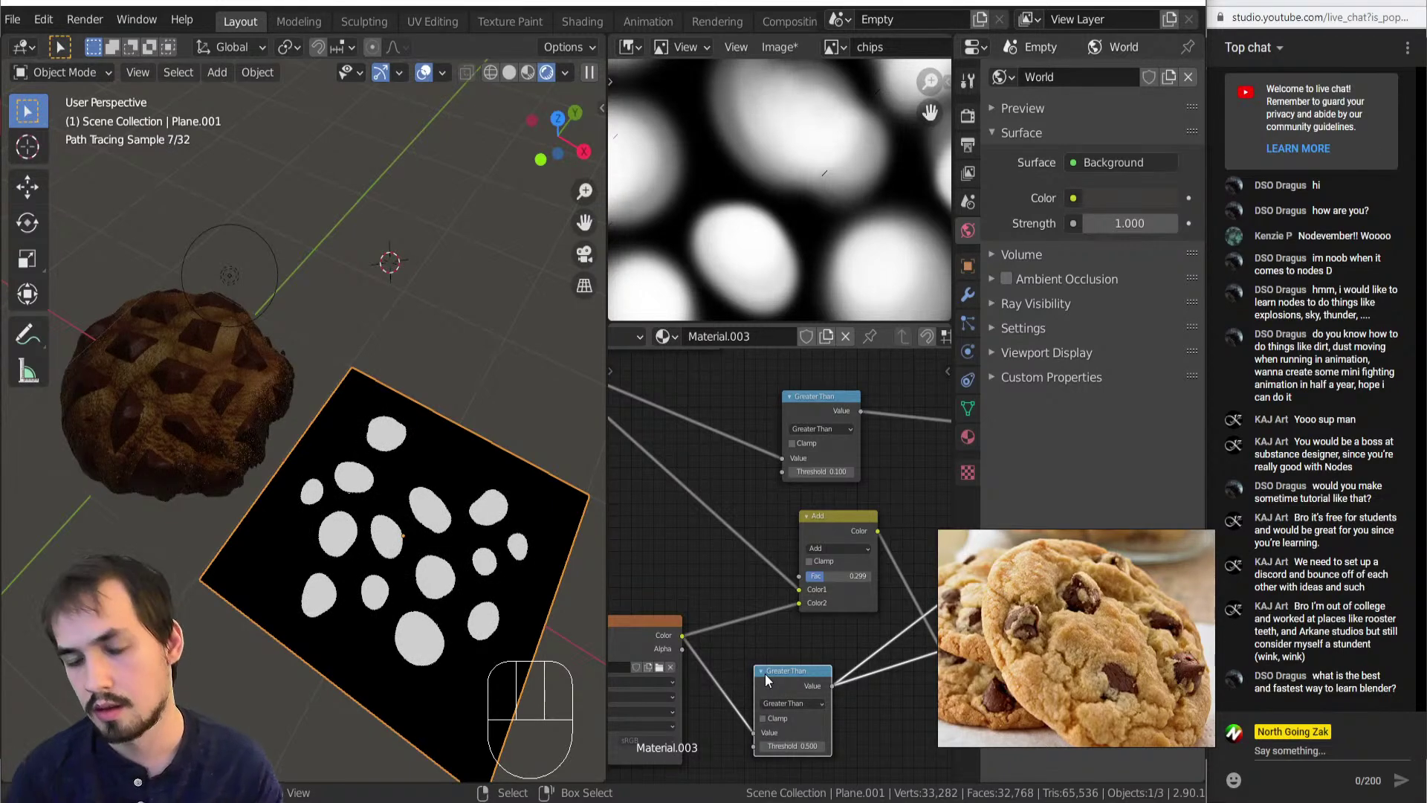
pyautogui.scroll(-6, 787, 586)
pyautogui.moveTo(672, 590); pyautogui.dragTo(776, 611, button='middle')
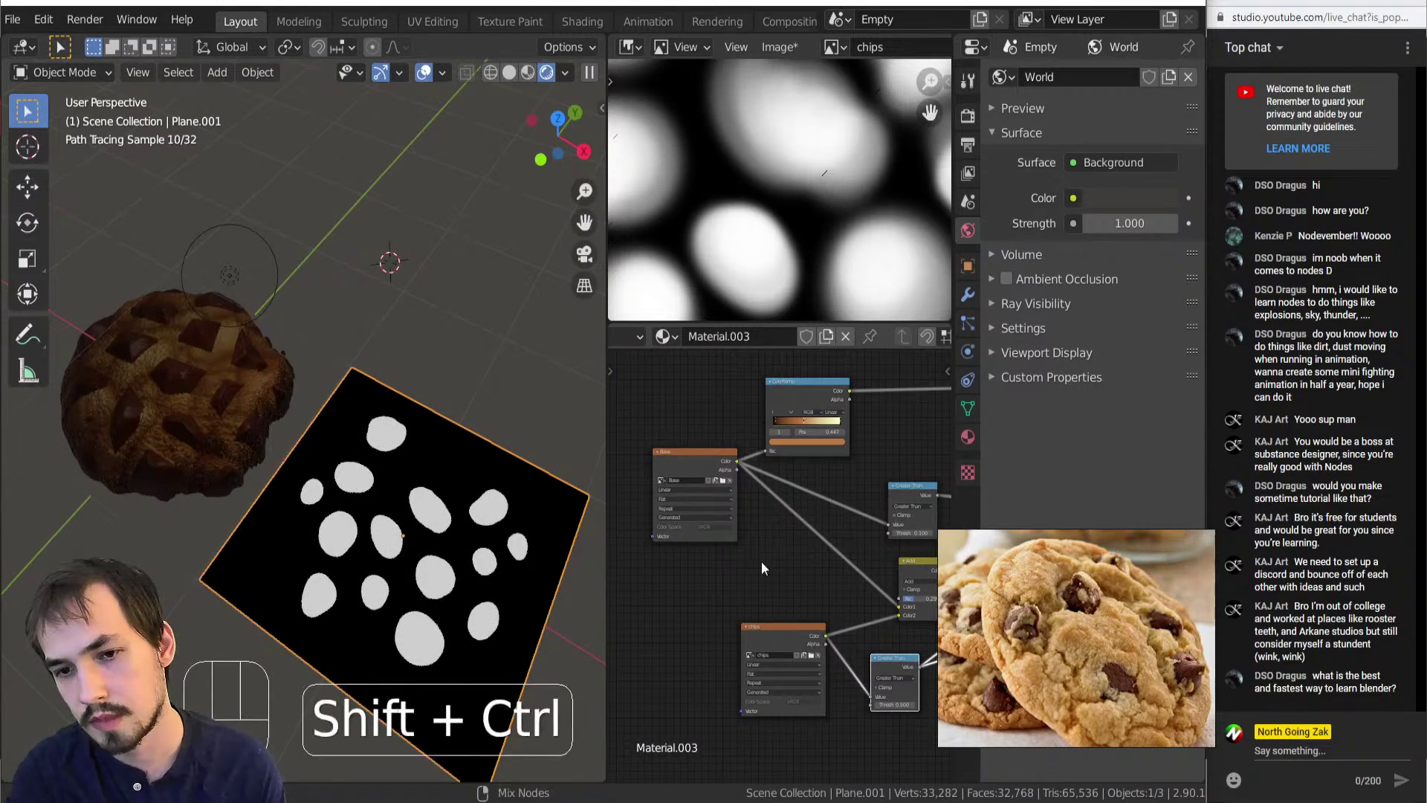
pyautogui.keyDown('ctrl'); pyautogui.keyDown('shift'); pyautogui.click(713, 505); pyautogui.keyUp('shift'); pyautogui.keyUp('ctrl')
pyautogui.keyDown('ctrl'); pyautogui.keyDown('shift'); pyautogui.click(784, 633); pyautogui.keyUp('shift'); pyautogui.keyUp('ctrl')
# Select the first cookie, review its node tree and preview its final Mix Shader.
pyautogui.rightClick(194, 393)
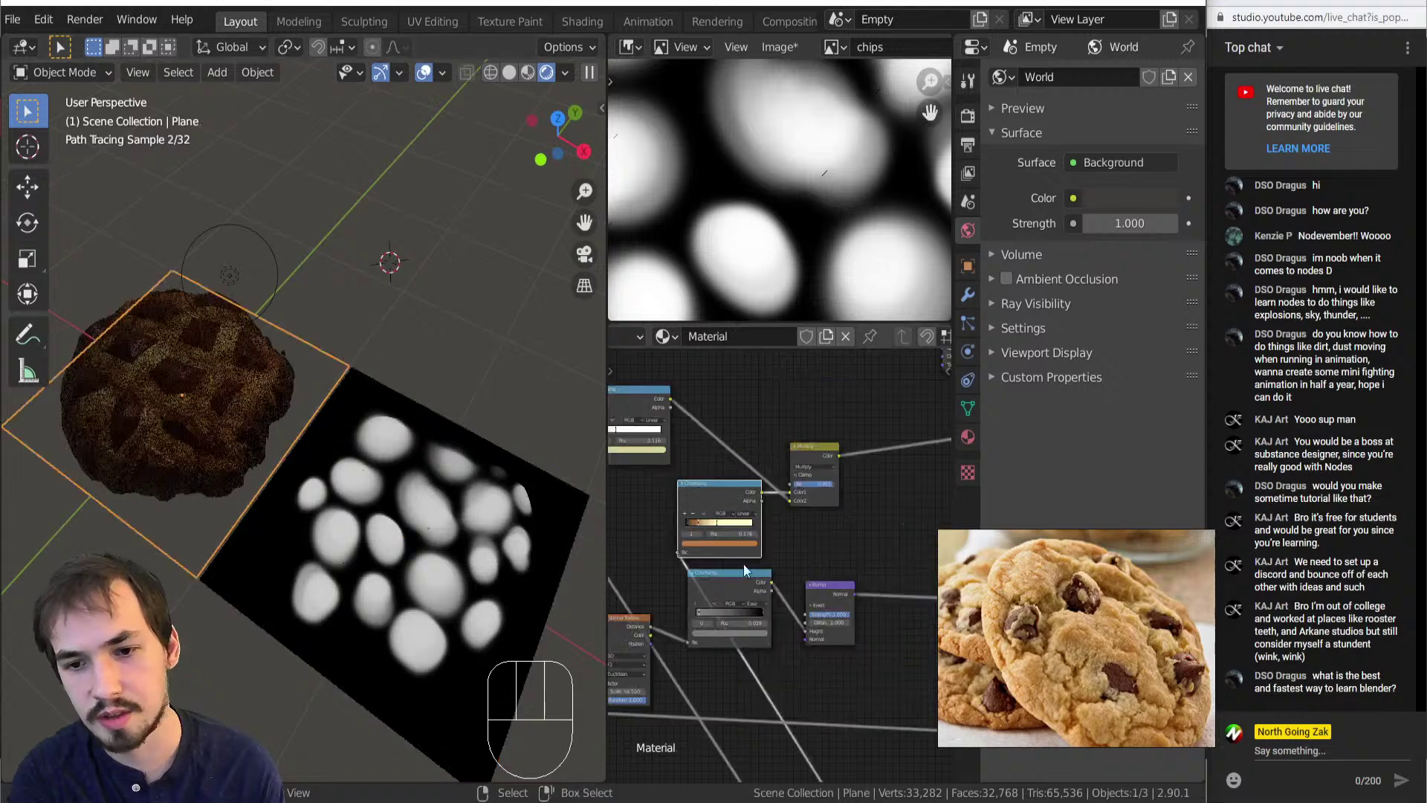
pyautogui.scroll(-7, 782, 538)
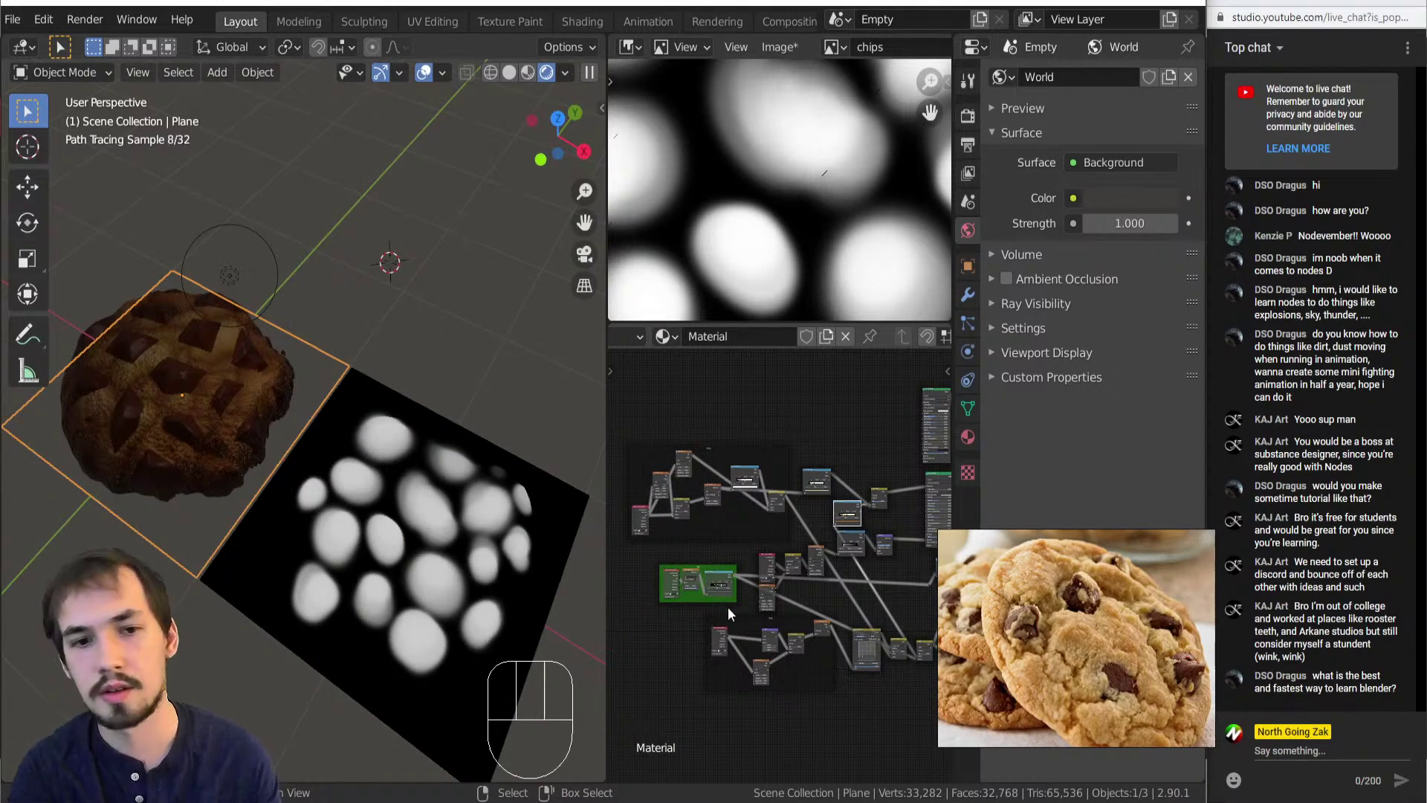
pyautogui.scroll(-4, 773, 565)
pyautogui.moveTo(787, 554); pyautogui.dragTo(678, 581, button='middle')
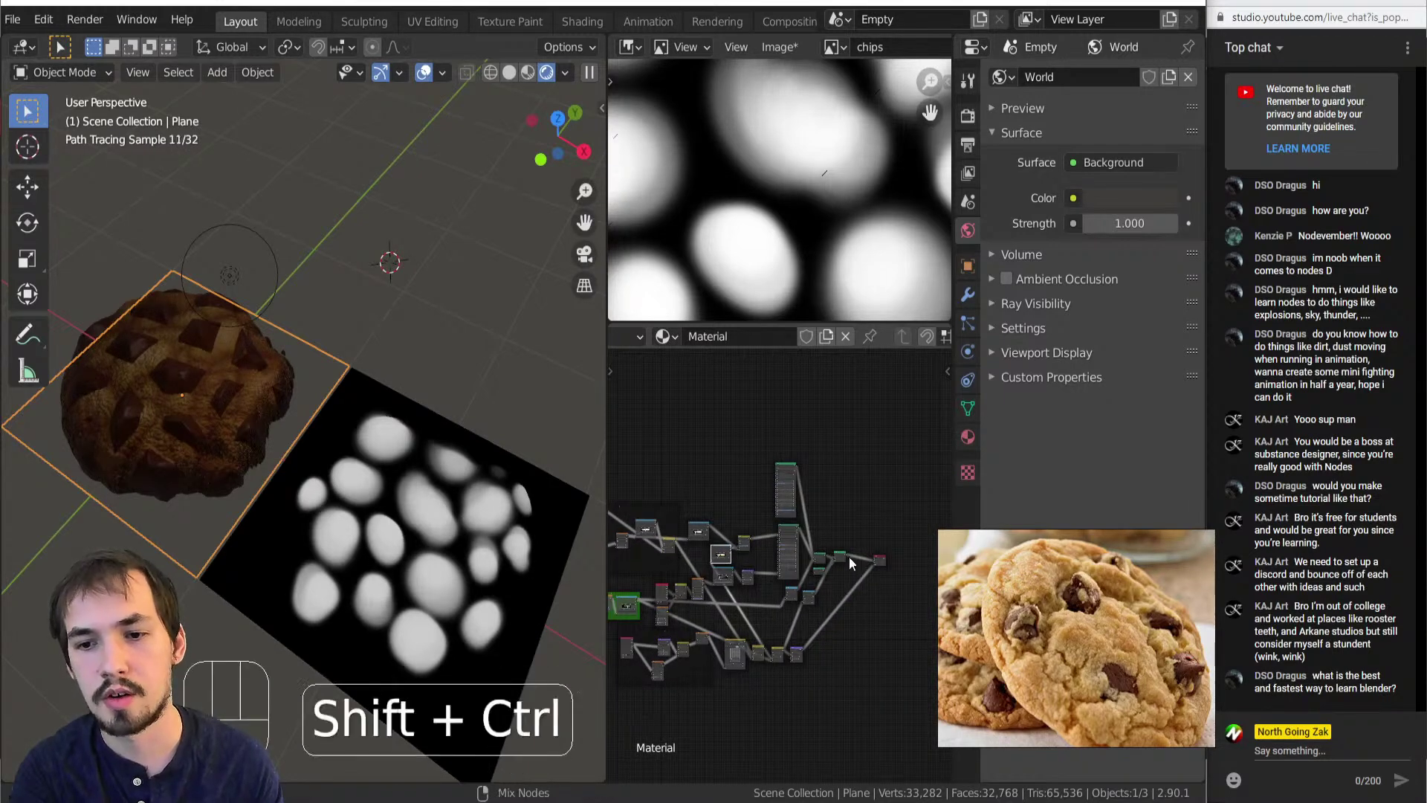
pyautogui.keyDown('ctrl'); pyautogui.keyDown('shift'); pyautogui.click(840, 557); pyautogui.keyUp('shift'); pyautogui.keyUp('ctrl')
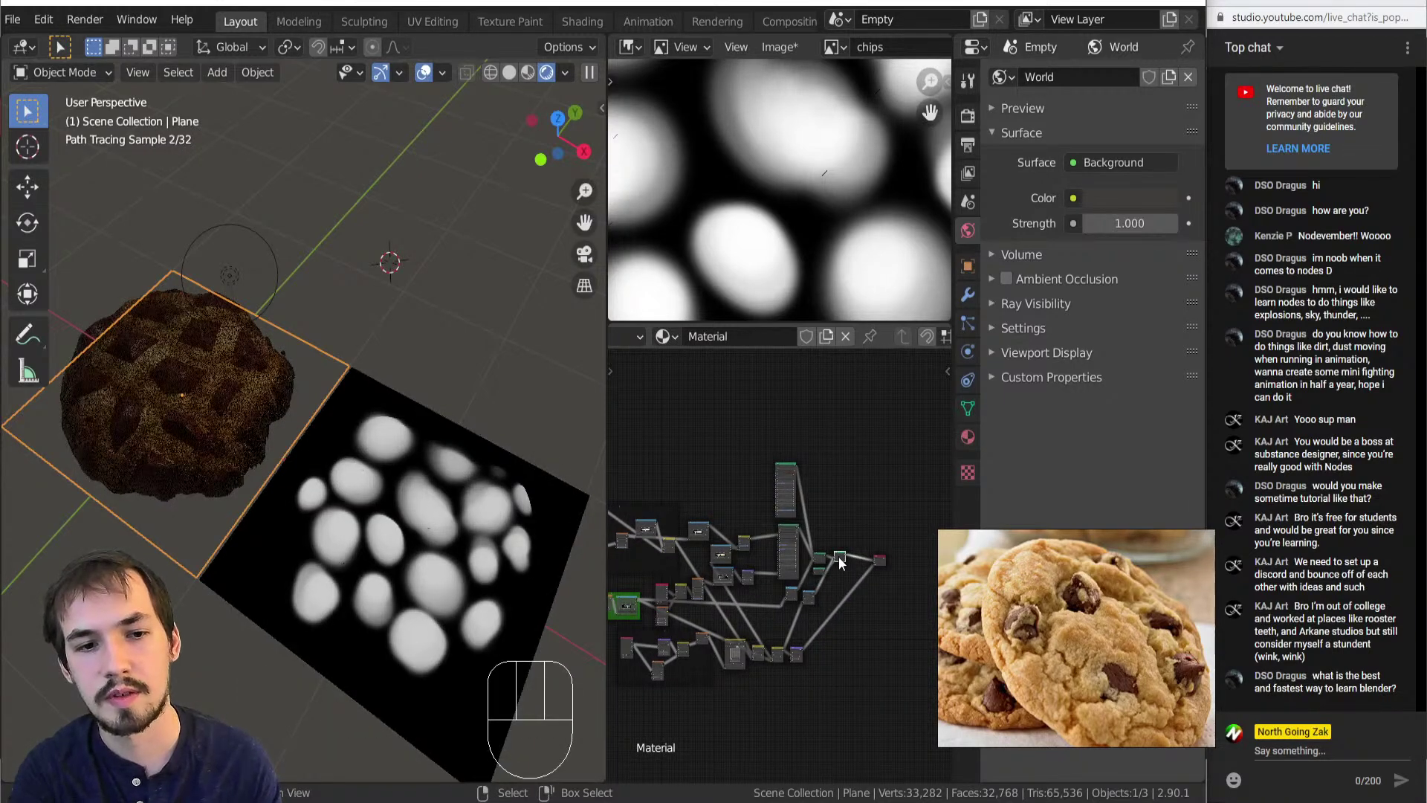
pyautogui.scroll(4, 835, 556)
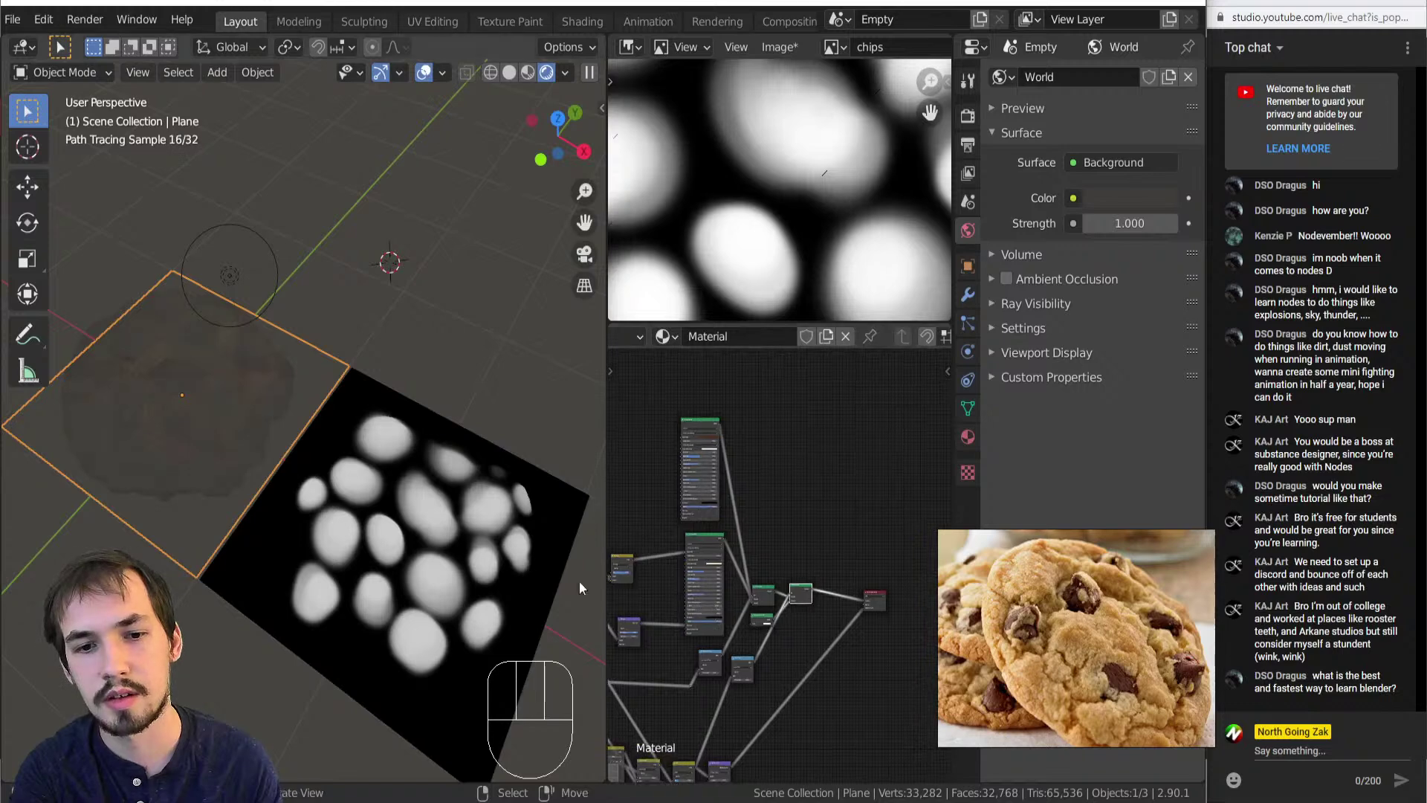
pyautogui.click(395, 470)
pyautogui.click(230, 426)
# Preview the first cookie's inner Mix Shader without transparency, restore its final Mix Shader to the output, and reselect the new cookie.
pyautogui.moveTo(800, 599); pyautogui.dragTo(787, 562, button='middle')
pyautogui.keyDown('ctrl'); pyautogui.keyDown('shift'); pyautogui.click(784, 567); pyautogui.keyUp('shift'); pyautogui.keyUp('ctrl')
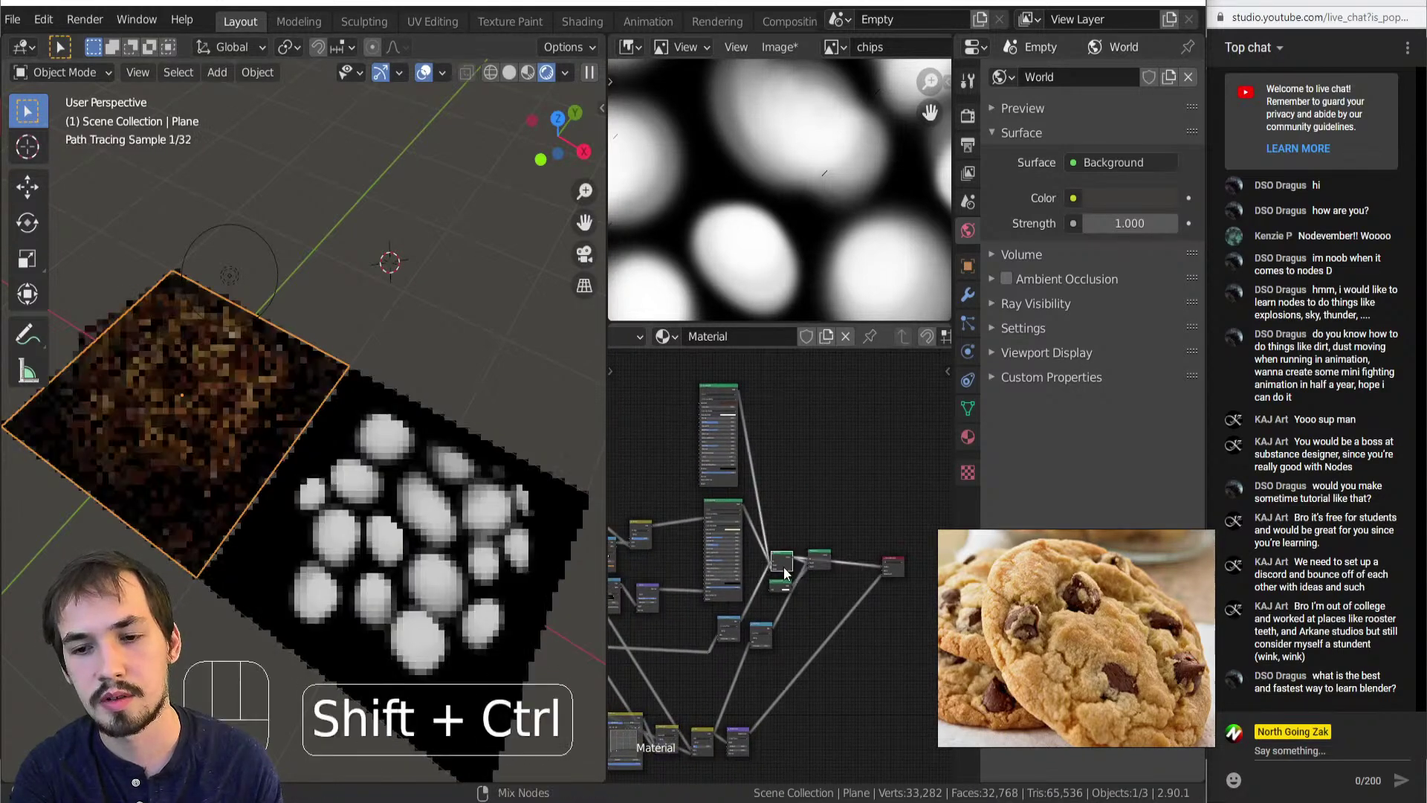
pyautogui.rightClick(489, 520)
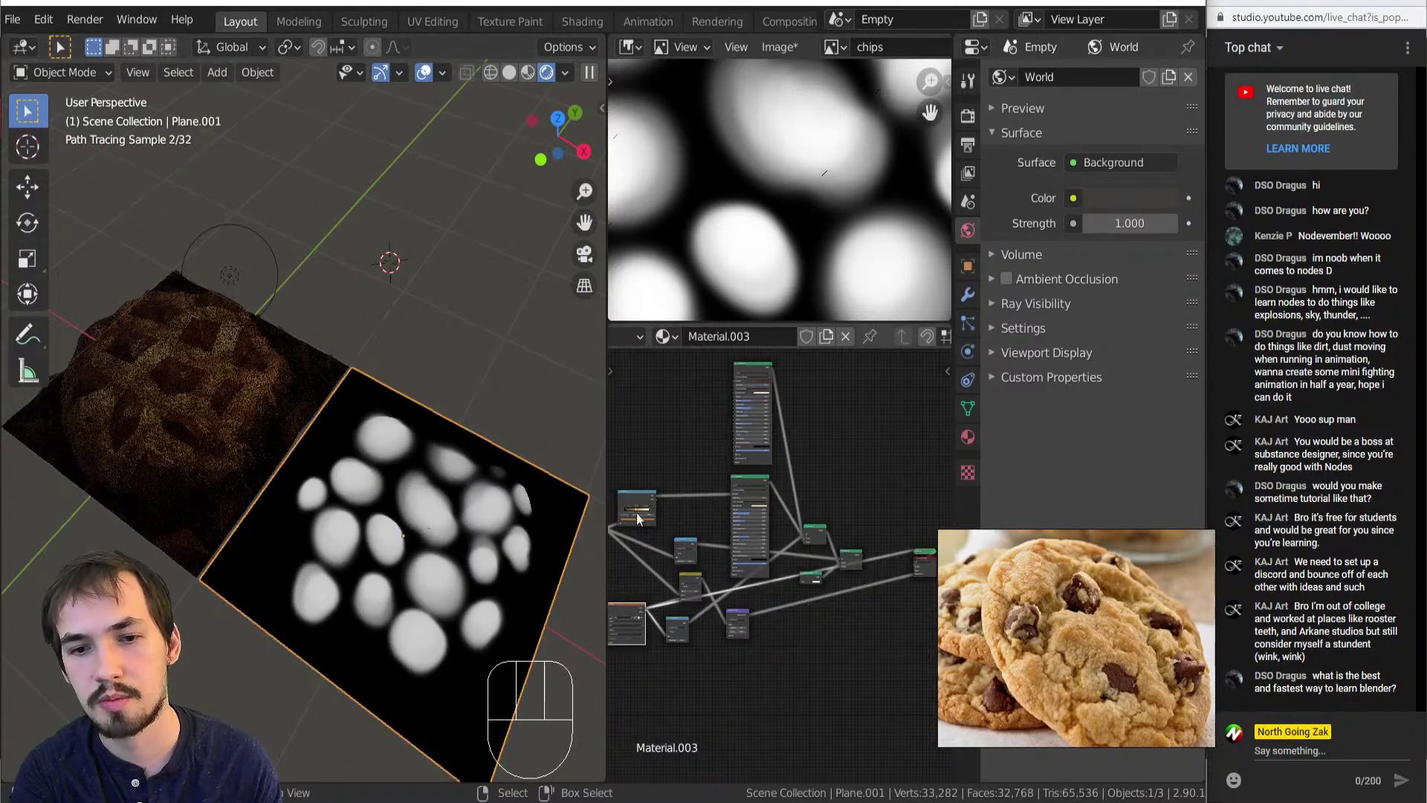
pyautogui.rightClick(239, 364)
pyautogui.keyDown('ctrl'); pyautogui.keyDown('shift'); pyautogui.click(815, 558); pyautogui.keyUp('shift'); pyautogui.keyUp('ctrl')
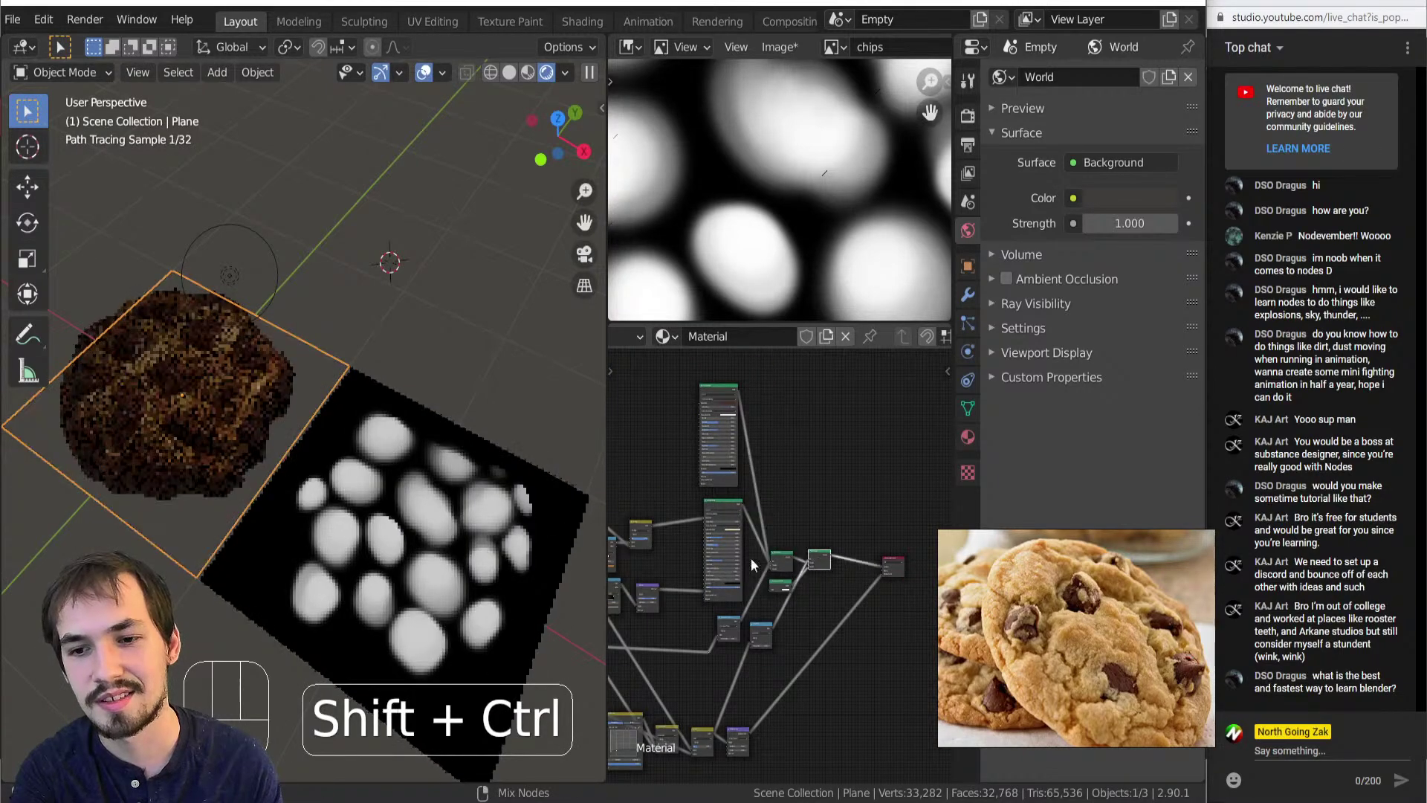
pyautogui.click(468, 531)
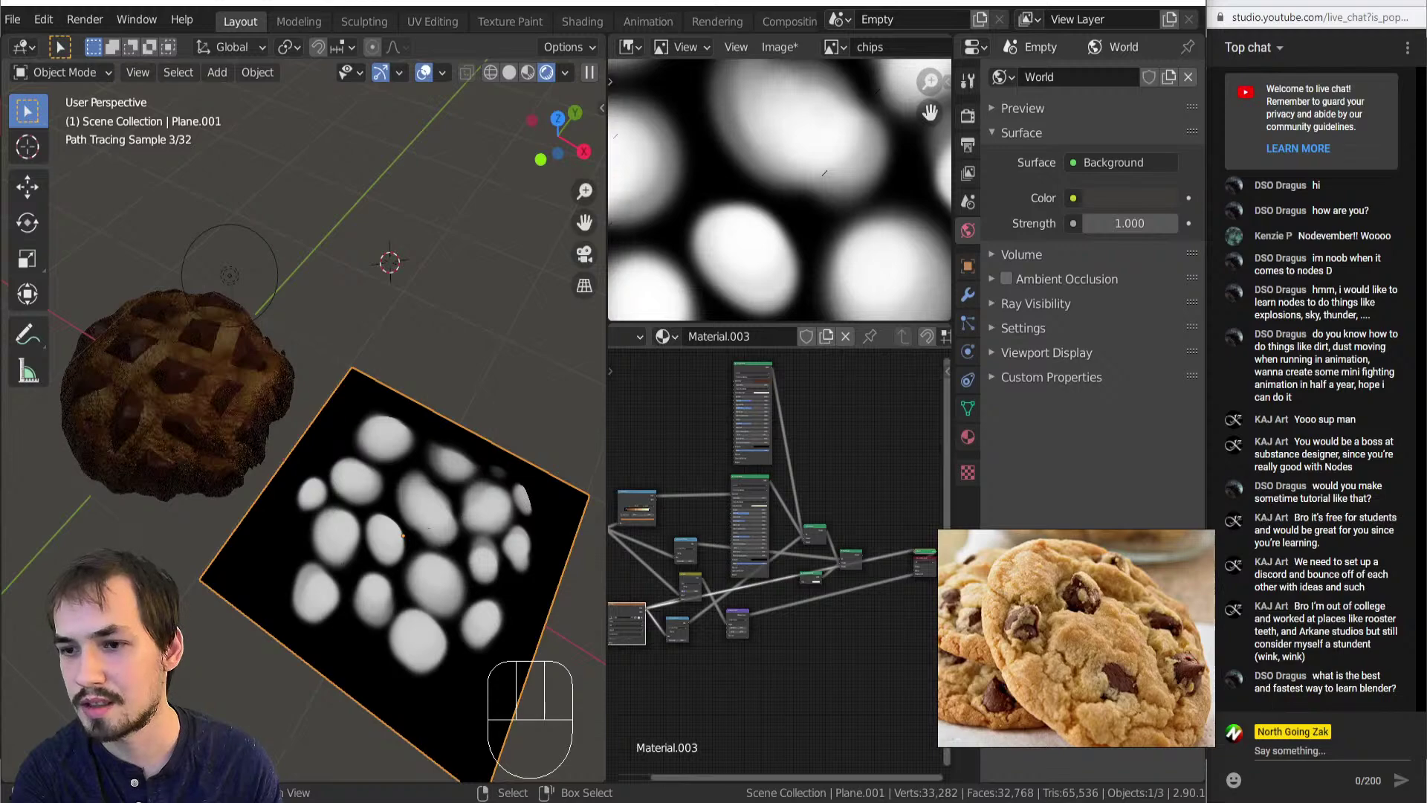
pyautogui.click(529, 800)
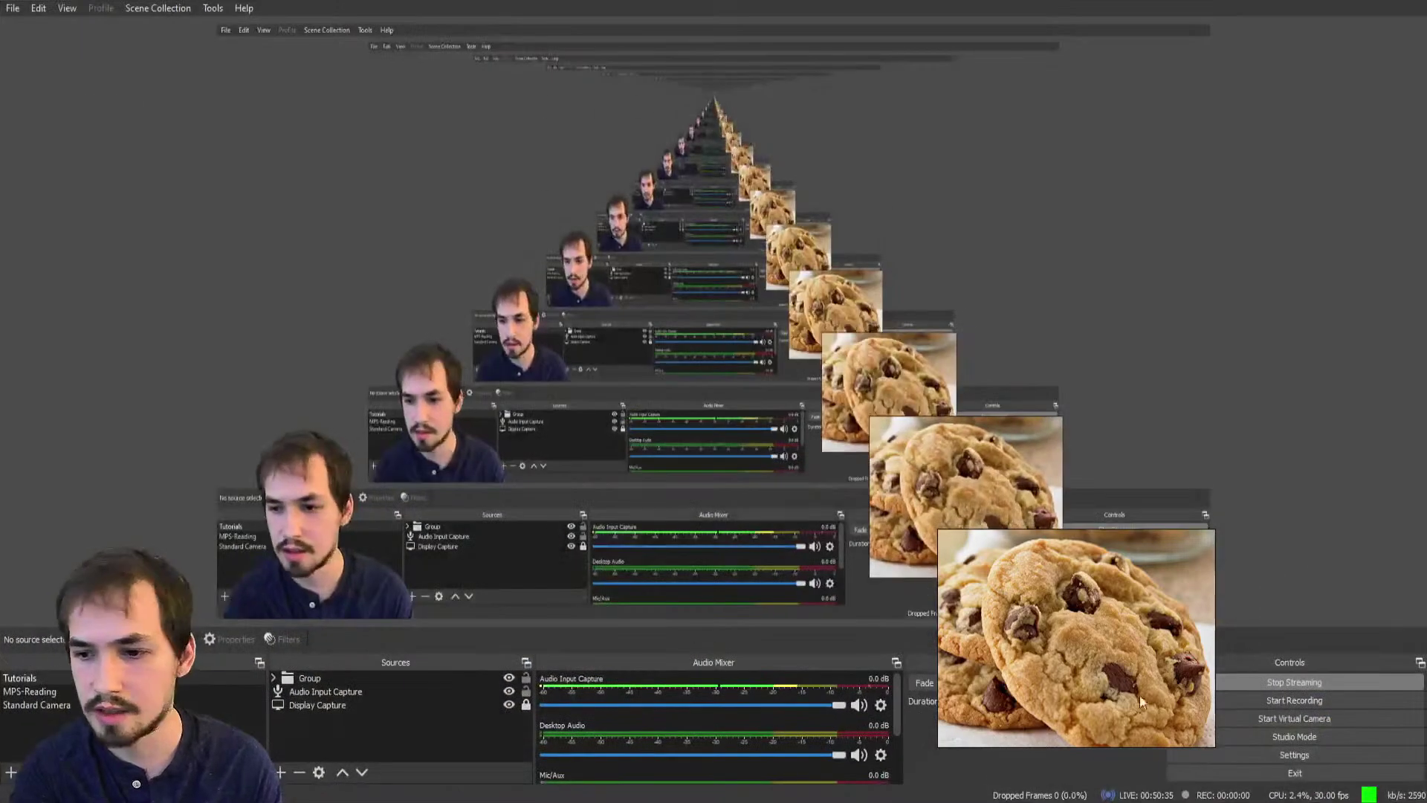
pyautogui.click(1306, 706)
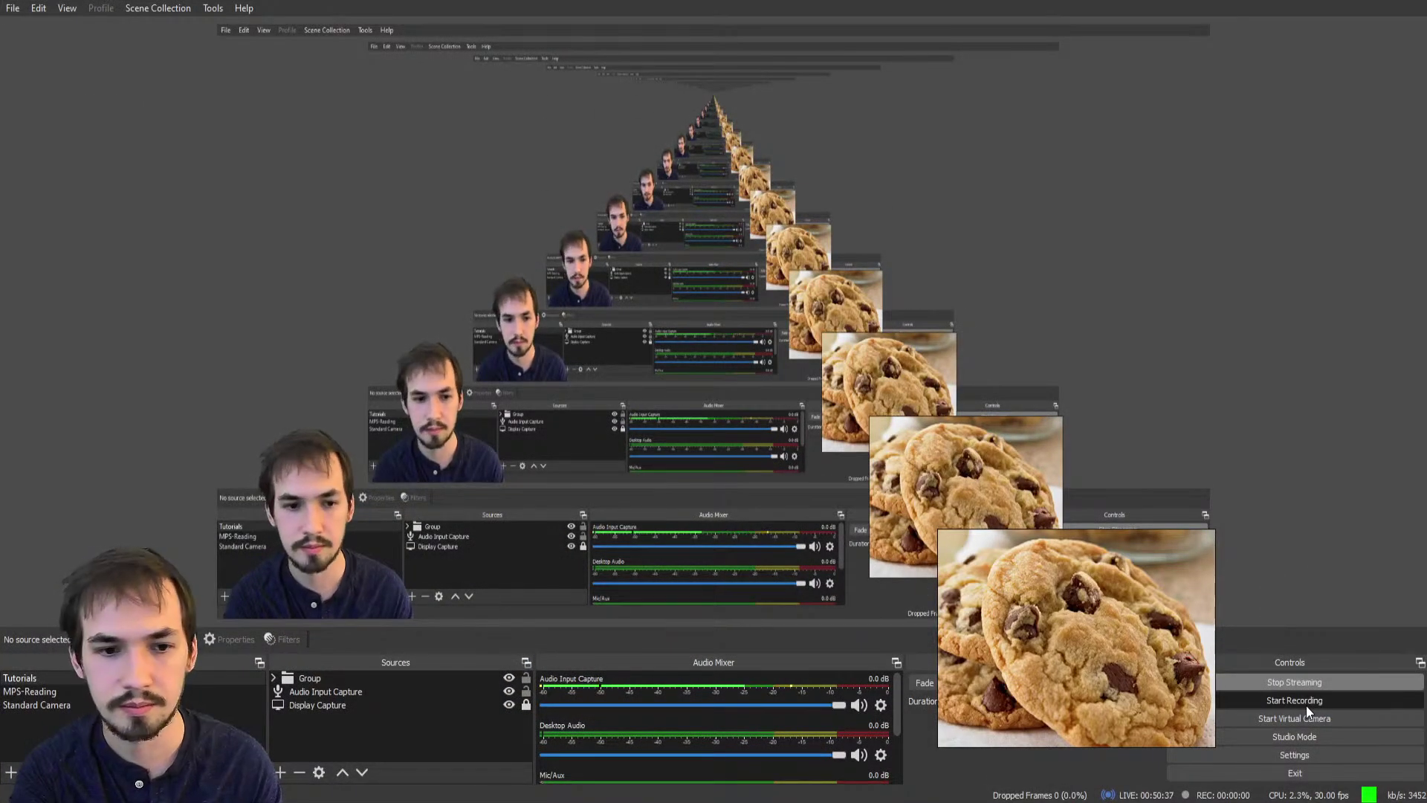